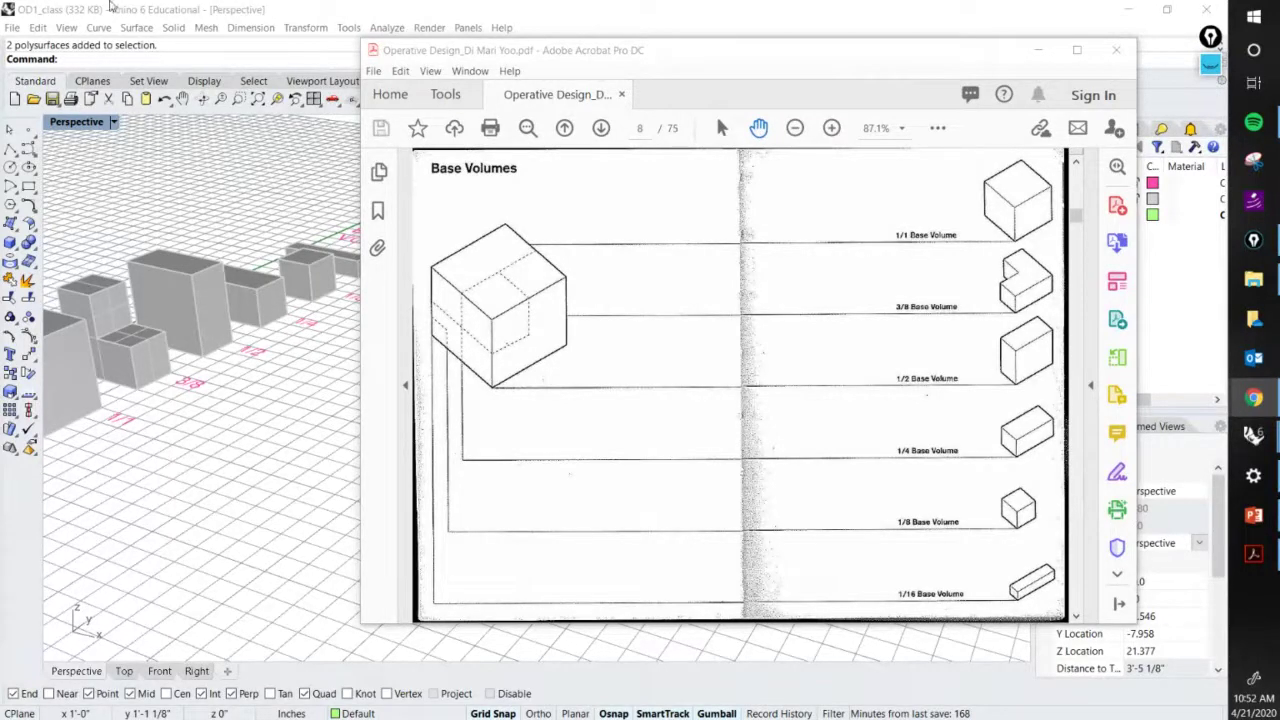
Browse the Operative Design PDF from its cover through the contents to the Base Volumes spread on page 8.
{"action": "left_click_drag", "start_coordinate": [800, 49], "coordinate": [762, 30]}
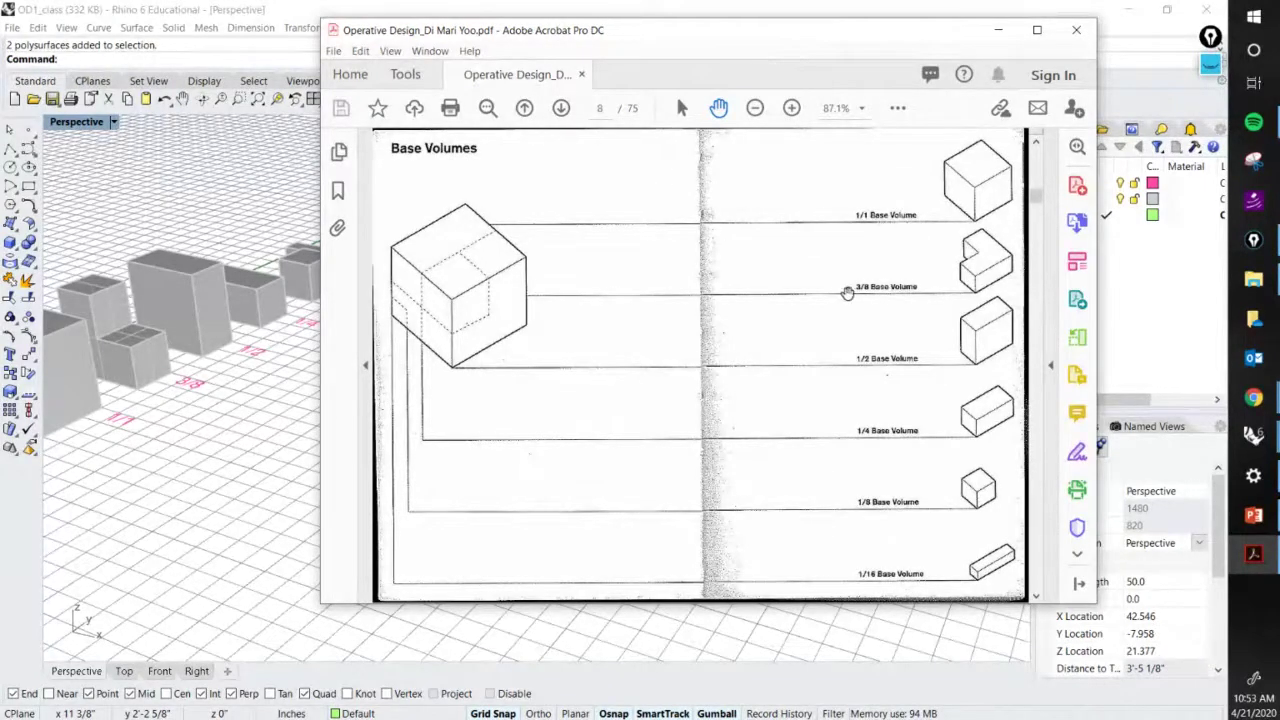
{"action": "scroll", "coordinate": [850, 285], "scroll_direction": "down", "scroll_amount": 5}
{"action": "key", "text": "Home"}
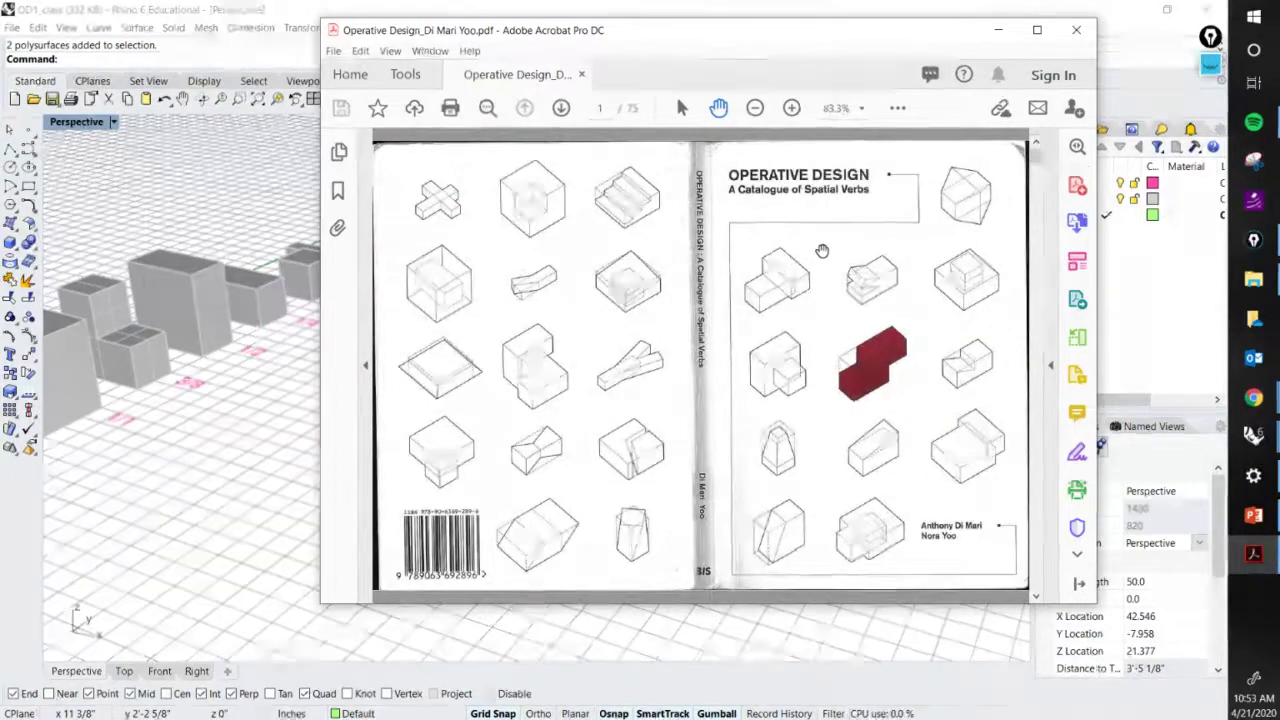
{"action": "left_click", "coordinate": [1210, 62]}
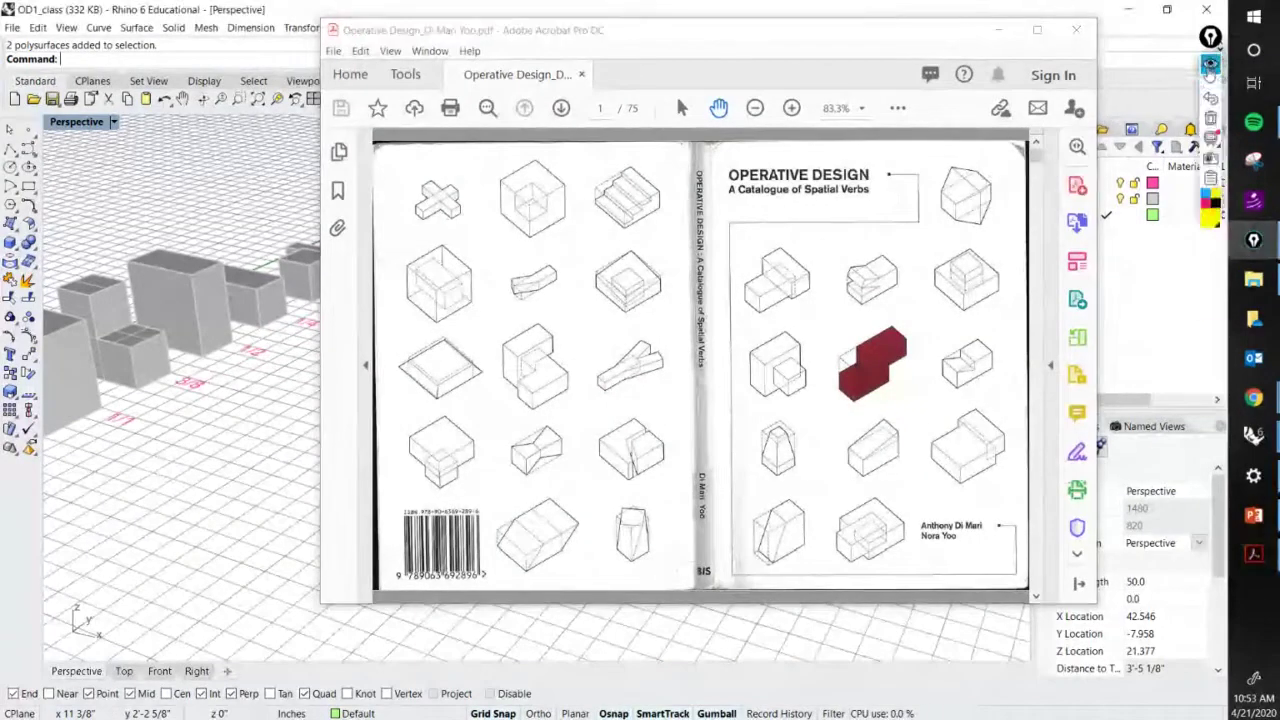
{"action": "scroll", "coordinate": [969, 203], "scroll_direction": "down", "scroll_amount": 4}
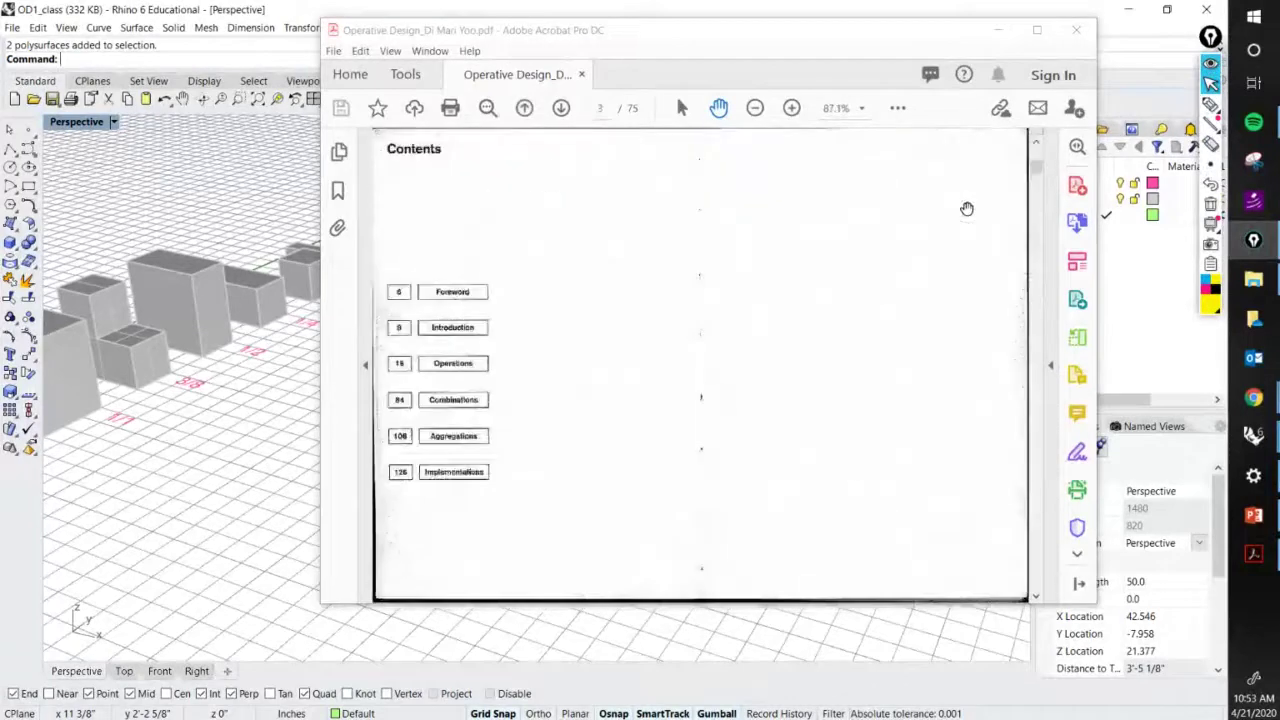
{"action": "scroll", "coordinate": [970, 205], "scroll_direction": "down", "scroll_amount": 3}
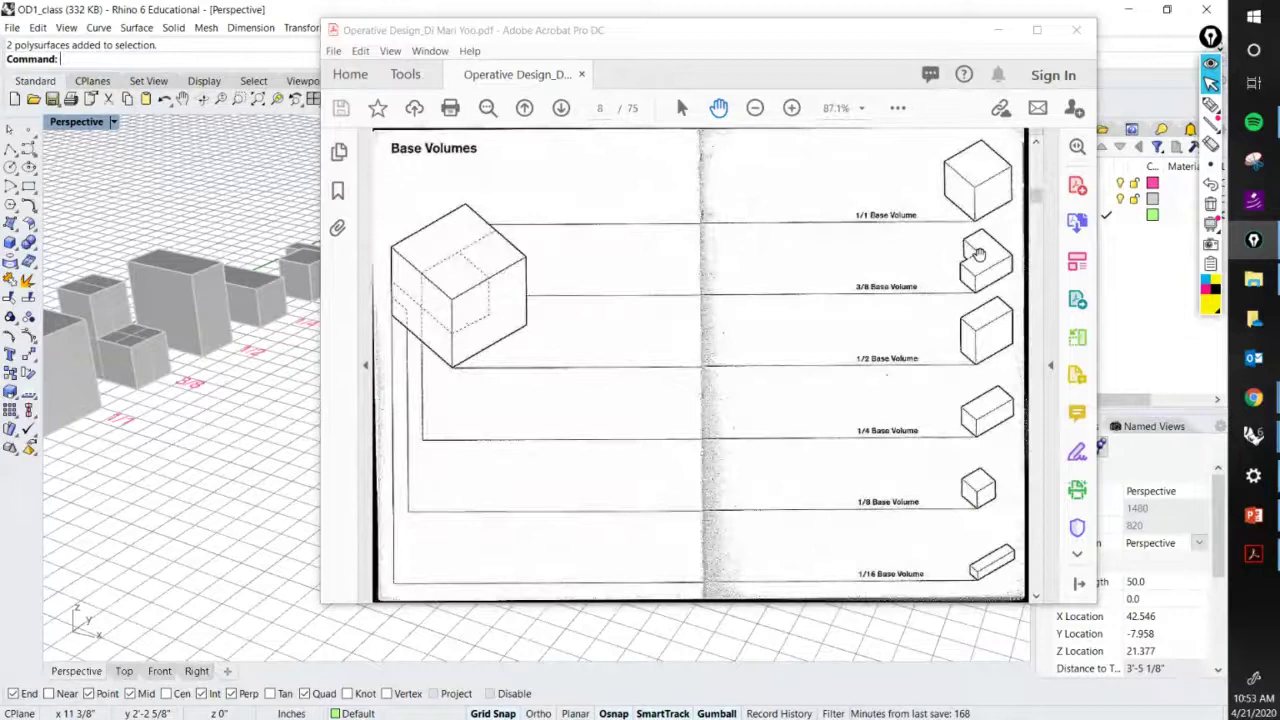
{"action": "scroll", "coordinate": [979, 255], "scroll_direction": "up", "scroll_amount": 1}
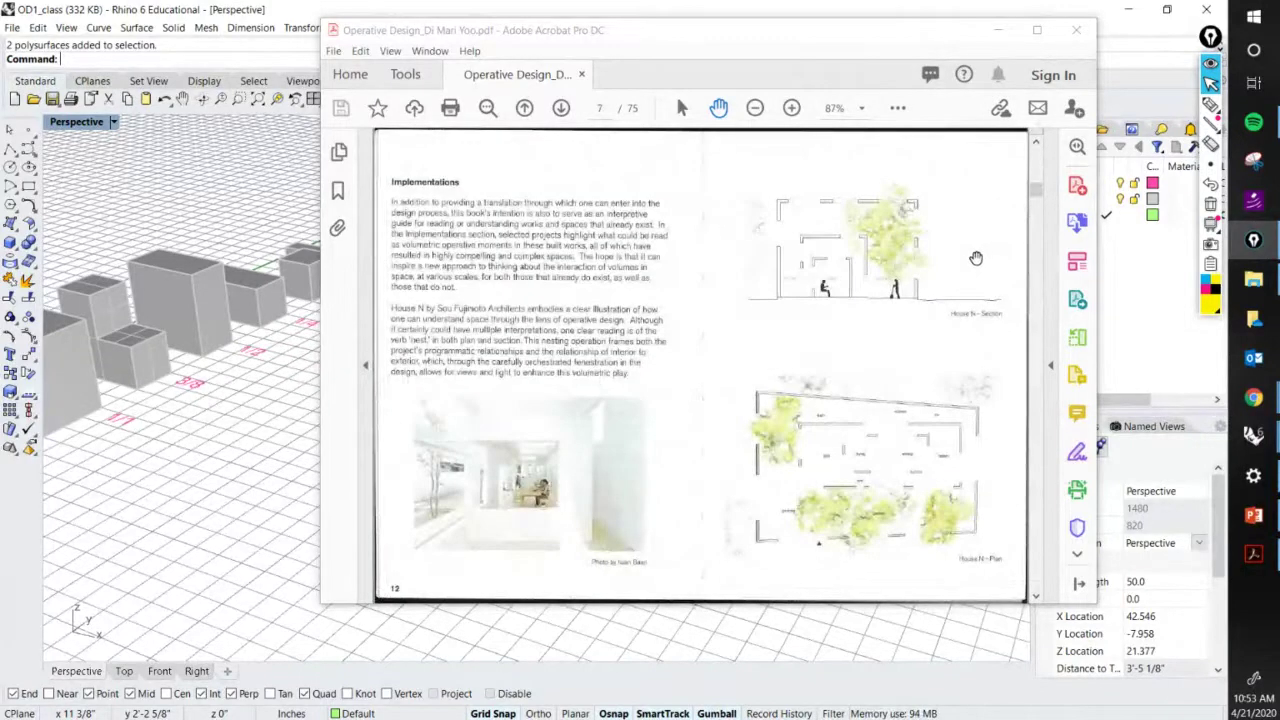
{"action": "scroll", "coordinate": [977, 252], "scroll_direction": "down", "scroll_amount": 1}
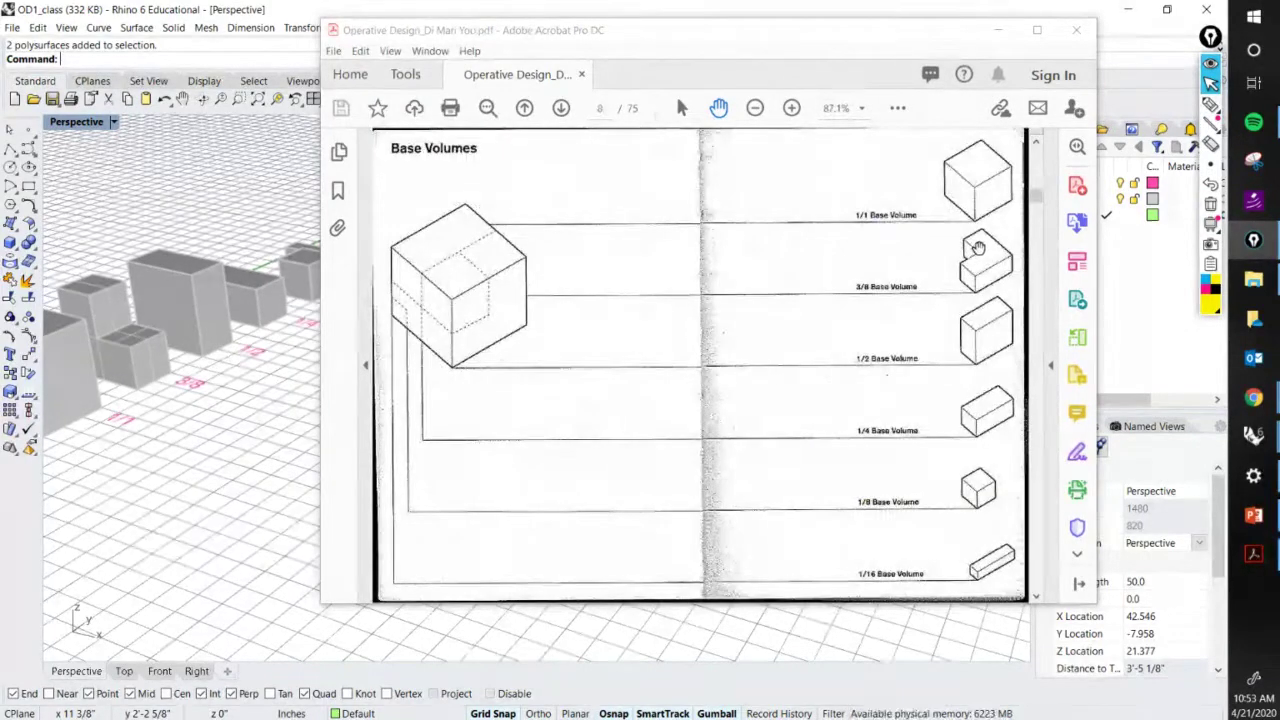
{"action": "scroll", "coordinate": [977, 248], "scroll_direction": "down", "scroll_amount": 1}
{"action": "scroll", "coordinate": [967, 278], "scroll_direction": "up", "scroll_amount": 1}
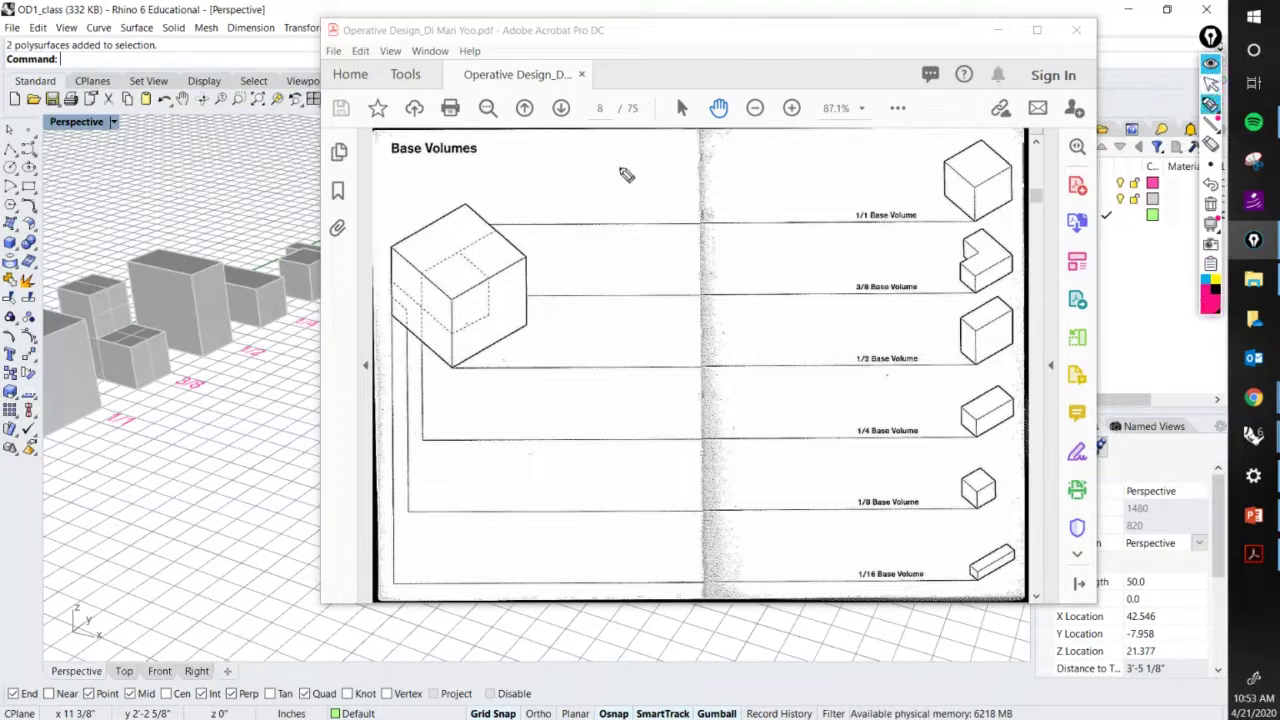
Underline the "Base Volumes" title in pink and draw a freehand frame around the whole spread.
{"action": "left_click_drag", "start_coordinate": [393, 157], "coordinate": [479, 161]}
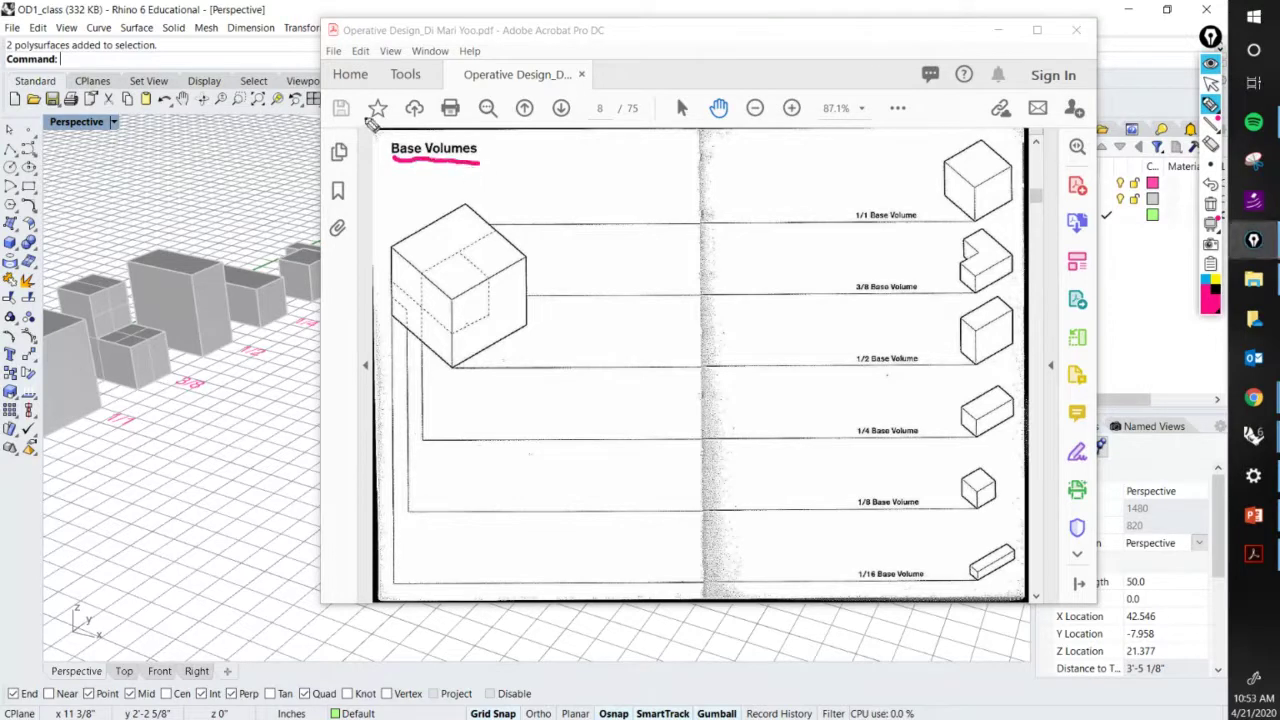
{"action": "mouse_move", "coordinate": [370, 132]}
{"action": "left_mouse_down"}
{"action": "mouse_move", "coordinate": [378, 340]}
{"action": "mouse_move", "coordinate": [364, 638]}
{"action": "left_mouse_up"}
{"action": "mouse_move", "coordinate": [368, 131]}
{"action": "left_mouse_down"}
{"action": "mouse_move", "coordinate": [505, 148]}
{"action": "mouse_move", "coordinate": [1050, 119]}
{"action": "left_mouse_up"}
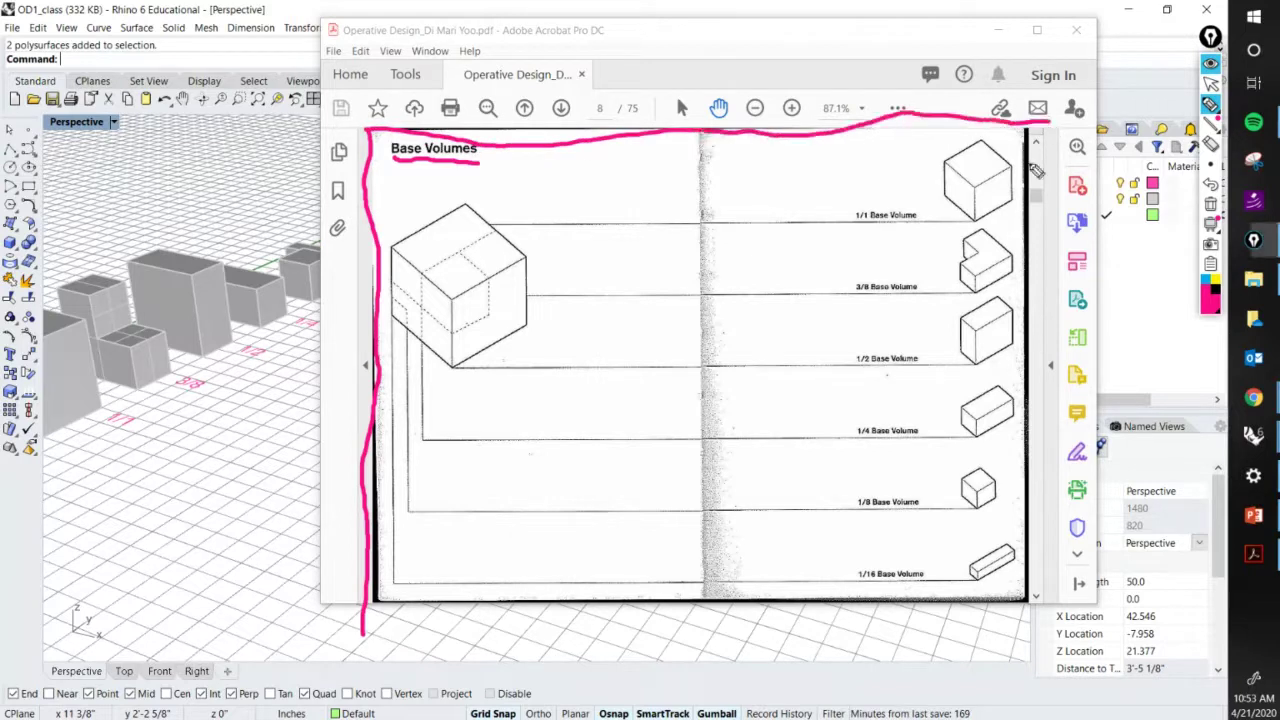
{"action": "left_click_drag", "start_coordinate": [366, 625], "coordinate": [1046, 616]}
{"action": "left_click_drag", "start_coordinate": [1062, 110], "coordinate": [1060, 616]}
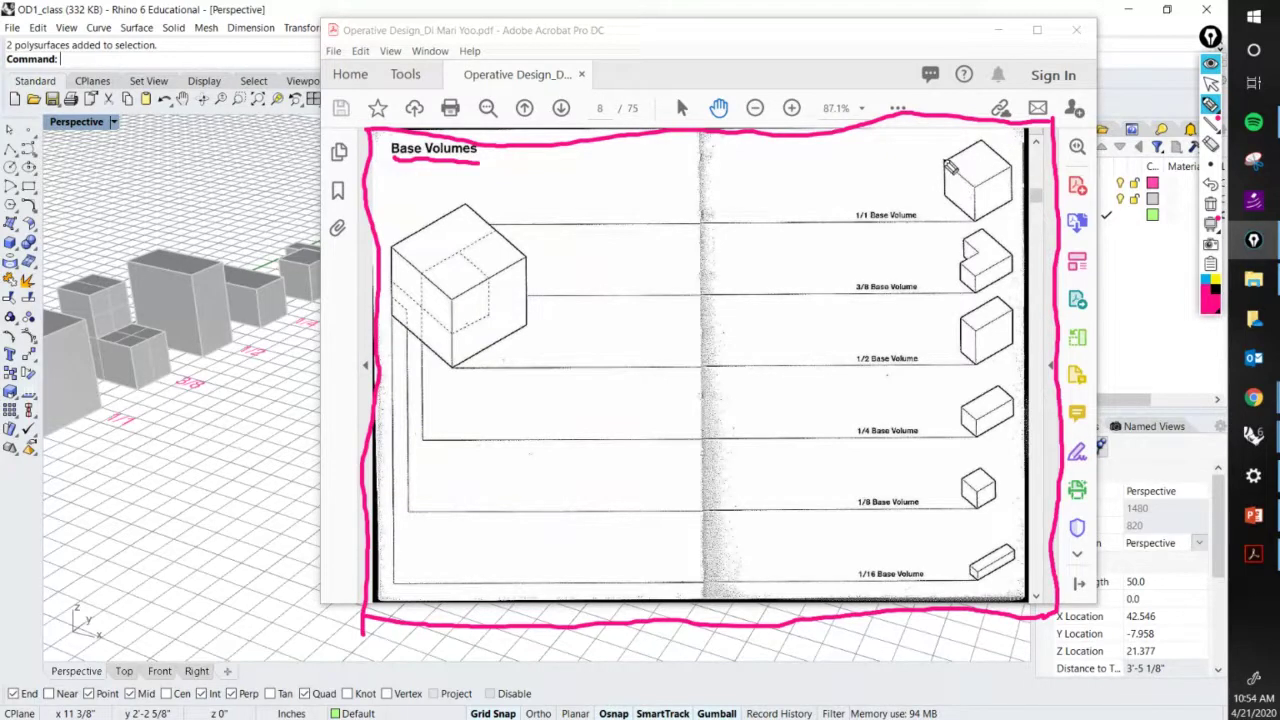
Outline the small 1/1 cube in pink and circle its "1/1 Base Volume" label.
{"action": "left_click_drag", "start_coordinate": [947, 160], "coordinate": [955, 195]}
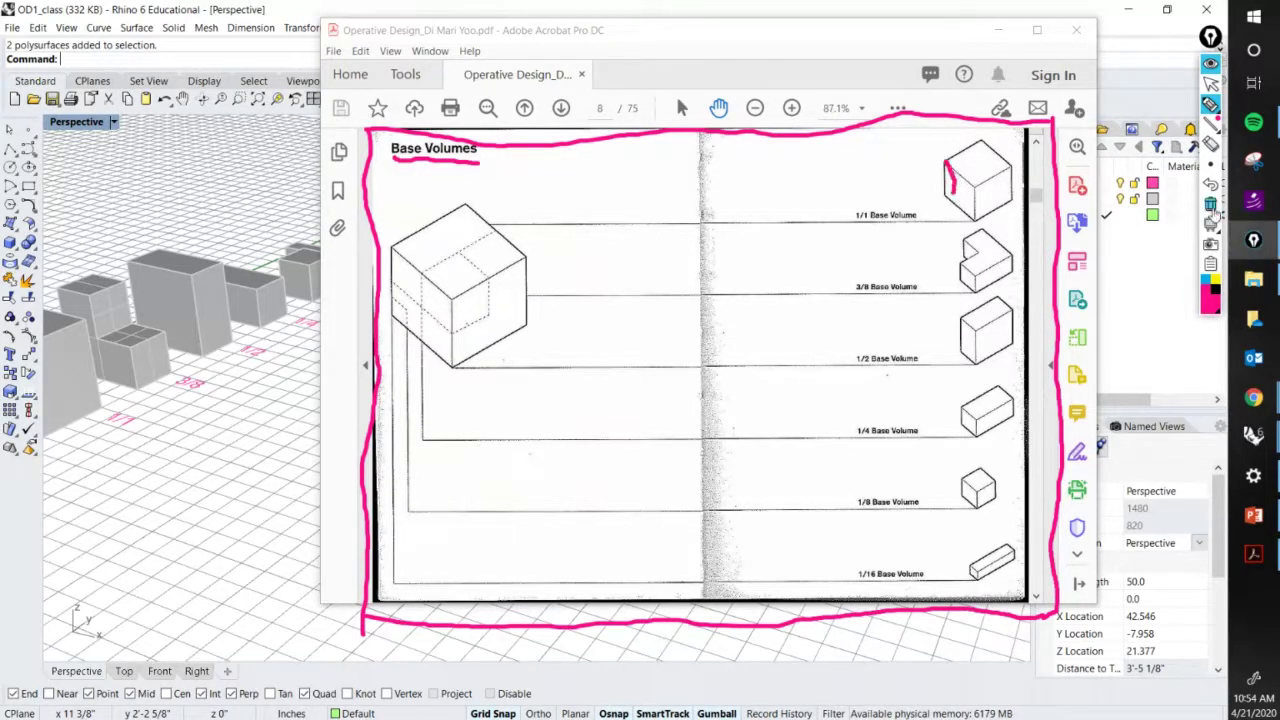
{"action": "left_click", "coordinate": [1209, 187]}
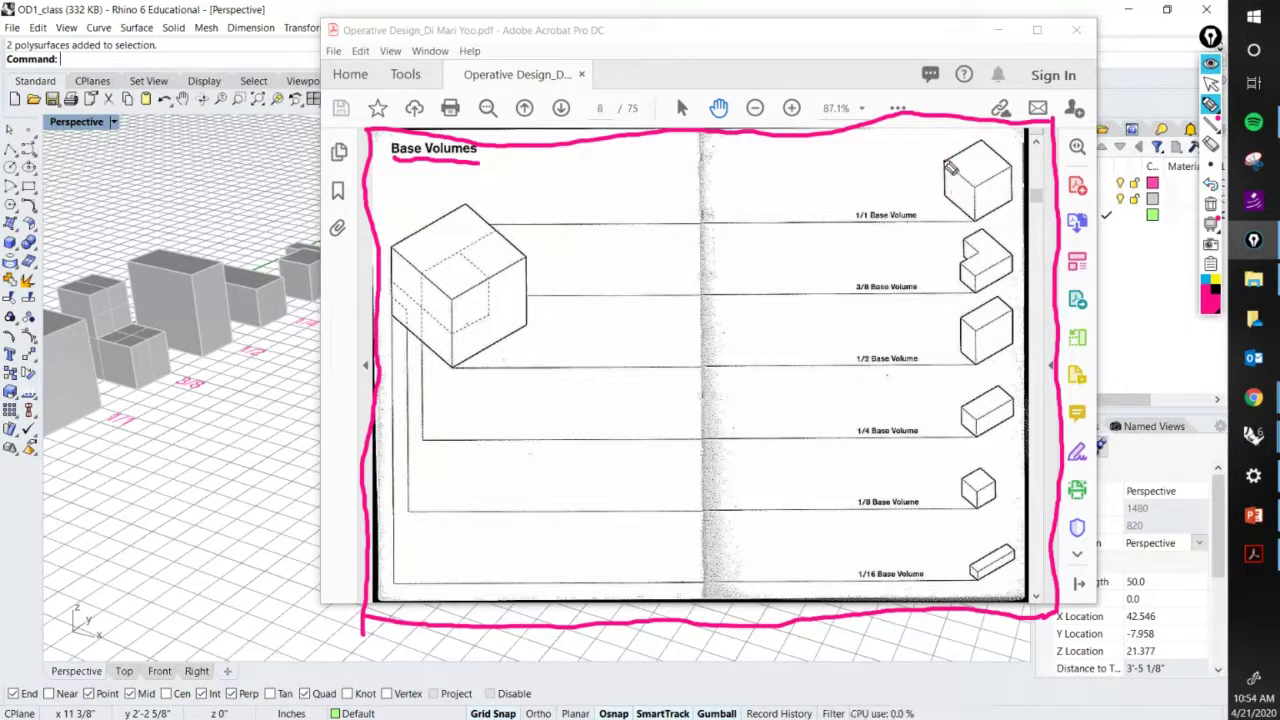
{"action": "mouse_move", "coordinate": [947, 170]}
{"action": "left_mouse_down"}
{"action": "mouse_move", "coordinate": [947, 200]}
{"action": "mouse_move", "coordinate": [986, 222]}
{"action": "mouse_move", "coordinate": [1010, 200]}
{"action": "mouse_move", "coordinate": [1007, 167]}
{"action": "mouse_move", "coordinate": [1016, 178]}
{"action": "mouse_move", "coordinate": [1022, 198]}
{"action": "mouse_move", "coordinate": [998, 226]}
{"action": "mouse_move", "coordinate": [964, 222]}
{"action": "mouse_move", "coordinate": [946, 198]}
{"action": "mouse_move", "coordinate": [953, 172]}
{"action": "mouse_move", "coordinate": [995, 140]}
{"action": "mouse_move", "coordinate": [1021, 180]}
{"action": "left_mouse_up"}
{"action": "left_click", "coordinate": [1210, 186]}
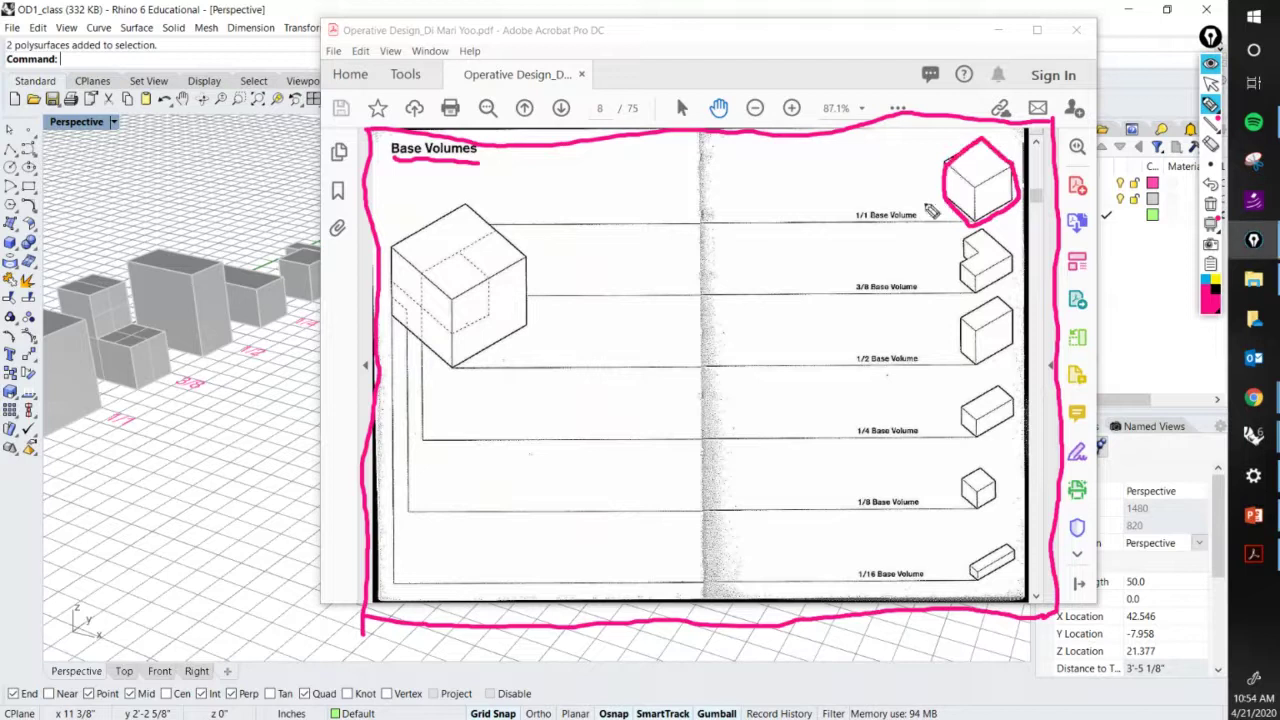
{"action": "mouse_move", "coordinate": [893, 204]}
{"action": "left_mouse_down"}
{"action": "mouse_move", "coordinate": [866, 201]}
{"action": "mouse_move", "coordinate": [843, 229]}
{"action": "mouse_move", "coordinate": [932, 238]}
{"action": "mouse_move", "coordinate": [909, 203]}
{"action": "mouse_move", "coordinate": [866, 201]}
{"action": "left_mouse_up"}
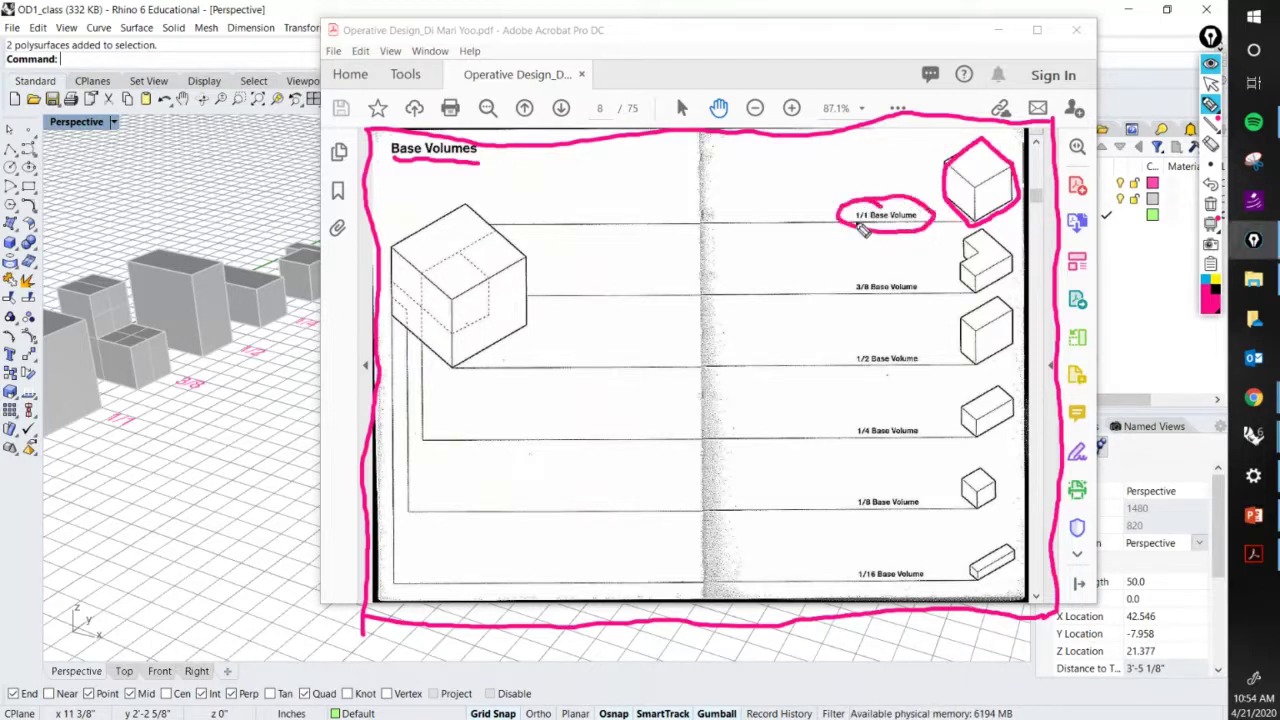
Underline the fractions in the 3/8, 1/2, 1/4, 1/8 and 1/16 Base Volume labels in pink.
{"action": "left_click", "coordinate": [858, 290]}
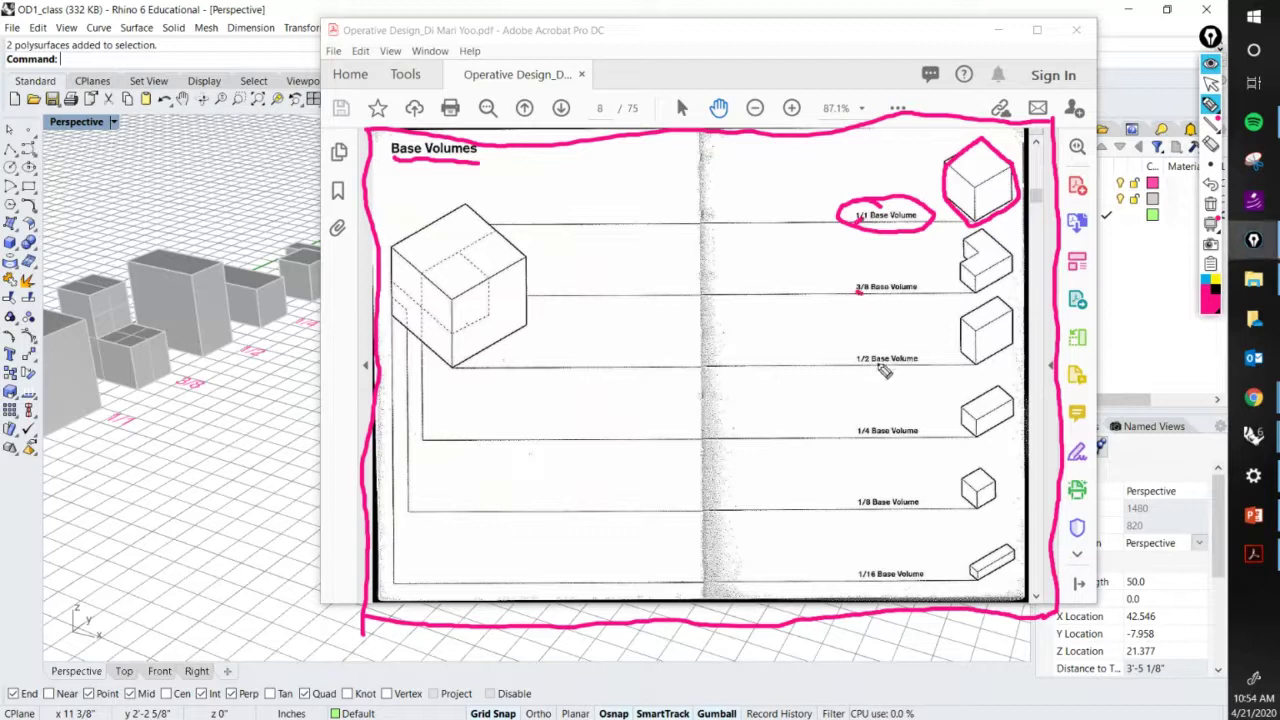
{"action": "left_click", "coordinate": [862, 366]}
{"action": "left_click", "coordinate": [863, 440]}
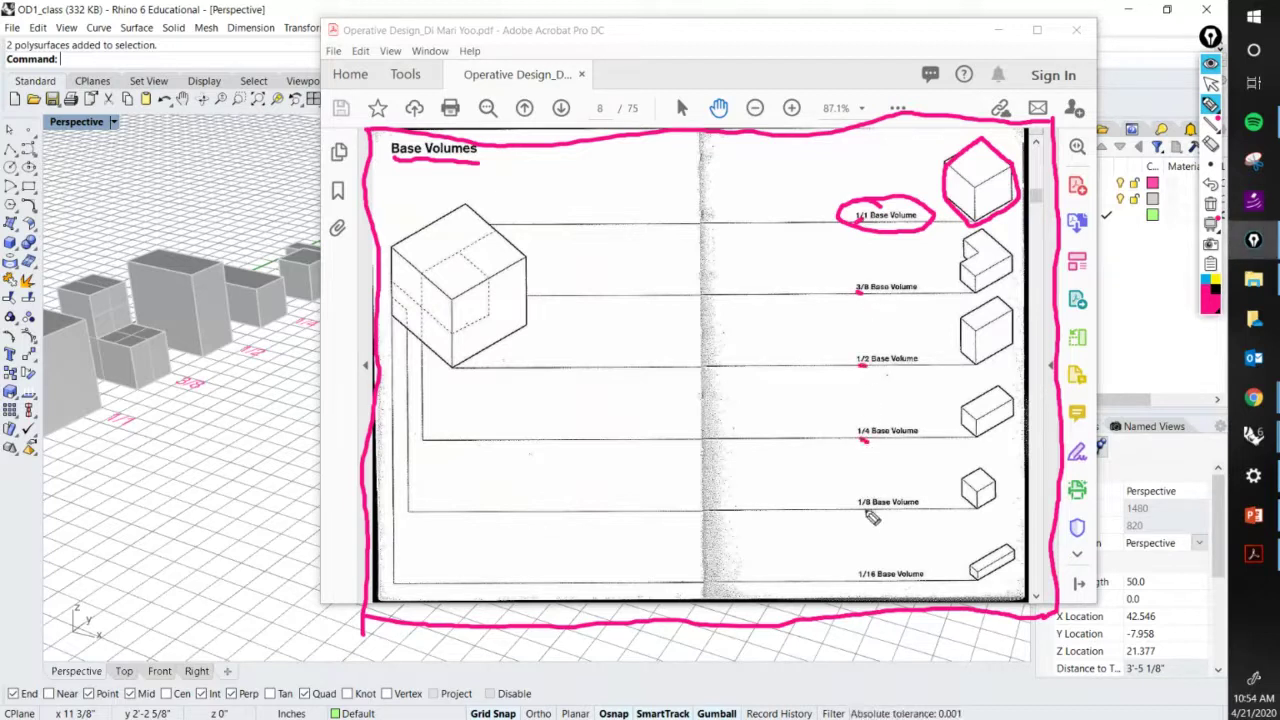
{"action": "left_click_drag", "start_coordinate": [863, 515], "coordinate": [874, 516]}
{"action": "left_click_drag", "start_coordinate": [860, 580], "coordinate": [872, 580]}
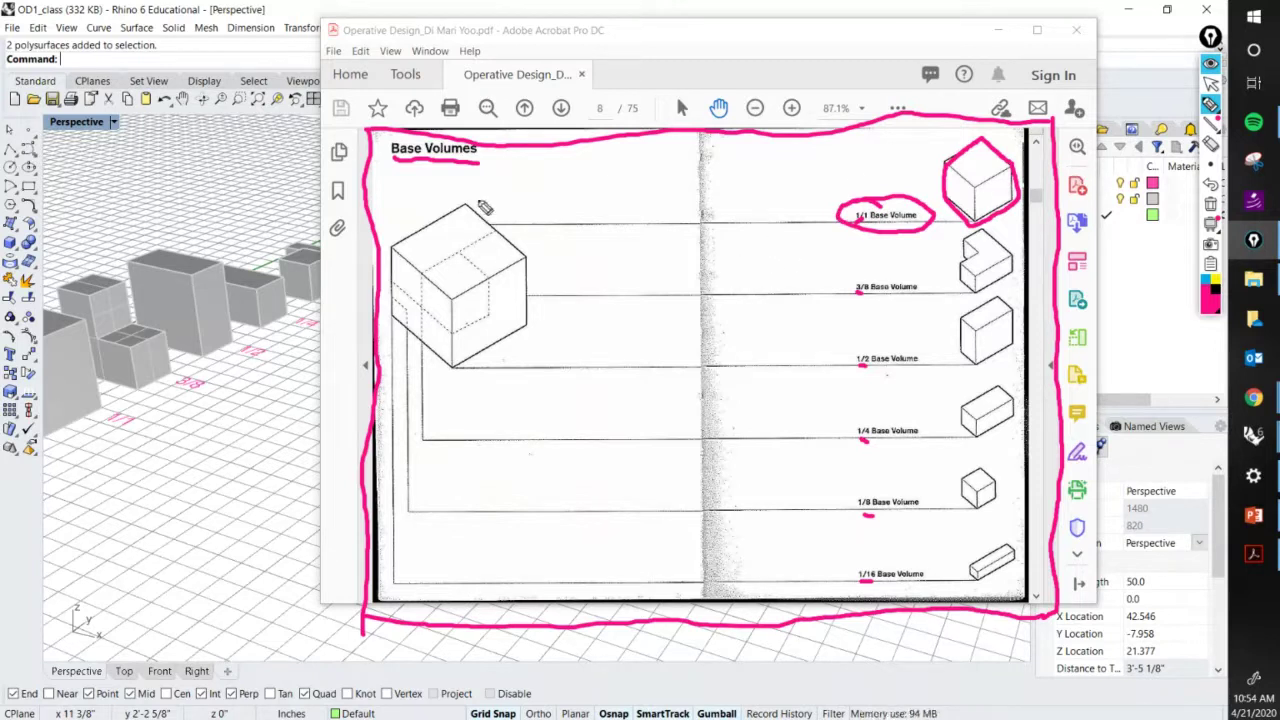
Draw a pink arrow from the 1/1 volume to the large cube and trace the 3/8 L-shape on both drawings.
{"action": "mouse_move", "coordinate": [938, 162]}
{"action": "left_mouse_down"}
{"action": "mouse_move", "coordinate": [582, 158]}
{"action": "mouse_move", "coordinate": [465, 205]}
{"action": "left_mouse_up"}
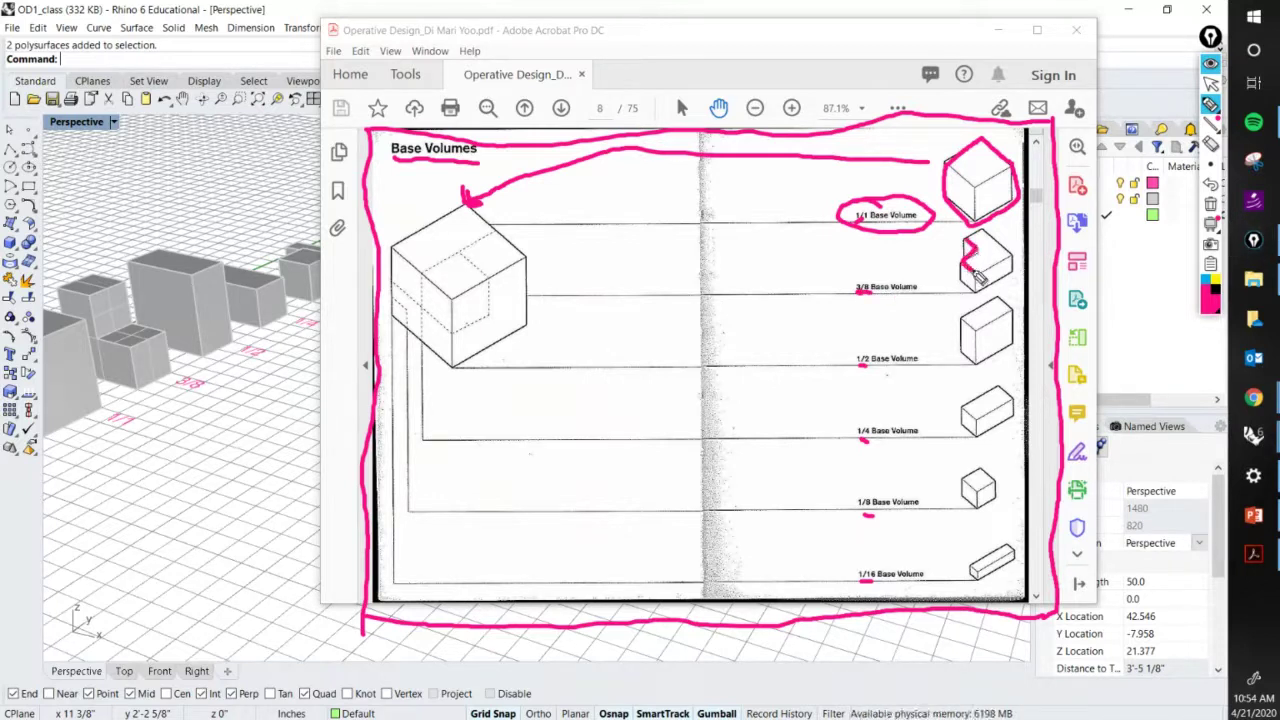
{"action": "left_click_drag", "start_coordinate": [977, 274], "coordinate": [1001, 266]}
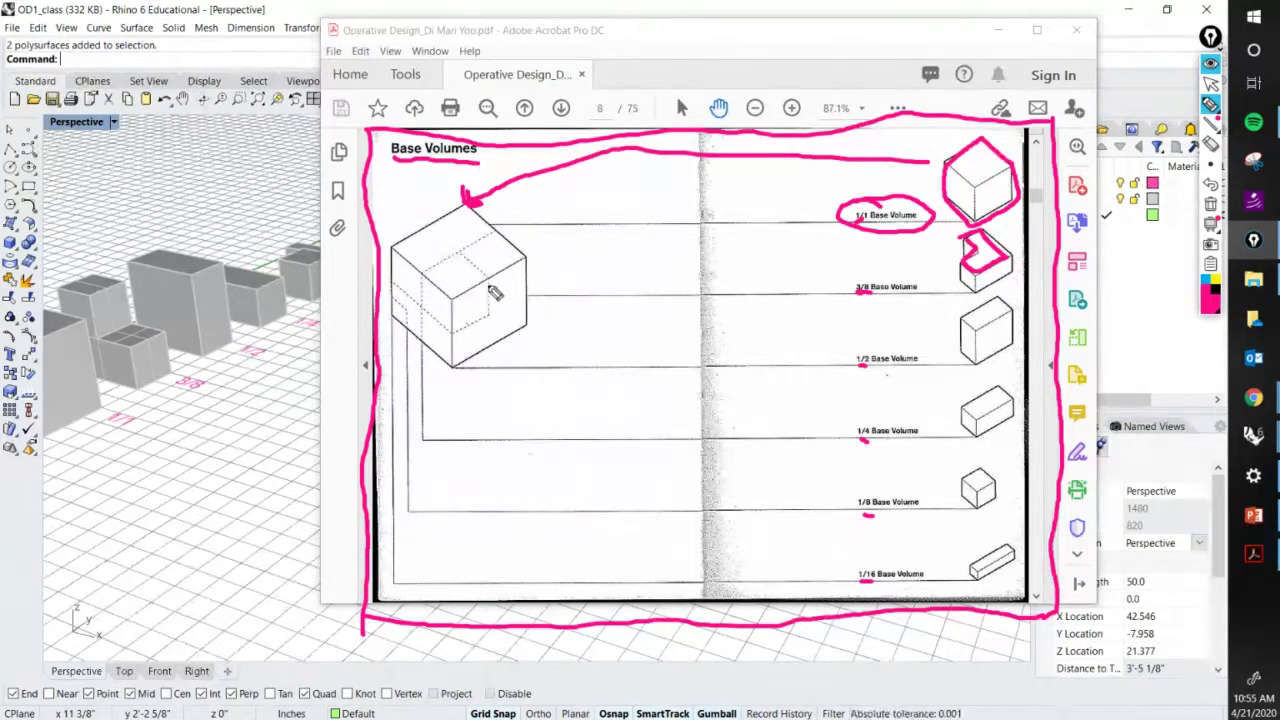
{"action": "mouse_move", "coordinate": [487, 279]}
{"action": "left_mouse_down"}
{"action": "mouse_move", "coordinate": [488, 302]}
{"action": "mouse_move", "coordinate": [452, 336]}
{"action": "mouse_move", "coordinate": [500, 352]}
{"action": "mouse_move", "coordinate": [521, 287]}
{"action": "left_mouse_up"}
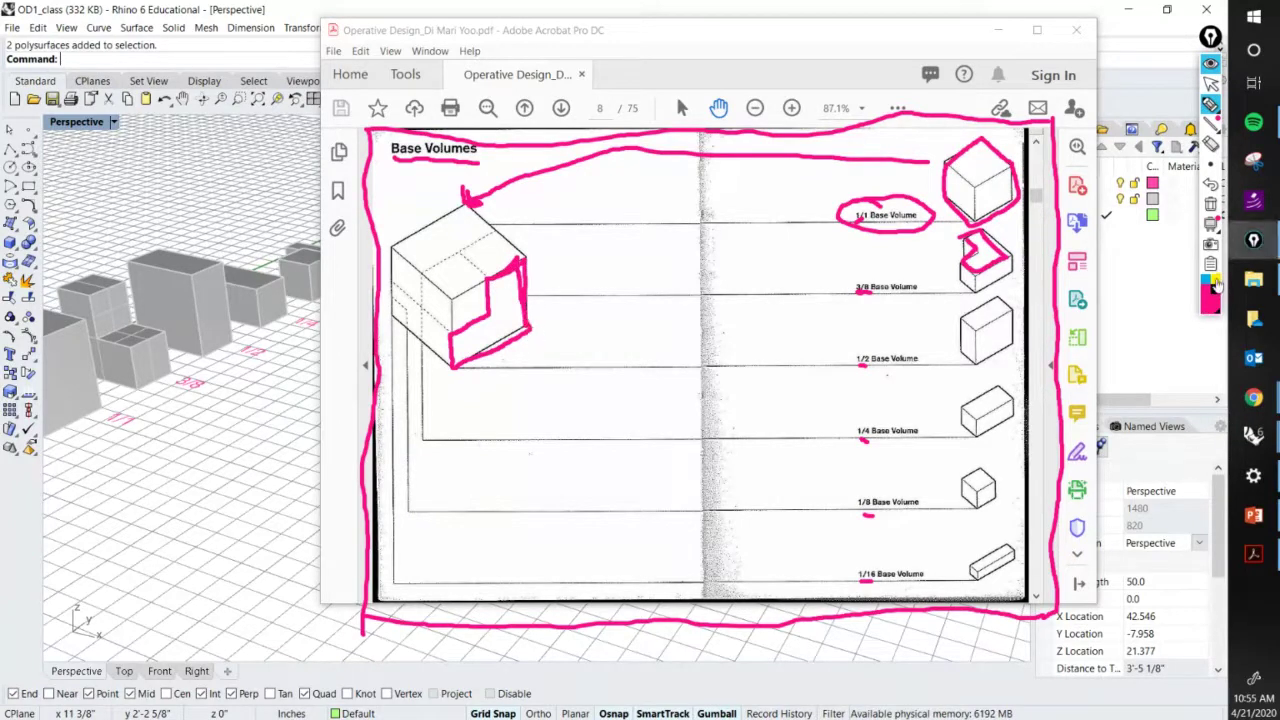
Circle the 3/8 fraction and outline its three sub-cubes on the large cube in yellow, with the missing fourth sub-cube in blue.
{"action": "mouse_move", "coordinate": [862, 278]}
{"action": "left_mouse_down"}
{"action": "mouse_move", "coordinate": [858, 306]}
{"action": "mouse_move", "coordinate": [878, 284]}
{"action": "left_mouse_up"}
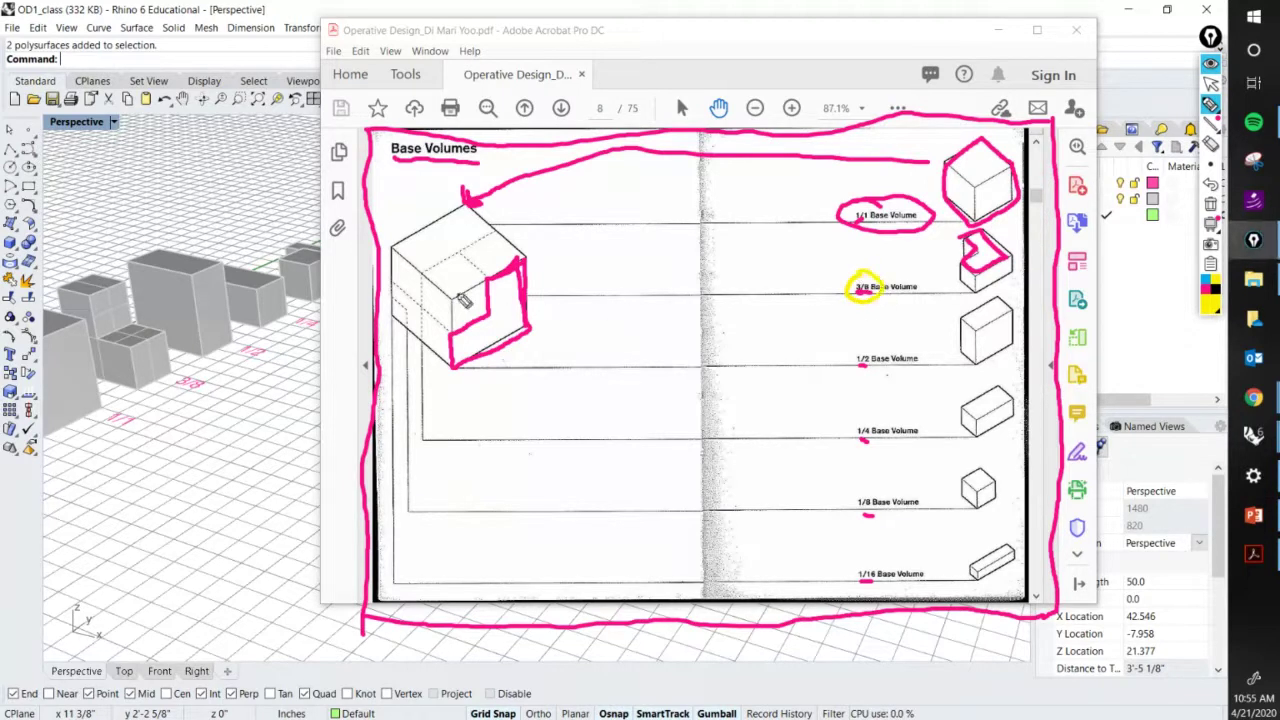
{"action": "mouse_move", "coordinate": [468, 256]}
{"action": "left_mouse_down"}
{"action": "mouse_move", "coordinate": [486, 276]}
{"action": "mouse_move", "coordinate": [464, 250]}
{"action": "mouse_move", "coordinate": [505, 238]}
{"action": "left_mouse_up"}
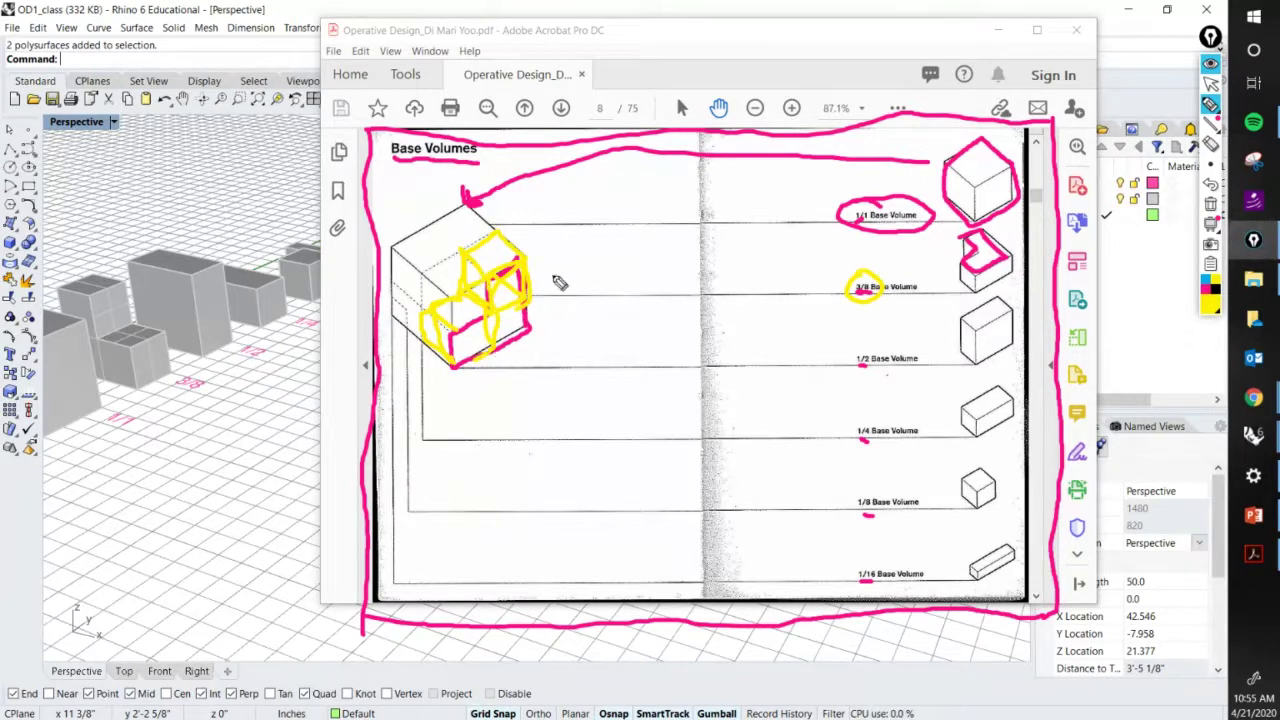
{"action": "left_click", "coordinate": [1207, 280]}
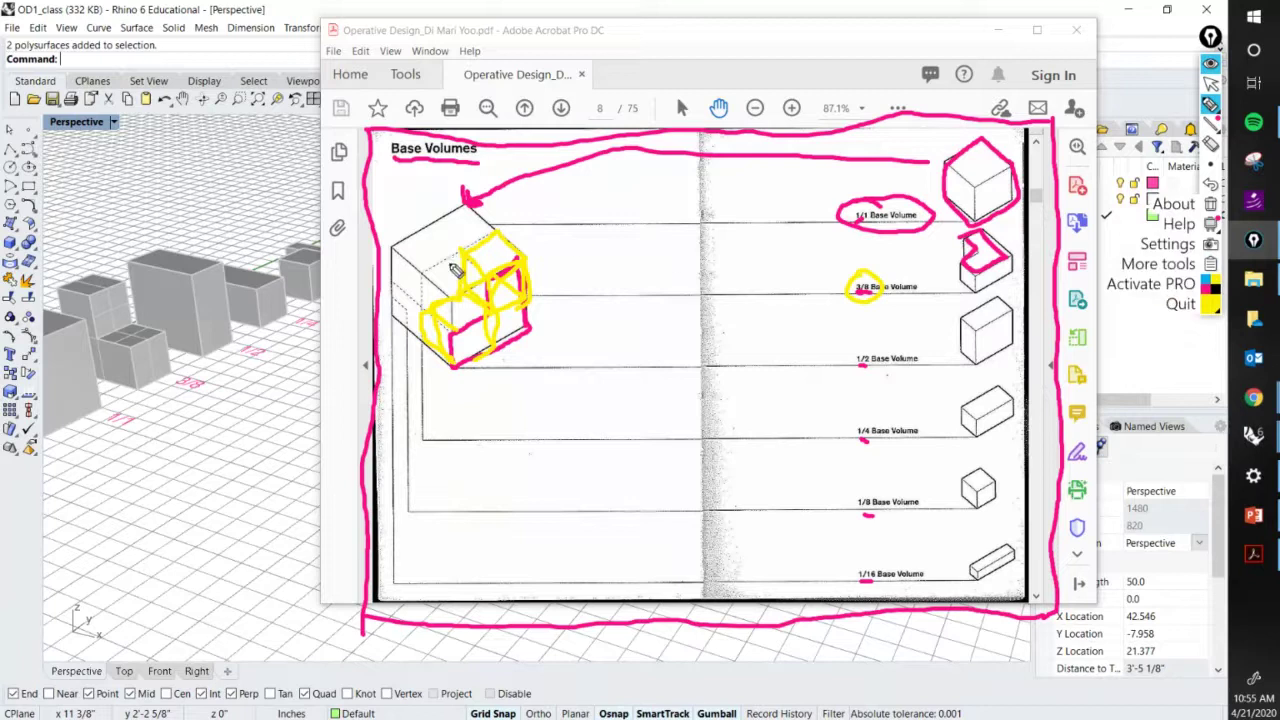
{"action": "left_click_drag", "start_coordinate": [461, 251], "coordinate": [418, 272]}
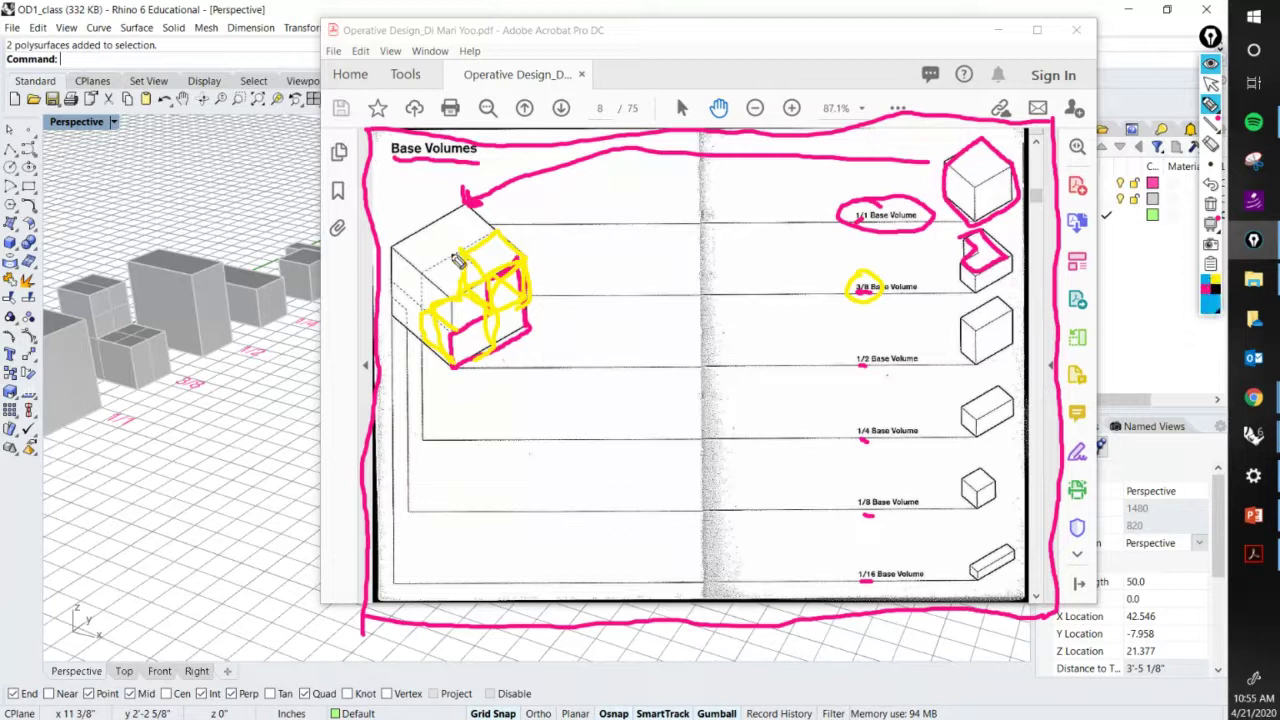
{"action": "mouse_move", "coordinate": [457, 260]}
{"action": "left_mouse_down"}
{"action": "mouse_move", "coordinate": [418, 272]}
{"action": "mouse_move", "coordinate": [494, 287]}
{"action": "mouse_move", "coordinate": [460, 251]}
{"action": "mouse_move", "coordinate": [423, 287]}
{"action": "left_mouse_up"}
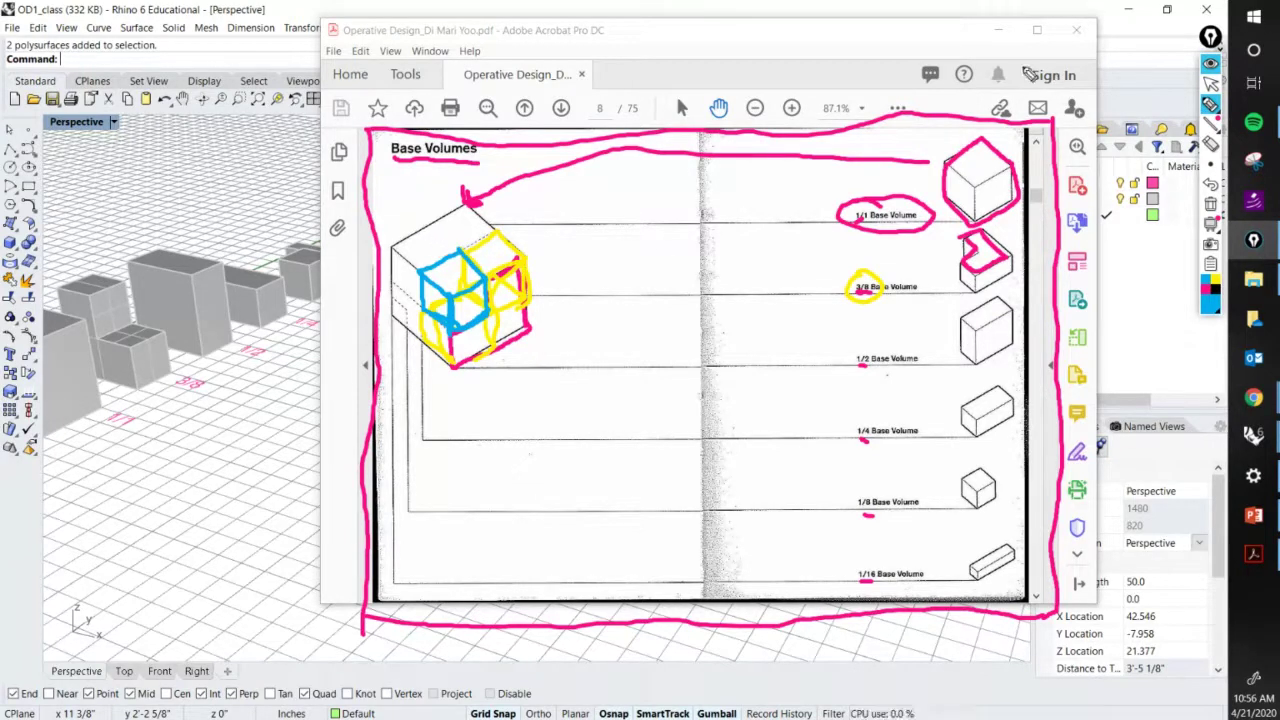
Switch to Rhino, select the 3/8 base volume in the Perspective view, and clear all pen annotations.
{"action": "left_click", "coordinate": [1211, 84]}
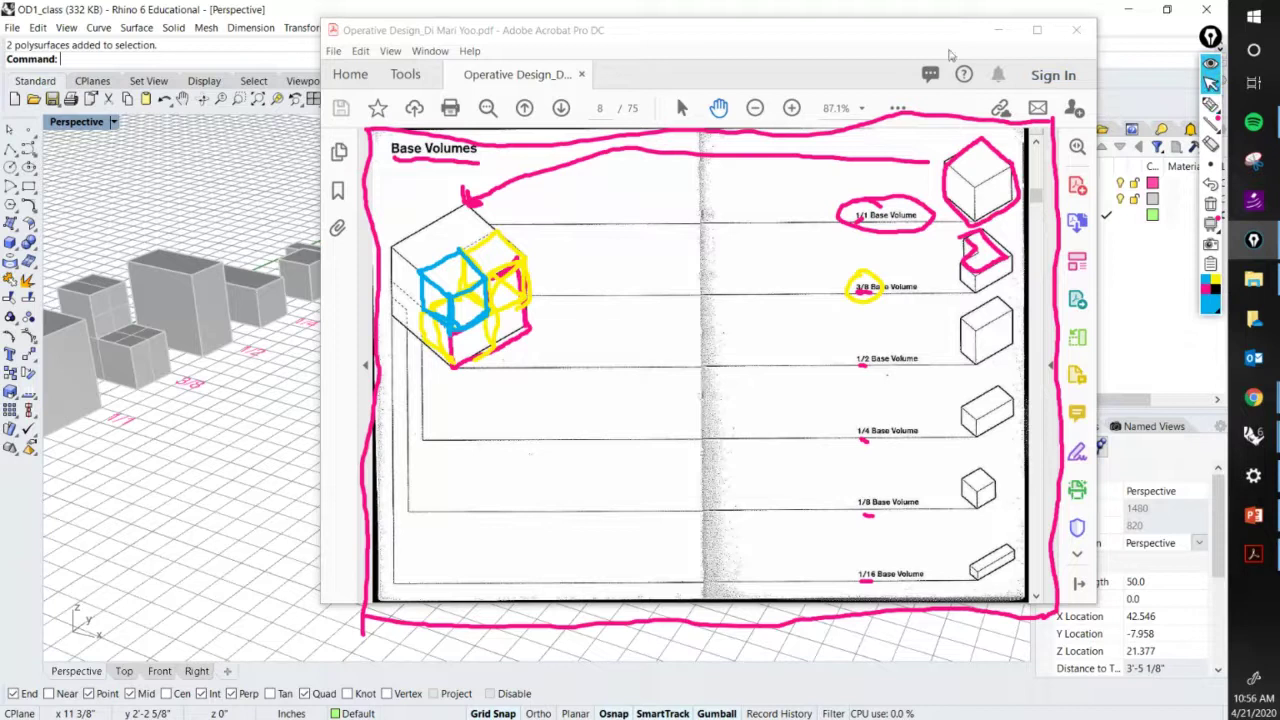
{"action": "left_click", "coordinate": [238, 404]}
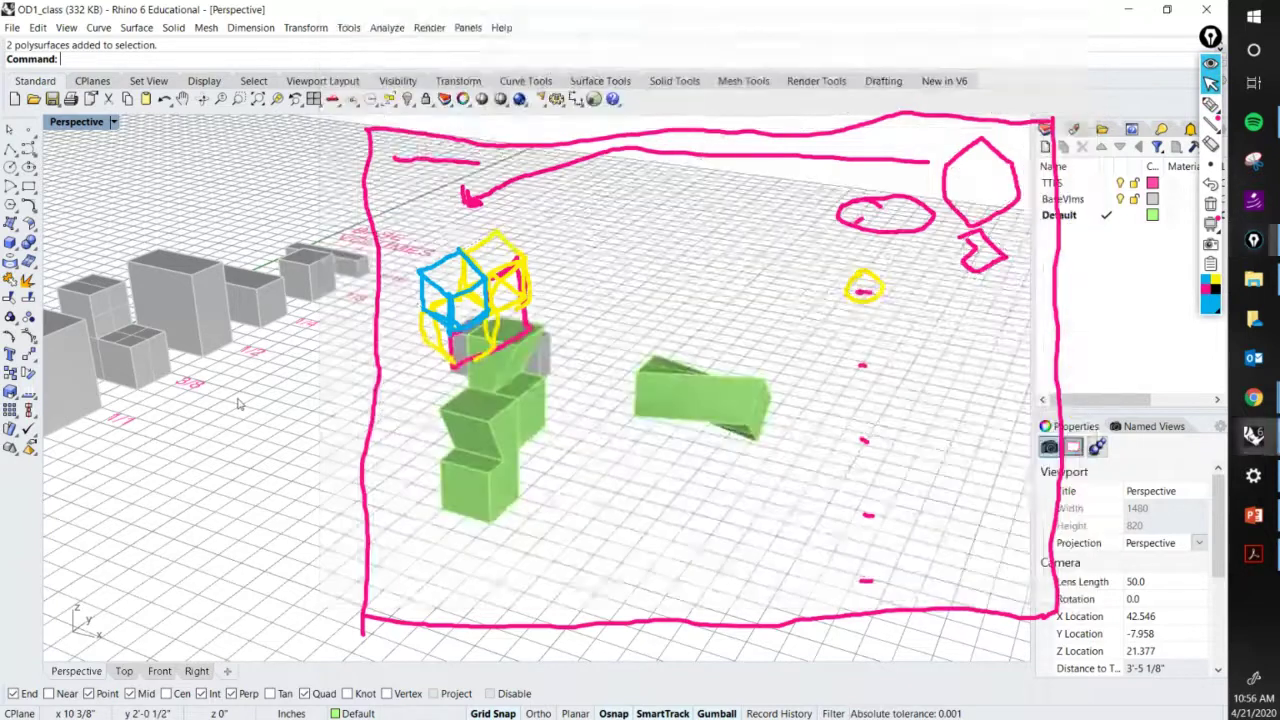
{"action": "right_click_drag", "start_coordinate": [238, 404], "coordinate": [188, 369]}
{"action": "left_click", "coordinate": [183, 370]}
{"action": "scroll", "coordinate": [183, 370], "scroll_direction": "up", "scroll_amount": 5}
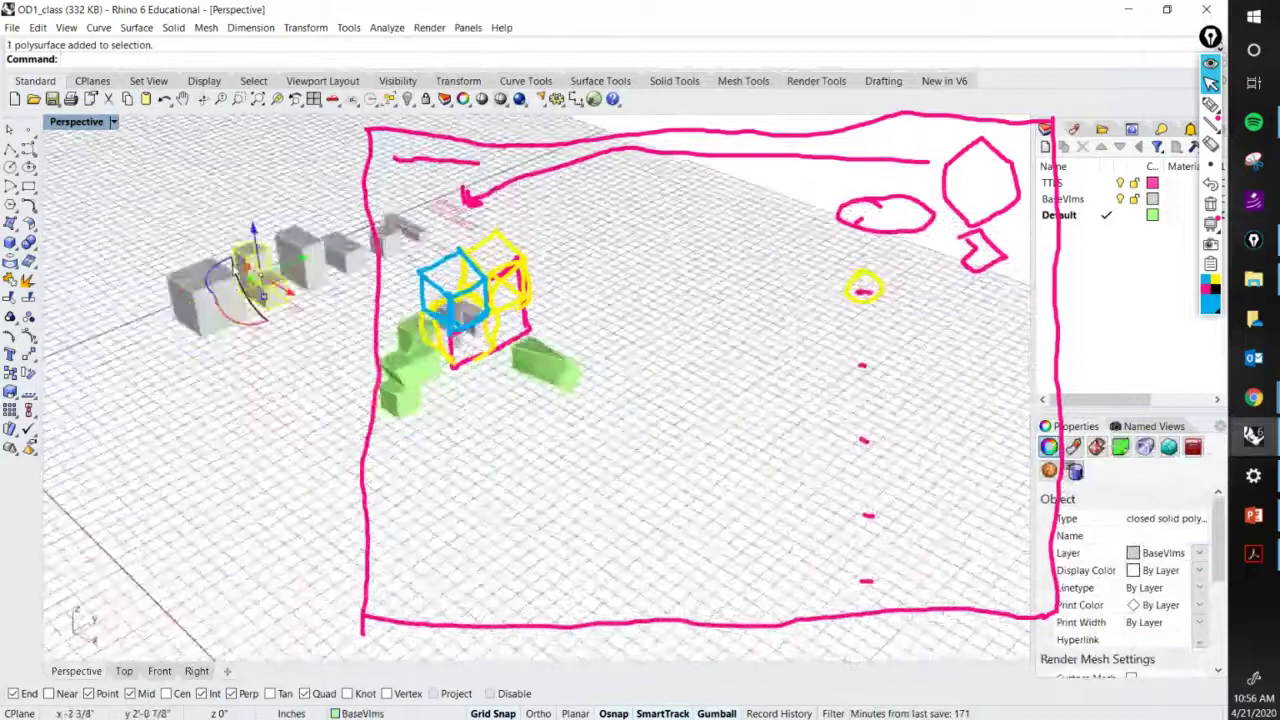
{"action": "scroll", "coordinate": [183, 370], "scroll_direction": "down", "scroll_amount": 5}
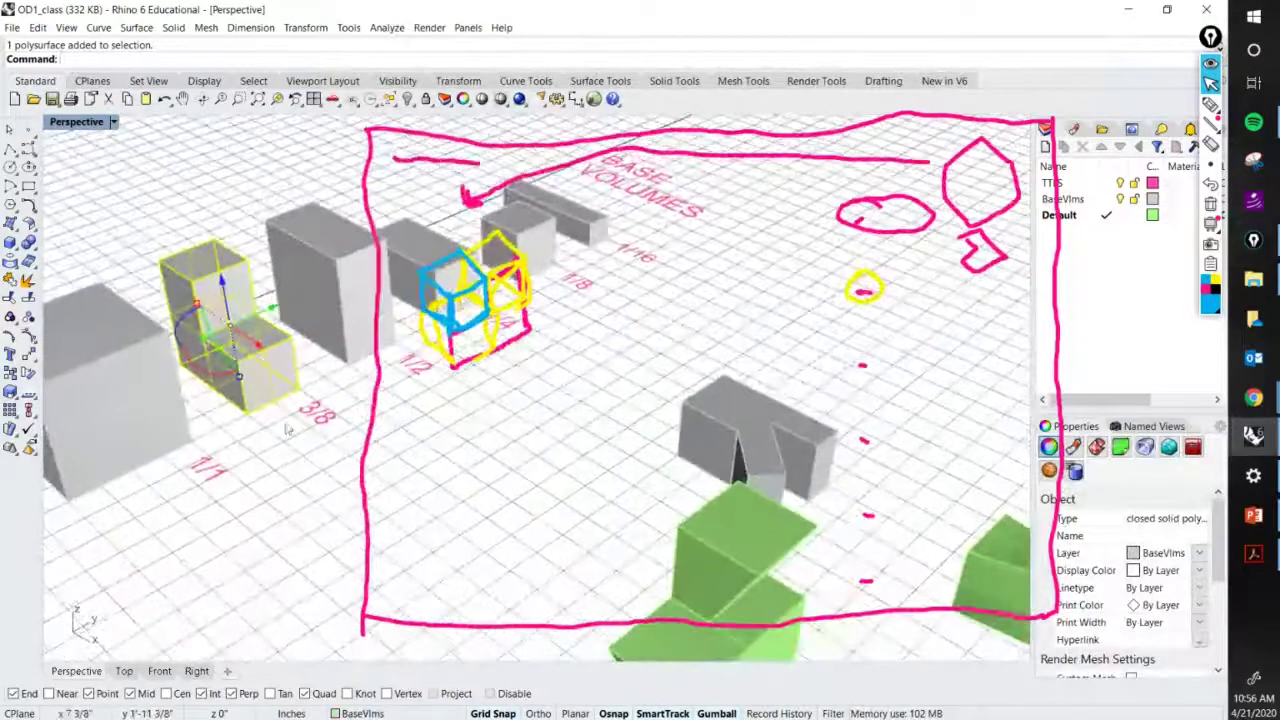
{"action": "scroll", "coordinate": [183, 370], "scroll_direction": "down", "scroll_amount": 2}
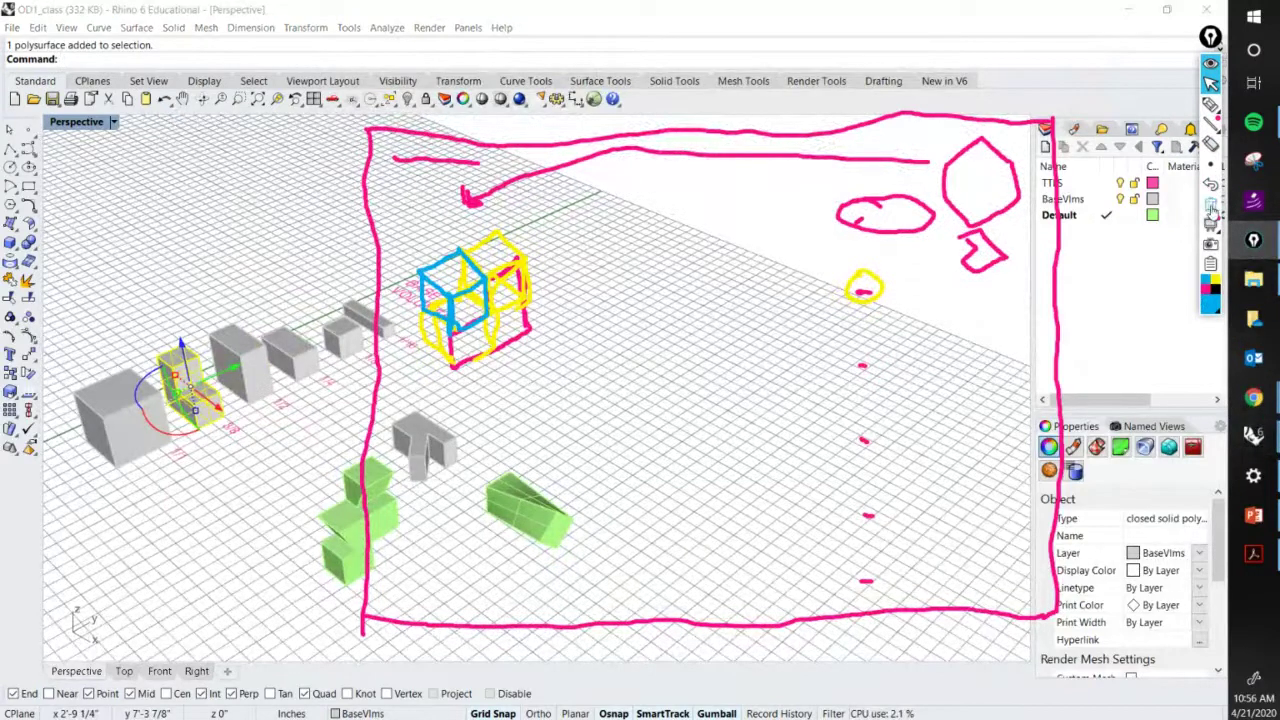
{"action": "left_click", "coordinate": [1212, 206]}
Return to the PDF in Acrobat and mark the 1/8 Base Volume label and its square on the large cube in pink, then hide the annotations.
{"action": "left_click", "coordinate": [1254, 553]}
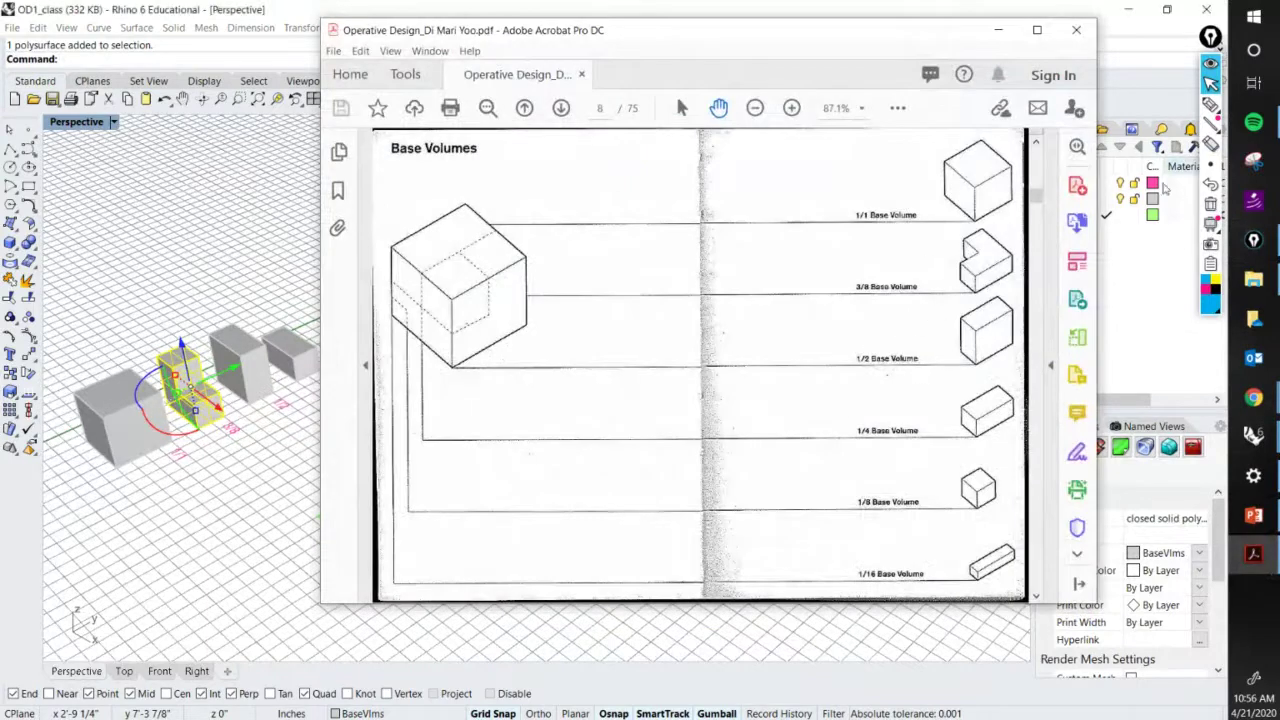
{"action": "left_click", "coordinate": [1211, 104]}
{"action": "mouse_move", "coordinate": [899, 485]}
{"action": "left_mouse_down"}
{"action": "mouse_move", "coordinate": [837, 503]}
{"action": "mouse_move", "coordinate": [889, 534]}
{"action": "mouse_move", "coordinate": [970, 527]}
{"action": "left_mouse_up"}
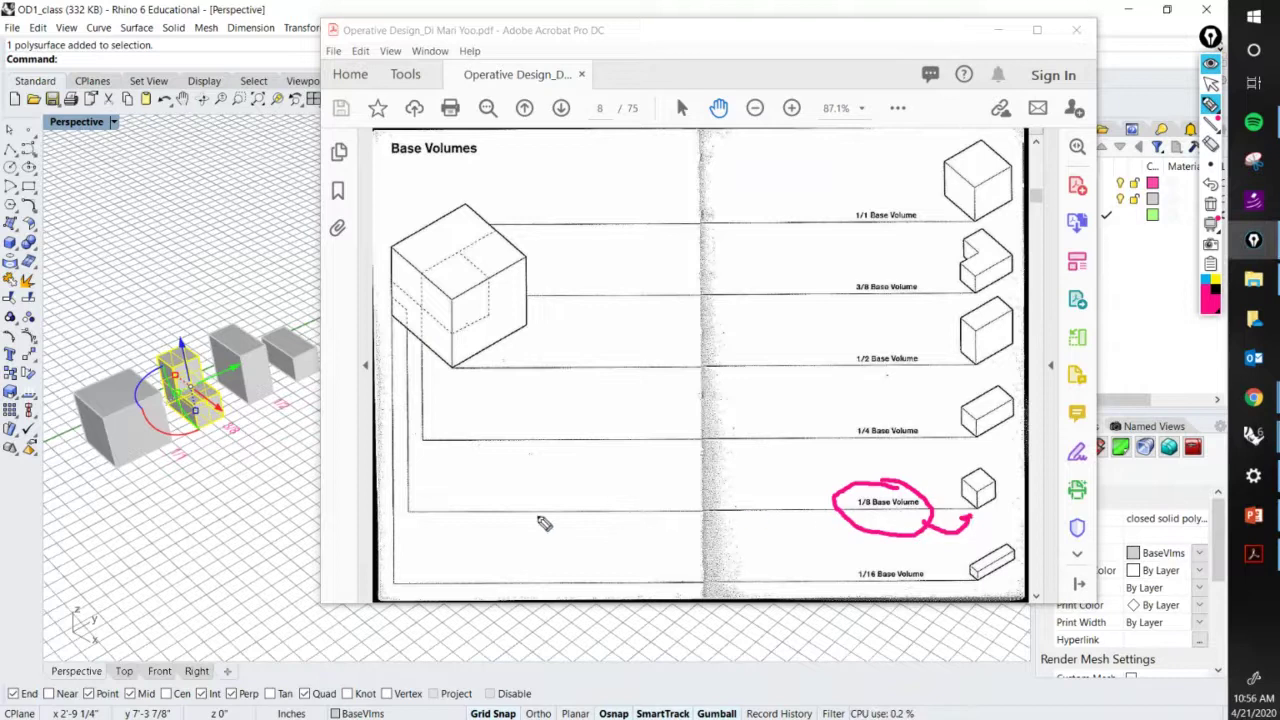
{"action": "left_click_drag", "start_coordinate": [427, 347], "coordinate": [404, 292]}
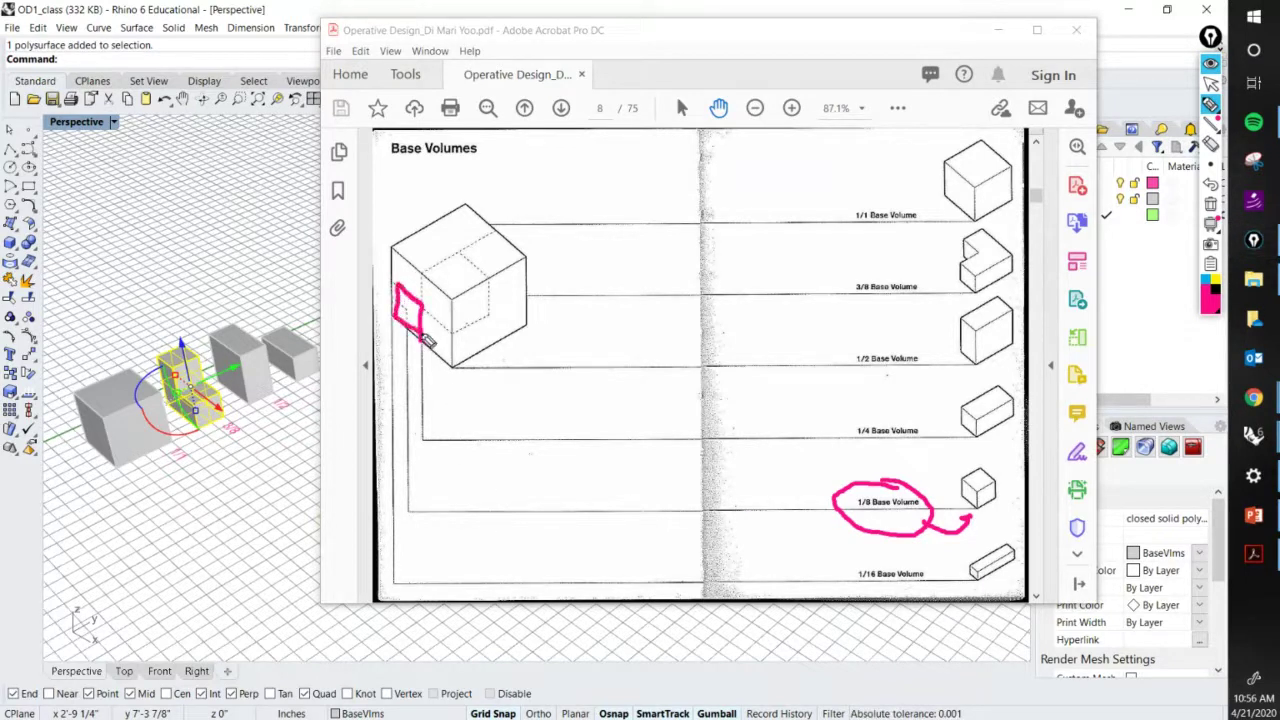
{"action": "left_click", "coordinate": [1211, 64]}
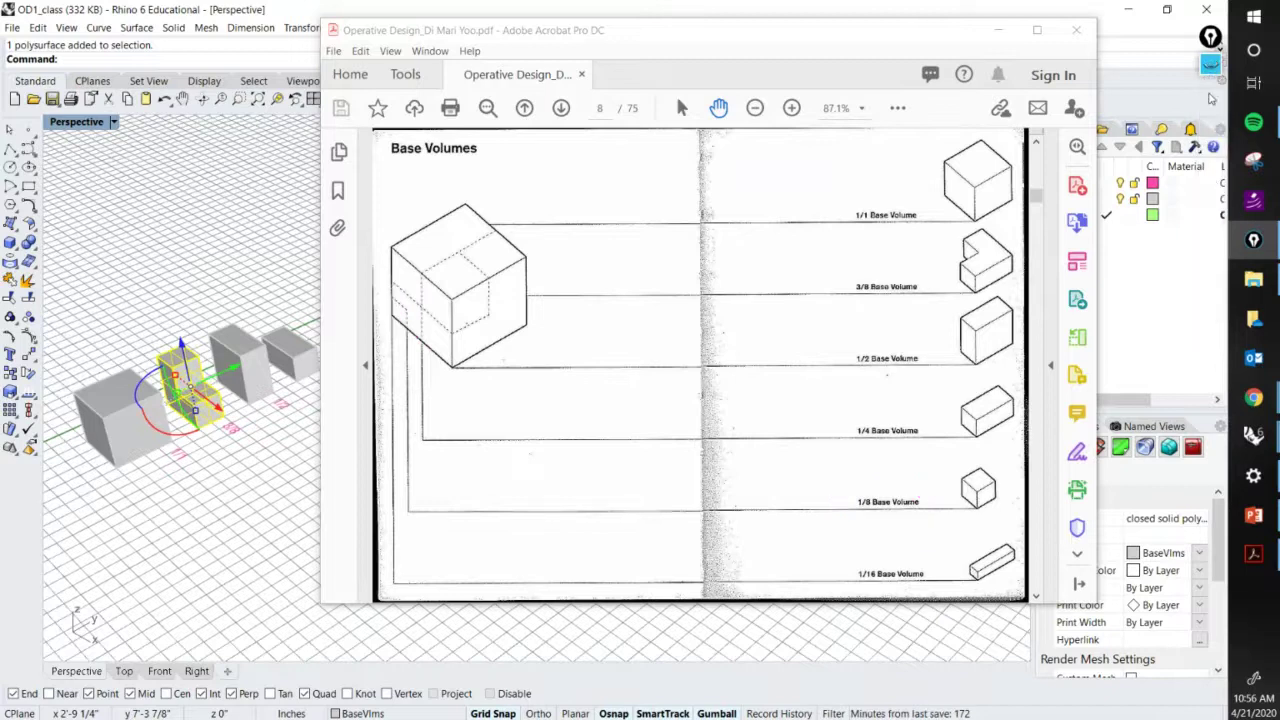
Switch to Rhino and copy the 1/8 base volume cube to the open area in front of the green solids.
{"action": "left_click", "coordinate": [1251, 436]}
{"action": "left_click", "coordinate": [1211, 64]}
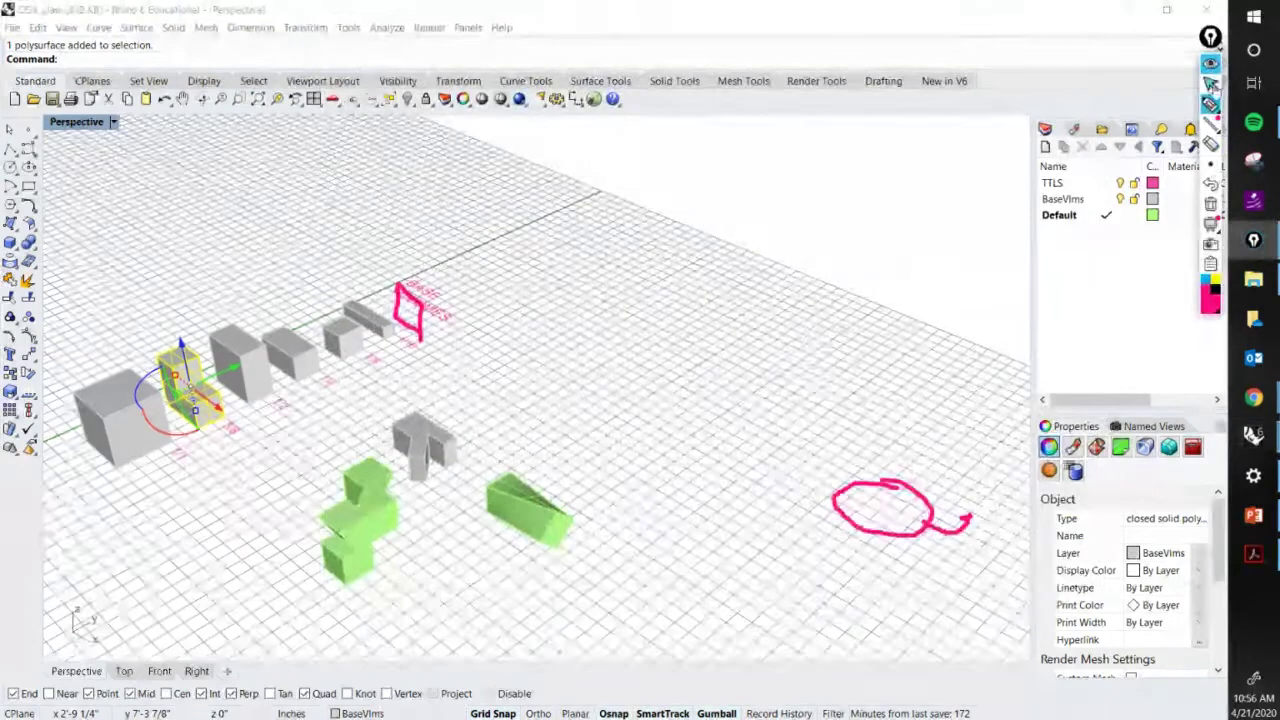
{"action": "left_click", "coordinate": [354, 347]}
{"action": "scroll", "coordinate": [354, 347], "scroll_direction": "down", "scroll_amount": 2}
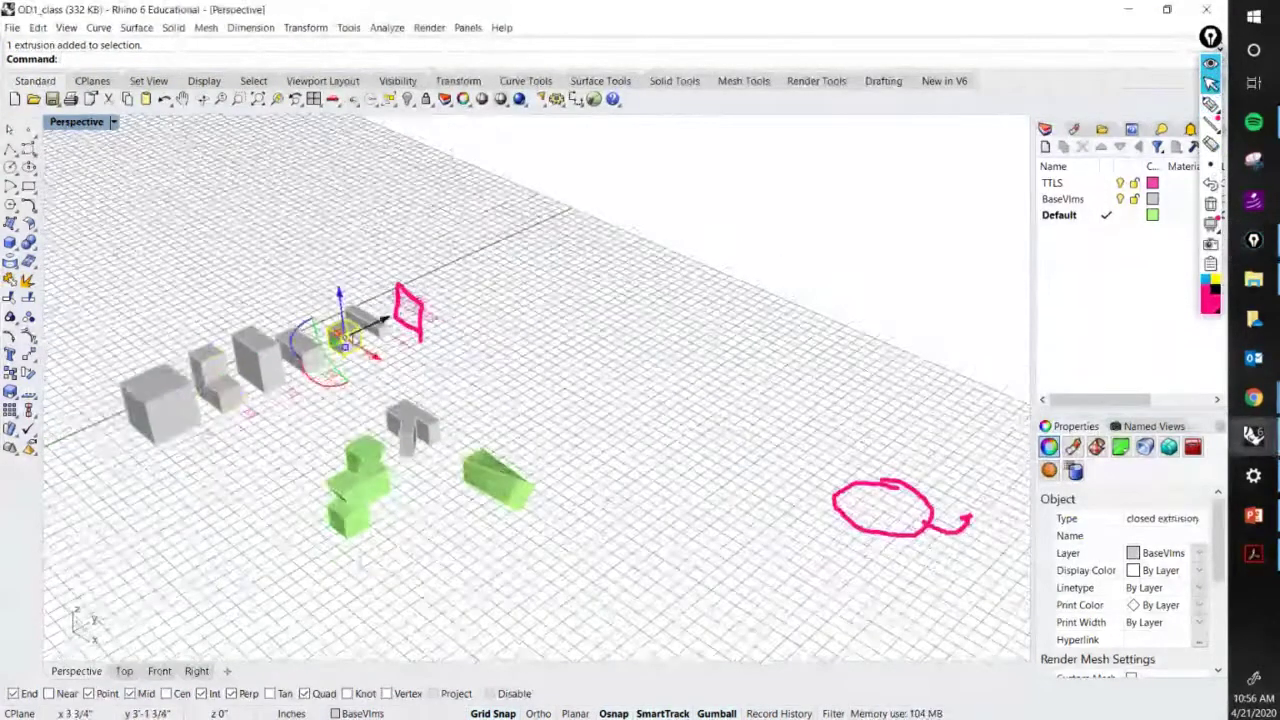
{"action": "type", "text": "Copy"}
{"action": "key", "text": "Return"}
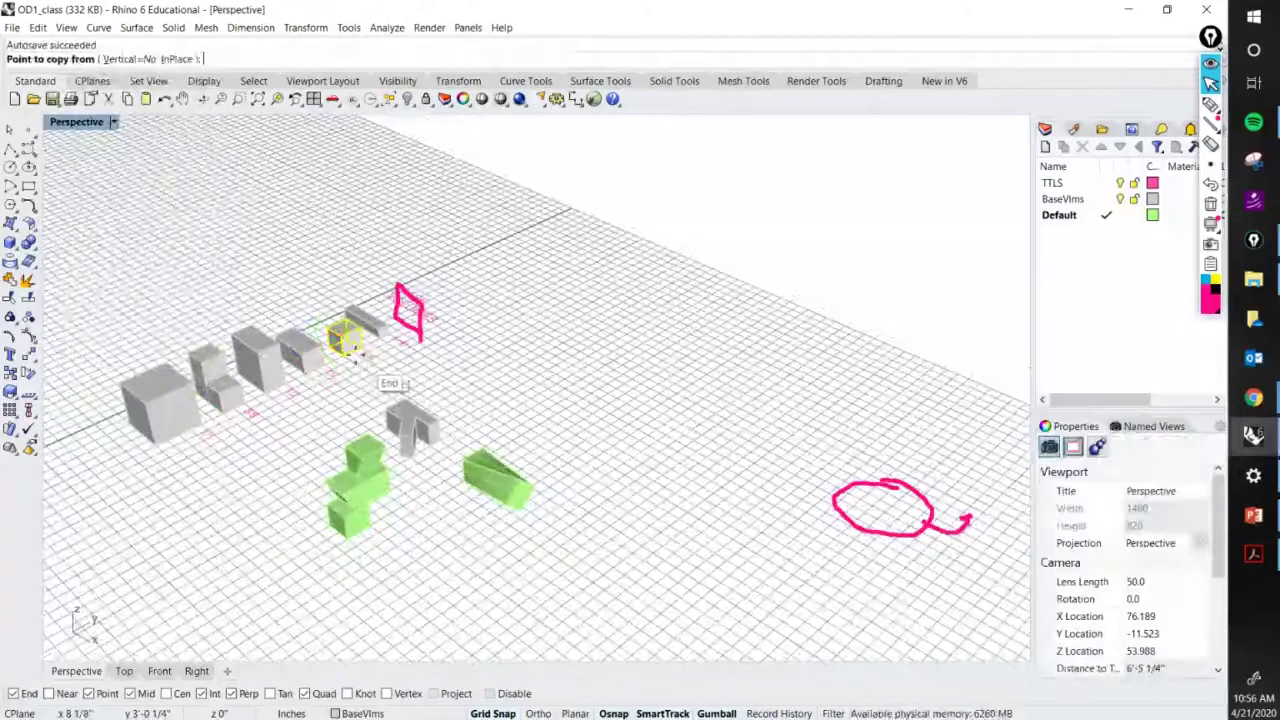
{"action": "scroll", "coordinate": [362, 370], "scroll_direction": "down", "scroll_amount": 1}
{"action": "scroll", "coordinate": [362, 350], "scroll_direction": "down", "scroll_amount": 5}
{"action": "scroll", "coordinate": [362, 452], "scroll_direction": "up", "scroll_amount": 11}
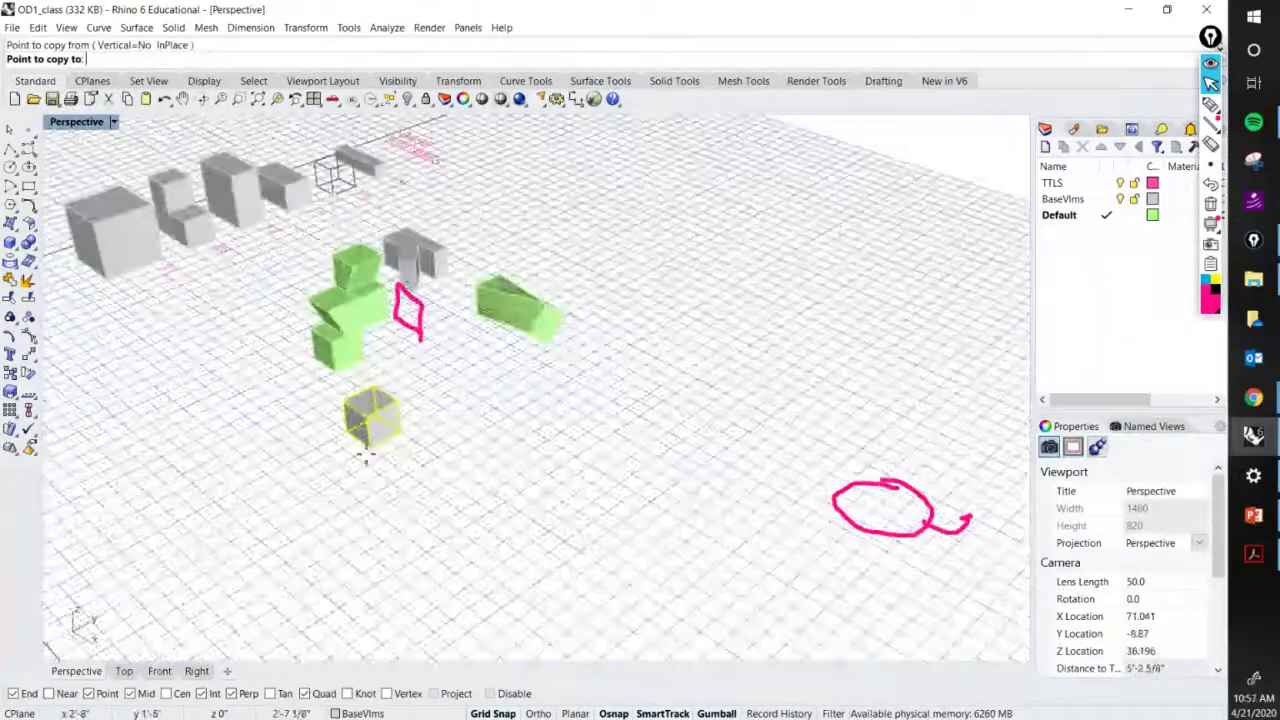
{"action": "left_click", "coordinate": [346, 479]}
{"action": "key", "text": "Return"}
{"action": "scroll", "coordinate": [362, 484], "scroll_direction": "up", "scroll_amount": 5}
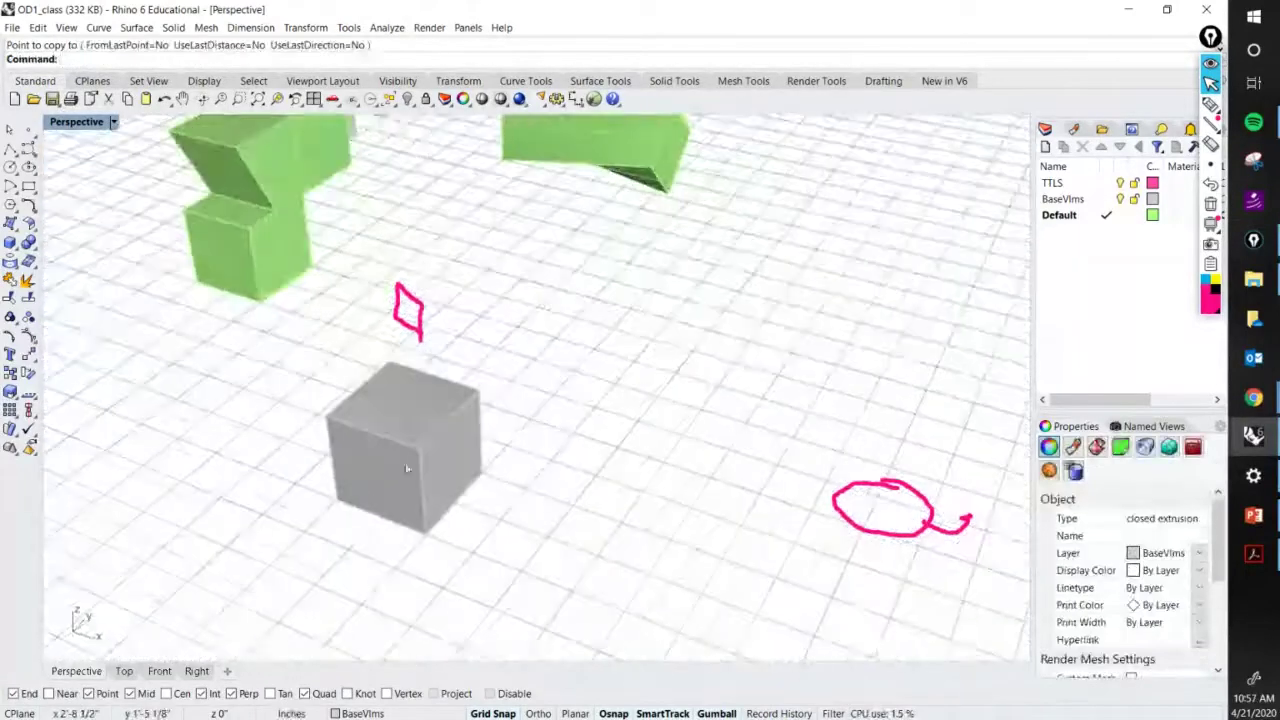
Copy the cube three times corner to corner to complete a 2 × 2 layer of four cubes.
{"action": "scroll", "coordinate": [365, 465], "scroll_direction": "down", "scroll_amount": 5}
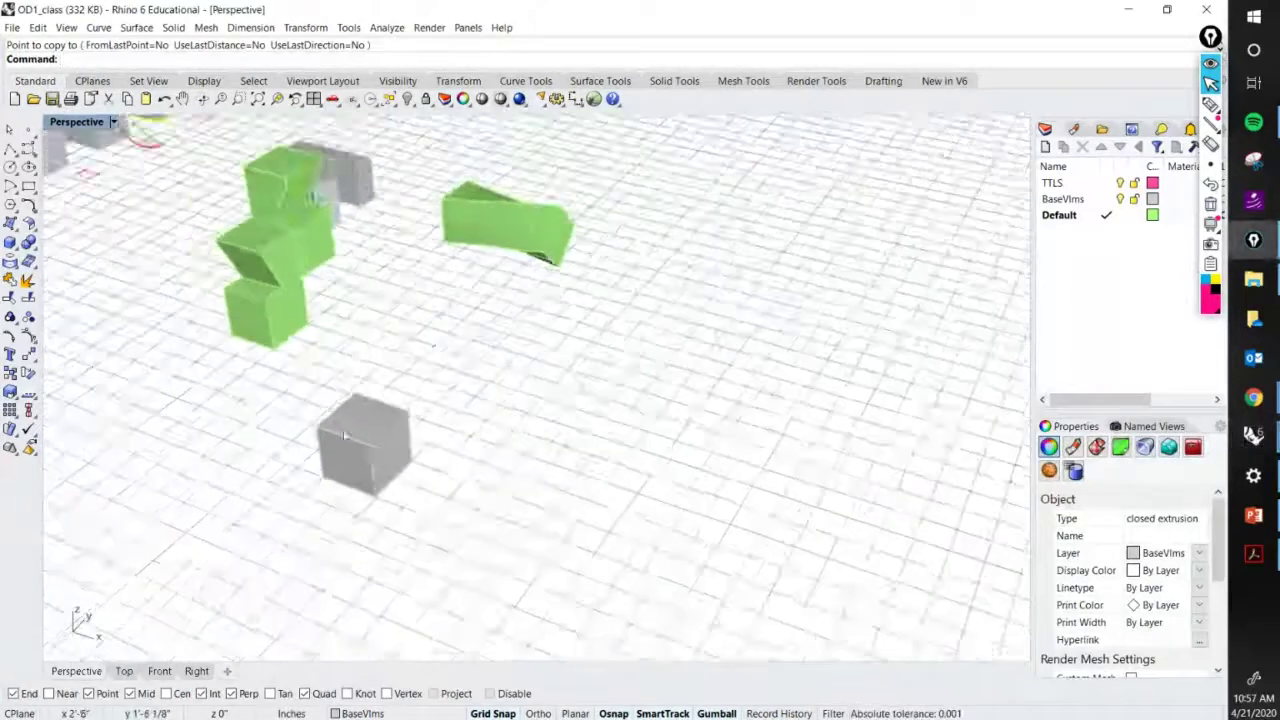
{"action": "left_click", "coordinate": [370, 472]}
{"action": "key", "text": "Escape"}
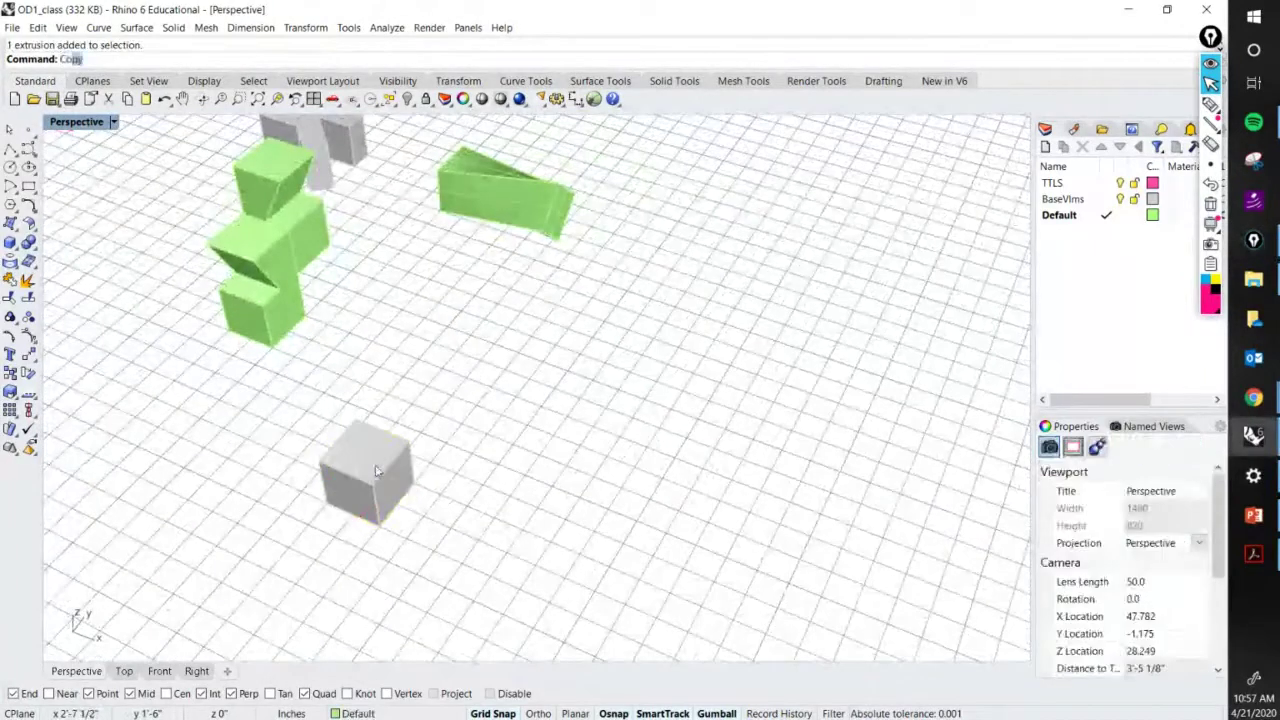
{"action": "key", "text": "Return"}
{"action": "left_click", "coordinate": [377, 472]}
{"action": "key", "text": "Return"}
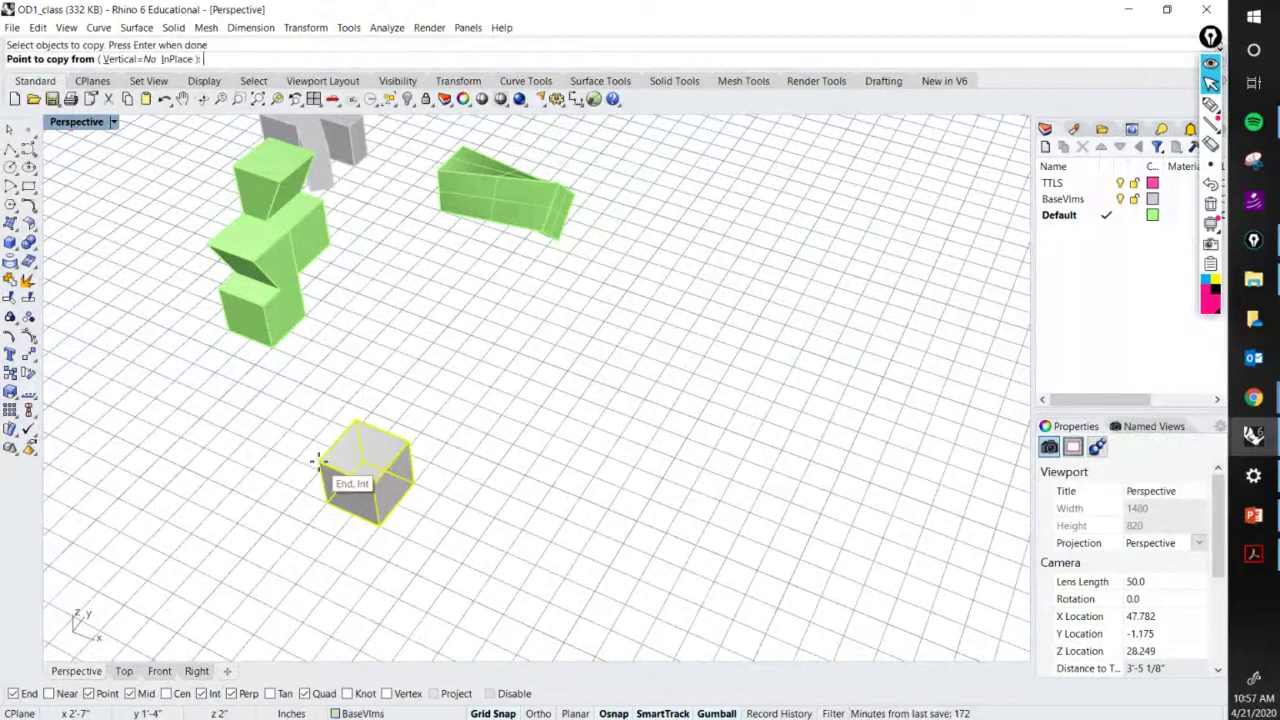
{"action": "left_click", "coordinate": [320, 463]}
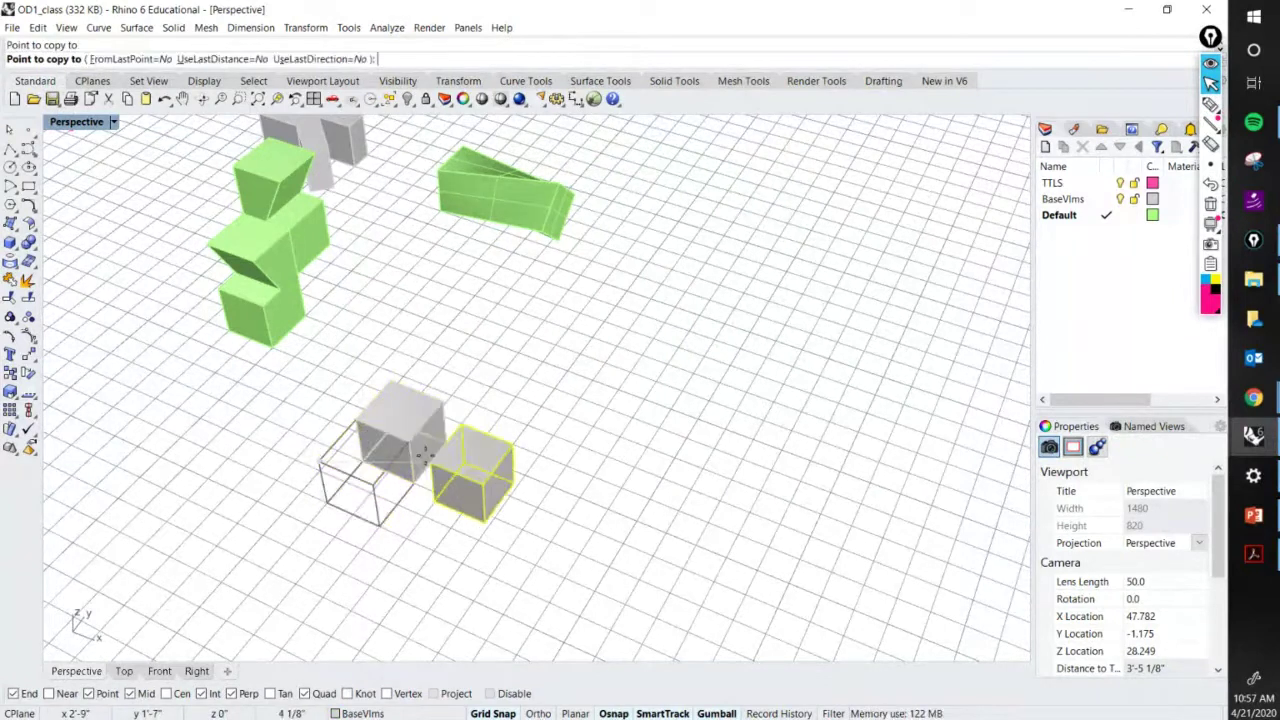
{"action": "left_click", "coordinate": [415, 445]}
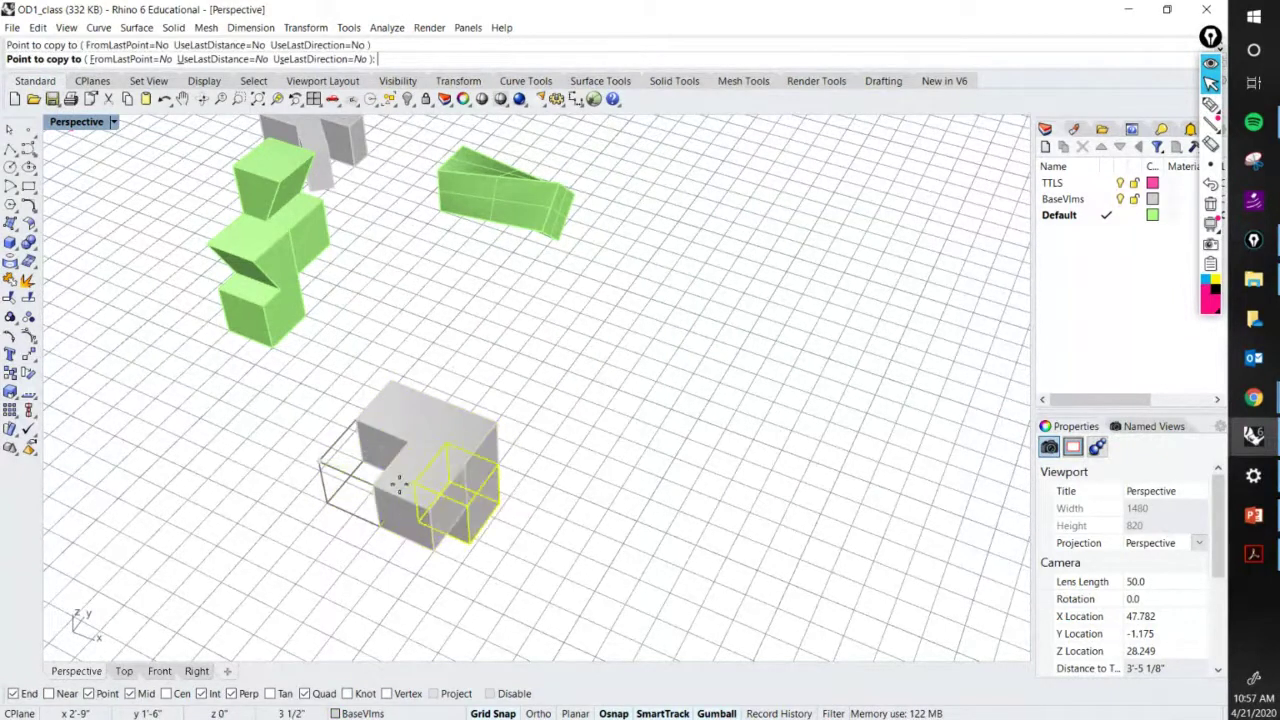
{"action": "key", "text": "Return"}
Select two adjacent cubes of the 2 × 2 layer to point them out, and clear the selection.
{"action": "scroll", "coordinate": [420, 472], "scroll_direction": "up", "scroll_amount": 5}
{"action": "right_click_drag", "start_coordinate": [430, 472], "coordinate": [531, 397]}
{"action": "left_click", "coordinate": [531, 397]}
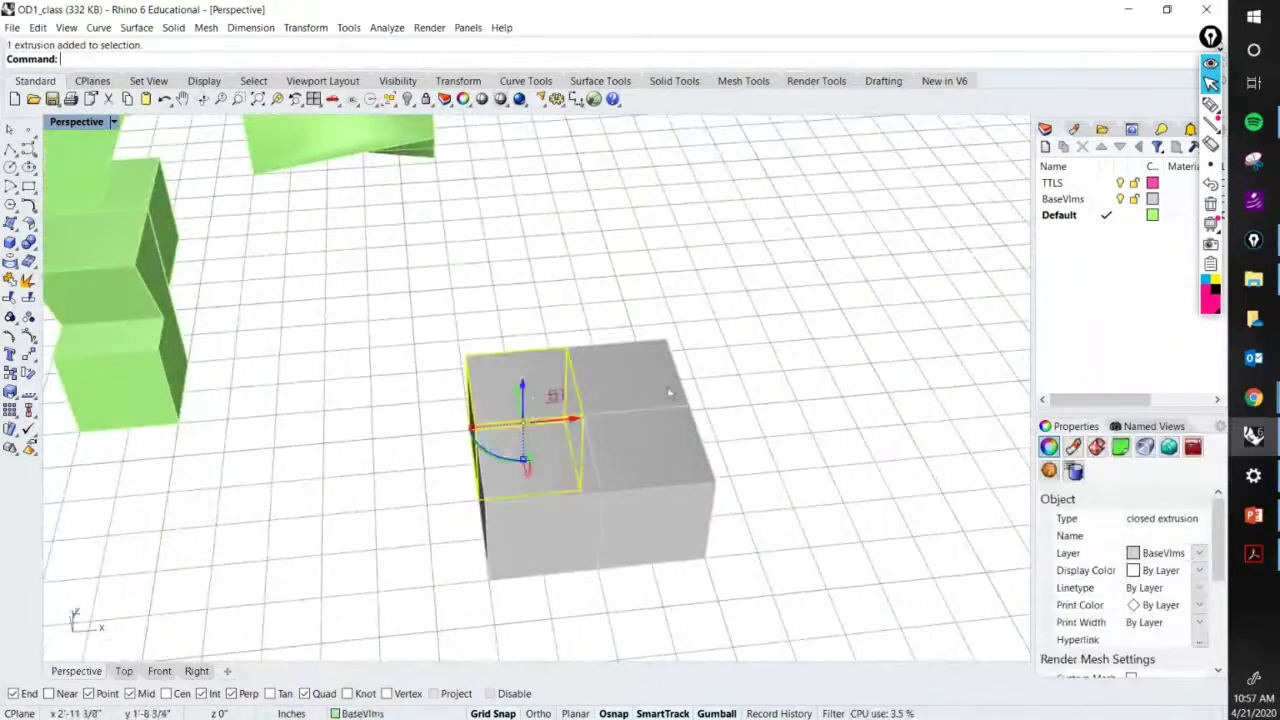
{"action": "left_click", "coordinate": [660, 391], "text": "shift"}
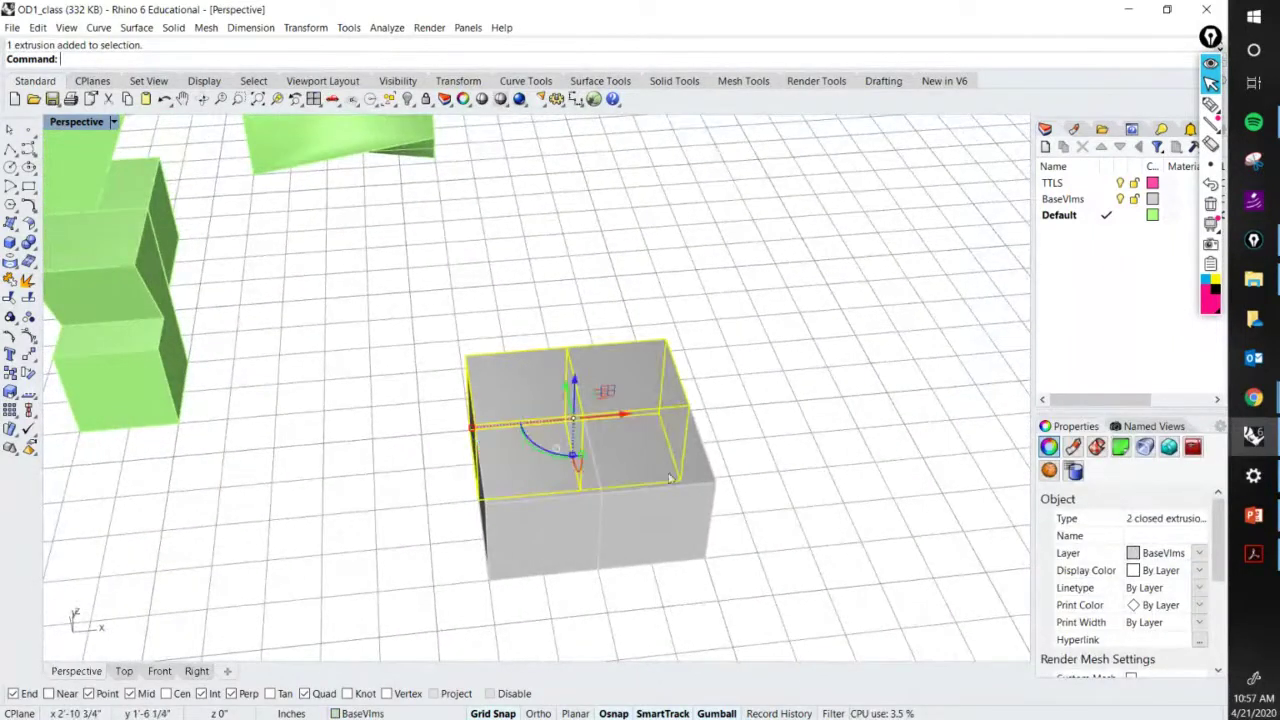
{"action": "left_click", "coordinate": [741, 424]}
{"action": "right_click_drag", "start_coordinate": [741, 424], "coordinate": [694, 411]}
Copy the whole 2 × 2 layer up by one cube height to stack it into a 2 × 2 × 2 cube.
{"action": "type", "text": "C"}
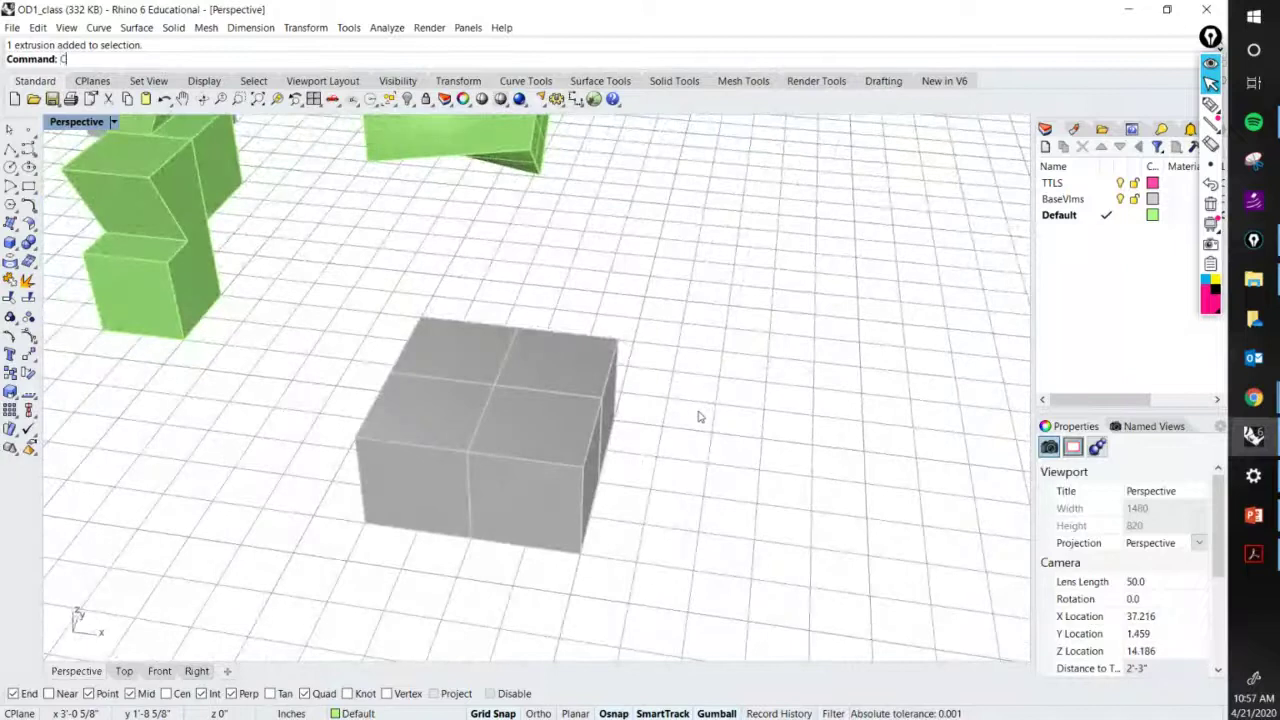
{"action": "type", "text": "opy"}
{"action": "key", "text": "Return"}
{"action": "left_click_drag", "start_coordinate": [637, 594], "coordinate": [420, 318]}
{"action": "key", "text": "Return"}
{"action": "left_click", "coordinate": [573, 558]}
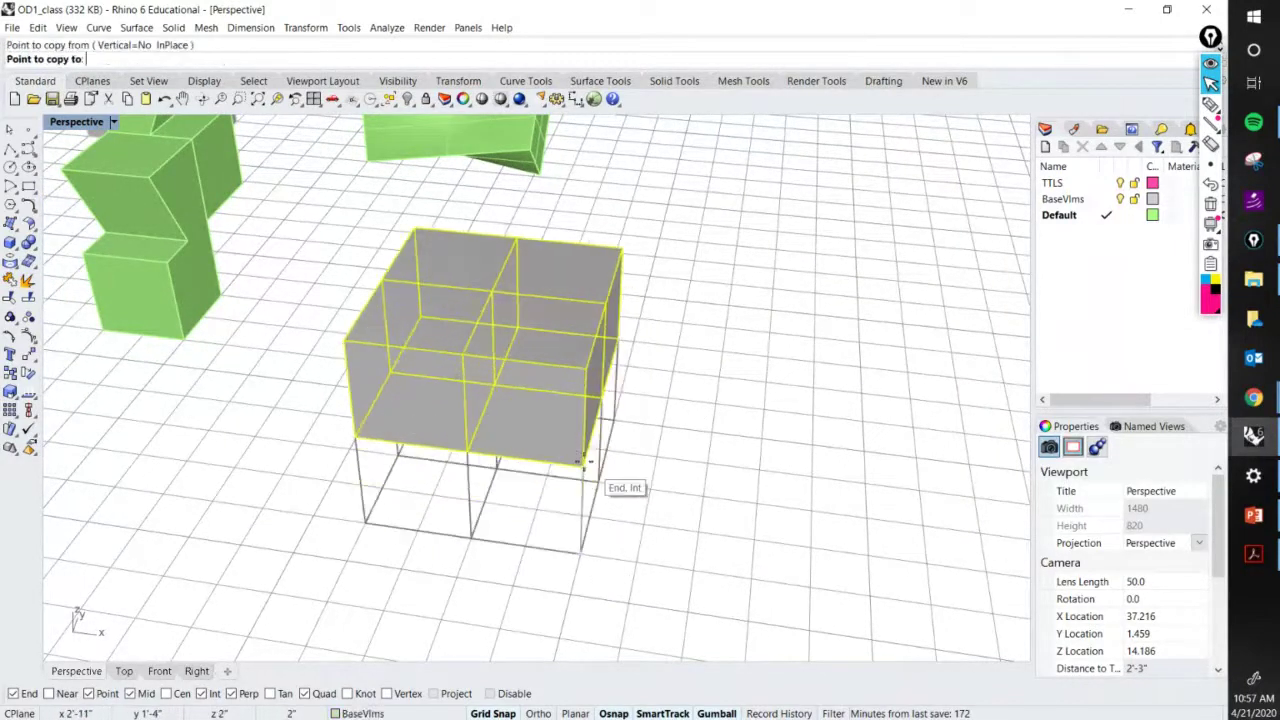
{"action": "left_click", "coordinate": [583, 462]}
{"action": "key", "text": "Return"}
{"action": "right_click_drag", "start_coordinate": [620, 432], "coordinate": [642, 450]}
{"action": "scroll", "coordinate": [642, 450], "scroll_direction": "down", "scroll_amount": 5}
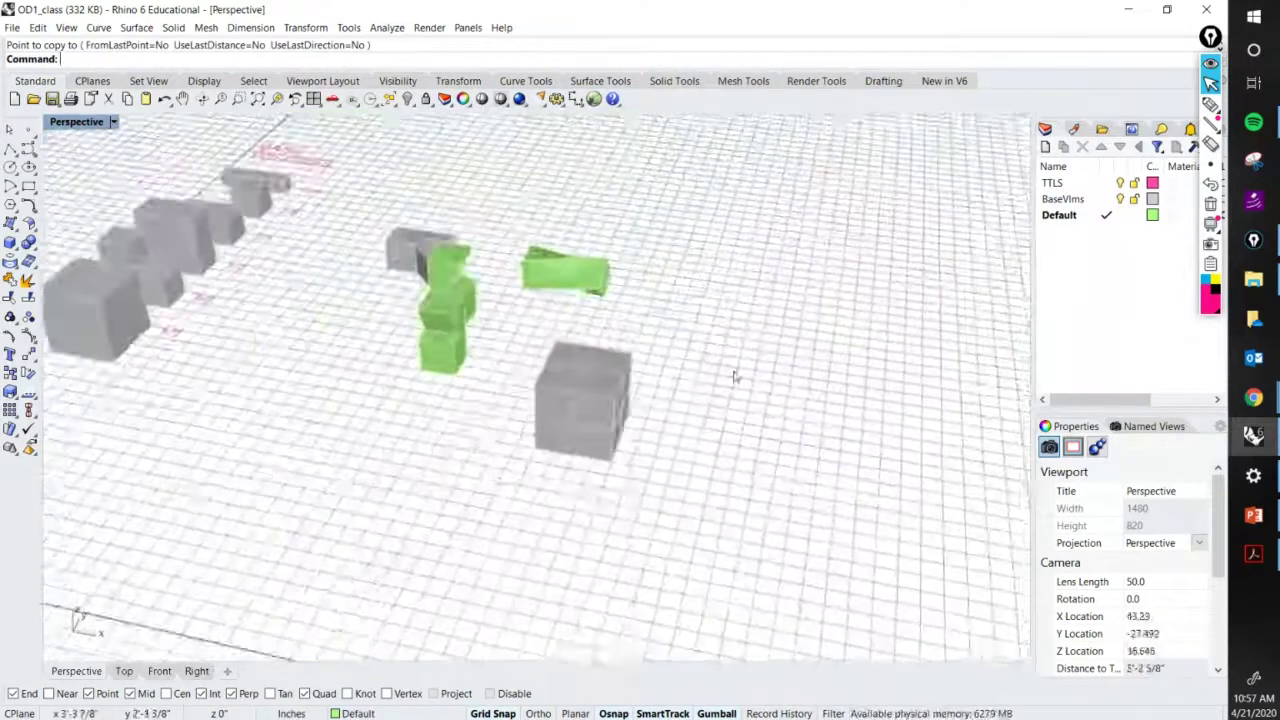
Move the assembled eight-cube block farther away from the green solids.
{"action": "left_click_drag", "start_coordinate": [450, 525], "coordinate": [393, 408]}
{"action": "left_click_drag", "start_coordinate": [460, 437], "coordinate": [641, 462]}
{"action": "left_click", "coordinate": [670, 455]}
{"action": "scroll", "coordinate": [666, 453], "scroll_direction": "up", "scroll_amount": 3}
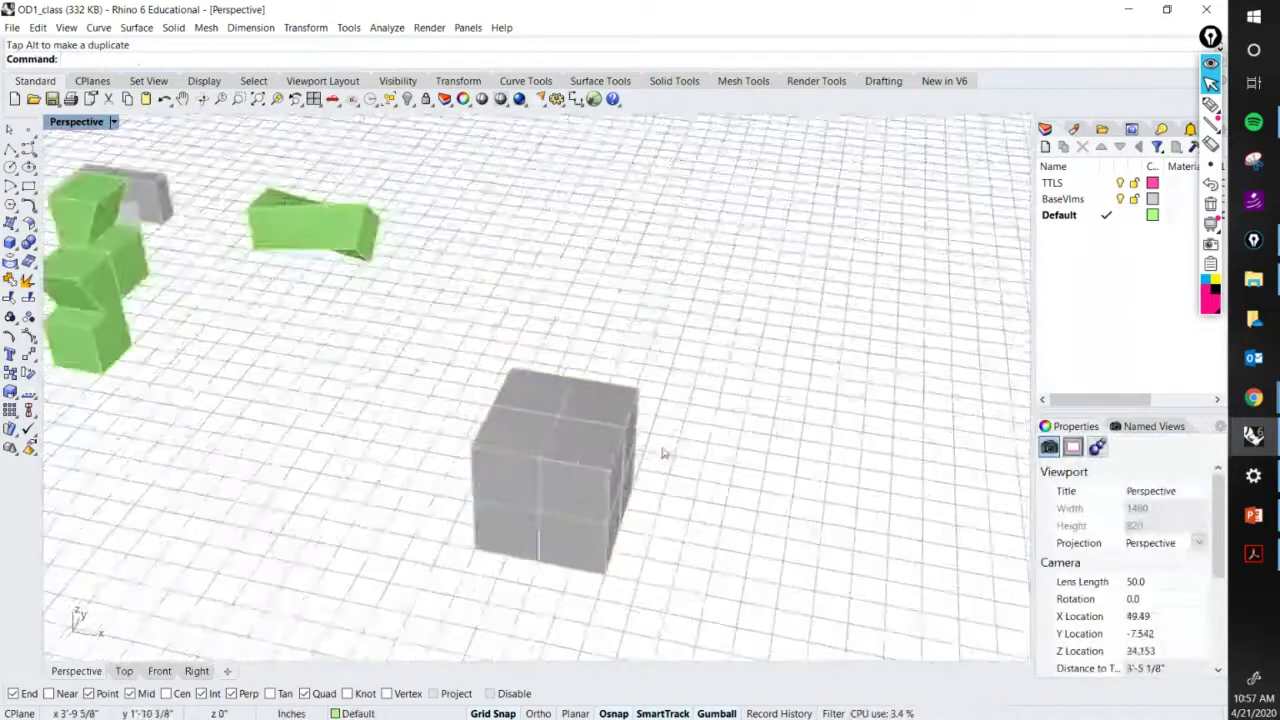
{"action": "right_click_drag", "start_coordinate": [663, 451], "coordinate": [583, 369]}
{"action": "scroll", "coordinate": [616, 450], "scroll_direction": "up", "scroll_amount": 3}
{"action": "scroll", "coordinate": [601, 373], "scroll_direction": "down", "scroll_amount": 2}
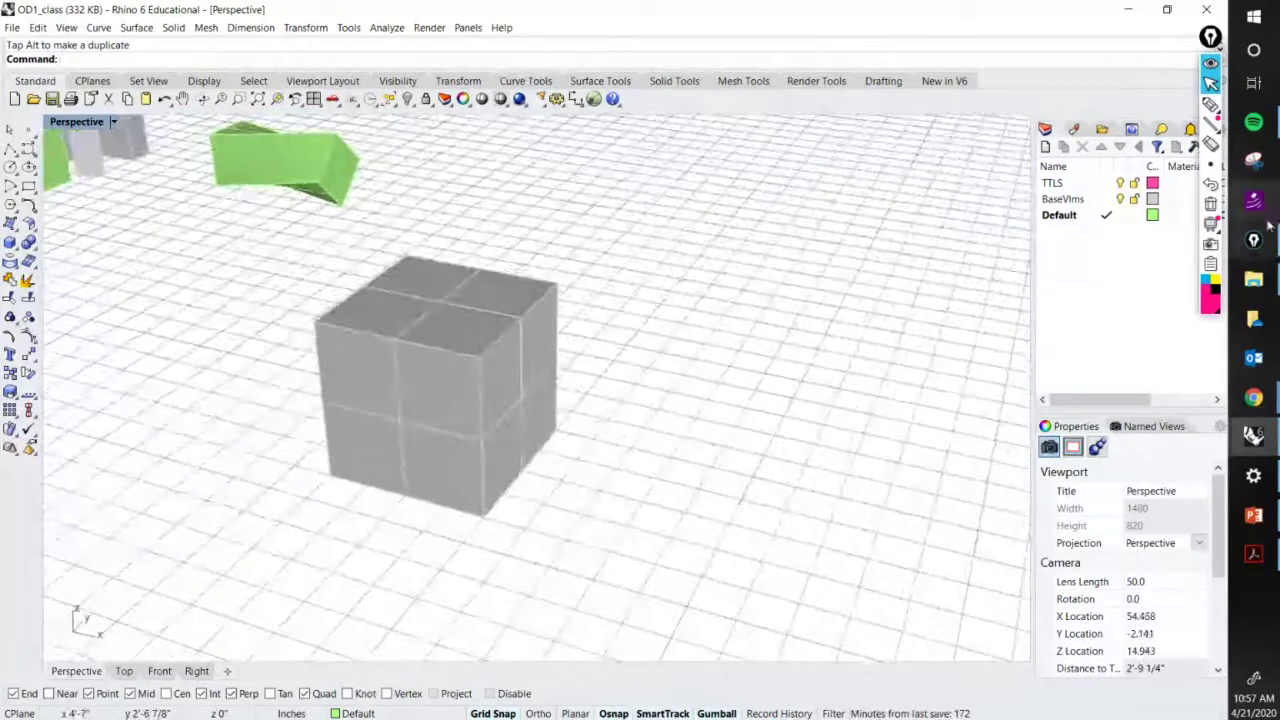
{"action": "right_click_drag", "start_coordinate": [686, 251], "coordinate": [600, 245]}
Return to the PDF in Acrobat, outline the 1/1 volume in pink, and circle the assembled Rhino cube with the 3/8 L-shape traced on it.
{"action": "left_click", "coordinate": [1254, 553]}
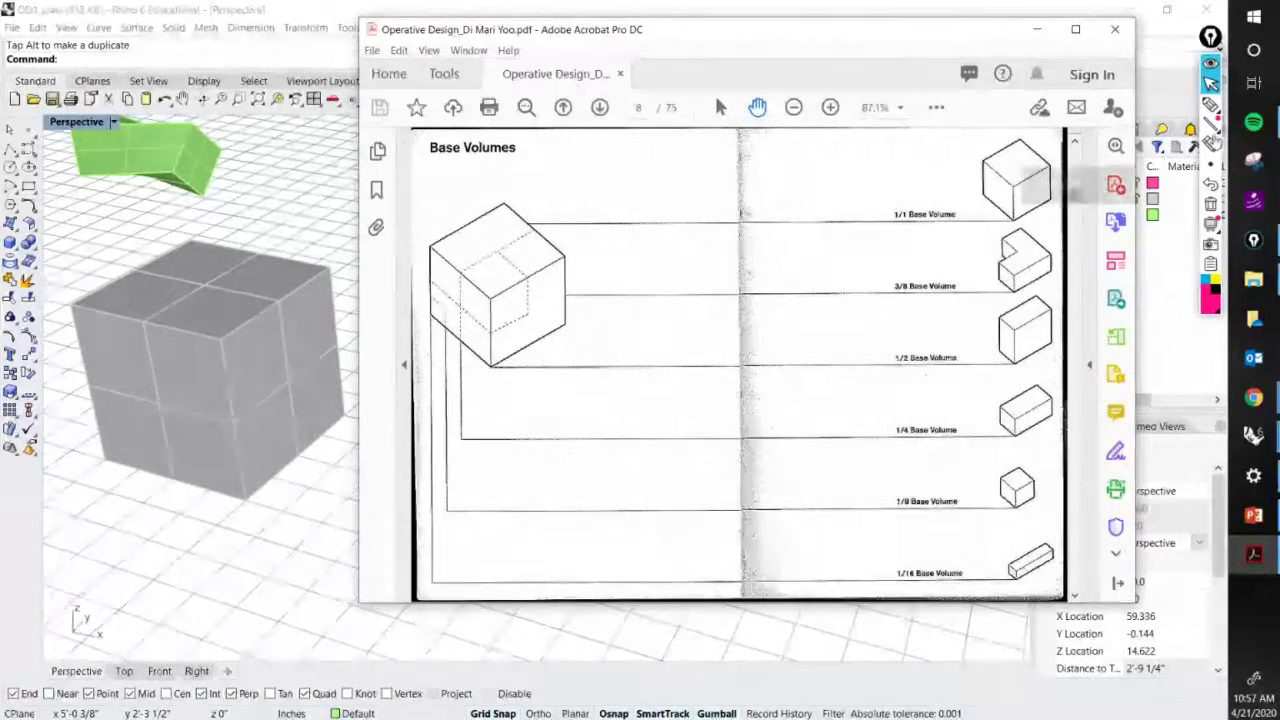
{"action": "left_click", "coordinate": [1210, 105]}
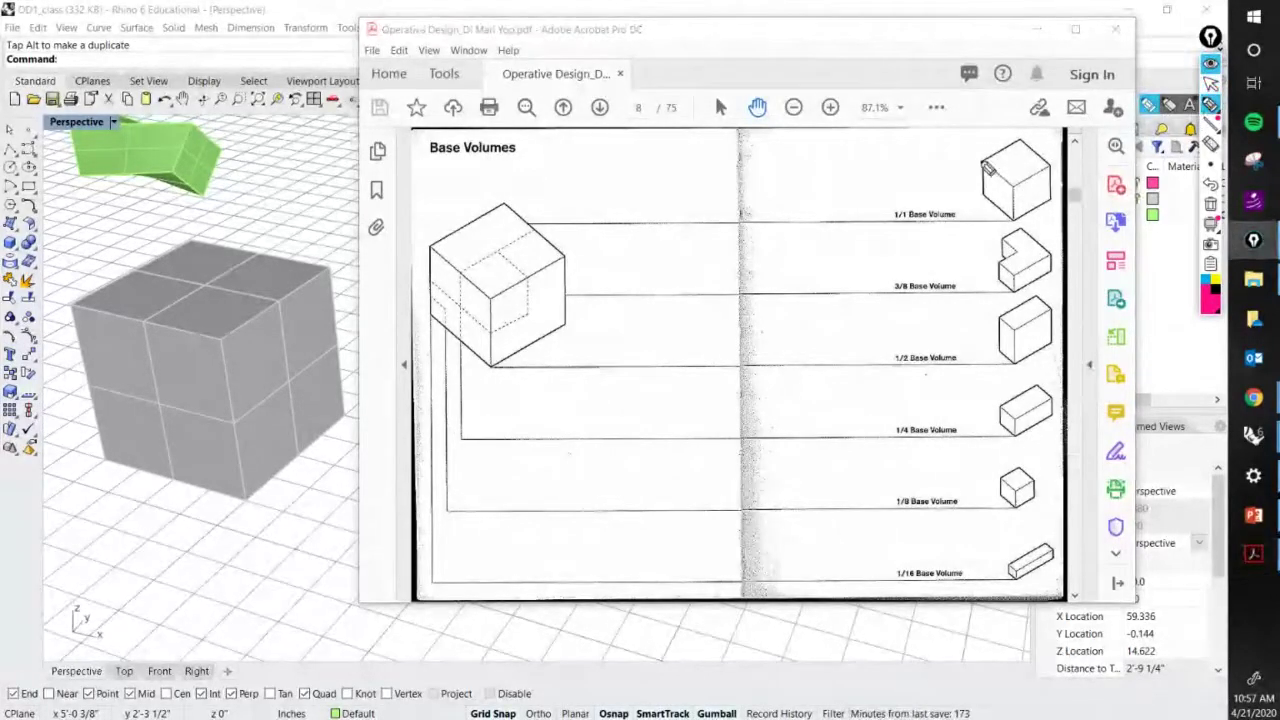
{"action": "mouse_move", "coordinate": [980, 160]}
{"action": "left_mouse_down"}
{"action": "mouse_move", "coordinate": [981, 194]}
{"action": "mouse_move", "coordinate": [1006, 217]}
{"action": "mouse_move", "coordinate": [1062, 190]}
{"action": "mouse_move", "coordinate": [1020, 140]}
{"action": "mouse_move", "coordinate": [985, 185]}
{"action": "left_mouse_up"}
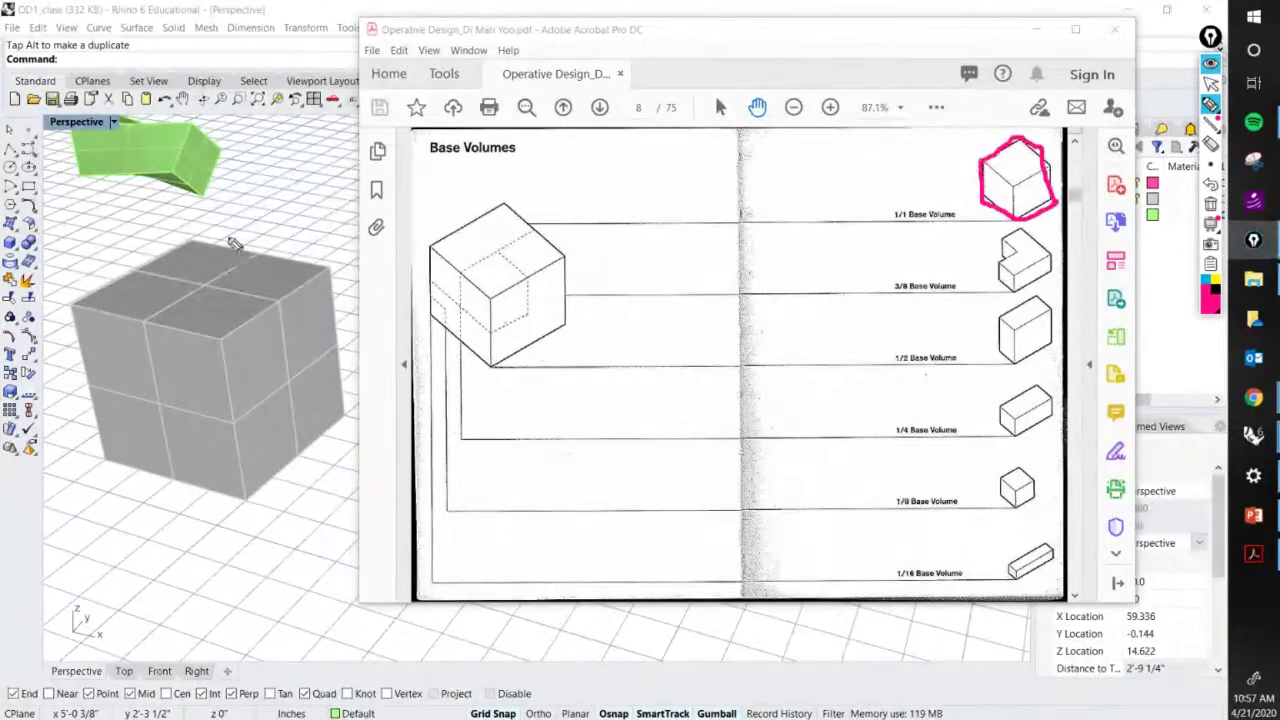
{"action": "mouse_move", "coordinate": [206, 213]}
{"action": "left_mouse_down"}
{"action": "mouse_move", "coordinate": [32, 385]}
{"action": "mouse_move", "coordinate": [160, 547]}
{"action": "mouse_move", "coordinate": [310, 495]}
{"action": "mouse_move", "coordinate": [360, 275]}
{"action": "mouse_move", "coordinate": [240, 212]}
{"action": "mouse_move", "coordinate": [208, 212]}
{"action": "left_mouse_up"}
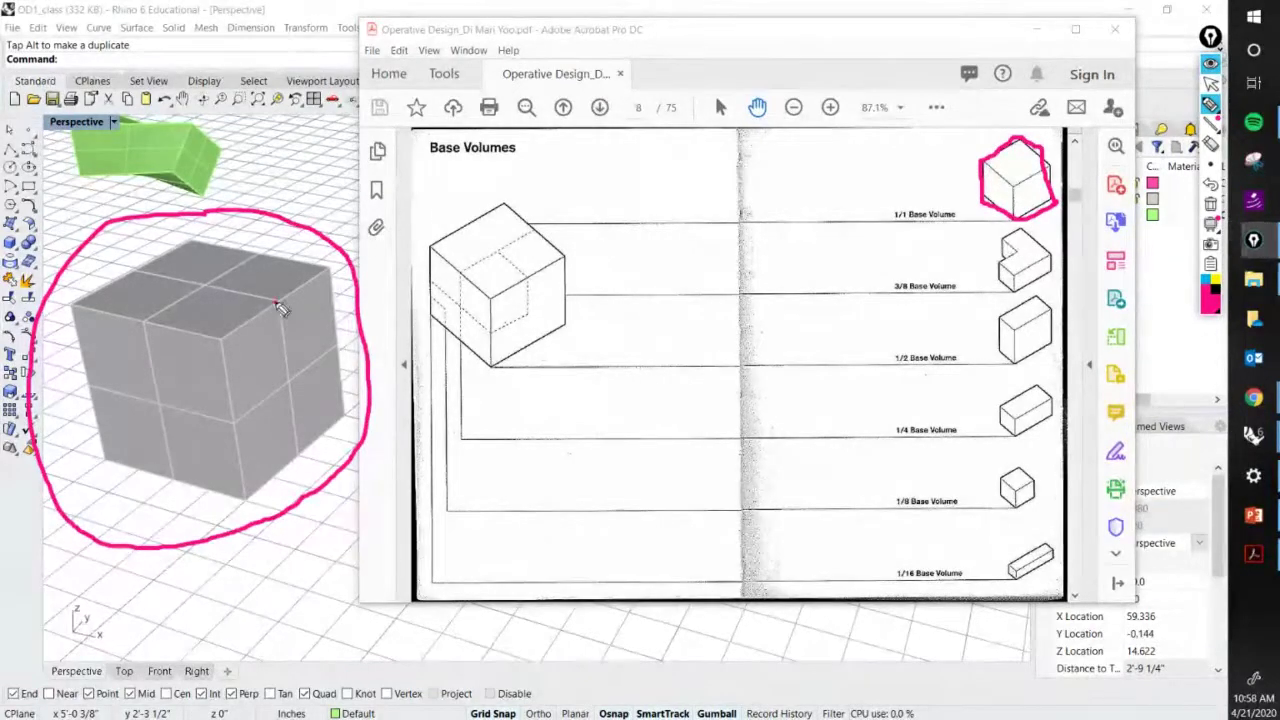
{"action": "mouse_move", "coordinate": [277, 304]}
{"action": "left_mouse_down"}
{"action": "mouse_move", "coordinate": [293, 388]}
{"action": "mouse_move", "coordinate": [242, 414]}
{"action": "mouse_move", "coordinate": [170, 412]}
{"action": "mouse_move", "coordinate": [178, 500]}
{"action": "mouse_move", "coordinate": [258, 500]}
{"action": "mouse_move", "coordinate": [336, 448]}
{"action": "mouse_move", "coordinate": [360, 405]}
{"action": "mouse_move", "coordinate": [332, 272]}
{"action": "mouse_move", "coordinate": [260, 255]}
{"action": "mouse_move", "coordinate": [205, 292]}
{"action": "mouse_move", "coordinate": [228, 368]}
{"action": "mouse_move", "coordinate": [166, 405]}
{"action": "mouse_move", "coordinate": [222, 372]}
{"action": "mouse_move", "coordinate": [298, 376]}
{"action": "mouse_move", "coordinate": [276, 308]}
{"action": "mouse_move", "coordinate": [205, 292]}
{"action": "left_mouse_up"}
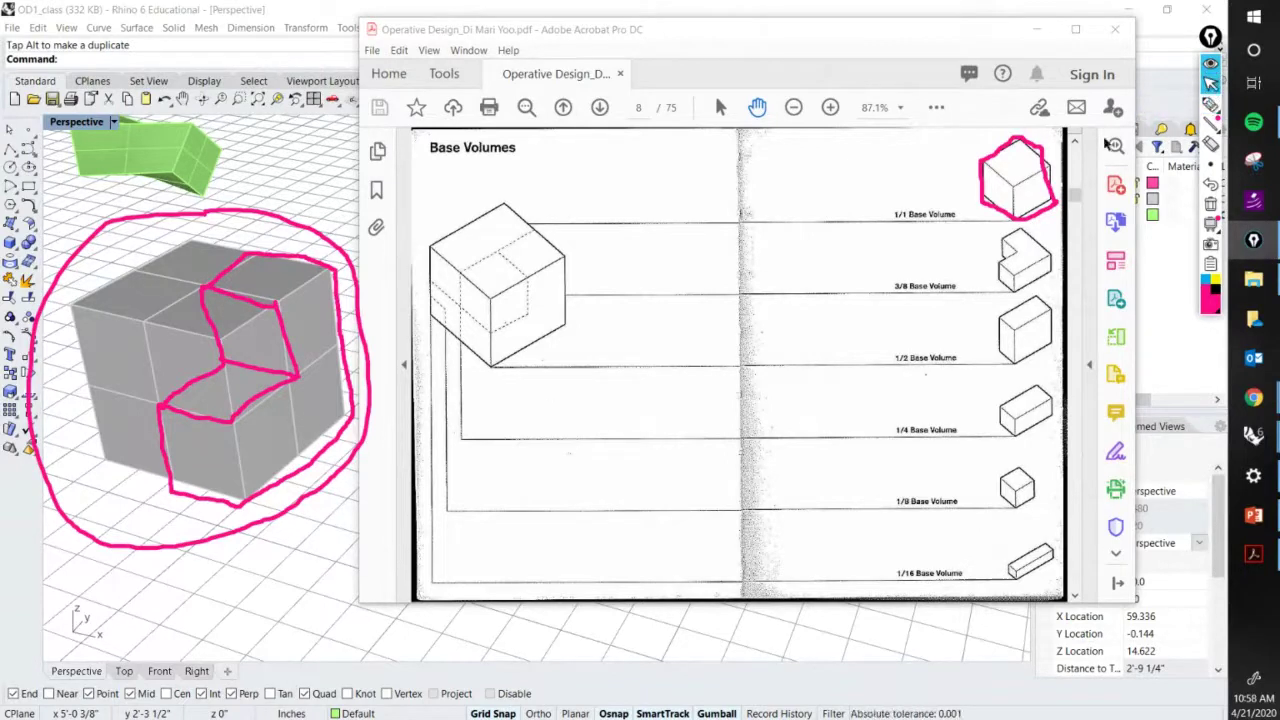
Duplicate the three cubes forming the 3/8 L-shape in Rhino beside the assembled cube, and clear the pen annotations.
{"action": "left_click", "coordinate": [280, 298]}
{"action": "left_click", "coordinate": [272, 345], "text": "shift"}
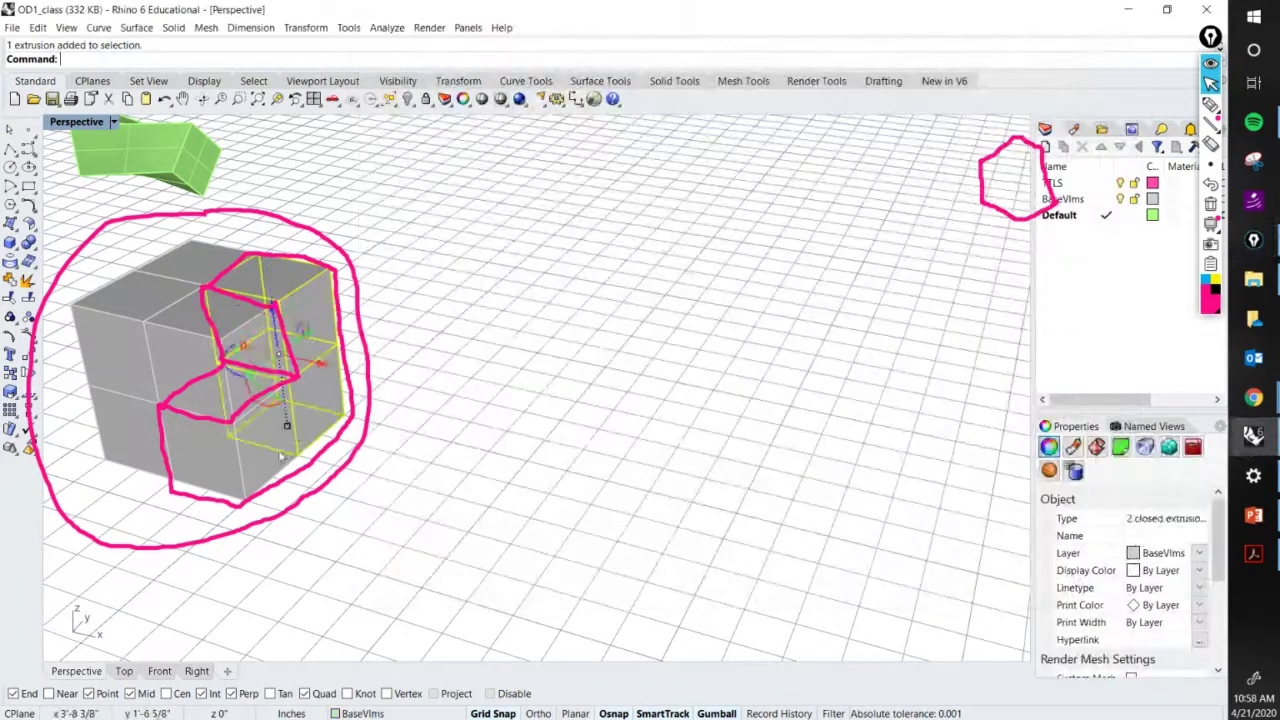
{"action": "left_click", "coordinate": [265, 462], "text": "shift"}
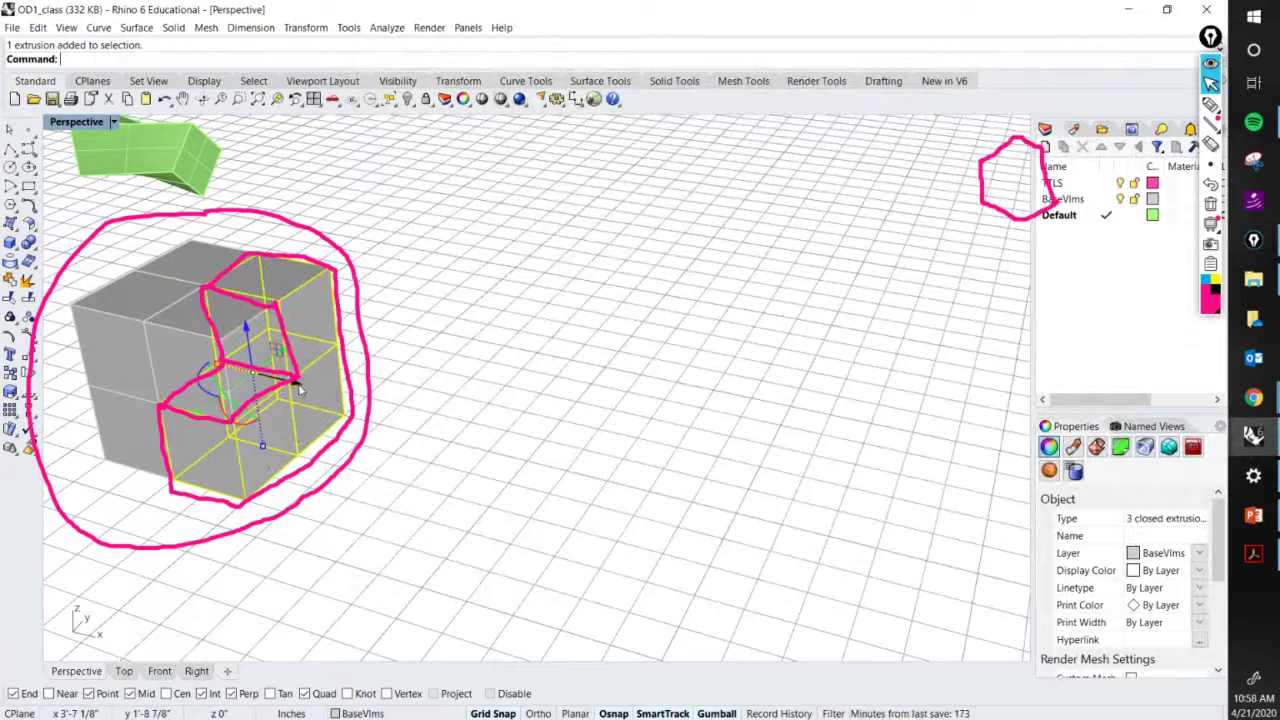
{"action": "left_click_drag", "start_coordinate": [300, 390], "coordinate": [486, 440]}
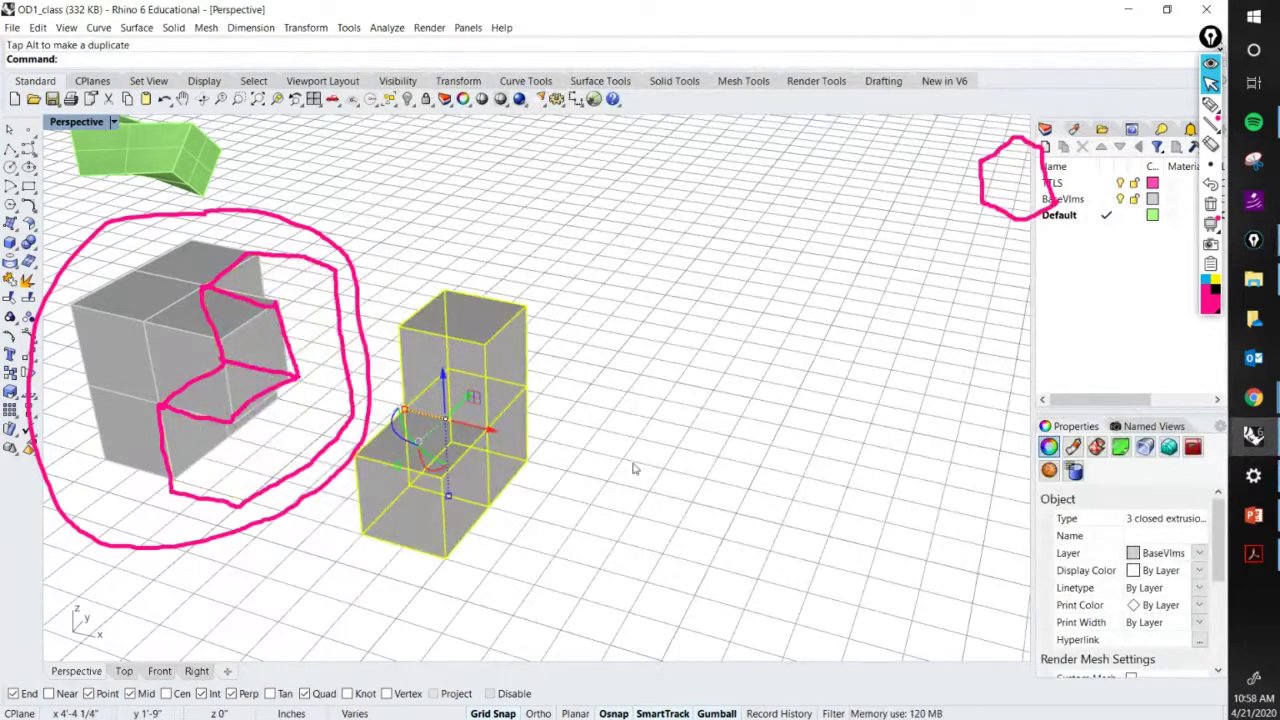
{"action": "key", "text": "ctrl+z"}
{"action": "left_click_drag", "start_coordinate": [297, 390], "coordinate": [486, 440]}
{"action": "key", "text": "Escape"}
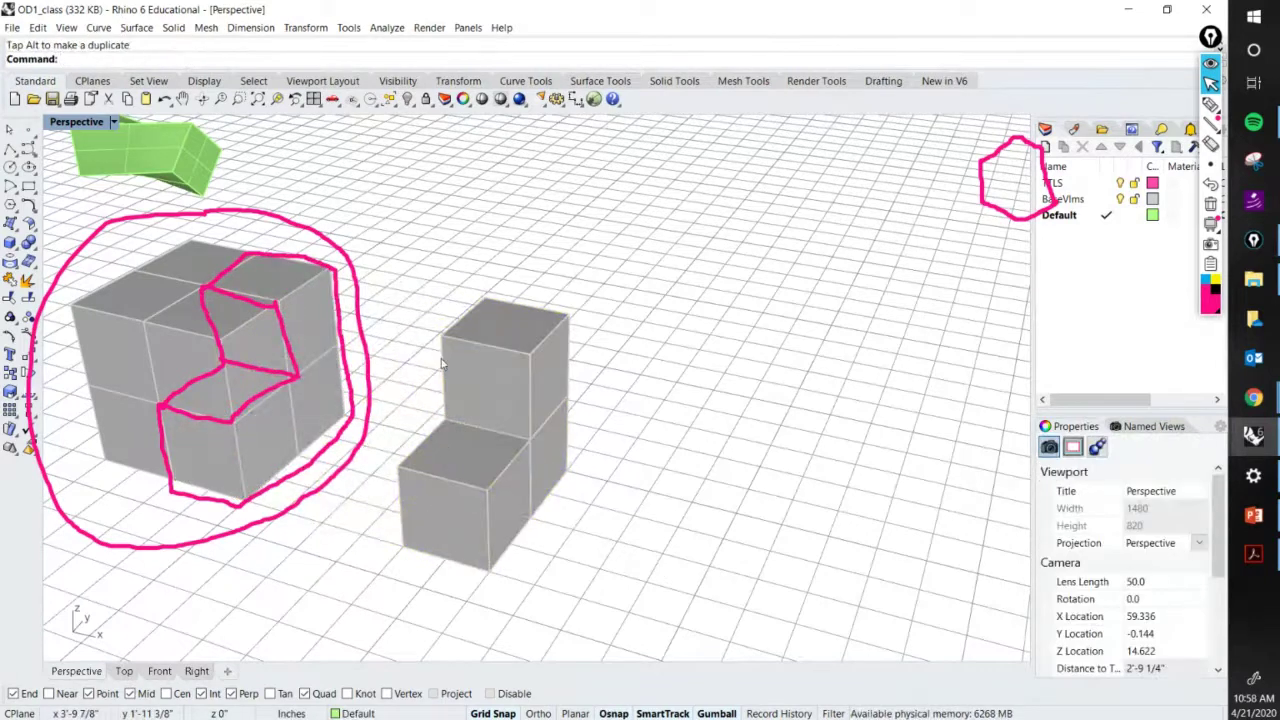
{"action": "left_click", "coordinate": [1210, 203]}
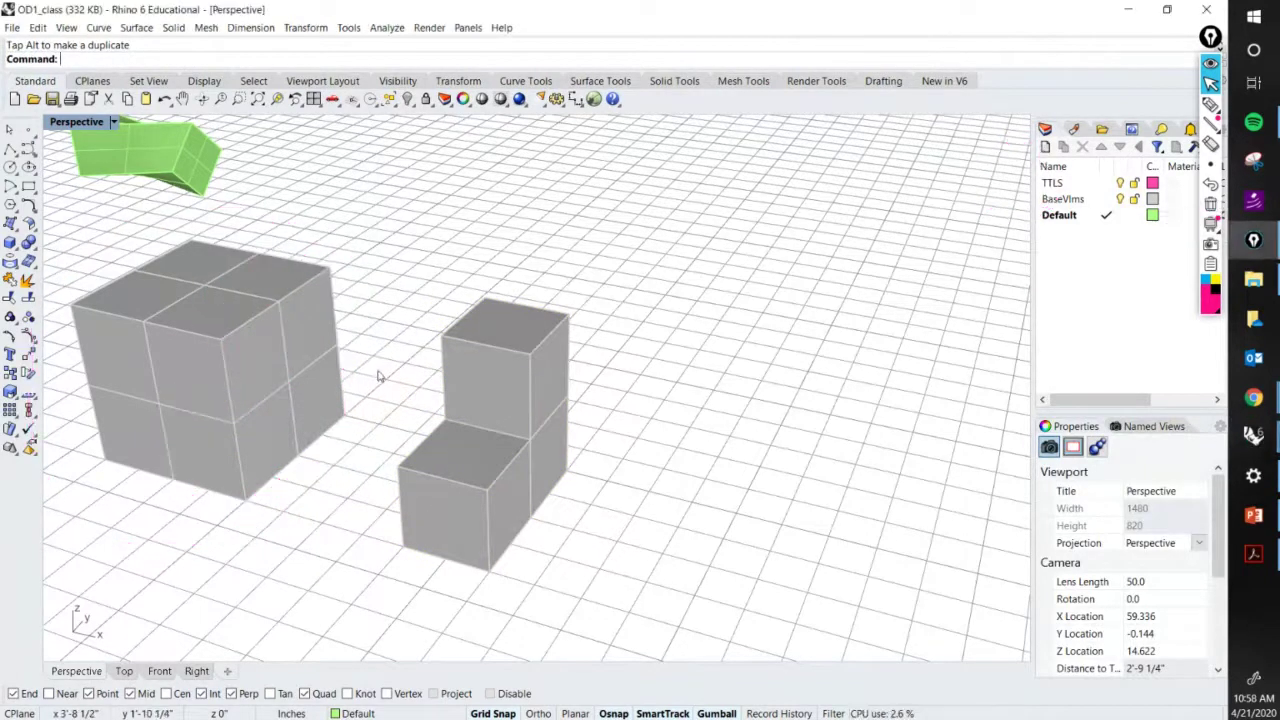
Arrange the Acrobat window and the Rhino view so the Base Volumes page sits beside the assembled cube and the L-shape.
{"action": "mouse_move", "coordinate": [380, 371]}
{"action": "right_mouse_down"}
{"action": "mouse_move", "coordinate": [367, 375]}
{"action": "mouse_move", "coordinate": [414, 392]}
{"action": "mouse_move", "coordinate": [480, 388]}
{"action": "right_mouse_up"}
{"action": "scroll", "coordinate": [549, 457], "scroll_direction": "down", "scroll_amount": 4}
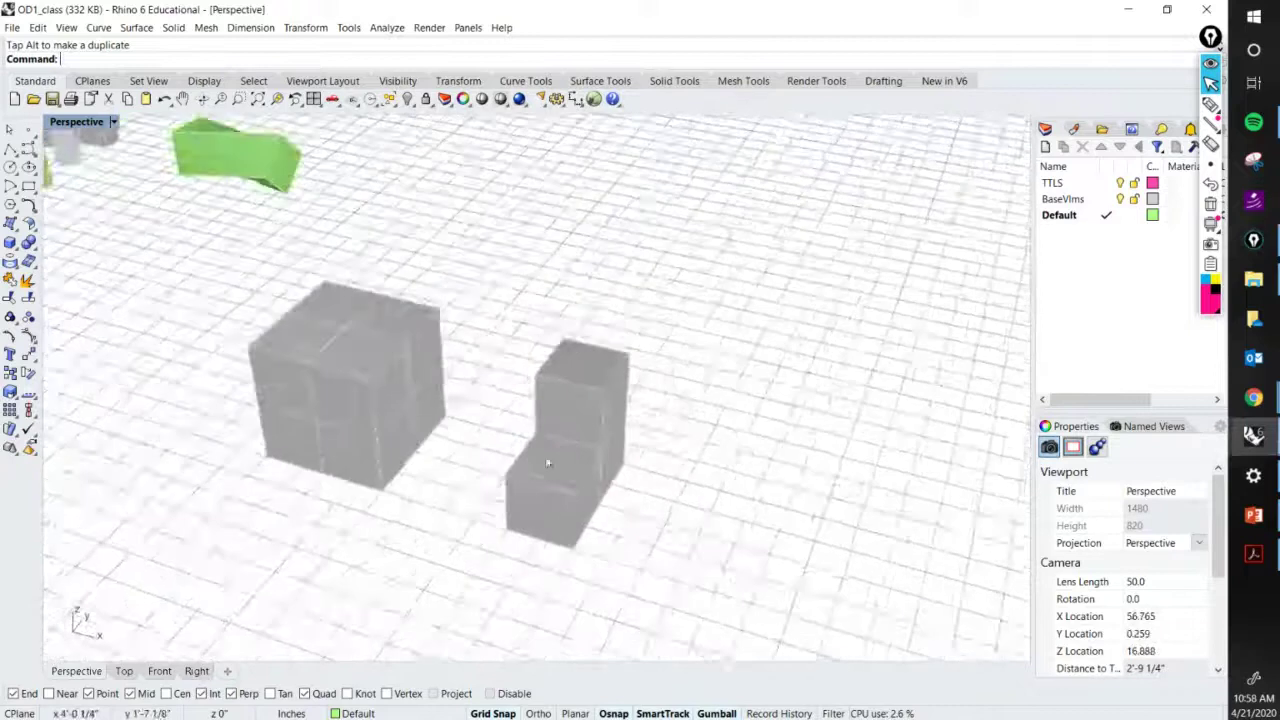
{"action": "mouse_move", "coordinate": [549, 457]}
{"action": "right_mouse_down"}
{"action": "mouse_move", "coordinate": [472, 480]}
{"action": "mouse_move", "coordinate": [530, 474]}
{"action": "right_mouse_up"}
{"action": "right_click_drag", "start_coordinate": [745, 350], "coordinate": [685, 330], "text": "shift"}
{"action": "left_click", "coordinate": [1253, 553]}
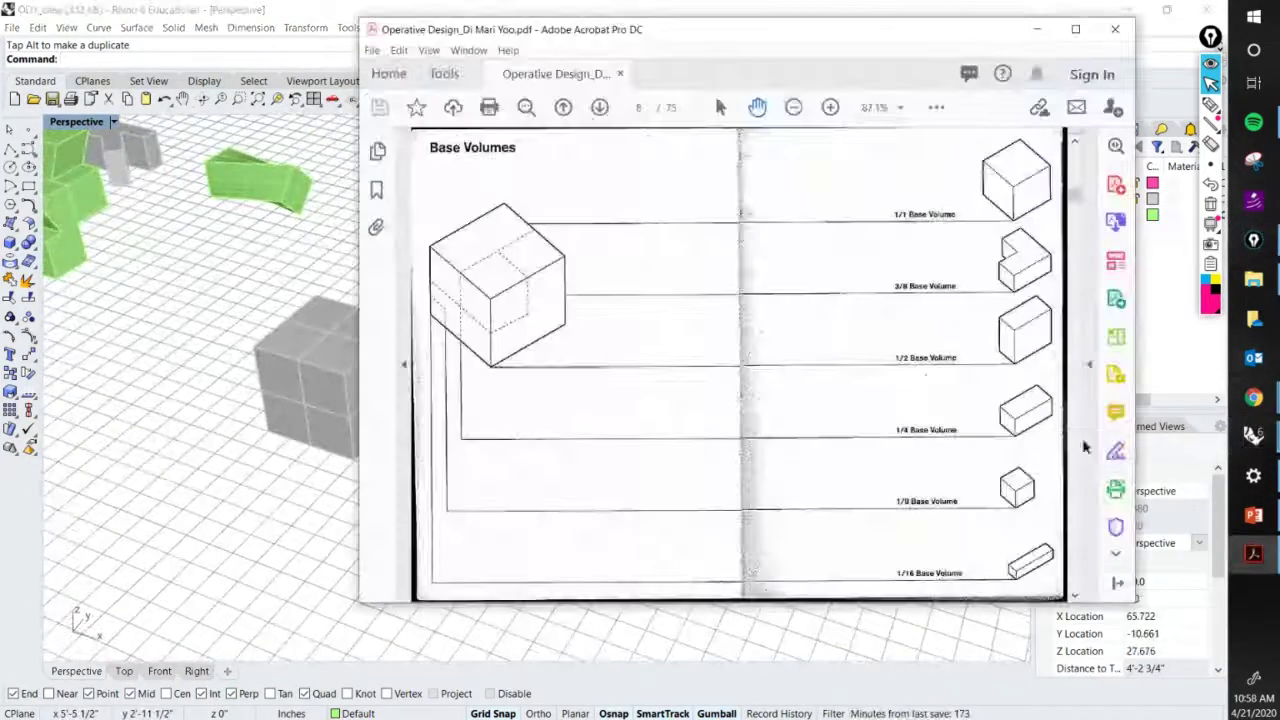
{"action": "left_click_drag", "start_coordinate": [916, 36], "coordinate": [958, 30]}
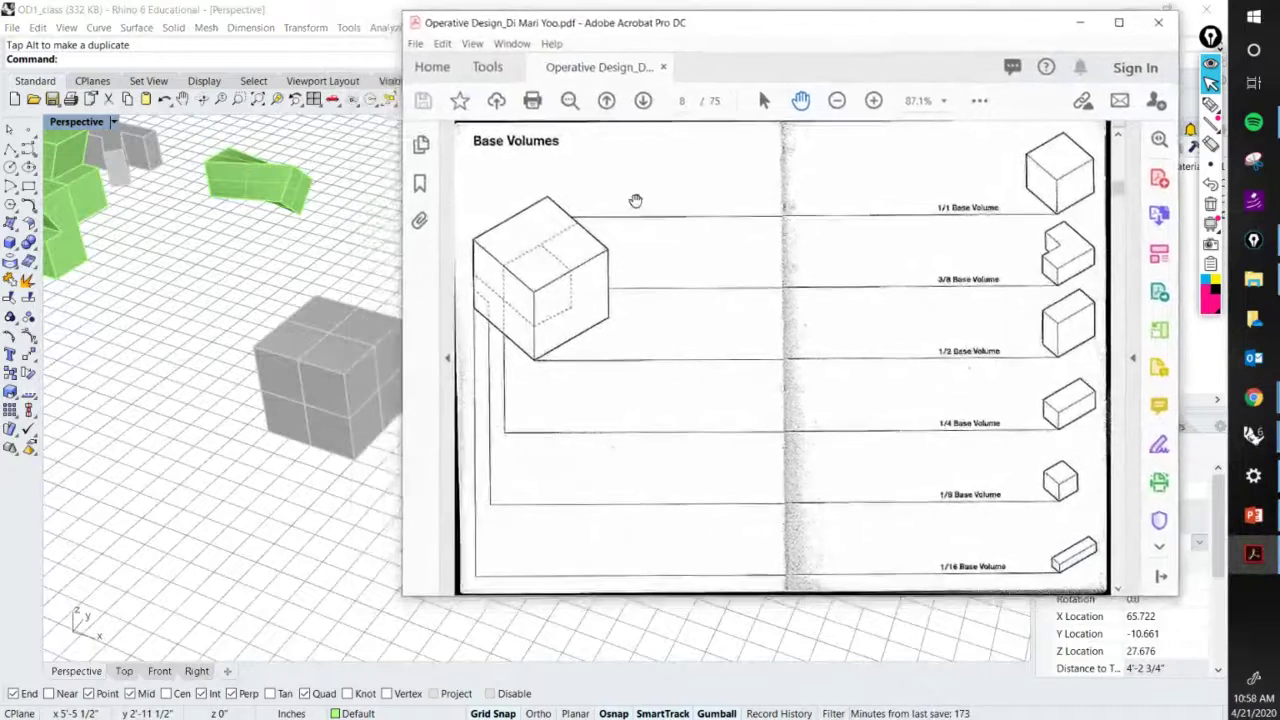
{"action": "left_click", "coordinate": [277, 292]}
{"action": "right_click_drag", "start_coordinate": [277, 292], "coordinate": [680, 334]}
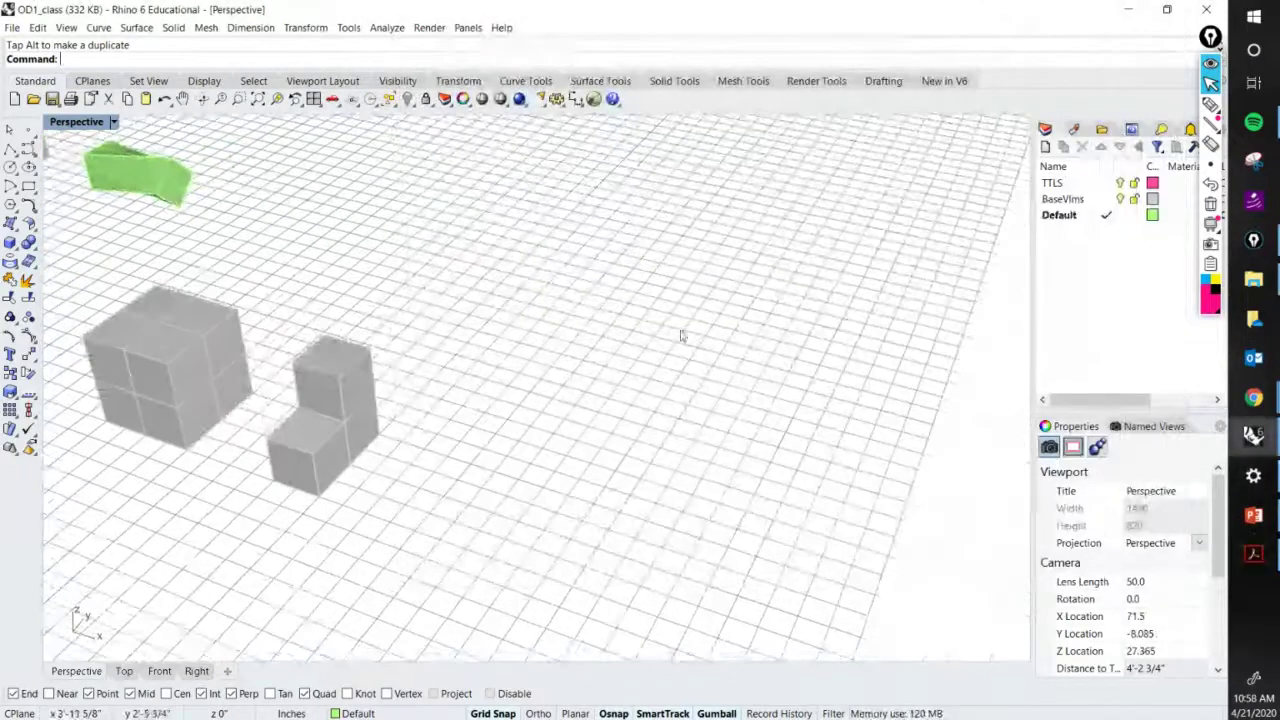
{"action": "left_click", "coordinate": [1253, 553]}
Draw a pink line beside the column of base volumes and circle the 1/16 Base Volume label and its solid.
{"action": "left_click", "coordinate": [1205, 104]}
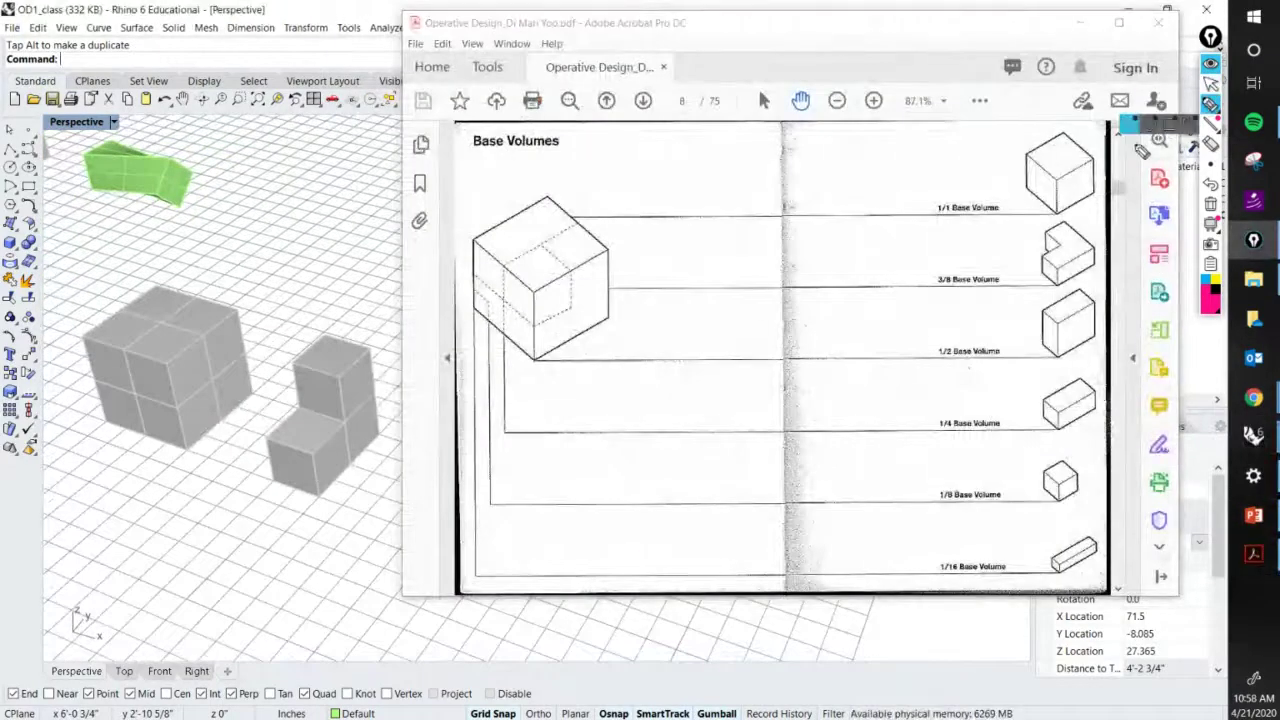
{"action": "mouse_move", "coordinate": [1116, 135]}
{"action": "left_mouse_down"}
{"action": "mouse_move", "coordinate": [1136, 360]}
{"action": "mouse_move", "coordinate": [1118, 586]}
{"action": "mouse_move", "coordinate": [1088, 528]}
{"action": "mouse_move", "coordinate": [1054, 548]}
{"action": "mouse_move", "coordinate": [1105, 578]}
{"action": "mouse_move", "coordinate": [1082, 518]}
{"action": "left_mouse_up"}
{"action": "mouse_move", "coordinate": [1017, 558]}
{"action": "left_mouse_down"}
{"action": "mouse_move", "coordinate": [950, 546]}
{"action": "mouse_move", "coordinate": [985, 592]}
{"action": "mouse_move", "coordinate": [1016, 556]}
{"action": "mouse_move", "coordinate": [1008, 548]}
{"action": "left_mouse_up"}
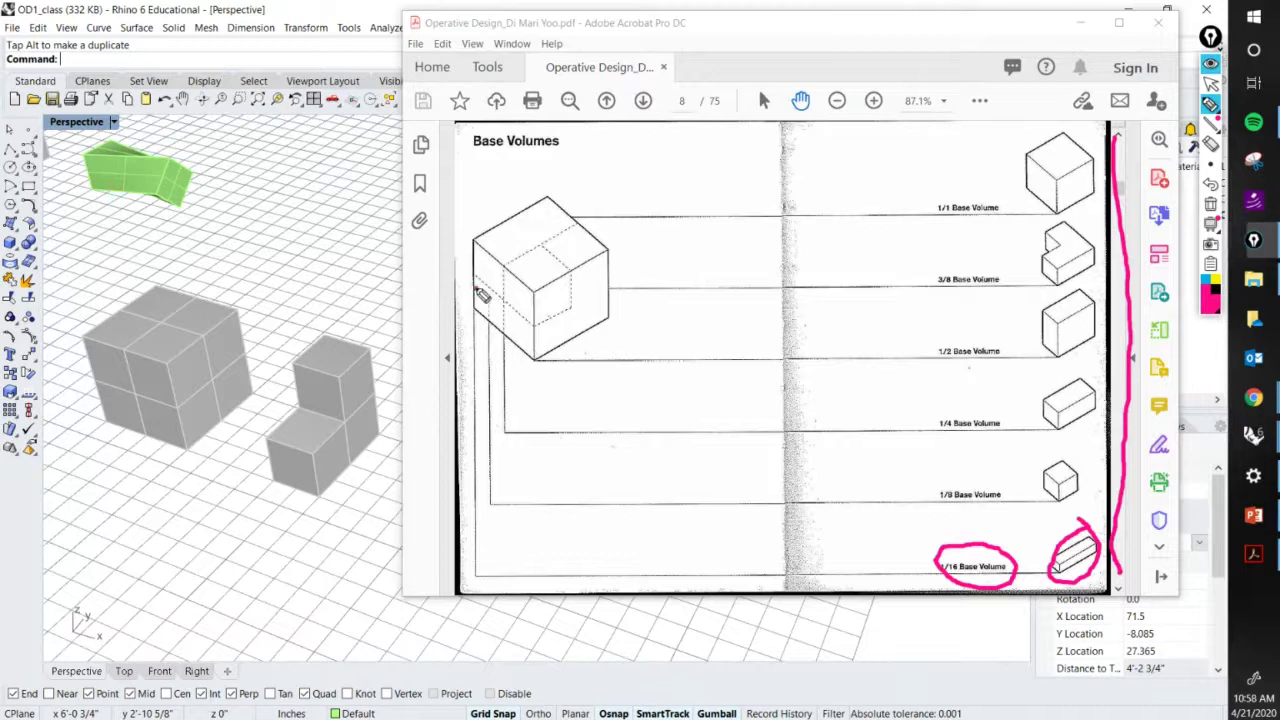
Outline the 1/16 volume's end square on the large cube in pink and draw an arrow pointing down at the cube.
{"action": "left_click_drag", "start_coordinate": [476, 288], "coordinate": [492, 318]}
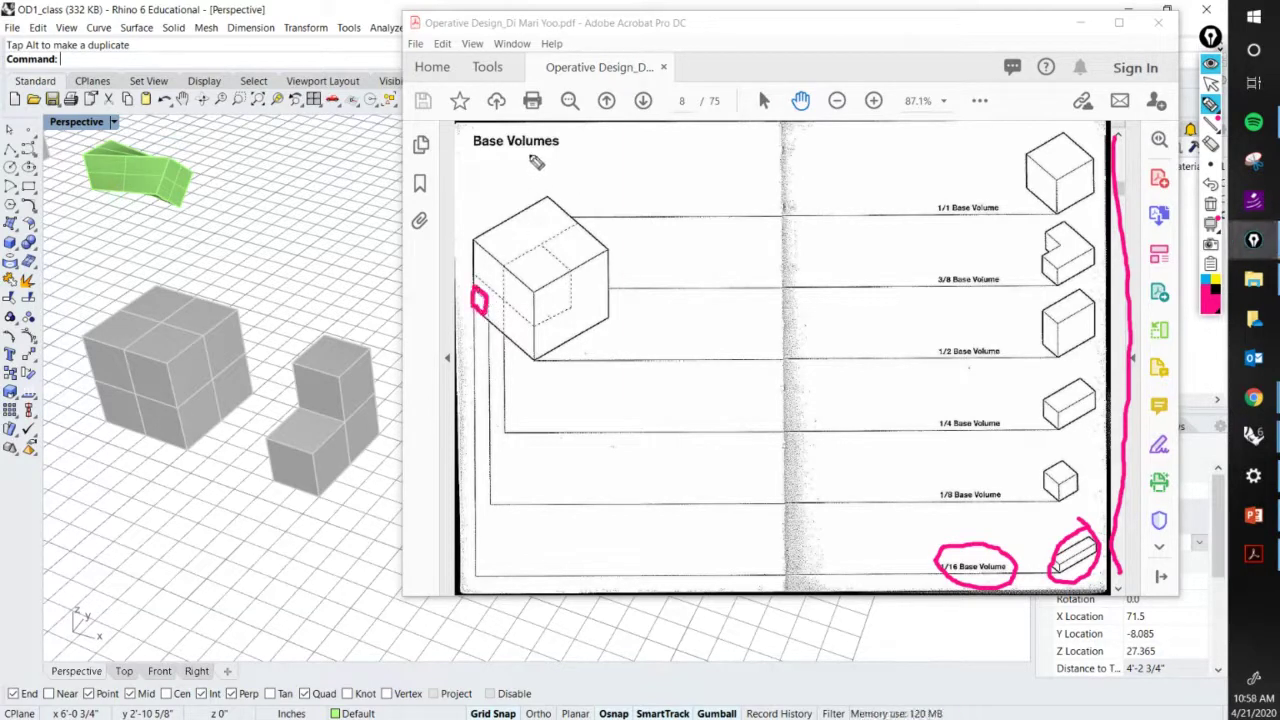
{"action": "mouse_move", "coordinate": [529, 155]}
{"action": "left_mouse_down"}
{"action": "mouse_move", "coordinate": [528, 192]}
{"action": "mouse_move", "coordinate": [540, 179]}
{"action": "left_mouse_up"}
{"action": "left_click", "coordinate": [1210, 84]}
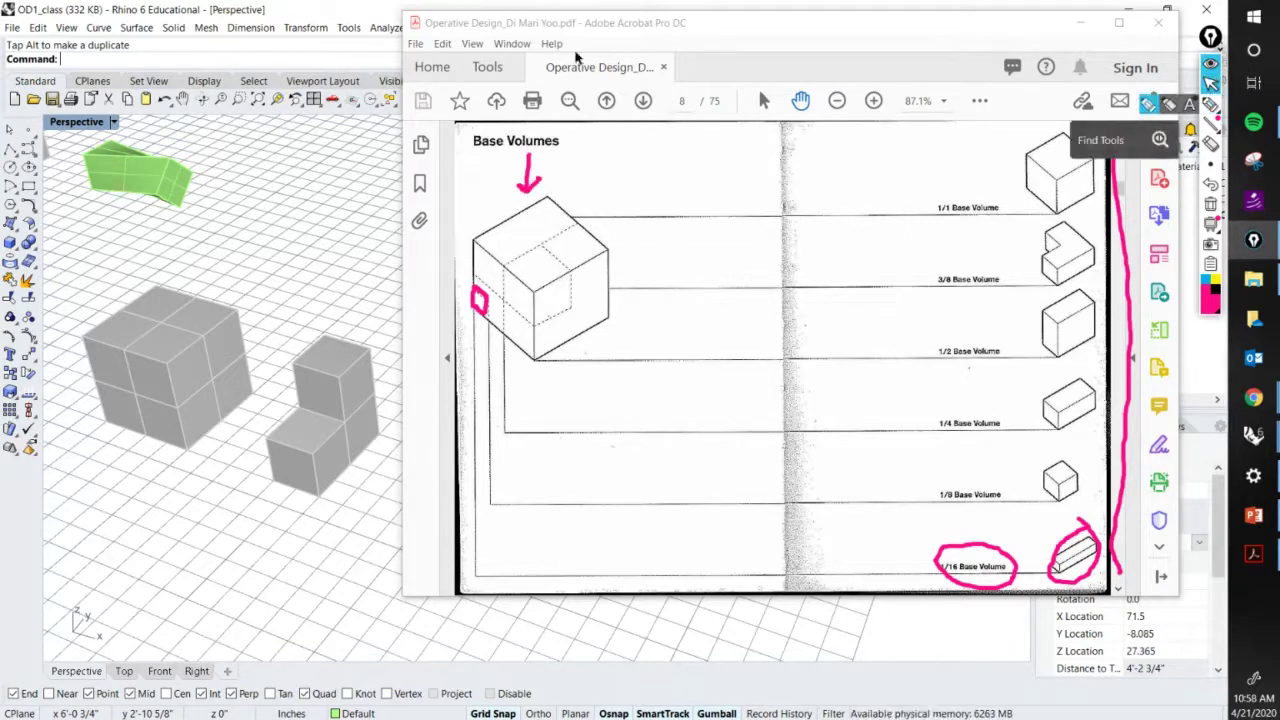
Switch to Rhino and place a duplicate of the 1/16 bar on open grid away from the assembled cube.
{"action": "scroll", "coordinate": [340, 190], "scroll_direction": "down", "scroll_amount": 3}
{"action": "scroll", "coordinate": [175, 226], "scroll_direction": "up", "scroll_amount": 6}
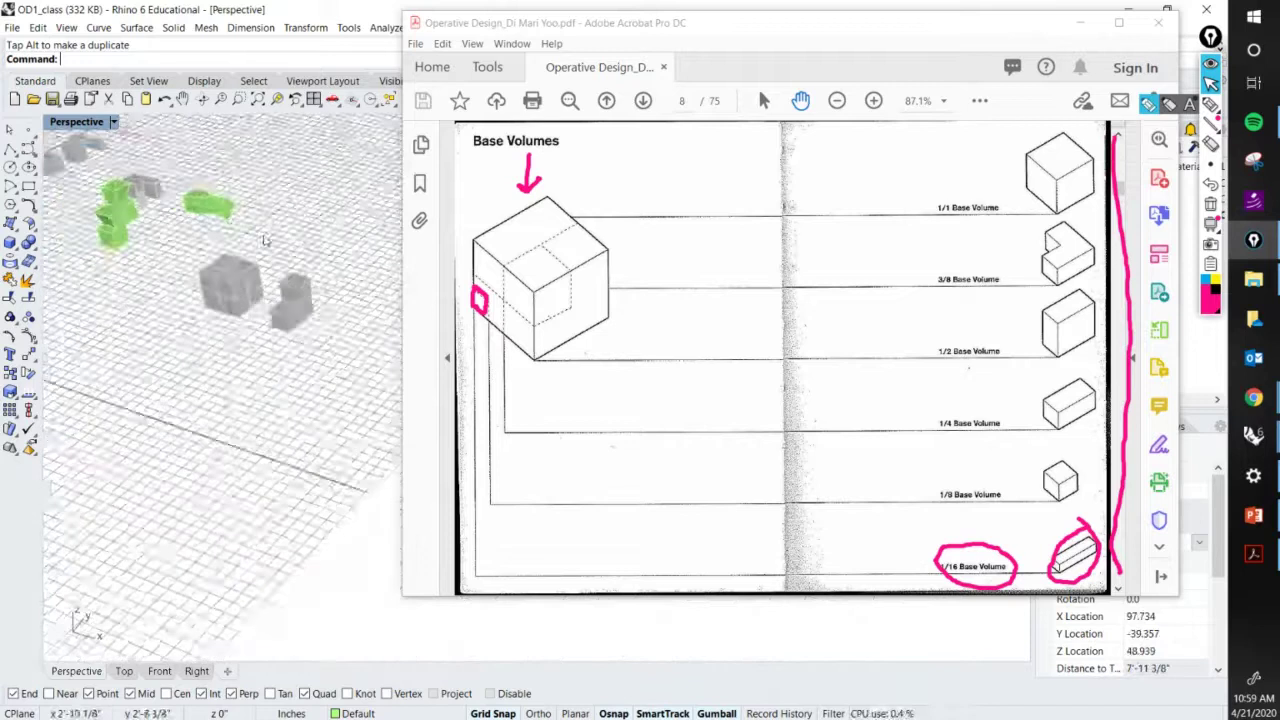
{"action": "scroll", "coordinate": [175, 226], "scroll_direction": "down", "scroll_amount": 5}
{"action": "left_click", "coordinate": [170, 207]}
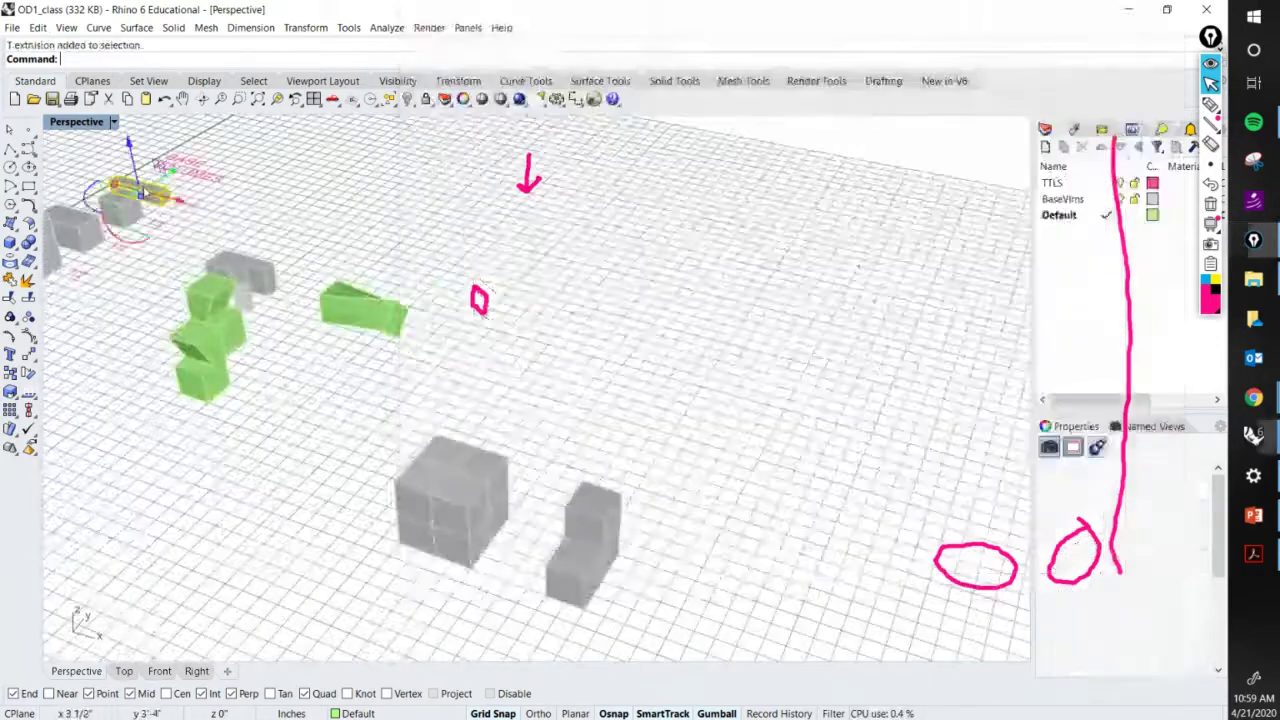
{"action": "left_click_drag", "start_coordinate": [172, 208], "coordinate": [232, 610]}
{"action": "key", "text": "alt"}
{"action": "right_click_drag", "start_coordinate": [135, 472], "coordinate": [255, 362], "text": "shift"}
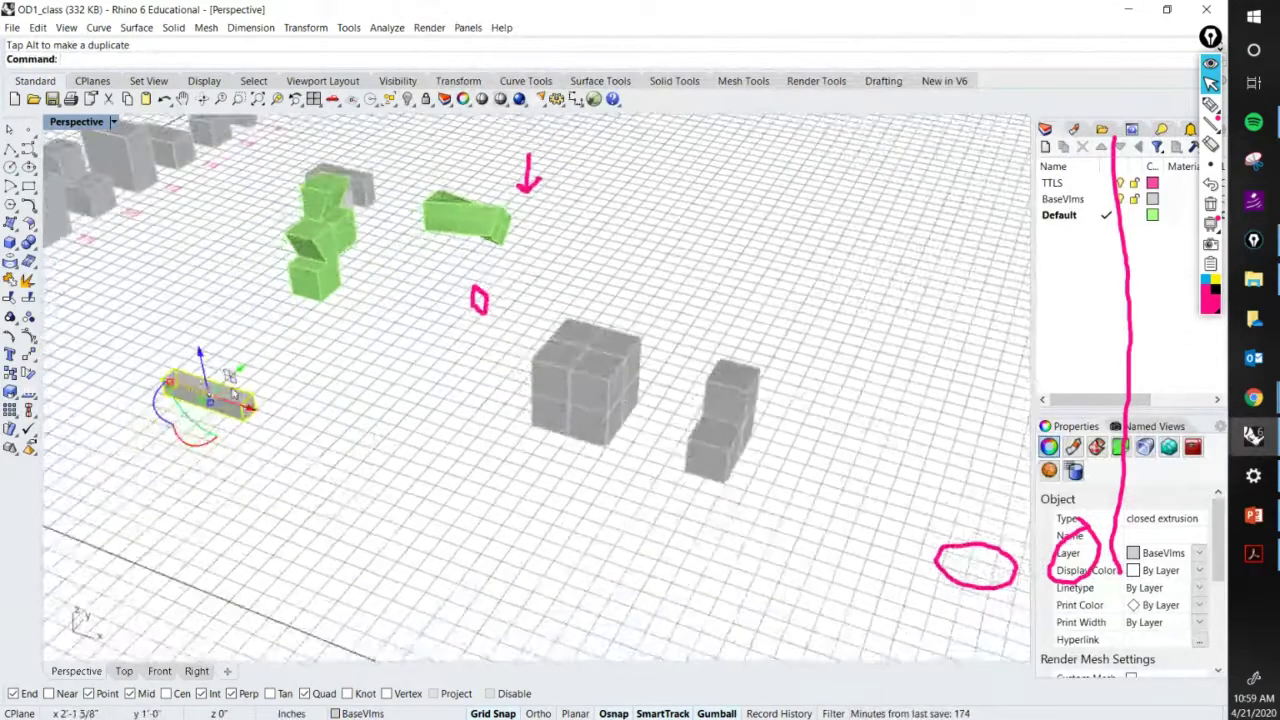
{"action": "left_click_drag", "start_coordinate": [222, 390], "coordinate": [126, 447]}
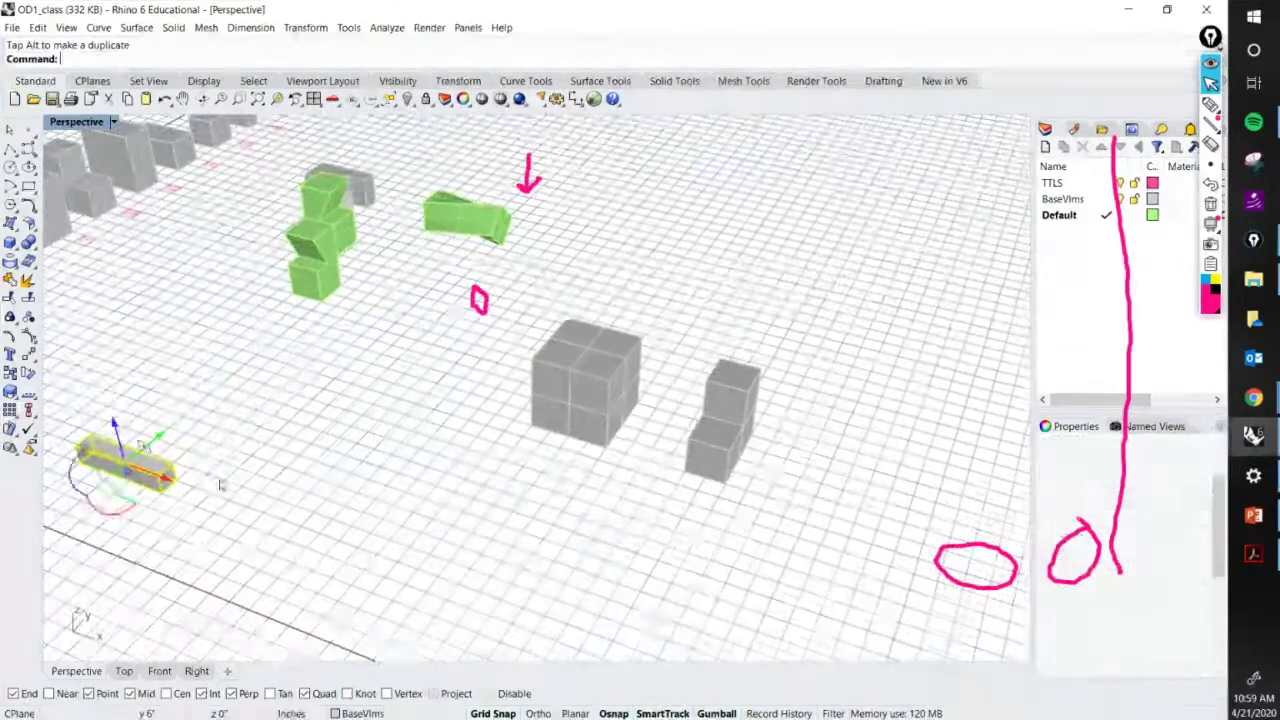
Copy the 1/16 bar against its long side, then copy that pair on top to form a two-by-two stack.
{"action": "right_click_drag", "start_coordinate": [248, 477], "coordinate": [278, 480], "text": "shift"}
{"action": "scroll", "coordinate": [278, 480], "scroll_direction": "up", "scroll_amount": 3}
{"action": "left_click", "coordinate": [272, 479]}
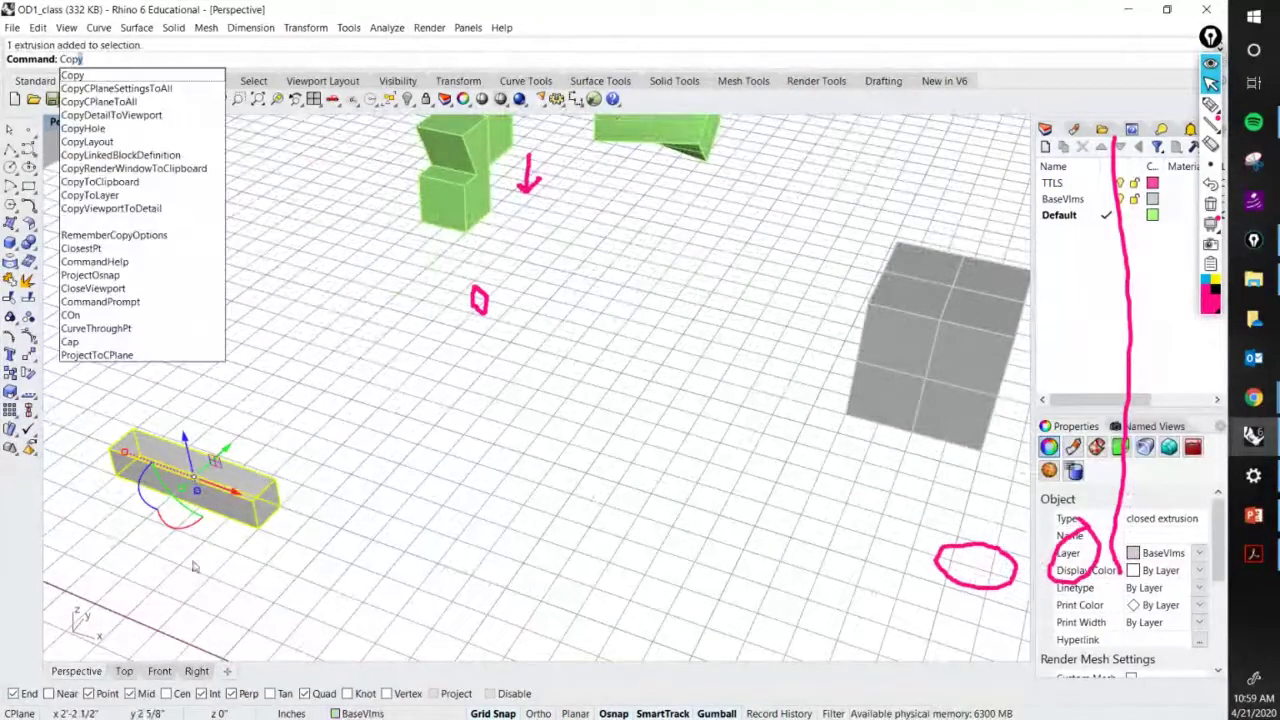
{"action": "key", "text": "Return"}
{"action": "left_click", "coordinate": [257, 524]}
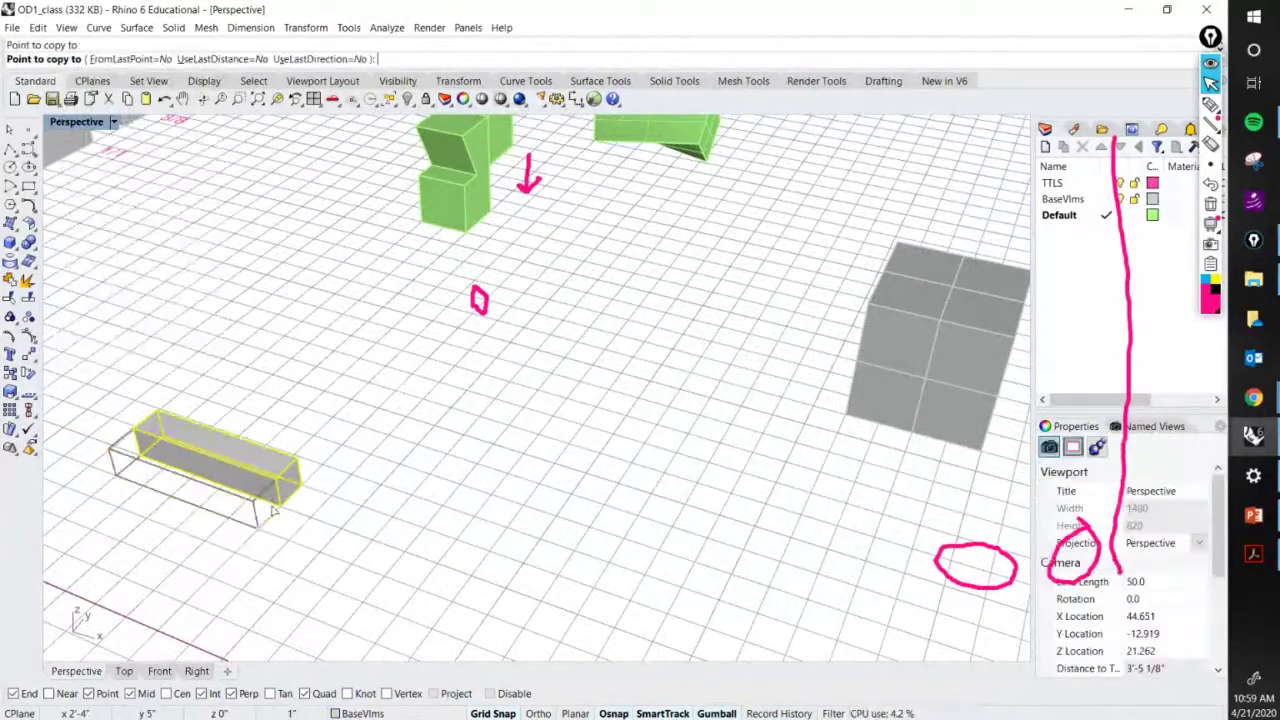
{"action": "key", "text": "Return"}
{"action": "left_click_drag", "start_coordinate": [289, 520], "coordinate": [252, 457]}
{"action": "key", "text": "Return"}
{"action": "left_click", "coordinate": [257, 527]}
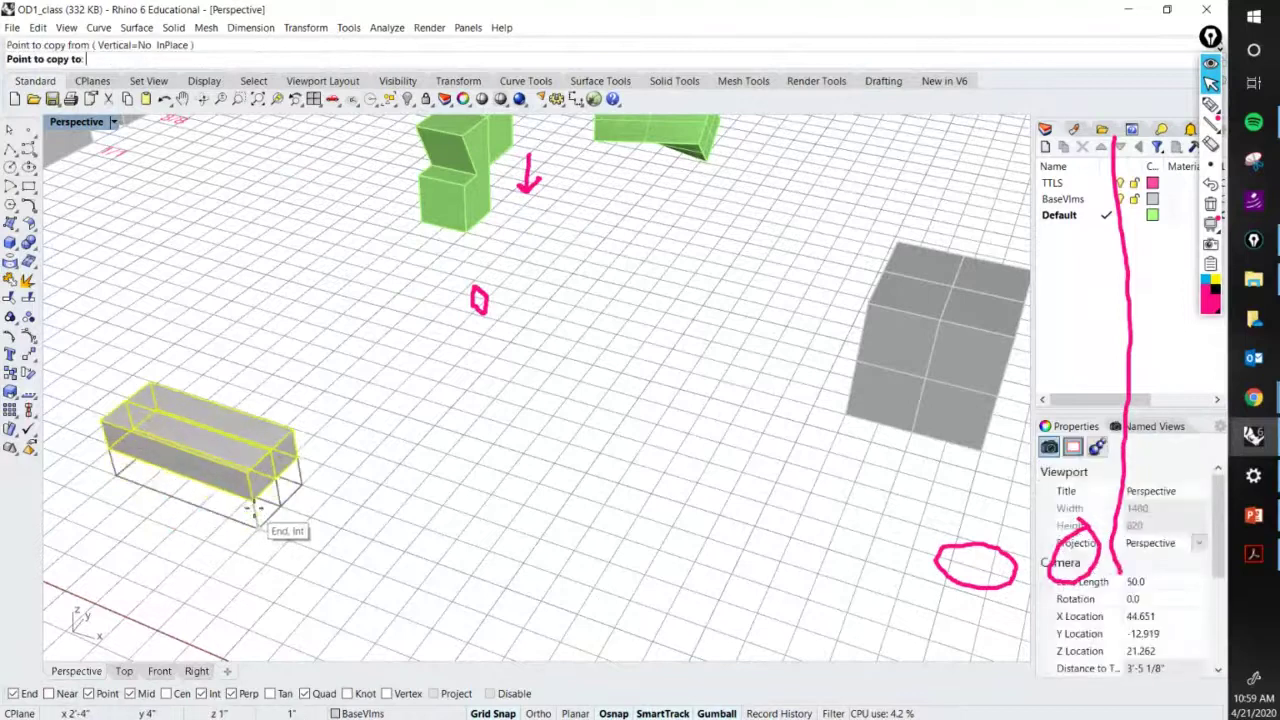
{"action": "left_click", "coordinate": [256, 508]}
{"action": "key", "text": "Return"}
{"action": "key", "text": "Escape"}
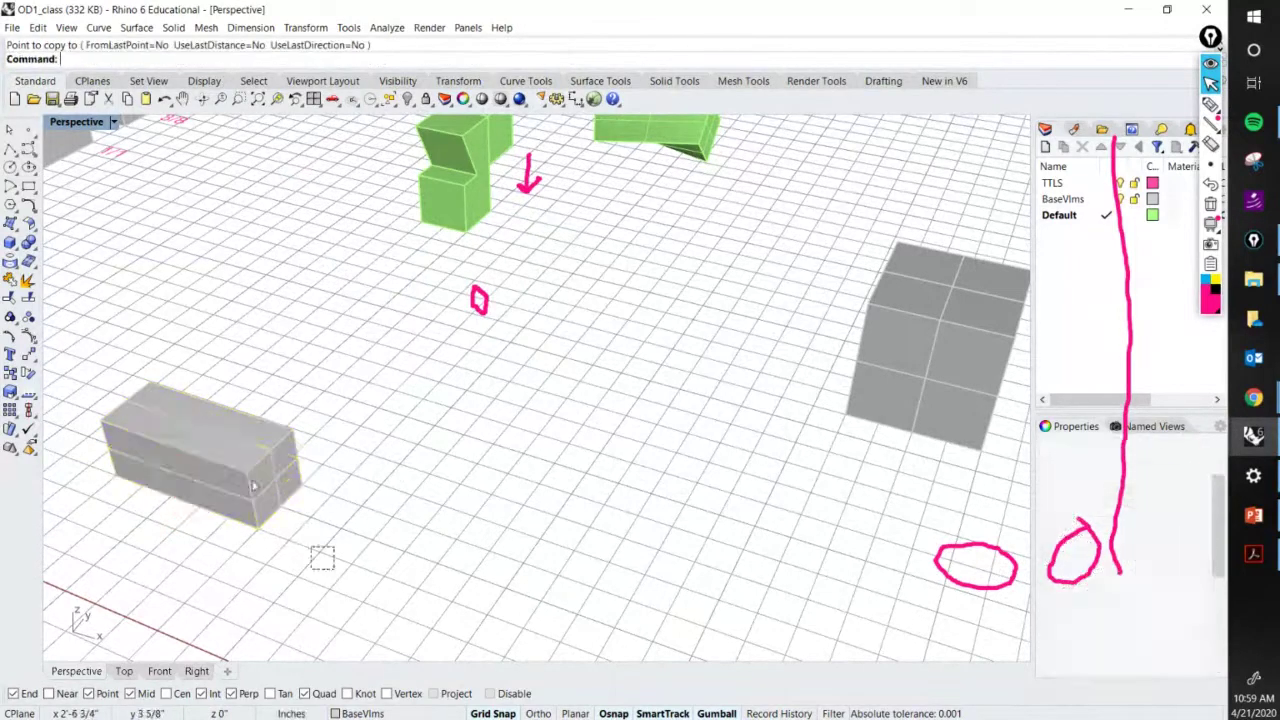
Copy the four-bar stack alongside itself, then copy all eight bars on top to complete a cube of sixteen bars.
{"action": "left_click", "coordinate": [256, 530]}
{"action": "key", "text": "Return"}
{"action": "left_click", "coordinate": [257, 527]}
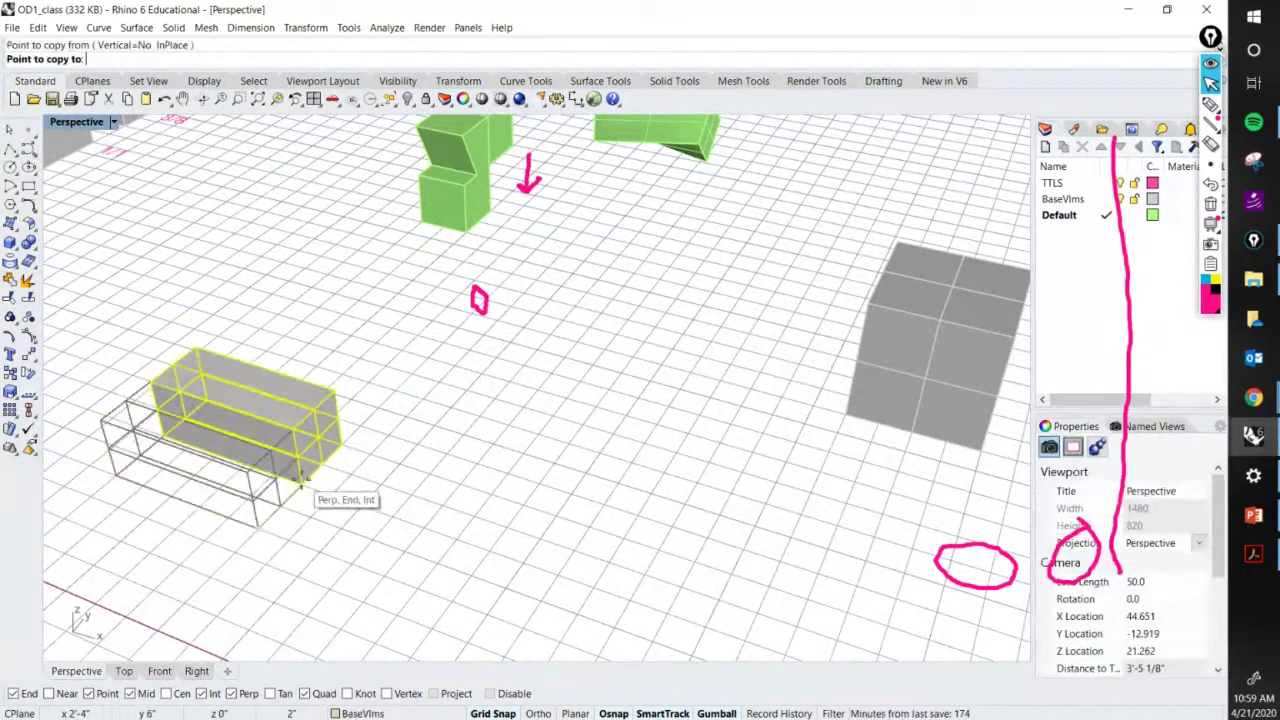
{"action": "left_click", "coordinate": [296, 479]}
{"action": "key", "text": "Return"}
{"action": "key", "text": "Return"}
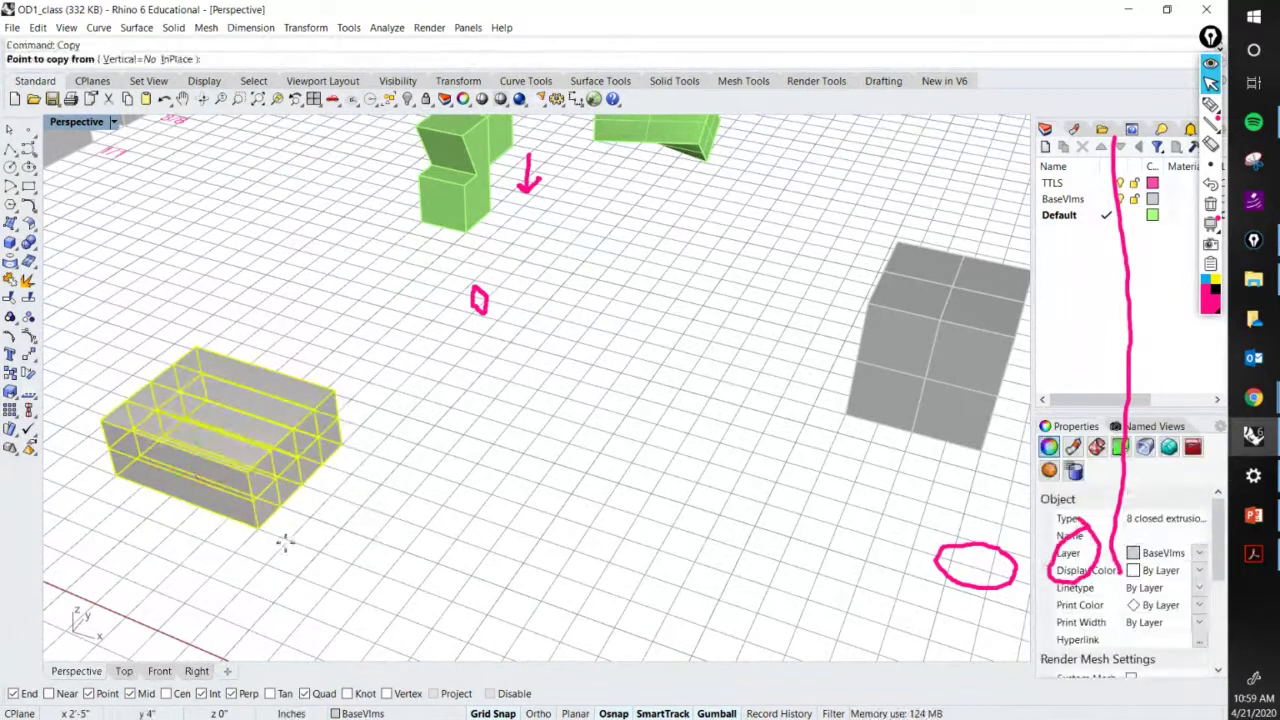
{"action": "left_click", "coordinate": [257, 527]}
{"action": "left_click", "coordinate": [300, 478]}
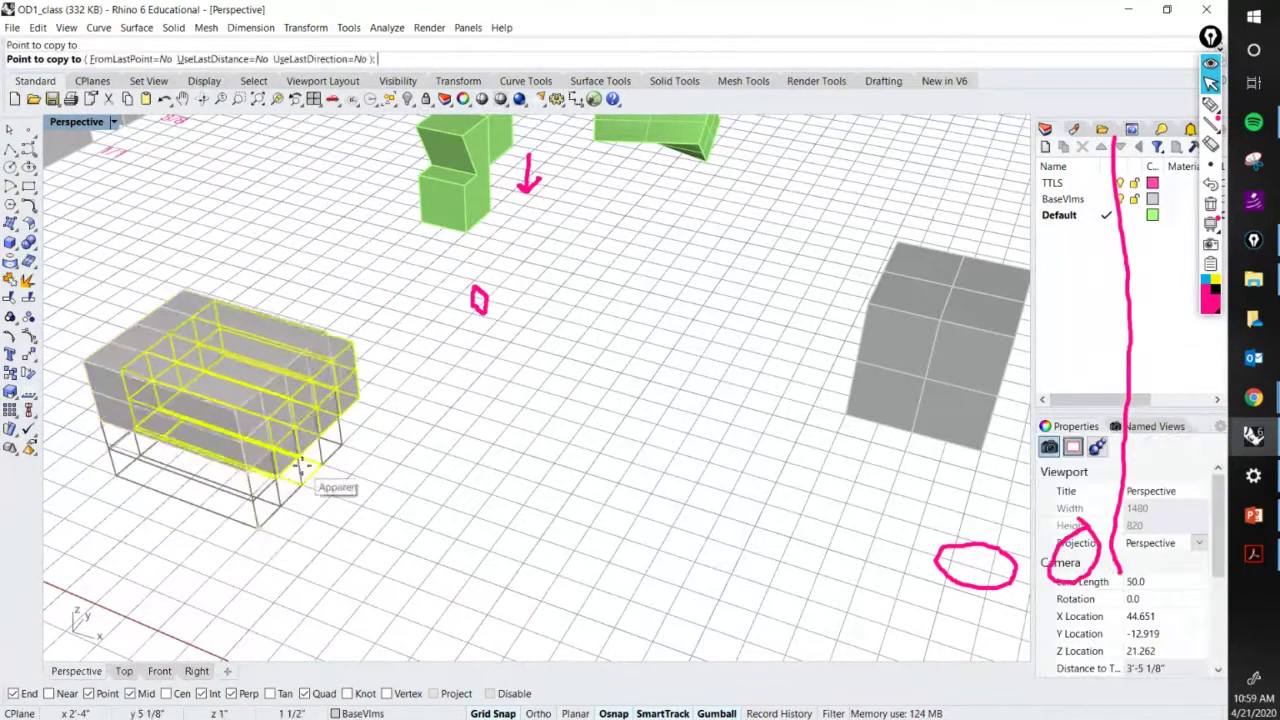
{"action": "key", "text": "Return"}
{"action": "right_click_drag", "start_coordinate": [337, 480], "coordinate": [680, 438]}
{"action": "key", "text": "Escape"}
{"action": "scroll", "coordinate": [350, 493], "scroll_direction": "down", "scroll_amount": 5}
{"action": "scroll", "coordinate": [533, 443], "scroll_direction": "up", "scroll_amount": 5}
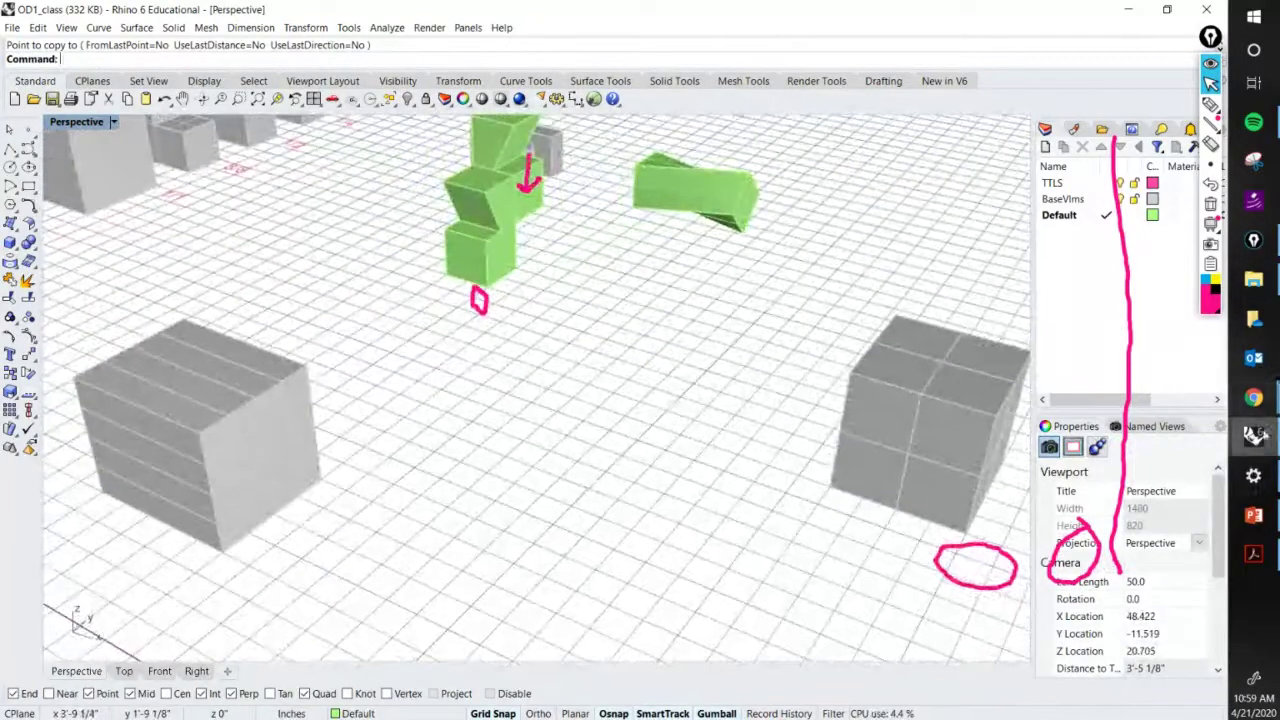
Switch to Acrobat, underline the 1/16 label in blue and link it by arrow to an outlined corner bar of the Rhino cube.
{"action": "left_click", "coordinate": [1254, 553]}
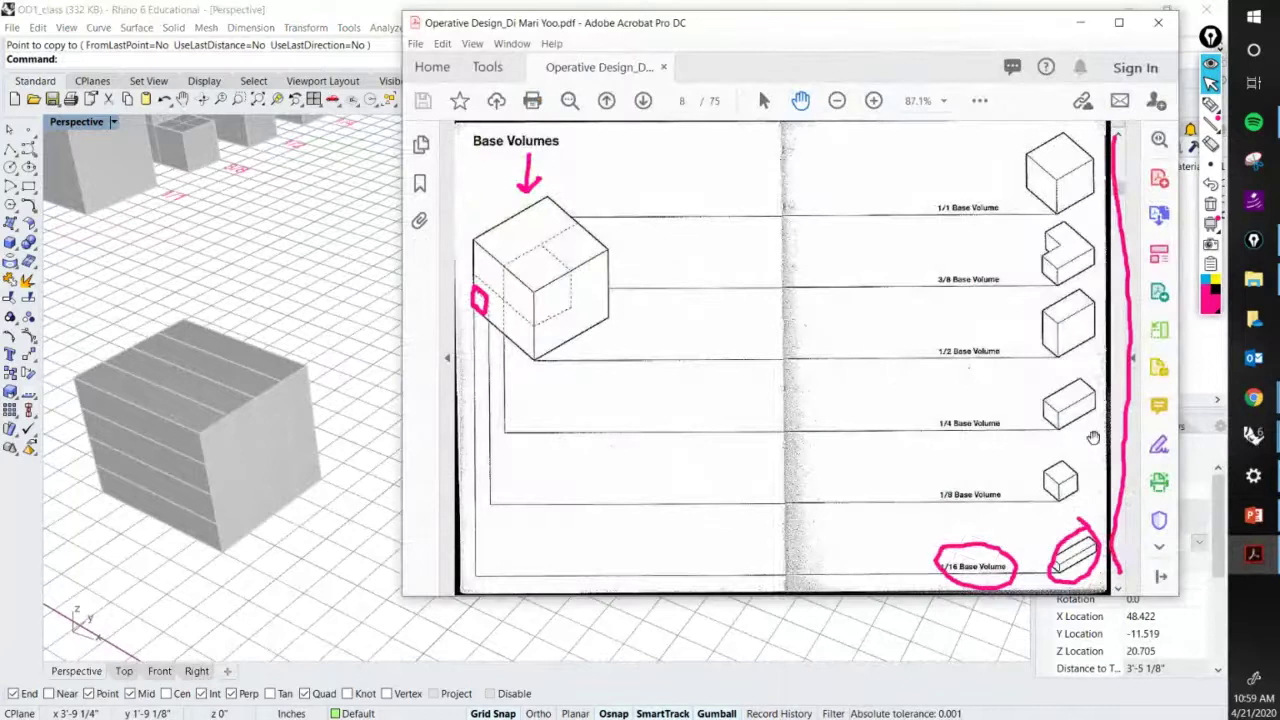
{"action": "left_click", "coordinate": [1210, 103]}
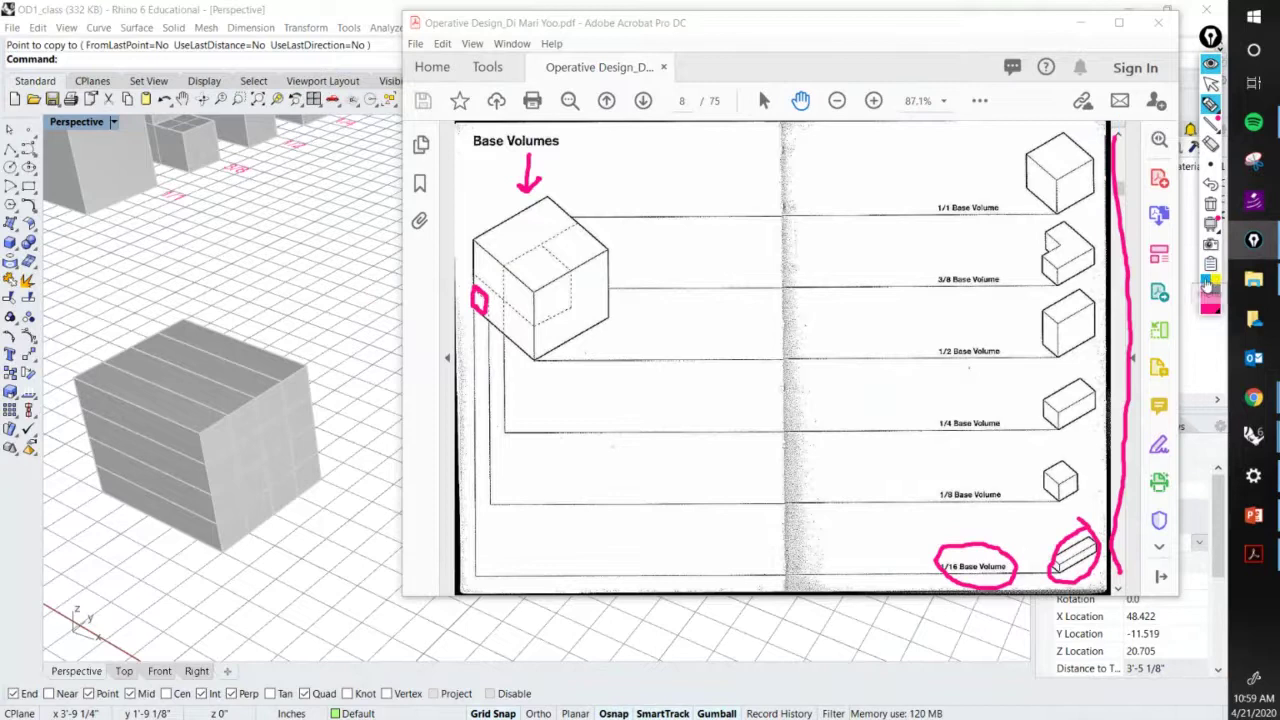
{"action": "left_click_drag", "start_coordinate": [940, 578], "coordinate": [962, 578]}
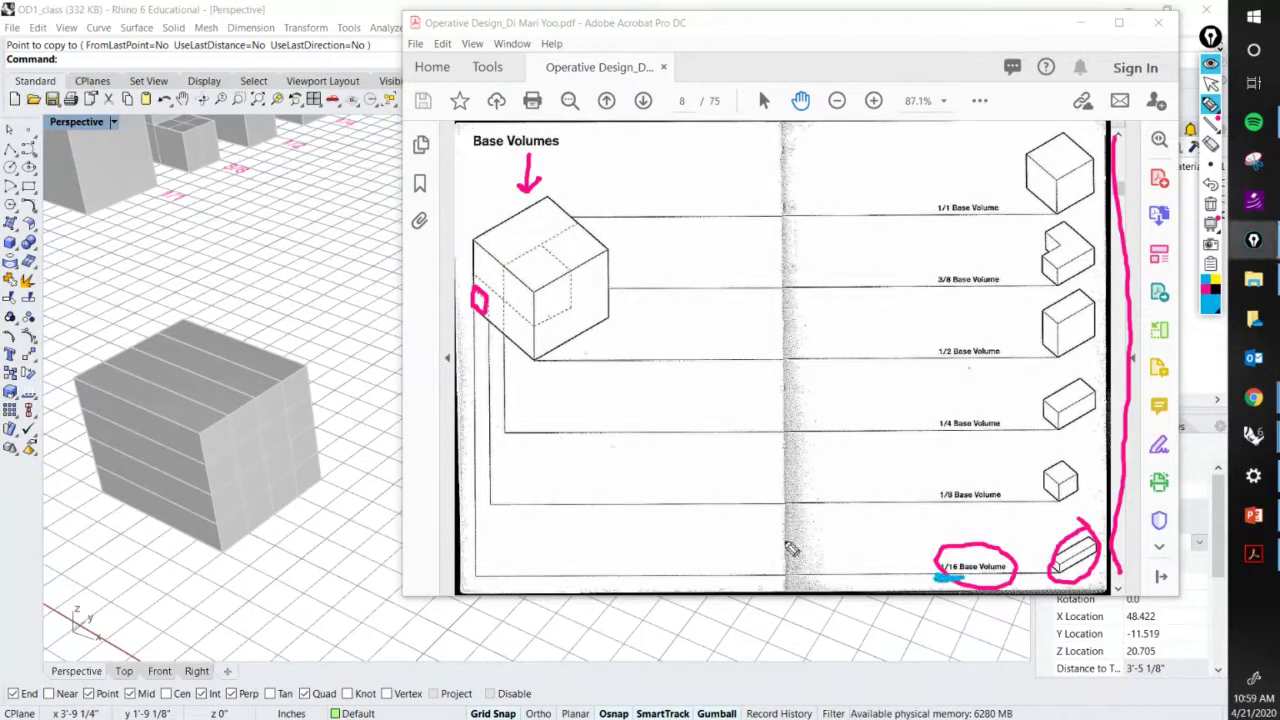
{"action": "mouse_move", "coordinate": [945, 588]}
{"action": "left_mouse_down"}
{"action": "mouse_move", "coordinate": [750, 686]}
{"action": "mouse_move", "coordinate": [455, 683]}
{"action": "mouse_move", "coordinate": [310, 645]}
{"action": "mouse_move", "coordinate": [253, 553]}
{"action": "mouse_move", "coordinate": [215, 530]}
{"action": "mouse_move", "coordinate": [220, 556]}
{"action": "mouse_move", "coordinate": [247, 547]}
{"action": "left_mouse_up"}
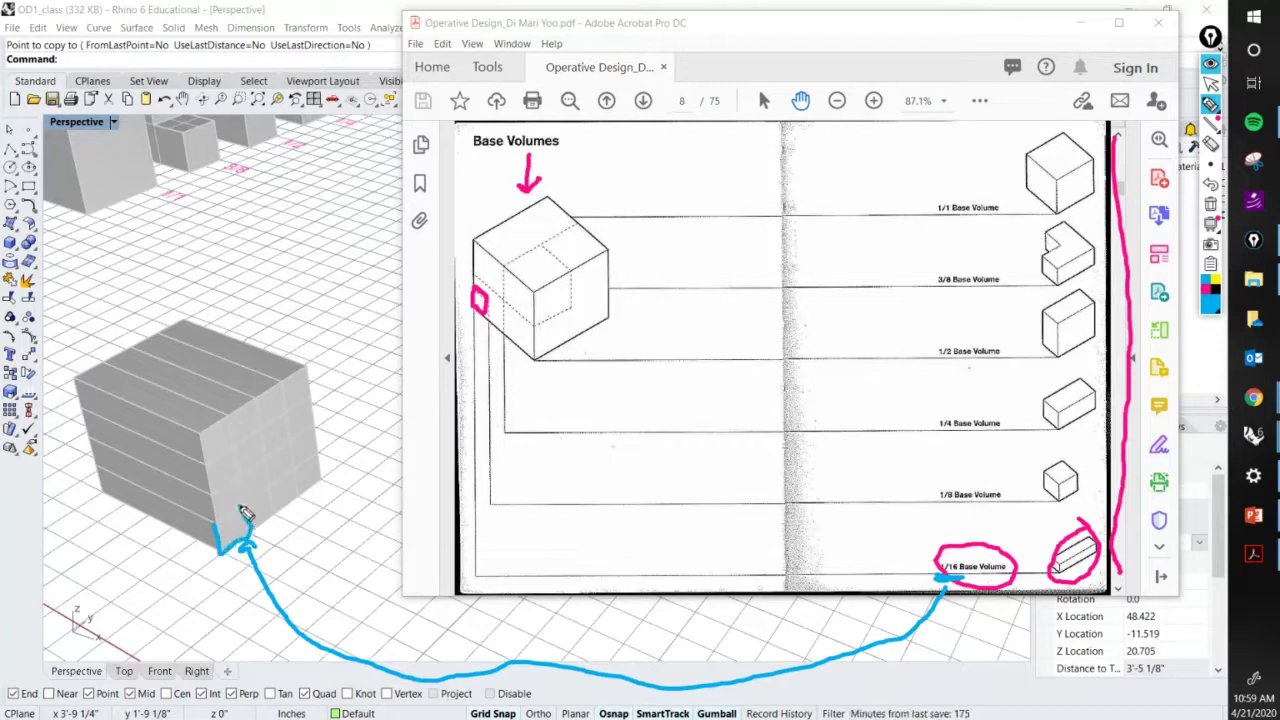
{"action": "left_click_drag", "start_coordinate": [180, 510], "coordinate": [125, 481]}
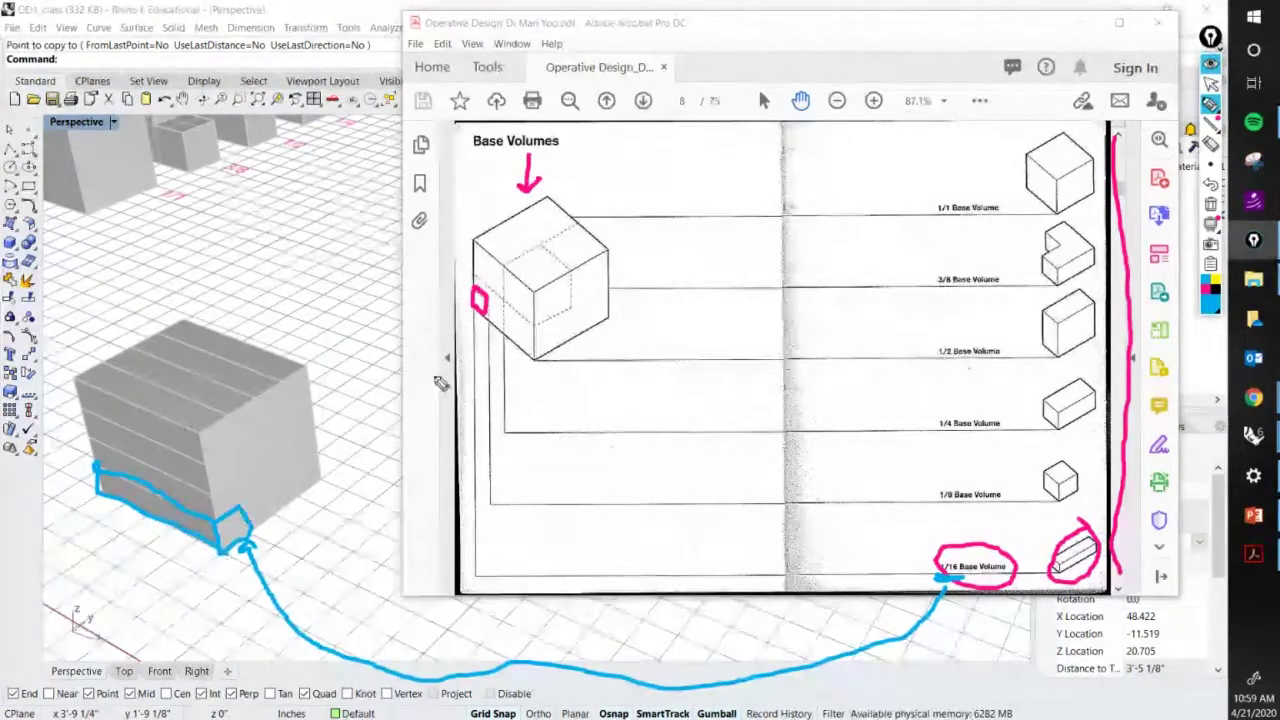
Draw a blue arrow down to the sixteen-bar cube with 16/16 = 1 beside it, and circle the 1/1 label on the page.
{"action": "left_click_drag", "start_coordinate": [166, 240], "coordinate": [165, 302]}
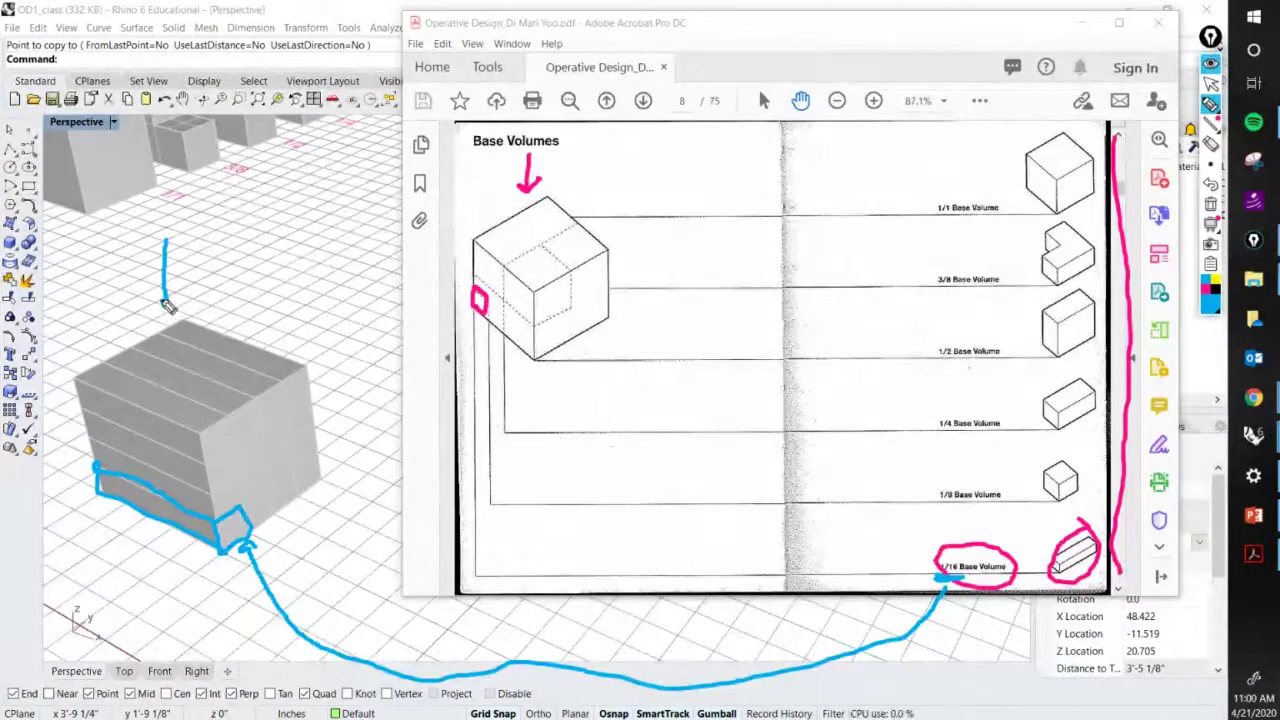
{"action": "mouse_move", "coordinate": [213, 240]}
{"action": "left_mouse_down"}
{"action": "mouse_move", "coordinate": [213, 262]}
{"action": "mouse_move", "coordinate": [238, 262]}
{"action": "mouse_move", "coordinate": [226, 262]}
{"action": "mouse_move", "coordinate": [232, 282]}
{"action": "mouse_move", "coordinate": [245, 287]}
{"action": "mouse_move", "coordinate": [274, 248]}
{"action": "mouse_move", "coordinate": [296, 284]}
{"action": "mouse_move", "coordinate": [316, 283]}
{"action": "left_mouse_up"}
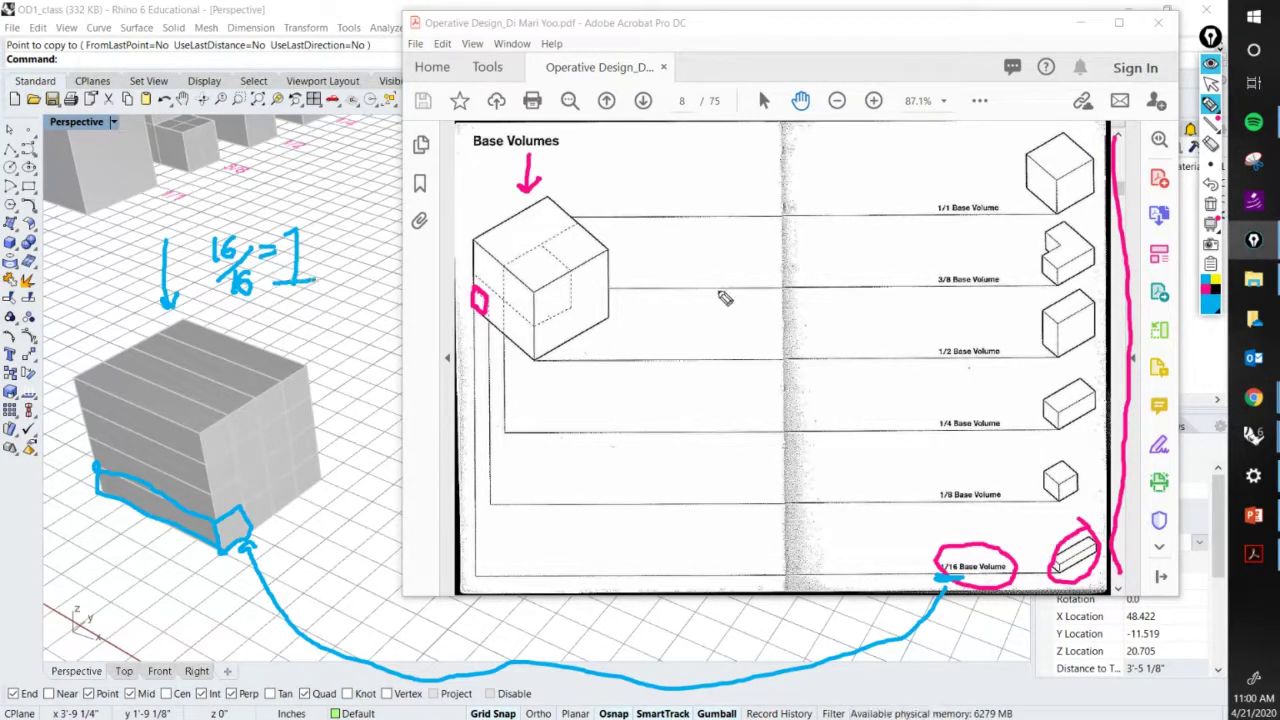
{"action": "left_click_drag", "start_coordinate": [942, 189], "coordinate": [929, 218]}
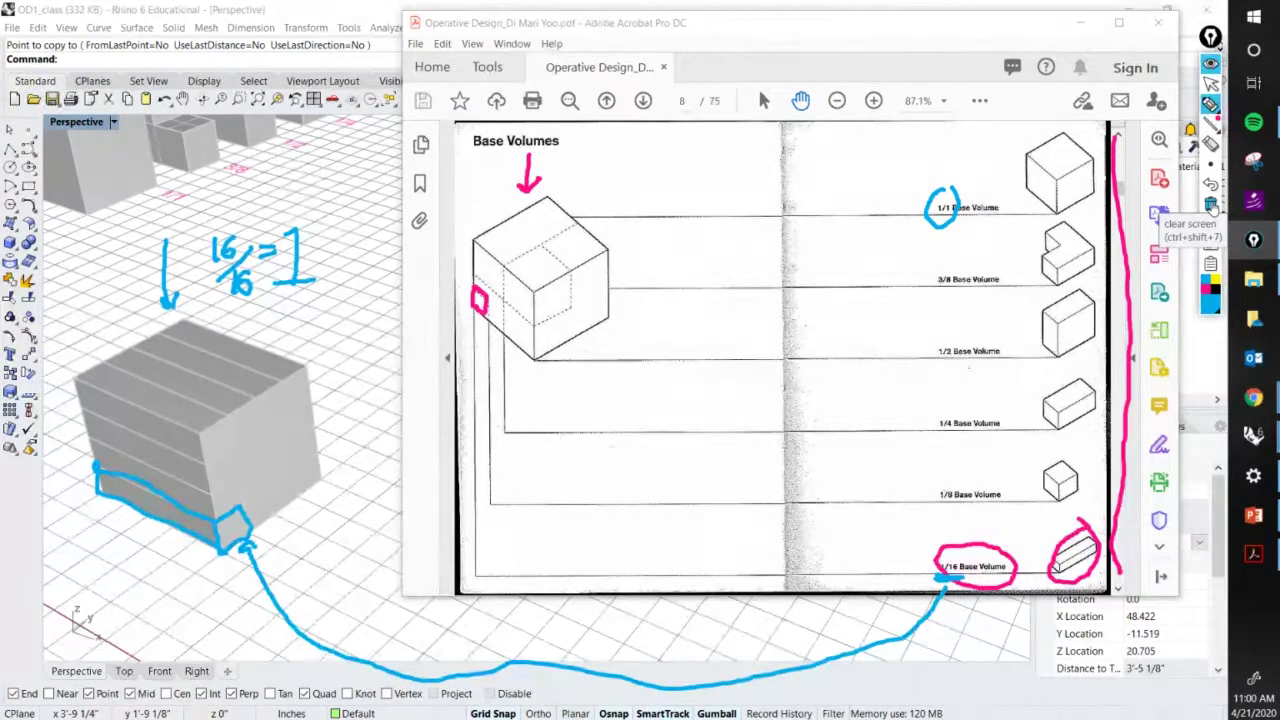
Clear the pen annotations and page through the book from Base Volumes to the Intersect spread.
{"action": "left_click", "coordinate": [1211, 104]}
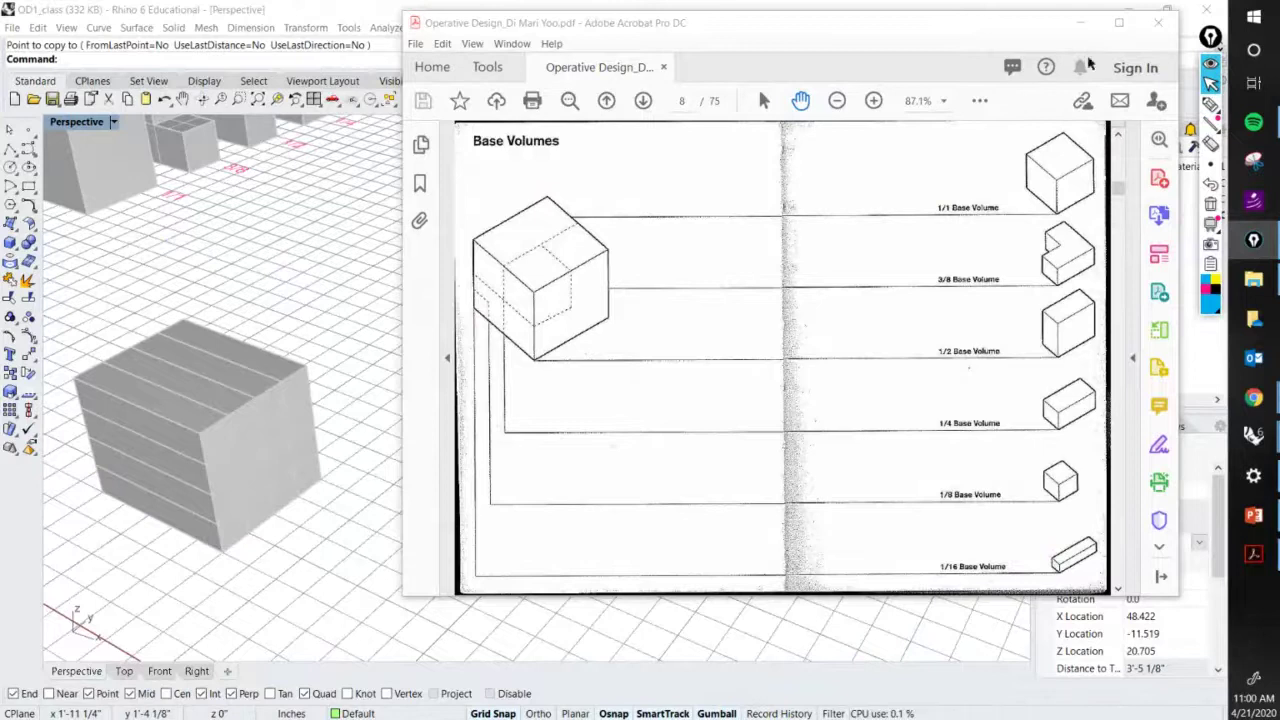
{"action": "left_click", "coordinate": [881, 277]}
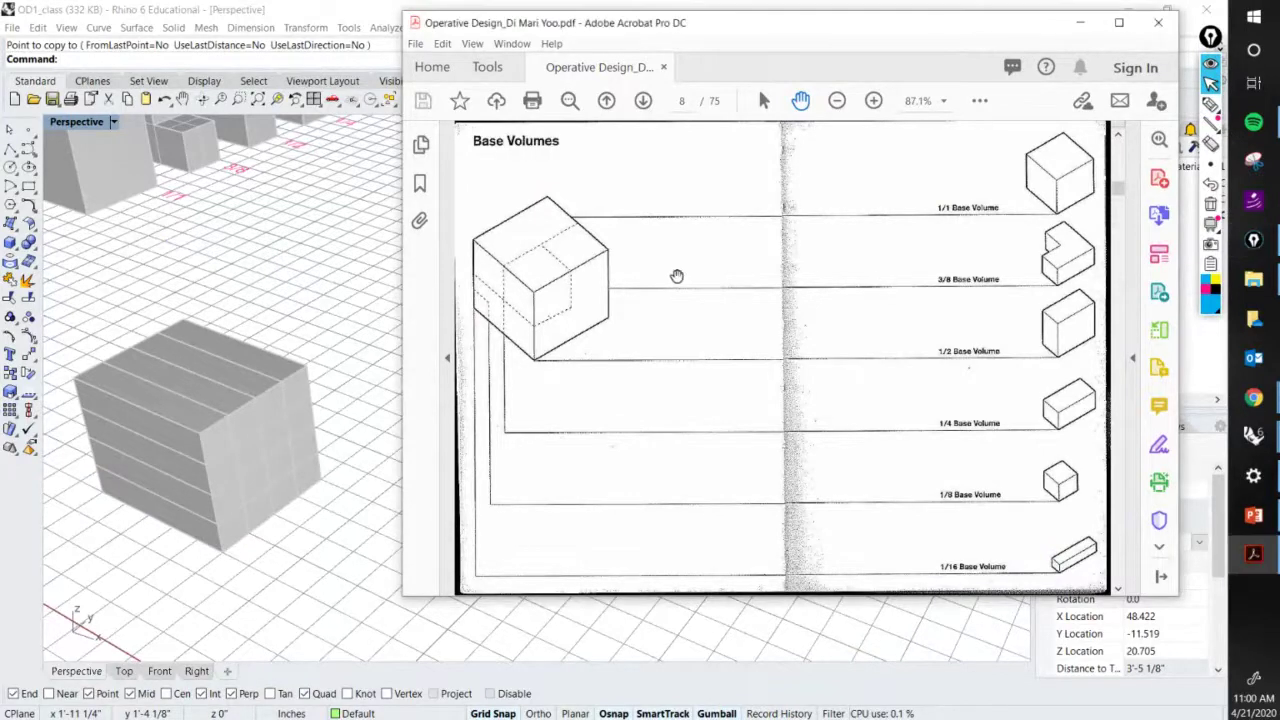
{"action": "scroll", "coordinate": [676, 276], "scroll_direction": "down", "scroll_amount": 3}
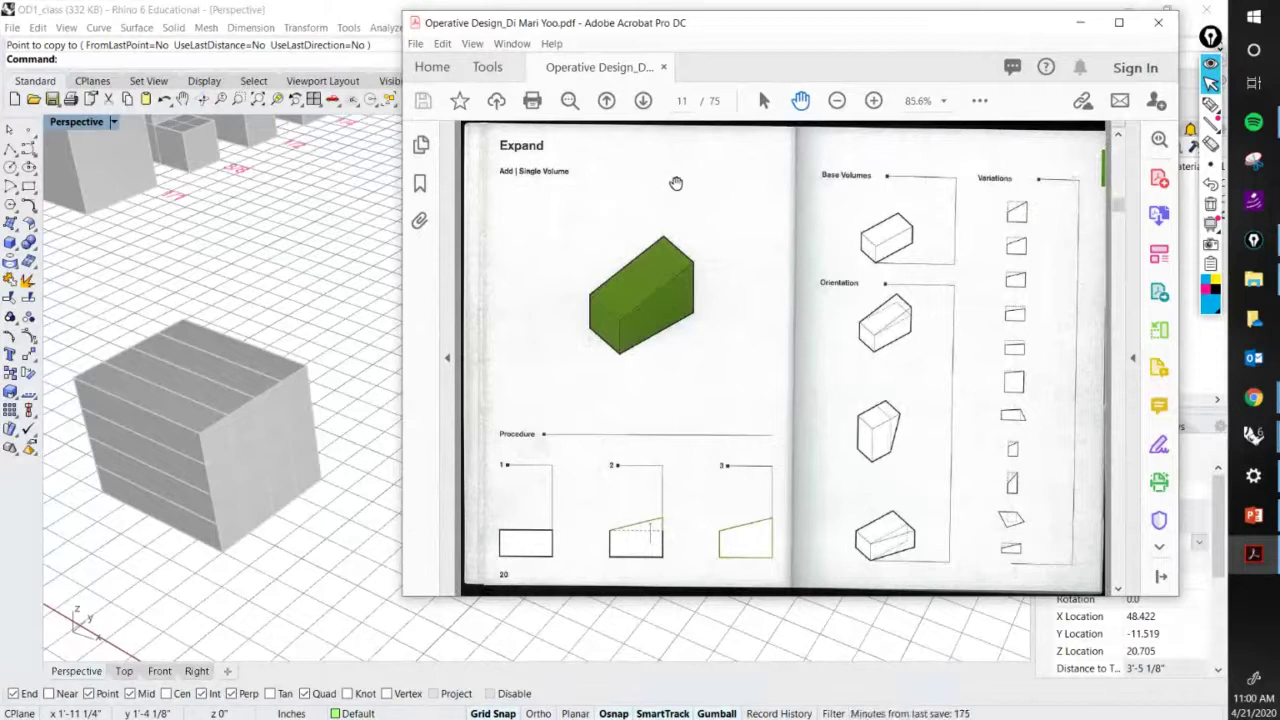
{"action": "scroll", "coordinate": [655, 189], "scroll_direction": "down", "scroll_amount": 1}
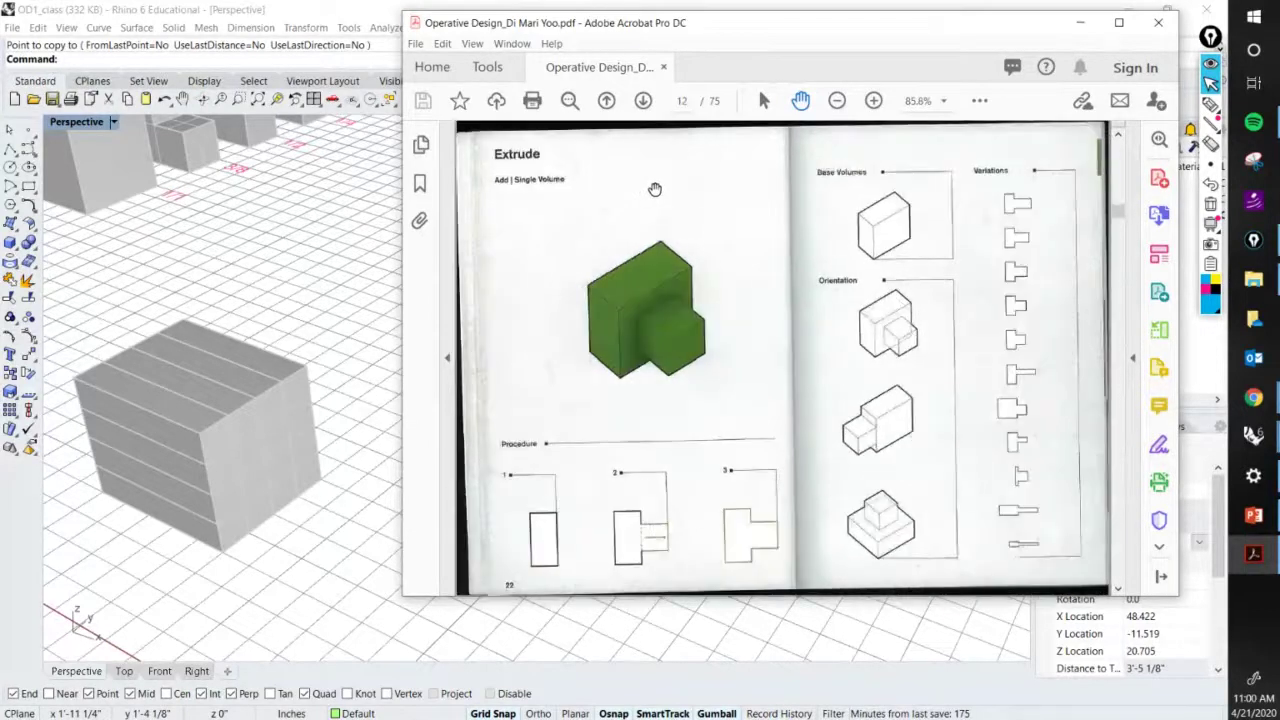
{"action": "scroll", "coordinate": [655, 189], "scroll_direction": "down", "scroll_amount": 1}
{"action": "scroll", "coordinate": [658, 189], "scroll_direction": "down", "scroll_amount": 1}
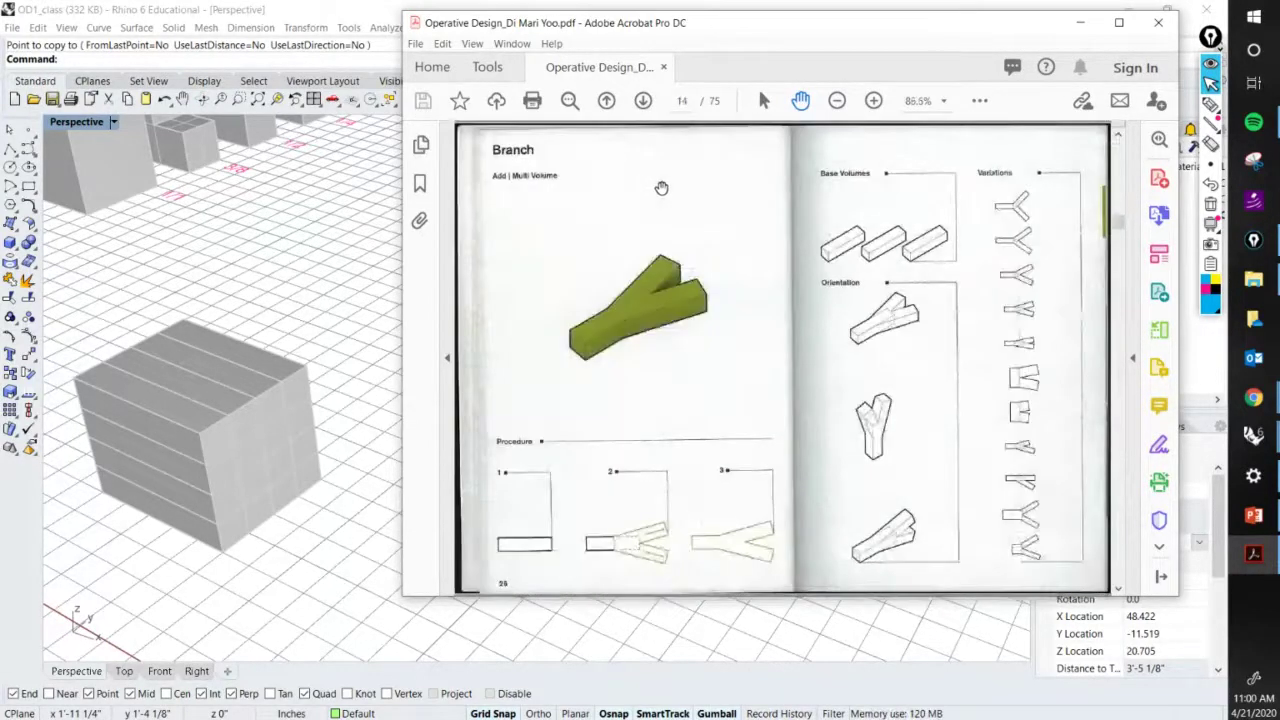
{"action": "scroll", "coordinate": [662, 187], "scroll_direction": "down", "scroll_amount": 5}
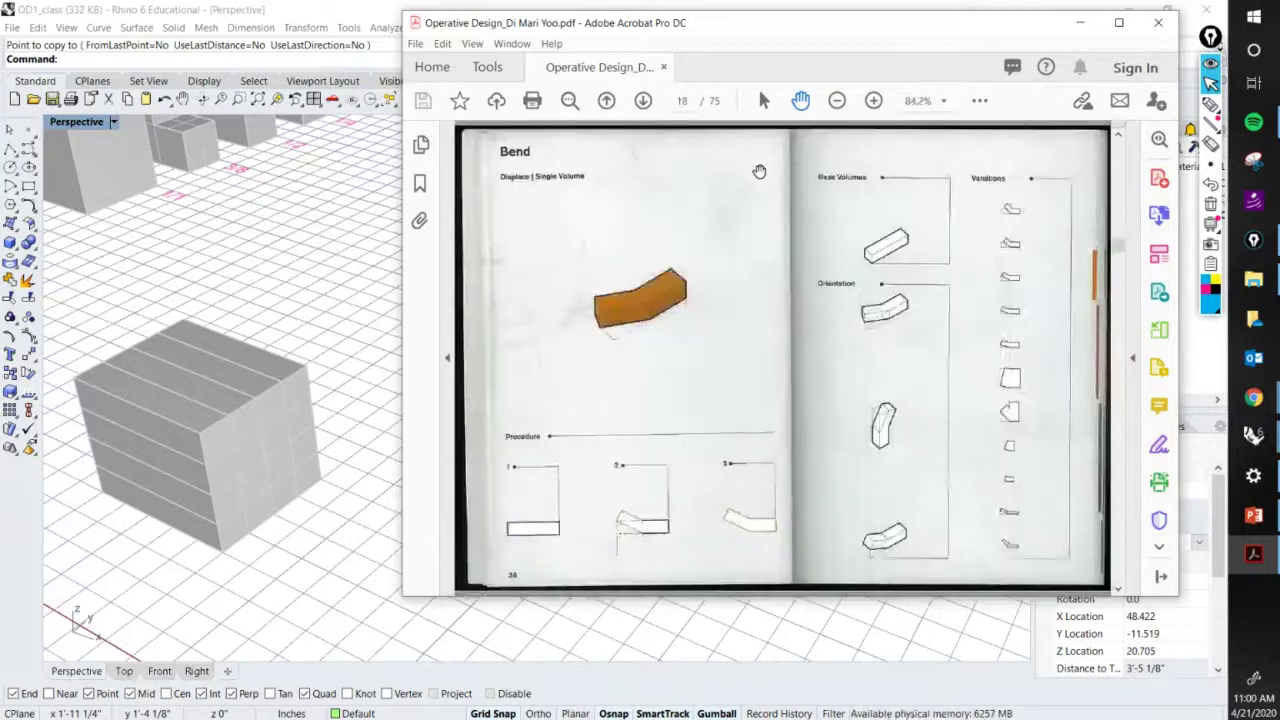
{"action": "scroll", "coordinate": [760, 172], "scroll_direction": "down", "scroll_amount": 4}
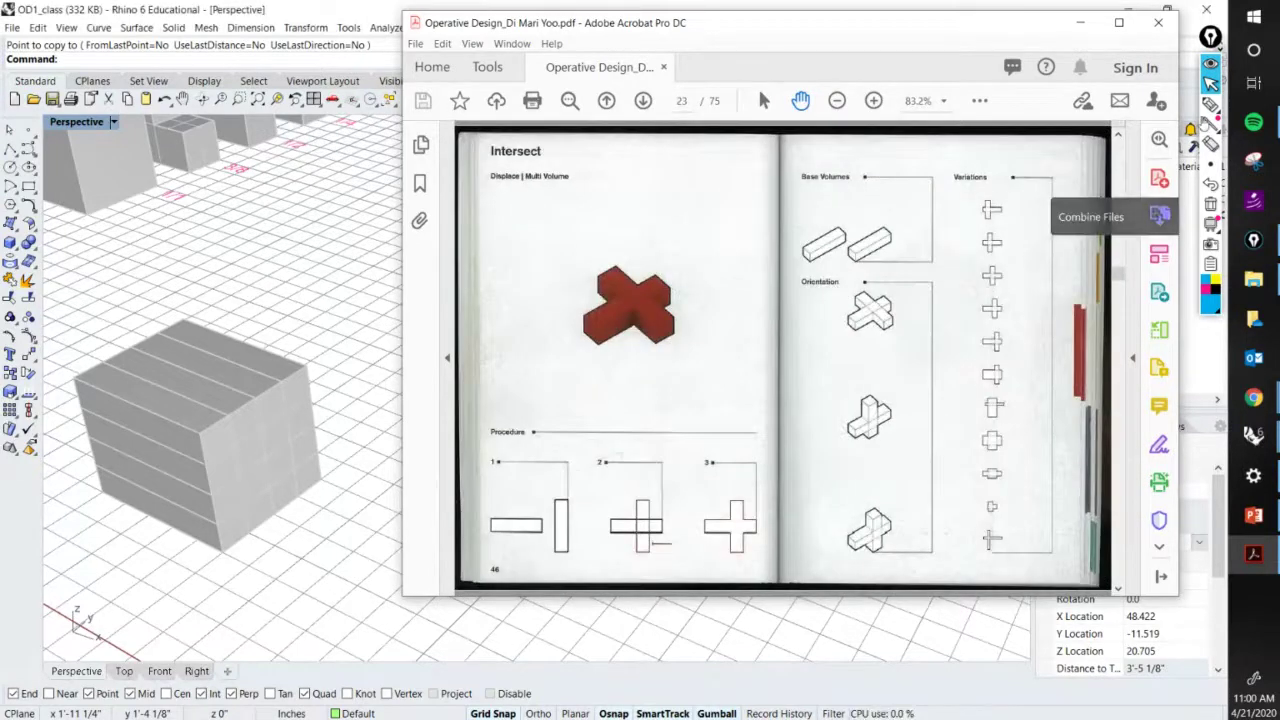
Circle the red tab at the edge of the Intersect spread in blue, and clear the mark.
{"action": "left_click", "coordinate": [1210, 106]}
{"action": "left_click", "coordinate": [1210, 106]}
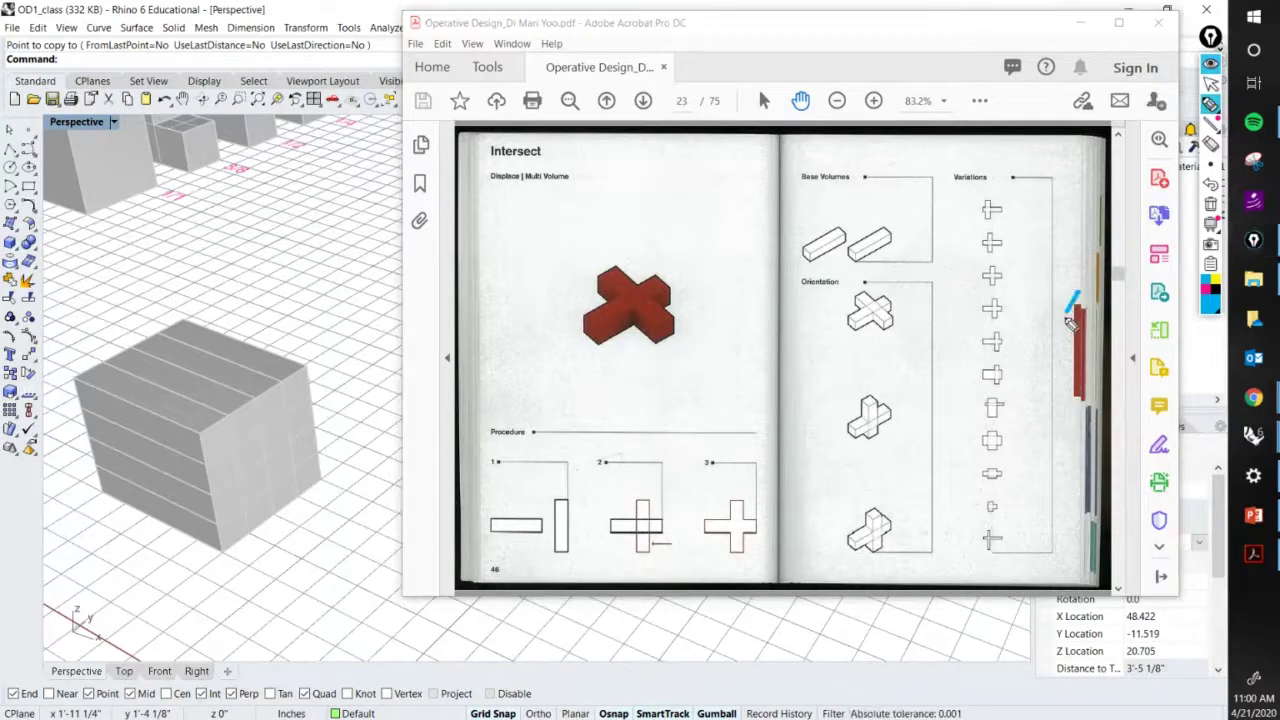
{"action": "mouse_move", "coordinate": [1075, 302]}
{"action": "left_mouse_down"}
{"action": "mouse_move", "coordinate": [1090, 415]}
{"action": "mouse_move", "coordinate": [1097, 320]}
{"action": "mouse_move", "coordinate": [1077, 298]}
{"action": "left_mouse_up"}
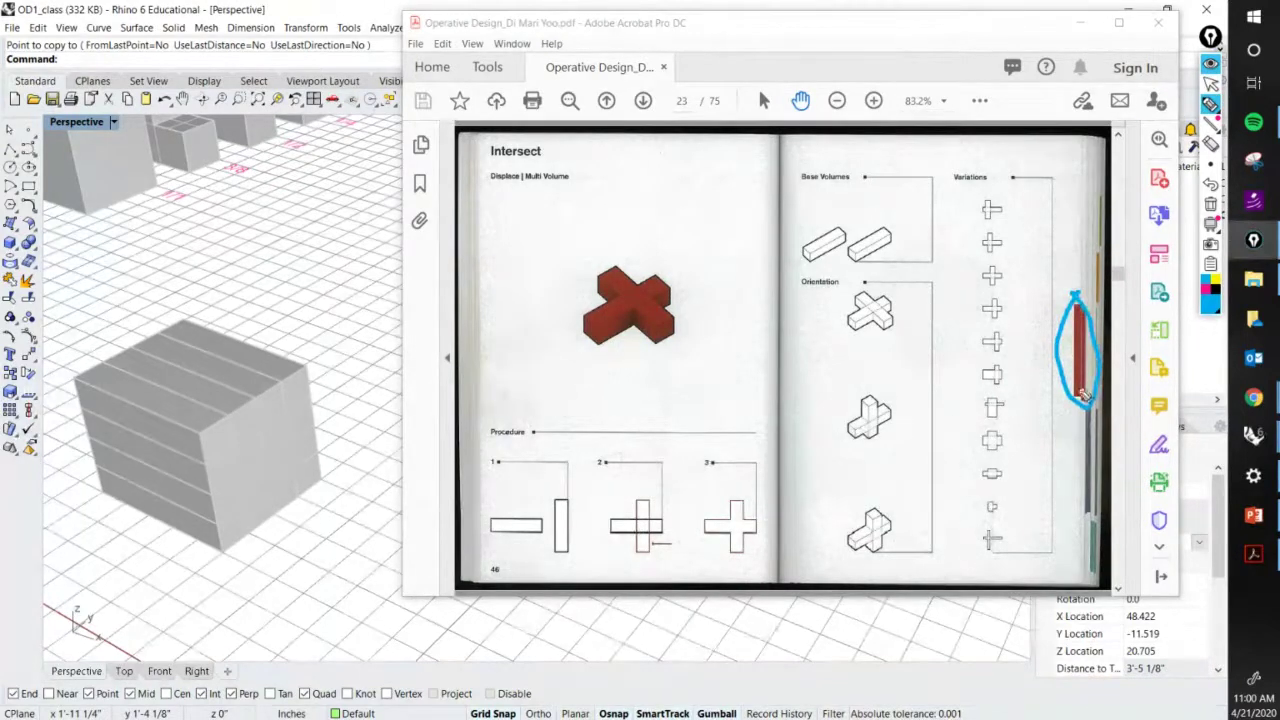
{"action": "left_click", "coordinate": [1211, 204]}
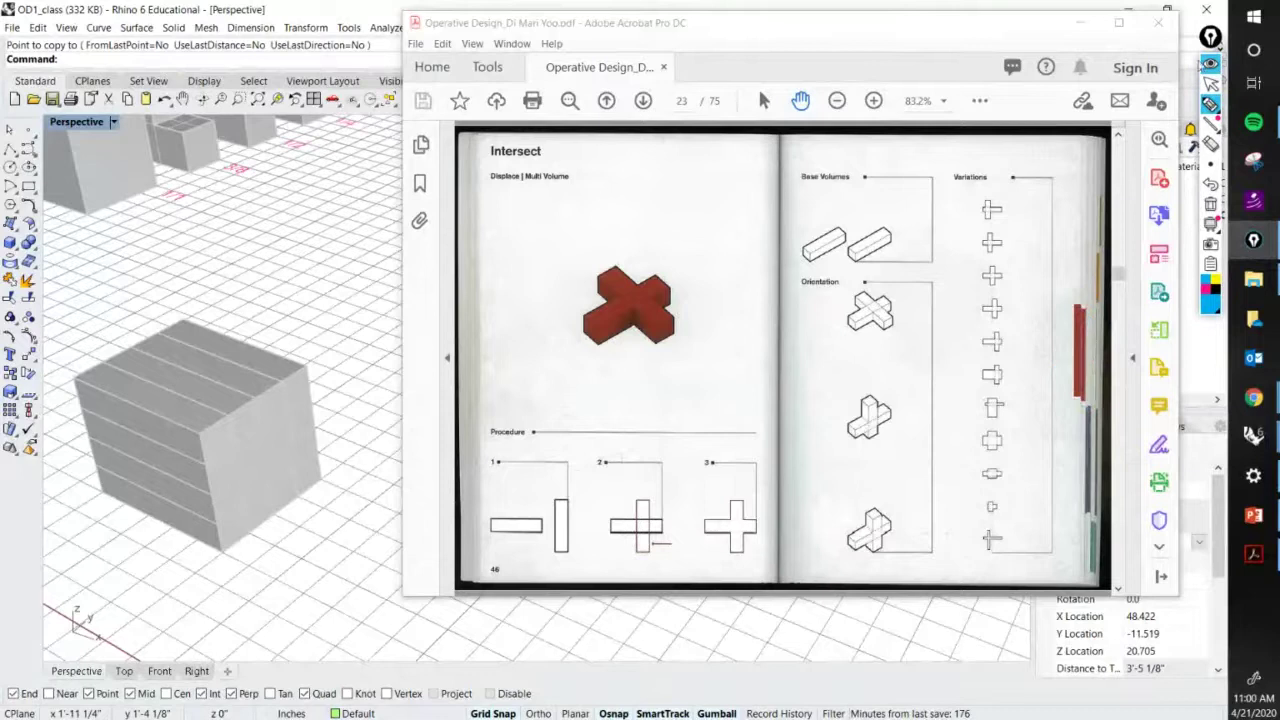
Page through the remaining displace and subtract operations, from Overlap past Compress, Fracture and Inscribe, to the Combinations diagram.
{"action": "scroll", "coordinate": [896, 295], "scroll_direction": "down", "scroll_amount": 5}
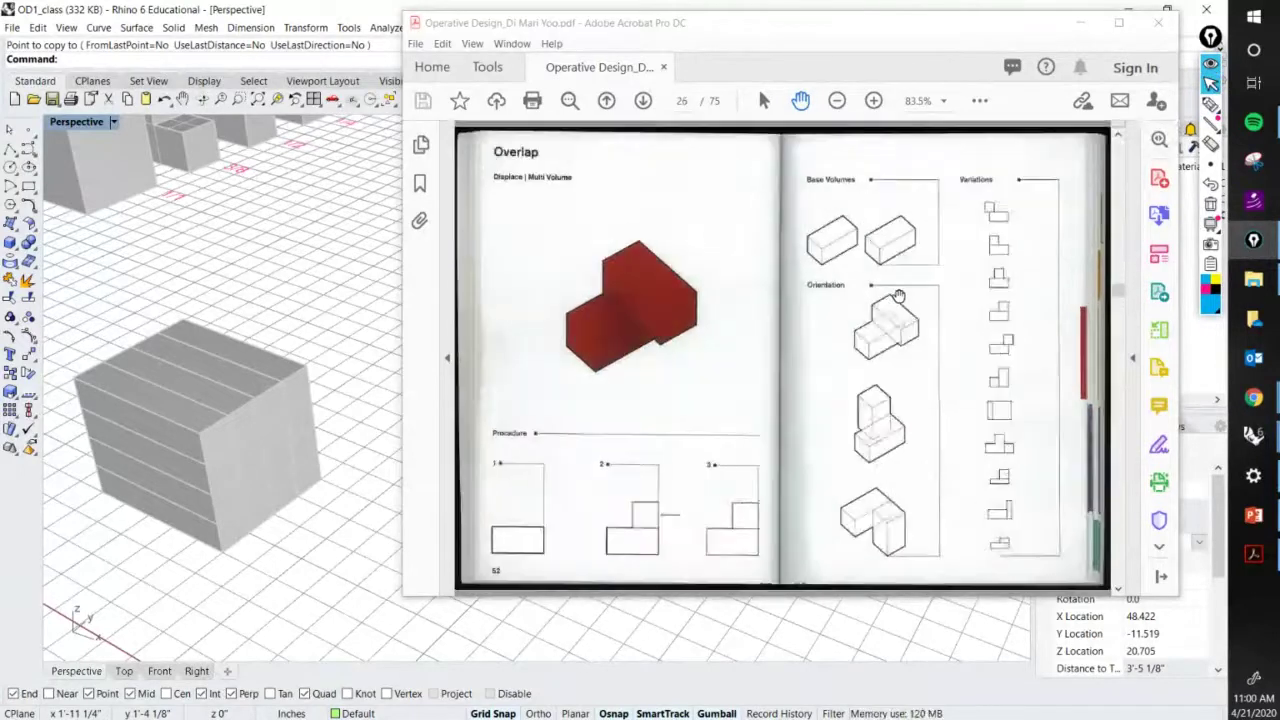
{"action": "scroll", "coordinate": [899, 296], "scroll_direction": "down", "scroll_amount": 3}
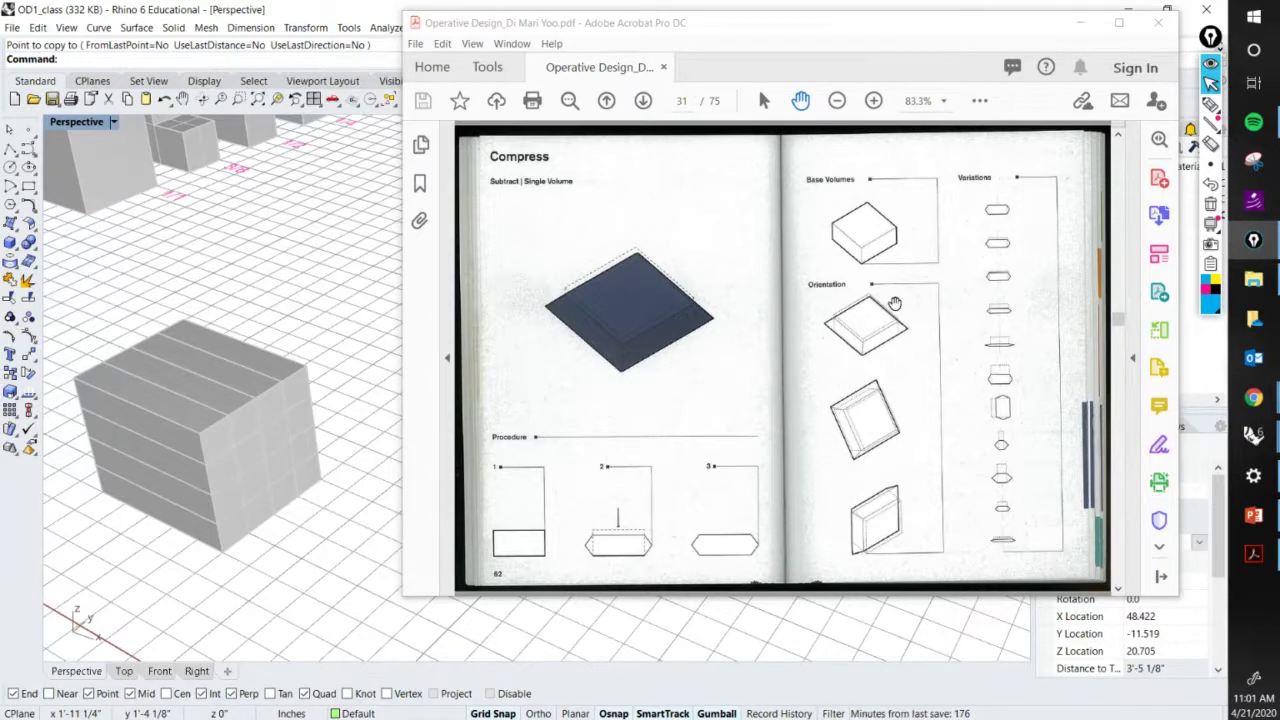
{"action": "scroll", "coordinate": [1071, 369], "scroll_direction": "down", "scroll_amount": 4}
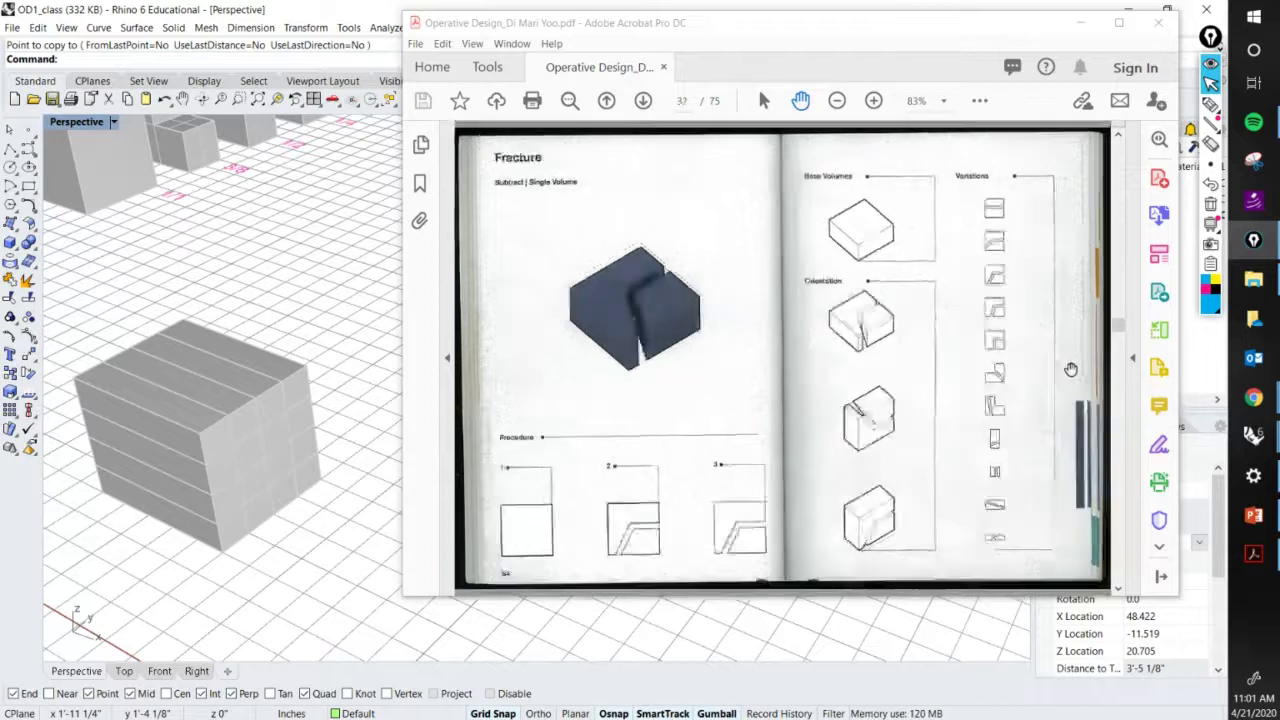
{"action": "scroll", "coordinate": [1071, 369], "scroll_direction": "down", "scroll_amount": 8}
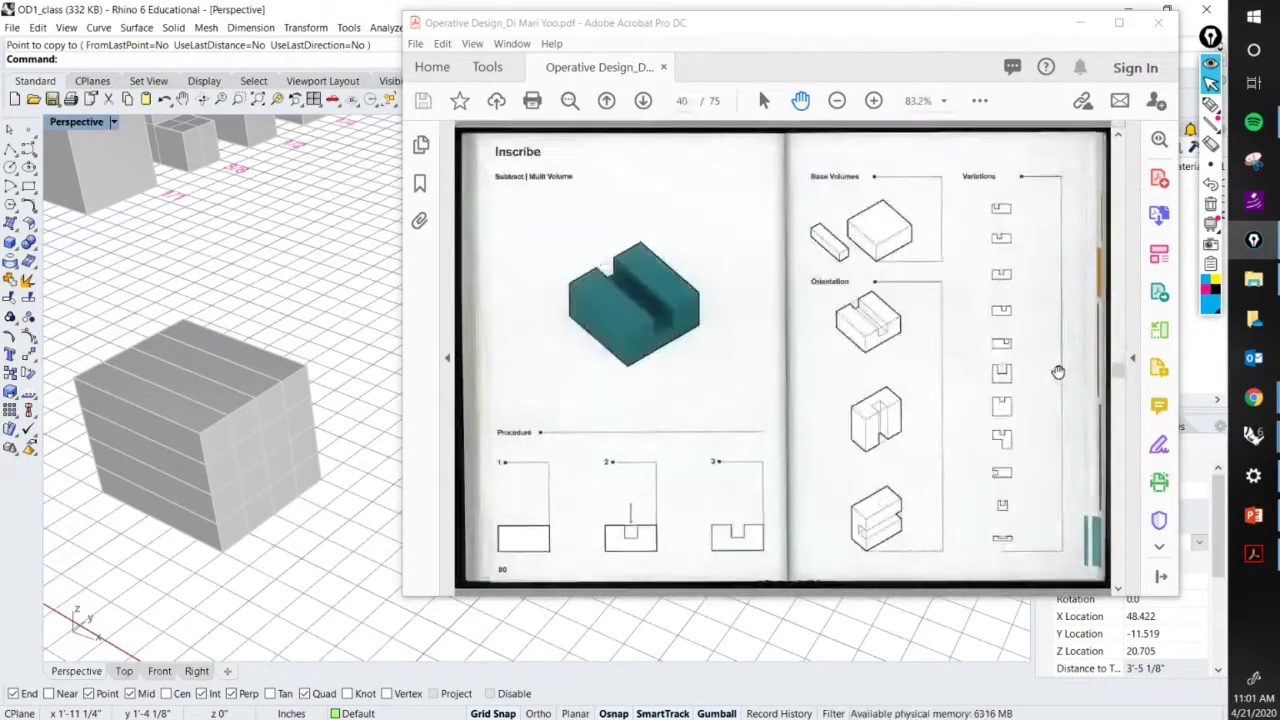
{"action": "scroll", "coordinate": [1058, 373], "scroll_direction": "up", "scroll_amount": 1}
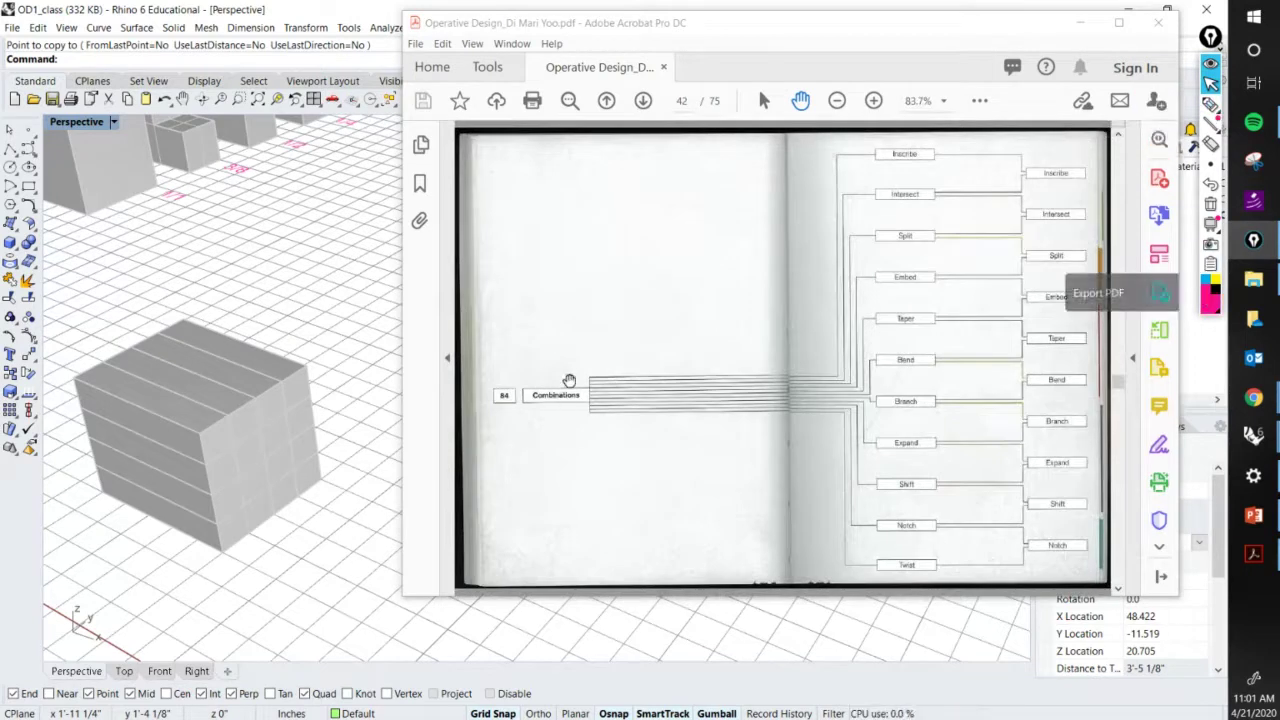
Circle and underline the Combinations label on the diagram in magenta, and clear the marks.
{"action": "left_click", "coordinate": [1210, 104]}
{"action": "mouse_move", "coordinate": [556, 361]}
{"action": "left_mouse_down"}
{"action": "mouse_move", "coordinate": [519, 362]}
{"action": "mouse_move", "coordinate": [462, 425]}
{"action": "mouse_move", "coordinate": [568, 455]}
{"action": "mouse_move", "coordinate": [615, 405]}
{"action": "left_mouse_up"}
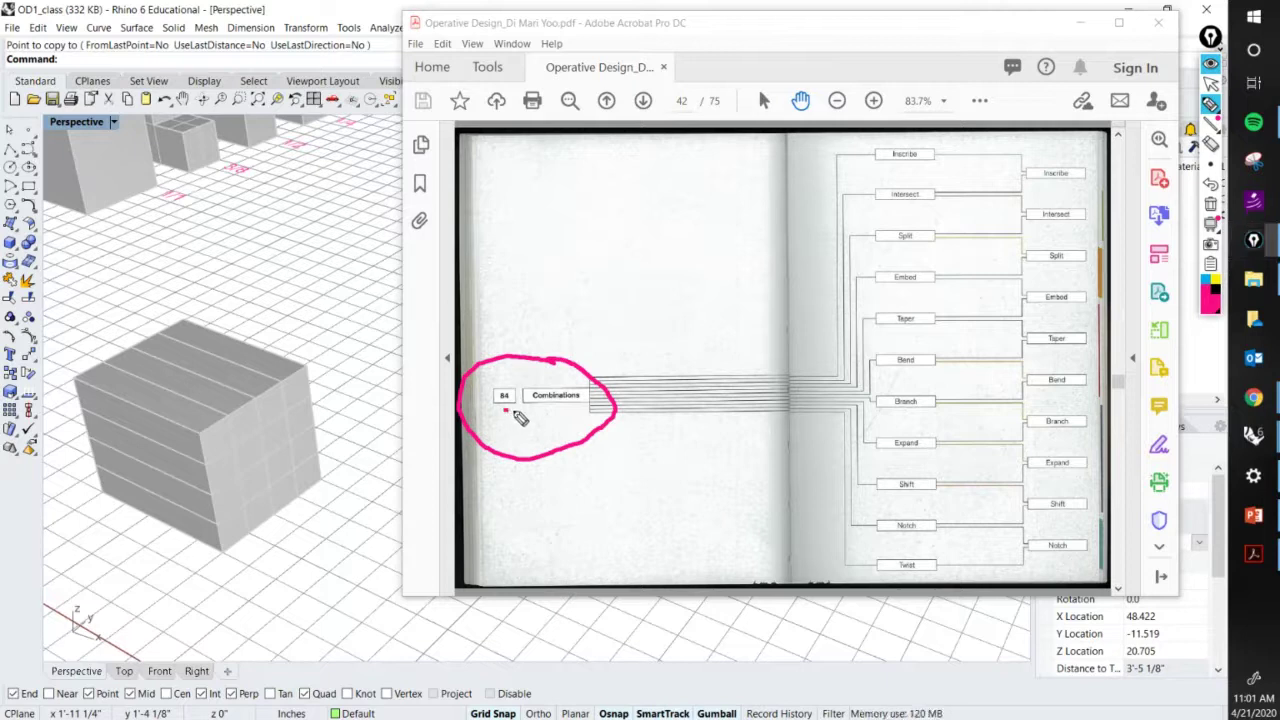
{"action": "left_click_drag", "start_coordinate": [504, 409], "coordinate": [594, 404]}
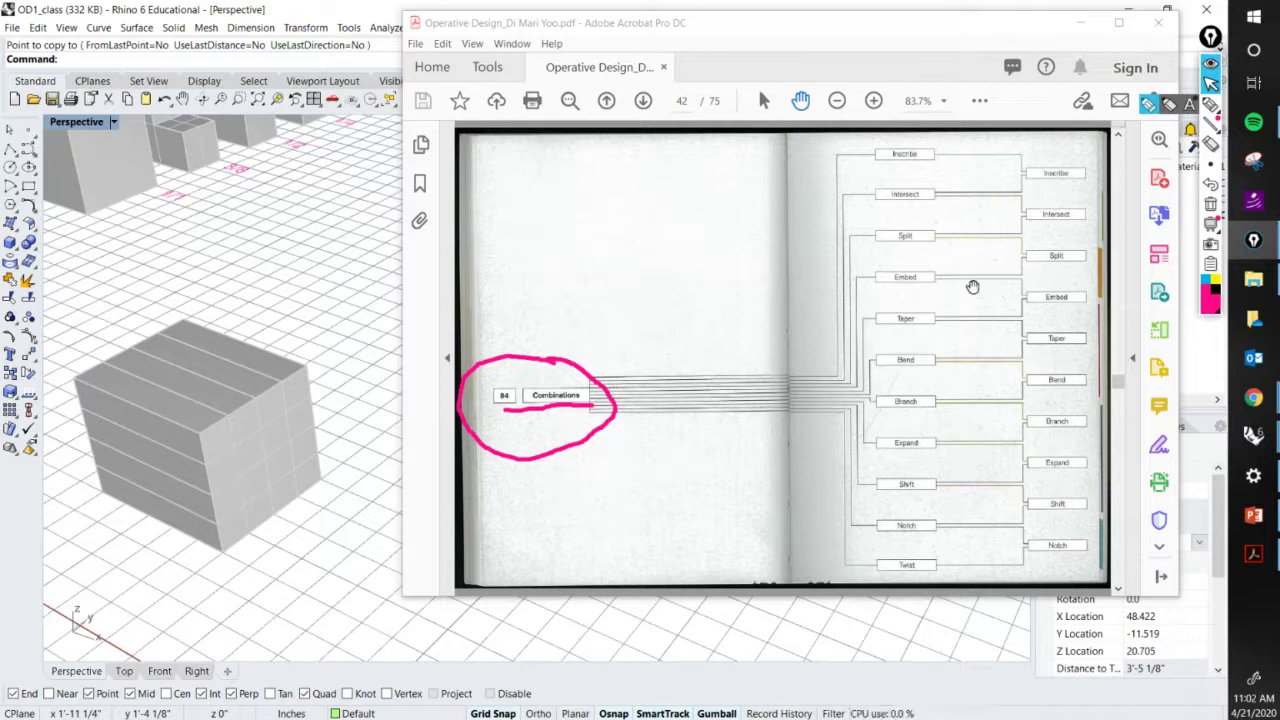
{"action": "left_click", "coordinate": [1209, 210]}
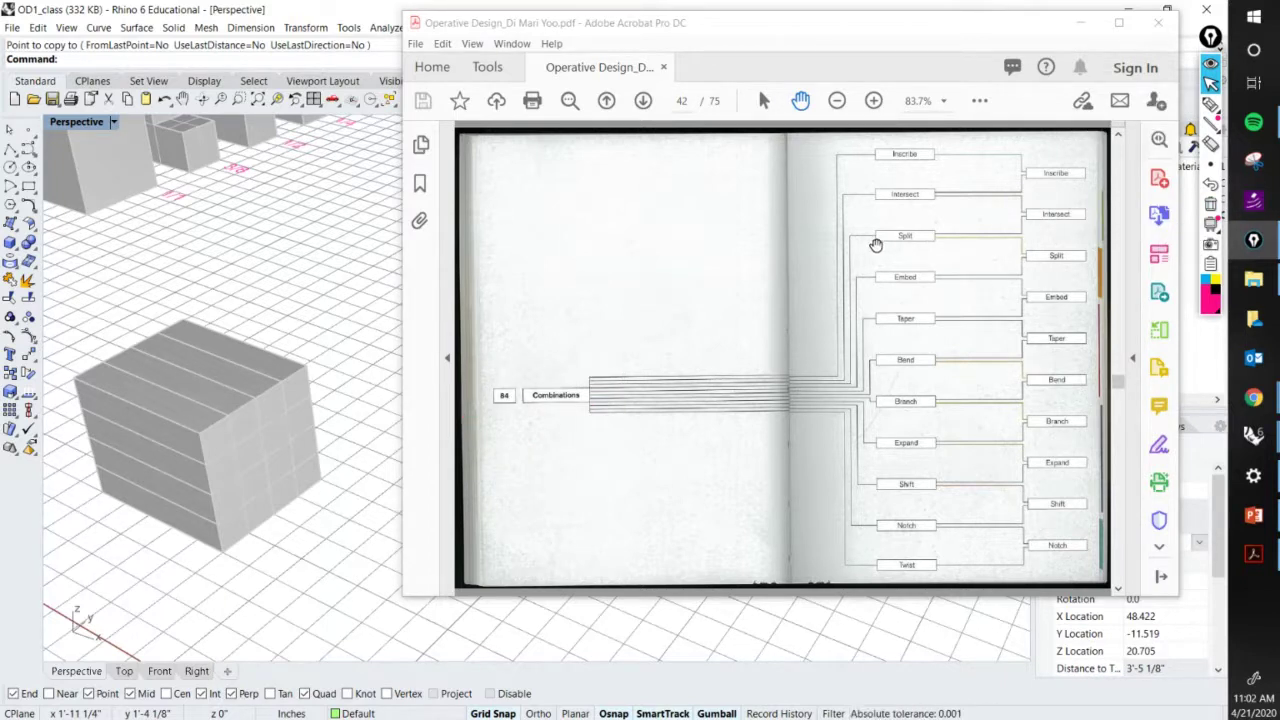
Page through the doubled operations from Inscribe + Inscribe past Taper, Branch and Shift to the Inscribe + Intersect spread.
{"action": "scroll", "coordinate": [876, 246], "scroll_direction": "down", "scroll_amount": 1}
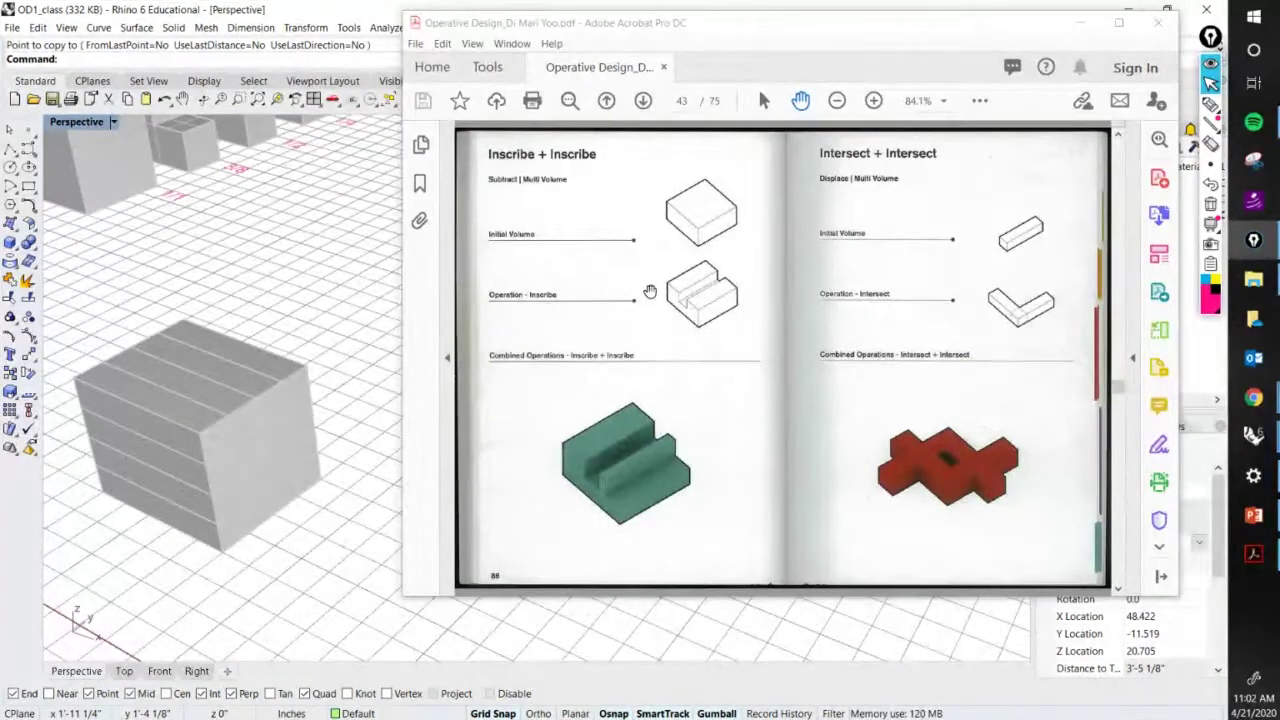
{"action": "scroll", "coordinate": [650, 291], "scroll_direction": "down", "scroll_amount": 1}
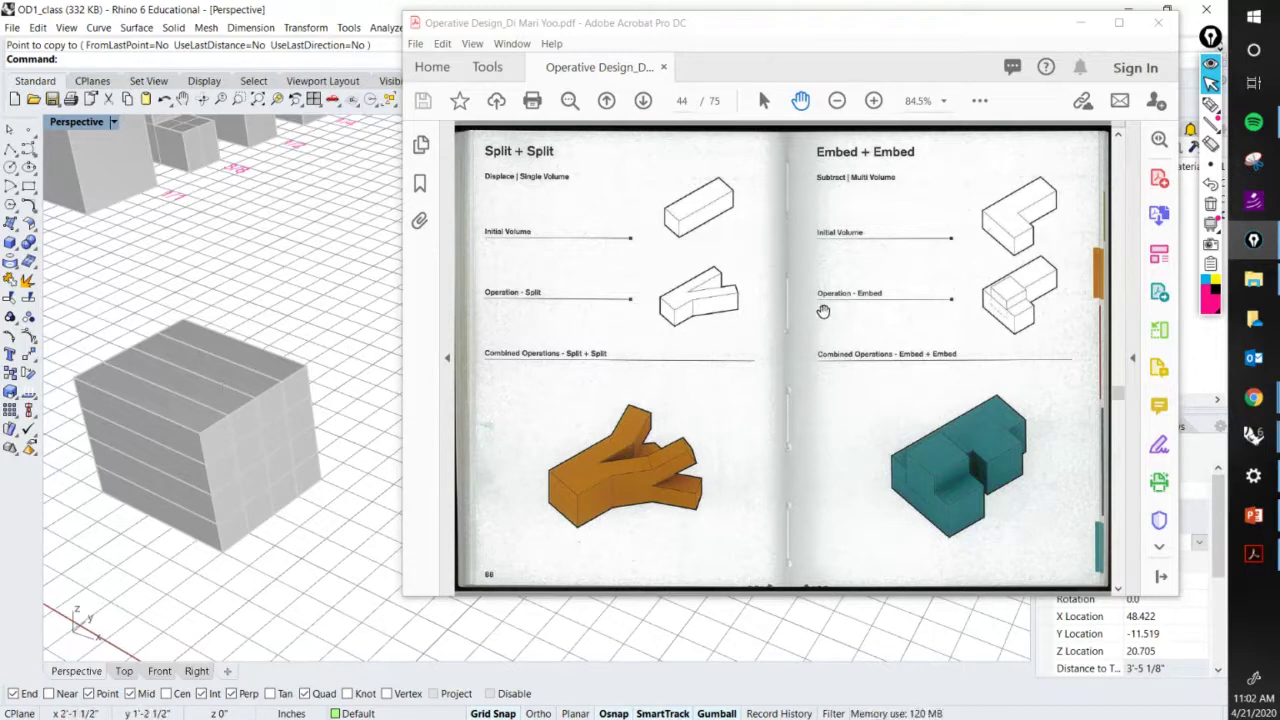
{"action": "scroll", "coordinate": [822, 310], "scroll_direction": "down", "scroll_amount": 2}
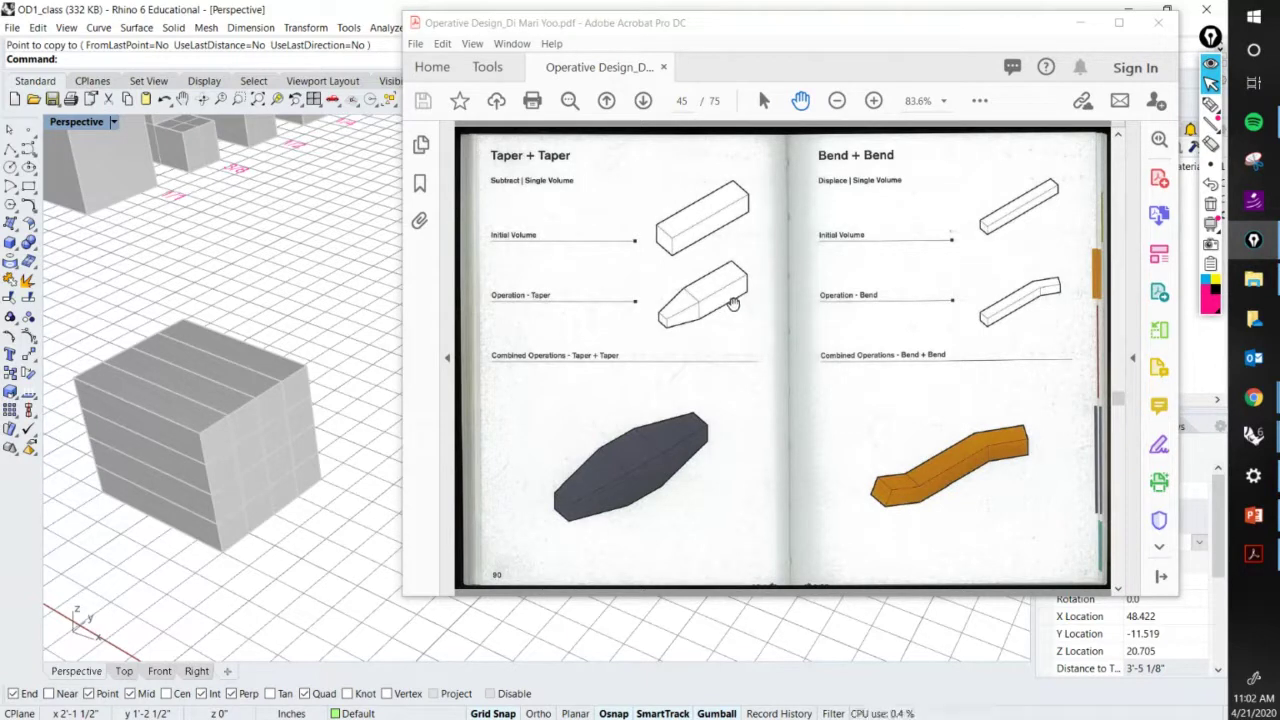
{"action": "scroll", "coordinate": [726, 283], "scroll_direction": "down", "scroll_amount": 2}
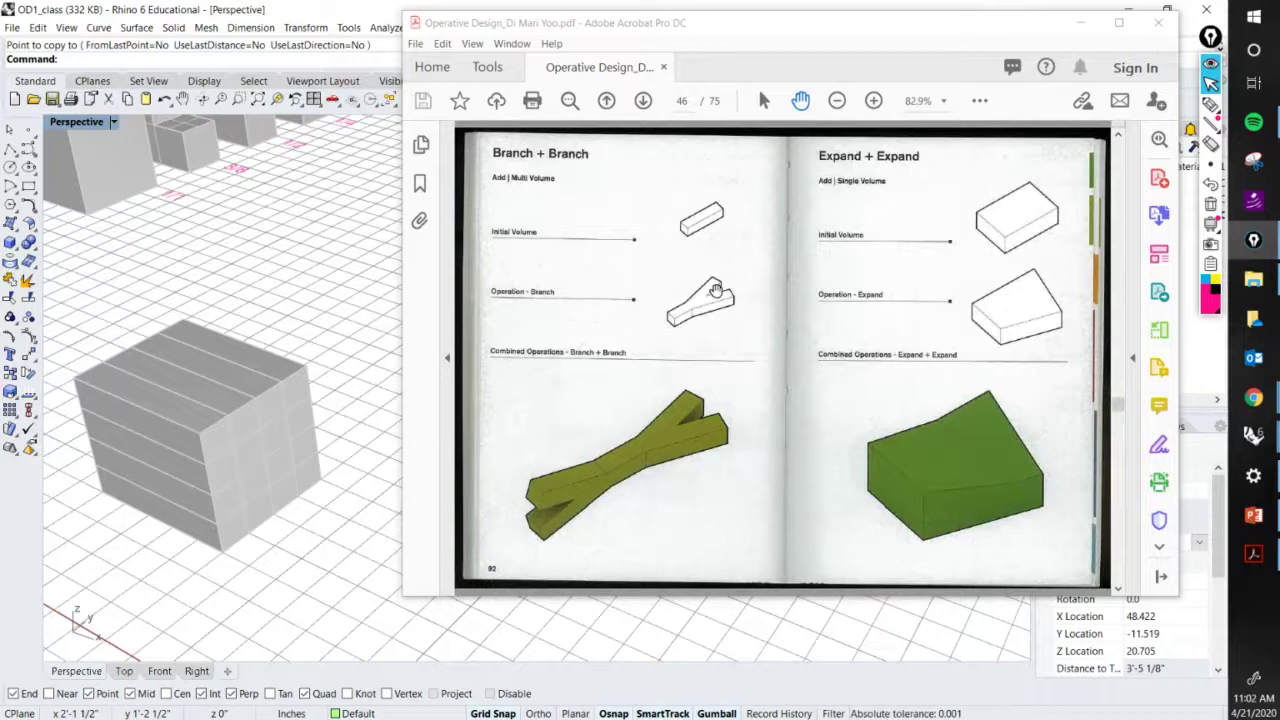
{"action": "scroll", "coordinate": [716, 290], "scroll_direction": "down", "scroll_amount": 2}
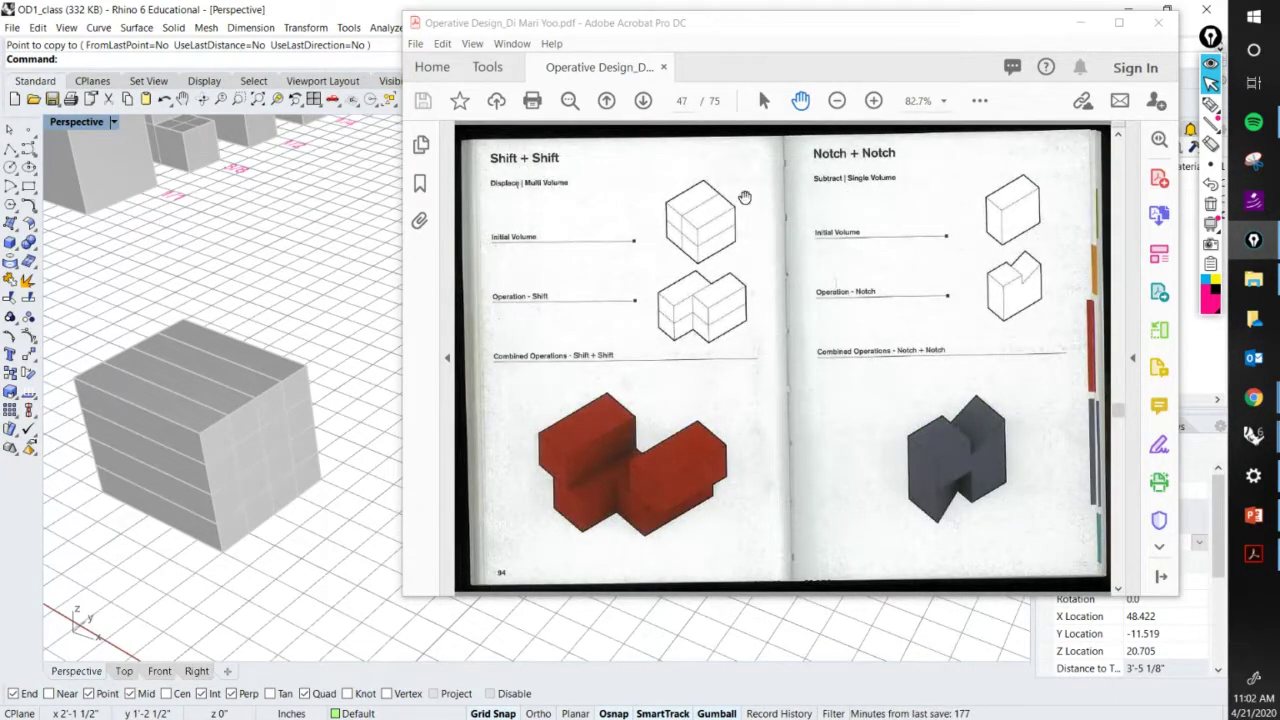
{"action": "scroll", "coordinate": [722, 245], "scroll_direction": "down", "scroll_amount": 2}
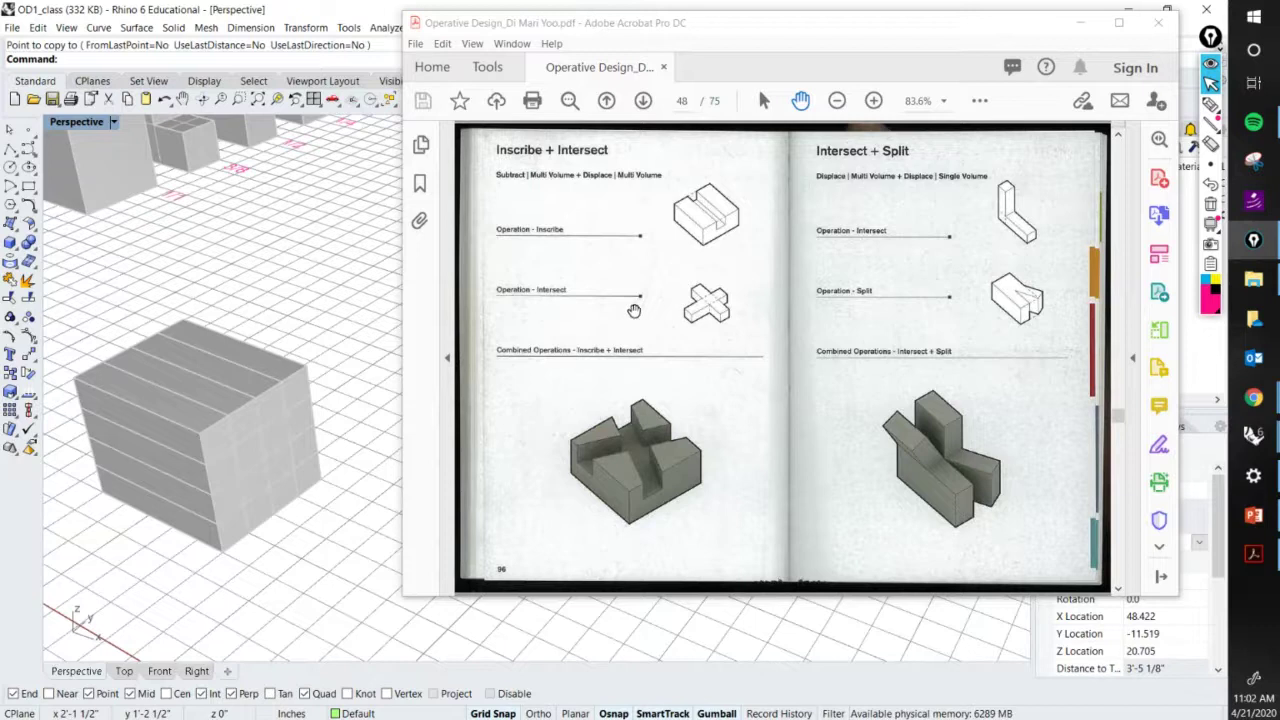
Return to the Combinations diagram and review the same-operation pairs again up to the Inscribe + Intersect spread.
{"action": "scroll", "coordinate": [955, 321], "scroll_direction": "up", "scroll_amount": 6}
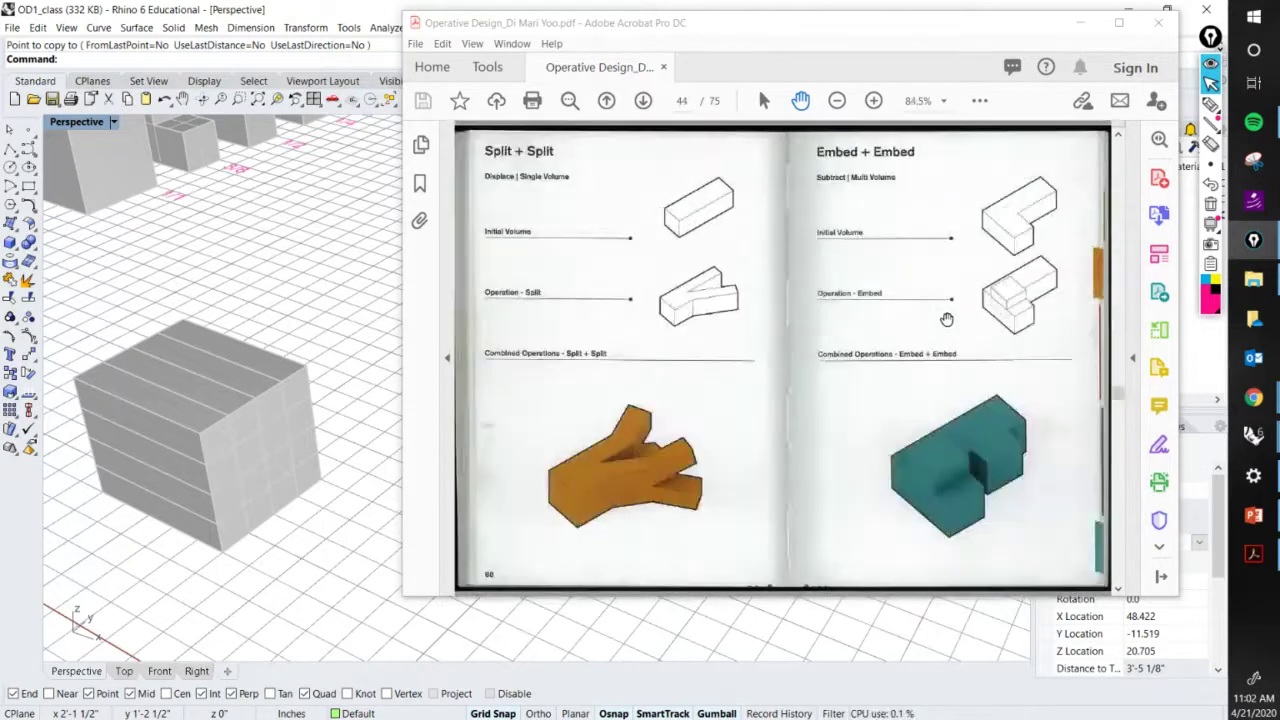
{"action": "scroll", "coordinate": [944, 317], "scroll_direction": "up", "scroll_amount": 2}
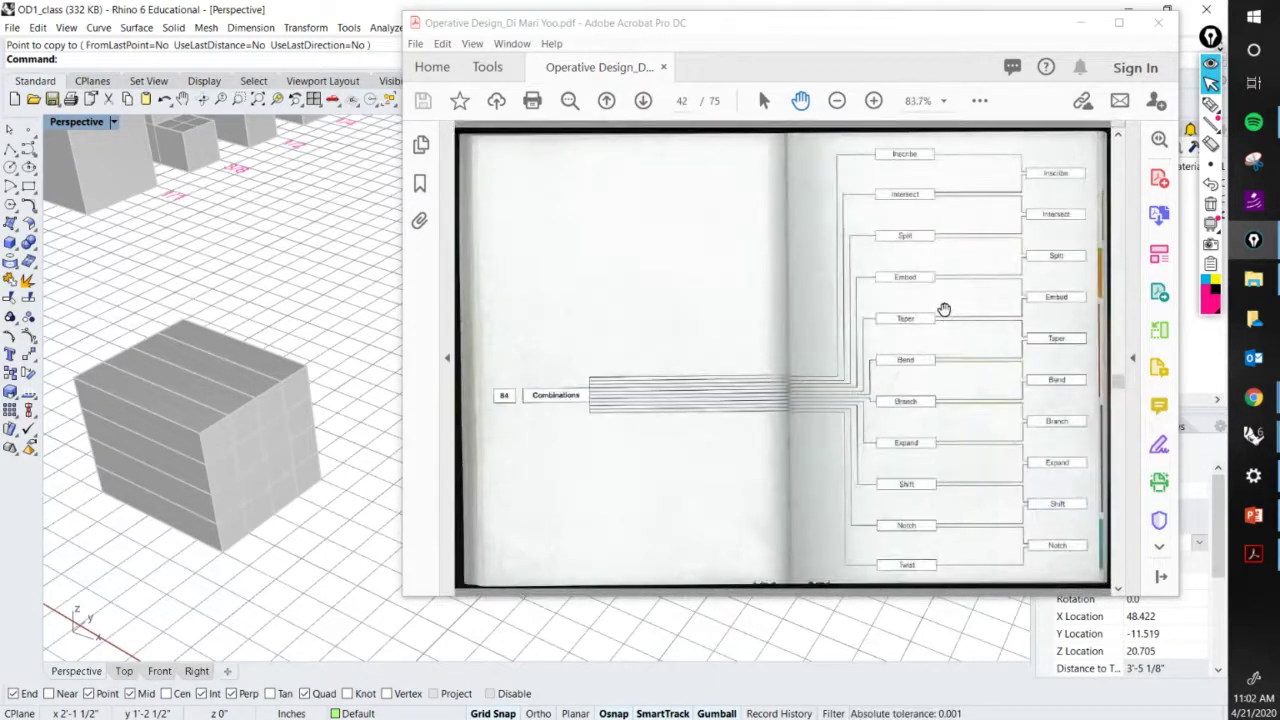
{"action": "scroll", "coordinate": [950, 323], "scroll_direction": "down", "scroll_amount": 1}
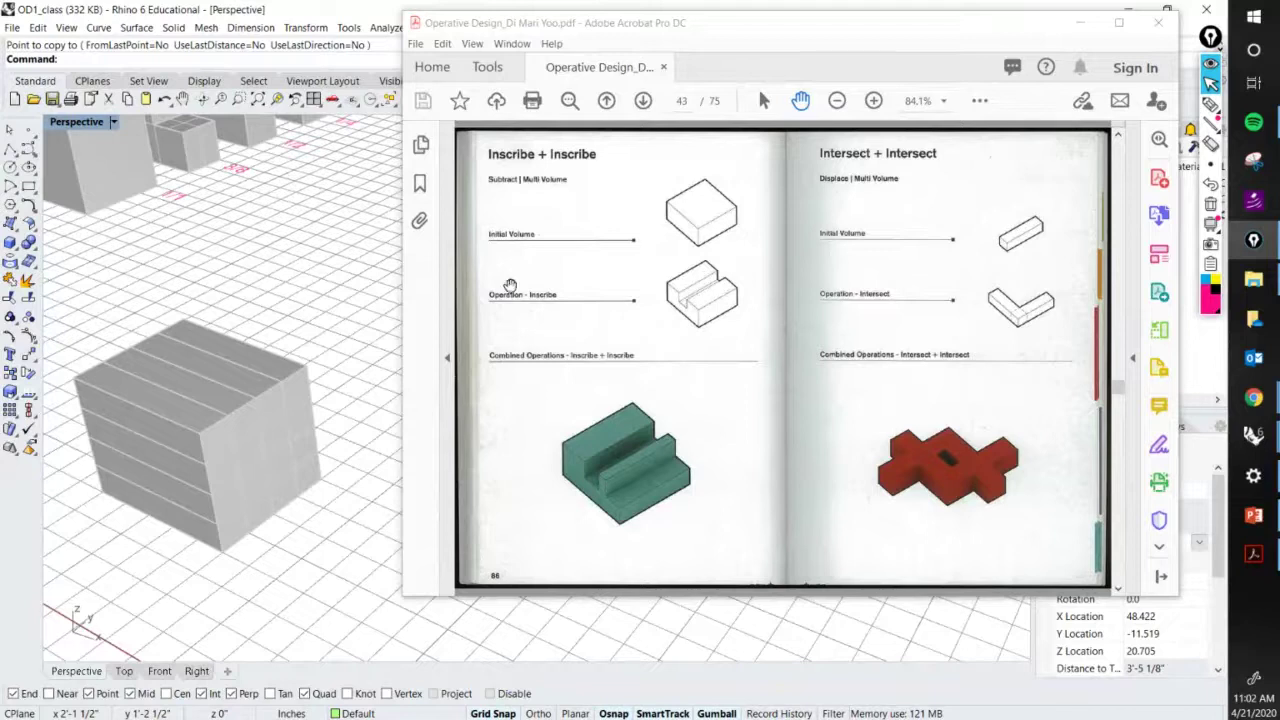
{"action": "scroll", "coordinate": [720, 312], "scroll_direction": "down", "scroll_amount": 1}
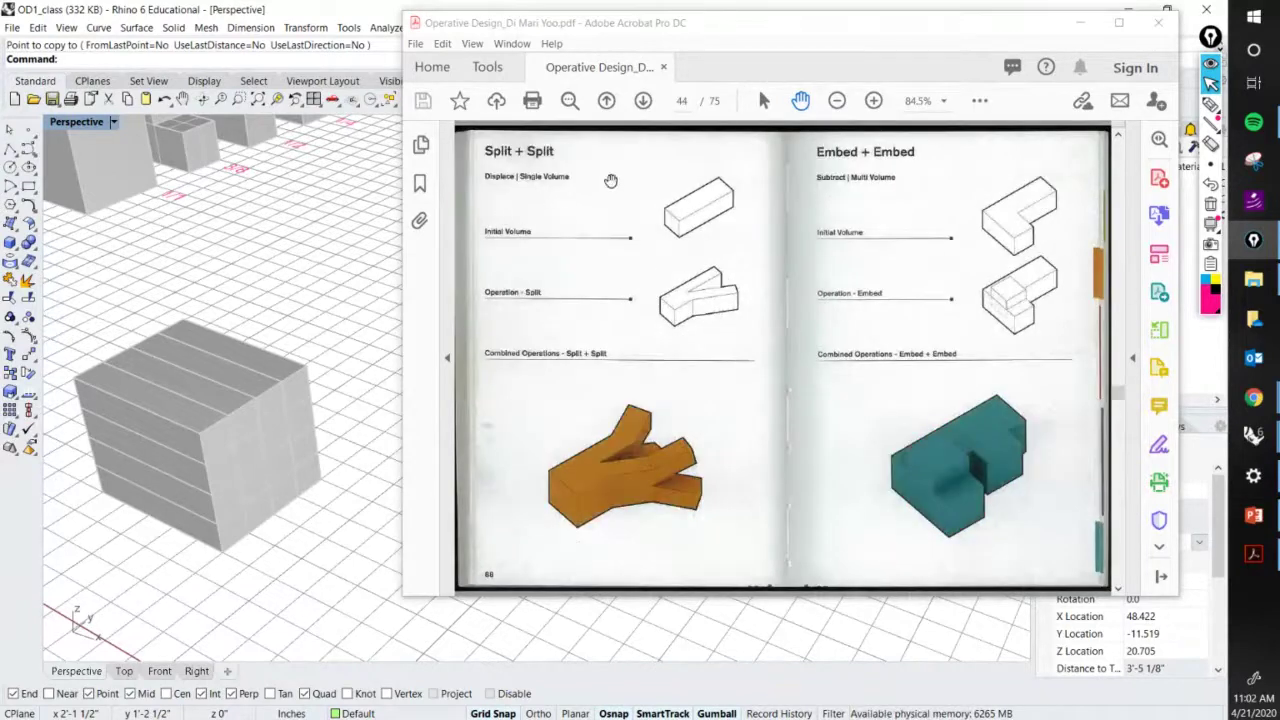
{"action": "scroll", "coordinate": [890, 210], "scroll_direction": "down", "scroll_amount": 1}
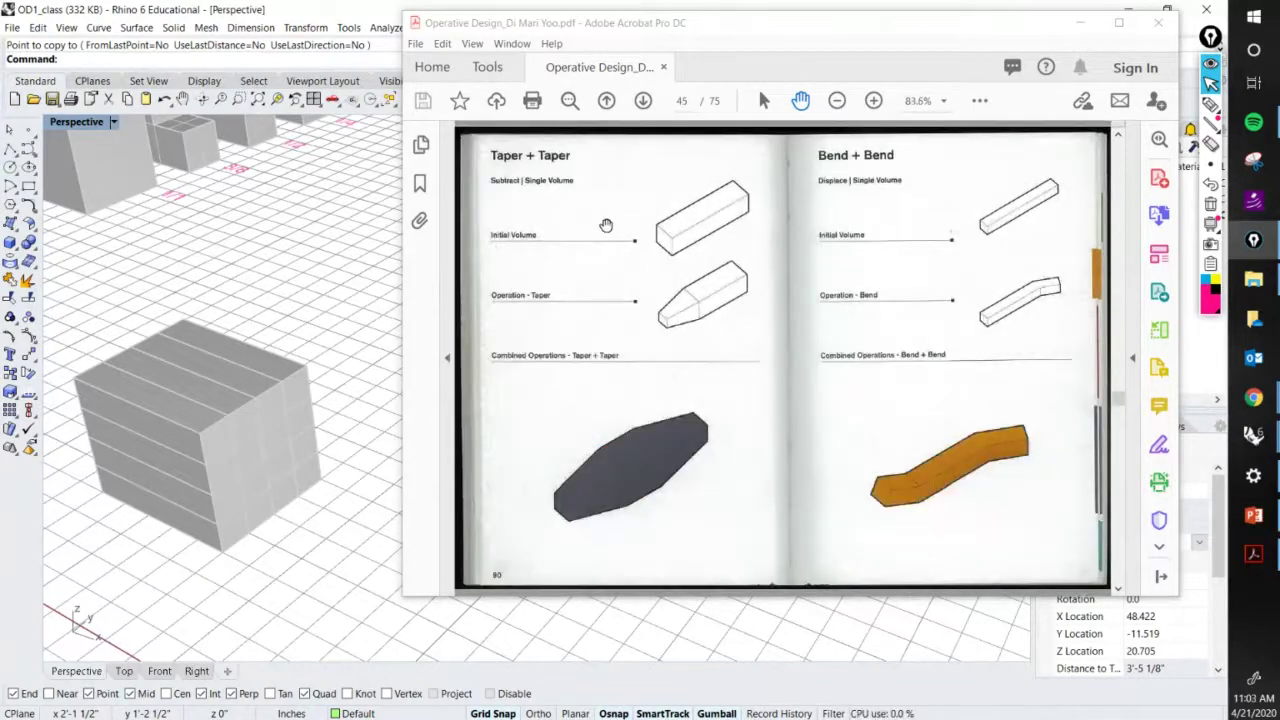
{"action": "scroll", "coordinate": [905, 160], "scroll_direction": "down", "scroll_amount": 1}
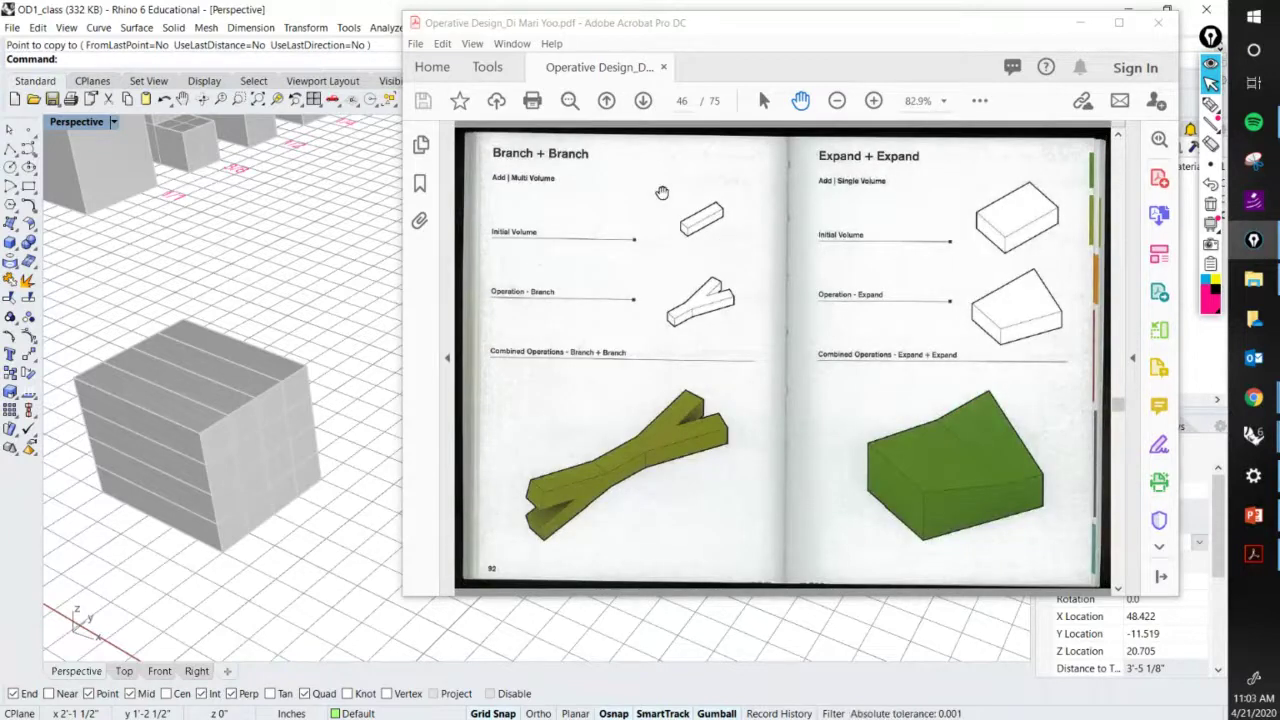
{"action": "scroll", "coordinate": [660, 192], "scroll_direction": "down", "scroll_amount": 1}
{"action": "scroll", "coordinate": [651, 190], "scroll_direction": "down", "scroll_amount": 1}
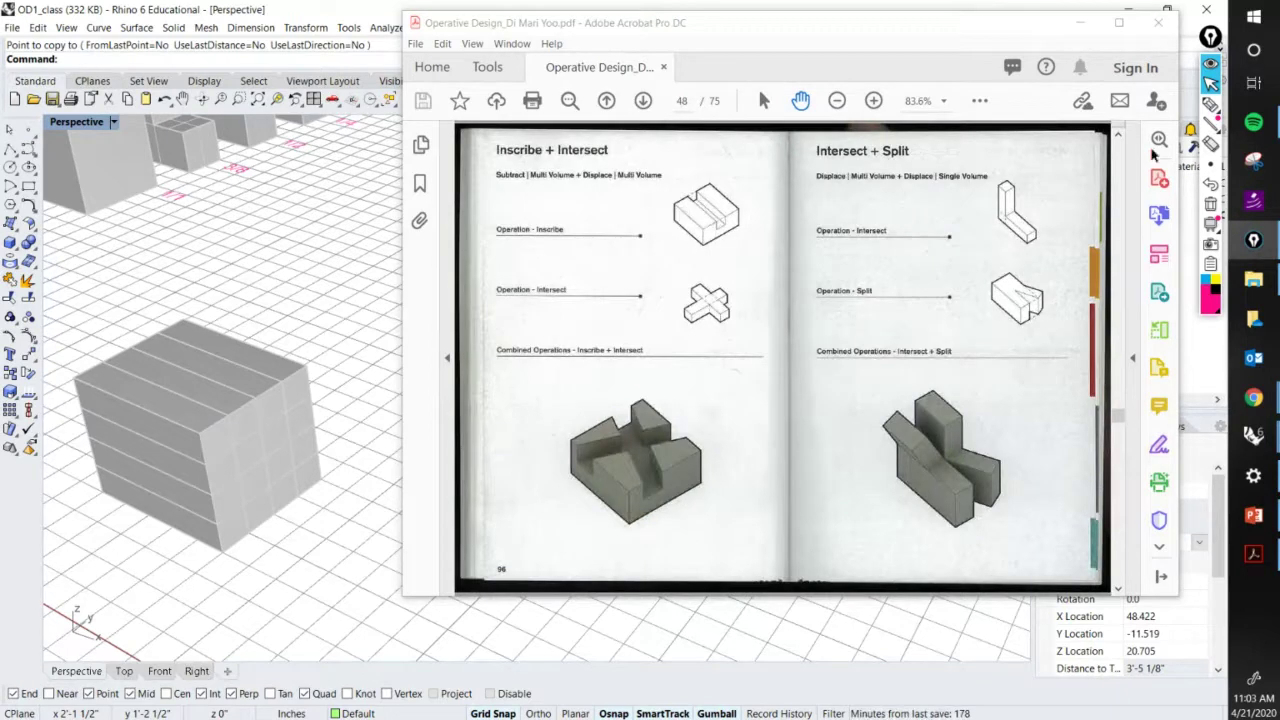
Circle Inscribe and Intersect in the page title, point arrows at both operation drawings, and clear the marks.
{"action": "left_click", "coordinate": [1210, 104]}
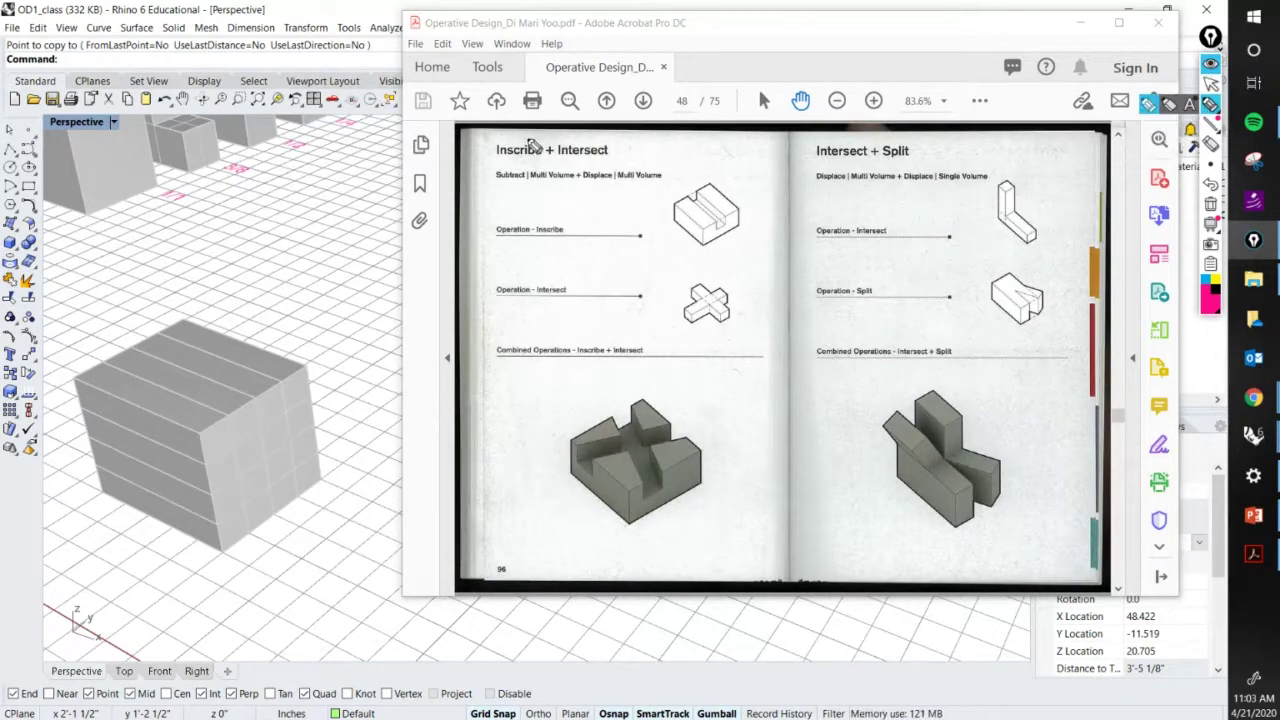
{"action": "mouse_move", "coordinate": [534, 146]}
{"action": "left_mouse_down"}
{"action": "mouse_move", "coordinate": [468, 152]}
{"action": "mouse_move", "coordinate": [525, 185]}
{"action": "mouse_move", "coordinate": [552, 140]}
{"action": "mouse_move", "coordinate": [515, 134]}
{"action": "left_mouse_up"}
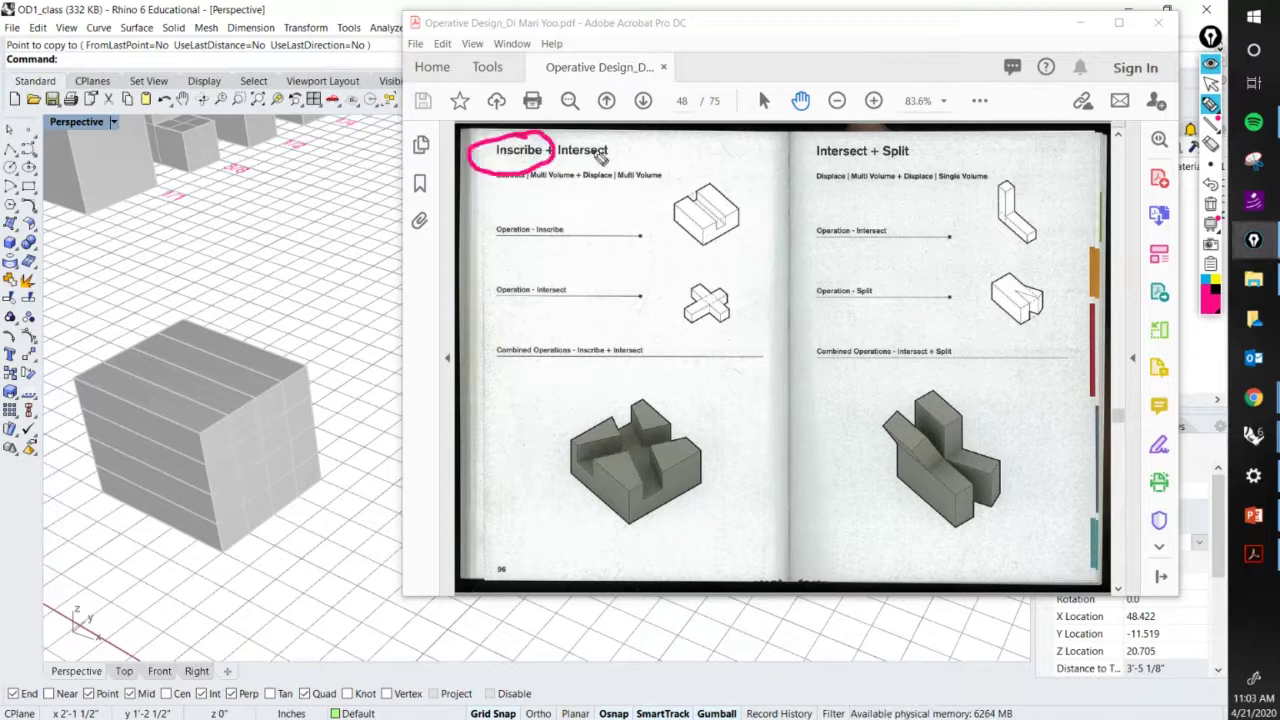
{"action": "mouse_move", "coordinate": [600, 157]}
{"action": "left_mouse_down"}
{"action": "mouse_move", "coordinate": [580, 132]}
{"action": "mouse_move", "coordinate": [550, 152]}
{"action": "mouse_move", "coordinate": [590, 180]}
{"action": "mouse_move", "coordinate": [622, 151]}
{"action": "mouse_move", "coordinate": [616, 160]}
{"action": "left_mouse_up"}
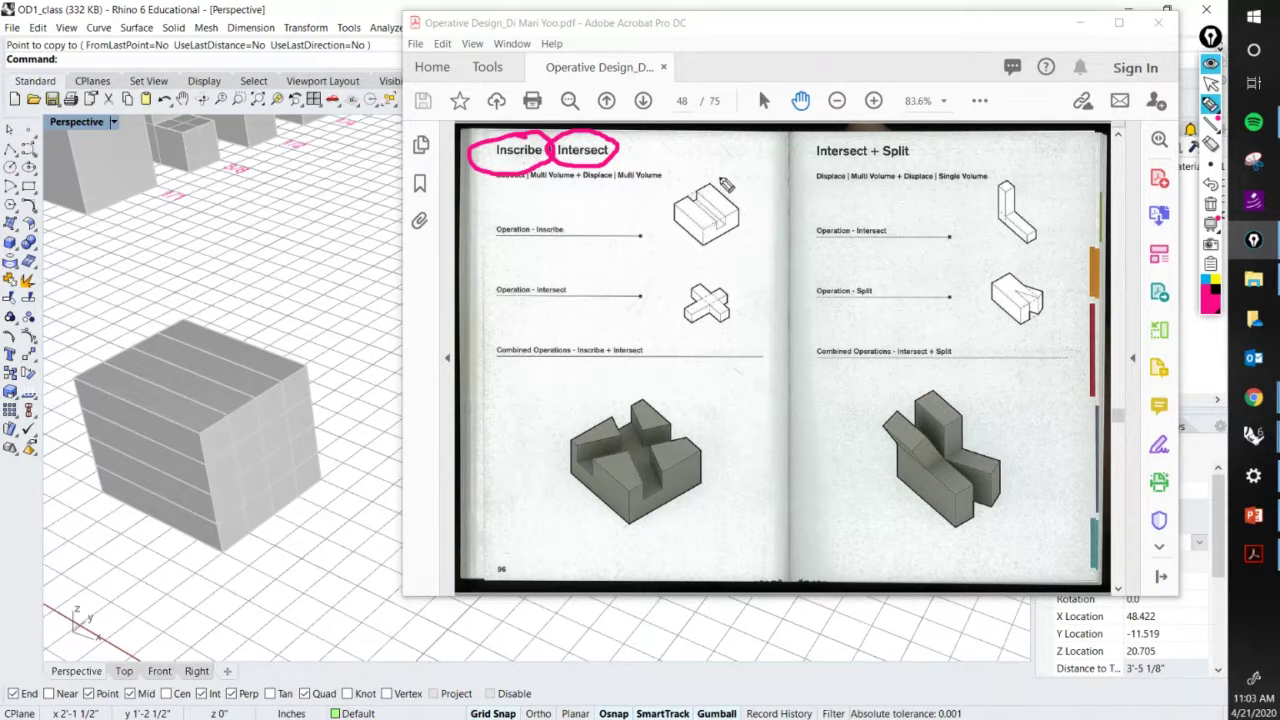
{"action": "left_click_drag", "start_coordinate": [722, 170], "coordinate": [731, 162]}
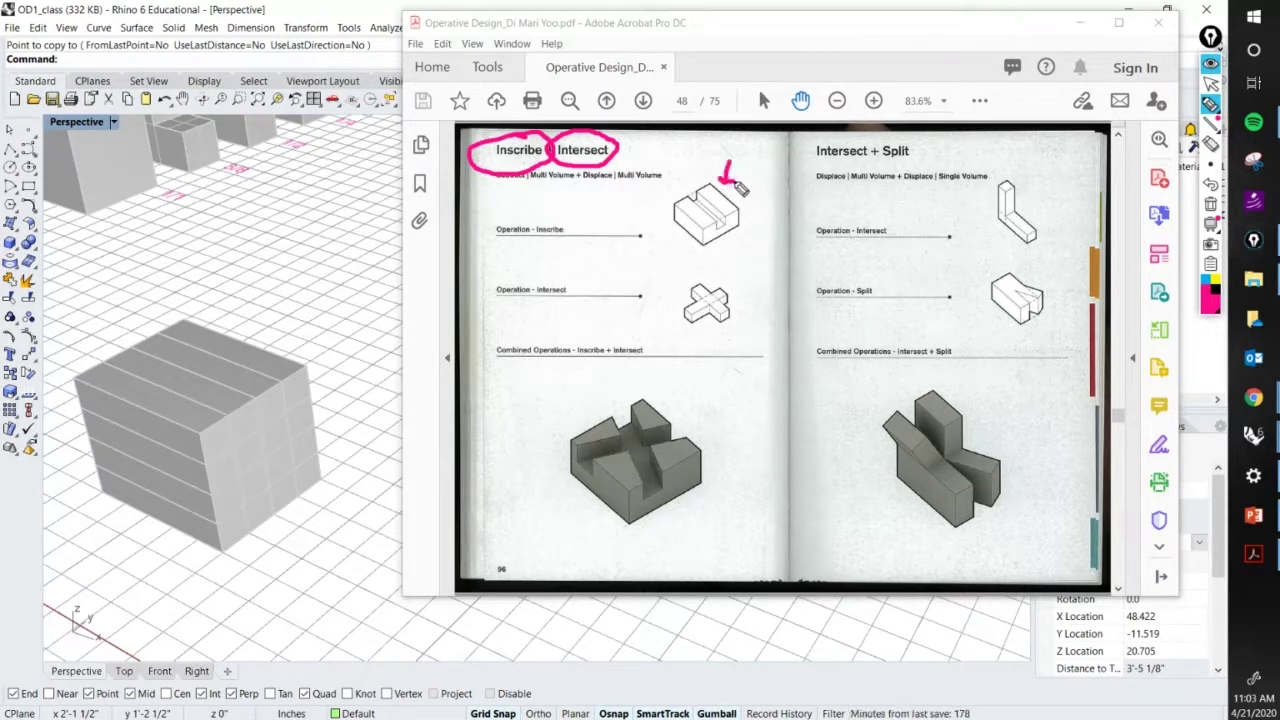
{"action": "left_click_drag", "start_coordinate": [724, 276], "coordinate": [736, 268]}
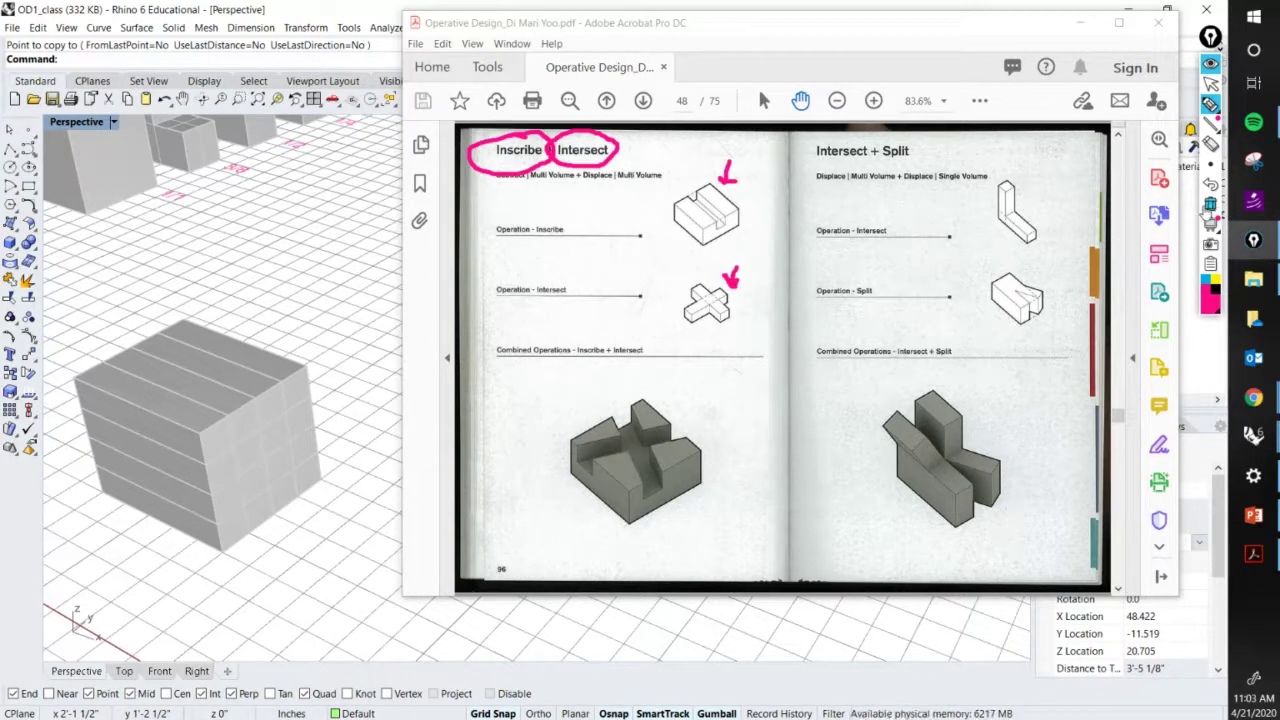
{"action": "left_click", "coordinate": [1209, 212]}
{"action": "left_click", "coordinate": [1212, 86]}
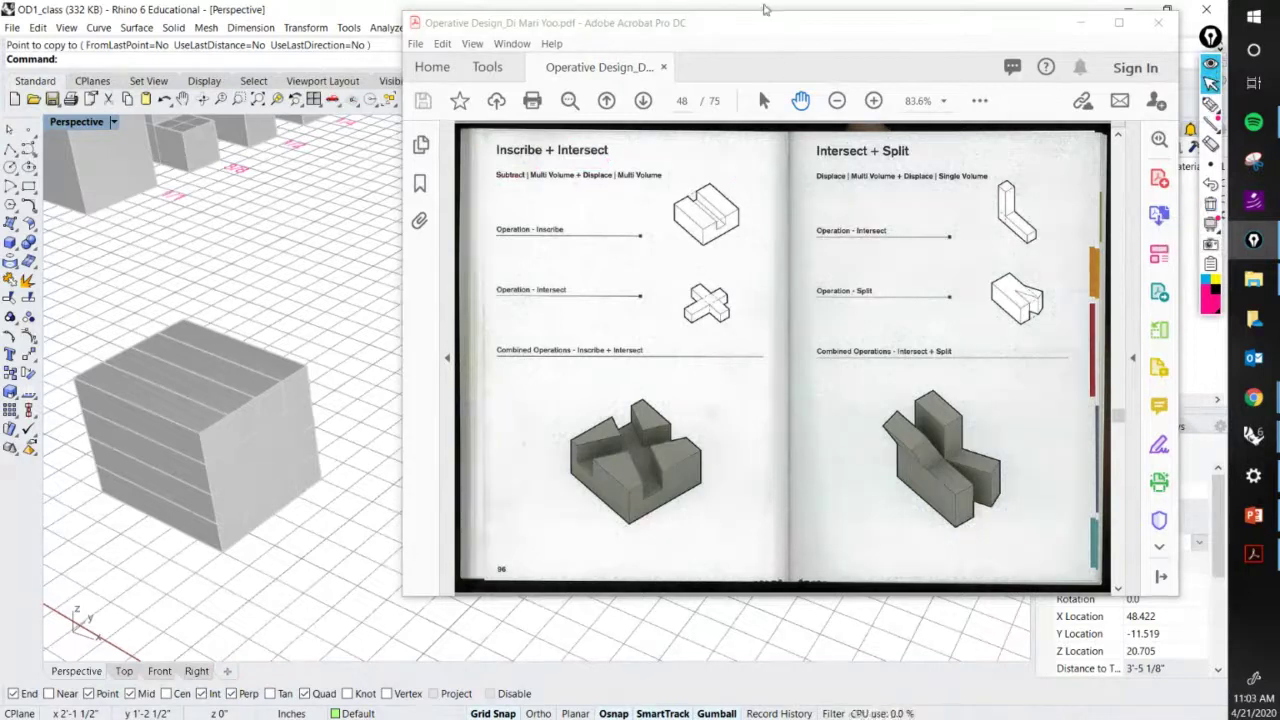
Arrange the Rhino model in a narrower window beside the book PDF, keeping the Inscribe + Intersect page in view.
{"action": "left_click_drag", "start_coordinate": [779, 39], "coordinate": [800, 42]}
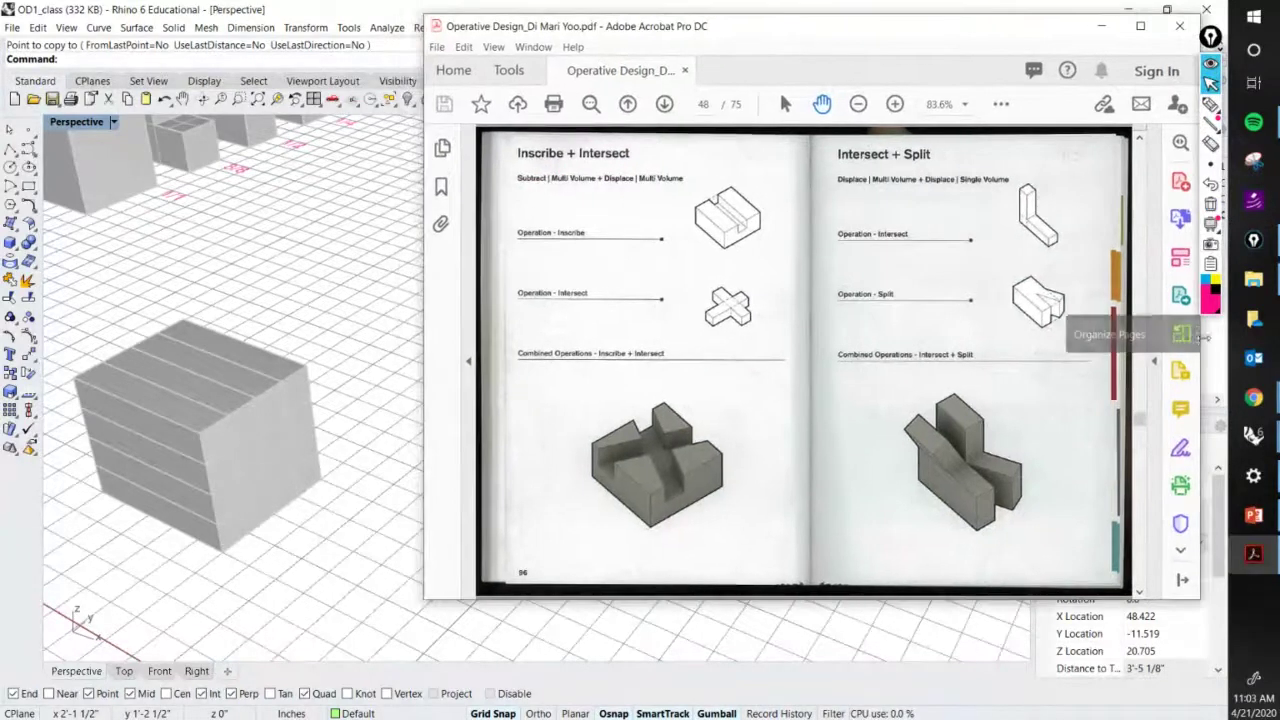
{"action": "left_click_drag", "start_coordinate": [1201, 343], "coordinate": [1155, 343]}
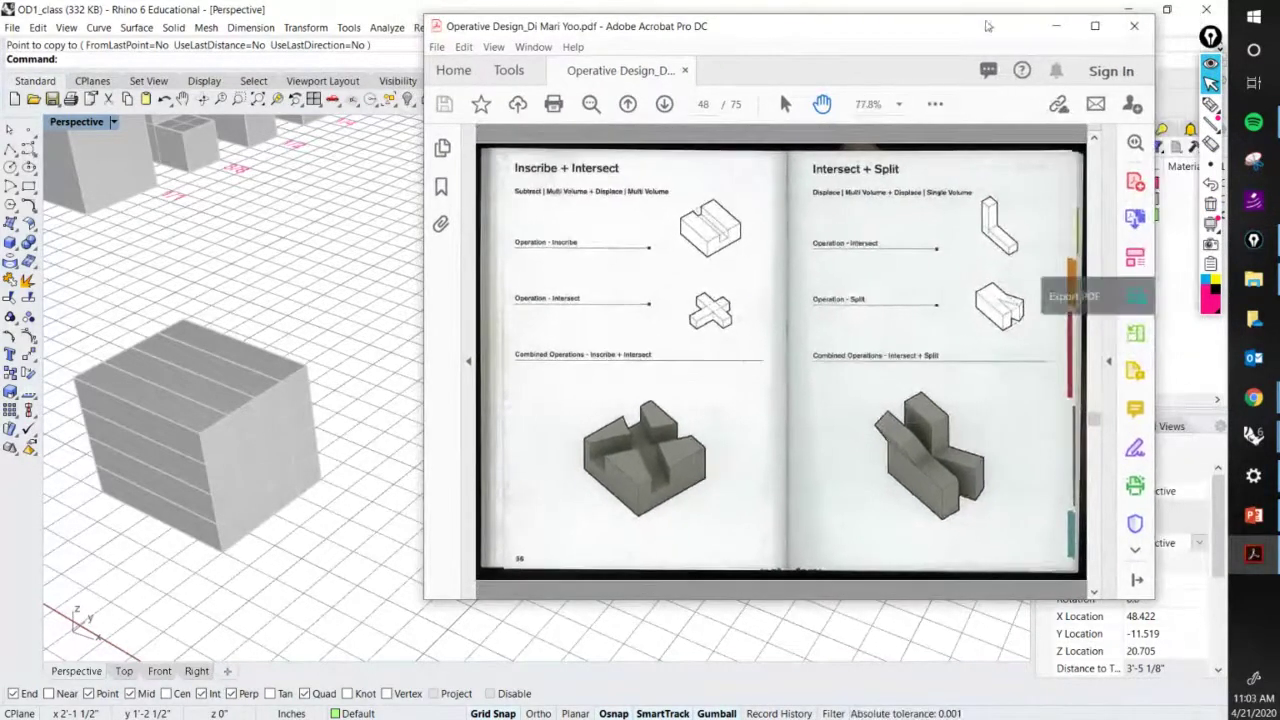
{"action": "left_click", "coordinate": [968, 7]}
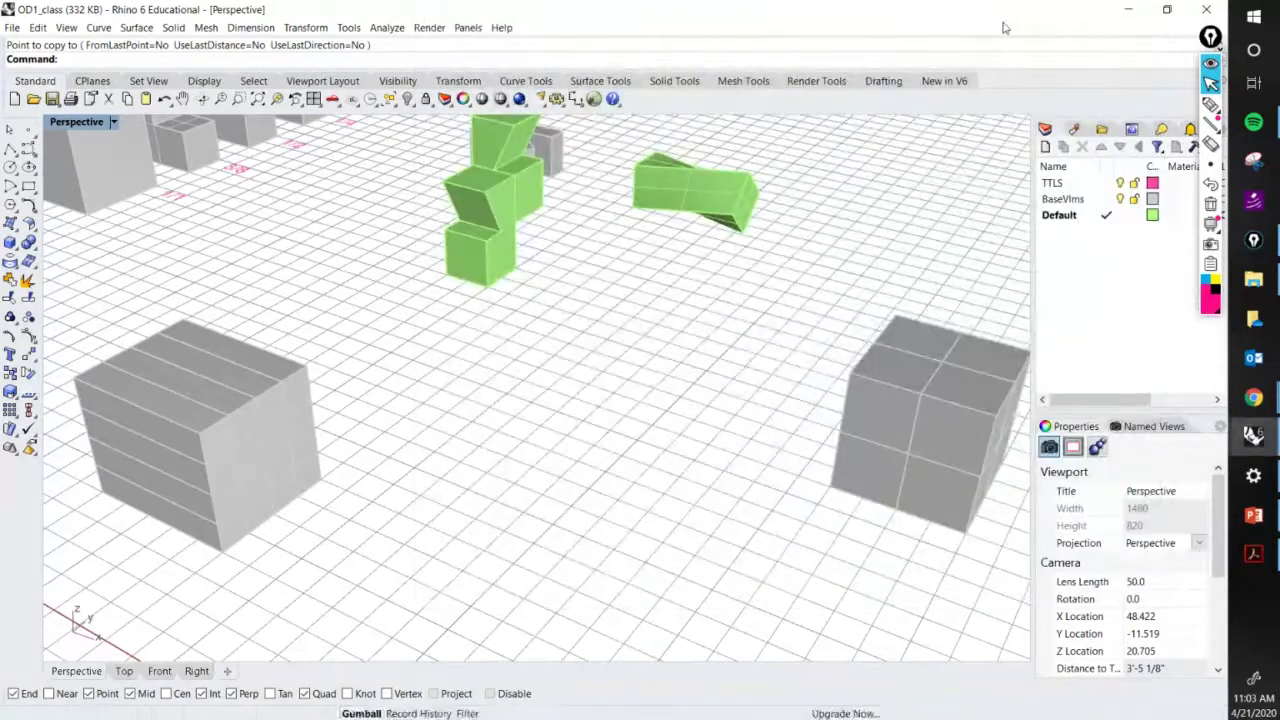
{"action": "double_click", "coordinate": [985, 15]}
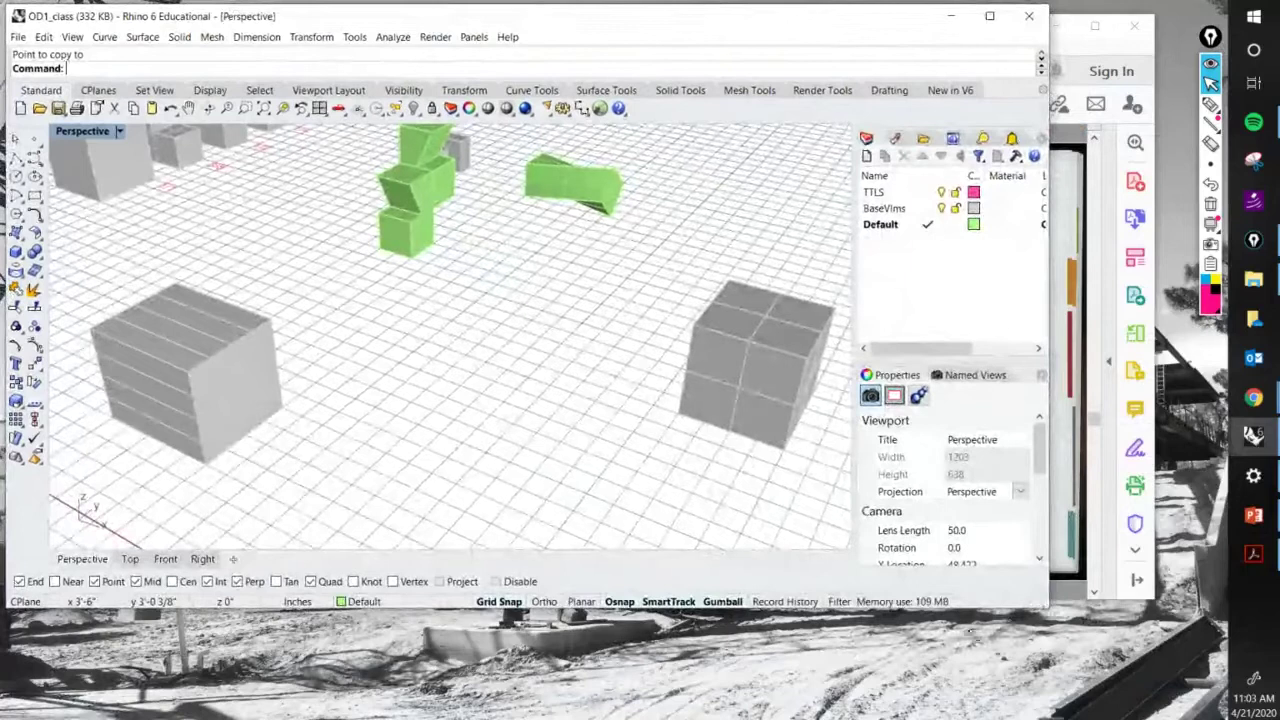
{"action": "left_click_drag", "start_coordinate": [1048, 608], "coordinate": [818, 684]}
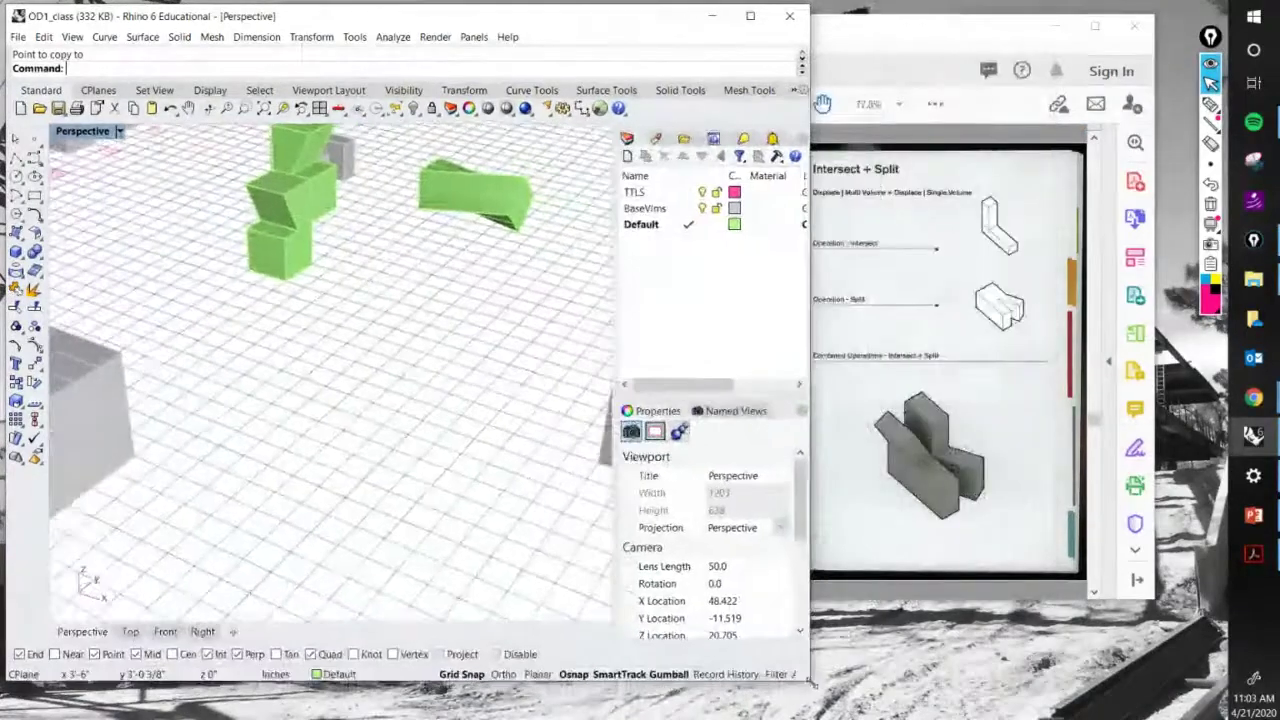
{"action": "left_click", "coordinate": [913, 38]}
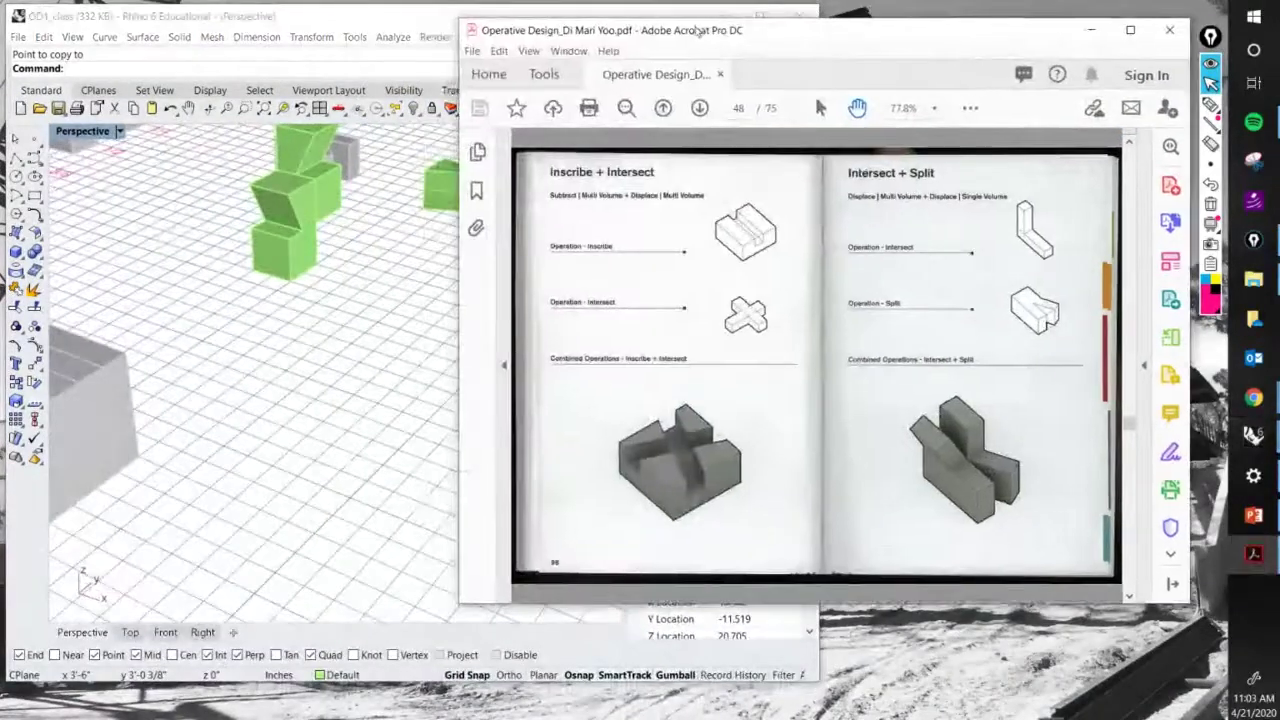
{"action": "left_click_drag", "start_coordinate": [694, 24], "coordinate": [1010, 46]}
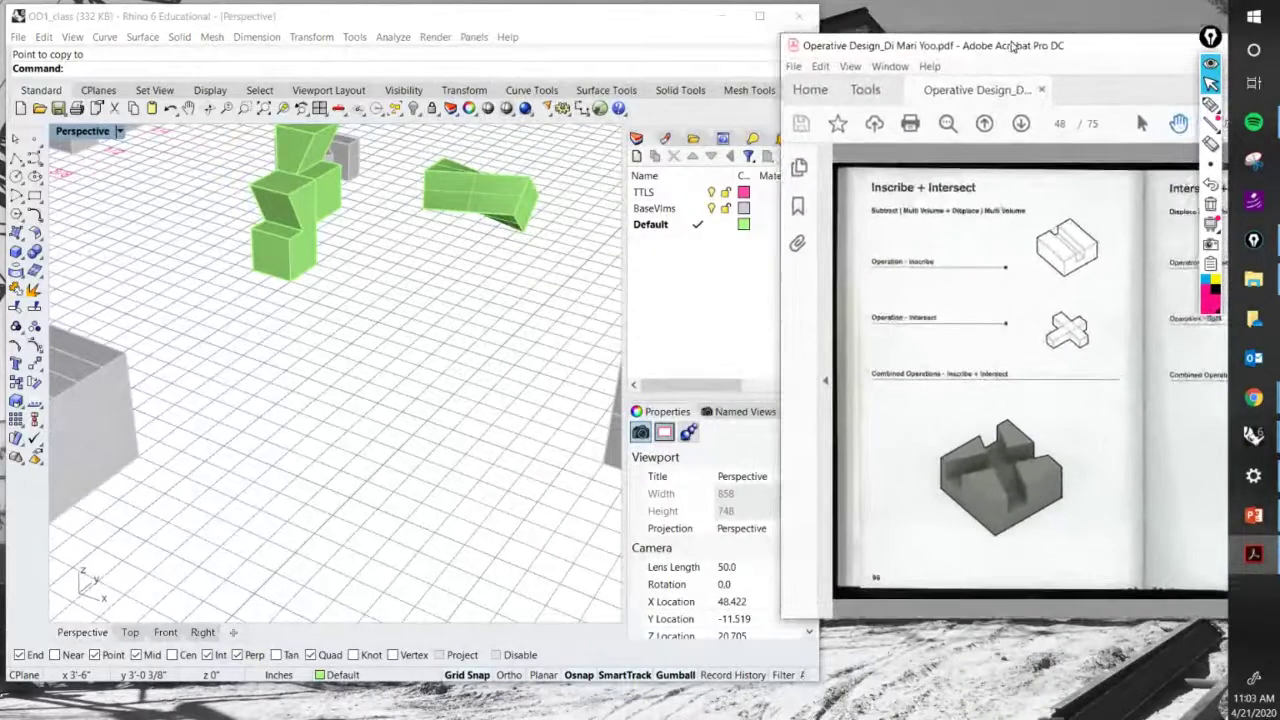
{"action": "left_click", "coordinate": [516, 22]}
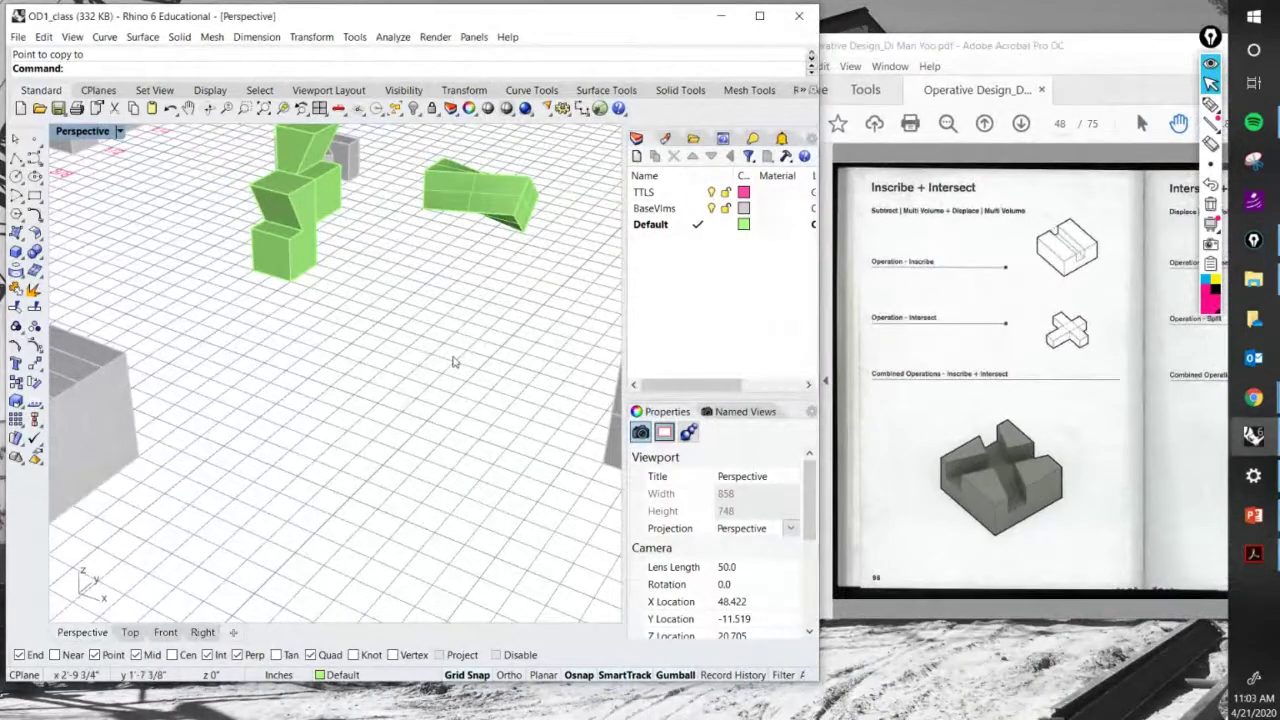
Copy the tall upright slab from the row of base volumes to an empty area of the grid.
{"action": "scroll", "coordinate": [452, 362], "scroll_direction": "down", "scroll_amount": 5}
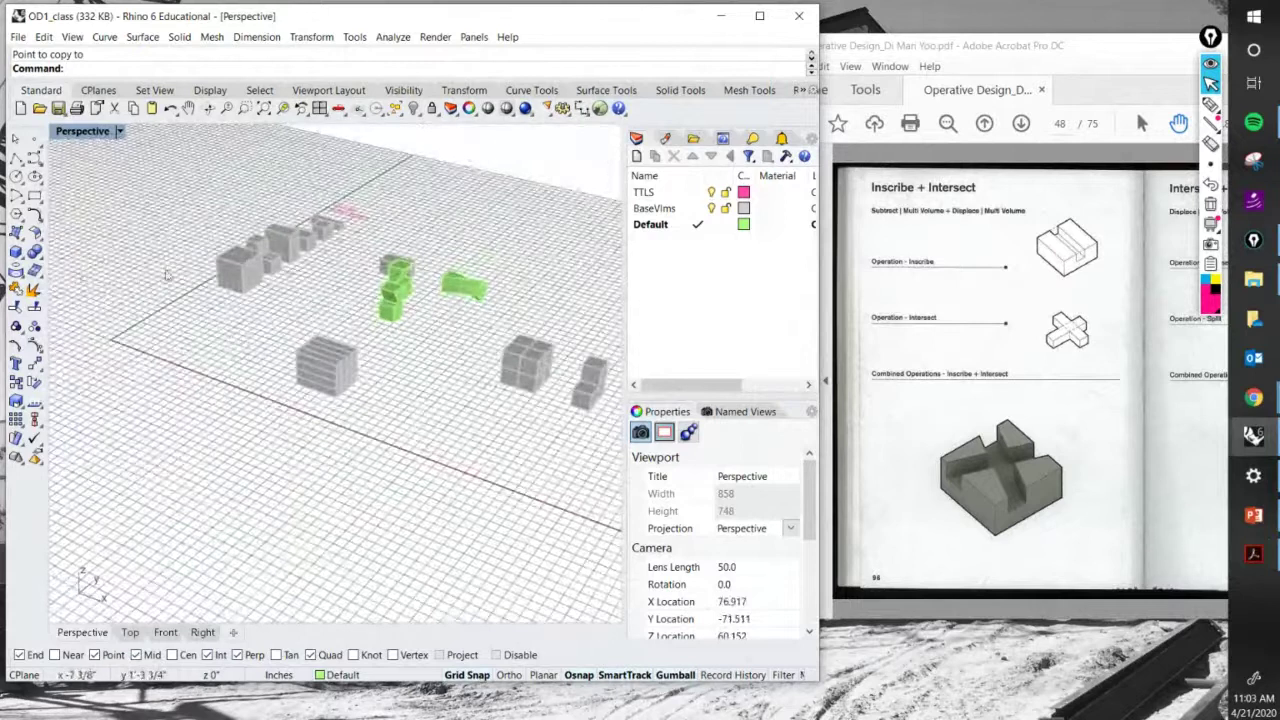
{"action": "scroll", "coordinate": [166, 273], "scroll_direction": "up", "scroll_amount": 4}
{"action": "scroll", "coordinate": [172, 264], "scroll_direction": "down", "scroll_amount": 6}
{"action": "right_click_drag", "start_coordinate": [387, 275], "coordinate": [323, 317], "text": "shift"}
{"action": "scroll", "coordinate": [323, 317], "scroll_direction": "up", "scroll_amount": 8}
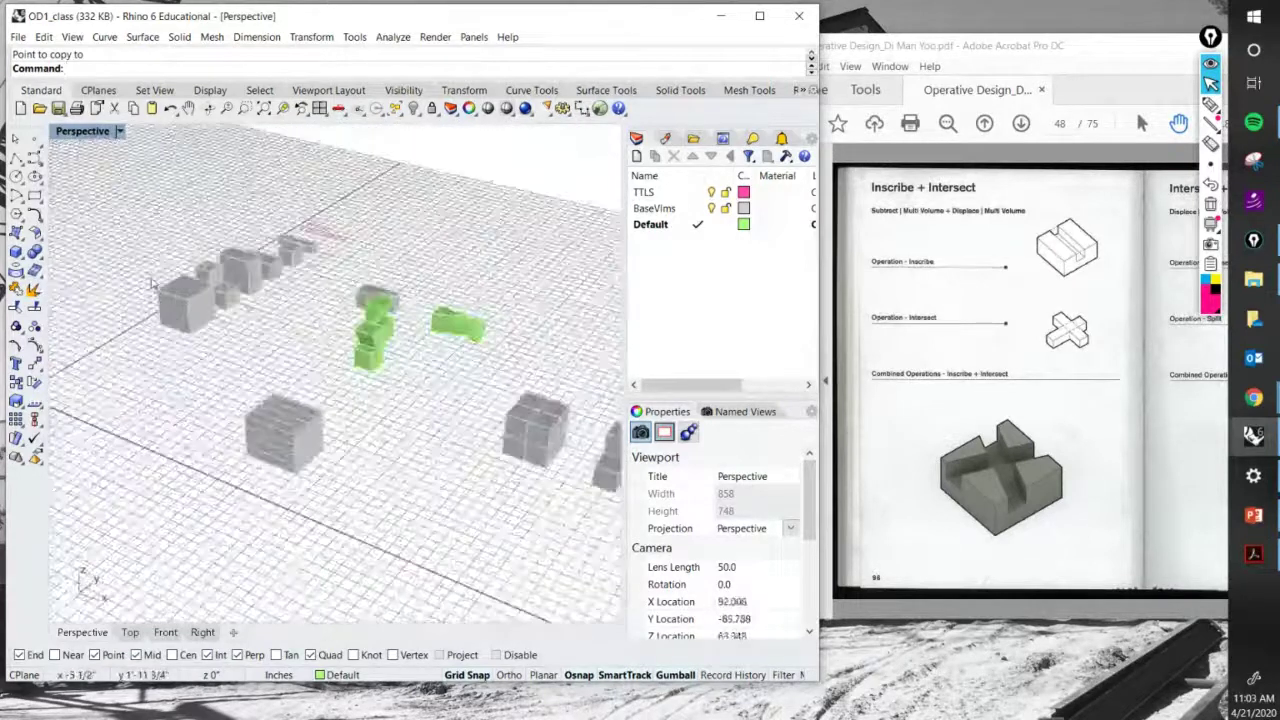
{"action": "scroll", "coordinate": [323, 317], "scroll_direction": "down", "scroll_amount": 6}
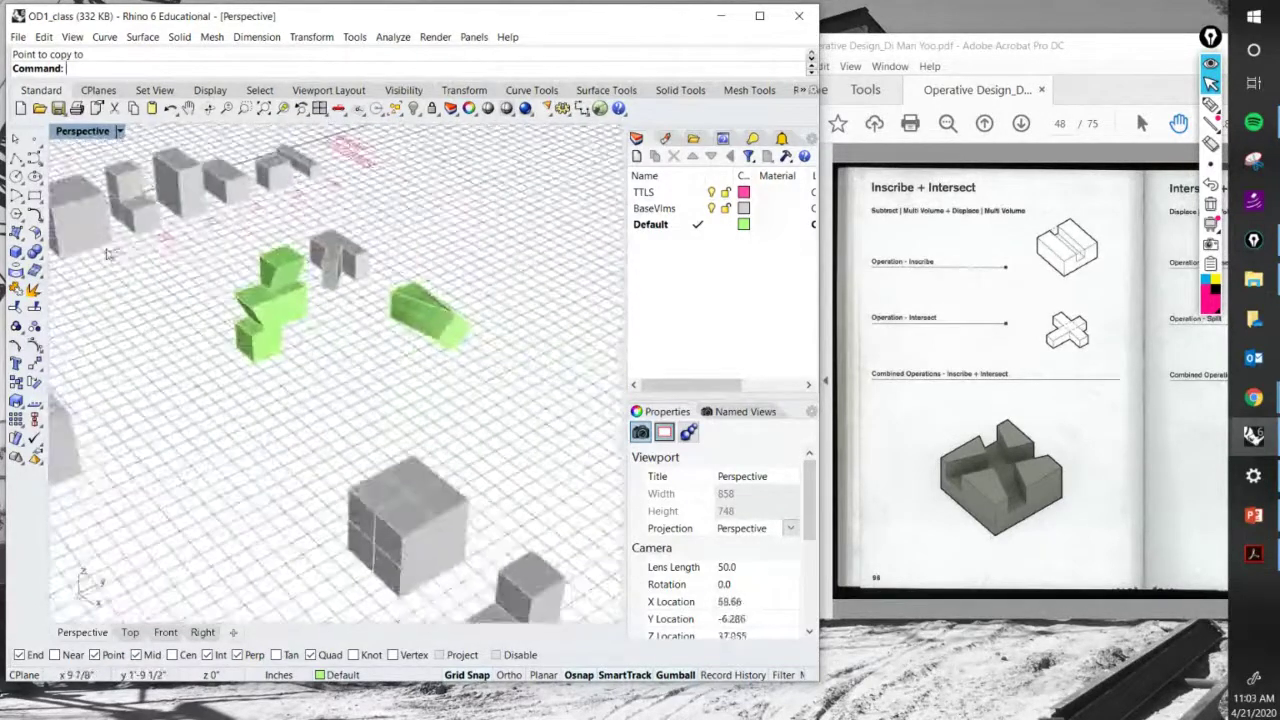
{"action": "left_click", "coordinate": [225, 198]}
{"action": "scroll", "coordinate": [225, 198], "scroll_direction": "down", "scroll_amount": 5}
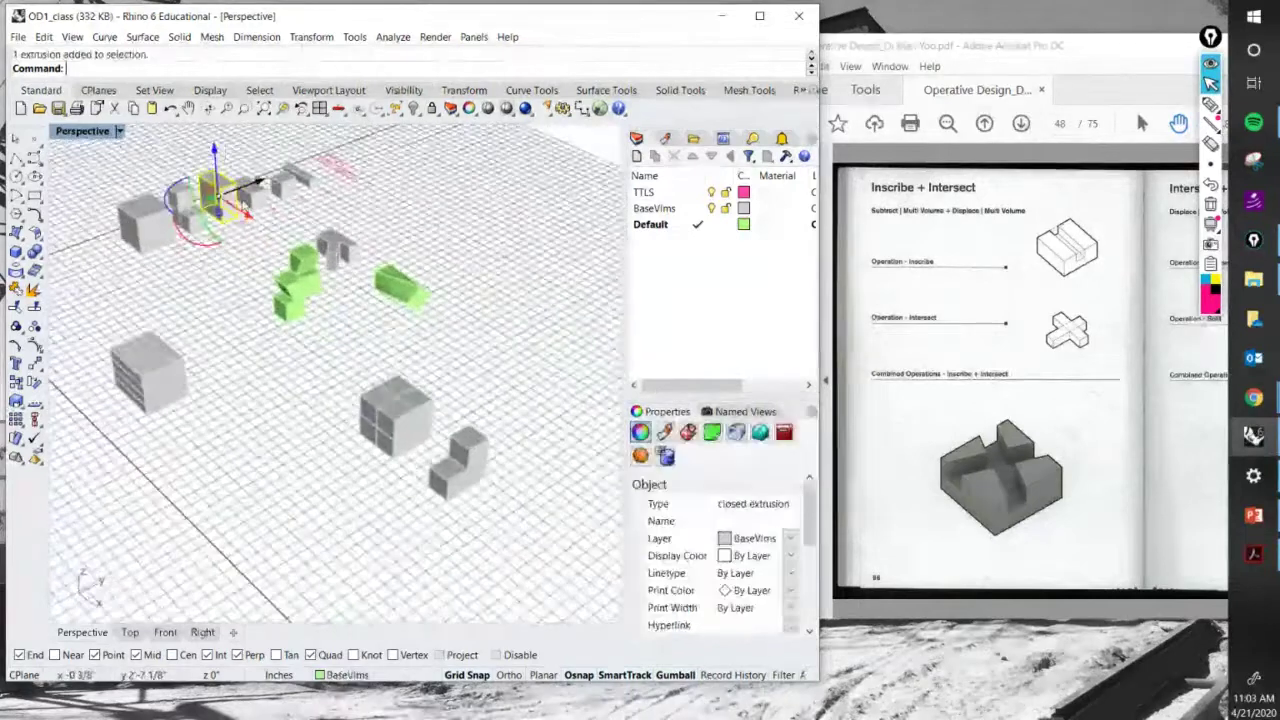
{"action": "left_click_drag", "start_coordinate": [310, 268], "coordinate": [478, 342], "text": "alt"}
{"action": "right_click_drag", "start_coordinate": [512, 350], "coordinate": [391, 338], "text": "shift"}
{"action": "left_click", "coordinate": [391, 338]}
{"action": "scroll", "coordinate": [390, 341], "scroll_direction": "up", "scroll_amount": 5}
{"action": "scroll", "coordinate": [390, 341], "scroll_direction": "up", "scroll_amount": 5}
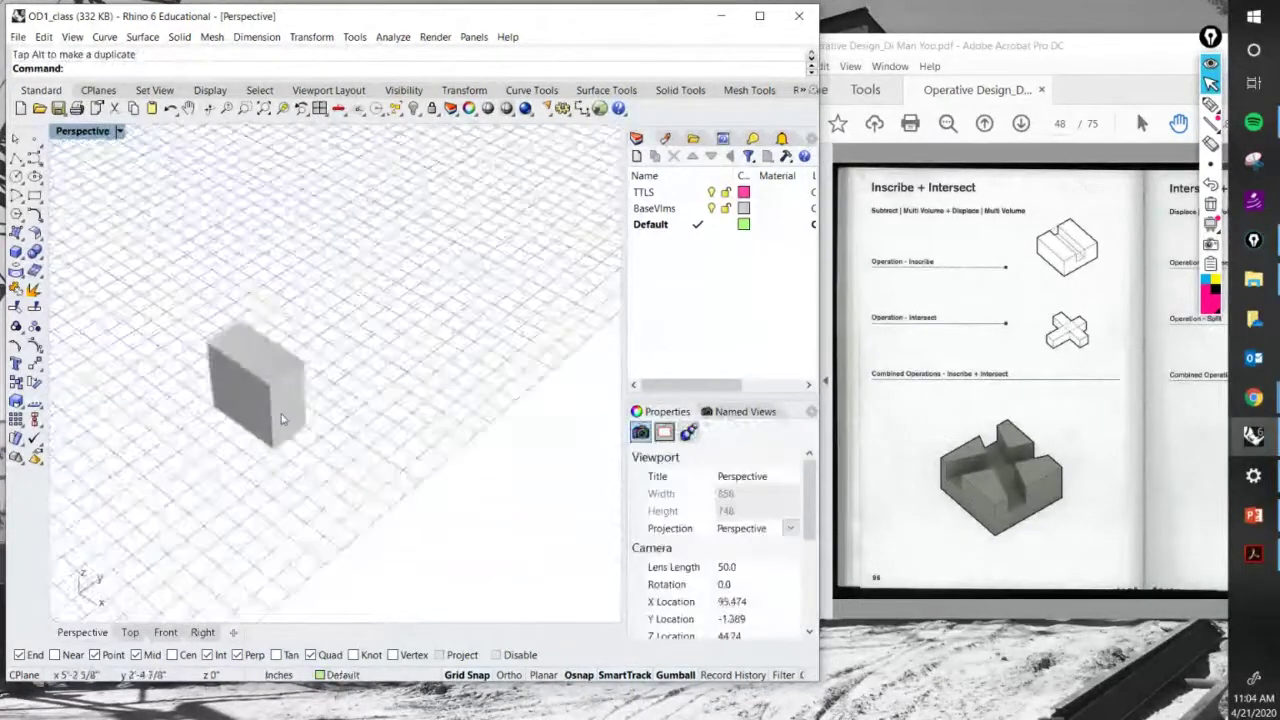
Rotate the copied upright slab a quarter turn so that it lies flat.
{"action": "left_click", "coordinate": [230, 348]}
{"action": "right_click_drag", "start_coordinate": [230, 348], "coordinate": [212, 420]}
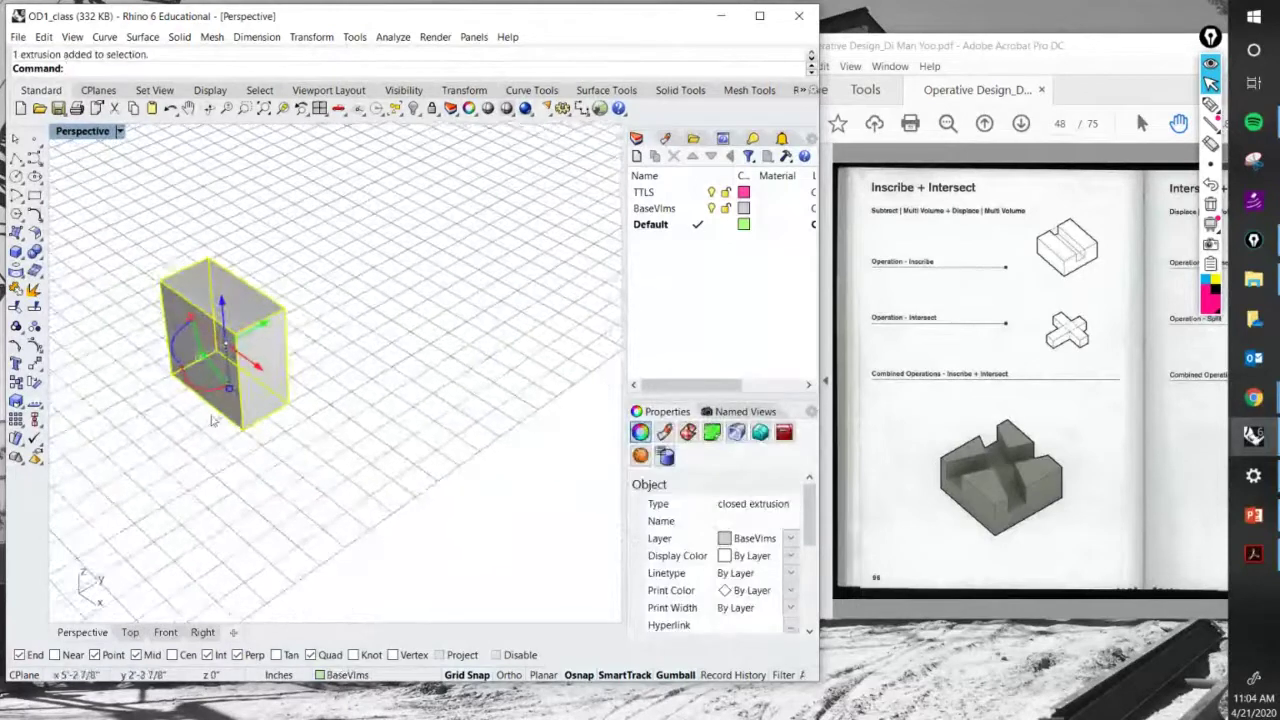
{"action": "left_click_drag", "start_coordinate": [199, 391], "coordinate": [260, 366]}
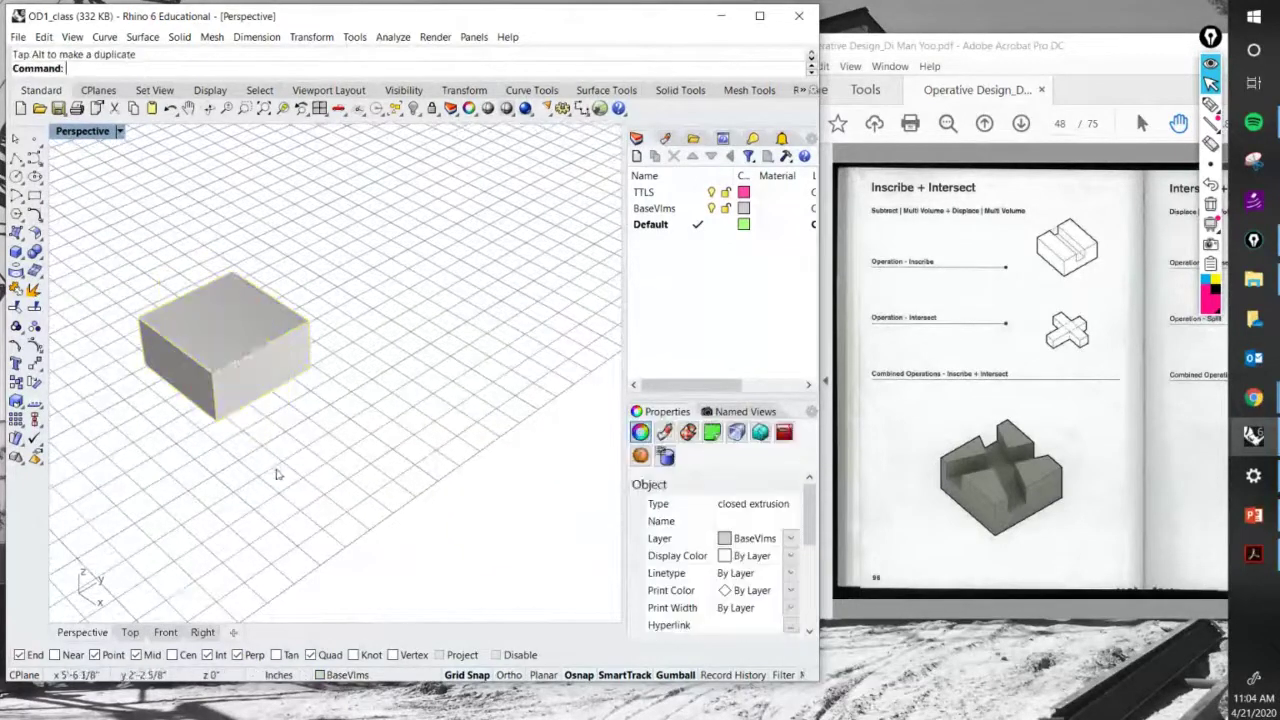
{"action": "left_click", "coordinate": [277, 474]}
Move the flat slab by its lower front corner to a point on the construction grid.
{"action": "right_click_drag", "start_coordinate": [277, 474], "coordinate": [300, 244]}
{"action": "left_click", "coordinate": [300, 244]}
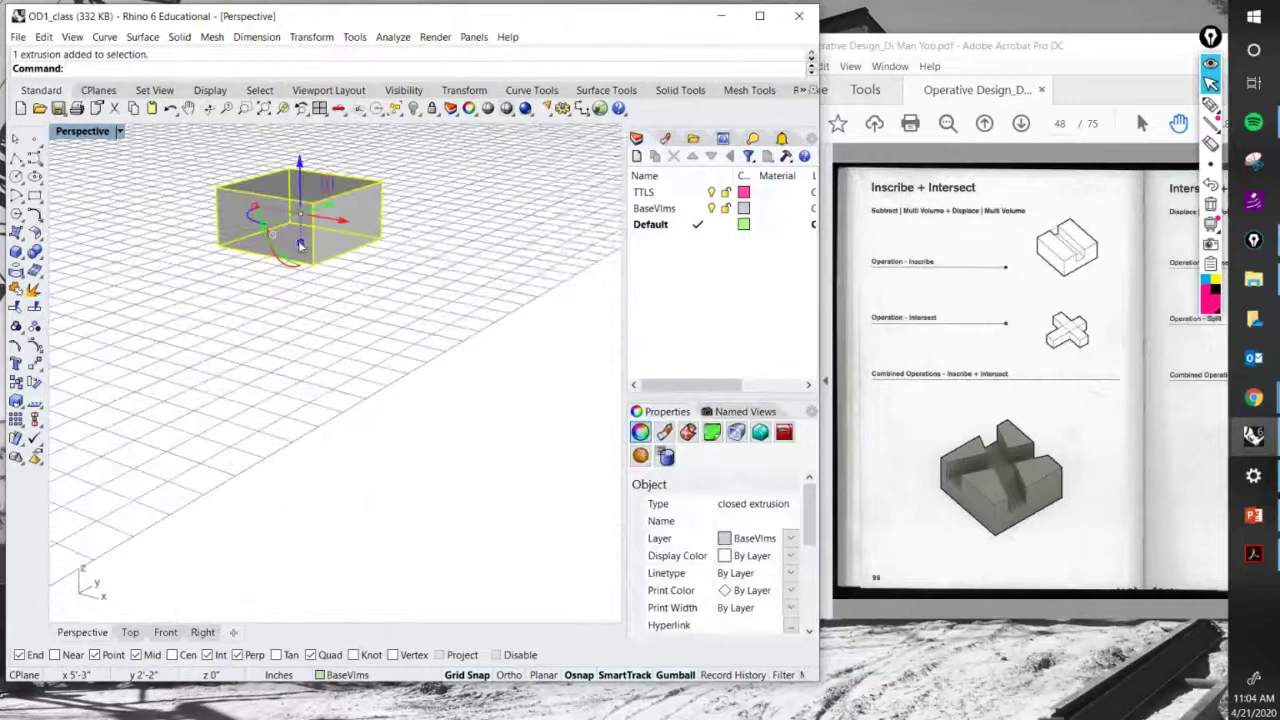
{"action": "key", "text": "Return"}
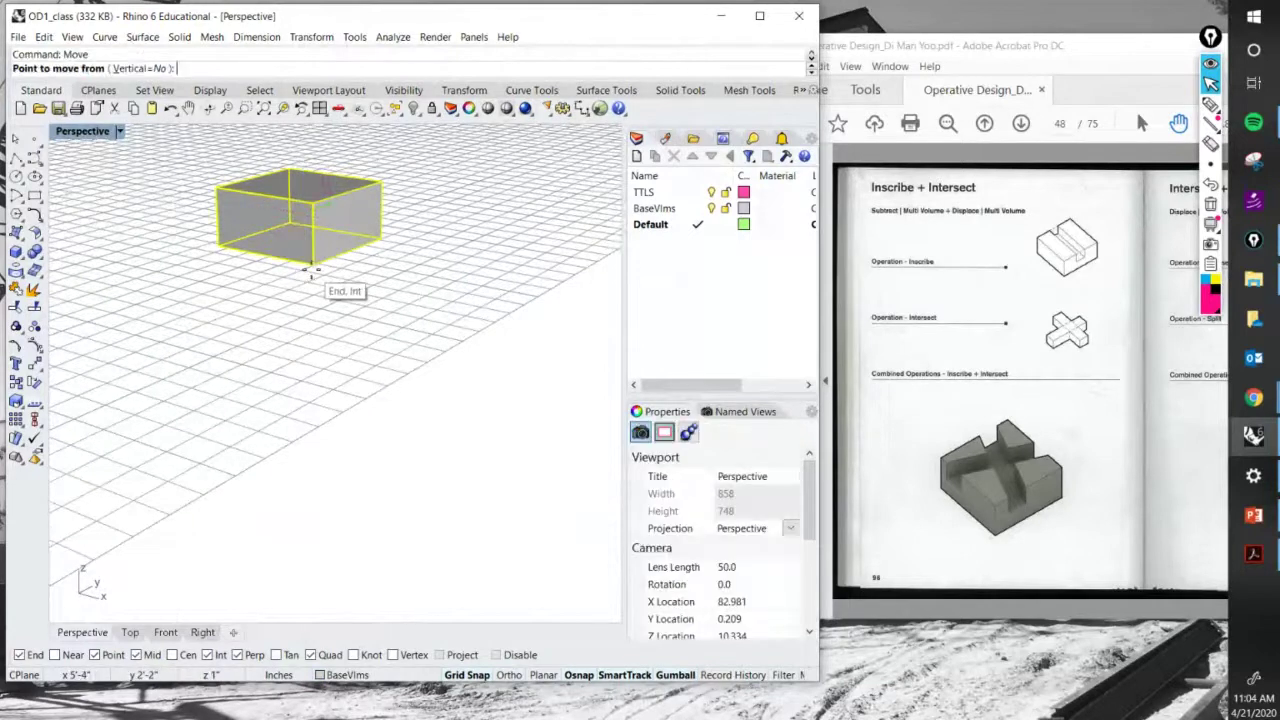
{"action": "left_click", "coordinate": [300, 275]}
{"action": "left_click", "coordinate": [256, 320]}
{"action": "left_click", "coordinate": [280, 365]}
Copy the long thin 1/16 bar from the row of base volumes and place the copy near the flat slab.
{"action": "right_click_drag", "start_coordinate": [280, 365], "coordinate": [440, 396]}
{"action": "scroll", "coordinate": [235, 285], "scroll_direction": "up", "scroll_amount": 9}
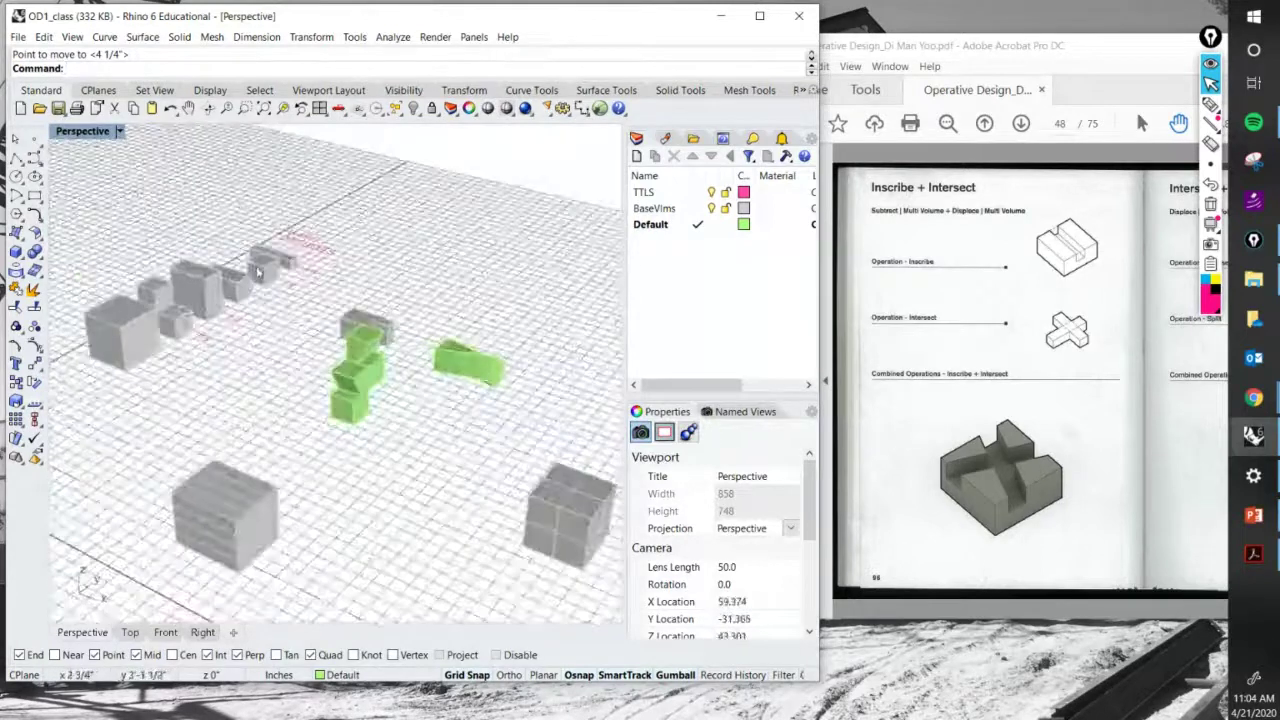
{"action": "left_click", "coordinate": [311, 262]}
{"action": "scroll", "coordinate": [312, 262], "scroll_direction": "down", "scroll_amount": 4}
{"action": "left_click_drag", "start_coordinate": [328, 266], "coordinate": [474, 314], "text": "alt"}
{"action": "right_click_drag", "start_coordinate": [478, 334], "coordinate": [270, 297], "text": "shift"}
{"action": "scroll", "coordinate": [217, 276], "scroll_direction": "down", "scroll_amount": 3}
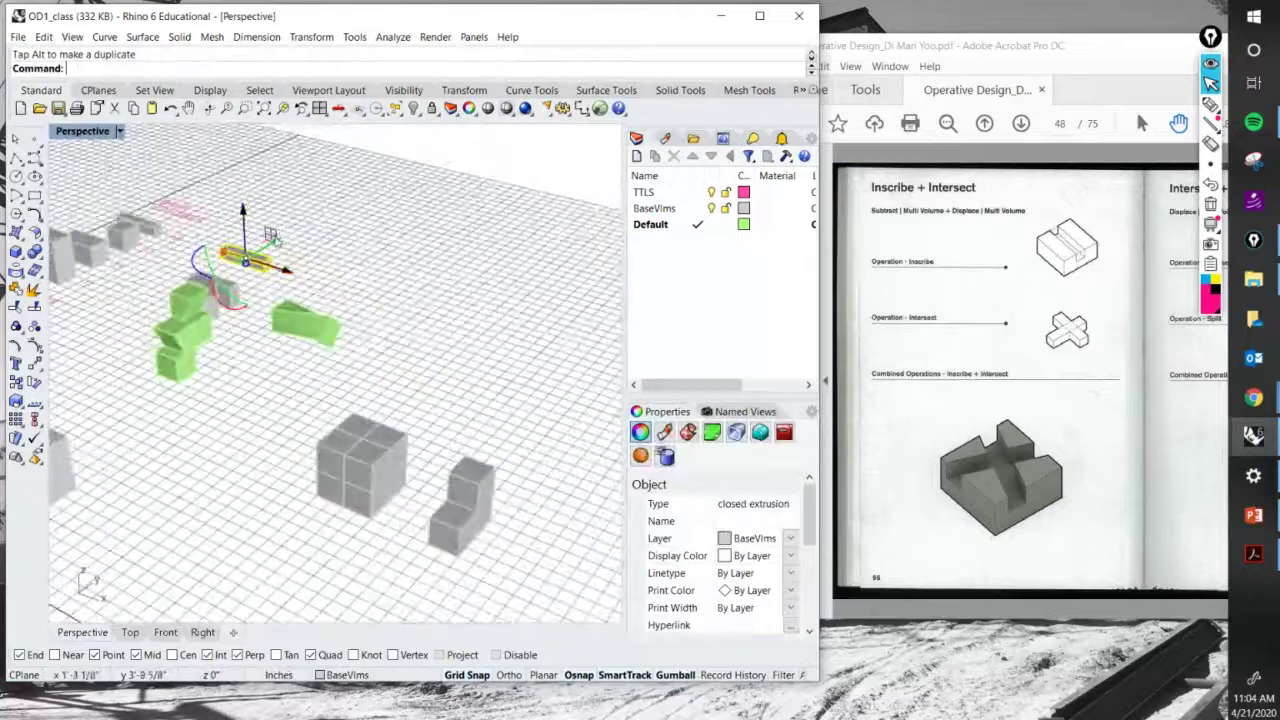
{"action": "left_click_drag", "start_coordinate": [270, 236], "coordinate": [560, 548]}
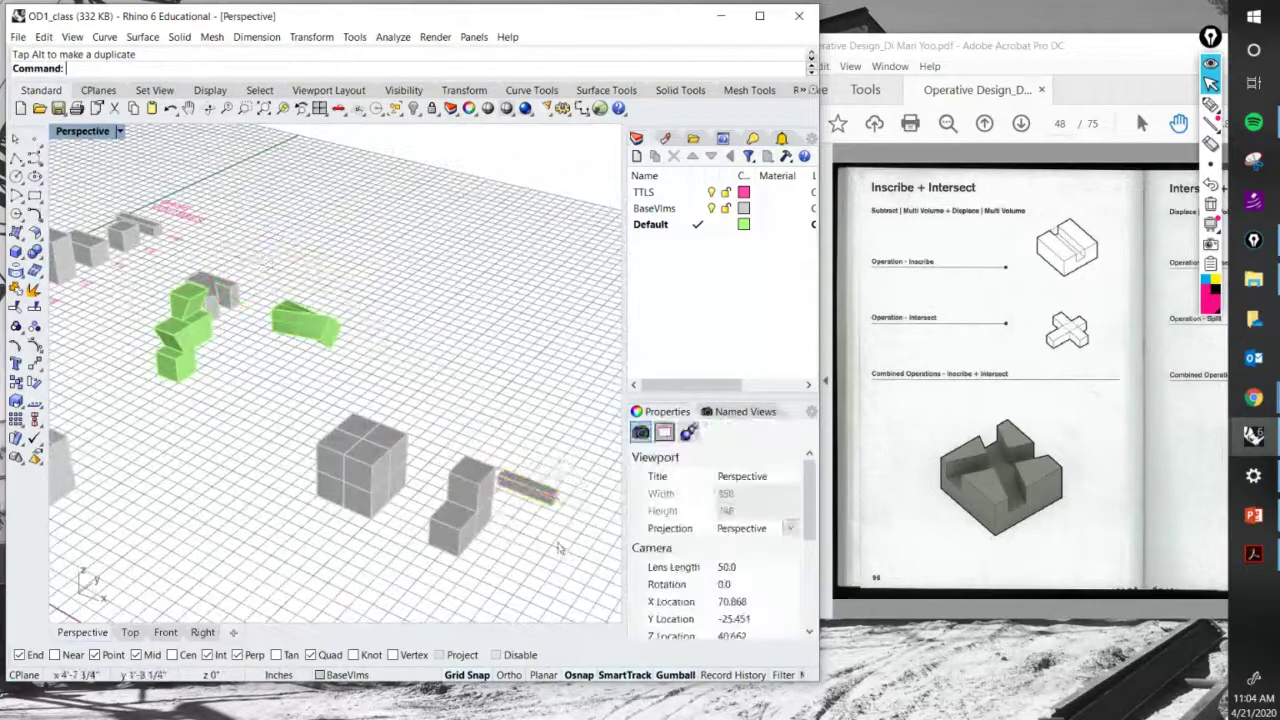
{"action": "right_click_drag", "start_coordinate": [560, 548], "coordinate": [295, 398], "text": "shift"}
Move the thin bar by its lower end corner to a grid point beside the flat slab.
{"action": "left_click", "coordinate": [295, 398]}
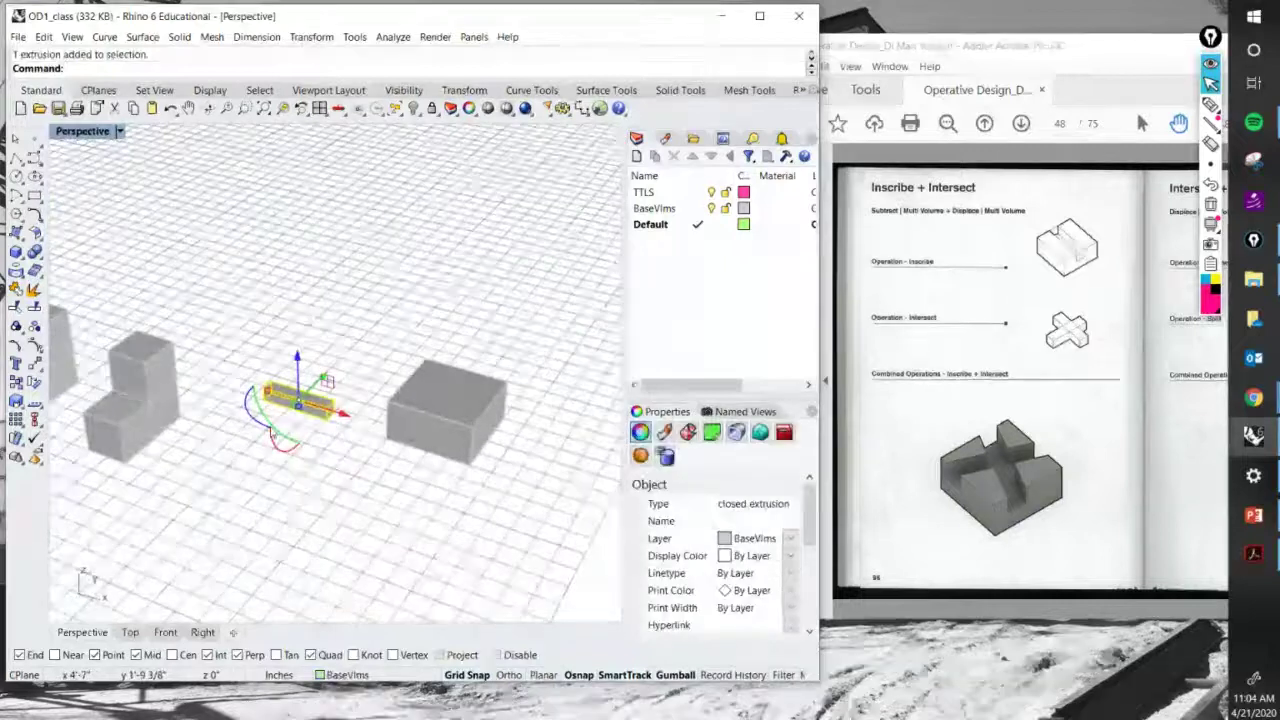
{"action": "type", "text": "move"}
{"action": "key", "text": "Return"}
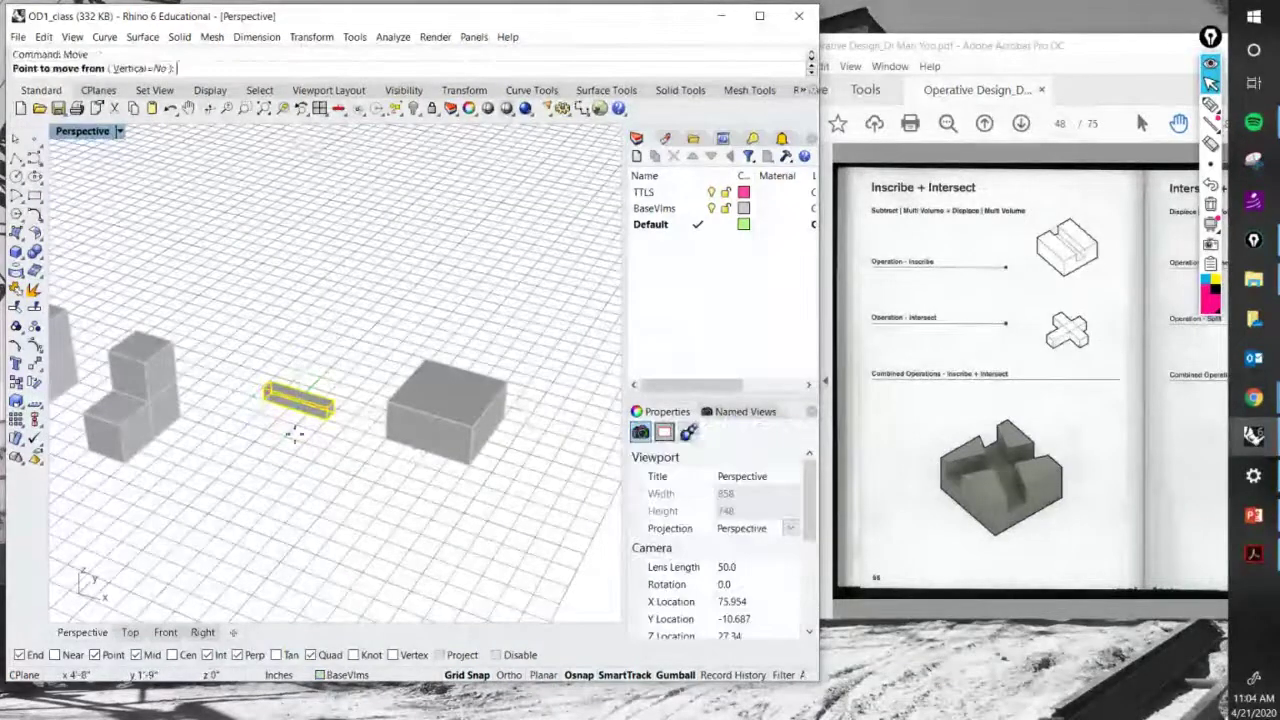
{"action": "right_click_drag", "start_coordinate": [357, 437], "coordinate": [366, 451]}
{"action": "left_click", "coordinate": [331, 431]}
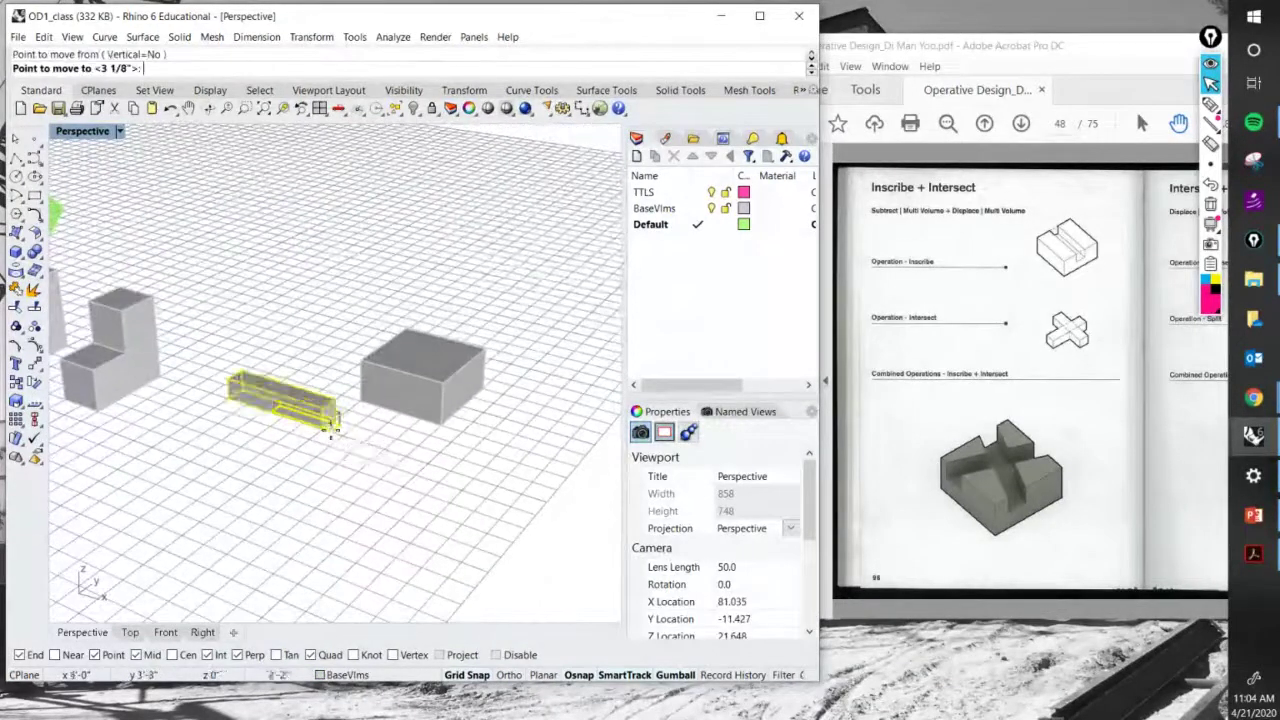
{"action": "left_click", "coordinate": [340, 373]}
{"action": "right_click_drag", "start_coordinate": [340, 373], "coordinate": [292, 418]}
{"action": "key", "text": "Escape"}
Duplicate the thin bar to the empty area behind it.
{"action": "left_click", "coordinate": [290, 420]}
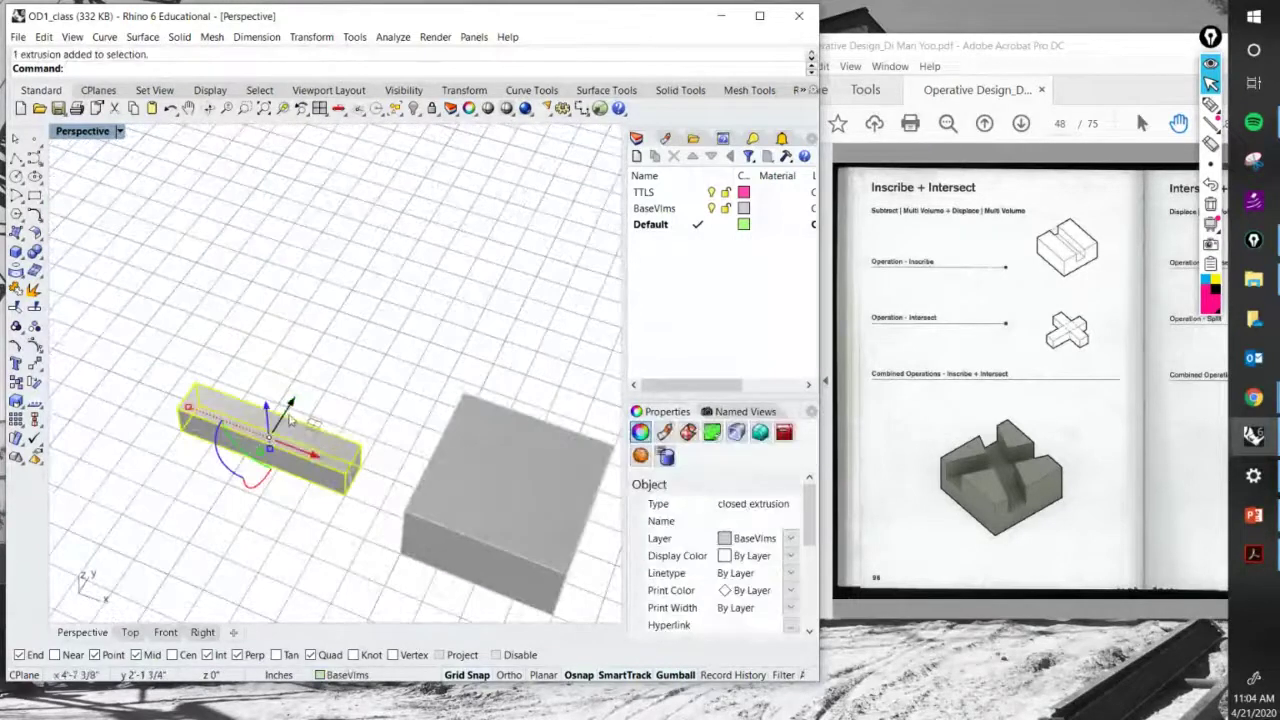
{"action": "left_click_drag", "start_coordinate": [247, 486], "coordinate": [337, 350], "text": "alt"}
{"action": "right_click_drag", "start_coordinate": [333, 330], "coordinate": [367, 342]}
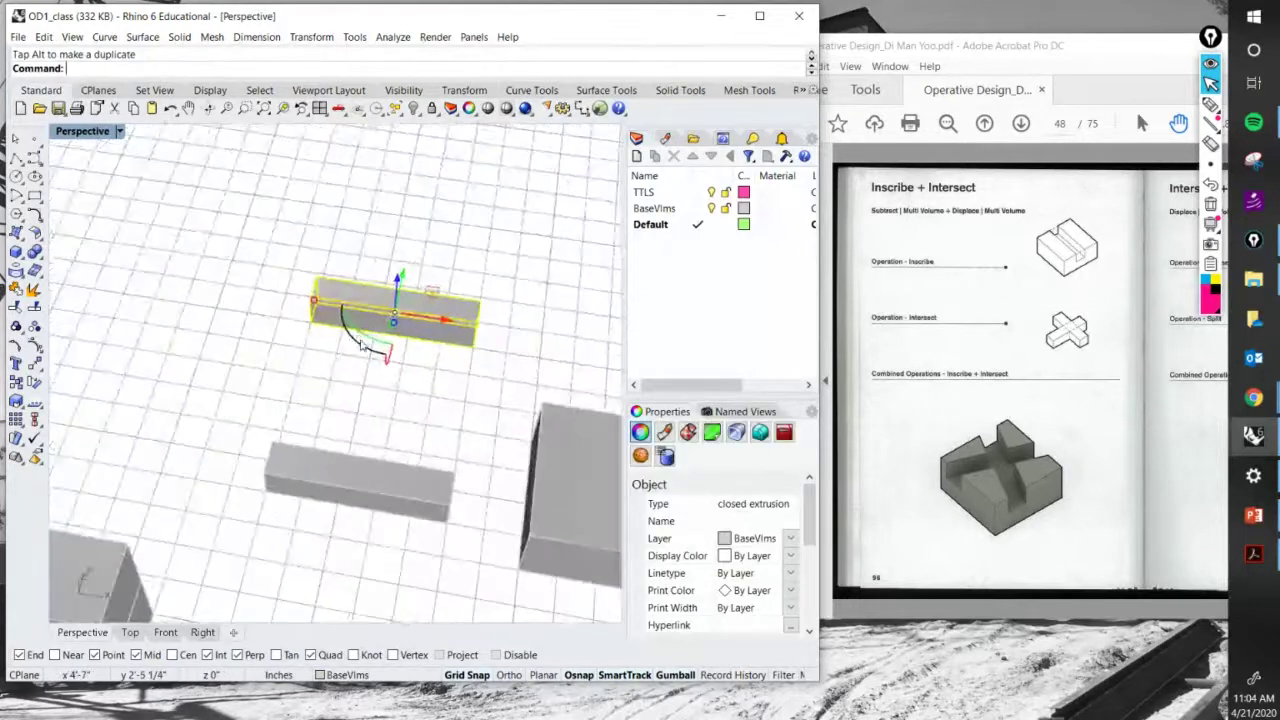
{"action": "left_click_drag", "start_coordinate": [367, 342], "coordinate": [456, 333]}
{"action": "right_click_drag", "start_coordinate": [456, 333], "coordinate": [381, 270]}
{"action": "key", "text": "ctrl+z"}
Rotate the second thin bar perpendicular to the first and move it across that bar to form a cross.
{"action": "left_click_drag", "start_coordinate": [380, 265], "coordinate": [472, 178]}
{"action": "right_click_drag", "start_coordinate": [506, 320], "coordinate": [465, 347]}
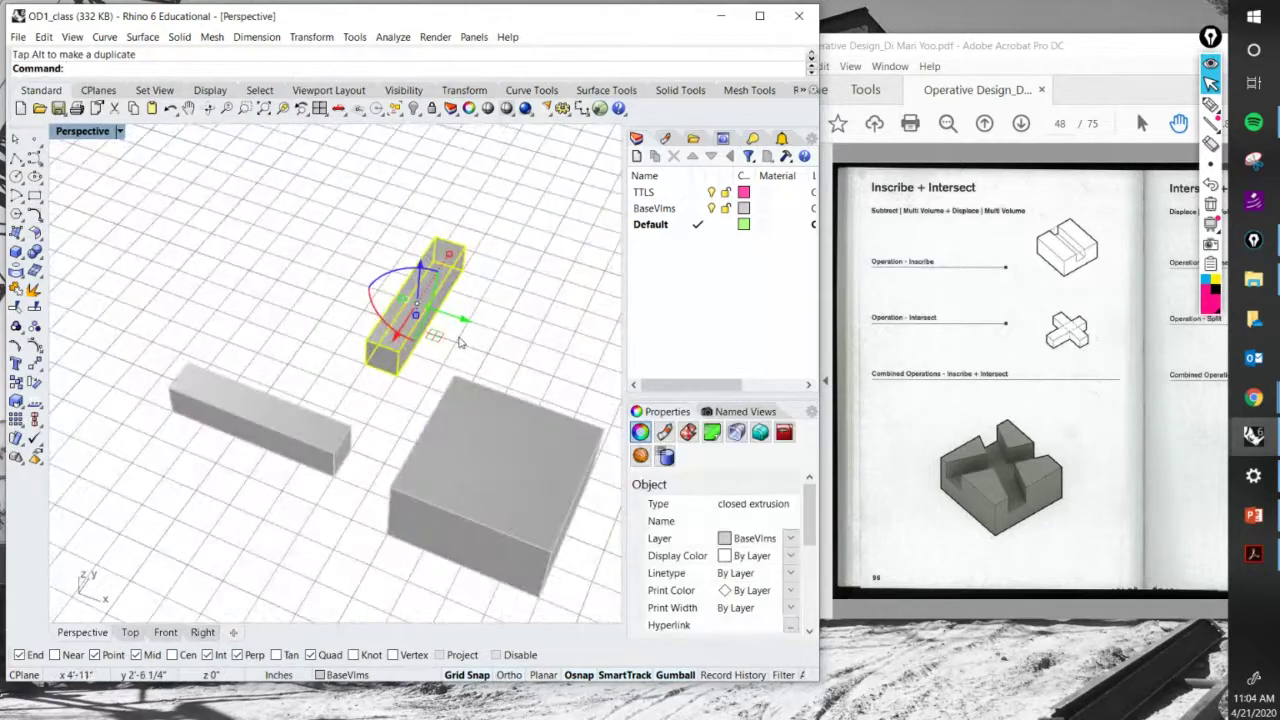
{"action": "type", "text": "move"}
{"action": "key", "text": "Return"}
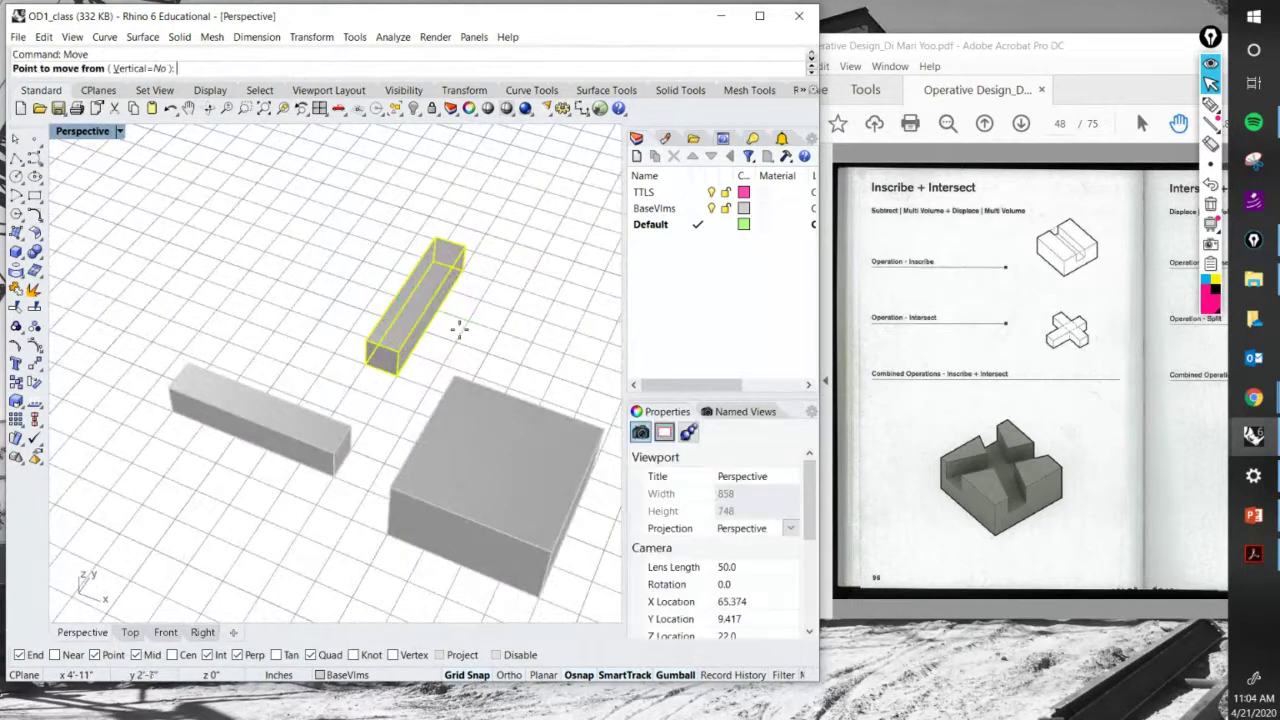
{"action": "left_click", "coordinate": [398, 374]}
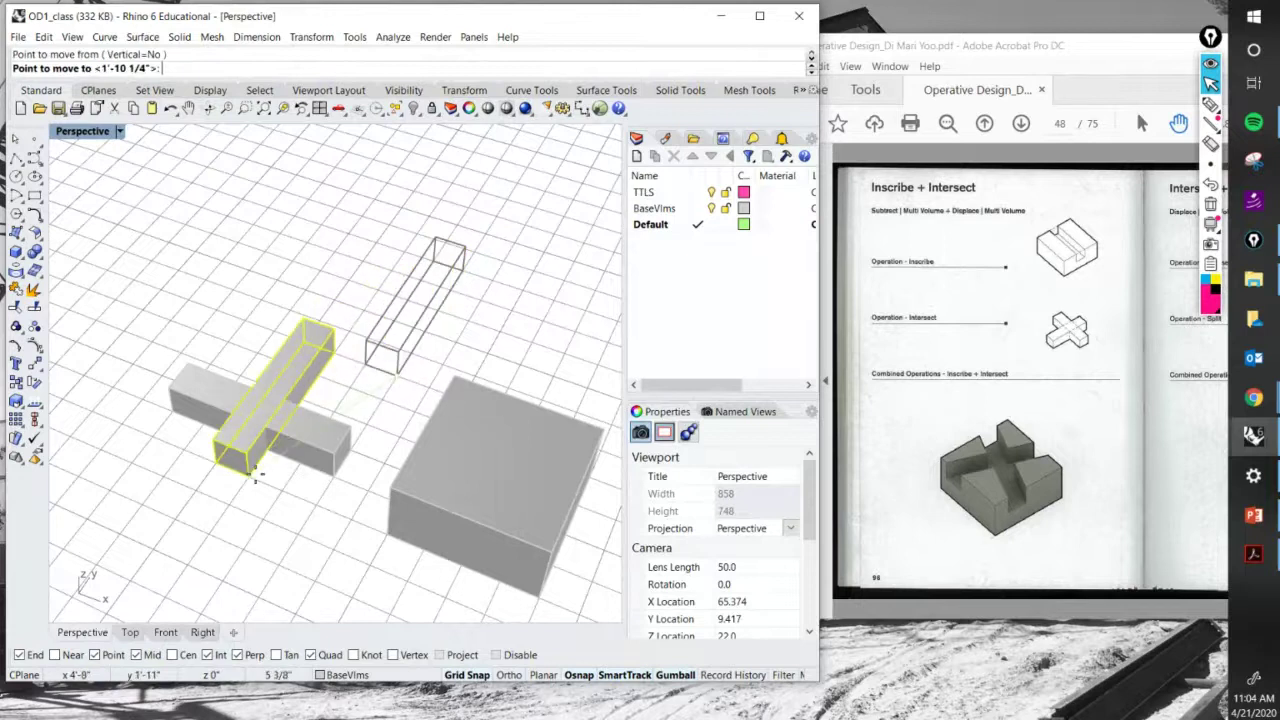
{"action": "left_click", "coordinate": [256, 478]}
{"action": "key", "text": "Escape"}
{"action": "scroll", "coordinate": [294, 328], "scroll_direction": "down", "scroll_amount": 5}
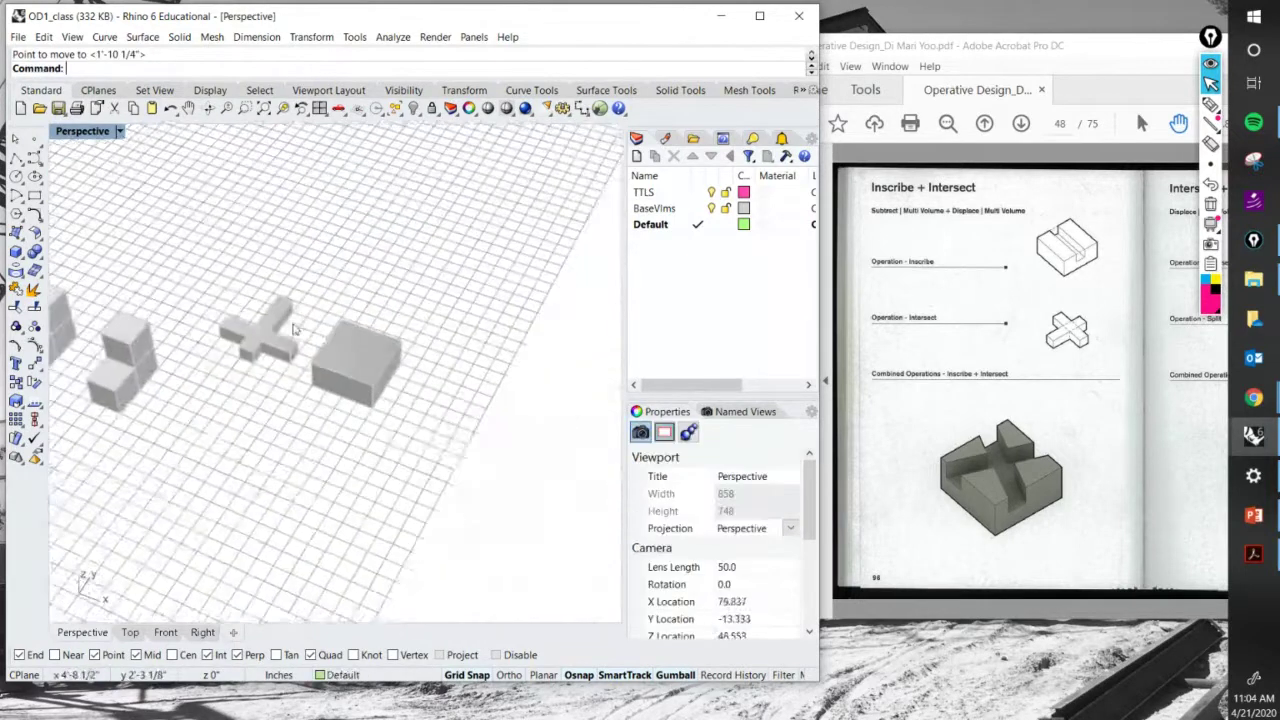
{"action": "scroll", "coordinate": [294, 328], "scroll_direction": "up", "scroll_amount": 5}
{"action": "right_click_drag", "start_coordinate": [329, 314], "coordinate": [314, 355], "text": "shift"}
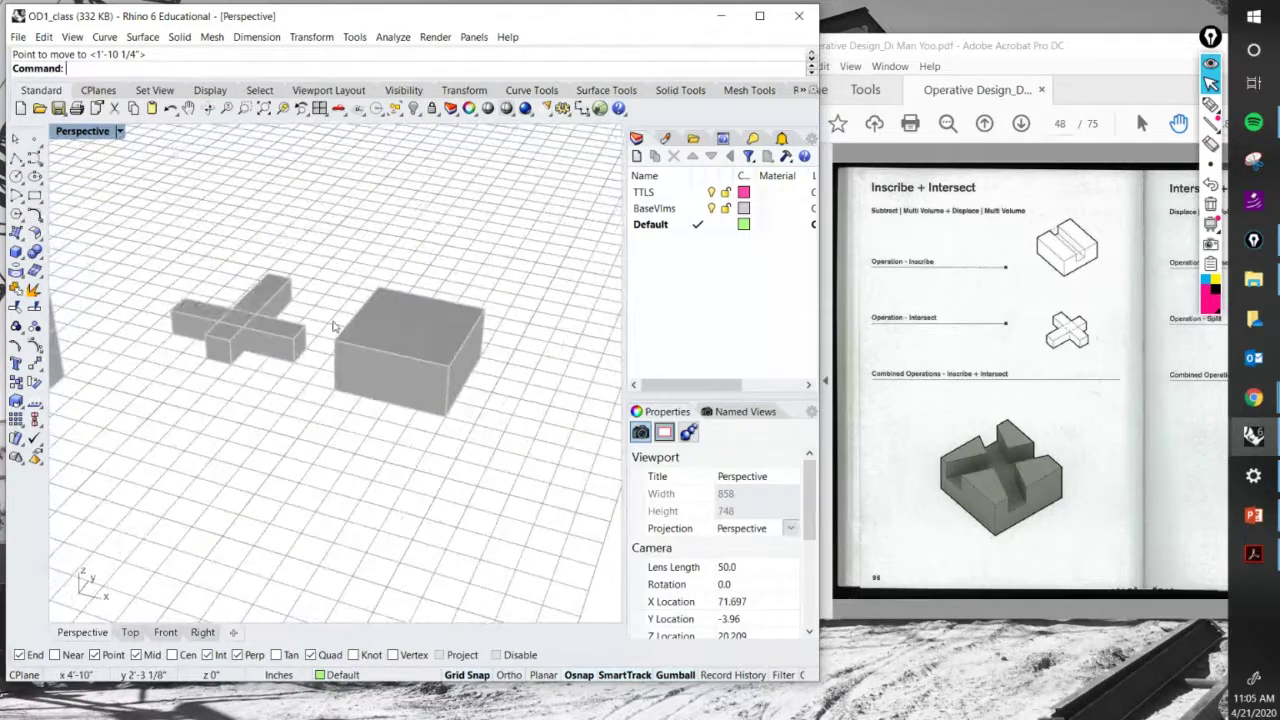
{"action": "right_click_drag", "start_coordinate": [352, 320], "coordinate": [350, 346], "text": "shift"}
Circle the Inscribe and Intersect operation drawings in the book and draw an arrow to the combined result.
{"action": "left_click", "coordinate": [1209, 104]}
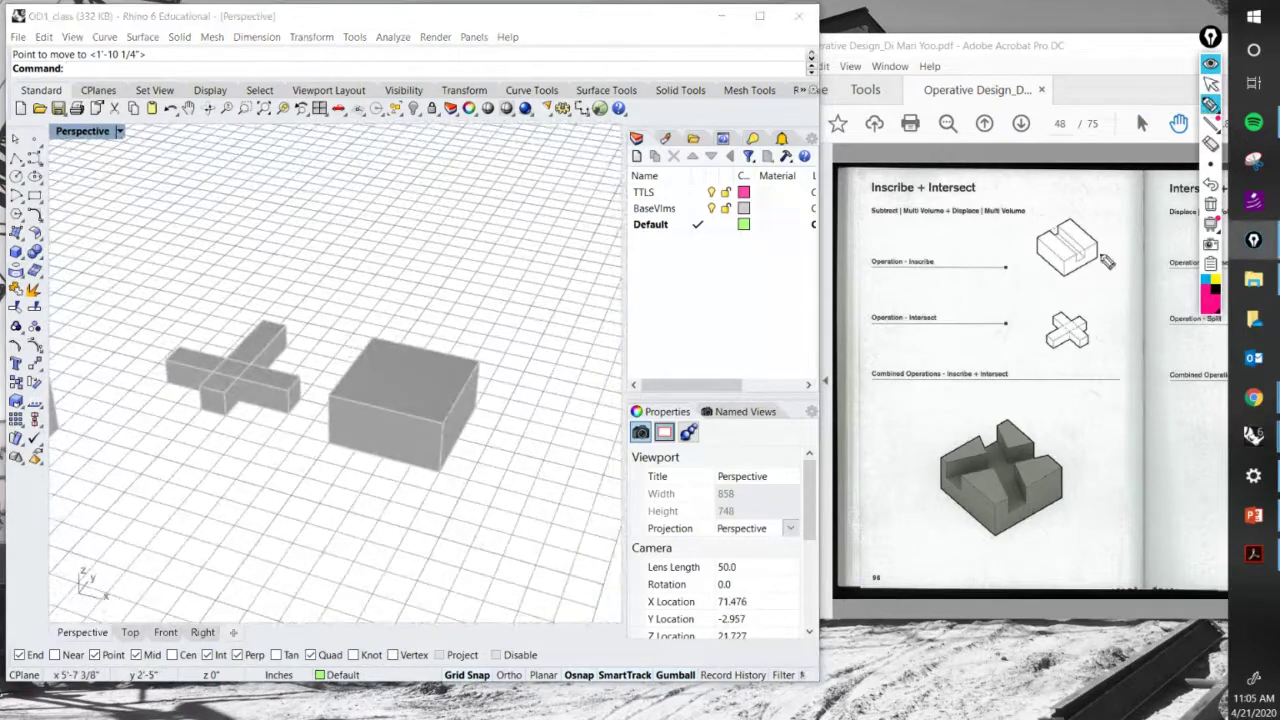
{"action": "mouse_move", "coordinate": [1073, 185]}
{"action": "left_mouse_down"}
{"action": "mouse_move", "coordinate": [1038, 366]}
{"action": "mouse_move", "coordinate": [1120, 282]}
{"action": "mouse_move", "coordinate": [1086, 198]}
{"action": "left_mouse_up"}
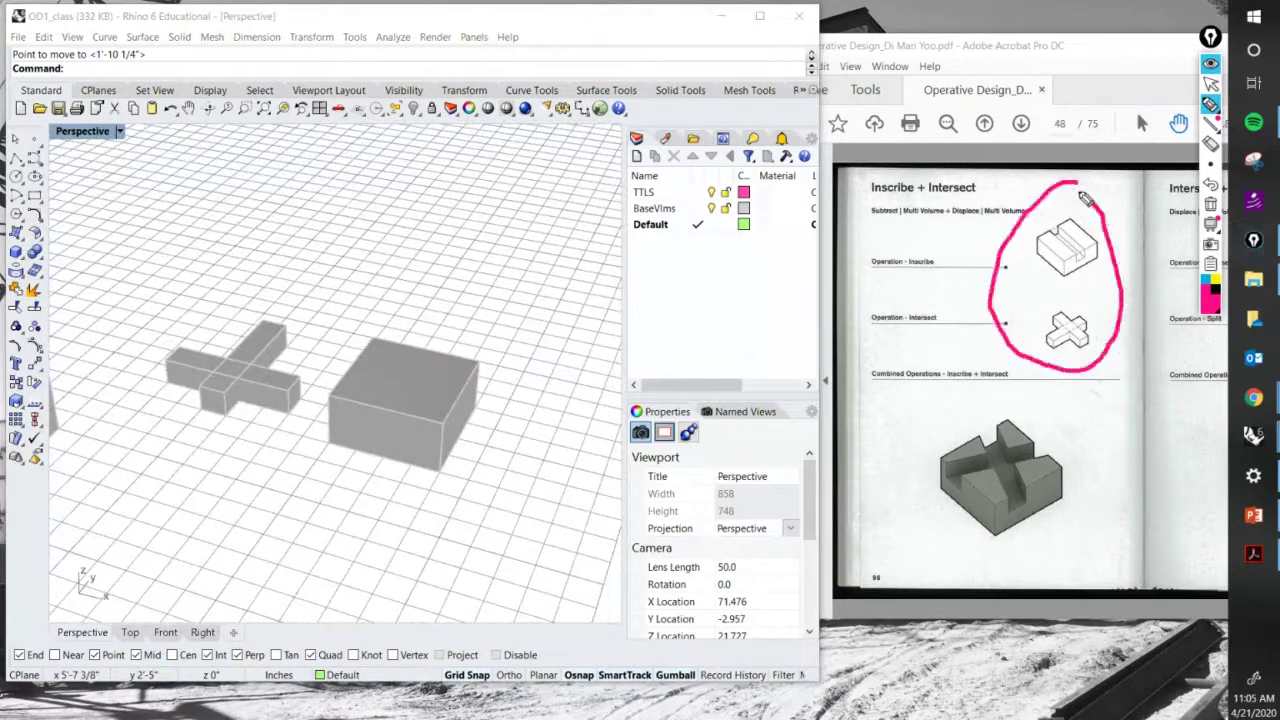
{"action": "left_click", "coordinate": [1211, 84]}
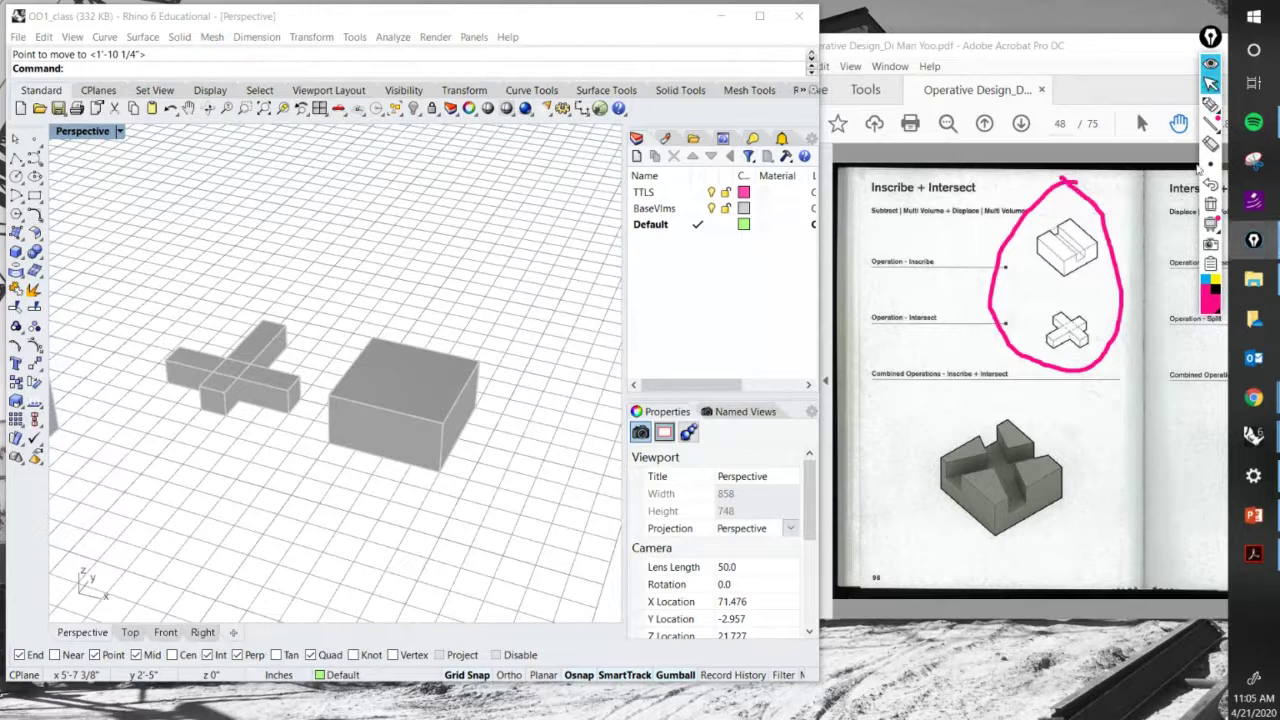
{"action": "left_click", "coordinate": [1209, 104]}
{"action": "left_click_drag", "start_coordinate": [869, 549], "coordinate": [924, 522]}
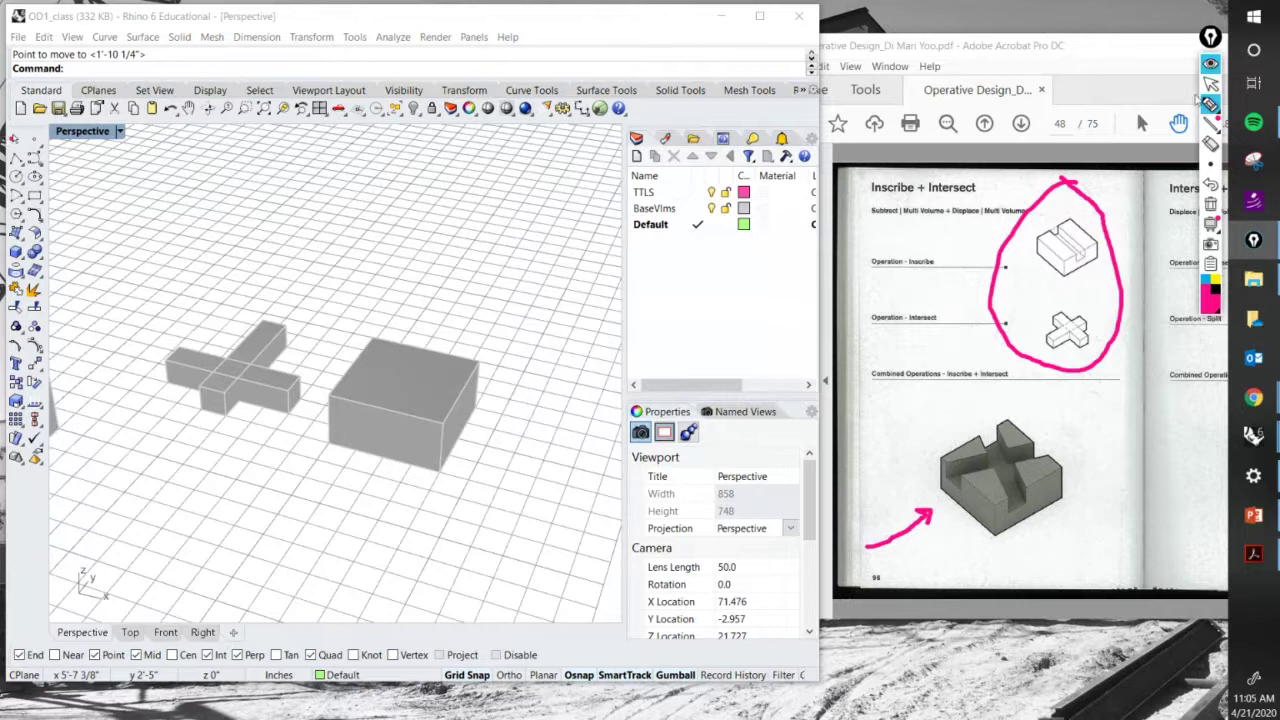
{"action": "left_click", "coordinate": [1210, 84]}
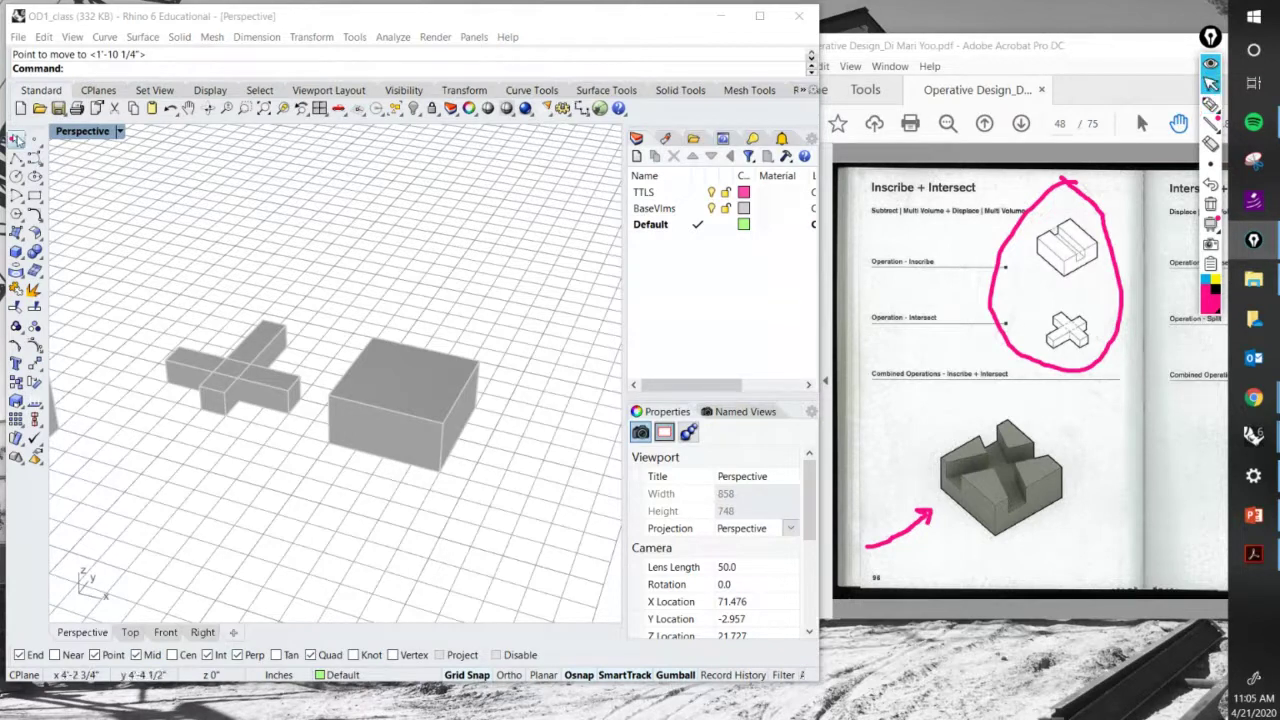
Copy the flat slab by its lower front corner to an empty grid area behind the original.
{"action": "left_click", "coordinate": [17, 139]}
{"action": "key", "text": "Return"}
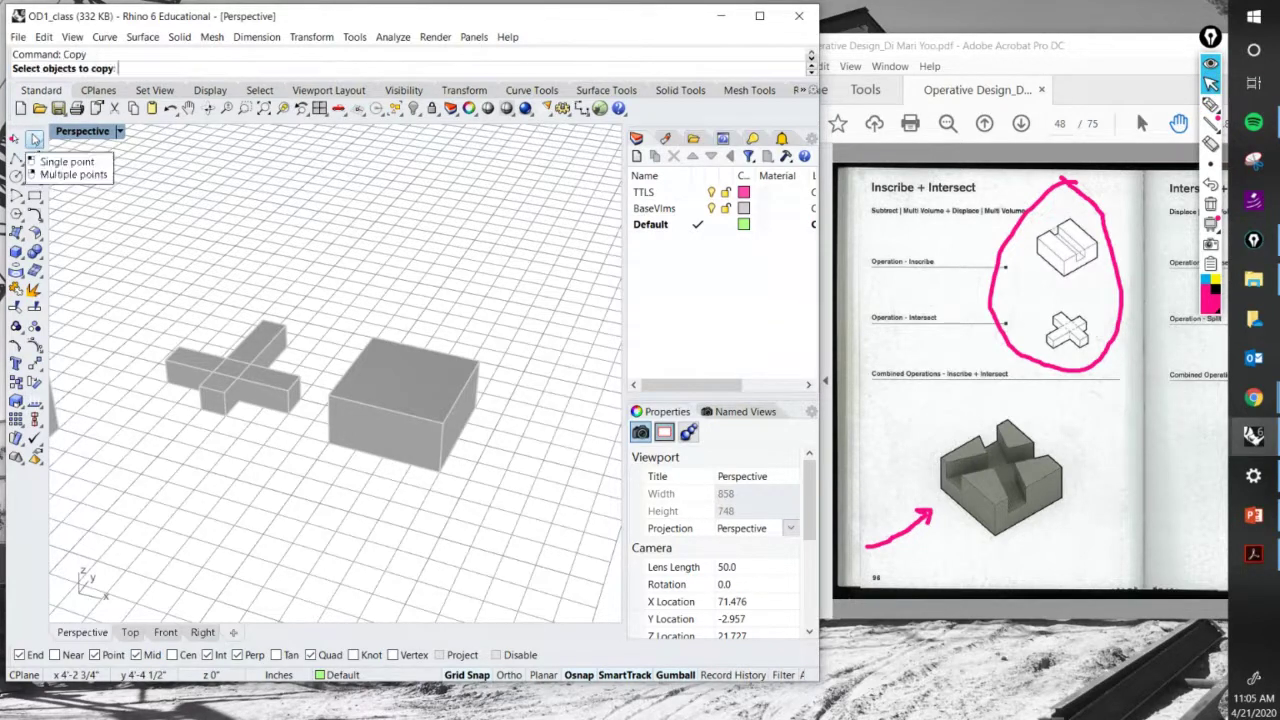
{"action": "left_click", "coordinate": [456, 442]}
{"action": "key", "text": "Return"}
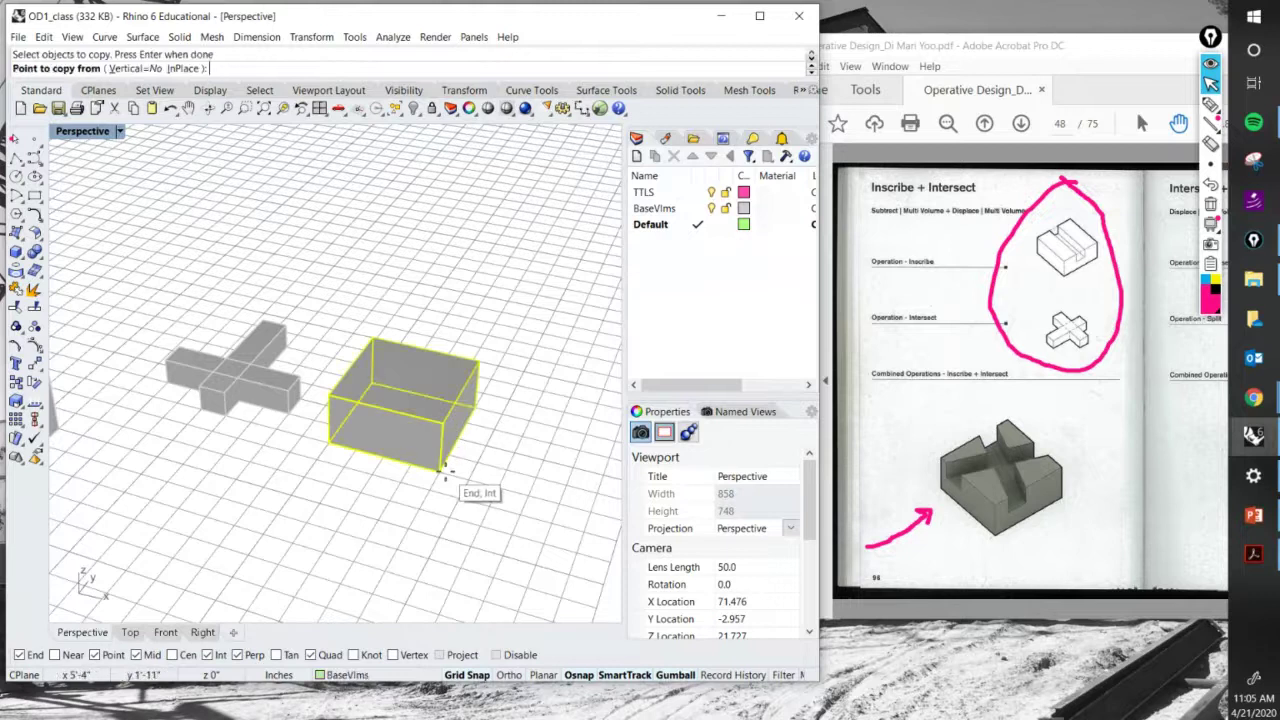
{"action": "left_click", "coordinate": [441, 468]}
{"action": "key", "text": "Return"}
{"action": "right_click_drag", "start_coordinate": [508, 393], "coordinate": [450, 440]}
{"action": "scroll", "coordinate": [184, 448], "scroll_direction": "up", "scroll_amount": 3}
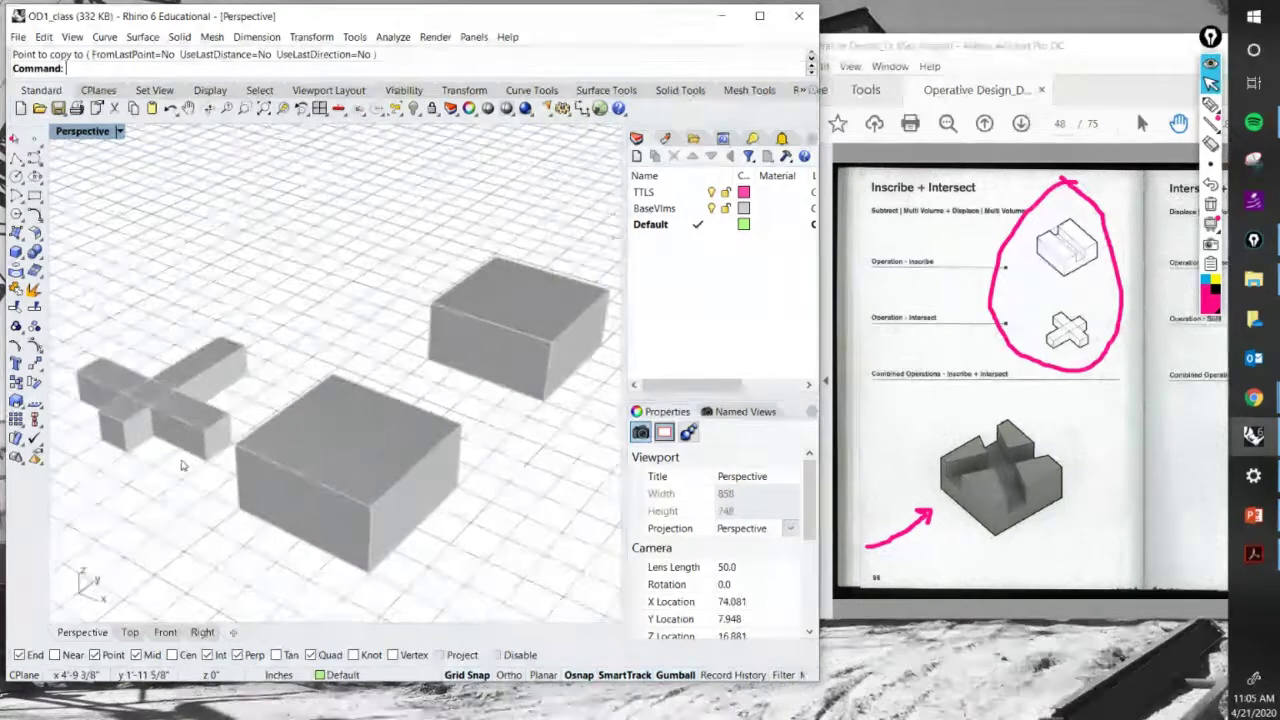
Copy the two crossed bars onto the original flat slab, snapping an upper bar end corner to the slab's upper corner.
{"action": "key", "text": "Return"}
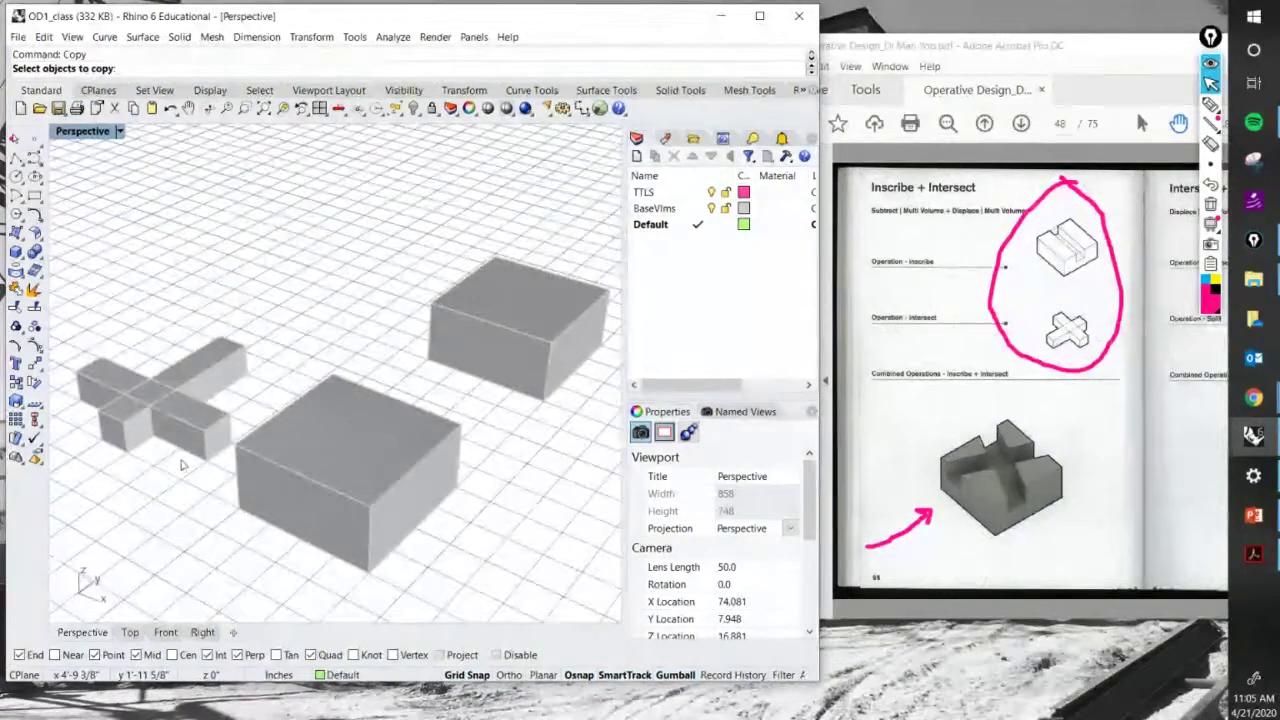
{"action": "left_click", "coordinate": [118, 350]}
{"action": "key", "text": "Return"}
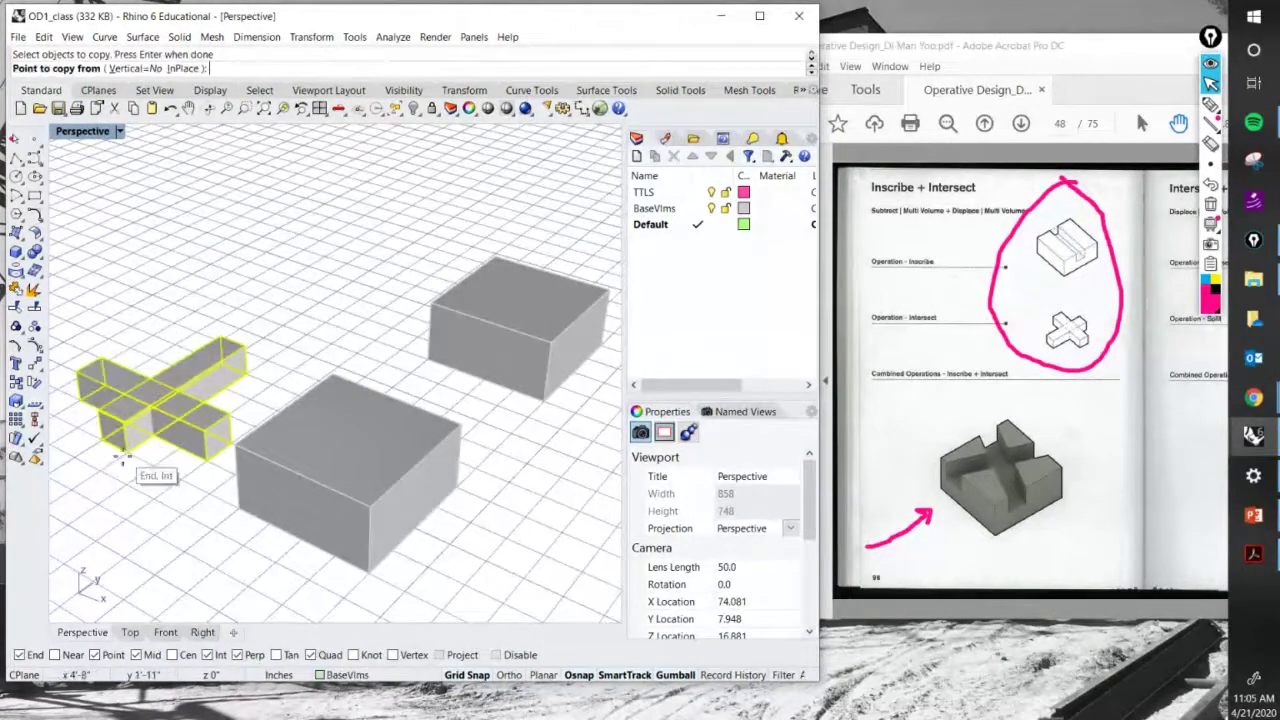
{"action": "right_click_drag", "start_coordinate": [125, 455], "coordinate": [178, 490], "text": "shift"}
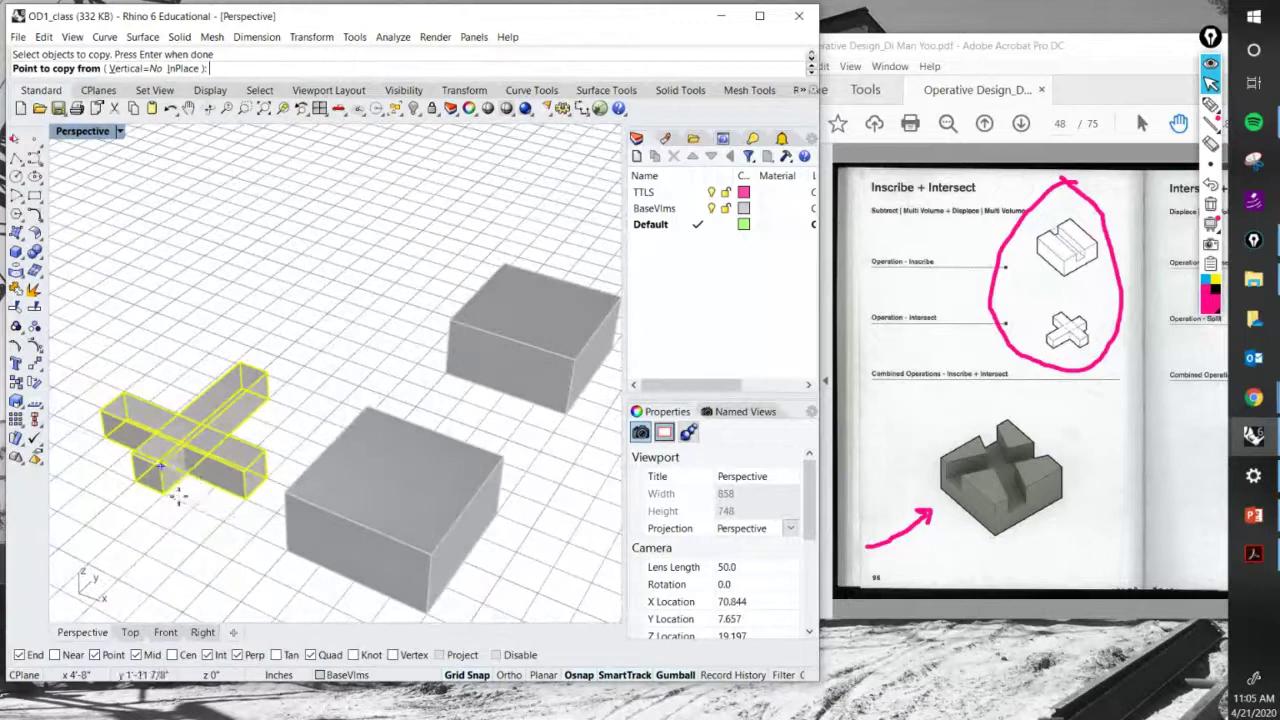
{"action": "left_click", "coordinate": [102, 409]}
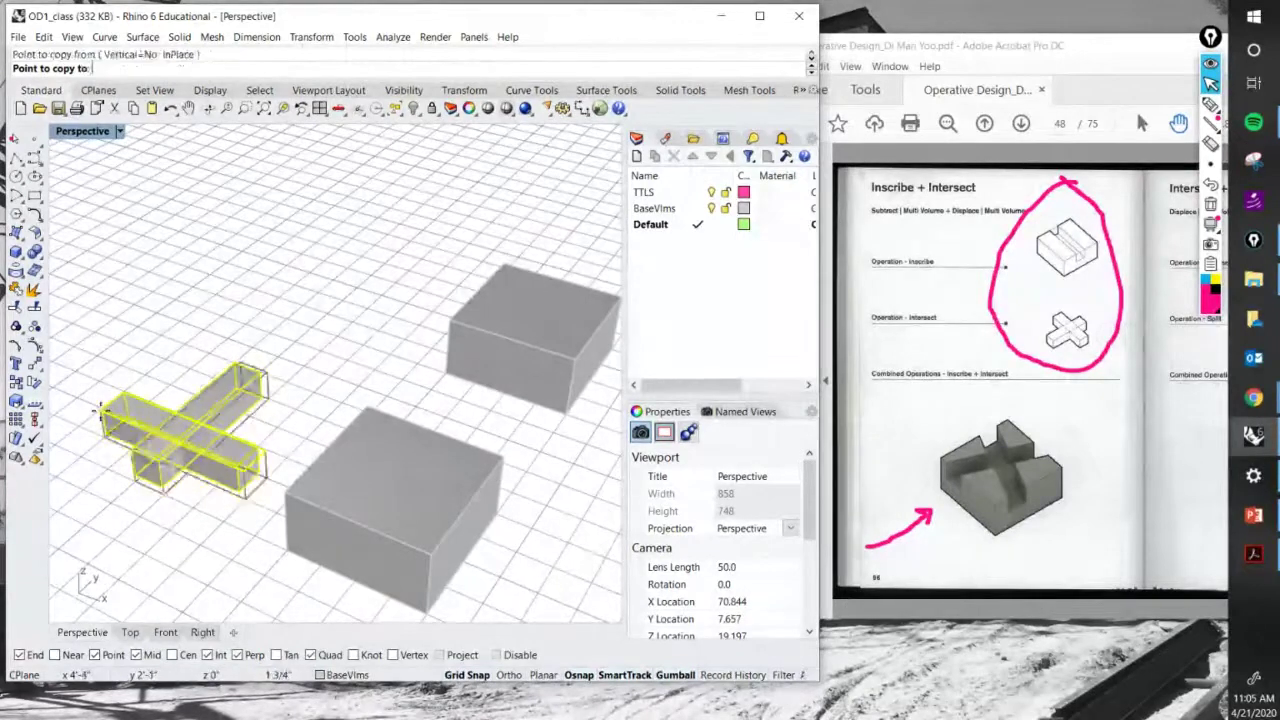
{"action": "left_click", "coordinate": [288, 495]}
{"action": "right_click_drag", "start_coordinate": [458, 536], "coordinate": [440, 530], "text": "shift"}
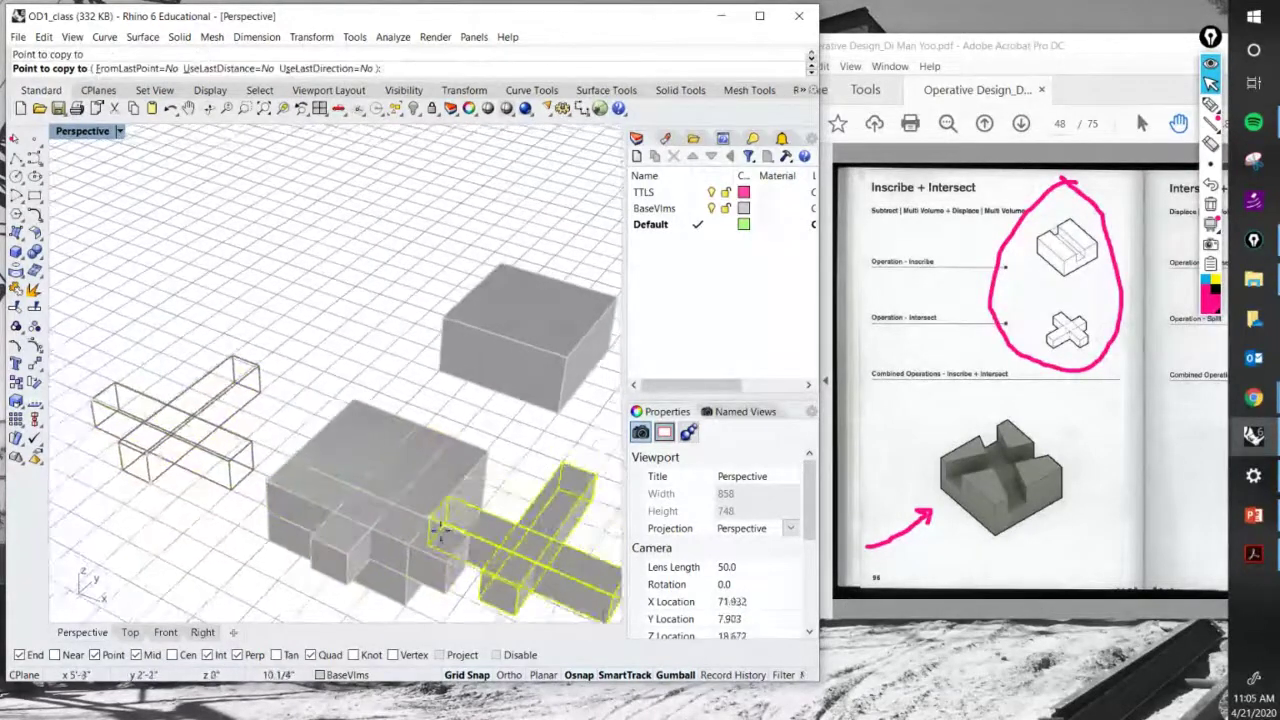
{"action": "key", "text": "Return"}
Move the two copied bars into the slab so the protruding bar end sits flush with the slab's front face.
{"action": "scroll", "coordinate": [440, 530], "scroll_direction": "up", "scroll_amount": 3}
{"action": "left_click", "coordinate": [475, 553]}
{"action": "left_click", "coordinate": [314, 595], "text": "shift"}
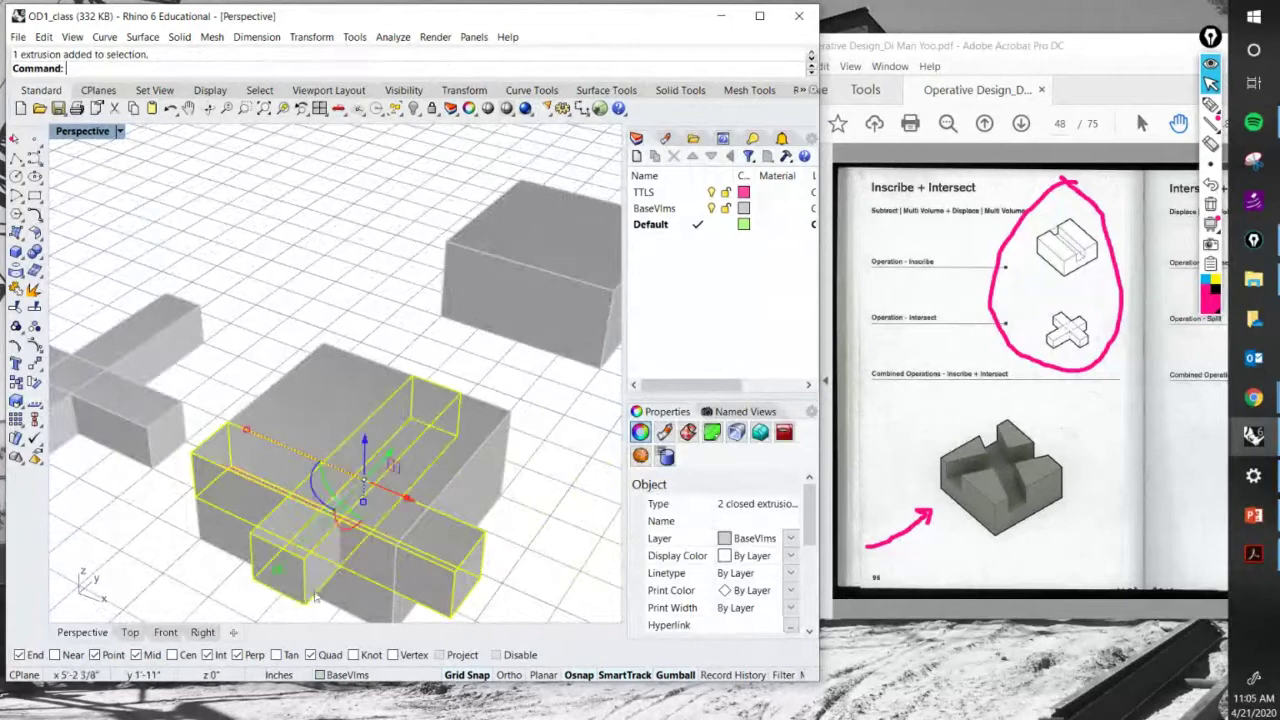
{"action": "key", "text": "Return"}
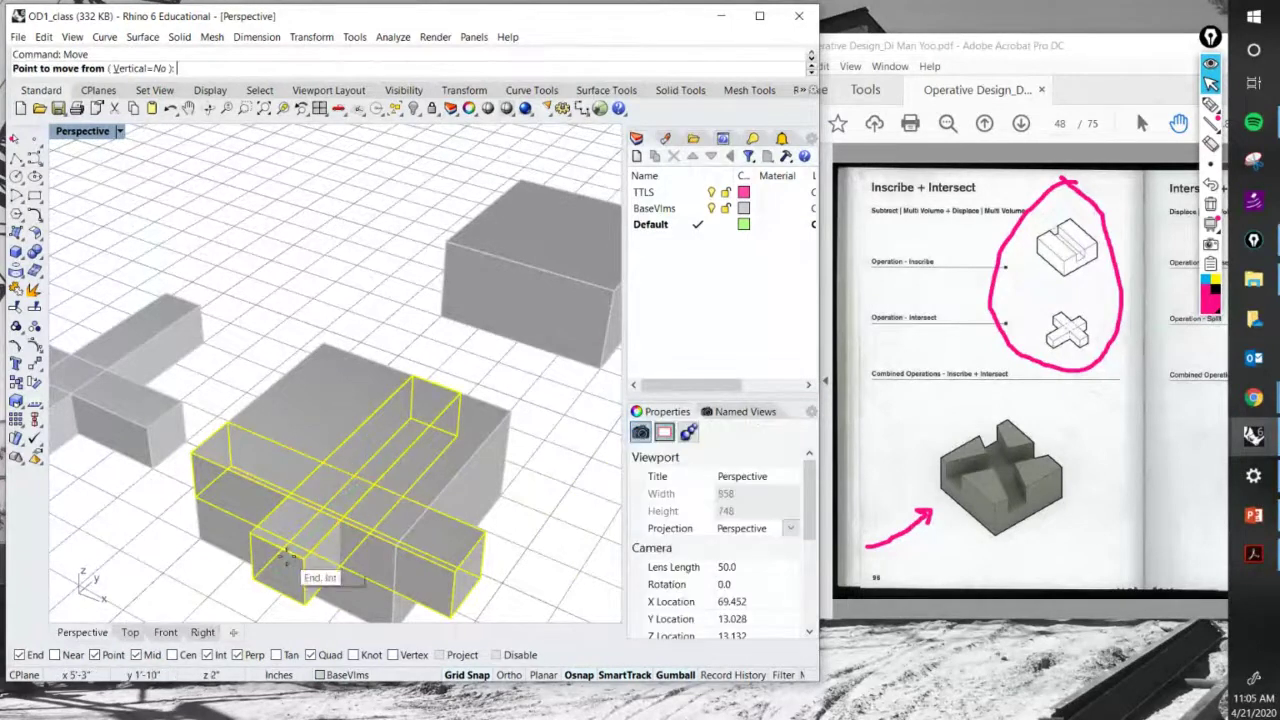
{"action": "left_click", "coordinate": [299, 560]}
{"action": "left_click", "coordinate": [340, 530]}
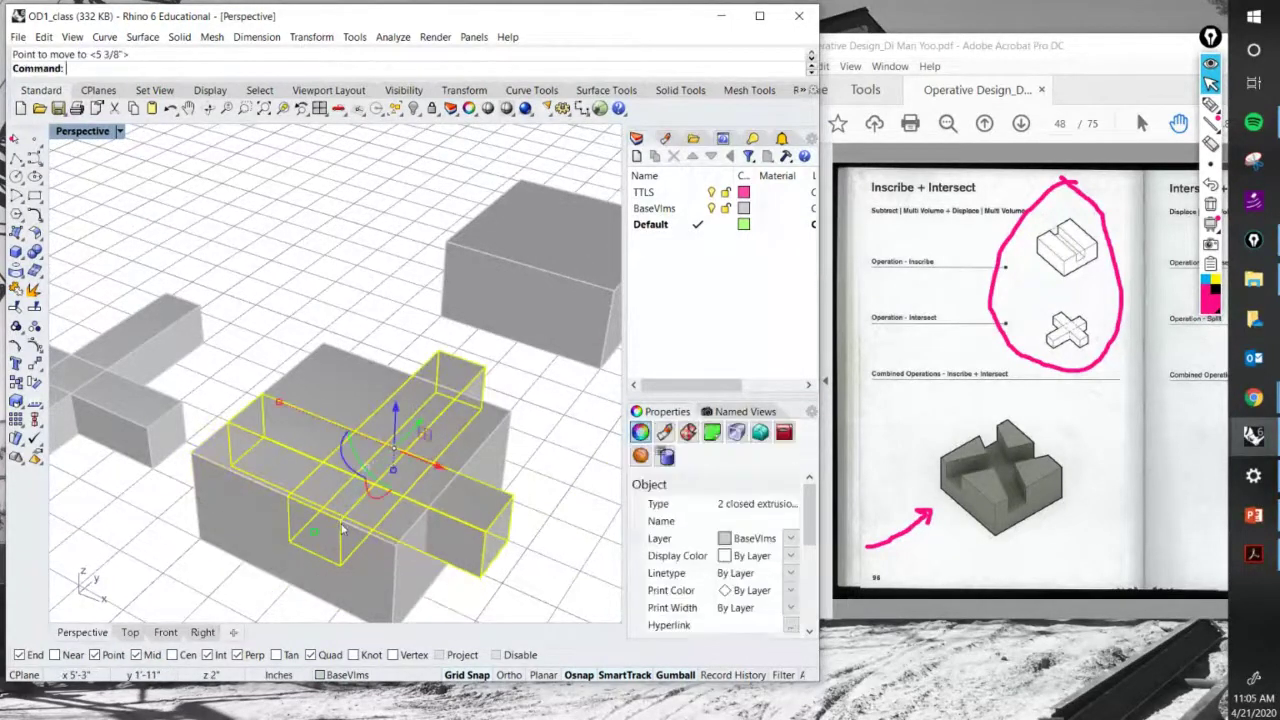
Shorten the 1/16 base volume bar along its length to a 0.8 scale with Scale1D, keeping the end nearest its label fixed.
{"action": "right_click_drag", "start_coordinate": [458, 477], "coordinate": [304, 402]}
{"action": "left_click", "coordinate": [446, 460]}
{"action": "right_click_drag", "start_coordinate": [450, 341], "coordinate": [318, 408]}
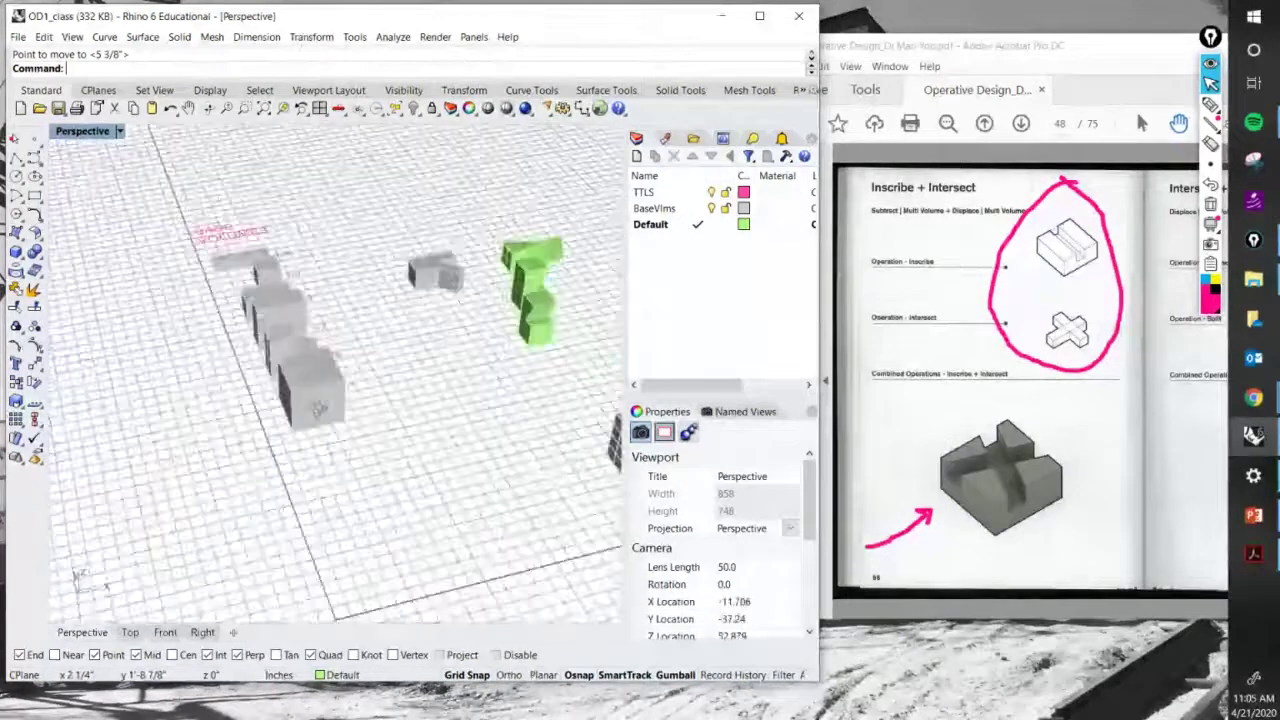
{"action": "scroll", "coordinate": [229, 250], "scroll_direction": "up", "scroll_amount": 3}
{"action": "left_click", "coordinate": [256, 273]}
{"action": "scroll", "coordinate": [265, 265], "scroll_direction": "up", "scroll_amount": 3}
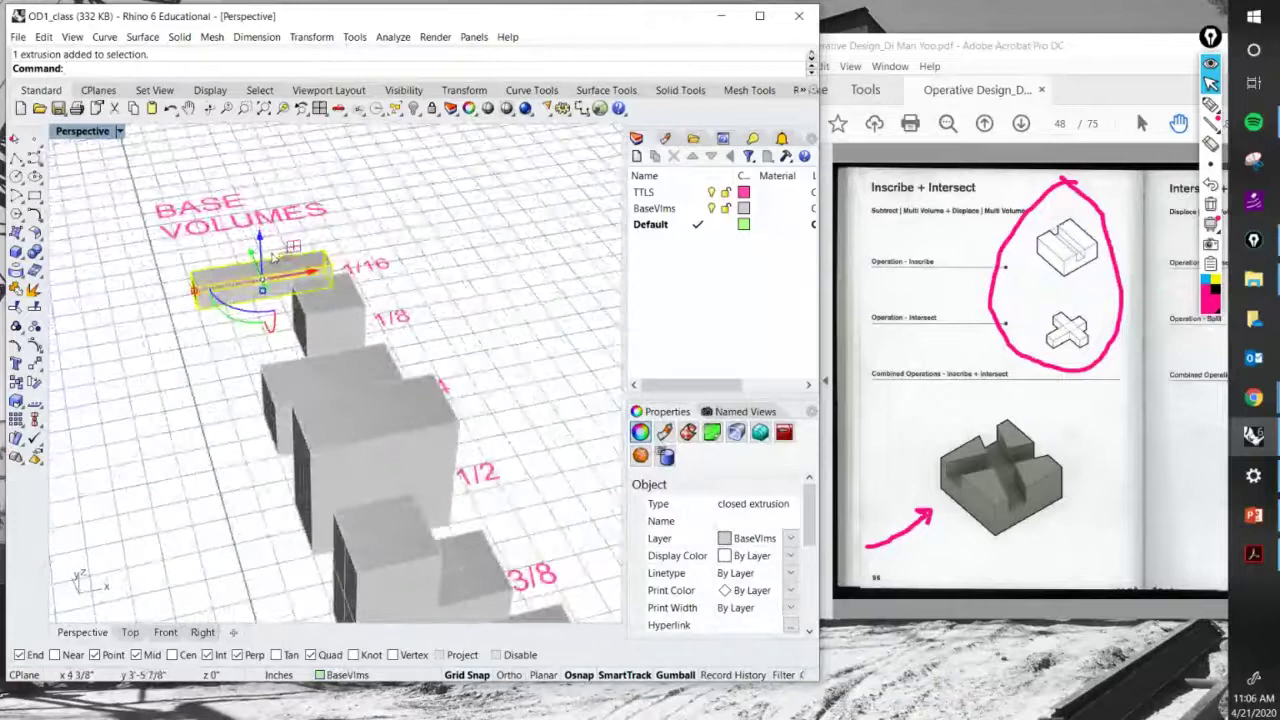
{"action": "type", "text": "Scale"}
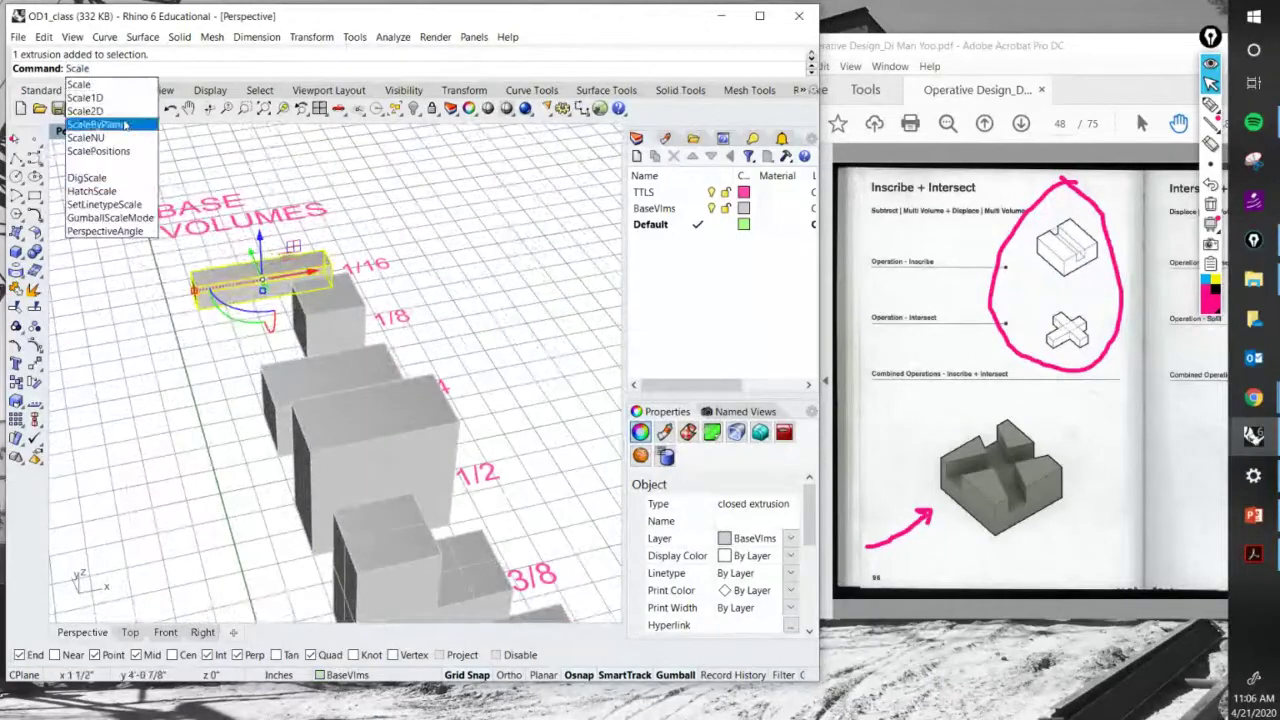
{"action": "left_click", "coordinate": [95, 100]}
{"action": "left_click", "coordinate": [322, 248]}
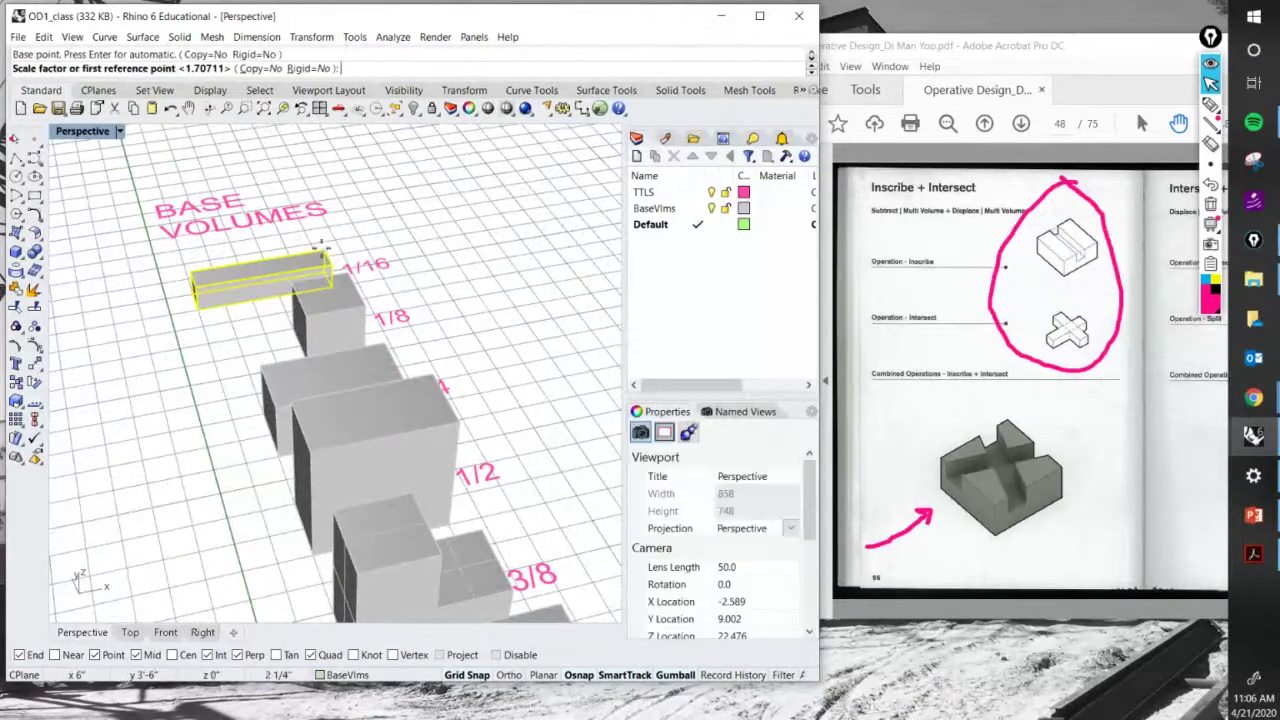
{"action": "left_click", "coordinate": [193, 268]}
{"action": "left_click", "coordinate": [285, 258]}
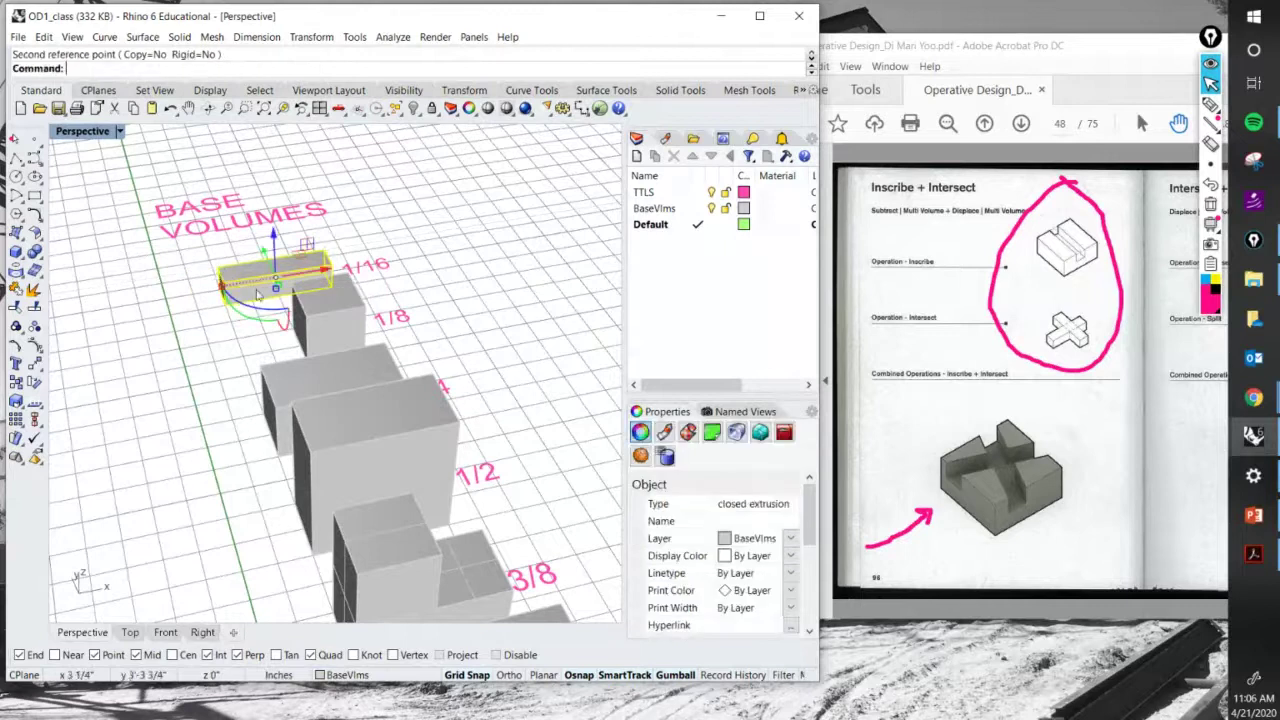
{"action": "key", "text": "Escape"}
Shorten the first bar in the slab with Scale1D so its protruding end sits flush with the slab's side face.
{"action": "scroll", "coordinate": [147, 258], "scroll_direction": "down", "scroll_amount": 5}
{"action": "scroll", "coordinate": [147, 258], "scroll_direction": "down", "scroll_amount": 4}
{"action": "scroll", "coordinate": [572, 240], "scroll_direction": "up", "scroll_amount": 12}
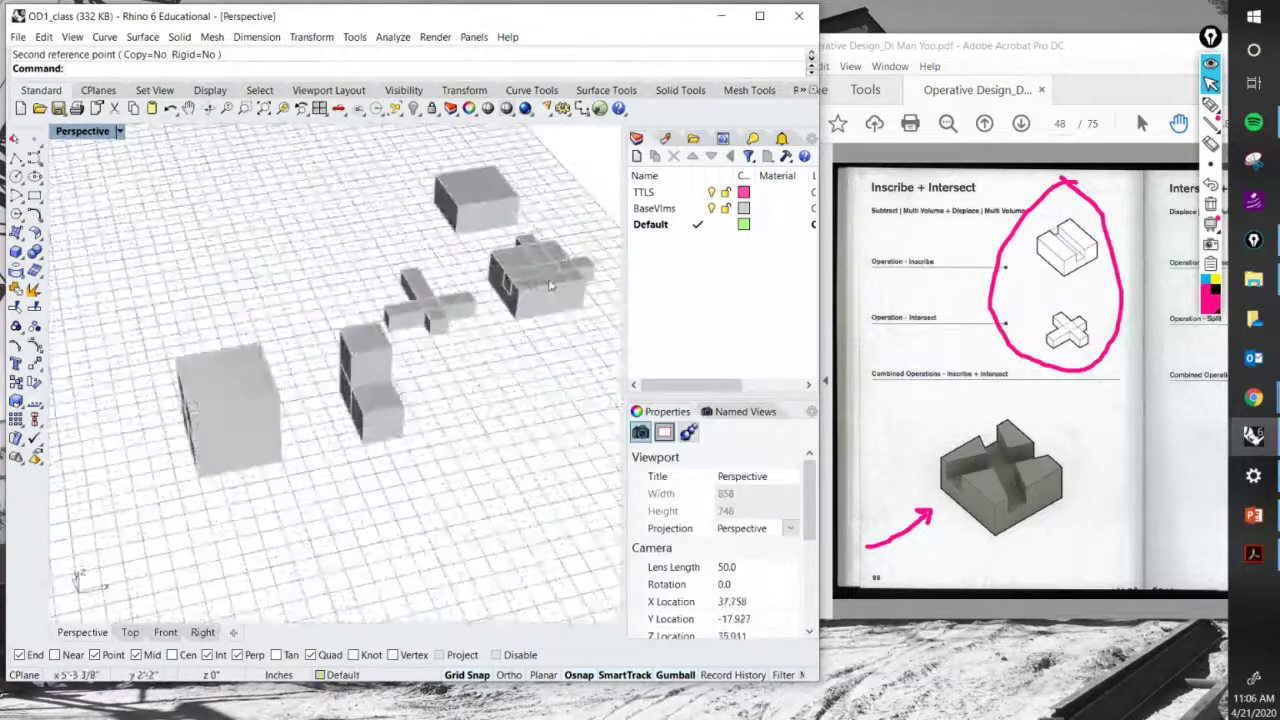
{"action": "right_click_drag", "start_coordinate": [385, 325], "coordinate": [197, 349], "text": "shift"}
{"action": "scroll", "coordinate": [380, 285], "scroll_direction": "up", "scroll_amount": 3}
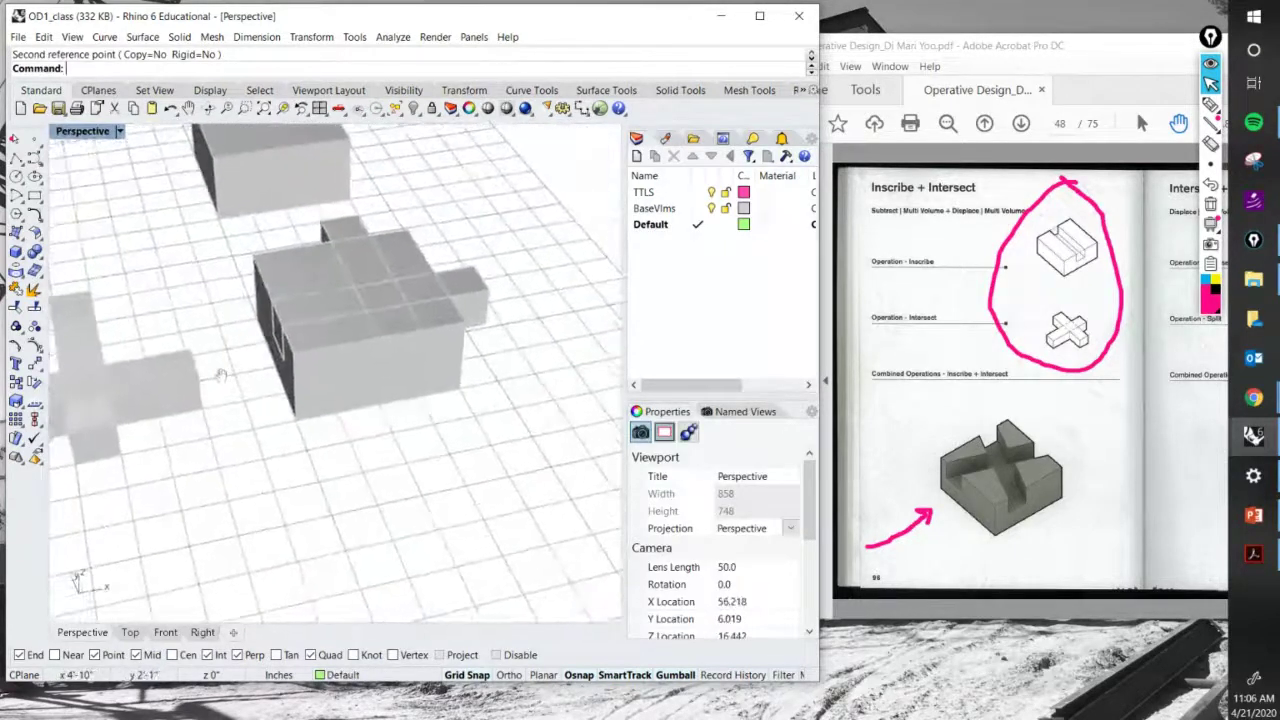
{"action": "left_click", "coordinate": [465, 303]}
{"action": "scroll", "coordinate": [465, 303], "scroll_direction": "up", "scroll_amount": 1}
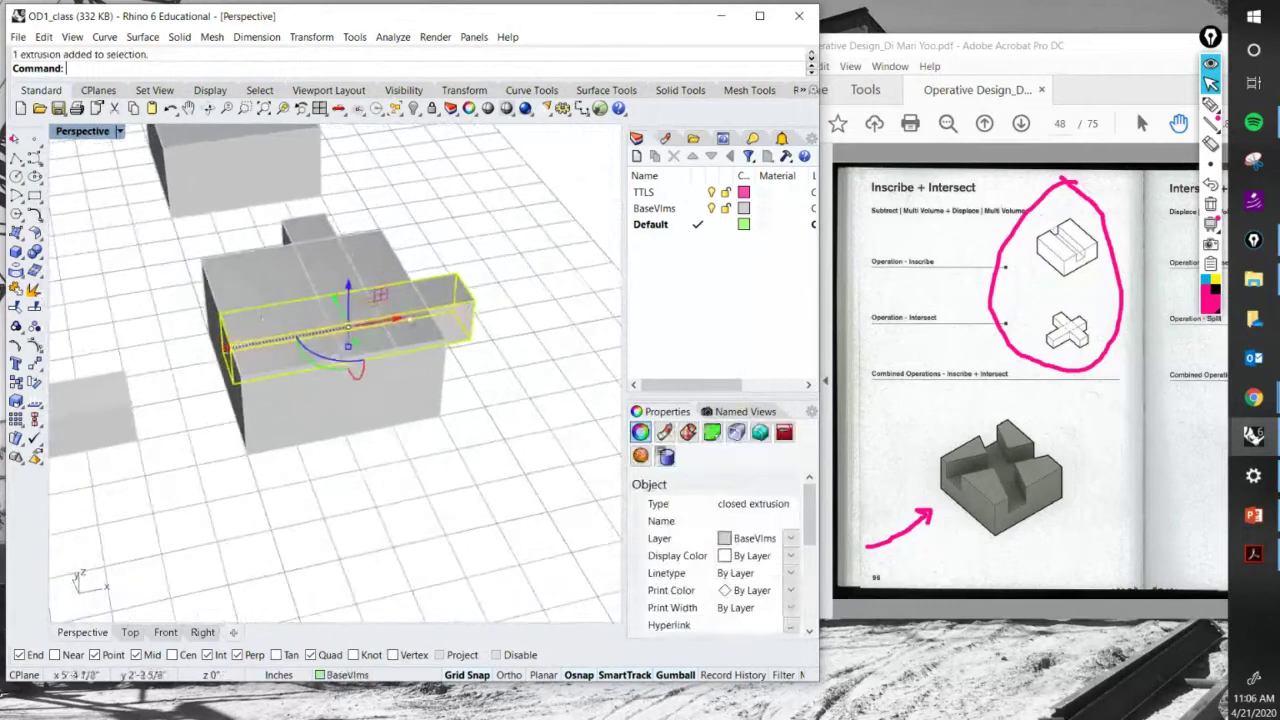
{"action": "right_click", "coordinate": [214, 326]}
{"action": "left_click", "coordinate": [220, 314]}
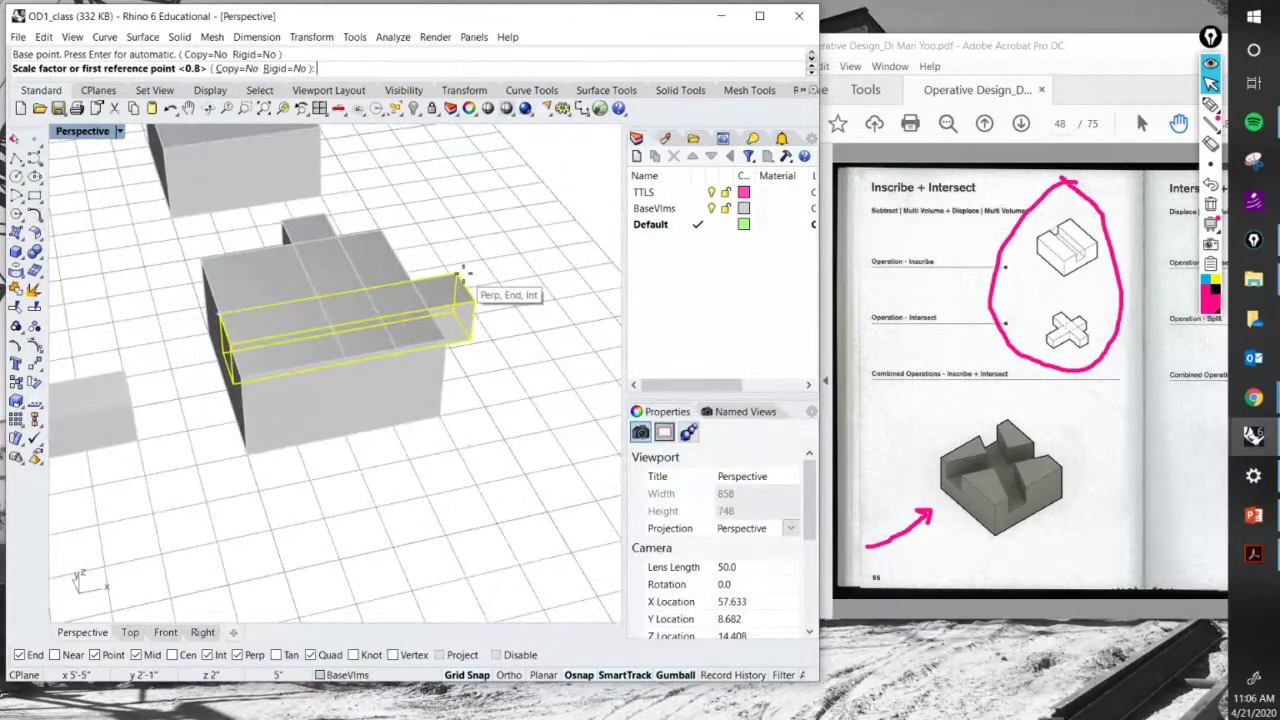
{"action": "left_click", "coordinate": [462, 272]}
{"action": "left_click", "coordinate": [412, 283]}
Shorten the second, crossing bar with Scale1D so its protruding end sits flush with the slab's back face.
{"action": "left_click", "coordinate": [313, 232]}
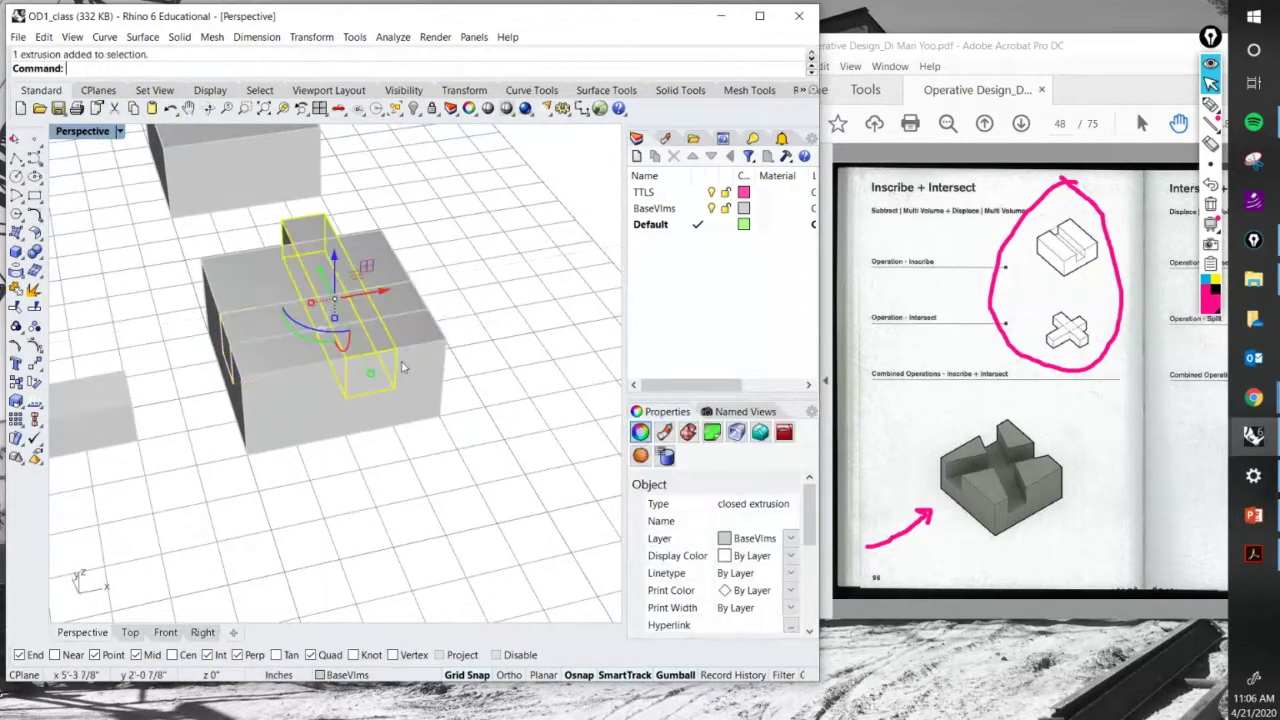
{"action": "right_click", "coordinate": [400, 362]}
{"action": "left_click", "coordinate": [400, 362]}
{"action": "left_click", "coordinate": [333, 212]}
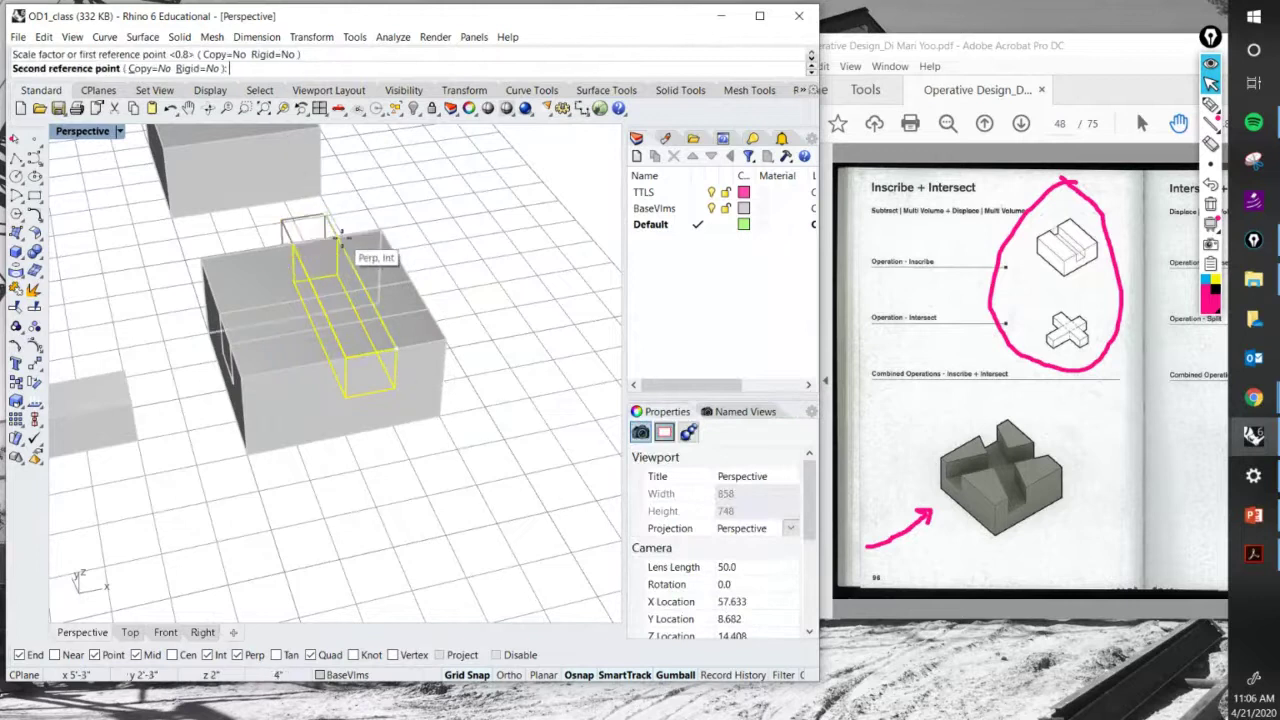
{"action": "left_click", "coordinate": [343, 245]}
Set up a BooleanDifference with the original flat slab as the body and the two embedded bars as the cutting volumes.
{"action": "left_click", "coordinate": [185, 397]}
{"action": "right_click_drag", "start_coordinate": [185, 397], "coordinate": [333, 360]}
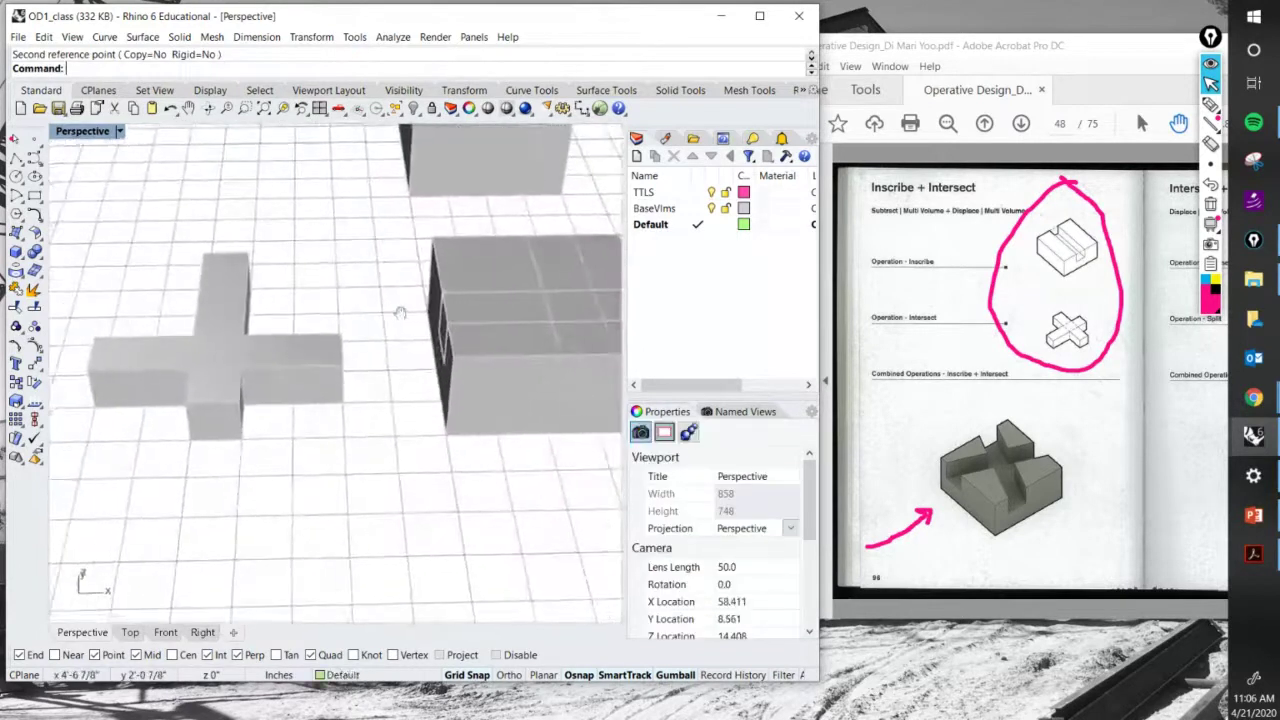
{"action": "scroll", "coordinate": [333, 360], "scroll_direction": "down", "scroll_amount": 5}
{"action": "right_click_drag", "start_coordinate": [386, 299], "coordinate": [250, 315]}
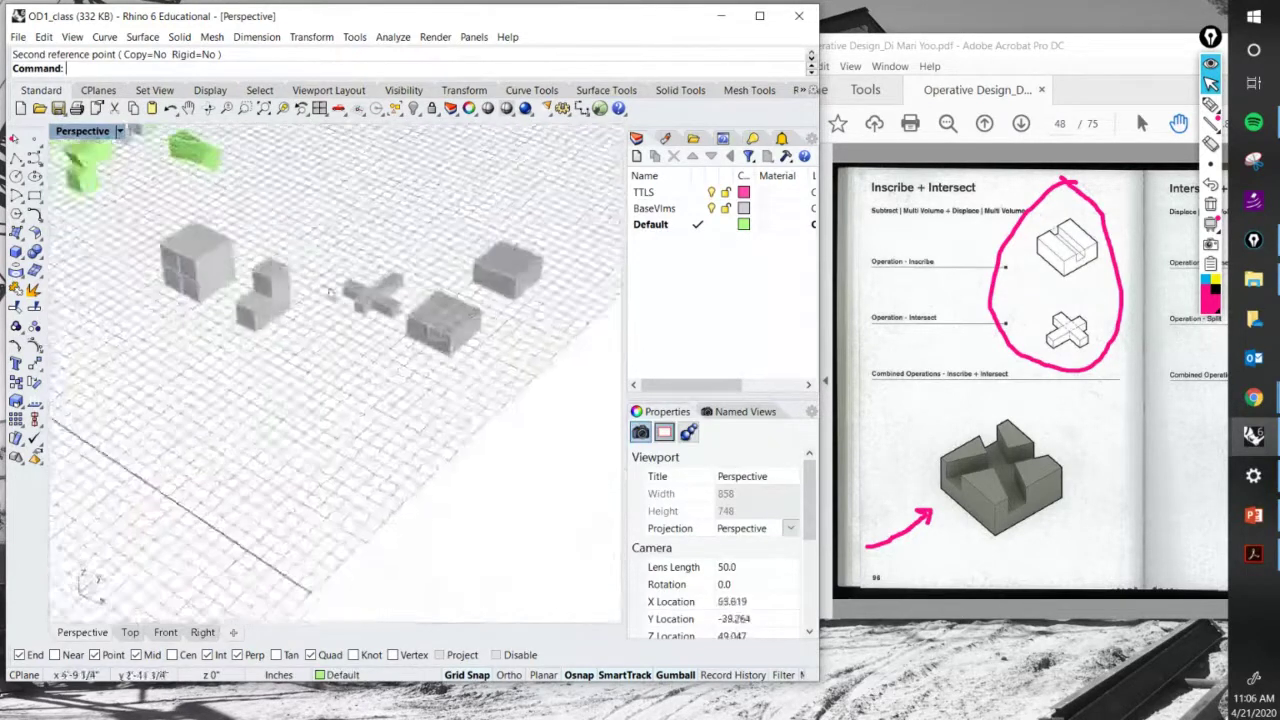
{"action": "scroll", "coordinate": [195, 326], "scroll_direction": "up", "scroll_amount": 6}
{"action": "scroll", "coordinate": [449, 366], "scroll_direction": "up", "scroll_amount": 4}
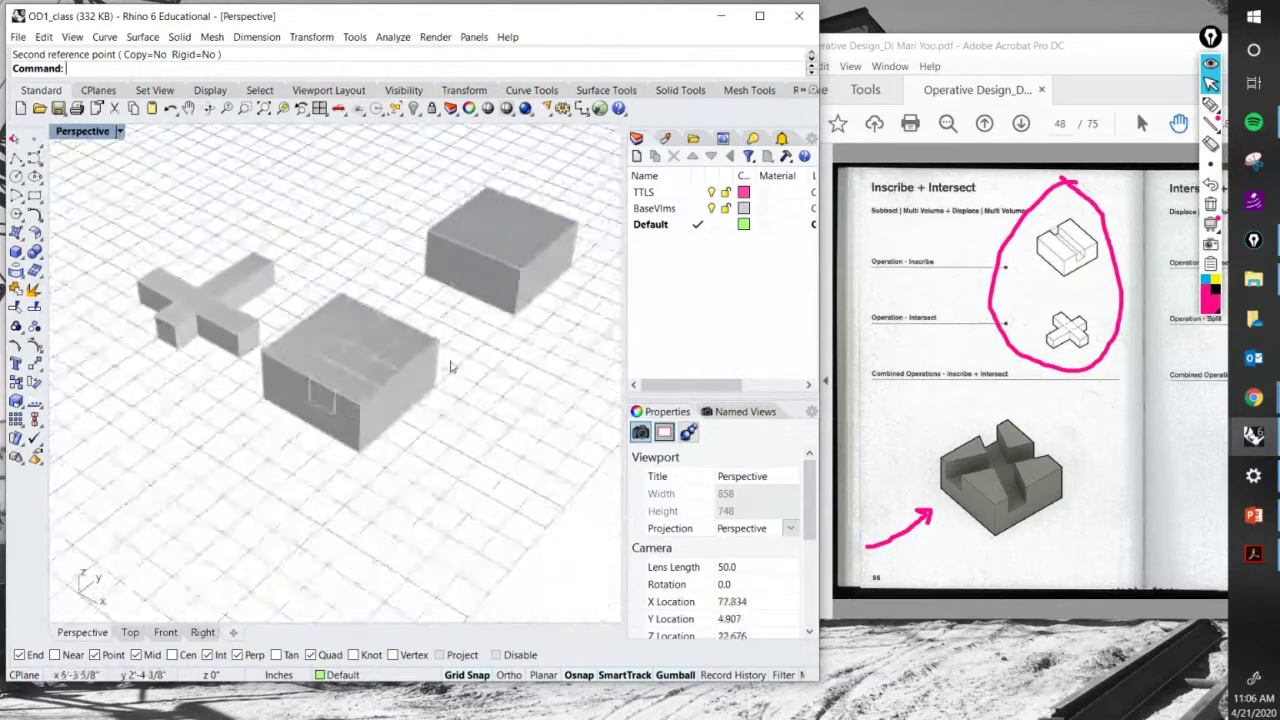
{"action": "left_click", "coordinate": [343, 393]}
{"action": "left_click", "coordinate": [415, 448]}
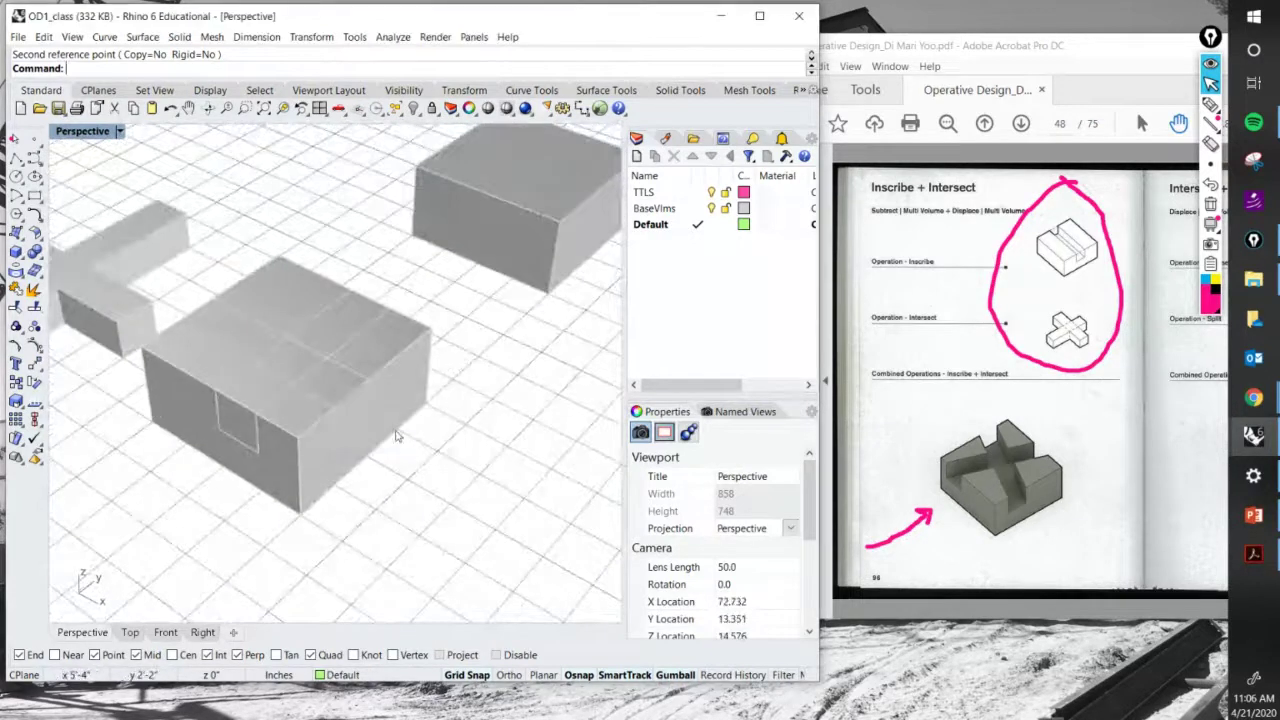
{"action": "type", "text": "BooleanUnion"}
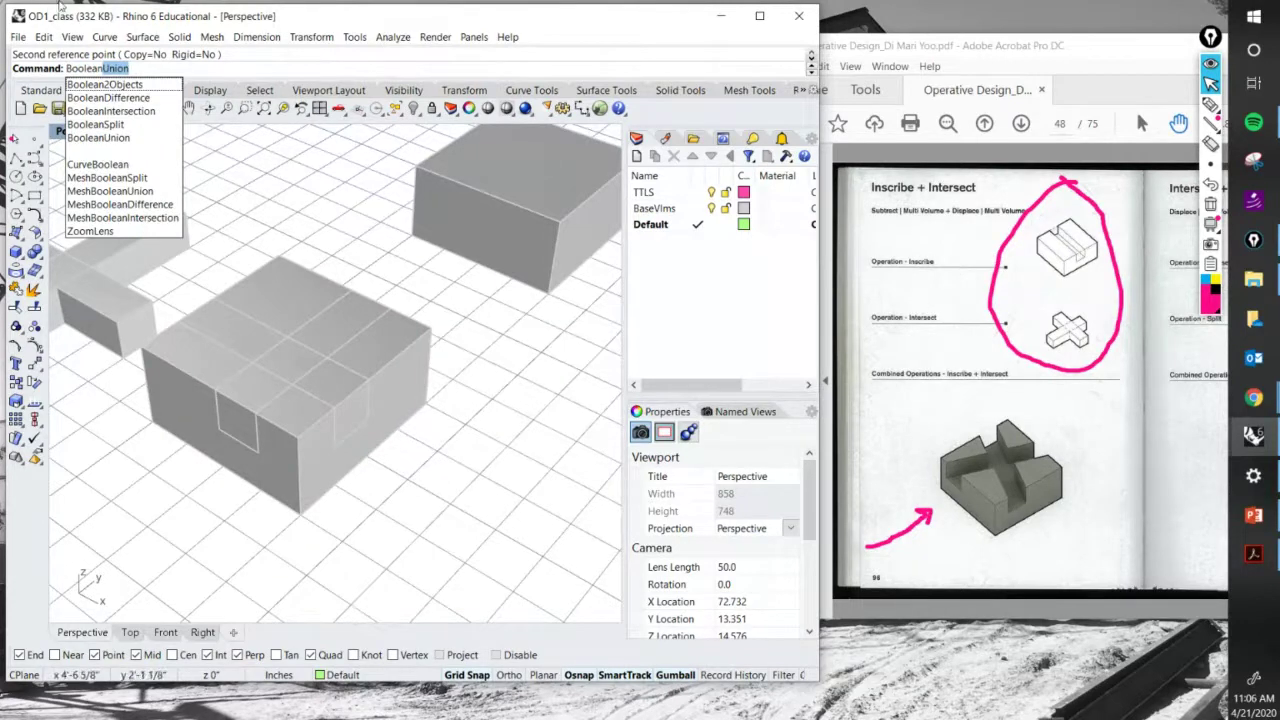
{"action": "left_click", "coordinate": [108, 98]}
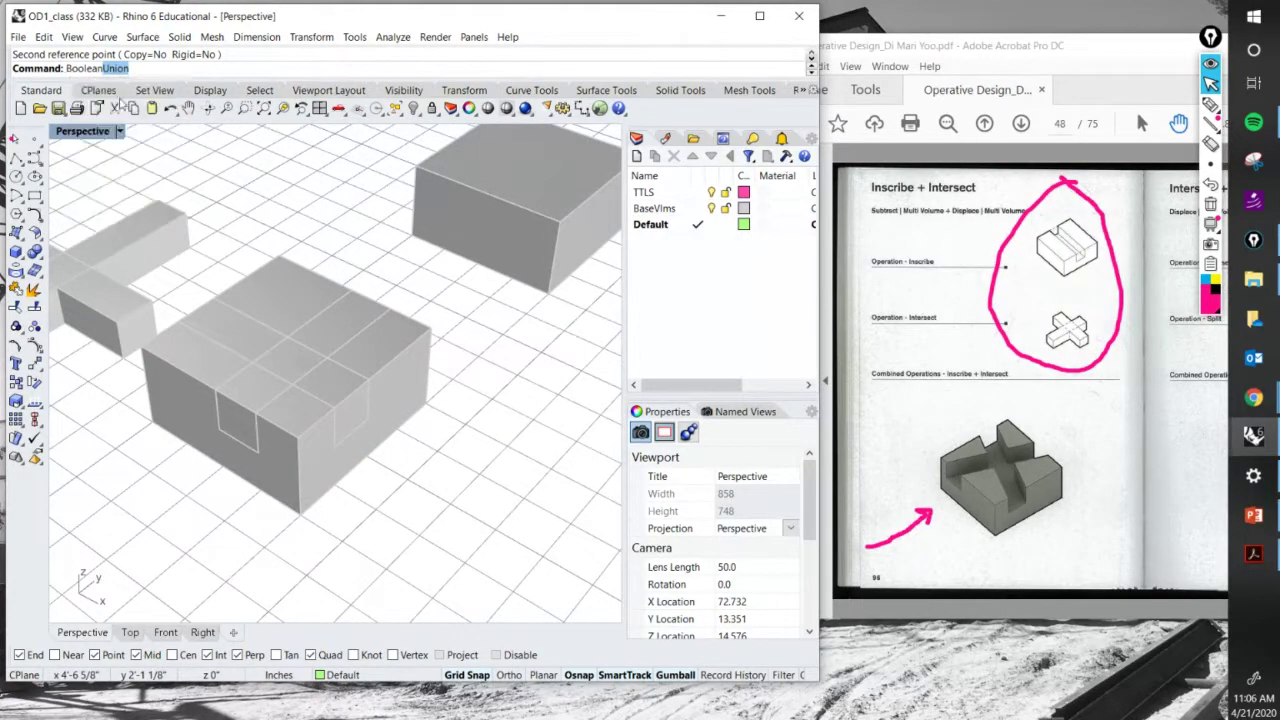
{"action": "left_click", "coordinate": [396, 361]}
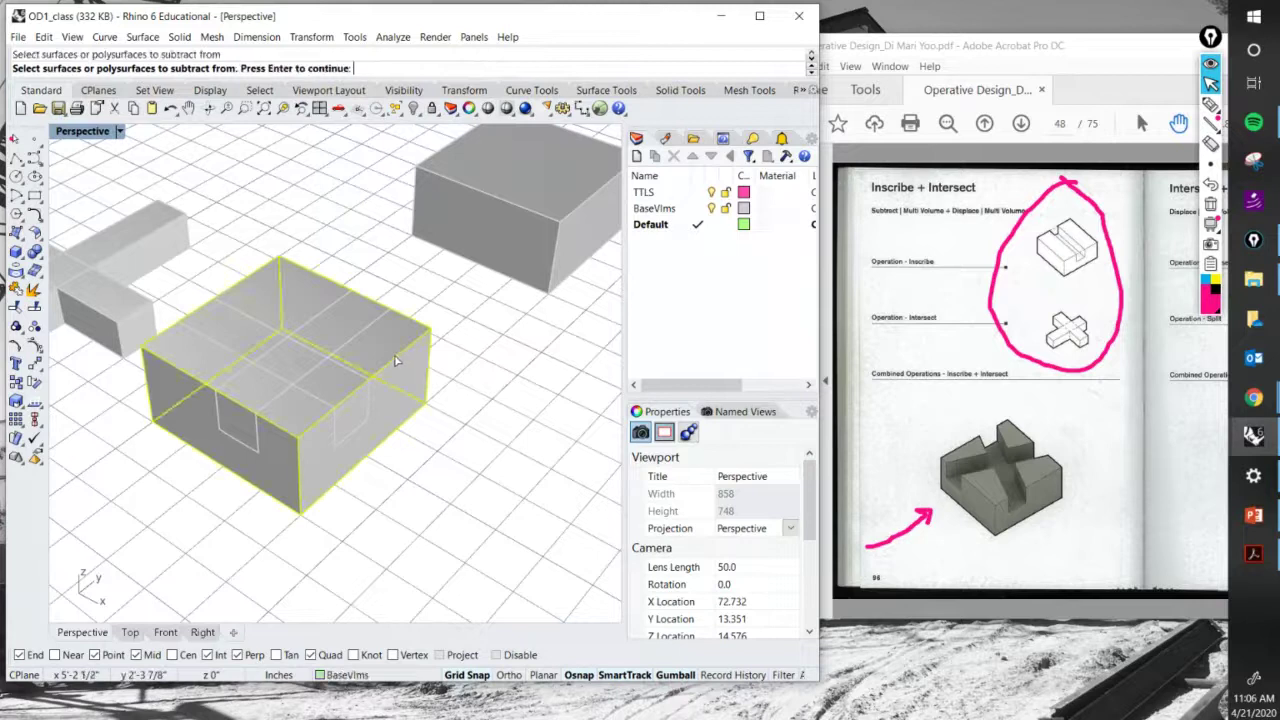
{"action": "key", "text": "Return"}
{"action": "left_click", "coordinate": [364, 326]}
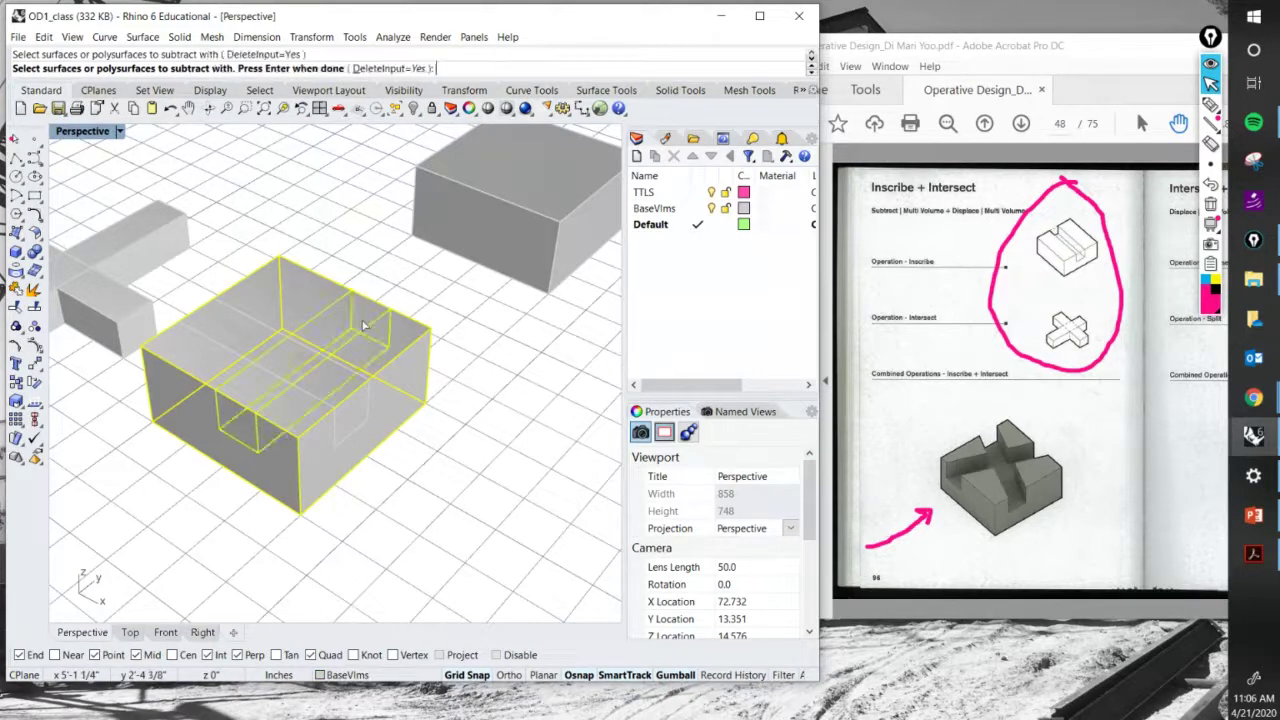
{"action": "left_click", "coordinate": [346, 397]}
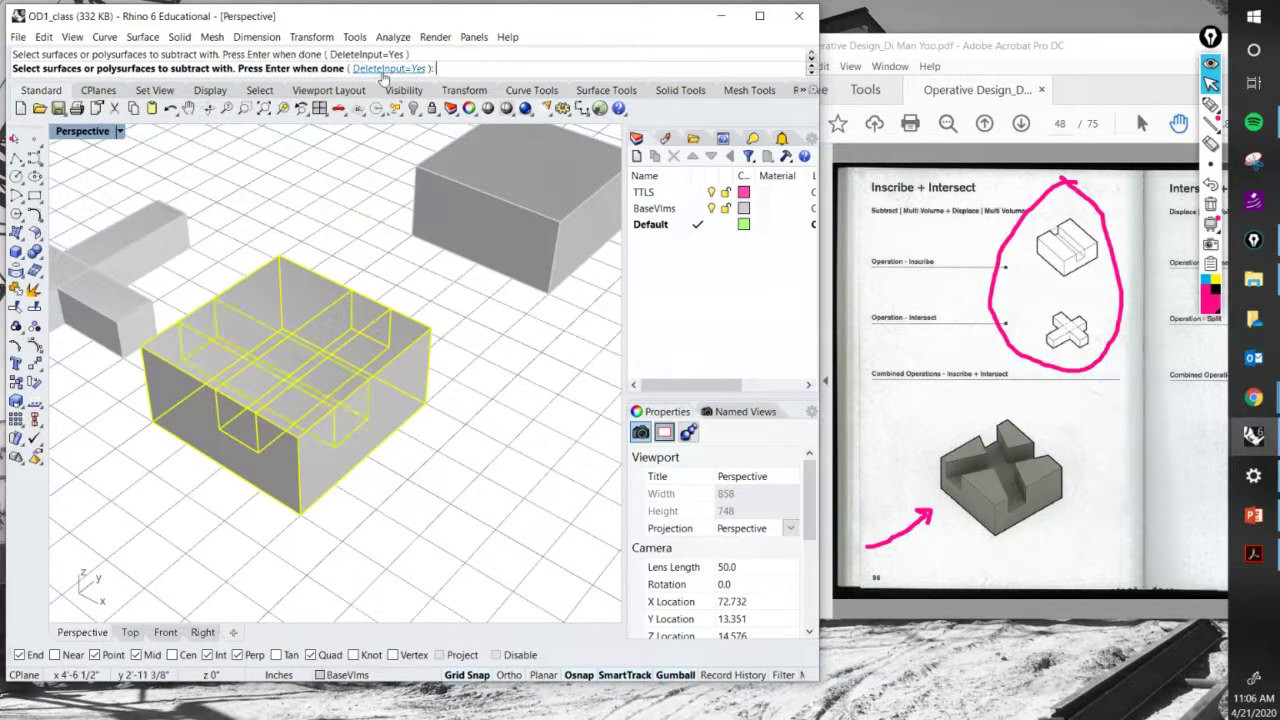
Circle the DeleteInput=Yes option in the command prompt and complete the subtraction of the two bars from the slab.
{"action": "left_click", "coordinate": [1210, 104]}
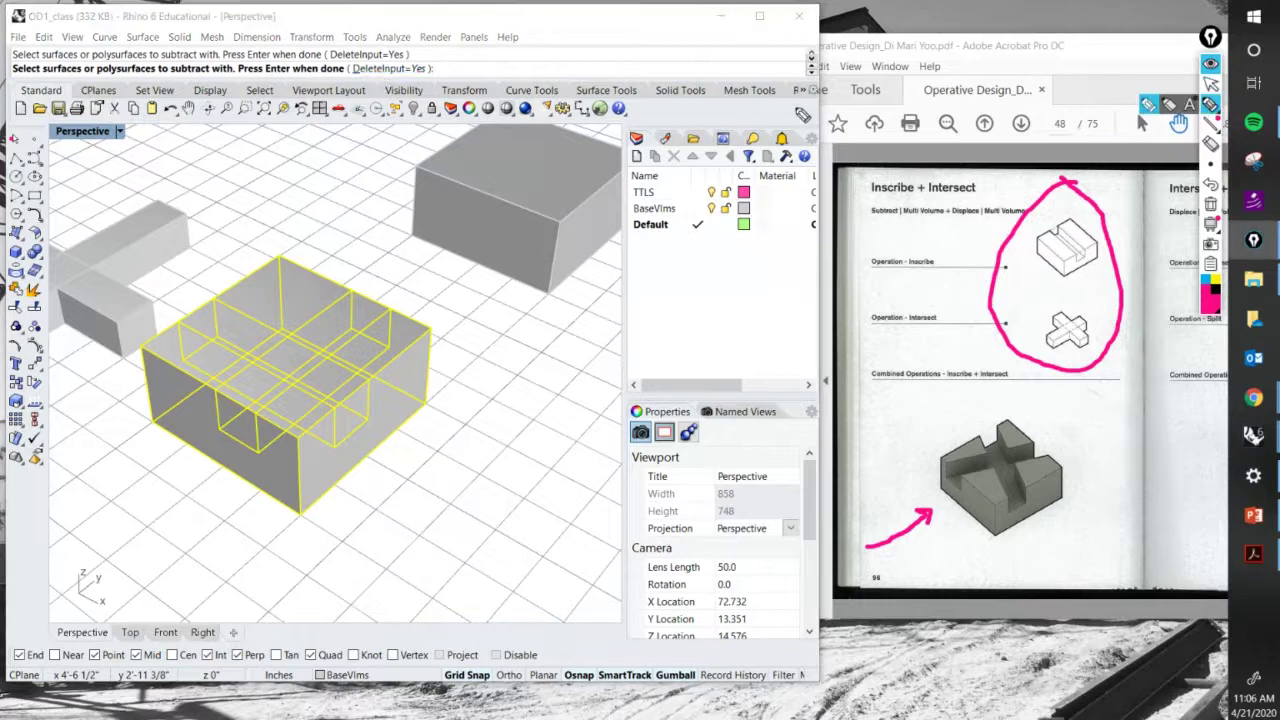
{"action": "mouse_move", "coordinate": [436, 66]}
{"action": "left_mouse_down"}
{"action": "mouse_move", "coordinate": [352, 52]}
{"action": "mouse_move", "coordinate": [410, 96]}
{"action": "mouse_move", "coordinate": [434, 62]}
{"action": "mouse_move", "coordinate": [422, 54]}
{"action": "left_mouse_up"}
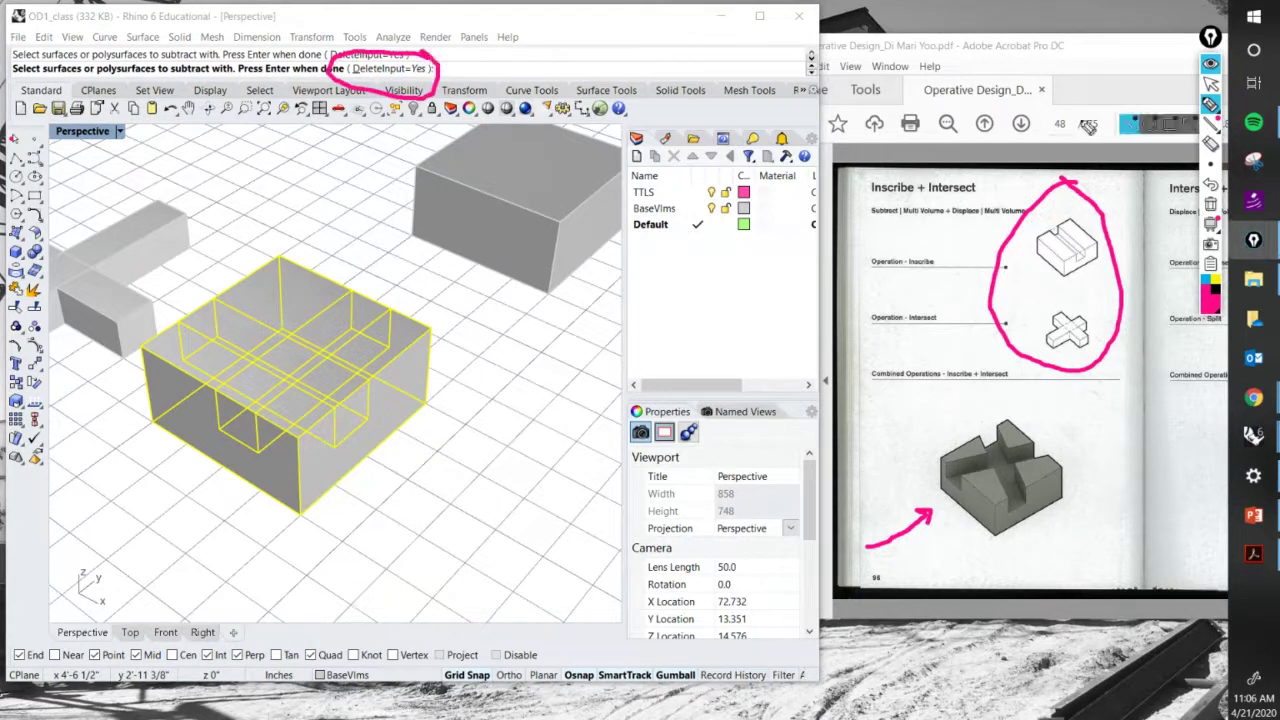
{"action": "left_click", "coordinate": [1210, 85]}
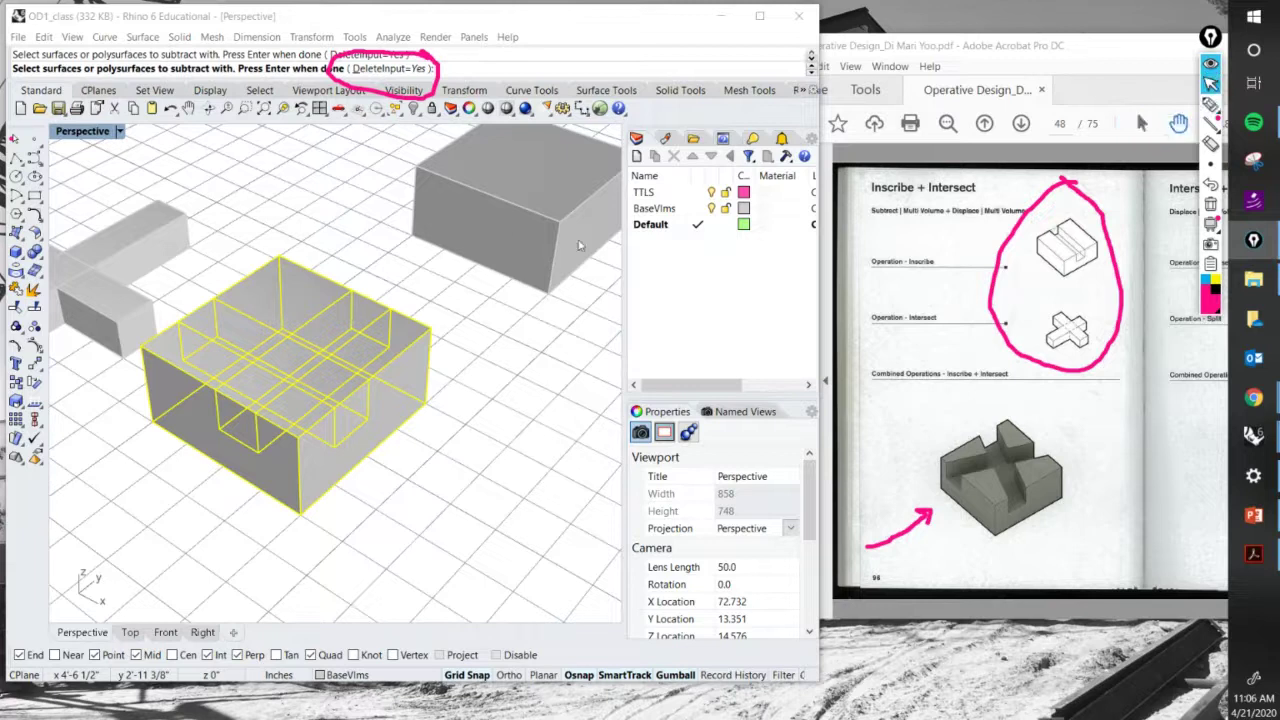
{"action": "left_click", "coordinate": [580, 246]}
{"action": "key", "text": "Return"}
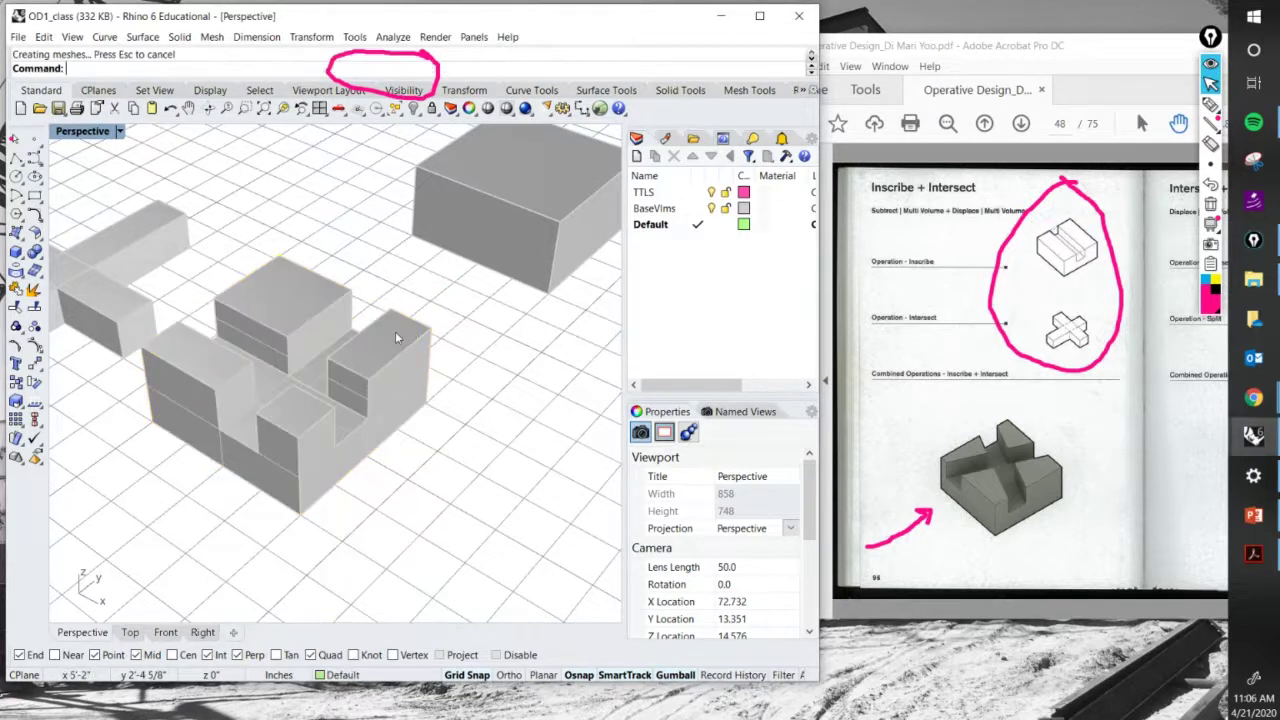
Examine the carved slab as a single object and compare it with the combined Inscribe + Intersect drawing in the book.
{"action": "right_click_drag", "start_coordinate": [400, 329], "coordinate": [352, 327]}
{"action": "left_click", "coordinate": [352, 327]}
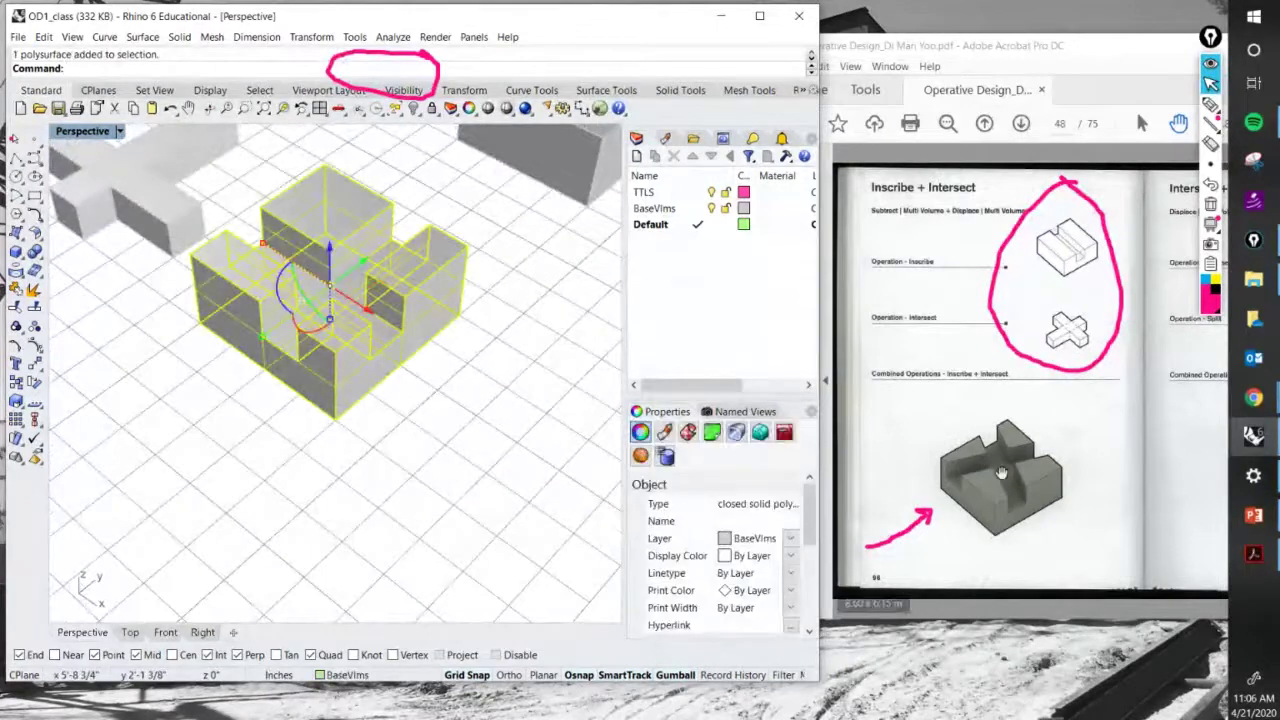
{"action": "left_click", "coordinate": [1000, 498]}
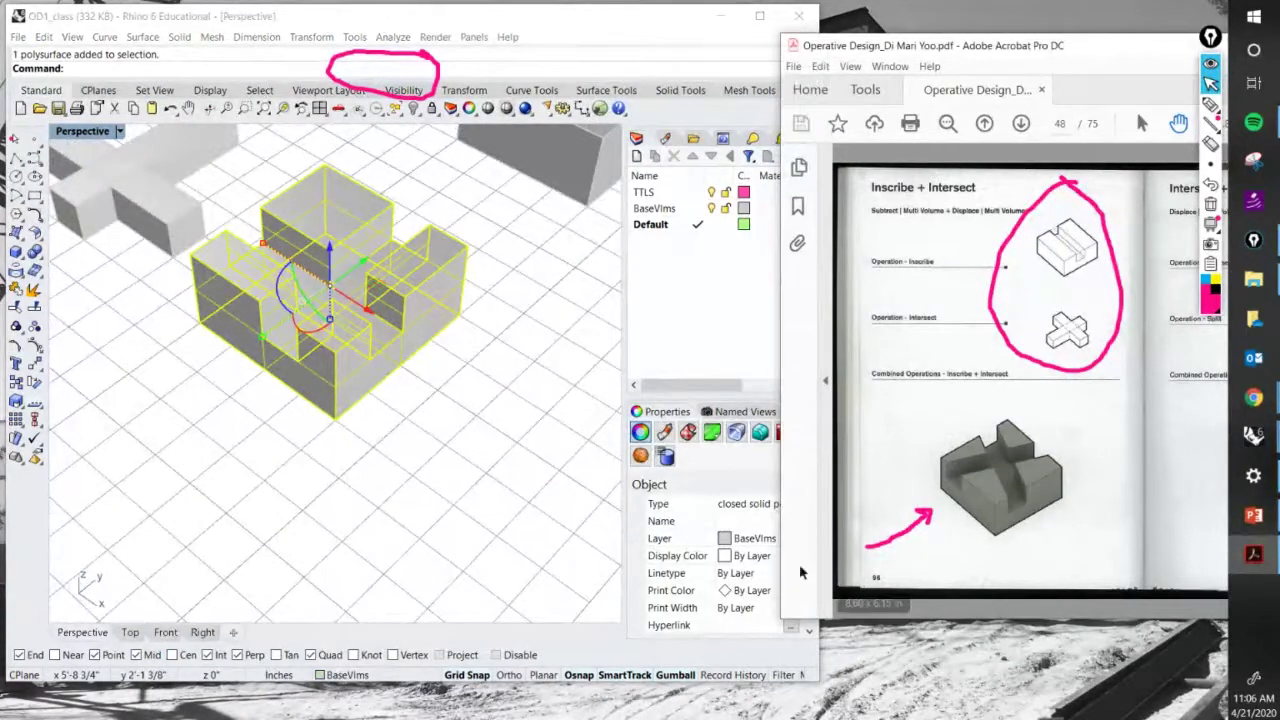
{"action": "left_click", "coordinate": [448, 398]}
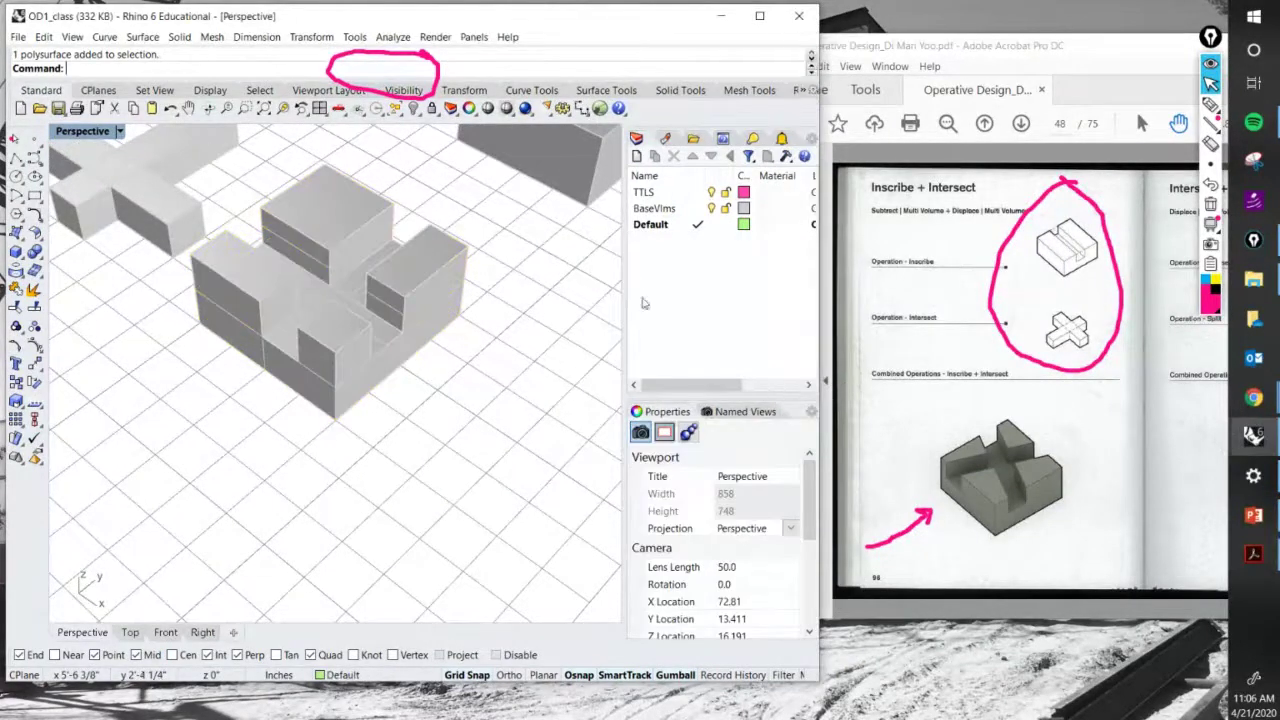
Mark the extra seam lines on the carved slab's front face and channel walls with pink pen strokes.
{"action": "left_click", "coordinate": [1210, 104]}
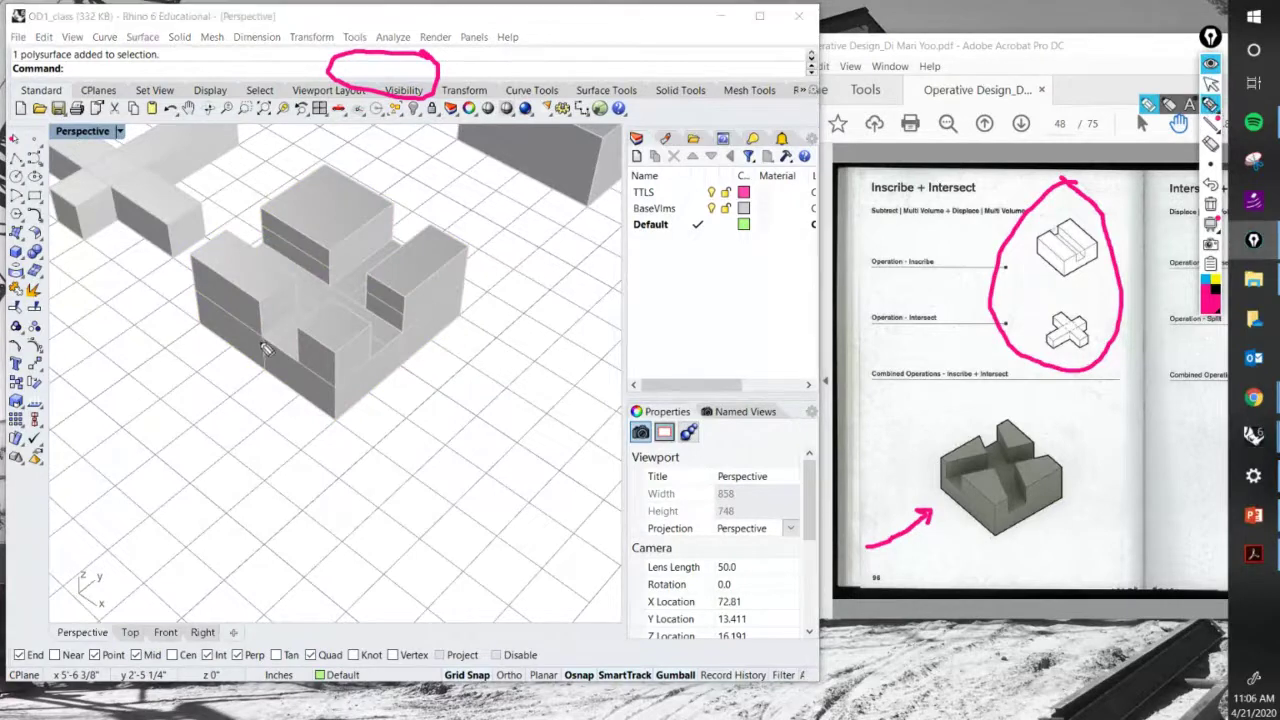
{"action": "left_click_drag", "start_coordinate": [262, 342], "coordinate": [261, 355]}
{"action": "left_click_drag", "start_coordinate": [216, 305], "coordinate": [238, 320]}
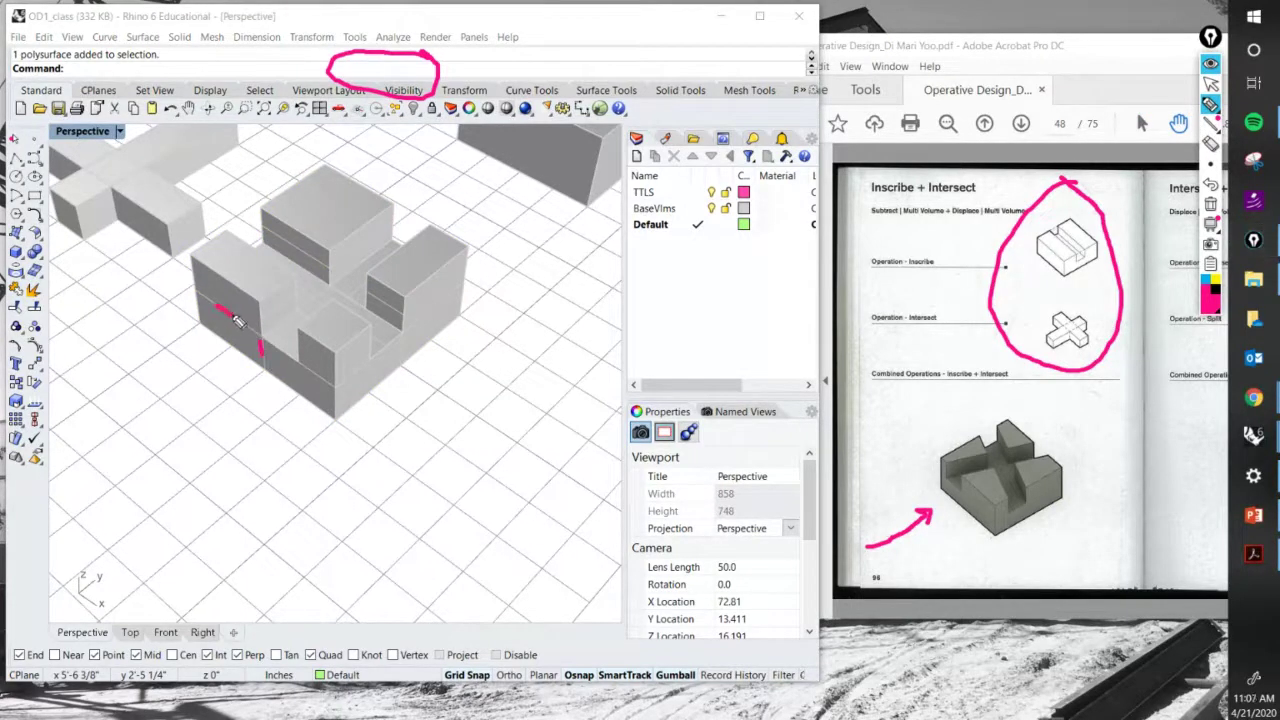
{"action": "mouse_move", "coordinate": [348, 294]}
{"action": "left_mouse_down"}
{"action": "mouse_move", "coordinate": [388, 307]}
{"action": "mouse_move", "coordinate": [375, 307]}
{"action": "left_mouse_up"}
{"action": "mouse_move", "coordinate": [296, 253]}
{"action": "left_mouse_down"}
{"action": "mouse_move", "coordinate": [305, 246]}
{"action": "mouse_move", "coordinate": [308, 260]}
{"action": "left_mouse_up"}
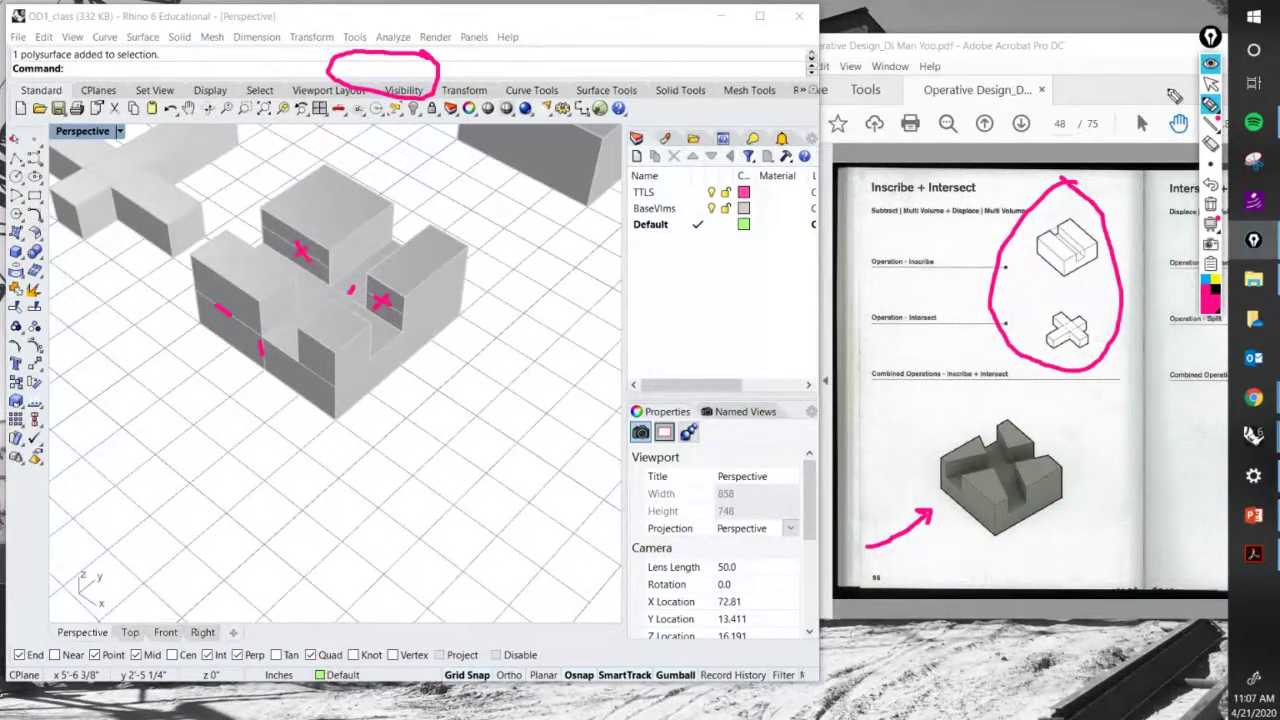
{"action": "left_click", "coordinate": [1210, 85]}
Select the carved slab and circle the Properties heading in pink above its object information.
{"action": "left_click", "coordinate": [366, 206]}
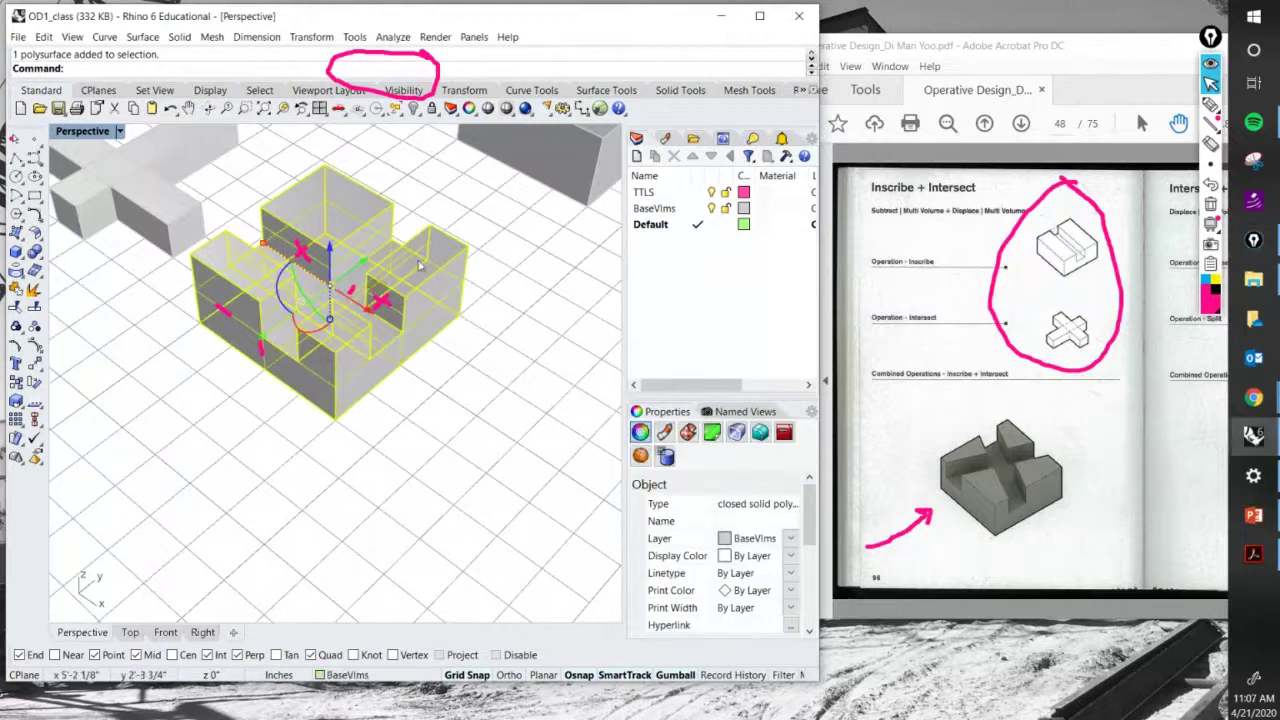
{"action": "left_click", "coordinate": [1253, 397]}
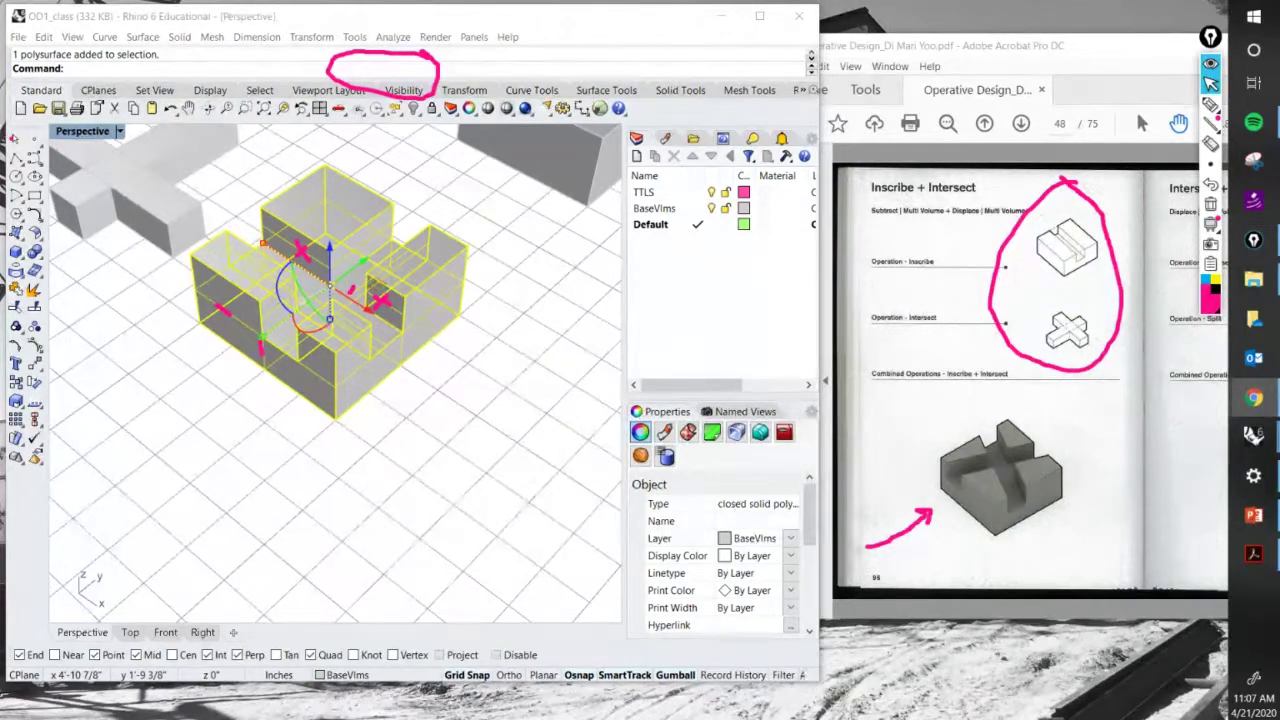
{"action": "left_click", "coordinate": [523, 447]}
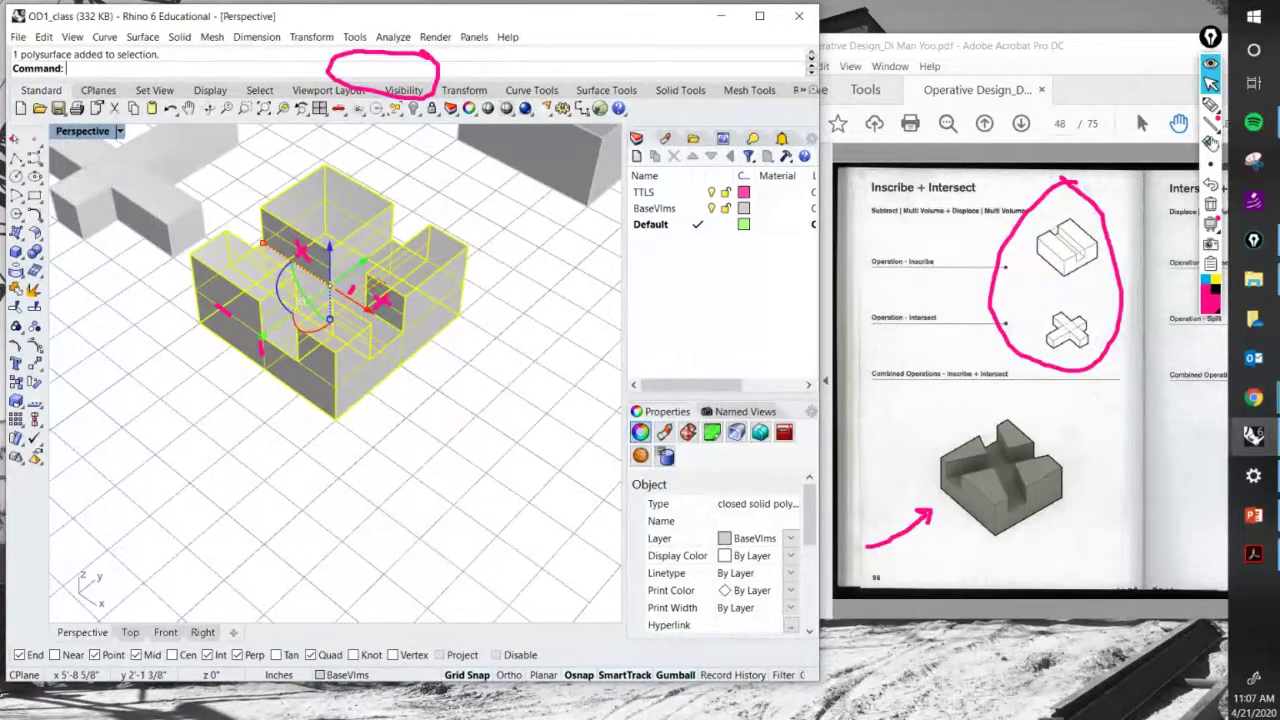
{"action": "left_click", "coordinate": [1210, 103]}
{"action": "mouse_move", "coordinate": [640, 378]}
{"action": "left_mouse_down"}
{"action": "mouse_move", "coordinate": [605, 405]}
{"action": "mouse_move", "coordinate": [660, 448]}
{"action": "mouse_move", "coordinate": [712, 412]}
{"action": "mouse_move", "coordinate": [642, 388]}
{"action": "left_mouse_up"}
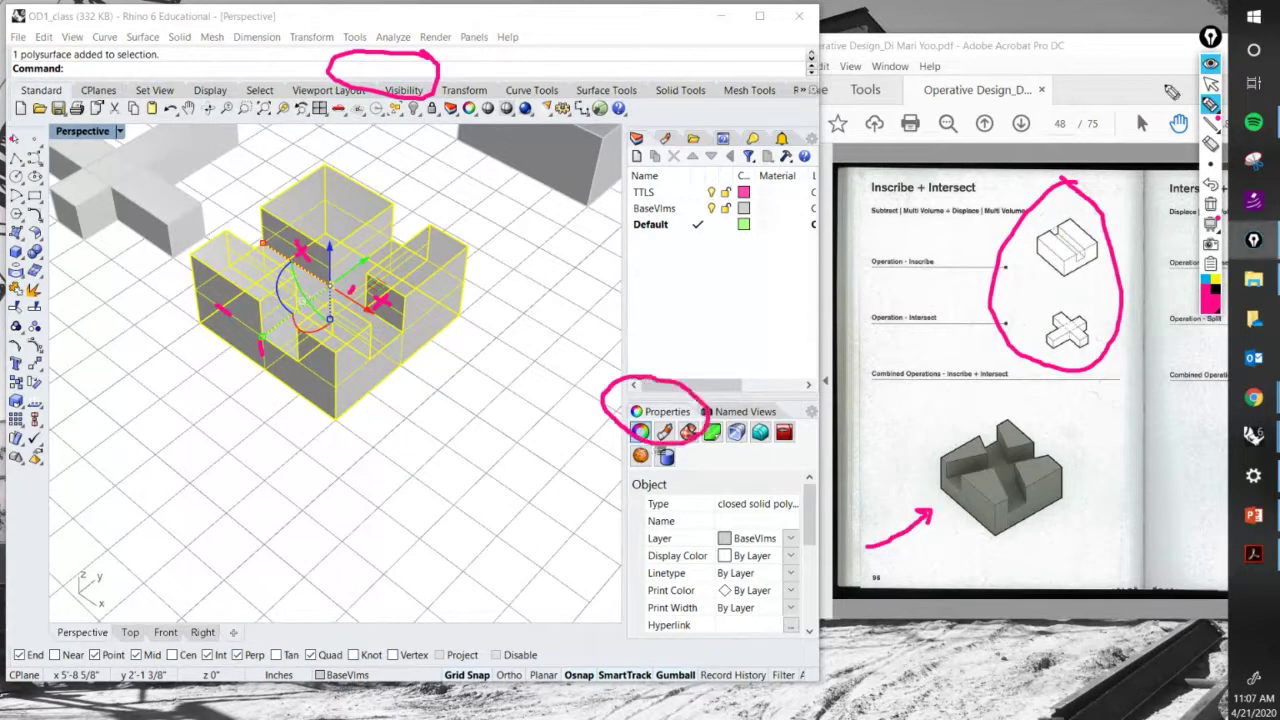
{"action": "left_click", "coordinate": [1211, 84]}
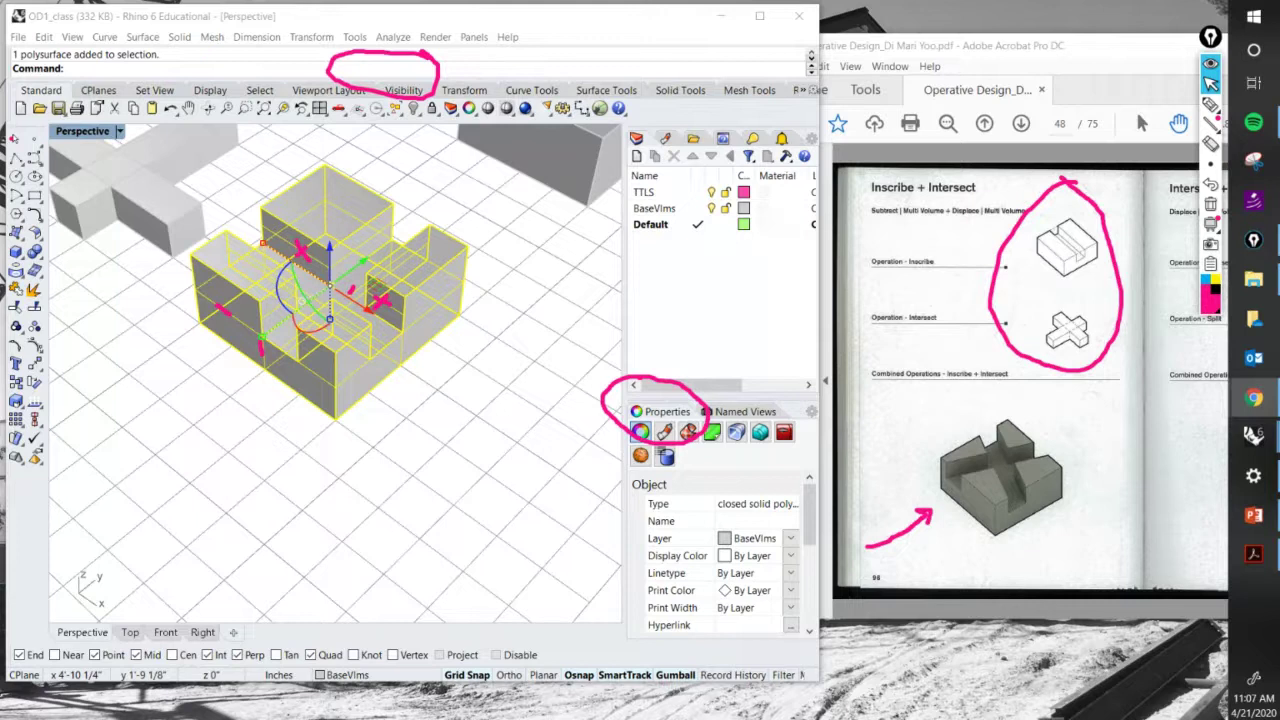
Show the slab's Isocurve Density properties and mark the Show surface checkbox with a pink arrow and circle.
{"action": "left_click", "coordinate": [736, 370]}
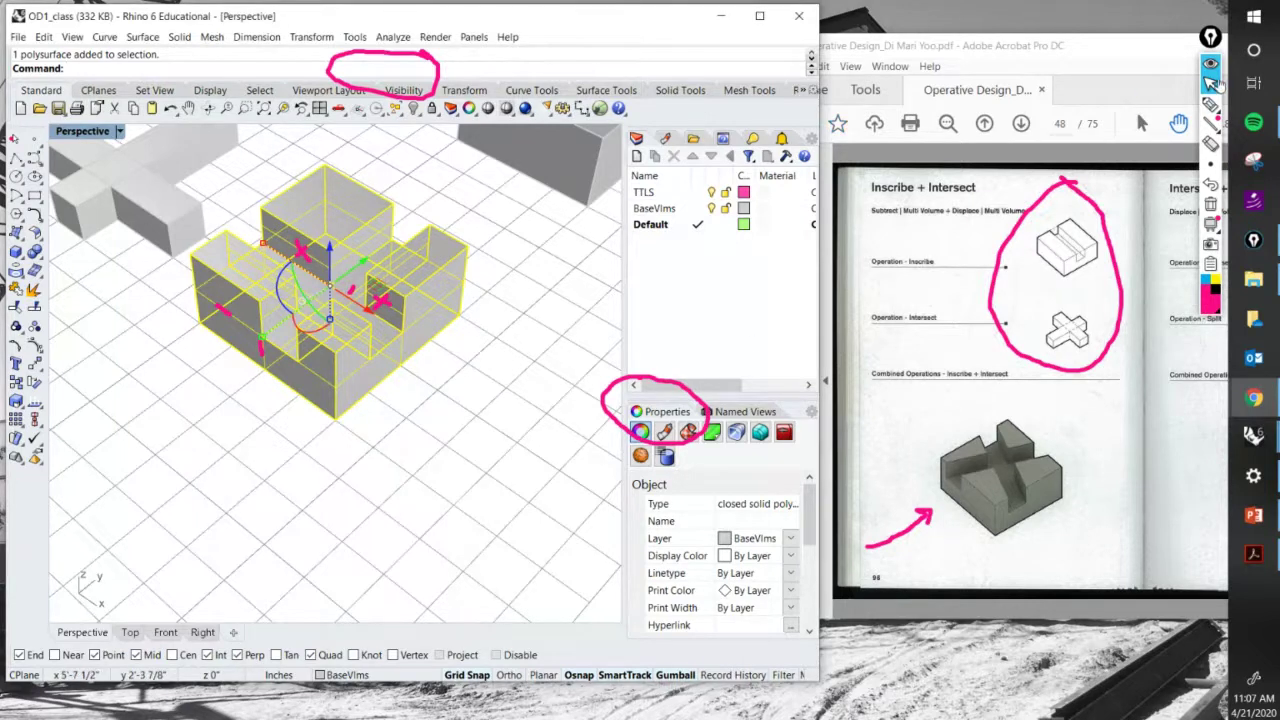
{"action": "scroll", "coordinate": [810, 510], "scroll_direction": "down", "scroll_amount": 5}
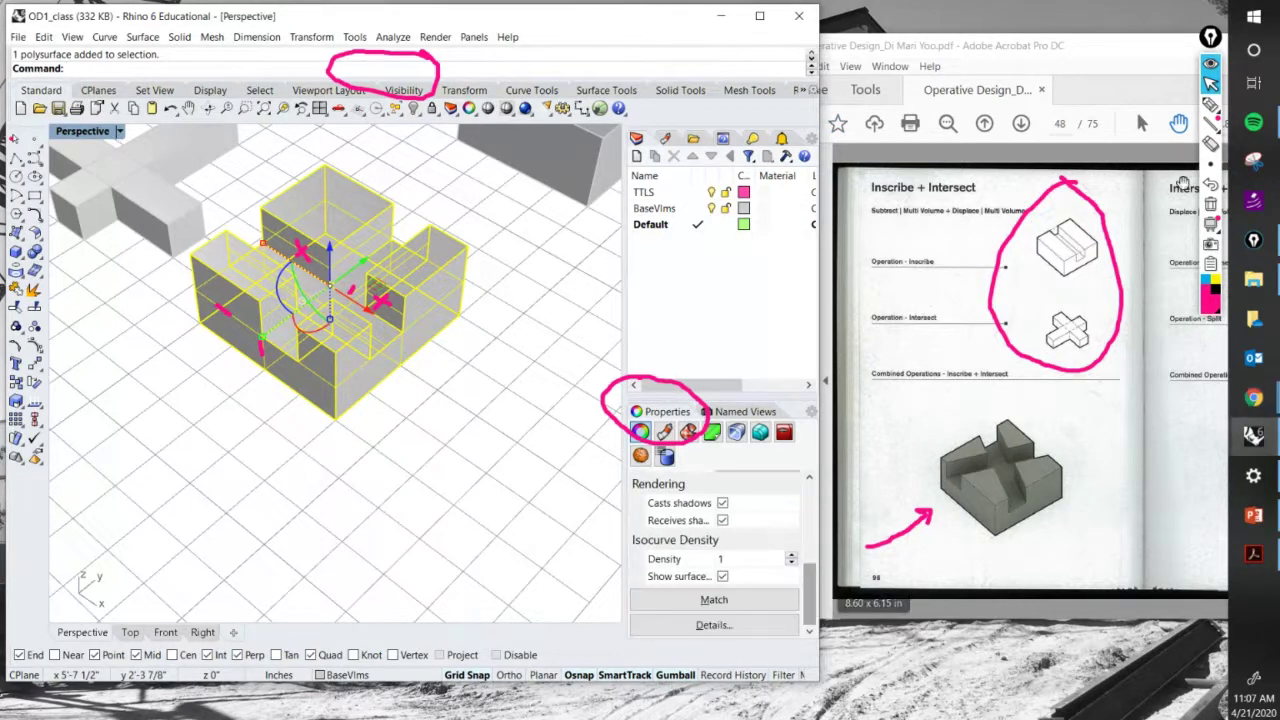
{"action": "left_click", "coordinate": [1210, 104]}
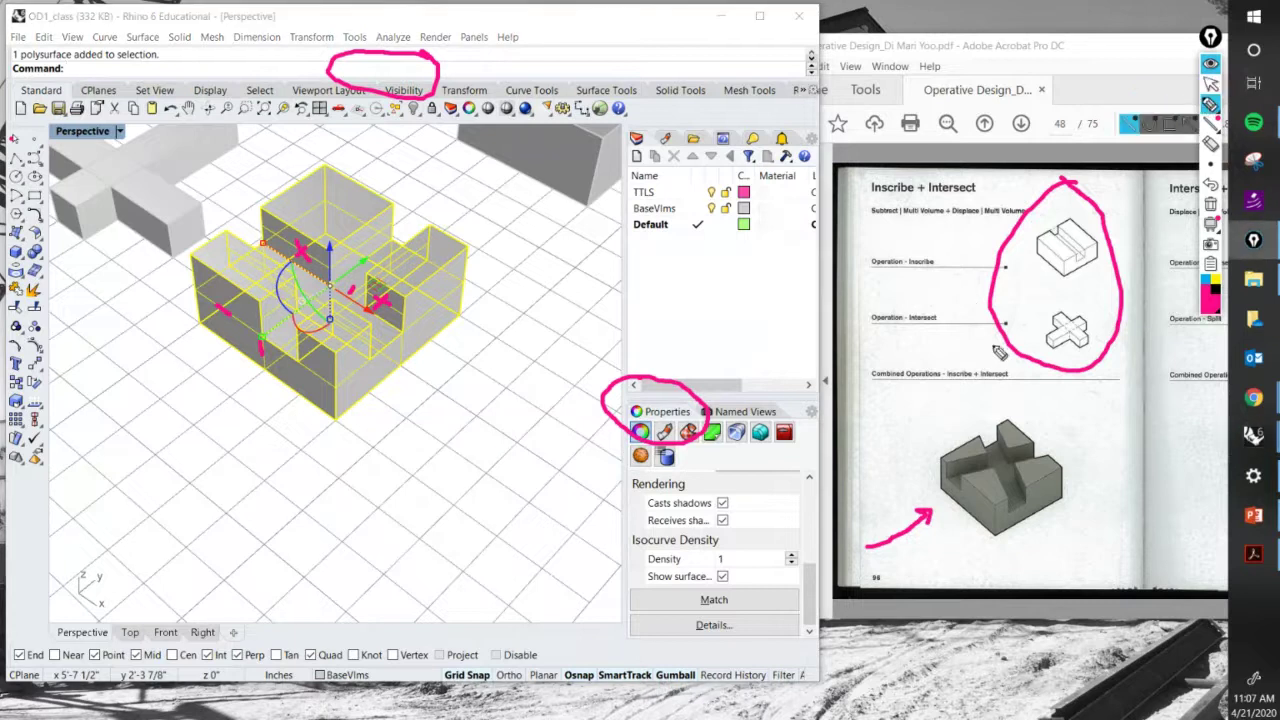
{"action": "left_click_drag", "start_coordinate": [597, 578], "coordinate": [633, 577]}
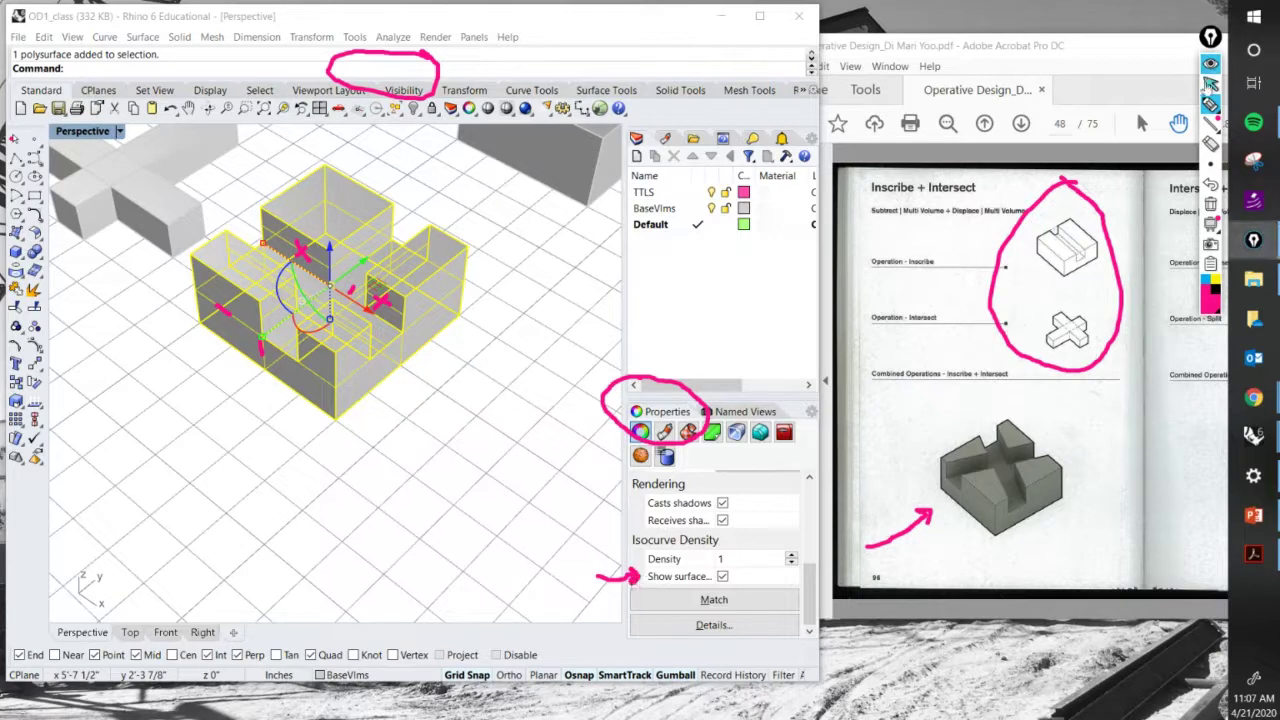
{"action": "left_click", "coordinate": [1210, 84]}
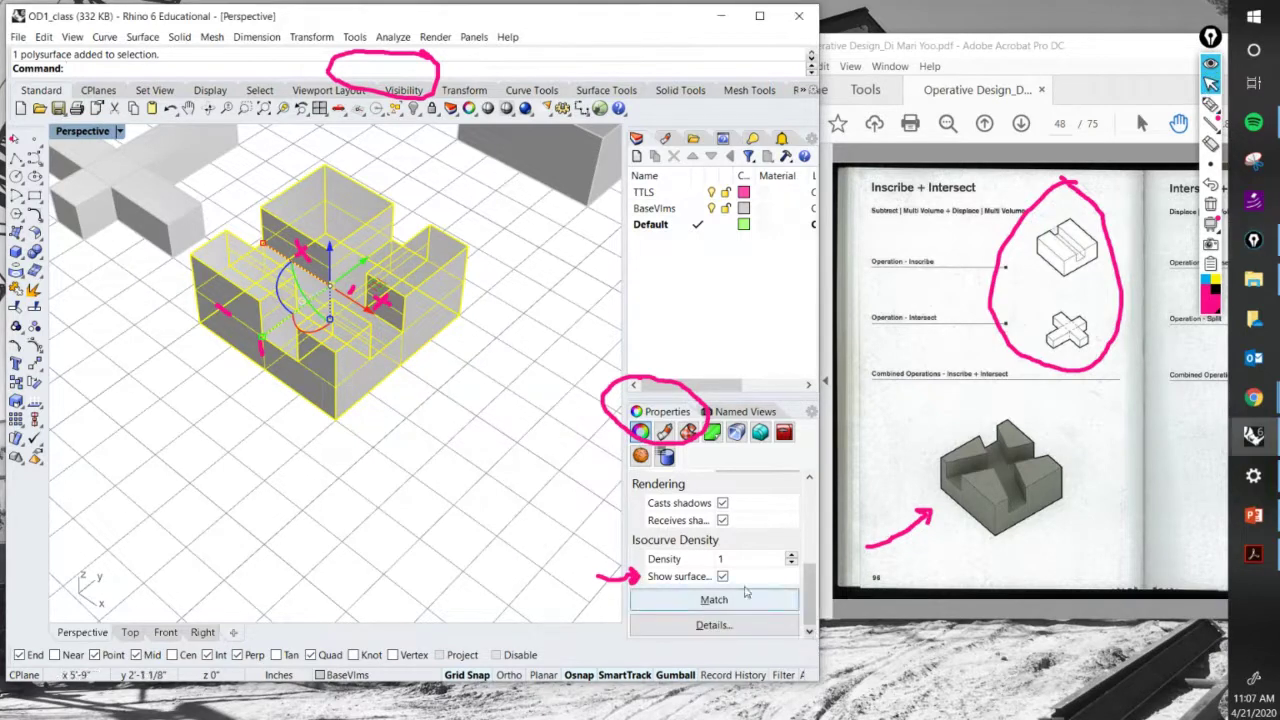
{"action": "left_click", "coordinate": [1208, 106]}
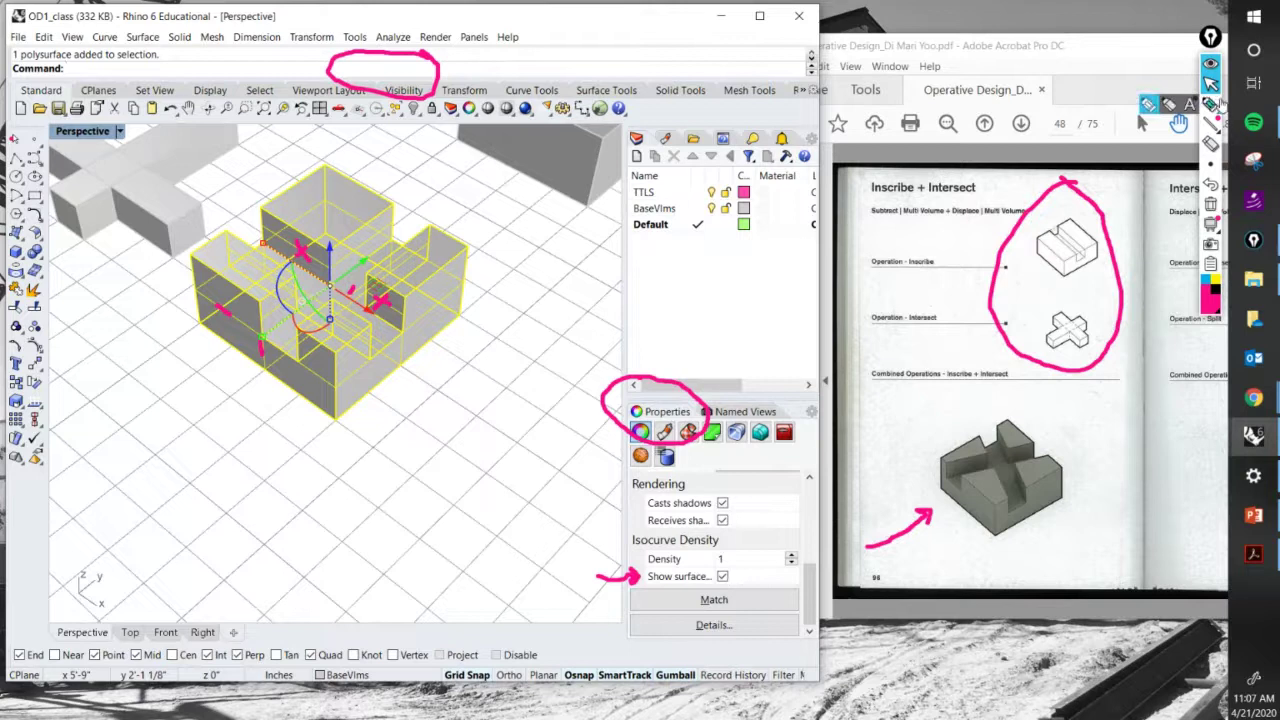
{"action": "mouse_move", "coordinate": [732, 558]}
{"action": "left_mouse_down"}
{"action": "mouse_move", "coordinate": [708, 606]}
{"action": "mouse_move", "coordinate": [752, 598]}
{"action": "mouse_move", "coordinate": [729, 556]}
{"action": "left_mouse_up"}
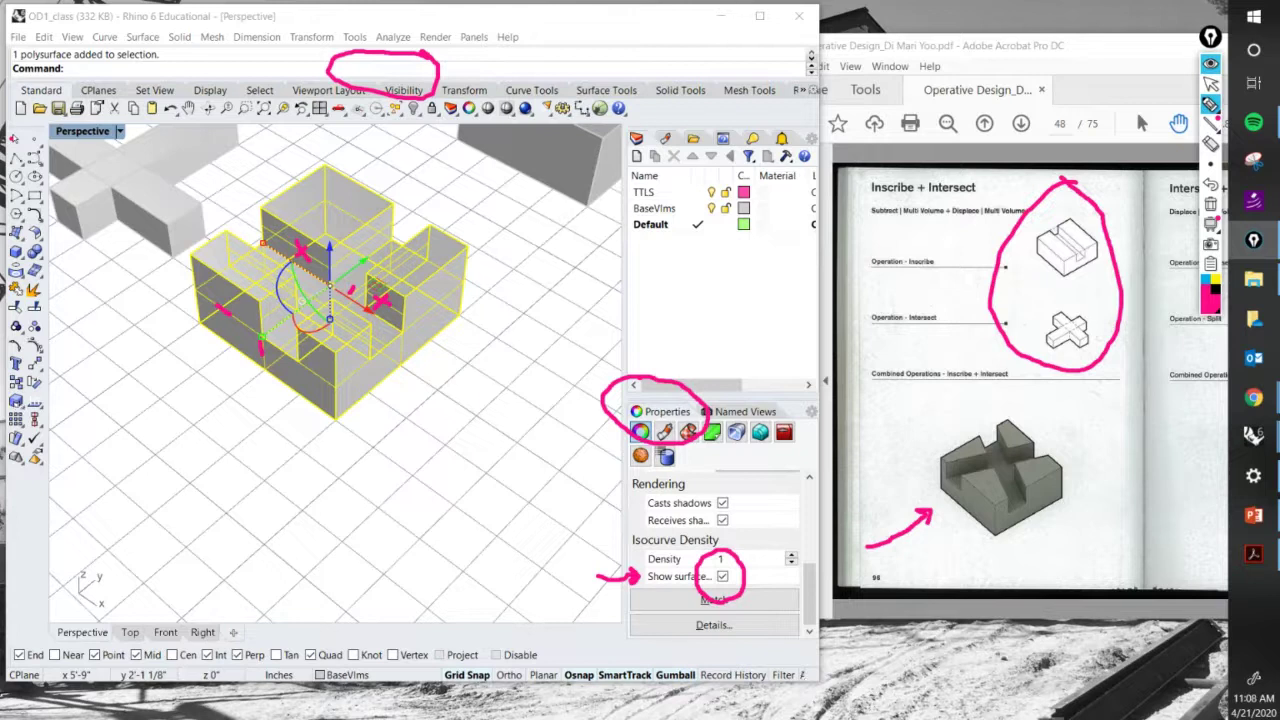
Deselect the carved slab and clear all the pink annotations from the screen.
{"action": "left_click", "coordinate": [1211, 85]}
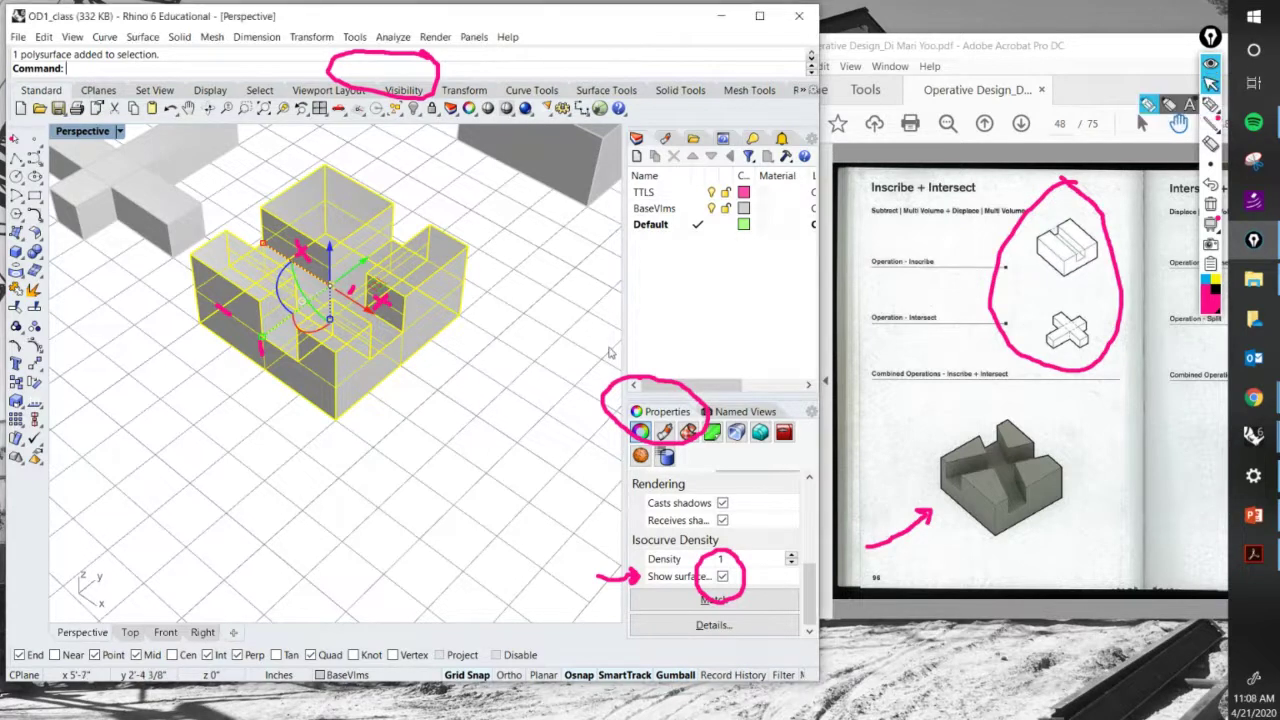
{"action": "left_click", "coordinate": [340, 440]}
{"action": "right_click_drag", "start_coordinate": [352, 377], "coordinate": [380, 360]}
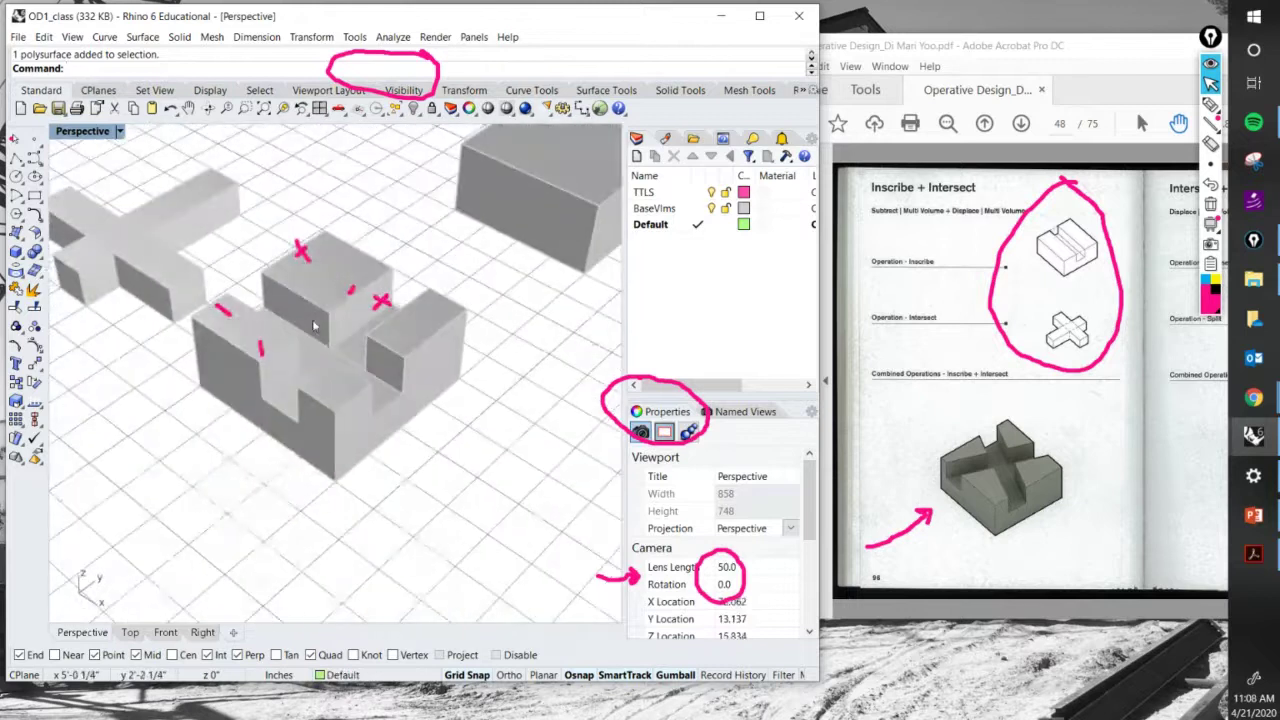
{"action": "left_click", "coordinate": [1211, 203]}
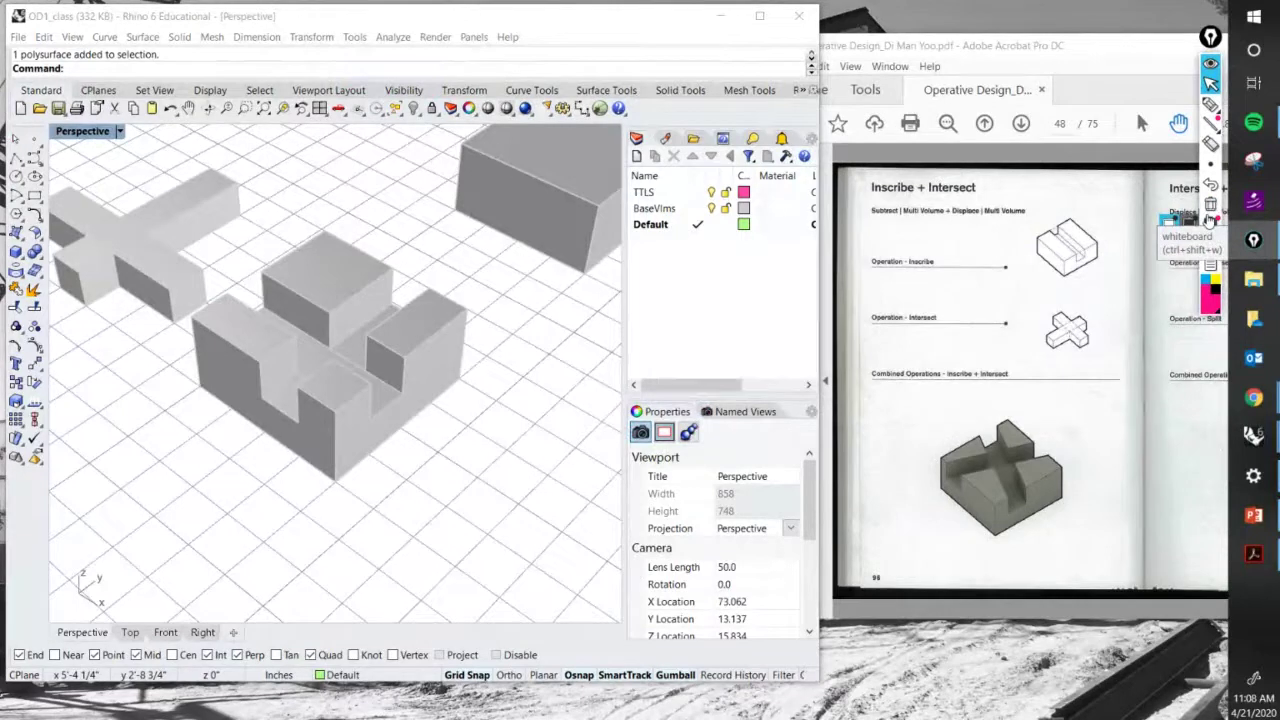
{"action": "left_click", "coordinate": [1210, 220]}
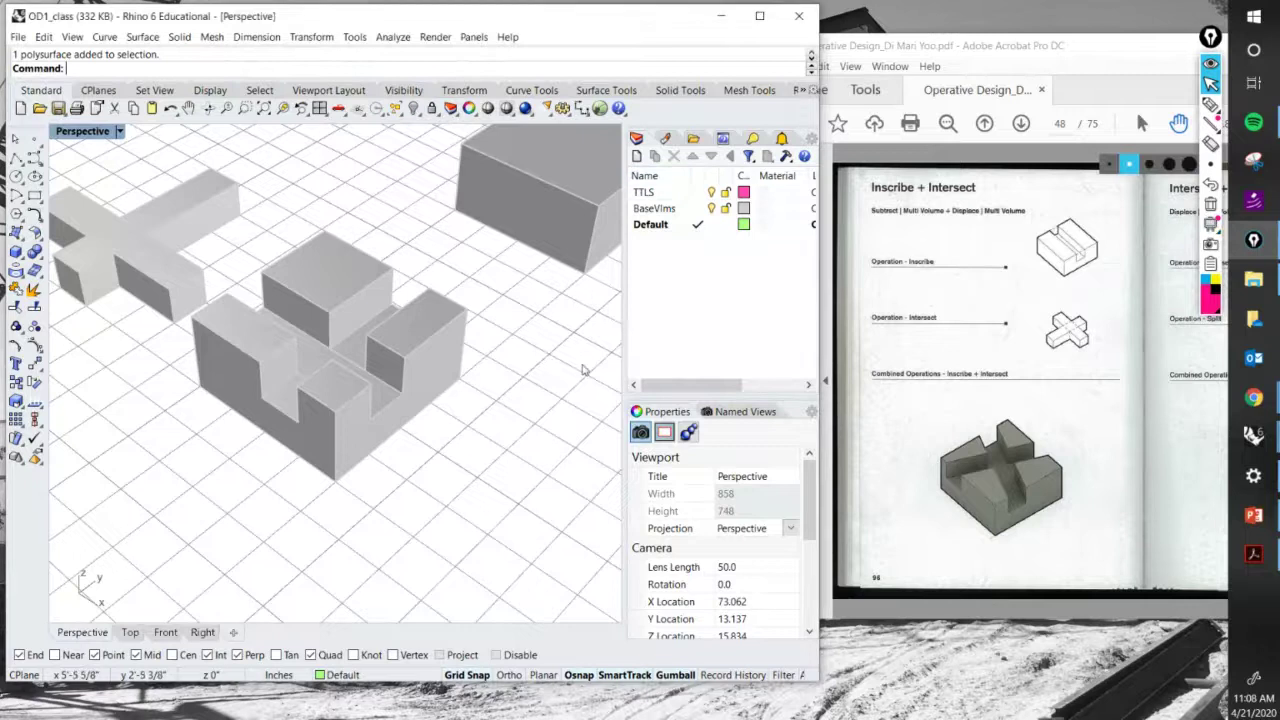
Shorten the spare bar that runs along the Y axis with Scale1D, to a factor of about 0.85, from its front end.
{"action": "right_click_drag", "start_coordinate": [330, 380], "coordinate": [274, 391]}
{"action": "scroll", "coordinate": [274, 392], "scroll_direction": "up", "scroll_amount": 3}
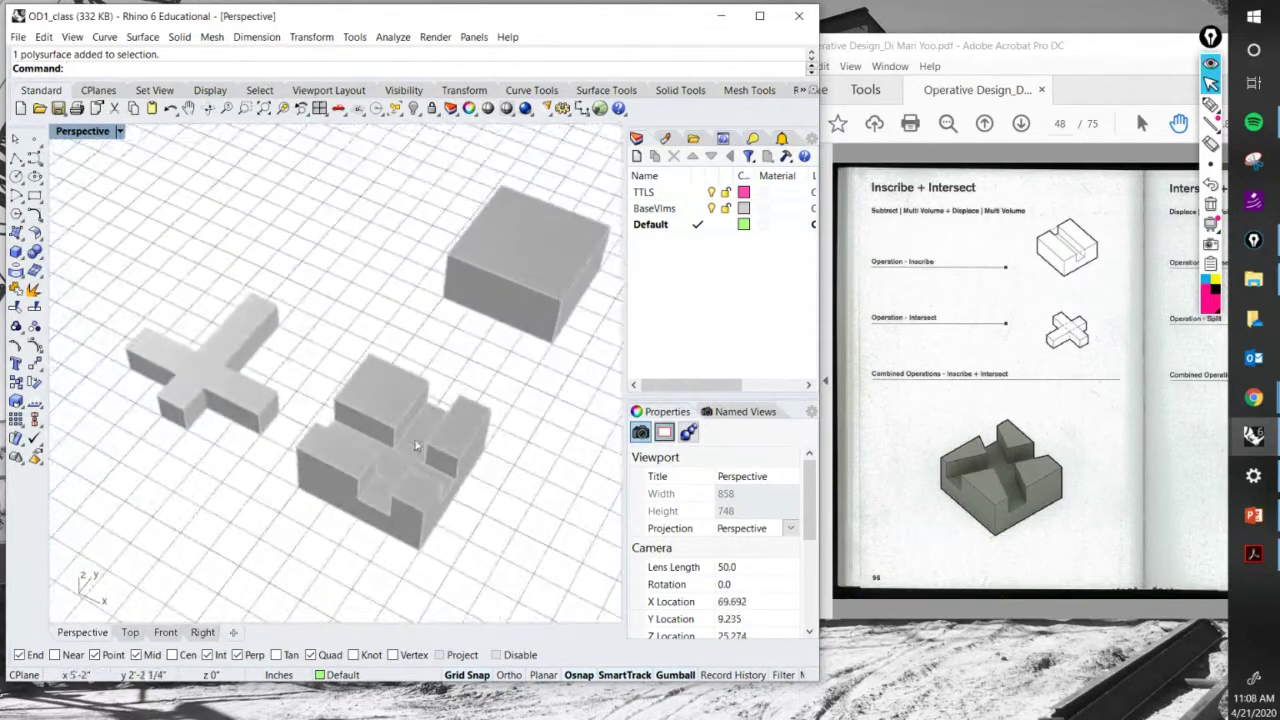
{"action": "left_click", "coordinate": [419, 447]}
{"action": "left_click", "coordinate": [372, 283]}
{"action": "left_click", "coordinate": [213, 316]}
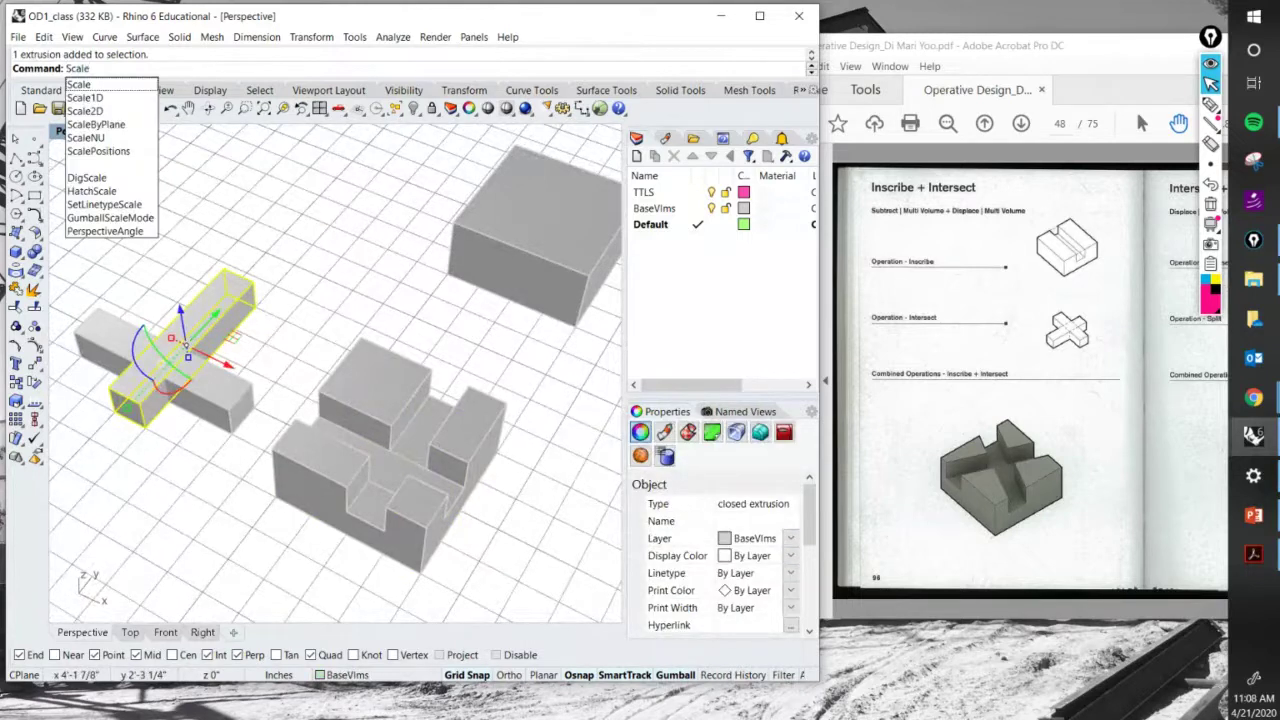
{"action": "key", "text": "Return"}
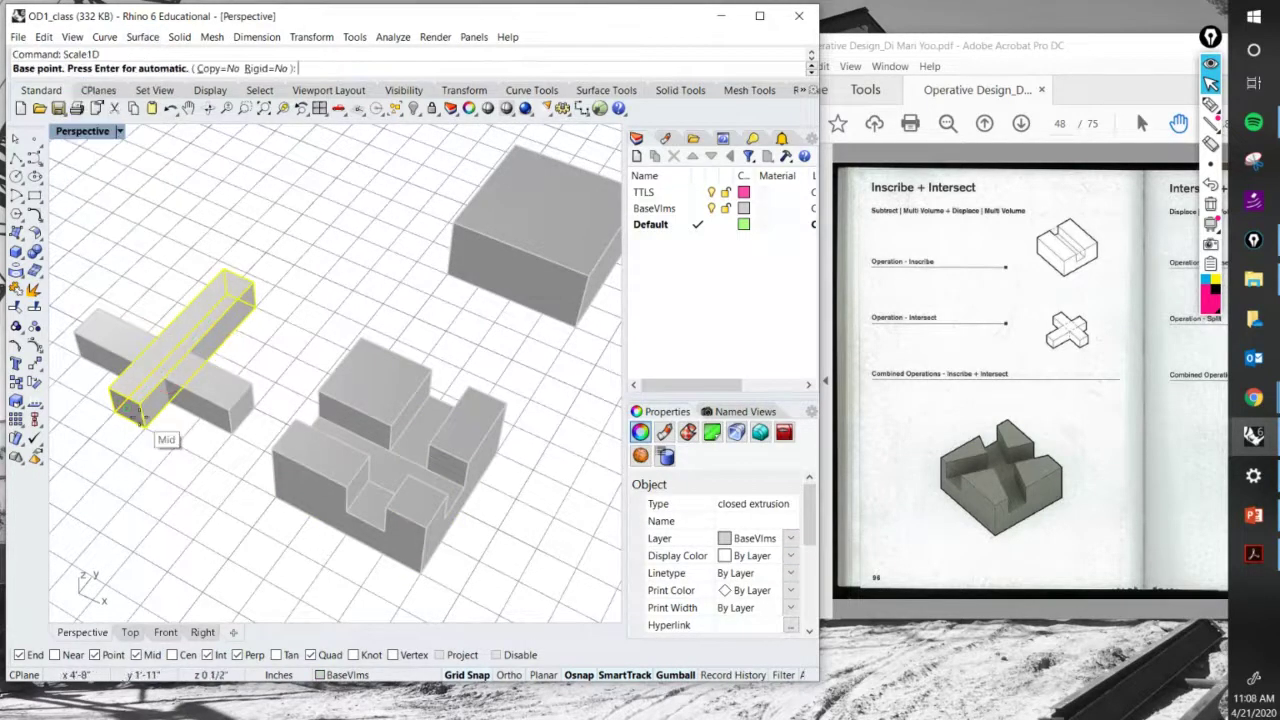
{"action": "left_click", "coordinate": [150, 412]}
{"action": "left_click", "coordinate": [228, 290]}
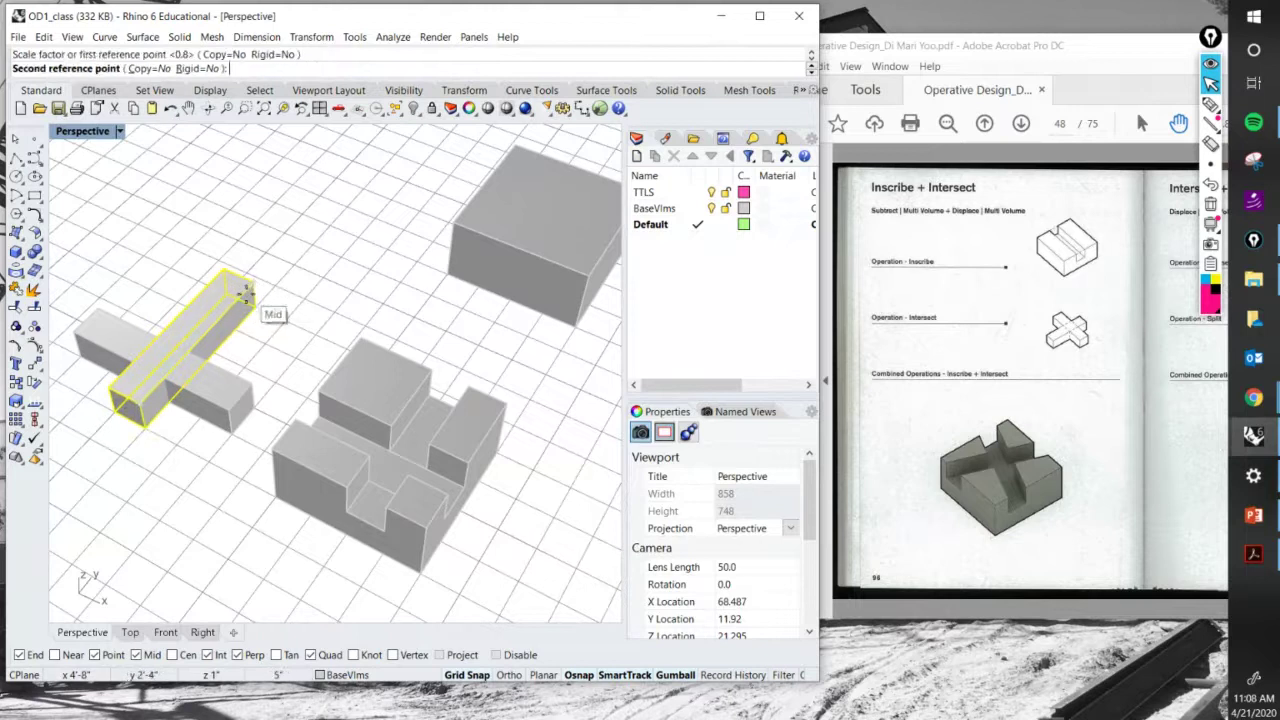
{"action": "left_click", "coordinate": [242, 303]}
Shorten the crossing bar along the X axis with Scale1D, measuring from its right-hand end.
{"action": "left_click", "coordinate": [215, 398]}
{"action": "key", "text": "Return"}
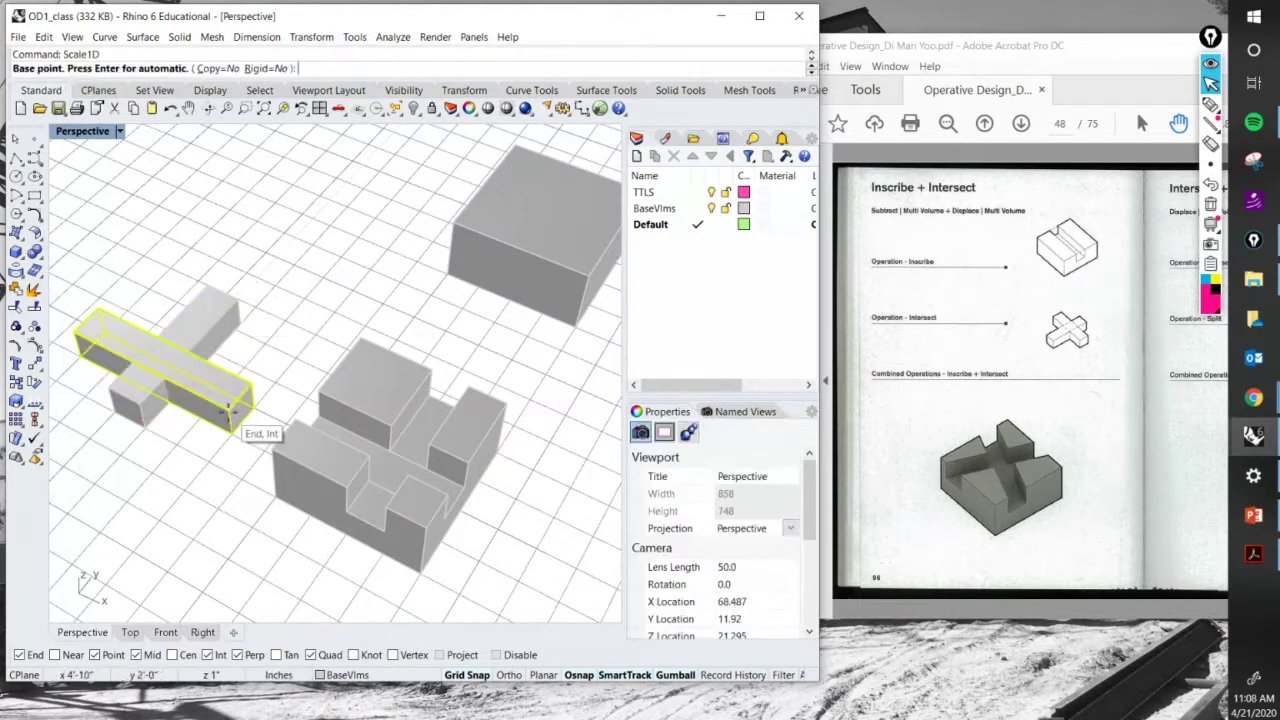
{"action": "left_click", "coordinate": [230, 410]}
{"action": "left_click", "coordinate": [85, 338]}
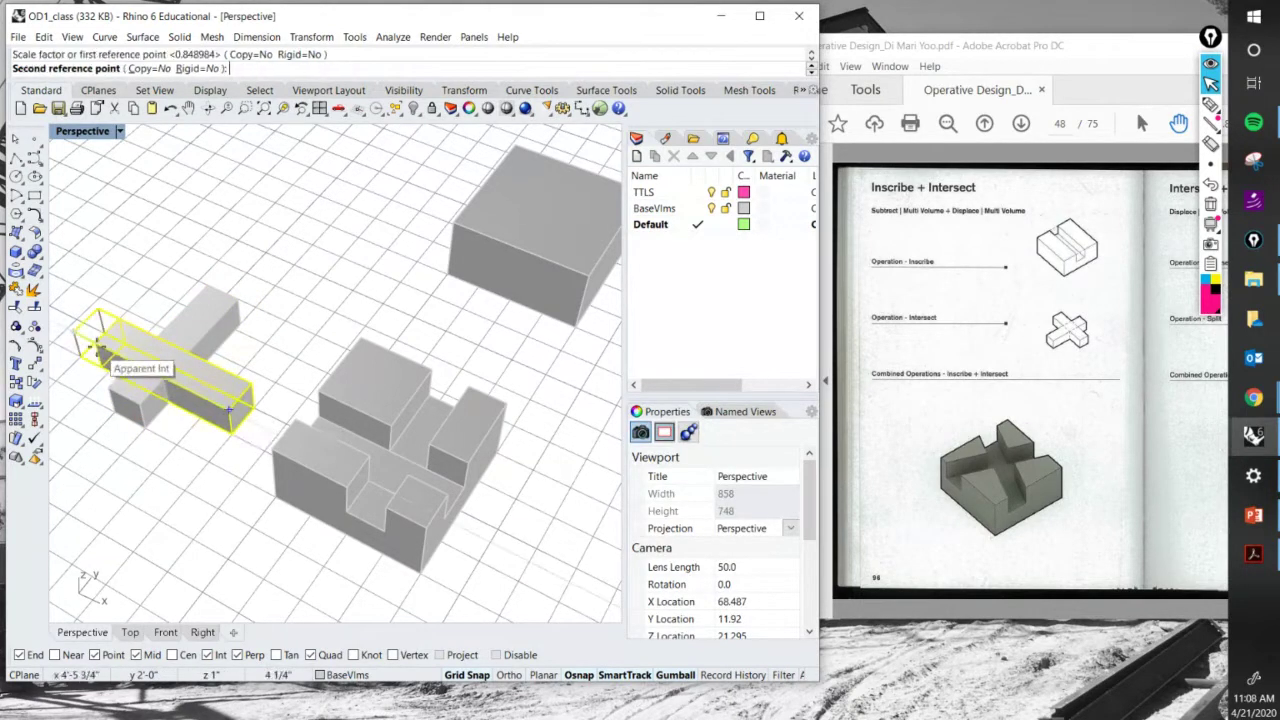
{"action": "left_click", "coordinate": [112, 350]}
{"action": "key", "text": "Escape"}
Move both shortened bars into the uncut slab, with their tops flush with the slab's top face.
{"action": "right_click_drag", "start_coordinate": [183, 473], "coordinate": [228, 488], "text": "shift"}
{"action": "left_click", "coordinate": [215, 385]}
{"action": "left_click", "coordinate": [247, 333], "text": "shift"}
{"action": "scroll", "coordinate": [247, 333], "scroll_direction": "down", "scroll_amount": 2}
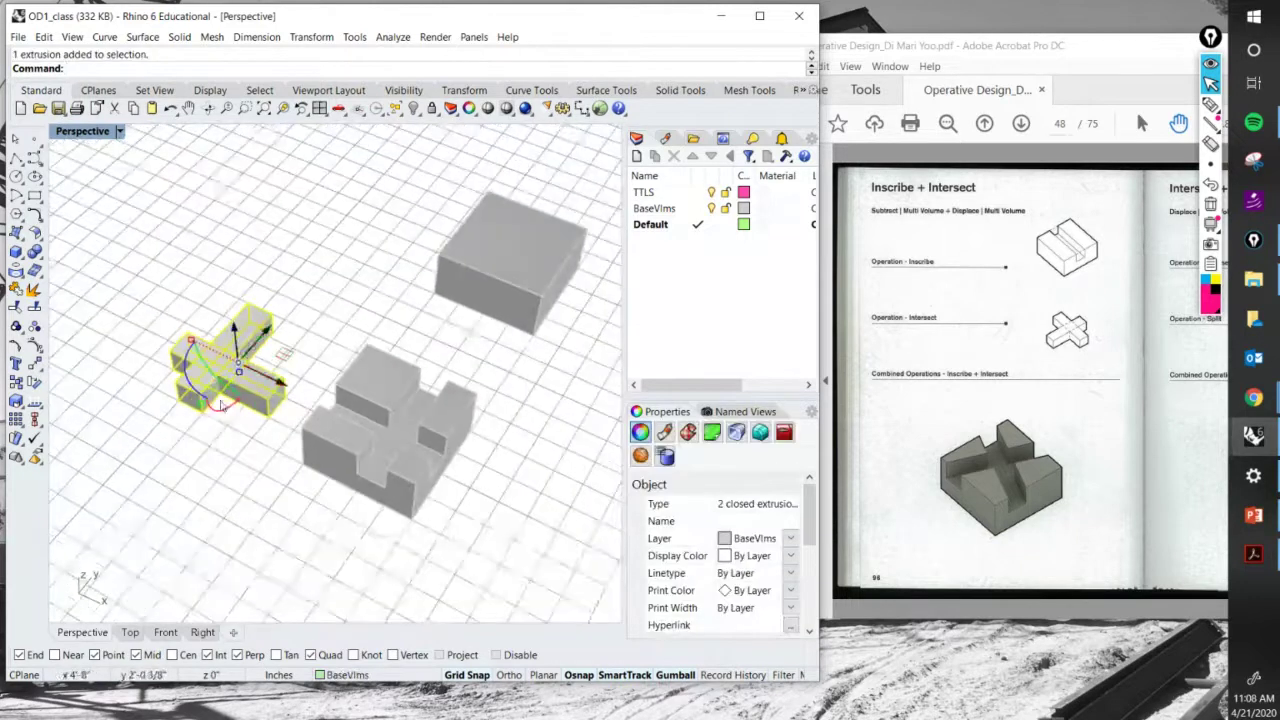
{"action": "type", "text": "Move"}
{"action": "key", "text": "Return"}
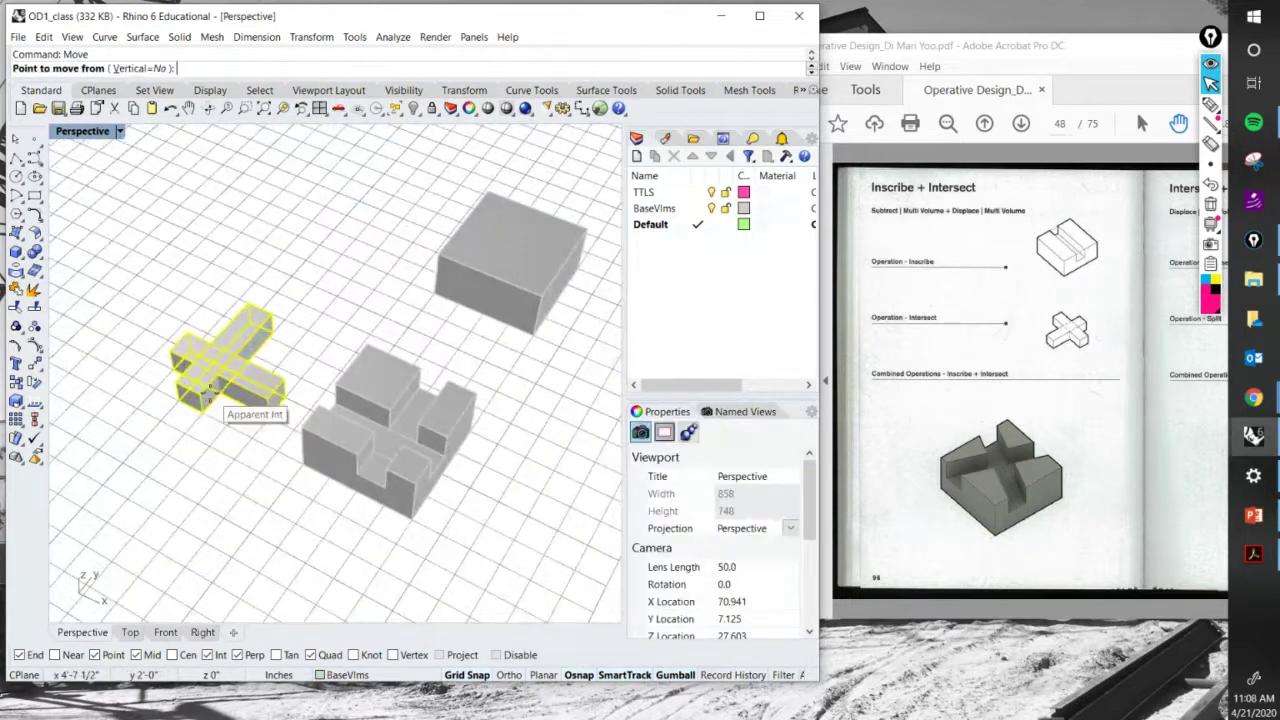
{"action": "left_click", "coordinate": [205, 403]}
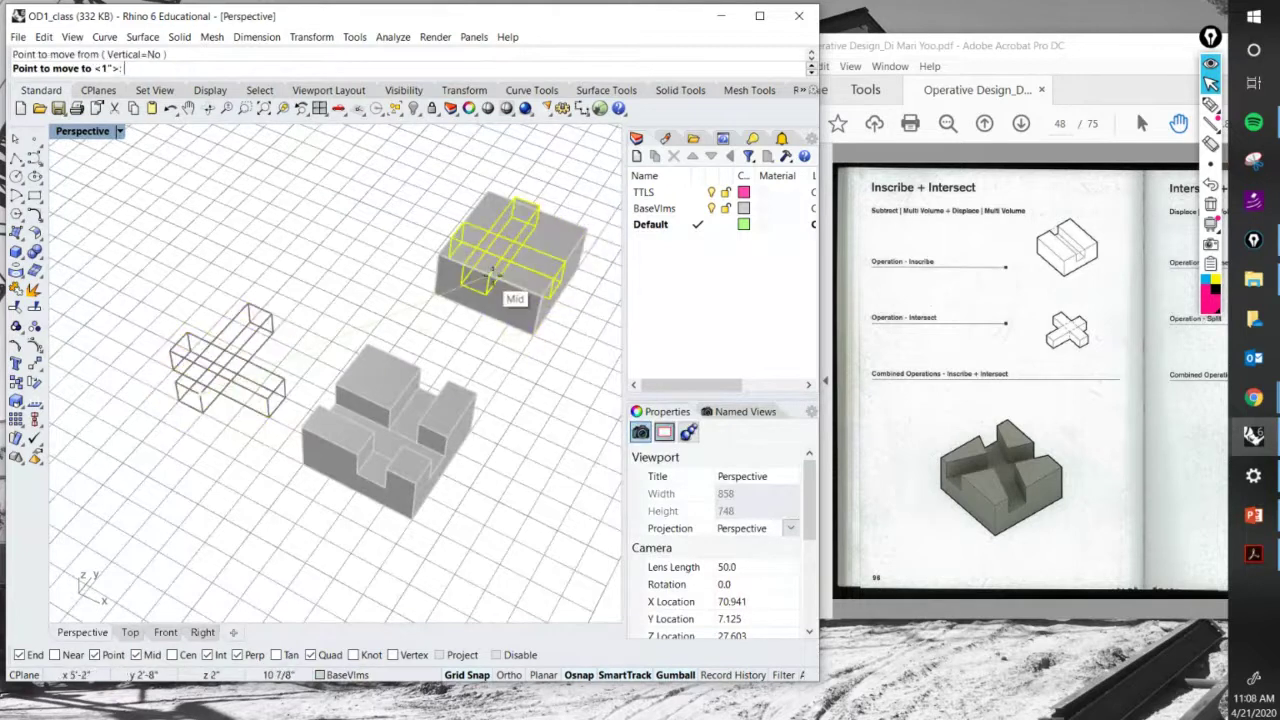
{"action": "left_click", "coordinate": [567, 268]}
{"action": "right_click_drag", "start_coordinate": [567, 268], "coordinate": [516, 377]}
{"action": "key", "text": "Escape"}
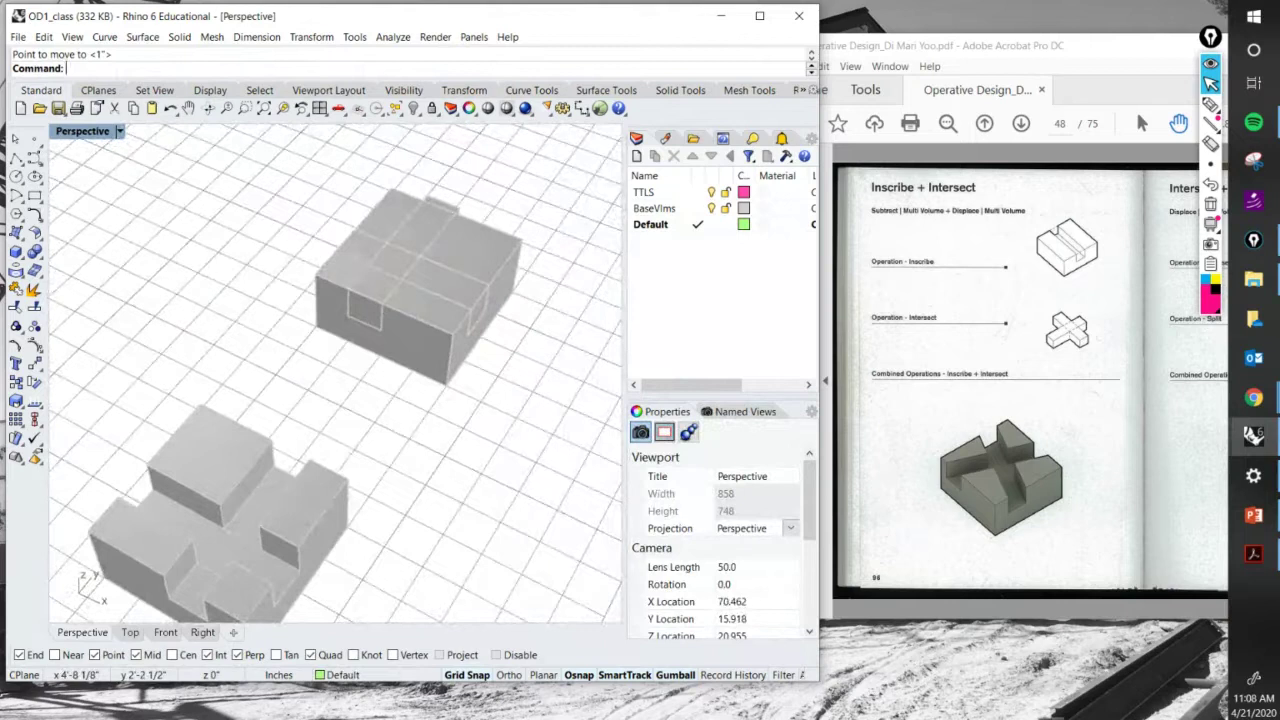
Draw a curved pink arrow over the book's combined drawing and outline the top faces of its rear and right corner blocks.
{"action": "left_click", "coordinate": [1210, 104]}
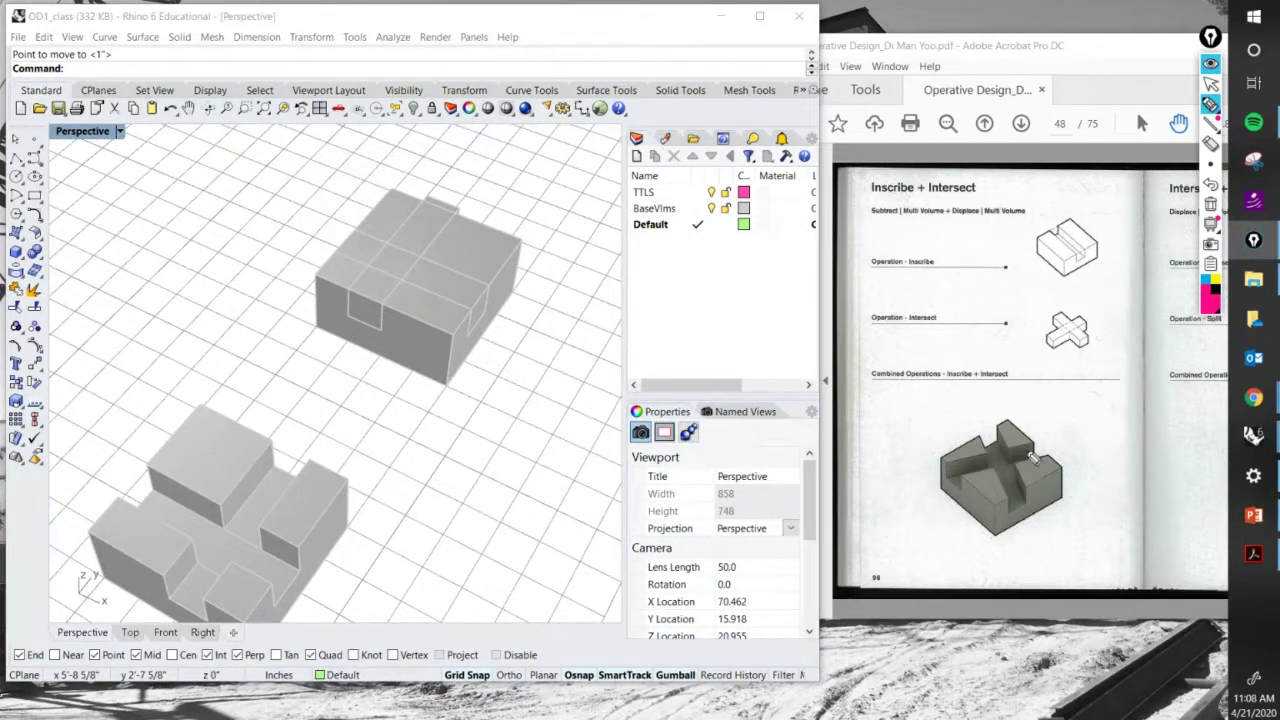
{"action": "left_click_drag", "start_coordinate": [1038, 468], "coordinate": [1018, 490]}
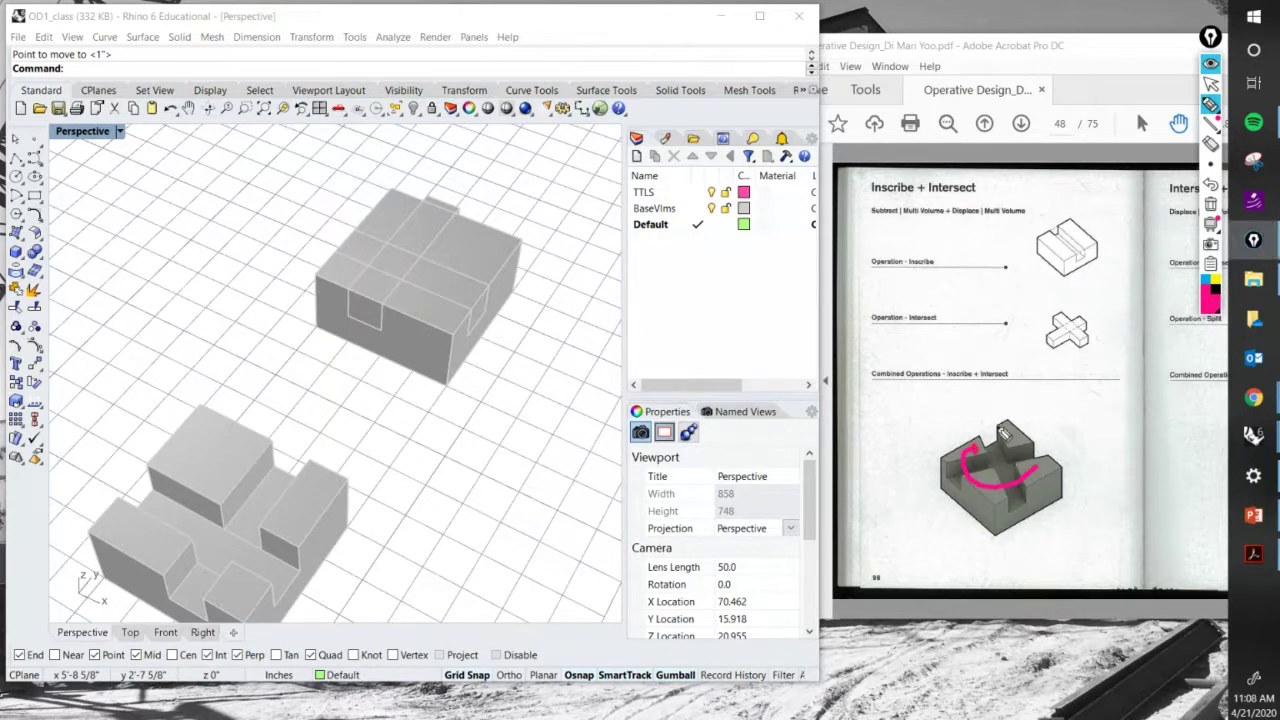
{"action": "left_click_drag", "start_coordinate": [999, 427], "coordinate": [1002, 432]}
{"action": "left_click_drag", "start_coordinate": [1021, 467], "coordinate": [1030, 487]}
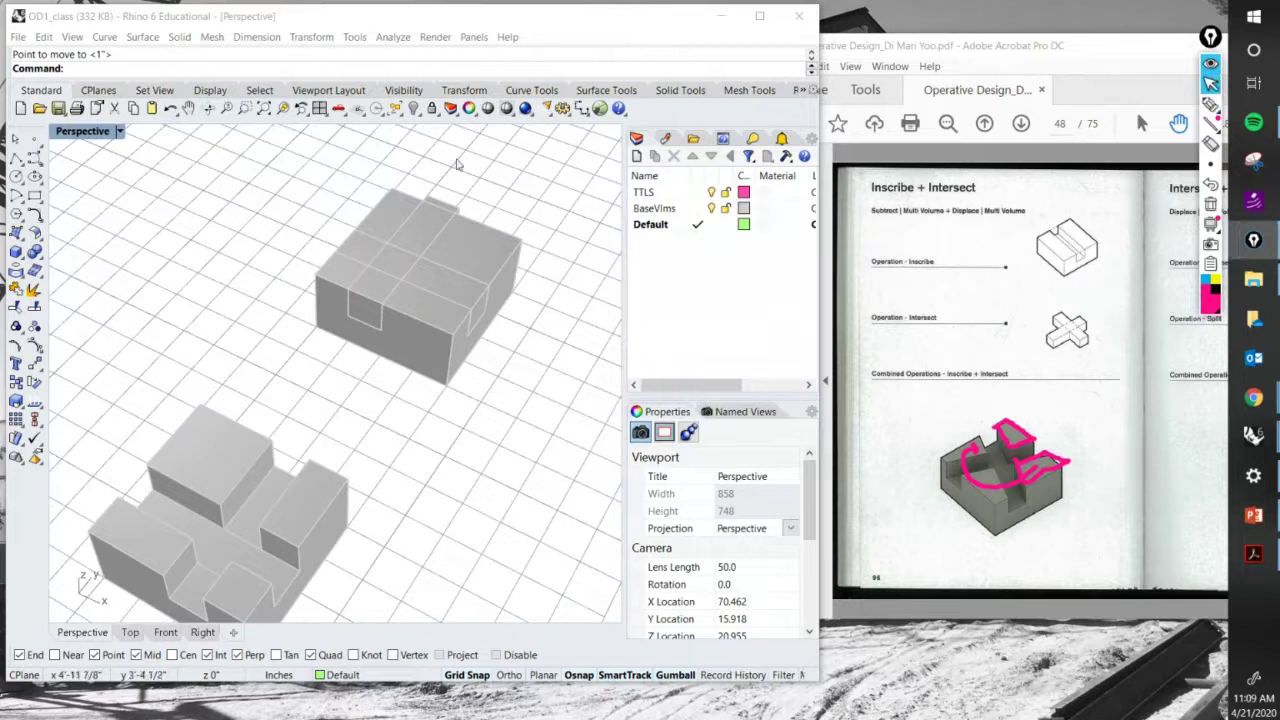
Select the two bars in the uncut slab and rotate them about the vertical axis so they run diagonally across it.
{"action": "right_click_drag", "start_coordinate": [459, 166], "coordinate": [455, 212]}
{"action": "left_click", "coordinate": [455, 212]}
{"action": "left_click", "coordinate": [445, 262]}
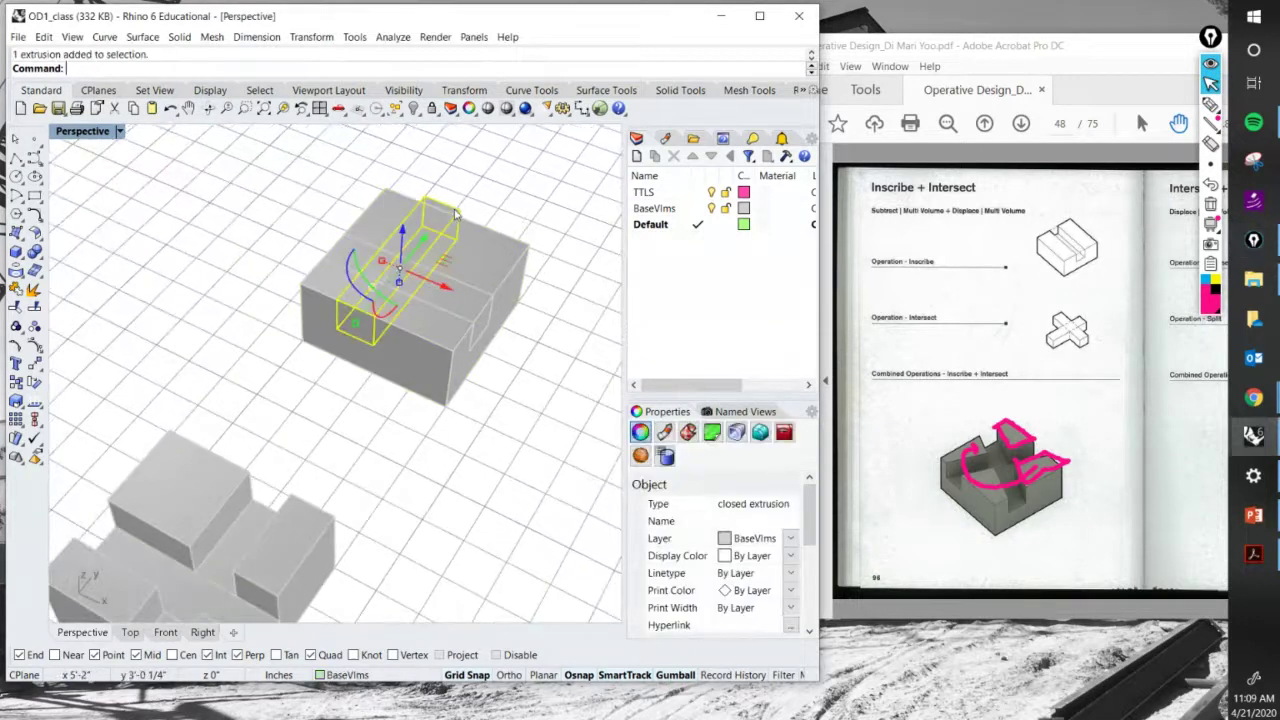
{"action": "left_click", "coordinate": [504, 329]}
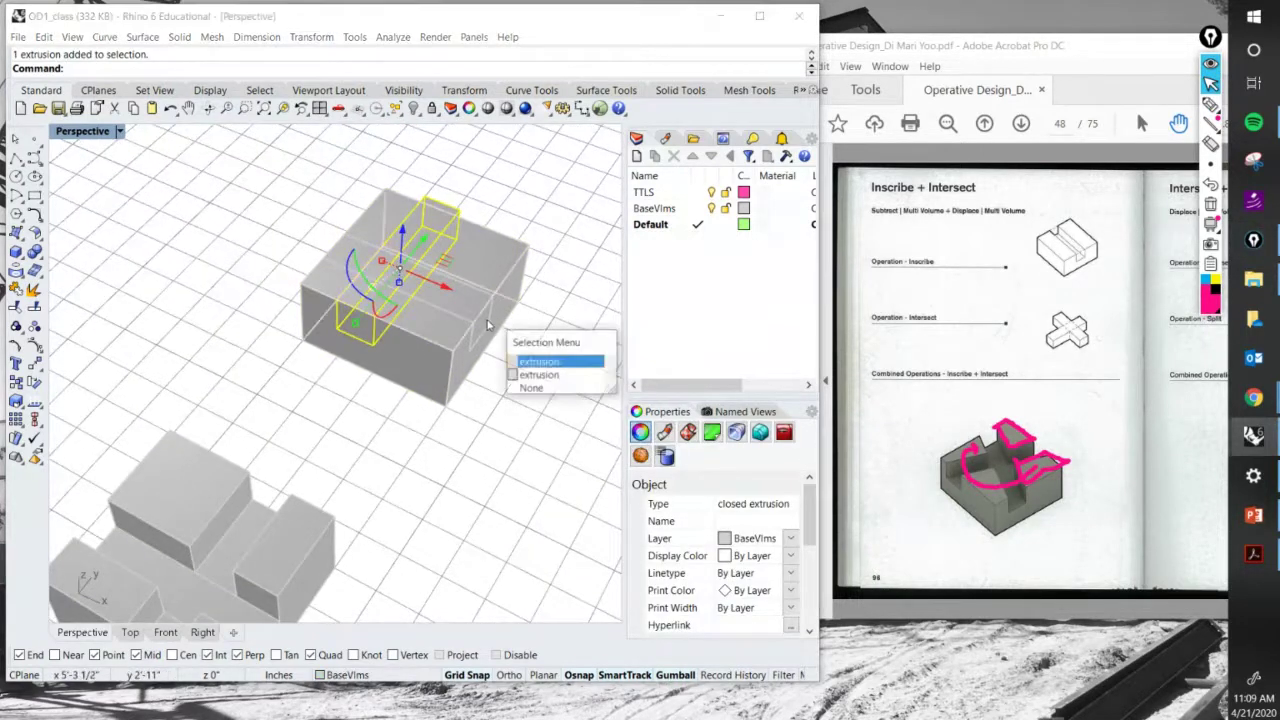
{"action": "left_click", "coordinate": [537, 375]}
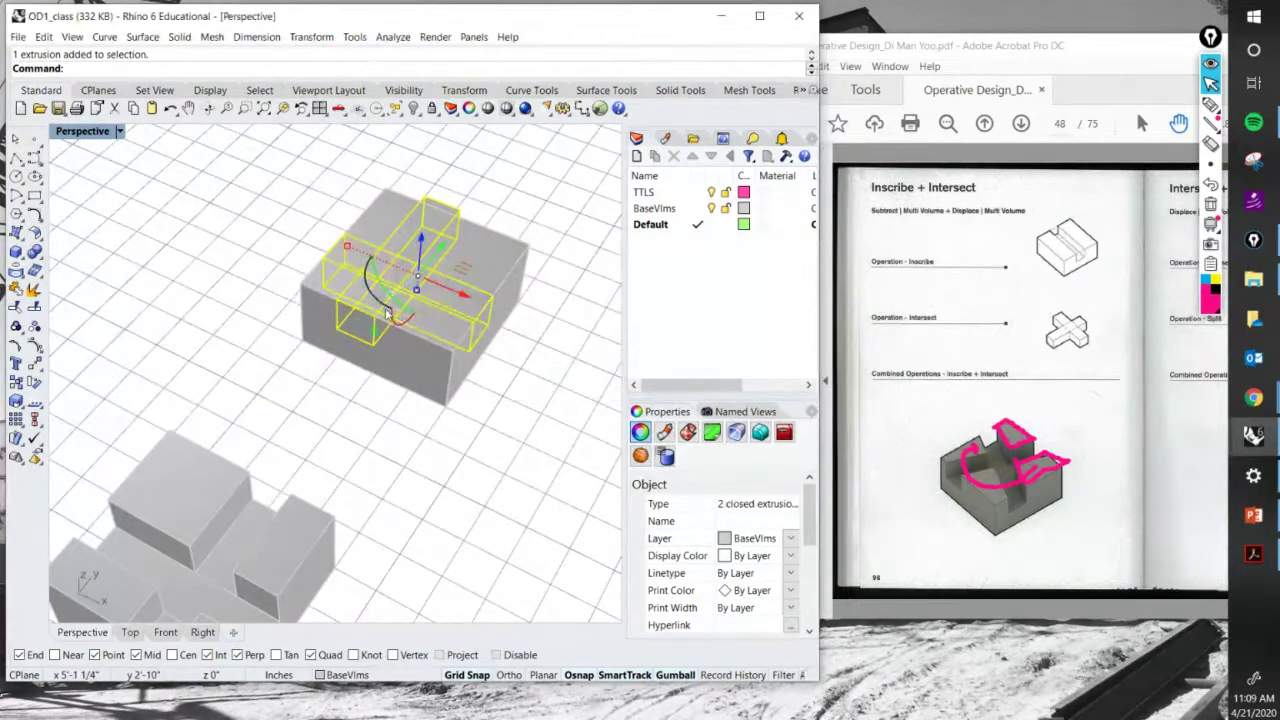
{"action": "left_click_drag", "start_coordinate": [383, 312], "coordinate": [470, 282]}
{"action": "left_click", "coordinate": [514, 206]}
Lengthen one rotated bar with Scale1D from its rear end so it extends past the slab's front corner.
{"action": "right_click_drag", "start_coordinate": [516, 206], "coordinate": [485, 202]}
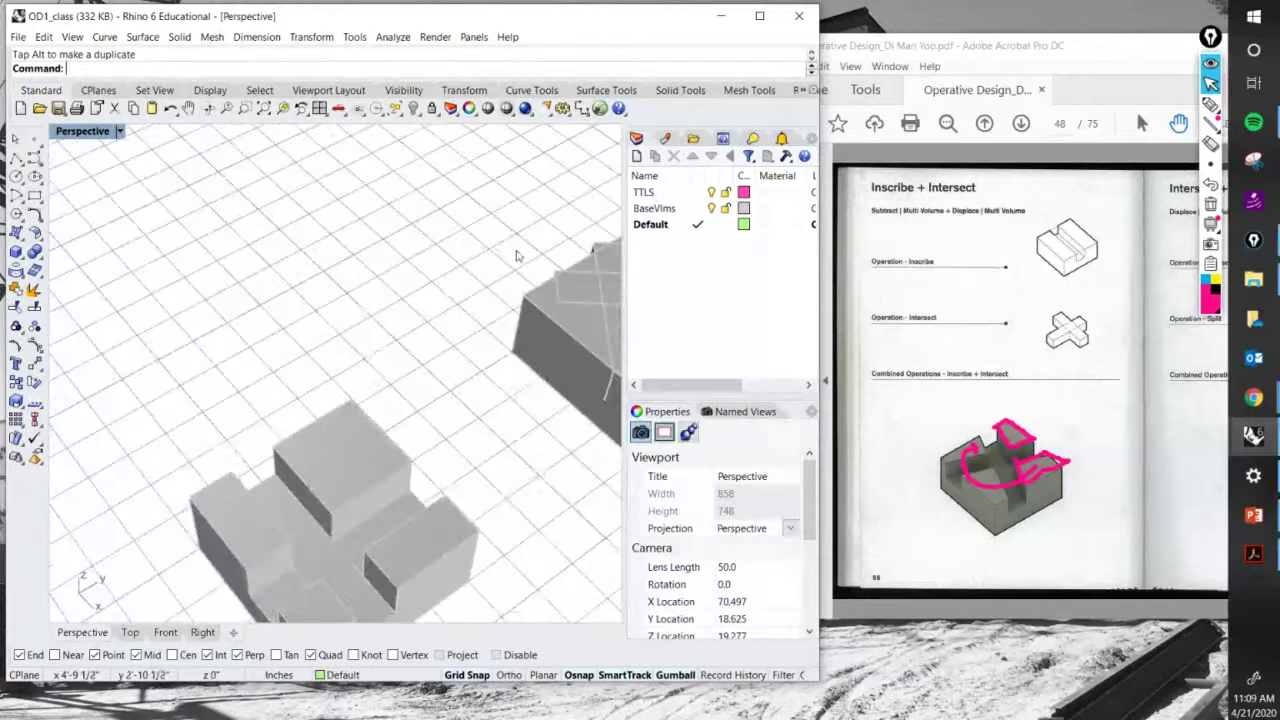
{"action": "right_click_drag", "start_coordinate": [517, 254], "coordinate": [185, 255], "text": "shift"}
{"action": "scroll", "coordinate": [134, 247], "scroll_direction": "down", "scroll_amount": 4}
{"action": "scroll", "coordinate": [457, 244], "scroll_direction": "up", "scroll_amount": 6}
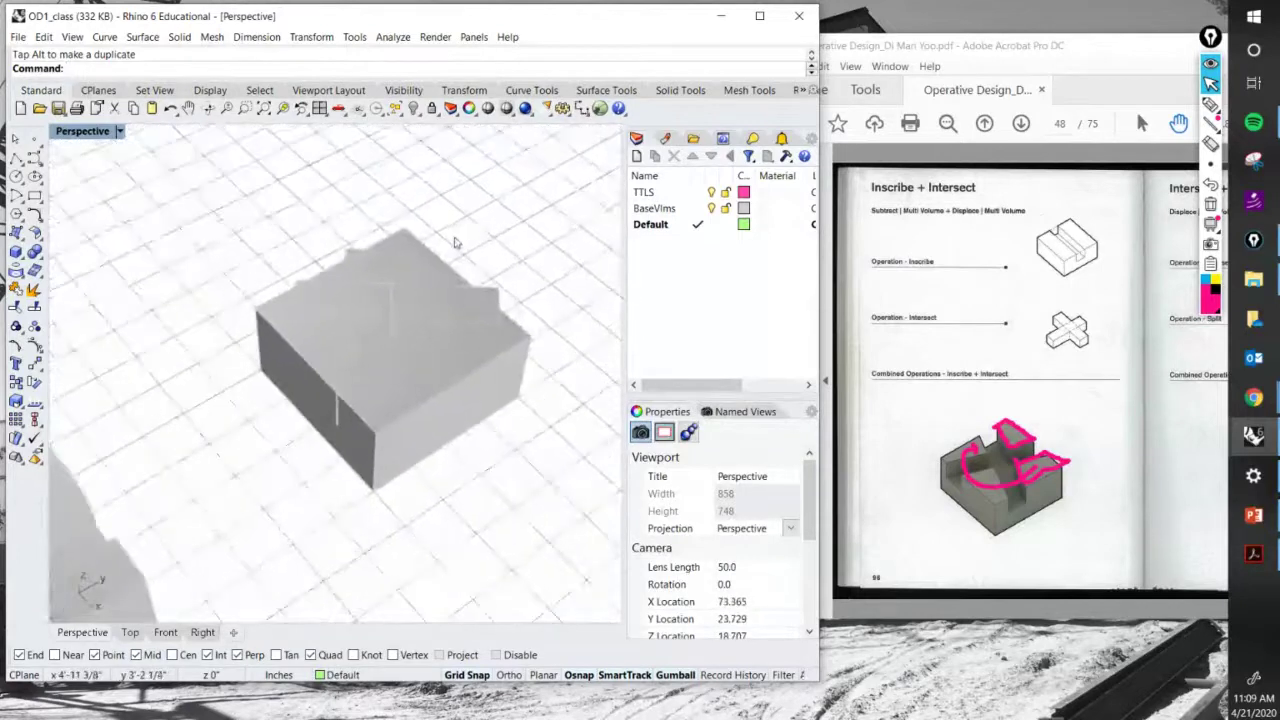
{"action": "left_click", "coordinate": [333, 258]}
{"action": "key", "text": "Escape"}
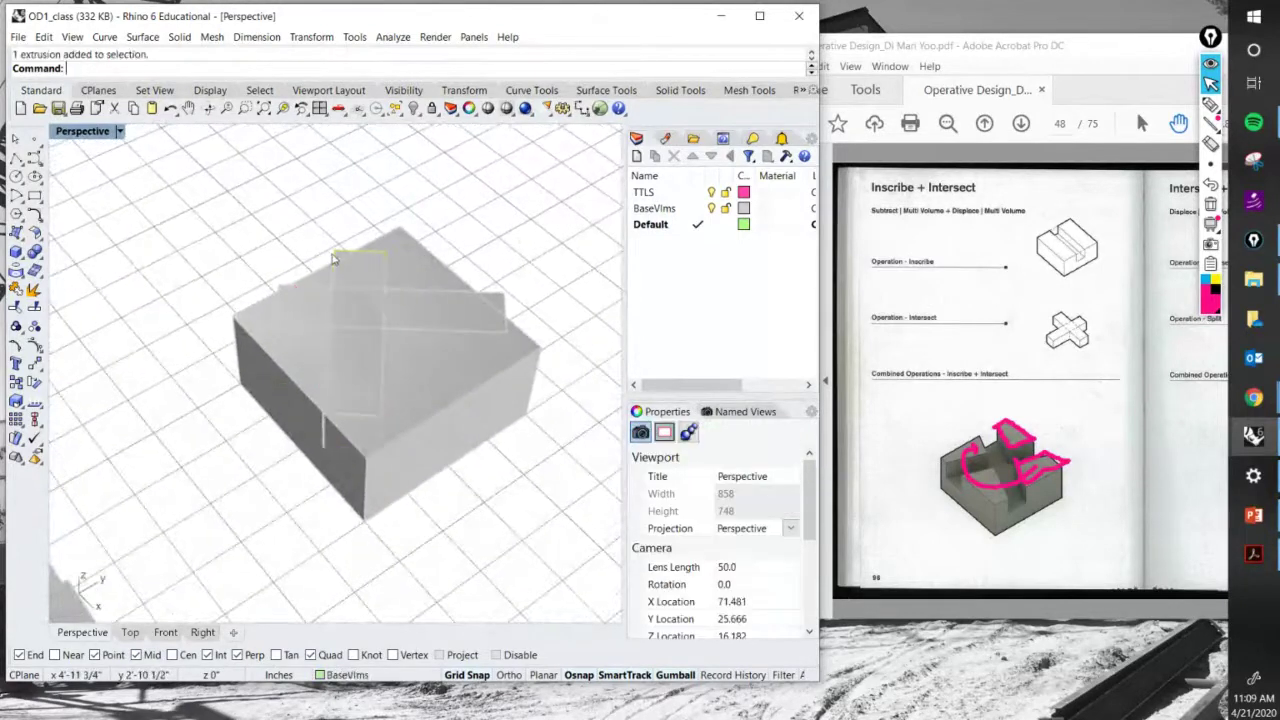
{"action": "type", "text": "Scale1D"}
{"action": "key", "text": "Return"}
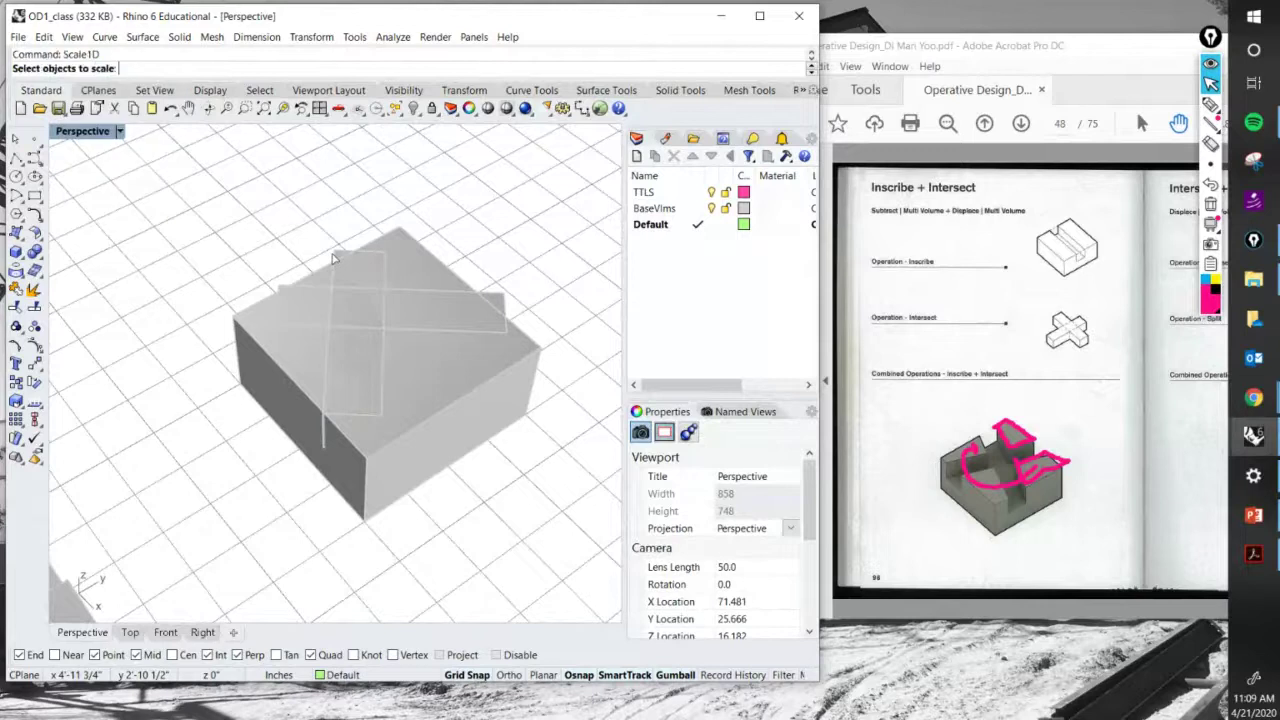
{"action": "left_click", "coordinate": [333, 258]}
{"action": "key", "text": "Return"}
{"action": "left_click", "coordinate": [335, 253]}
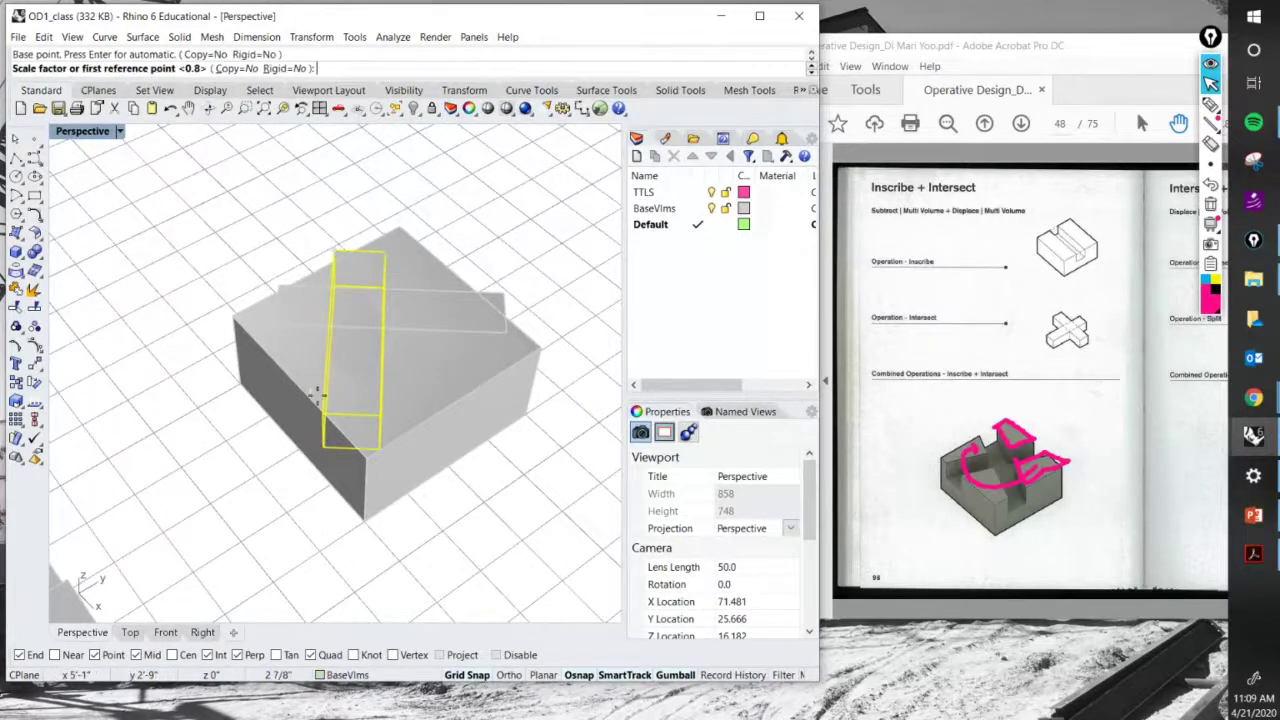
{"action": "left_click", "coordinate": [322, 418]}
{"action": "left_click", "coordinate": [318, 505]}
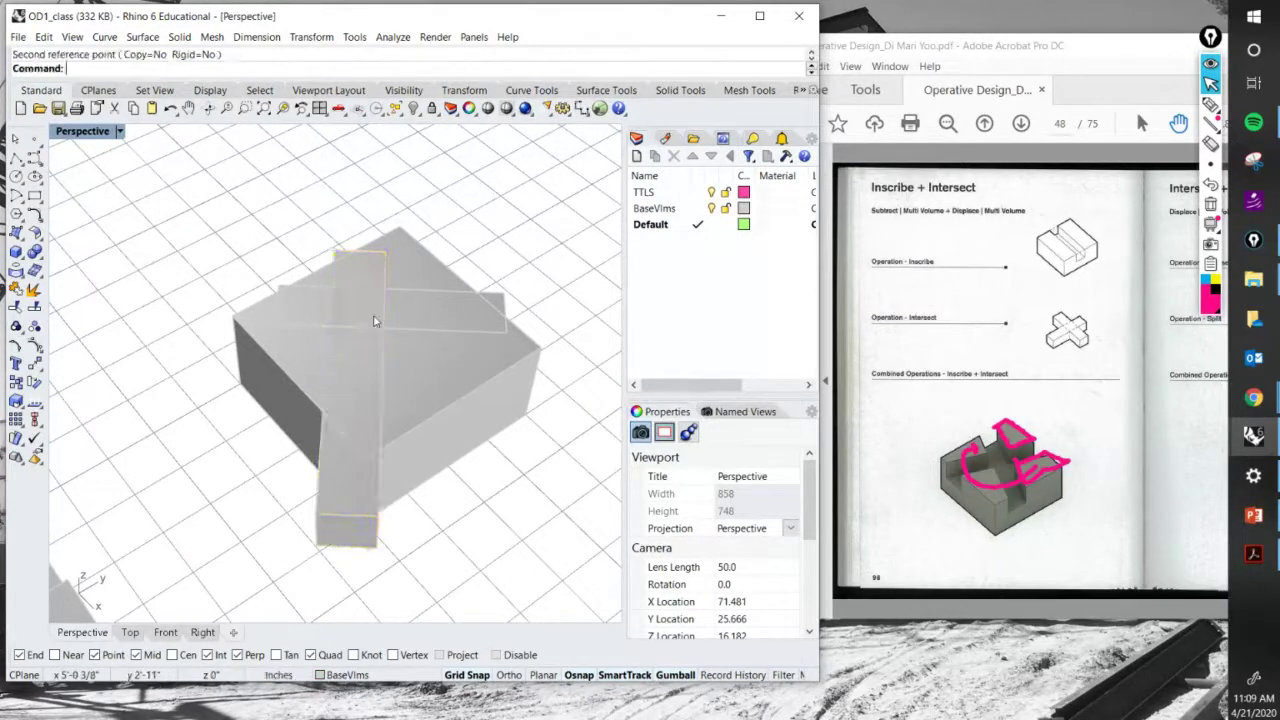
Lengthen the other rotated bar with Scale1D from its right-hand end so it extends past the slab's left corner.
{"action": "left_click", "coordinate": [503, 298]}
{"action": "key", "text": "Return"}
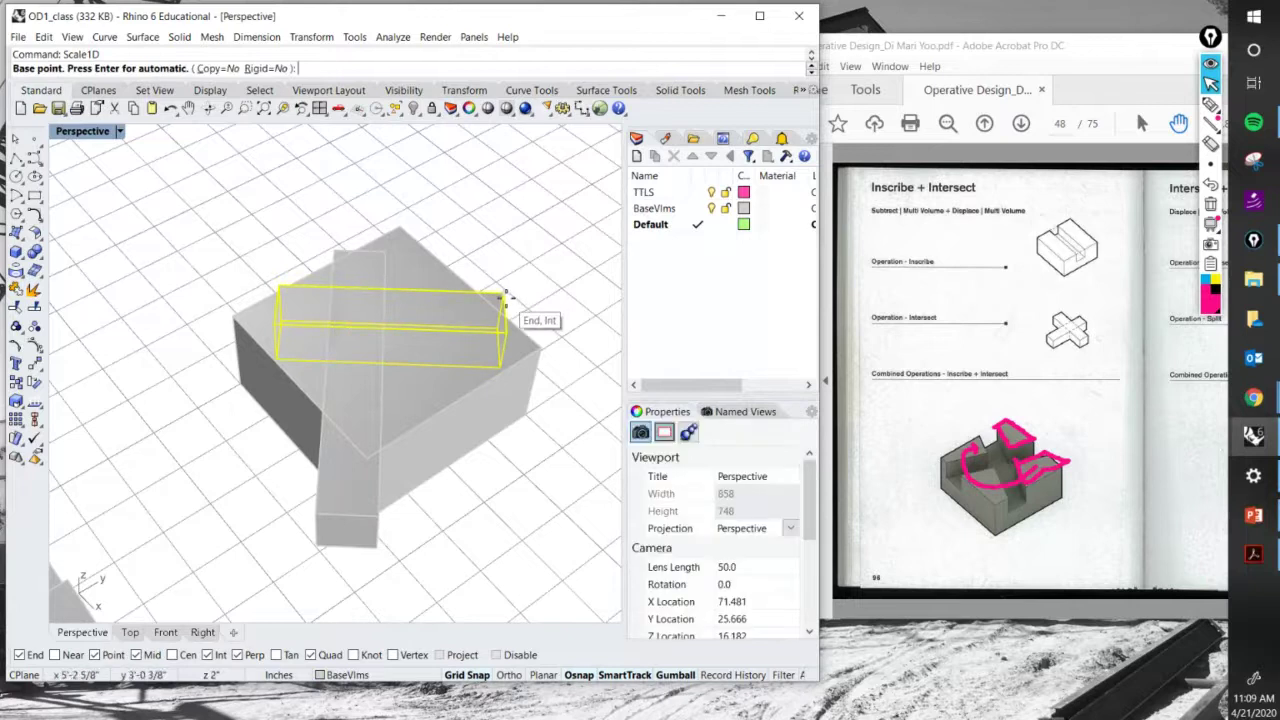
{"action": "left_click", "coordinate": [503, 293]}
{"action": "left_click", "coordinate": [287, 290]}
{"action": "left_click", "coordinate": [211, 285]}
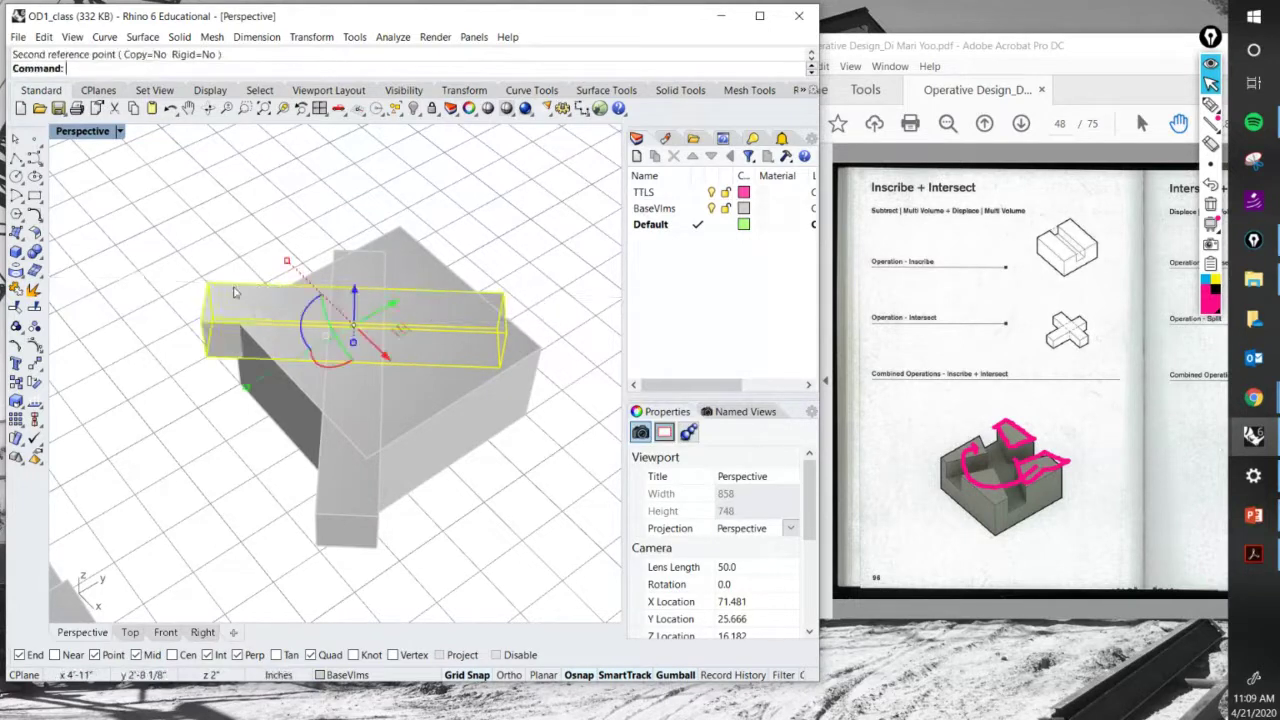
Lengthen the bar that overhangs the slab's left corner with Scale1D from its overhanging end so it also projects past the opposite side.
{"action": "key", "text": "Return"}
{"action": "left_click", "coordinate": [211, 285]}
{"action": "left_click", "coordinate": [505, 295]}
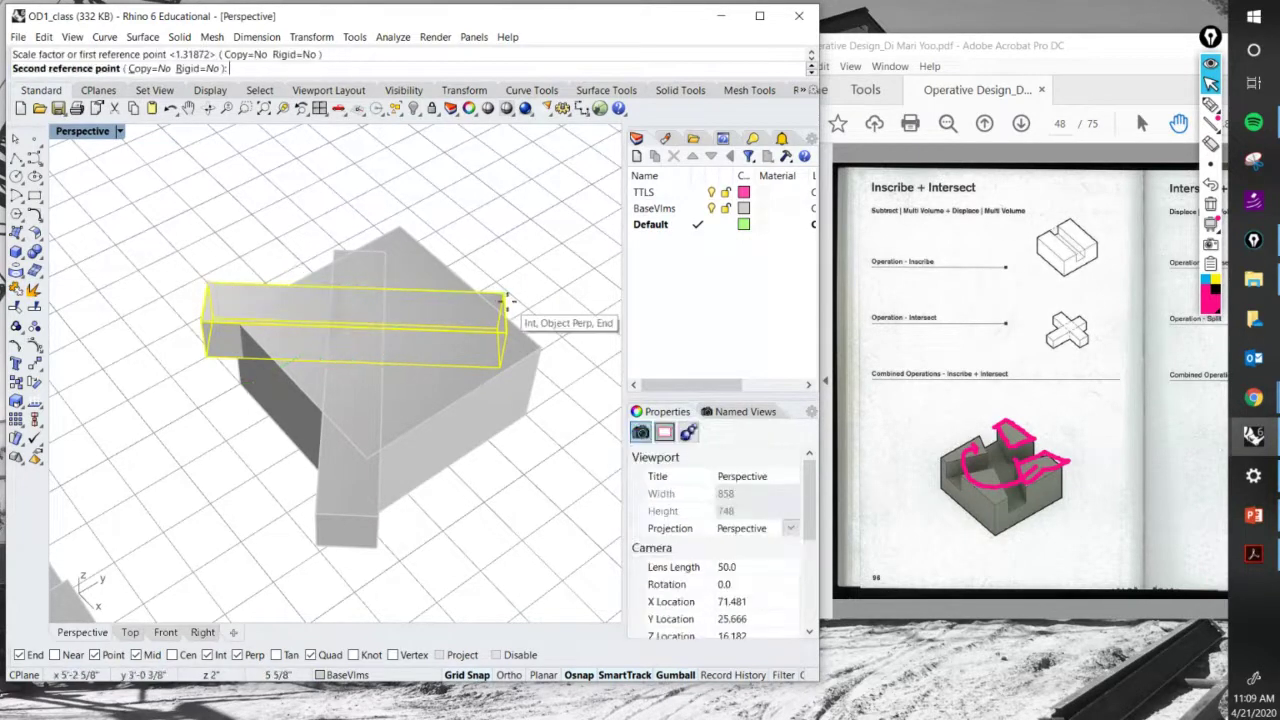
{"action": "left_click", "coordinate": [548, 305]}
{"action": "right_click_drag", "start_coordinate": [543, 329], "coordinate": [348, 280]}
{"action": "scroll", "coordinate": [484, 343], "scroll_direction": "down", "scroll_amount": 3}
{"action": "scroll", "coordinate": [350, 266], "scroll_direction": "up", "scroll_amount": 2}
{"action": "left_click", "coordinate": [350, 266]}
{"action": "key", "text": "Escape"}
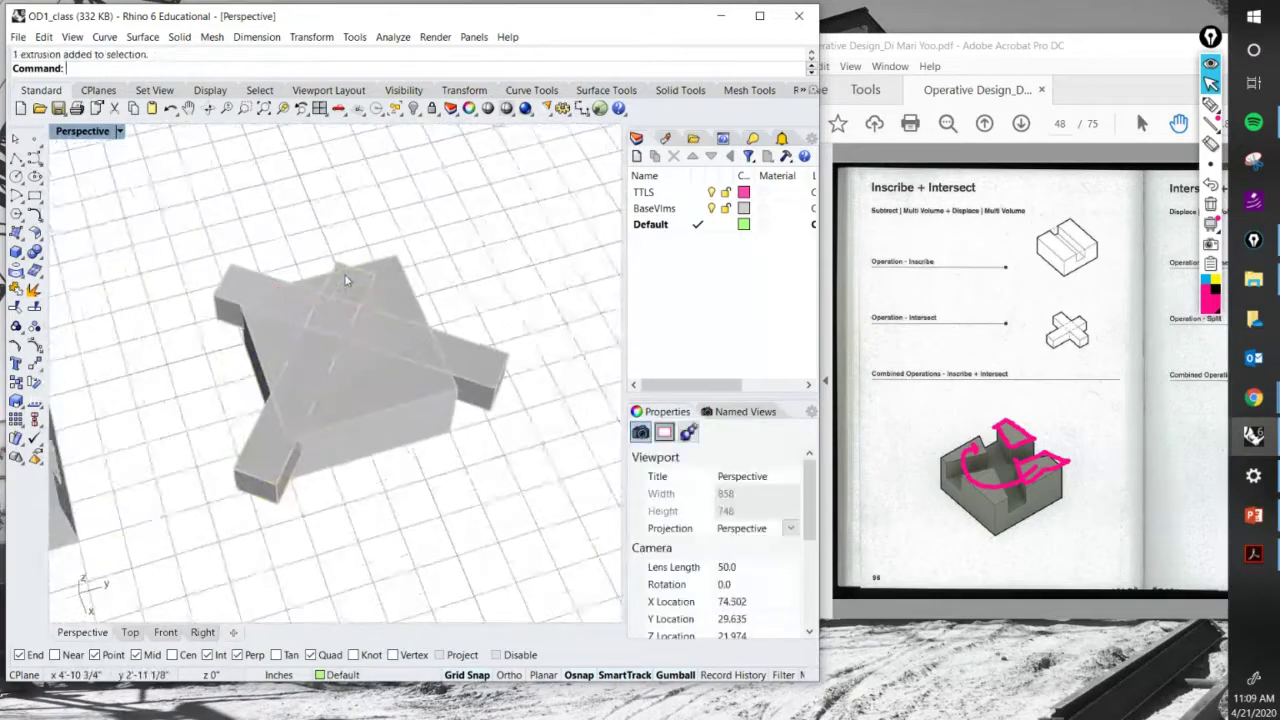
Lengthen the other bar with Scale1D from its front end so it also projects past the slab's rear edge.
{"action": "left_click", "coordinate": [284, 453]}
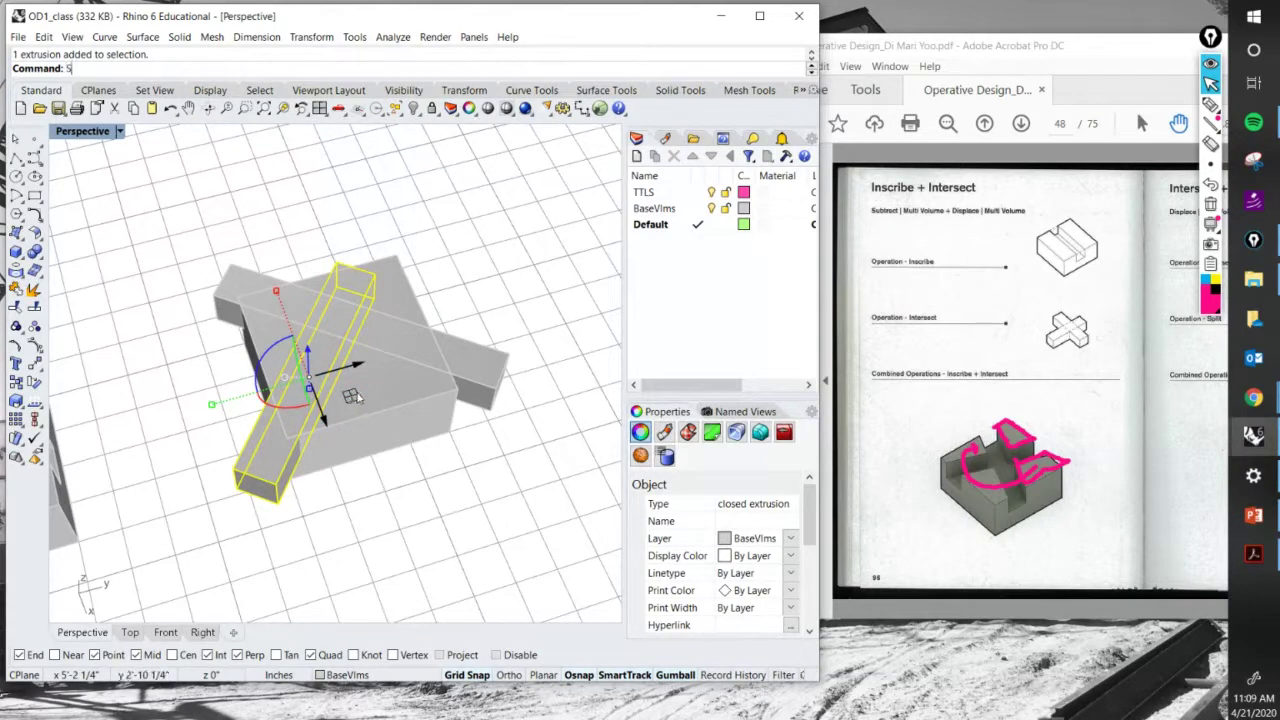
{"action": "type", "text": "Scl"}
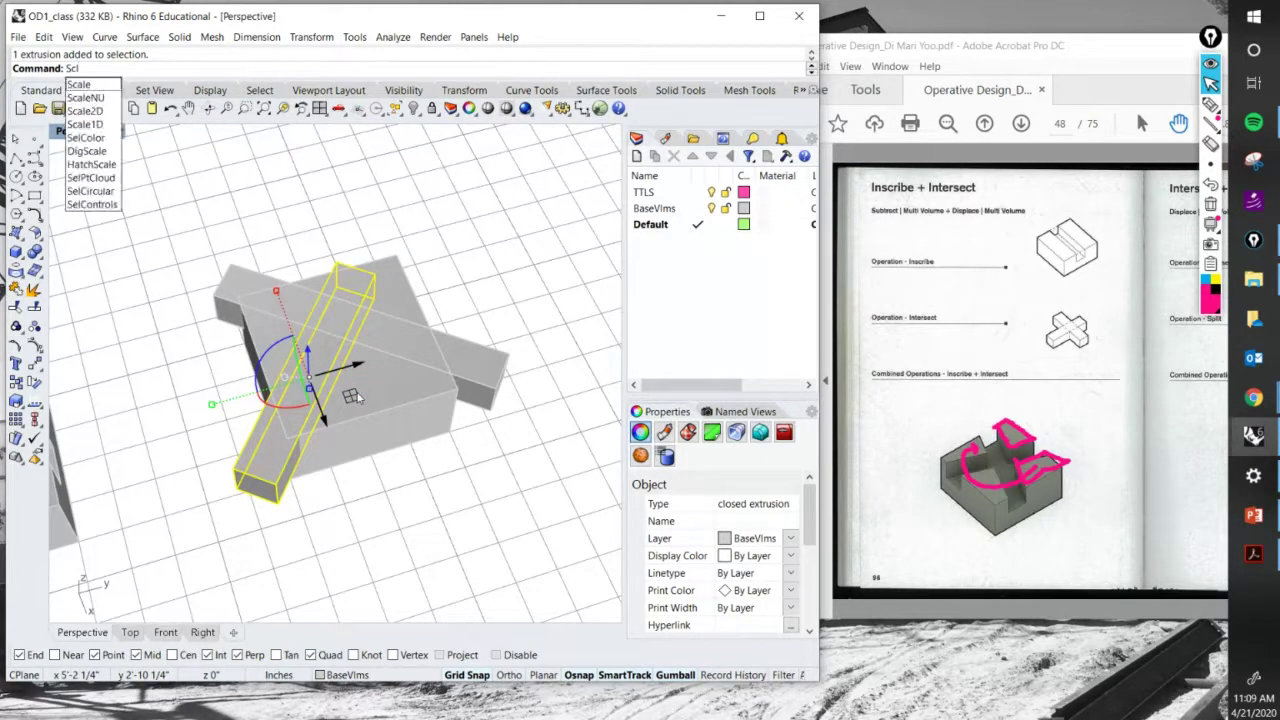
{"action": "key", "text": "Down"}
{"action": "key", "text": "Down"}
{"action": "key", "text": "Down"}
{"action": "key", "text": "Down"}
{"action": "key", "text": "Return"}
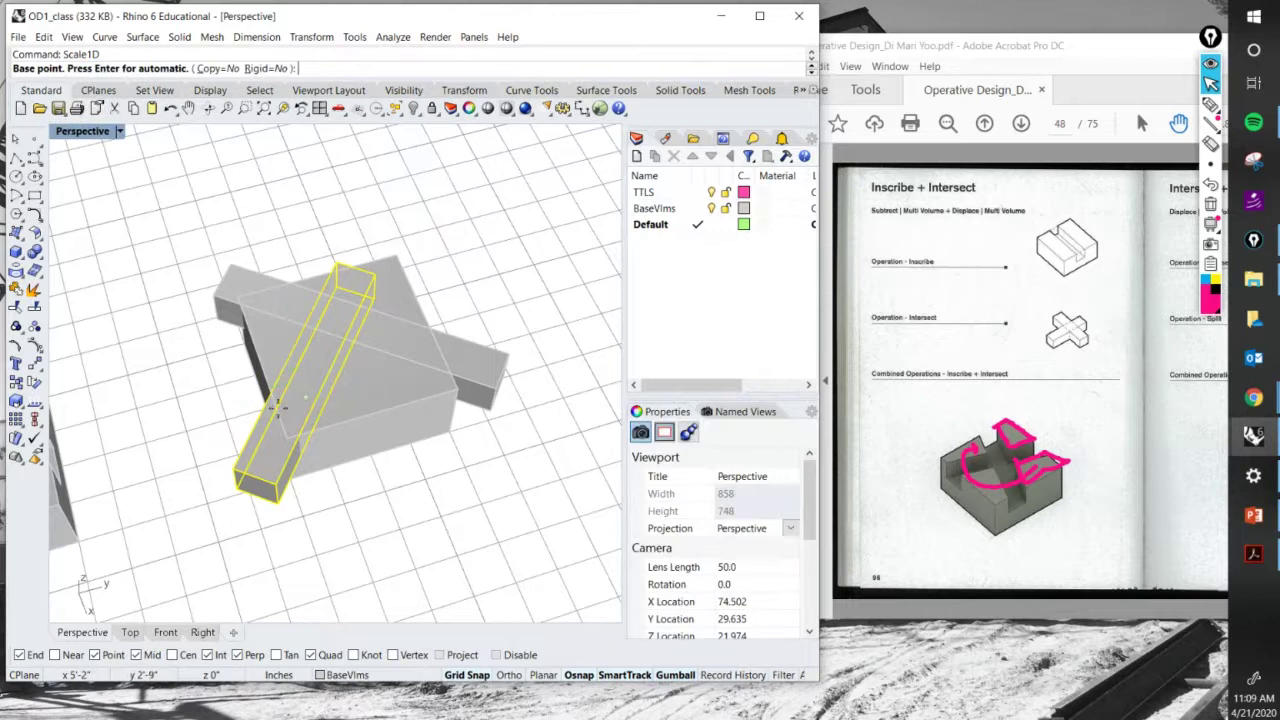
{"action": "left_click", "coordinate": [236, 470]}
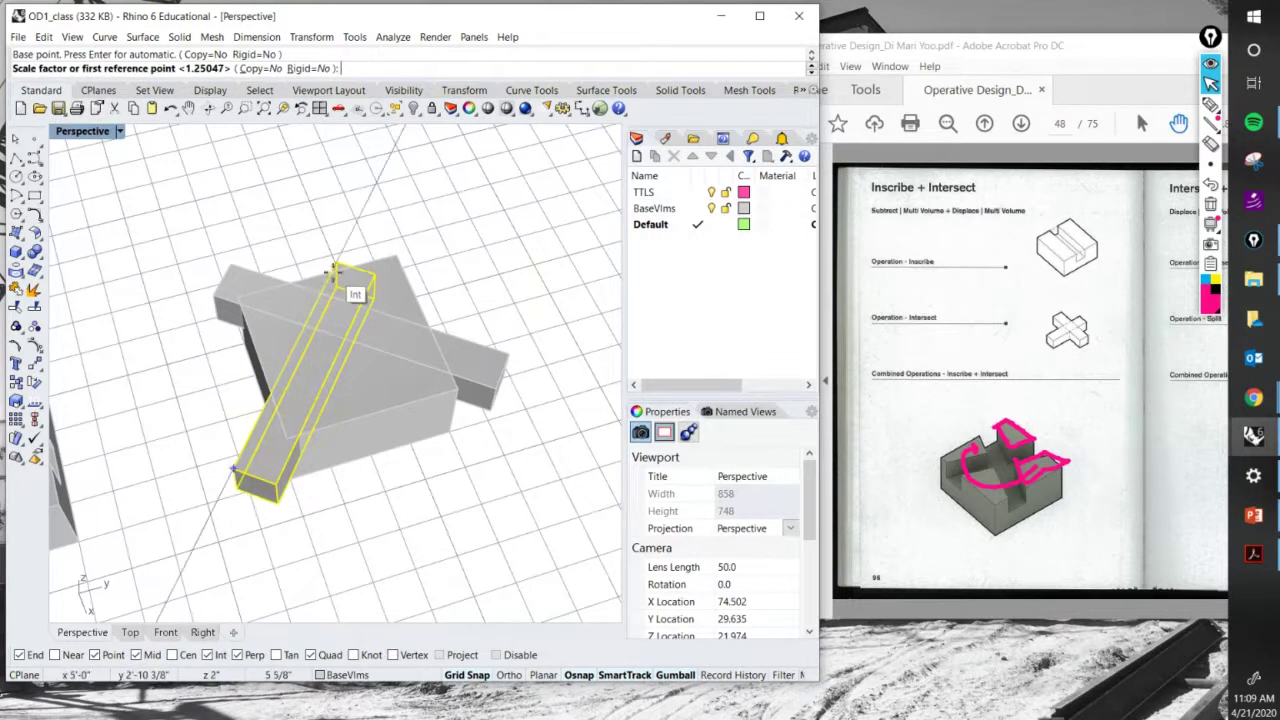
{"action": "left_click", "coordinate": [336, 272]}
{"action": "left_click", "coordinate": [355, 208]}
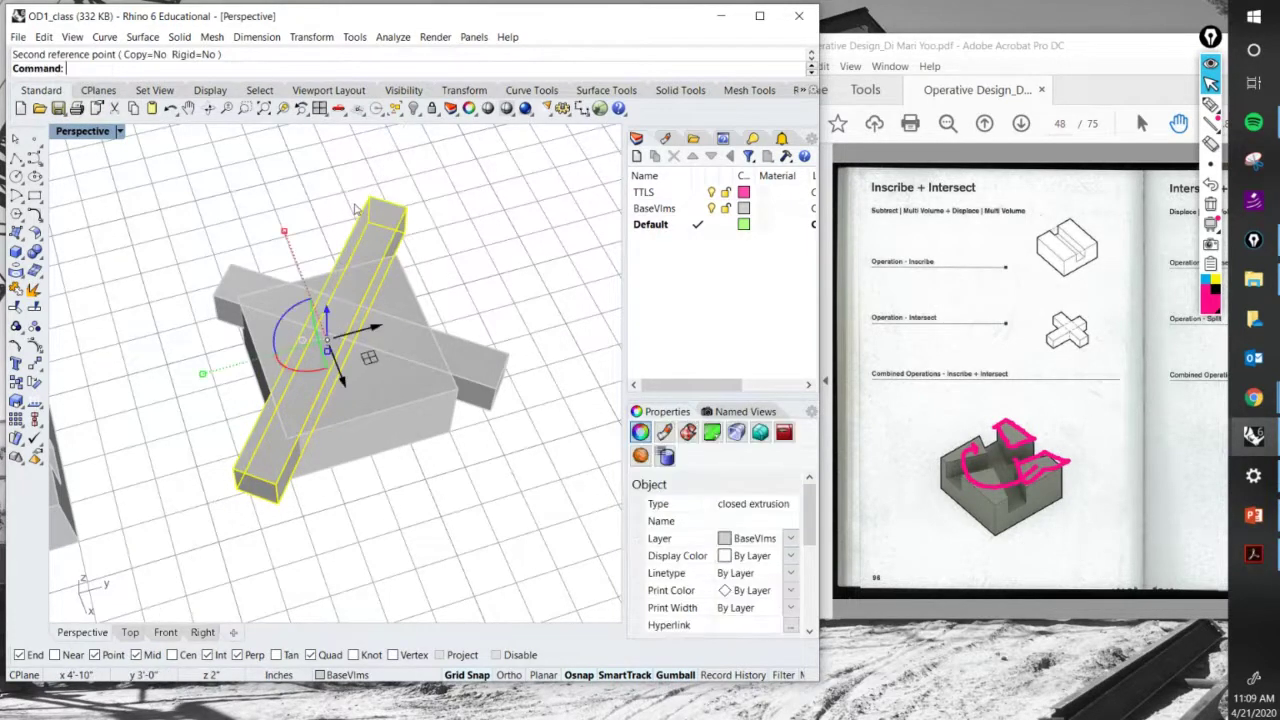
{"action": "key", "text": "Escape"}
Select both lengthened bars and rotate them together slightly further about the vertical axis within the slab.
{"action": "left_click", "coordinate": [354, 245]}
{"action": "left_click", "coordinate": [225, 272]}
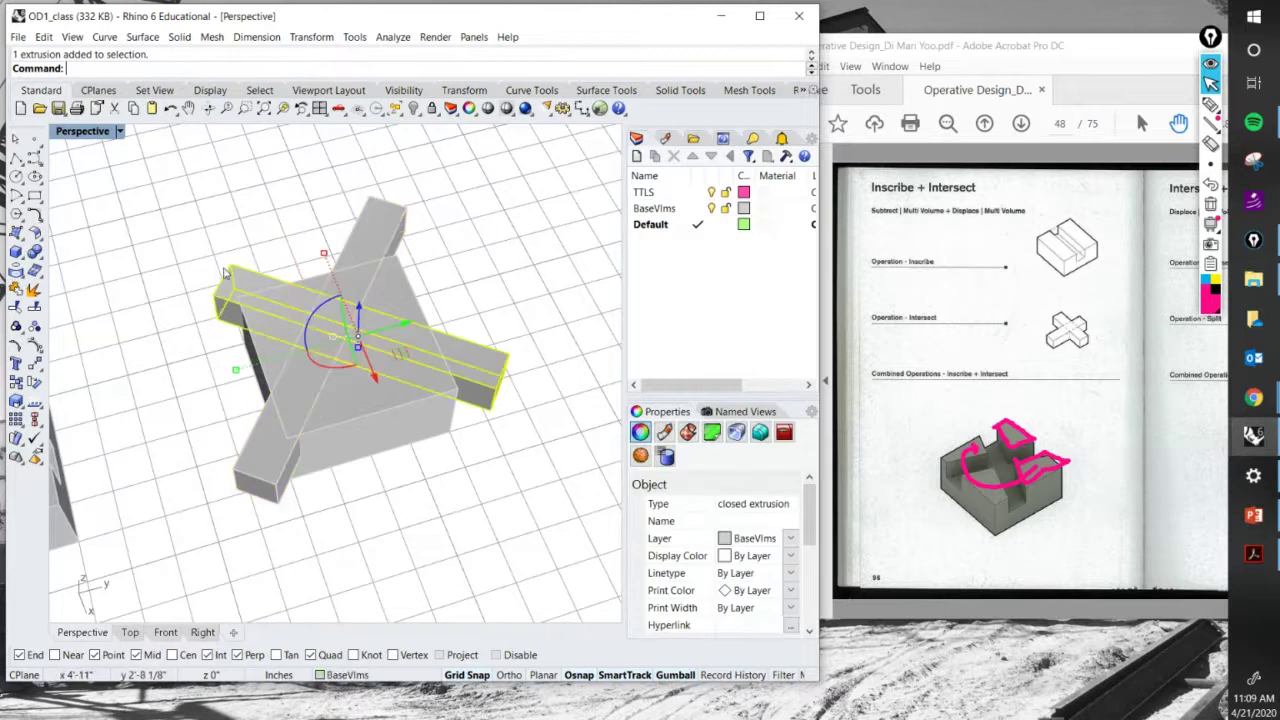
{"action": "left_click_drag", "start_coordinate": [310, 340], "coordinate": [312, 330]}
{"action": "left_click", "coordinate": [309, 373]}
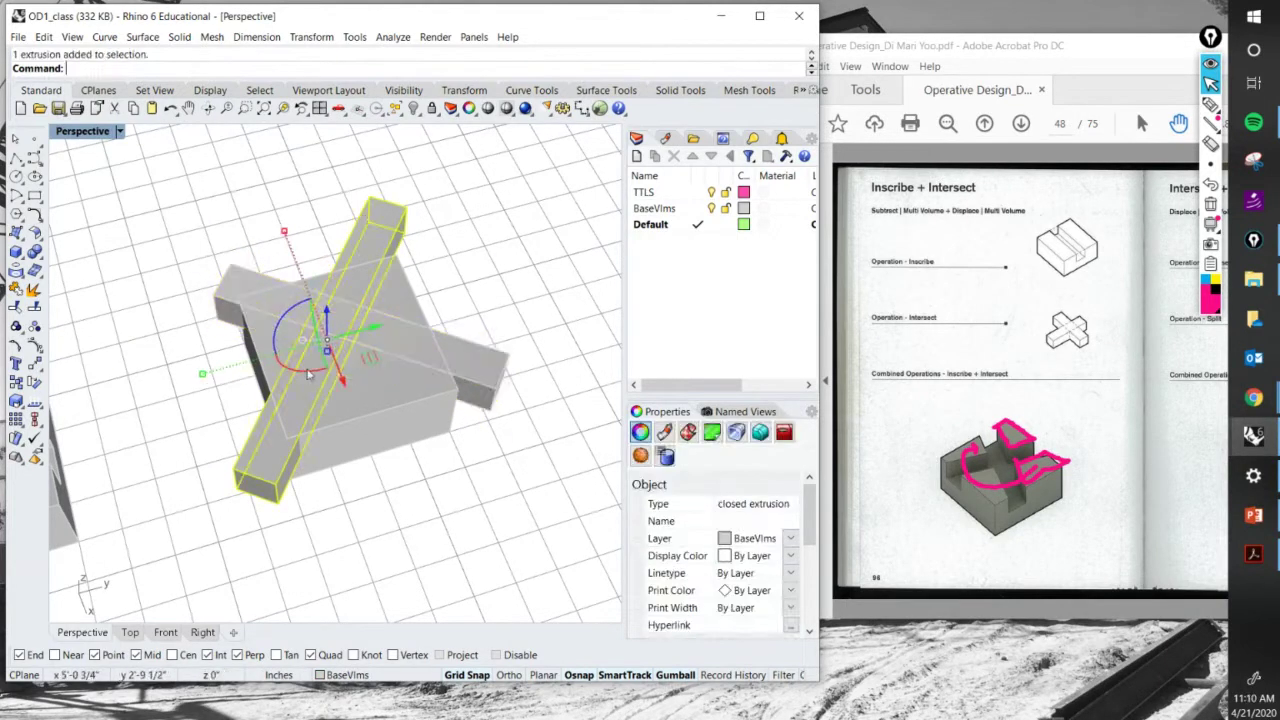
{"action": "left_click", "coordinate": [259, 293], "text": "shift"}
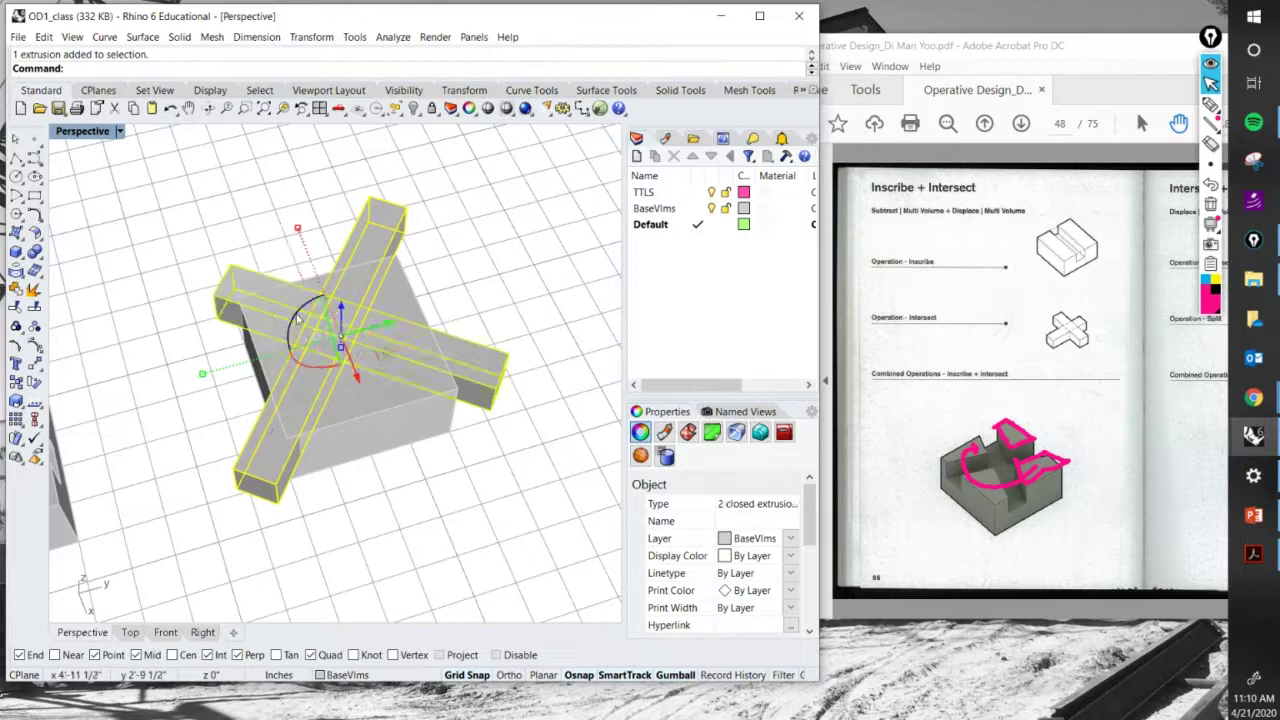
{"action": "left_click_drag", "start_coordinate": [297, 318], "coordinate": [285, 345]}
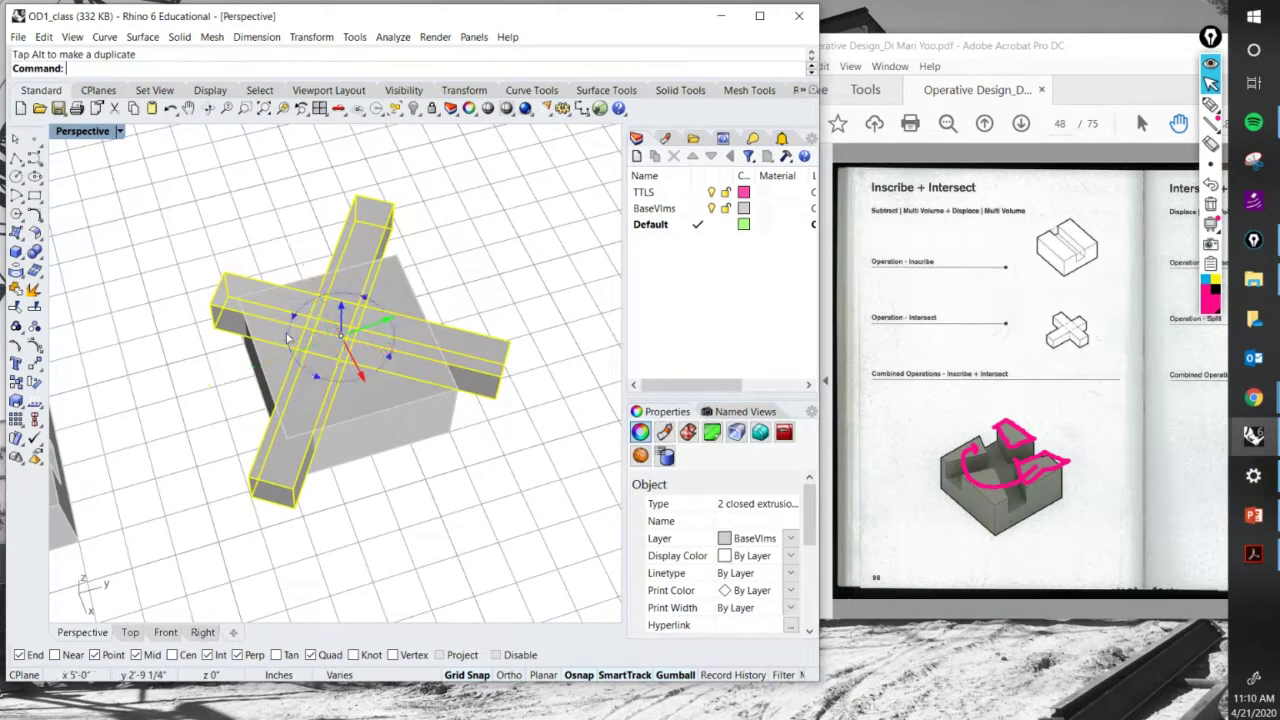
{"action": "left_click_drag", "start_coordinate": [295, 339], "coordinate": [280, 356]}
{"action": "right_click_drag", "start_coordinate": [282, 458], "coordinate": [358, 288]}
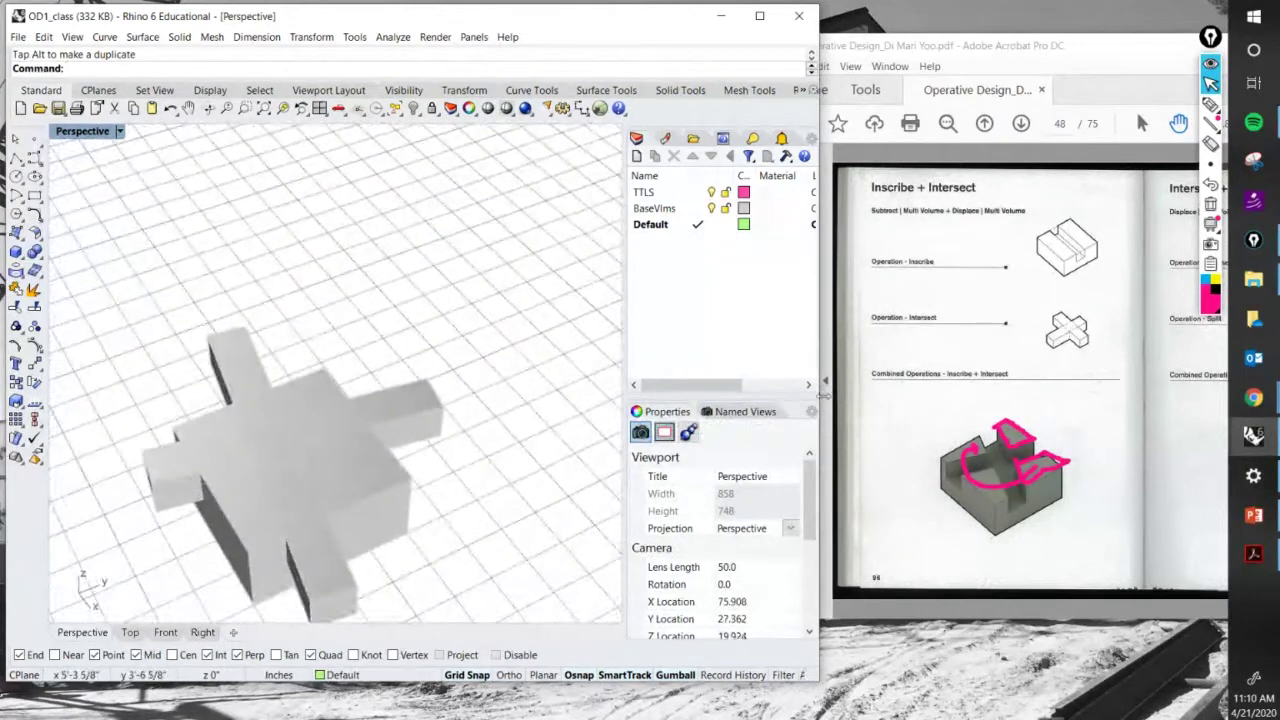
Subtract the two crossed bars from the slab with BooleanDifference, deleting the input bars.
{"action": "right_click_drag", "start_coordinate": [500, 516], "coordinate": [601, 343]}
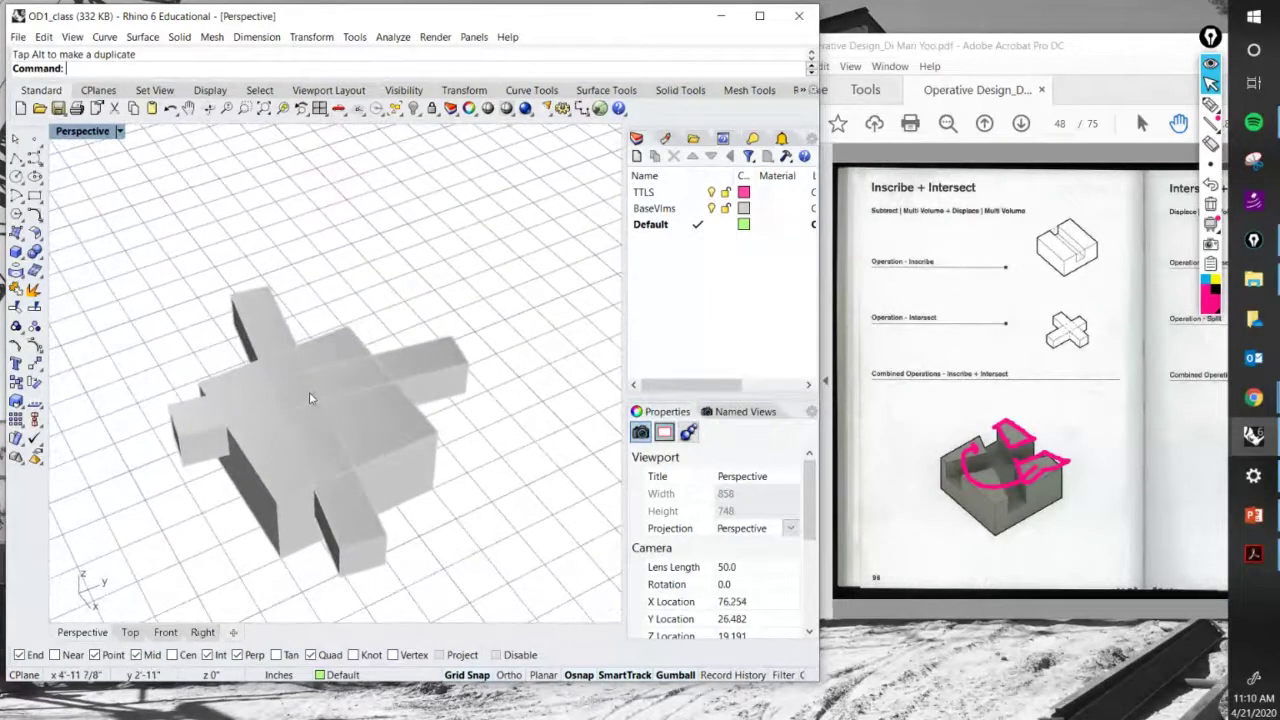
{"action": "type", "text": "Voolen"}
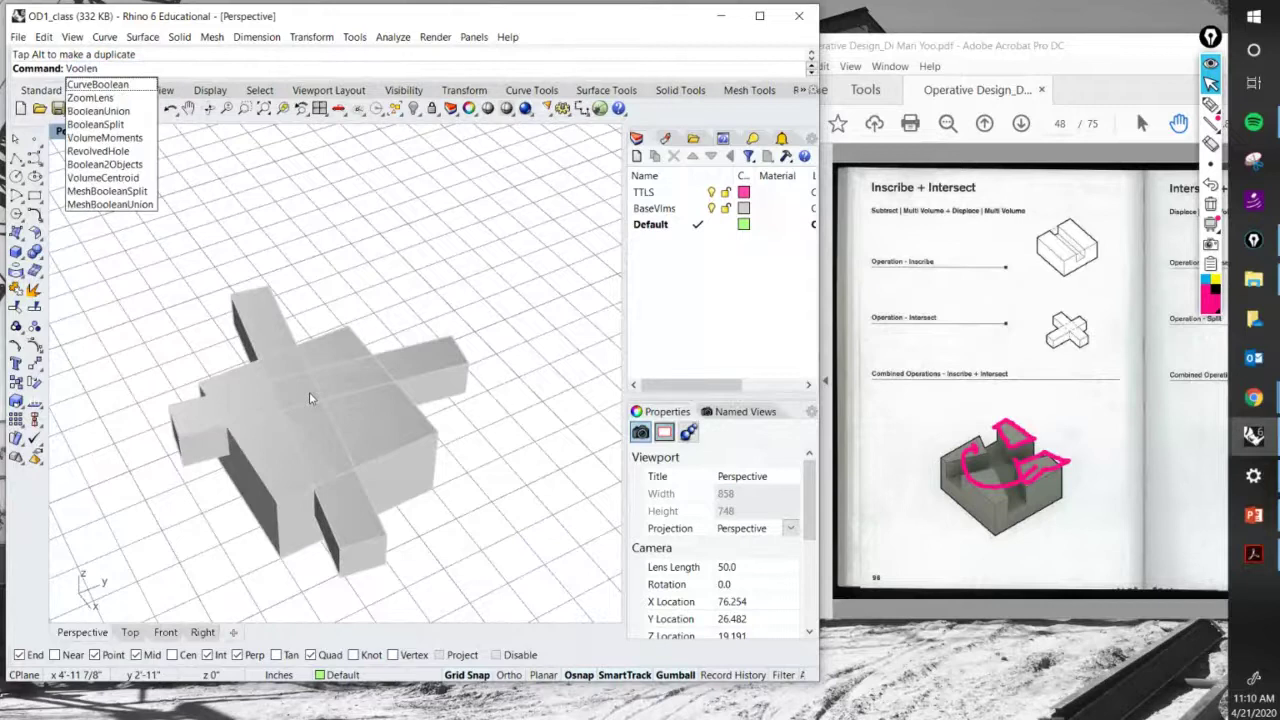
{"action": "key", "text": "Escape"}
{"action": "type", "text": "BooleanDifference"}
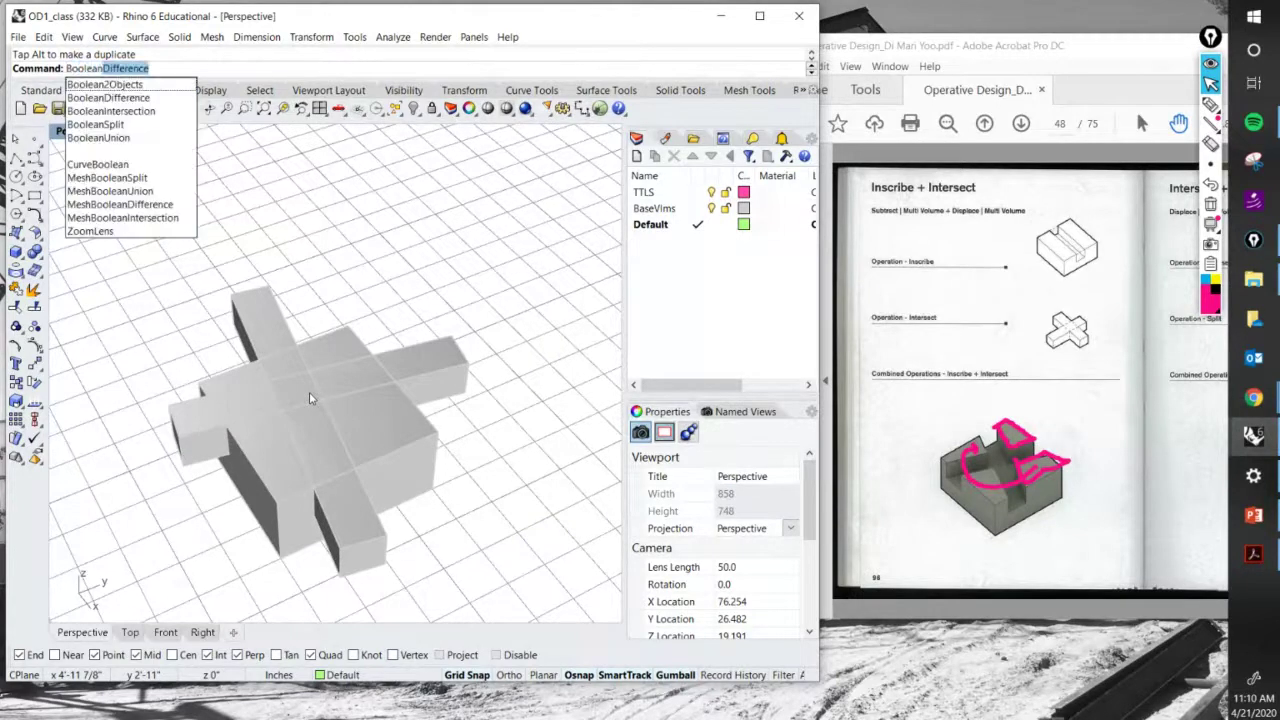
{"action": "key", "text": "Return"}
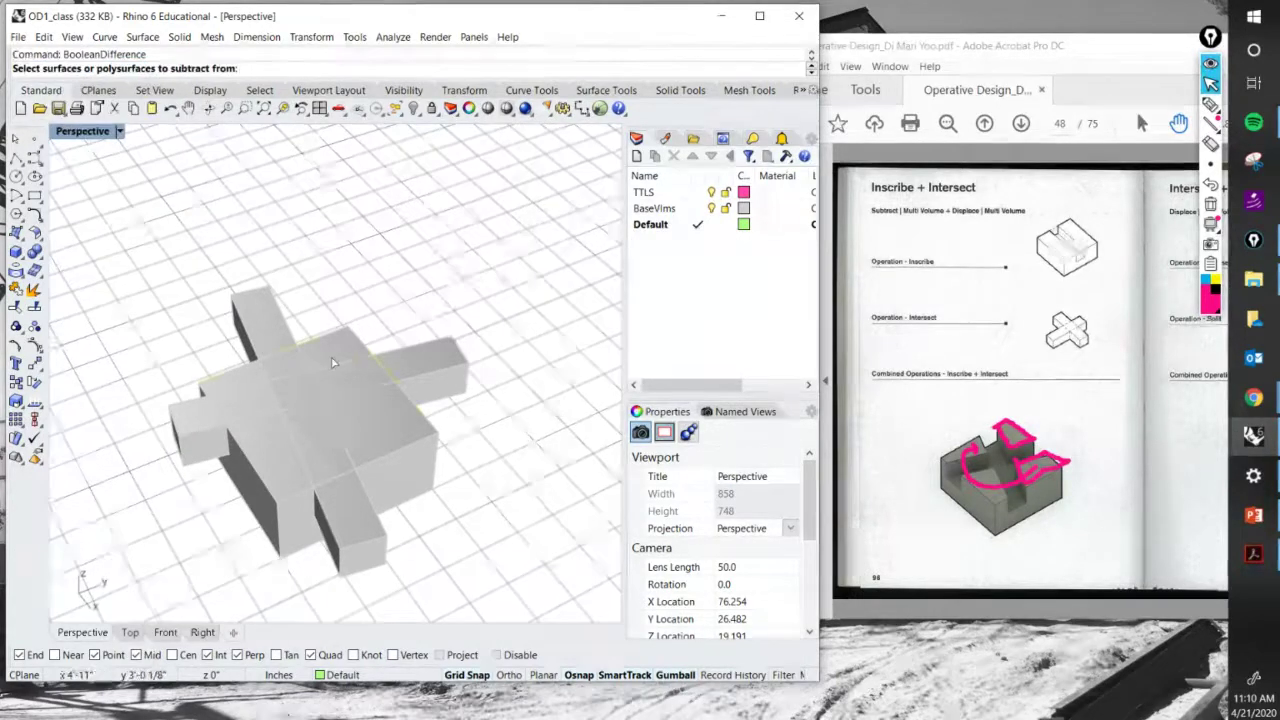
{"action": "left_click", "coordinate": [334, 362]}
{"action": "key", "text": "Return"}
{"action": "left_click", "coordinate": [434, 364]}
{"action": "left_click", "coordinate": [254, 302]}
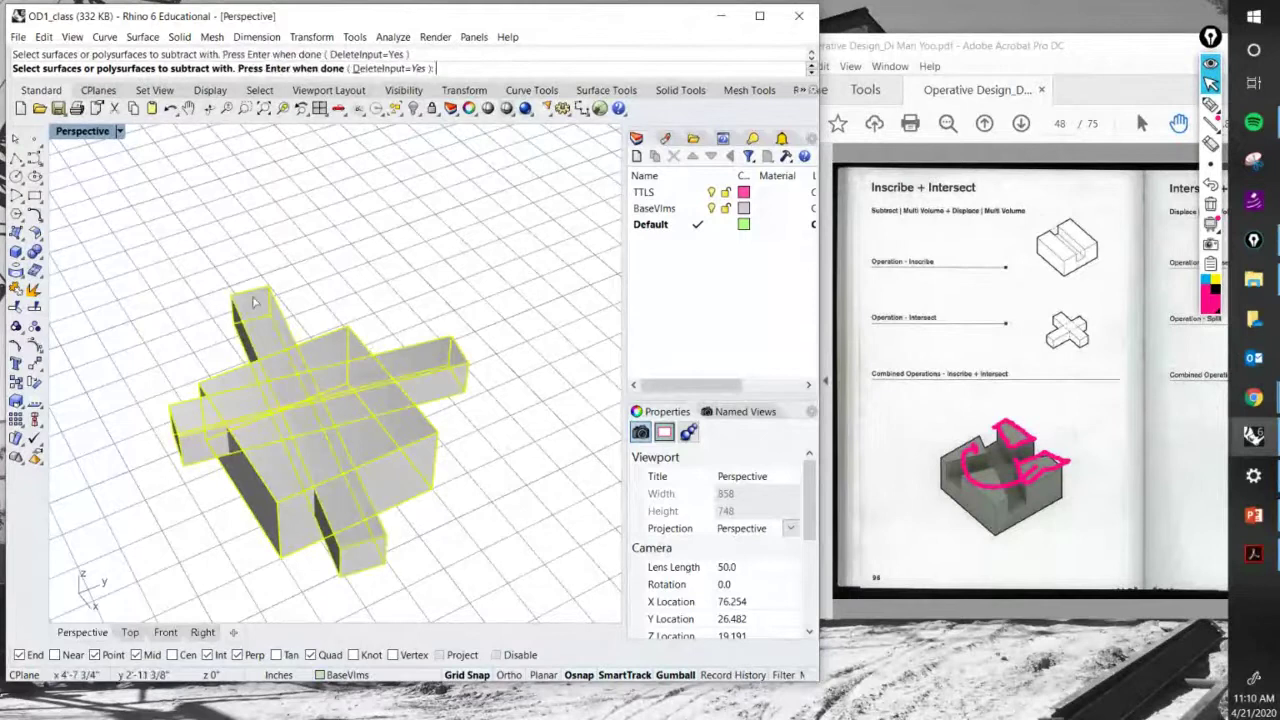
{"action": "key", "text": "Return"}
Select the original and the new carved slab and frame both in the perspective view to compare them.
{"action": "right_click_drag", "start_coordinate": [410, 368], "coordinate": [380, 372]}
{"action": "left_click", "coordinate": [380, 372]}
{"action": "scroll", "coordinate": [724, 580], "scroll_direction": "down", "scroll_amount": 5}
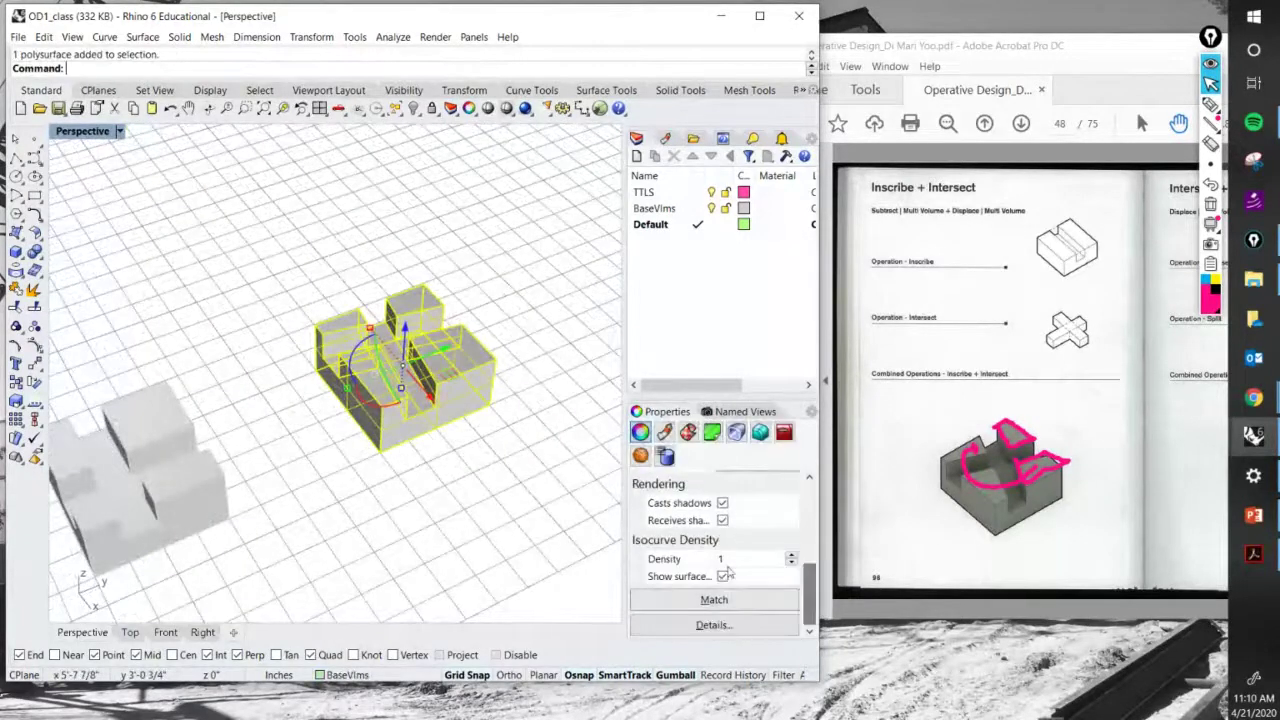
{"action": "left_click", "coordinate": [390, 544]}
{"action": "right_click_drag", "start_coordinate": [390, 544], "coordinate": [463, 297]}
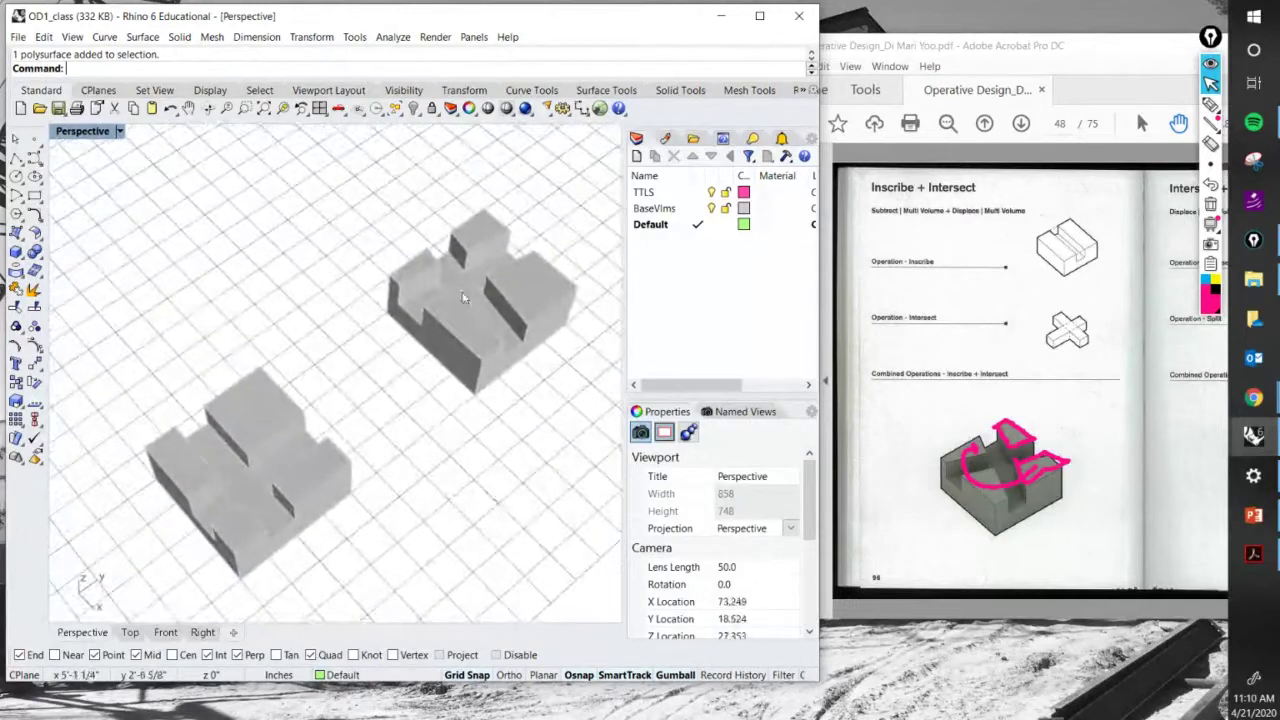
{"action": "scroll", "coordinate": [447, 446], "scroll_direction": "down", "scroll_amount": 6}
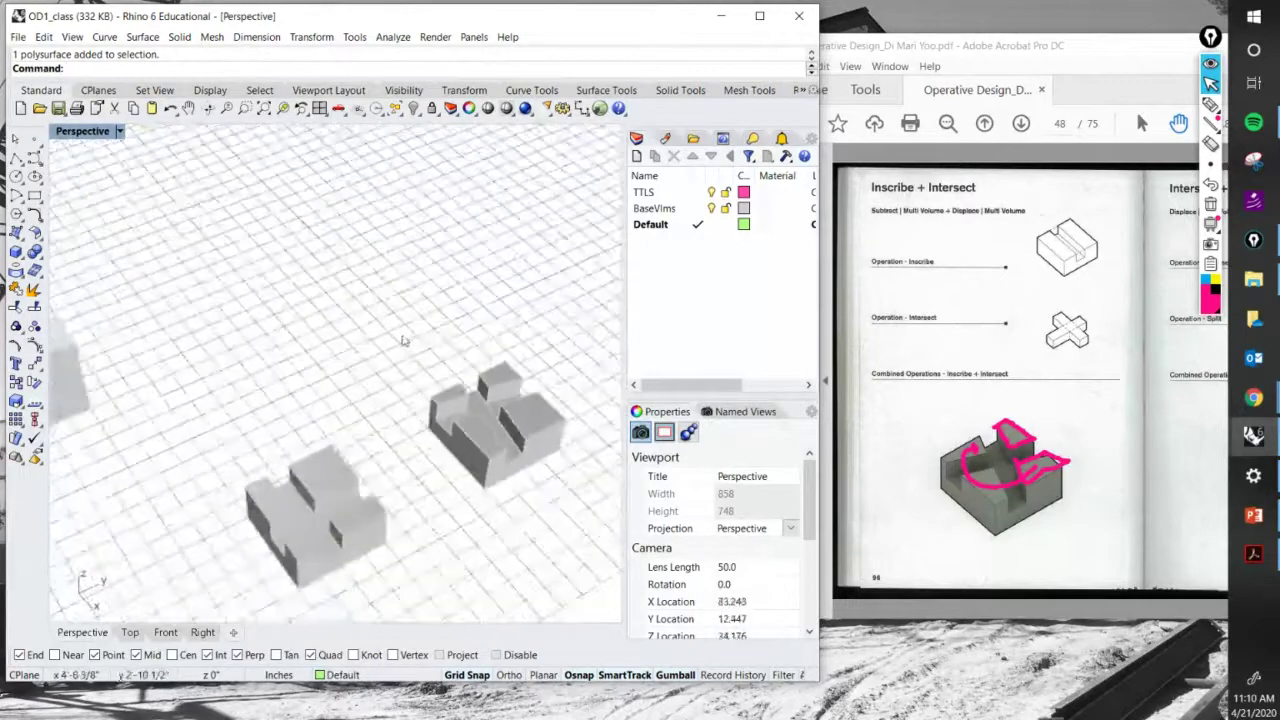
{"action": "left_click_drag", "start_coordinate": [555, 538], "coordinate": [360, 350]}
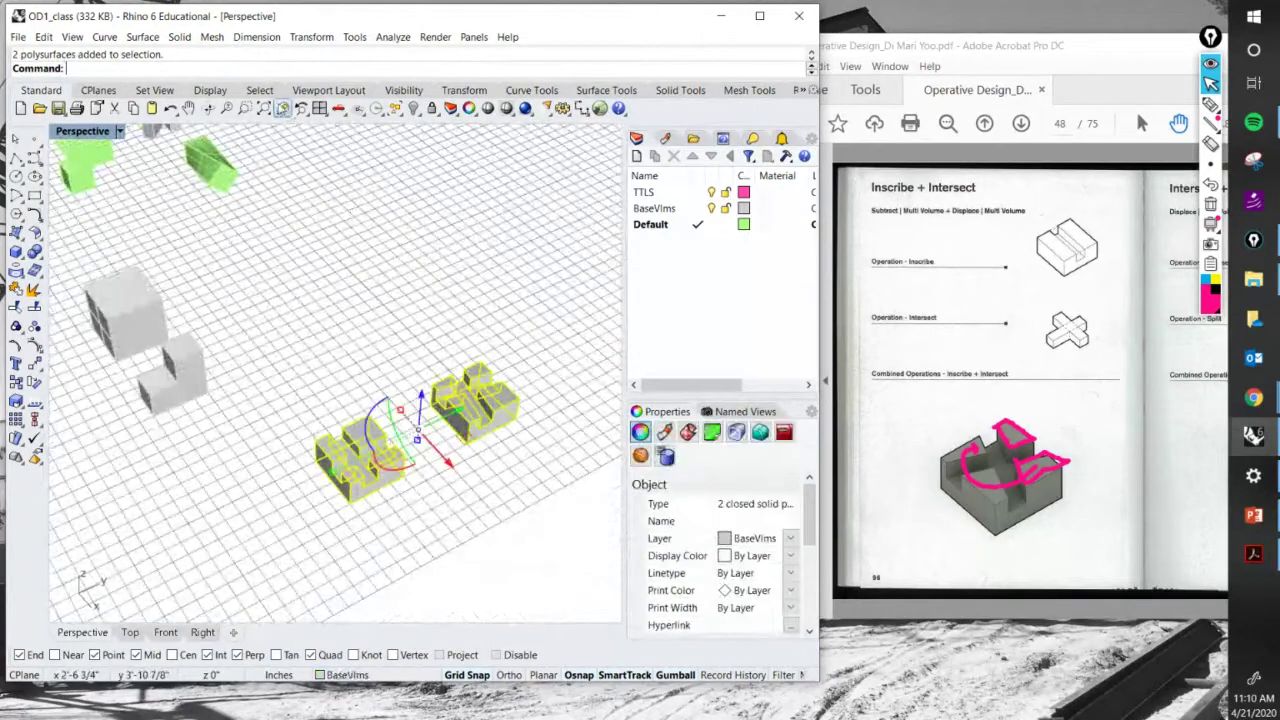
{"action": "left_click", "coordinate": [284, 108]}
{"action": "key", "text": "Escape"}
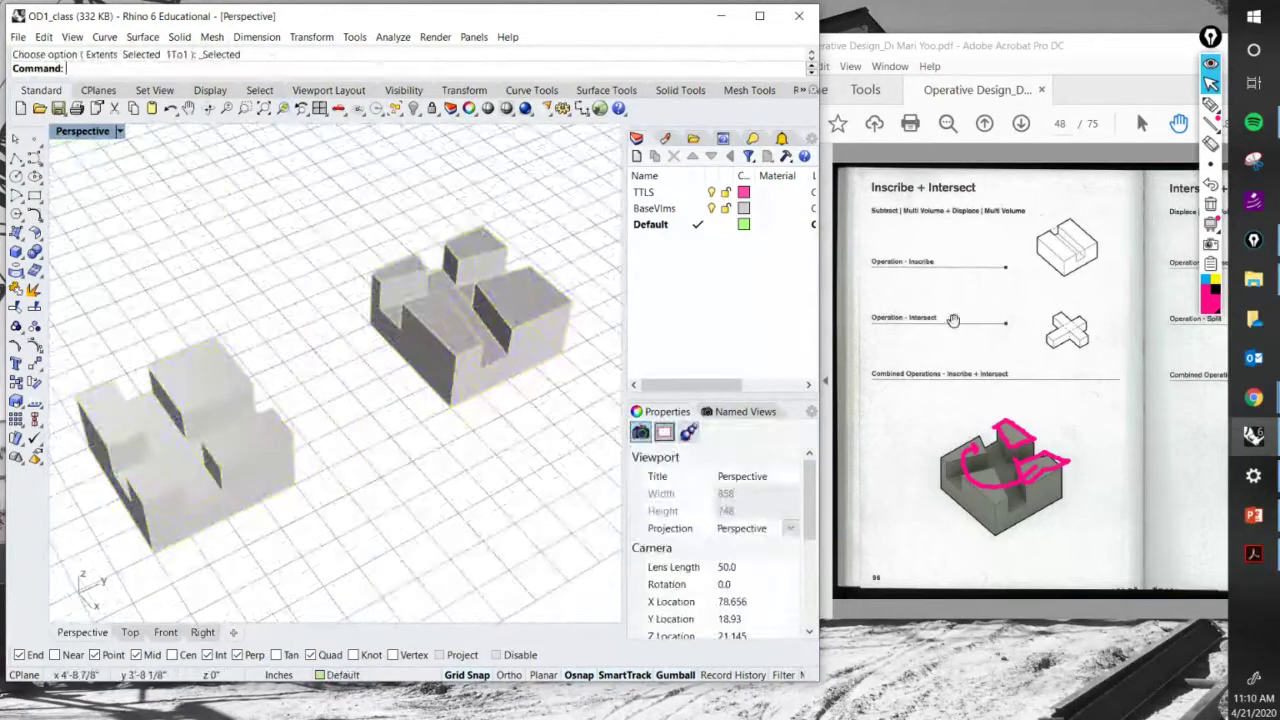
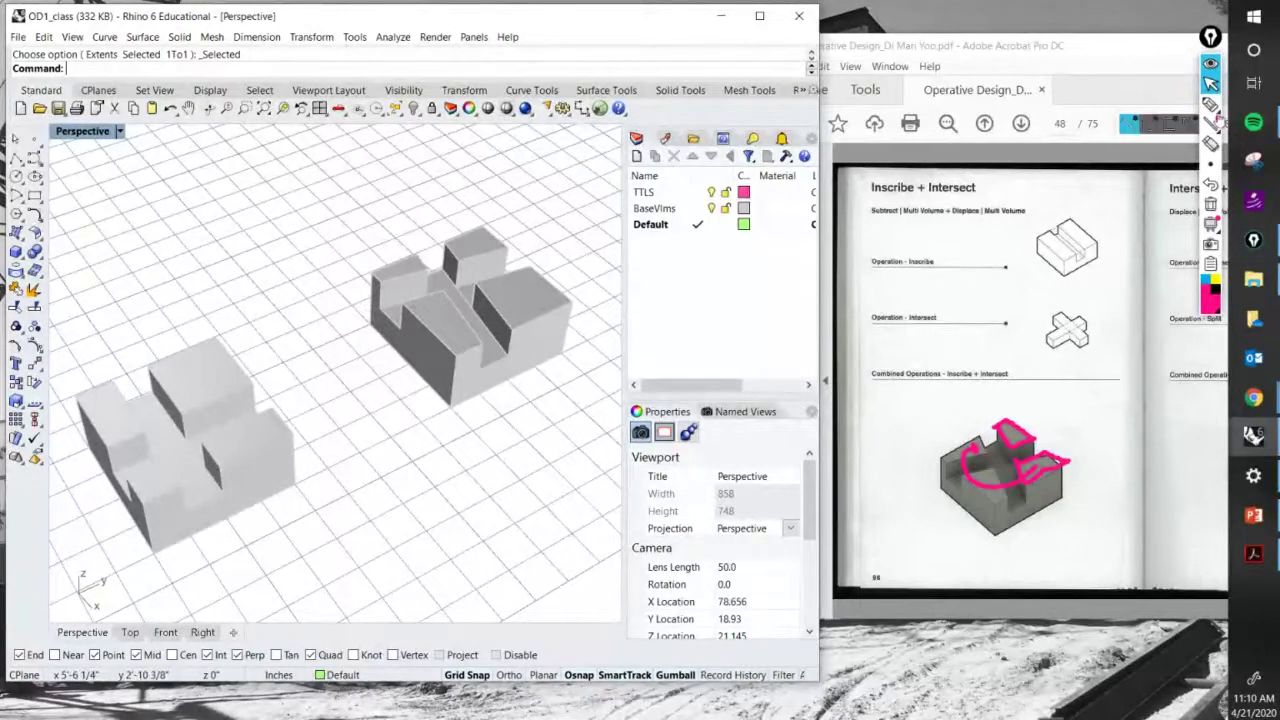
Outline in pink the top faces of the front and left corner blocks on the original carved slab.
{"action": "left_click", "coordinate": [1211, 105]}
{"action": "left_click_drag", "start_coordinate": [125, 480], "coordinate": [147, 471]}
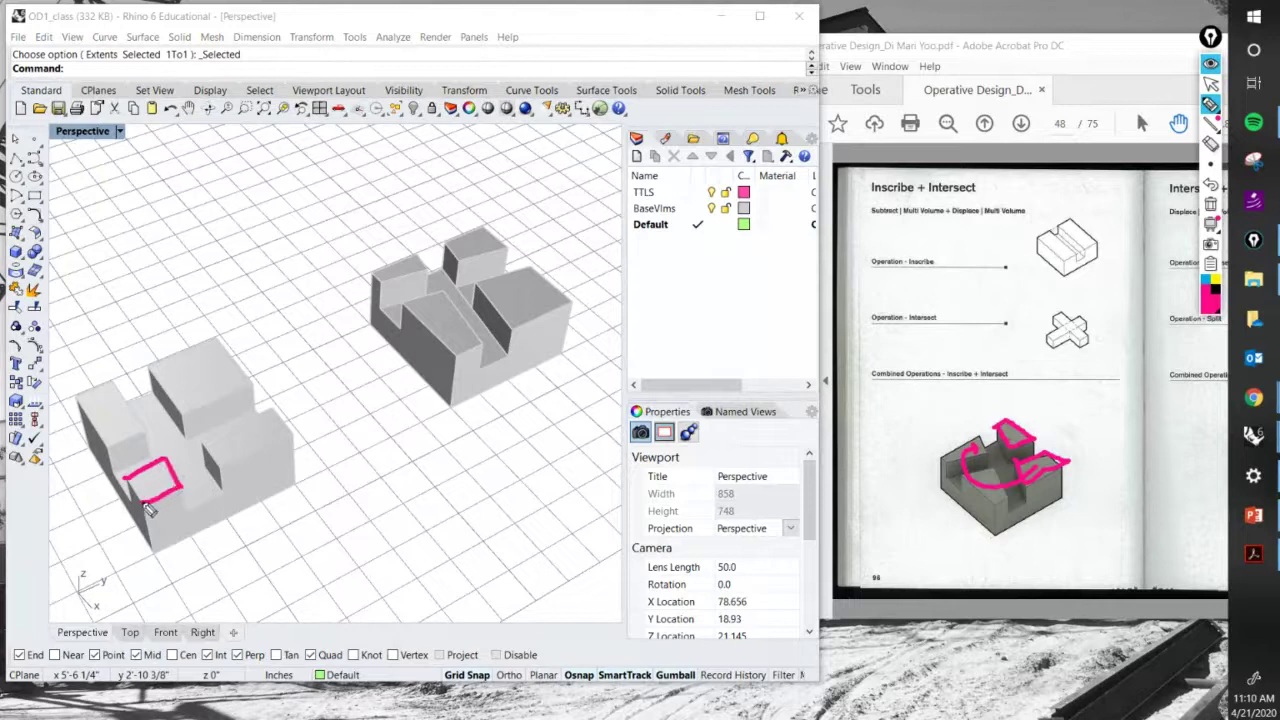
{"action": "left_click_drag", "start_coordinate": [107, 450], "coordinate": [149, 444]}
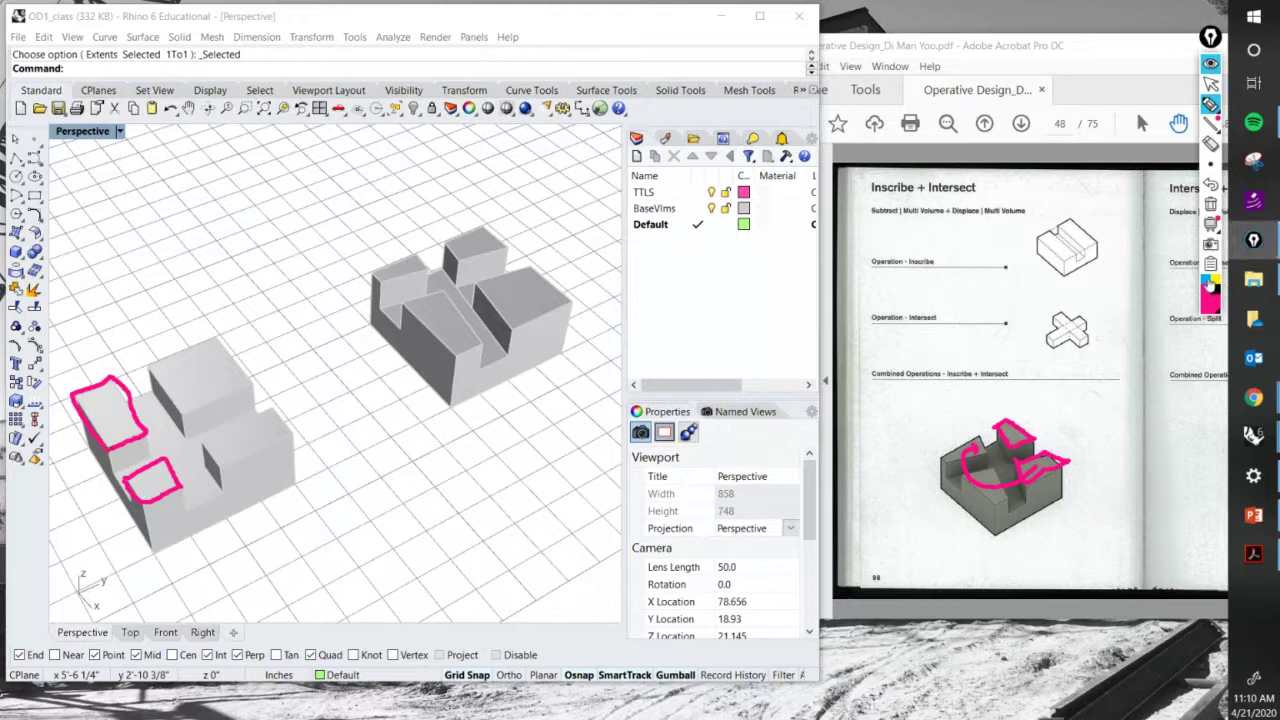
Outline in blue the top faces of the four corner blocks on the new carved slab.
{"action": "left_click_drag", "start_coordinate": [404, 303], "coordinate": [429, 299]}
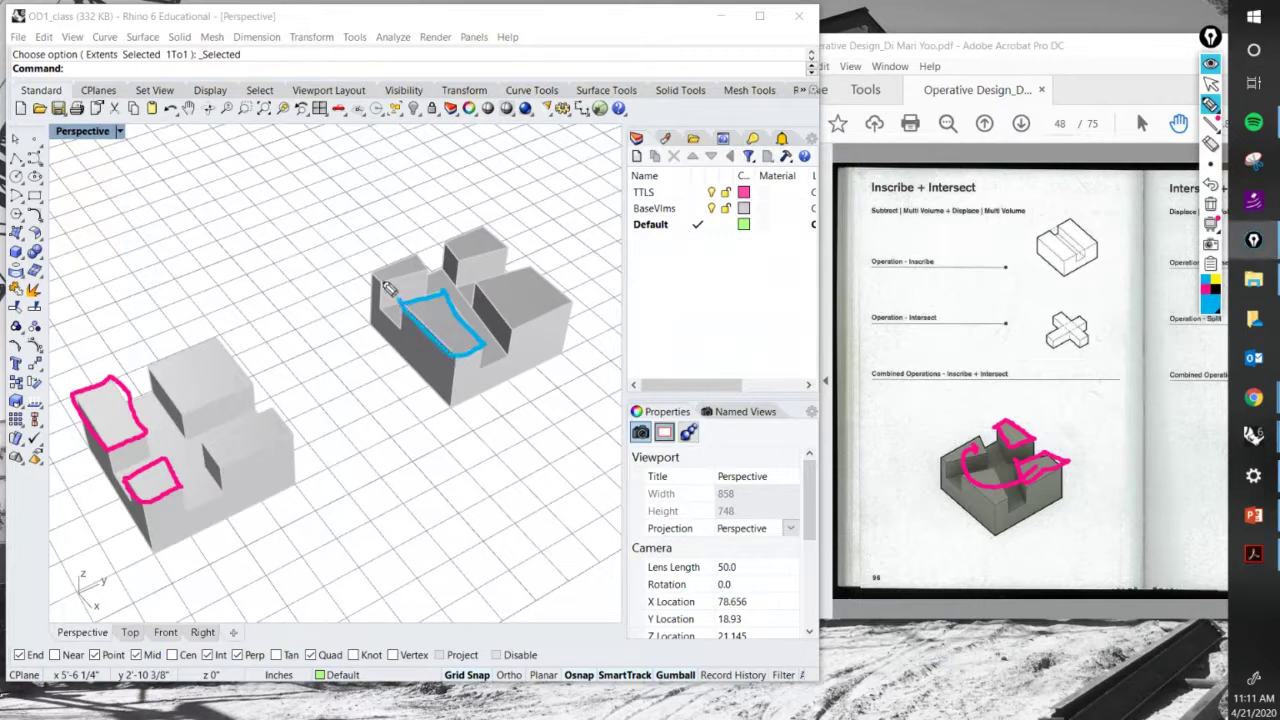
{"action": "left_click_drag", "start_coordinate": [379, 277], "coordinate": [399, 284]}
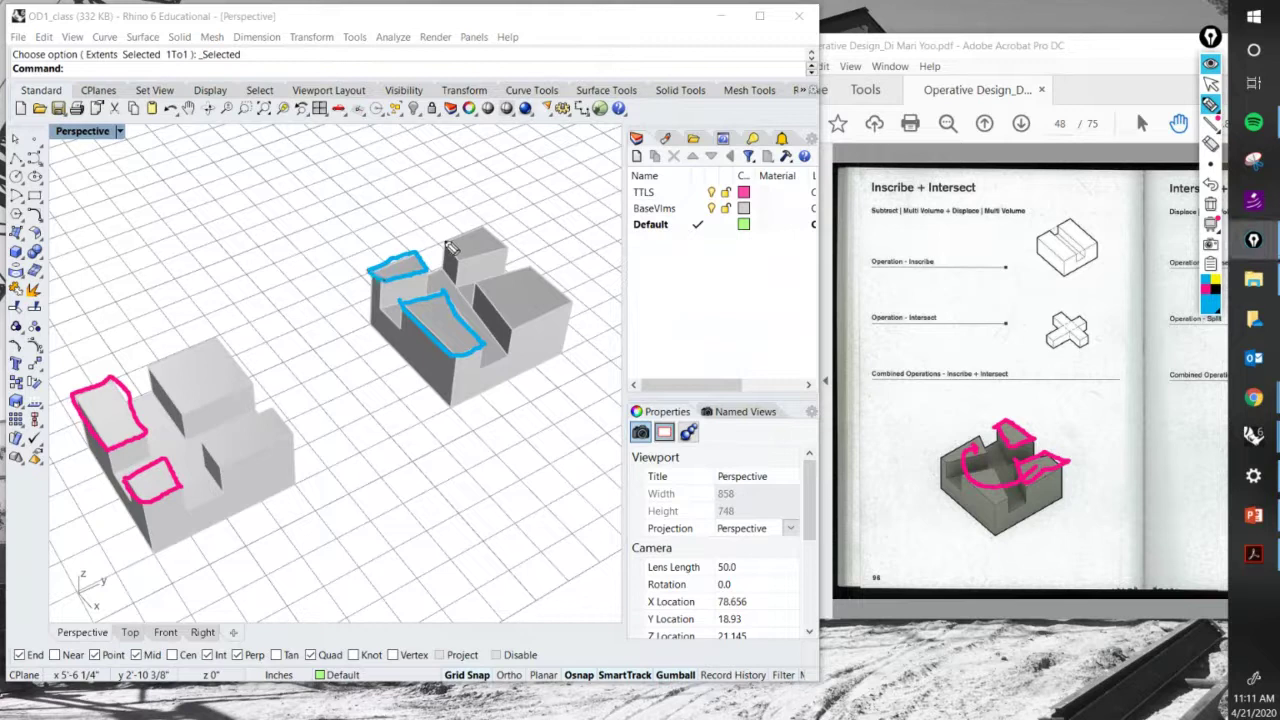
{"action": "left_click_drag", "start_coordinate": [446, 243], "coordinate": [457, 268]}
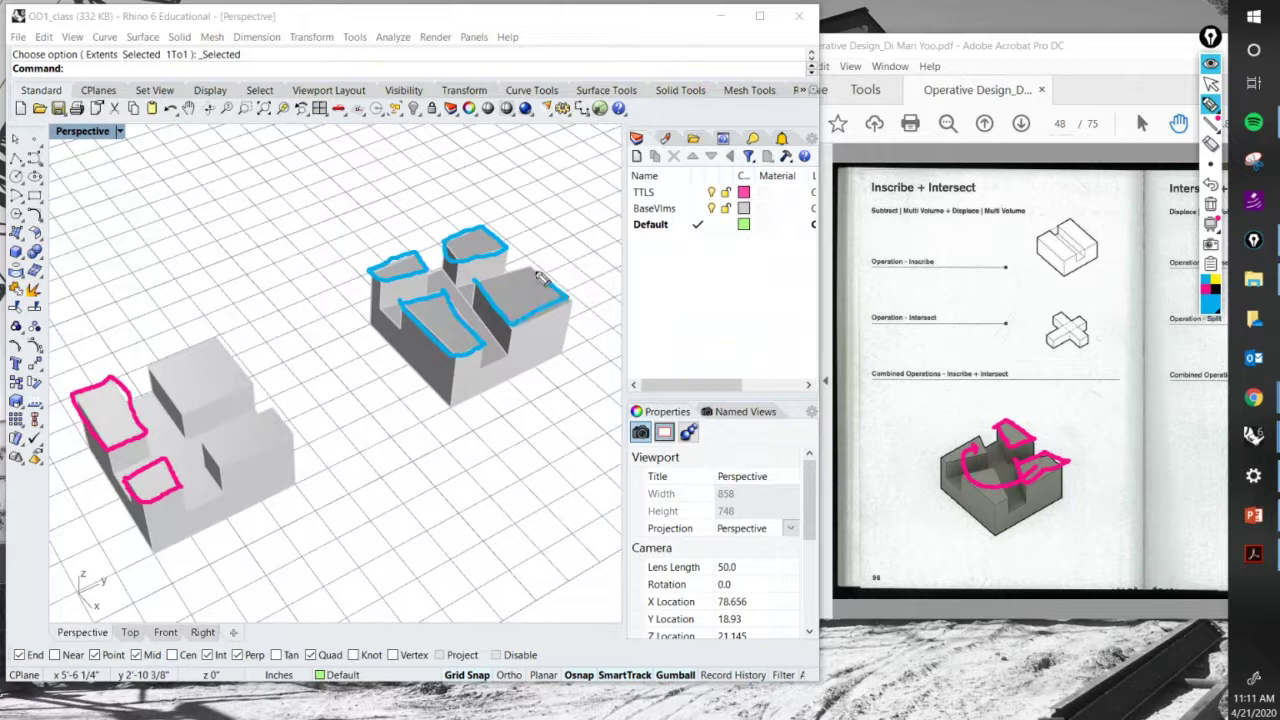
Clear all screen annotations and underline the words Inscribe and Intersect in the book's heading in blue.
{"action": "left_click", "coordinate": [1211, 205]}
{"action": "left_click", "coordinate": [1211, 84]}
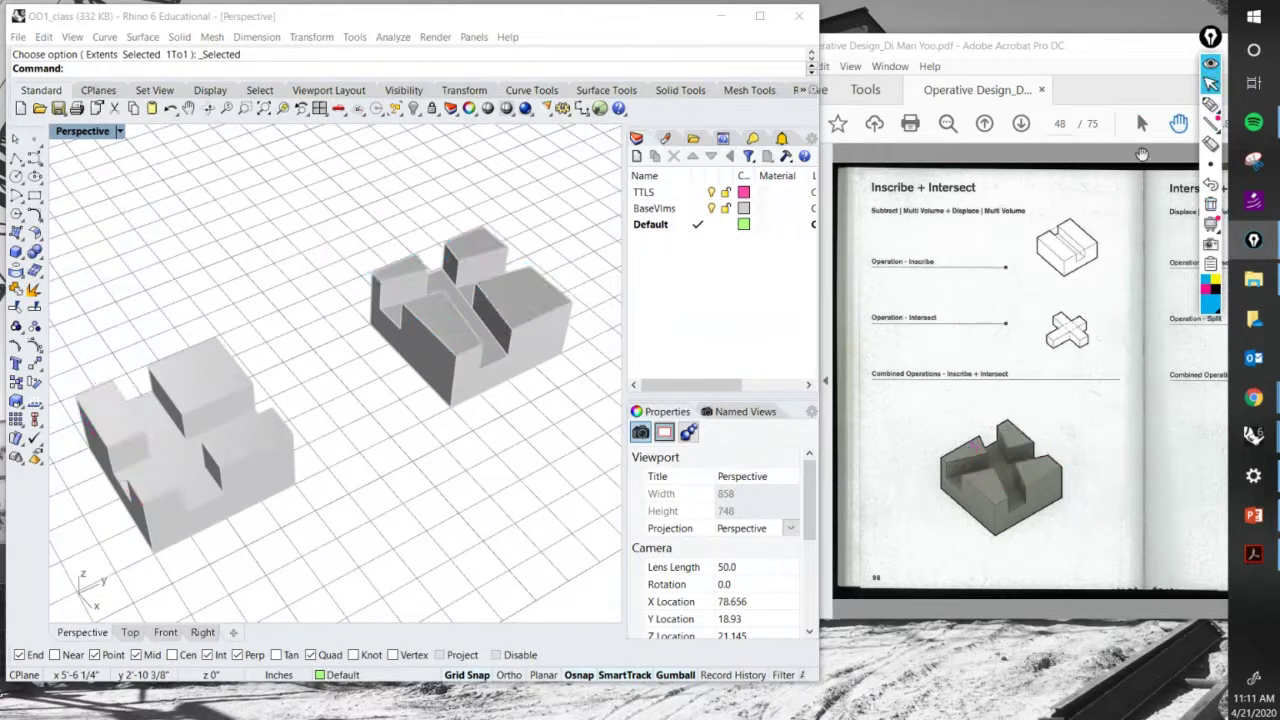
{"action": "scroll", "coordinate": [397, 291], "scroll_direction": "down", "scroll_amount": 5}
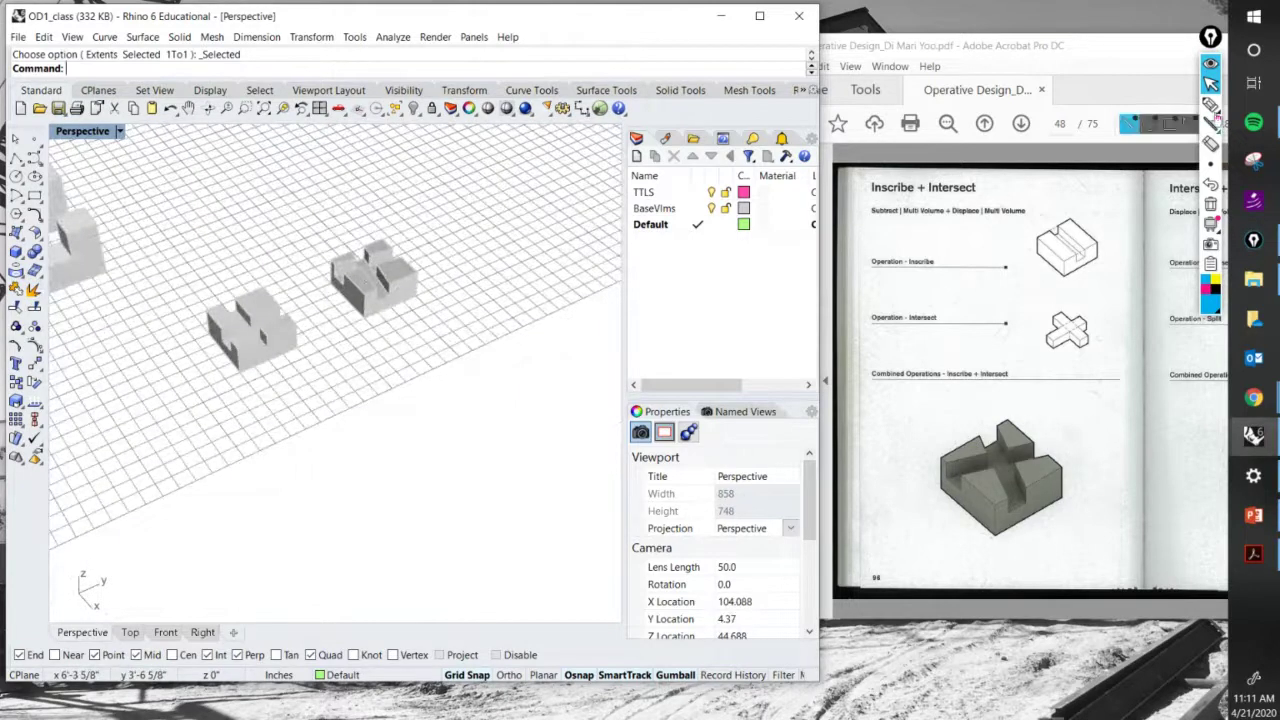
{"action": "left_click", "coordinate": [1211, 104]}
{"action": "left_click_drag", "start_coordinate": [872, 204], "coordinate": [973, 203]}
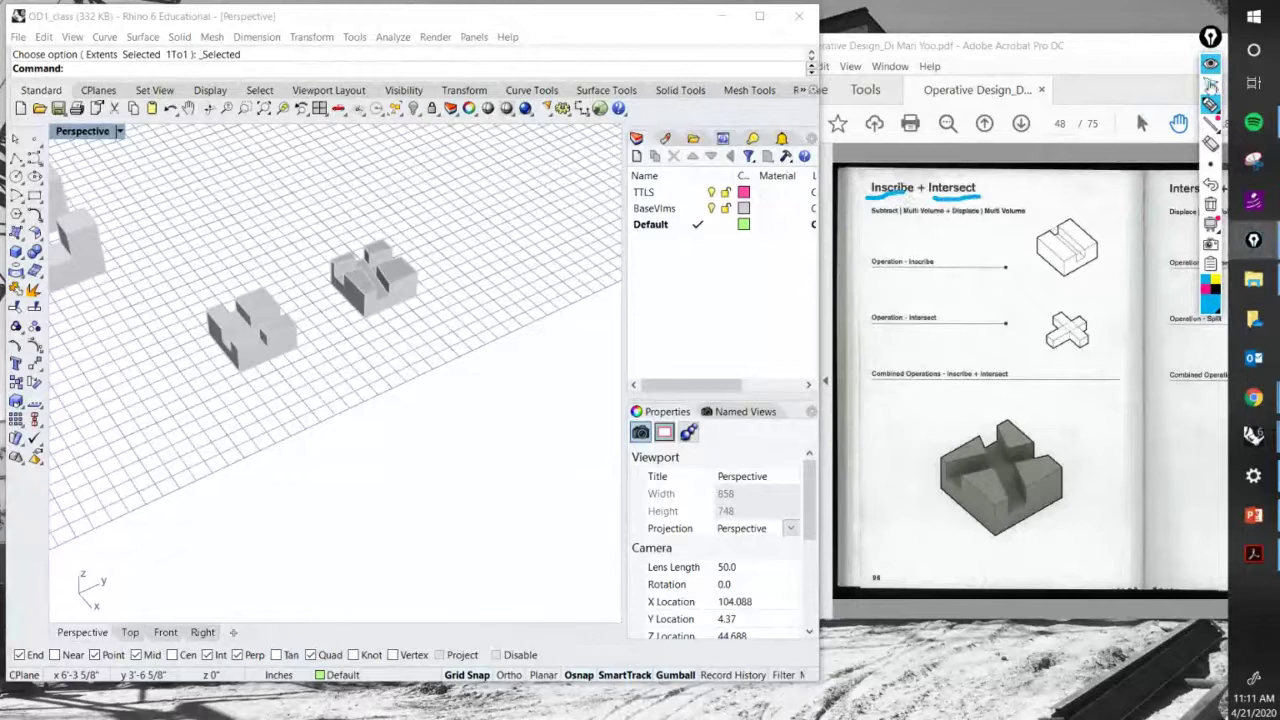
Place a plain grey base block from the far group of models on the open area beyond the two carved slabs.
{"action": "right_click_drag", "start_coordinate": [306, 329], "coordinate": [409, 311]}
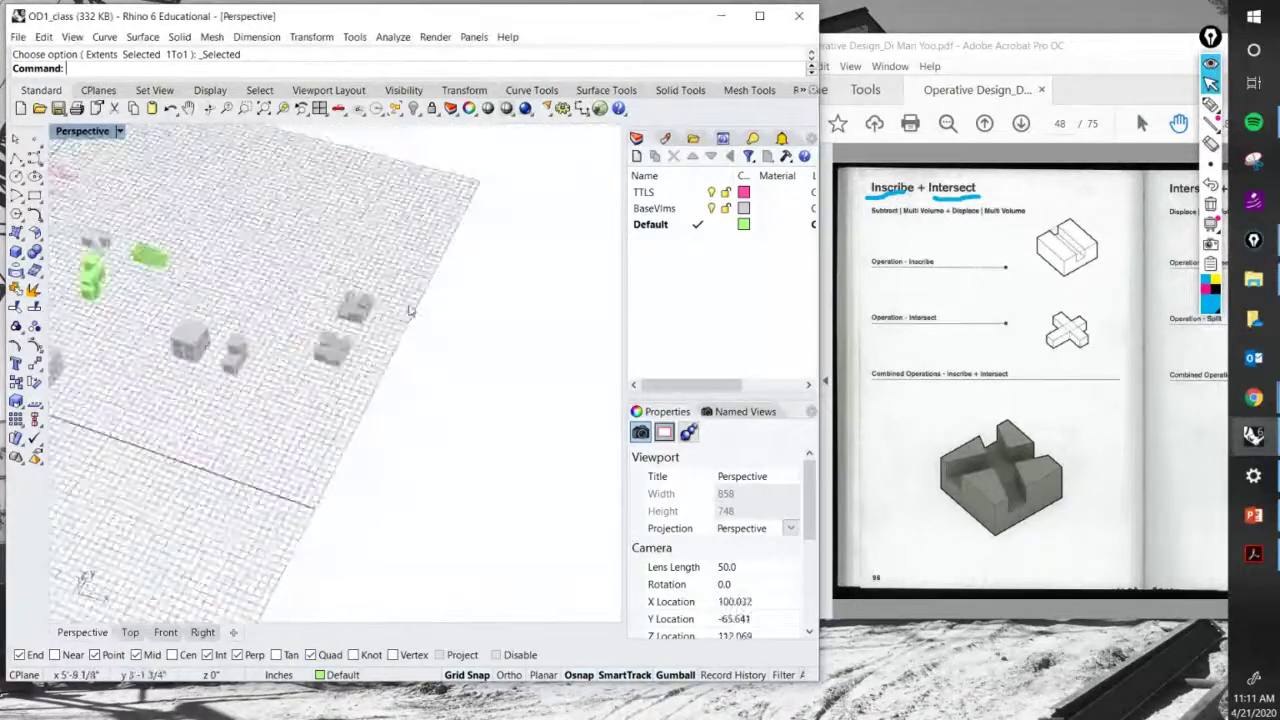
{"action": "scroll", "coordinate": [362, 300], "scroll_direction": "down", "scroll_amount": 8}
{"action": "scroll", "coordinate": [293, 278], "scroll_direction": "up", "scroll_amount": 8}
{"action": "scroll", "coordinate": [70, 235], "scroll_direction": "up", "scroll_amount": 4}
{"action": "left_click", "coordinate": [84, 258]}
{"action": "scroll", "coordinate": [84, 258], "scroll_direction": "down", "scroll_amount": 2}
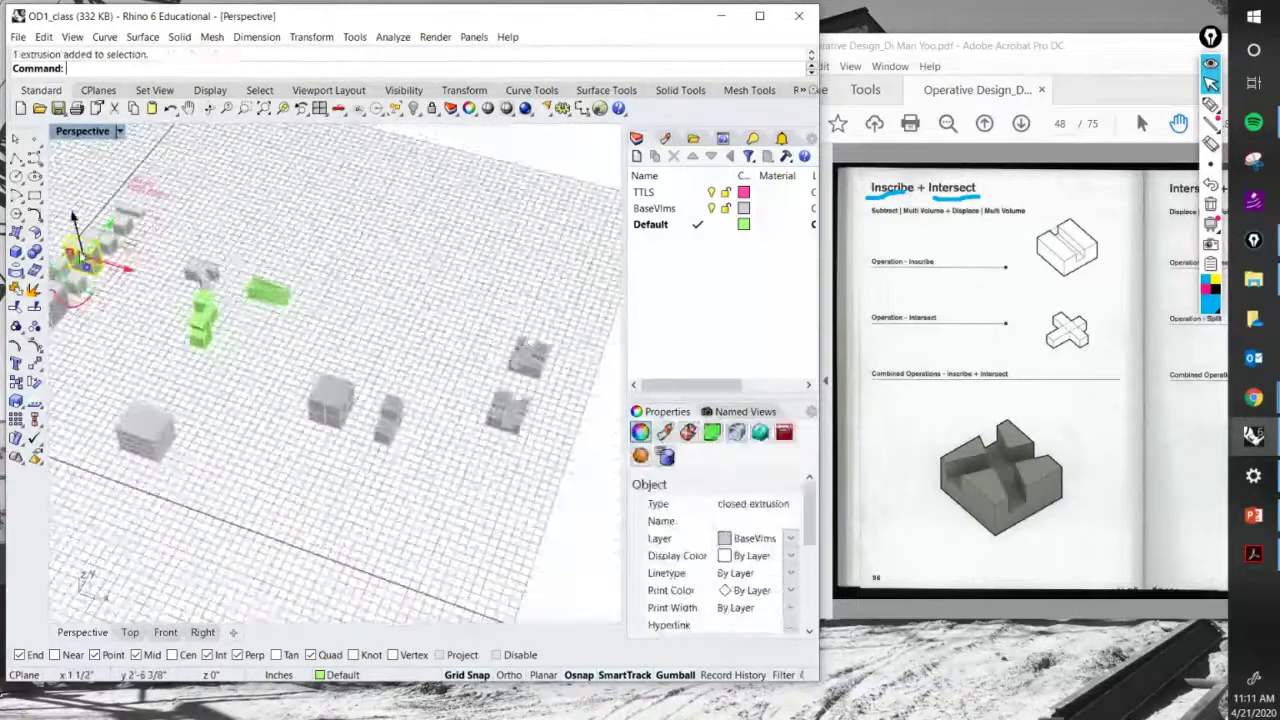
{"action": "scroll", "coordinate": [80, 255], "scroll_direction": "down", "scroll_amount": 3}
{"action": "left_click_drag", "start_coordinate": [122, 266], "coordinate": [525, 298]}
Rotate the copied base block on the open area so that it lies flat as a slab.
{"action": "scroll", "coordinate": [383, 343], "scroll_direction": "up", "scroll_amount": 3}
{"action": "scroll", "coordinate": [415, 342], "scroll_direction": "up", "scroll_amount": 3}
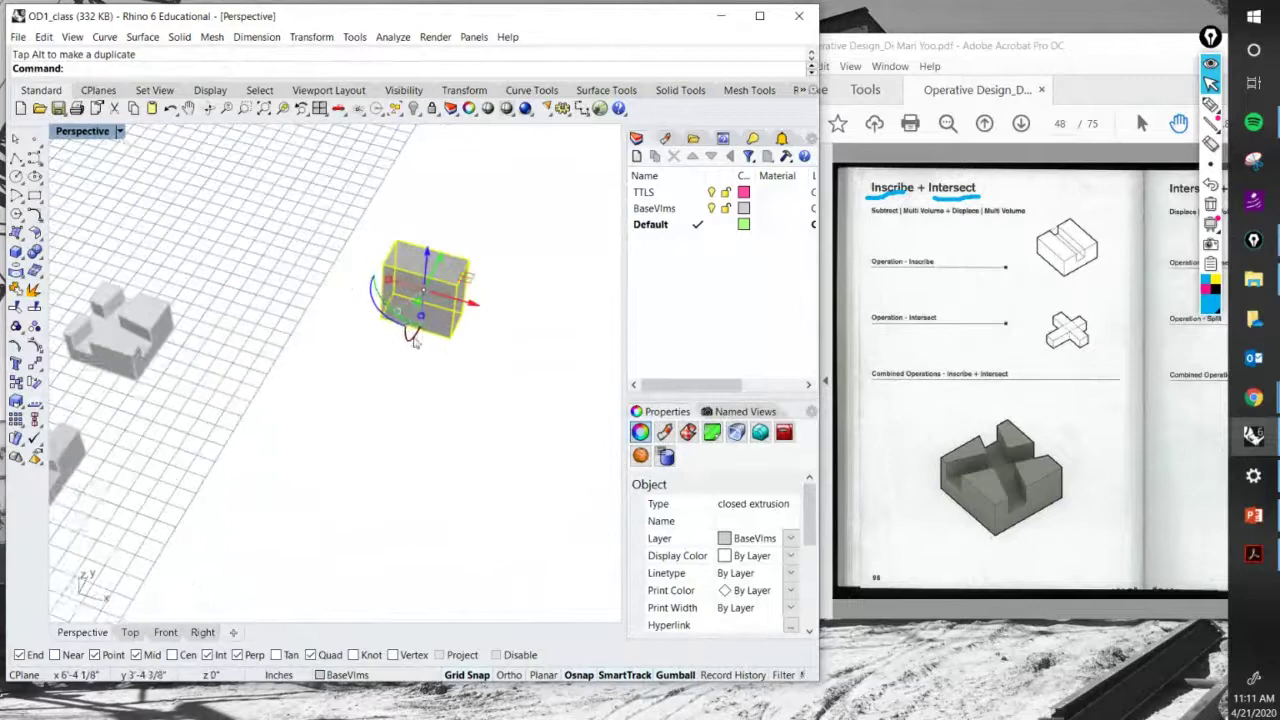
{"action": "left_click", "coordinate": [417, 341]}
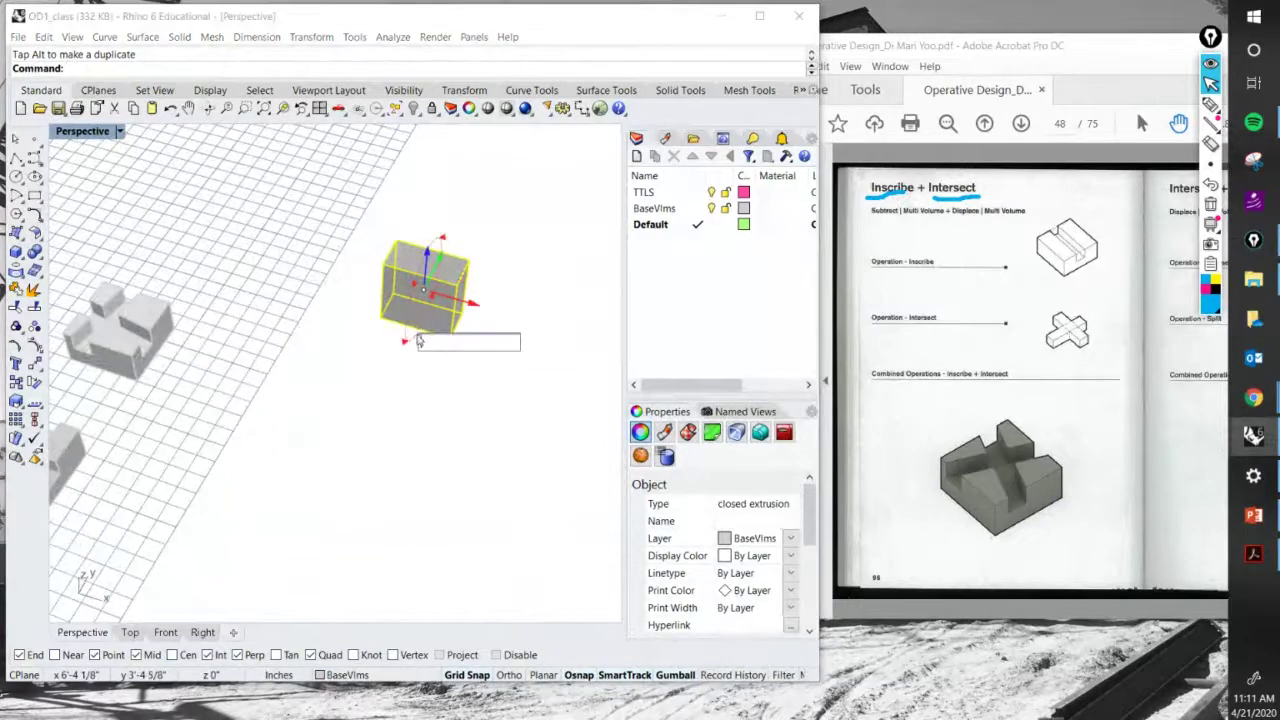
{"action": "type", "text": "0"}
{"action": "key", "text": "Return"}
{"action": "left_click", "coordinate": [518, 283]}
{"action": "scroll", "coordinate": [528, 285], "scroll_direction": "down", "scroll_amount": 12}
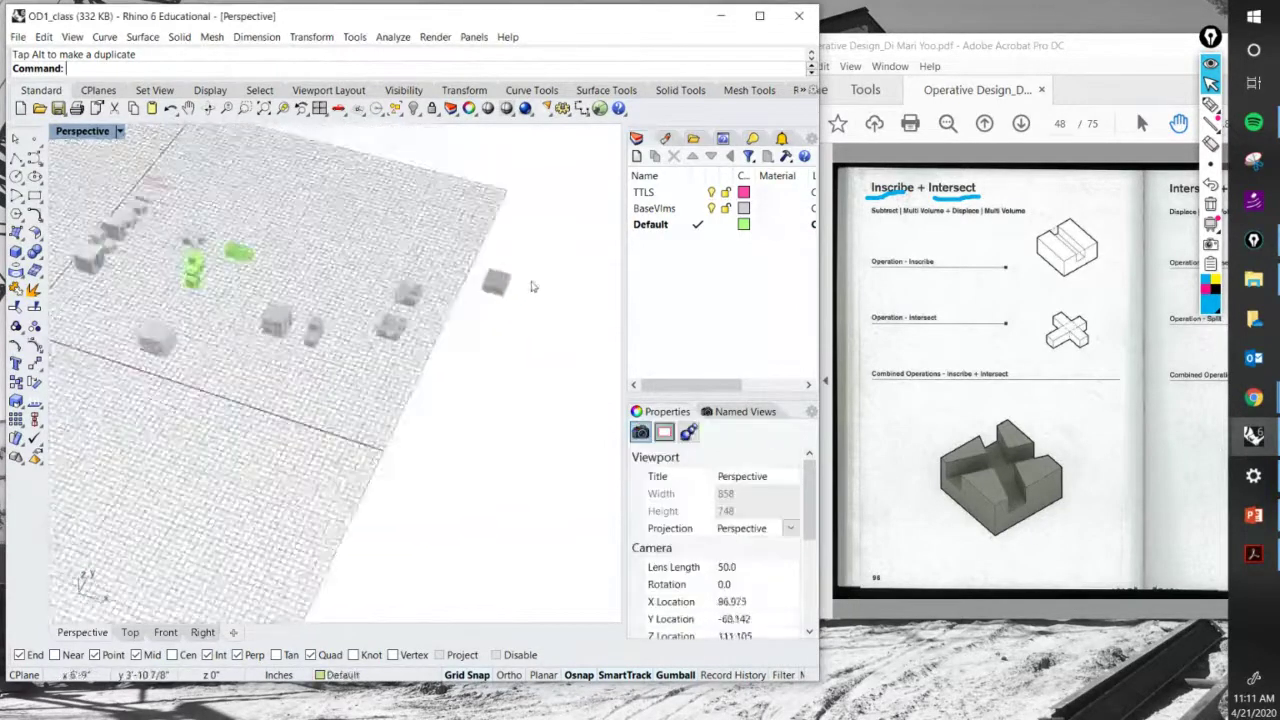
Place a small grey bar from the far group of models beside the flat base block.
{"action": "scroll", "coordinate": [210, 216], "scroll_direction": "up", "scroll_amount": 10}
{"action": "left_click", "coordinate": [230, 218]}
{"action": "scroll", "coordinate": [230, 218], "scroll_direction": "down", "scroll_amount": 5}
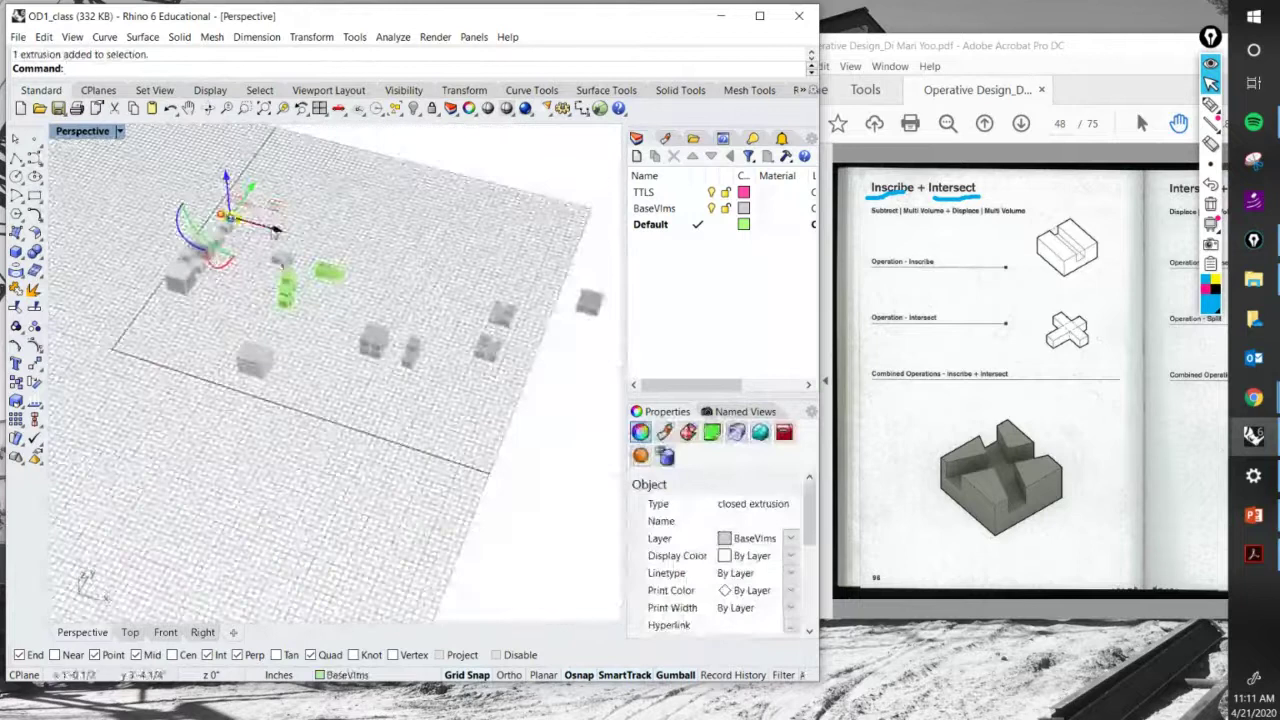
{"action": "left_click_drag", "start_coordinate": [232, 228], "coordinate": [586, 349]}
{"action": "scroll", "coordinate": [586, 349], "scroll_direction": "up", "scroll_amount": 8}
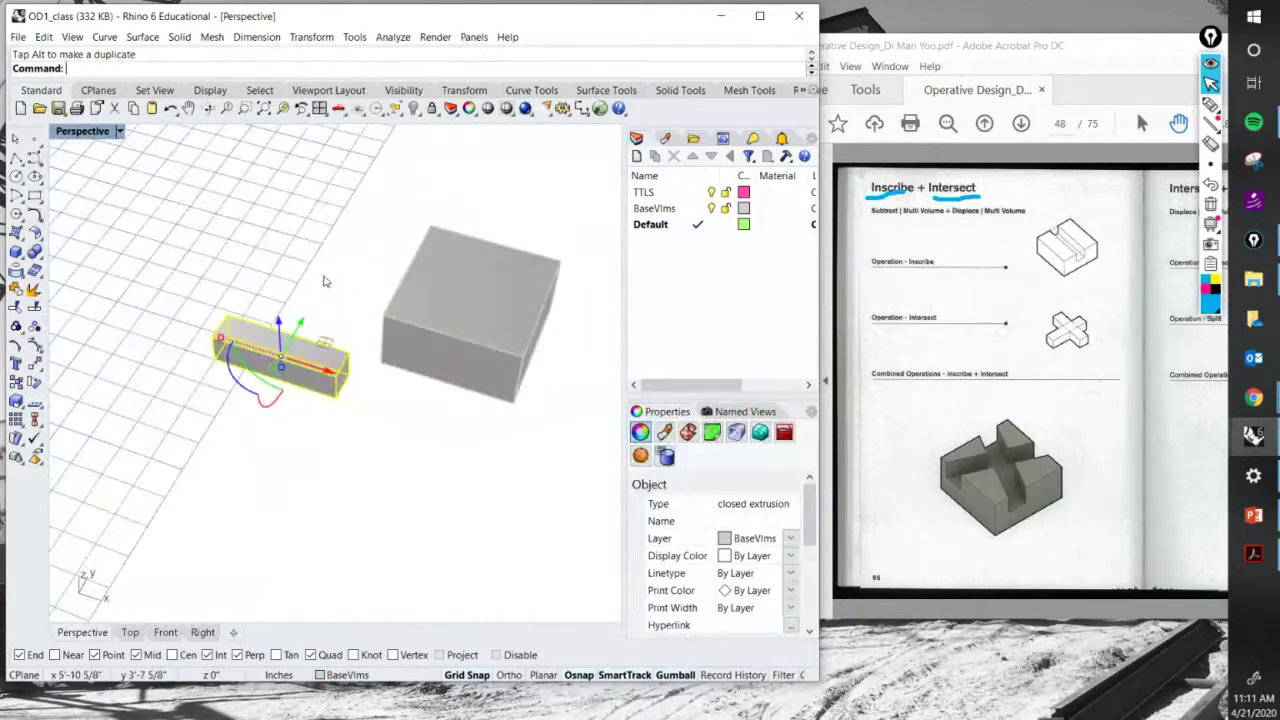
Move the bar by its corner to the block's back top corner, and shift it inward from the back edge.
{"action": "type", "text": "m"}
{"action": "key", "text": "Return"}
{"action": "left_click", "coordinate": [236, 307]}
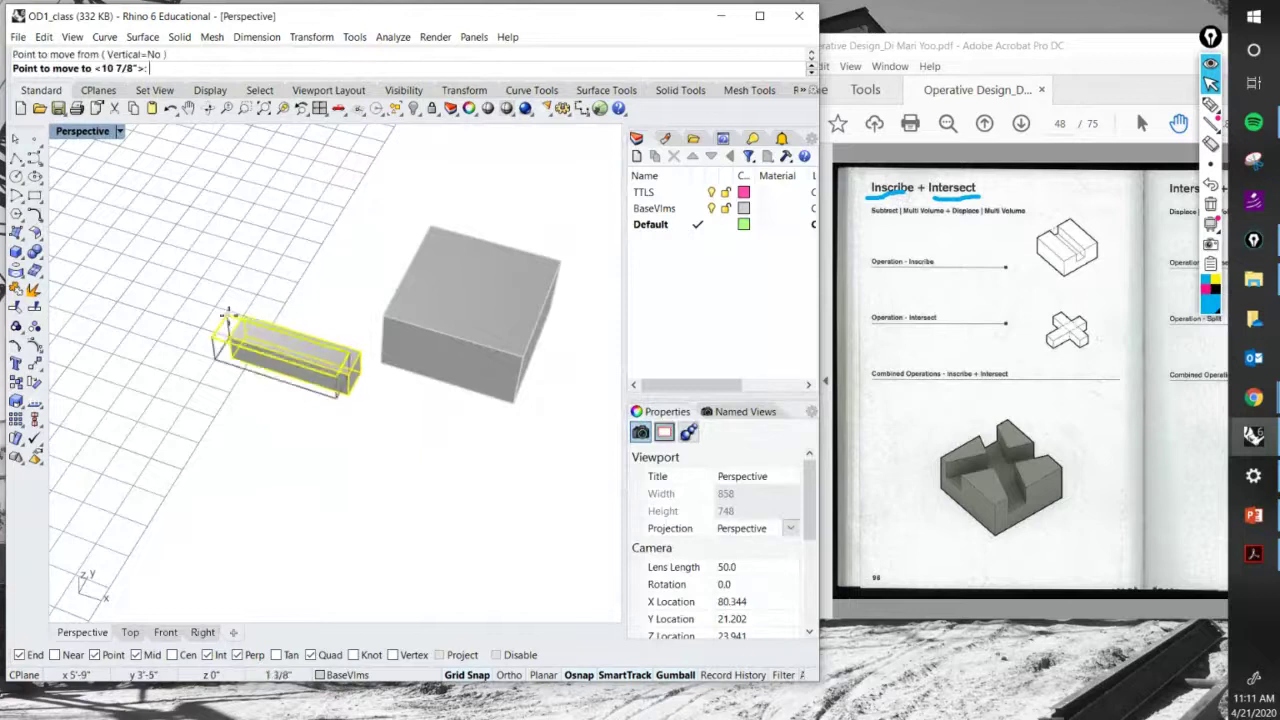
{"action": "left_click", "coordinate": [430, 222]}
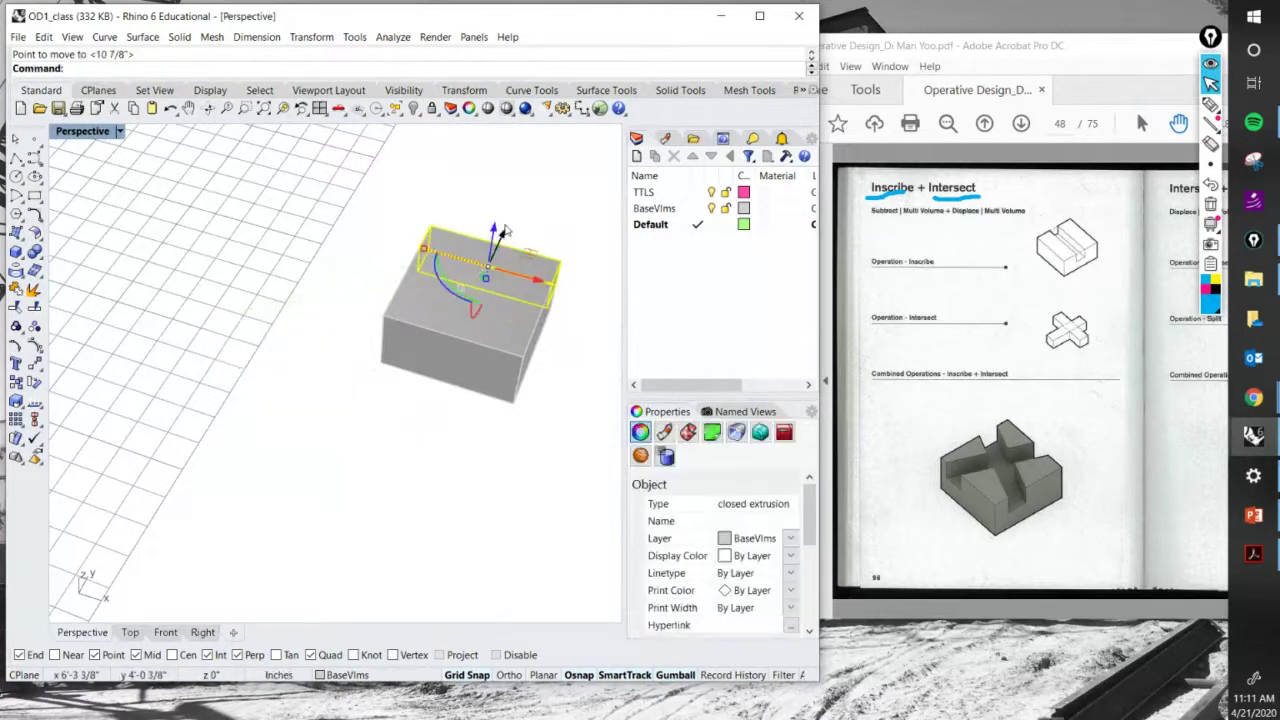
{"action": "left_click", "coordinate": [503, 236]}
{"action": "key", "text": "Escape"}
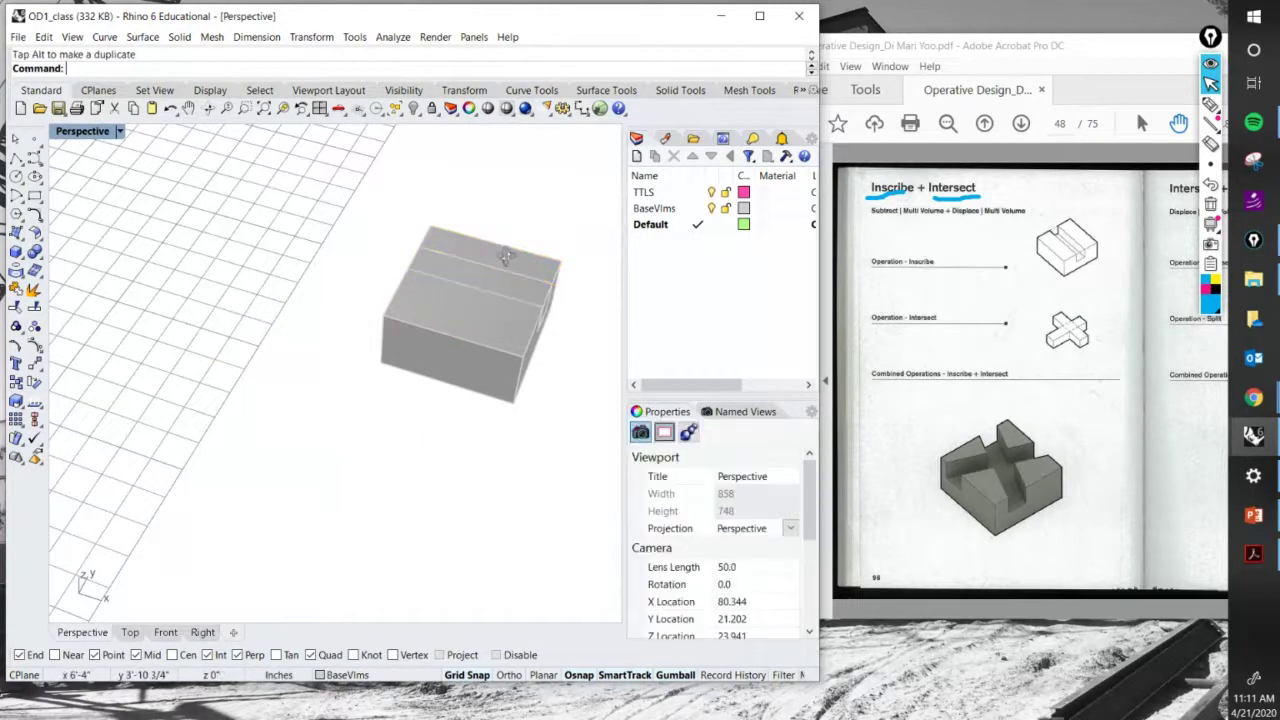
{"action": "right_click_drag", "start_coordinate": [500, 245], "coordinate": [376, 252]}
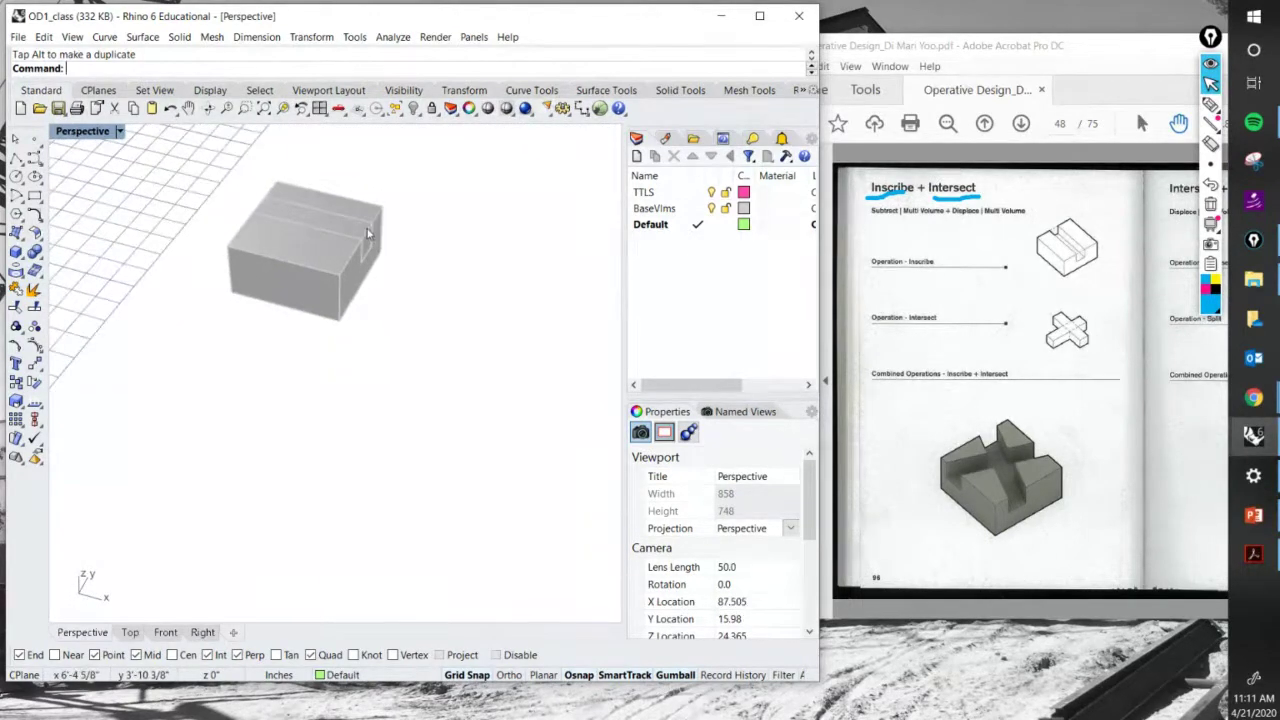
Copy the embedded bar twice, placing the copies side by side in front of the block.
{"action": "key", "text": "Return"}
{"action": "left_click", "coordinate": [370, 236]}
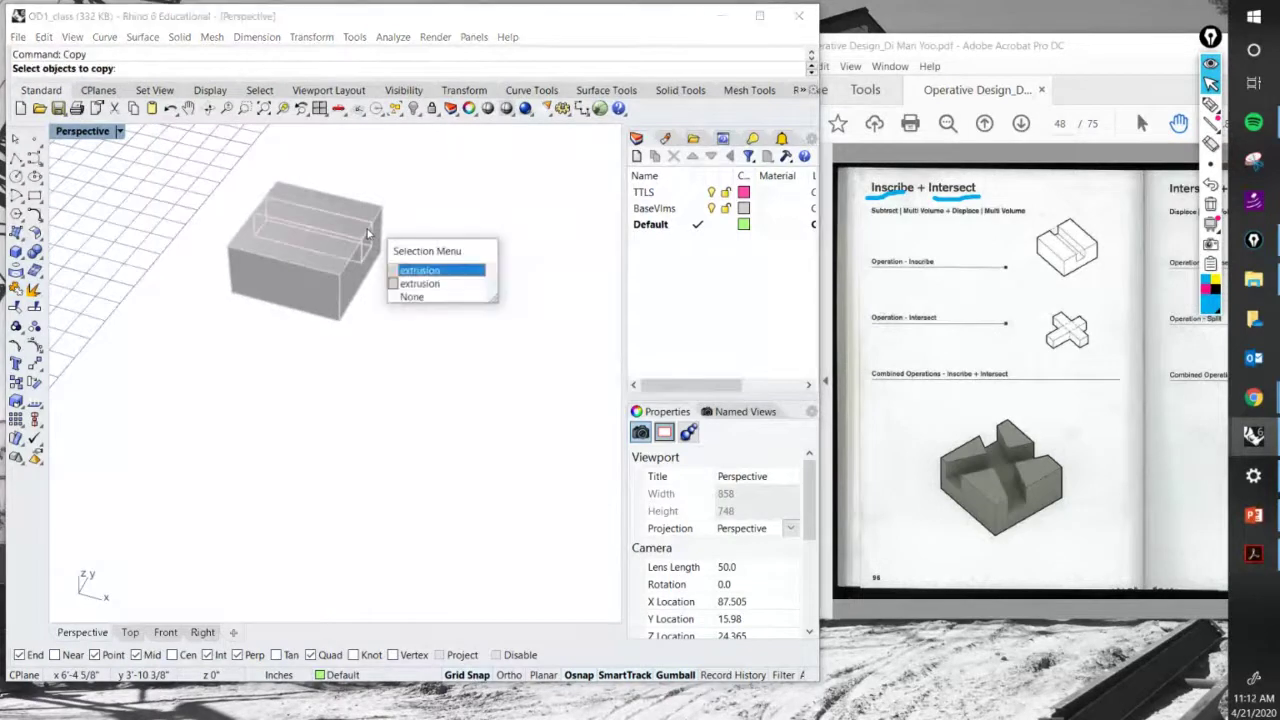
{"action": "left_click", "coordinate": [415, 267]}
{"action": "key", "text": "Return"}
{"action": "left_click", "coordinate": [403, 274]}
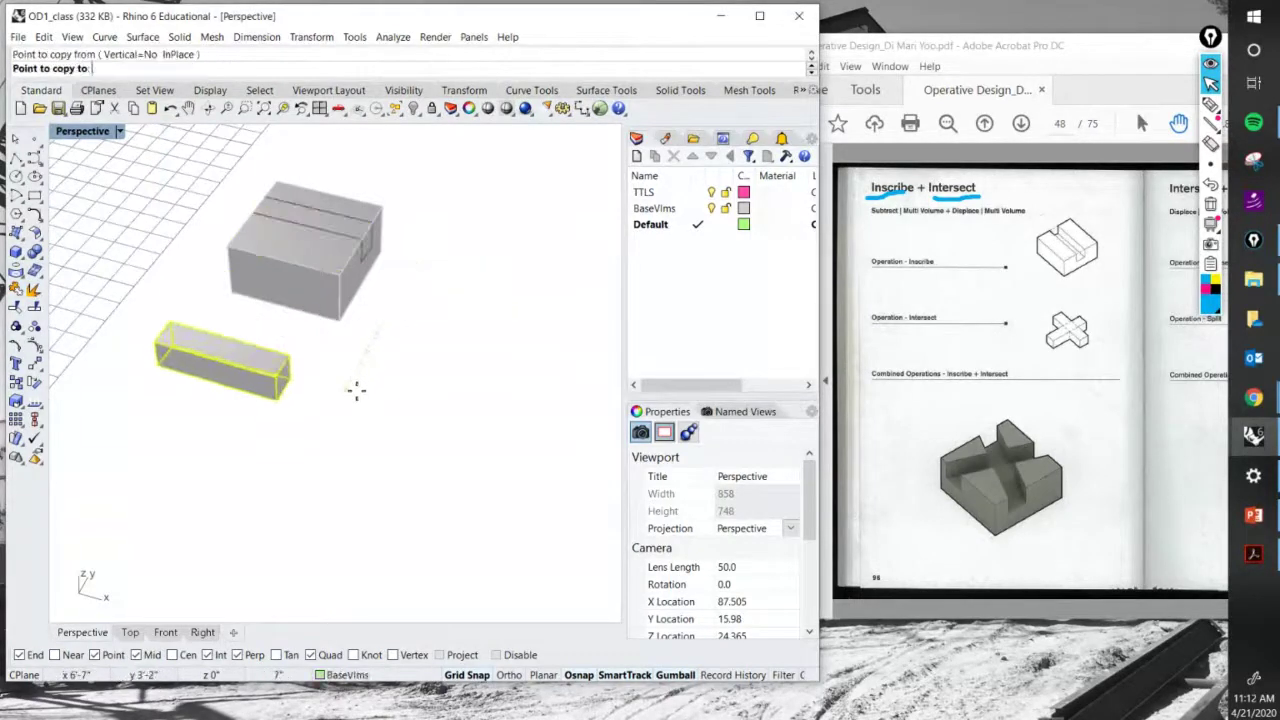
{"action": "left_click", "coordinate": [355, 390]}
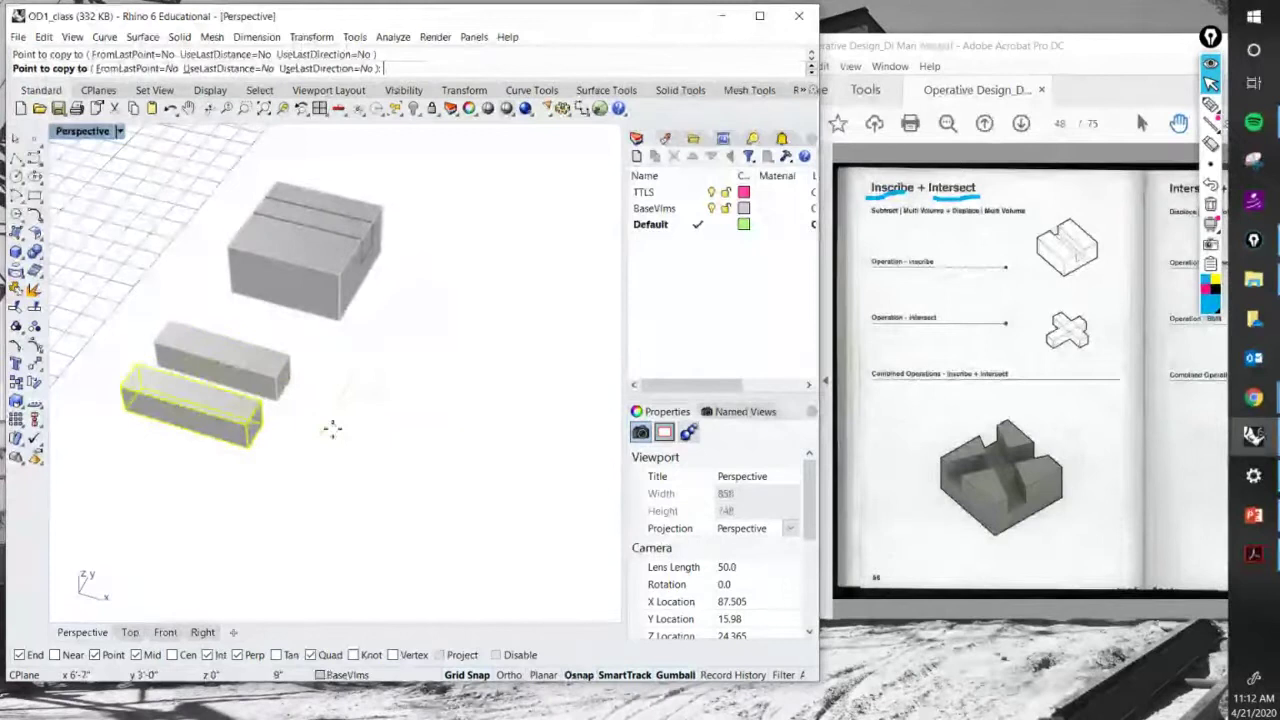
{"action": "left_click", "coordinate": [329, 434]}
{"action": "key", "text": "Return"}
Duplicate the flat base block to the open area in front of the two loose bars.
{"action": "scroll", "coordinate": [455, 477], "scroll_direction": "down", "scroll_amount": 5}
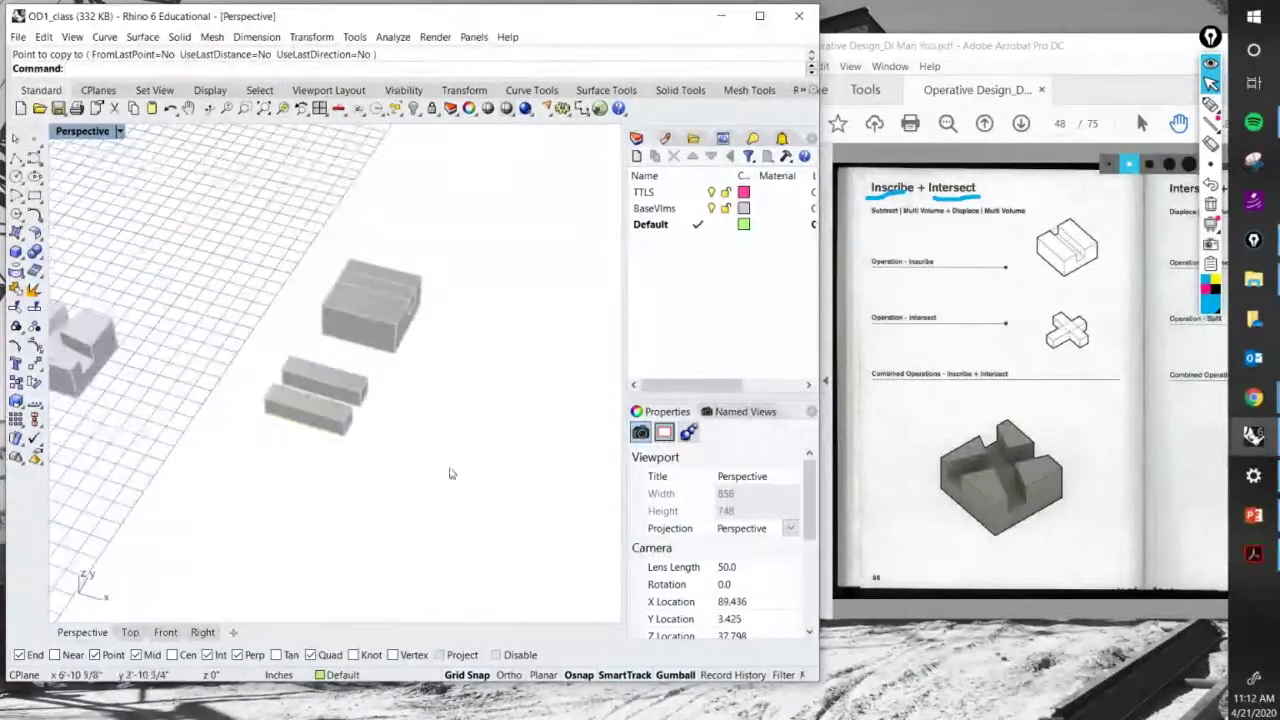
{"action": "right_click_drag", "start_coordinate": [457, 479], "coordinate": [450, 420]}
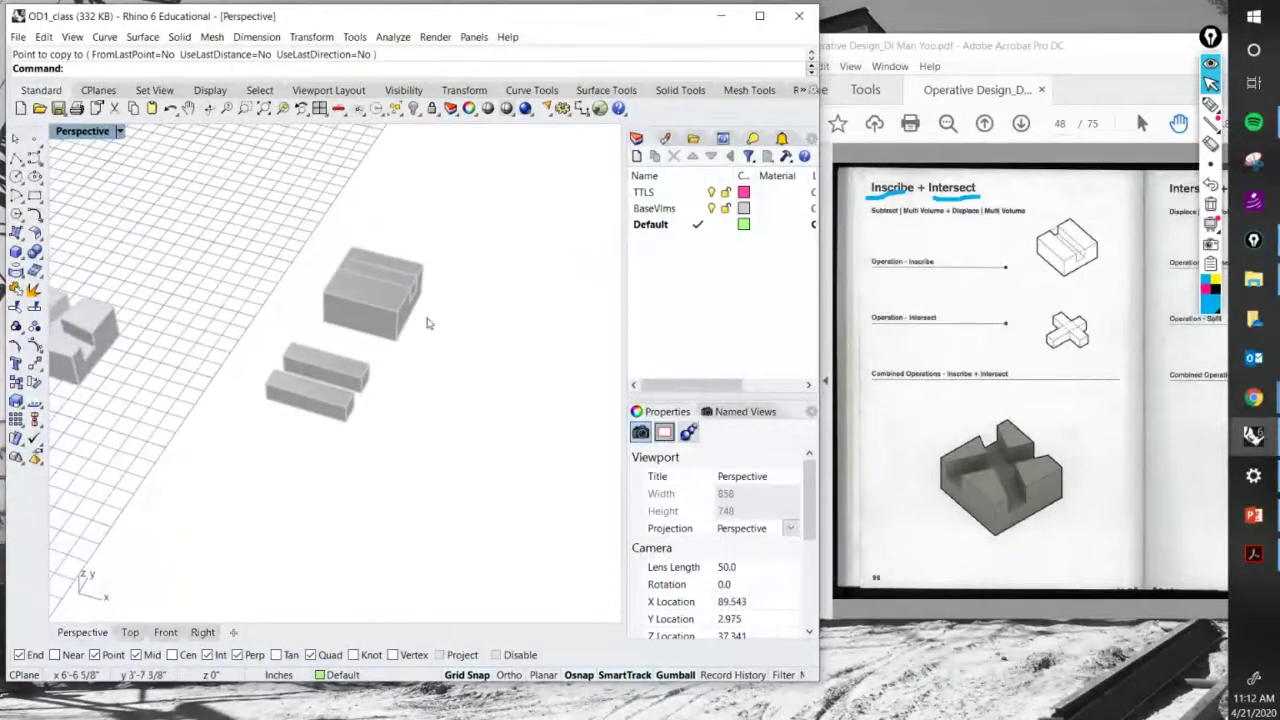
{"action": "left_click", "coordinate": [397, 318]}
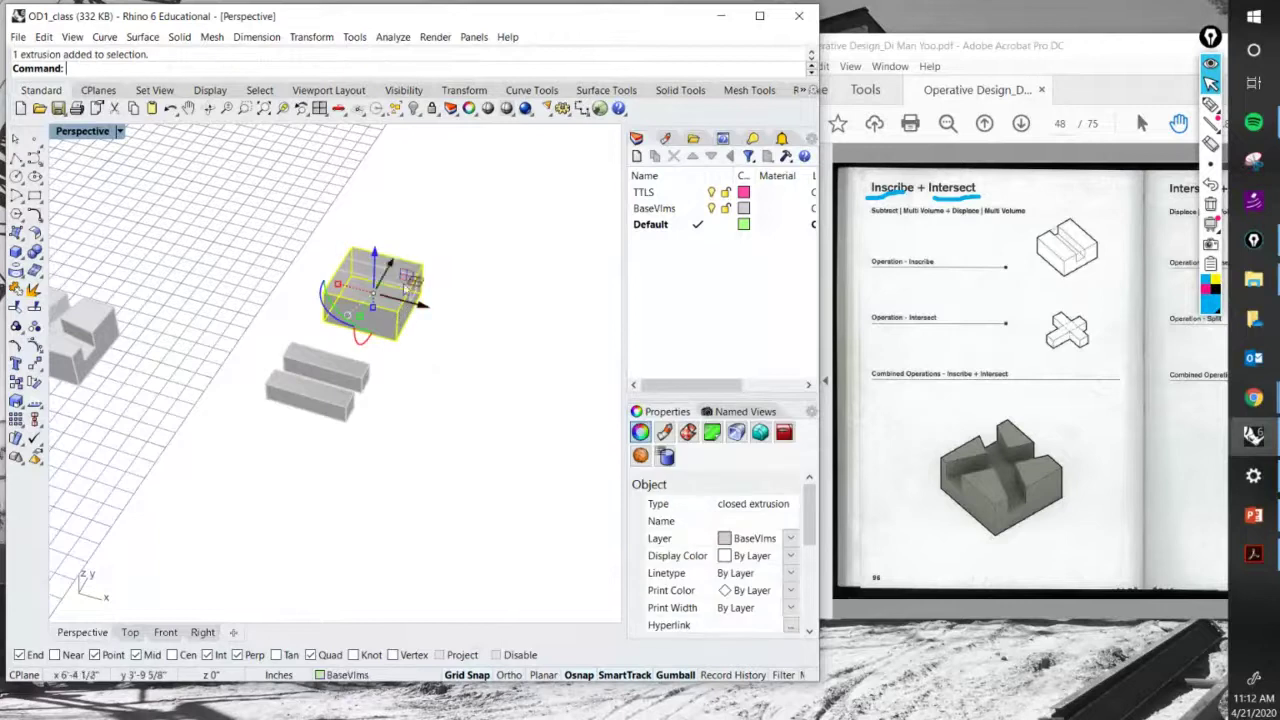
{"action": "left_click_drag", "start_coordinate": [392, 268], "coordinate": [270, 480], "text": "alt"}
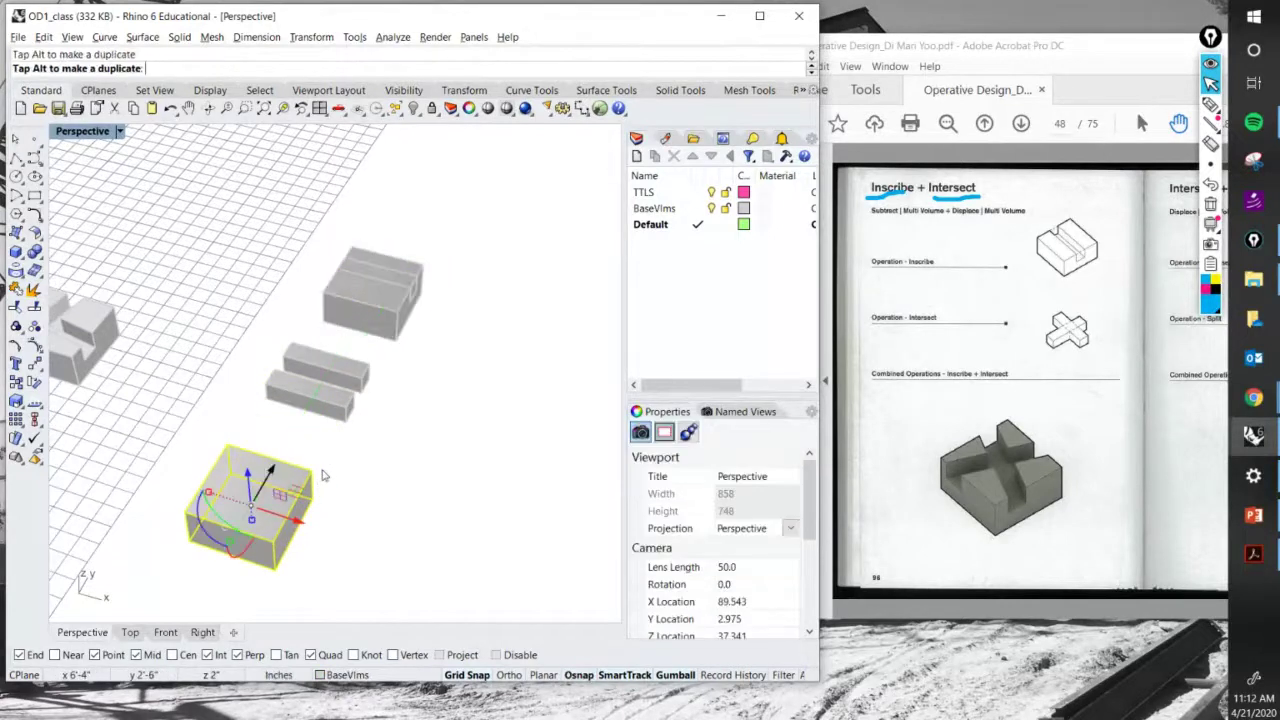
{"action": "left_click", "coordinate": [375, 434]}
{"action": "right_click_drag", "start_coordinate": [375, 434], "coordinate": [391, 392]}
Underline Operation - Inscribe in the book in blue and draw a blue arrow pointing at the block with the embedded bar.
{"action": "left_click", "coordinate": [1211, 104]}
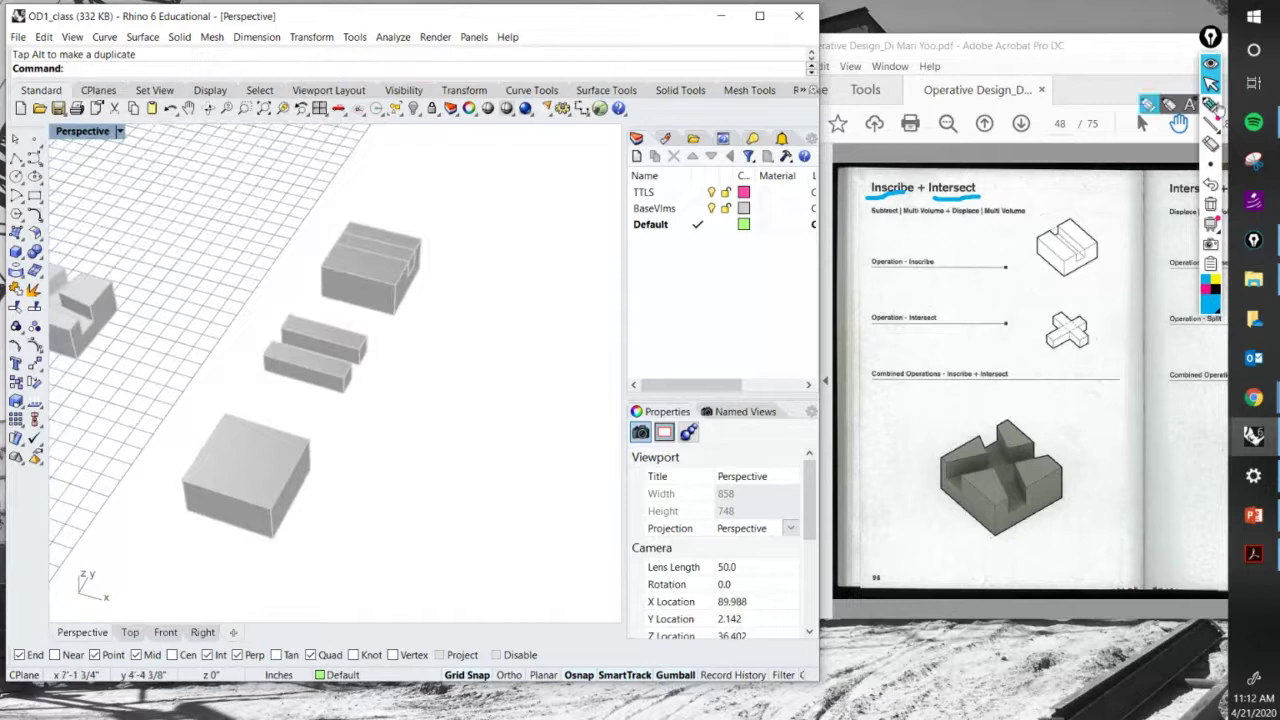
{"action": "left_click_drag", "start_coordinate": [868, 270], "coordinate": [946, 270]}
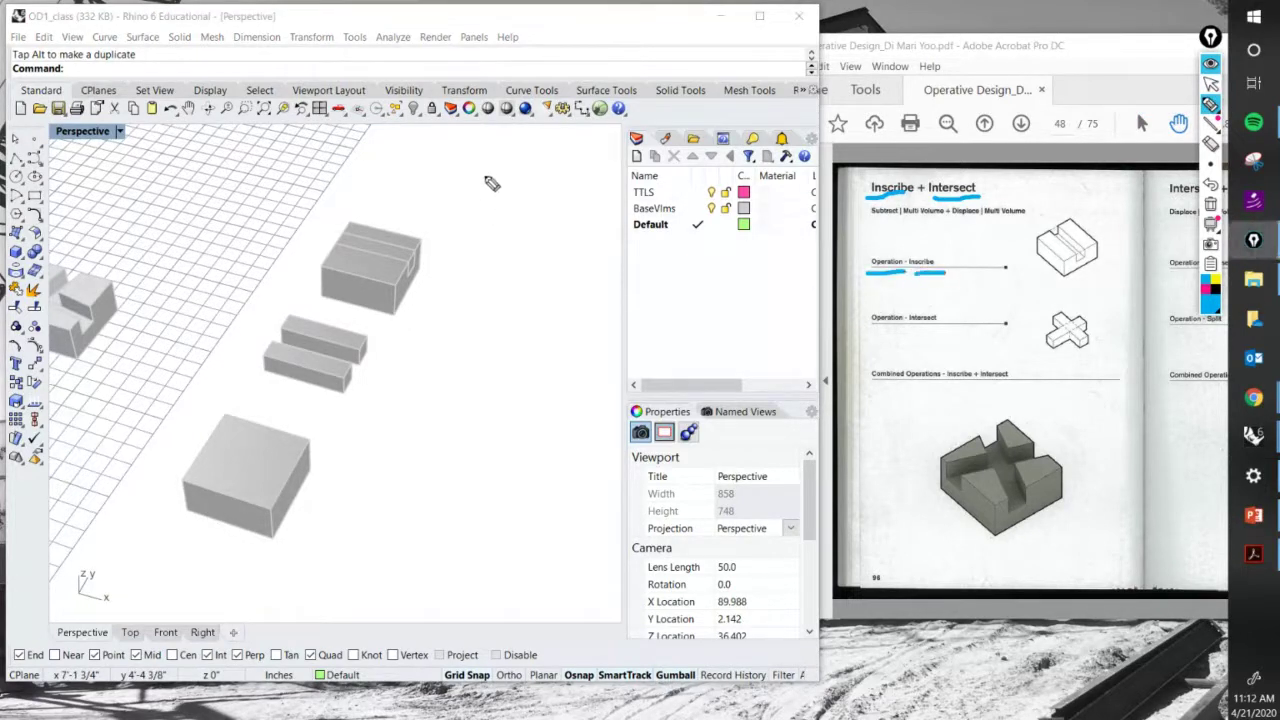
{"action": "left_click_drag", "start_coordinate": [477, 172], "coordinate": [446, 210]}
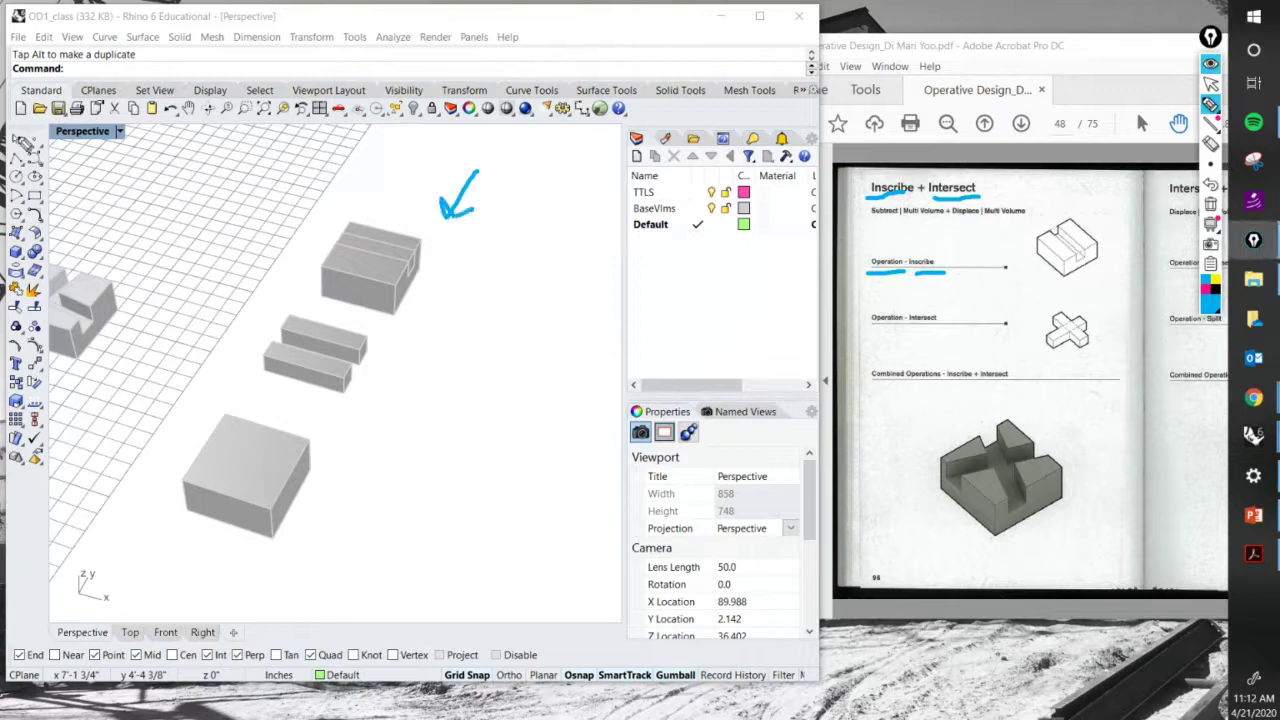
{"action": "left_click", "coordinate": [1210, 84]}
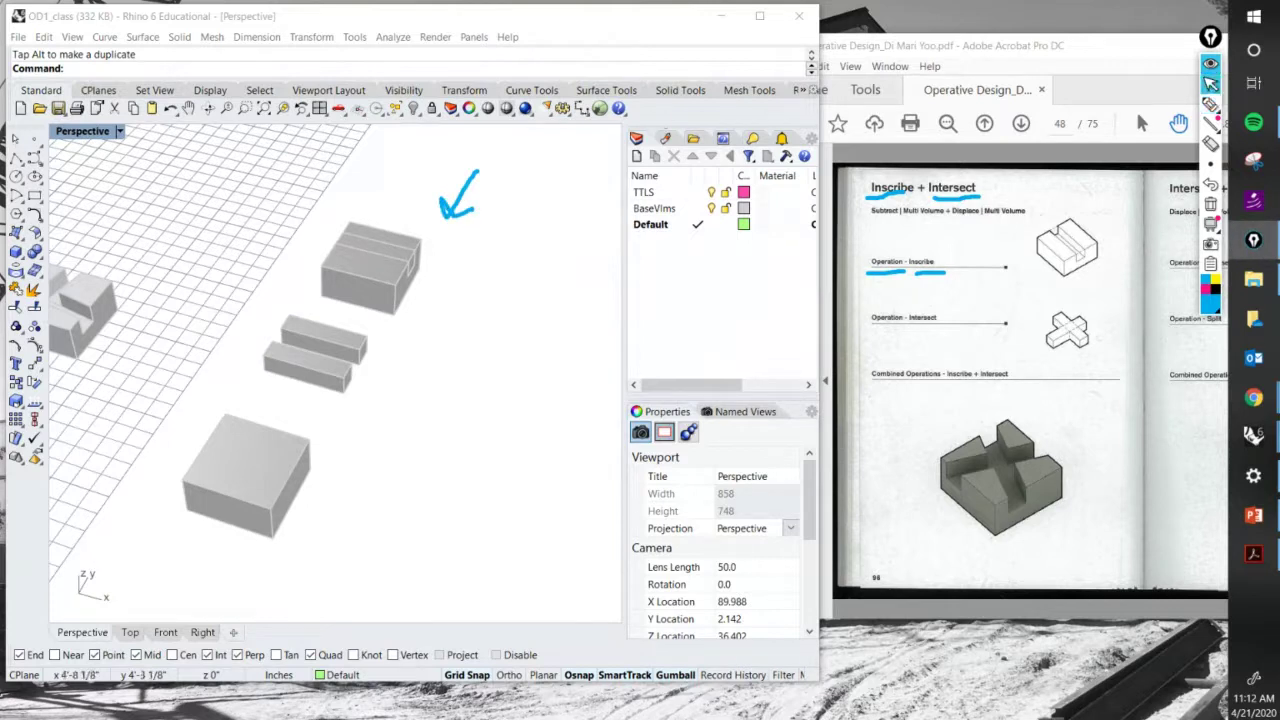
Subtract the embedded bar from the back block with BooleanDifference to carve a groove across its top.
{"action": "left_click", "coordinate": [501, 347]}
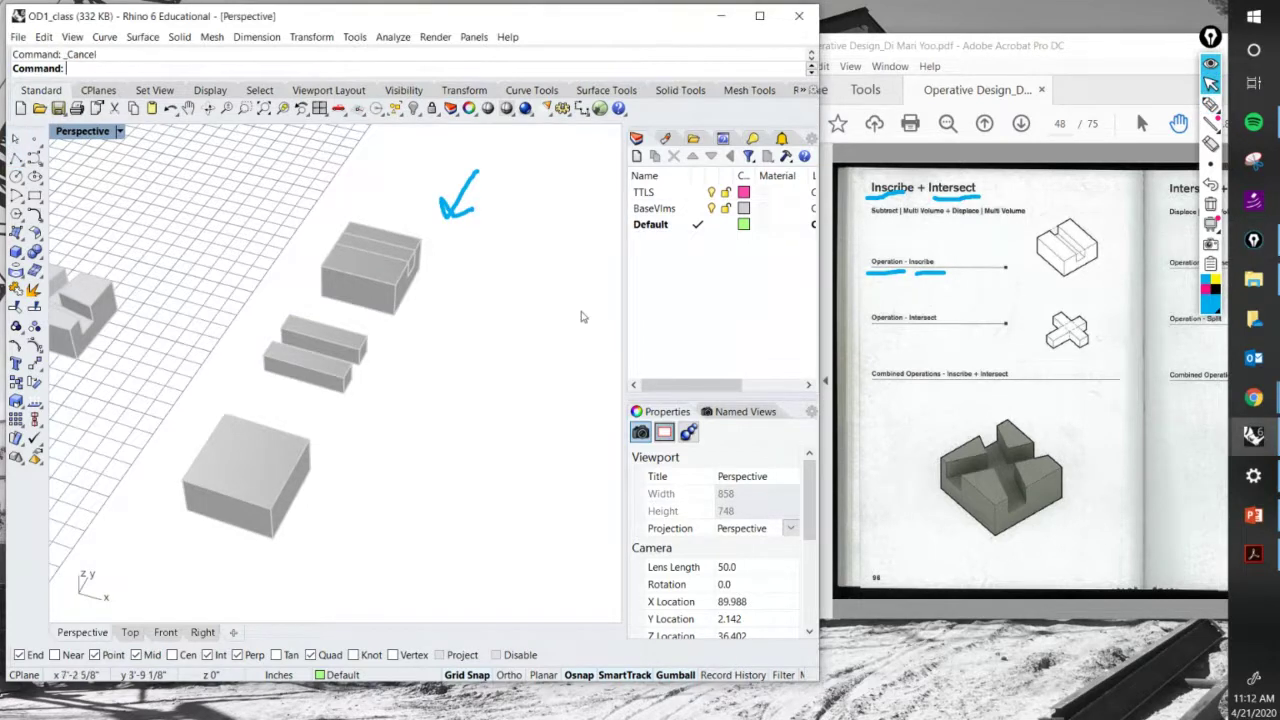
{"action": "type", "text": "BooleanDifference"}
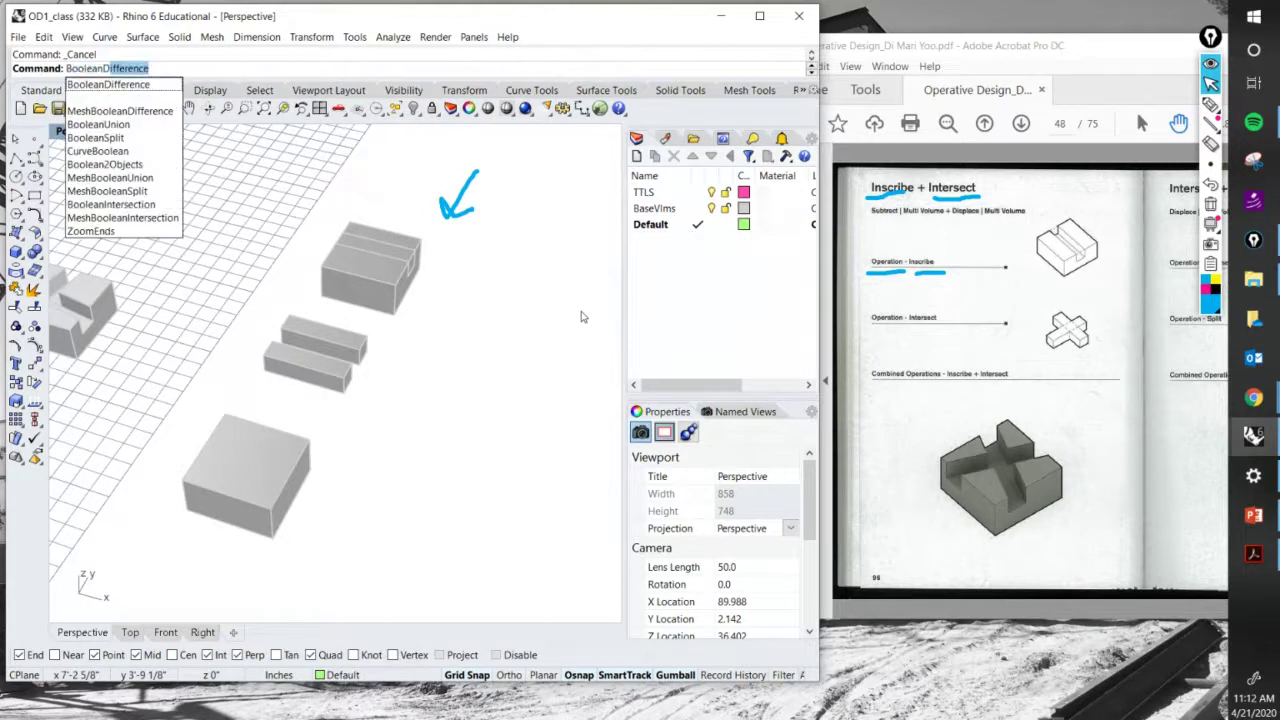
{"action": "key", "text": "Return"}
{"action": "left_click", "coordinate": [403, 241]}
{"action": "key", "text": "Return"}
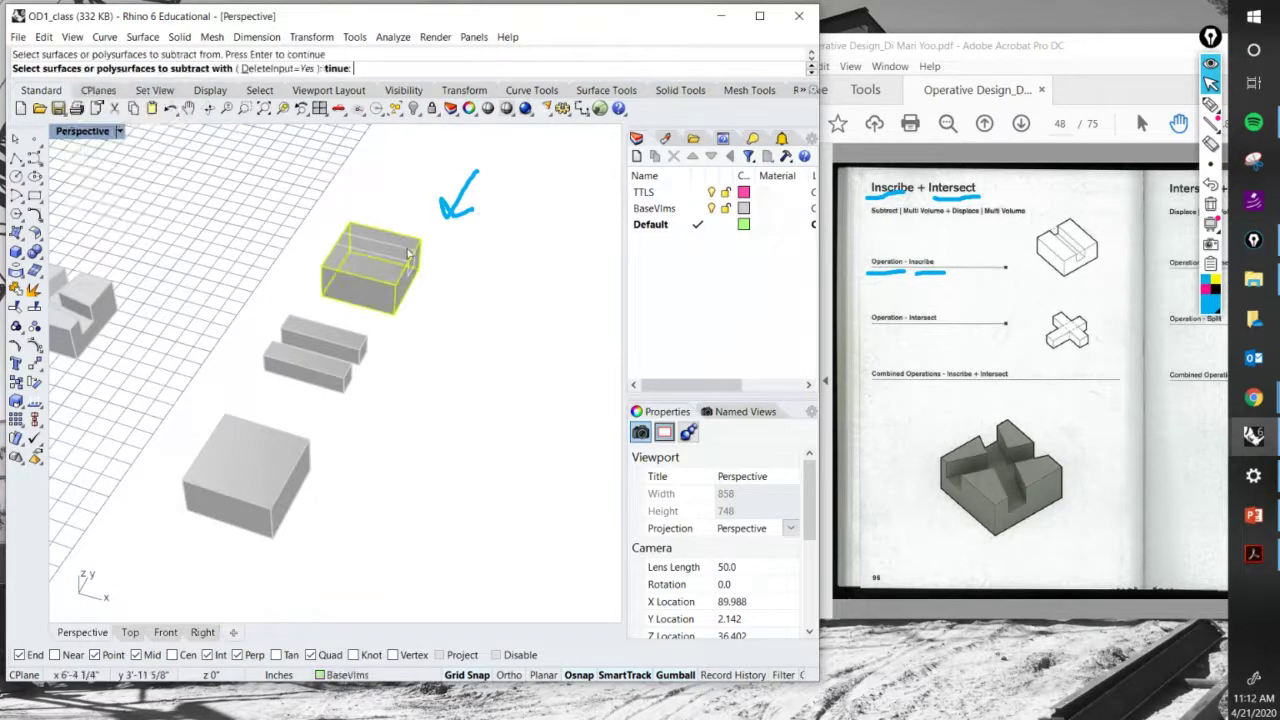
{"action": "left_click", "coordinate": [407, 257]}
{"action": "key", "text": "Return"}
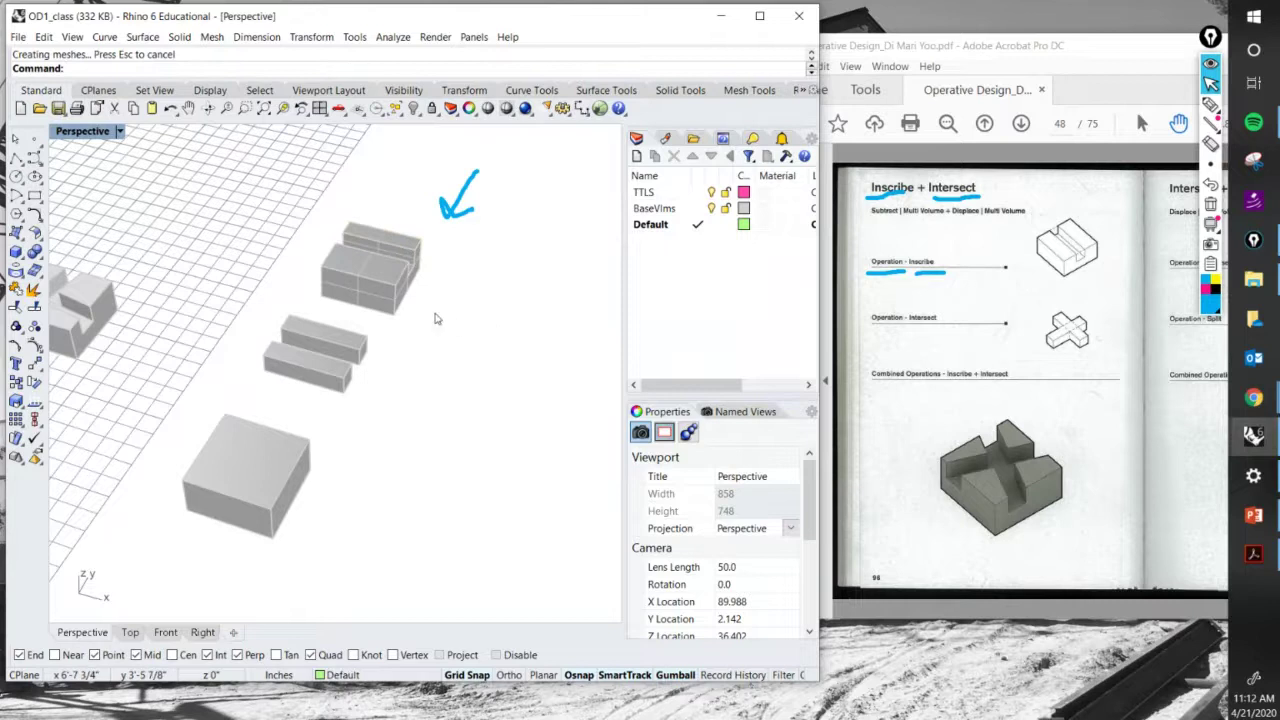
Rotate the front loose bar perpendicular to the other bar and move it across the middle to form a cross.
{"action": "mouse_move", "coordinate": [436, 318]}
{"action": "right_mouse_down"}
{"action": "mouse_move", "coordinate": [423, 306]}
{"action": "mouse_move", "coordinate": [429, 317]}
{"action": "right_mouse_up"}
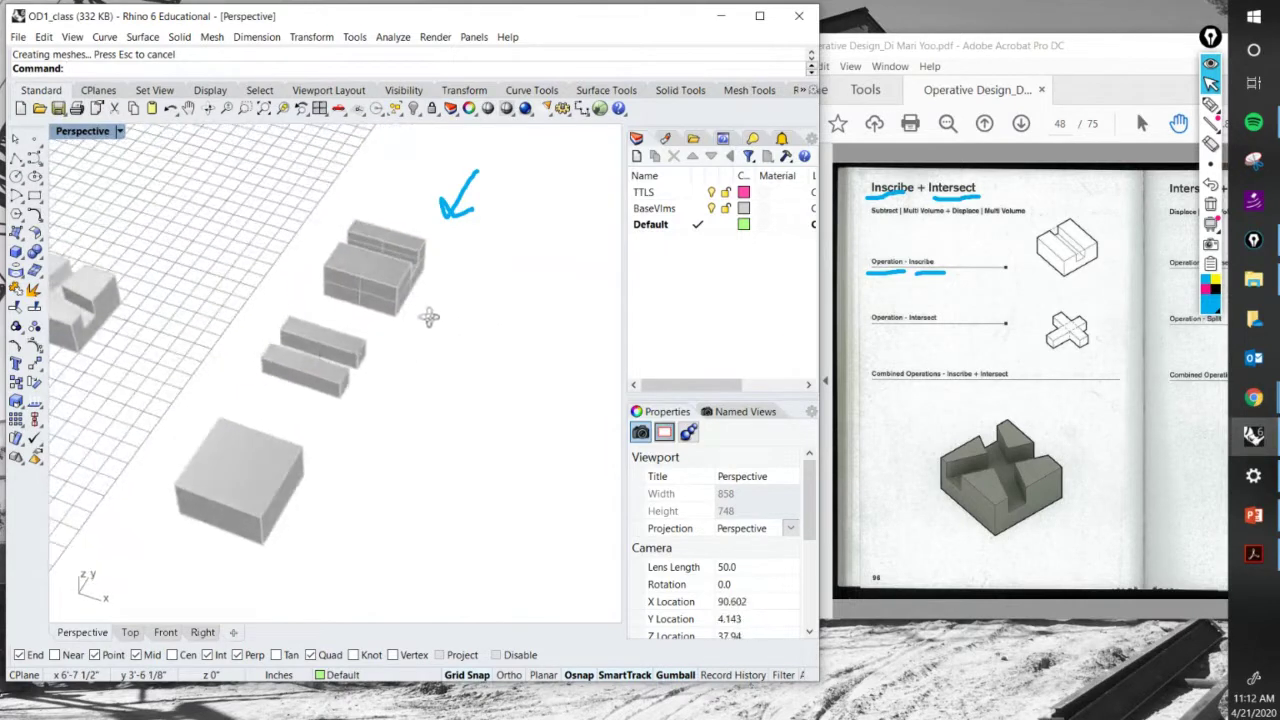
{"action": "left_click", "coordinate": [310, 370]}
{"action": "left_click_drag", "start_coordinate": [262, 398], "coordinate": [245, 373]}
{"action": "right_click_drag", "start_coordinate": [245, 373], "coordinate": [283, 412]}
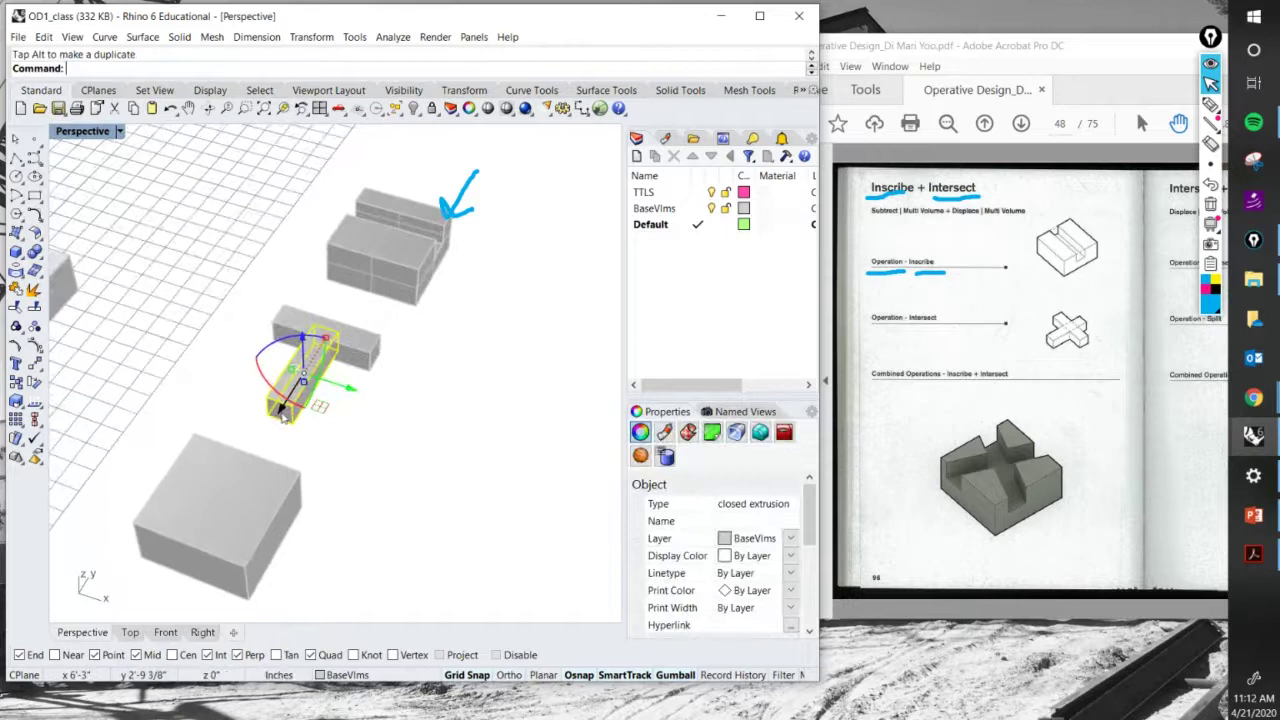
{"action": "left_click_drag", "start_coordinate": [283, 412], "coordinate": [306, 377]}
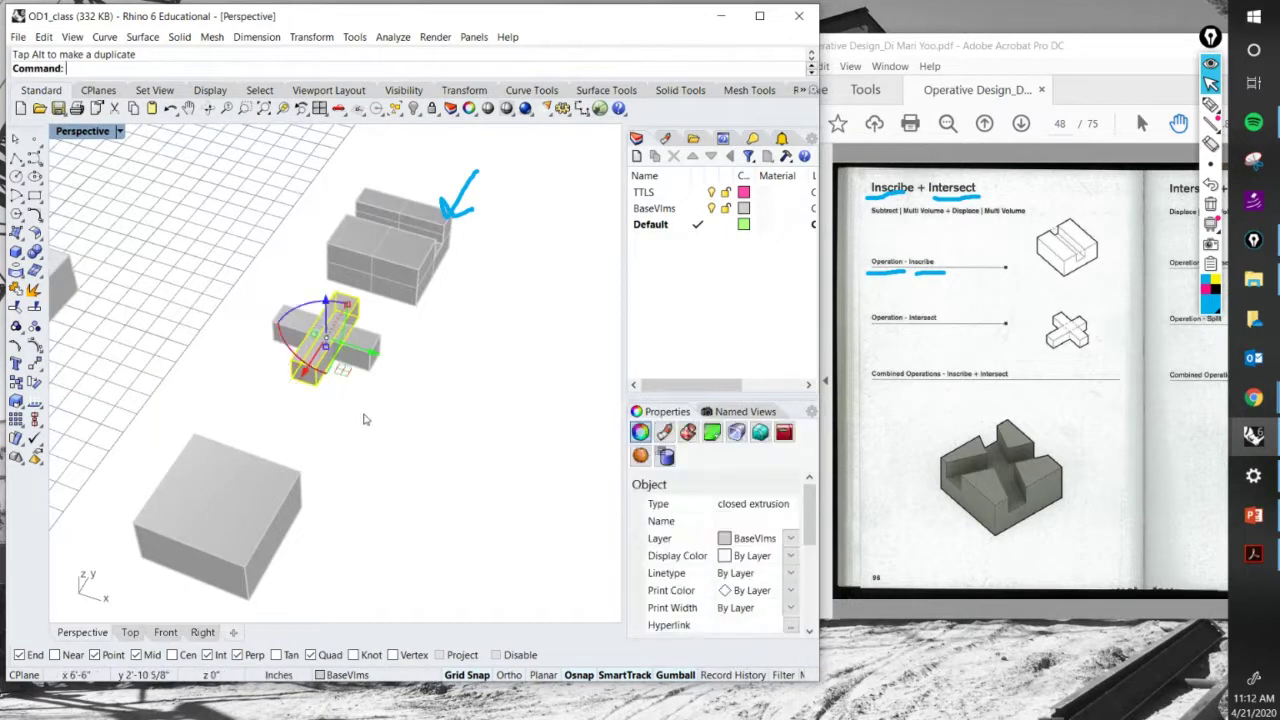
{"action": "left_click", "coordinate": [363, 420]}
{"action": "right_click_drag", "start_coordinate": [363, 420], "coordinate": [363, 417]}
{"action": "left_click_drag", "start_coordinate": [370, 390], "coordinate": [336, 333]}
{"action": "left_click", "coordinate": [415, 312]}
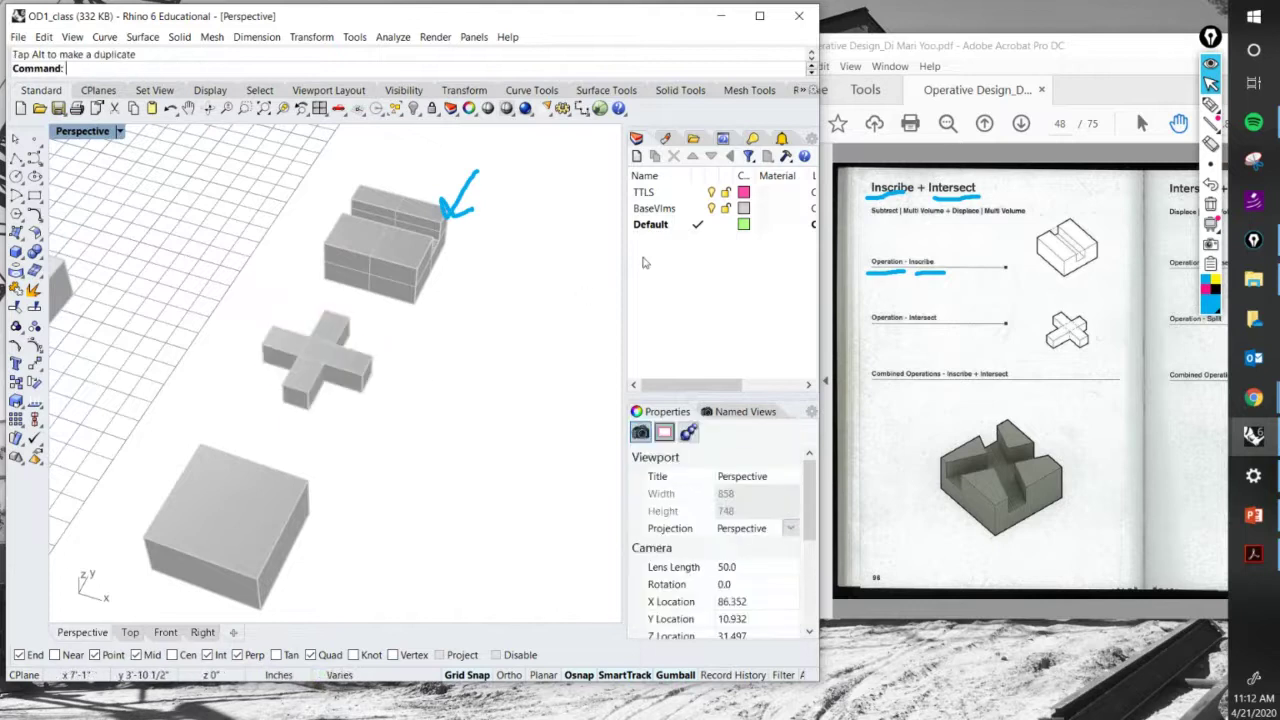
Circle the cross-shaped Operation - Intersect diagram in the book in blue.
{"action": "left_click", "coordinate": [1210, 104]}
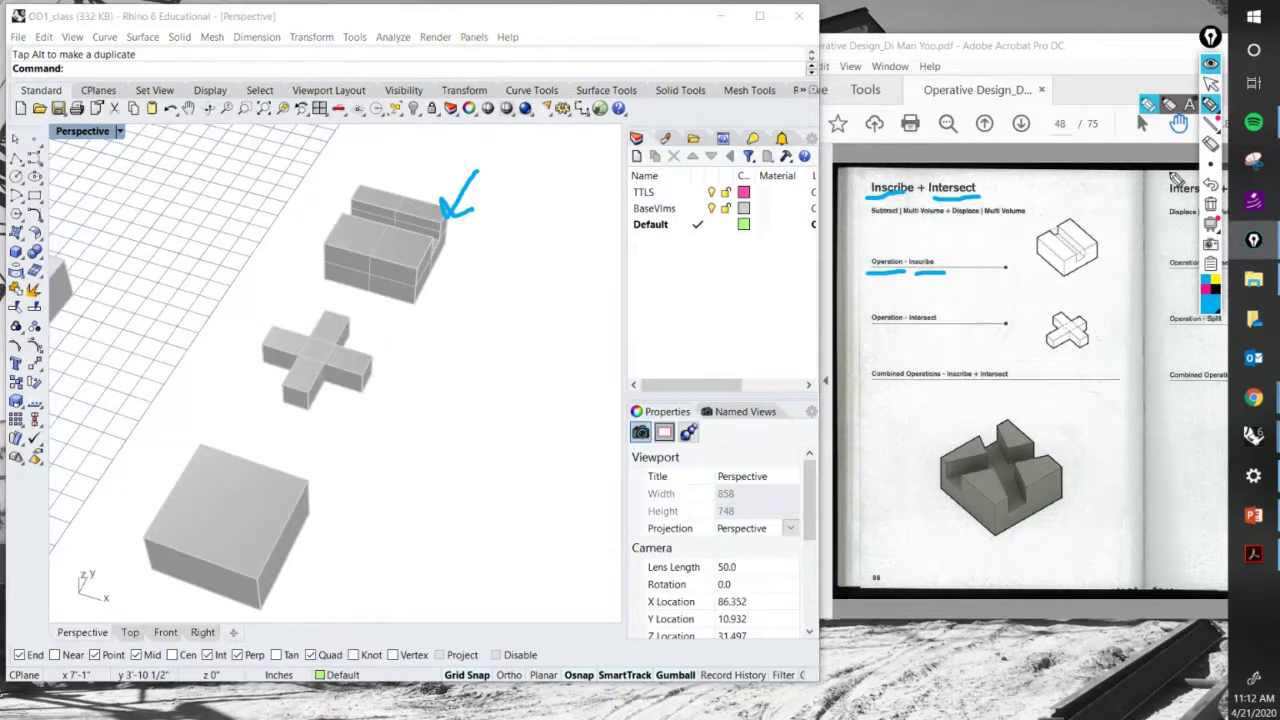
{"action": "mouse_move", "coordinate": [1100, 305]}
{"action": "left_mouse_down"}
{"action": "mouse_move", "coordinate": [1048, 362]}
{"action": "mouse_move", "coordinate": [1092, 298]}
{"action": "left_mouse_up"}
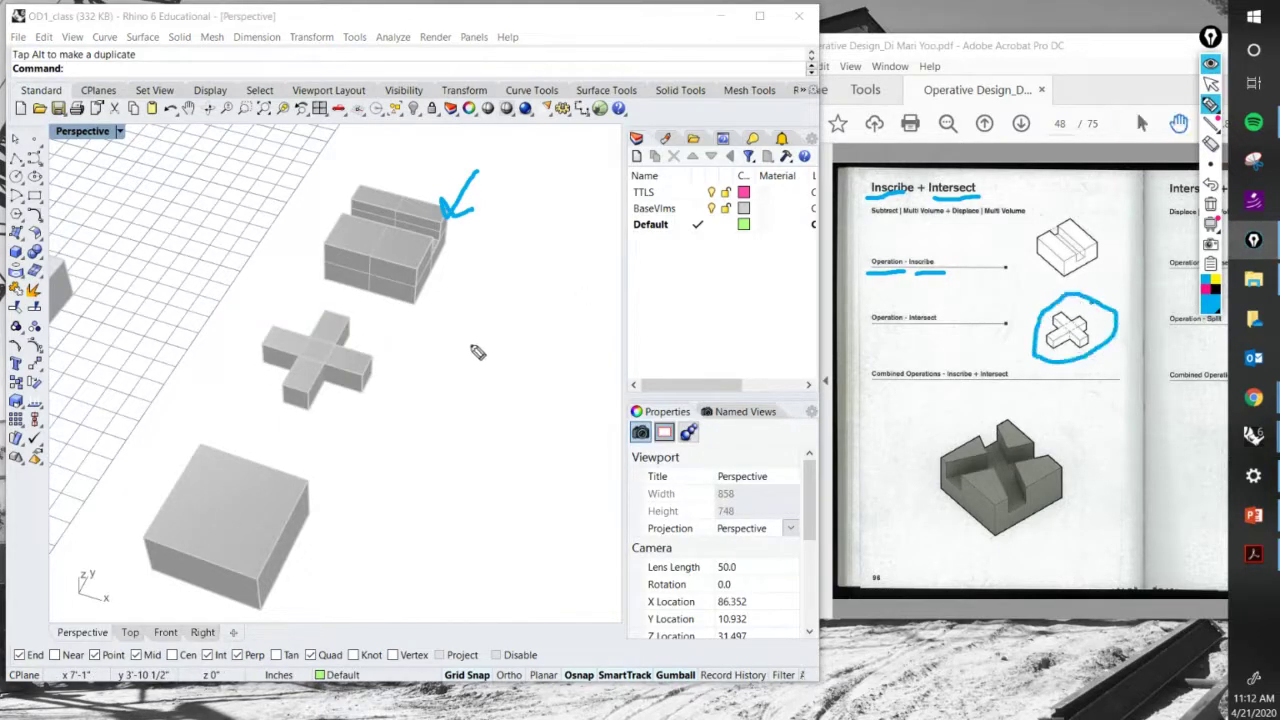
{"action": "left_click", "coordinate": [1210, 84]}
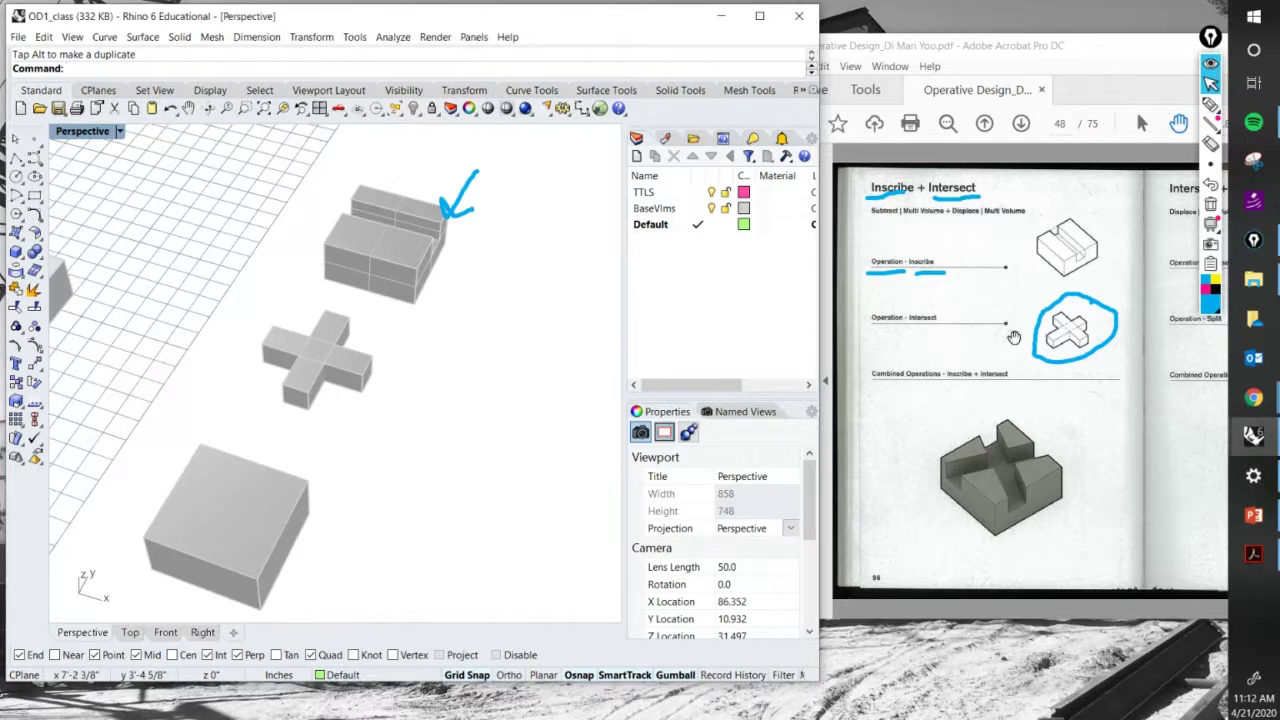
Copy the two crossing bars from the cross-shaped model into the solid block.
{"action": "left_click_drag", "start_coordinate": [390, 430], "coordinate": [252, 302]}
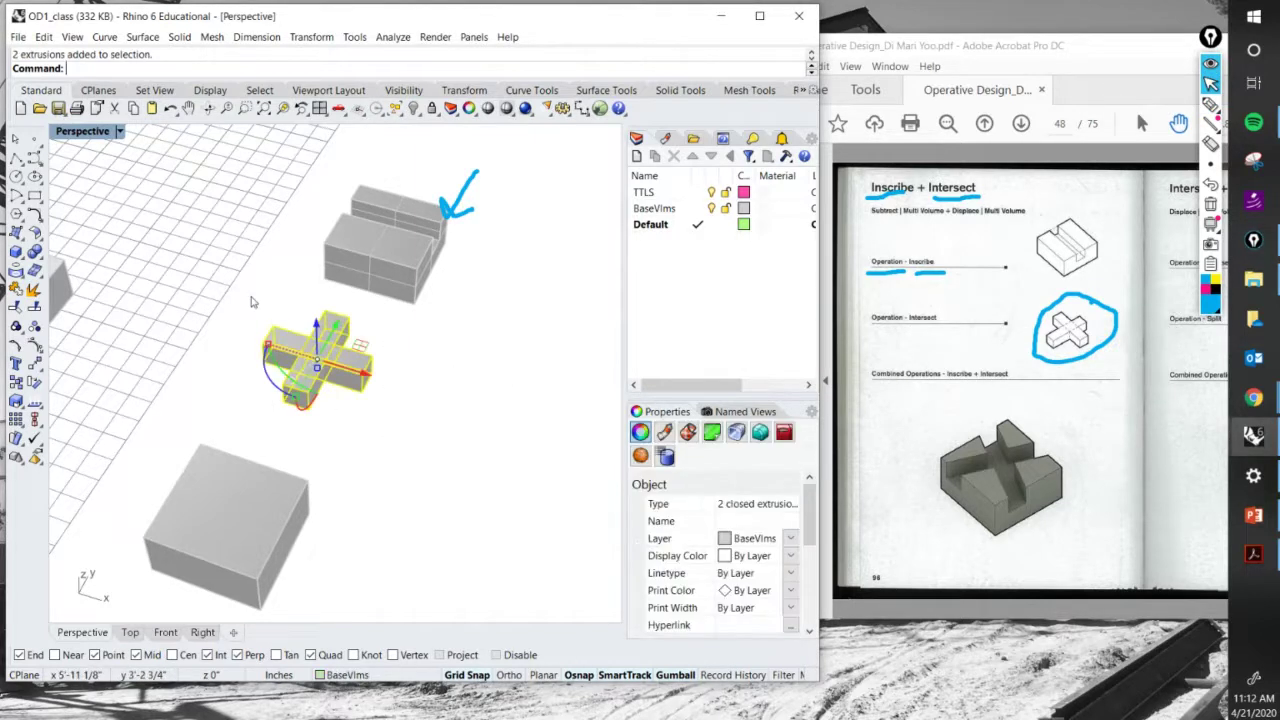
{"action": "key", "text": "Return"}
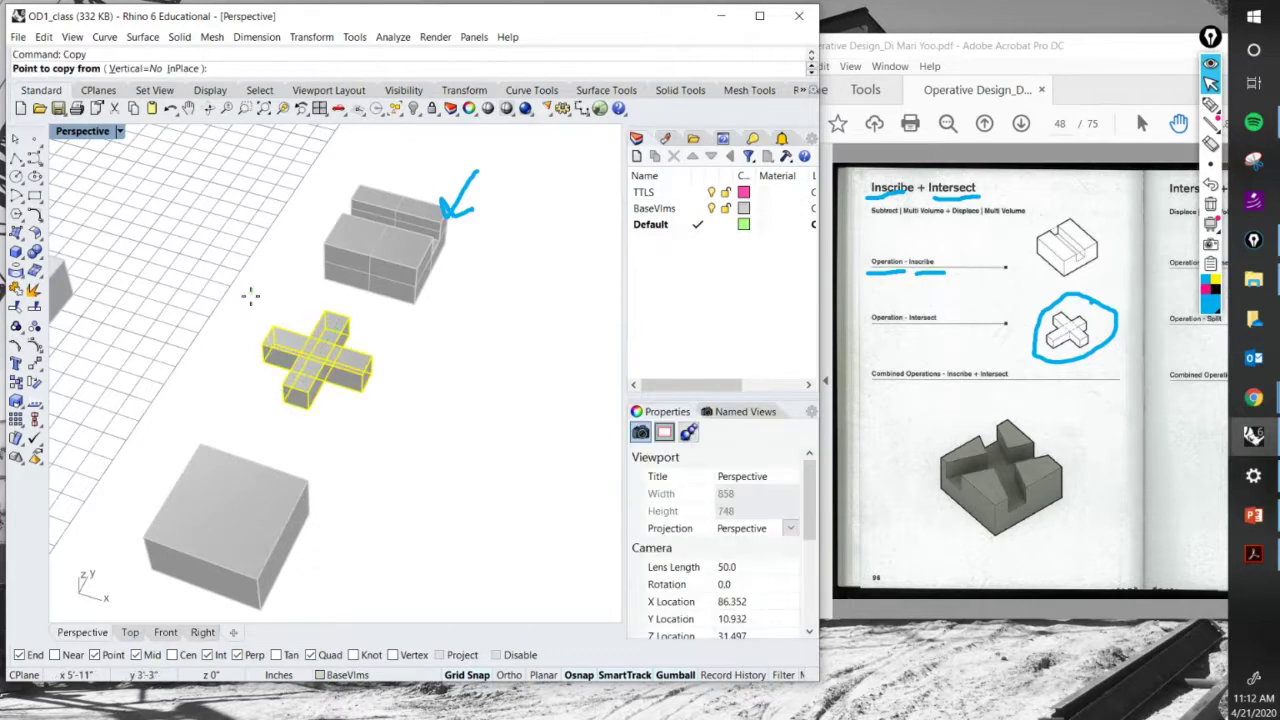
{"action": "left_click", "coordinate": [323, 313]}
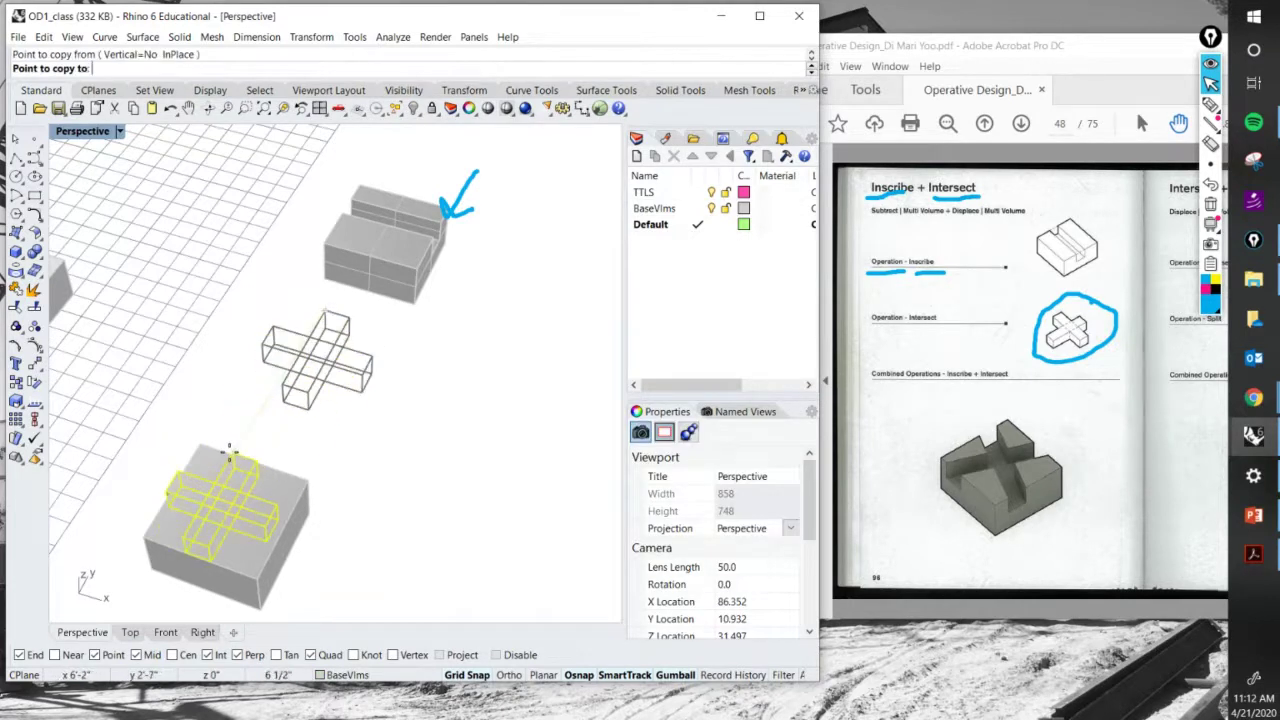
{"action": "left_click", "coordinate": [236, 454]}
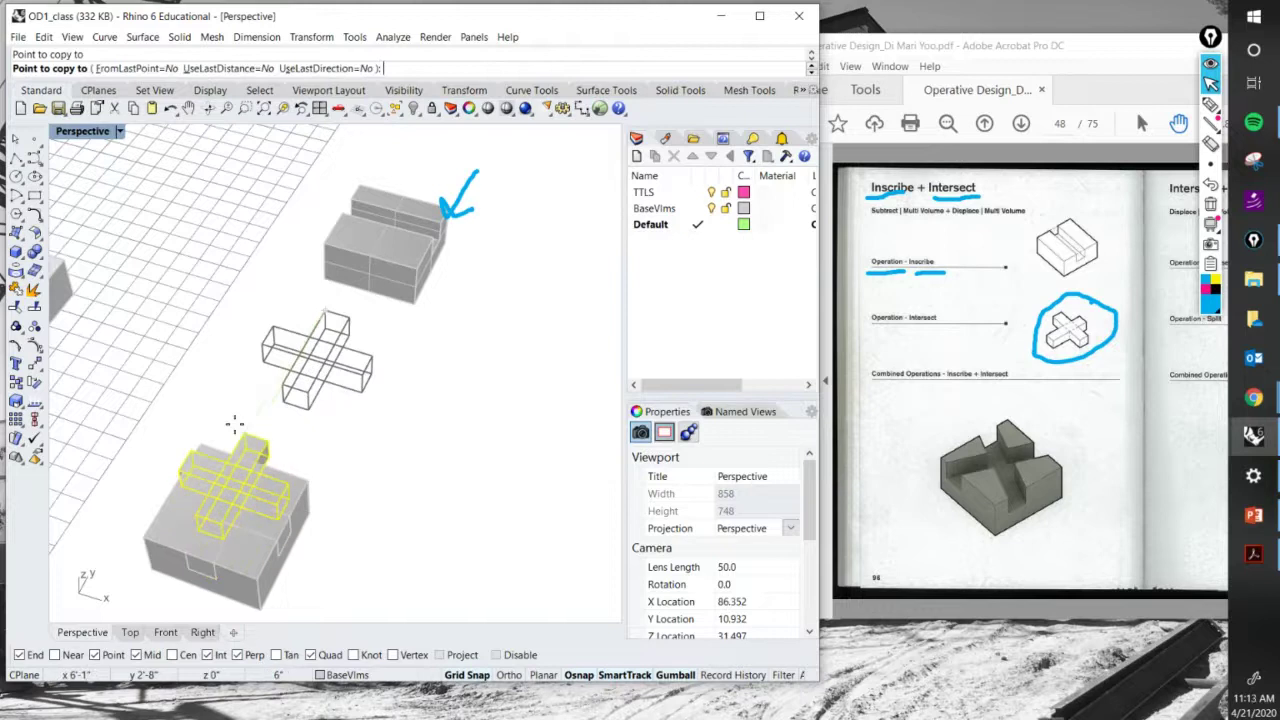
{"action": "key", "text": "Return"}
Raise both copied bars together inside the block until their tops are flush with its top face.
{"action": "right_click_drag", "start_coordinate": [236, 452], "coordinate": [271, 408]}
{"action": "left_click", "coordinate": [259, 427]}
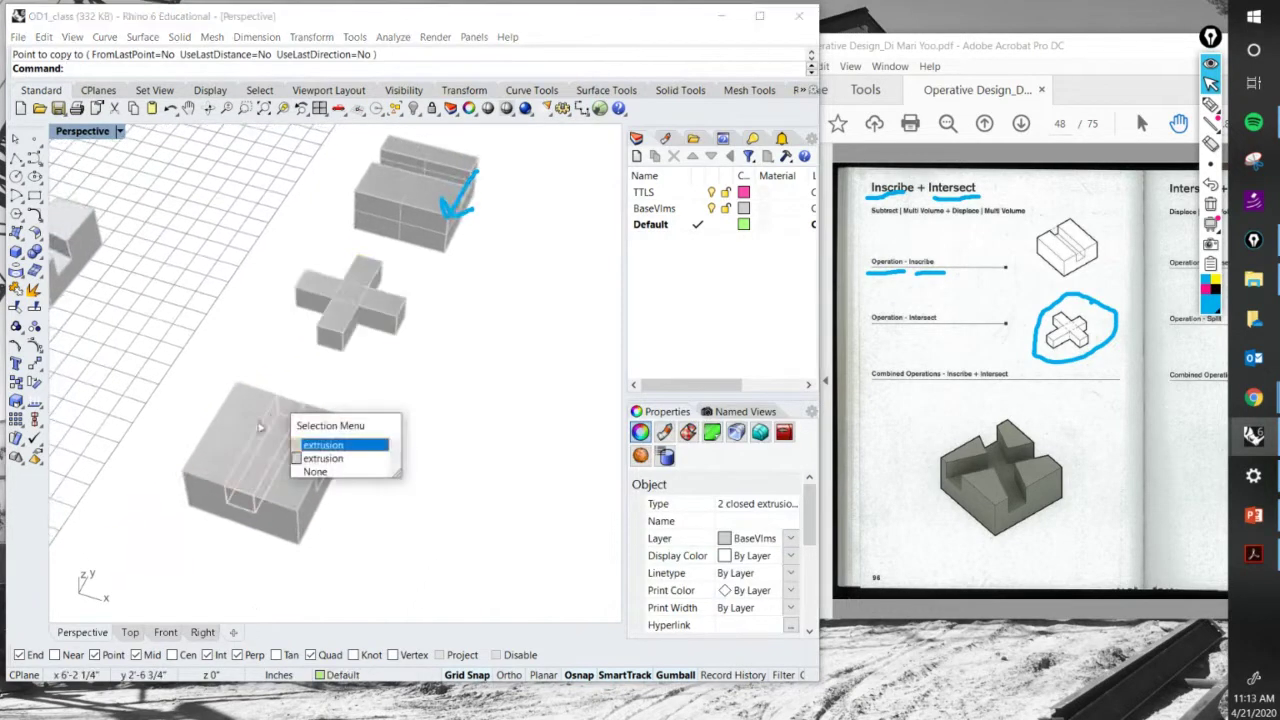
{"action": "left_click", "coordinate": [321, 446]}
{"action": "left_click", "coordinate": [240, 438]}
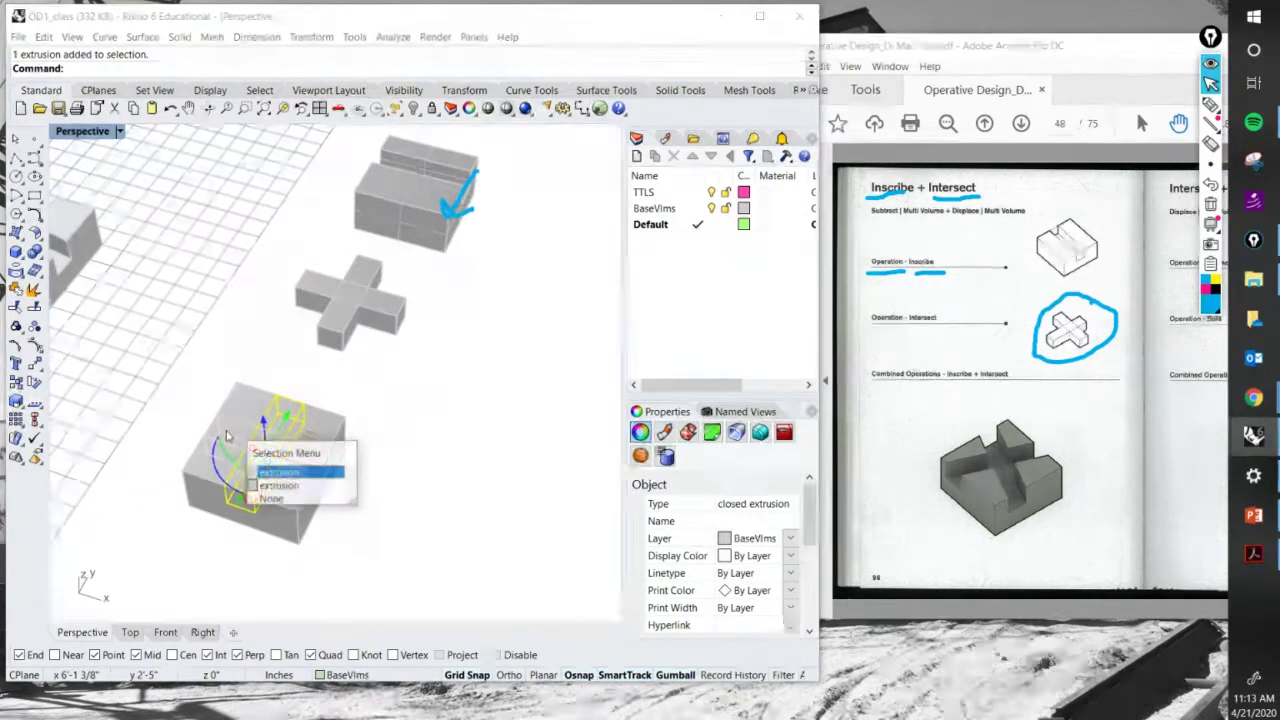
{"action": "left_click", "coordinate": [275, 486]}
{"action": "left_click", "coordinate": [379, 409]}
{"action": "left_click", "coordinate": [326, 485]}
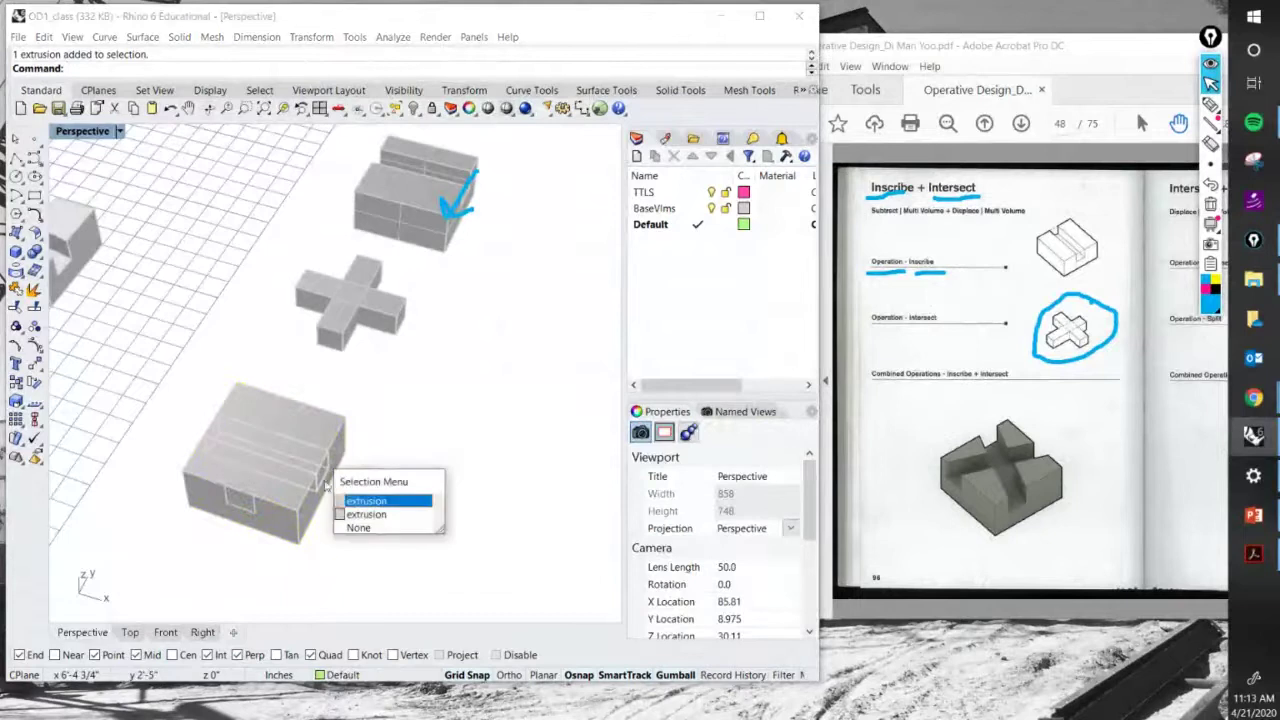
{"action": "left_click", "coordinate": [359, 503]}
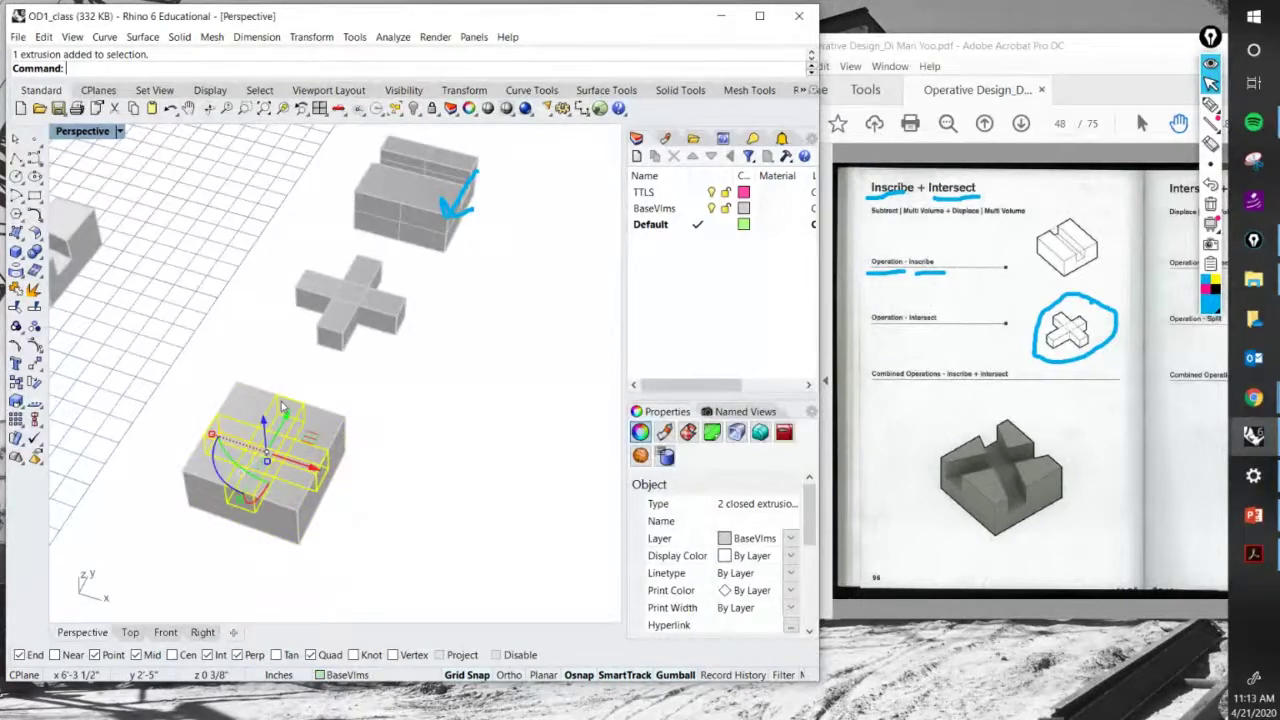
{"action": "left_click_drag", "start_coordinate": [220, 481], "coordinate": [208, 440]}
{"action": "left_click", "coordinate": [508, 523]}
{"action": "scroll", "coordinate": [251, 489], "scroll_direction": "up", "scroll_amount": 3}
{"action": "scroll", "coordinate": [320, 457], "scroll_direction": "up", "scroll_amount": 3}
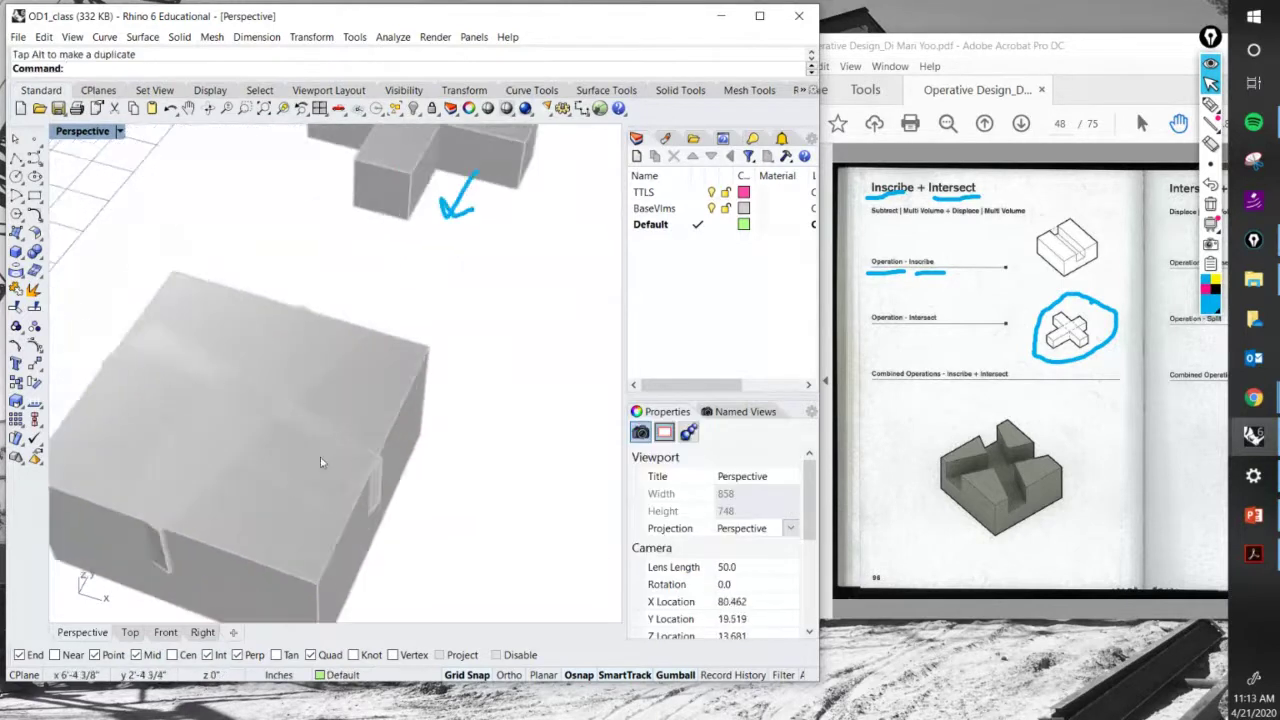
{"action": "scroll", "coordinate": [372, 466], "scroll_direction": "down", "scroll_amount": 3}
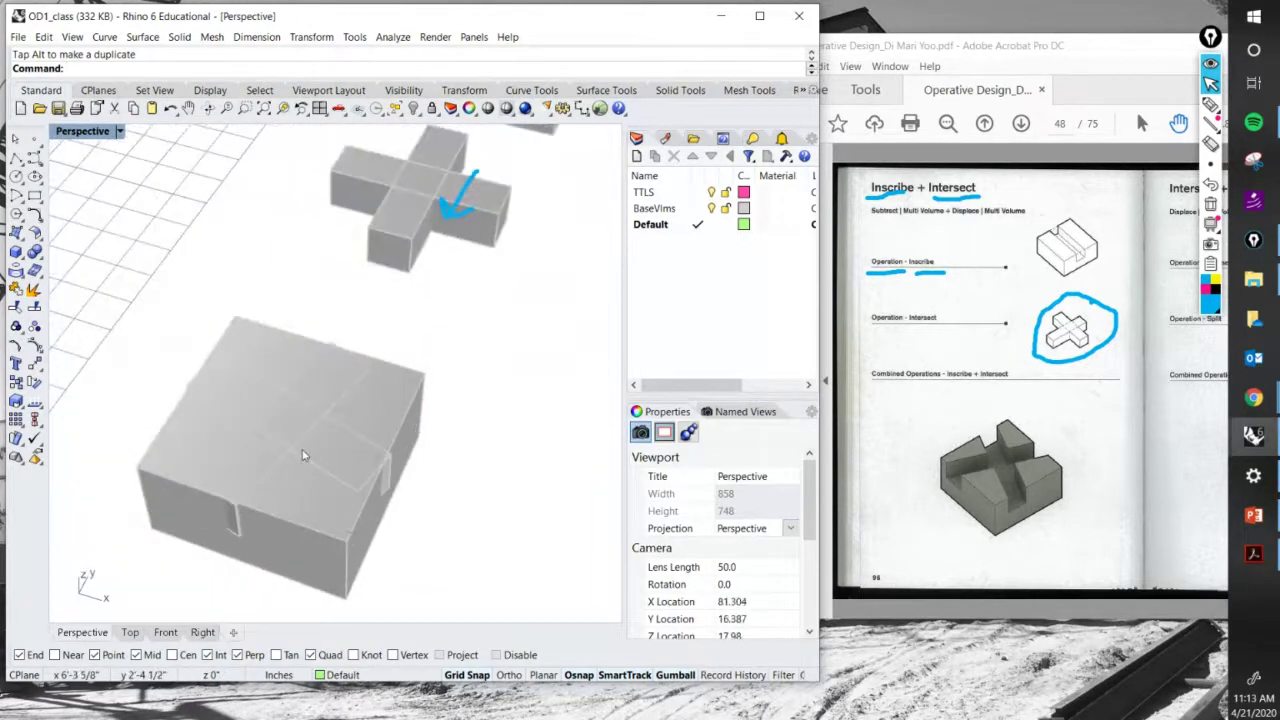
Stretch the lengthwise bar along its axis with Scale1D so both ends extend past the block's sides.
{"action": "left_click", "coordinate": [388, 462]}
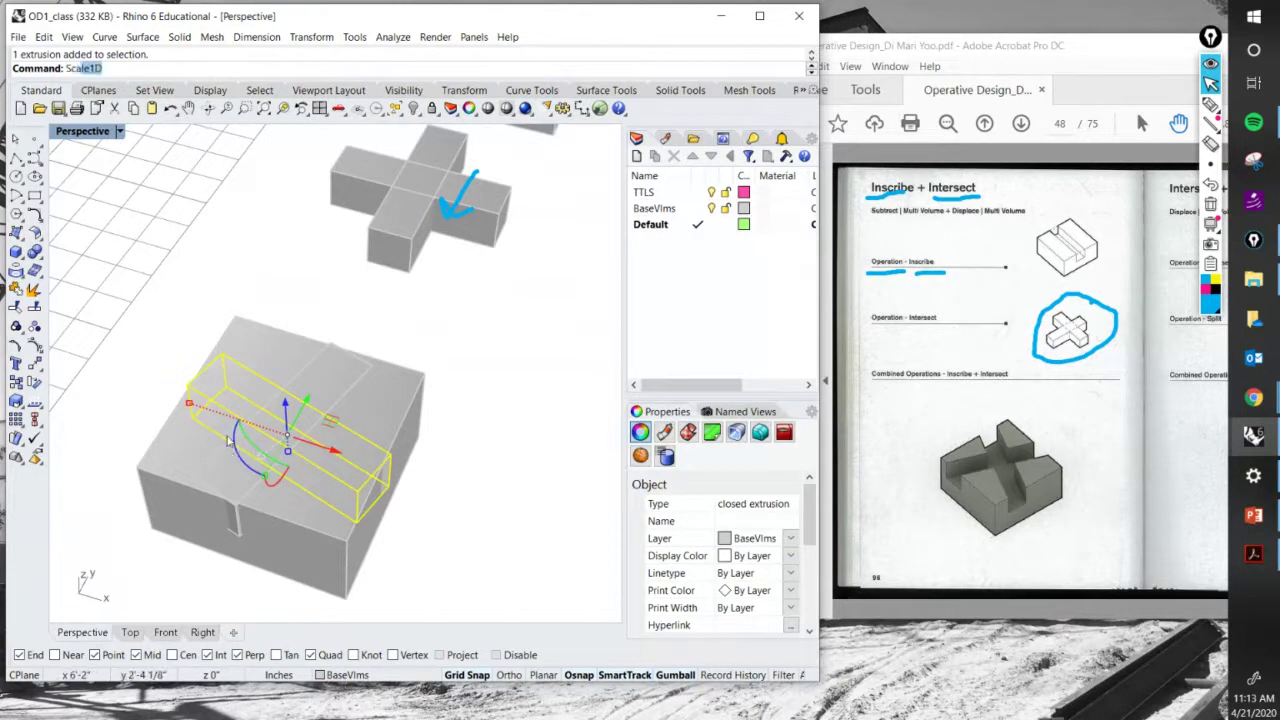
{"action": "key", "text": "Return"}
{"action": "left_click", "coordinate": [236, 360]}
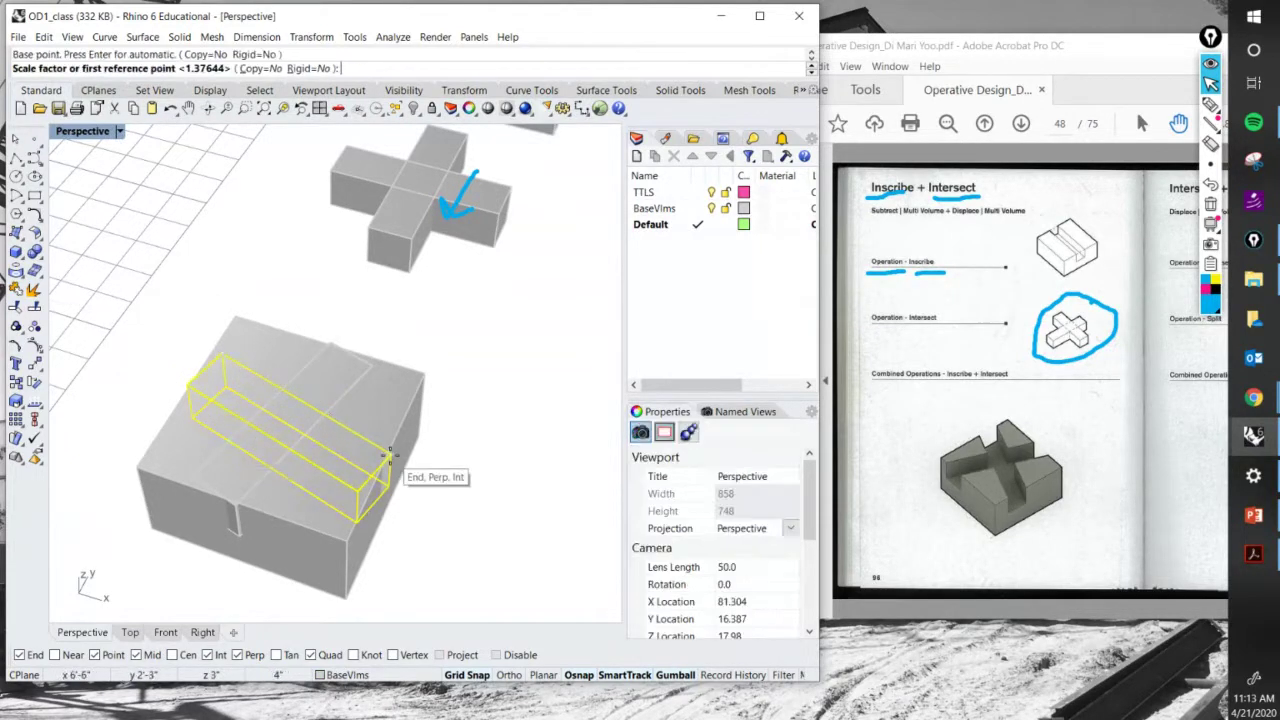
{"action": "left_click", "coordinate": [388, 455]}
{"action": "left_click", "coordinate": [433, 480]}
{"action": "key", "text": "Return"}
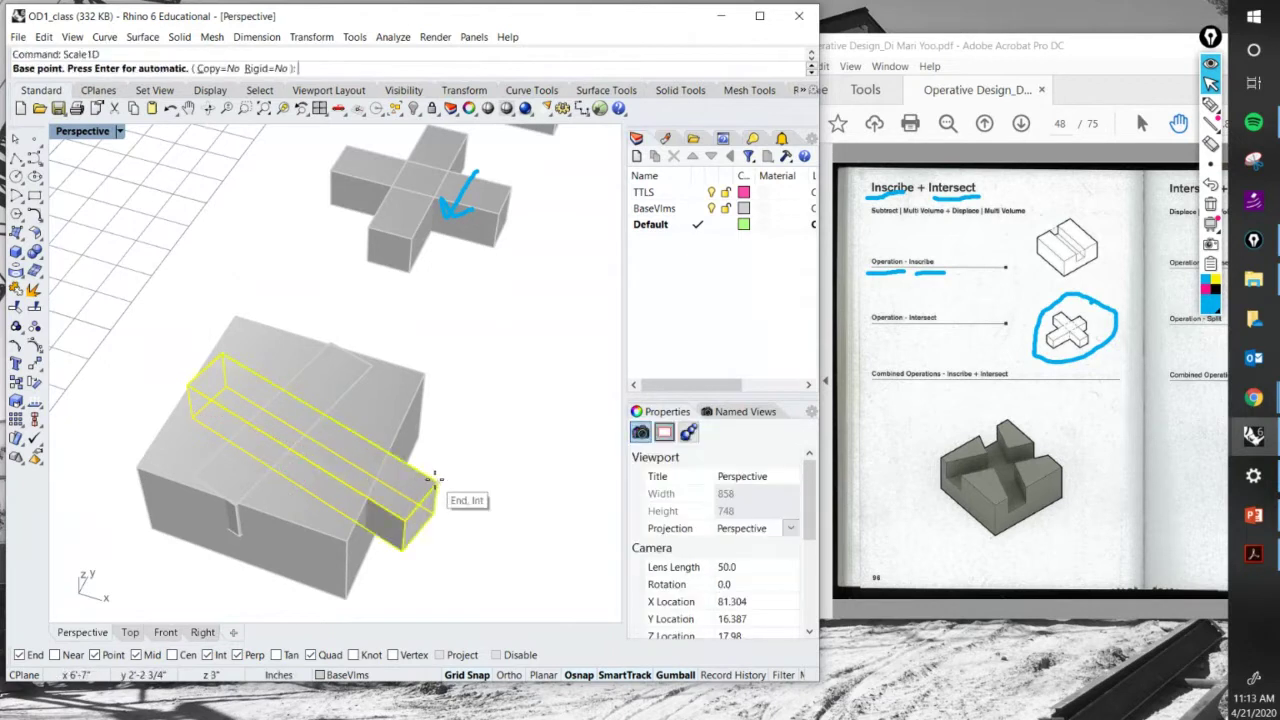
{"action": "left_click", "coordinate": [433, 480]}
{"action": "left_click", "coordinate": [220, 356]}
{"action": "left_click", "coordinate": [172, 327]}
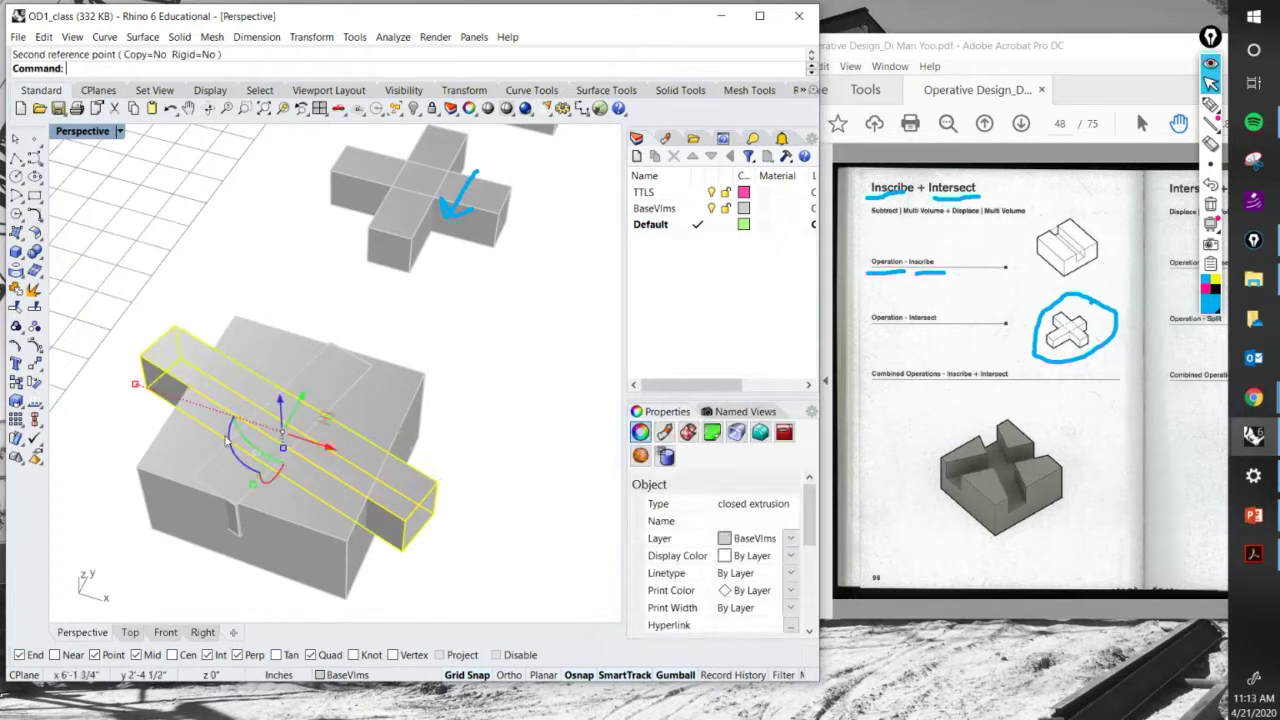
{"action": "key", "text": "Escape"}
Stretch the perpendicular bar along its axis with Scale1D so both ends extend past the block's other two sides.
{"action": "left_click", "coordinate": [347, 392]}
{"action": "left_click", "coordinate": [390, 413]}
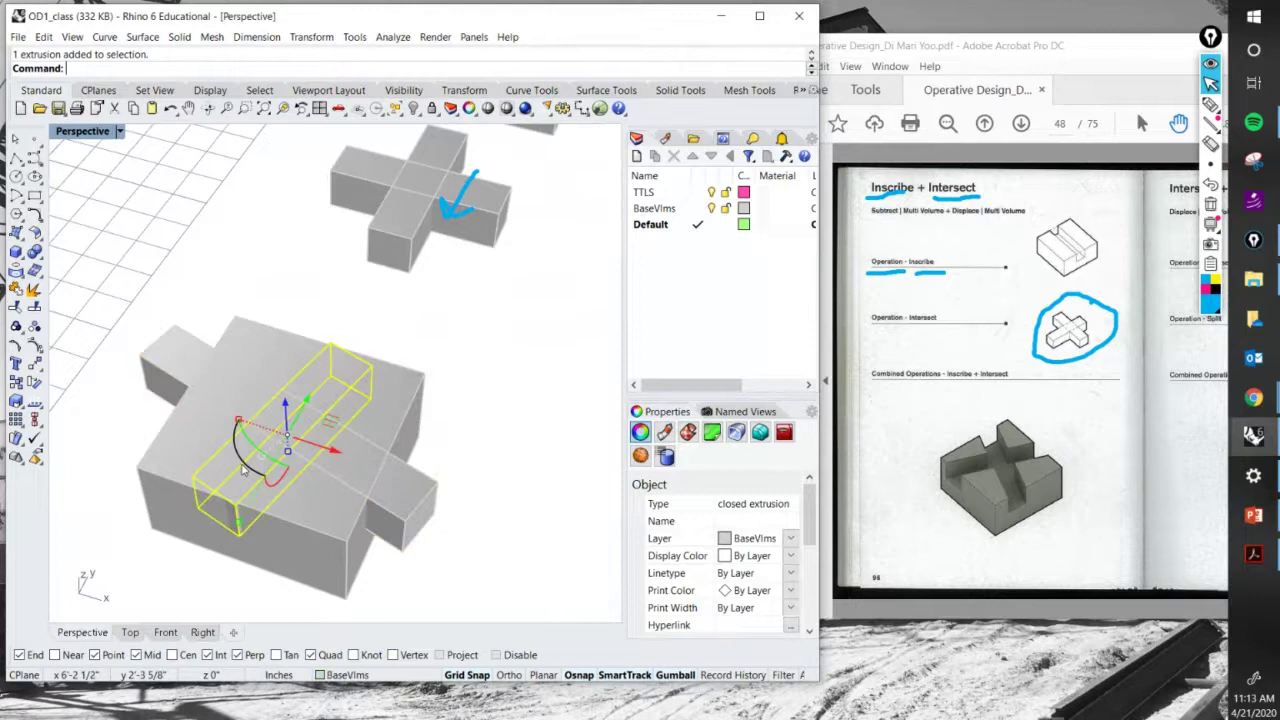
{"action": "key", "text": "Return"}
{"action": "left_click", "coordinate": [199, 487]}
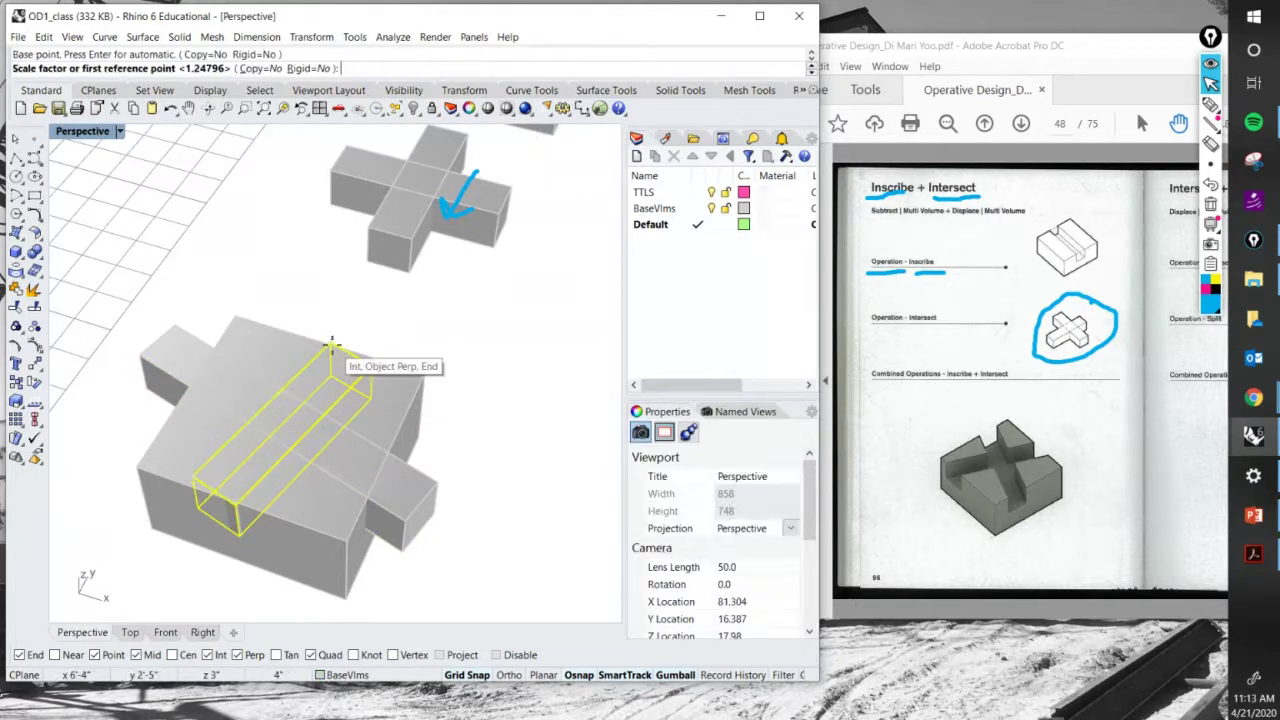
{"action": "left_click", "coordinate": [332, 347]}
{"action": "left_click", "coordinate": [378, 300]}
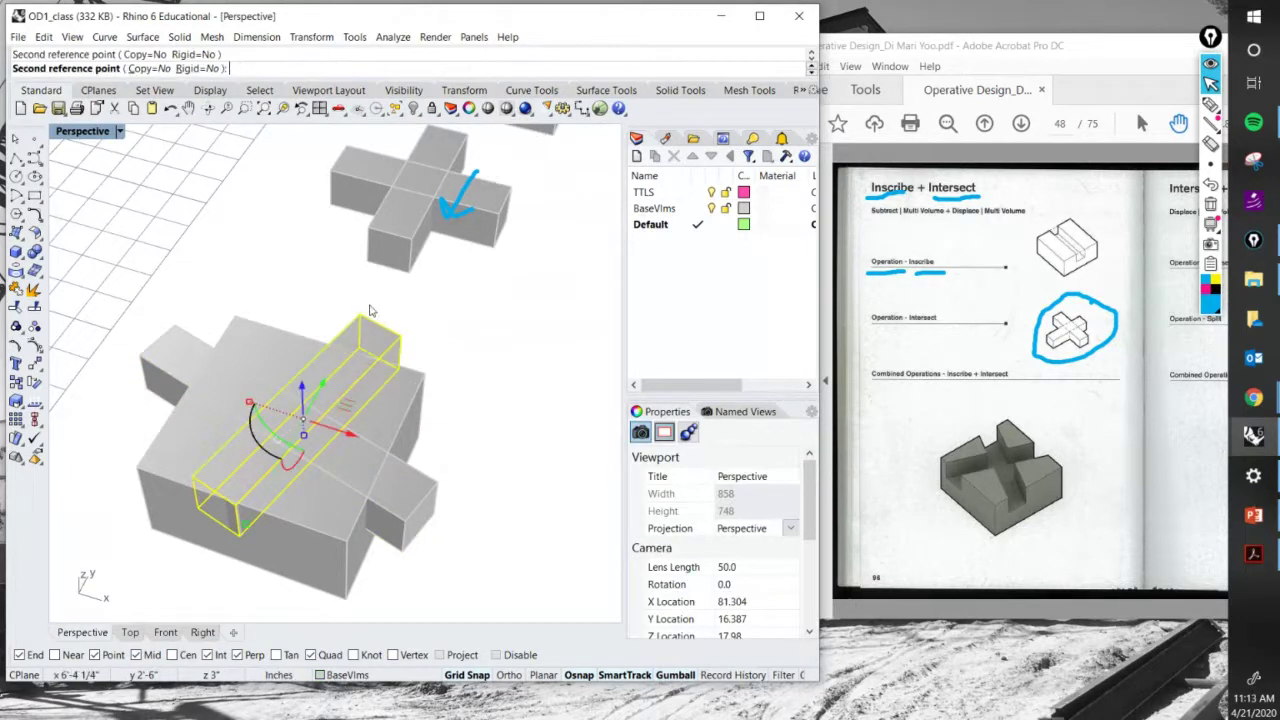
{"action": "key", "text": "Return"}
{"action": "left_click", "coordinate": [400, 335]}
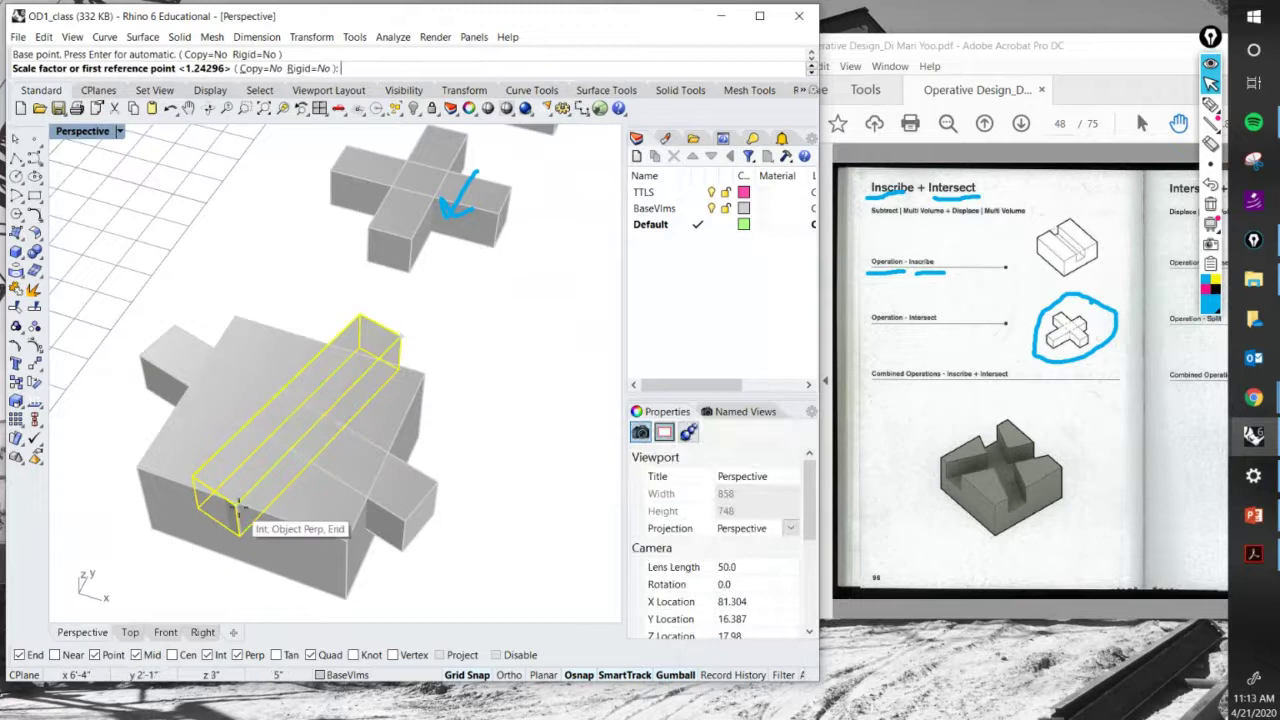
{"action": "left_click", "coordinate": [237, 505]}
{"action": "scroll", "coordinate": [236, 505], "scroll_direction": "down", "scroll_amount": 3}
{"action": "left_click", "coordinate": [183, 548]}
{"action": "left_click", "coordinate": [497, 433]}
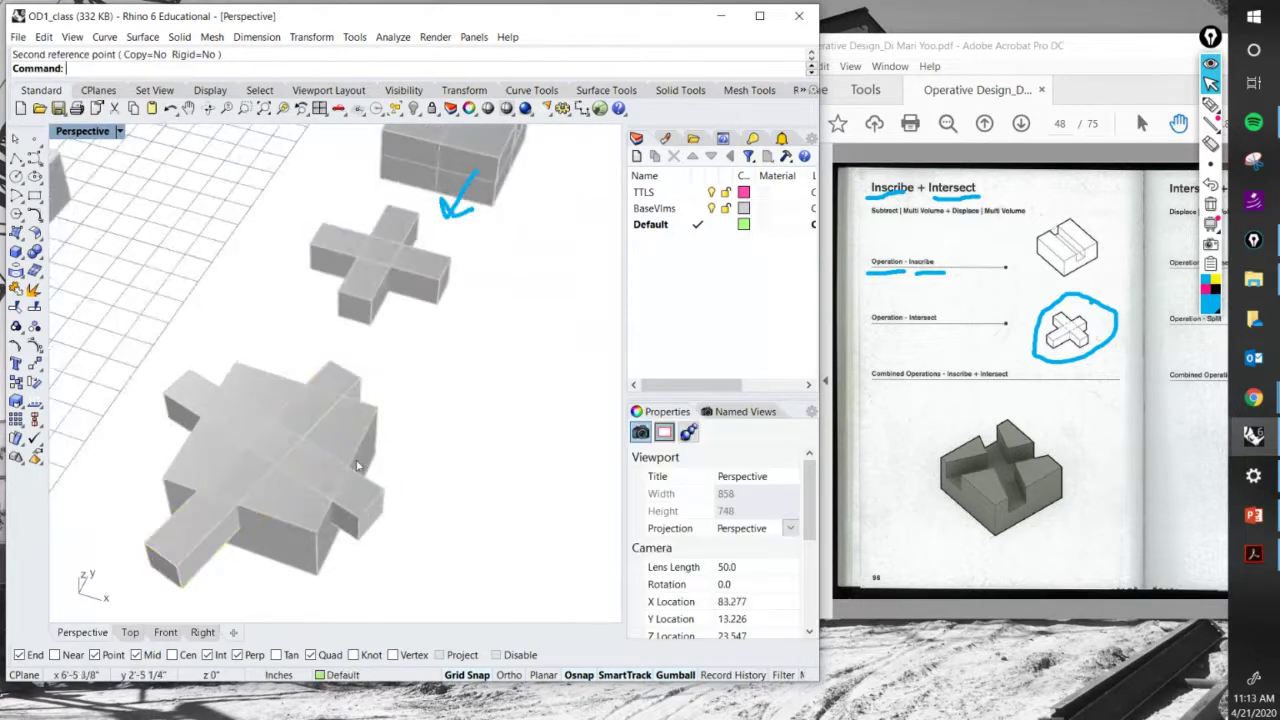
Subtract both bars from the block with BooleanDifference to carve cross-shaped channels into its top.
{"action": "scroll", "coordinate": [357, 466], "scroll_direction": "down", "scroll_amount": 4}
{"action": "mouse_move", "coordinate": [357, 466]}
{"action": "right_mouse_down"}
{"action": "mouse_move", "coordinate": [380, 443]}
{"action": "mouse_move", "coordinate": [341, 469]}
{"action": "mouse_move", "coordinate": [356, 458]}
{"action": "right_mouse_up"}
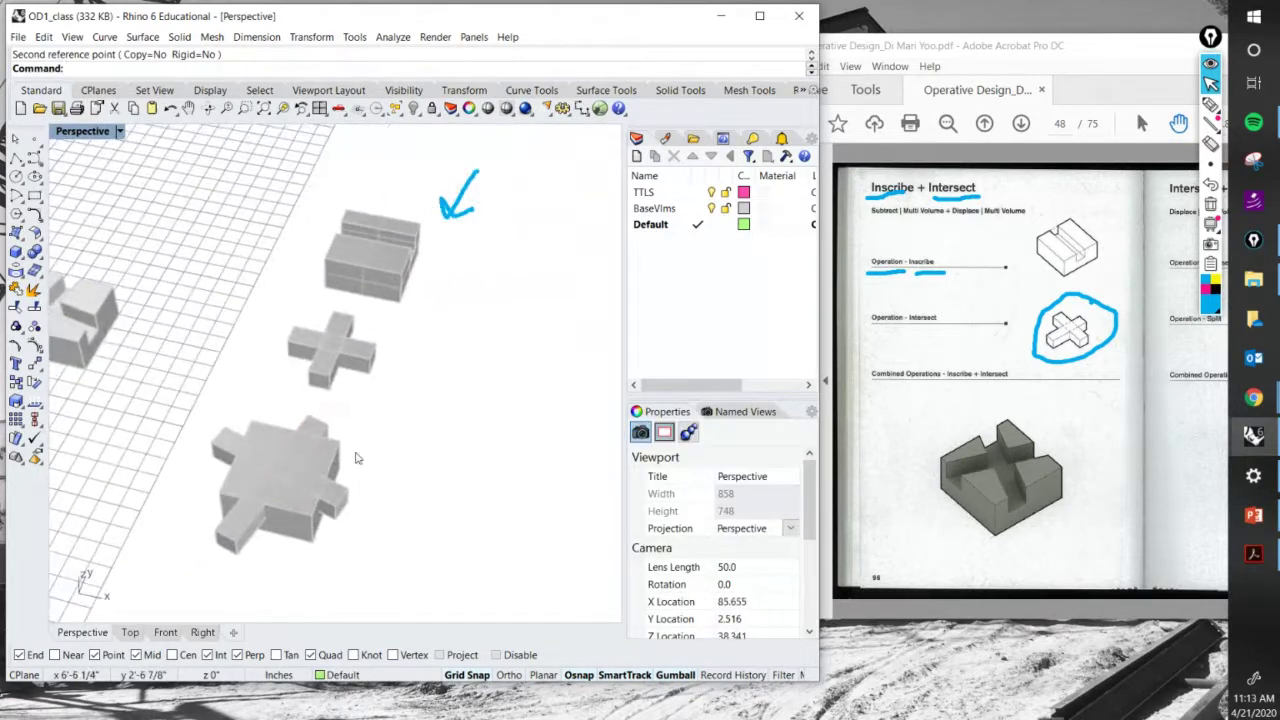
{"action": "type", "text": "BooleanDifference"}
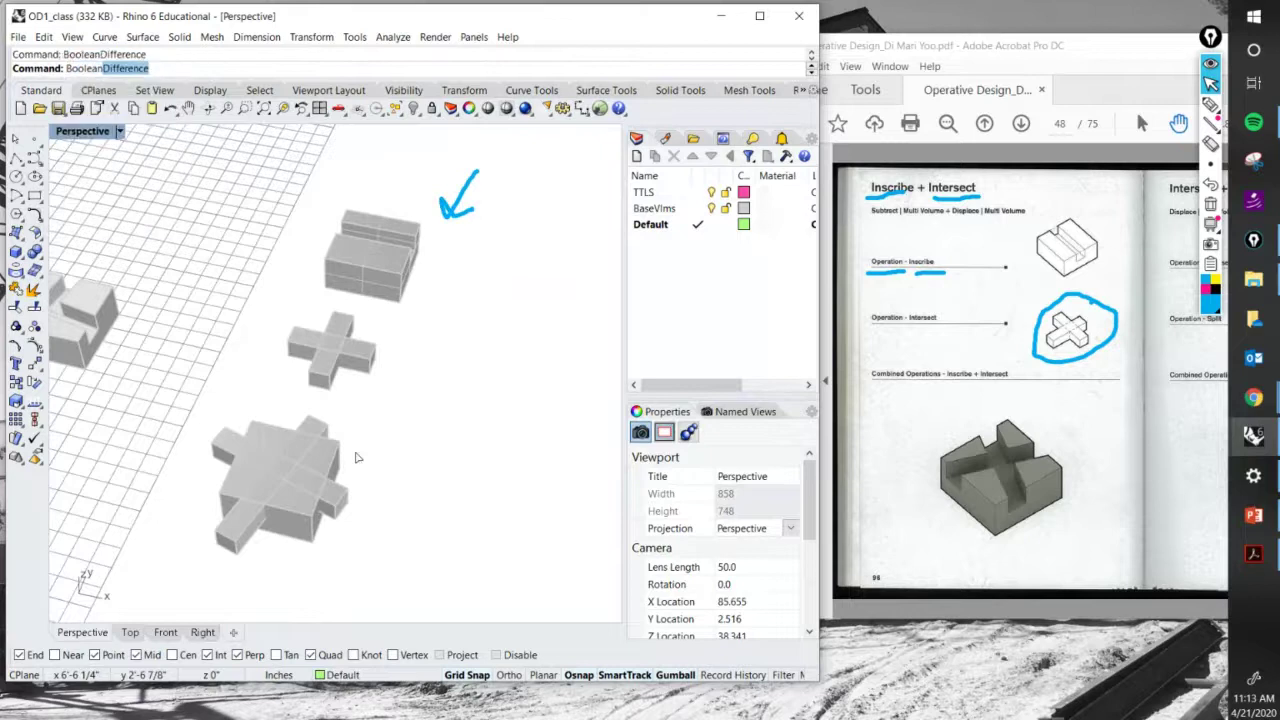
{"action": "key", "text": "Return"}
{"action": "left_click", "coordinate": [316, 467]}
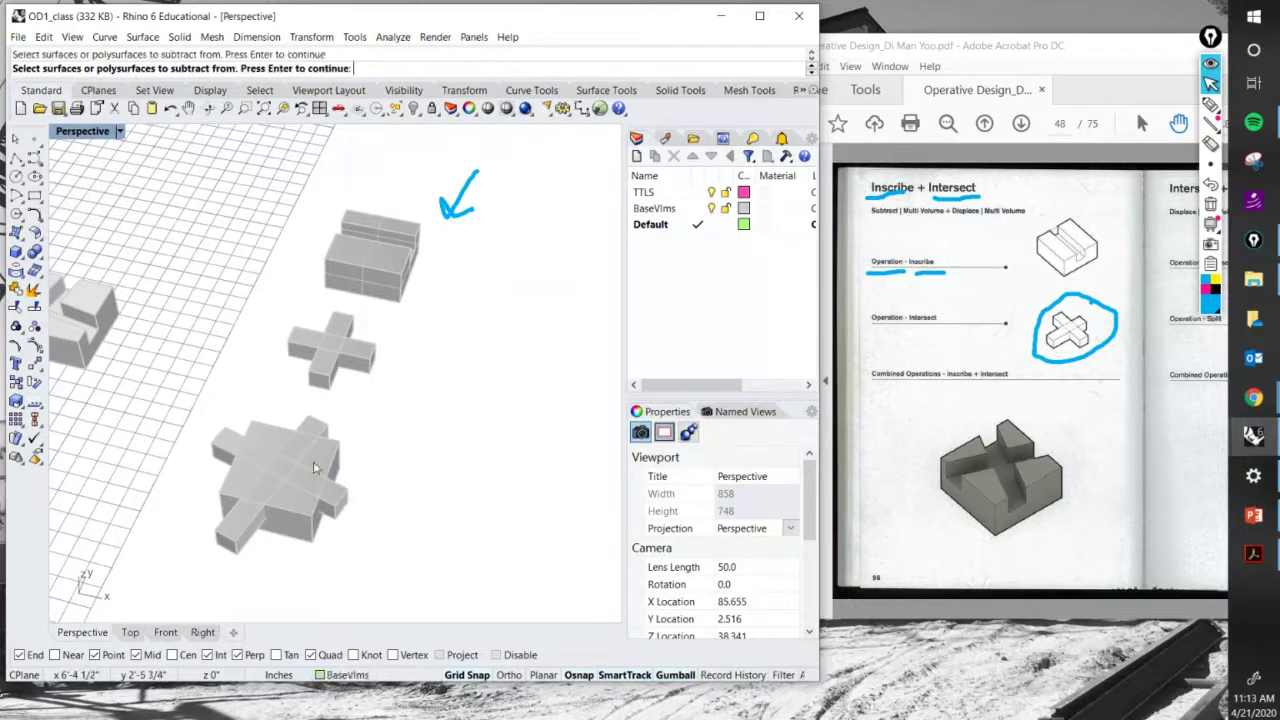
{"action": "left_click", "coordinate": [312, 424]}
{"action": "key", "text": "Return"}
{"action": "left_click", "coordinate": [218, 441]}
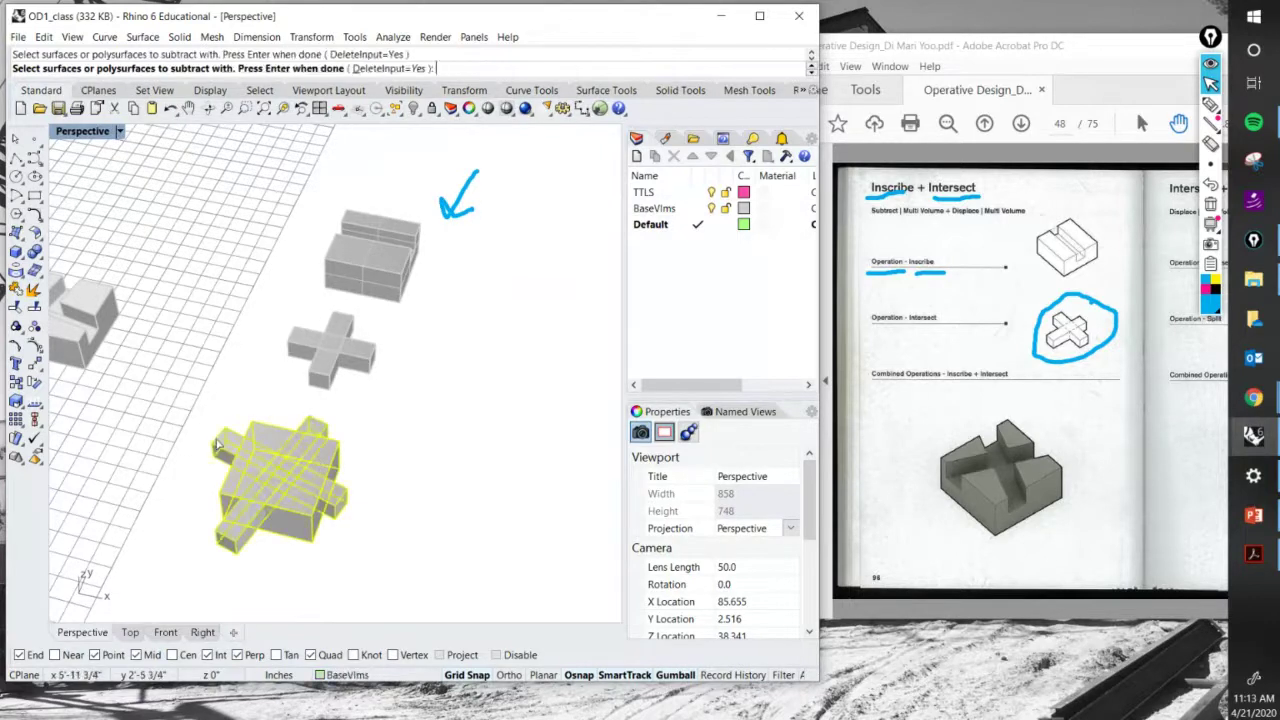
{"action": "key", "text": "Return"}
{"action": "mouse_move", "coordinate": [362, 483]}
{"action": "right_mouse_down"}
{"action": "mouse_move", "coordinate": [337, 463]}
{"action": "mouse_move", "coordinate": [351, 466]}
{"action": "right_mouse_up"}
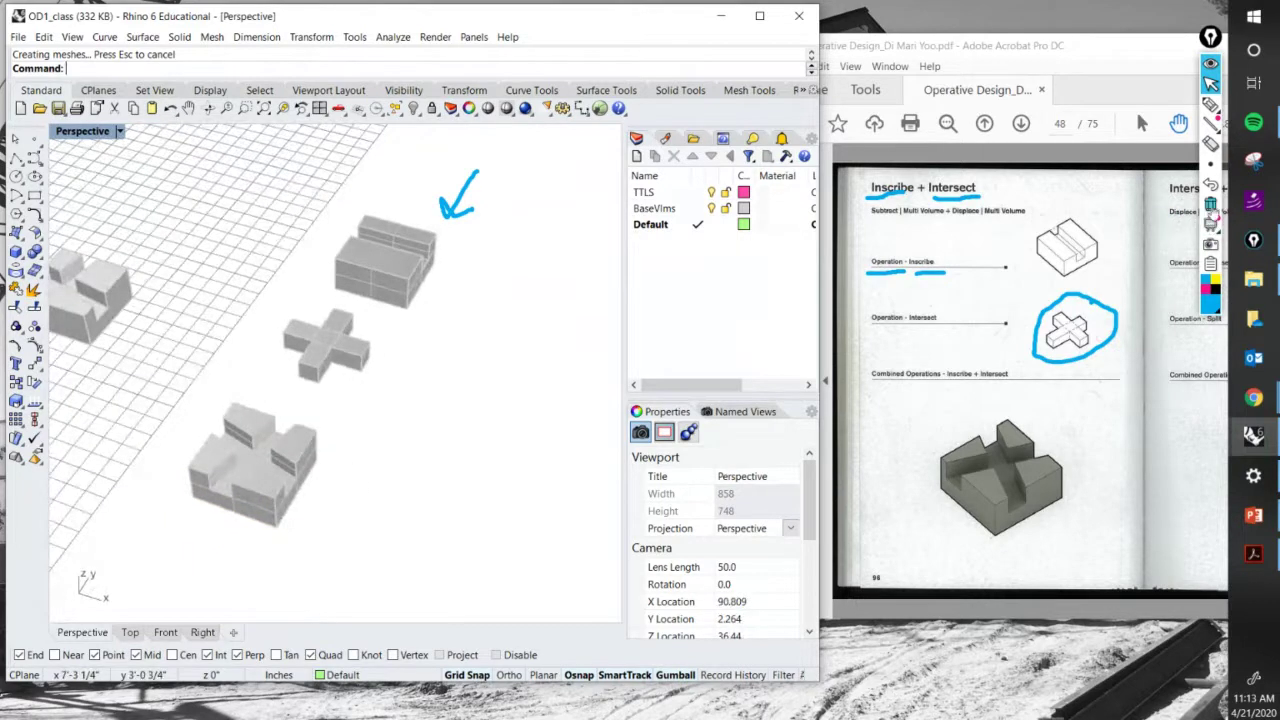
Clear the old screen annotations, circle the book's Inscribe + Intersect diagrams in blue and the three matching models in magenta.
{"action": "left_click", "coordinate": [1211, 204]}
{"action": "left_click", "coordinate": [1211, 104]}
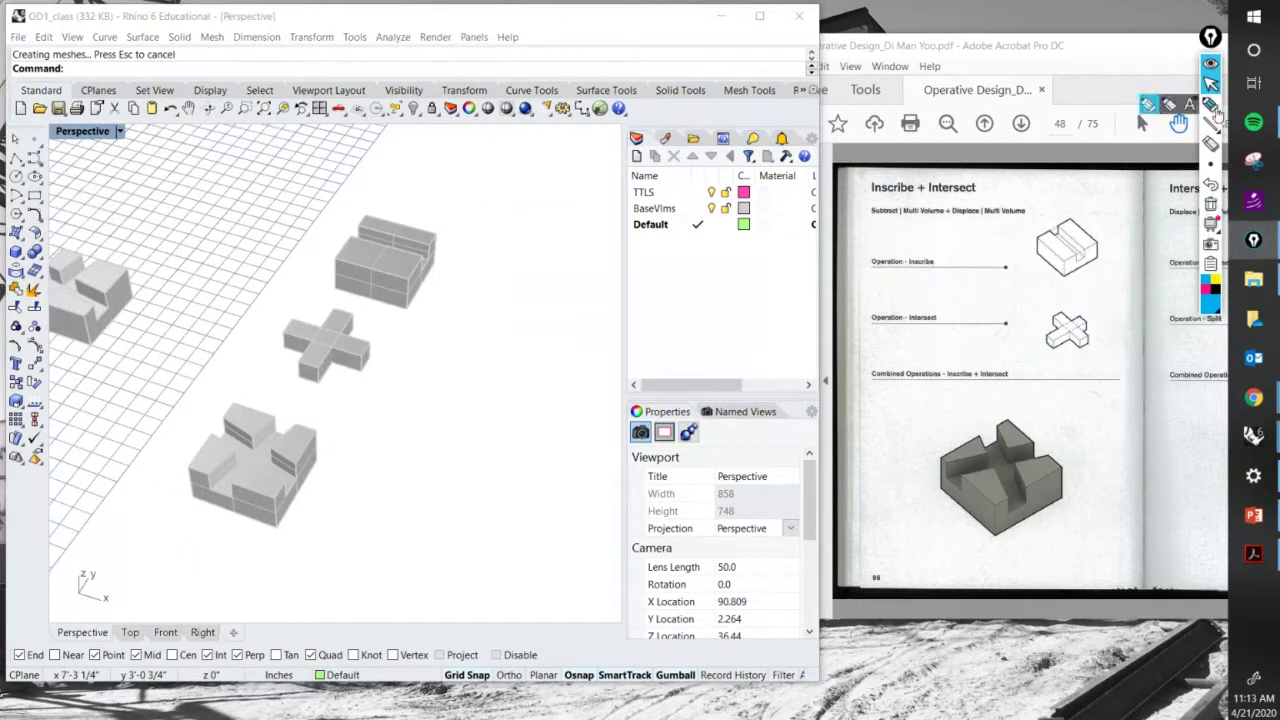
{"action": "mouse_move", "coordinate": [1093, 197]}
{"action": "left_mouse_down"}
{"action": "mouse_move", "coordinate": [911, 414]}
{"action": "mouse_move", "coordinate": [969, 565]}
{"action": "mouse_move", "coordinate": [1115, 450]}
{"action": "mouse_move", "coordinate": [1111, 205]}
{"action": "left_mouse_up"}
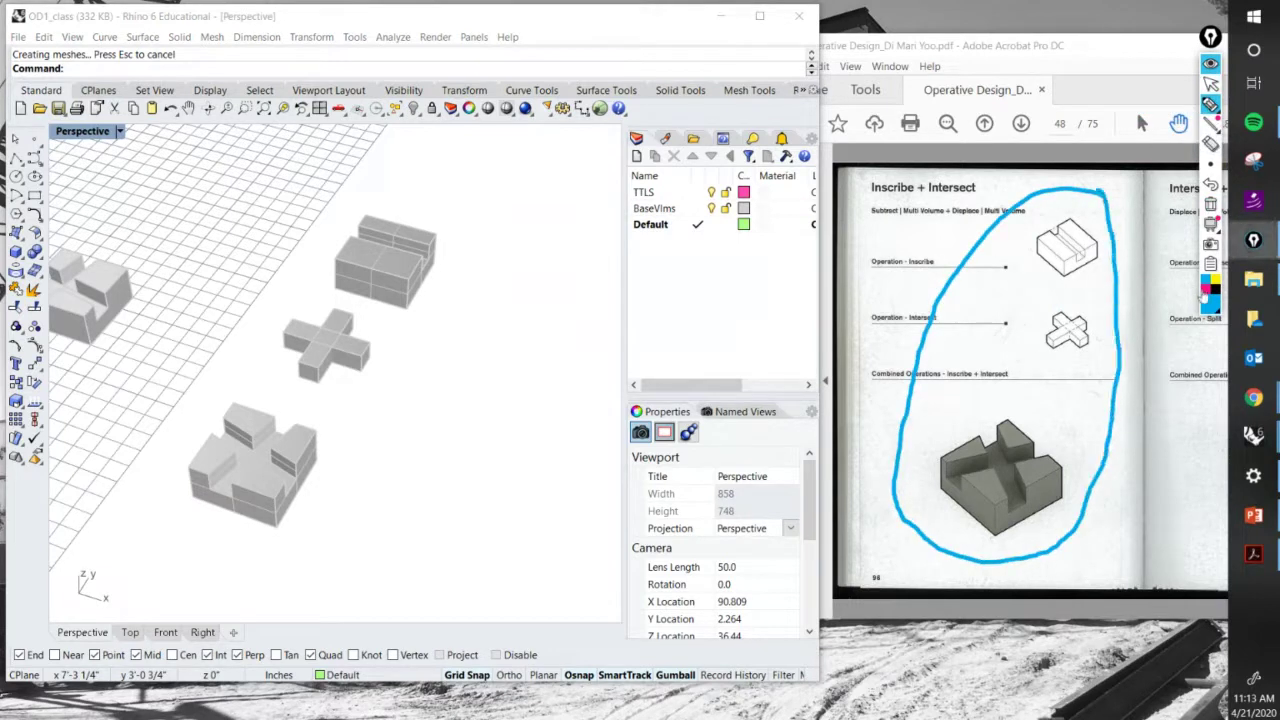
{"action": "left_click", "coordinate": [1207, 296]}
{"action": "mouse_move", "coordinate": [384, 166]}
{"action": "left_mouse_down"}
{"action": "mouse_move", "coordinate": [166, 348]}
{"action": "mouse_move", "coordinate": [238, 579]}
{"action": "mouse_move", "coordinate": [494, 367]}
{"action": "mouse_move", "coordinate": [434, 180]}
{"action": "left_mouse_up"}
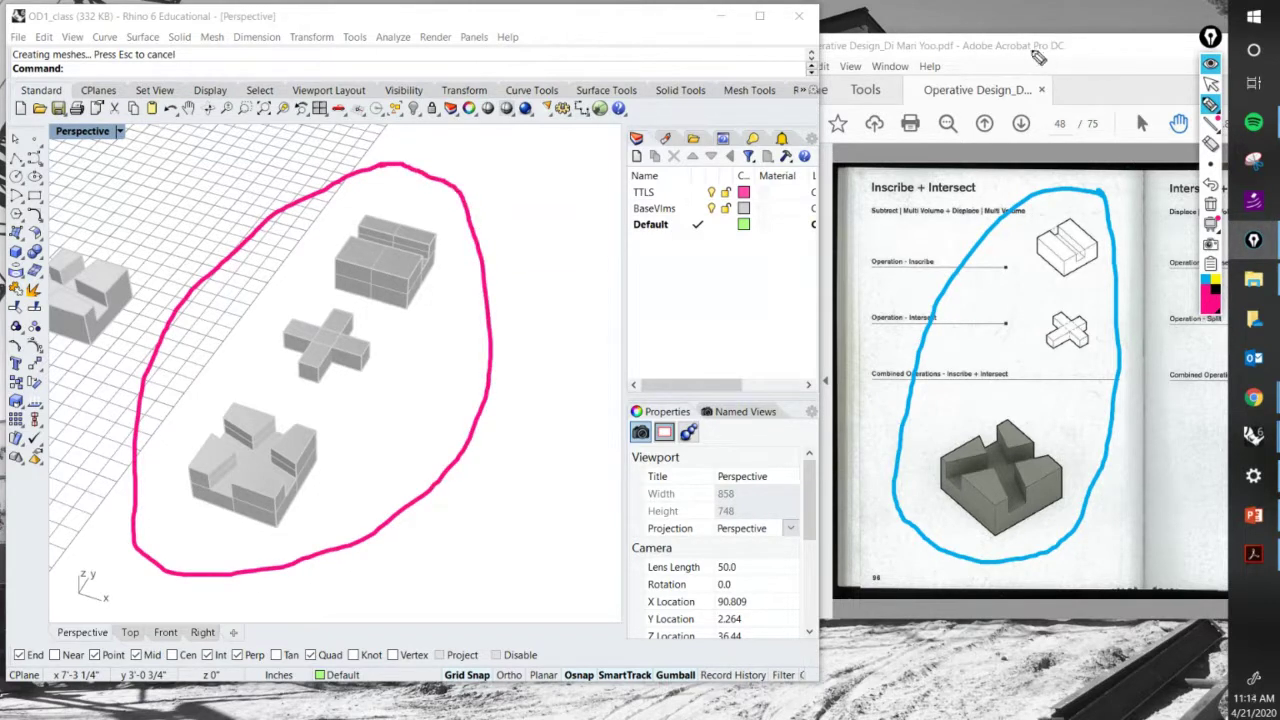
Draw magenta arrows from the Inscribe, Intersect and combined diagrams in the book to their corresponding models.
{"action": "left_click_drag", "start_coordinate": [1034, 240], "coordinate": [508, 246]}
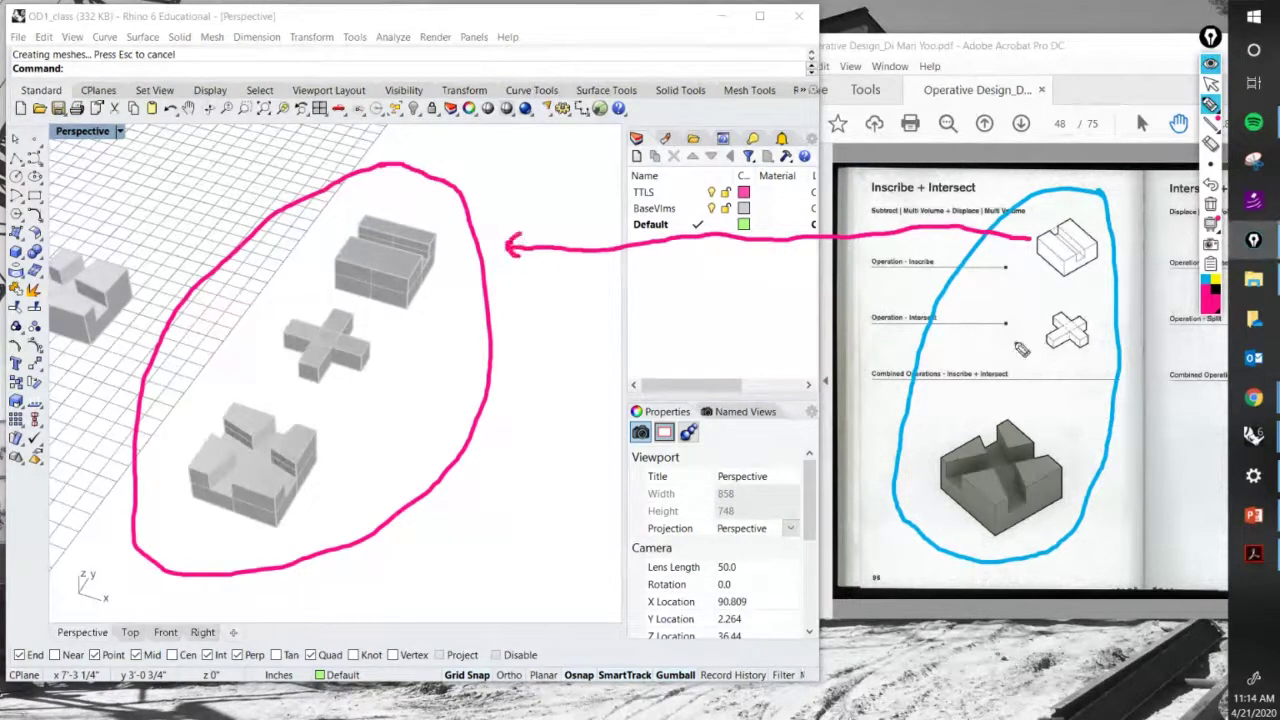
{"action": "left_click_drag", "start_coordinate": [1037, 325], "coordinate": [414, 366]}
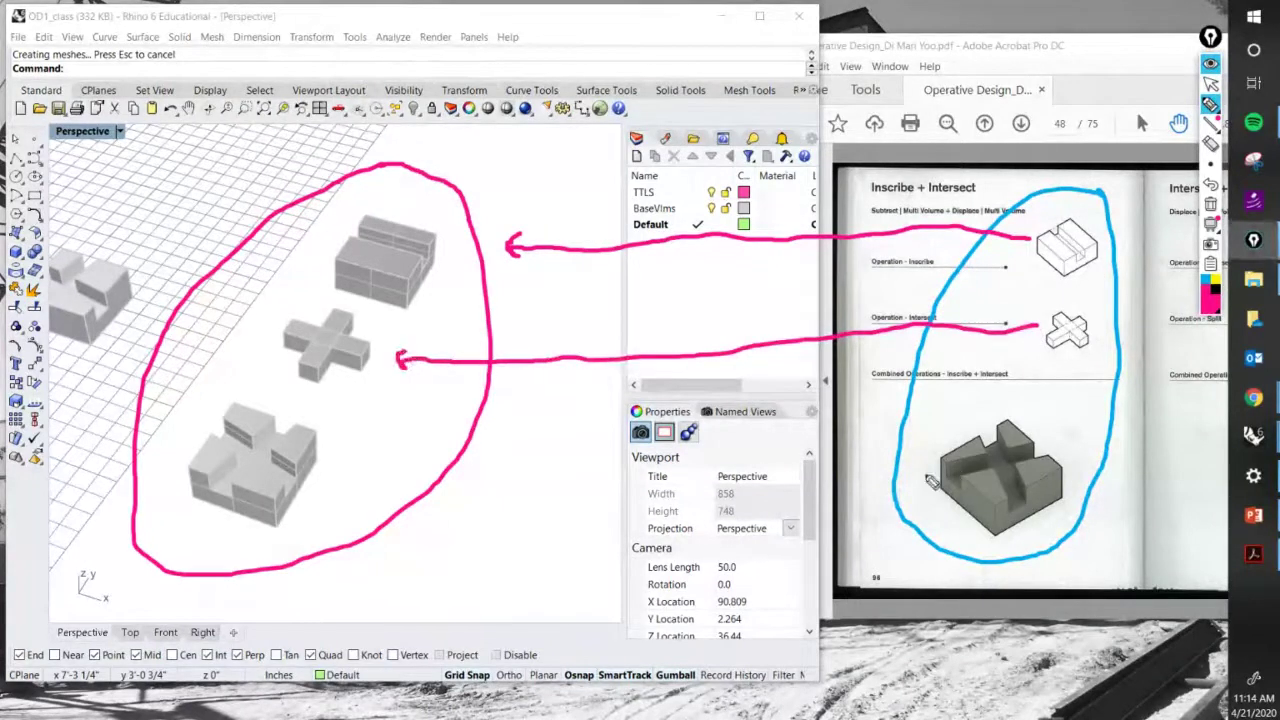
{"action": "left_click_drag", "start_coordinate": [930, 482], "coordinate": [322, 492]}
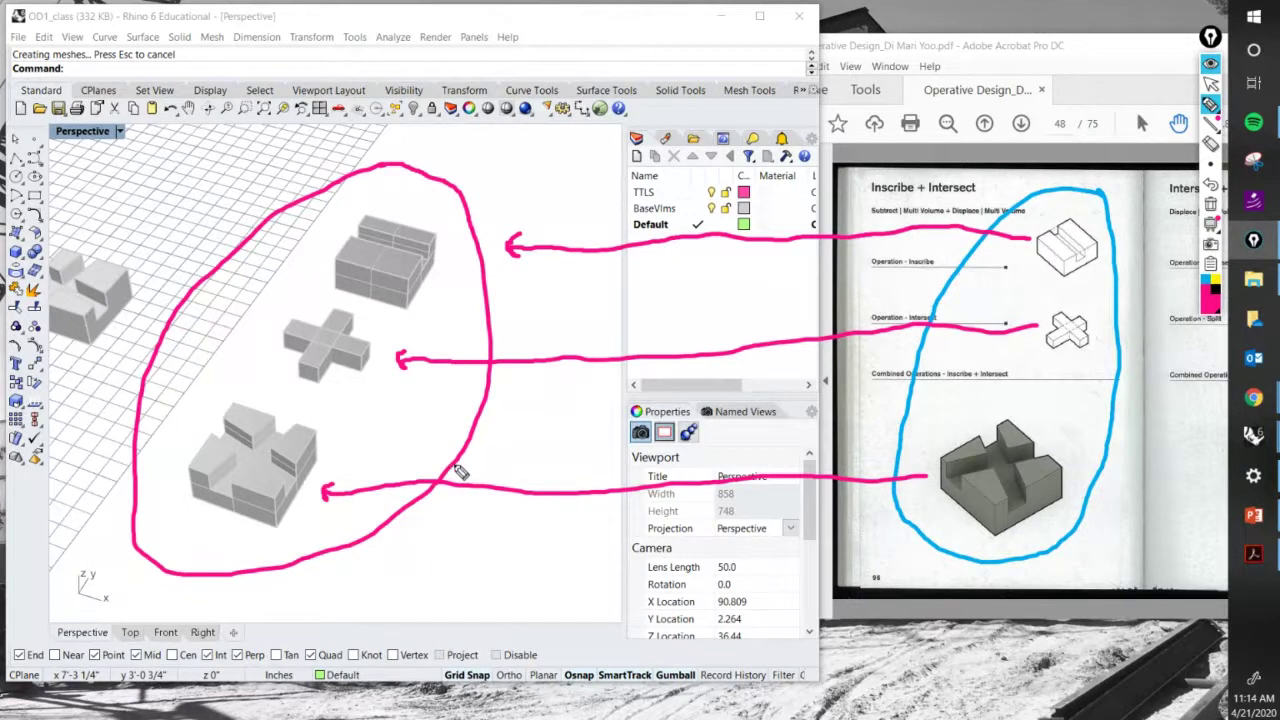
Stop drawing and clear all the annotations from the screen.
{"action": "left_click", "coordinate": [1213, 84]}
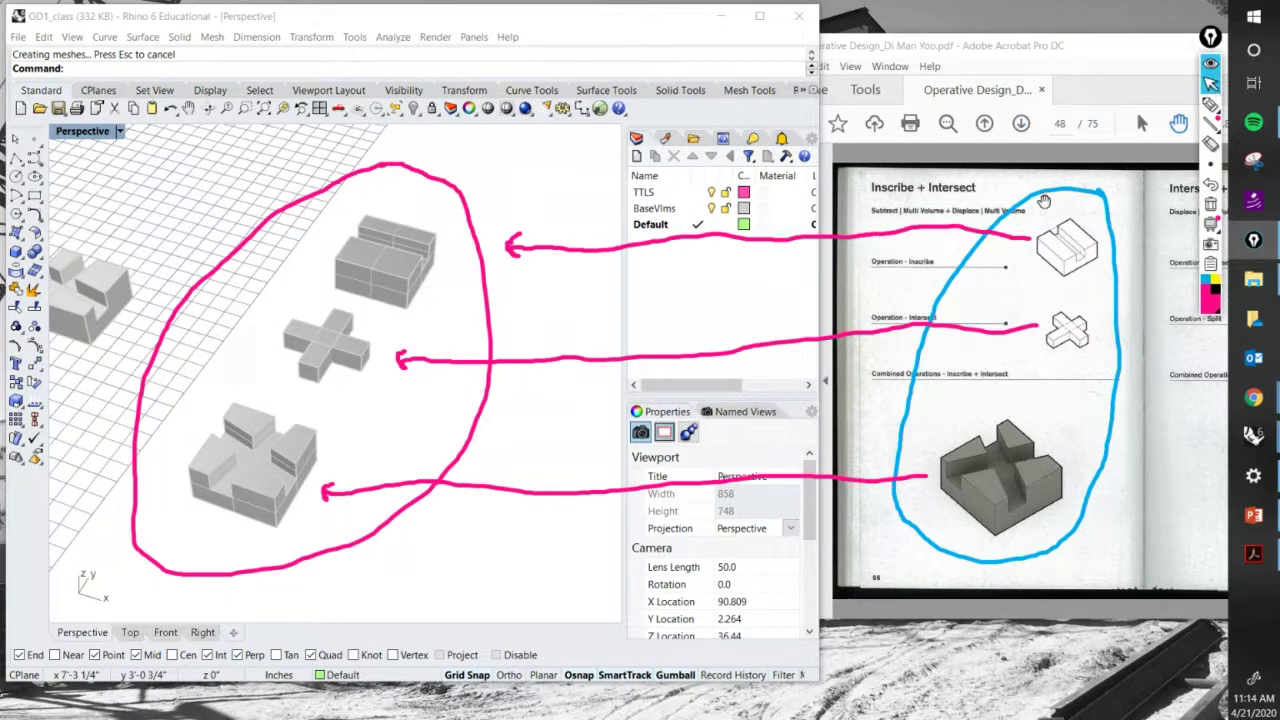
{"action": "left_click", "coordinate": [1211, 205]}
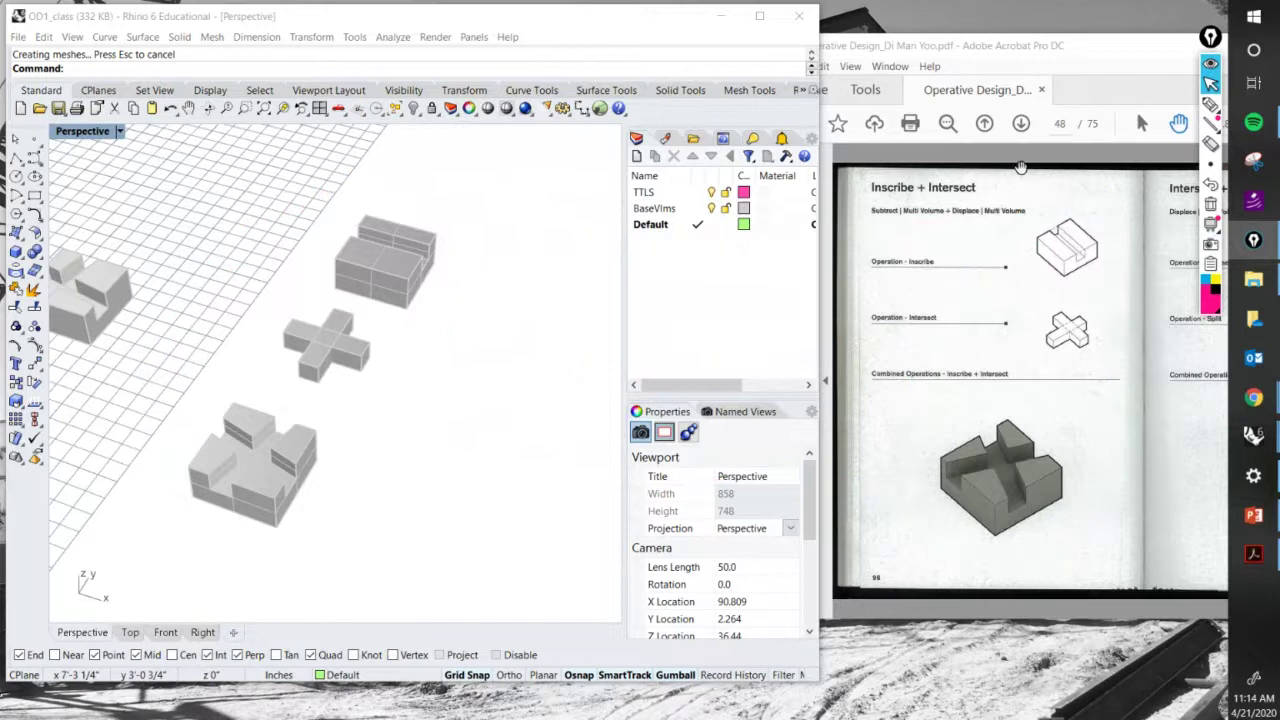
In Acrobat, bring the whole book spread into view and browse forward to PDF page 50 for more combined operations.
{"action": "left_click_drag", "start_coordinate": [1090, 56], "coordinate": [783, 41]}
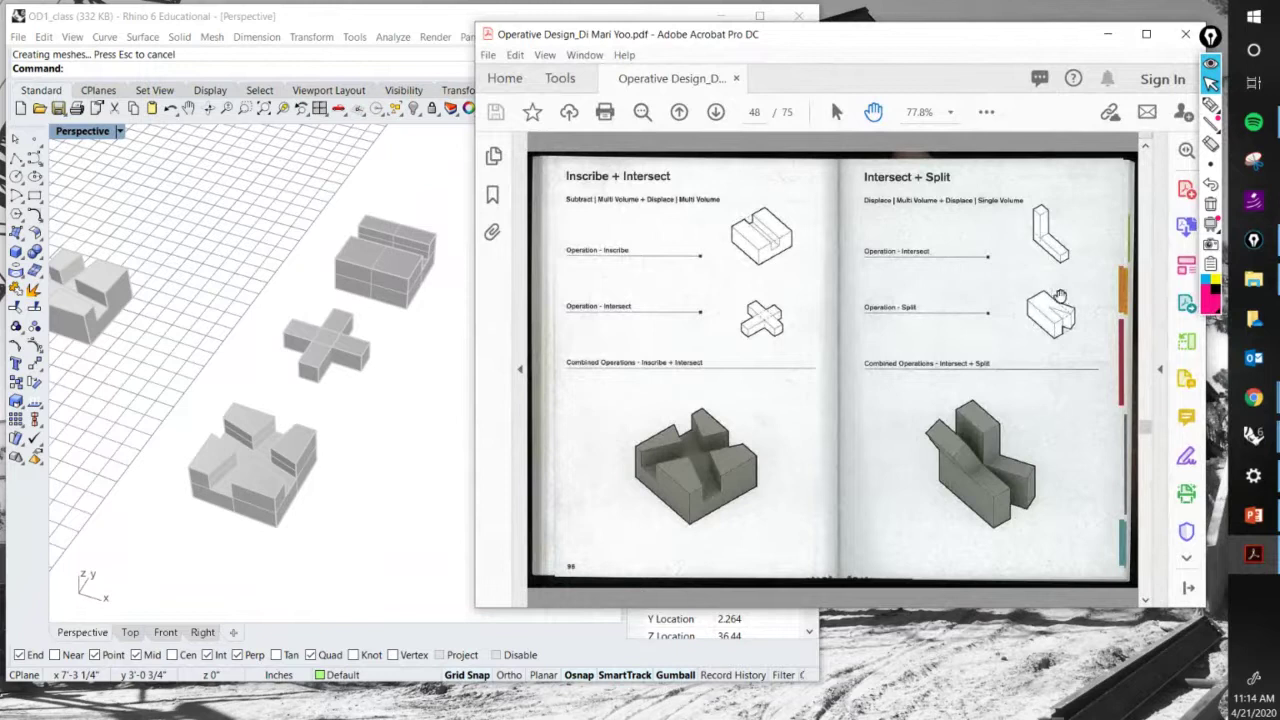
{"action": "left_click", "coordinate": [715, 113]}
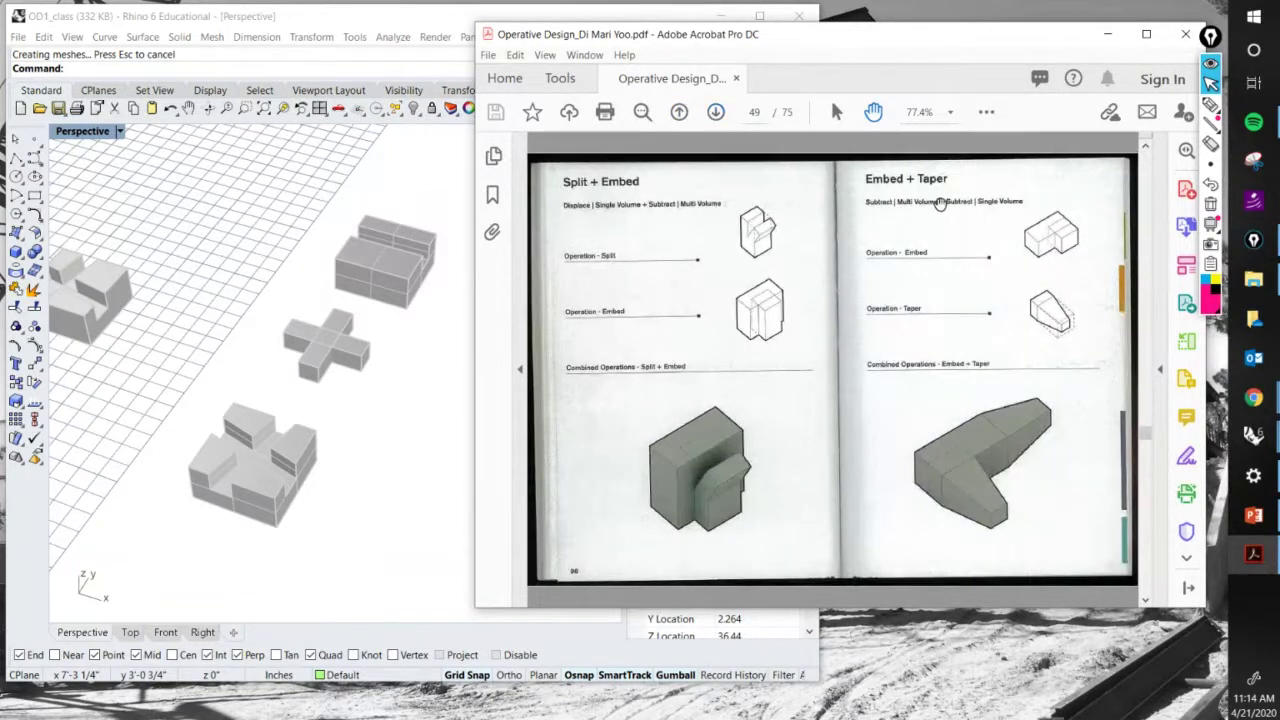
{"action": "left_click", "coordinate": [716, 114]}
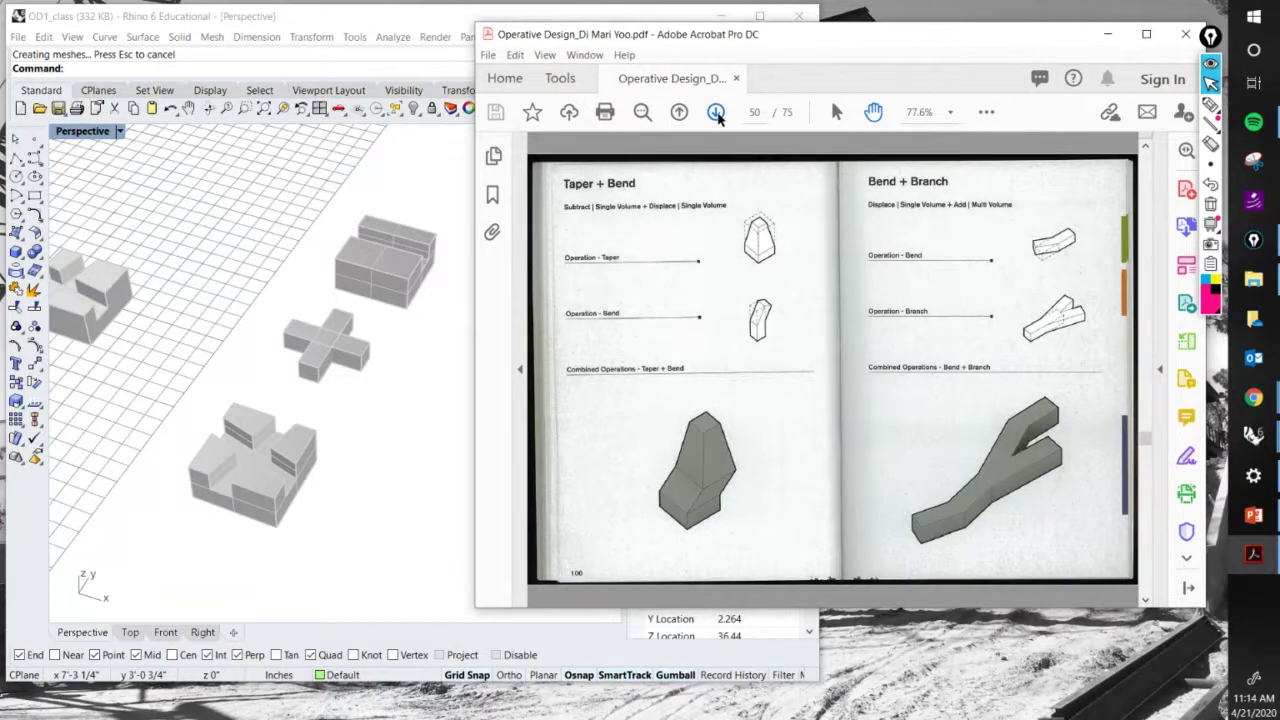
Advance the book to PDF page 51 and move its window aside to uncover the Rhino viewport, then return to Rhino.
{"action": "left_click", "coordinate": [716, 113]}
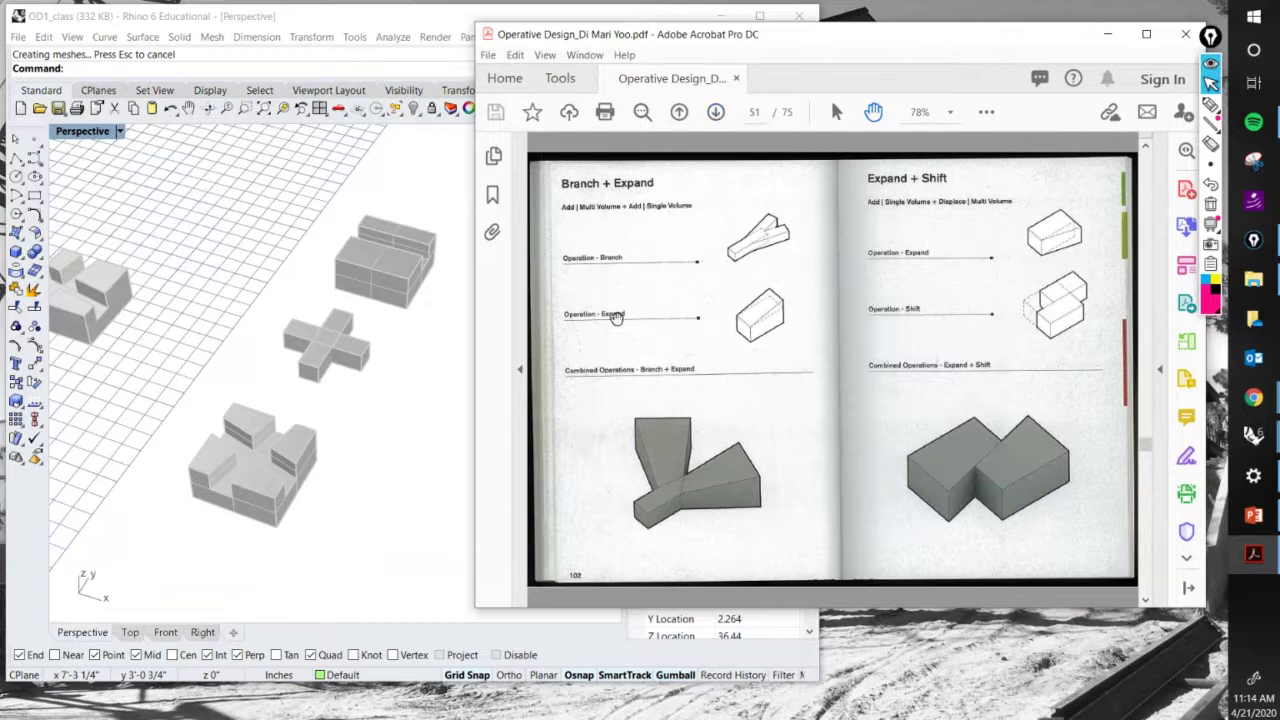
{"action": "mouse_move", "coordinate": [981, 42]}
{"action": "left_mouse_down"}
{"action": "mouse_move", "coordinate": [1040, 47]}
{"action": "mouse_move", "coordinate": [979, 40]}
{"action": "left_mouse_up"}
{"action": "left_click_drag", "start_coordinate": [897, 43], "coordinate": [890, 36]}
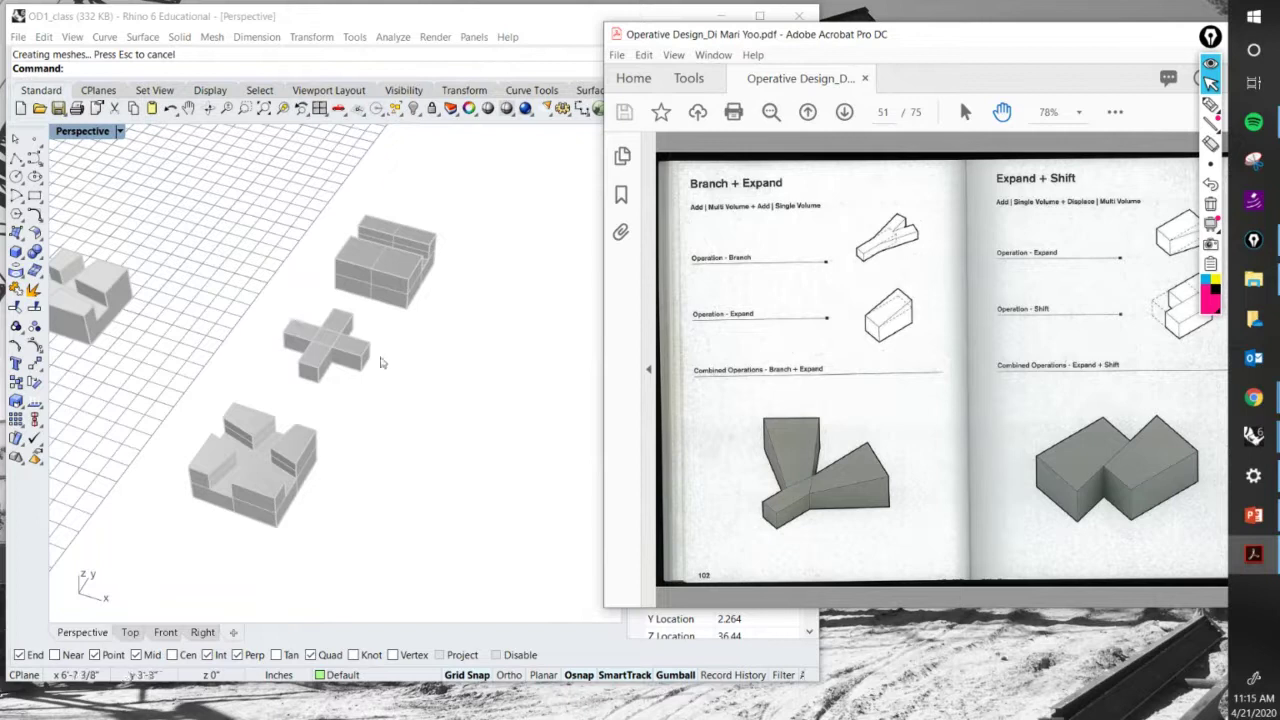
{"action": "left_click", "coordinate": [408, 357]}
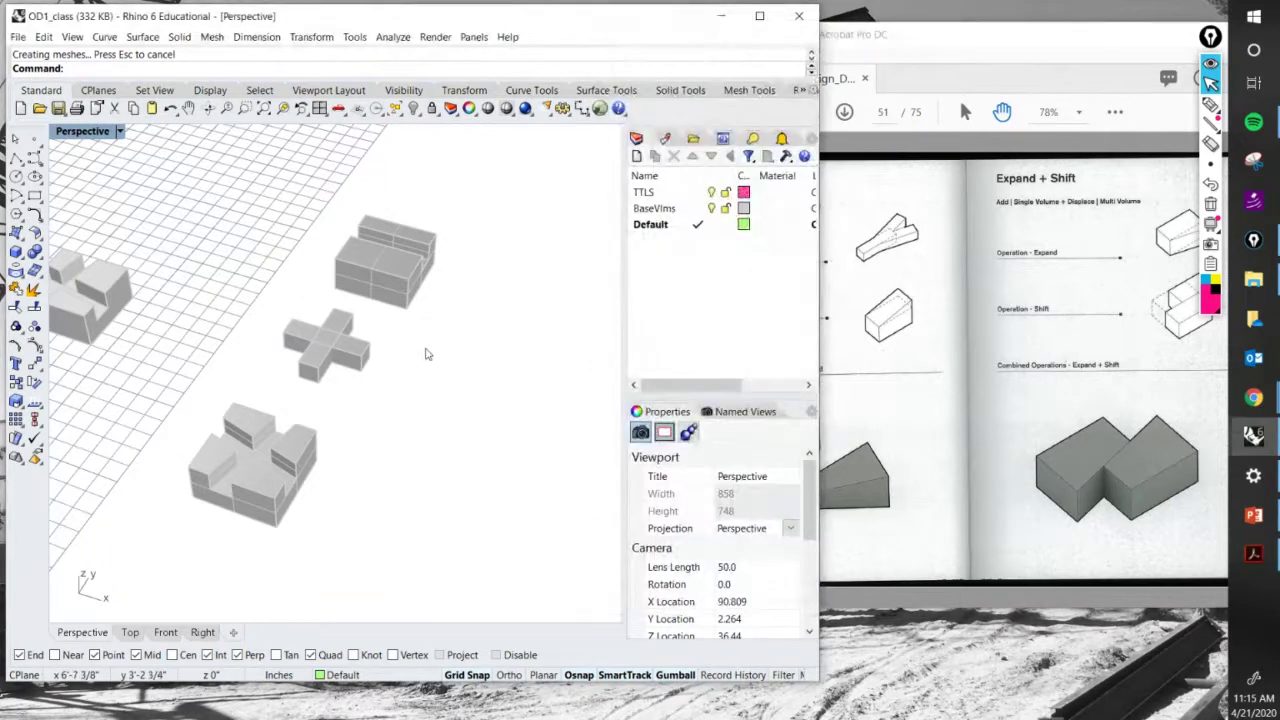
{"action": "left_click_drag", "start_coordinate": [953, 24], "coordinate": [991, 25]}
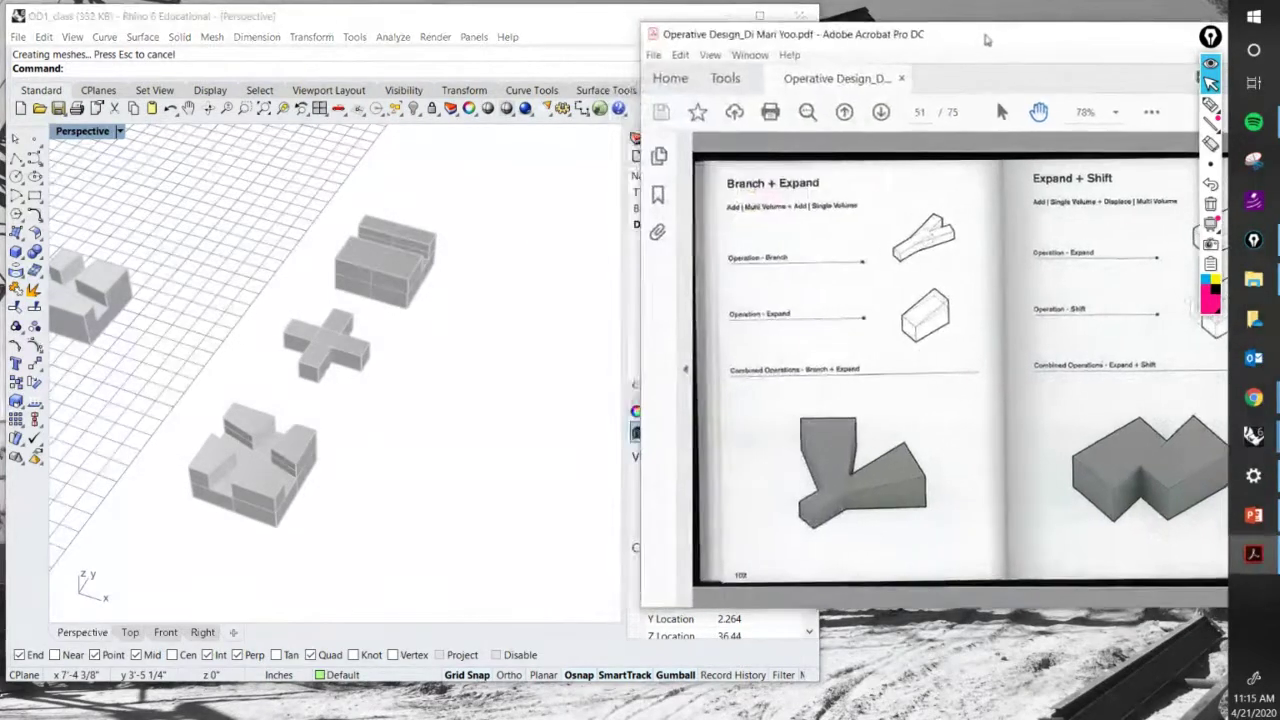
{"action": "left_click", "coordinate": [476, 376]}
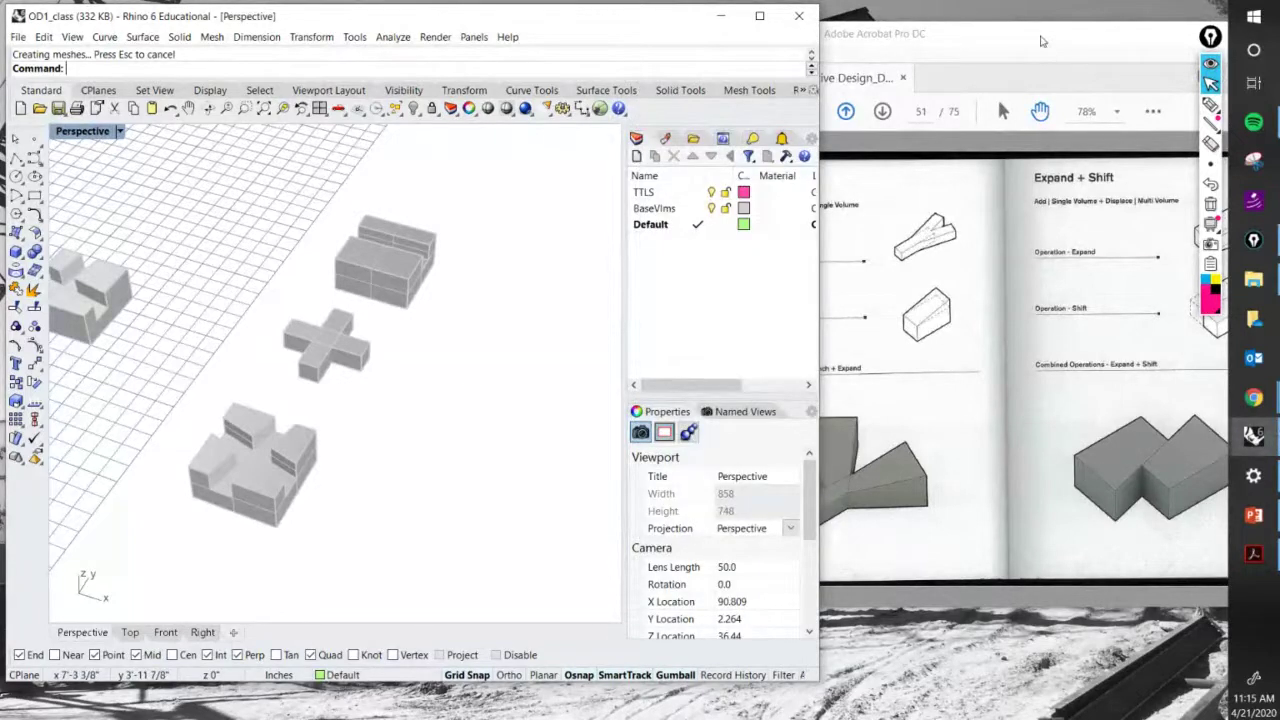
{"action": "left_click_drag", "start_coordinate": [1040, 41], "coordinate": [1087, 39]}
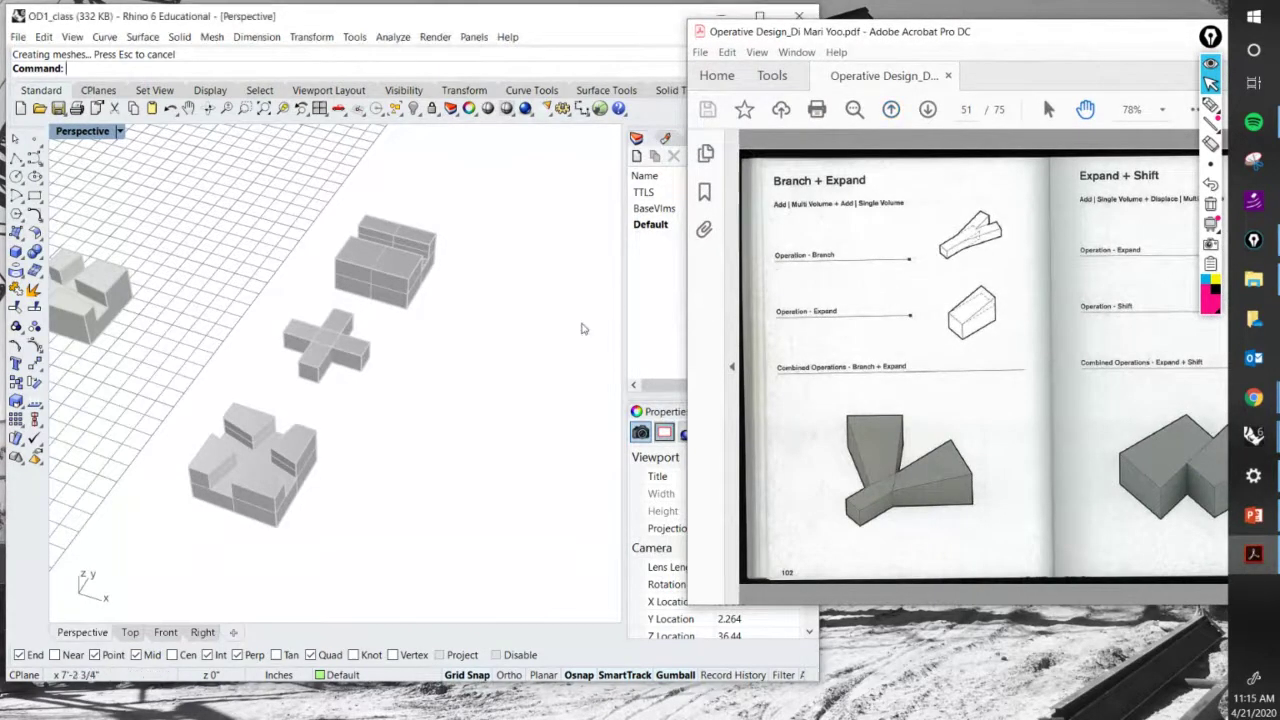
{"action": "left_click", "coordinate": [483, 362]}
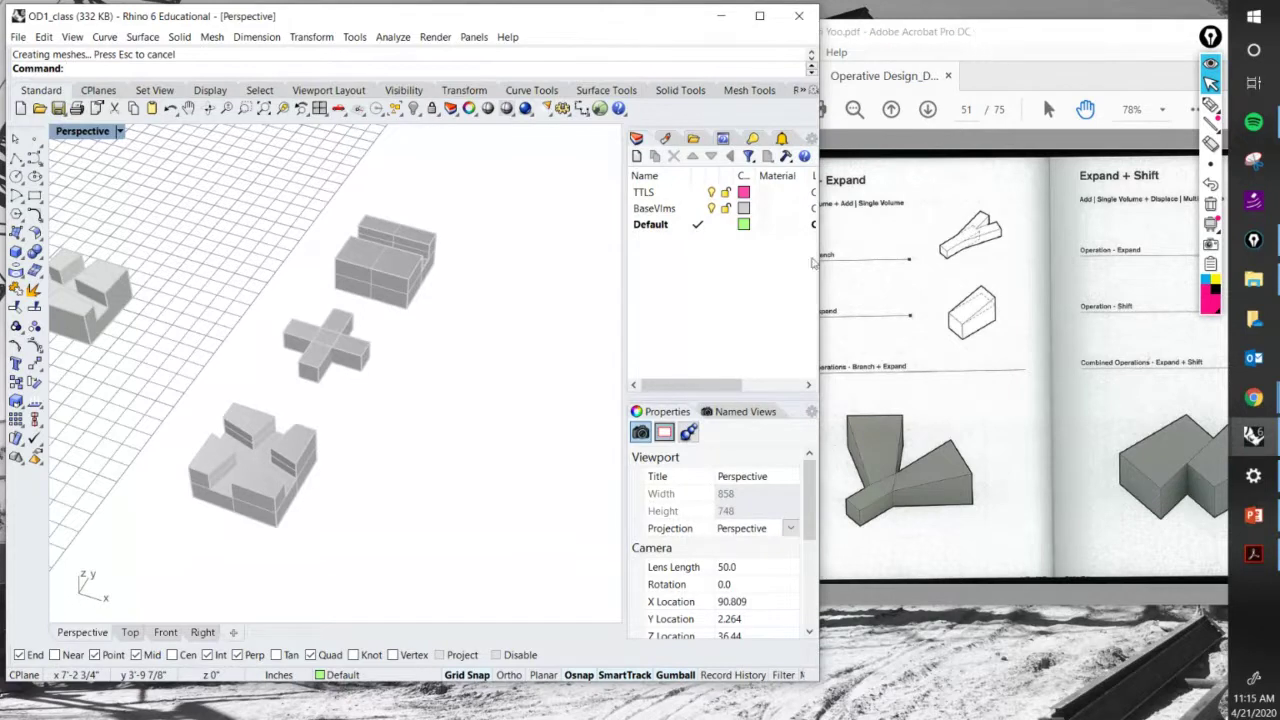
Copy the narrow bar from the base volumes onto the open grid beyond the green models.
{"action": "scroll", "coordinate": [565, 405], "scroll_direction": "down", "scroll_amount": 3}
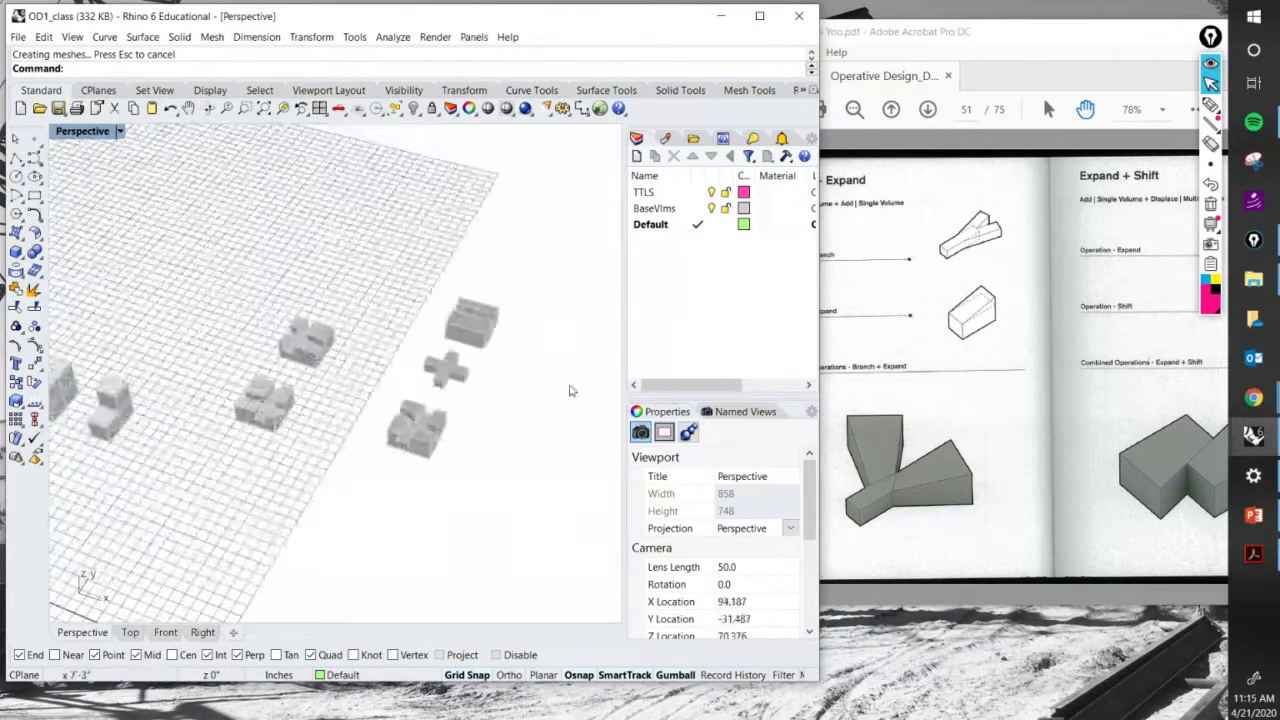
{"action": "right_click_drag", "start_coordinate": [571, 386], "coordinate": [130, 303]}
{"action": "scroll", "coordinate": [130, 303], "scroll_direction": "up", "scroll_amount": 3}
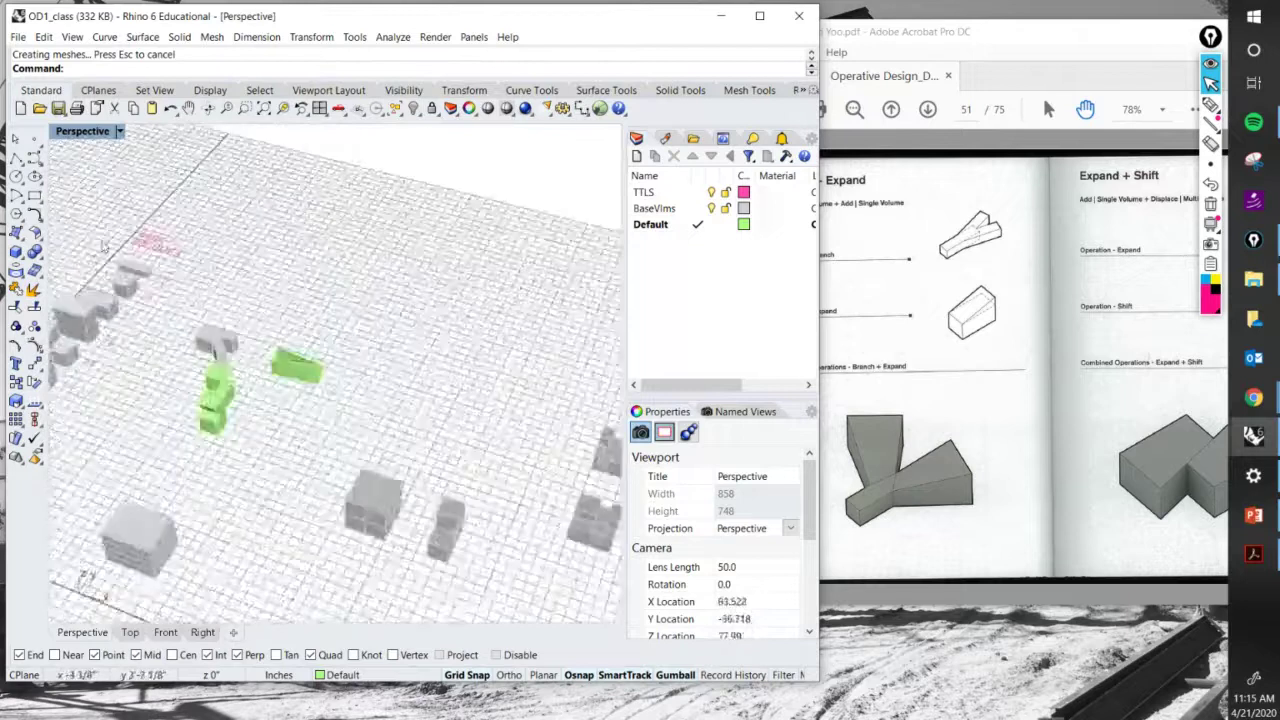
{"action": "left_click", "coordinate": [122, 268]}
{"action": "scroll", "coordinate": [122, 268], "scroll_direction": "up", "scroll_amount": 1}
{"action": "scroll", "coordinate": [122, 268], "scroll_direction": "down", "scroll_amount": 2}
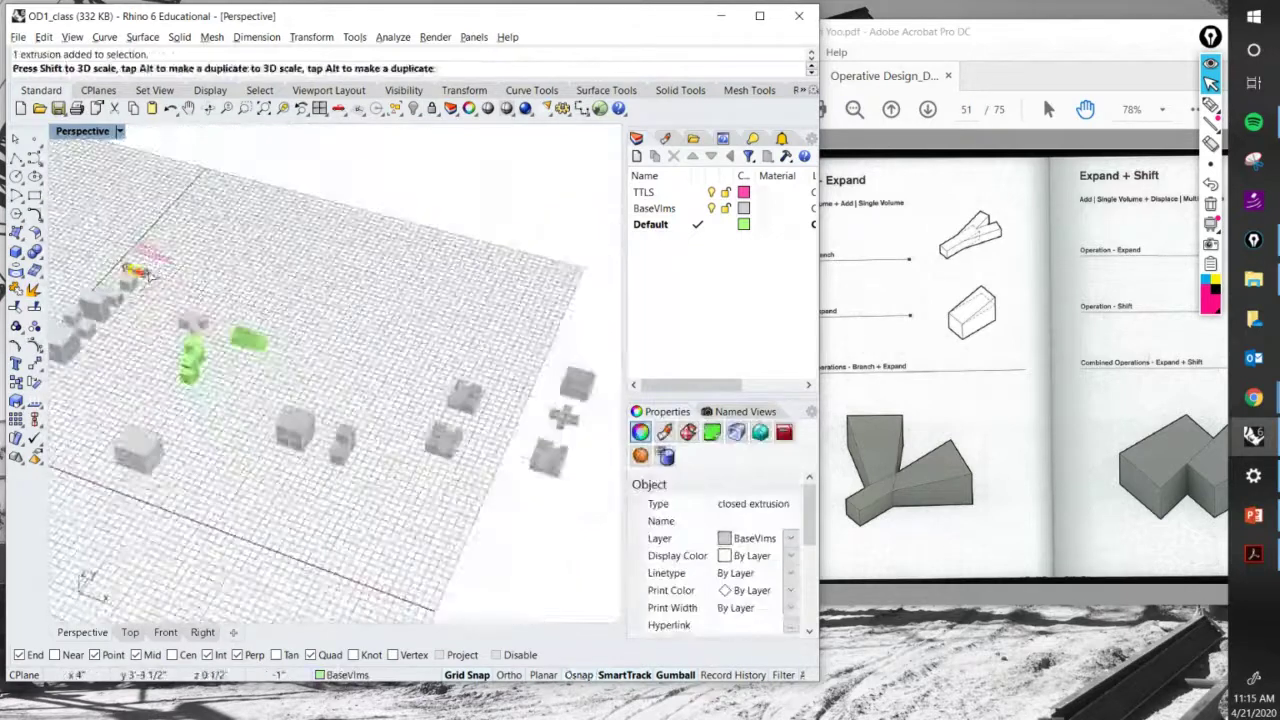
{"action": "left_click_drag", "start_coordinate": [134, 271], "coordinate": [140, 276]}
{"action": "key", "text": "ctrl+z"}
{"action": "left_click", "coordinate": [130, 278]}
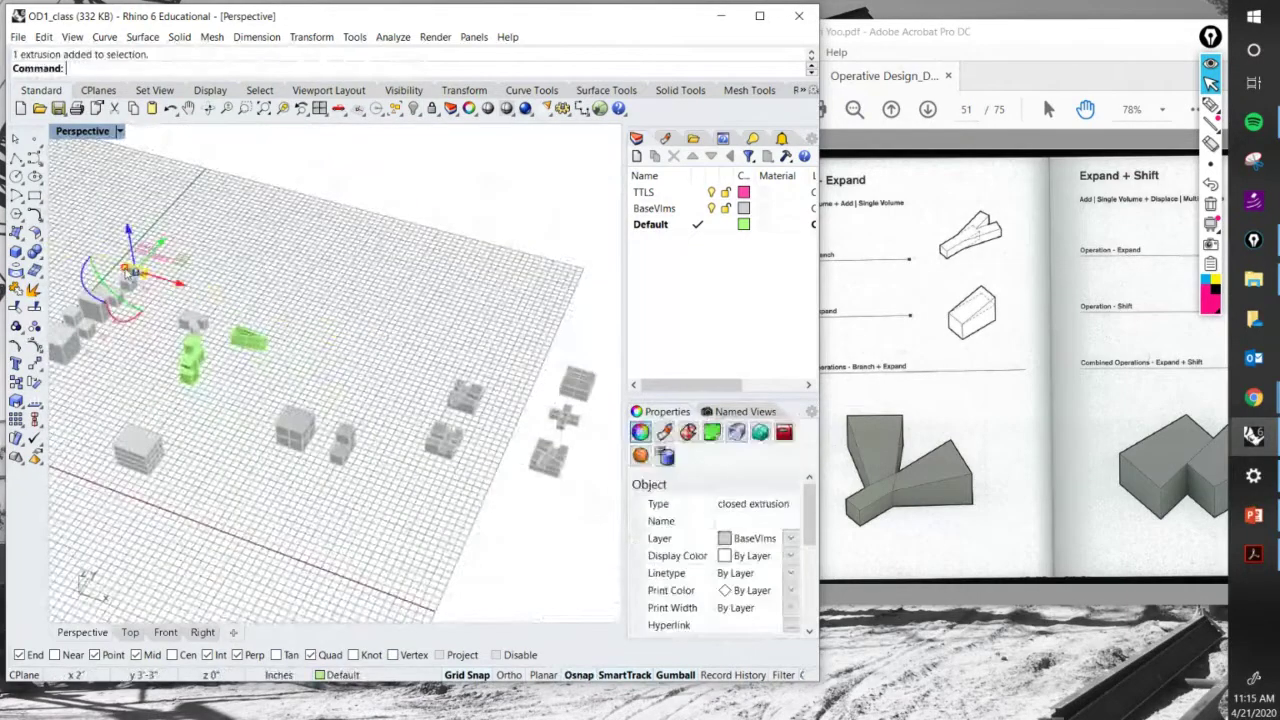
{"action": "key", "text": "alt"}
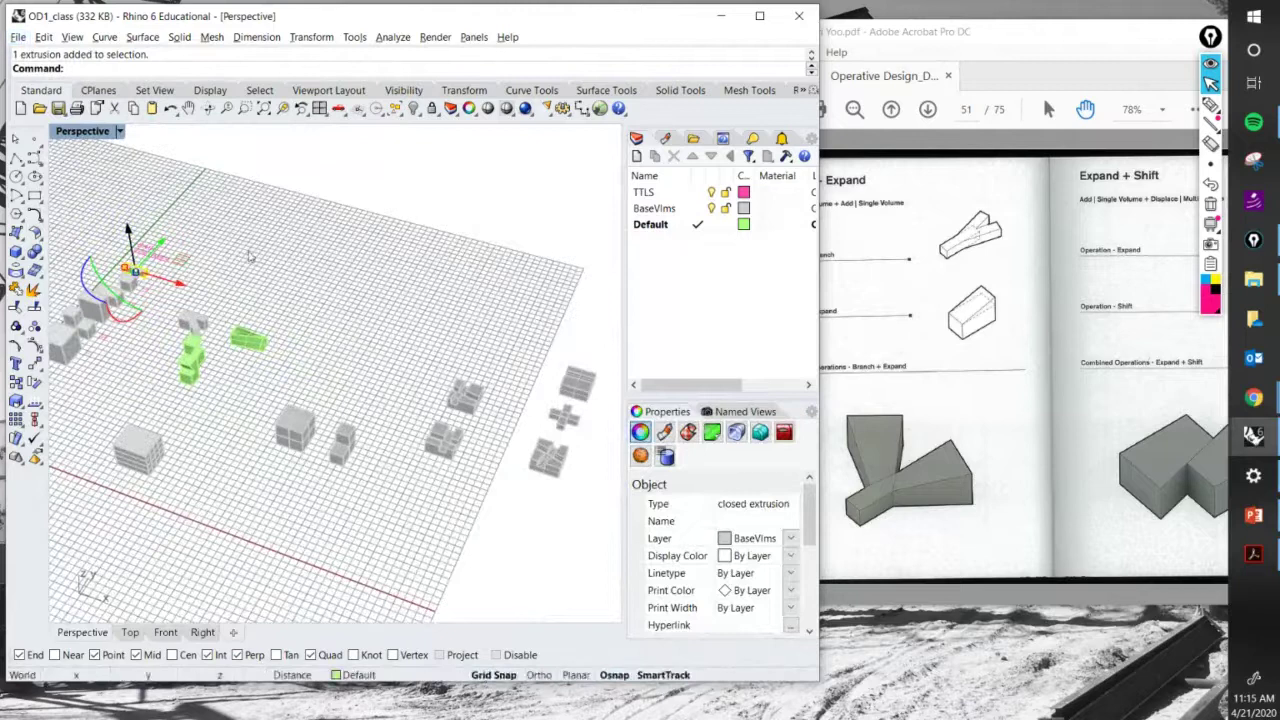
{"action": "scroll", "coordinate": [135, 262], "scroll_direction": "up", "scroll_amount": 3}
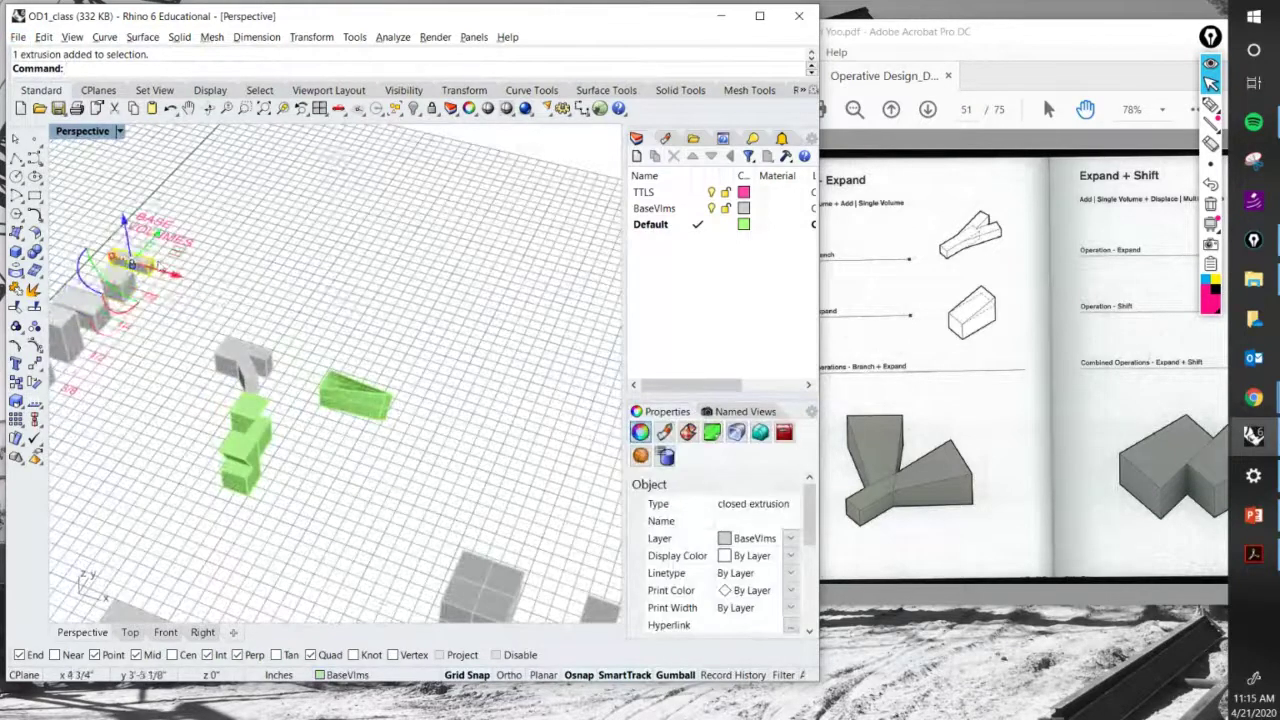
{"action": "left_click_drag", "start_coordinate": [178, 278], "coordinate": [545, 385]}
{"action": "right_click_drag", "start_coordinate": [545, 385], "coordinate": [685, 294]}
{"action": "scroll", "coordinate": [685, 294], "scroll_direction": "right", "scroll_amount": 3}
{"action": "scroll", "coordinate": [135, 240], "scroll_direction": "down", "scroll_amount": 5}
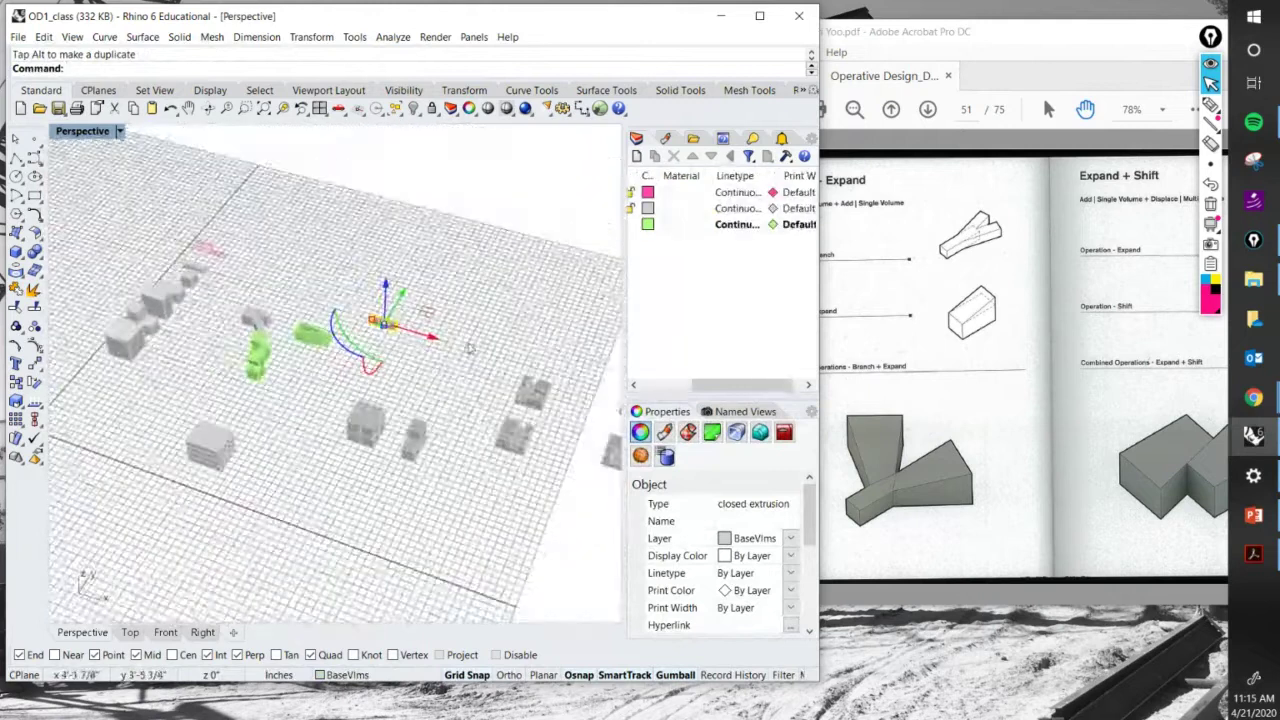
Move the copied bar off the grid into the empty area beyond the Inscribe + Intersect models.
{"action": "right_click_drag", "start_coordinate": [330, 350], "coordinate": [309, 340], "text": "shift"}
{"action": "left_click_drag", "start_coordinate": [237, 271], "coordinate": [556, 292]}
{"action": "scroll", "coordinate": [556, 338], "scroll_direction": "up", "scroll_amount": 3}
{"action": "left_click", "coordinate": [564, 272]}
{"action": "scroll", "coordinate": [580, 322], "scroll_direction": "up", "scroll_amount": 4}
{"action": "right_click_drag", "start_coordinate": [461, 305], "coordinate": [379, 288], "text": "shift"}
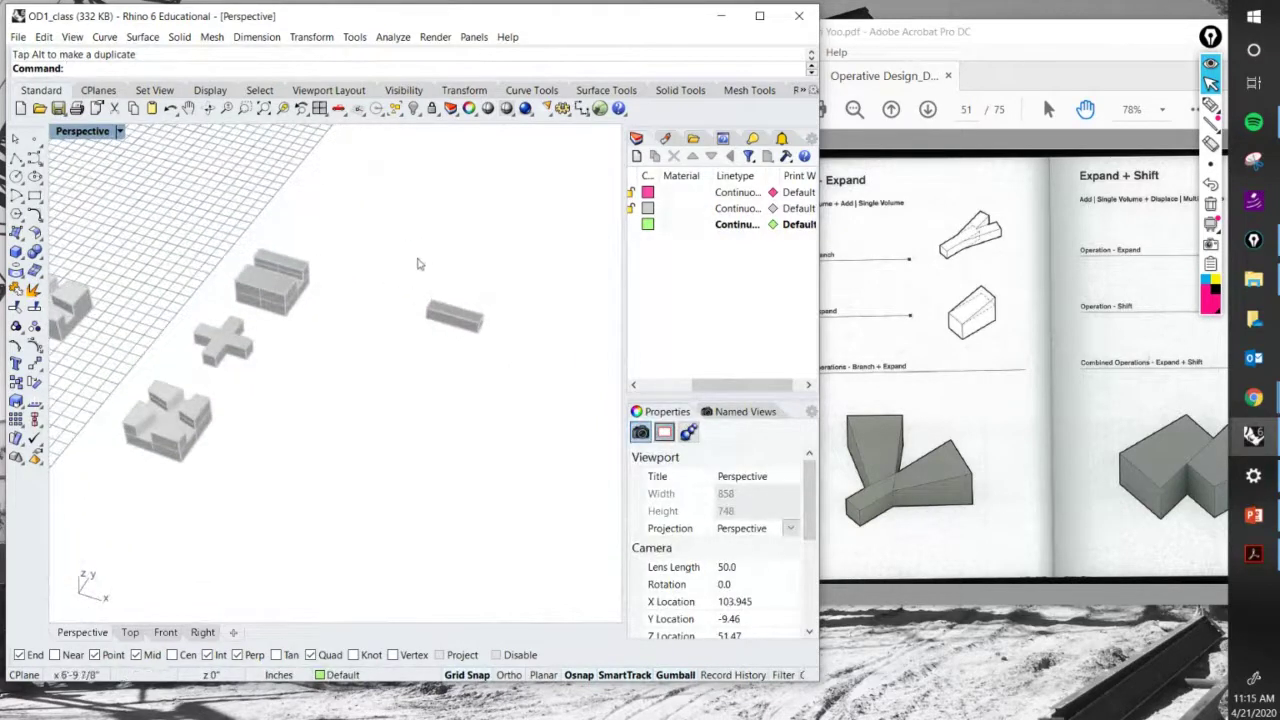
{"action": "scroll", "coordinate": [425, 290], "scroll_direction": "up", "scroll_amount": 2}
Switch to Acrobat and browse back through the book's Subtract operations, examining the Taper, Extract and Inscribe spreads.
{"action": "left_click", "coordinate": [1045, 31]}
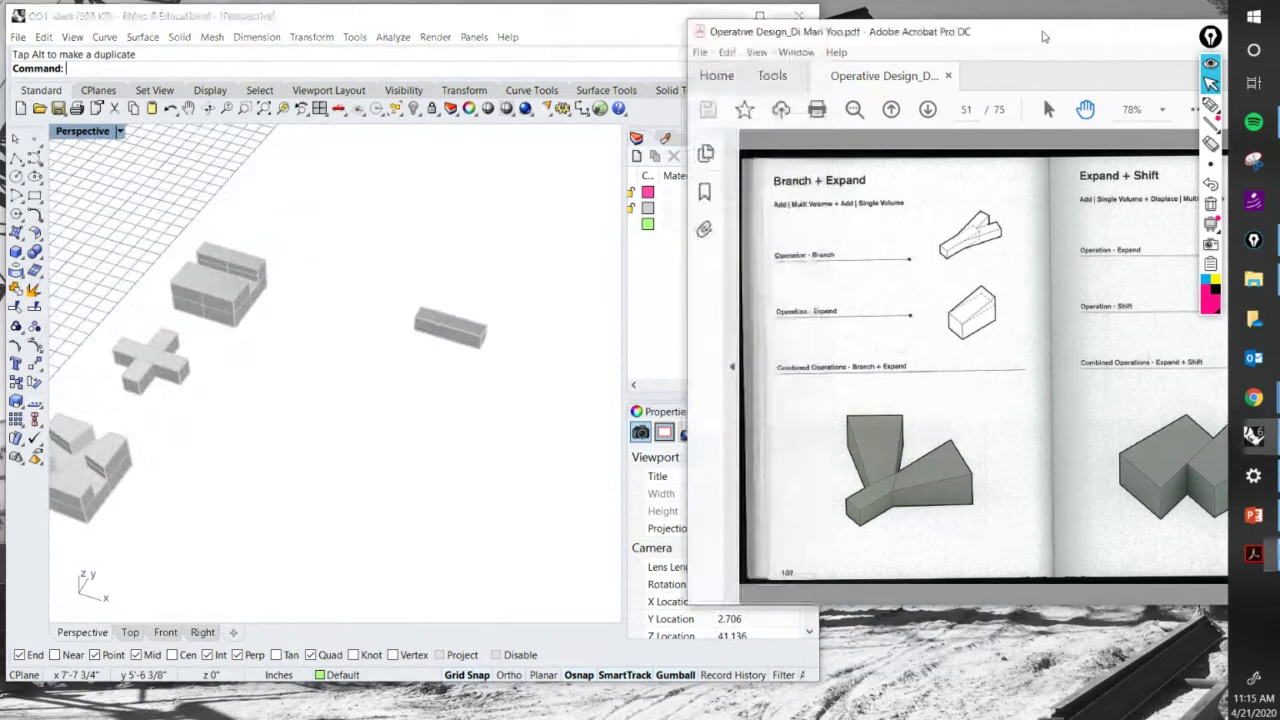
{"action": "scroll", "coordinate": [908, 336], "scroll_direction": "up", "scroll_amount": 5}
{"action": "scroll", "coordinate": [908, 336], "scroll_direction": "up", "scroll_amount": 10}
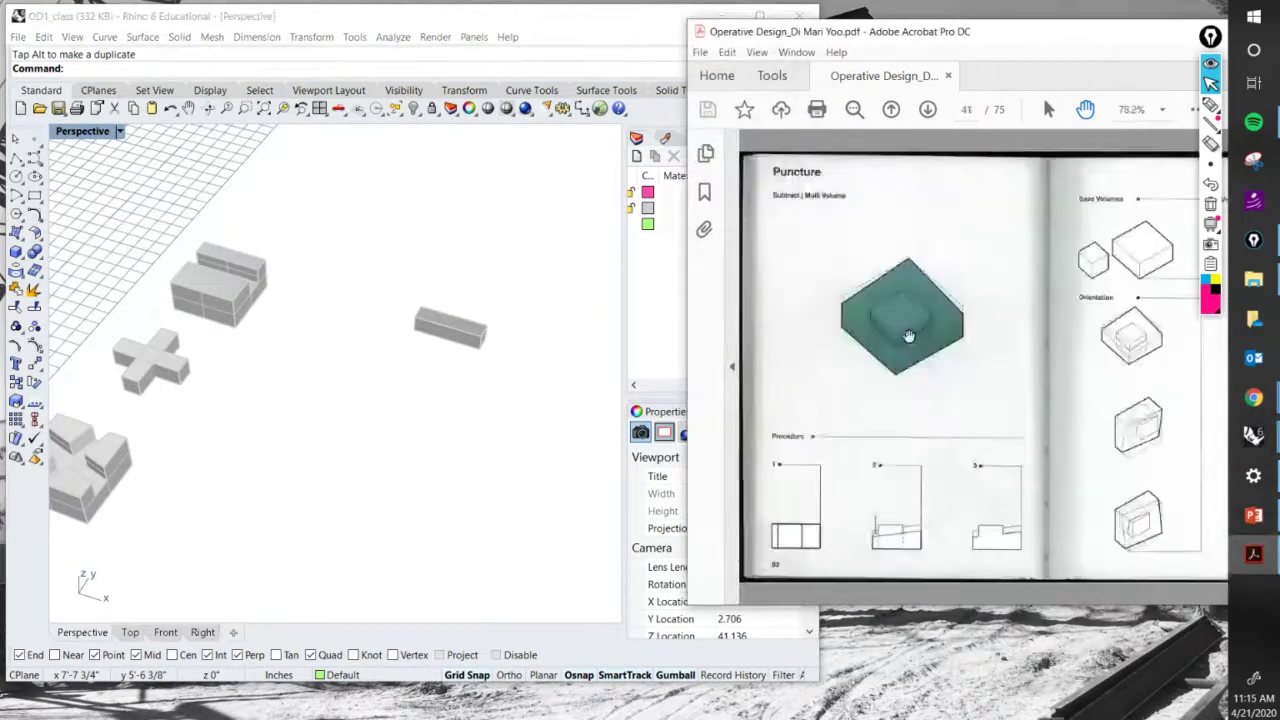
{"action": "scroll", "coordinate": [915, 334], "scroll_direction": "up", "scroll_amount": 3}
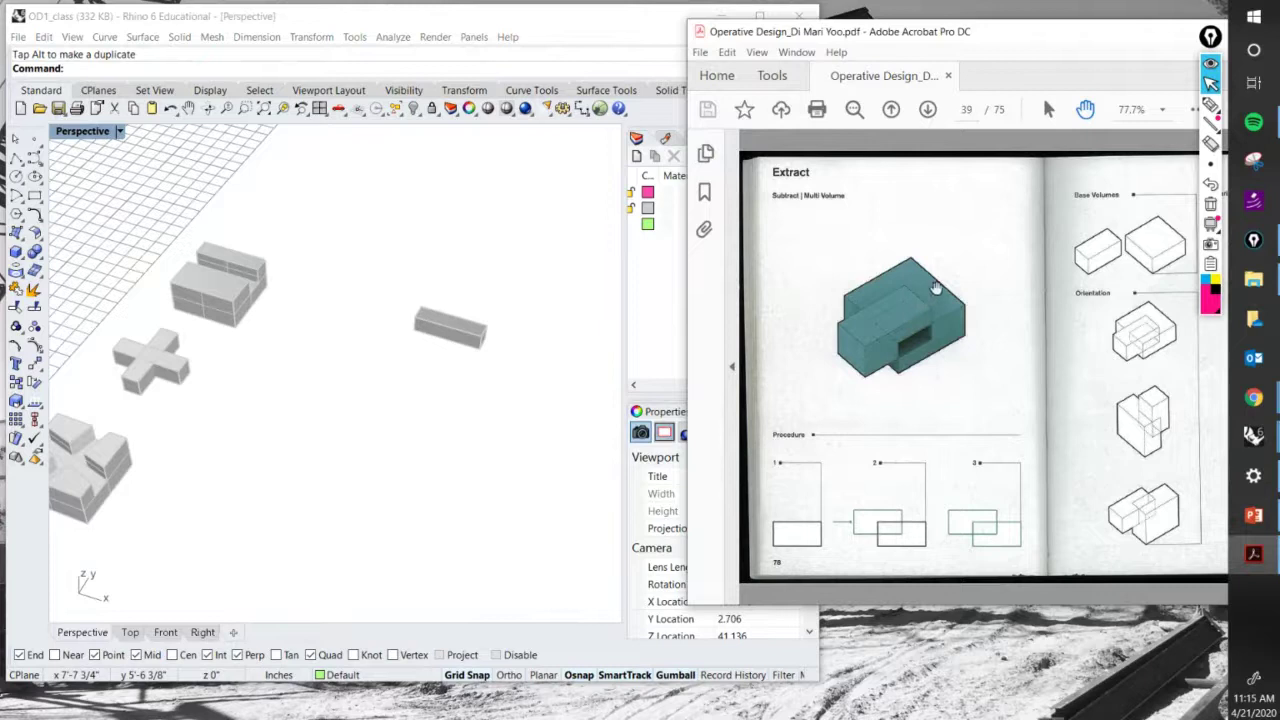
{"action": "scroll", "coordinate": [935, 288], "scroll_direction": "up", "scroll_amount": 3}
{"action": "scroll", "coordinate": [939, 283], "scroll_direction": "up", "scroll_amount": 3}
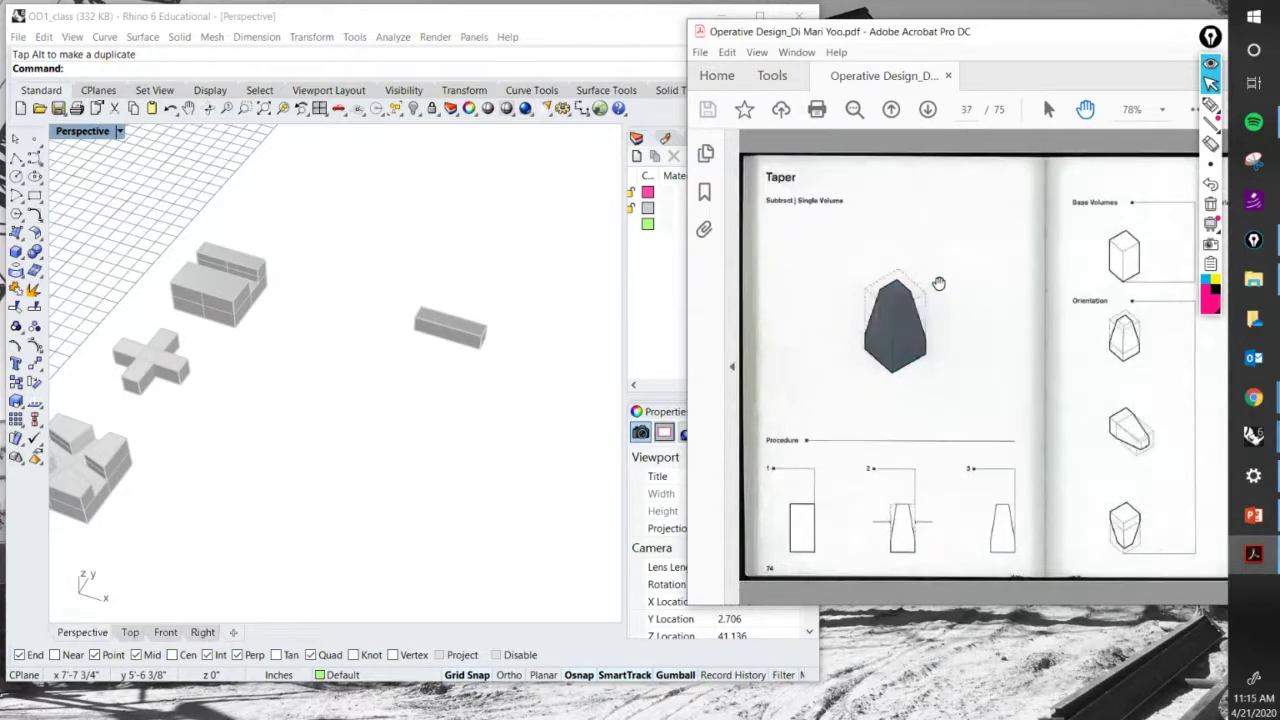
{"action": "scroll", "coordinate": [939, 283], "scroll_direction": "up", "scroll_amount": 3}
{"action": "scroll", "coordinate": [939, 283], "scroll_direction": "down", "scroll_amount": 6}
{"action": "scroll", "coordinate": [939, 282], "scroll_direction": "down", "scroll_amount": 3}
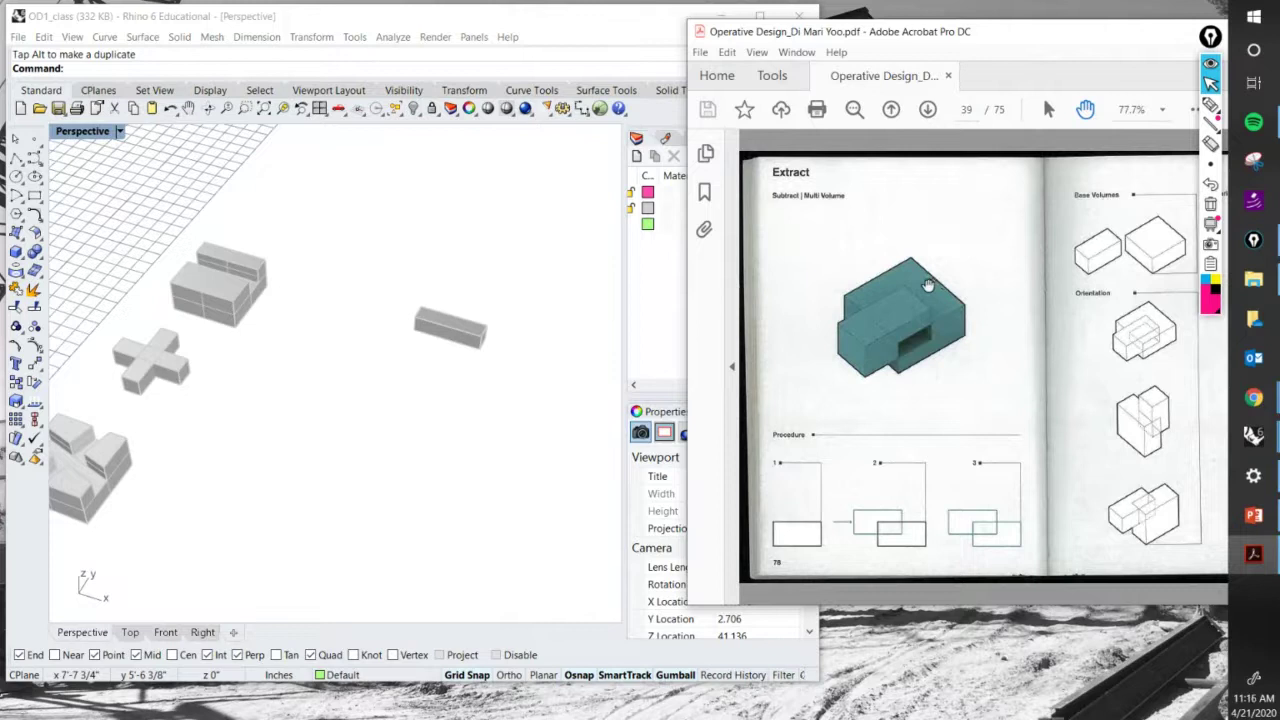
{"action": "scroll", "coordinate": [932, 272], "scroll_direction": "down", "scroll_amount": 3}
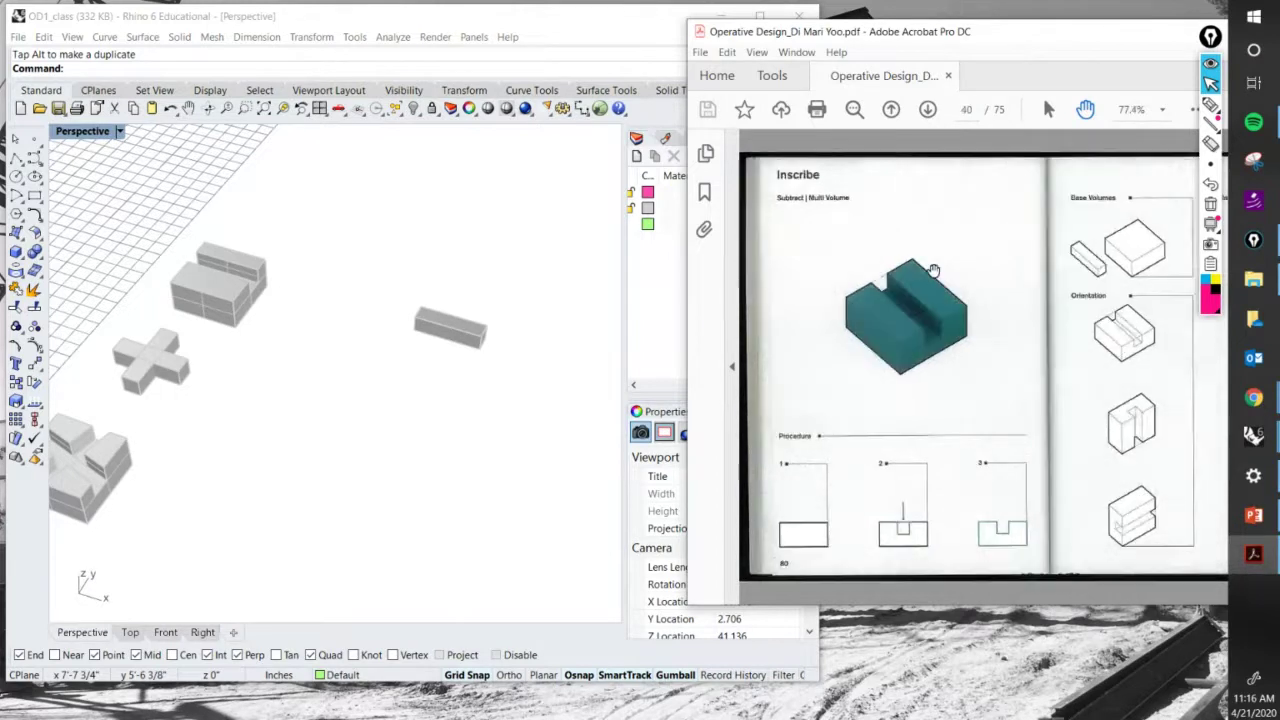
Look through the earlier Grade, Fracture, Carve and Lodge spreads and return to Extract on PDF page 39.
{"action": "scroll", "coordinate": [932, 270], "scroll_direction": "up", "scroll_amount": 20}
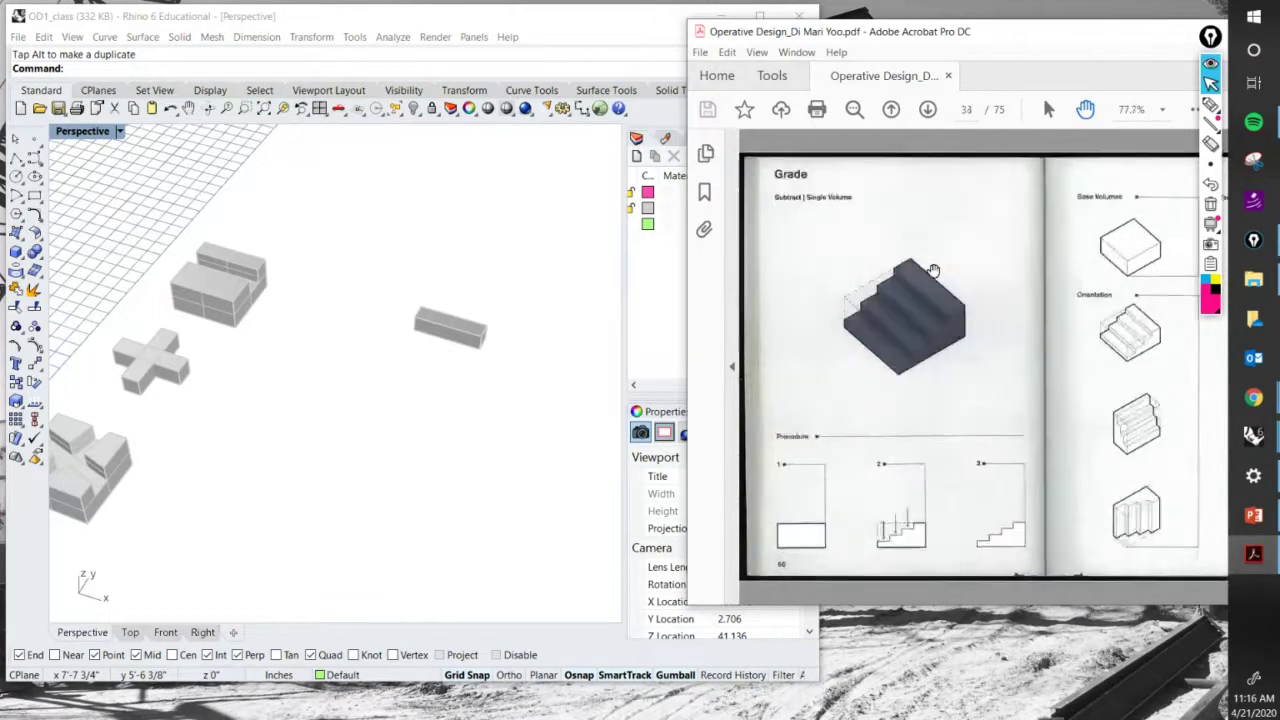
{"action": "scroll", "coordinate": [932, 270], "scroll_direction": "up", "scroll_amount": 3}
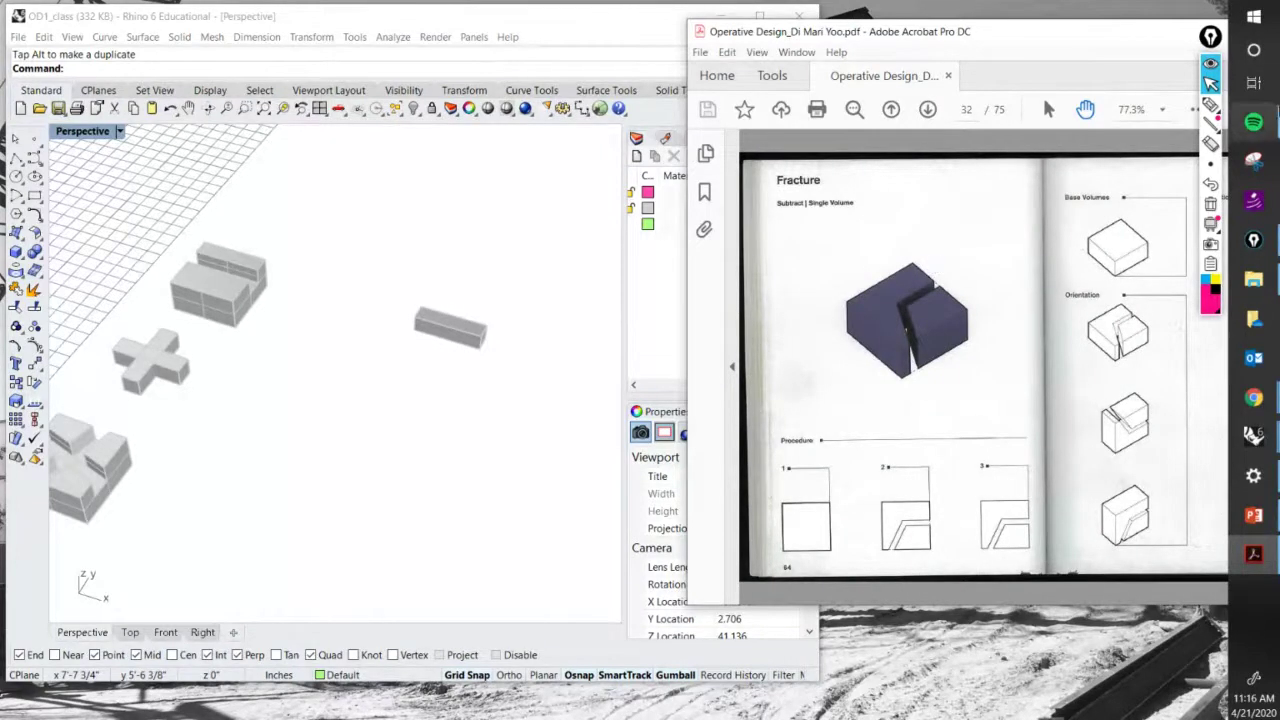
{"action": "scroll", "coordinate": [936, 268], "scroll_direction": "up", "scroll_amount": 4}
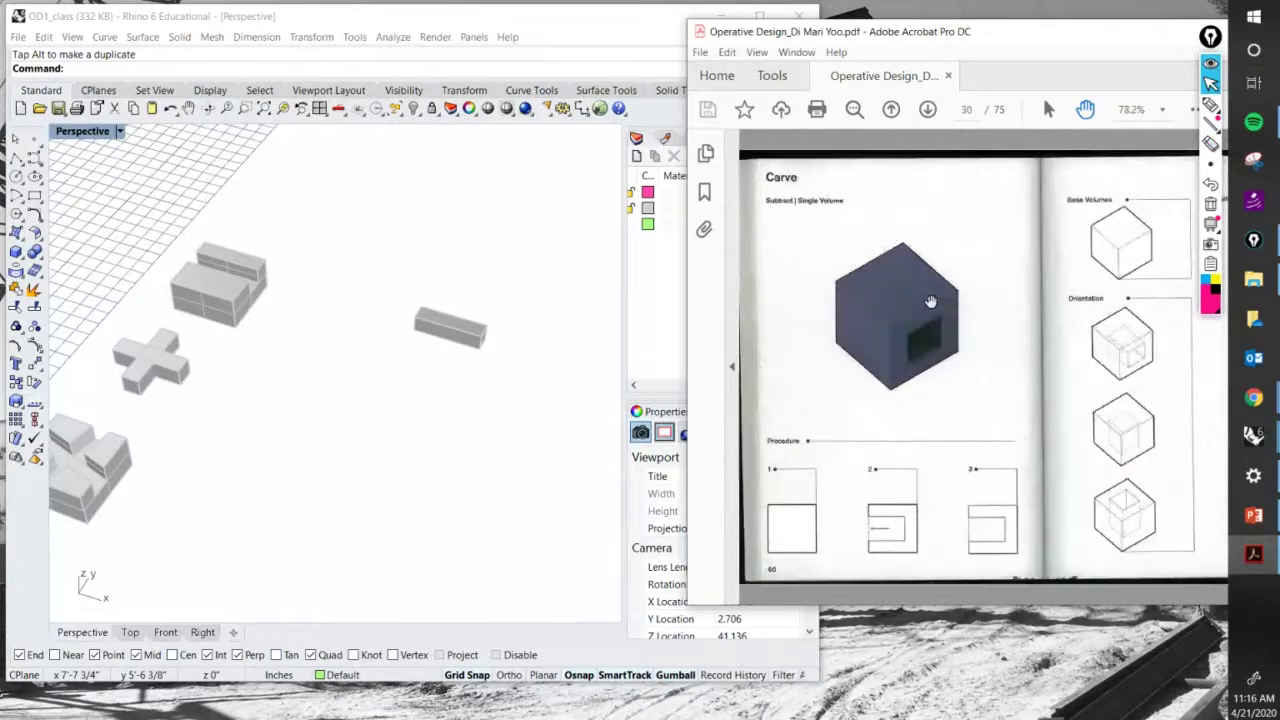
{"action": "scroll", "coordinate": [930, 302], "scroll_direction": "down", "scroll_amount": 3}
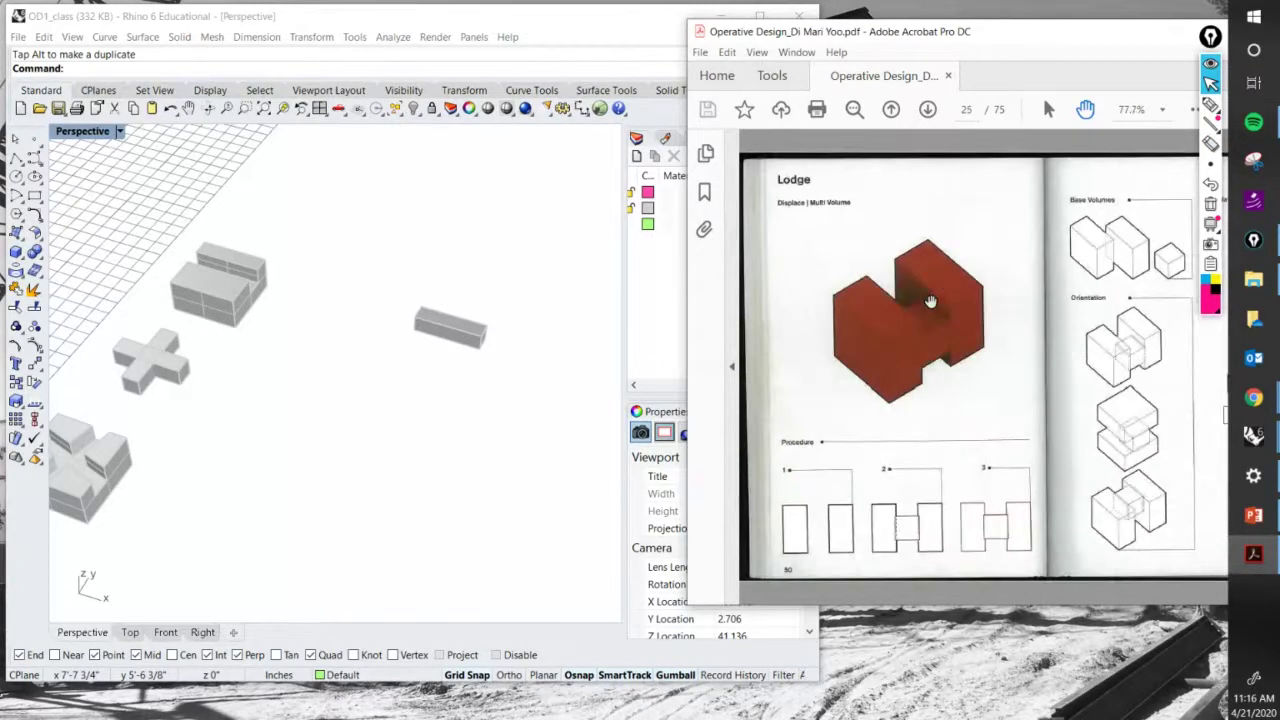
{"action": "scroll", "coordinate": [930, 302], "scroll_direction": "up", "scroll_amount": 3}
{"action": "scroll", "coordinate": [930, 302], "scroll_direction": "down", "scroll_amount": 10}
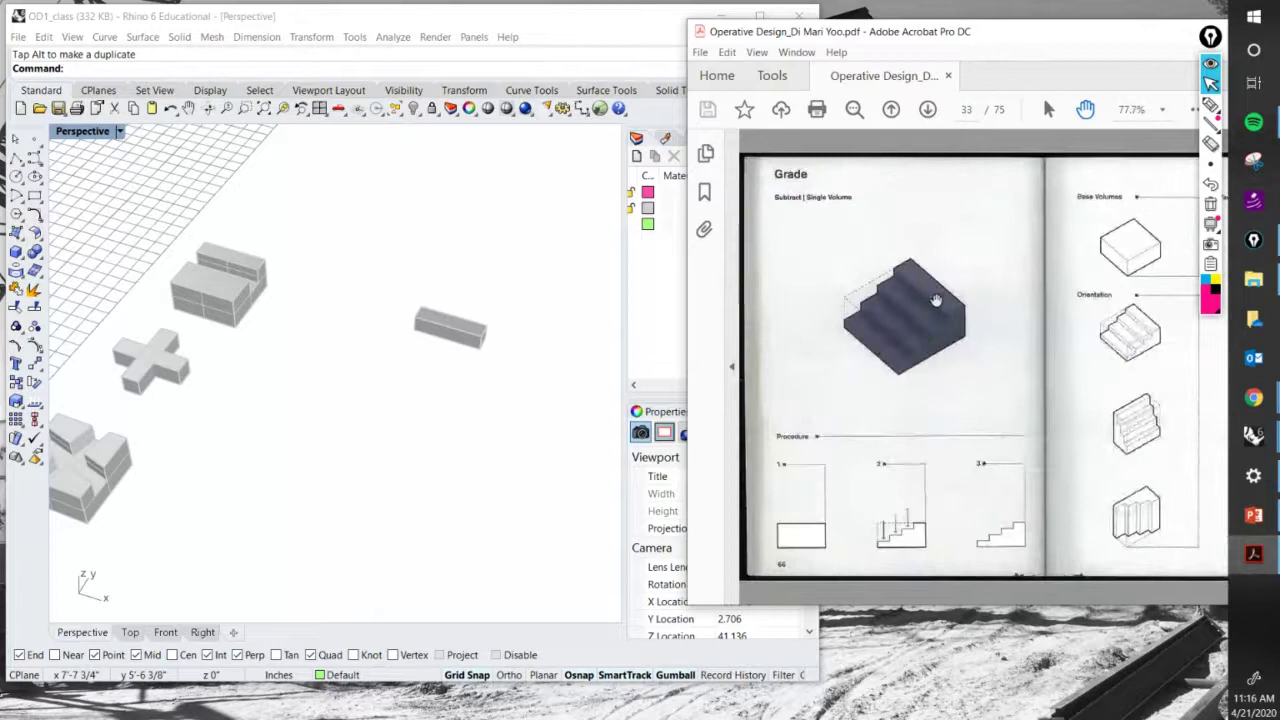
{"action": "scroll", "coordinate": [936, 302], "scroll_direction": "down", "scroll_amount": 1}
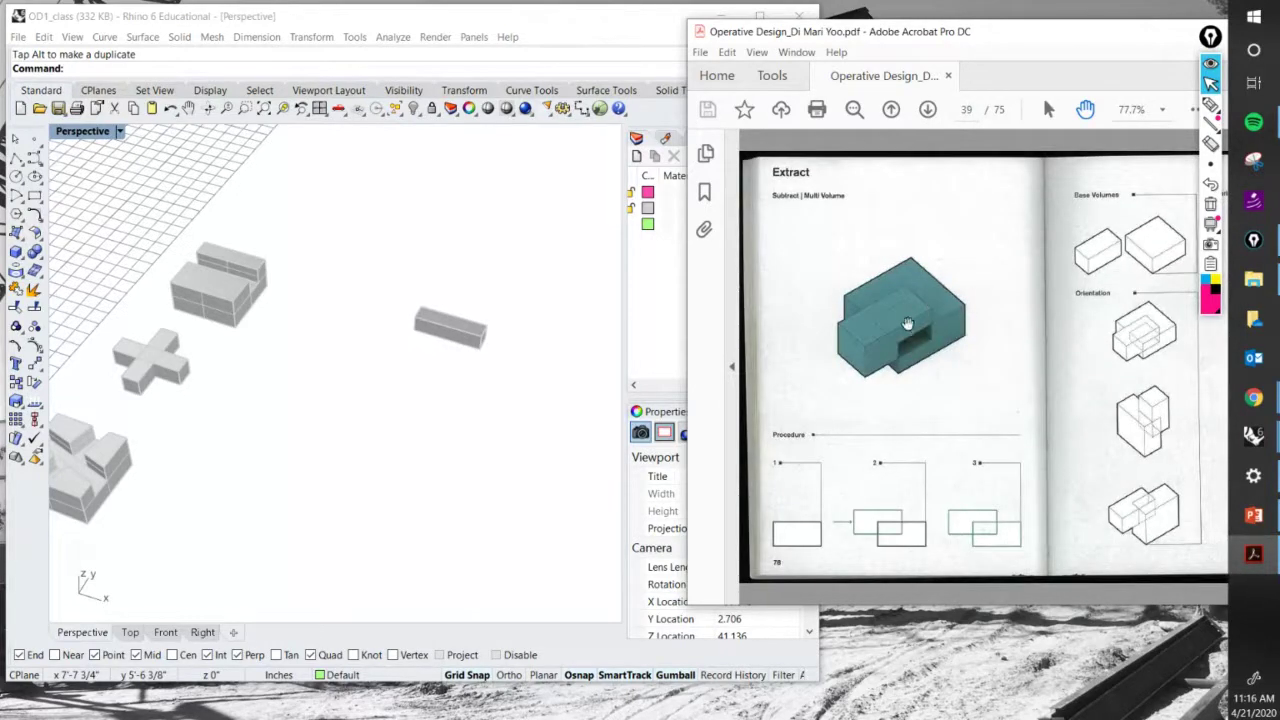
Circle the Extract diagram in magenta, sketch a bent volume over its smaller block, and stop drawing.
{"action": "left_click", "coordinate": [1211, 105]}
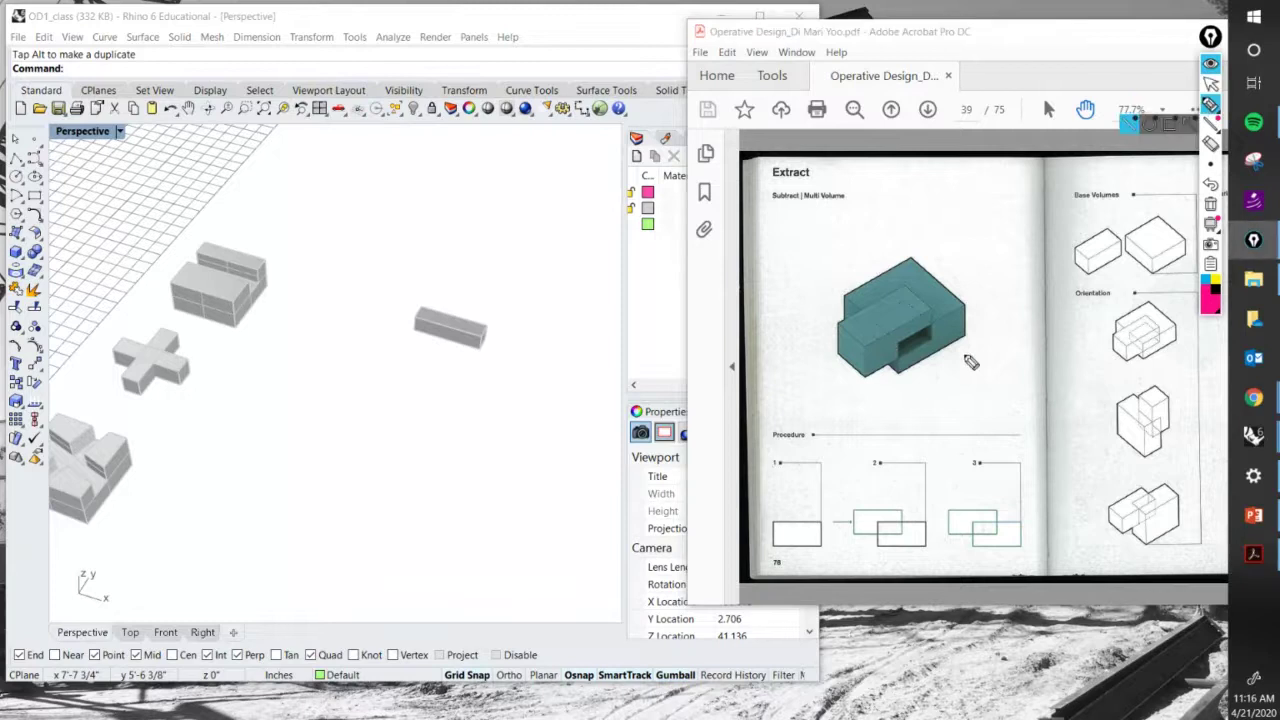
{"action": "mouse_move", "coordinate": [922, 234]}
{"action": "left_mouse_down"}
{"action": "mouse_move", "coordinate": [757, 366]}
{"action": "mouse_move", "coordinate": [866, 450]}
{"action": "mouse_move", "coordinate": [918, 200]}
{"action": "left_mouse_up"}
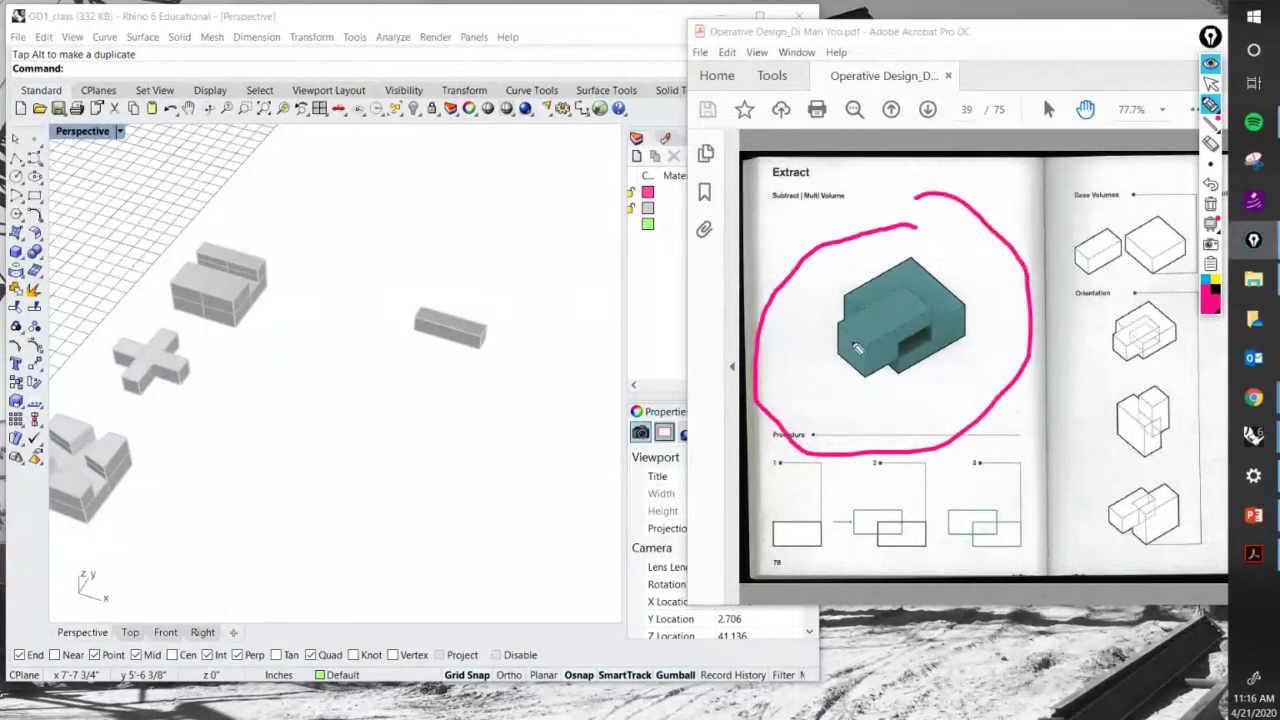
{"action": "mouse_move", "coordinate": [850, 355]}
{"action": "left_mouse_down"}
{"action": "mouse_move", "coordinate": [885, 328]}
{"action": "mouse_move", "coordinate": [900, 355]}
{"action": "mouse_move", "coordinate": [930, 322]}
{"action": "left_mouse_up"}
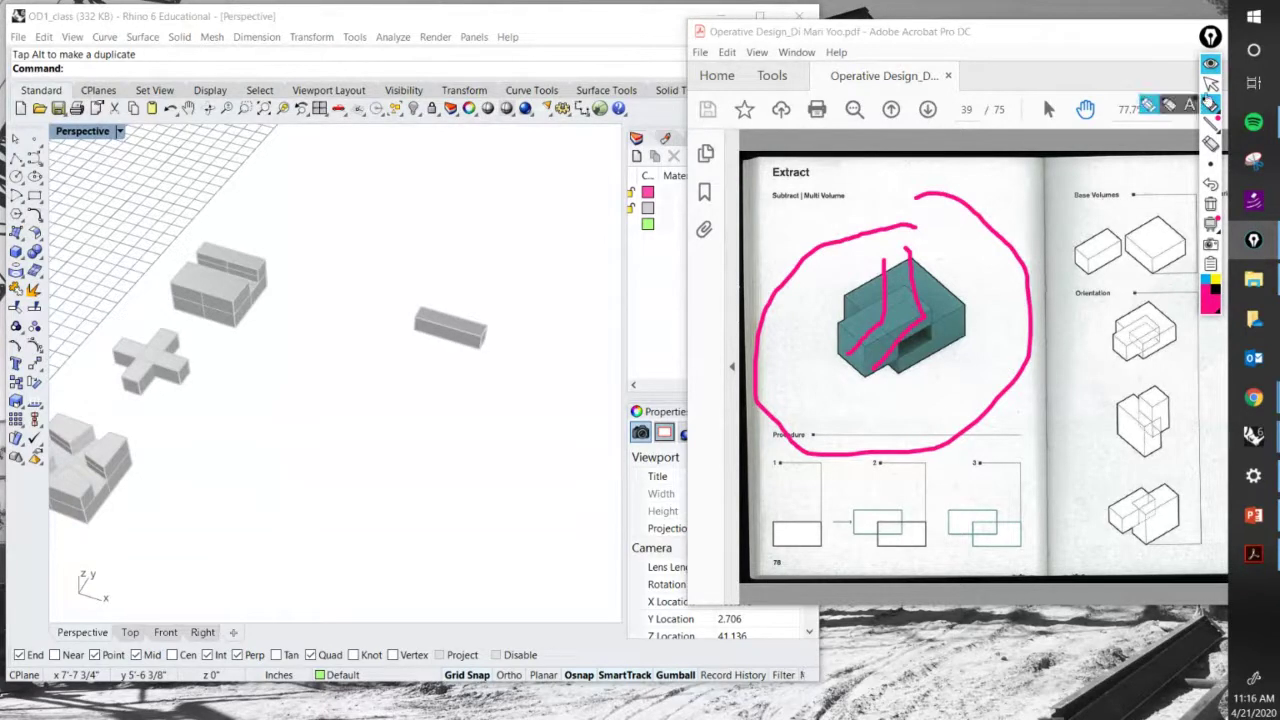
{"action": "mouse_move", "coordinate": [1203, 125]}
{"action": "left_click", "coordinate": [1210, 83]}
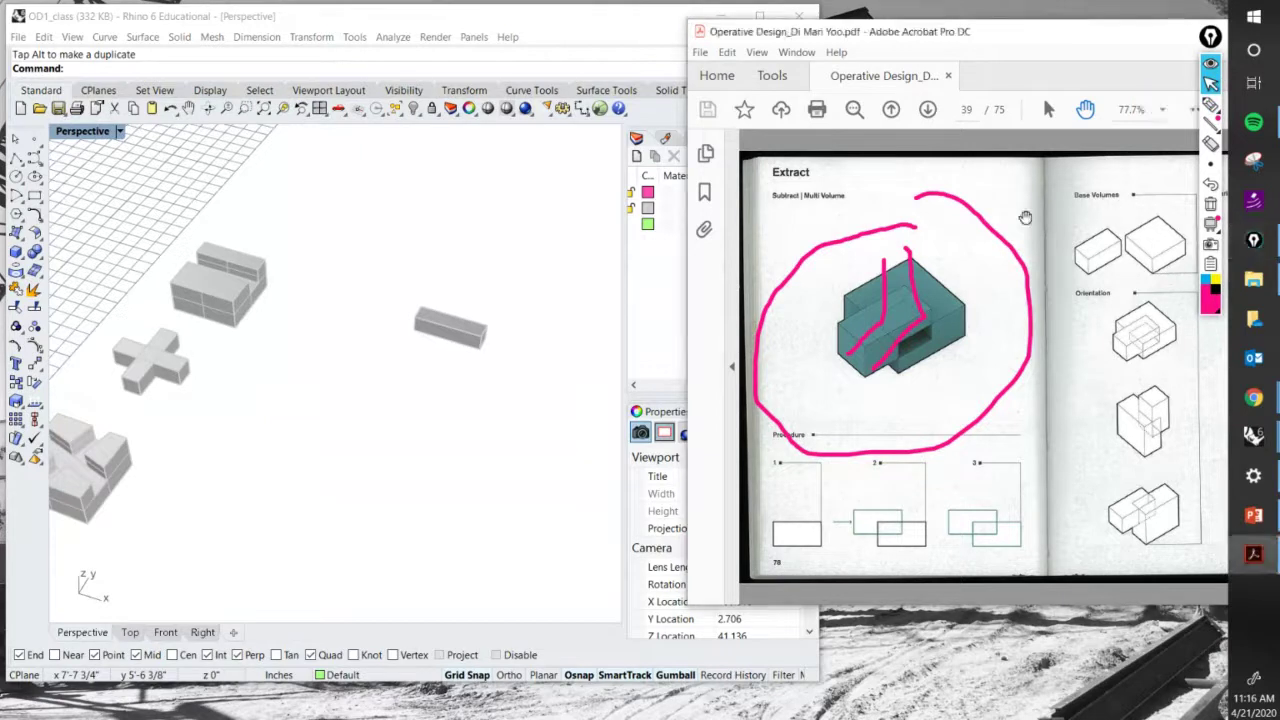
Move the book window to reveal the Extract base volumes and orientations, and clear the magenta annotations.
{"action": "mouse_move", "coordinate": [1064, 37]}
{"action": "left_mouse_down"}
{"action": "mouse_move", "coordinate": [947, 42]}
{"action": "mouse_move", "coordinate": [960, 42]}
{"action": "left_mouse_up"}
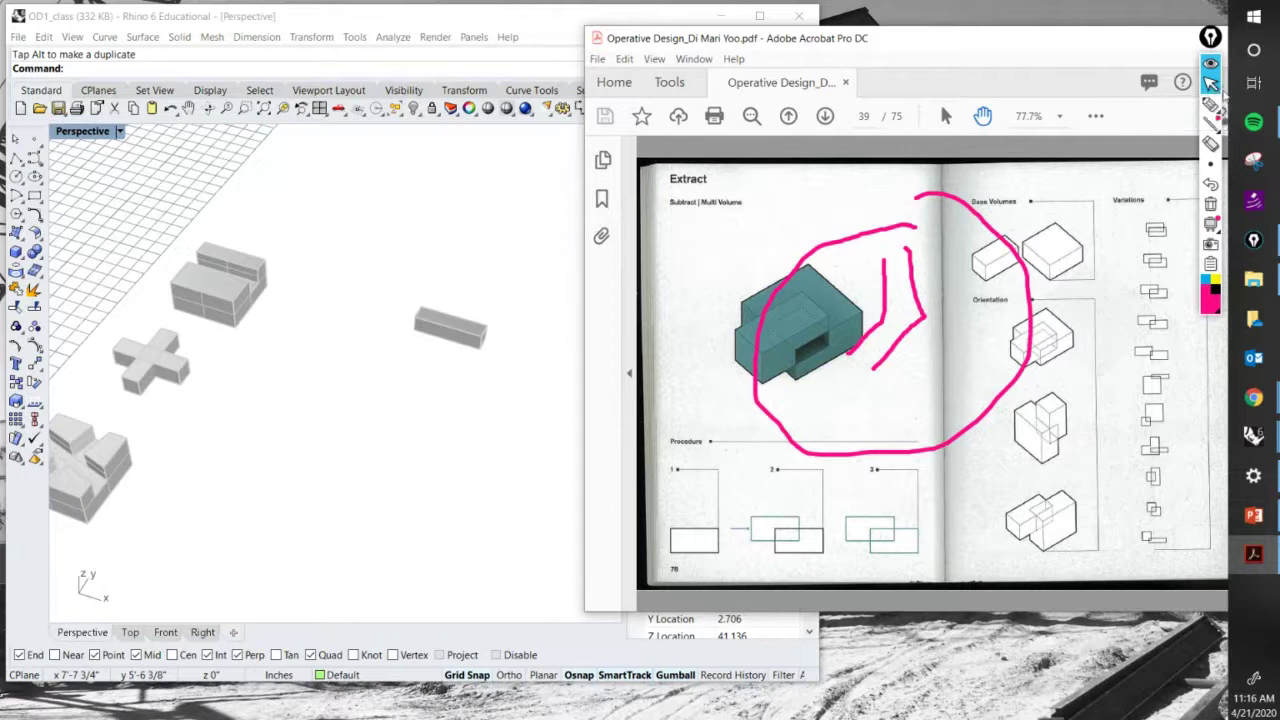
{"action": "left_click", "coordinate": [1211, 86]}
{"action": "left_click", "coordinate": [1211, 204]}
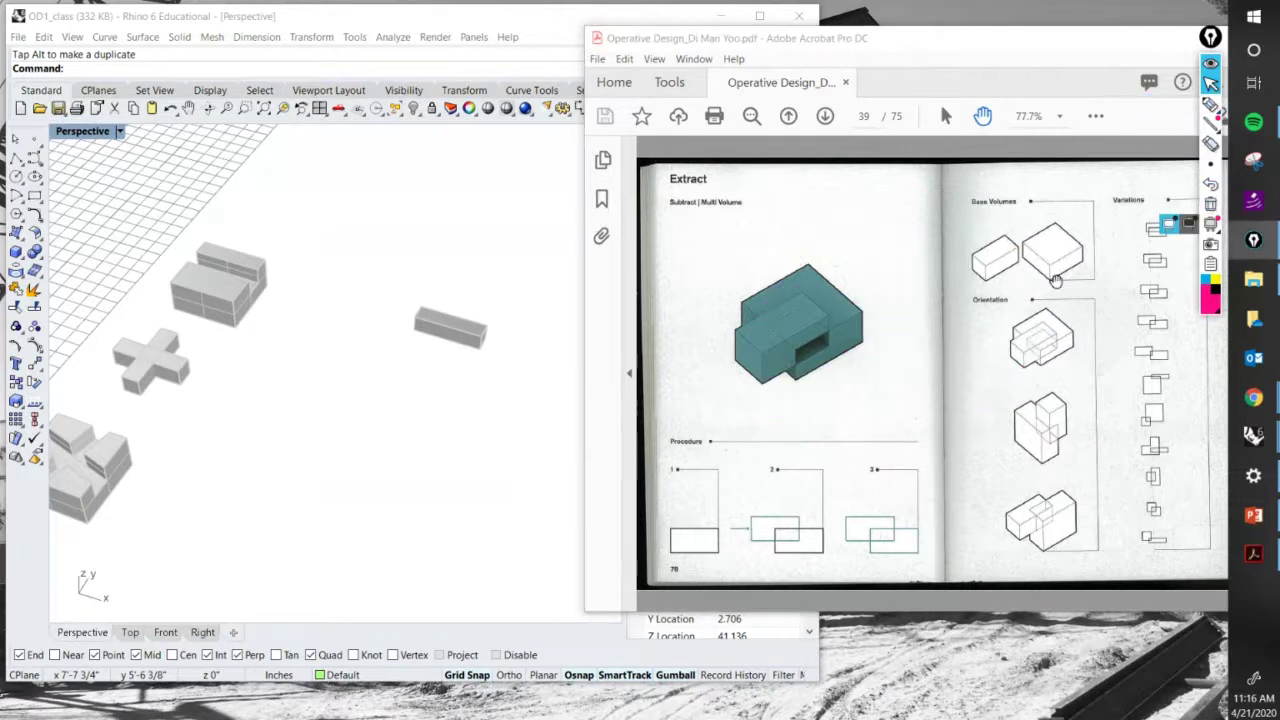
Switch to Rhino and copy a gray cuboid from the base volumes row to the empty area in front of the bar.
{"action": "left_click", "coordinate": [465, 331]}
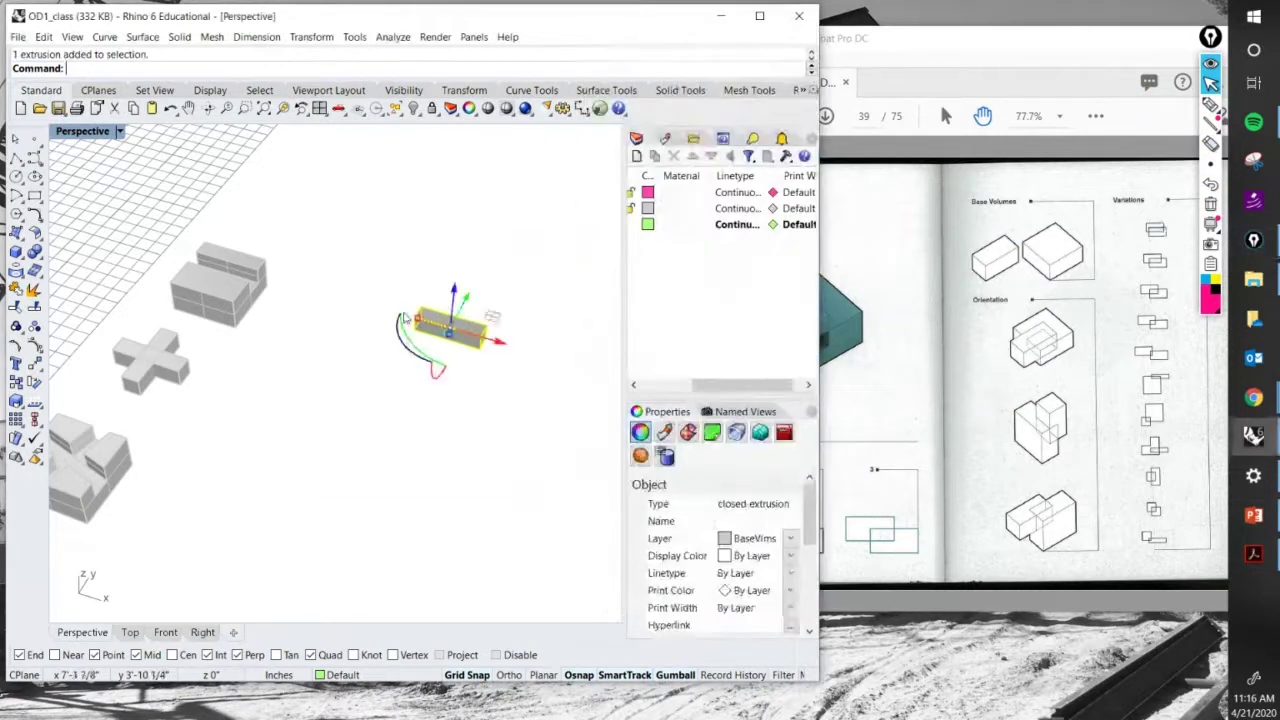
{"action": "left_click", "coordinate": [443, 247]}
{"action": "scroll", "coordinate": [443, 247], "scroll_direction": "down", "scroll_amount": 2}
{"action": "right_click_drag", "start_coordinate": [430, 252], "coordinate": [113, 343]}
{"action": "scroll", "coordinate": [373, 353], "scroll_direction": "down", "scroll_amount": 3}
{"action": "scroll", "coordinate": [160, 300], "scroll_direction": "up", "scroll_amount": 10}
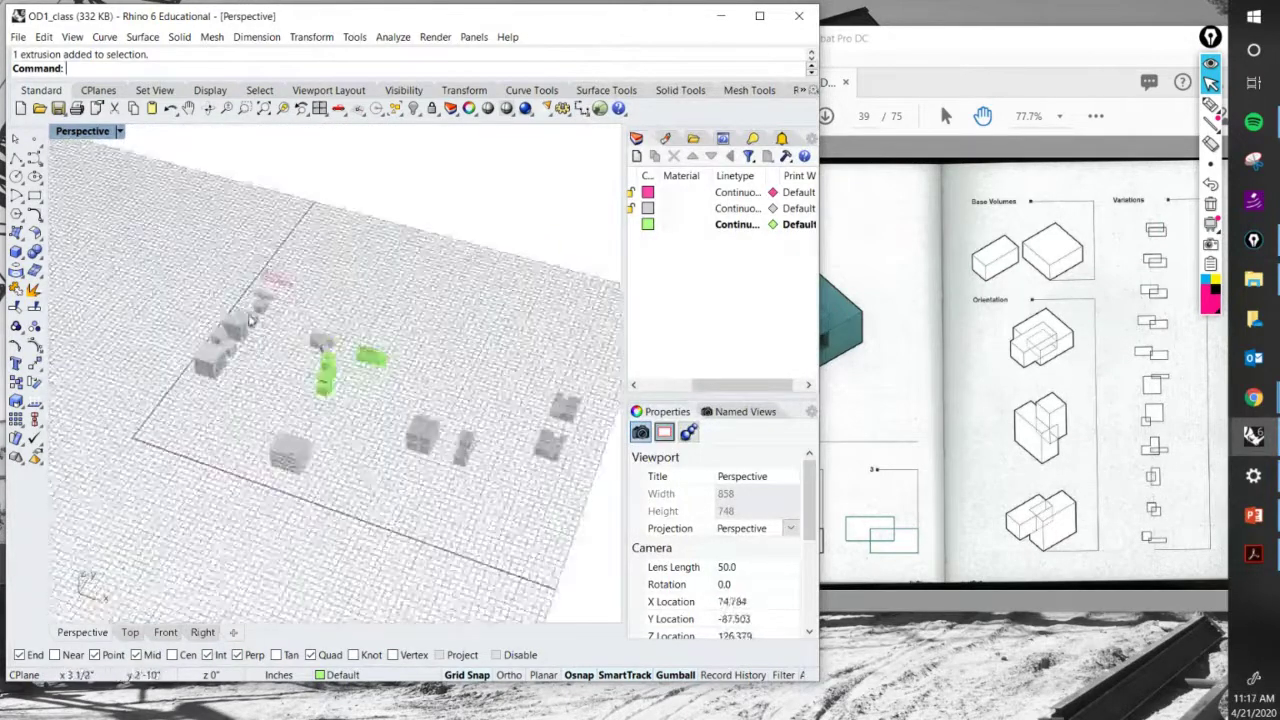
{"action": "left_click", "coordinate": [225, 340]}
{"action": "scroll", "coordinate": [225, 340], "scroll_direction": "down", "scroll_amount": 2}
{"action": "scroll", "coordinate": [225, 340], "scroll_direction": "down", "scroll_amount": 3}
{"action": "left_click_drag", "start_coordinate": [266, 354], "coordinate": [520, 430]}
{"action": "scroll", "coordinate": [509, 414], "scroll_direction": "up", "scroll_amount": 6}
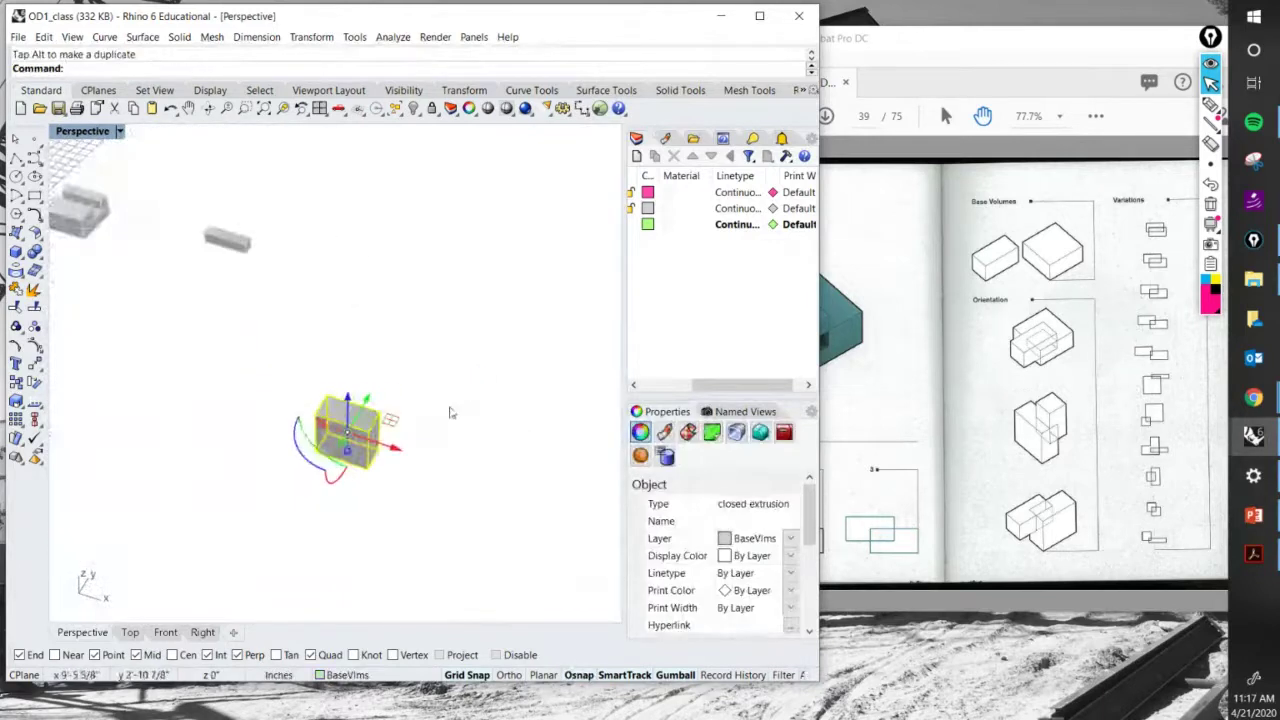
Rotate the copied base volume so it lies flat as a slab, and deselect it.
{"action": "key", "text": "Escape"}
{"action": "left_click", "coordinate": [362, 455]}
{"action": "left_click_drag", "start_coordinate": [349, 481], "coordinate": [375, 260]}
{"action": "left_click", "coordinate": [300, 314]}
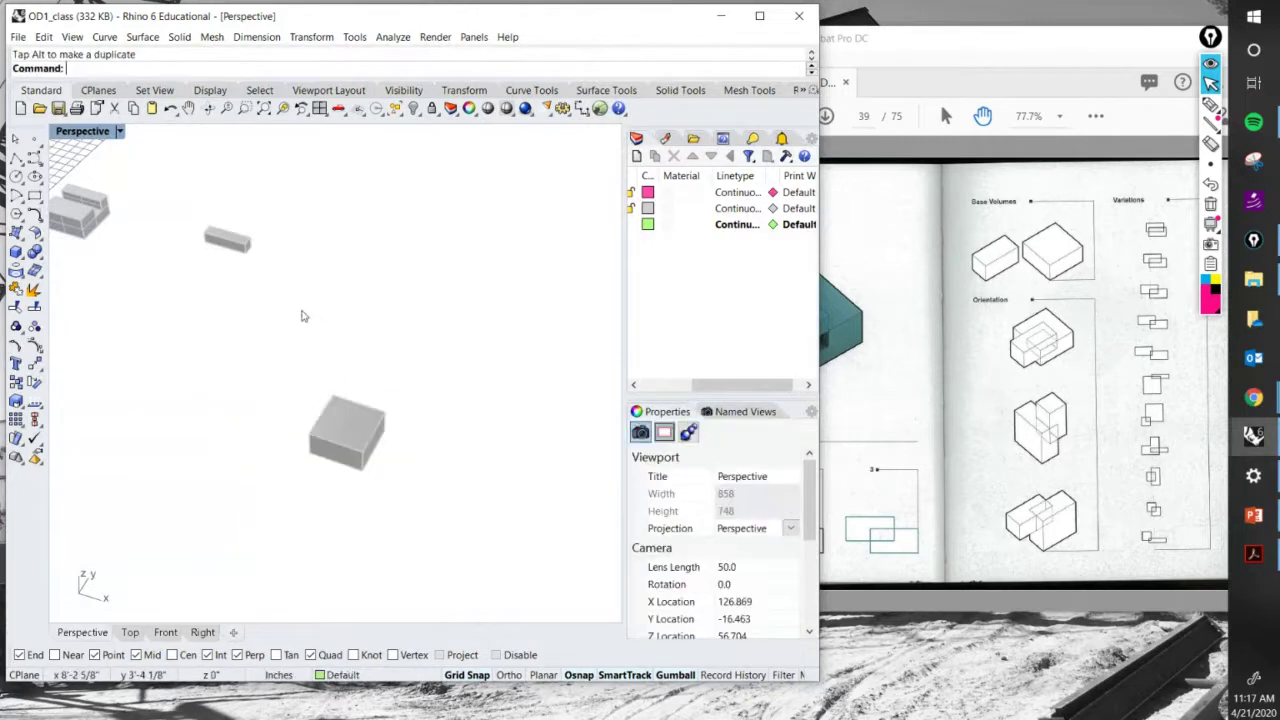
Copy a smaller elongated block from the base volumes row and place it beside the slab.
{"action": "scroll", "coordinate": [400, 323], "scroll_direction": "down", "scroll_amount": 10}
{"action": "scroll", "coordinate": [120, 272], "scroll_direction": "up", "scroll_amount": 8}
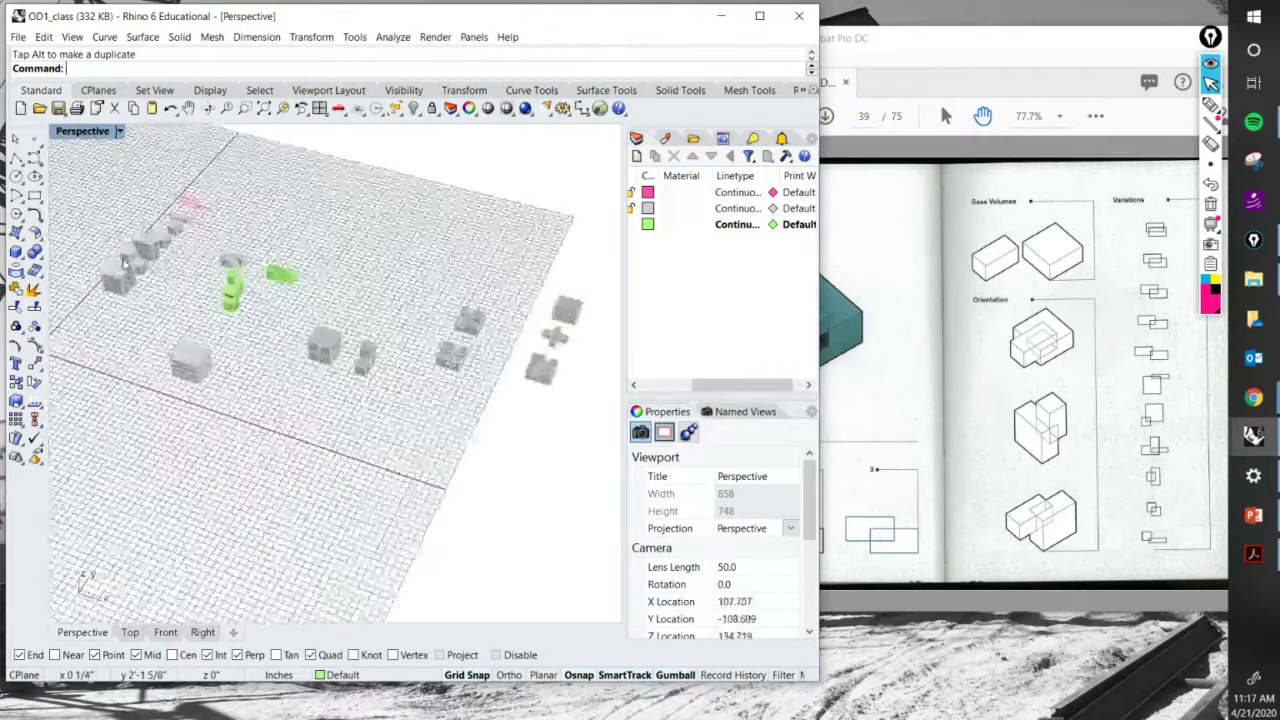
{"action": "left_click", "coordinate": [188, 237]}
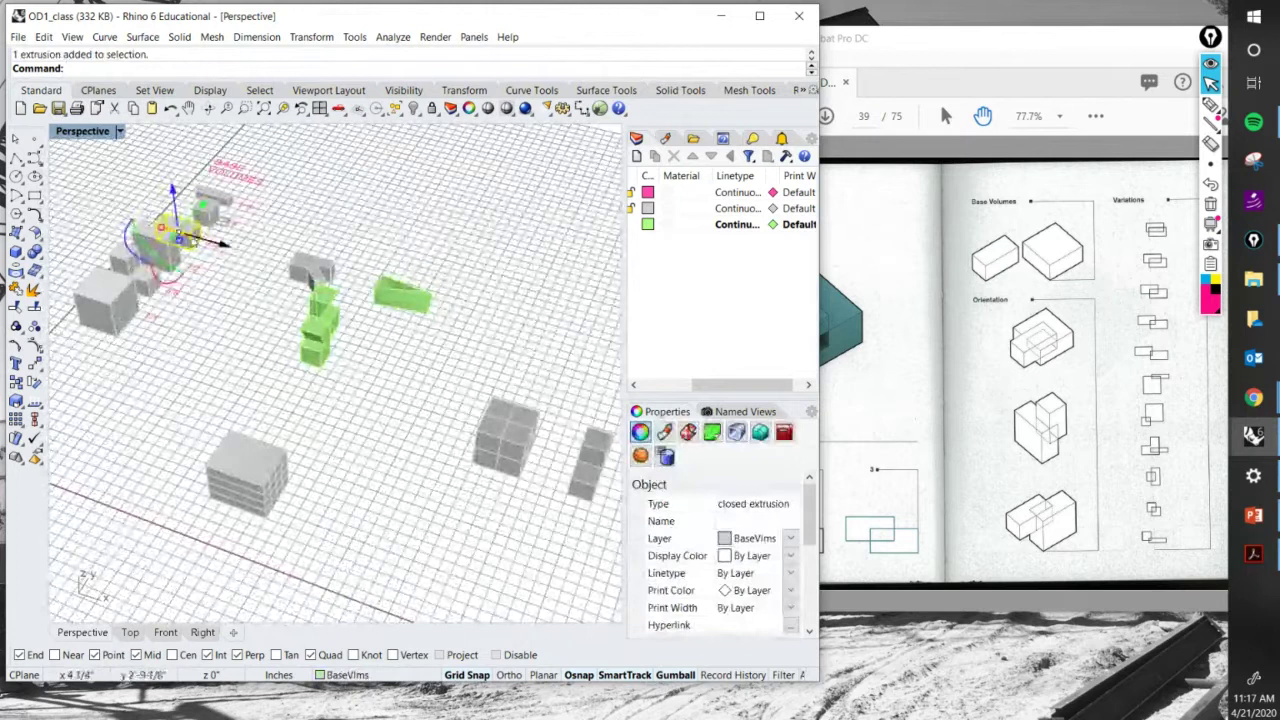
{"action": "scroll", "coordinate": [188, 237], "scroll_direction": "down", "scroll_amount": 5}
{"action": "left_click_drag", "start_coordinate": [188, 237], "coordinate": [577, 400]}
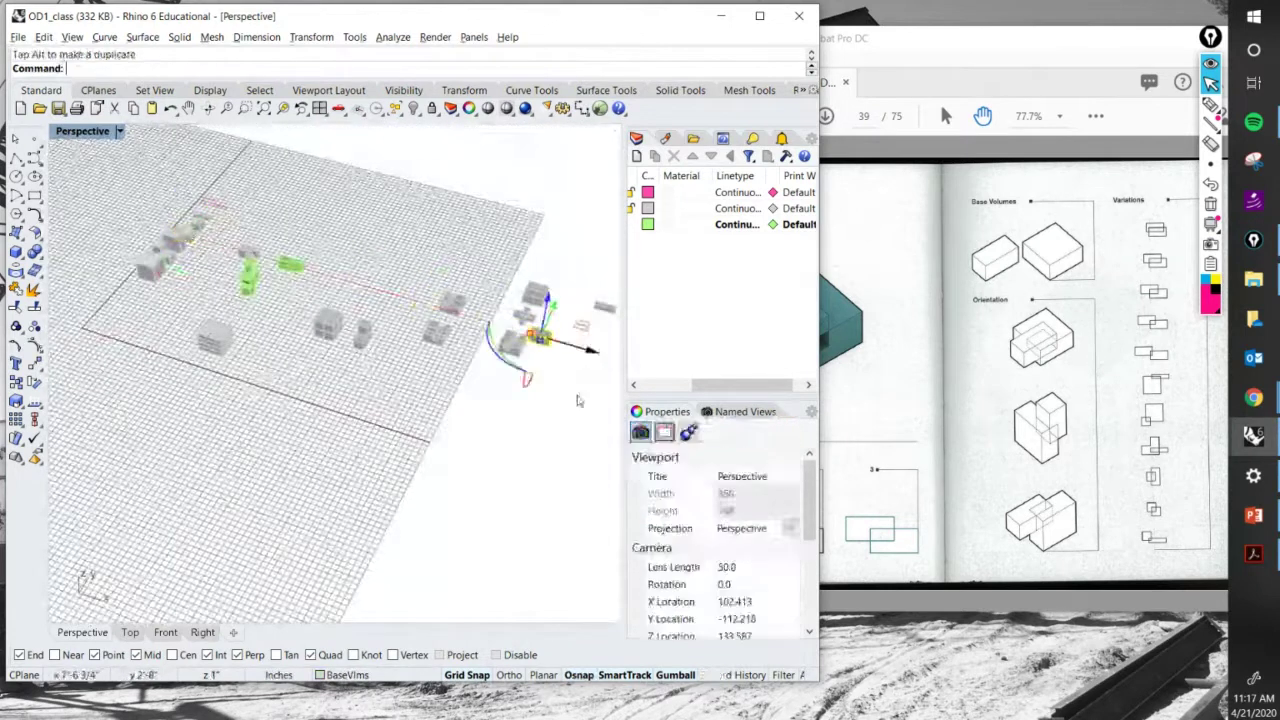
{"action": "scroll", "coordinate": [577, 400], "scroll_direction": "up", "scroll_amount": 8}
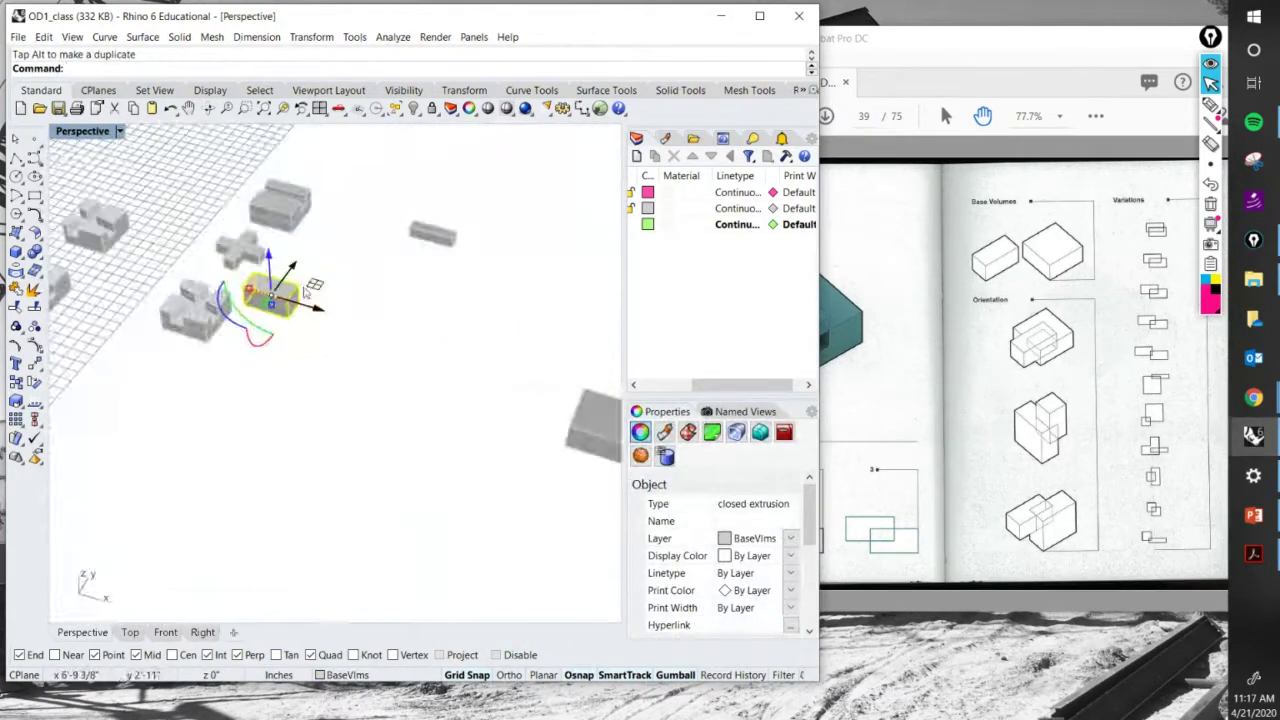
{"action": "left_click_drag", "start_coordinate": [305, 290], "coordinate": [516, 423]}
{"action": "scroll", "coordinate": [411, 362], "scroll_direction": "up", "scroll_amount": 4}
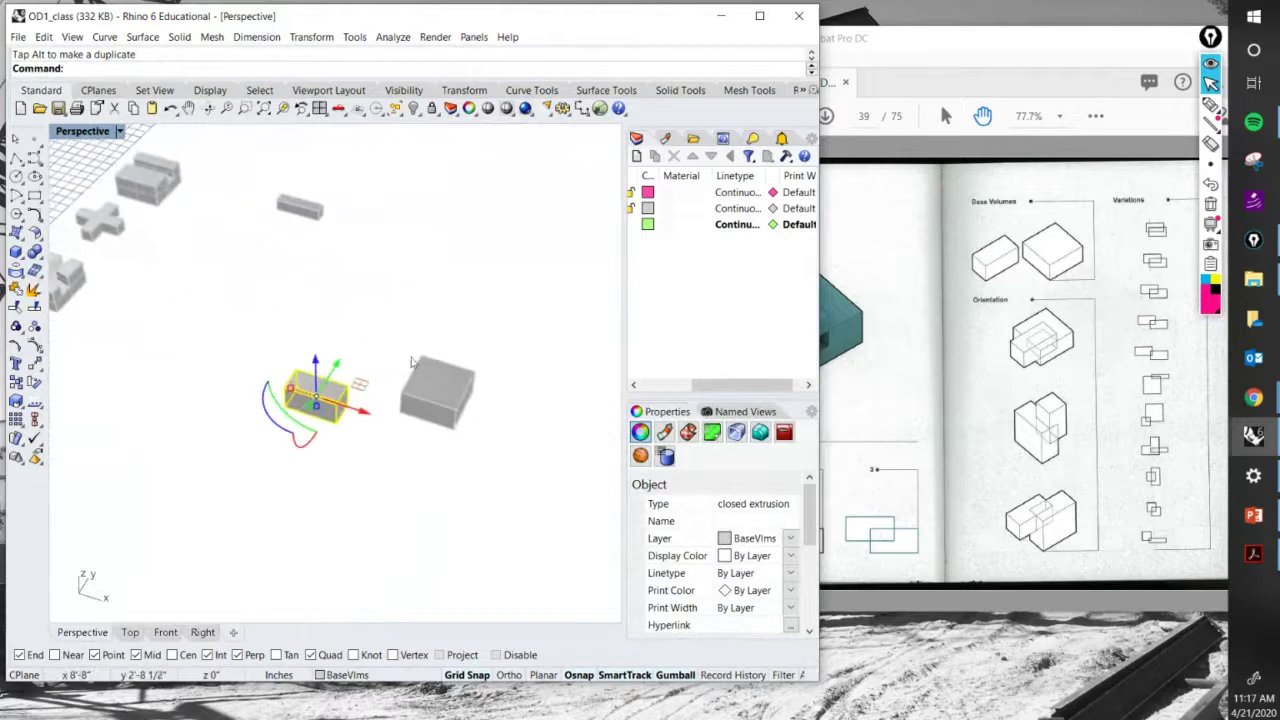
Rotate the smaller block on the ground plane and move it from its lower corner to the slab's near vertical edge.
{"action": "scroll", "coordinate": [411, 362], "scroll_direction": "up", "scroll_amount": 3}
{"action": "left_click_drag", "start_coordinate": [214, 449], "coordinate": [290, 470]}
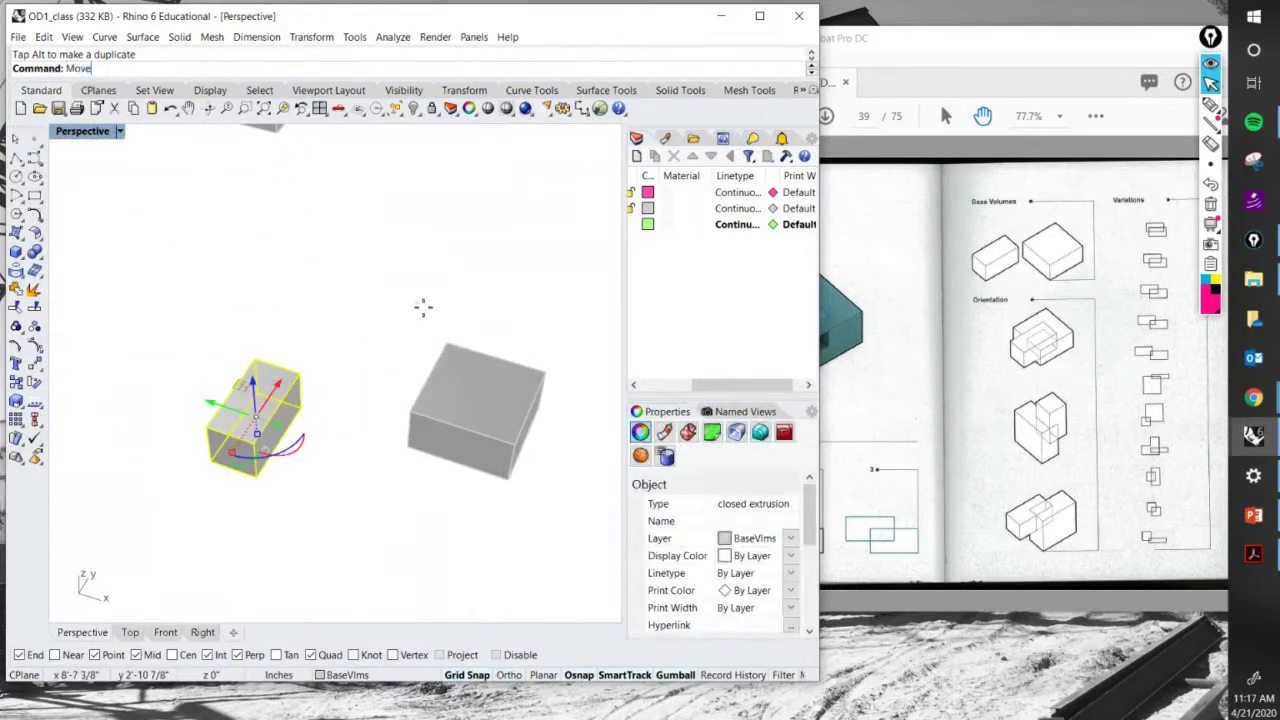
{"action": "key", "text": "Return"}
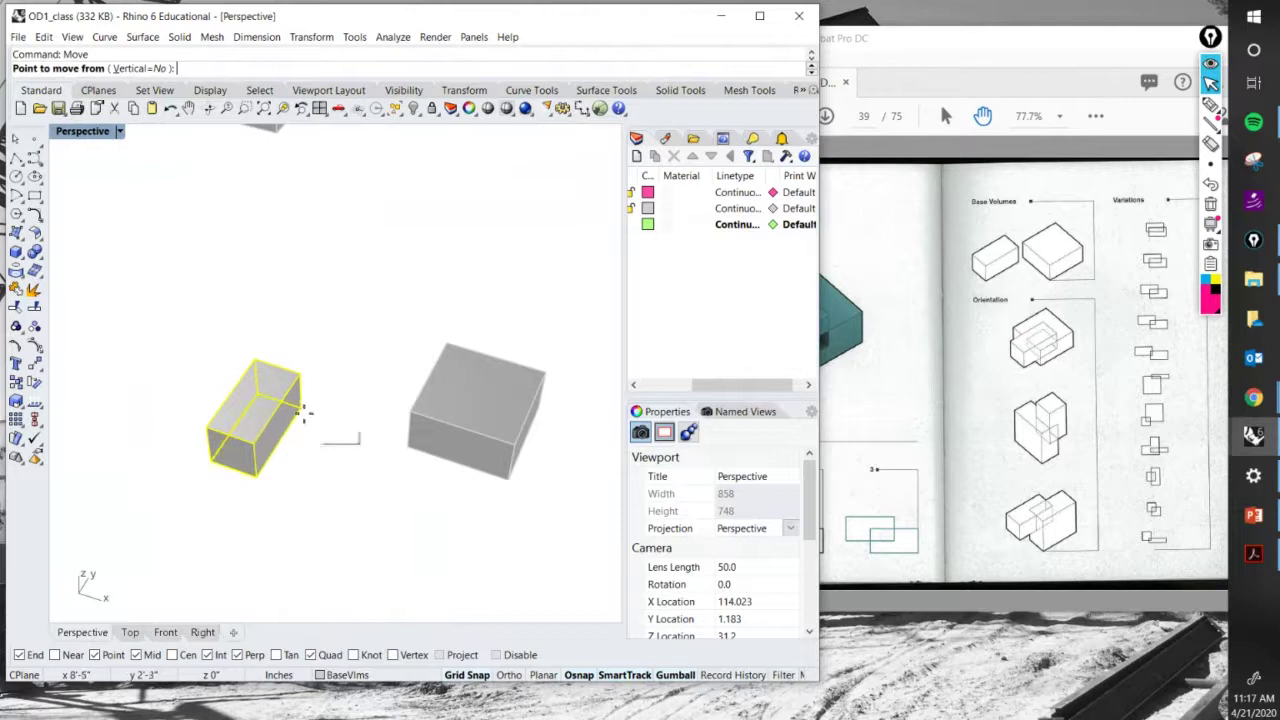
{"action": "left_click", "coordinate": [305, 410]}
{"action": "left_click", "coordinate": [530, 482]}
Slide the smaller block lengthwise into the slab so the two volumes overlap, and deselect it.
{"action": "scroll", "coordinate": [481, 428], "scroll_direction": "down", "scroll_amount": 5}
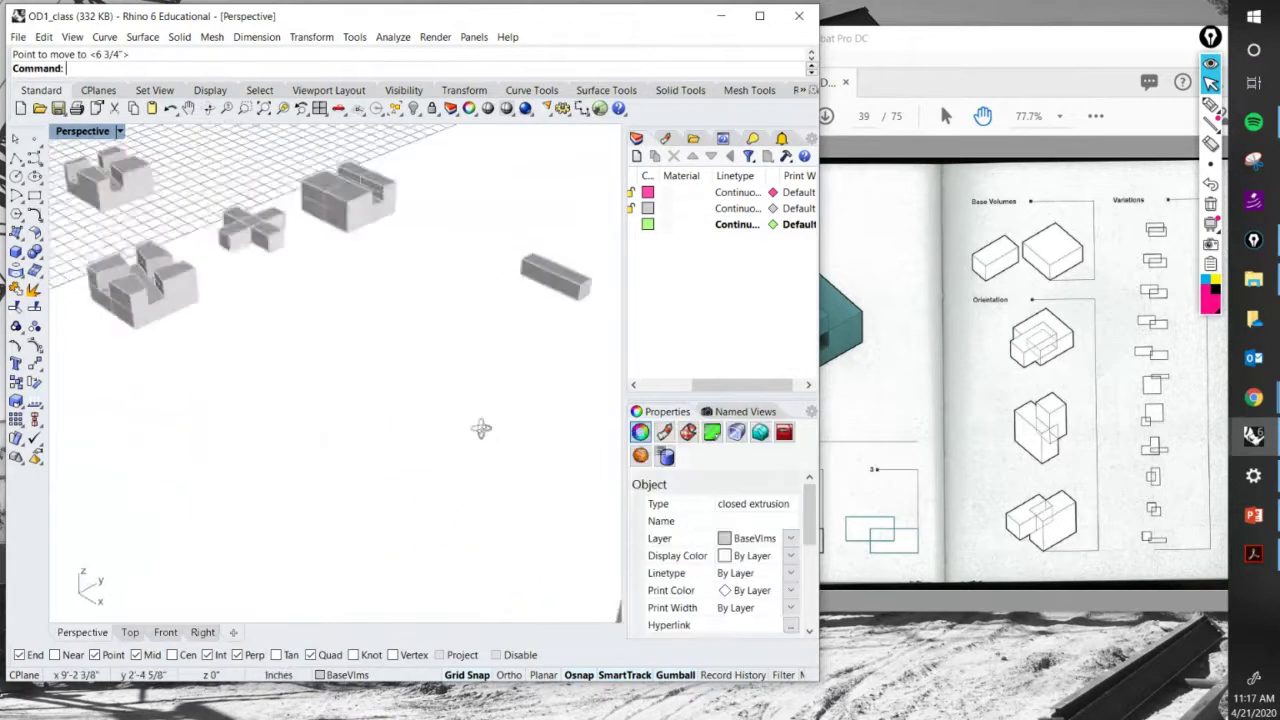
{"action": "scroll", "coordinate": [481, 428], "scroll_direction": "down", "scroll_amount": 5}
{"action": "left_click_drag", "start_coordinate": [607, 577], "coordinate": [528, 467]}
{"action": "left_click", "coordinate": [282, 108]}
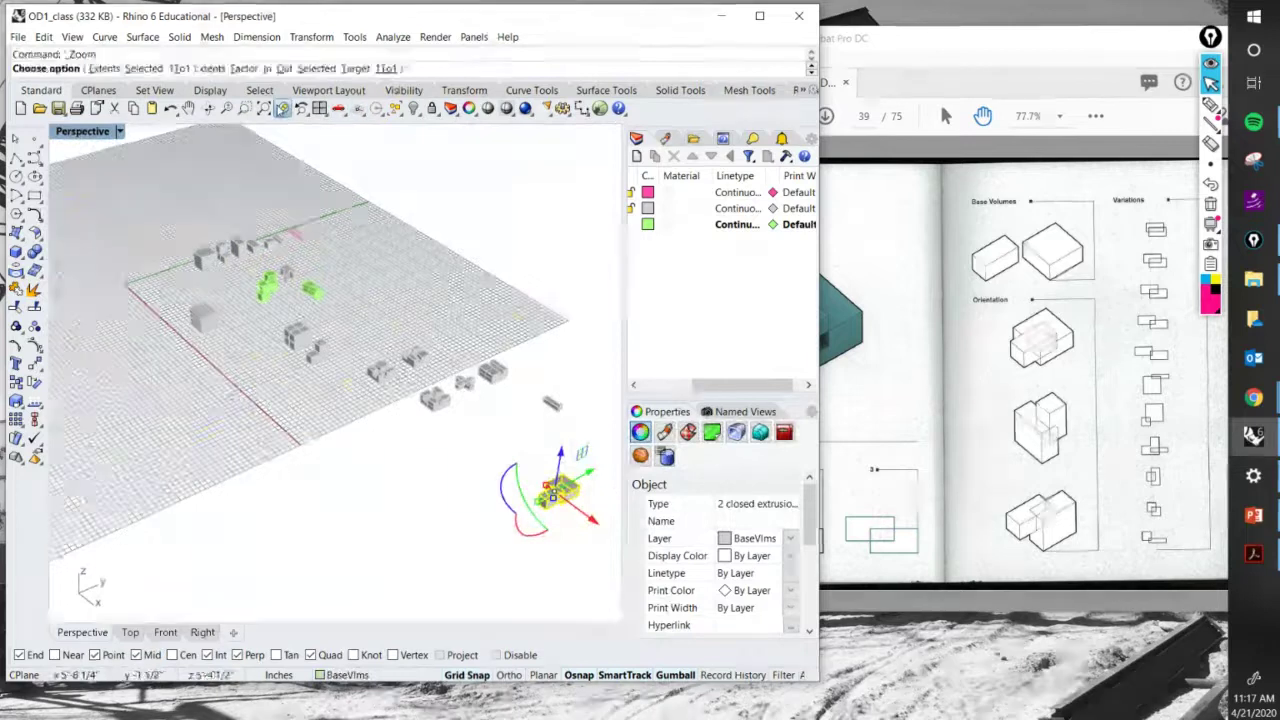
{"action": "left_click", "coordinate": [218, 448]}
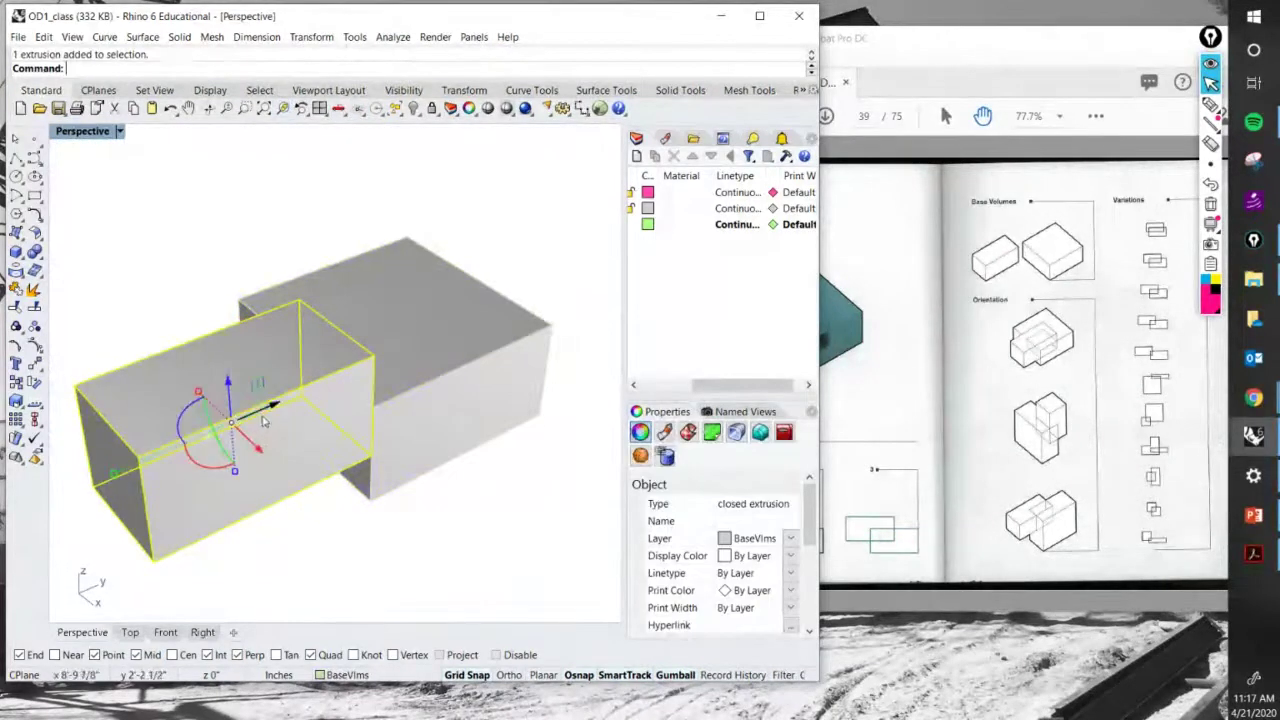
{"action": "left_click_drag", "start_coordinate": [263, 421], "coordinate": [386, 360]}
{"action": "left_click", "coordinate": [555, 502]}
Compare the overlapping volumes with the book's Extract diagram and place the Acrobat window beside Rhino.
{"action": "left_click", "coordinate": [966, 45]}
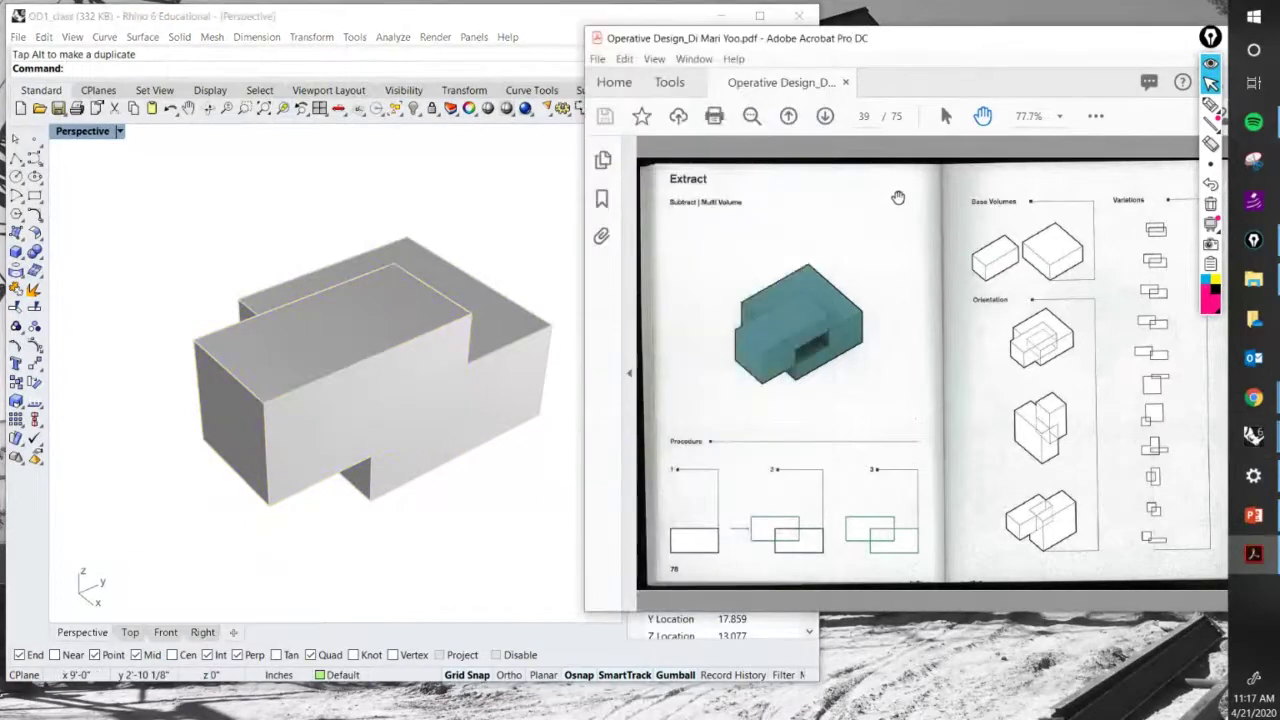
{"action": "right_click_drag", "start_coordinate": [469, 540], "coordinate": [262, 430]}
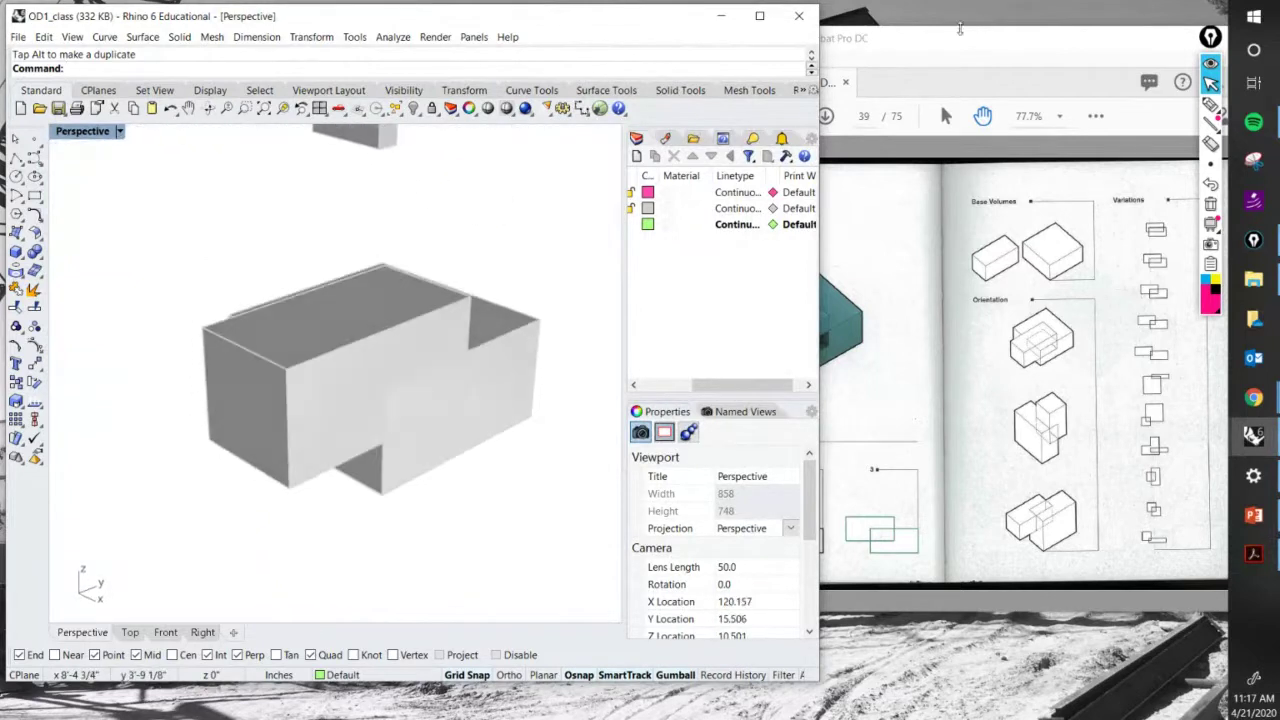
{"action": "left_click_drag", "start_coordinate": [824, 48], "coordinate": [1064, 27]}
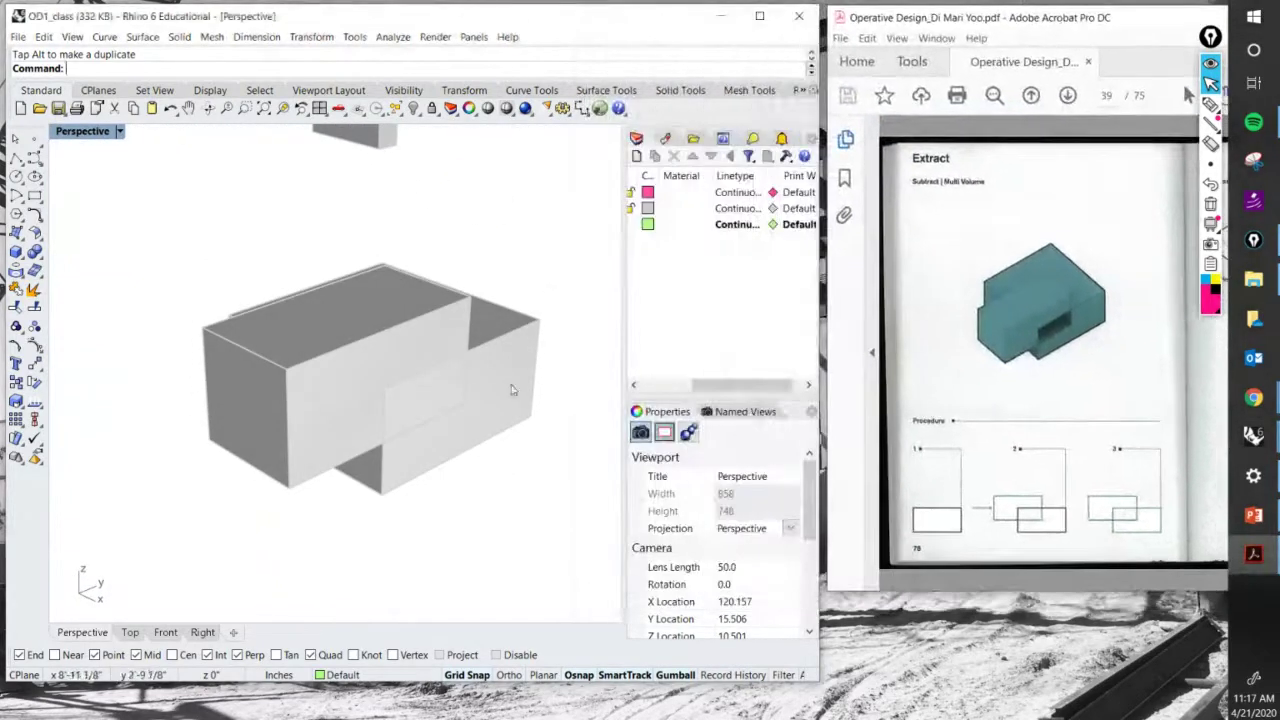
{"action": "right_click_drag", "start_coordinate": [466, 434], "coordinate": [486, 494]}
{"action": "key", "text": "Up"}
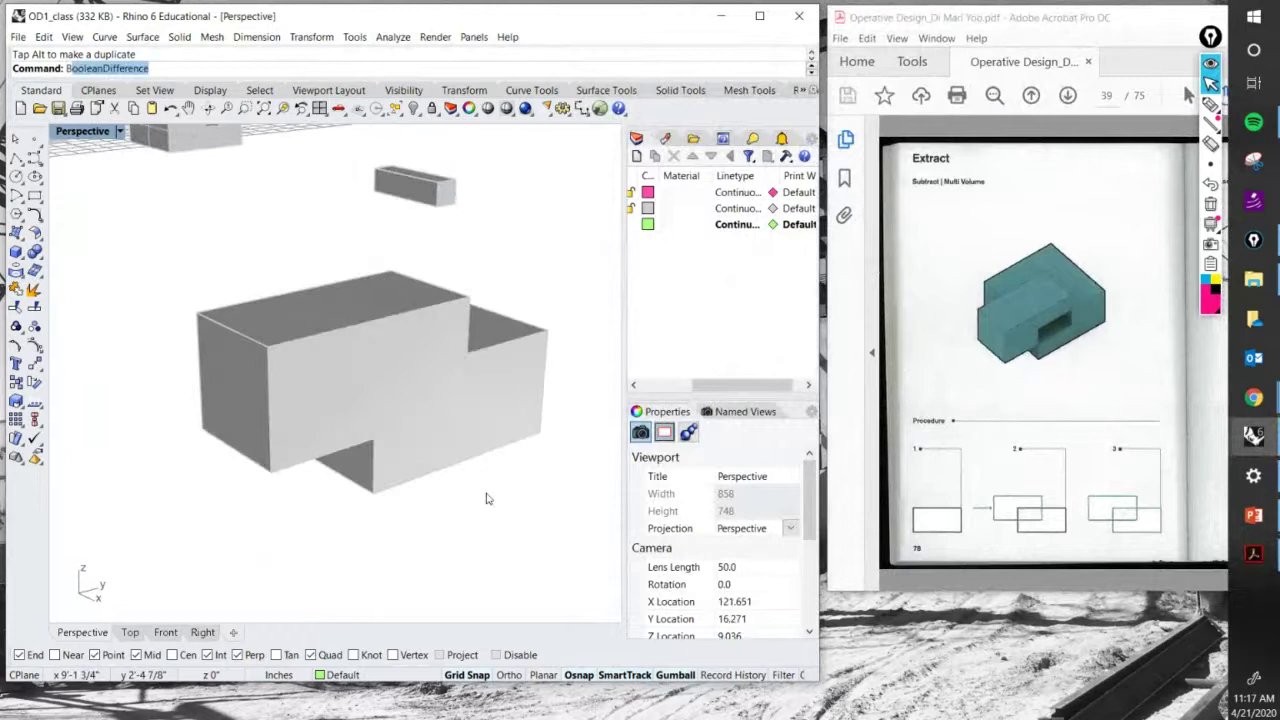
{"action": "type", "text": "lean"}
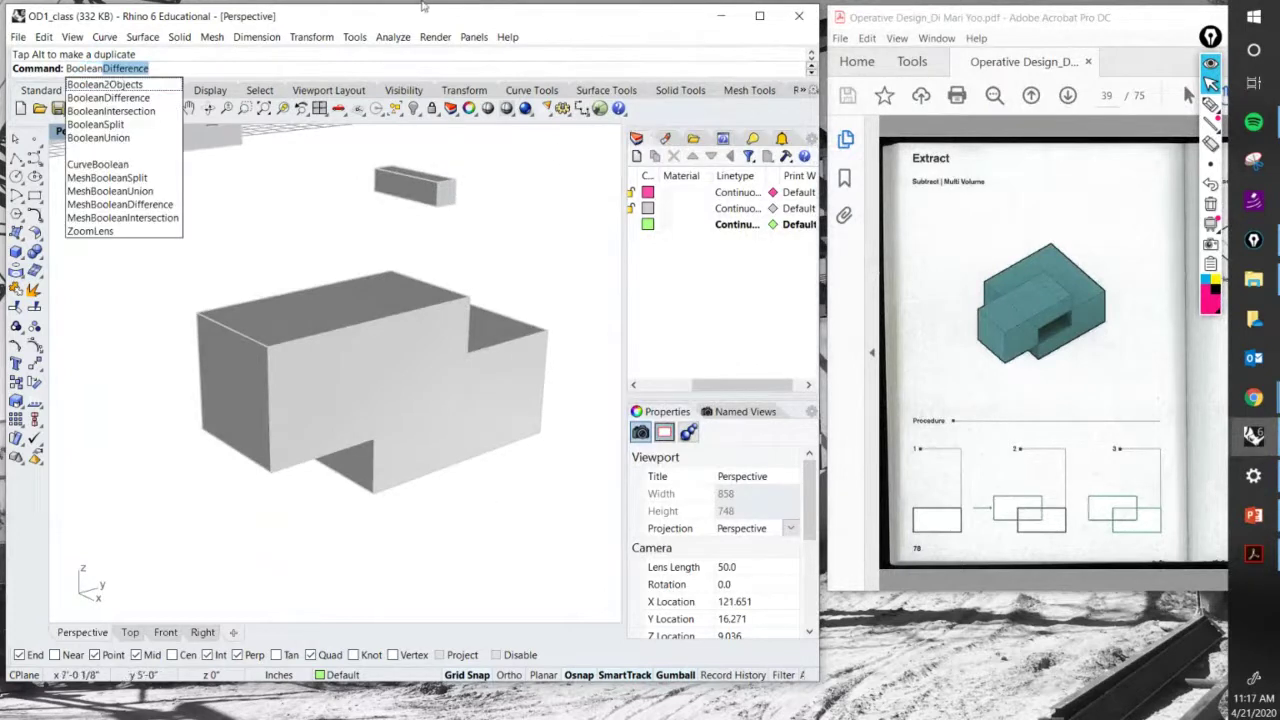
{"action": "key", "text": "Escape"}
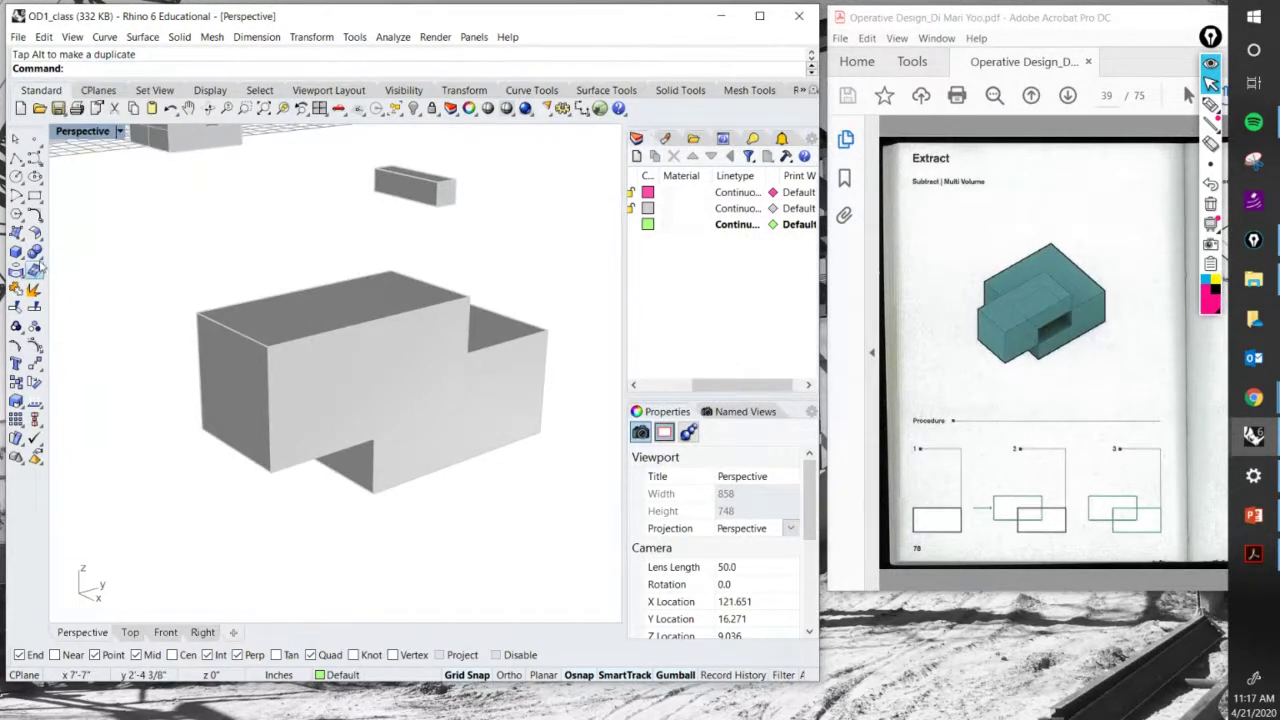
Run BooleanSplit on the smaller block using the slab as the cutting object.
{"action": "left_click", "coordinate": [37, 254]}
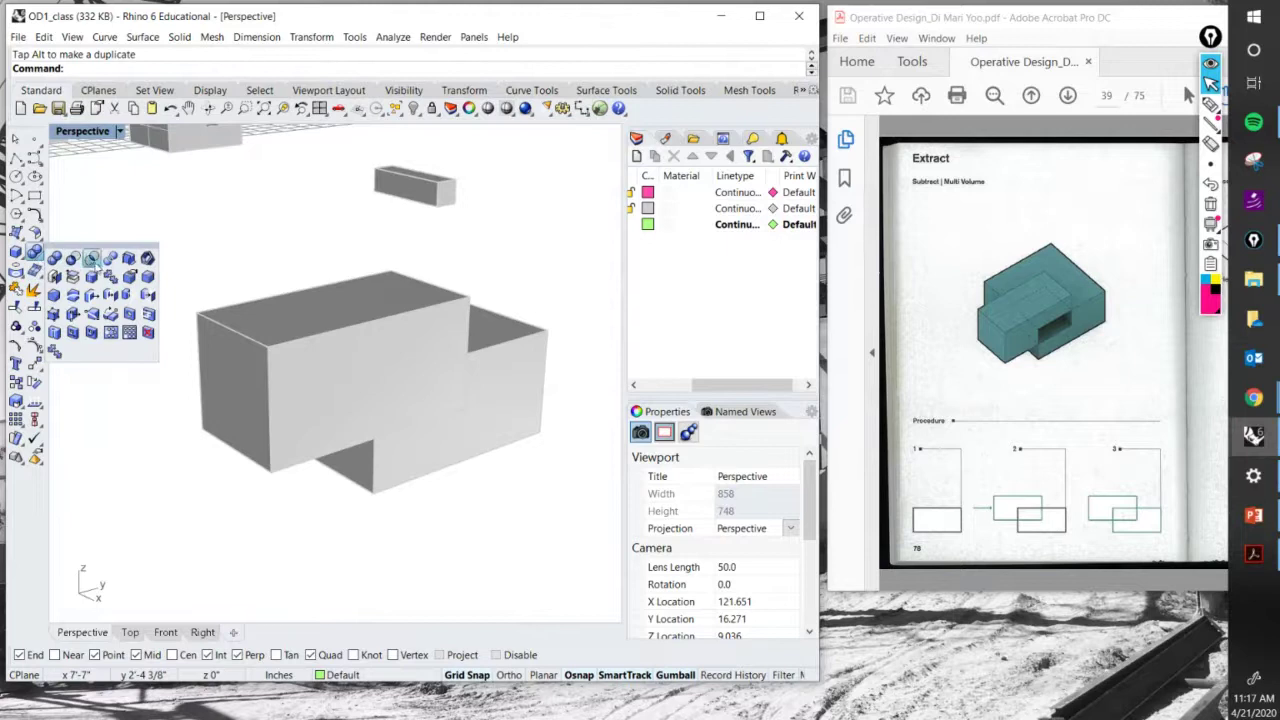
{"action": "left_click", "coordinate": [110, 258]}
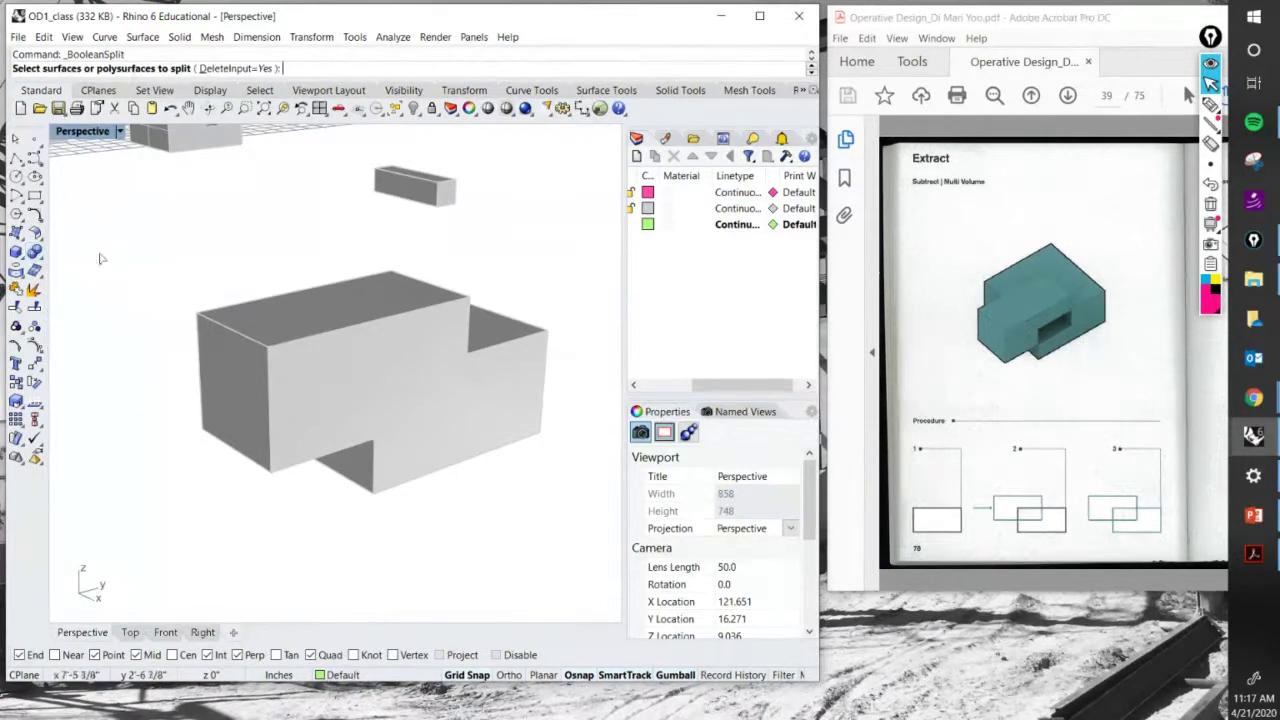
{"action": "left_click", "coordinate": [355, 288]}
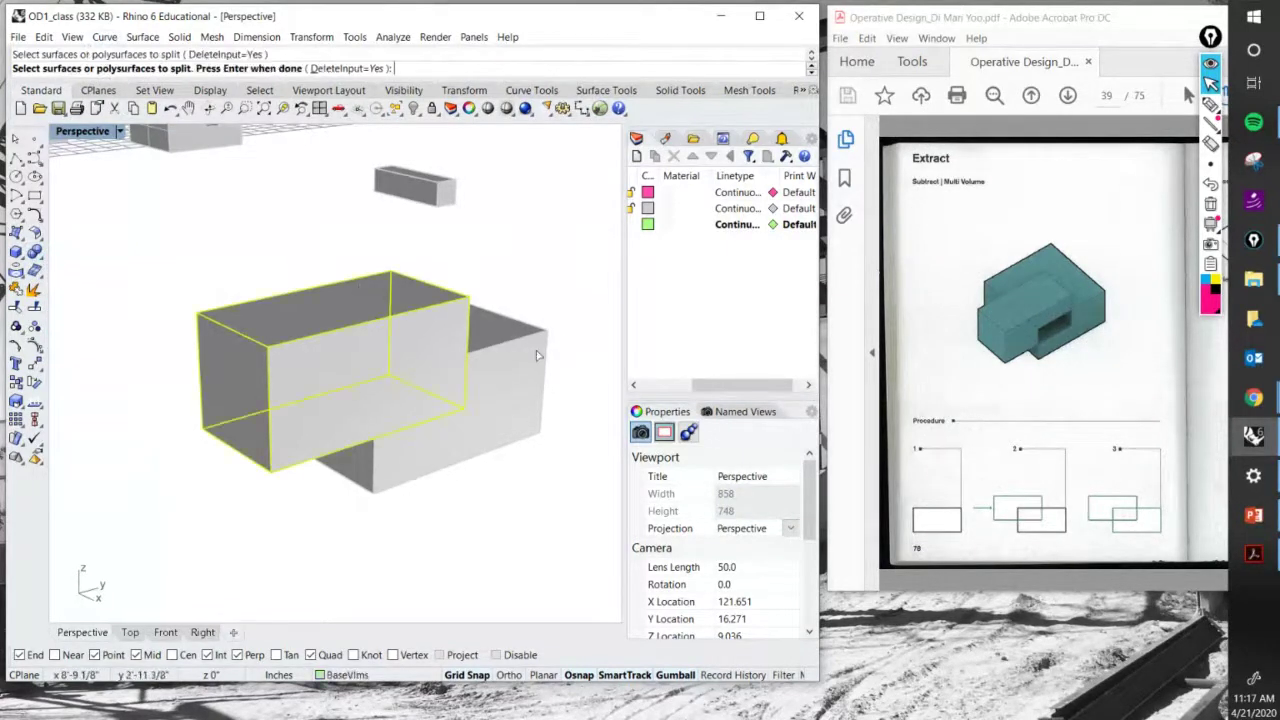
{"action": "key", "text": "Return"}
{"action": "right_click_drag", "start_coordinate": [449, 386], "coordinate": [392, 398]}
{"action": "left_click", "coordinate": [408, 398]}
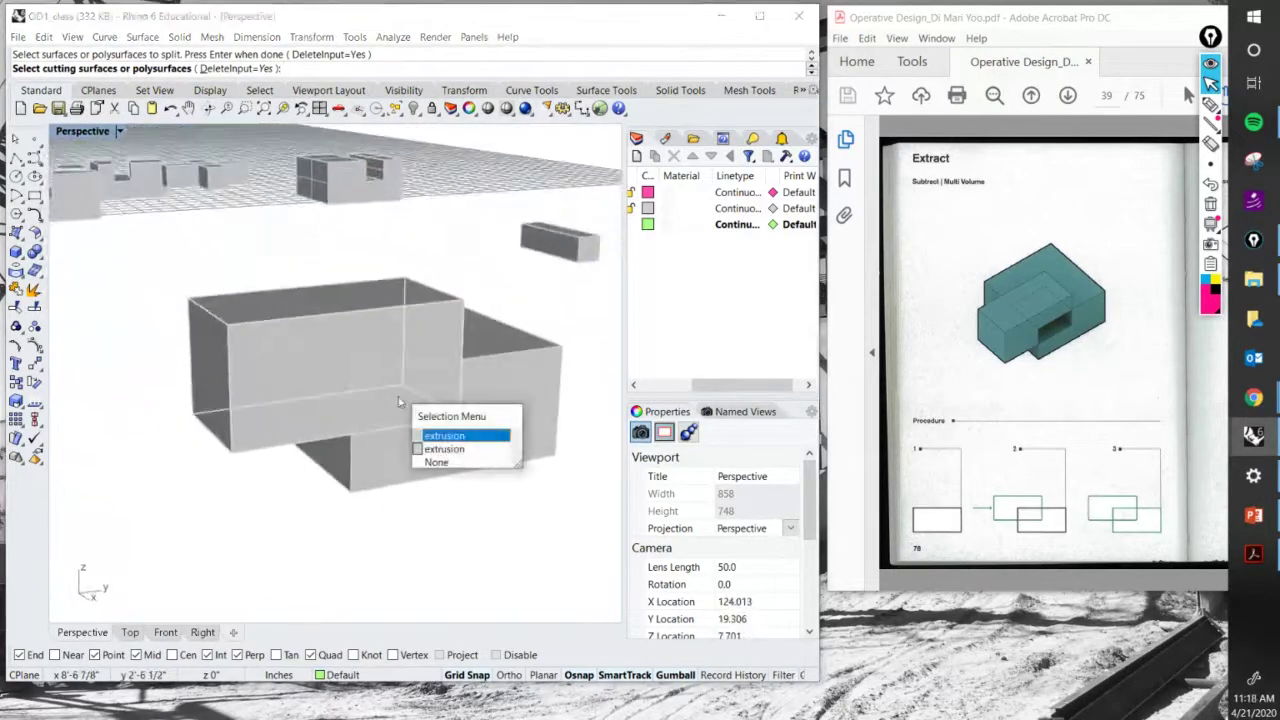
{"action": "left_click", "coordinate": [443, 447]}
{"action": "right_click_drag", "start_coordinate": [443, 447], "coordinate": [425, 404]}
{"action": "key", "text": "Return"}
Delete the split-off polysurface where the smaller block overlaps the slab.
{"action": "left_click", "coordinate": [428, 404]}
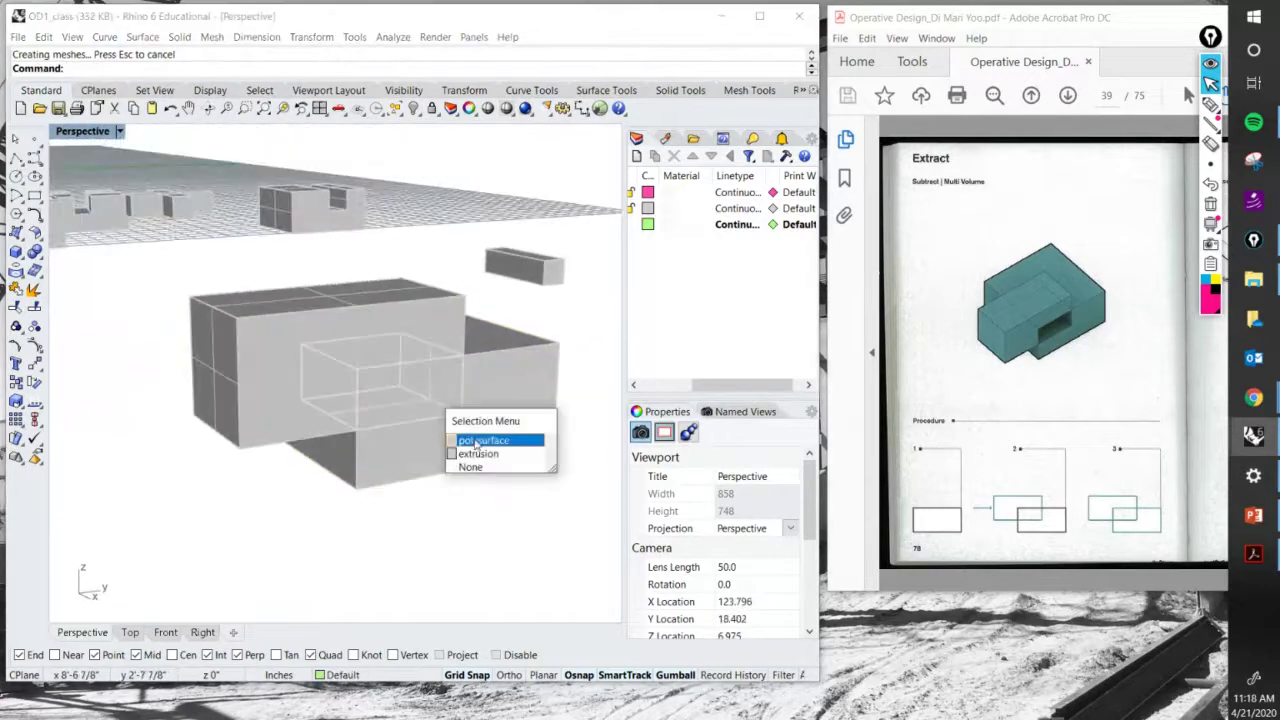
{"action": "left_click", "coordinate": [468, 434]}
{"action": "key", "text": "Delete"}
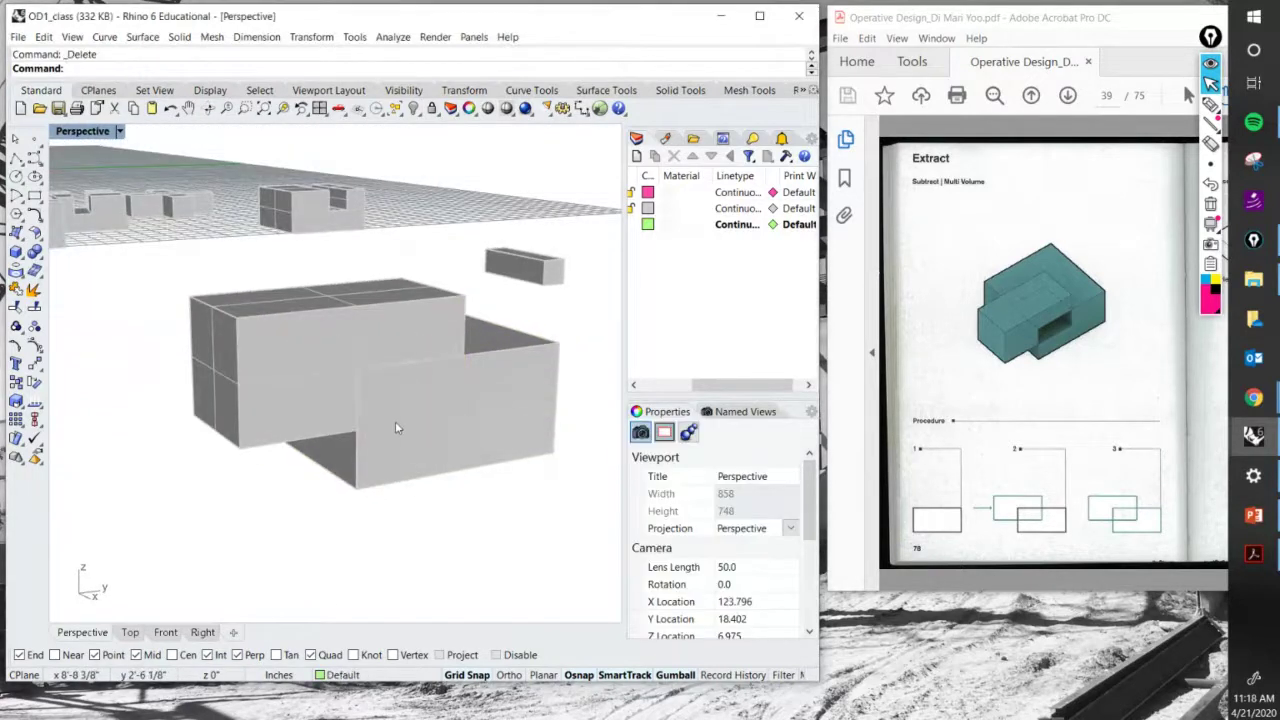
Check the solids remaining around the overlap and undo the deletion and the split.
{"action": "right_click_drag", "start_coordinate": [395, 421], "coordinate": [436, 446]}
{"action": "left_click", "coordinate": [400, 445]}
{"action": "key", "text": "Escape"}
{"action": "left_click", "coordinate": [446, 461]}
{"action": "key", "text": "Escape"}
{"action": "left_click", "coordinate": [436, 446]}
{"action": "key", "text": "Escape"}
Run BooleanSplit with both the smaller block and the slab as objects to split and as cutting objects.
{"action": "type", "text": "Boo"}
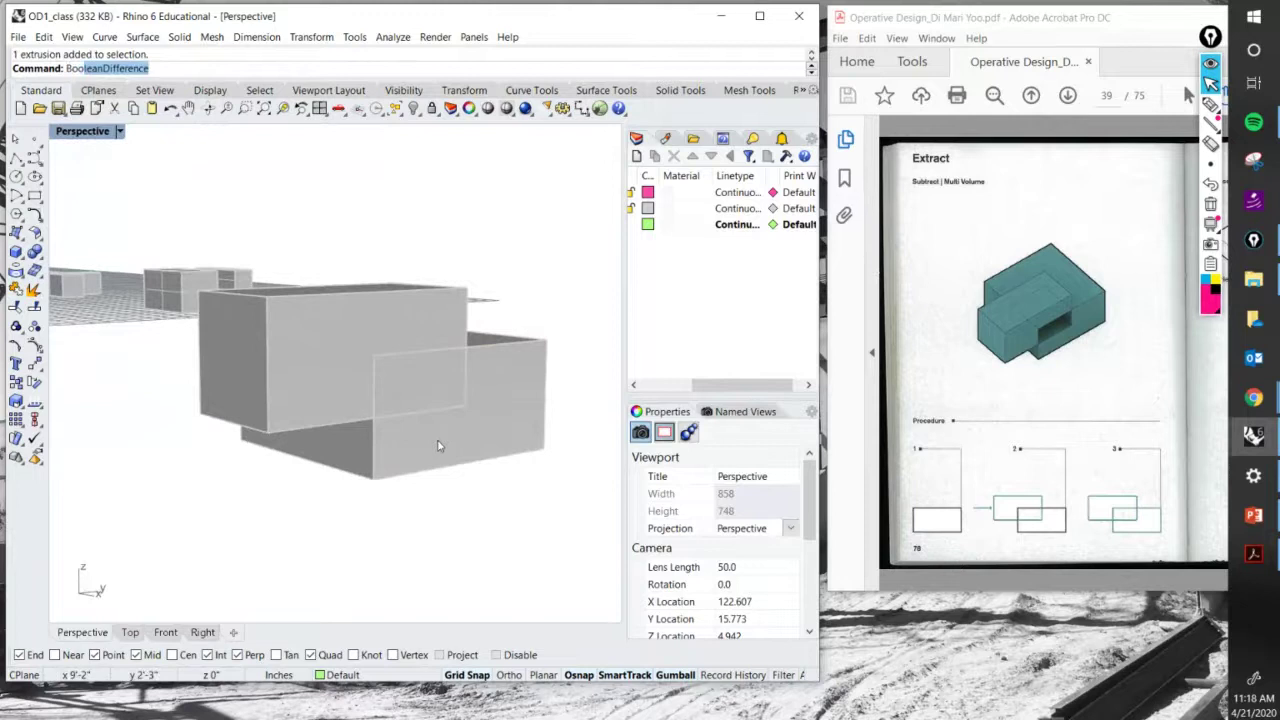
{"action": "type", "text": "leanSplit"}
{"action": "key", "text": "Return"}
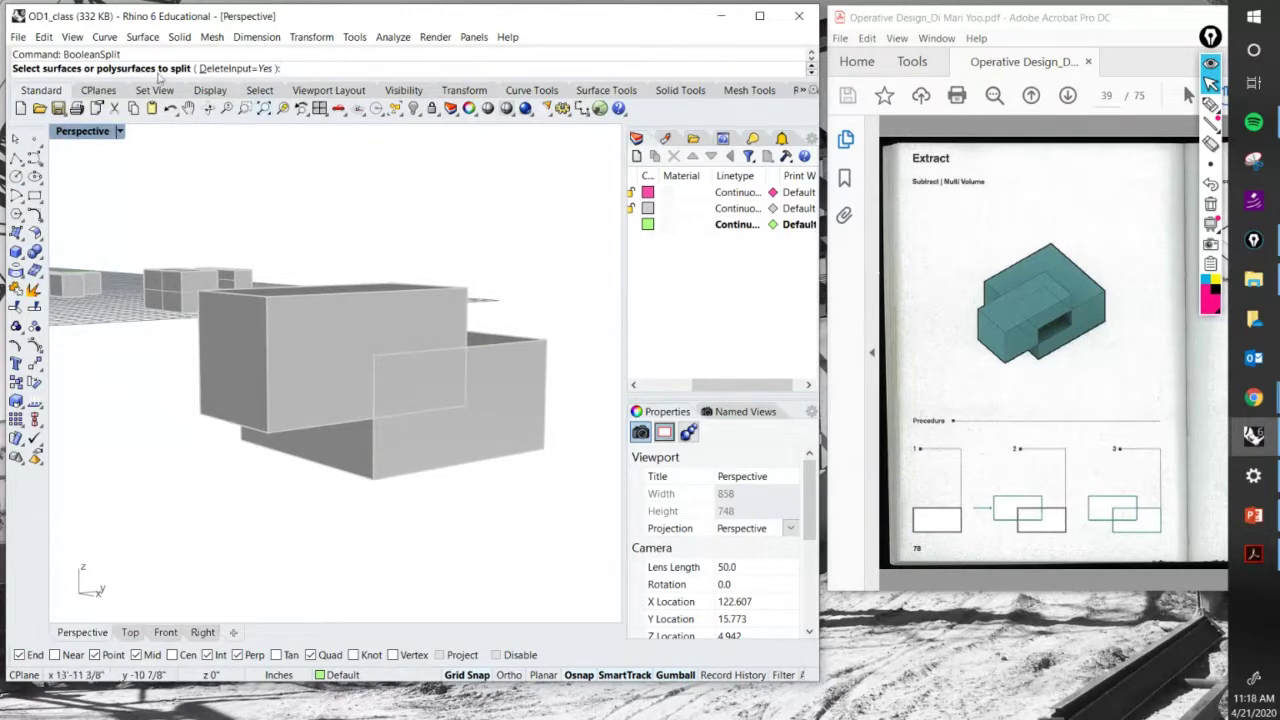
{"action": "left_click", "coordinate": [423, 326]}
{"action": "left_click", "coordinate": [533, 373]}
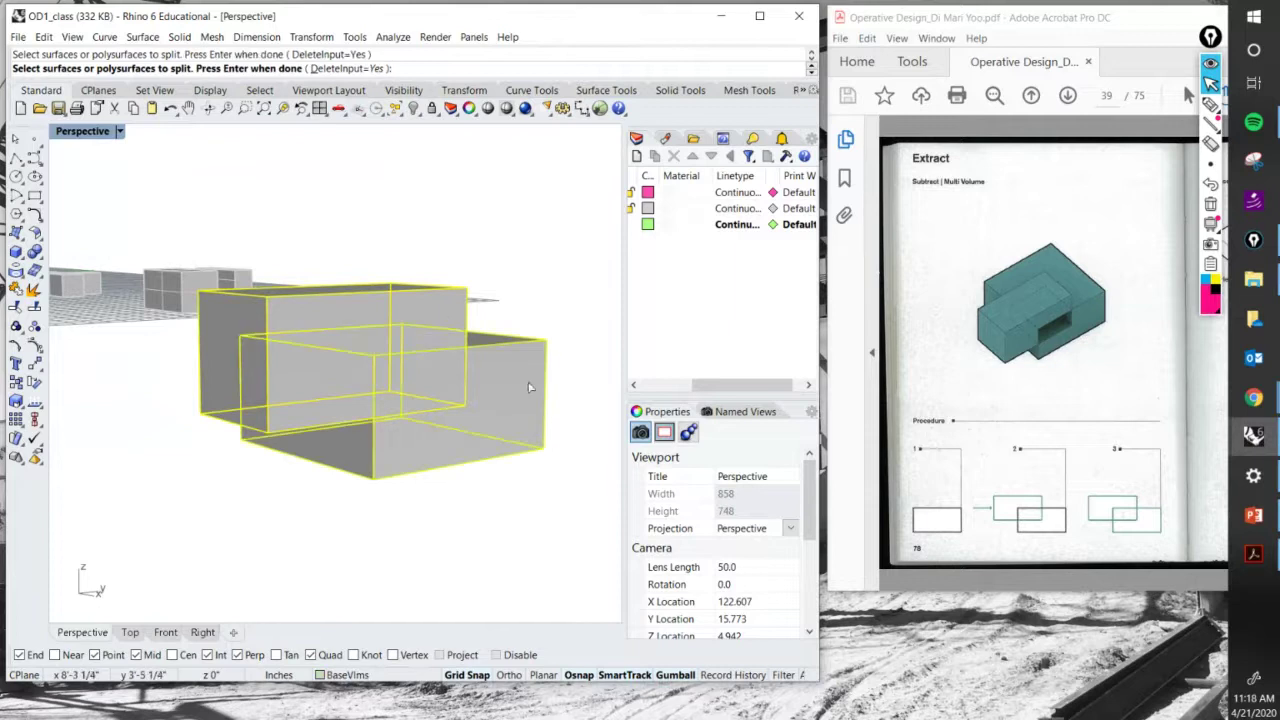
{"action": "key", "text": "Return"}
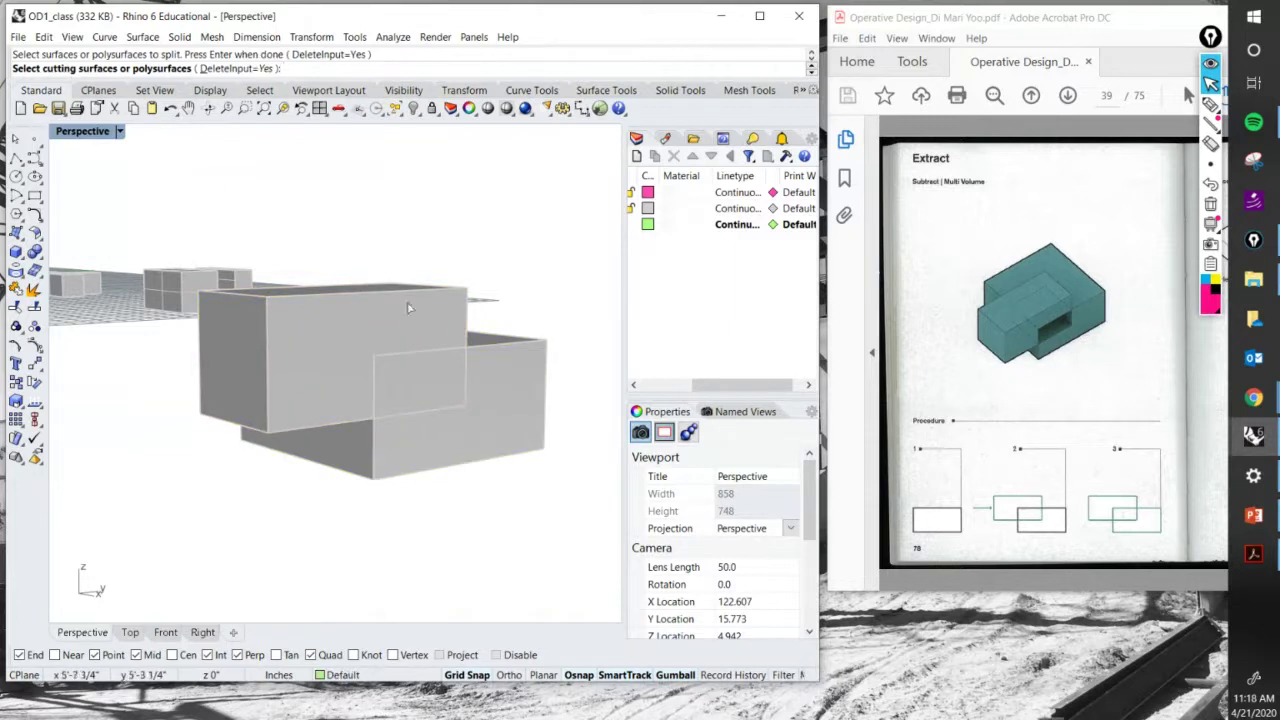
{"action": "left_click", "coordinate": [410, 334]}
{"action": "left_click", "coordinate": [470, 366]}
{"action": "key", "text": "Return"}
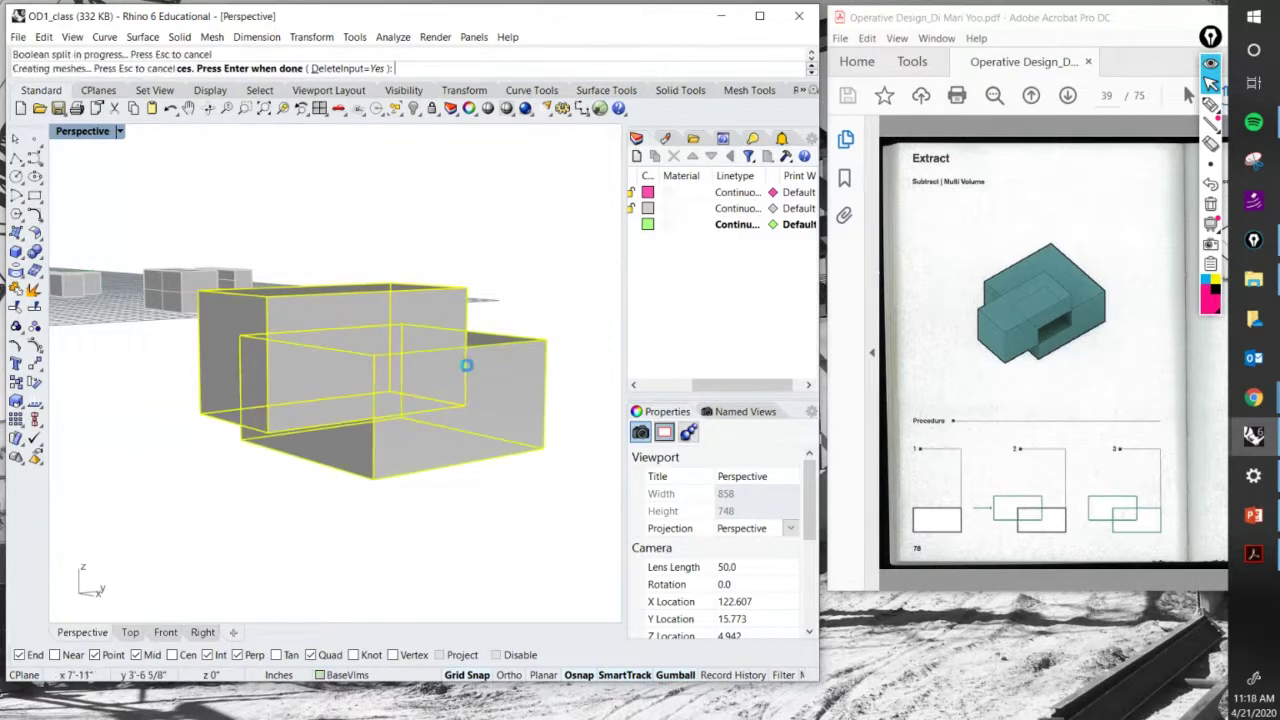
Delete both overlap polysurfaces to hollow out the shared volume, and switch to Acrobat to compare with the Extract diagram.
{"action": "right_click_drag", "start_coordinate": [462, 367], "coordinate": [437, 388]}
{"action": "left_click", "coordinate": [437, 390]}
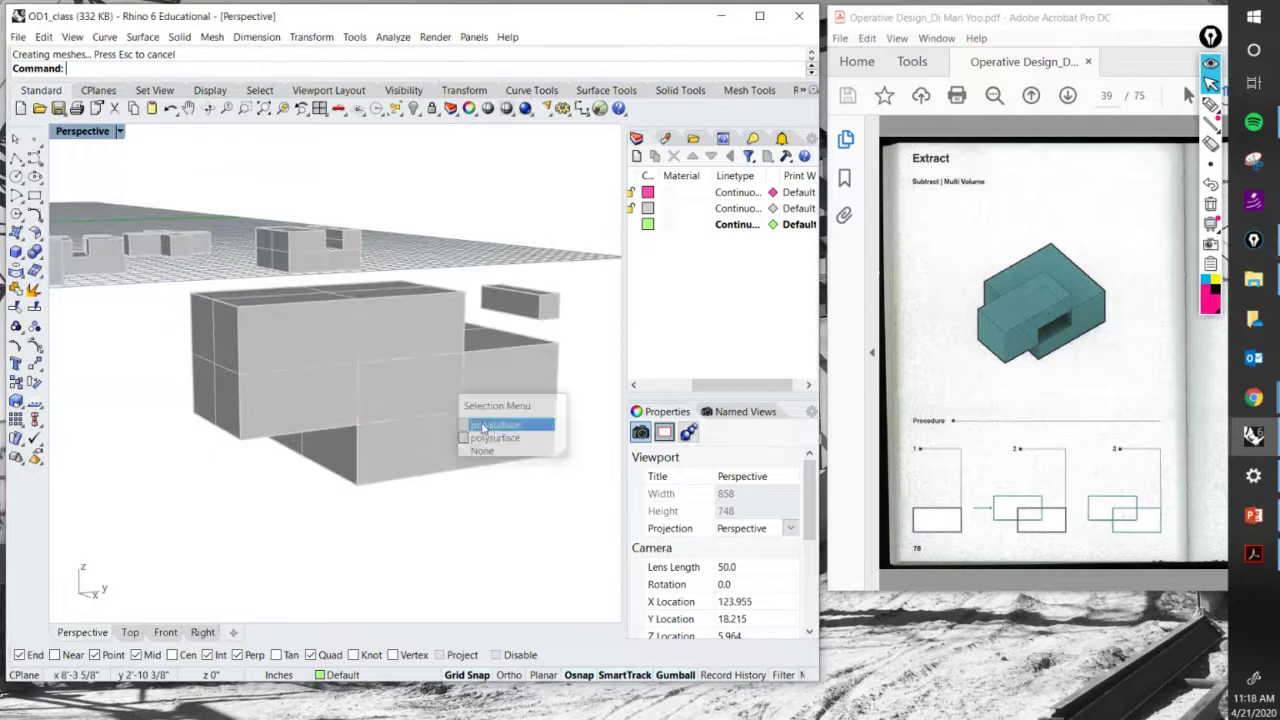
{"action": "left_click", "coordinate": [478, 420]}
{"action": "key", "text": "Delete"}
{"action": "left_click", "coordinate": [450, 424]}
{"action": "key", "text": "Delete"}
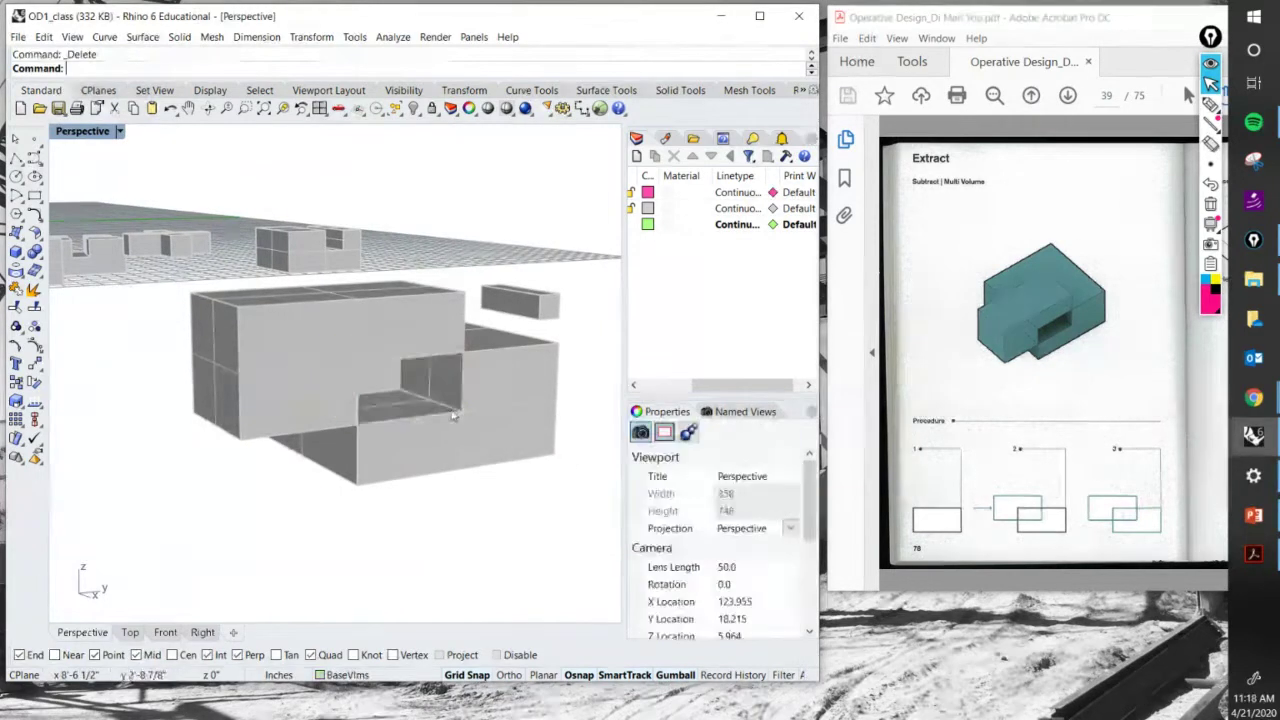
{"action": "right_click_drag", "start_coordinate": [450, 424], "coordinate": [527, 508]}
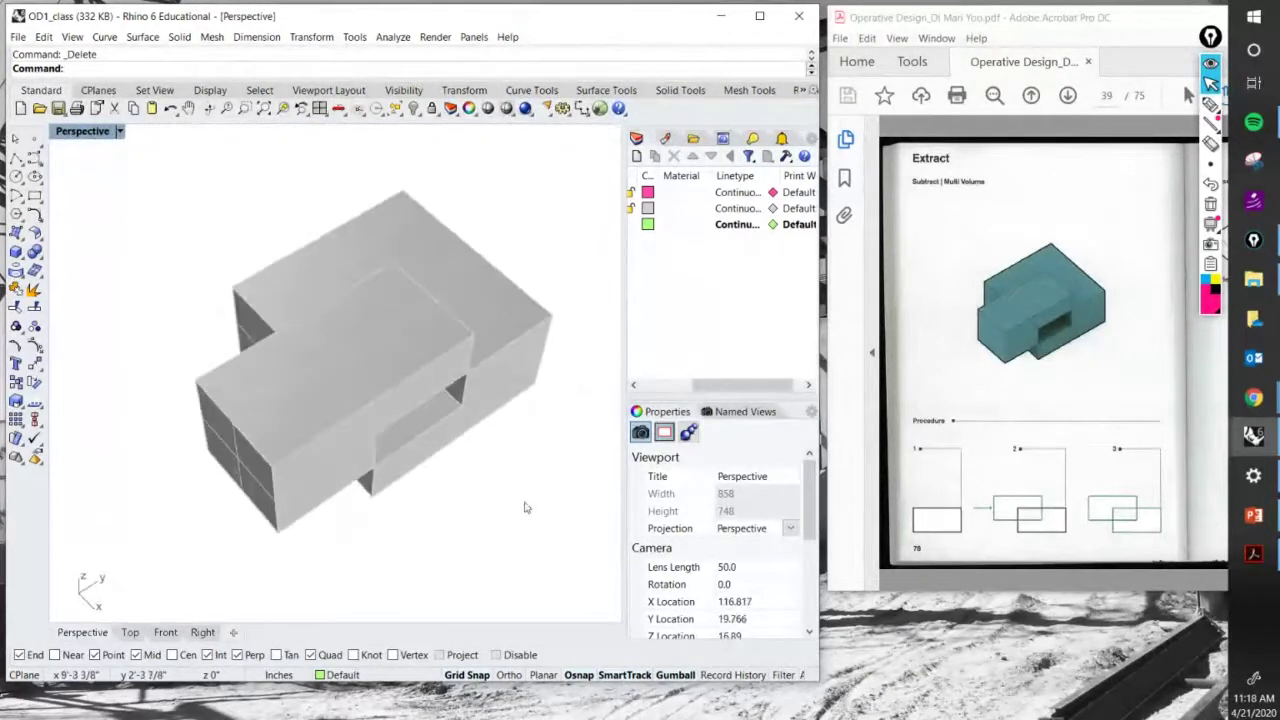
{"action": "left_click", "coordinate": [1031, 296]}
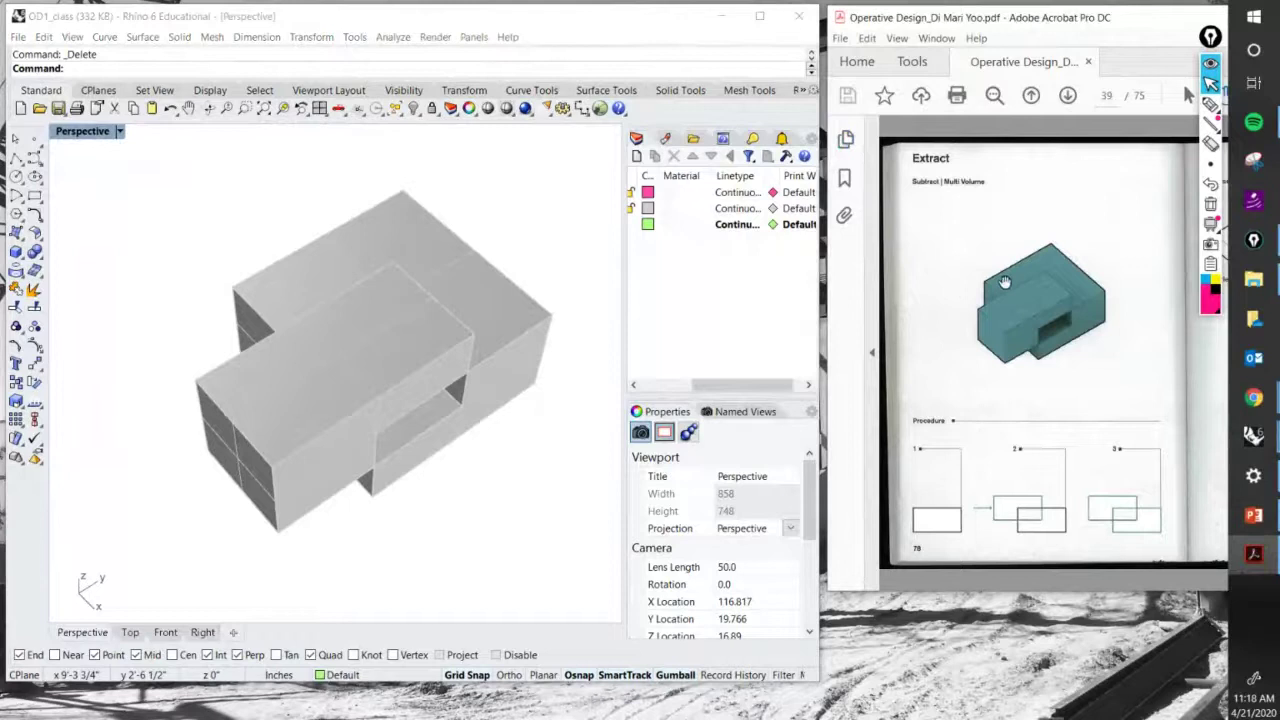
Browse back through the Operative Design PDF to the Fracture operation as reference for the second operation.
{"action": "left_click", "coordinate": [528, 300]}
{"action": "scroll", "coordinate": [443, 289], "scroll_direction": "down", "scroll_amount": 5}
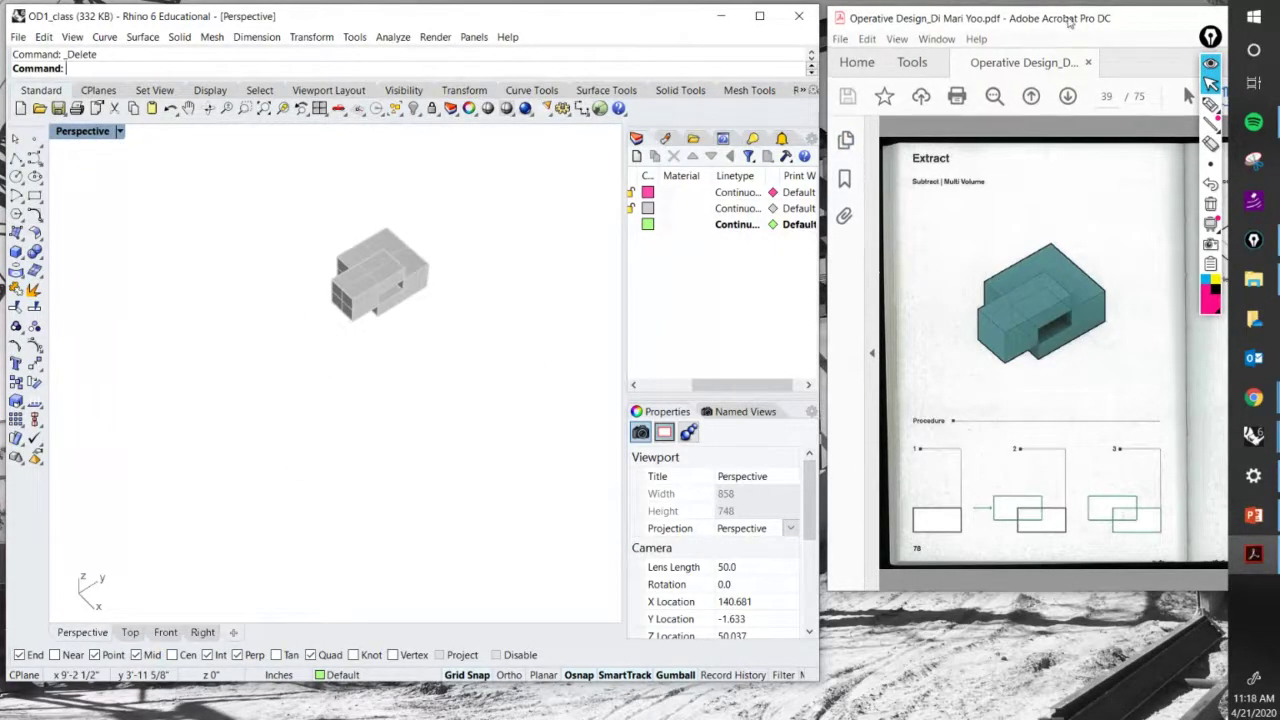
{"action": "left_click_drag", "start_coordinate": [1074, 17], "coordinate": [944, 27]}
{"action": "scroll", "coordinate": [969, 179], "scroll_direction": "up", "scroll_amount": 6}
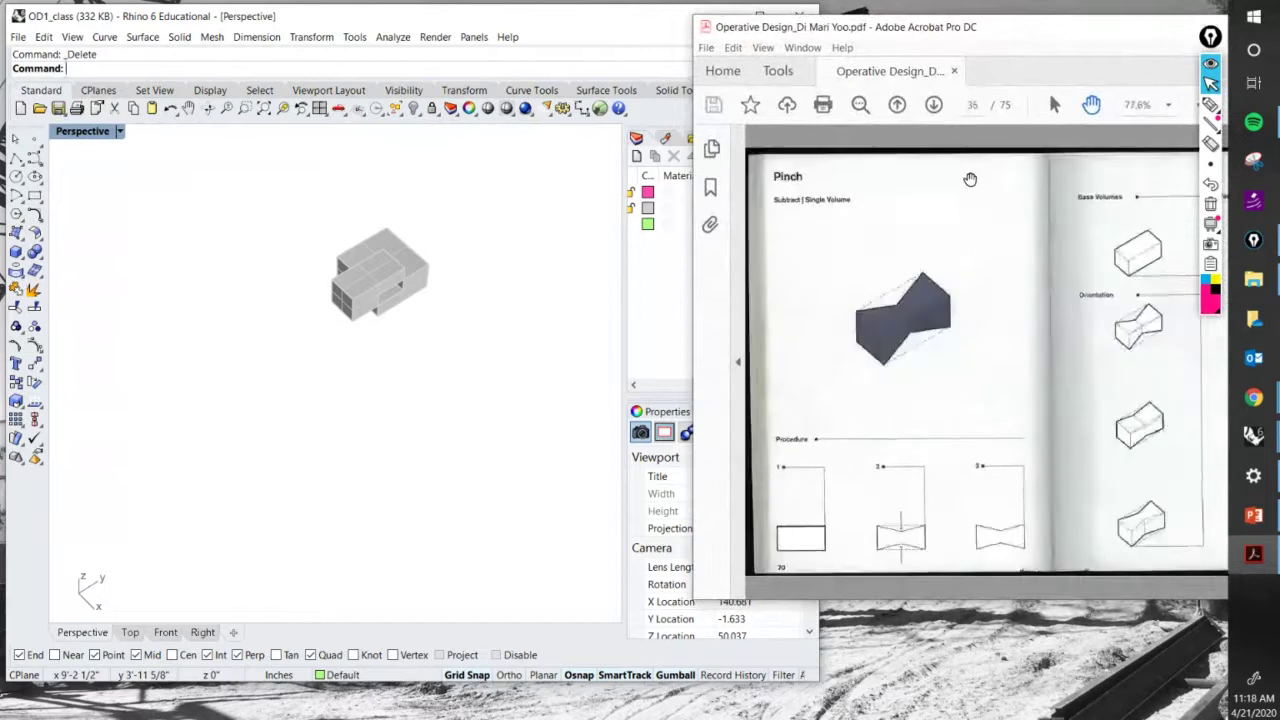
{"action": "scroll", "coordinate": [967, 182], "scroll_direction": "down", "scroll_amount": 2}
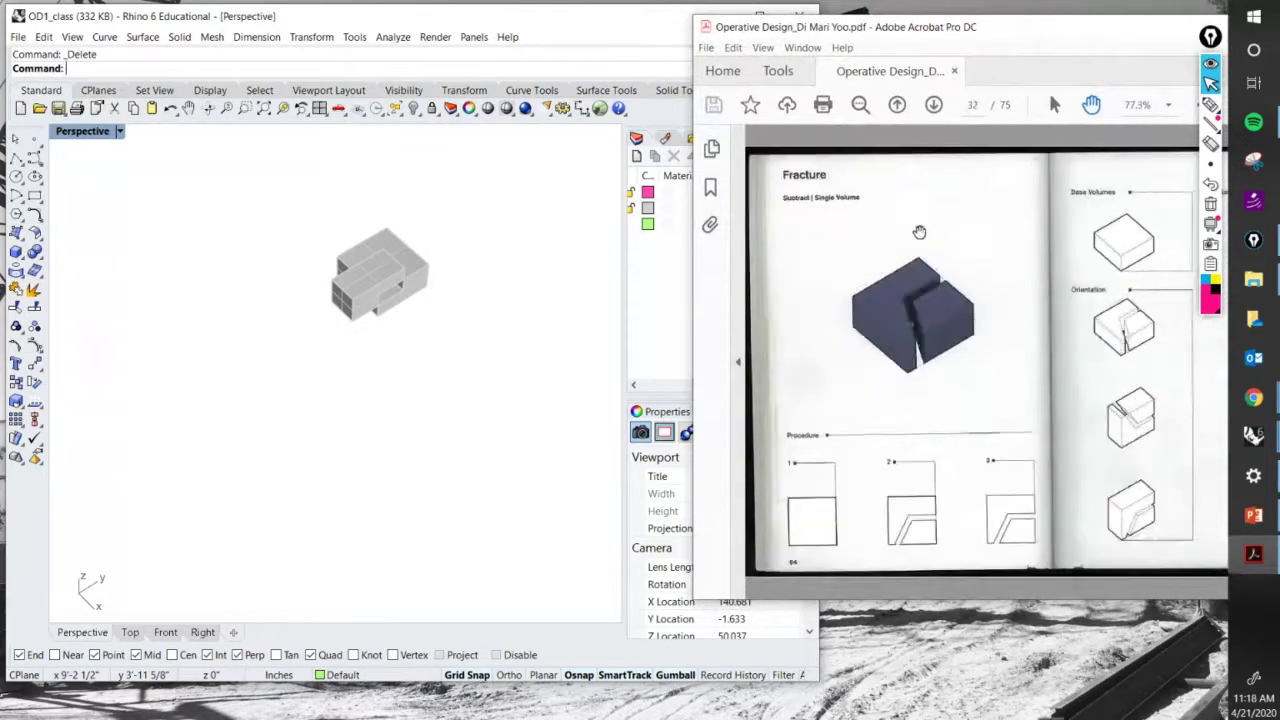
Duplicate both solids of the Extract model and place the copy beside the original along the X axis.
{"action": "left_click", "coordinate": [489, 400]}
{"action": "scroll", "coordinate": [430, 280], "scroll_direction": "up", "scroll_amount": 3}
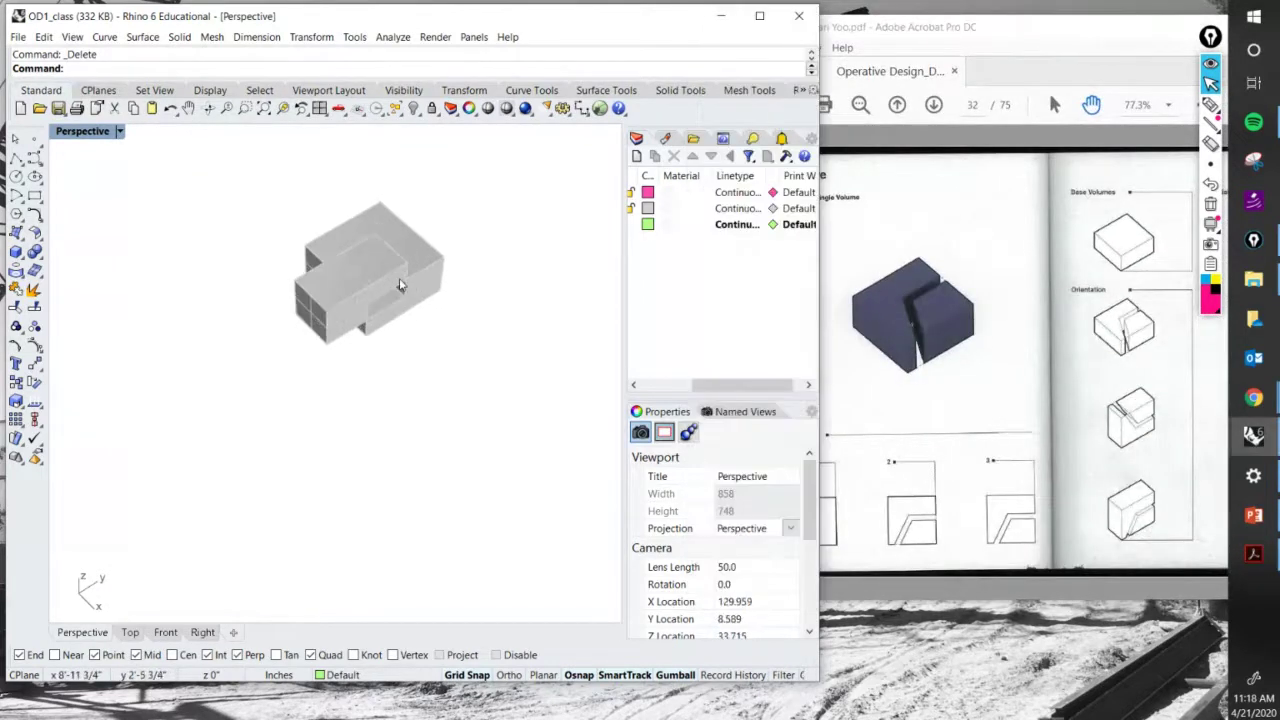
{"action": "left_click_drag", "start_coordinate": [438, 352], "coordinate": [332, 214]}
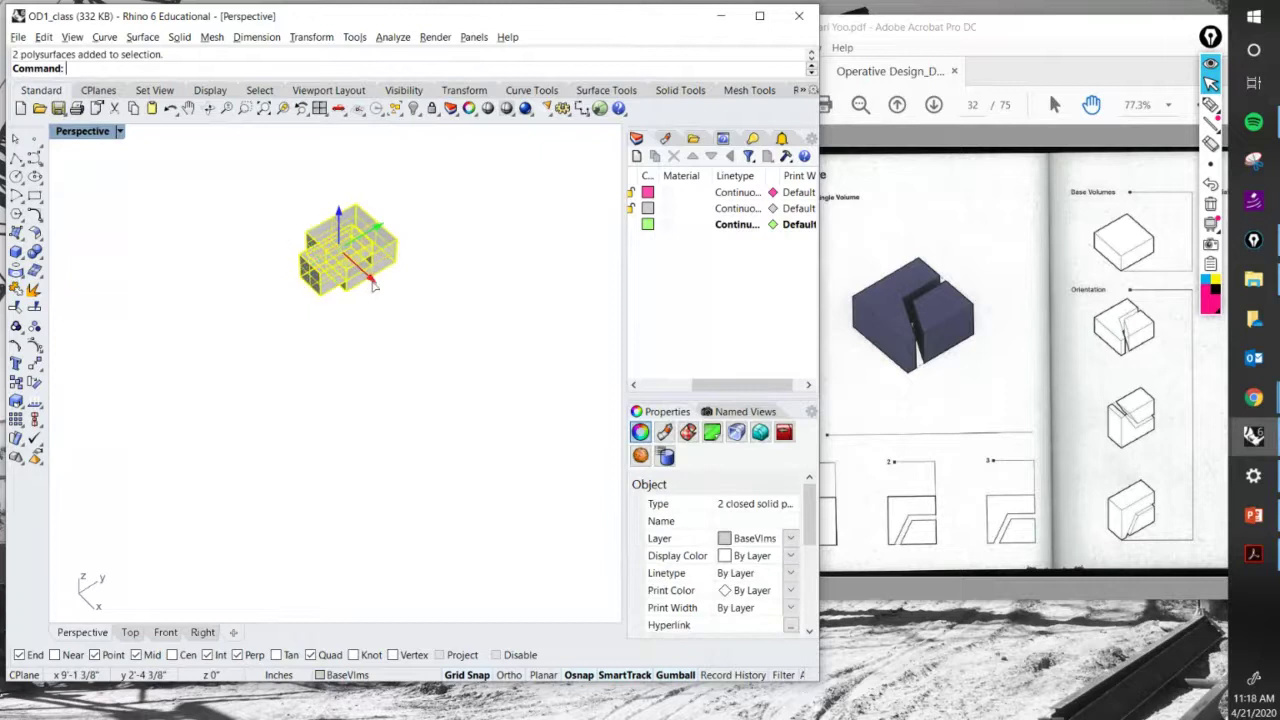
{"action": "left_click_drag", "start_coordinate": [368, 289], "coordinate": [462, 372]}
{"action": "key", "text": "Escape"}
{"action": "scroll", "coordinate": [371, 214], "scroll_direction": "up", "scroll_amount": 5}
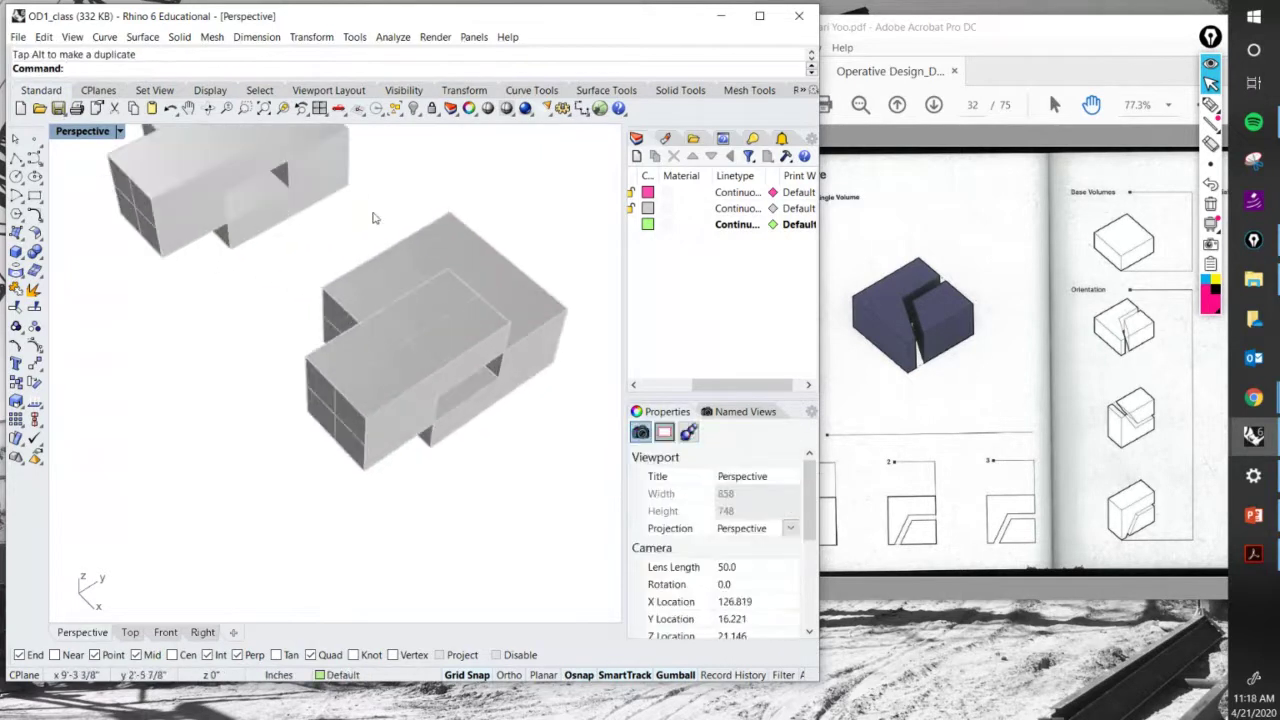
With object snaps off, draw an open two-segment polyline in the Top view, running vertically into the copied model and diagonally out past its lower-right corner.
{"action": "left_click", "coordinate": [34, 139]}
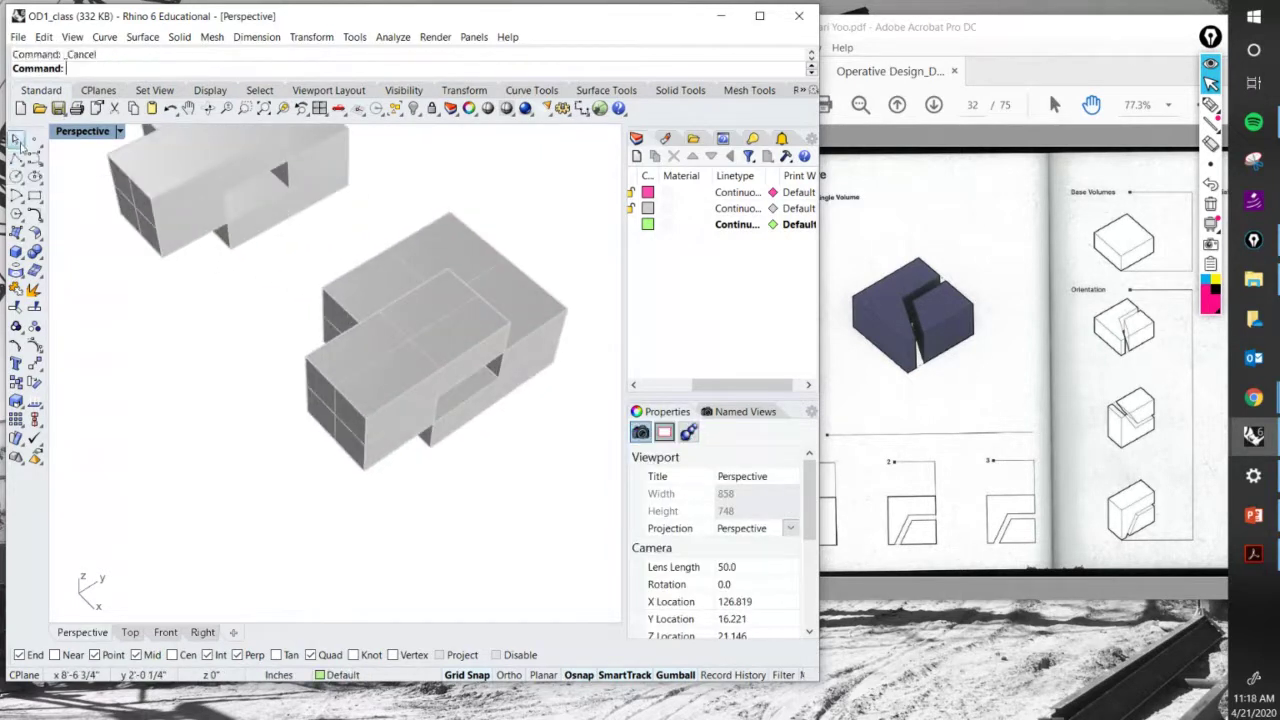
{"action": "double_click", "coordinate": [82, 132]}
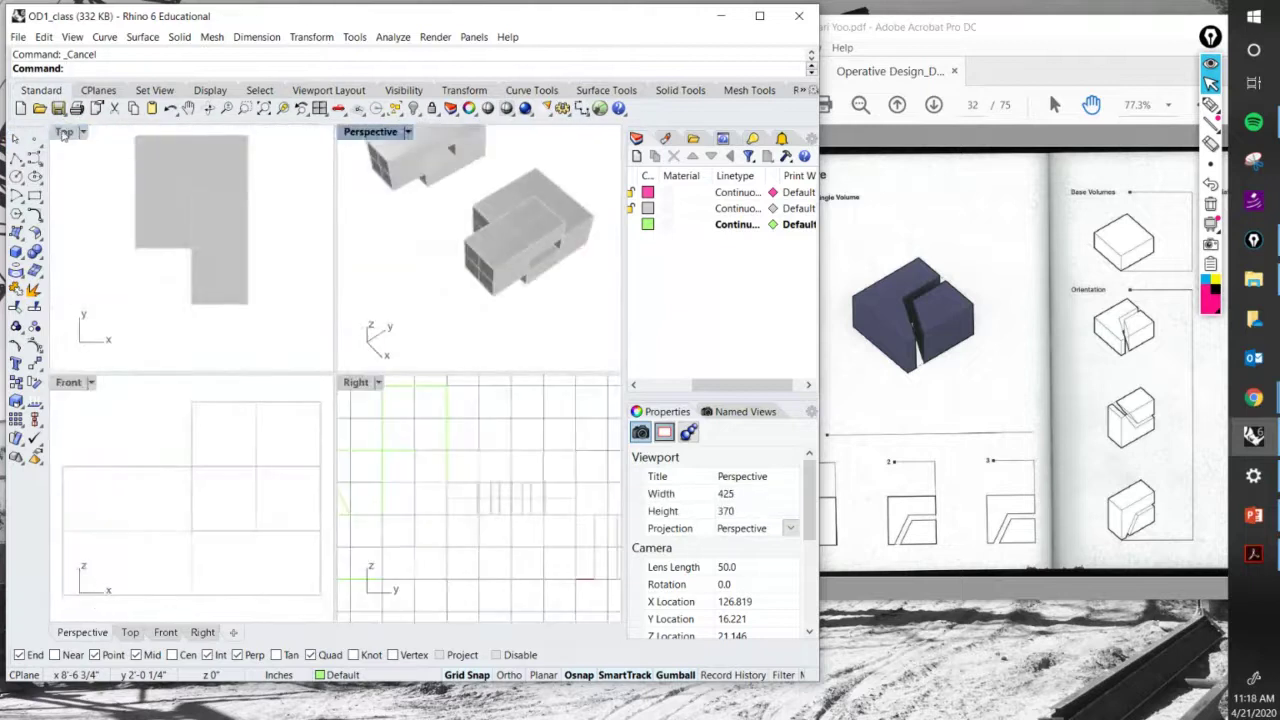
{"action": "double_click", "coordinate": [63, 132]}
{"action": "scroll", "coordinate": [366, 351], "scroll_direction": "down", "scroll_amount": 5}
{"action": "scroll", "coordinate": [451, 337], "scroll_direction": "up", "scroll_amount": 5}
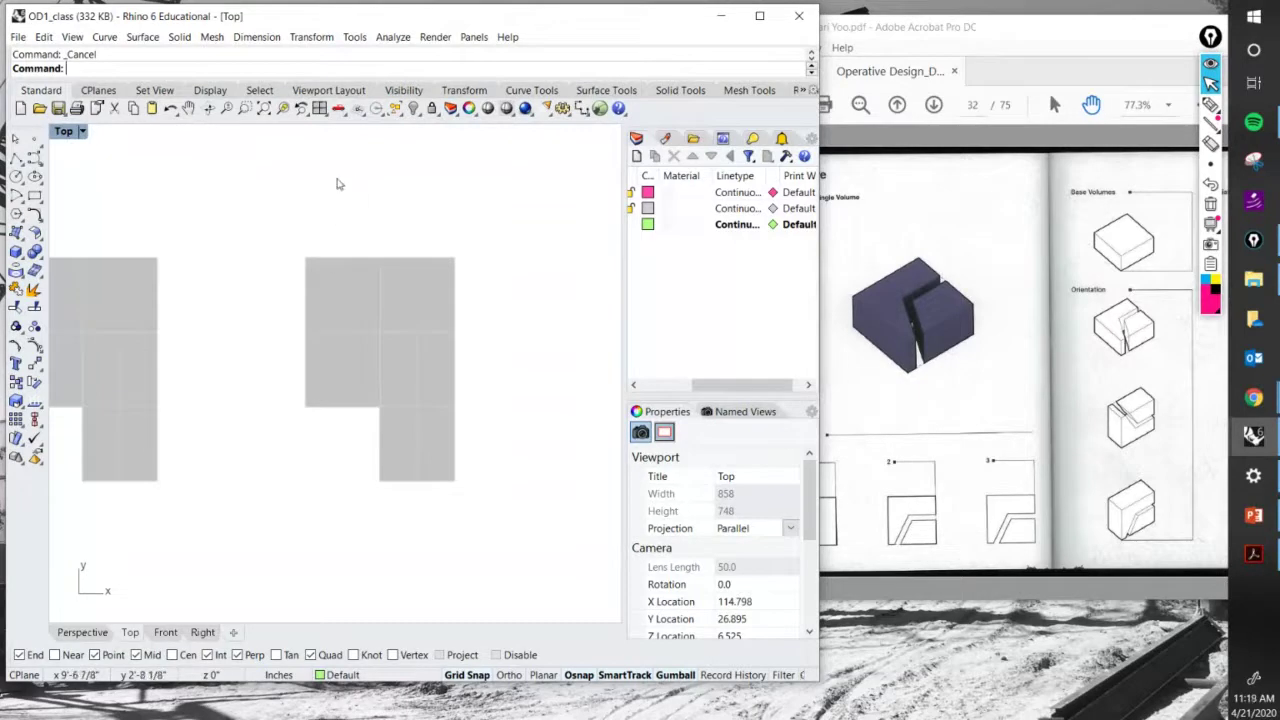
{"action": "left_click", "coordinate": [17, 161]}
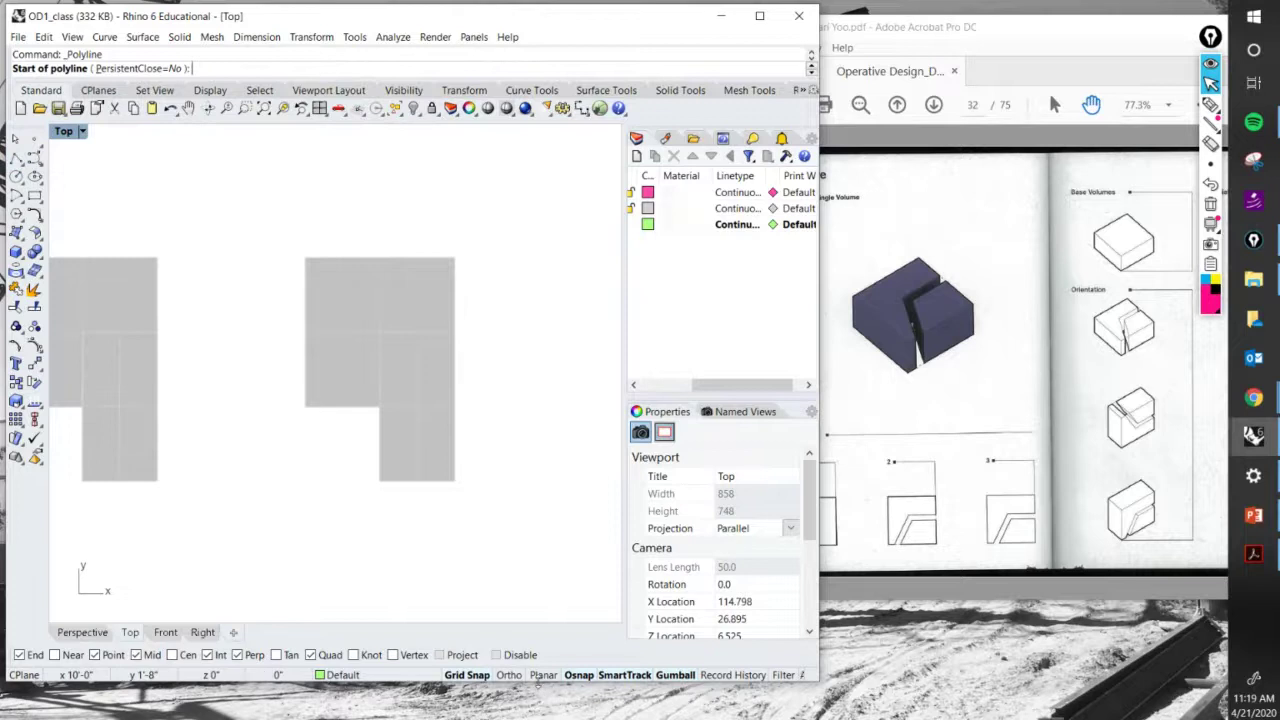
{"action": "left_click", "coordinate": [580, 675]}
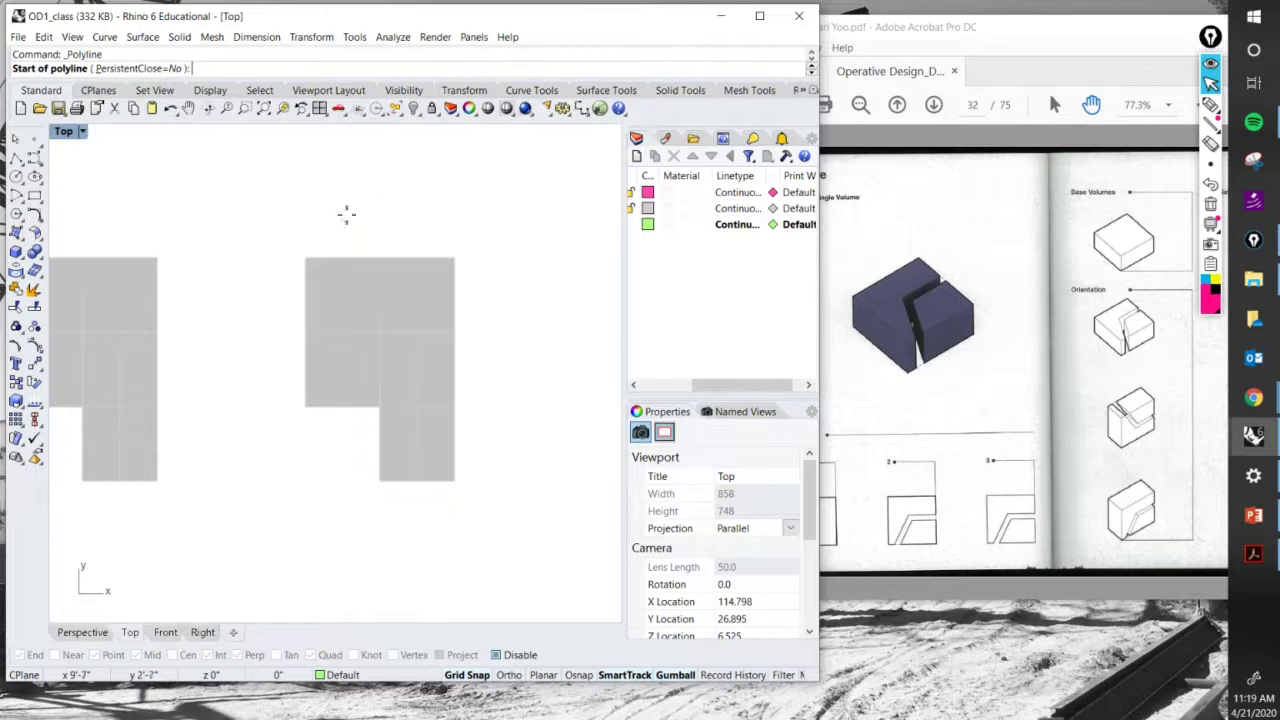
{"action": "left_click", "coordinate": [344, 210]}
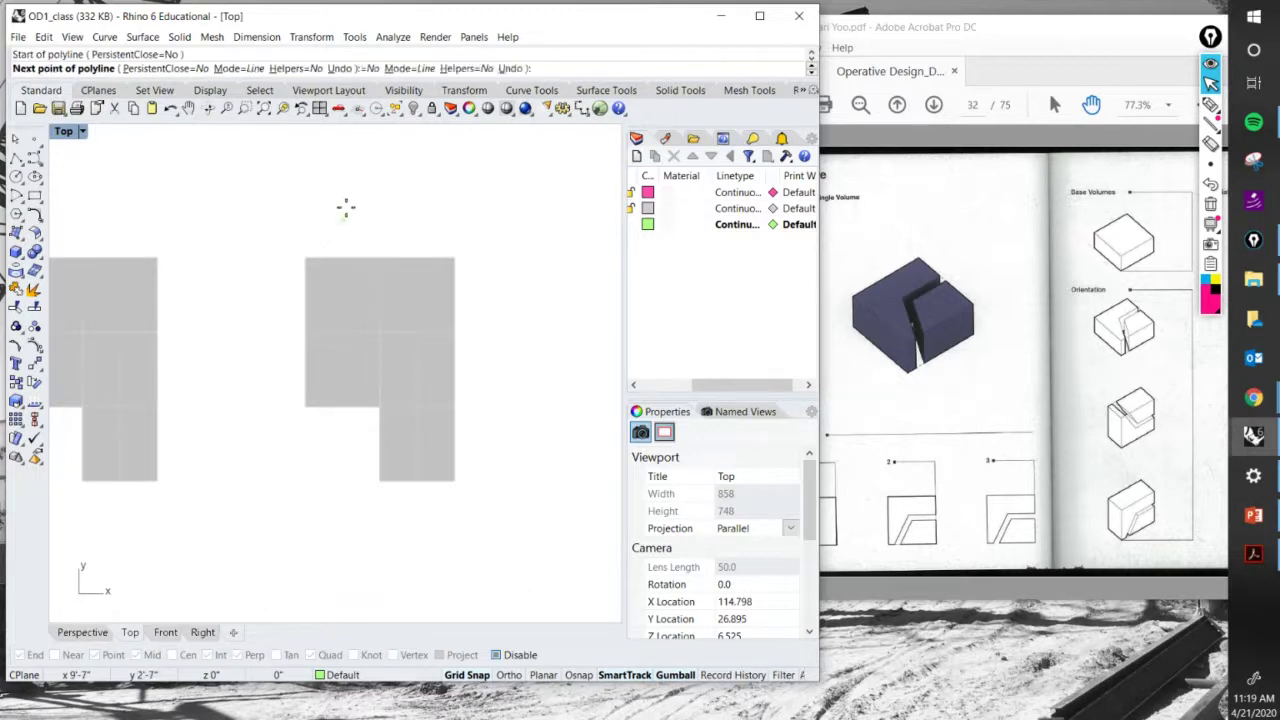
{"action": "left_click", "coordinate": [347, 366]}
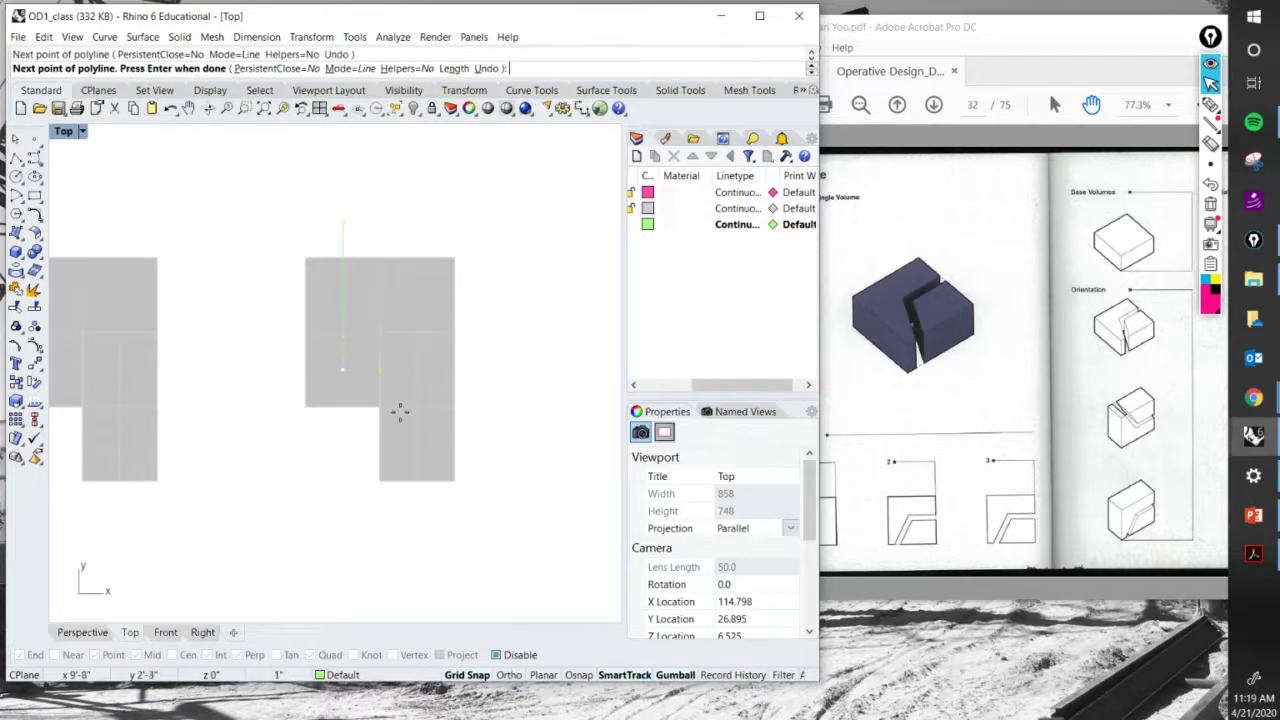
{"action": "left_click", "coordinate": [485, 474]}
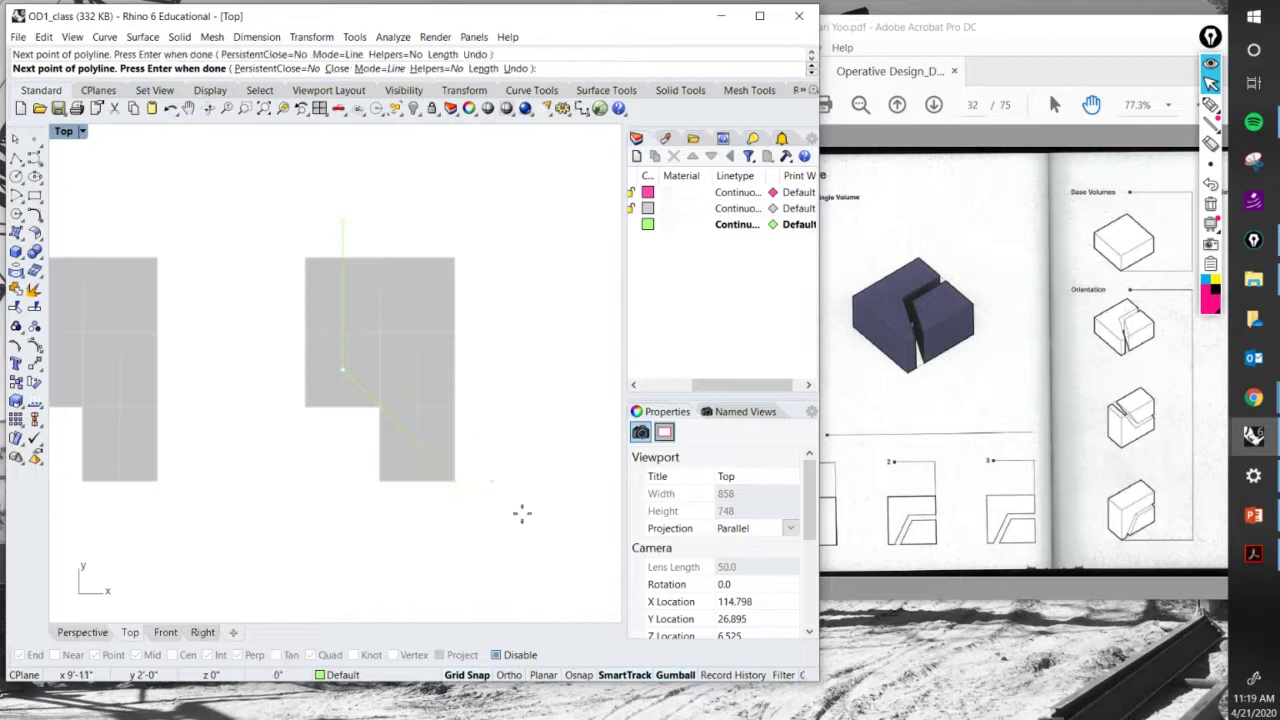
{"action": "key", "text": "Return"}
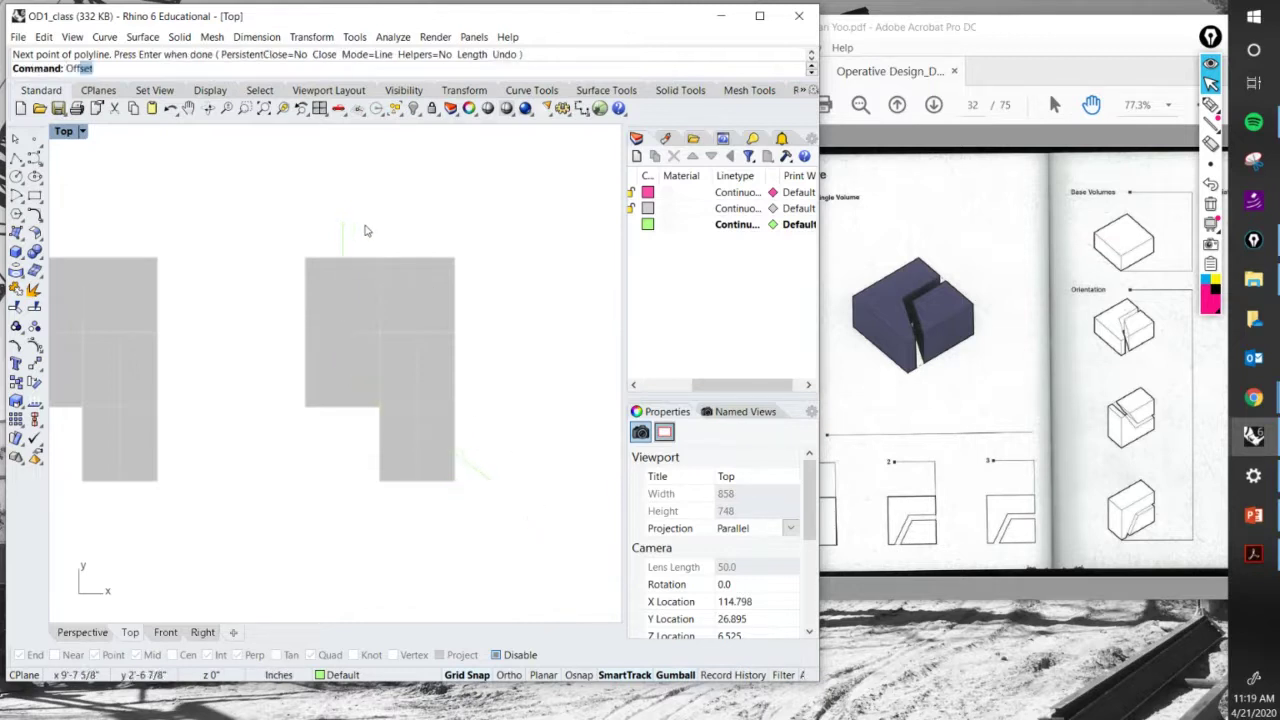
{"action": "key", "text": "Return"}
{"action": "mouse_move", "coordinate": [446, 212]}
{"action": "right_mouse_down"}
{"action": "mouse_move", "coordinate": [408, 186]}
{"action": "mouse_move", "coordinate": [427, 204]}
{"action": "right_mouse_up"}
{"action": "left_click", "coordinate": [323, 216]}
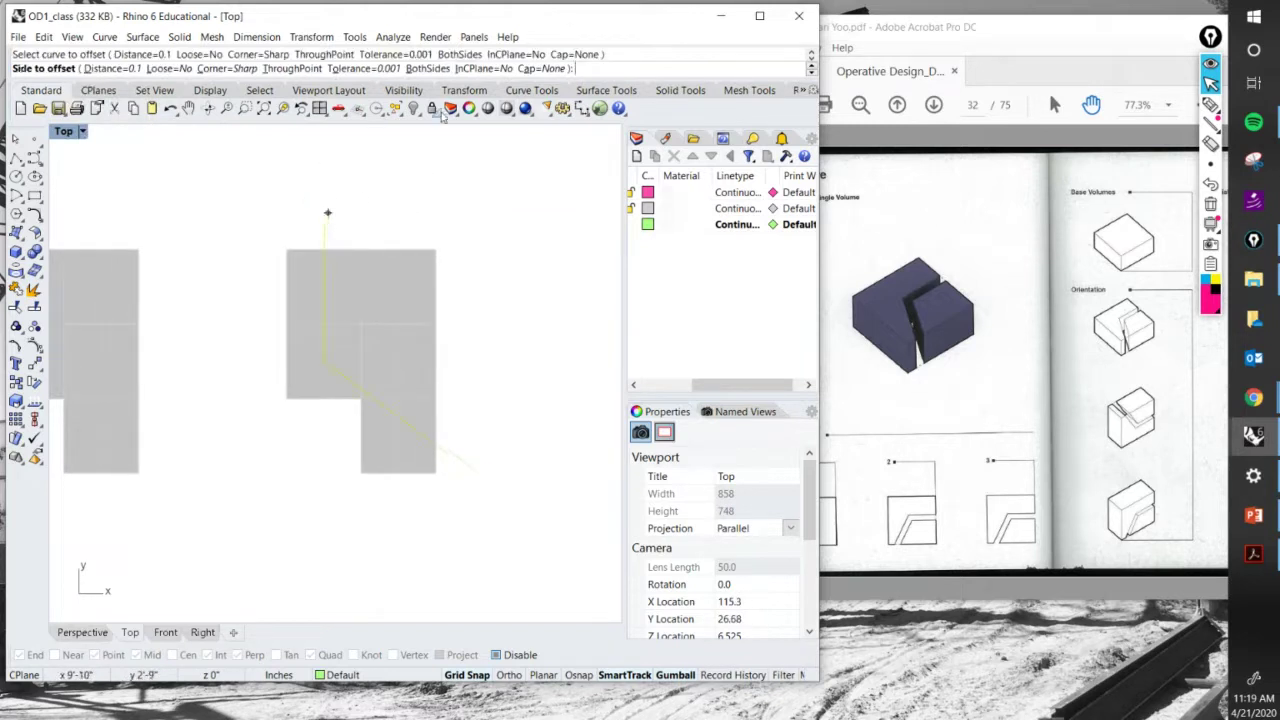
{"action": "left_click", "coordinate": [110, 68]}
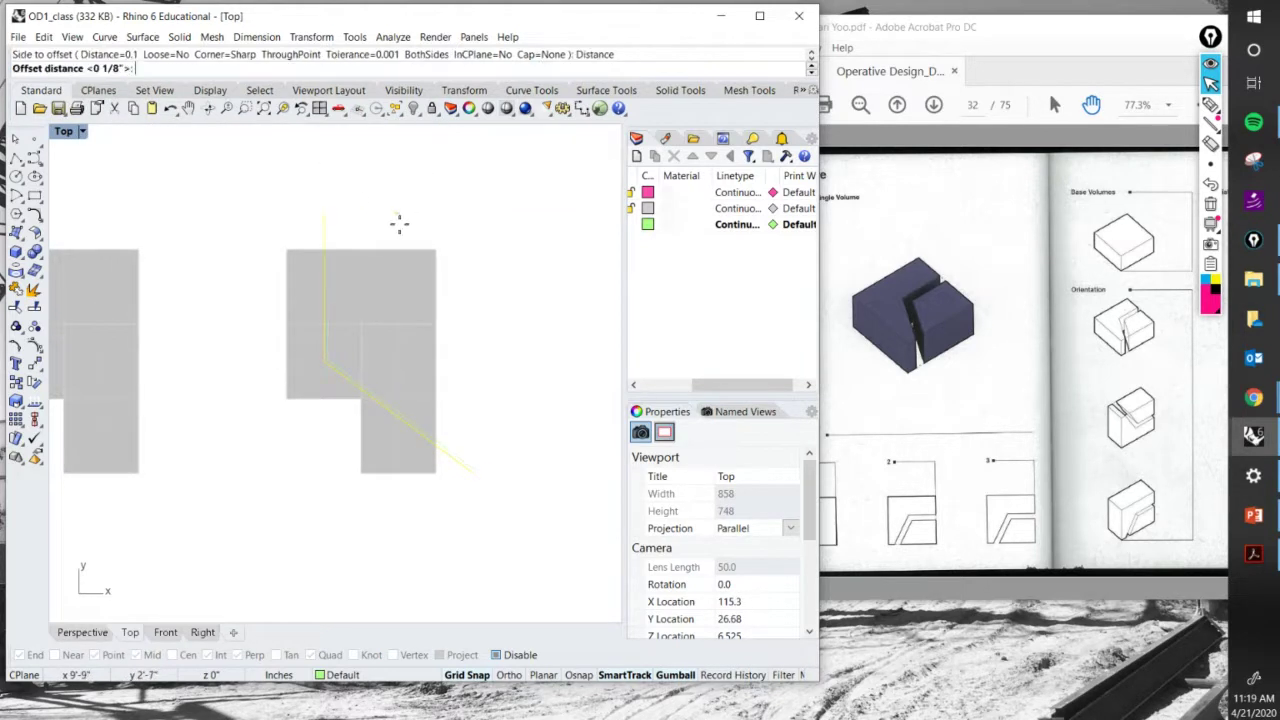
{"action": "left_click", "coordinate": [323, 213]}
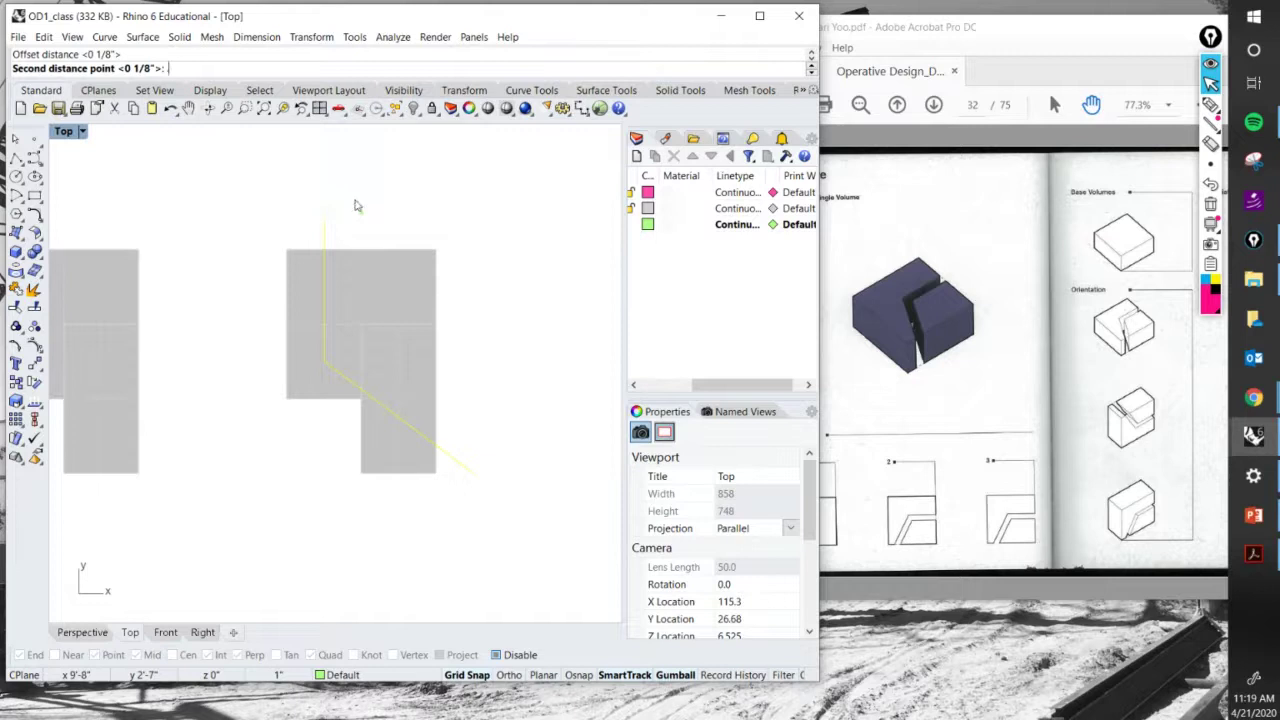
{"action": "type", "text": ".125"}
{"action": "key", "text": "Return"}
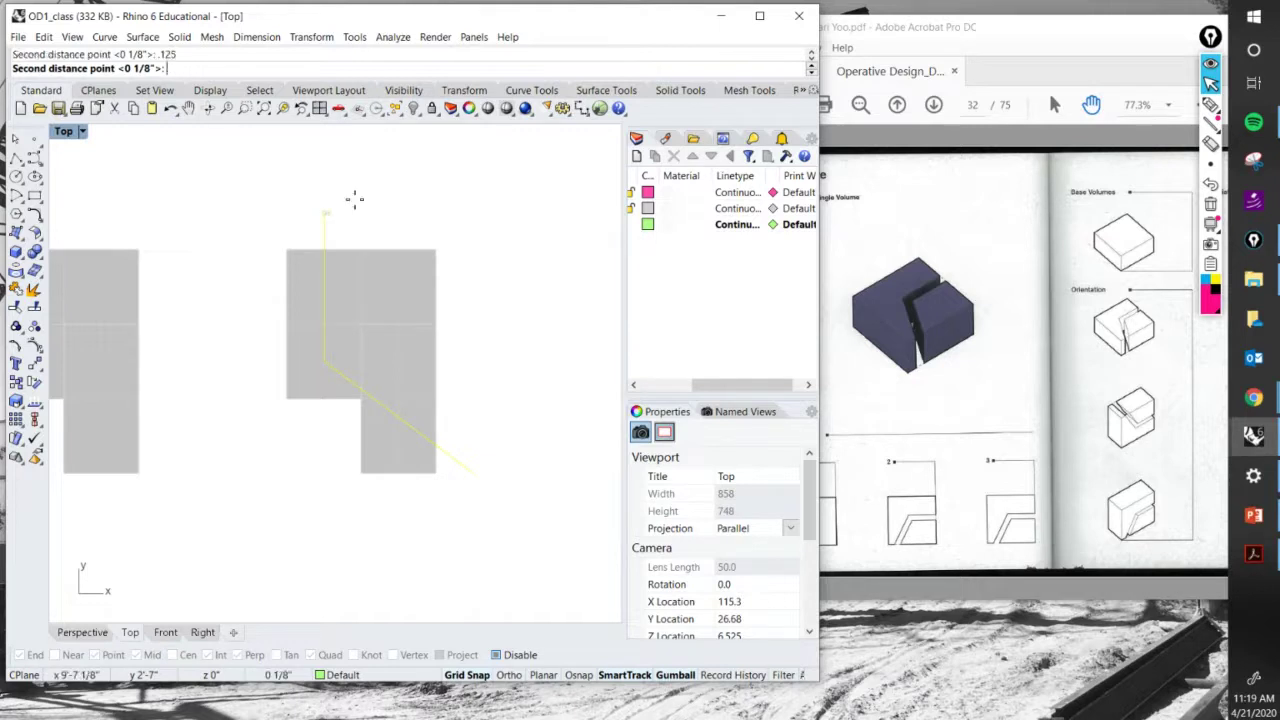
{"action": "scroll", "coordinate": [410, 208], "scroll_direction": "up", "scroll_amount": 3}
{"action": "key", "text": "Escape"}
Start Offset again and set its distance to 0.25.
{"action": "key", "text": "Return"}
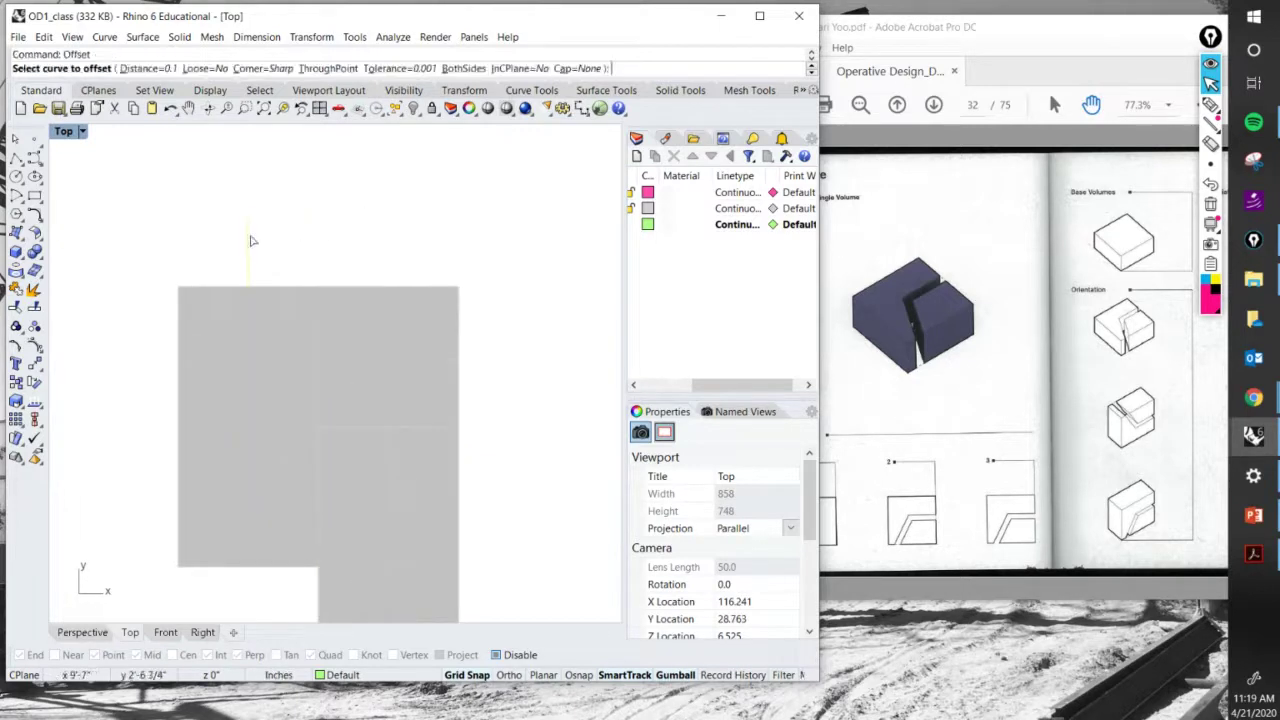
{"action": "left_click", "coordinate": [140, 68]}
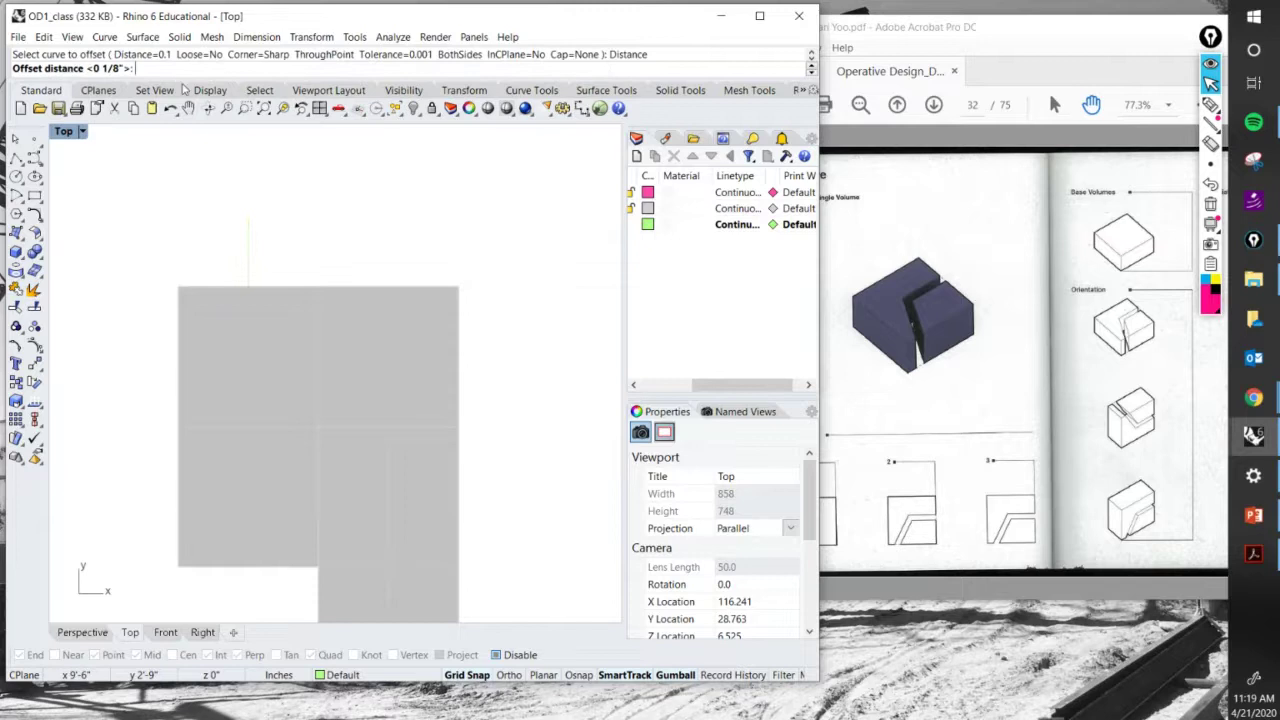
{"action": "type", "text": ".25"}
{"action": "key", "text": "Return"}
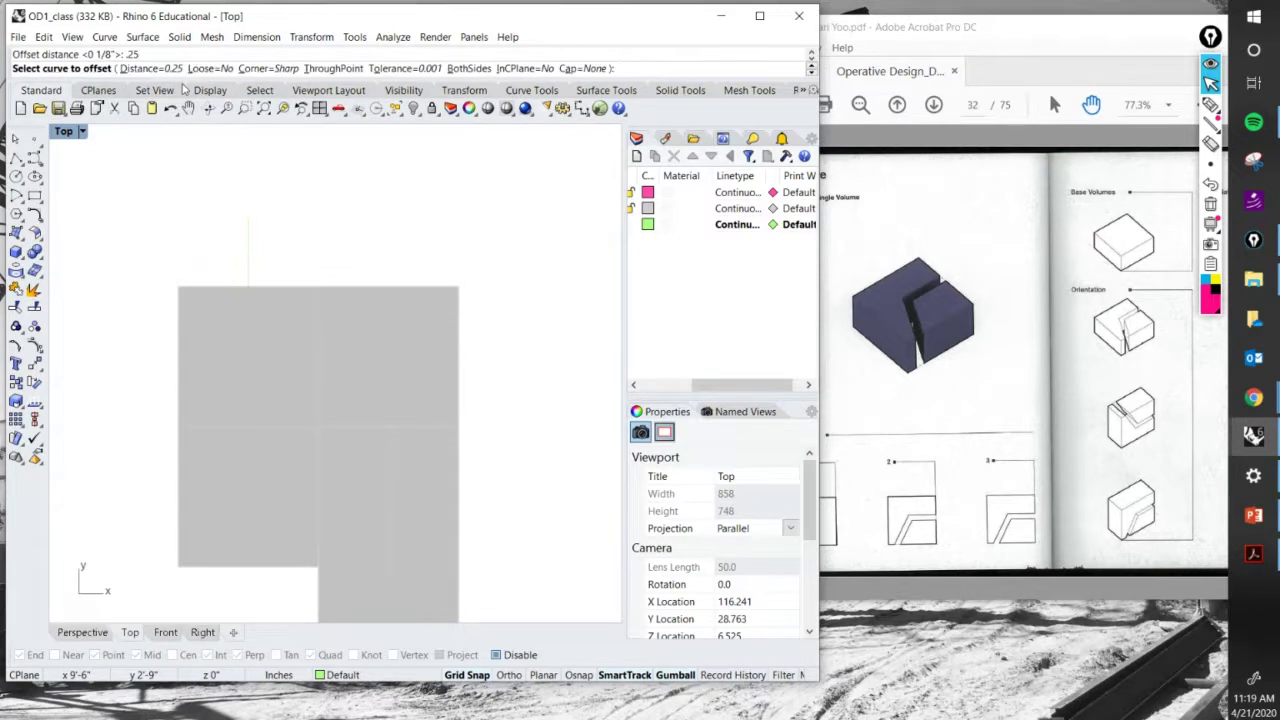
Try a one-sided, uncapped offset of the polyline, check both curves against the solids in perspective, and undo the offset.
{"action": "left_click", "coordinate": [250, 230]}
{"action": "left_click", "coordinate": [336, 223]}
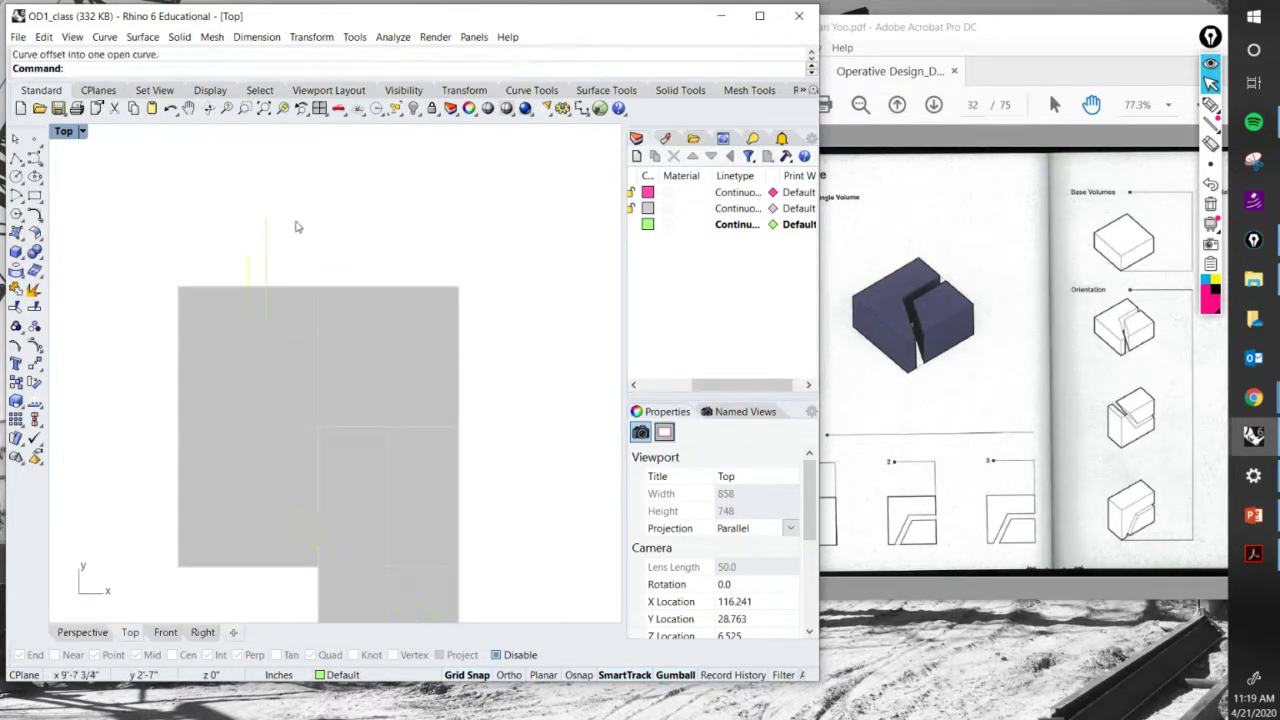
{"action": "left_click", "coordinate": [268, 238]}
{"action": "left_click", "coordinate": [250, 249], "text": "shift"}
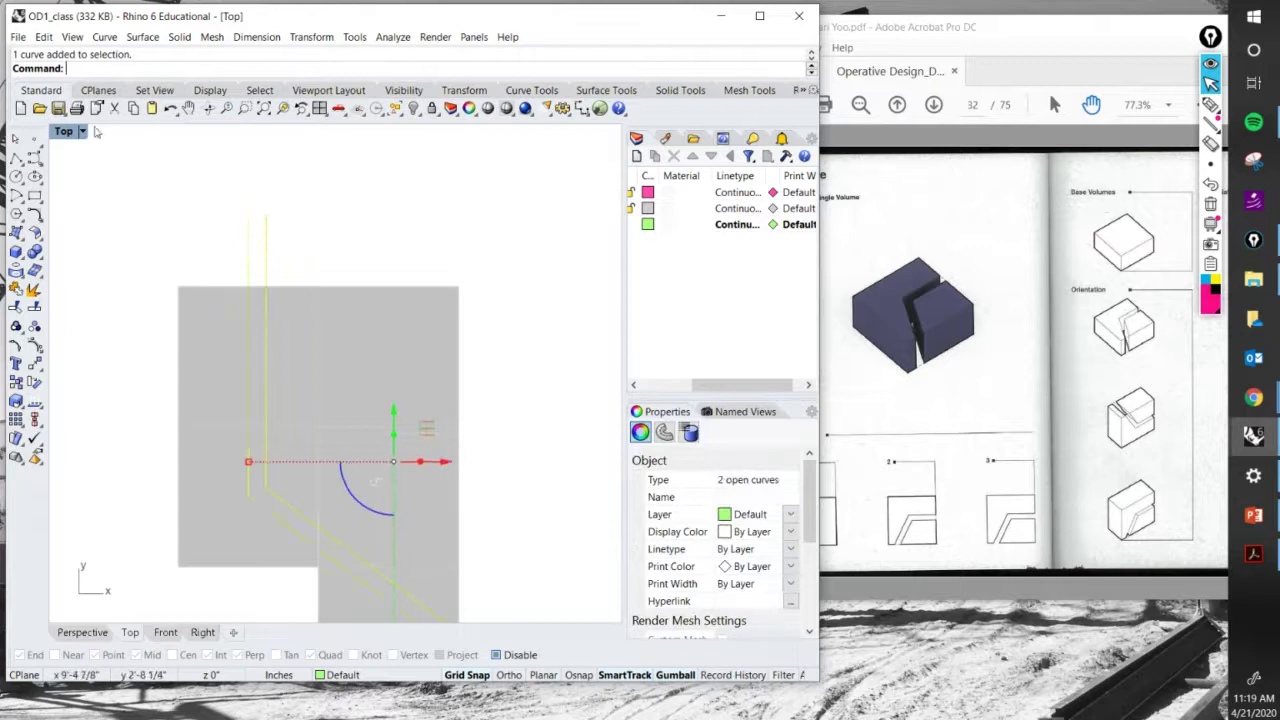
{"action": "double_click", "coordinate": [63, 132]}
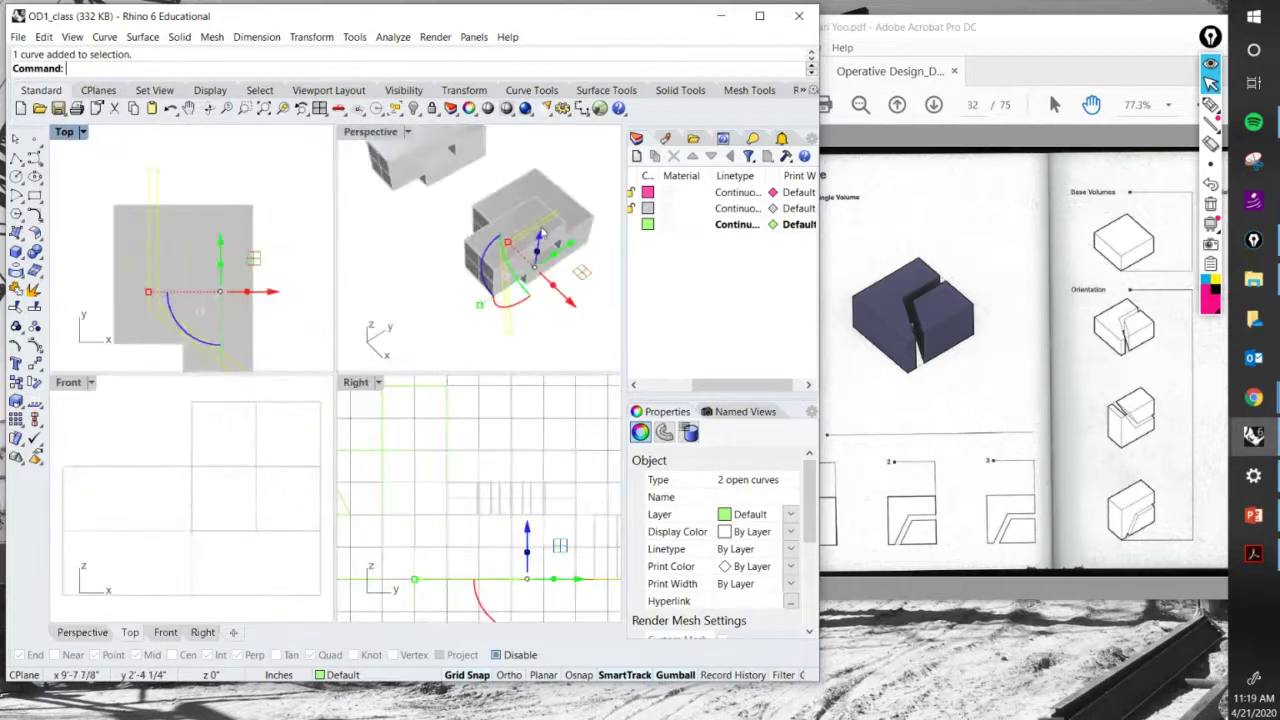
{"action": "right_click_drag", "start_coordinate": [545, 221], "coordinate": [513, 230]}
{"action": "key", "text": "ctrl+z"}
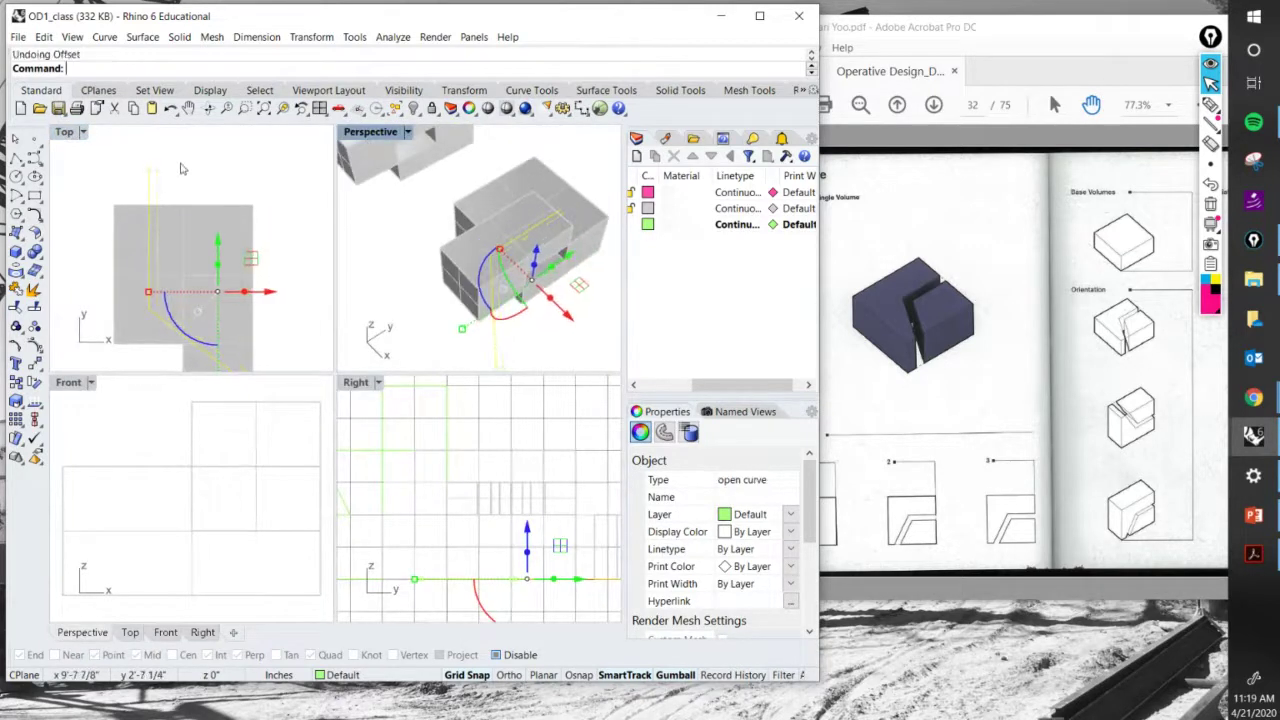
Offset the polyline by 0.25 in the Top view with the Cap option set to Flat to form a closed outline.
{"action": "double_click", "coordinate": [63, 130]}
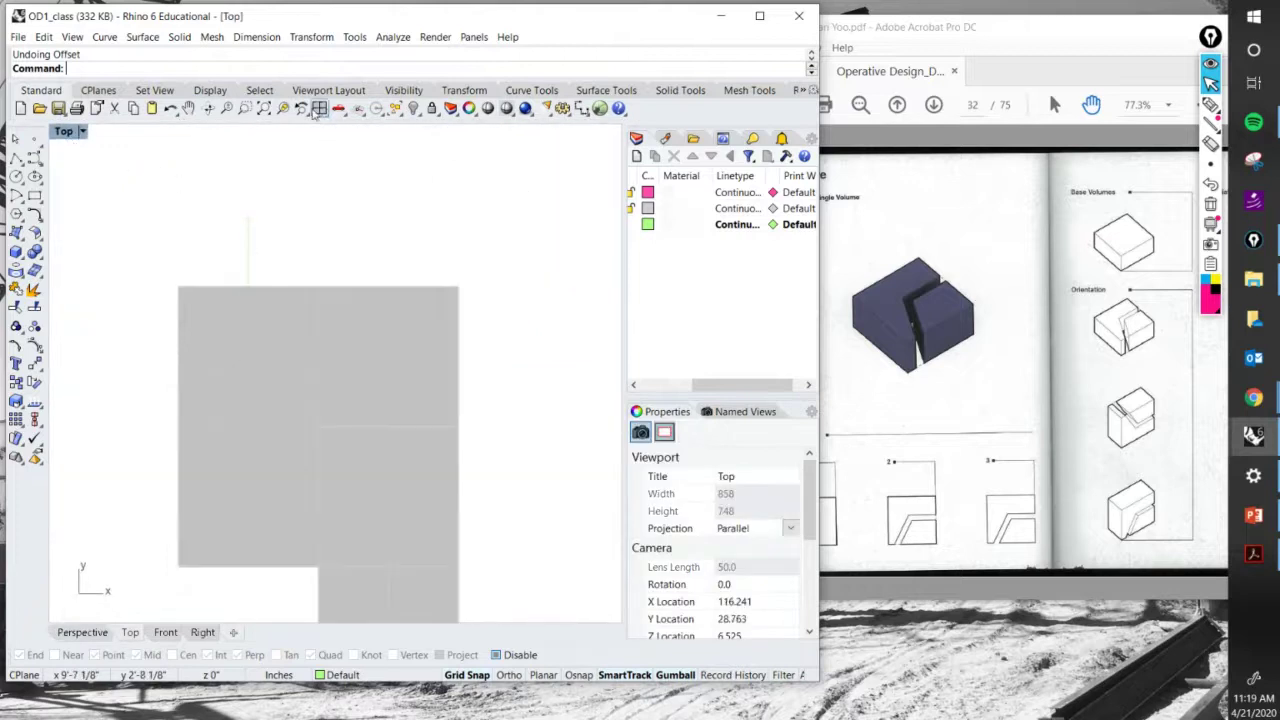
{"action": "key", "text": "Return"}
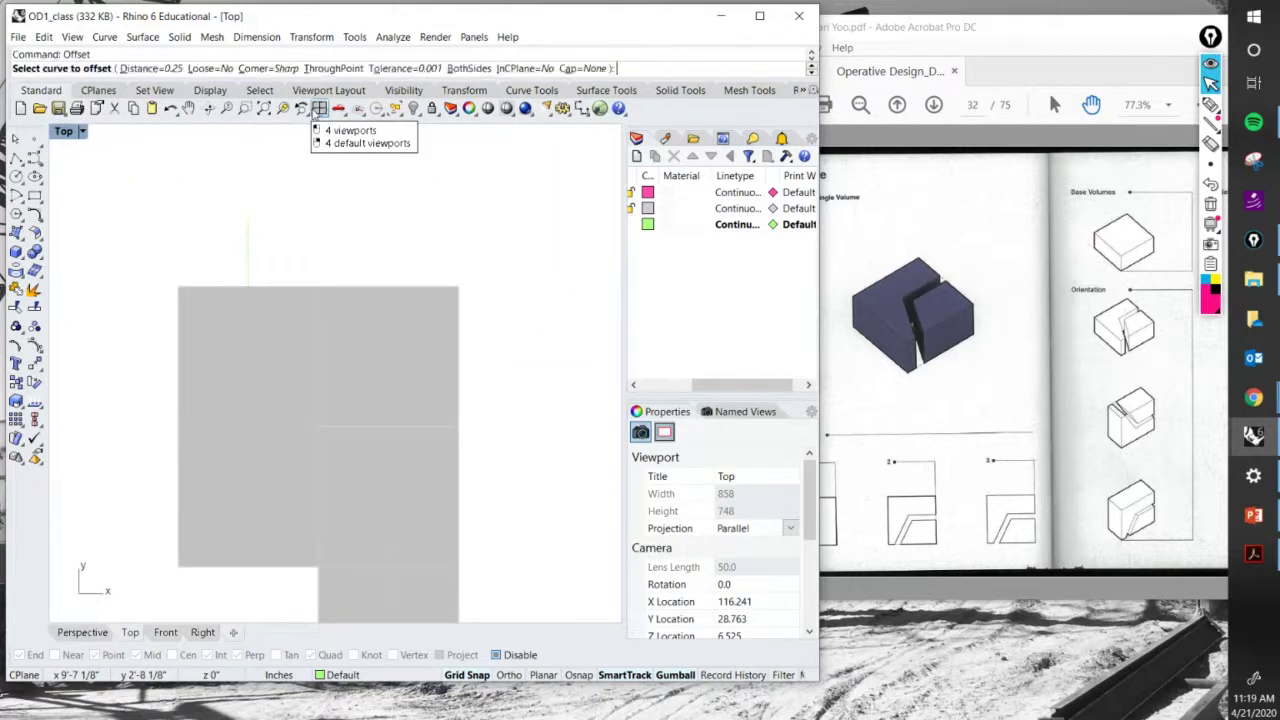
{"action": "left_click", "coordinate": [584, 68]}
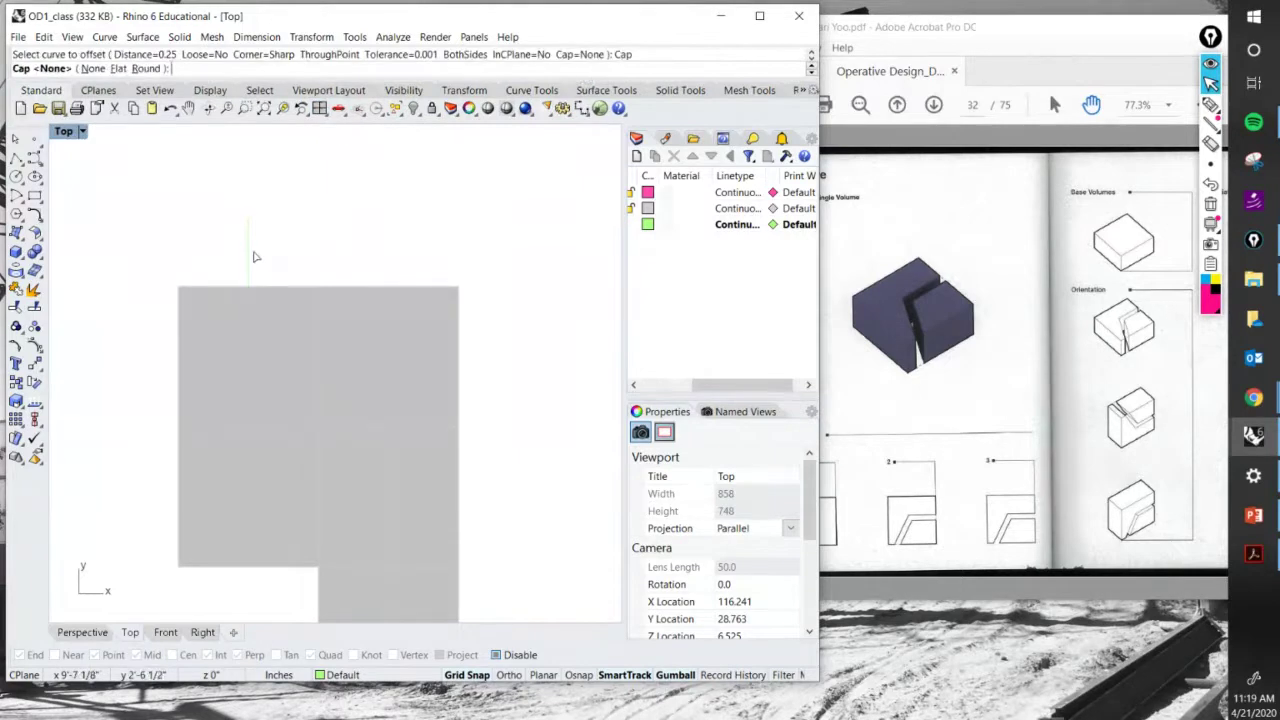
{"action": "left_click", "coordinate": [119, 68]}
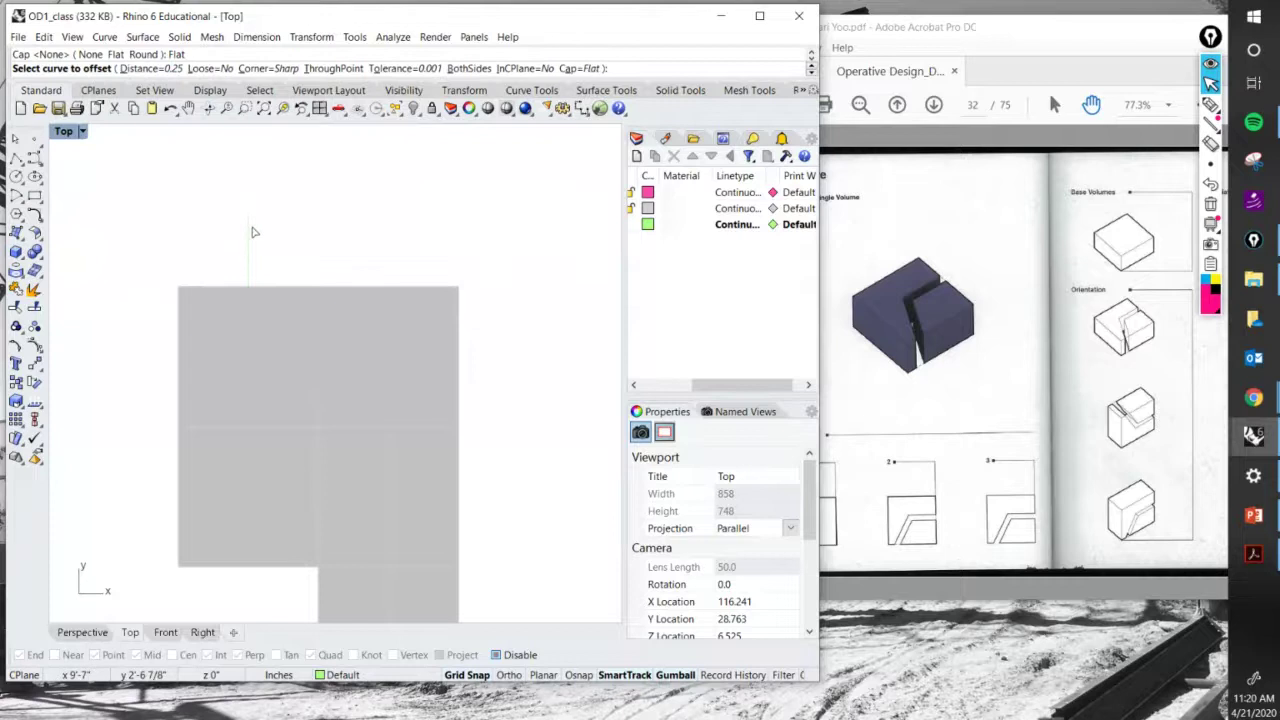
{"action": "left_click", "coordinate": [250, 232]}
{"action": "left_click", "coordinate": [290, 230]}
{"action": "scroll", "coordinate": [289, 231], "scroll_direction": "down", "scroll_amount": 5}
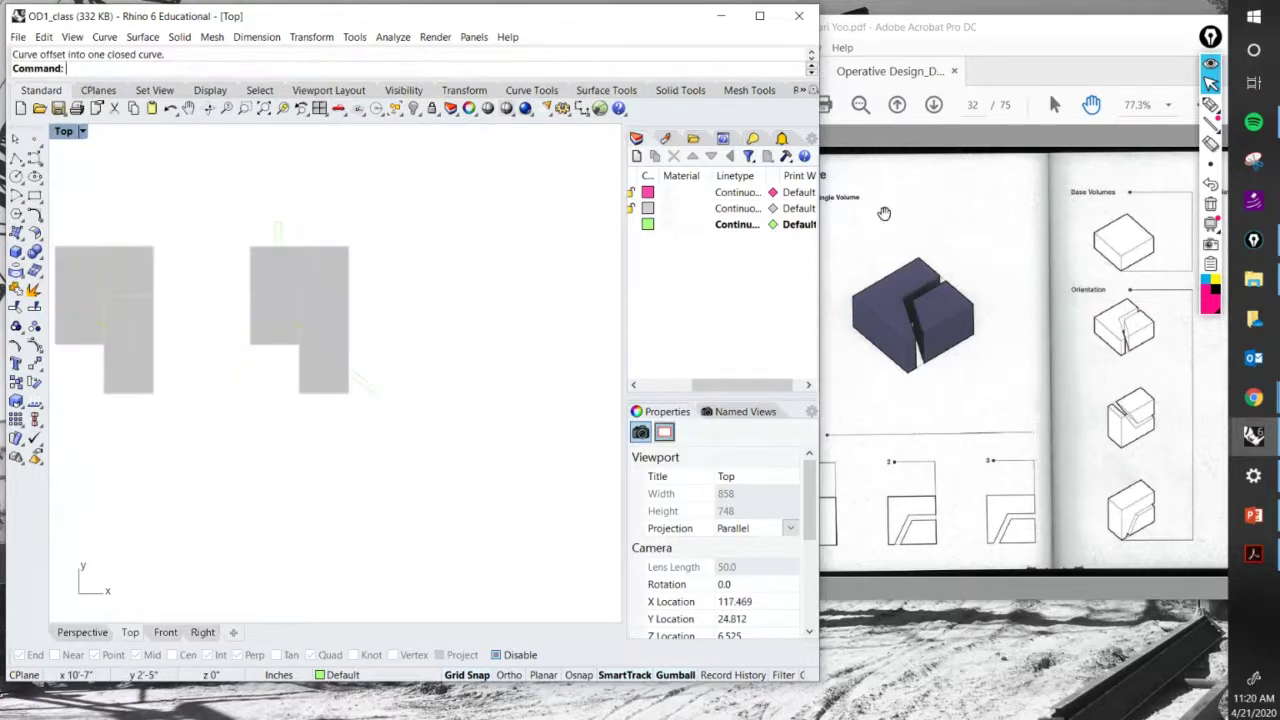
Try extruding the closed offset outline 6 inches upward through the copied model with Solid set to No, and undo the extrusion.
{"action": "double_click", "coordinate": [64, 131]}
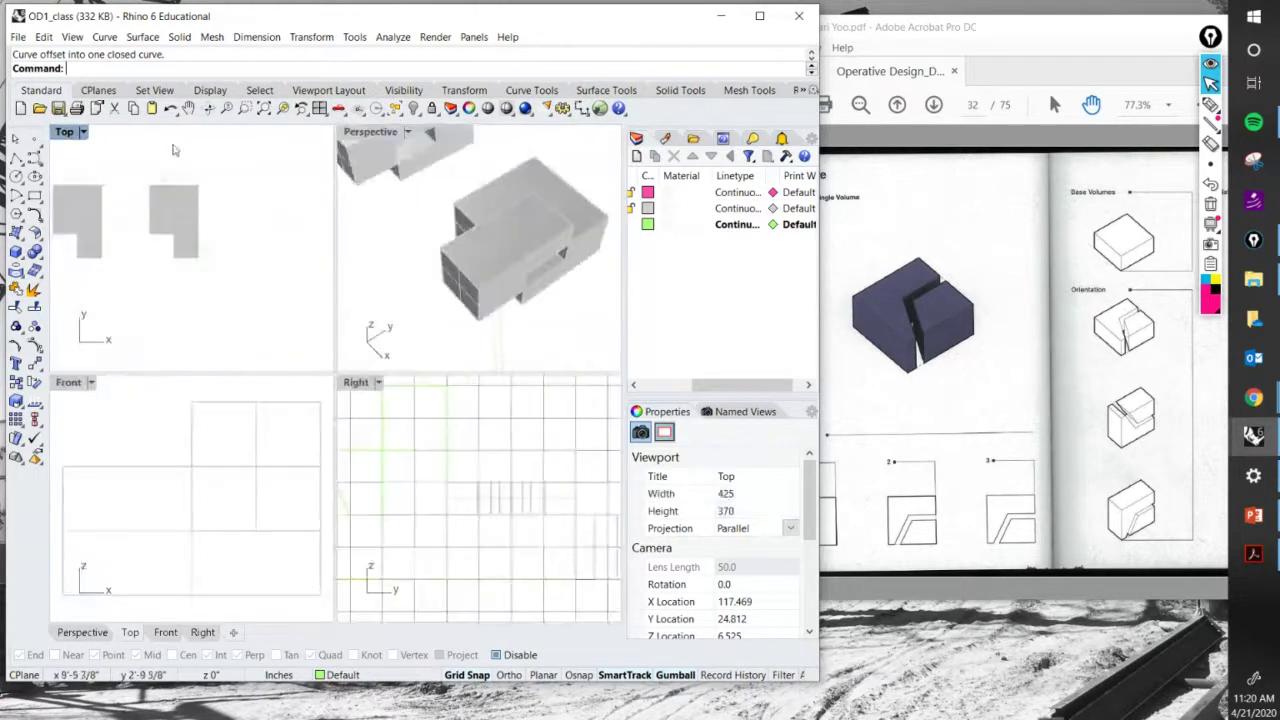
{"action": "double_click", "coordinate": [391, 133]}
{"action": "right_click_drag", "start_coordinate": [430, 330], "coordinate": [398, 398]}
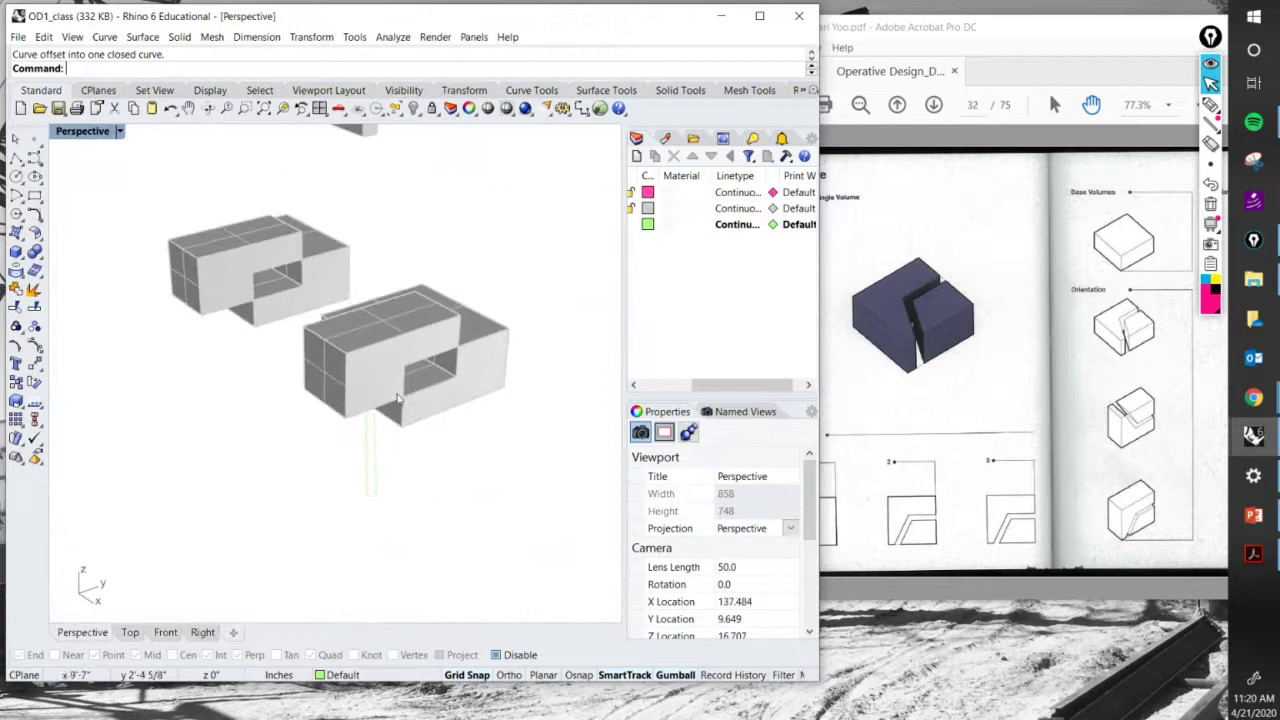
{"action": "left_click", "coordinate": [373, 446]}
{"action": "type", "text": "Ex"}
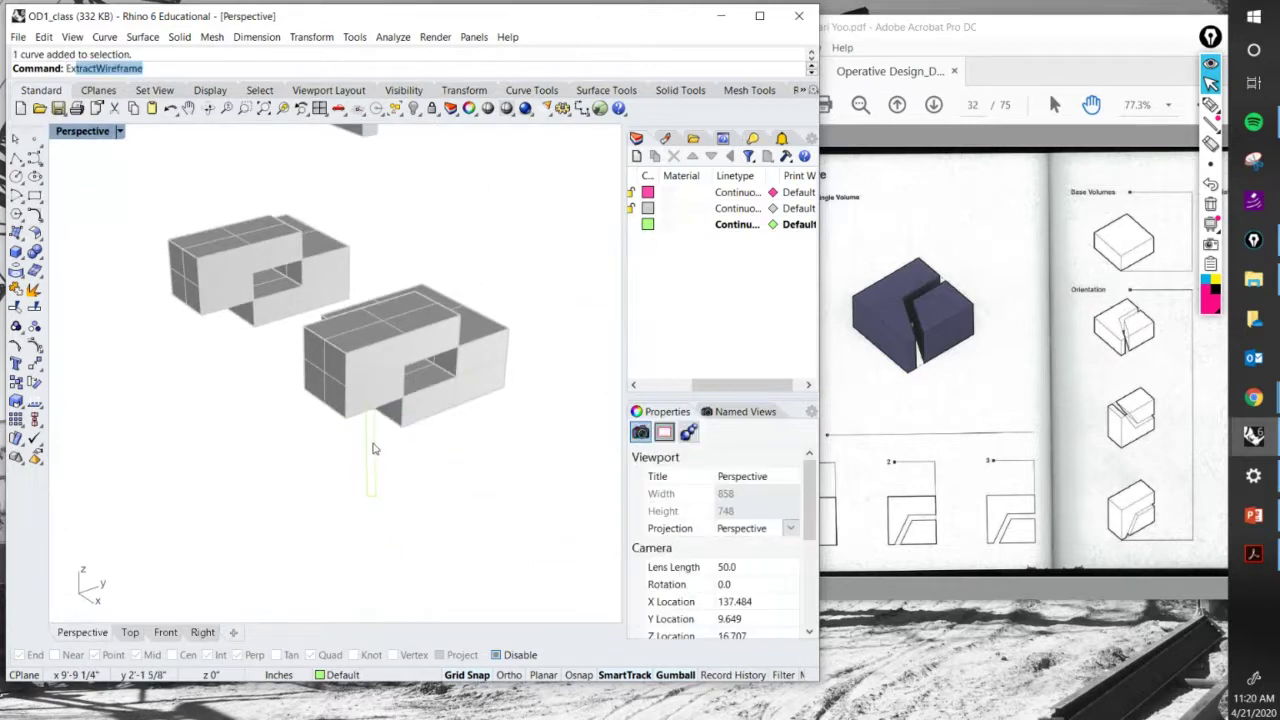
{"action": "type", "text": "trudeCrv"}
{"action": "key", "text": "Return"}
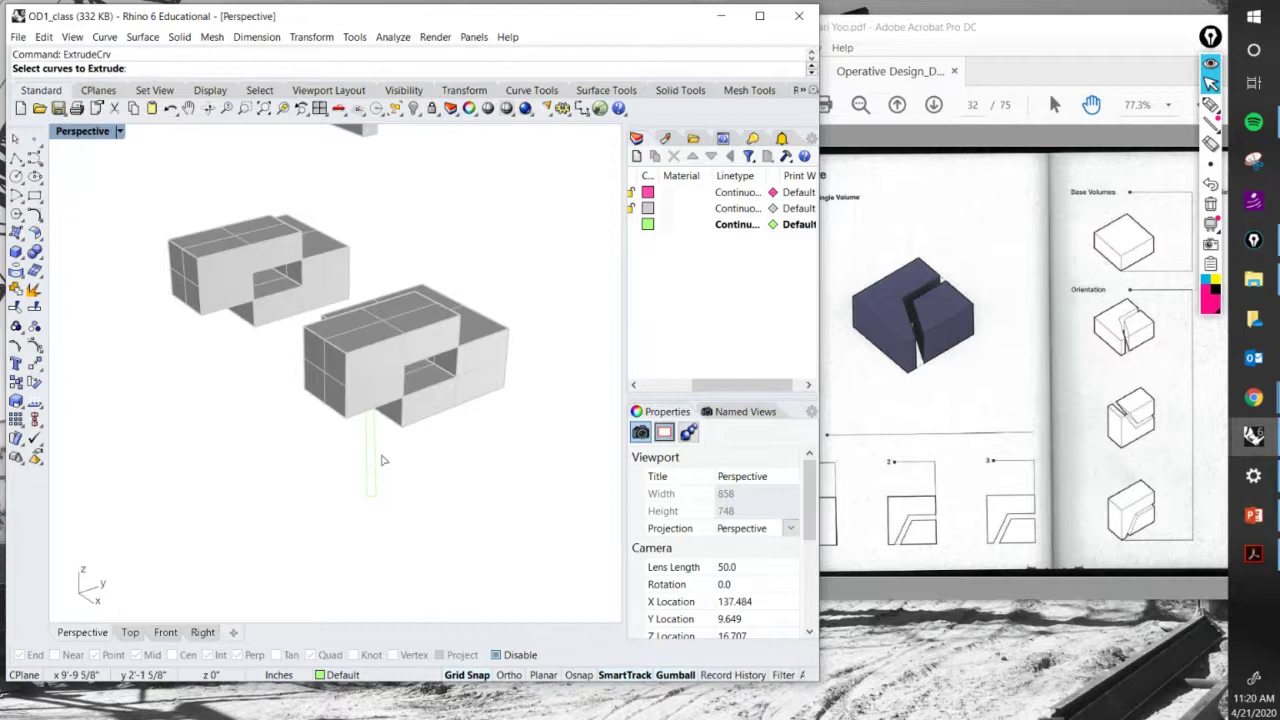
{"action": "left_click", "coordinate": [372, 455]}
{"action": "key", "text": "Return"}
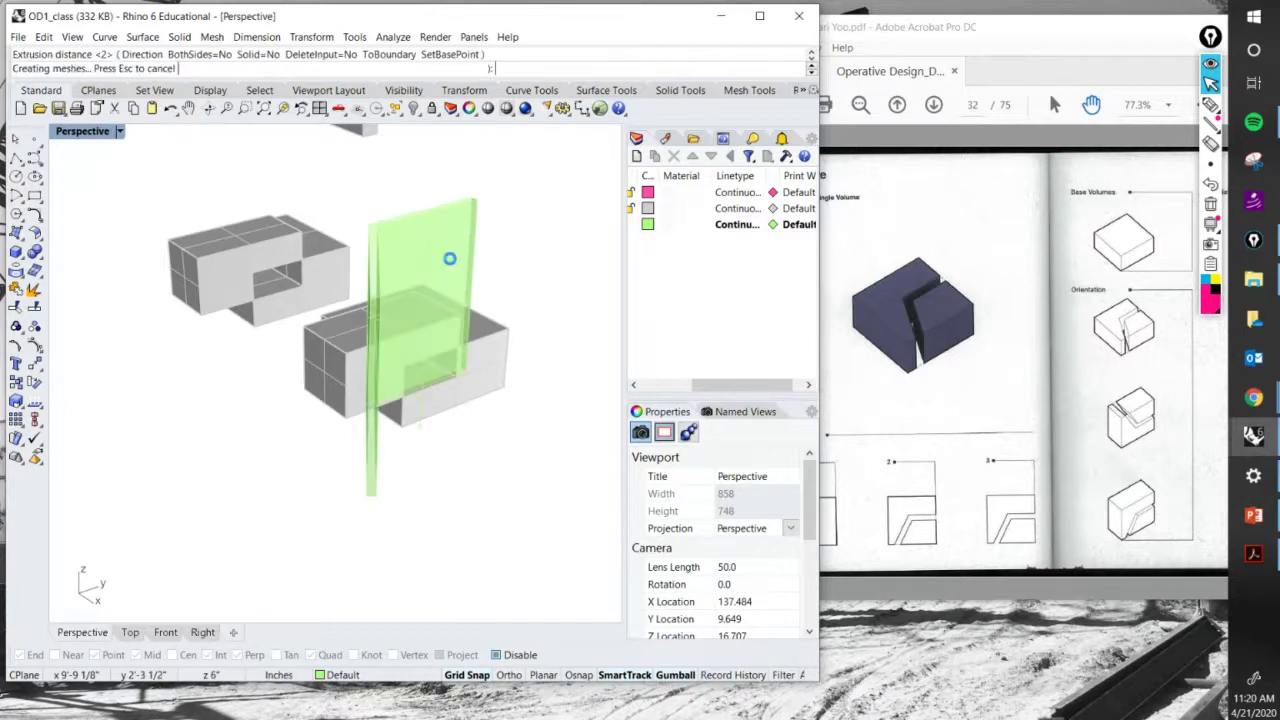
{"action": "left_click", "coordinate": [450, 258]}
{"action": "right_click_drag", "start_coordinate": [450, 258], "coordinate": [432, 415]}
{"action": "key", "text": "ctrl+z"}
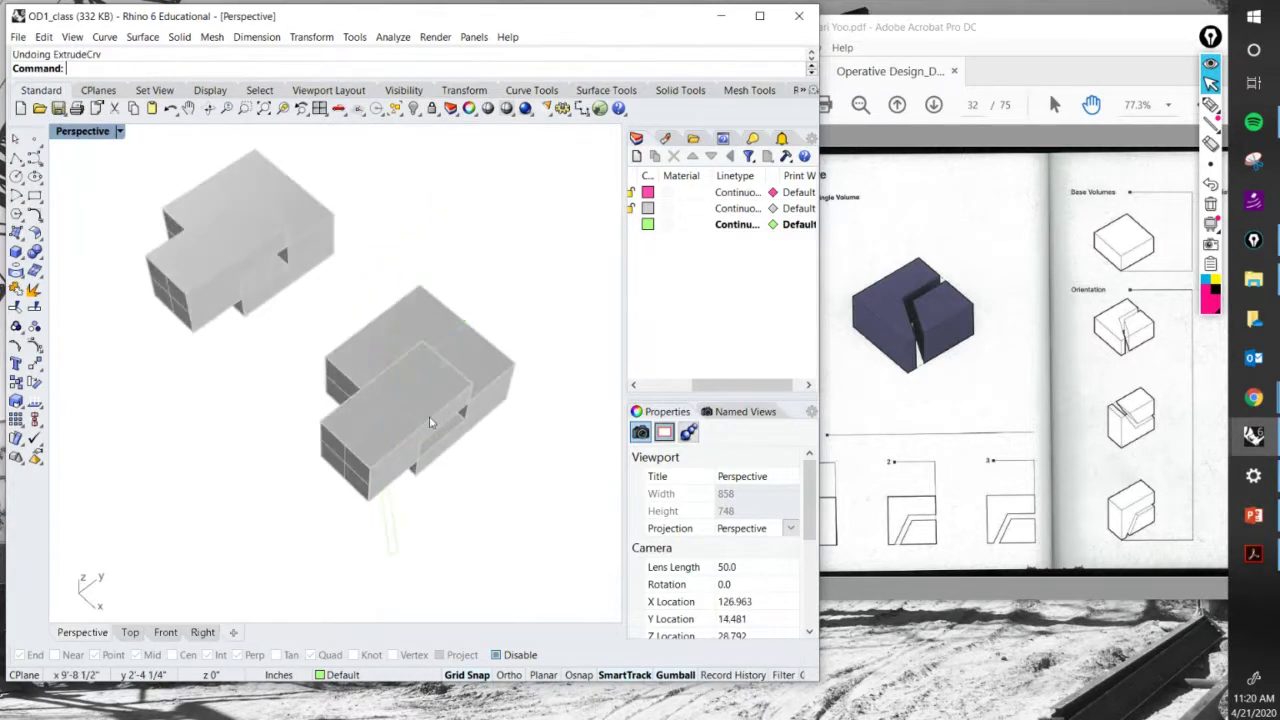
Extrude the closed offset outline upward past the top of the copied model with Solid set to Yes.
{"action": "key", "text": "Return"}
{"action": "left_click", "coordinate": [392, 532]}
{"action": "key", "text": "Return"}
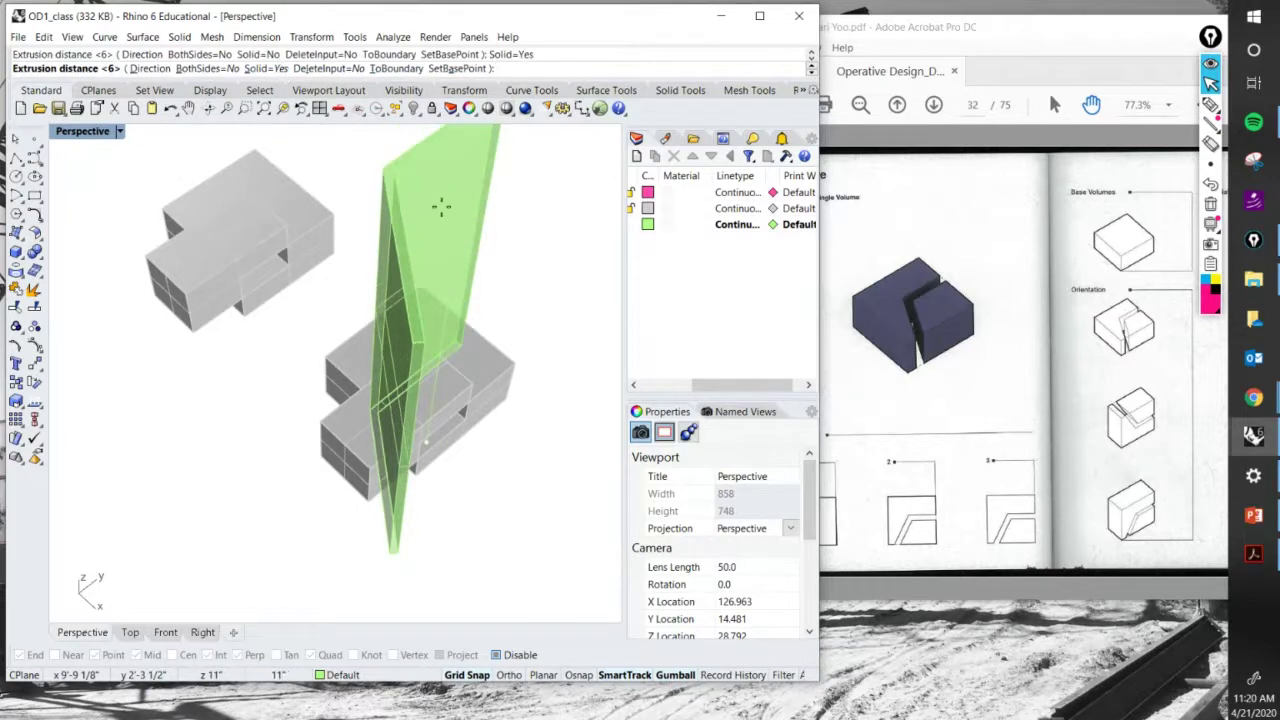
{"action": "left_click", "coordinate": [486, 320]}
{"action": "right_click_drag", "start_coordinate": [486, 320], "coordinate": [480, 457]}
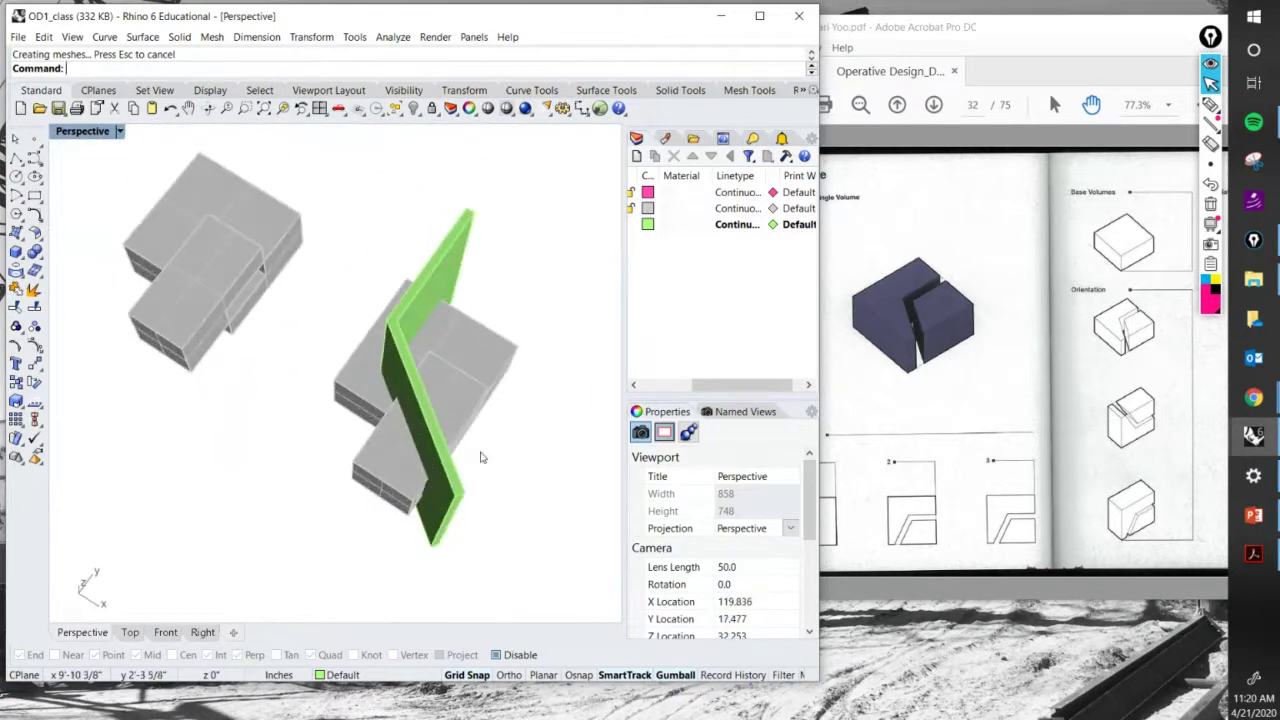
Subtract the bent slab from the copied Extract model's solids with BooleanDifference to cut the fracture gap.
{"action": "type", "text": "Boole"}
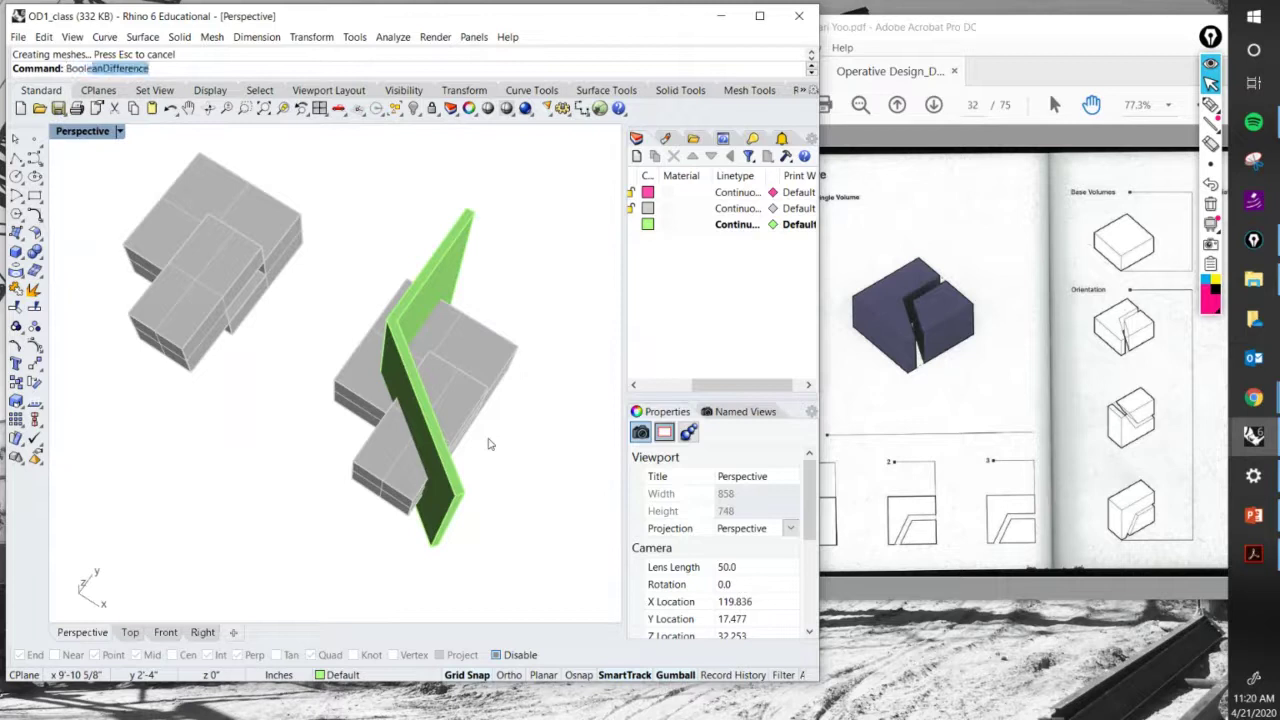
{"action": "type", "text": "an"}
{"action": "key", "text": "Return"}
{"action": "right_click_drag", "start_coordinate": [339, 481], "coordinate": [543, 363]}
{"action": "left_click", "coordinate": [470, 350]}
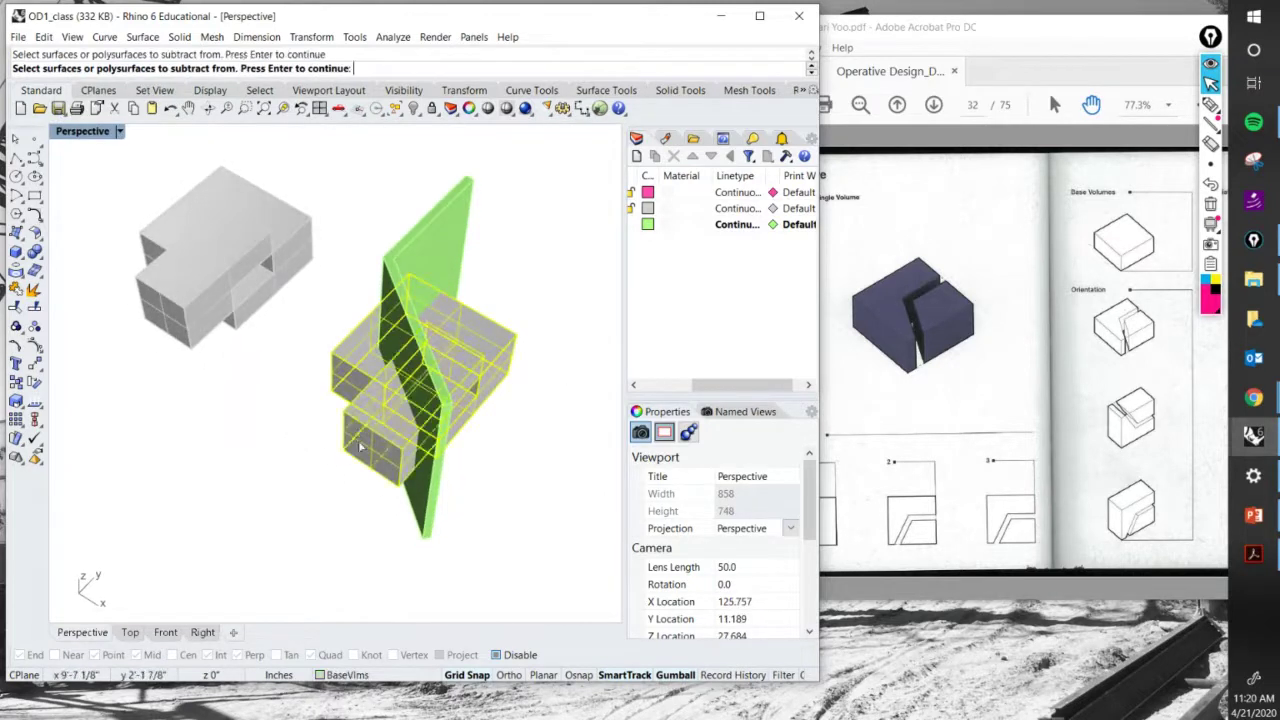
{"action": "right_click_drag", "start_coordinate": [330, 452], "coordinate": [340, 440]}
{"action": "key", "text": "Return"}
{"action": "left_click", "coordinate": [455, 279]}
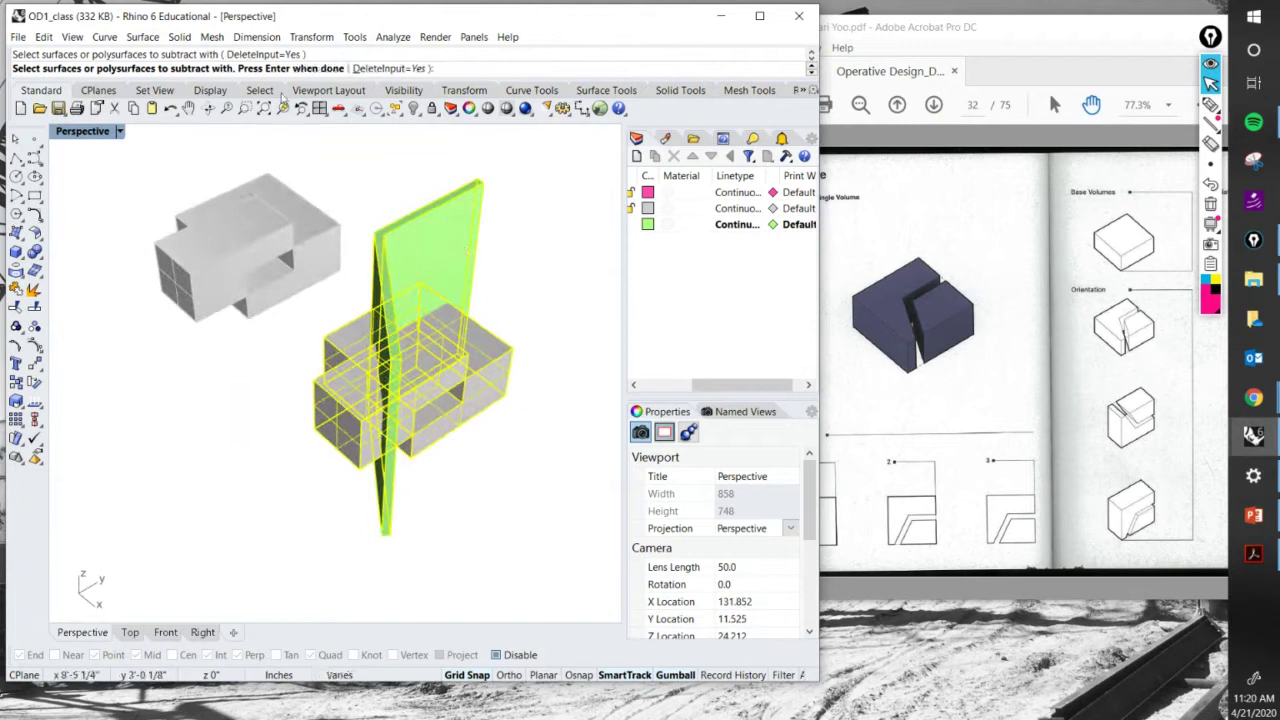
{"action": "key", "text": "Return"}
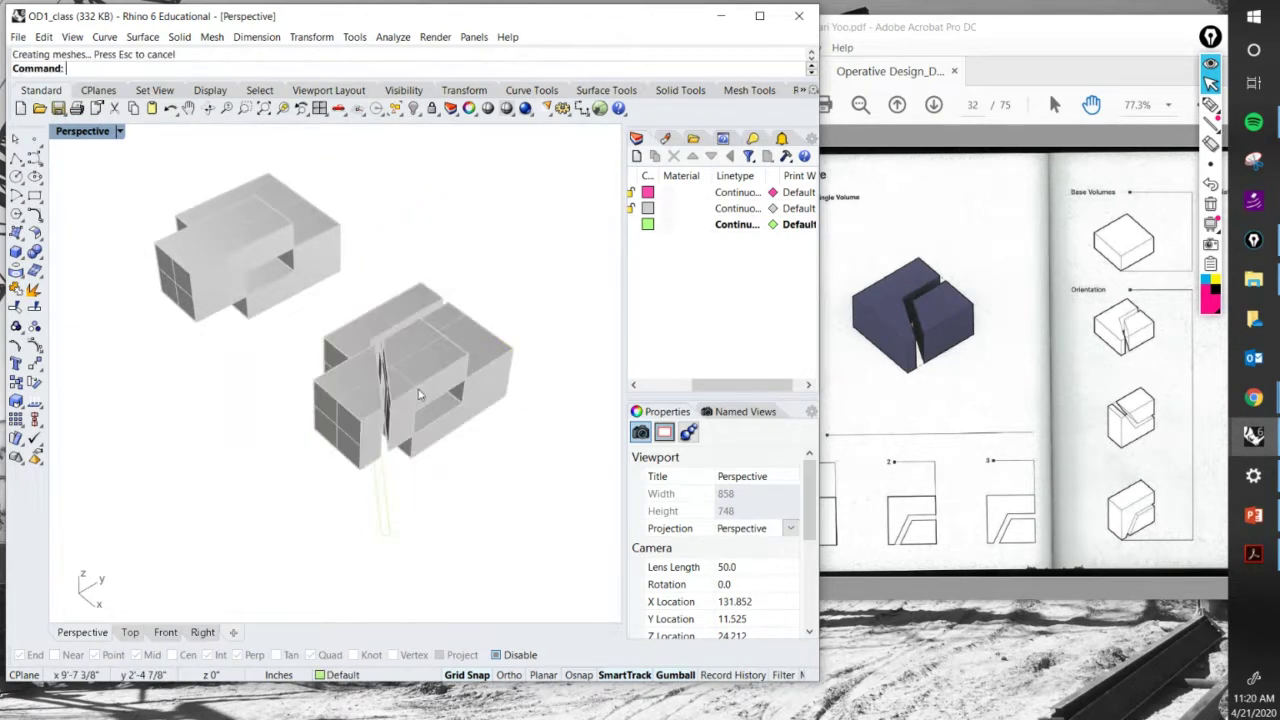
Examine the fracture gap in the copied model up close, from above and from inside the volume.
{"action": "right_click_drag", "start_coordinate": [375, 360], "coordinate": [455, 381]}
{"action": "scroll", "coordinate": [428, 365], "scroll_direction": "up", "scroll_amount": 3}
{"action": "scroll", "coordinate": [410, 330], "scroll_direction": "down", "scroll_amount": 3}
{"action": "right_click_drag", "start_coordinate": [356, 362], "coordinate": [360, 425]}
{"action": "scroll", "coordinate": [357, 349], "scroll_direction": "up", "scroll_amount": 3}
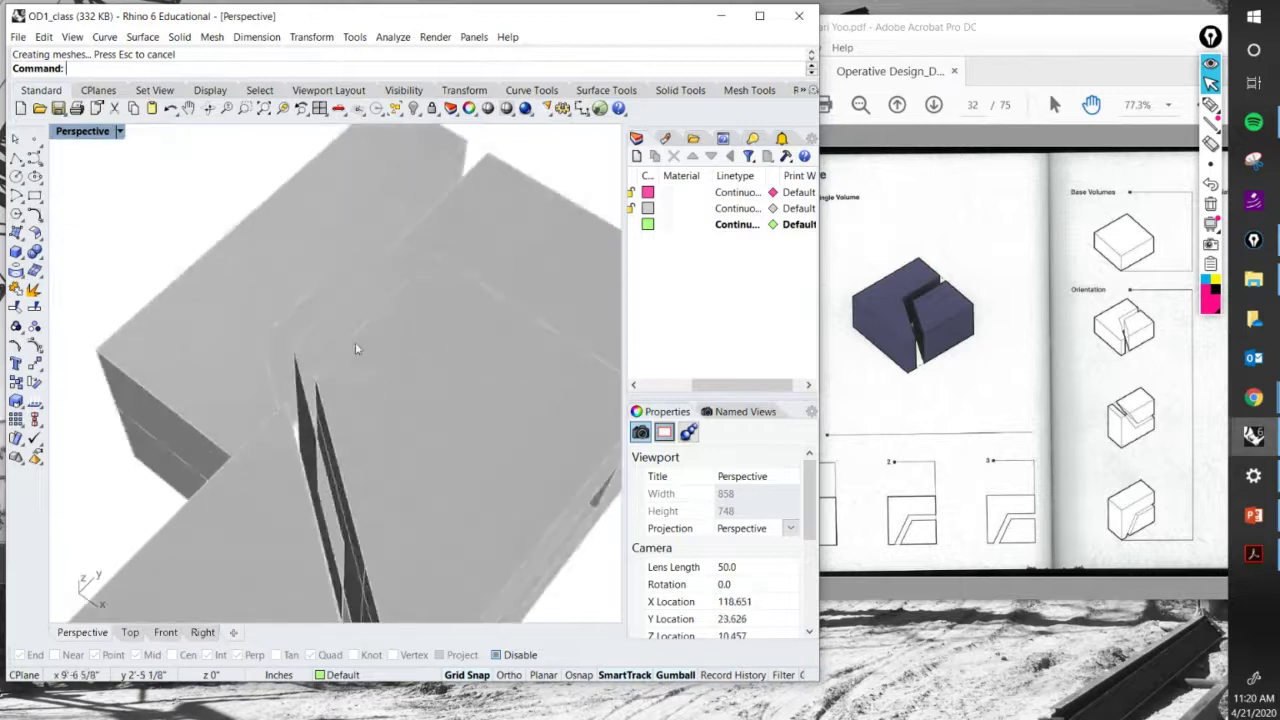
{"action": "right_click_drag", "start_coordinate": [355, 342], "coordinate": [425, 342]}
{"action": "scroll", "coordinate": [310, 286], "scroll_direction": "up", "scroll_amount": 3}
Set the Perspective viewport to Rendered display and examine the fractured model's interior, its gap and its overall form.
{"action": "left_click", "coordinate": [108, 131]}
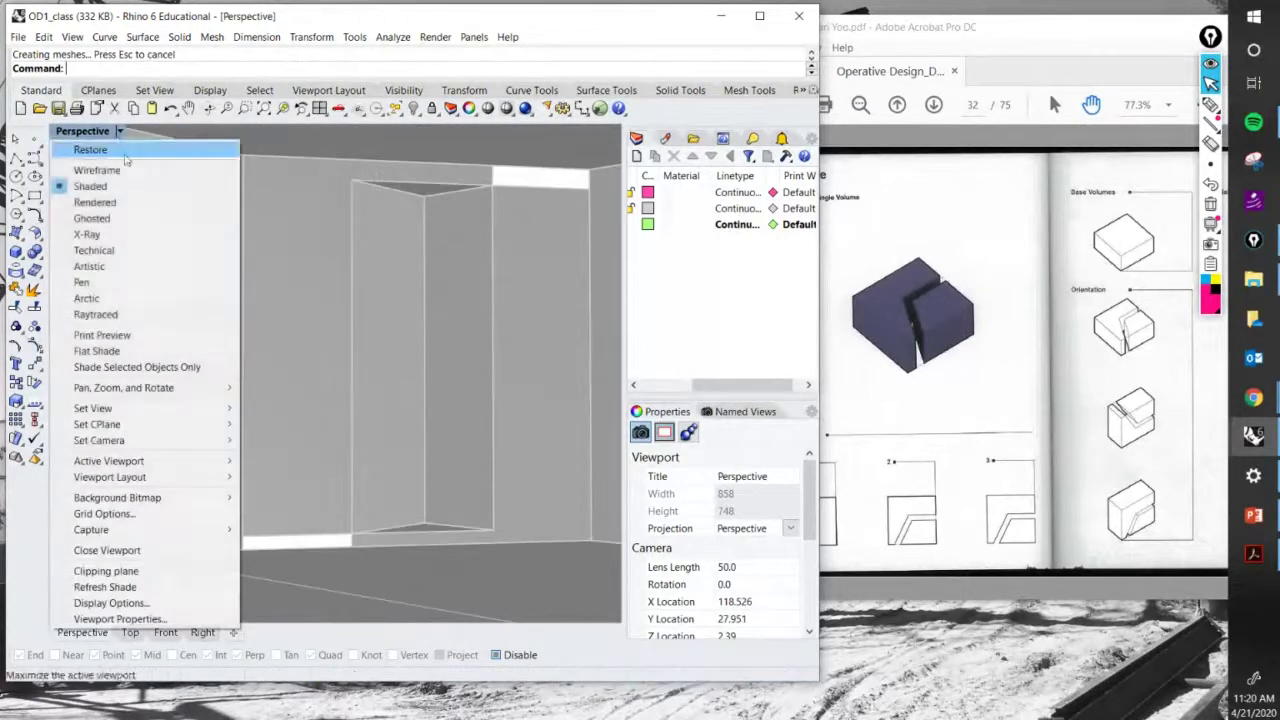
{"action": "left_click", "coordinate": [125, 201]}
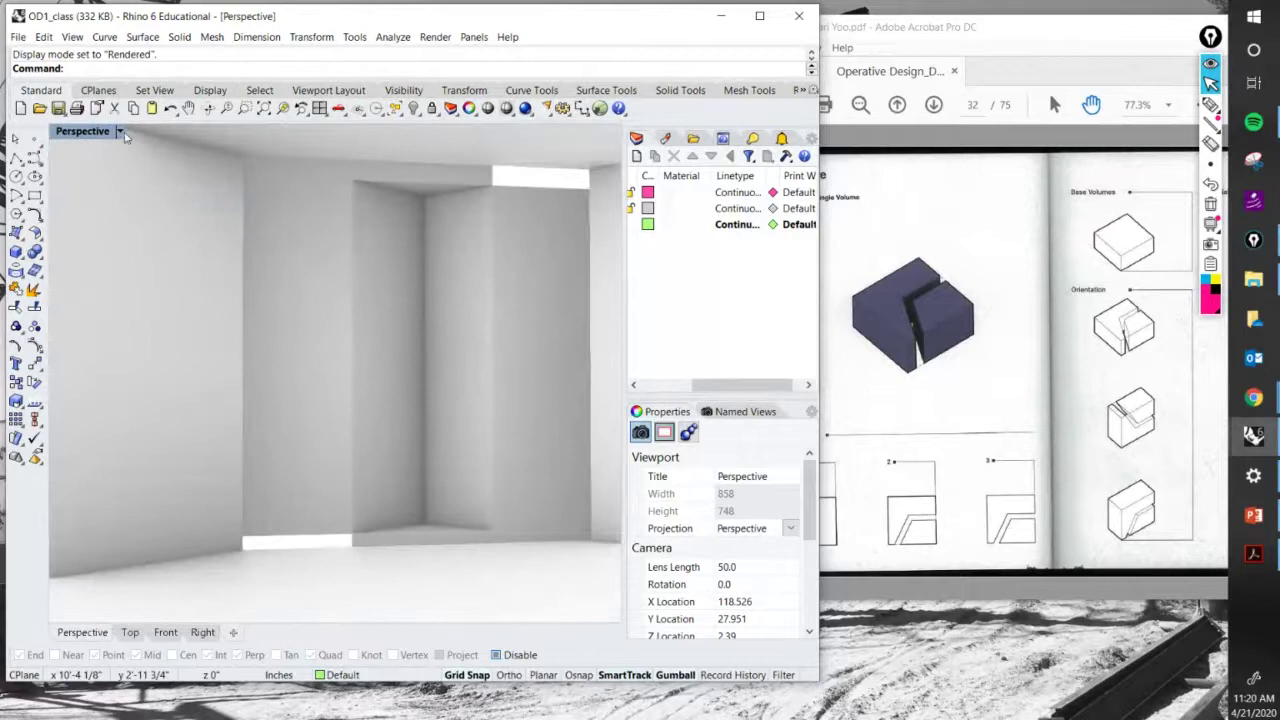
{"action": "right_click_drag", "start_coordinate": [380, 332], "coordinate": [135, 322]}
{"action": "scroll", "coordinate": [360, 383], "scroll_direction": "down", "scroll_amount": 6}
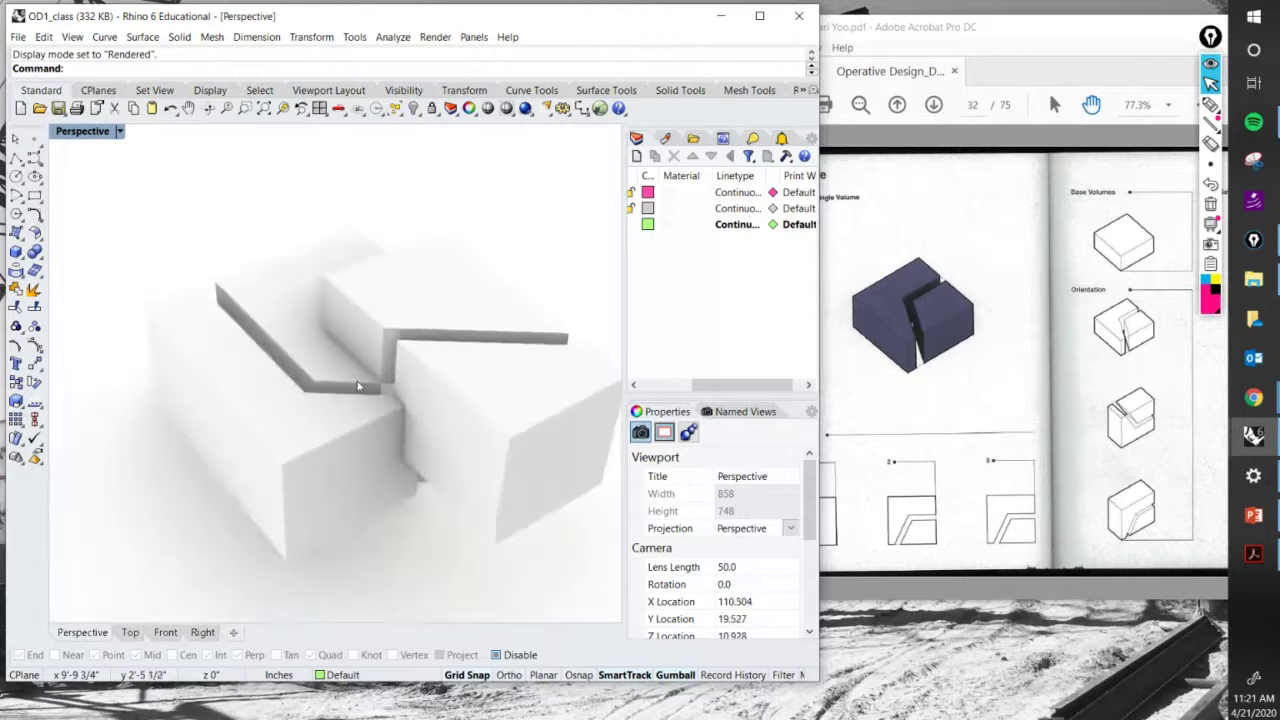
{"action": "right_click_drag", "start_coordinate": [360, 383], "coordinate": [269, 337]}
{"action": "scroll", "coordinate": [269, 337], "scroll_direction": "down", "scroll_amount": 4}
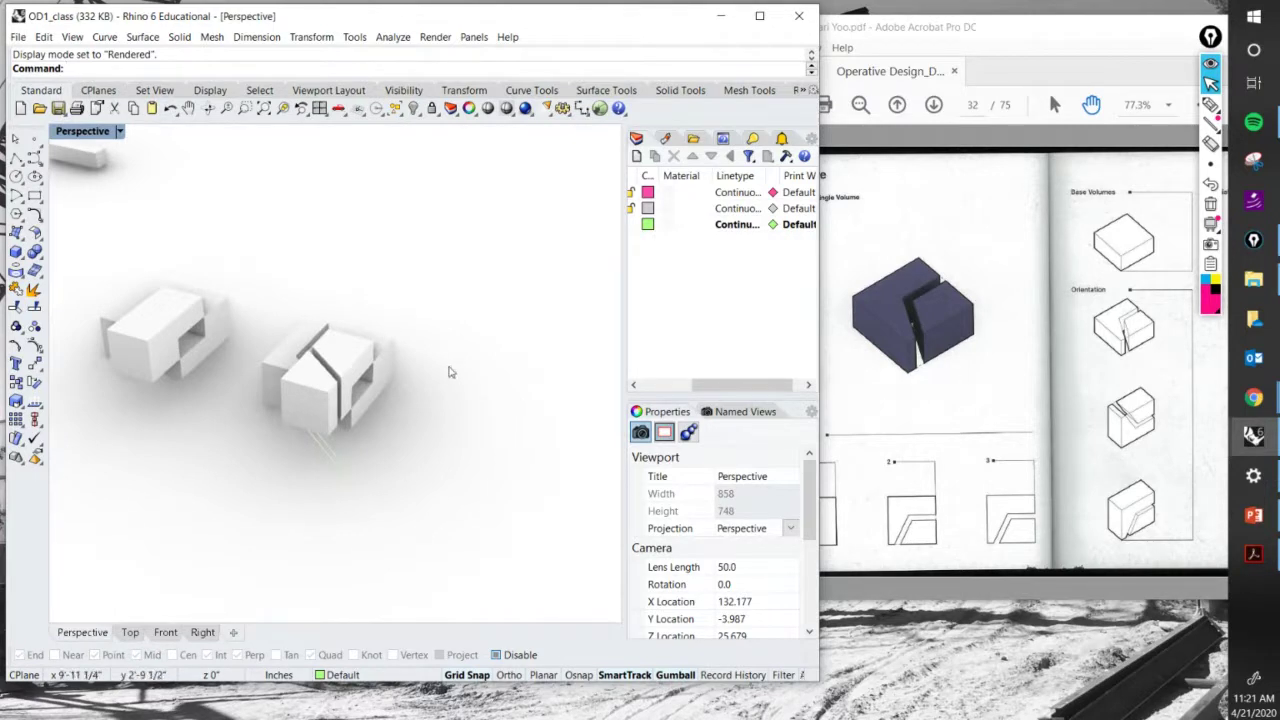
{"action": "right_click_drag", "start_coordinate": [449, 363], "coordinate": [328, 413]}
{"action": "right_click_drag", "start_coordinate": [409, 393], "coordinate": [450, 305]}
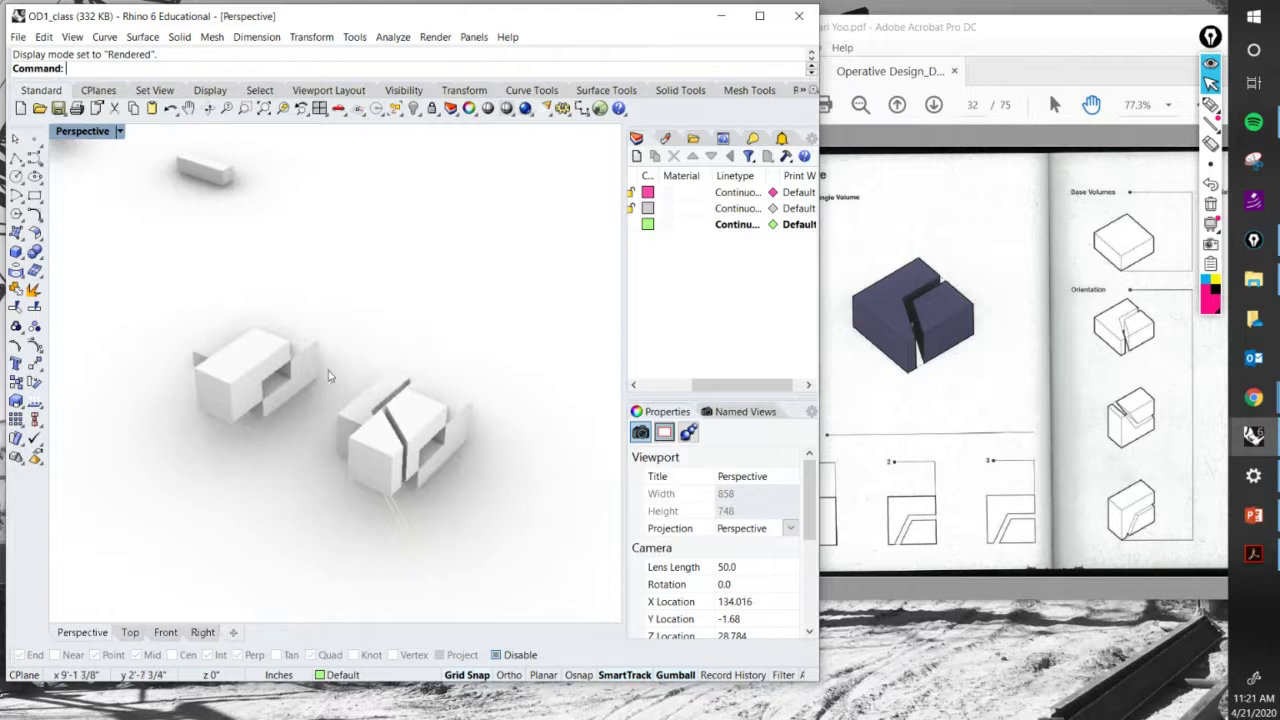
{"action": "right_click_drag", "start_coordinate": [330, 376], "coordinate": [346, 423]}
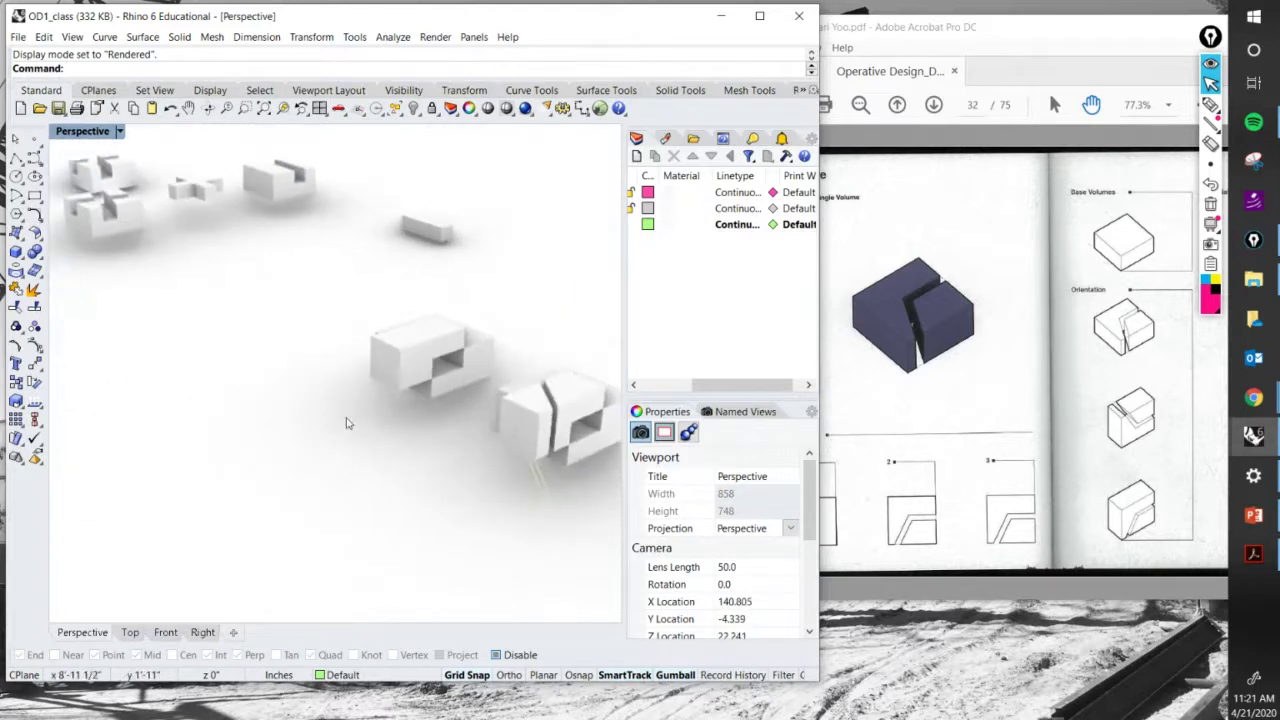
Return the Perspective viewport to Shaded display and compare the fractured model with the earlier models in the scene.
{"action": "left_click", "coordinate": [119, 131]}
{"action": "left_click", "coordinate": [130, 187]}
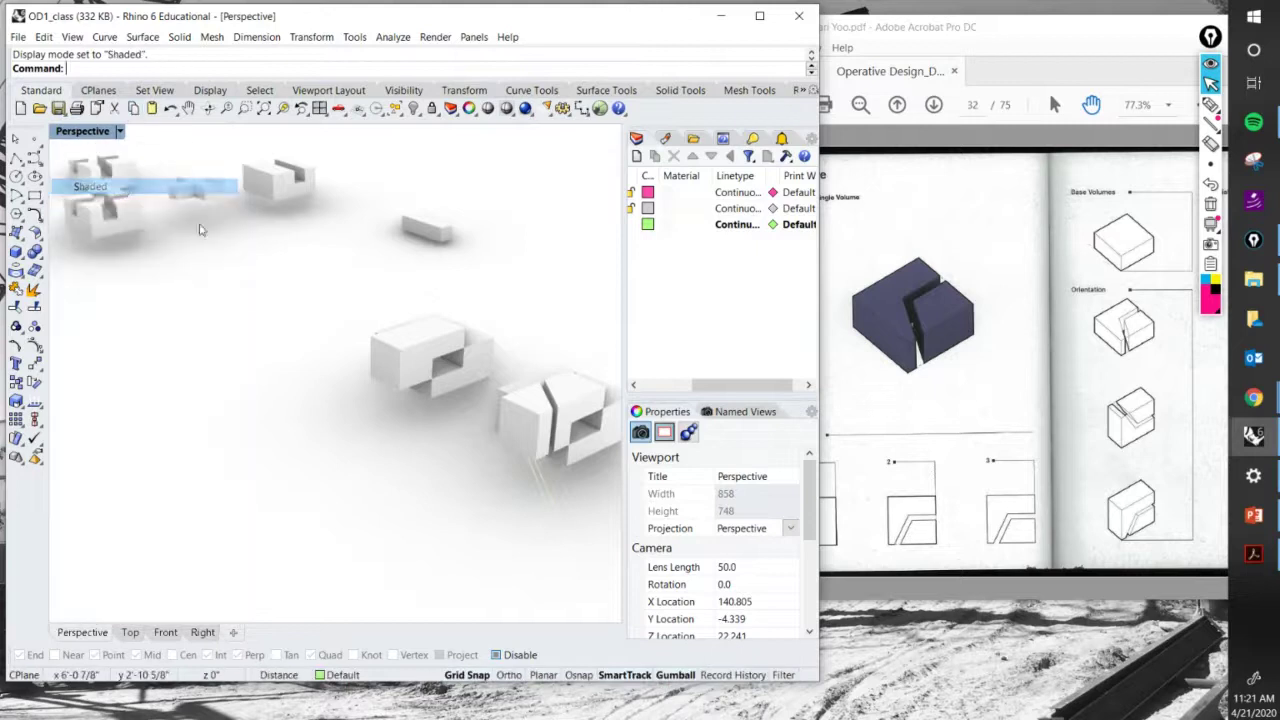
{"action": "scroll", "coordinate": [216, 301], "scroll_direction": "down", "scroll_amount": 5}
{"action": "scroll", "coordinate": [314, 316], "scroll_direction": "up", "scroll_amount": 5}
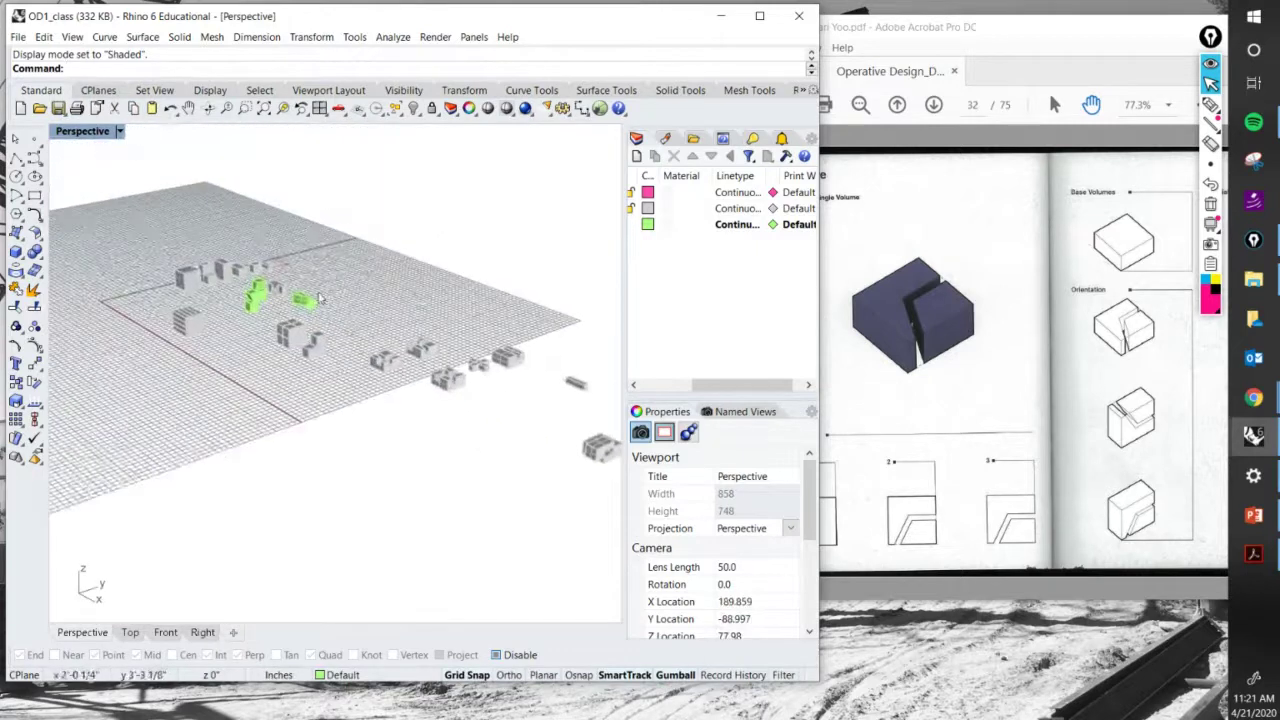
{"action": "scroll", "coordinate": [314, 316], "scroll_direction": "down", "scroll_amount": 5}
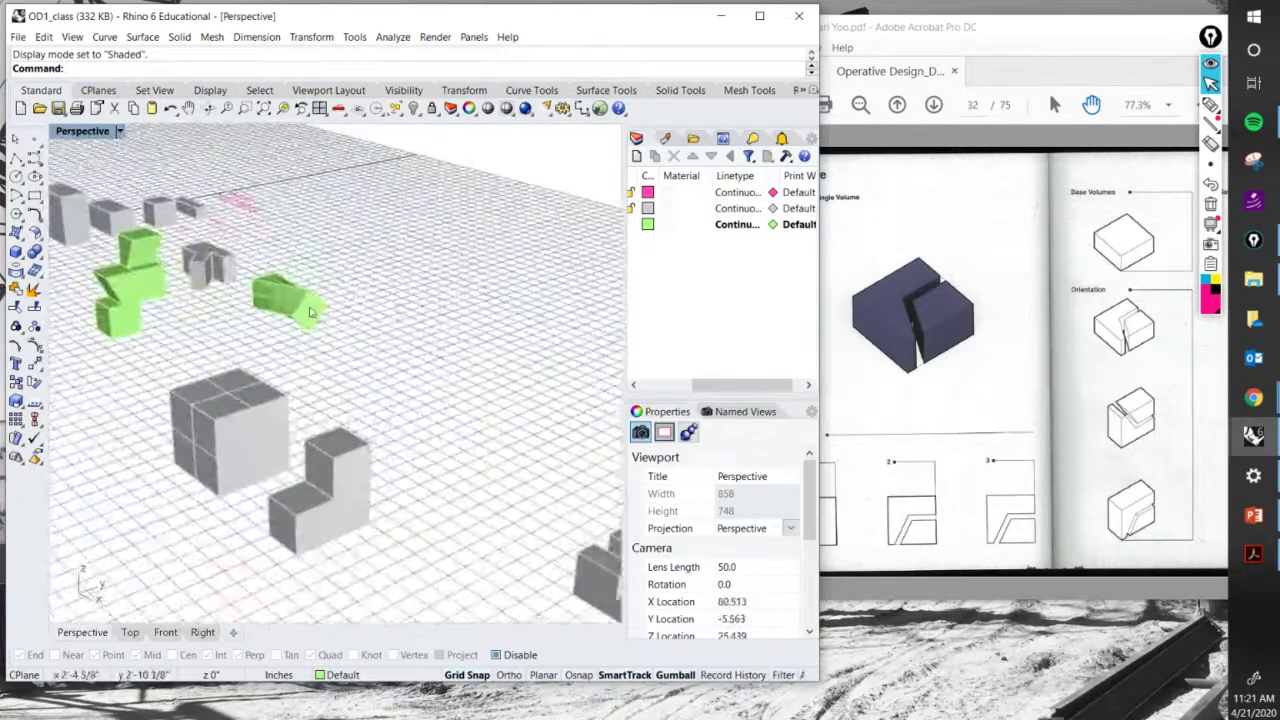
{"action": "scroll", "coordinate": [296, 390], "scroll_direction": "up", "scroll_amount": 10}
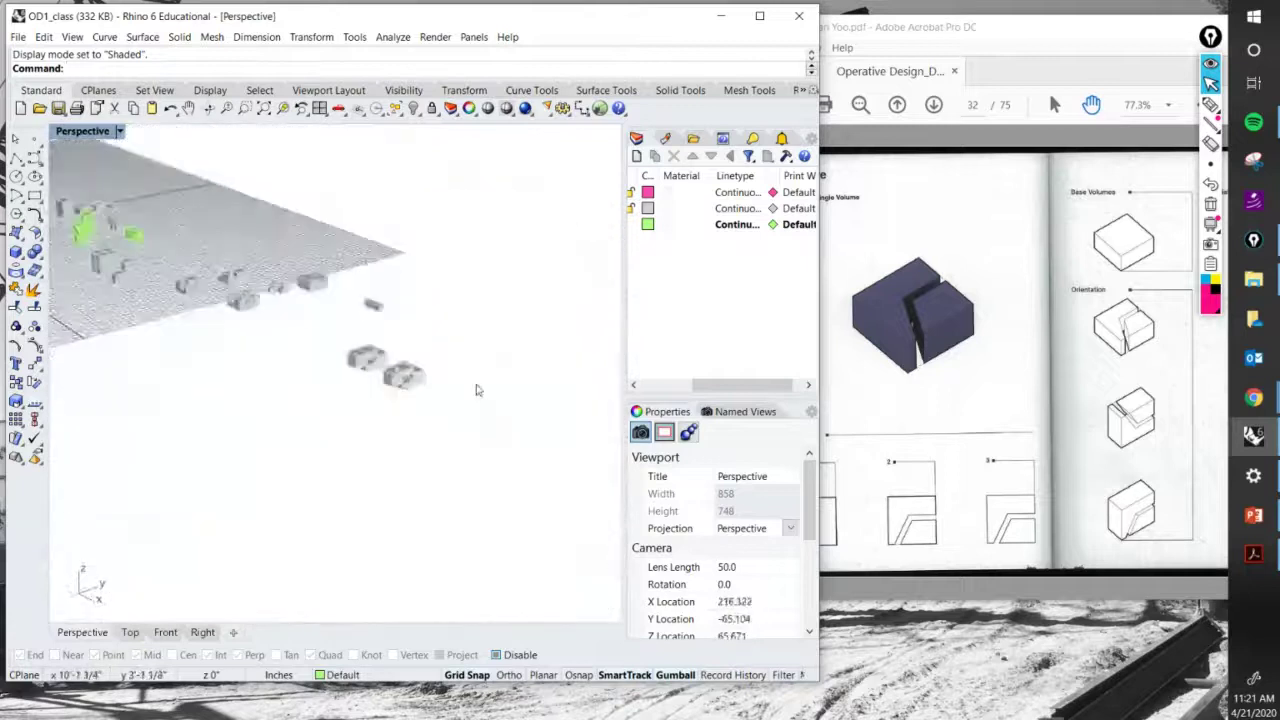
{"action": "scroll", "coordinate": [296, 397], "scroll_direction": "up", "scroll_amount": 5}
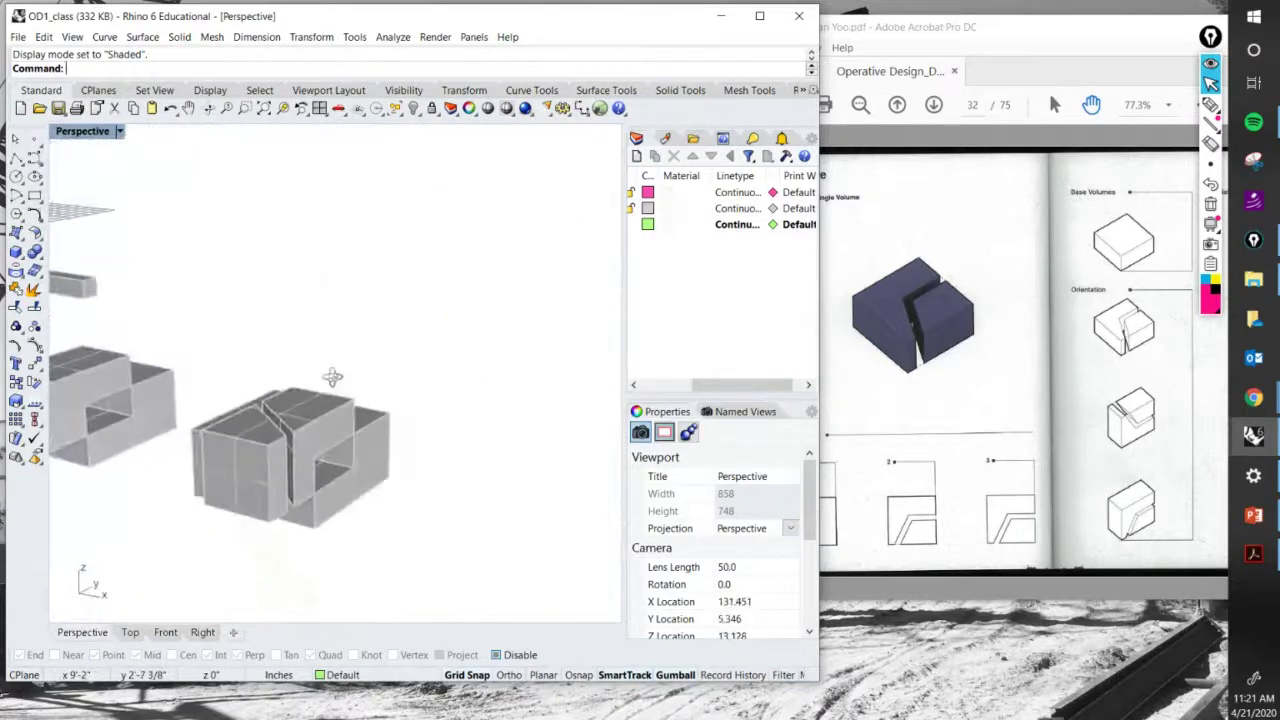
{"action": "scroll", "coordinate": [403, 366], "scroll_direction": "down", "scroll_amount": 5}
{"action": "scroll", "coordinate": [287, 383], "scroll_direction": "down", "scroll_amount": 5}
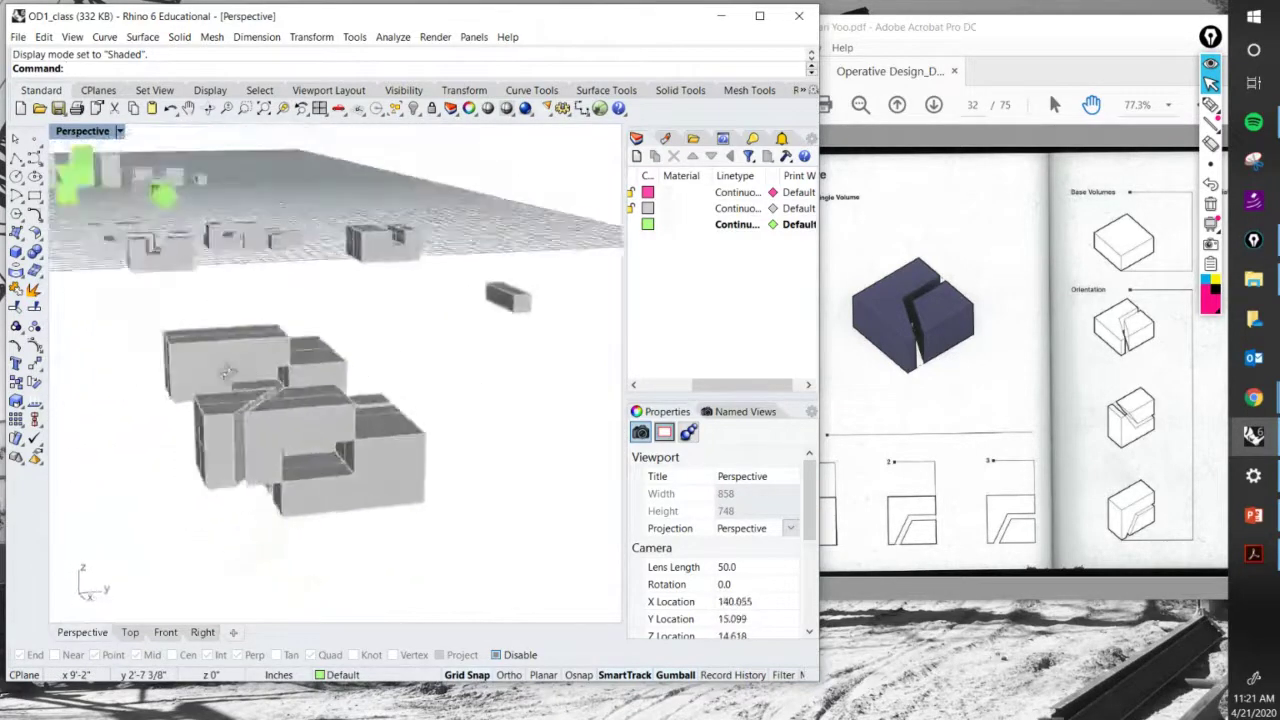
{"action": "scroll", "coordinate": [272, 403], "scroll_direction": "up", "scroll_amount": 5}
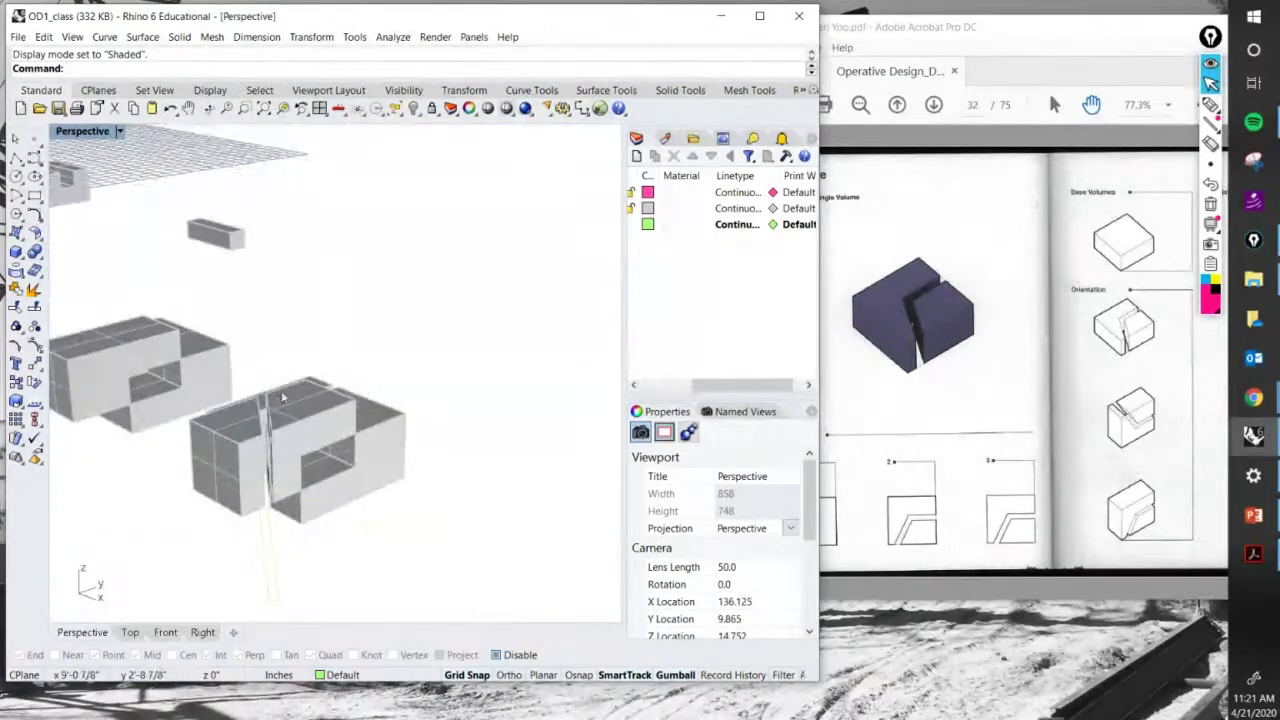
Switch to the Operative Design PDF in Acrobat, page ahead from Fracture to Split + Split, and reposition its window to show the full spread.
{"action": "left_click", "coordinate": [1038, 55]}
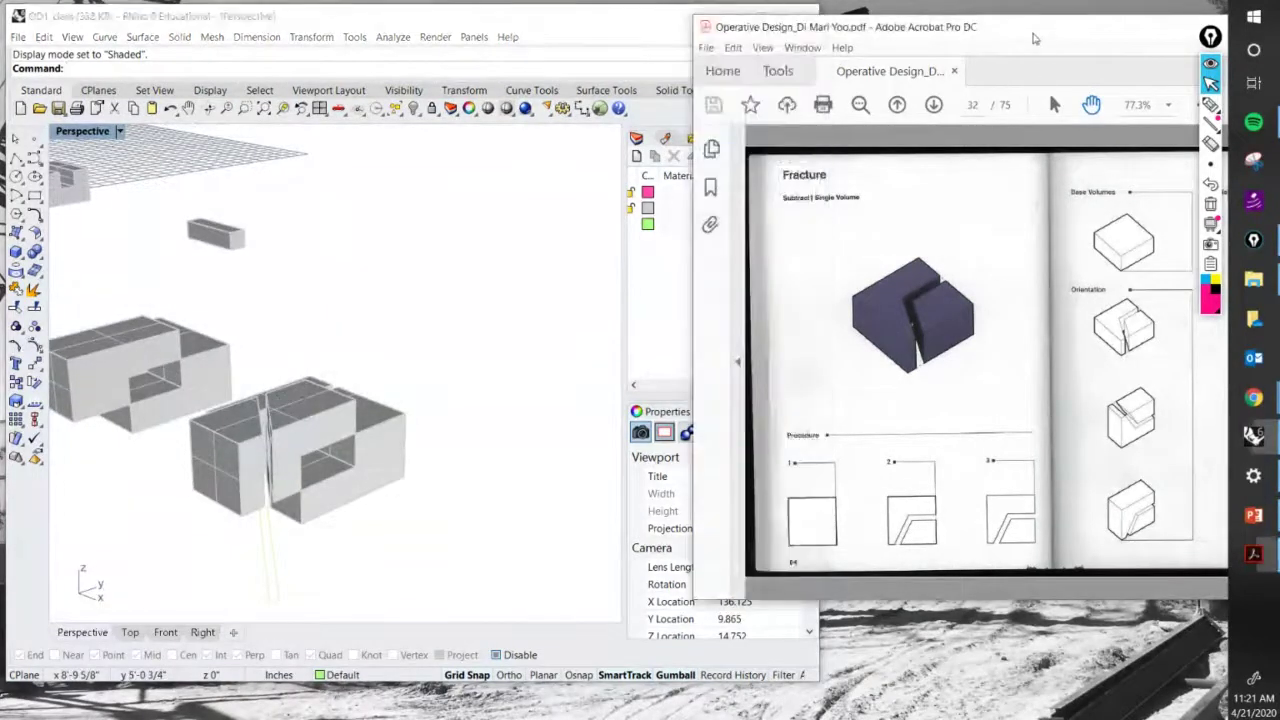
{"action": "scroll", "coordinate": [917, 259], "scroll_direction": "down", "scroll_amount": 2}
{"action": "scroll", "coordinate": [917, 259], "scroll_direction": "down", "scroll_amount": 8}
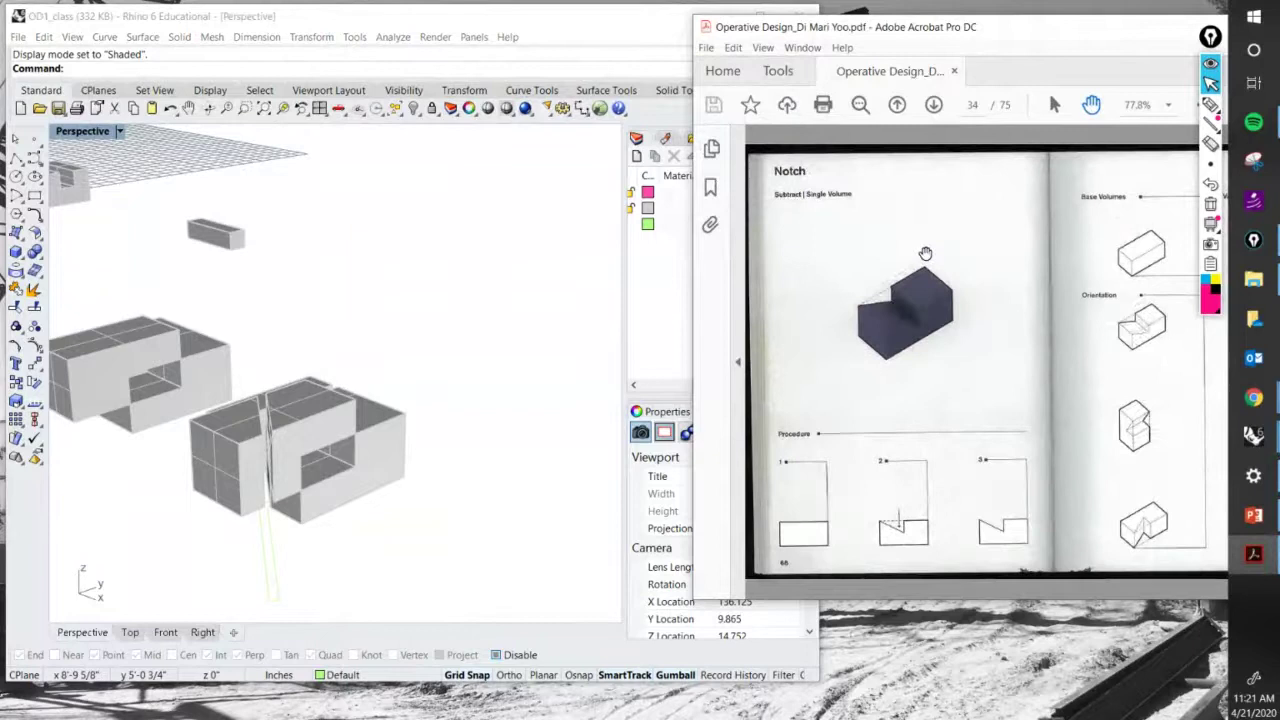
{"action": "scroll", "coordinate": [931, 259], "scroll_direction": "down", "scroll_amount": 12}
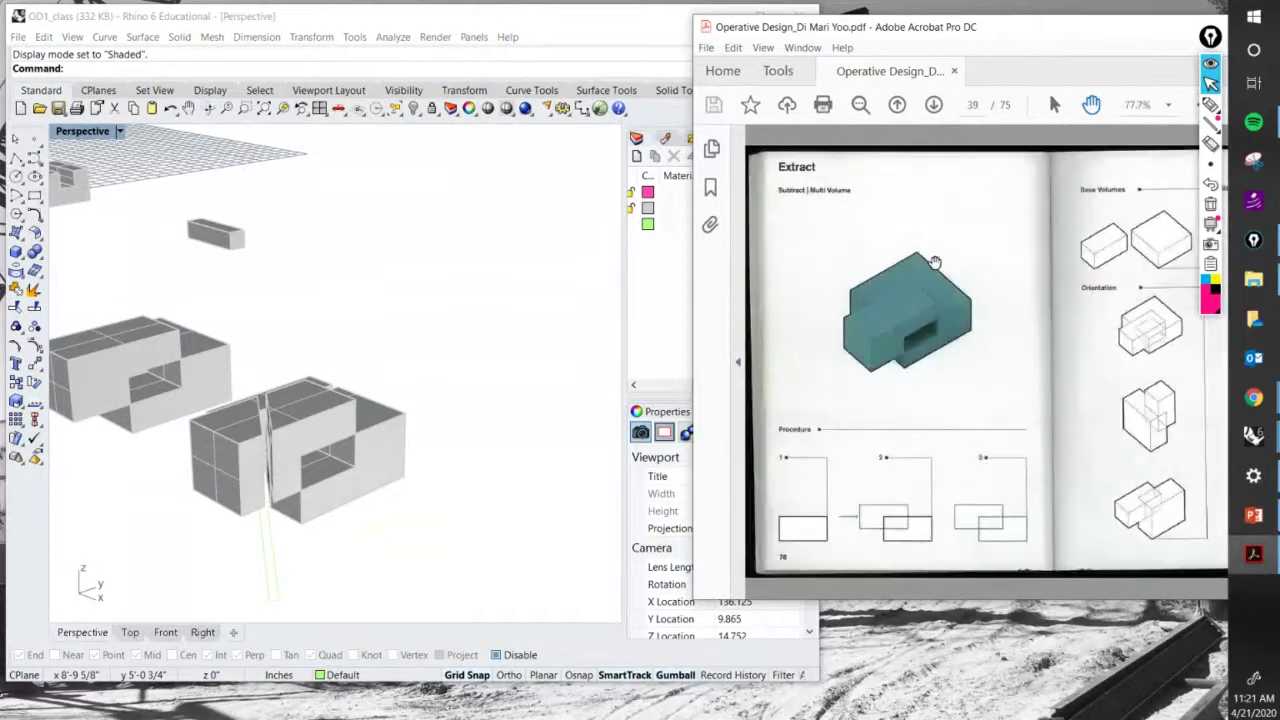
{"action": "scroll", "coordinate": [932, 274], "scroll_direction": "down", "scroll_amount": 4}
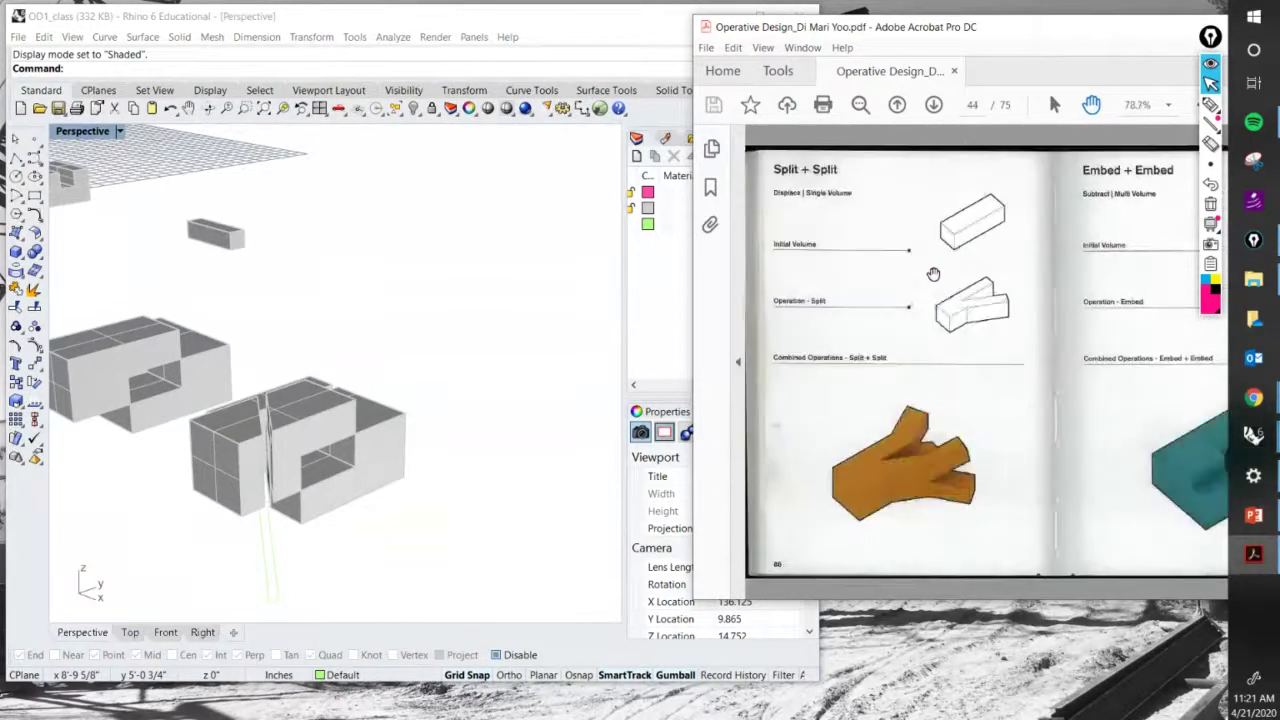
{"action": "left_click_drag", "start_coordinate": [1019, 22], "coordinate": [847, 51]}
Review the book's Combinations diagram and the combined-operation spreads from Inscribe + Inscribe to Notch + Notch.
{"action": "scroll", "coordinate": [912, 253], "scroll_direction": "down", "scroll_amount": 2}
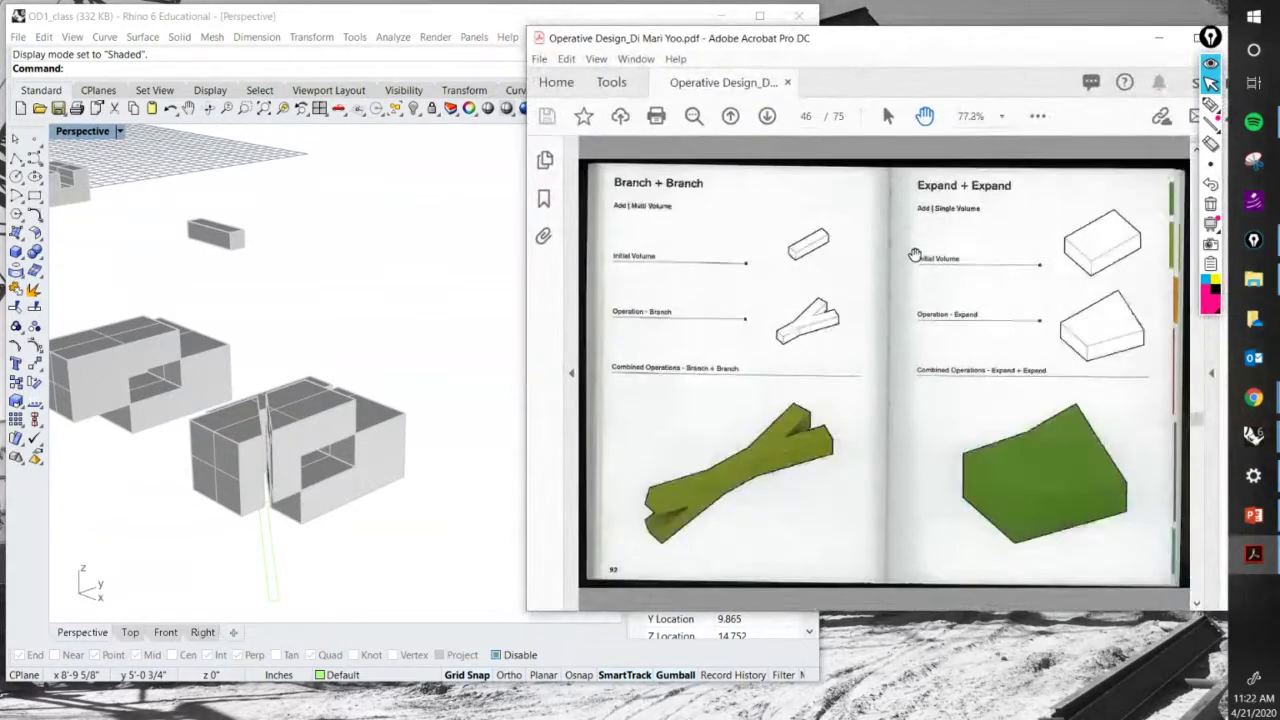
{"action": "scroll", "coordinate": [905, 272], "scroll_direction": "up", "scroll_amount": 4}
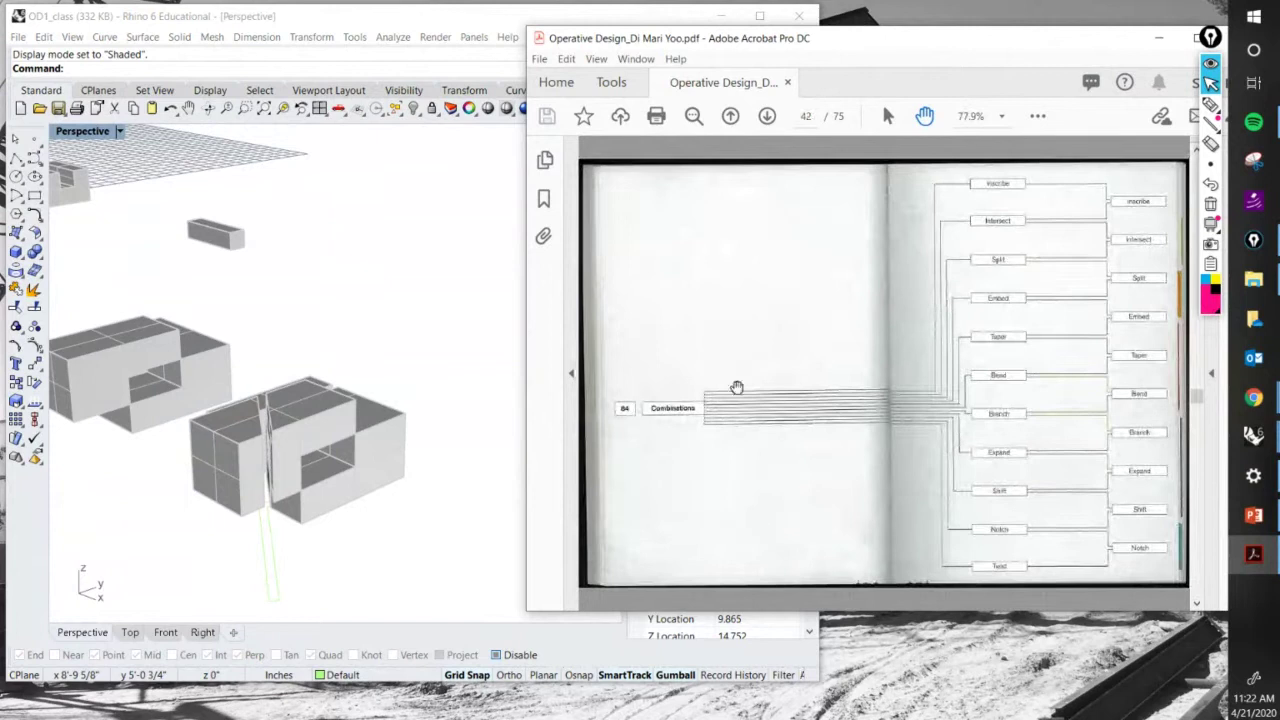
{"action": "scroll", "coordinate": [915, 287], "scroll_direction": "down", "scroll_amount": 1}
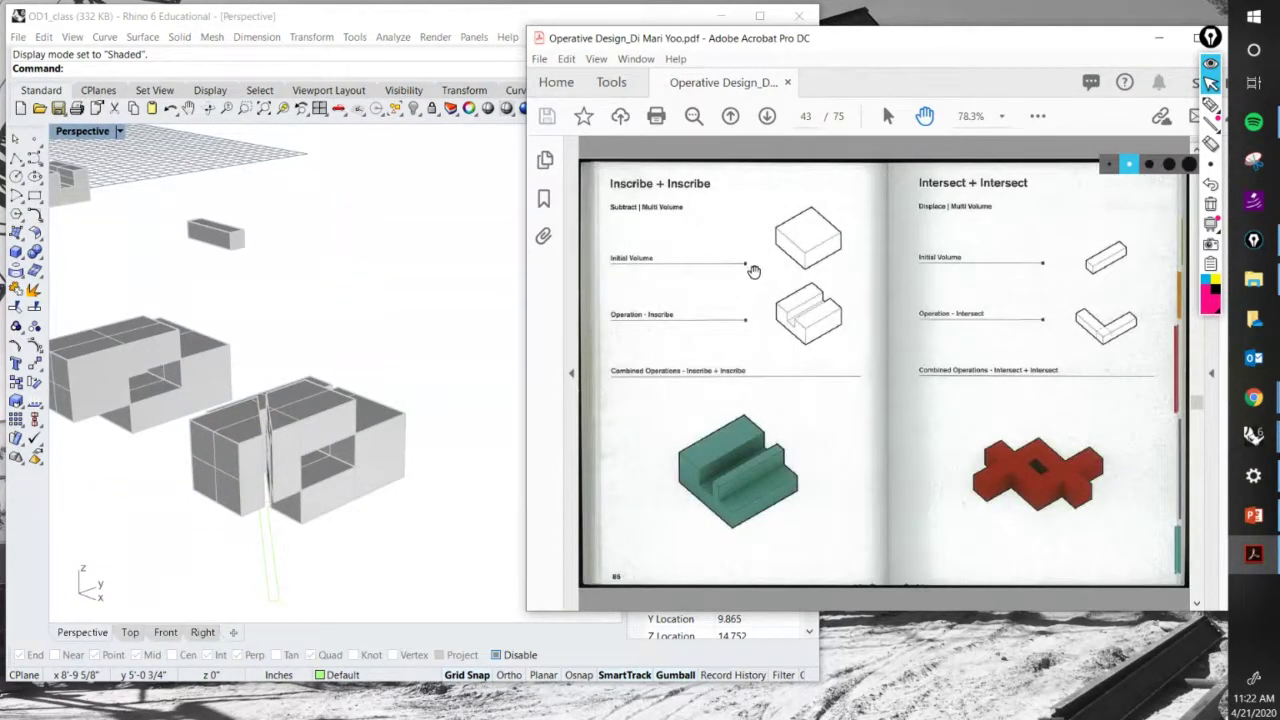
{"action": "scroll", "coordinate": [754, 271], "scroll_direction": "down", "scroll_amount": 2}
{"action": "scroll", "coordinate": [755, 272], "scroll_direction": "down", "scroll_amount": 1}
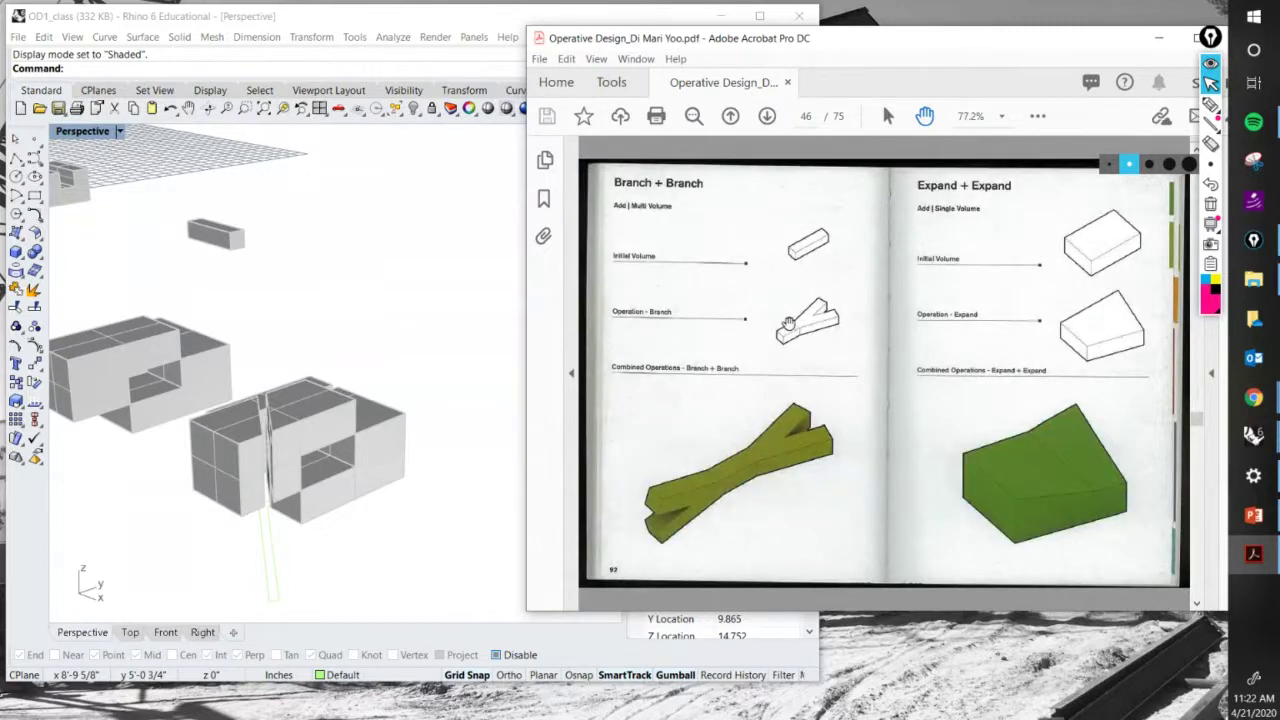
{"action": "scroll", "coordinate": [784, 318], "scroll_direction": "down", "scroll_amount": 1}
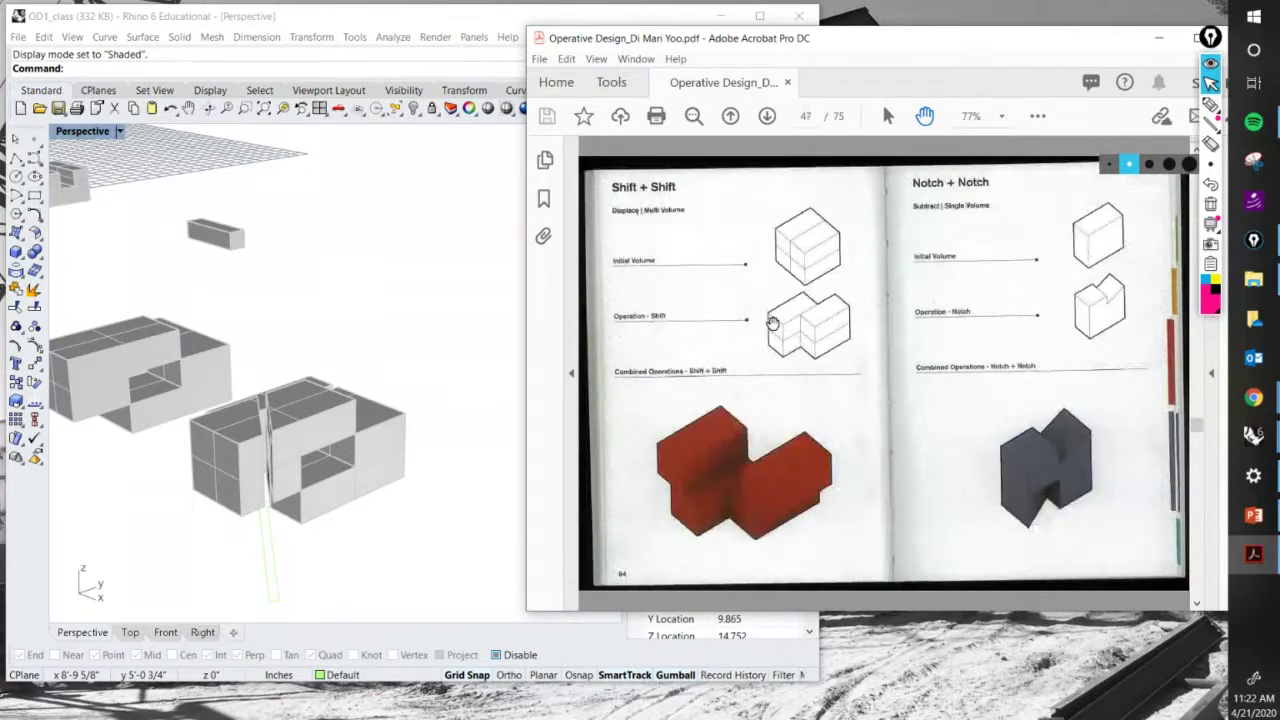
Review the book's mixed-operation spreads from Inscribe + Intersect through Bend + Branch and on to the Aggregations diagram.
{"action": "scroll", "coordinate": [774, 318], "scroll_direction": "down", "scroll_amount": 1}
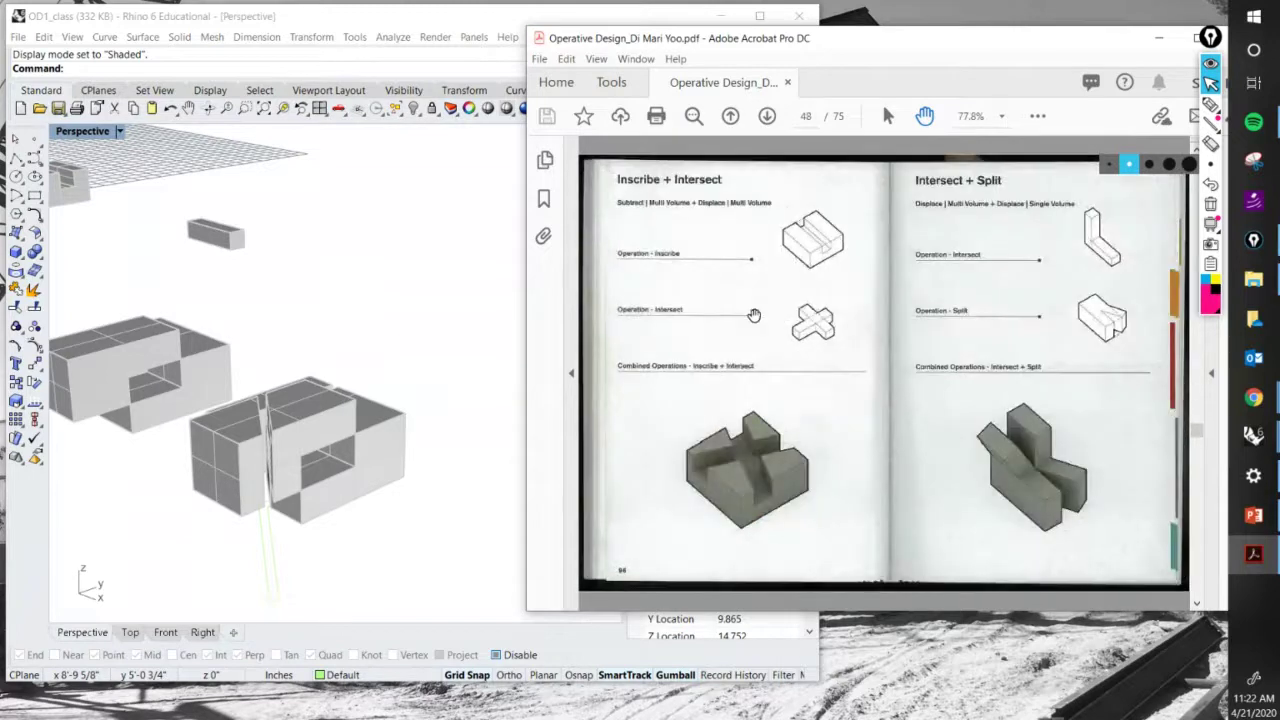
{"action": "scroll", "coordinate": [765, 335], "scroll_direction": "down", "scroll_amount": 1}
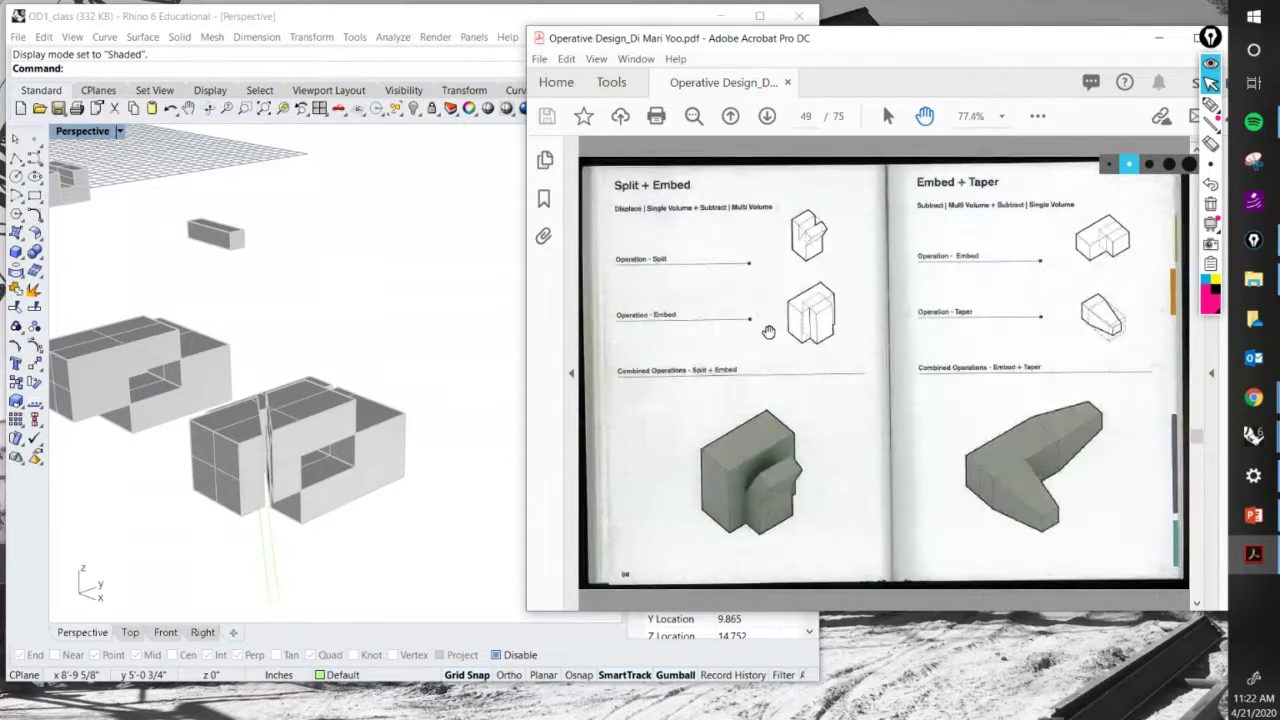
{"action": "scroll", "coordinate": [737, 326], "scroll_direction": "down", "scroll_amount": 1}
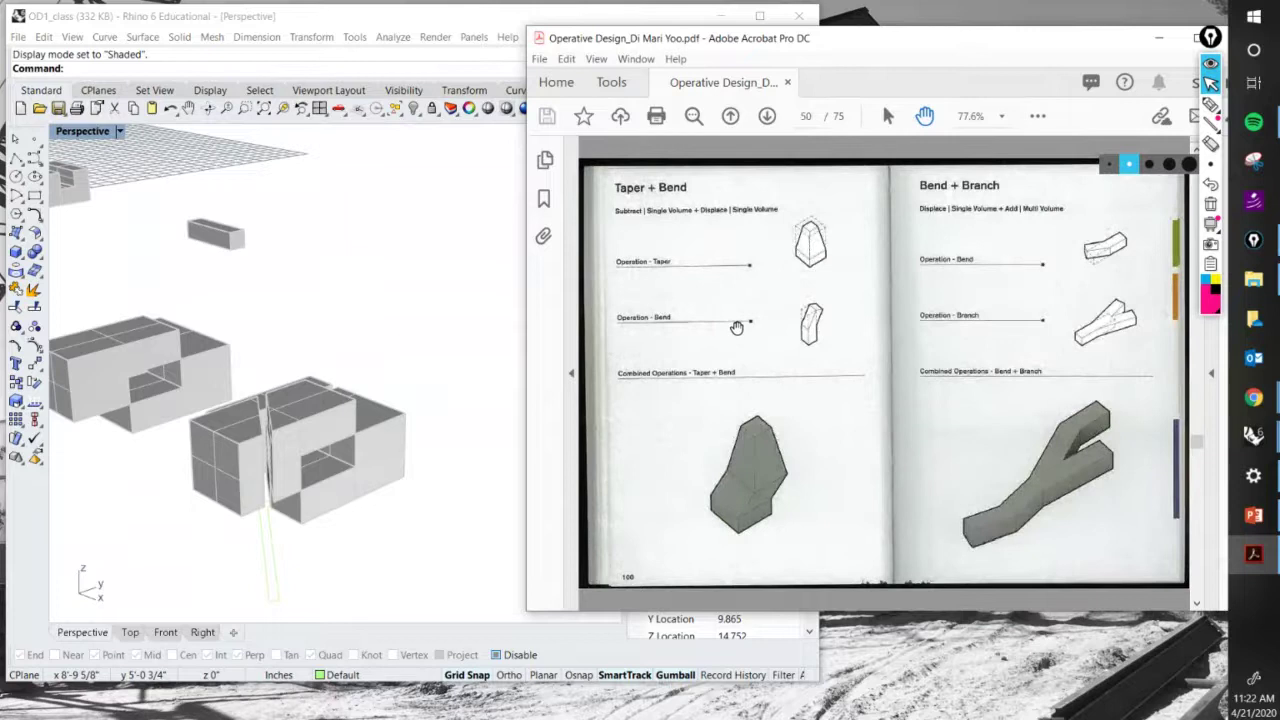
{"action": "scroll", "coordinate": [737, 327], "scroll_direction": "down", "scroll_amount": 2}
{"action": "scroll", "coordinate": [737, 327], "scroll_direction": "down", "scroll_amount": 1}
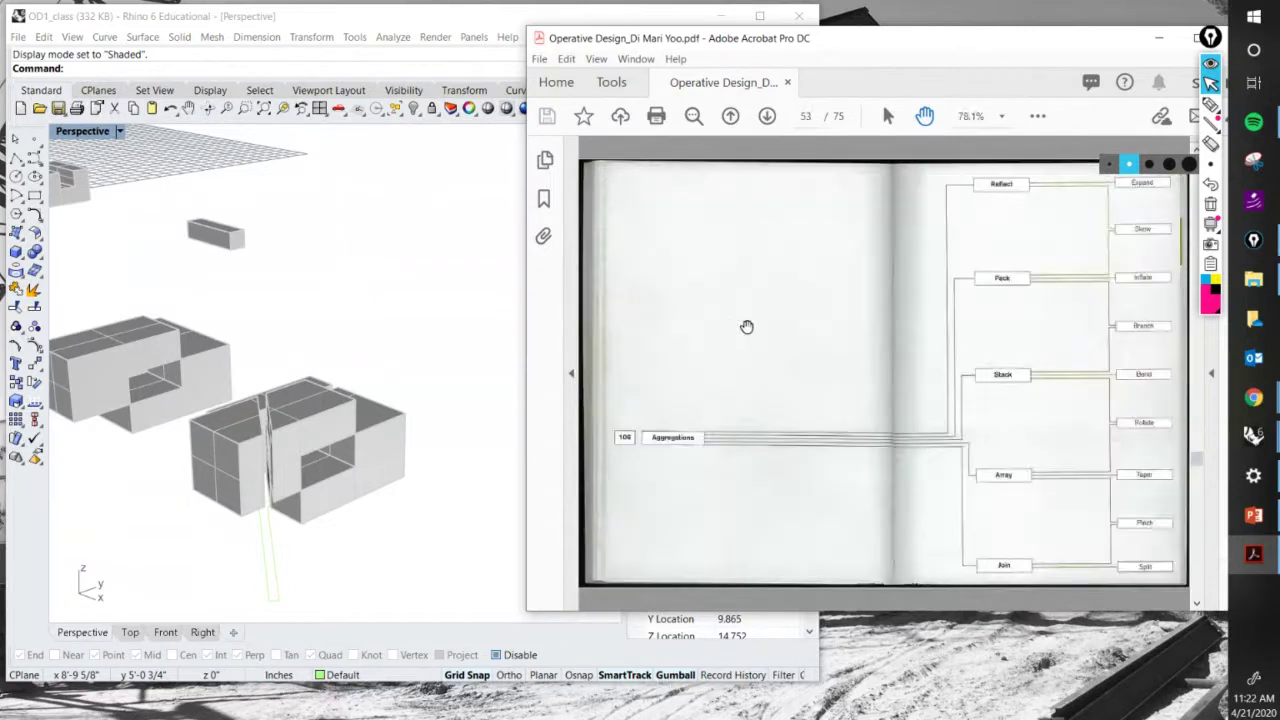
Page back through the book to revisit the single-operation Fracture spread and stop at the Extract spread.
{"action": "scroll", "coordinate": [746, 326], "scroll_direction": "up", "scroll_amount": 9}
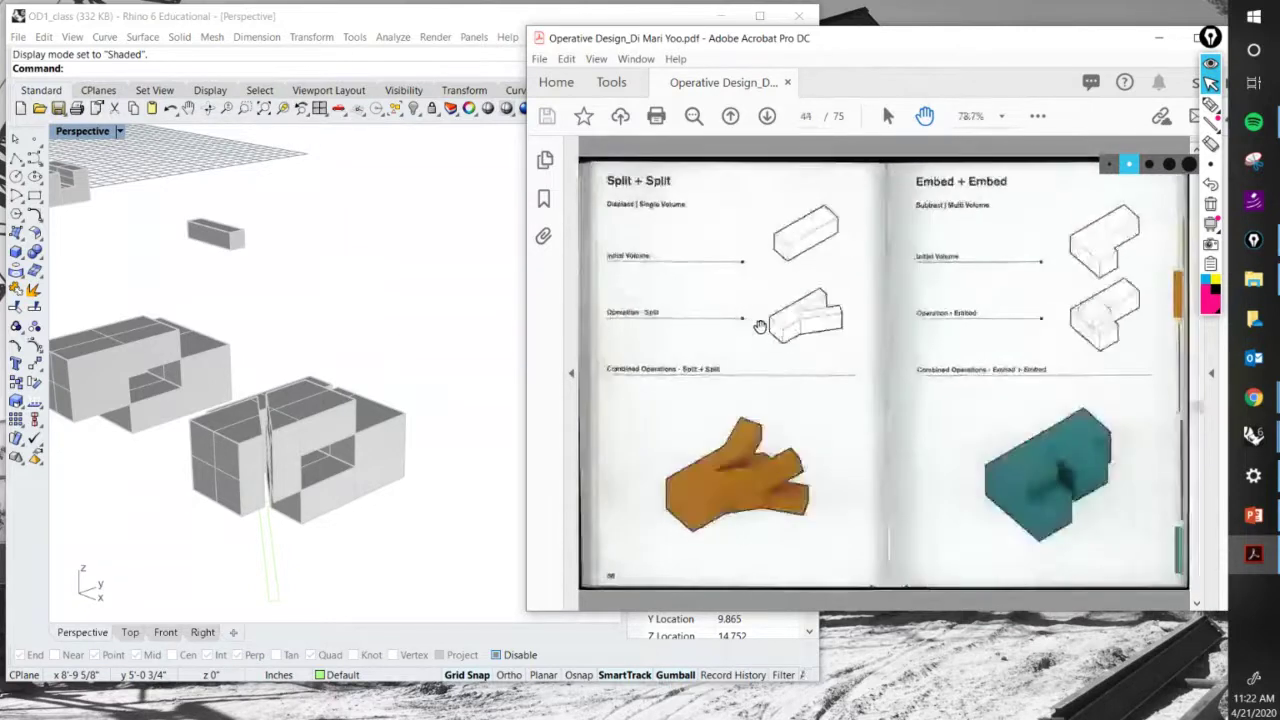
{"action": "scroll", "coordinate": [760, 326], "scroll_direction": "up", "scroll_amount": 5}
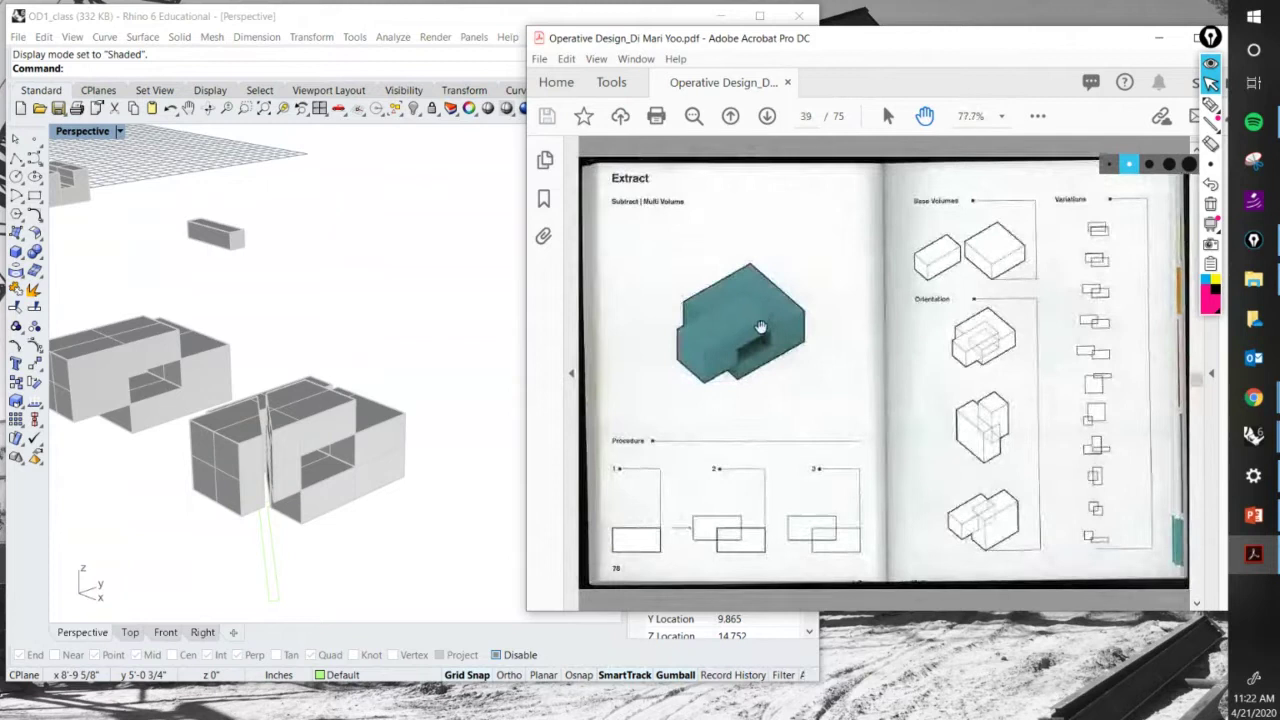
{"action": "scroll", "coordinate": [760, 329], "scroll_direction": "up", "scroll_amount": 8}
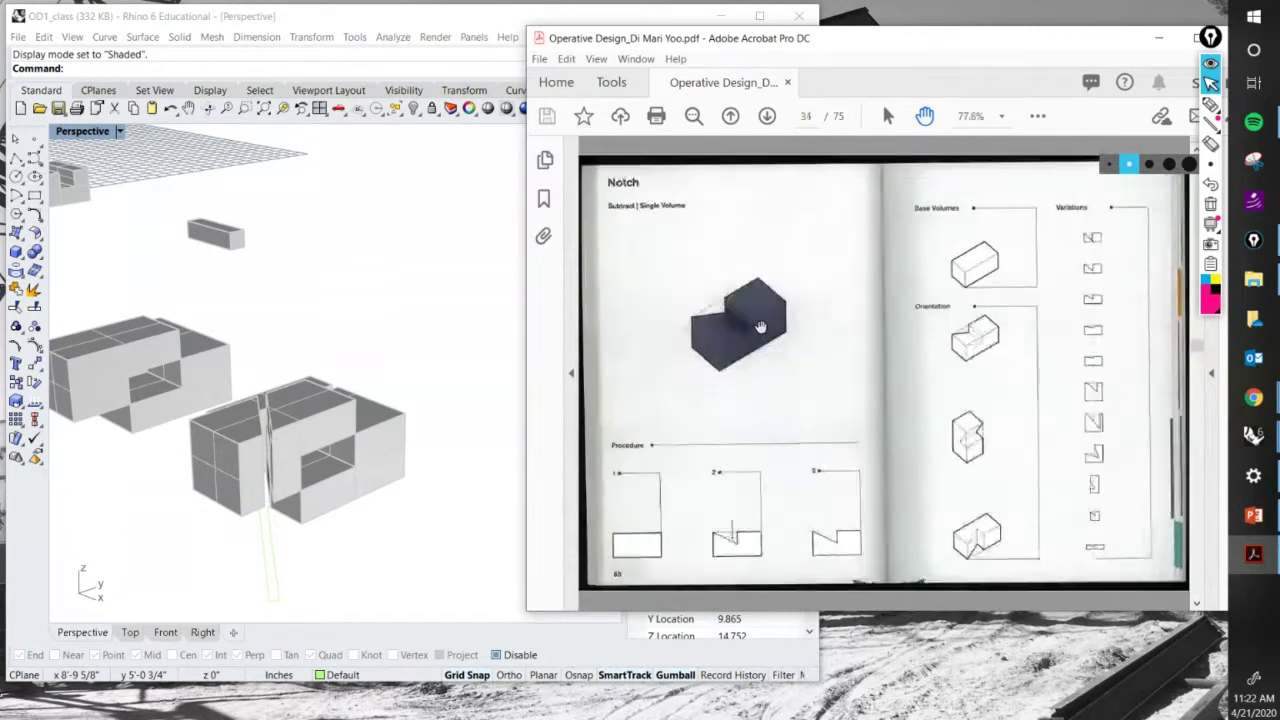
{"action": "scroll", "coordinate": [760, 327], "scroll_direction": "down", "scroll_amount": 1}
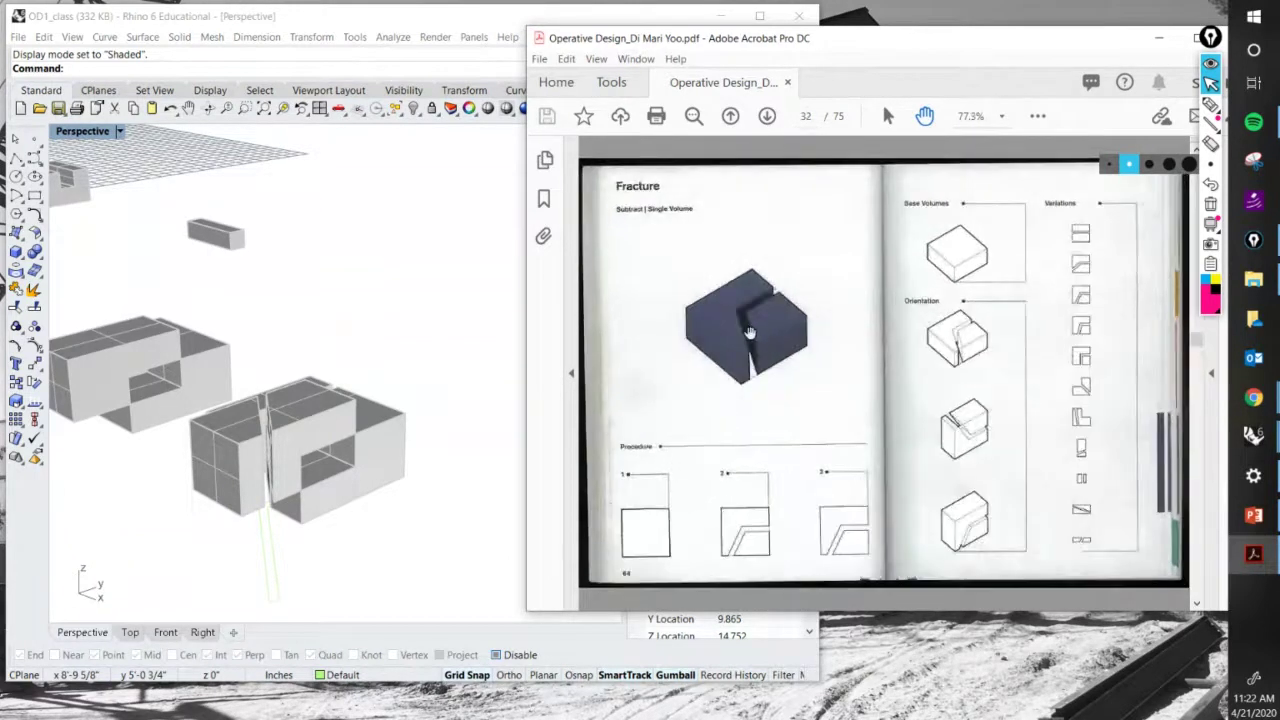
{"action": "scroll", "coordinate": [751, 332], "scroll_direction": "down", "scroll_amount": 6}
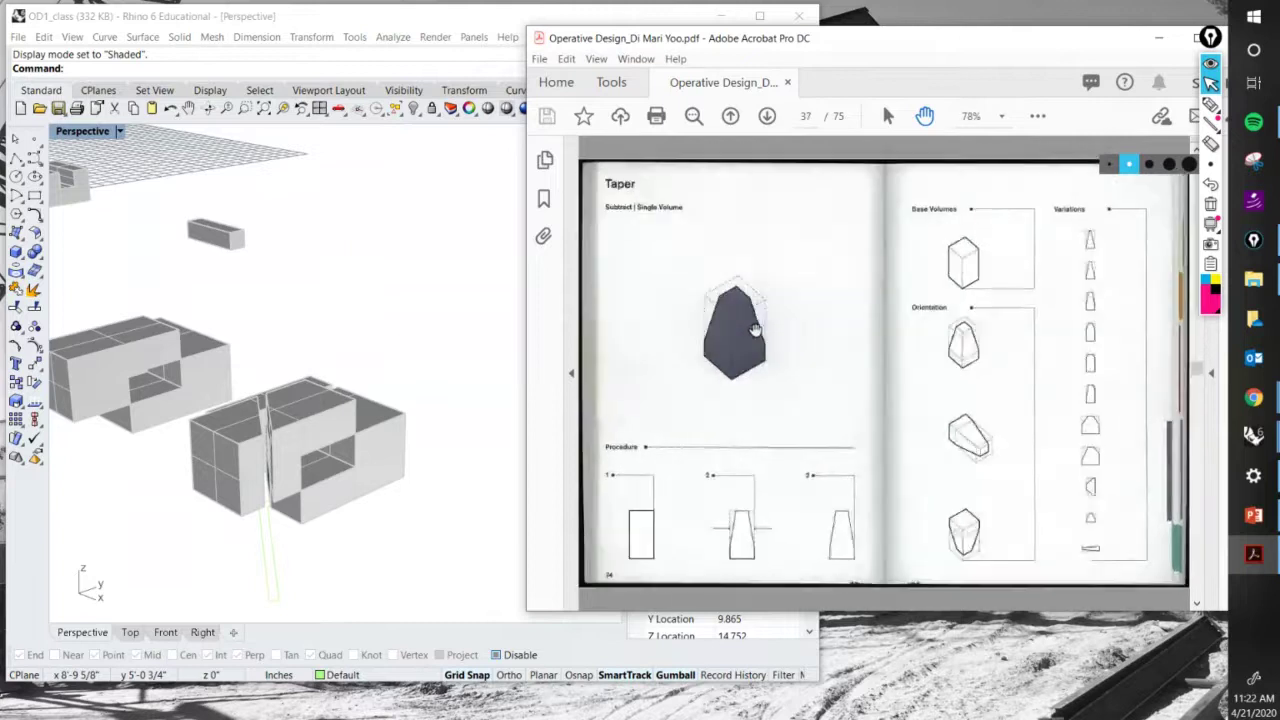
{"action": "scroll", "coordinate": [755, 330], "scroll_direction": "down", "scroll_amount": 1}
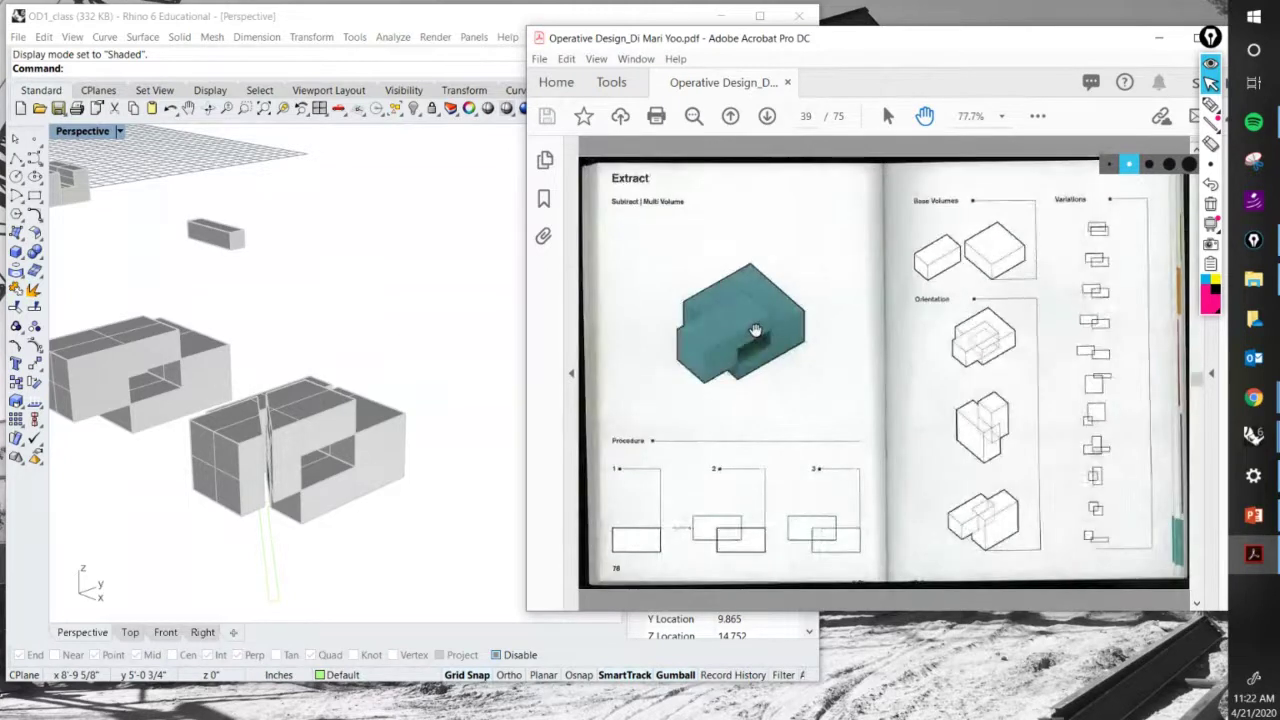
Underline the Extract title in pink and draw an arrow pointing to the unfractured Extract model in the Rhino scene.
{"action": "left_click", "coordinate": [1210, 104]}
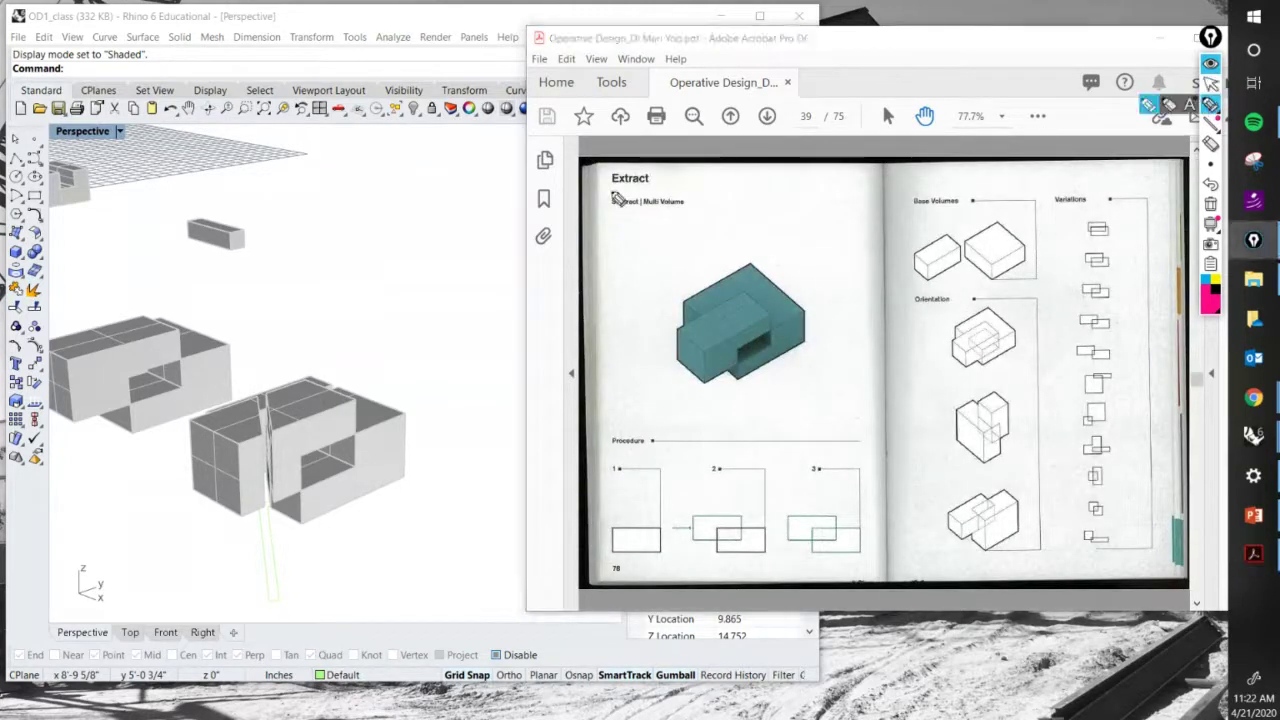
{"action": "left_click_drag", "start_coordinate": [602, 183], "coordinate": [660, 184]}
{"action": "mouse_move", "coordinate": [145, 221]}
{"action": "left_mouse_down"}
{"action": "mouse_move", "coordinate": [152, 300]}
{"action": "mouse_move", "coordinate": [167, 288]}
{"action": "left_mouse_up"}
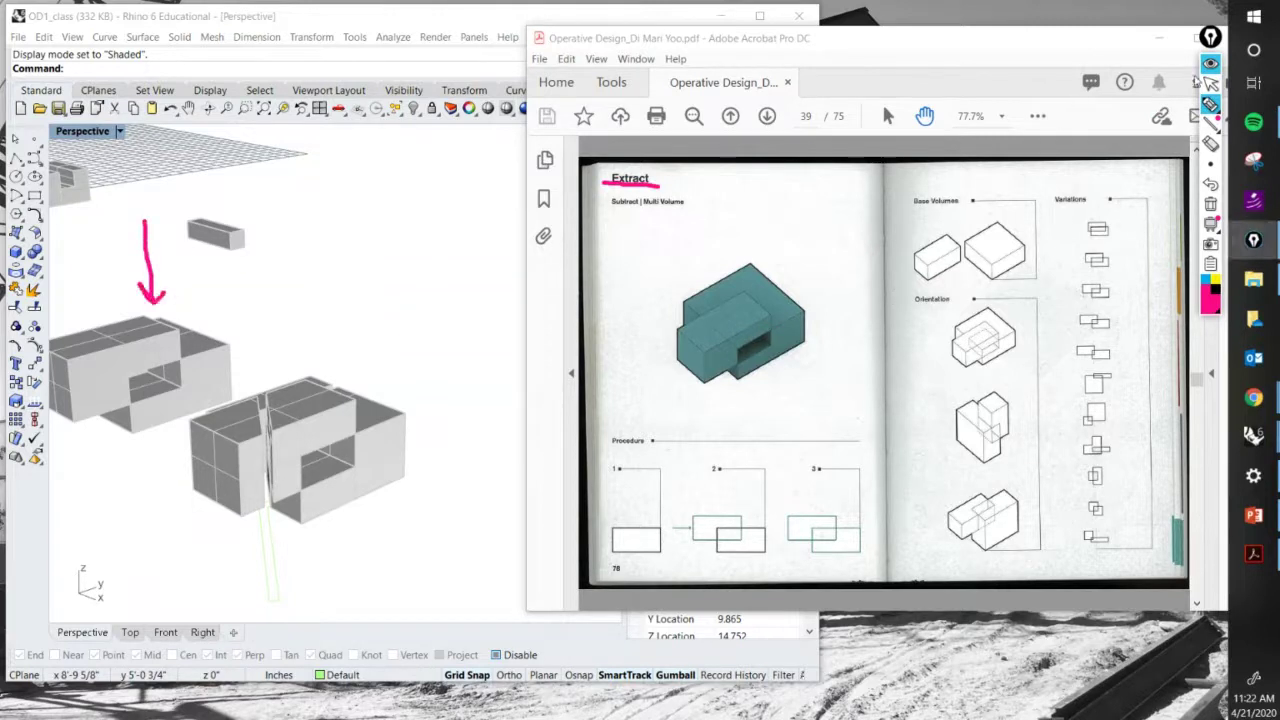
{"action": "left_click", "coordinate": [1210, 86]}
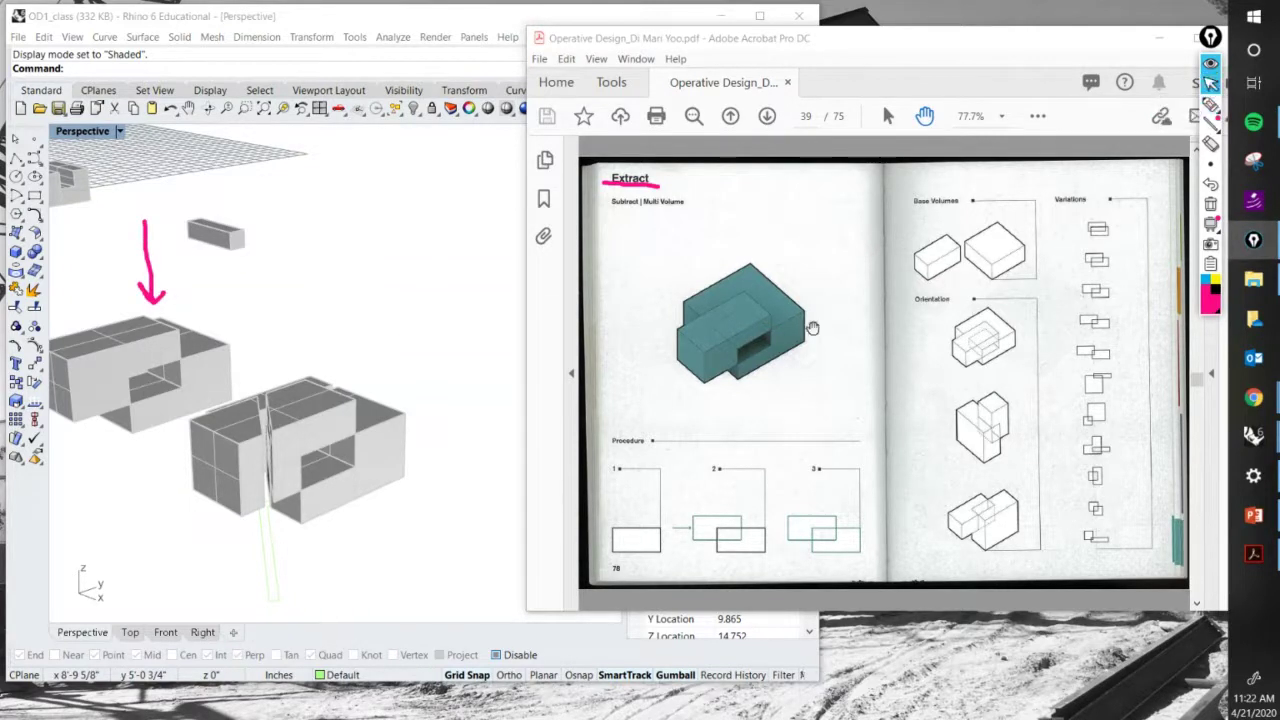
Page back to the Fracture spread and clear the pink annotations from the screen.
{"action": "scroll", "coordinate": [790, 328], "scroll_direction": "up", "scroll_amount": 4}
{"action": "scroll", "coordinate": [787, 328], "scroll_direction": "up", "scroll_amount": 3}
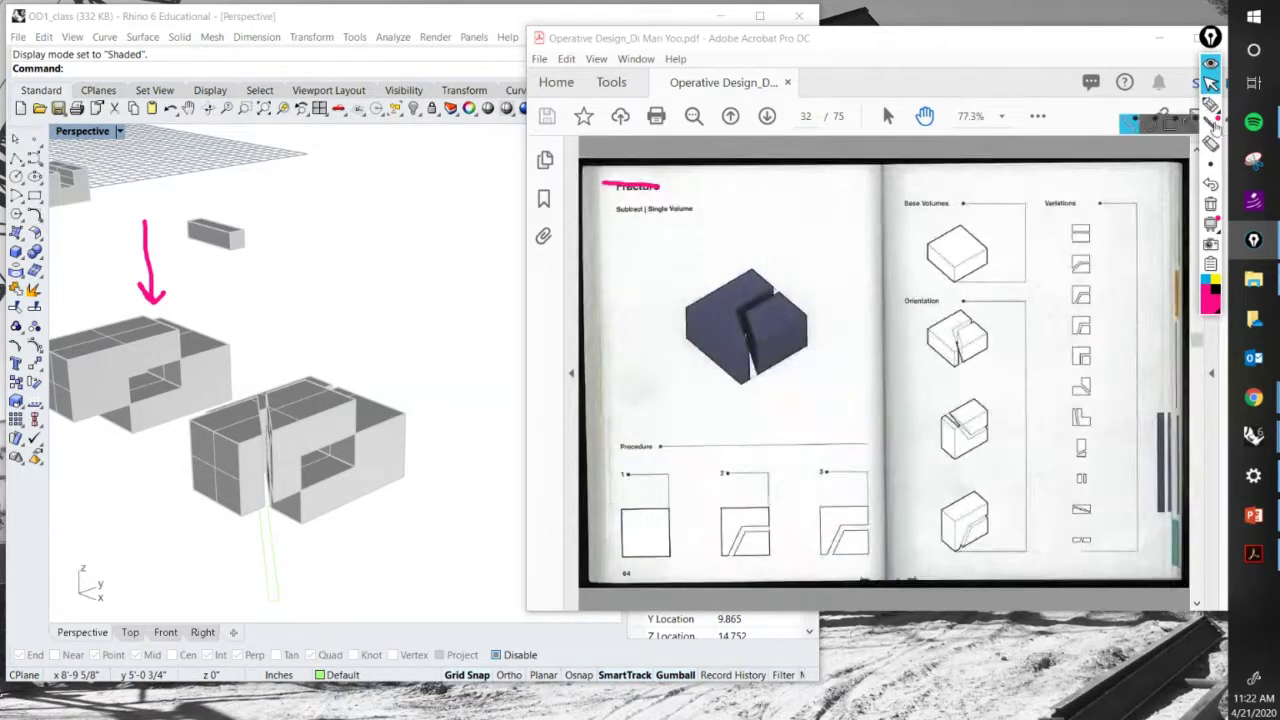
{"action": "left_click", "coordinate": [1210, 203]}
{"action": "left_click", "coordinate": [1212, 82]}
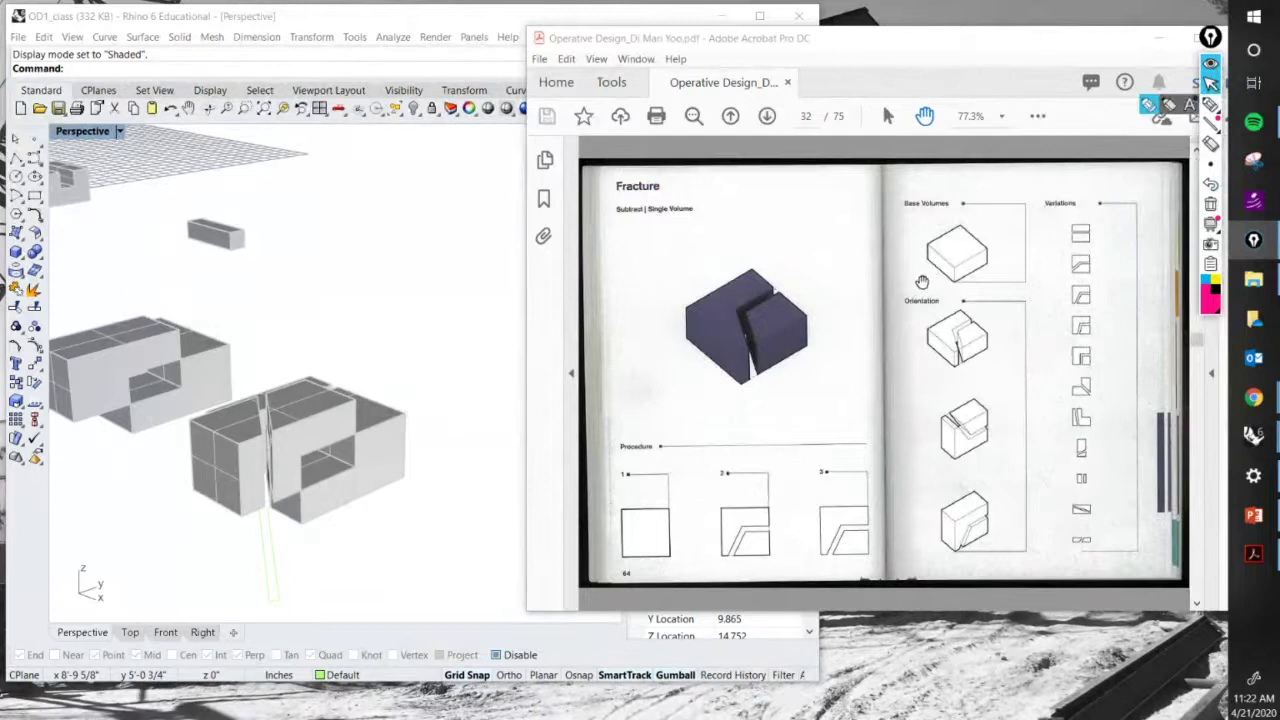
Page ahead past Puncture to the Combinations diagram and examine its pairings of operations.
{"action": "scroll", "coordinate": [930, 280], "scroll_direction": "down", "scroll_amount": 8}
{"action": "scroll", "coordinate": [940, 270], "scroll_direction": "down", "scroll_amount": 4}
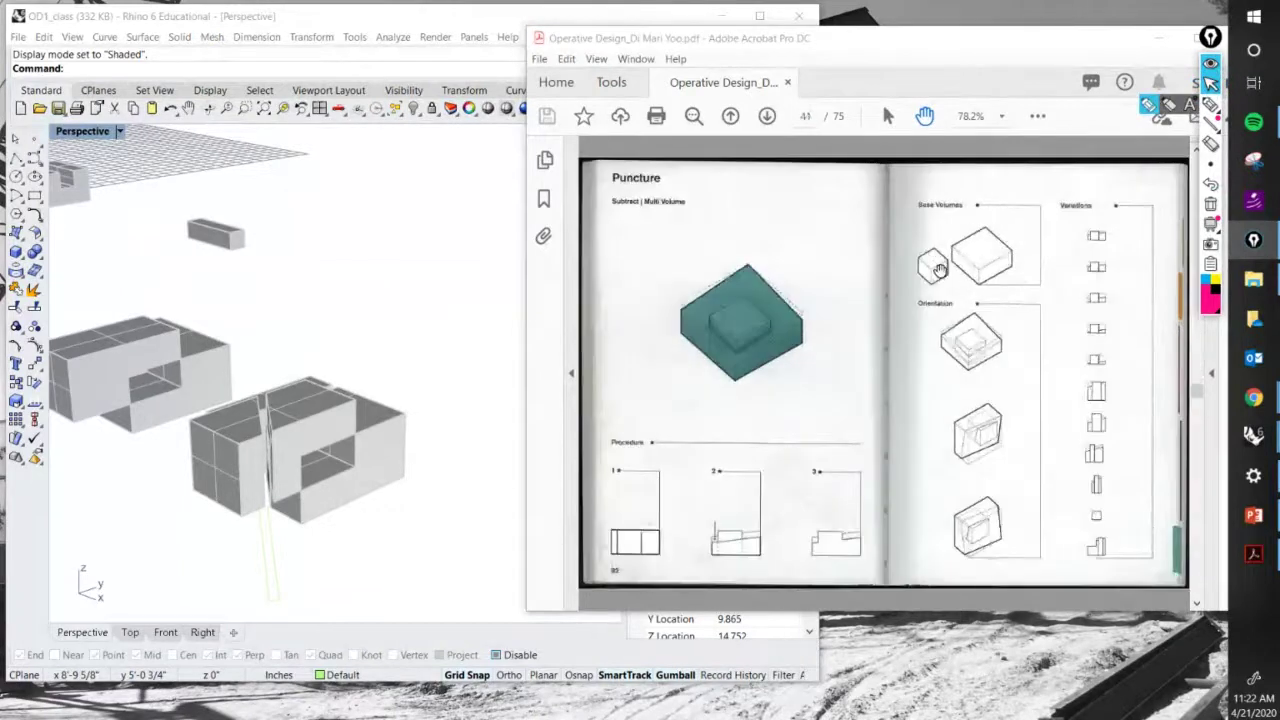
{"action": "scroll", "coordinate": [860, 285], "scroll_direction": "up", "scroll_amount": 1}
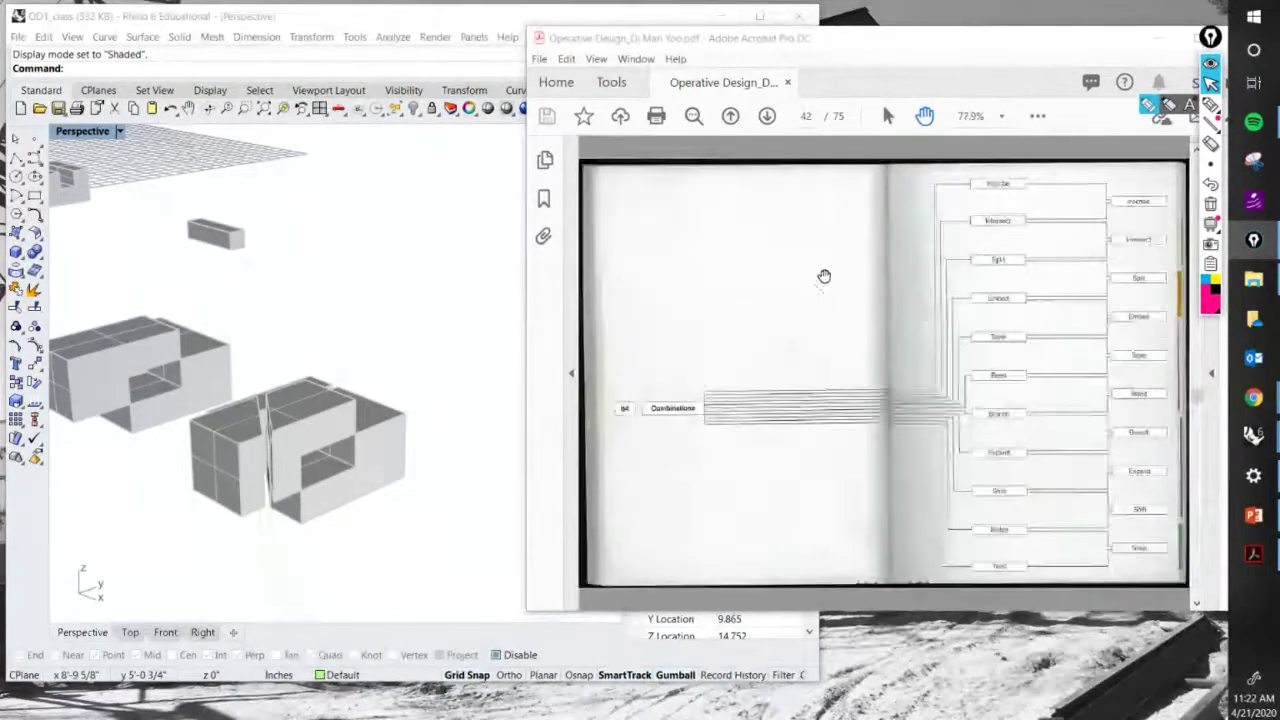
{"action": "scroll", "coordinate": [823, 280], "scroll_direction": "down", "scroll_amount": 1}
{"action": "scroll", "coordinate": [860, 275], "scroll_direction": "up", "scroll_amount": 1}
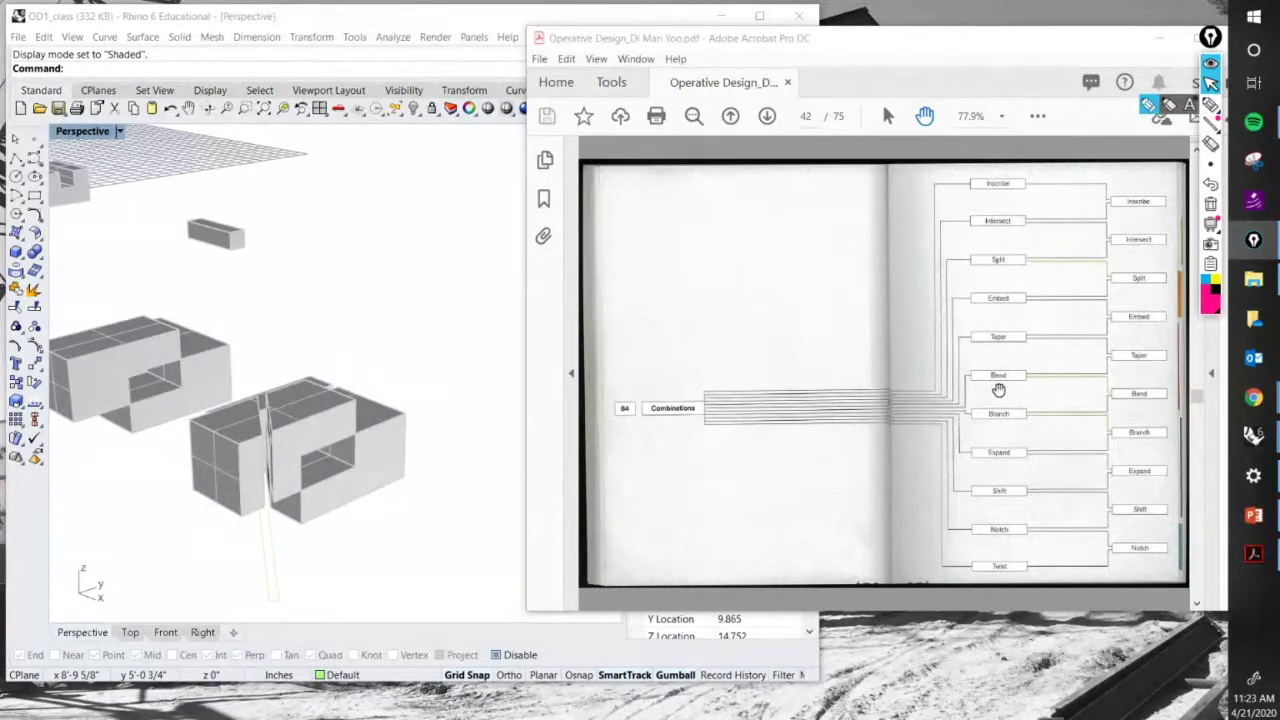
Review the combined-operation spreads from Inscribe + Inscribe through Branch + Expand and Expand + Shift, ending at Shift + Notch and Notch + Twist.
{"action": "scroll", "coordinate": [1006, 383], "scroll_direction": "down", "scroll_amount": 1}
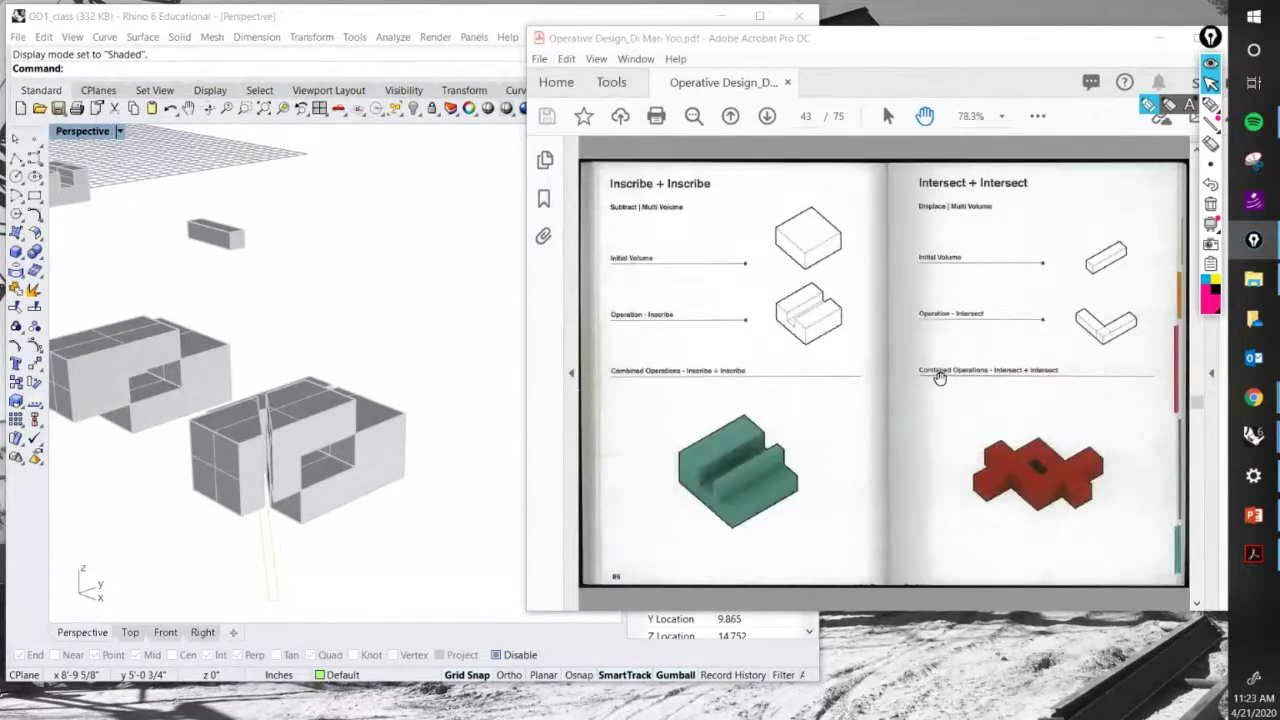
{"action": "scroll", "coordinate": [787, 300], "scroll_direction": "down", "scroll_amount": 3}
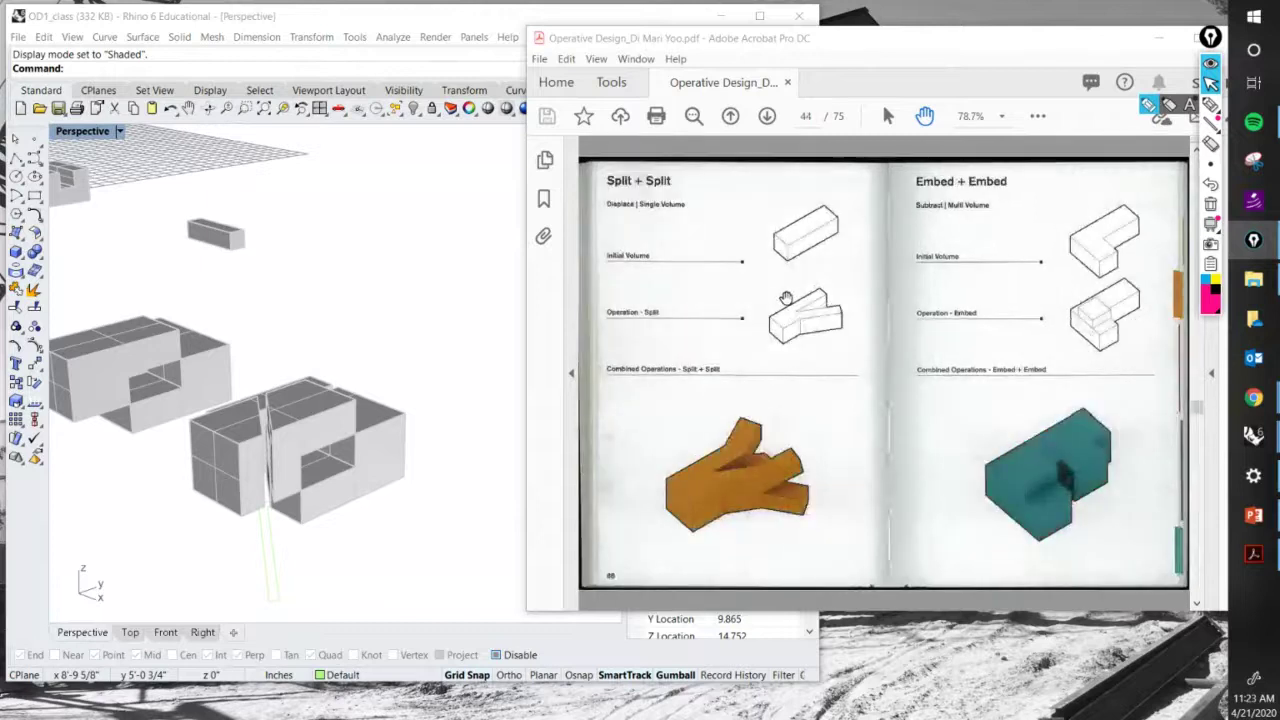
{"action": "scroll", "coordinate": [786, 298], "scroll_direction": "down", "scroll_amount": 2}
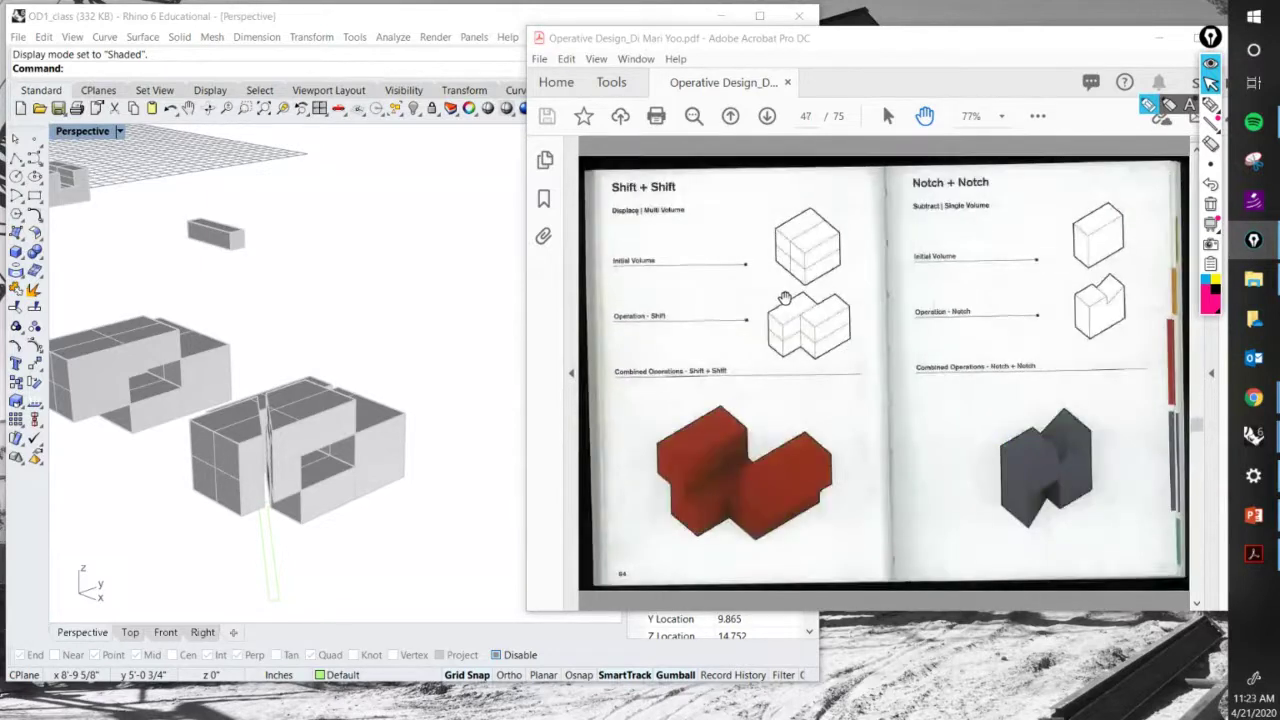
{"action": "scroll", "coordinate": [786, 298], "scroll_direction": "down", "scroll_amount": 1}
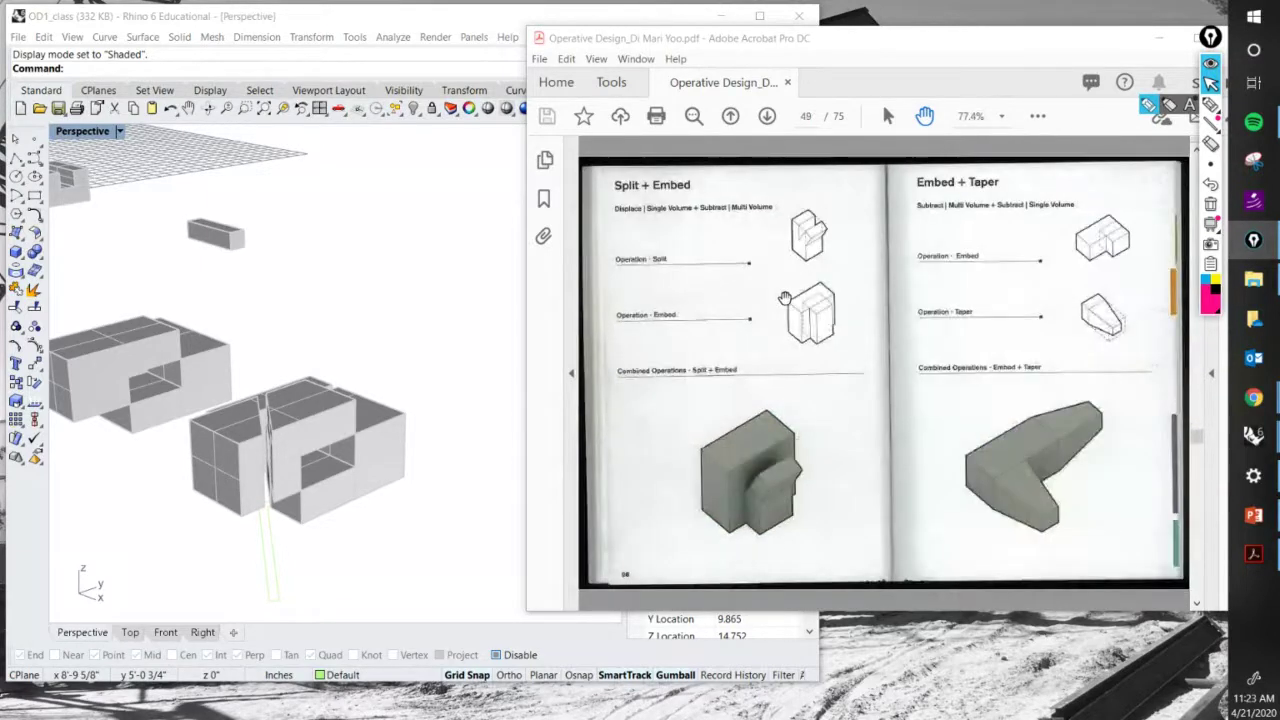
{"action": "scroll", "coordinate": [785, 298], "scroll_direction": "down", "scroll_amount": 1}
{"action": "scroll", "coordinate": [783, 298], "scroll_direction": "down", "scroll_amount": 1}
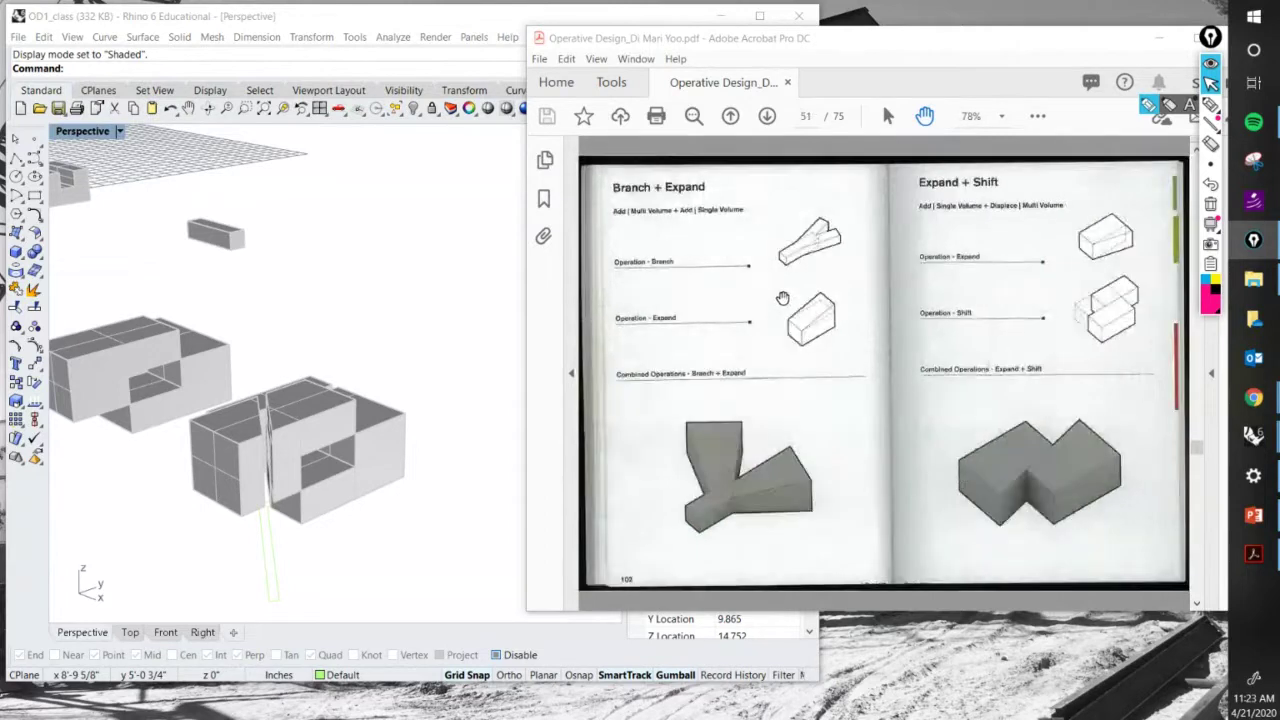
{"action": "scroll", "coordinate": [783, 298], "scroll_direction": "down", "scroll_amount": 1}
{"action": "scroll", "coordinate": [783, 298], "scroll_direction": "down", "scroll_amount": 1}
{"action": "scroll", "coordinate": [783, 298], "scroll_direction": "up", "scroll_amount": 1}
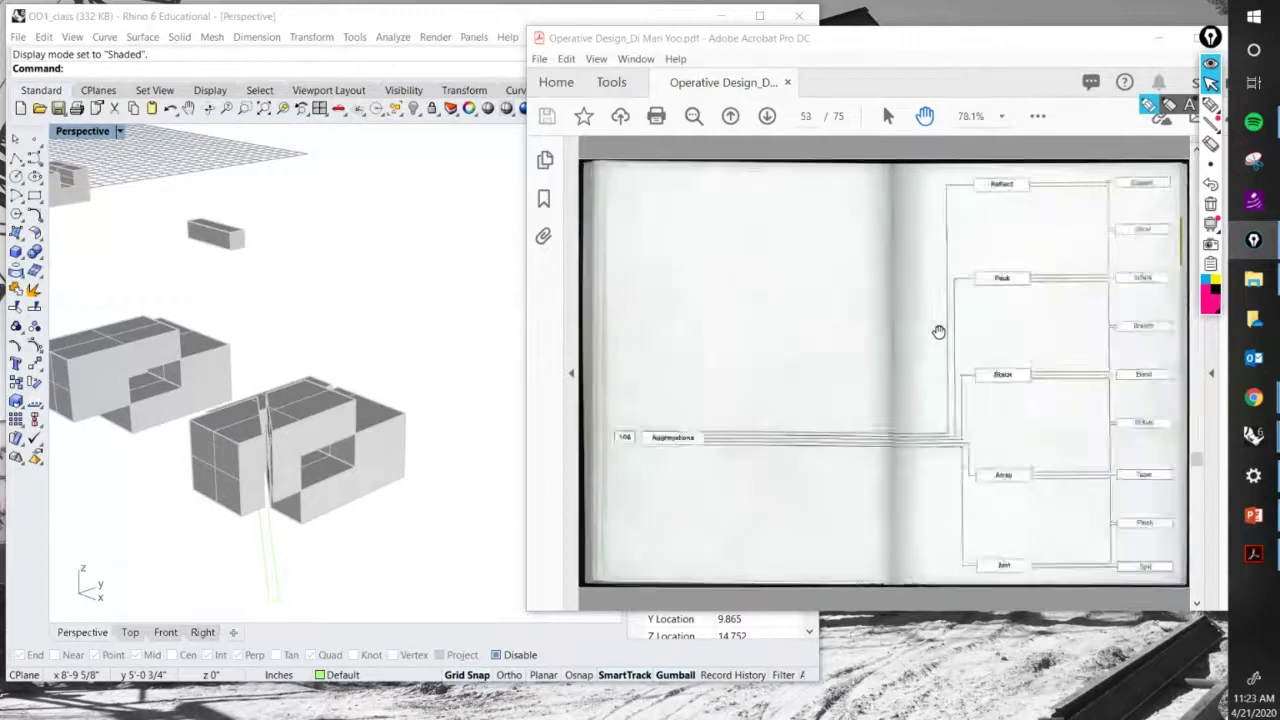
Switch to Rhino and examine the green shifted and notched stack in the Perspective viewport, up close and among its neighbouring models.
{"action": "left_click", "coordinate": [356, 355]}
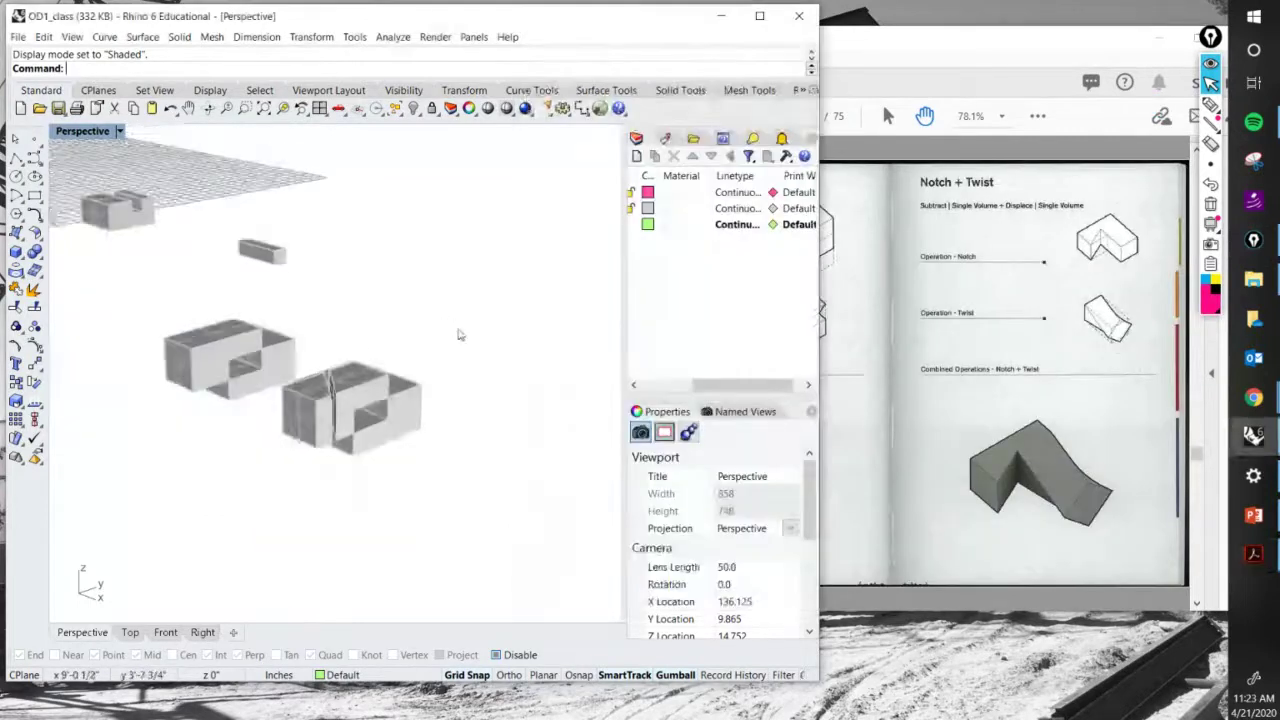
{"action": "scroll", "coordinate": [457, 334], "scroll_direction": "down", "scroll_amount": 5}
{"action": "scroll", "coordinate": [342, 300], "scroll_direction": "up", "scroll_amount": 3}
{"action": "scroll", "coordinate": [342, 300], "scroll_direction": "up", "scroll_amount": 5}
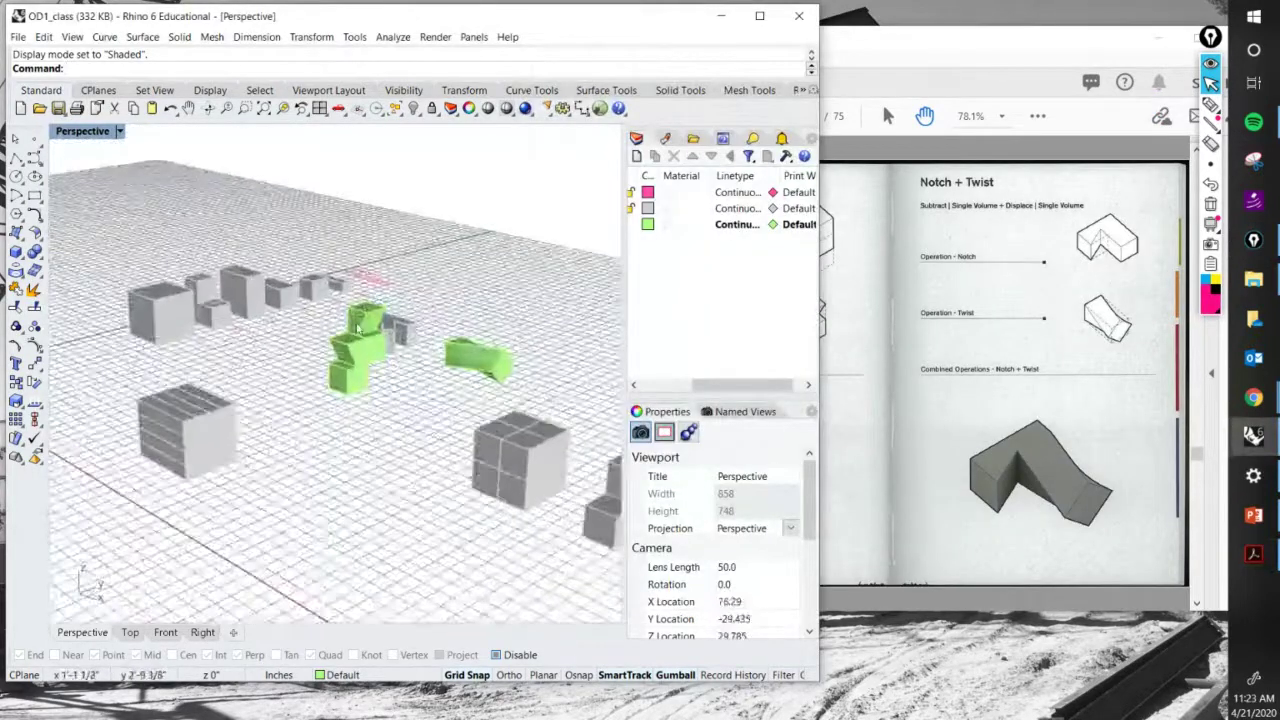
{"action": "left_click", "coordinate": [365, 330]}
{"action": "left_click", "coordinate": [284, 108]}
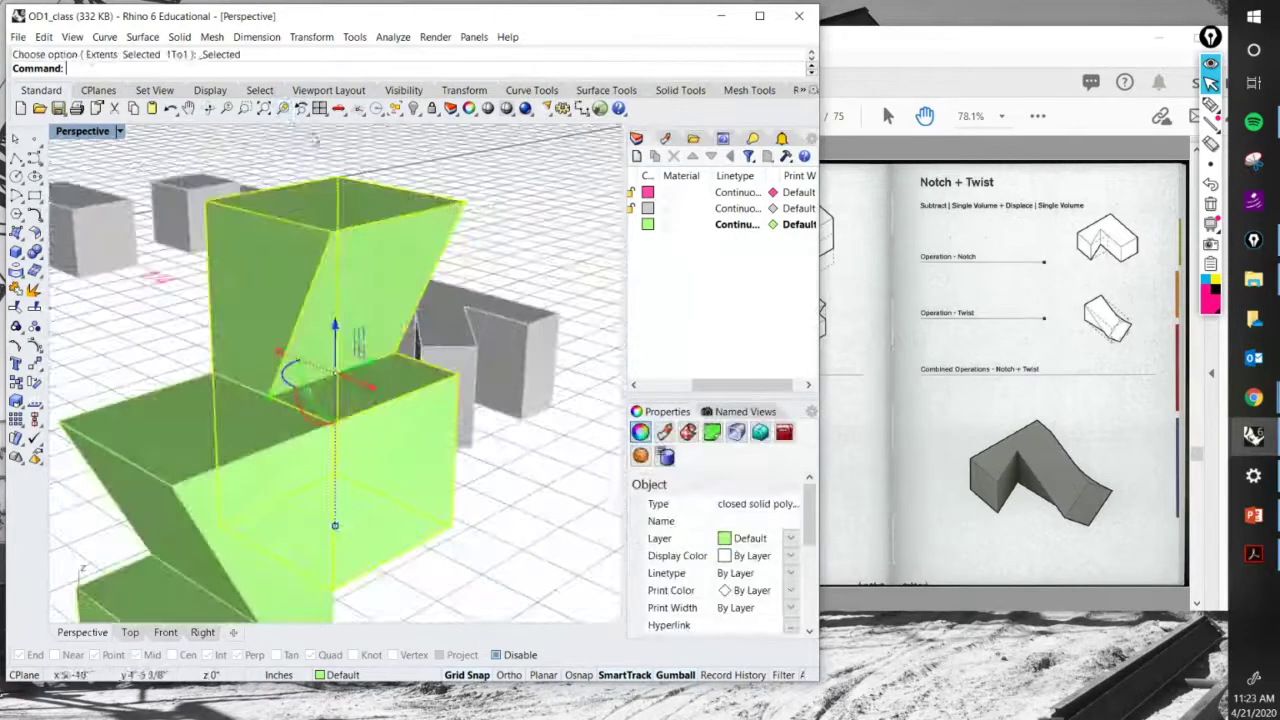
{"action": "left_click", "coordinate": [455, 228]}
{"action": "scroll", "coordinate": [450, 228], "scroll_direction": "down", "scroll_amount": 10}
{"action": "mouse_move", "coordinate": [450, 228]}
{"action": "right_mouse_down"}
{"action": "mouse_move", "coordinate": [386, 267]}
{"action": "mouse_move", "coordinate": [272, 271]}
{"action": "mouse_move", "coordinate": [435, 265]}
{"action": "mouse_move", "coordinate": [434, 234]}
{"action": "right_mouse_up"}
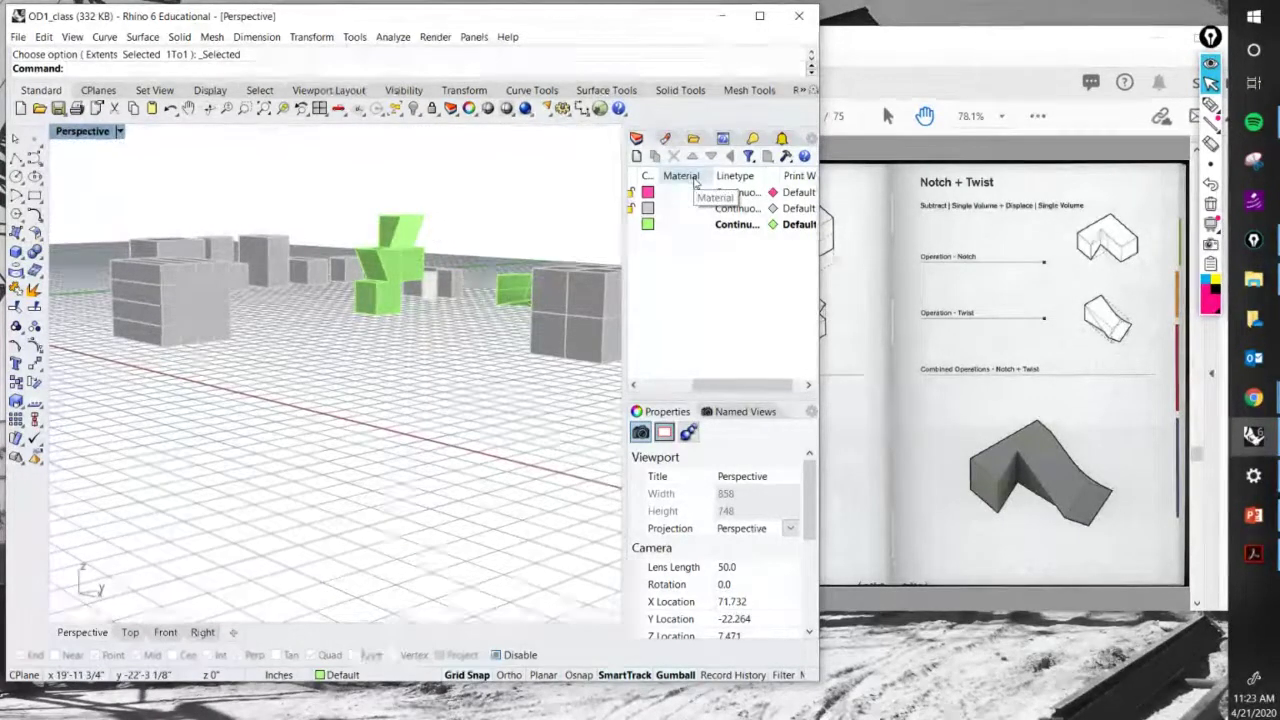
Bring up the Branch + Expand spread in Acrobat, and maximize Rhino's Top viewport around the narrow bar base volume.
{"action": "left_click", "coordinate": [913, 46]}
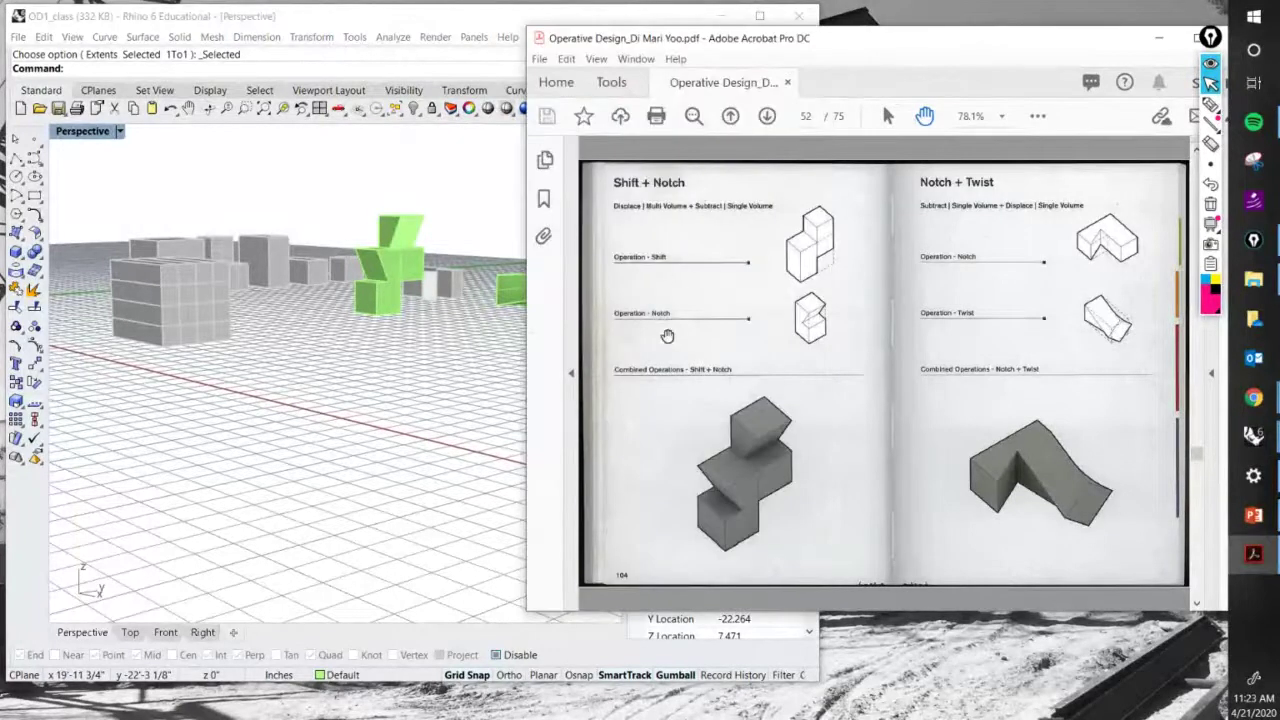
{"action": "scroll", "coordinate": [745, 323], "scroll_direction": "up", "scroll_amount": 3}
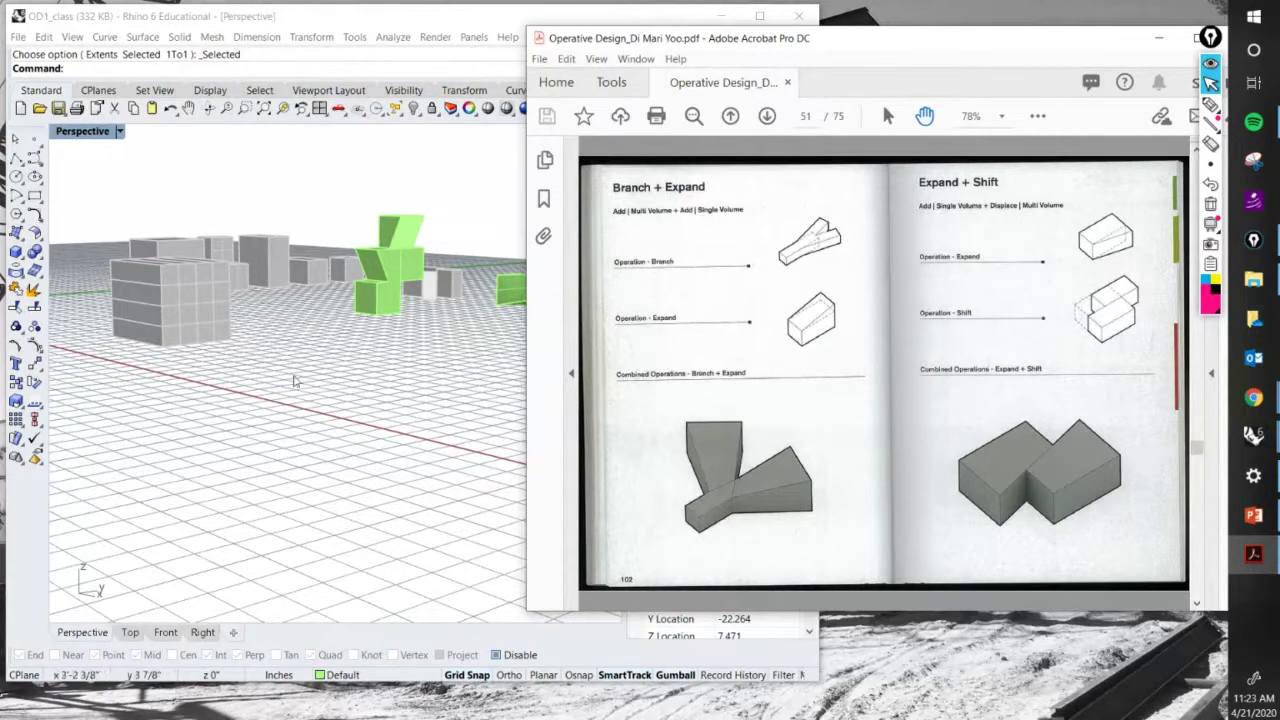
{"action": "left_click", "coordinate": [87, 131]}
{"action": "double_click", "coordinate": [87, 131]}
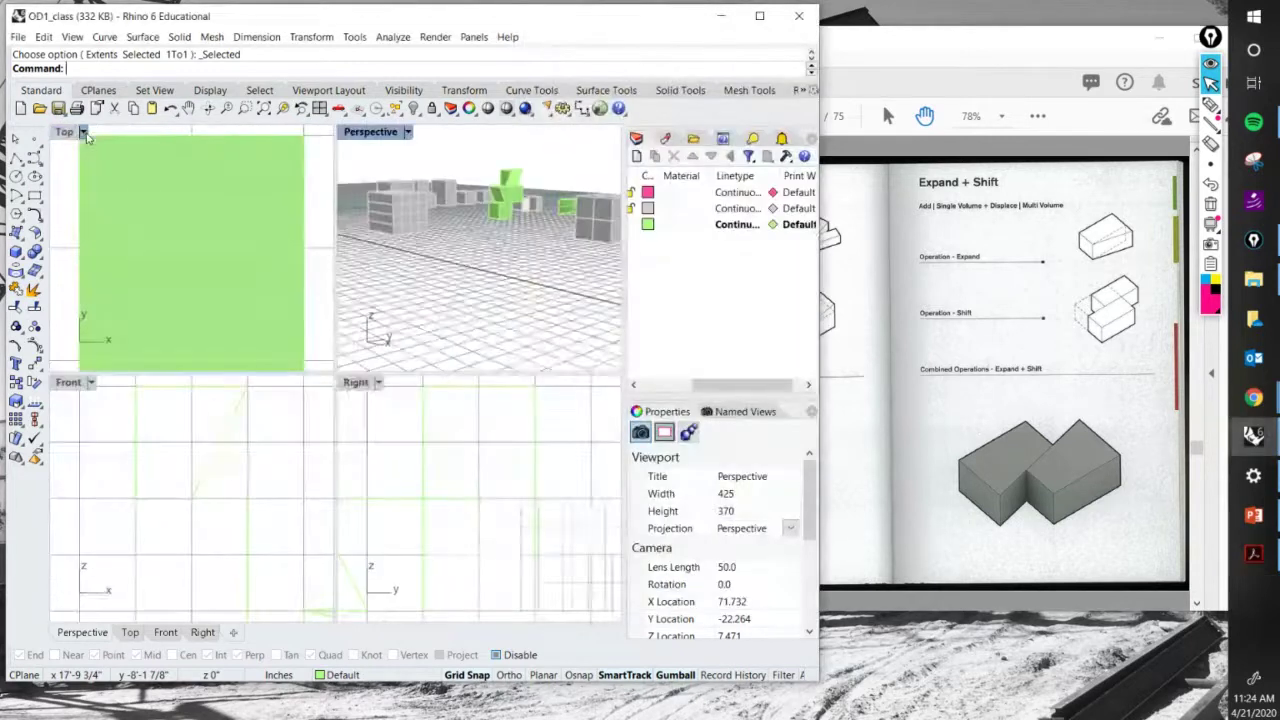
{"action": "double_click", "coordinate": [64, 131]}
{"action": "scroll", "coordinate": [197, 290], "scroll_direction": "down", "scroll_amount": 10}
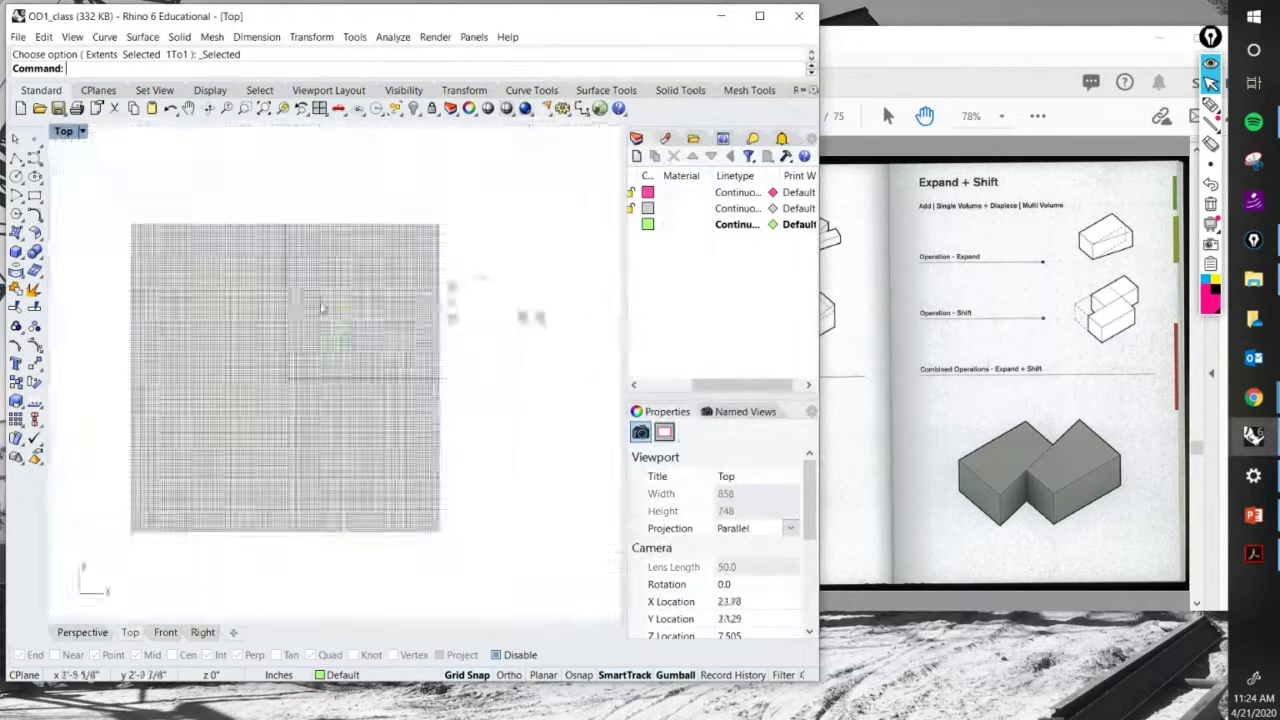
{"action": "scroll", "coordinate": [240, 298], "scroll_direction": "up", "scroll_amount": 10}
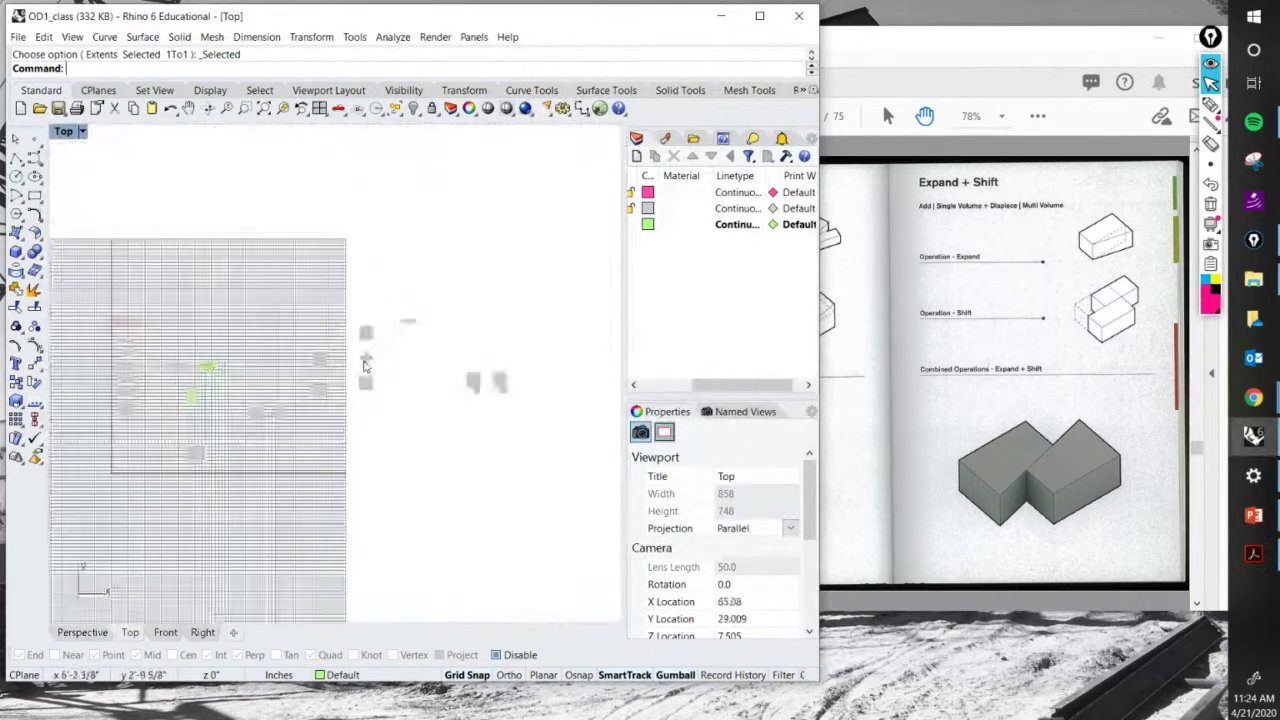
Place the Branch + Expand spread beside the model and copy the narrow bar volume straight down in the Top view.
{"action": "left_click", "coordinate": [840, 254]}
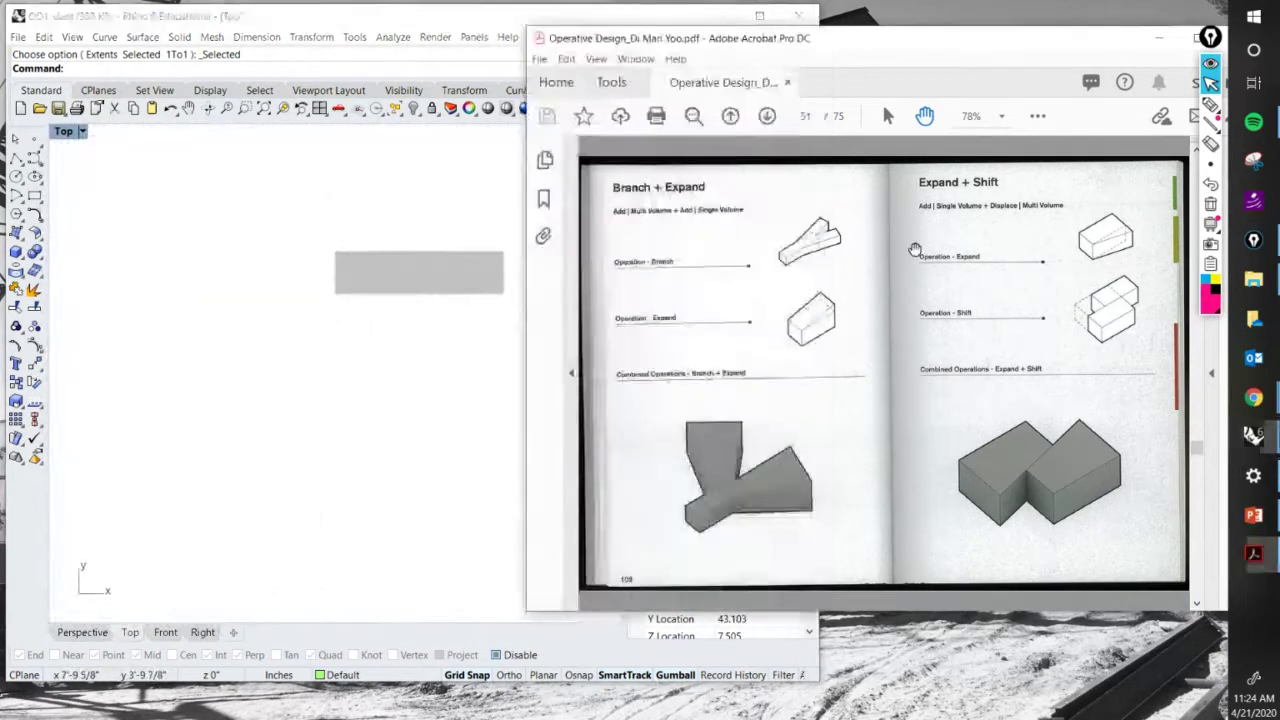
{"action": "left_click_drag", "start_coordinate": [795, 50], "coordinate": [1007, 63]}
{"action": "left_click", "coordinate": [500, 274]}
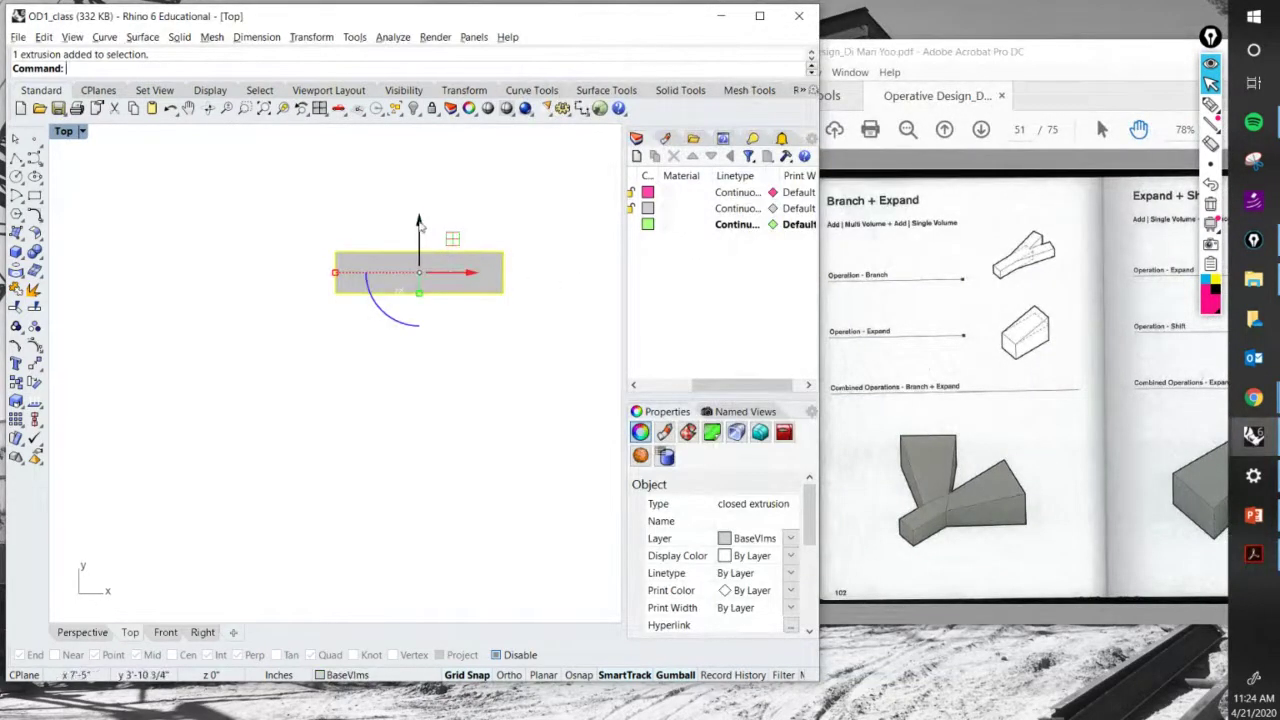
{"action": "left_click_drag", "start_coordinate": [420, 222], "coordinate": [420, 307]}
{"action": "key", "text": "alt"}
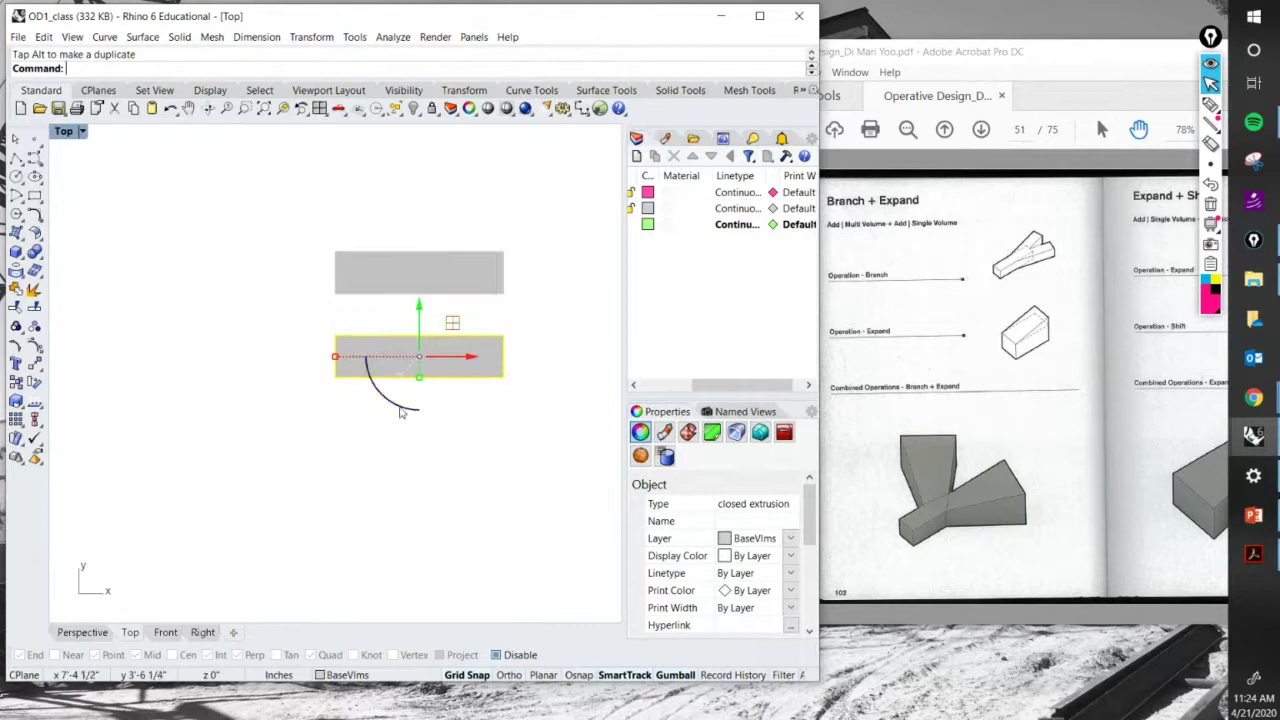
Rotate the copied bar clockwise to a diagonal and move it so its upper end overlaps the original bar.
{"action": "left_click_drag", "start_coordinate": [400, 412], "coordinate": [362, 381]}
{"action": "left_click_drag", "start_coordinate": [461, 335], "coordinate": [505, 302]}
{"action": "left_click", "coordinate": [557, 289]}
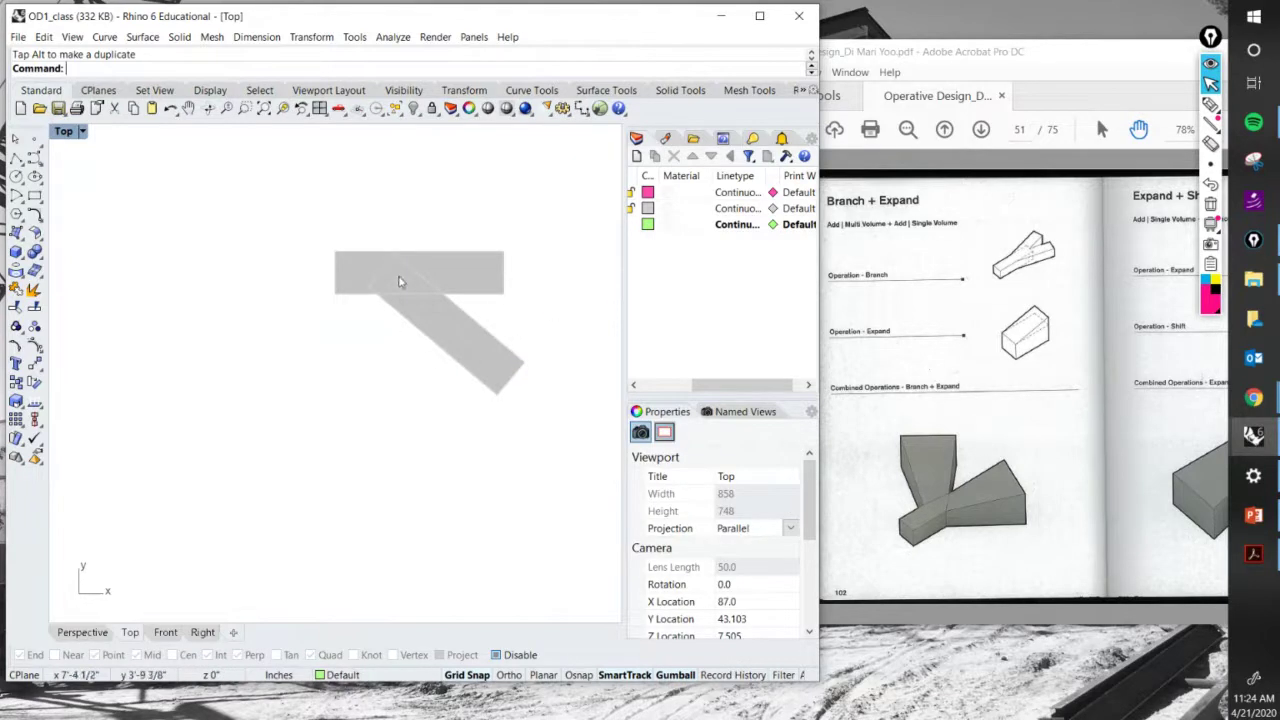
Combine the two overlapping bars into one branched solid with BooleanUnion, working in the maximized Perspective viewport.
{"action": "left_click_drag", "start_coordinate": [546, 509], "coordinate": [226, 183]}
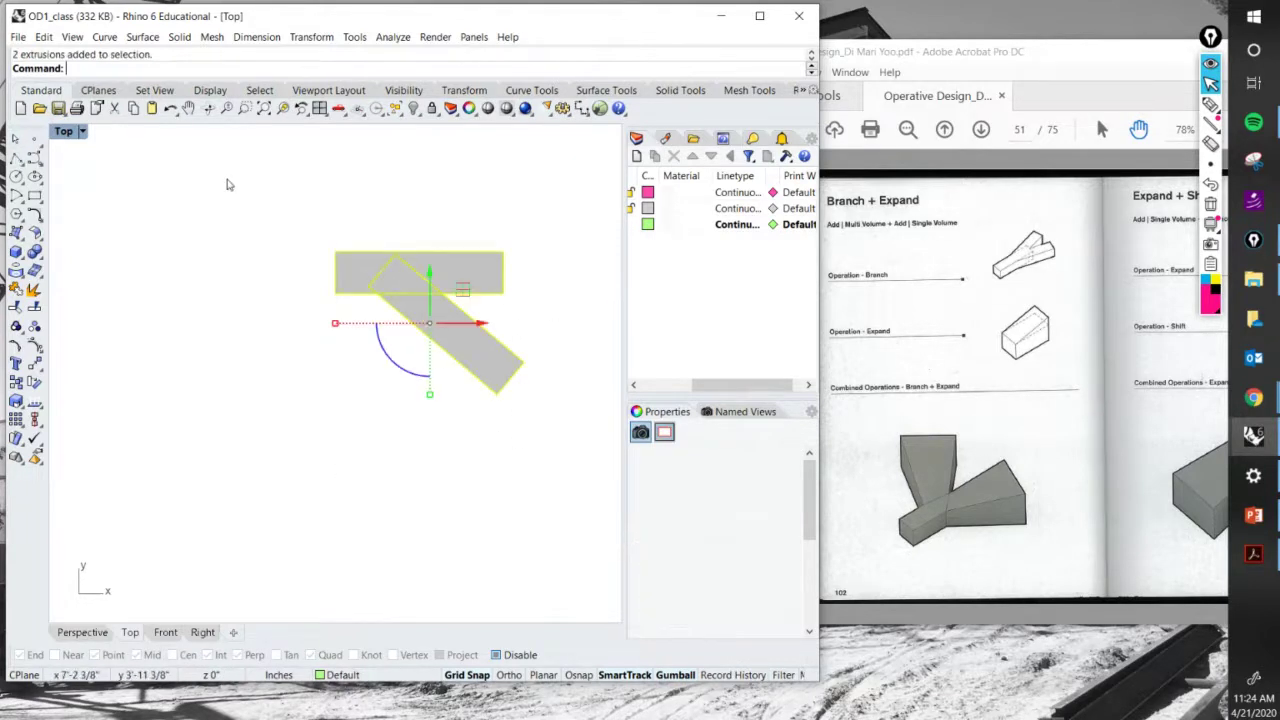
{"action": "double_click", "coordinate": [60, 134]}
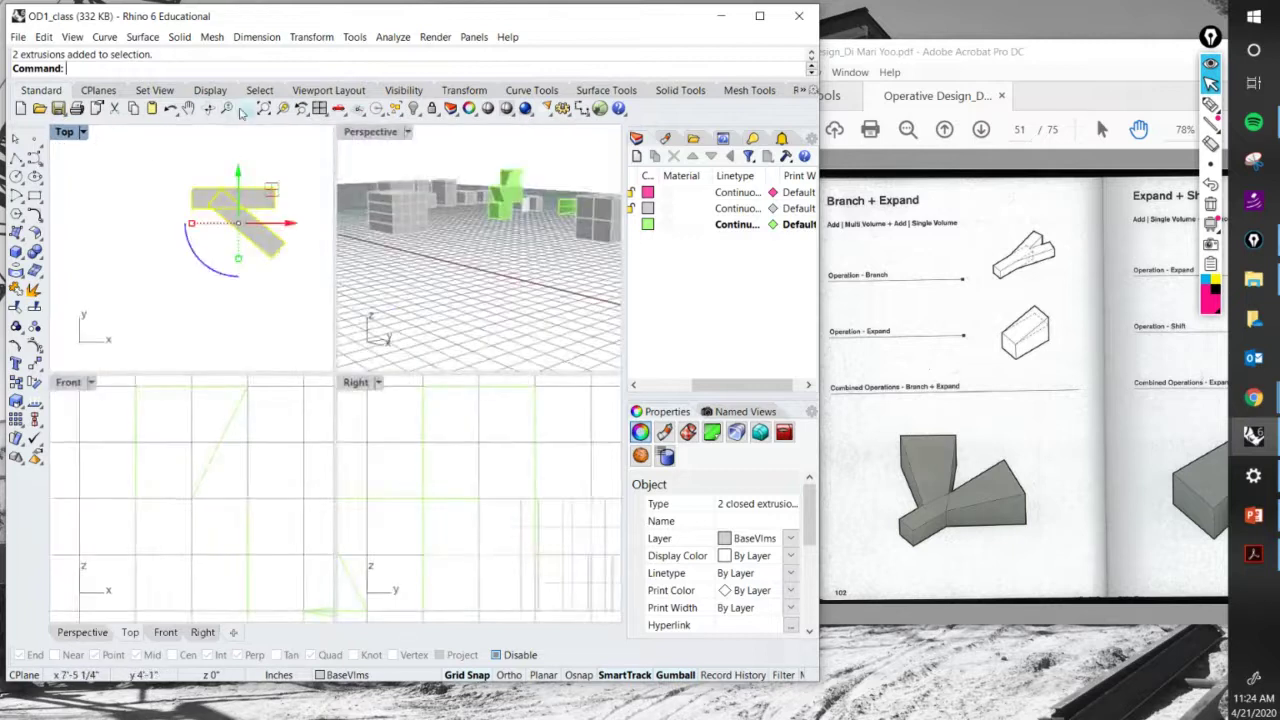
{"action": "right_click", "coordinate": [284, 110]}
{"action": "double_click", "coordinate": [370, 131]}
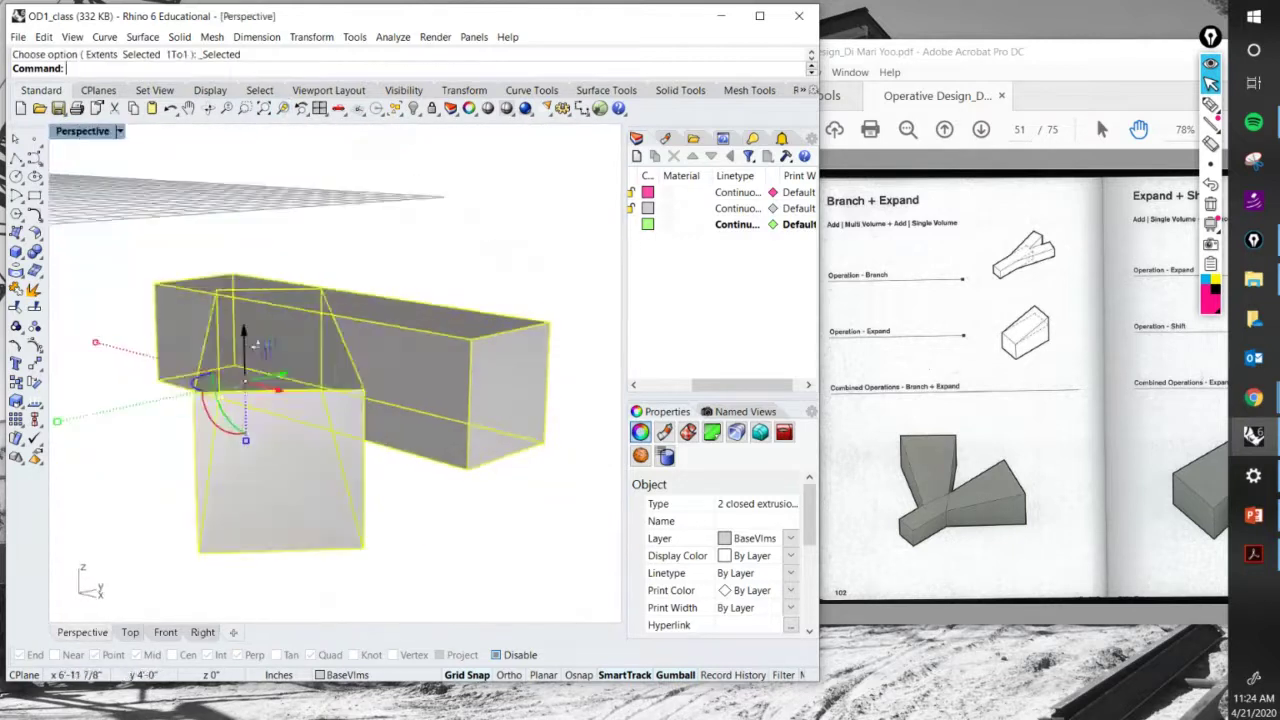
{"action": "scroll", "coordinate": [365, 238], "scroll_direction": "down", "scroll_amount": 2}
{"action": "left_click", "coordinate": [365, 238]}
{"action": "right_click_drag", "start_coordinate": [365, 238], "coordinate": [274, 517]}
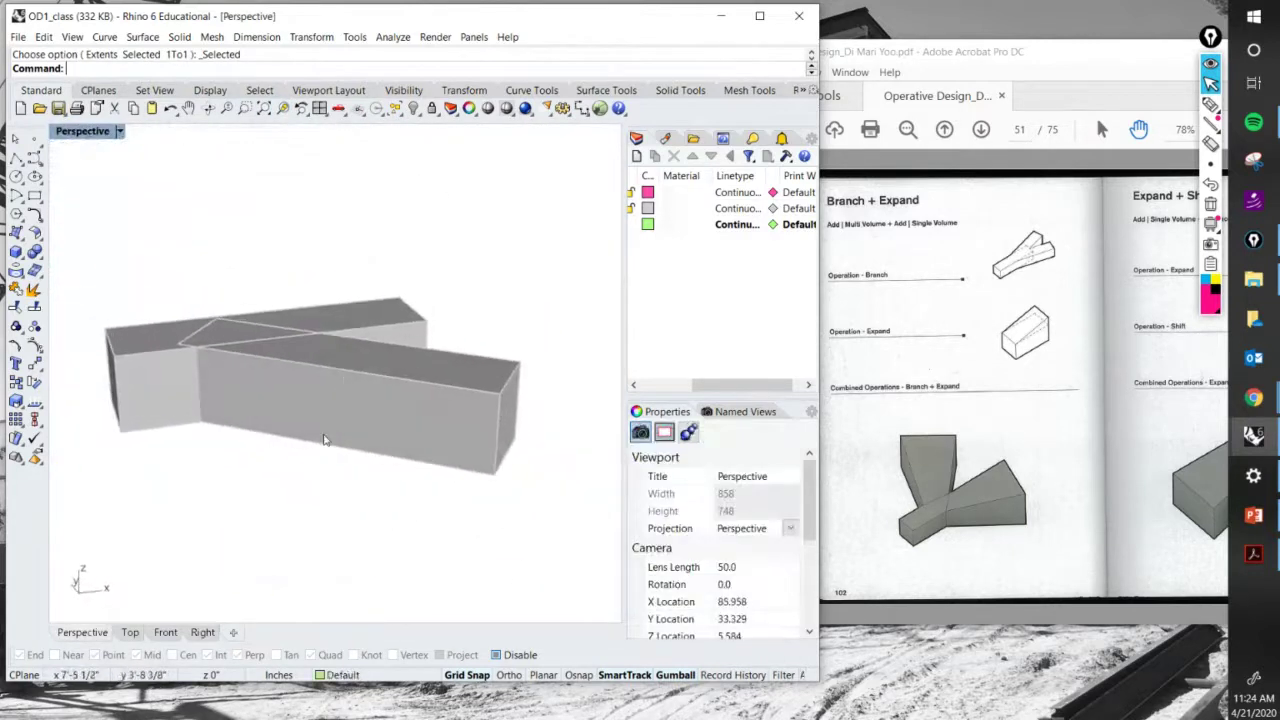
{"action": "left_click_drag", "start_coordinate": [274, 517], "coordinate": [156, 285]}
{"action": "type", "text": "B"}
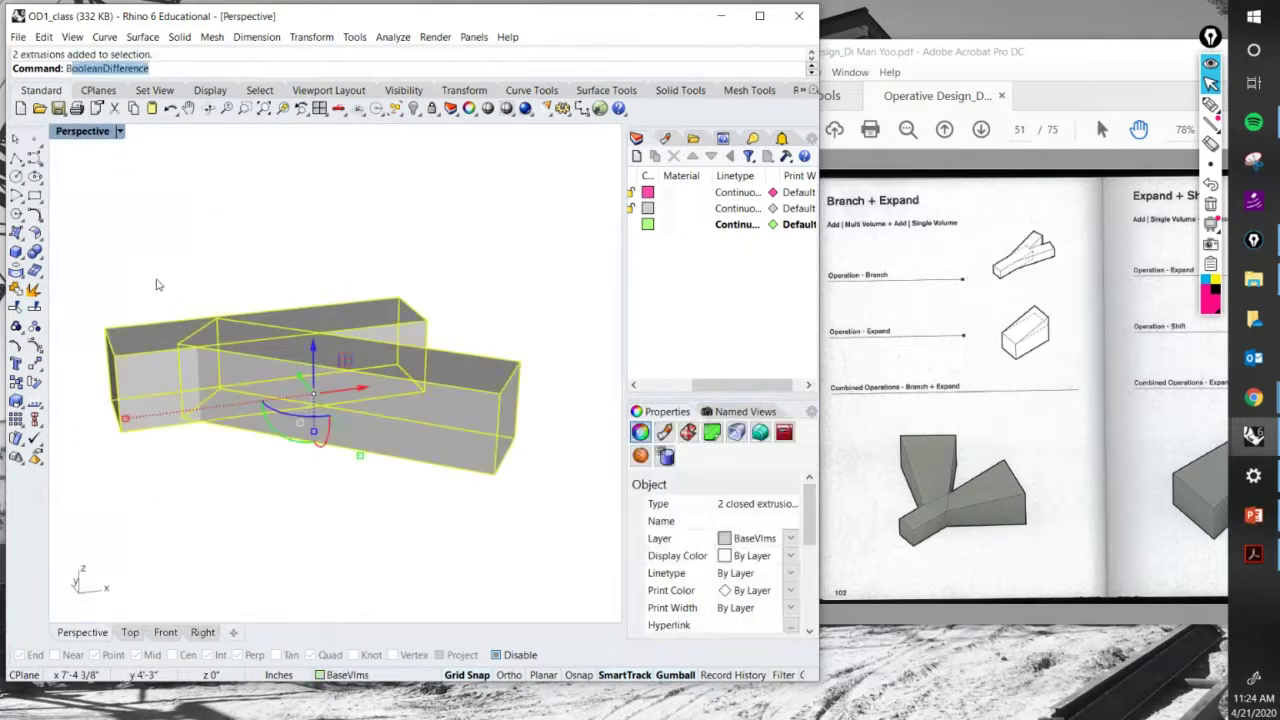
{"action": "type", "text": "oolean"}
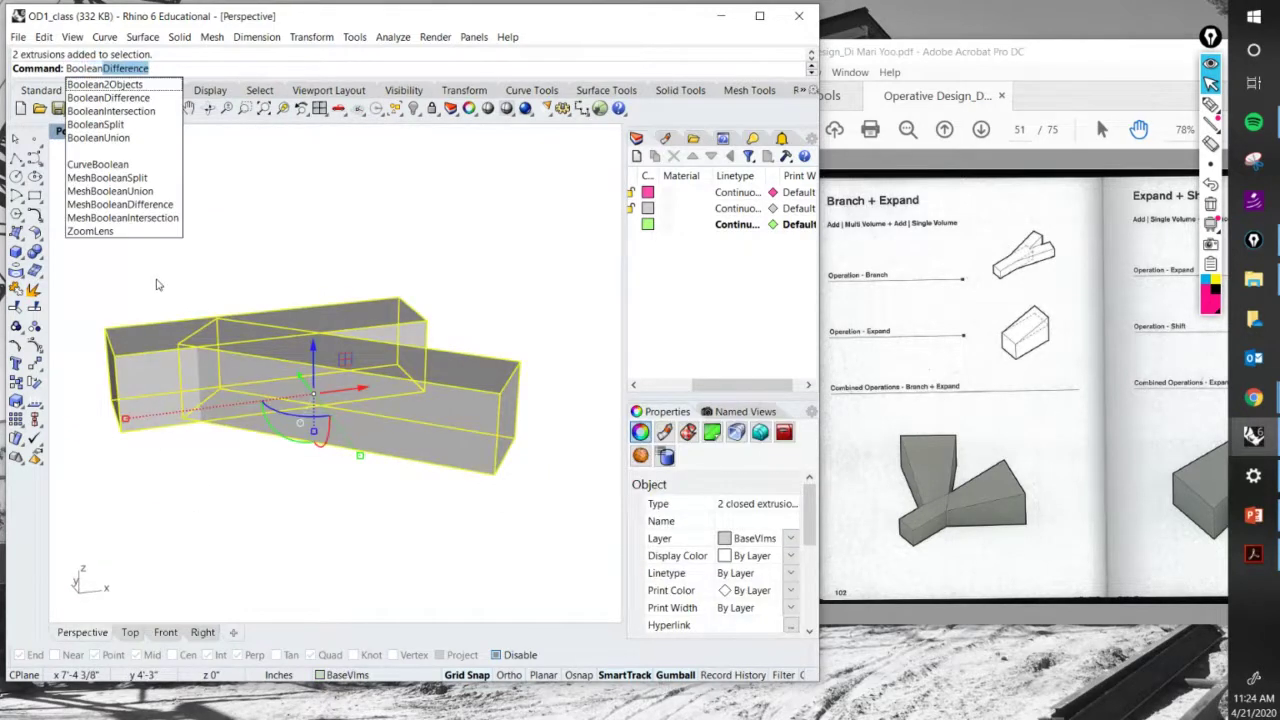
{"action": "key", "text": "Down"}
{"action": "key", "text": "Down"}
{"action": "key", "text": "Down"}
{"action": "key", "text": "Down"}
{"action": "key", "text": "Down"}
{"action": "key", "text": "Return"}
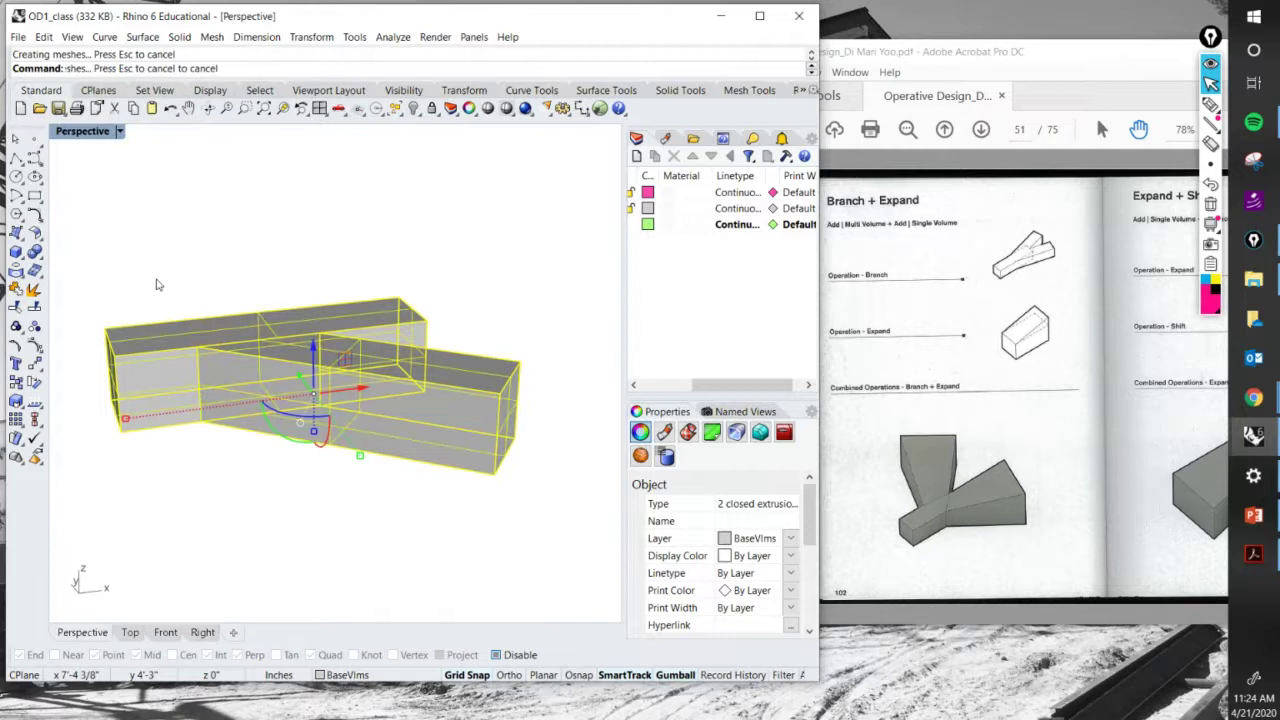
Merge the coplanar faces of the branched solid with MergeAllFaces and deselect it.
{"action": "type", "text": "Merge"}
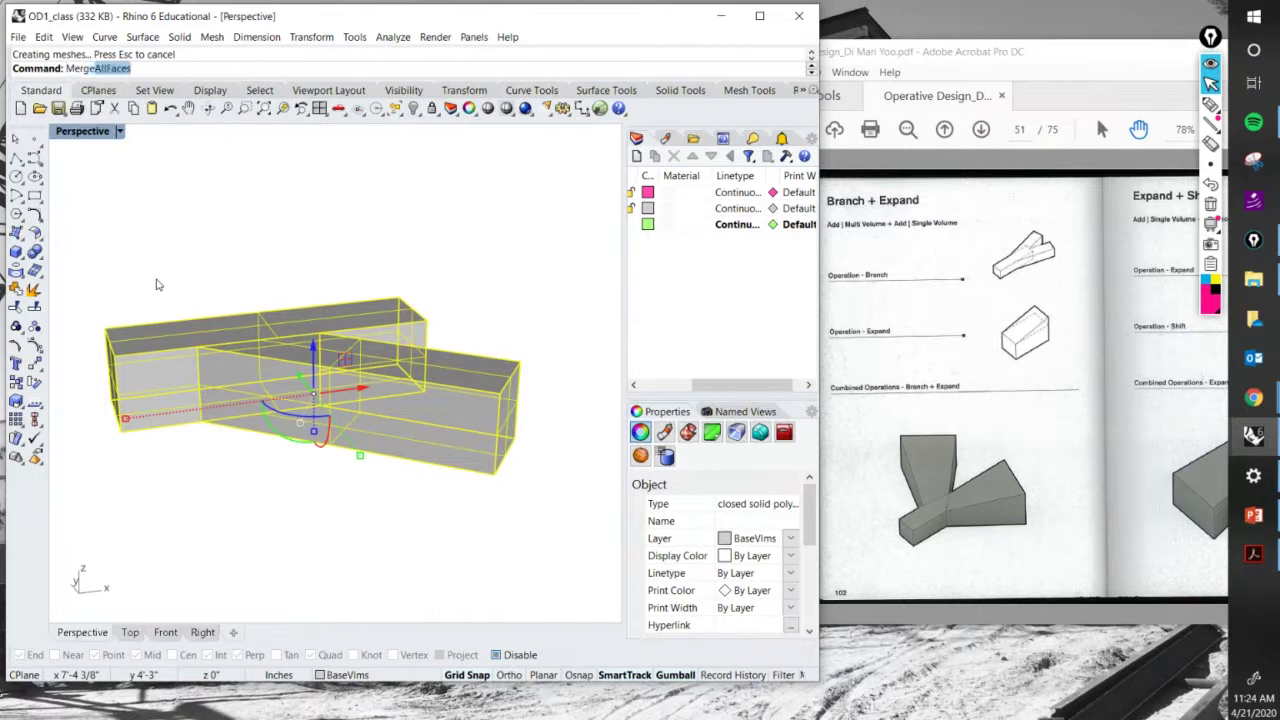
{"action": "key", "text": "Return"}
{"action": "key", "text": "Escape"}
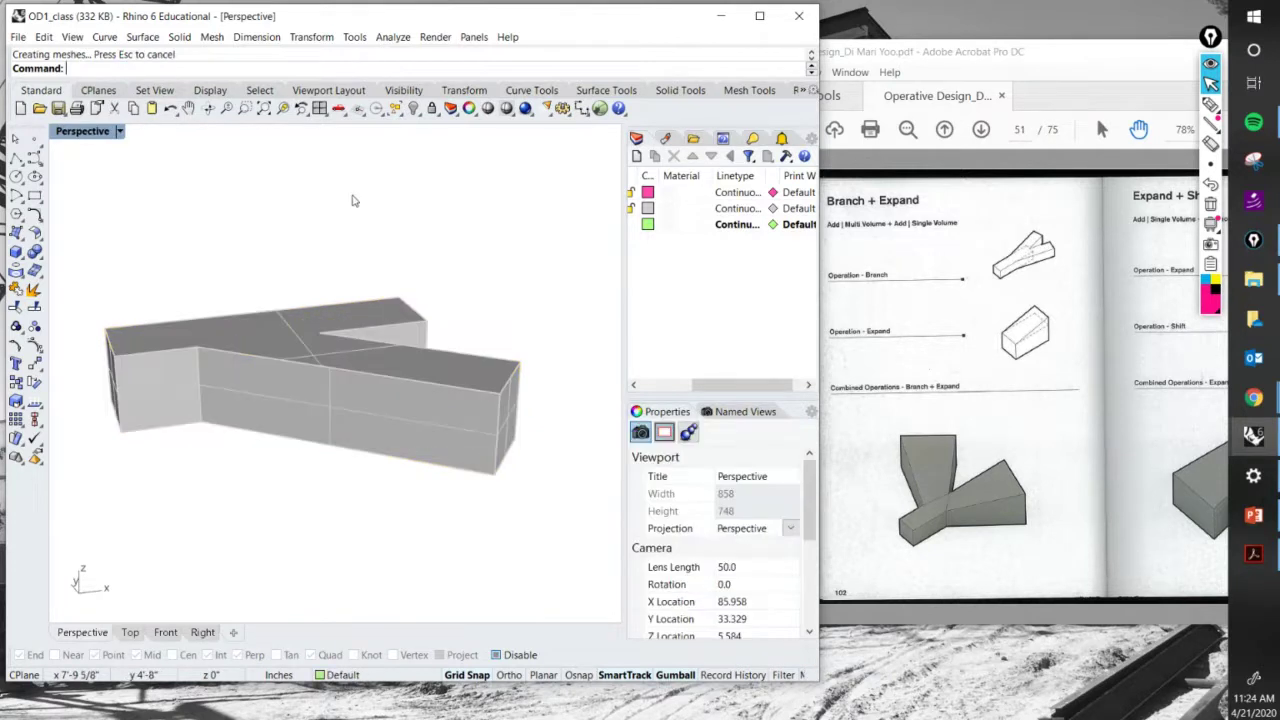
Turn off the surface isocurve display for the branched solid in its object properties.
{"action": "right_click_drag", "start_coordinate": [352, 200], "coordinate": [290, 328]}
{"action": "left_click", "coordinate": [290, 328]}
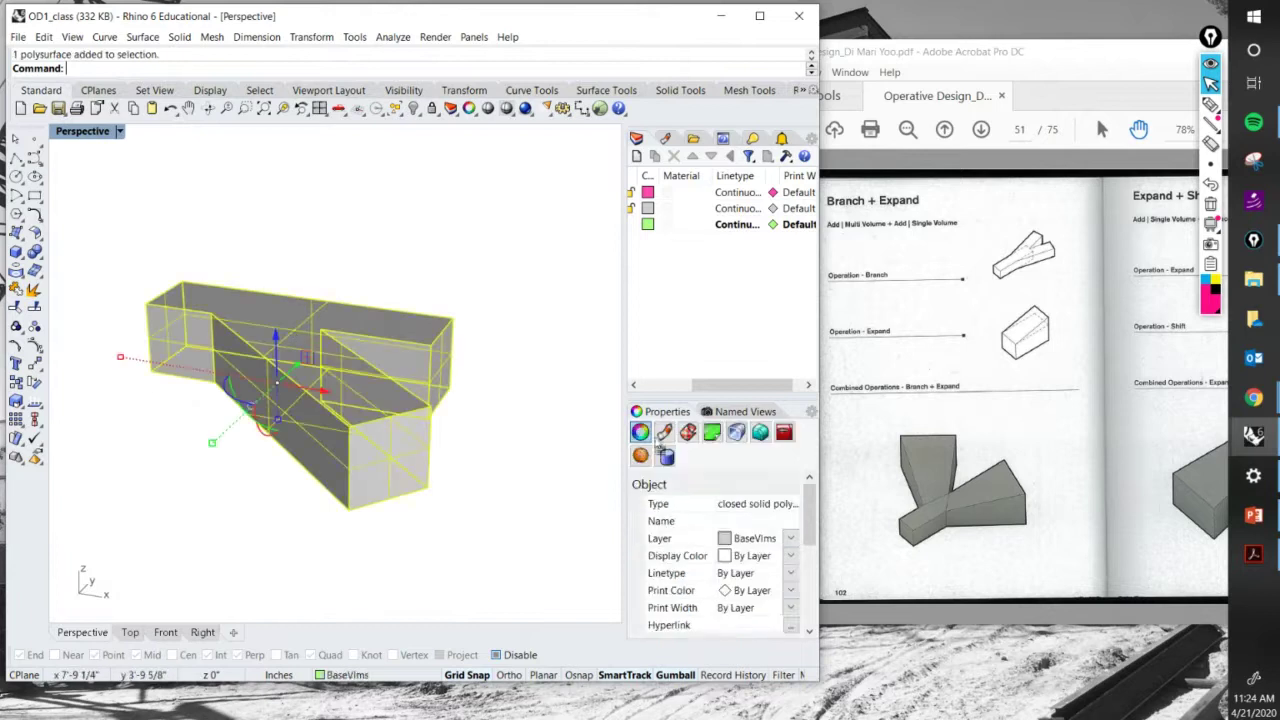
{"action": "left_click_drag", "start_coordinate": [810, 515], "coordinate": [811, 598]}
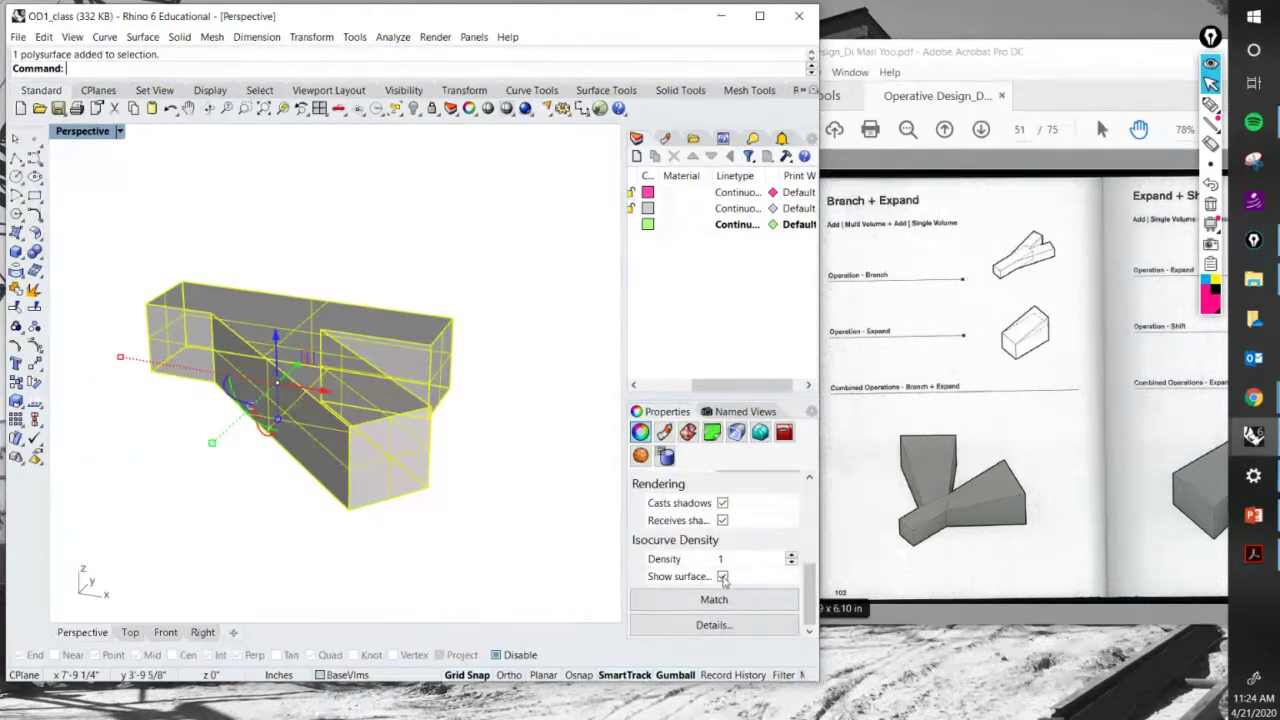
{"action": "key", "text": "Escape"}
{"action": "right_click_drag", "start_coordinate": [277, 451], "coordinate": [433, 469]}
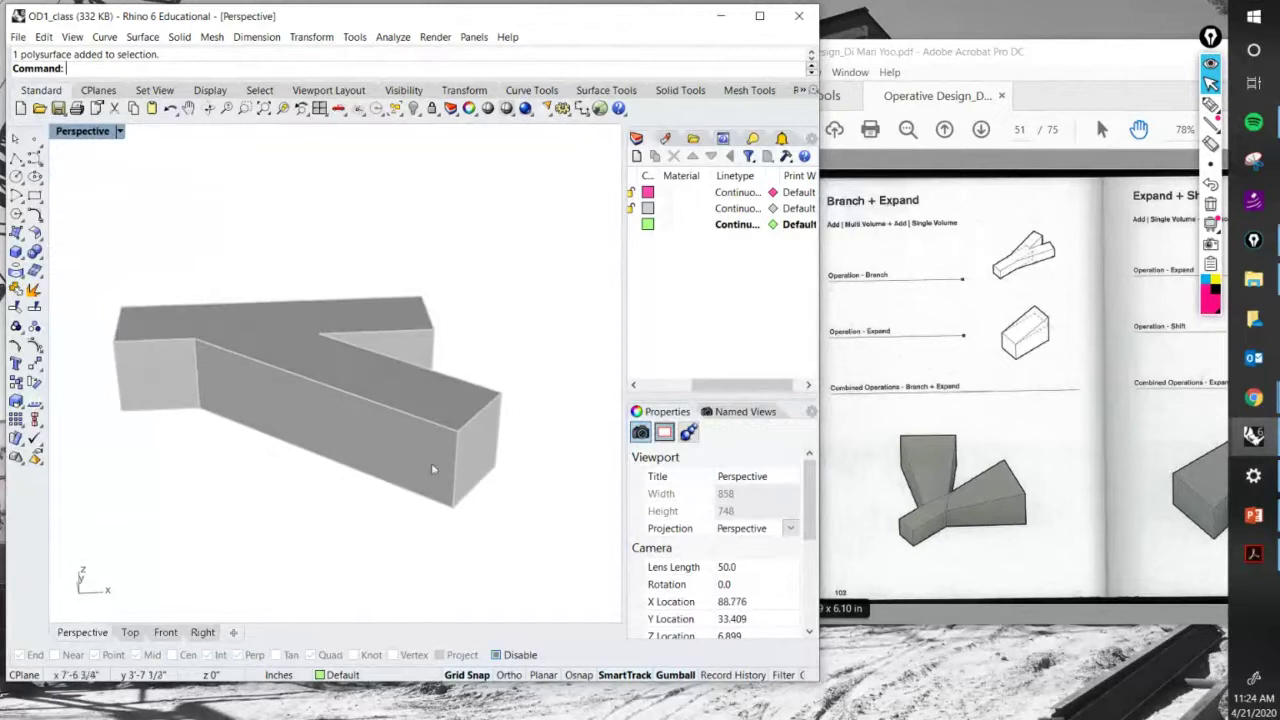
Circle Operation - Expand on the spread in pink ink and raise the top edge of the diagonal branch's end face.
{"action": "left_click", "coordinate": [468, 425], "text": "ctrl+shift"}
{"action": "right_click_drag", "start_coordinate": [468, 425], "coordinate": [433, 431]}
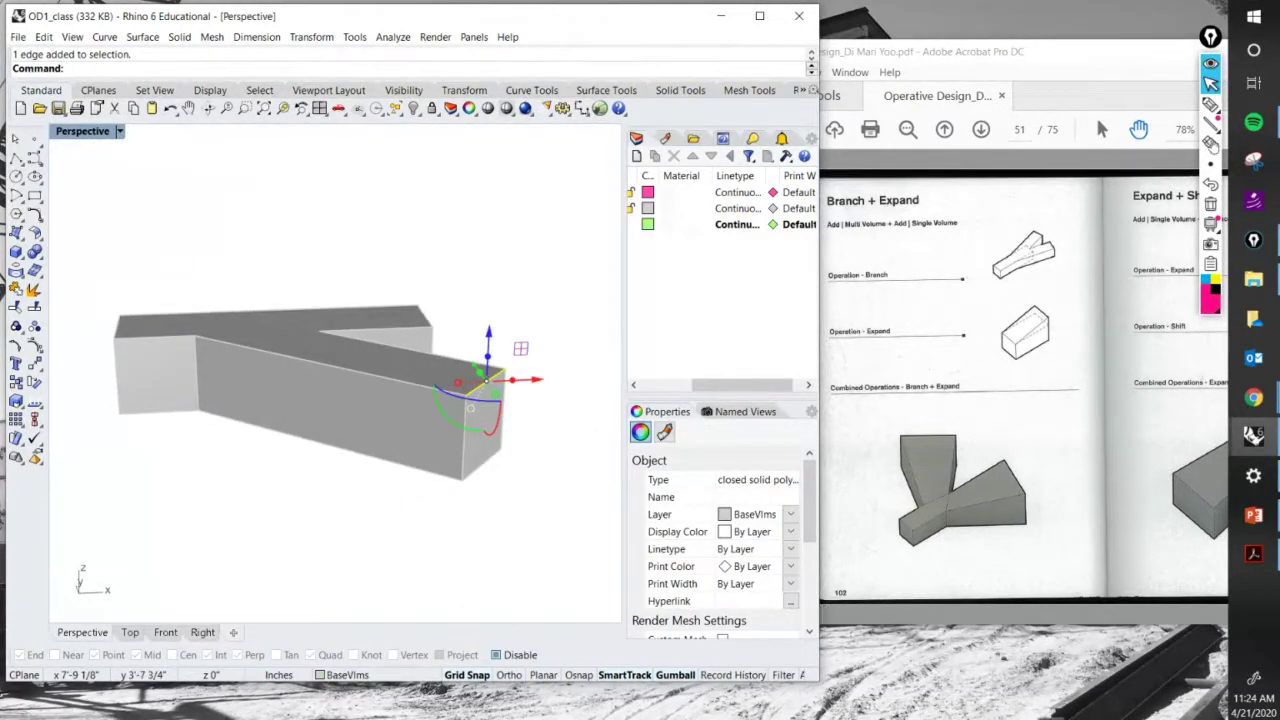
{"action": "left_click", "coordinate": [1210, 106]}
{"action": "left_click_drag", "start_coordinate": [907, 321], "coordinate": [852, 338]}
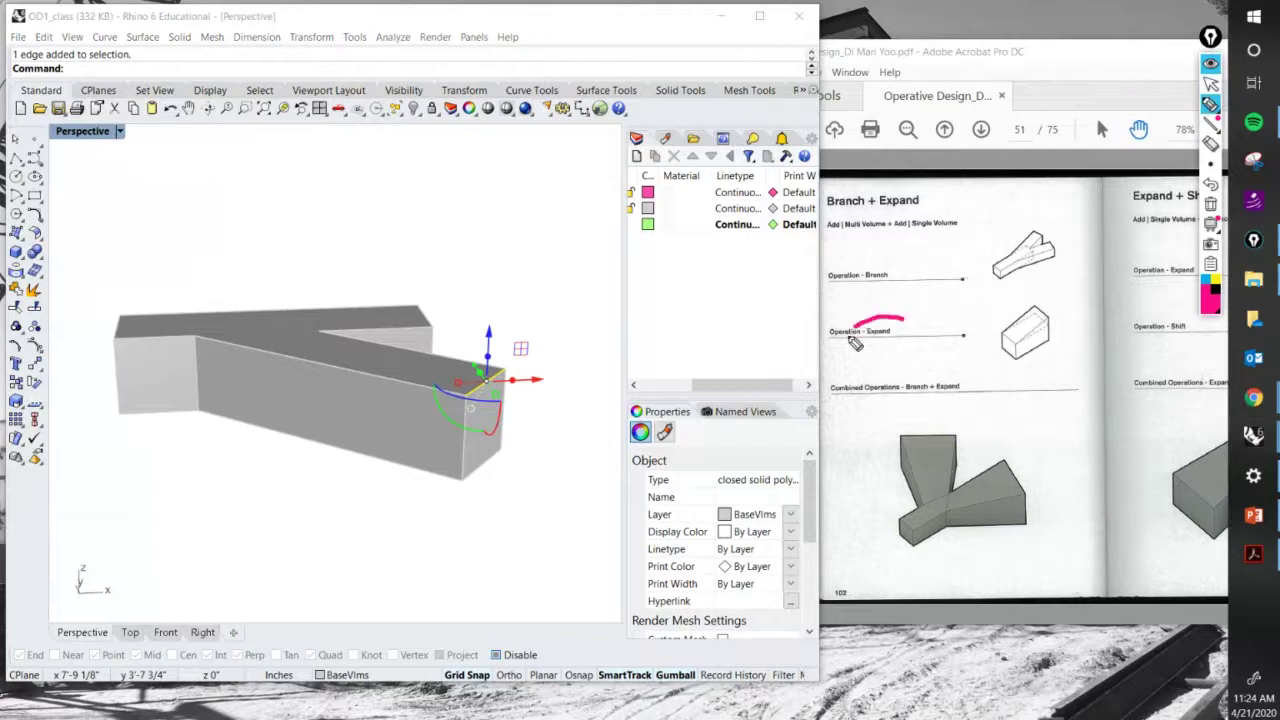
{"action": "left_click", "coordinate": [1211, 84]}
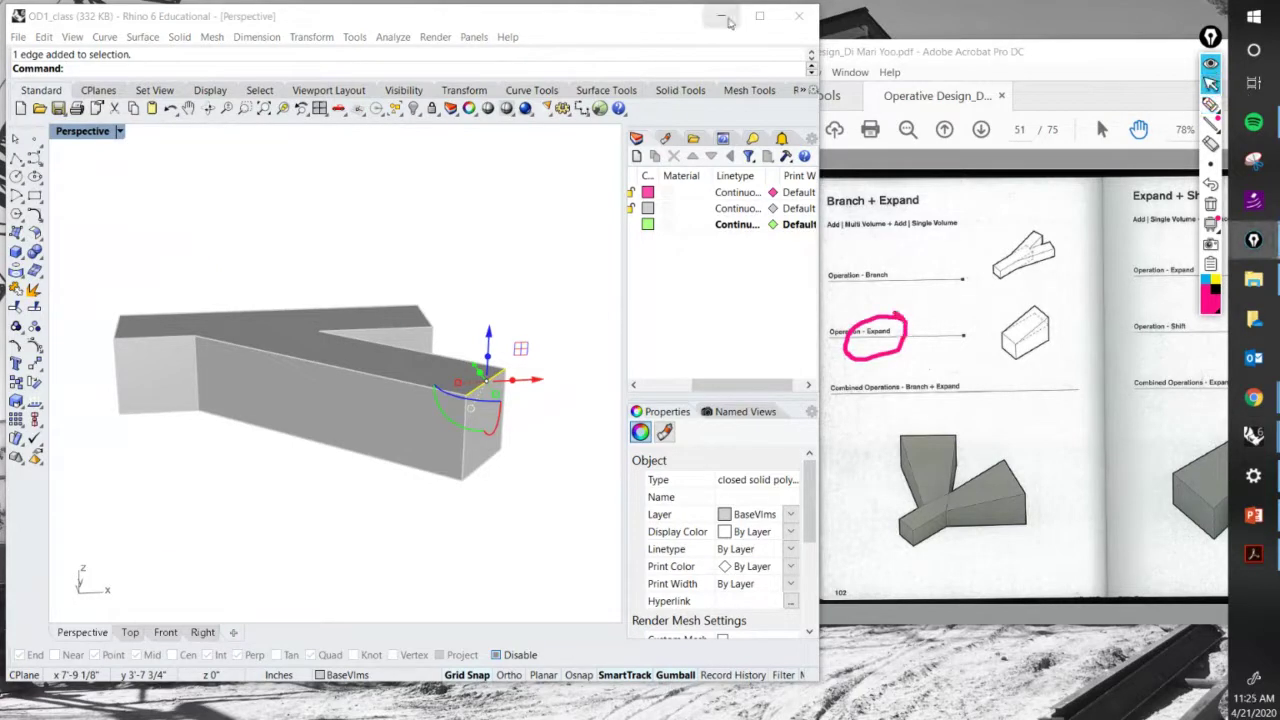
{"action": "left_click_drag", "start_coordinate": [487, 328], "coordinate": [489, 246]}
{"action": "right_click_drag", "start_coordinate": [509, 332], "coordinate": [349, 433]}
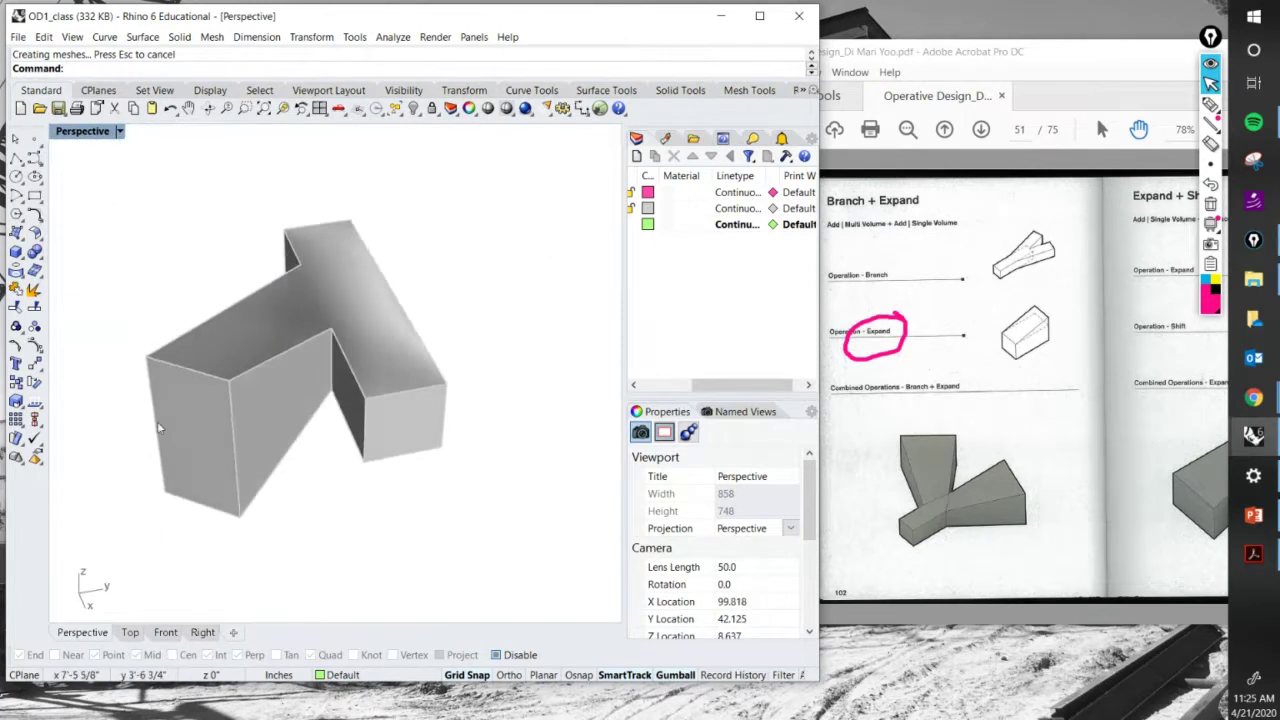
{"action": "left_click", "coordinate": [227, 458]}
{"action": "right_click_drag", "start_coordinate": [227, 458], "coordinate": [372, 426]}
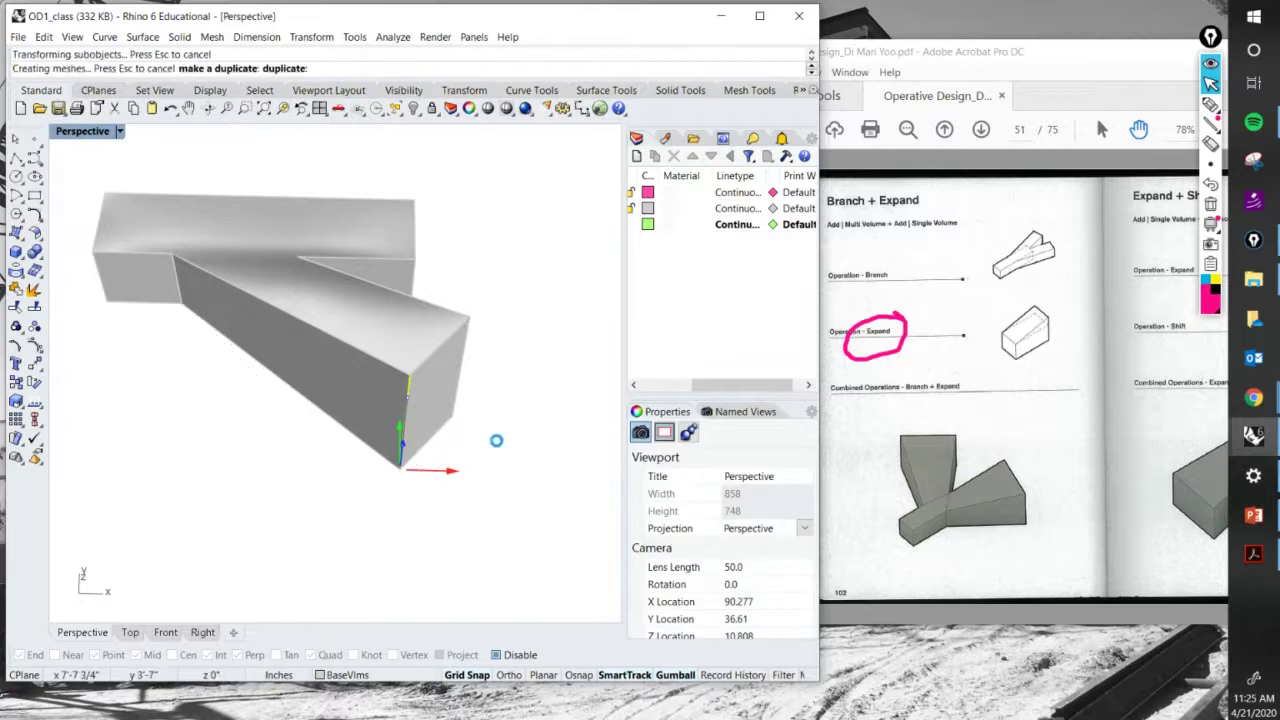
{"action": "right_click_drag", "start_coordinate": [494, 440], "coordinate": [327, 371]}
{"action": "key", "text": "ctrl+z"}
Move the outer vertical edge of the diagonal branch's end face outward to widen the branch.
{"action": "left_click", "coordinate": [441, 370], "text": "ctrl+shift"}
{"action": "left_click_drag", "start_coordinate": [327, 371], "coordinate": [390, 430]}
Move the outer vertical edge of the straight branch's end face outward along Y in the maximized Top viewport.
{"action": "right_click_drag", "start_coordinate": [390, 430], "coordinate": [213, 426]}
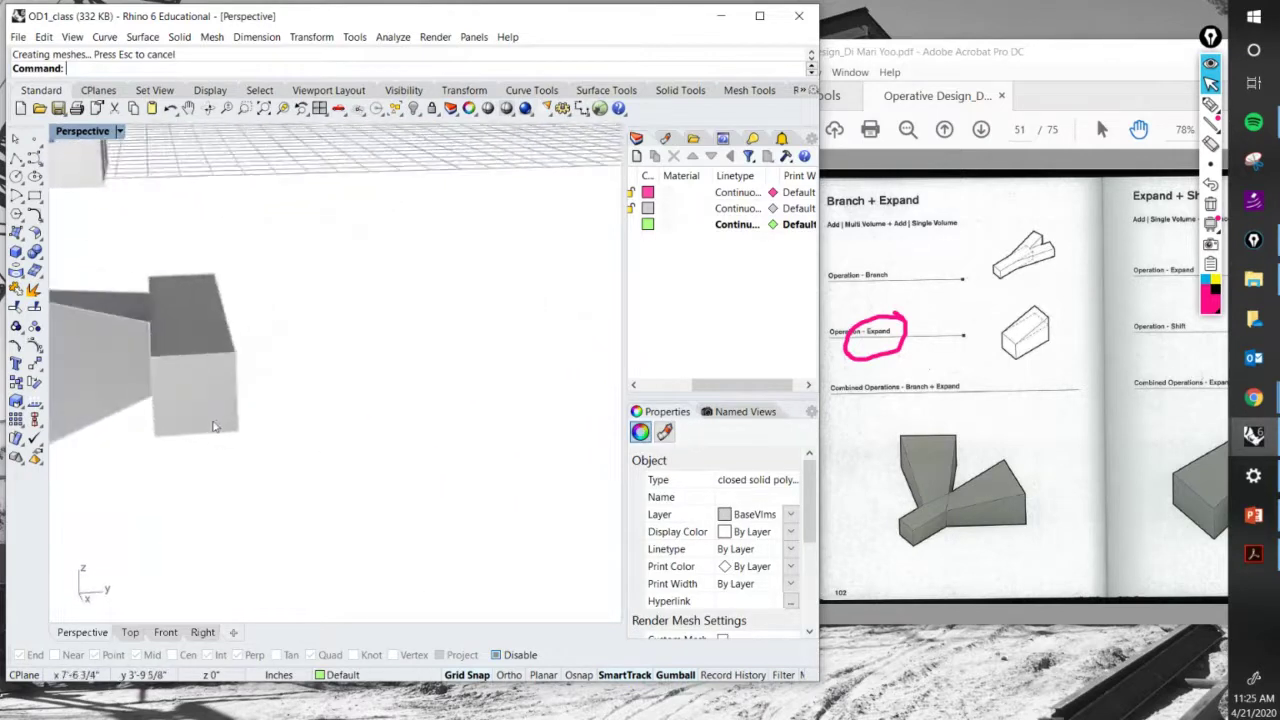
{"action": "left_click", "coordinate": [237, 385], "text": "ctrl+shift"}
{"action": "right_click_drag", "start_coordinate": [262, 390], "coordinate": [240, 440]}
{"action": "double_click", "coordinate": [82, 131]}
{"action": "double_click", "coordinate": [60, 131]}
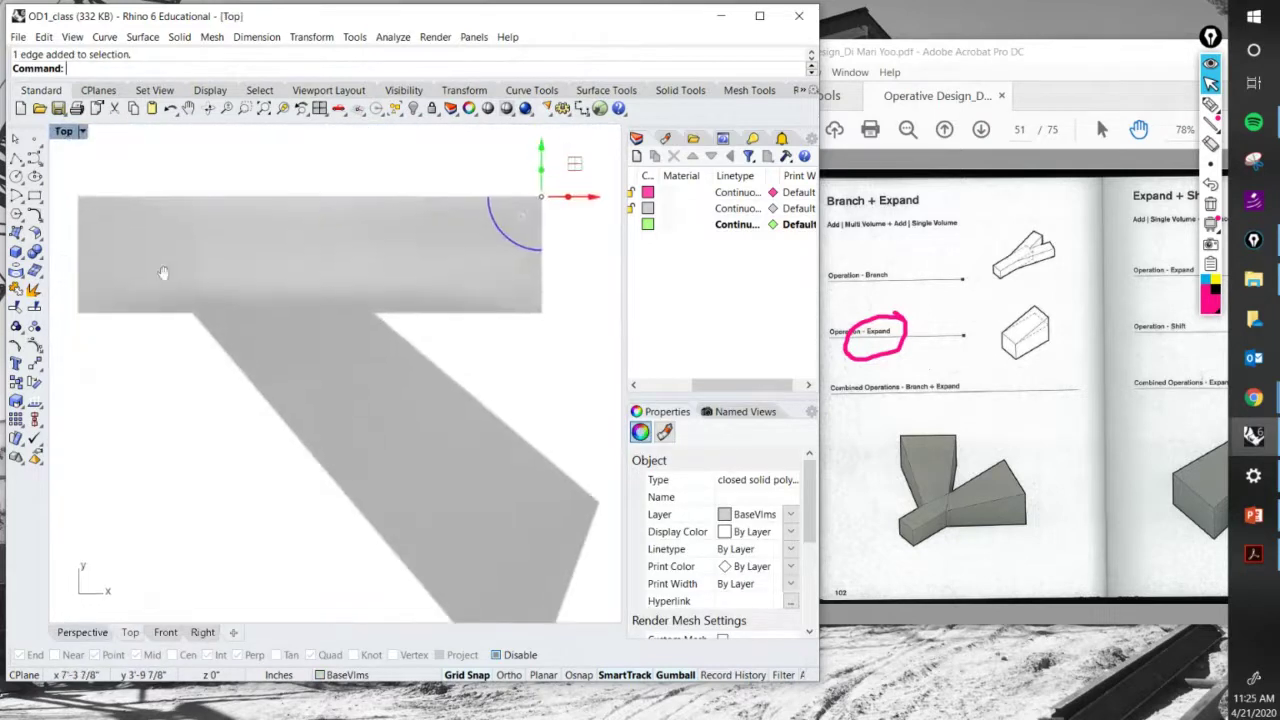
{"action": "scroll", "coordinate": [263, 298], "scroll_direction": "down", "scroll_amount": 3}
{"action": "left_click_drag", "start_coordinate": [327, 290], "coordinate": [329, 235]}
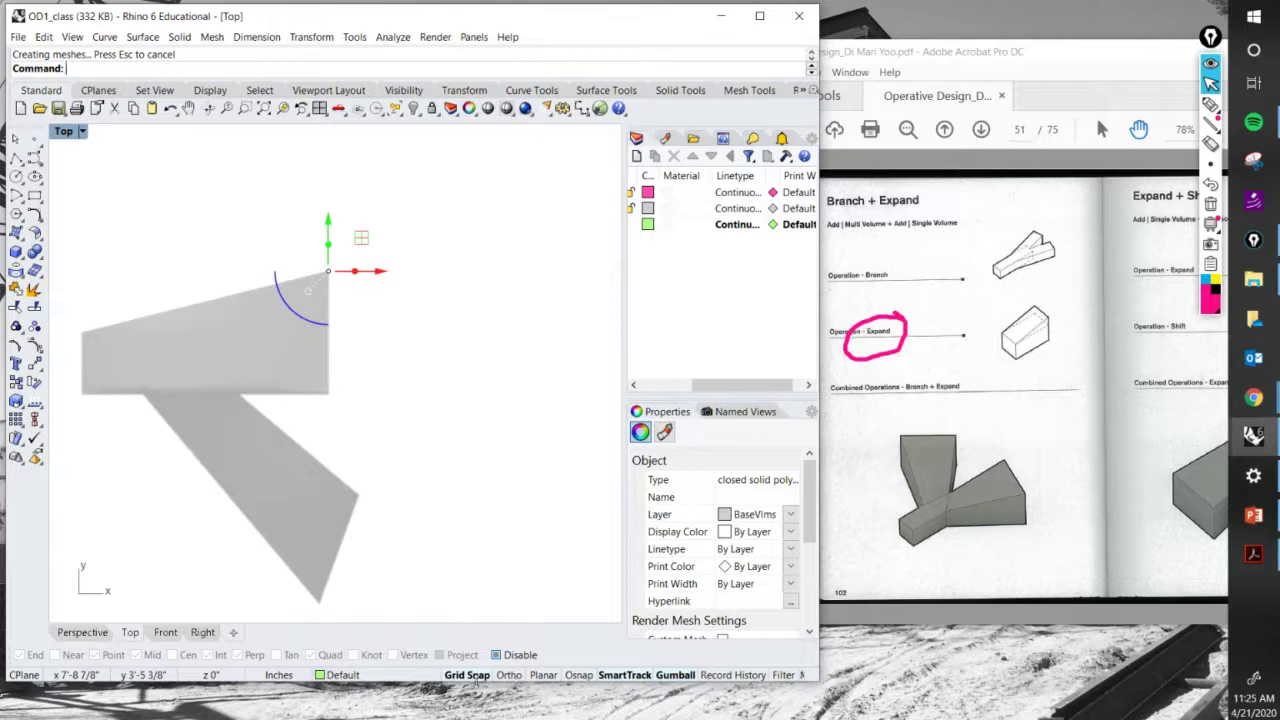
{"action": "scroll", "coordinate": [318, 357], "scroll_direction": "up", "scroll_amount": 3}
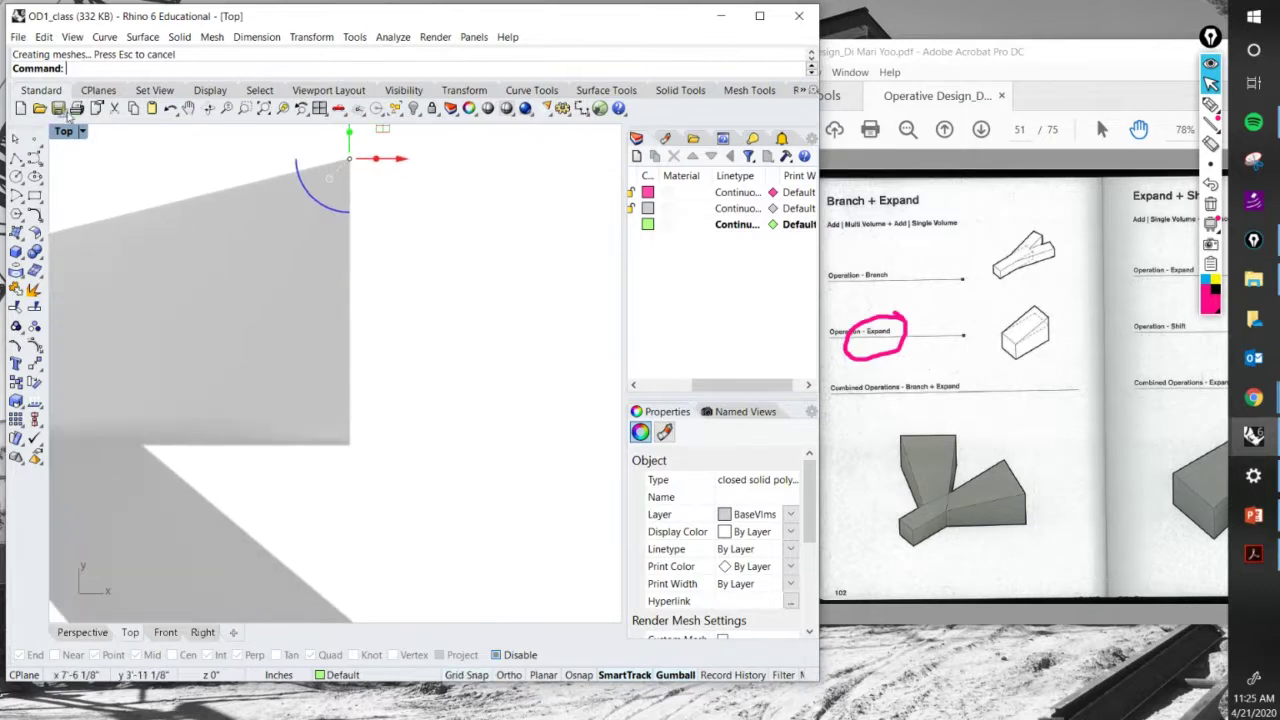
Return to the maximized Perspective viewport and circle Operation - Branch on the spread in pink ink.
{"action": "double_click", "coordinate": [63, 133]}
{"action": "double_click", "coordinate": [365, 136]}
{"action": "left_click", "coordinate": [308, 334]}
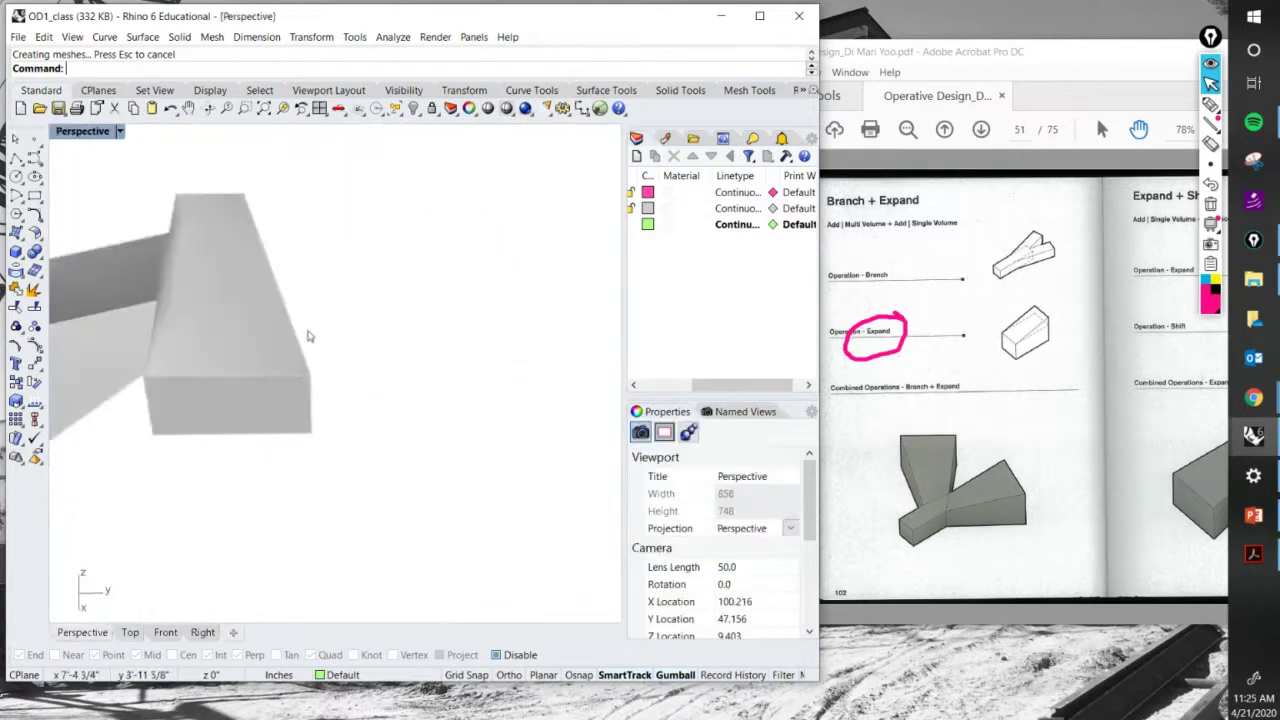
{"action": "right_click_drag", "start_coordinate": [308, 334], "coordinate": [360, 340]}
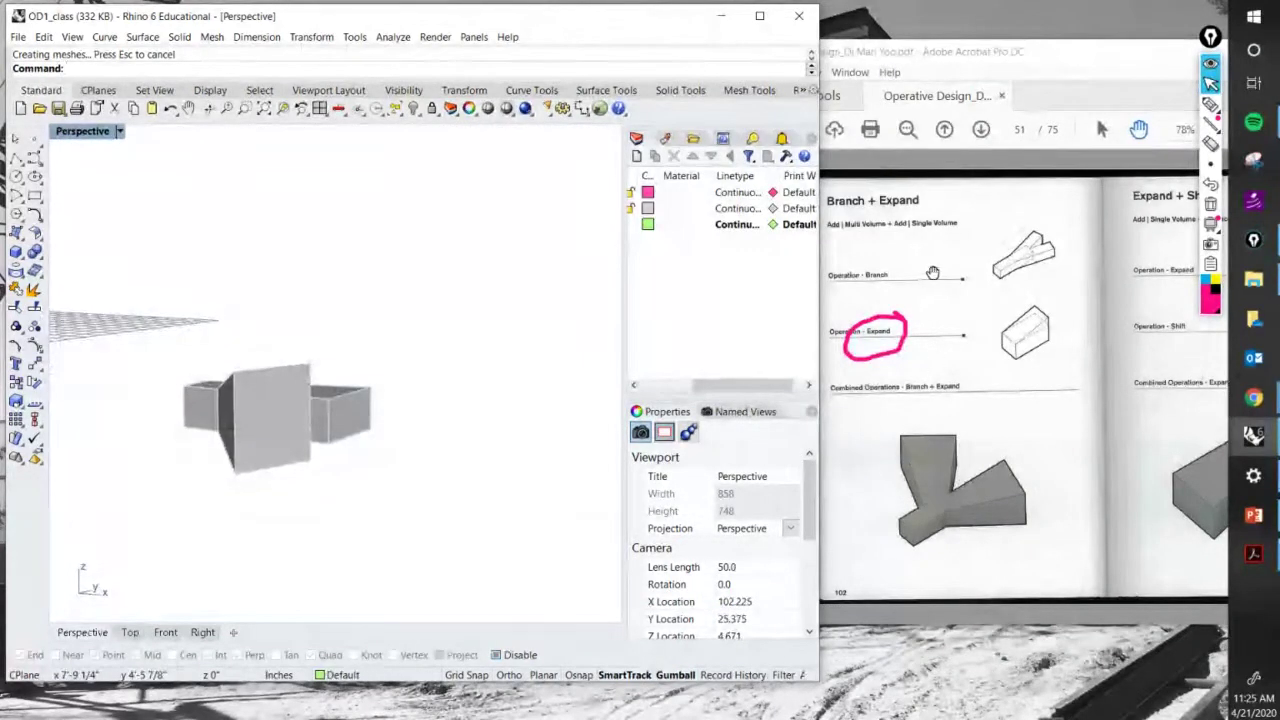
{"action": "left_click", "coordinate": [1209, 105]}
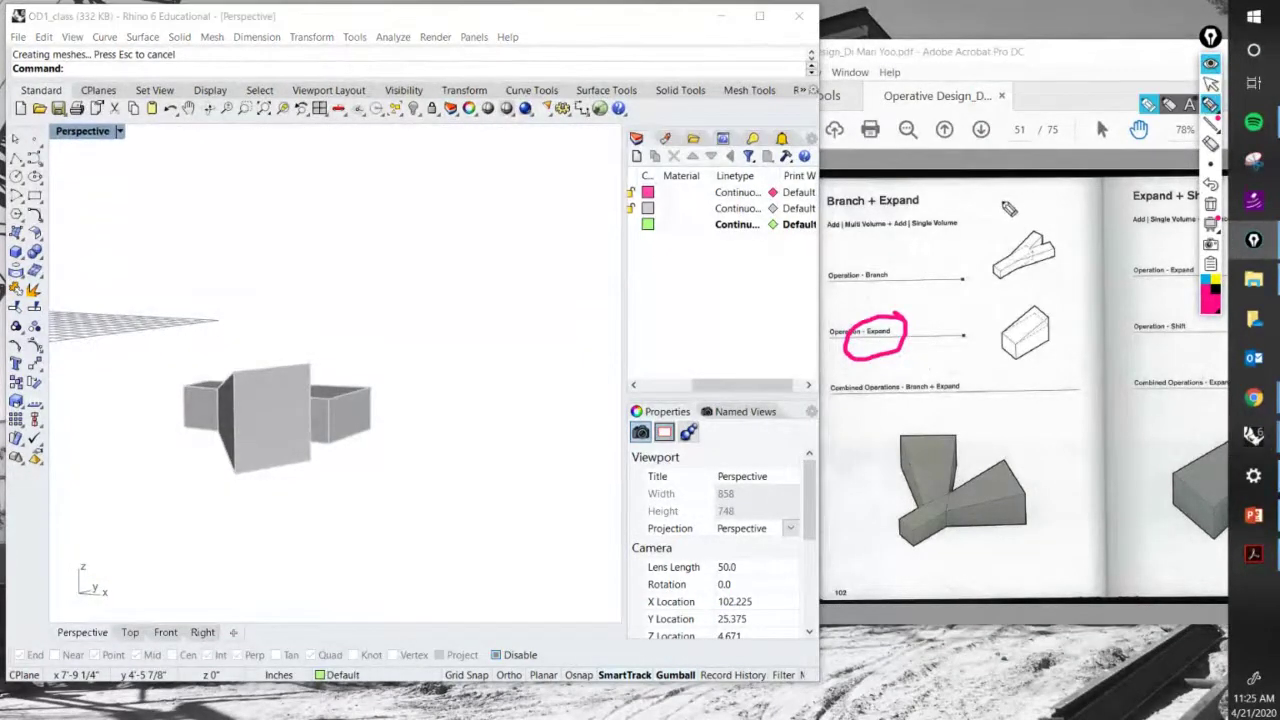
{"action": "left_click_drag", "start_coordinate": [886, 268], "coordinate": [859, 308]}
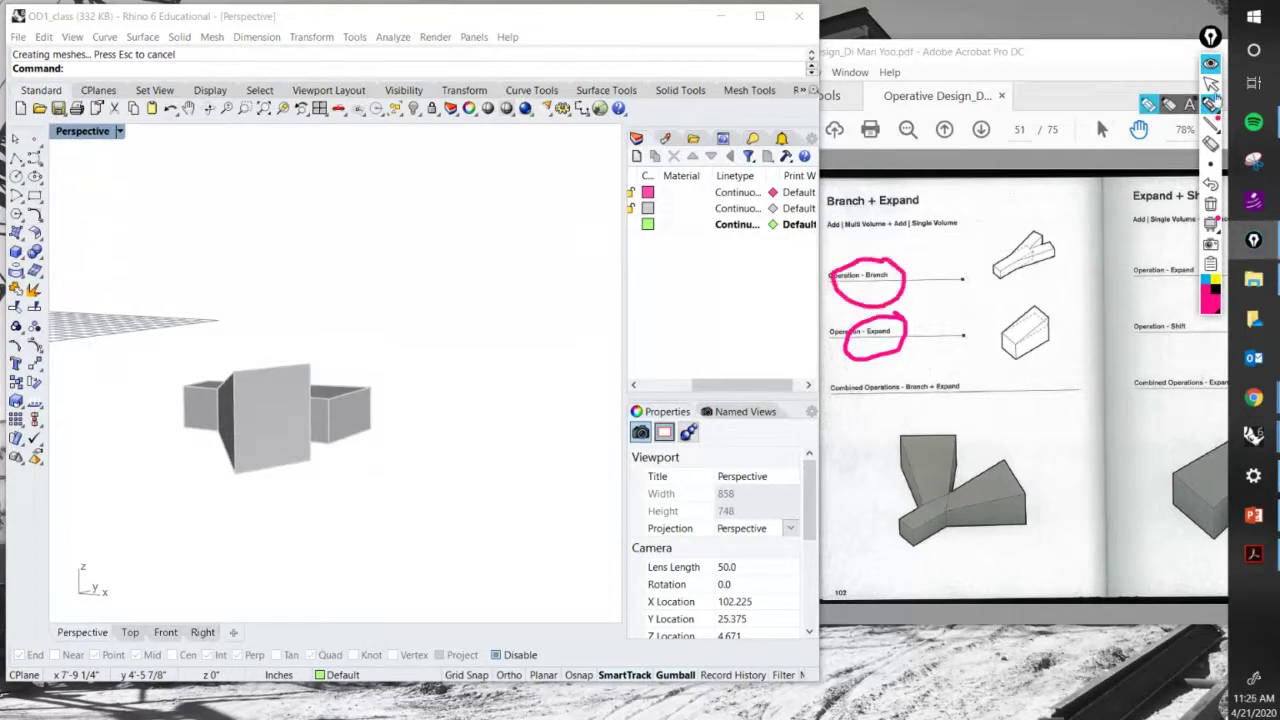
{"action": "left_click", "coordinate": [1210, 84]}
Raise the top edge of the straight branch's end face so that this branch also expands upward.
{"action": "mouse_move", "coordinate": [331, 409]}
{"action": "right_mouse_down"}
{"action": "mouse_move", "coordinate": [467, 411]}
{"action": "mouse_move", "coordinate": [490, 460]}
{"action": "mouse_move", "coordinate": [326, 420]}
{"action": "right_mouse_up"}
{"action": "left_click", "coordinate": [326, 420]}
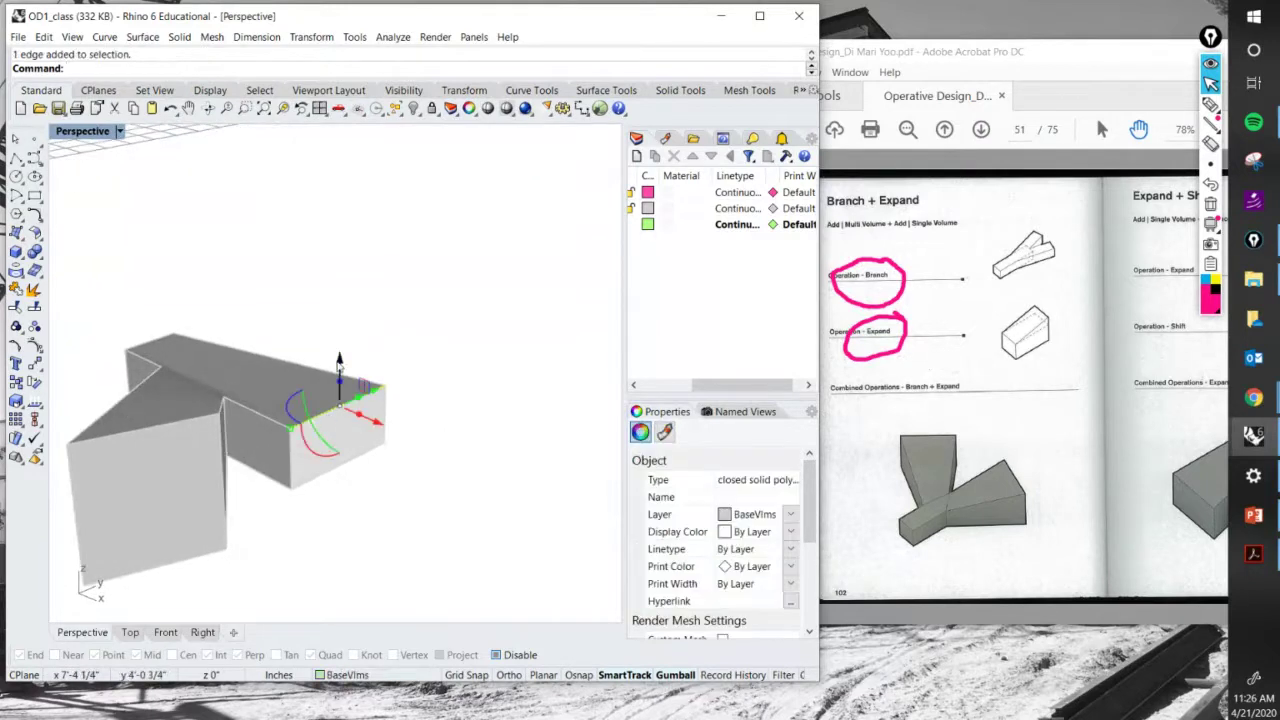
{"action": "left_click_drag", "start_coordinate": [339, 366], "coordinate": [348, 295]}
{"action": "key", "text": "alt"}
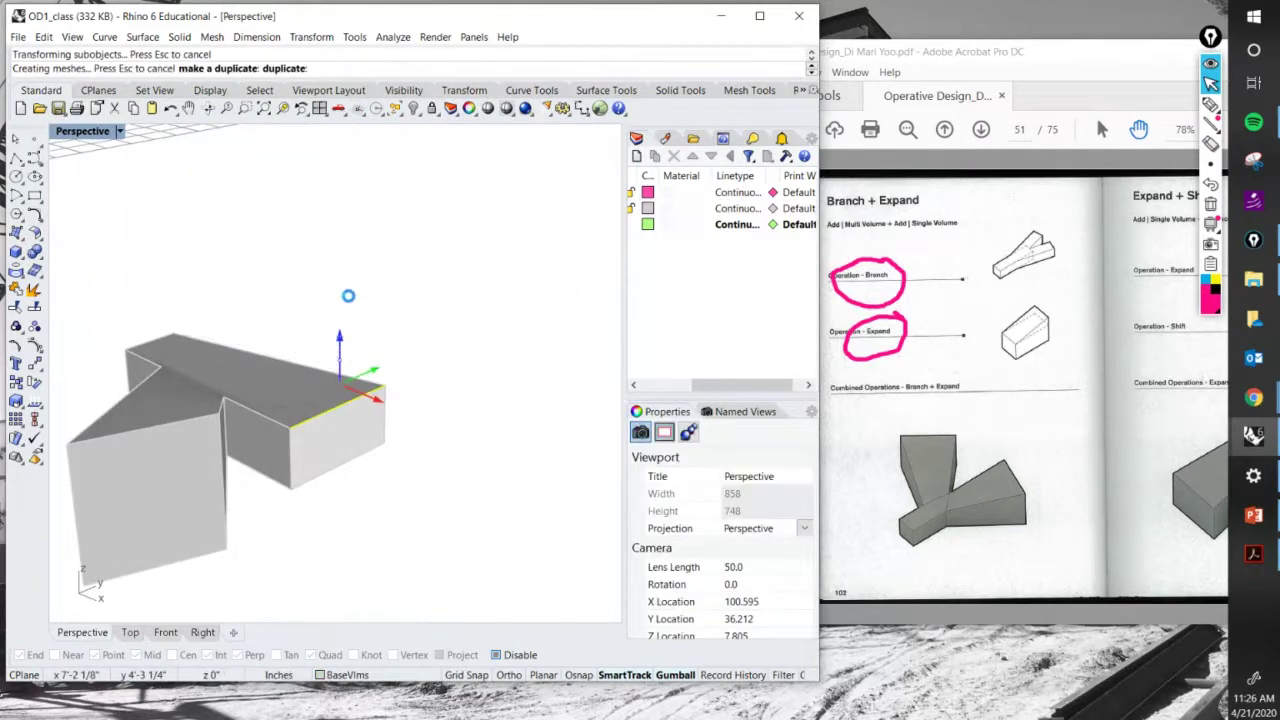
{"action": "right_click_drag", "start_coordinate": [349, 297], "coordinate": [293, 493]}
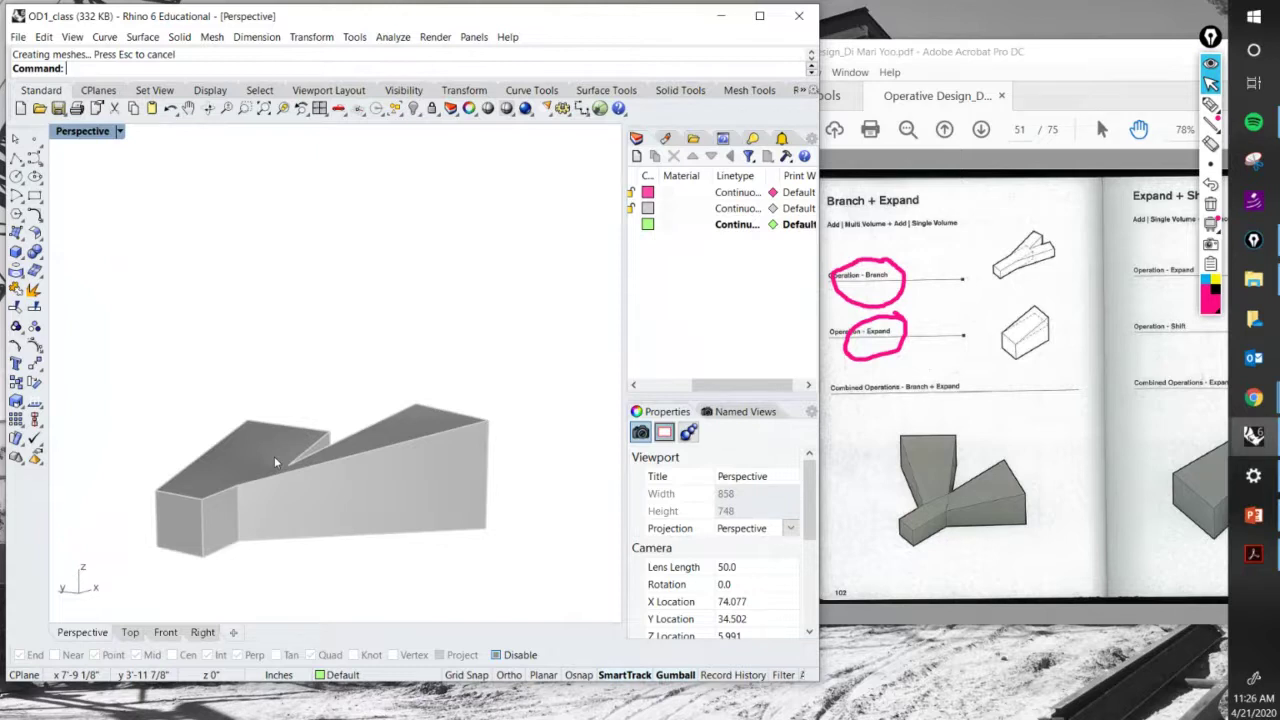
Clear the pink ink marks and circle the whole Branch + Expand page in the PDF.
{"action": "left_click_drag", "start_coordinate": [1150, 63], "coordinate": [1051, 56]}
{"action": "left_click", "coordinate": [1211, 205]}
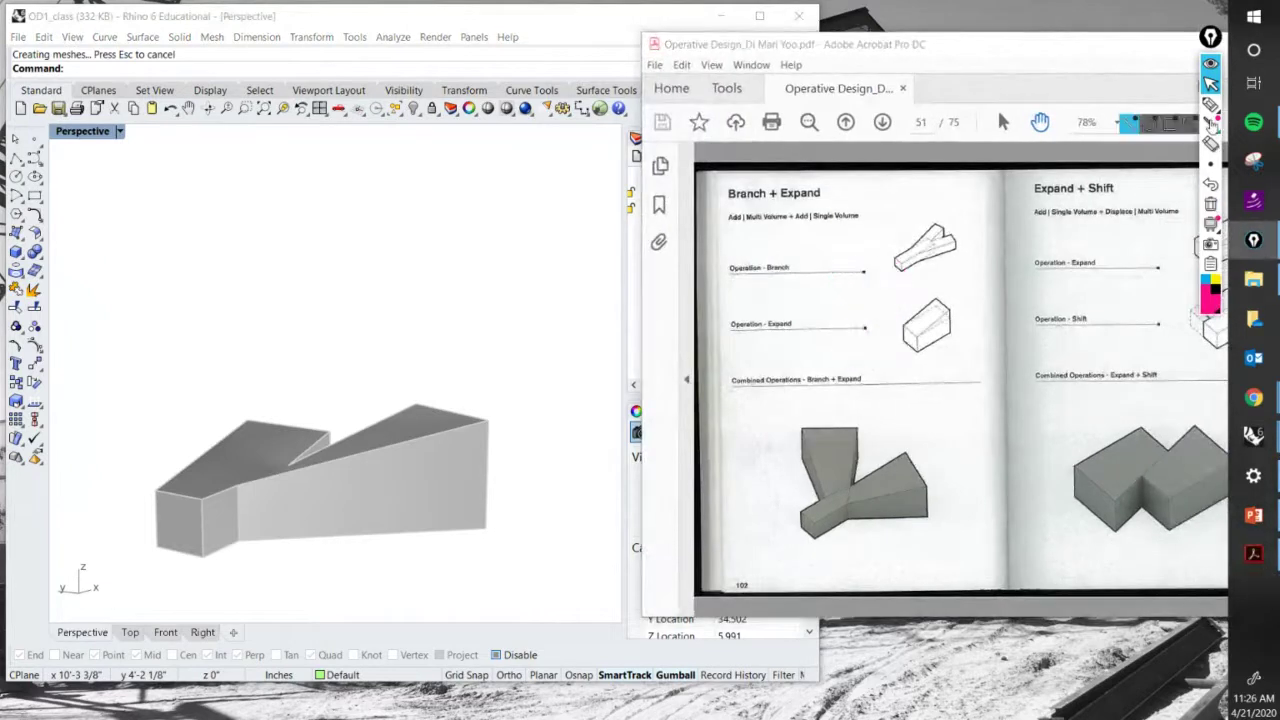
{"action": "left_click", "coordinate": [1148, 104]}
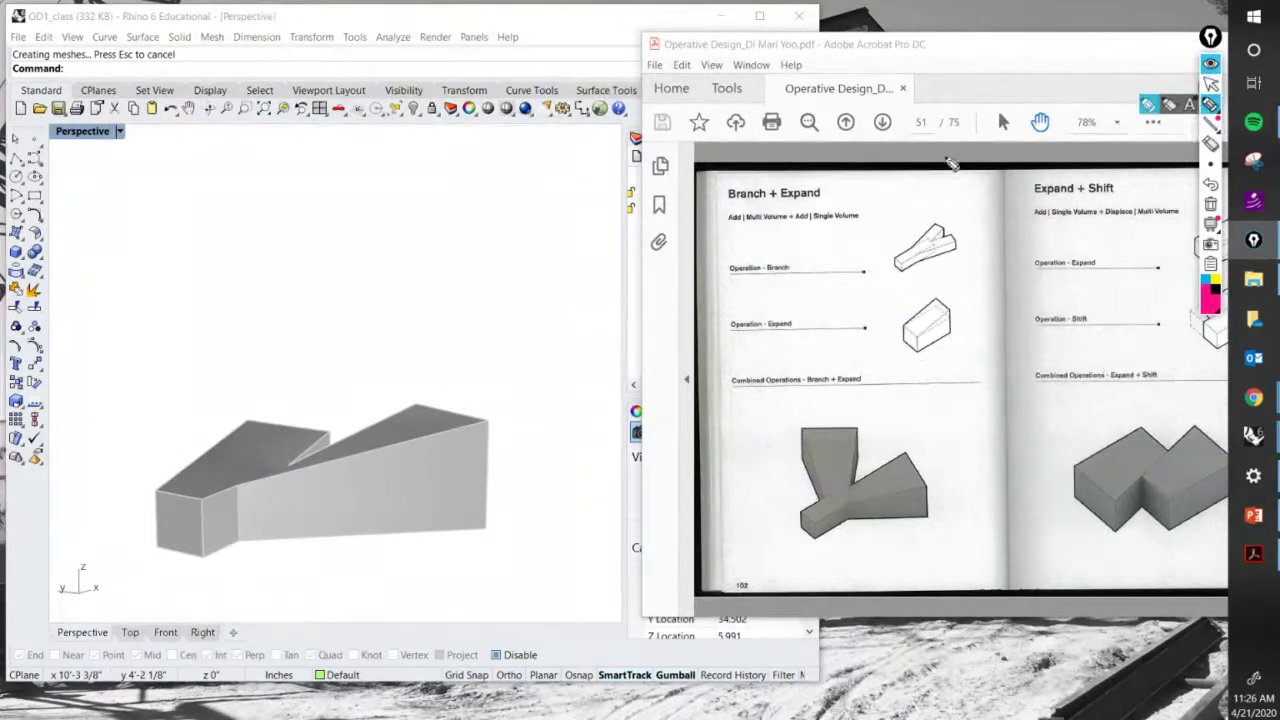
{"action": "mouse_move", "coordinate": [944, 152]}
{"action": "left_mouse_down"}
{"action": "mouse_move", "coordinate": [850, 118]}
{"action": "mouse_move", "coordinate": [665, 400]}
{"action": "mouse_move", "coordinate": [790, 657]}
{"action": "mouse_move", "coordinate": [993, 280]}
{"action": "mouse_move", "coordinate": [940, 150]}
{"action": "left_mouse_up"}
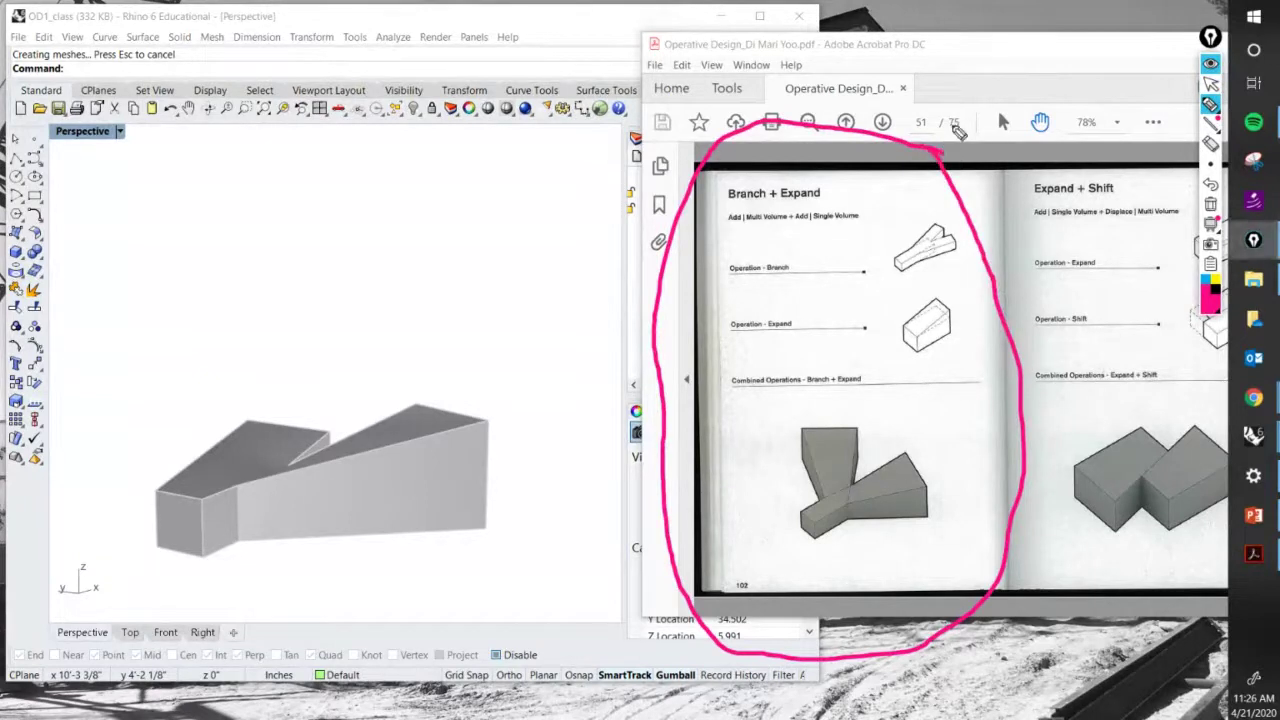
Clear the pink ink circle from the Branch + Expand page and return to the Rhino model.
{"action": "left_click", "coordinate": [1211, 84]}
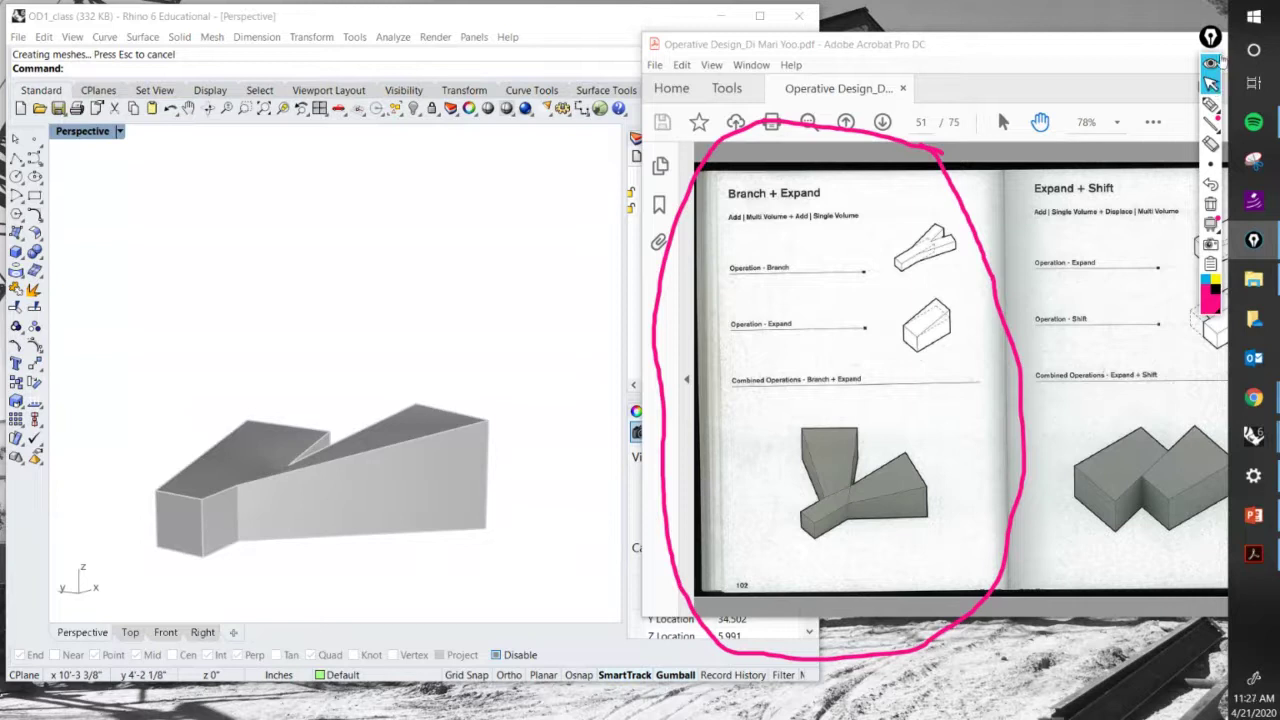
{"action": "left_click", "coordinate": [1210, 204]}
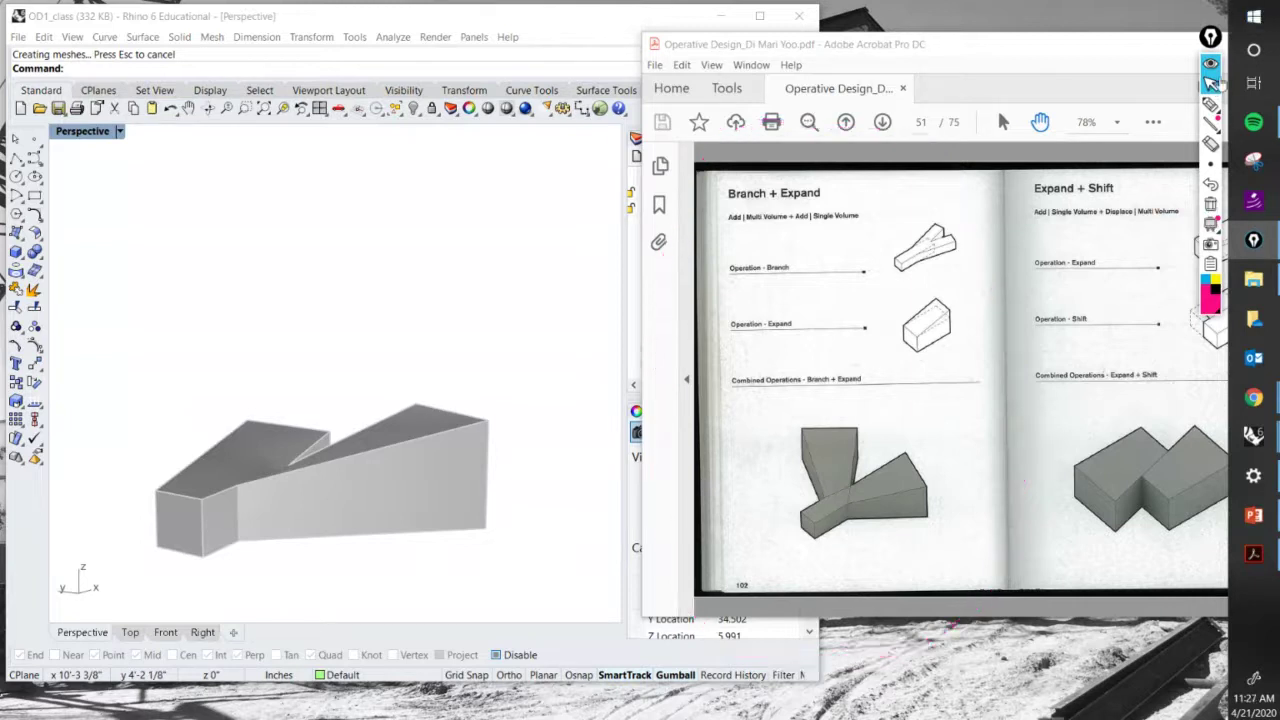
{"action": "left_click", "coordinate": [1211, 86]}
{"action": "left_click", "coordinate": [284, 290]}
Examine the row of base volumes and their fraction labels in the Perspective viewport.
{"action": "scroll", "coordinate": [314, 308], "scroll_direction": "down", "scroll_amount": 12}
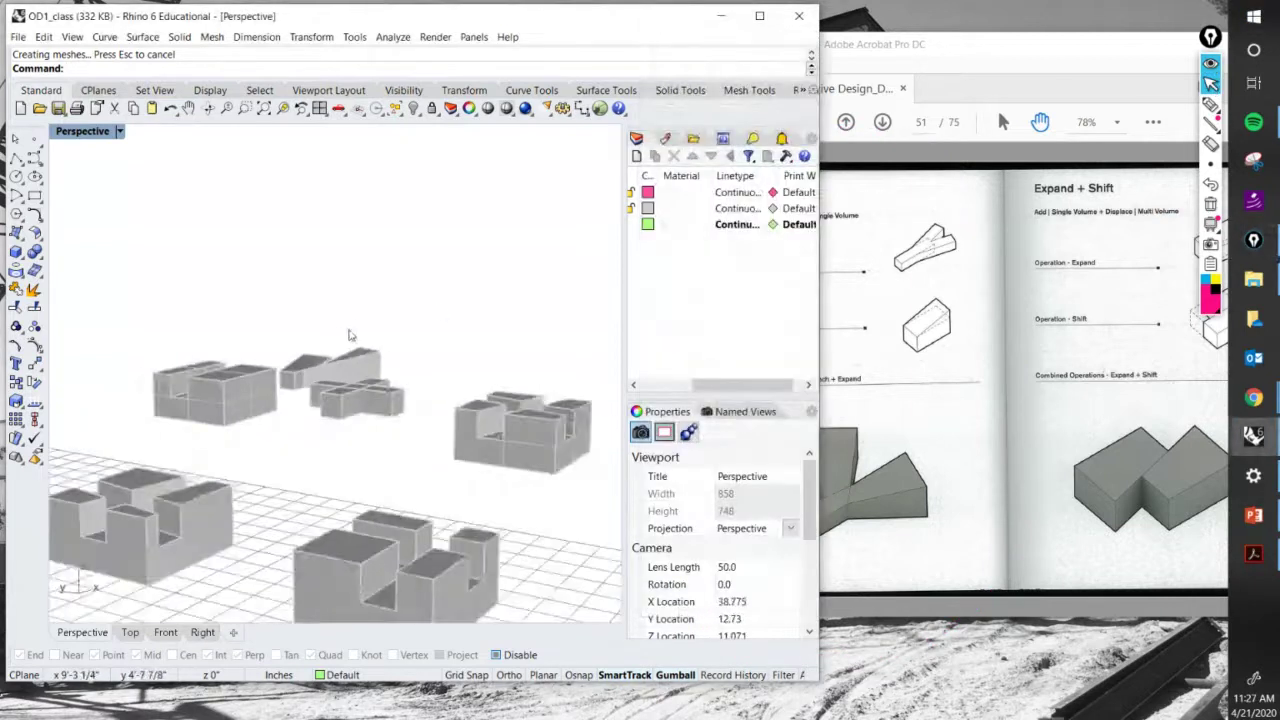
{"action": "right_click_drag", "start_coordinate": [357, 335], "coordinate": [503, 401]}
{"action": "right_click_drag", "start_coordinate": [330, 410], "coordinate": [248, 404]}
{"action": "right_click_drag", "start_coordinate": [232, 482], "coordinate": [350, 468], "text": "shift"}
{"action": "scroll", "coordinate": [362, 460], "scroll_direction": "up", "scroll_amount": 11}
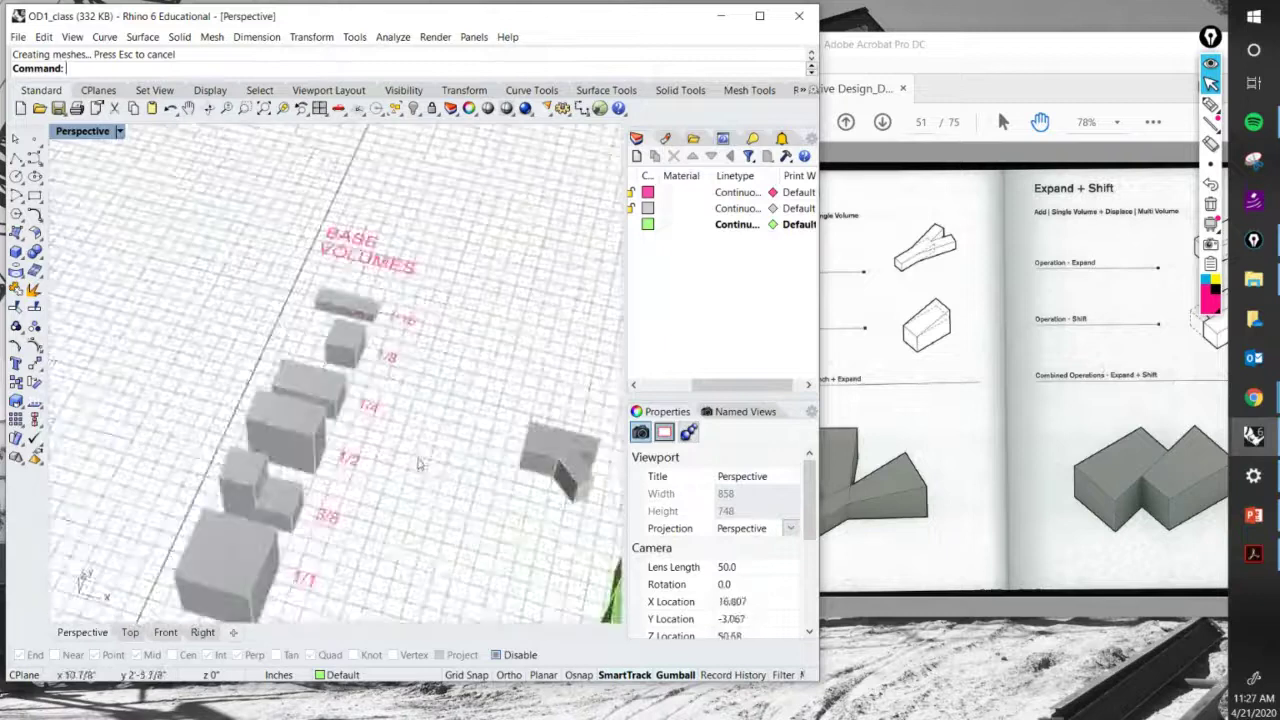
{"action": "right_click_drag", "start_coordinate": [460, 452], "coordinate": [455, 393], "text": "shift"}
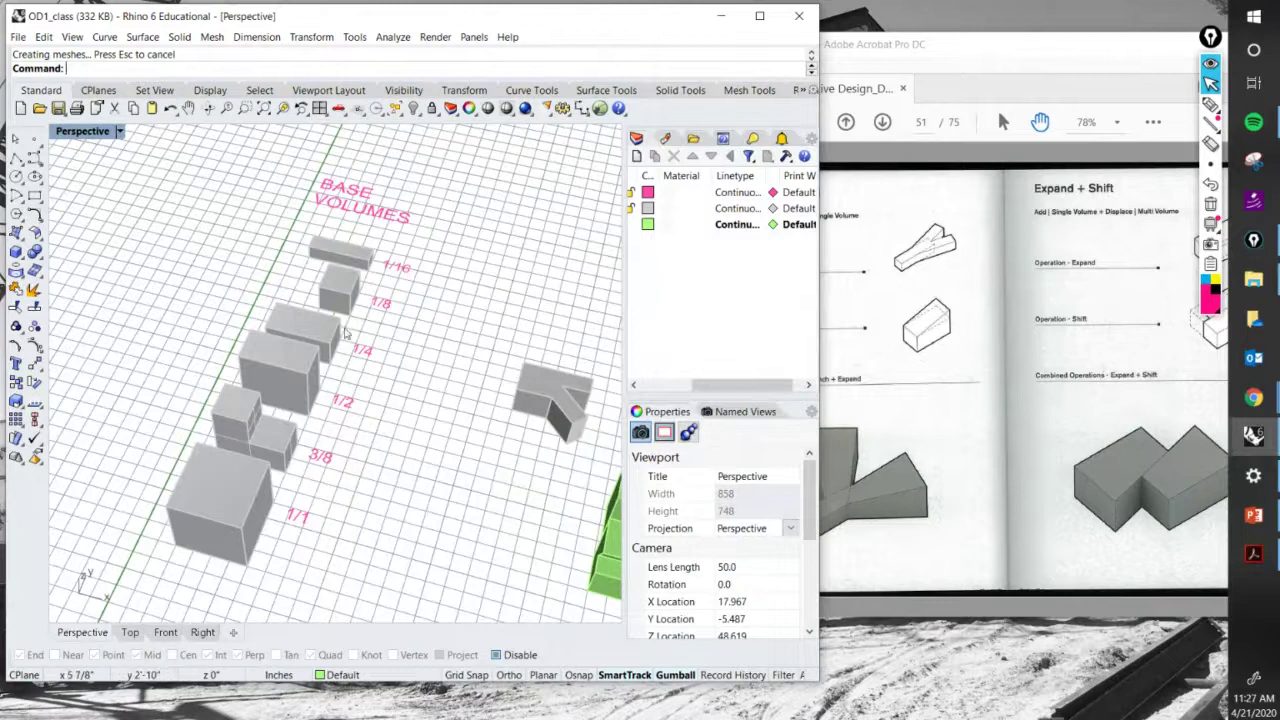
{"action": "right_click_drag", "start_coordinate": [340, 334], "coordinate": [438, 392]}
{"action": "scroll", "coordinate": [441, 390], "scroll_direction": "down", "scroll_amount": 5}
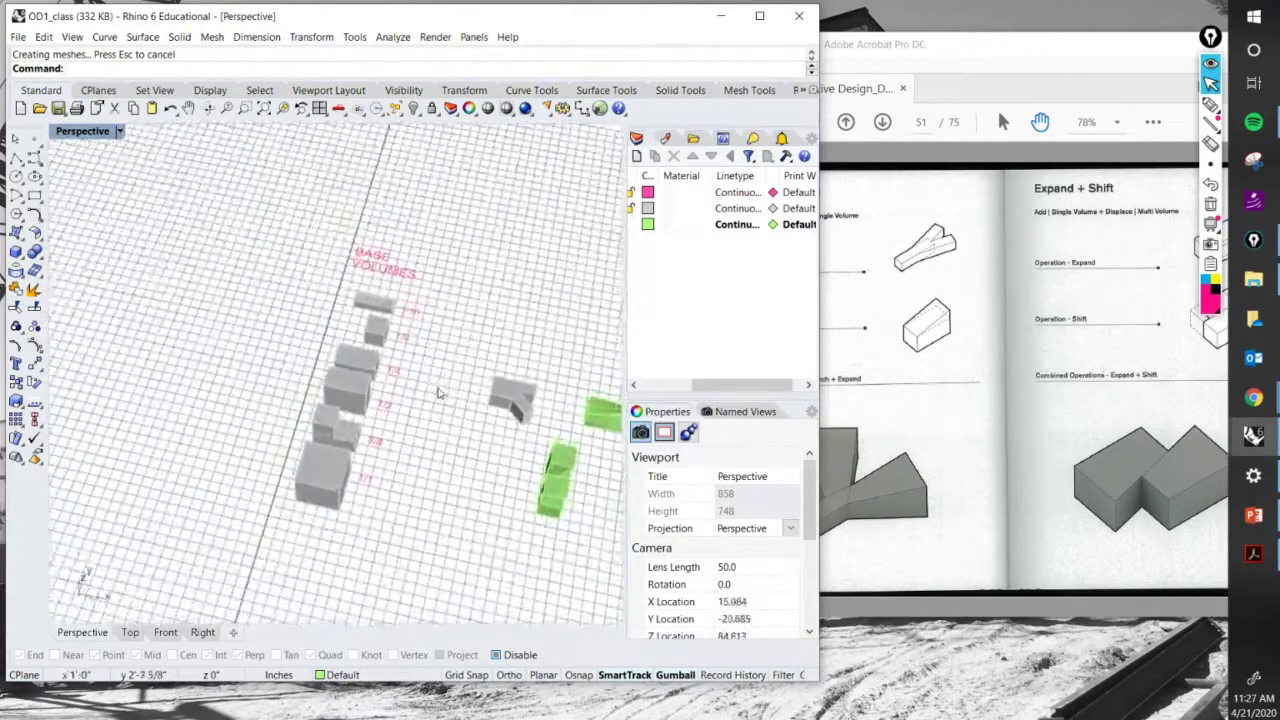
{"action": "scroll", "coordinate": [440, 391], "scroll_direction": "up", "scroll_amount": 3}
{"action": "scroll", "coordinate": [449, 363], "scroll_direction": "up", "scroll_amount": 2}
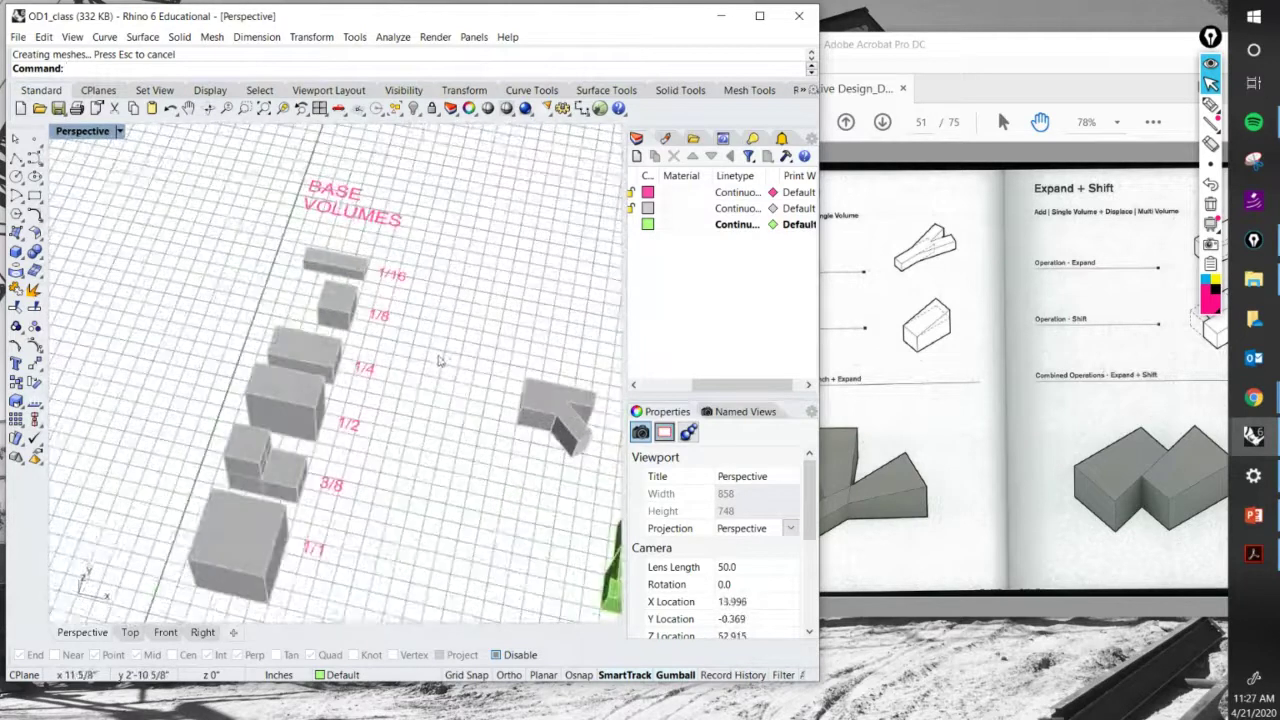
Circle the BASE VOLUMES title in pink ink and mark each fraction label from 1/16 down to 1/1.
{"action": "left_click", "coordinate": [1210, 104]}
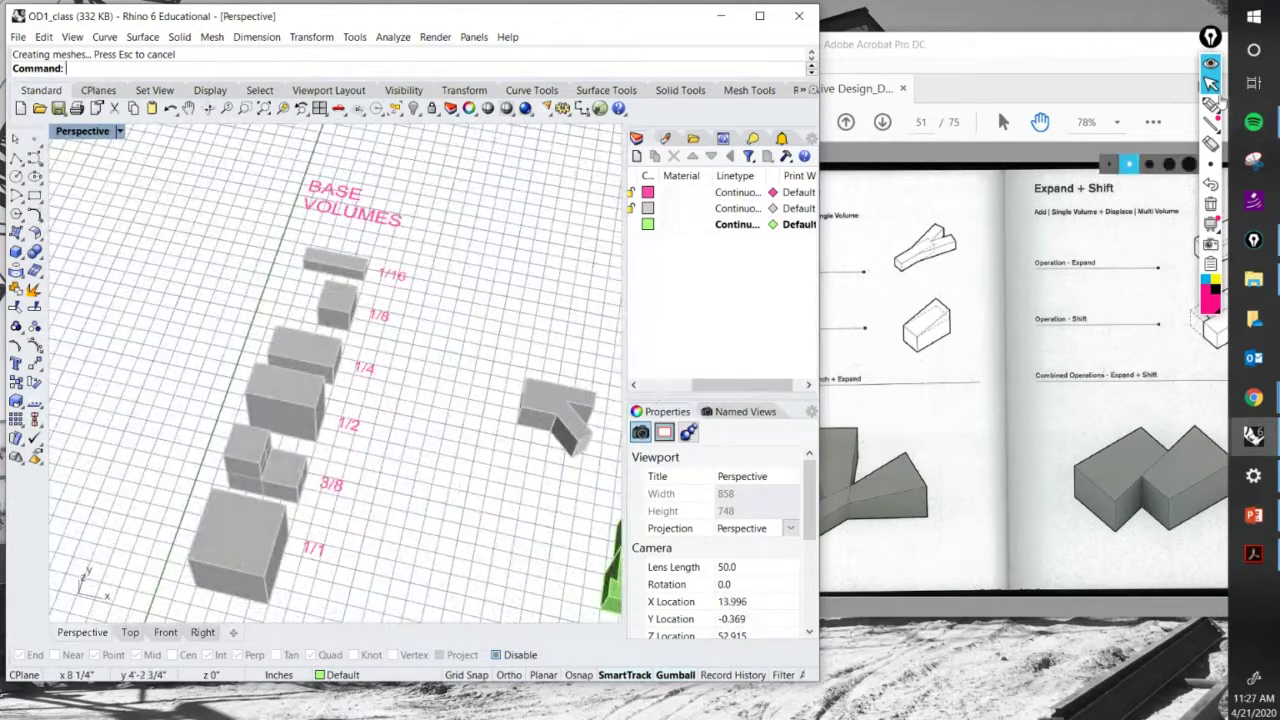
{"action": "mouse_move", "coordinate": [348, 158]}
{"action": "left_mouse_down"}
{"action": "mouse_move", "coordinate": [268, 188]}
{"action": "mouse_move", "coordinate": [423, 208]}
{"action": "mouse_move", "coordinate": [318, 152]}
{"action": "left_mouse_up"}
{"action": "left_click_drag", "start_coordinate": [410, 279], "coordinate": [432, 266]}
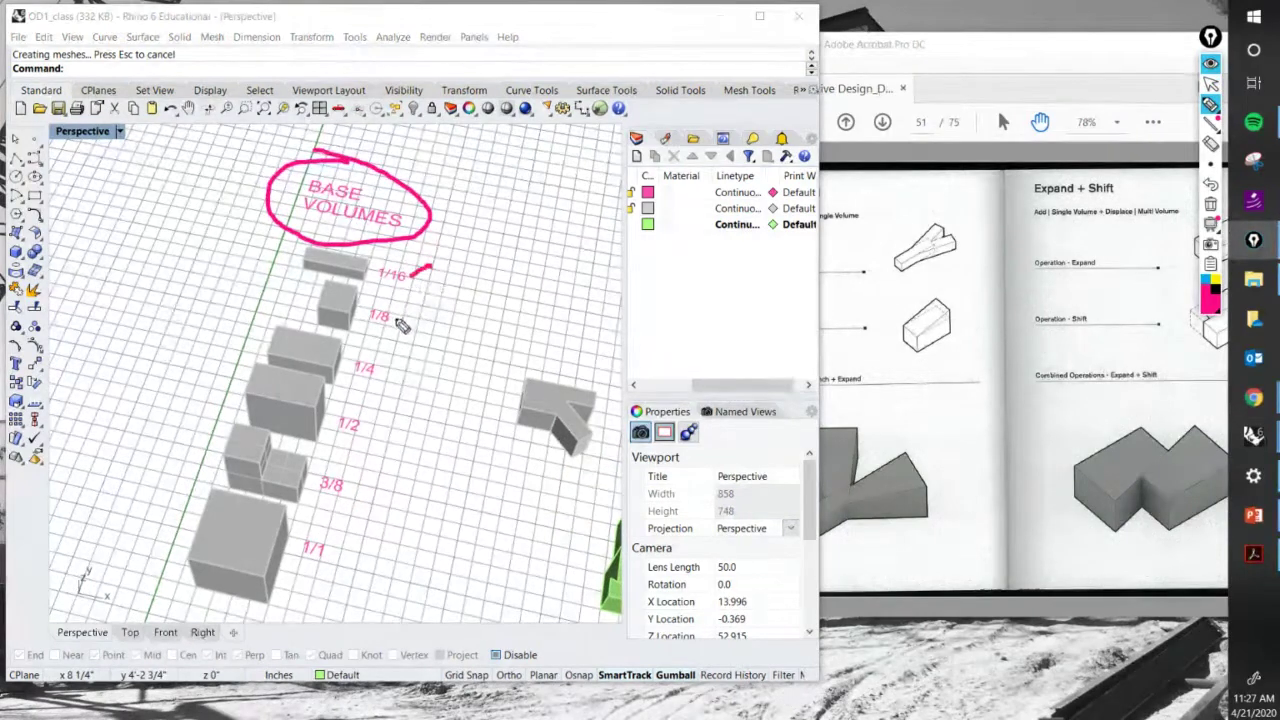
{"action": "left_click_drag", "start_coordinate": [394, 320], "coordinate": [409, 312]}
{"action": "left_click_drag", "start_coordinate": [384, 370], "coordinate": [420, 356]}
{"action": "left_click", "coordinate": [372, 432]}
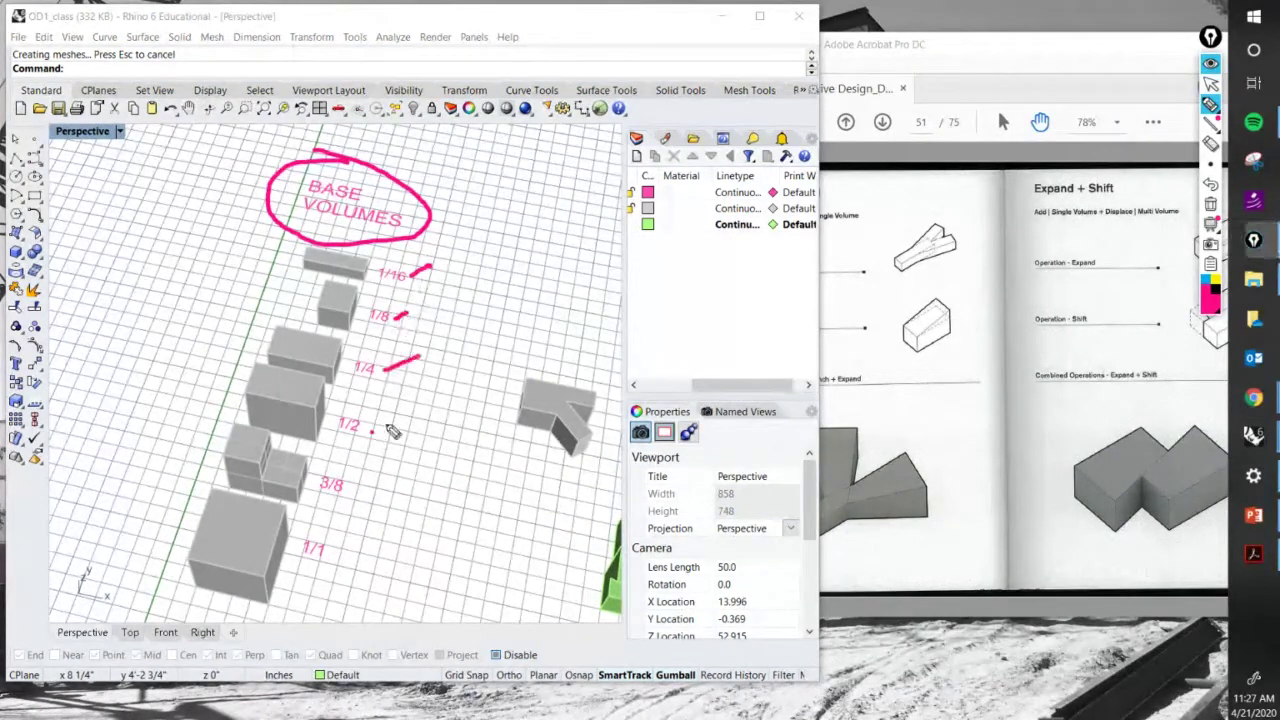
{"action": "left_click_drag", "start_coordinate": [371, 432], "coordinate": [390, 422]}
{"action": "left_click_drag", "start_coordinate": [355, 497], "coordinate": [378, 478]}
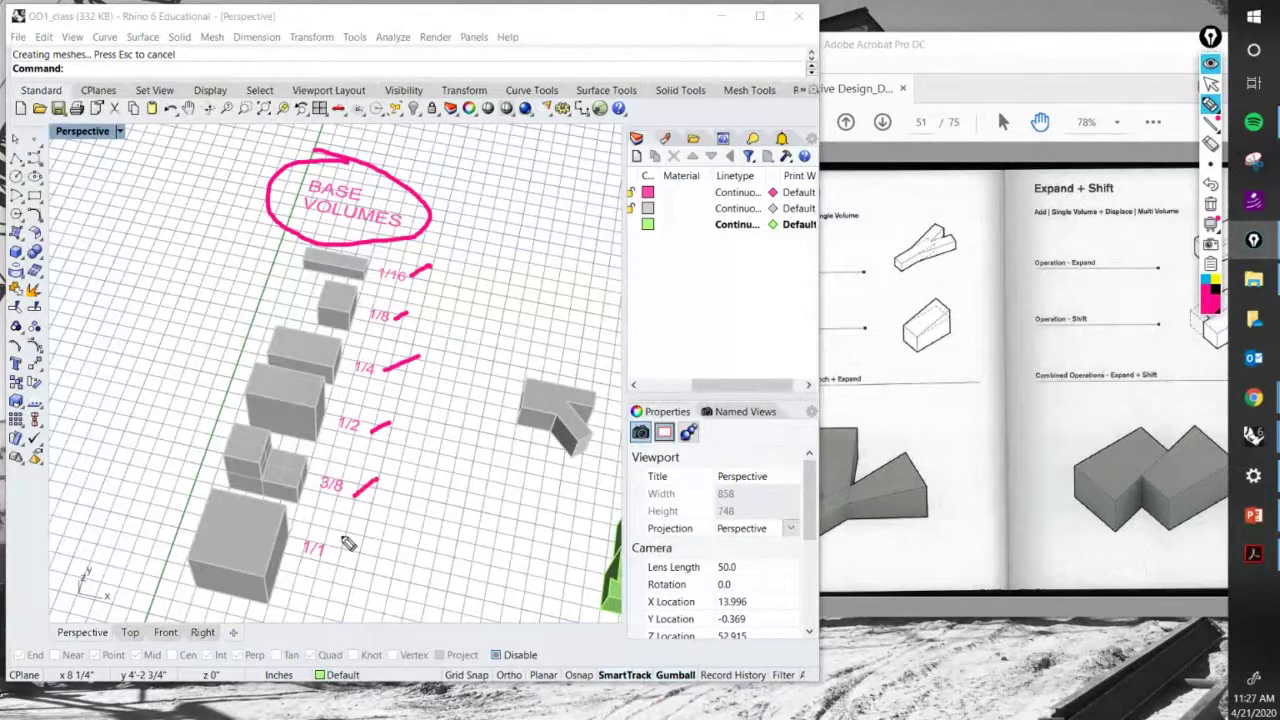
{"action": "left_click_drag", "start_coordinate": [337, 560], "coordinate": [370, 552]}
Select the 3/8 and 1/1 base volumes together and look through their object properties.
{"action": "left_click", "coordinate": [1210, 83]}
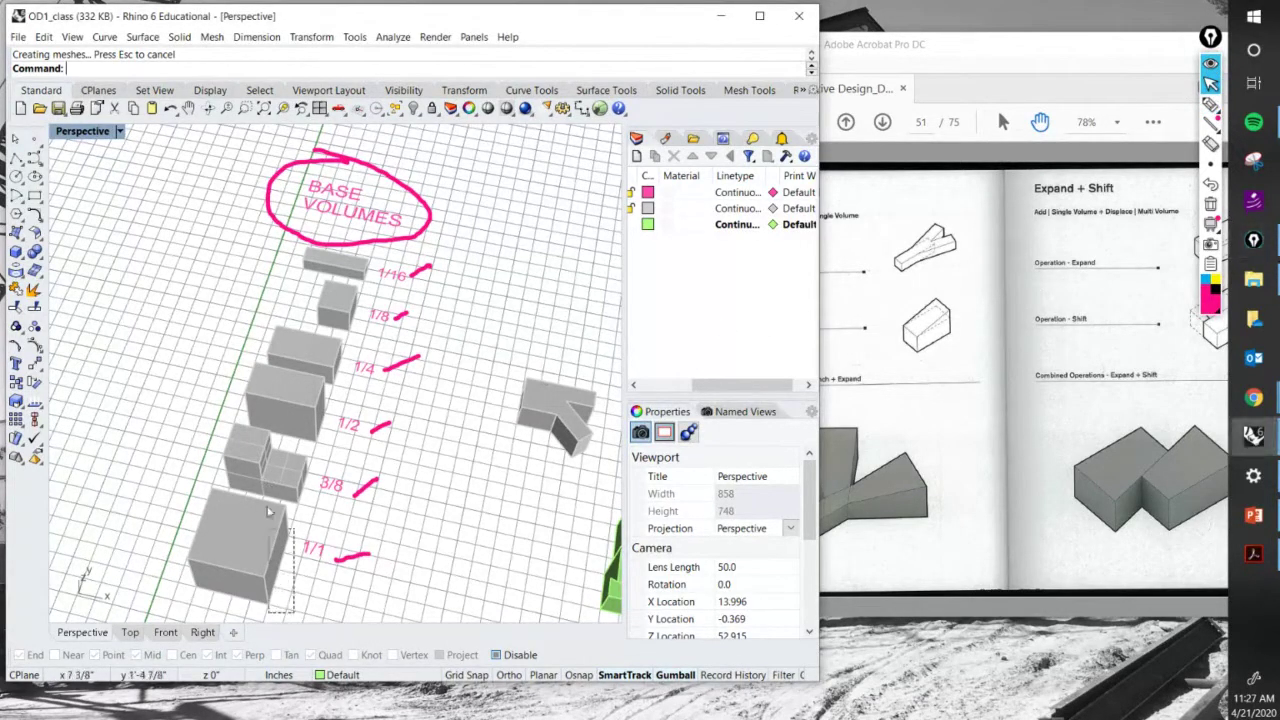
{"action": "left_click_drag", "start_coordinate": [298, 616], "coordinate": [255, 470]}
{"action": "left_click_drag", "start_coordinate": [810, 520], "coordinate": [810, 598]}
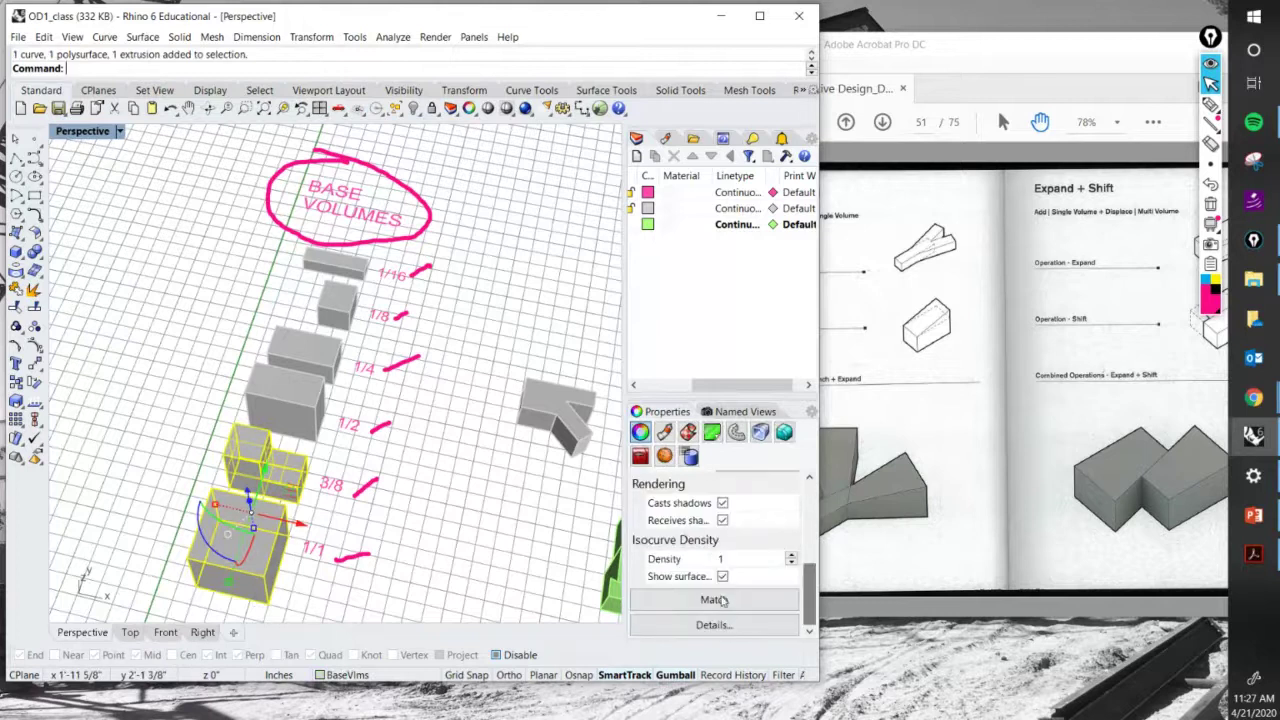
{"action": "key", "text": "Escape"}
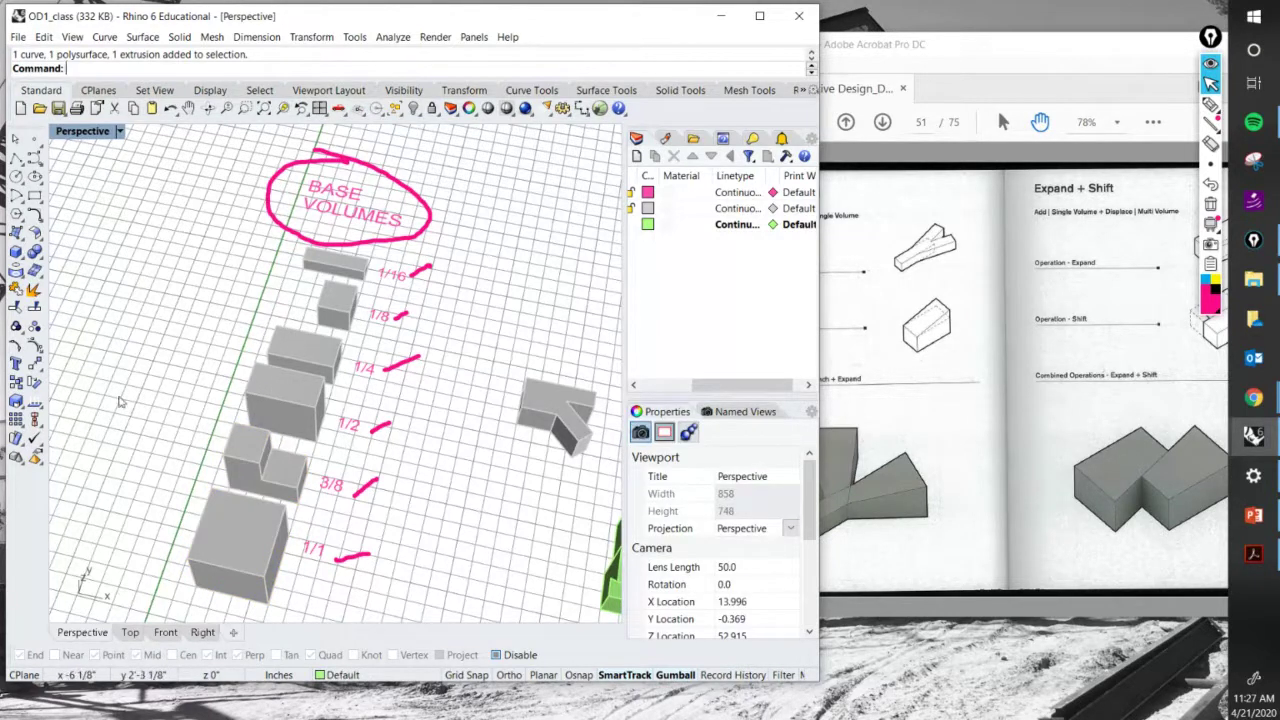
Clear the pink ink marks drawn over the base volumes.
{"action": "scroll", "coordinate": [138, 405], "scroll_direction": "down", "scroll_amount": 3}
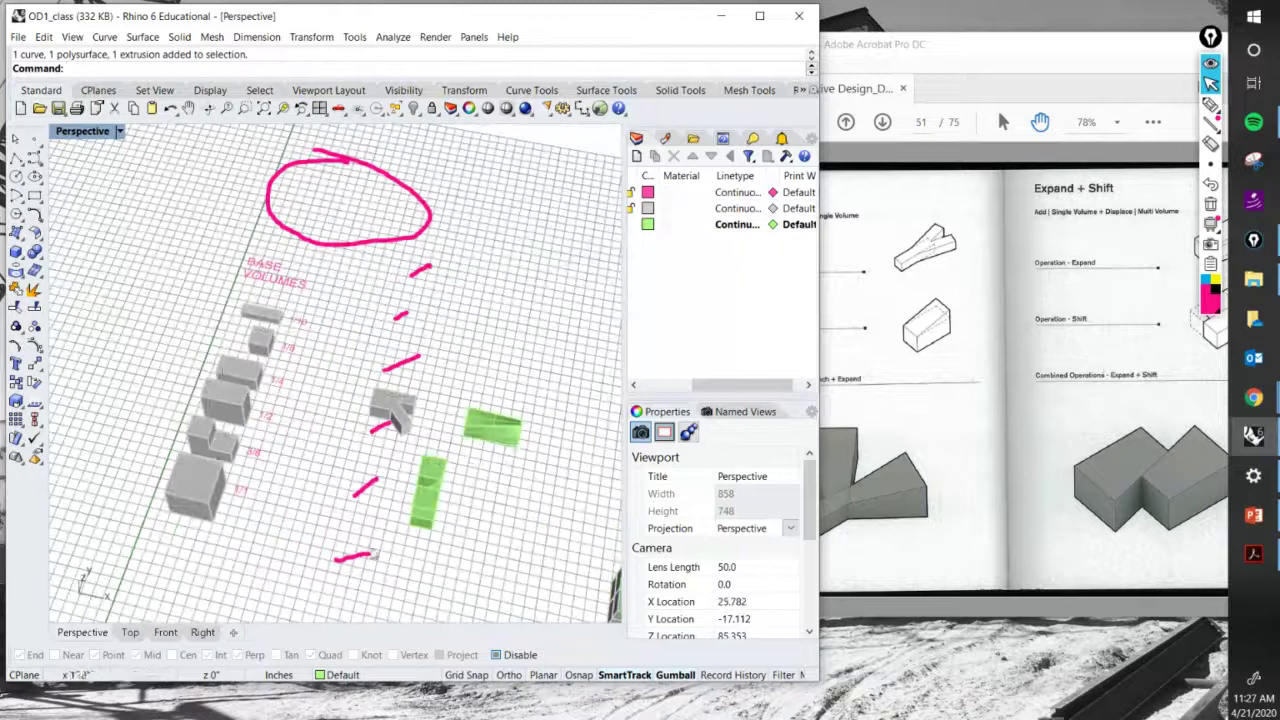
{"action": "right_click_drag", "start_coordinate": [395, 415], "coordinate": [460, 388]}
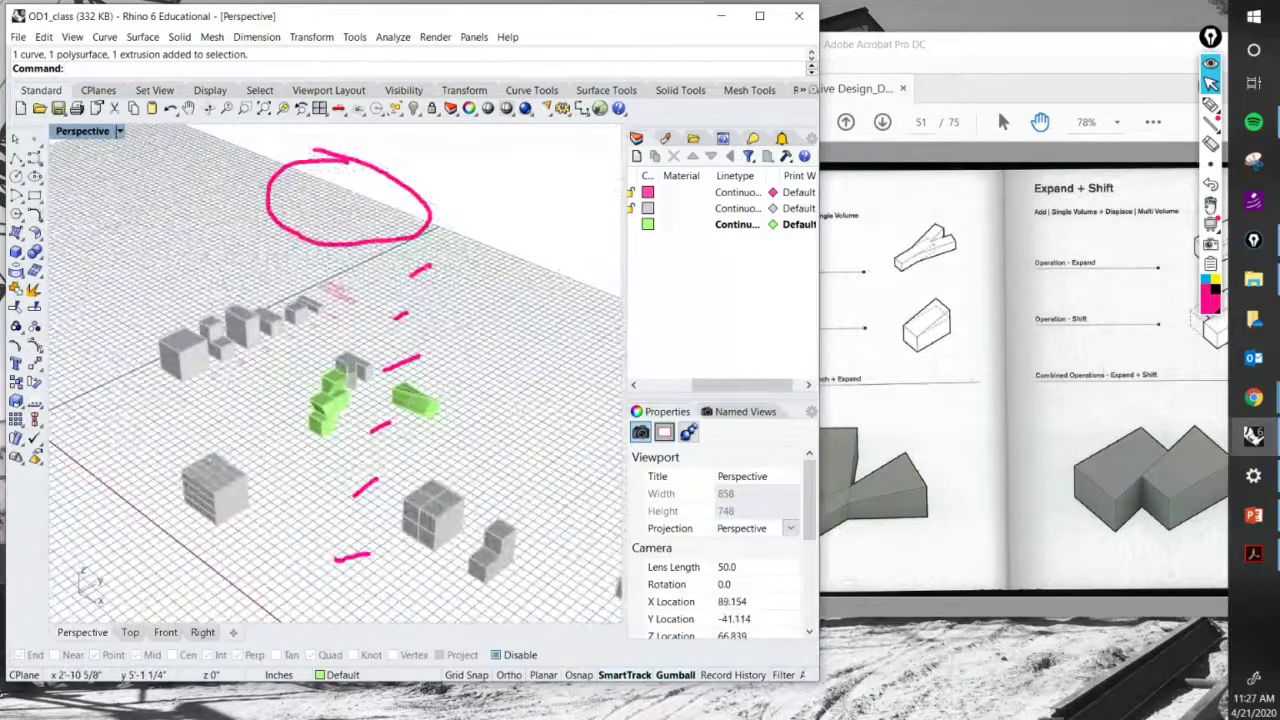
{"action": "left_click", "coordinate": [1210, 204]}
{"action": "scroll", "coordinate": [283, 326], "scroll_direction": "up", "scroll_amount": 10}
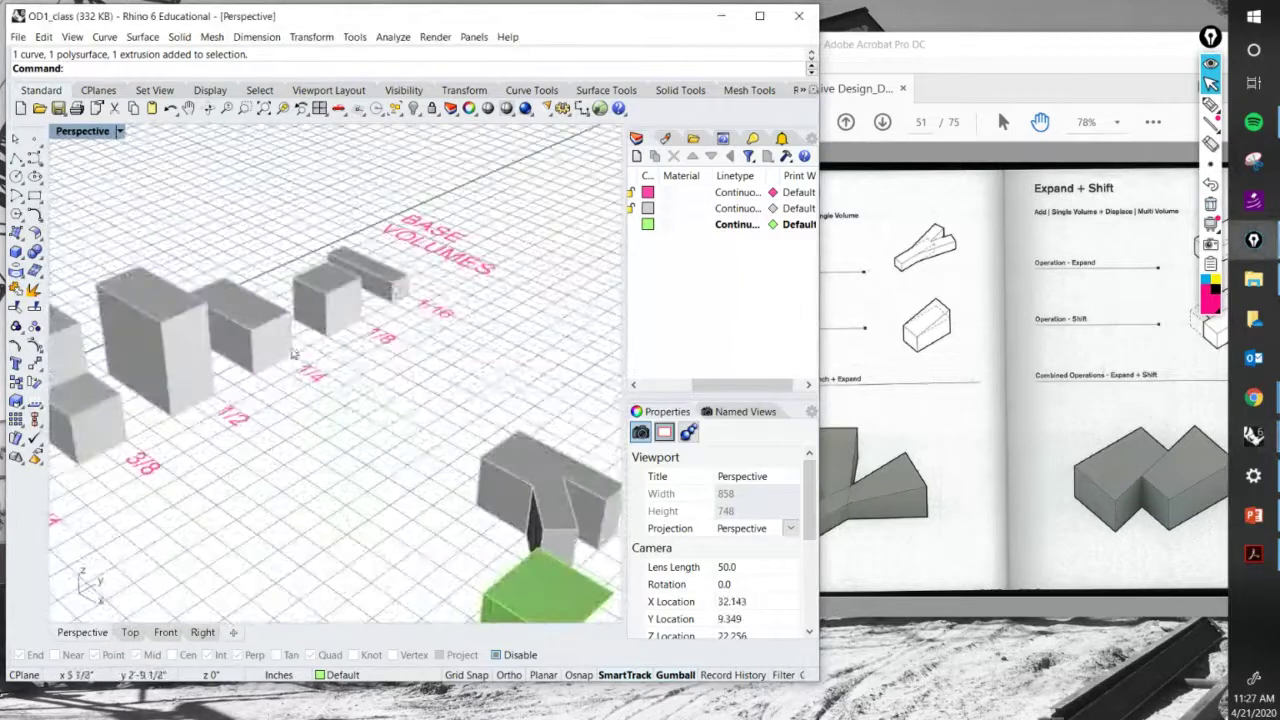
Inspect the 1/4 base volume up close, selecting it and releasing the selection again.
{"action": "right_click_drag", "start_coordinate": [293, 350], "coordinate": [314, 356]}
{"action": "scroll", "coordinate": [314, 354], "scroll_direction": "up", "scroll_amount": 7}
{"action": "left_click", "coordinate": [292, 343]}
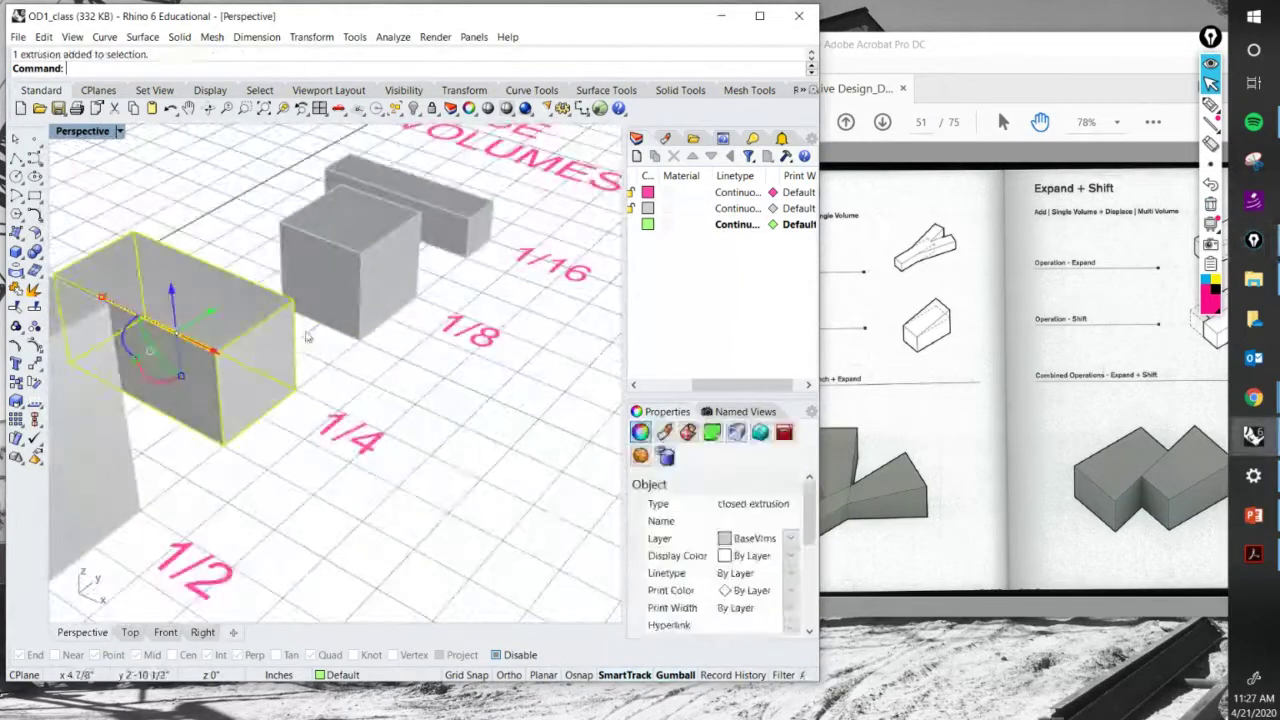
{"action": "left_click", "coordinate": [352, 333]}
{"action": "left_click", "coordinate": [340, 359]}
{"action": "scroll", "coordinate": [312, 356], "scroll_direction": "down", "scroll_amount": 12}
{"action": "mouse_move", "coordinate": [357, 354]}
{"action": "right_mouse_down"}
{"action": "mouse_move", "coordinate": [331, 343]}
{"action": "mouse_move", "coordinate": [345, 364]}
{"action": "right_mouse_up"}
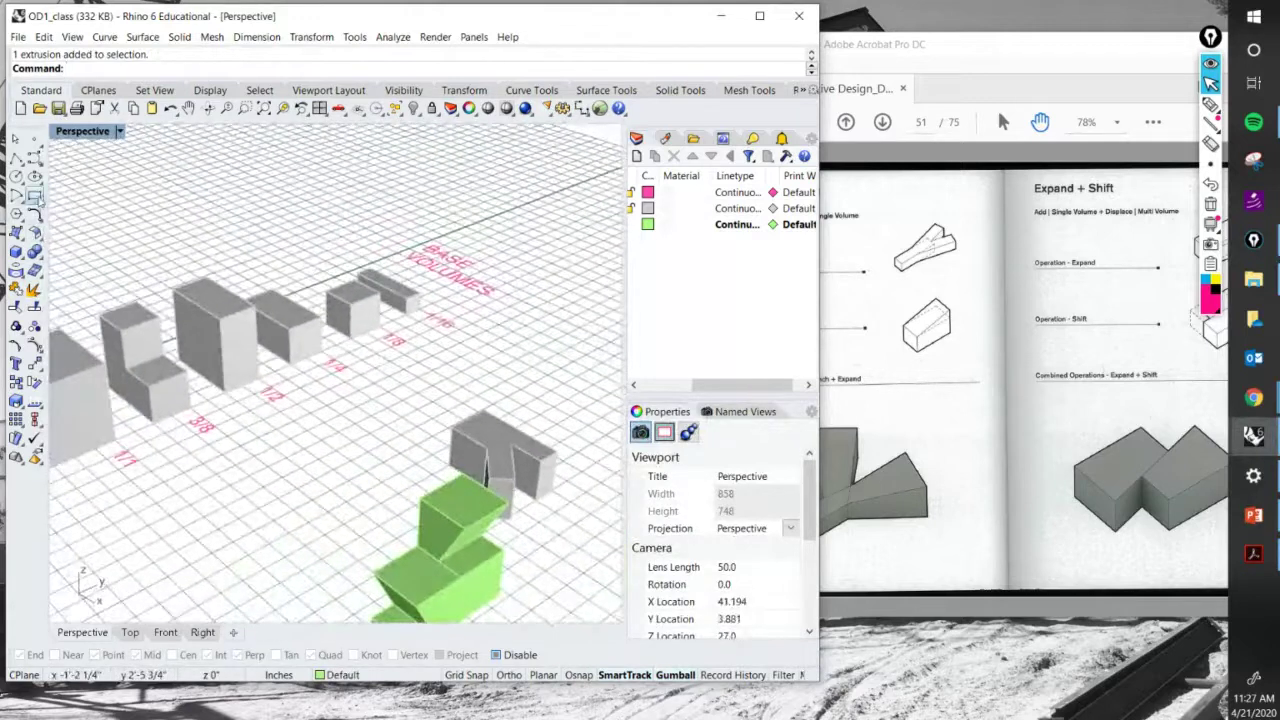
Draw a vertical rectangle over the end face of the 1/4 base volume, with object snaps enabled.
{"action": "left_click", "coordinate": [34, 196]}
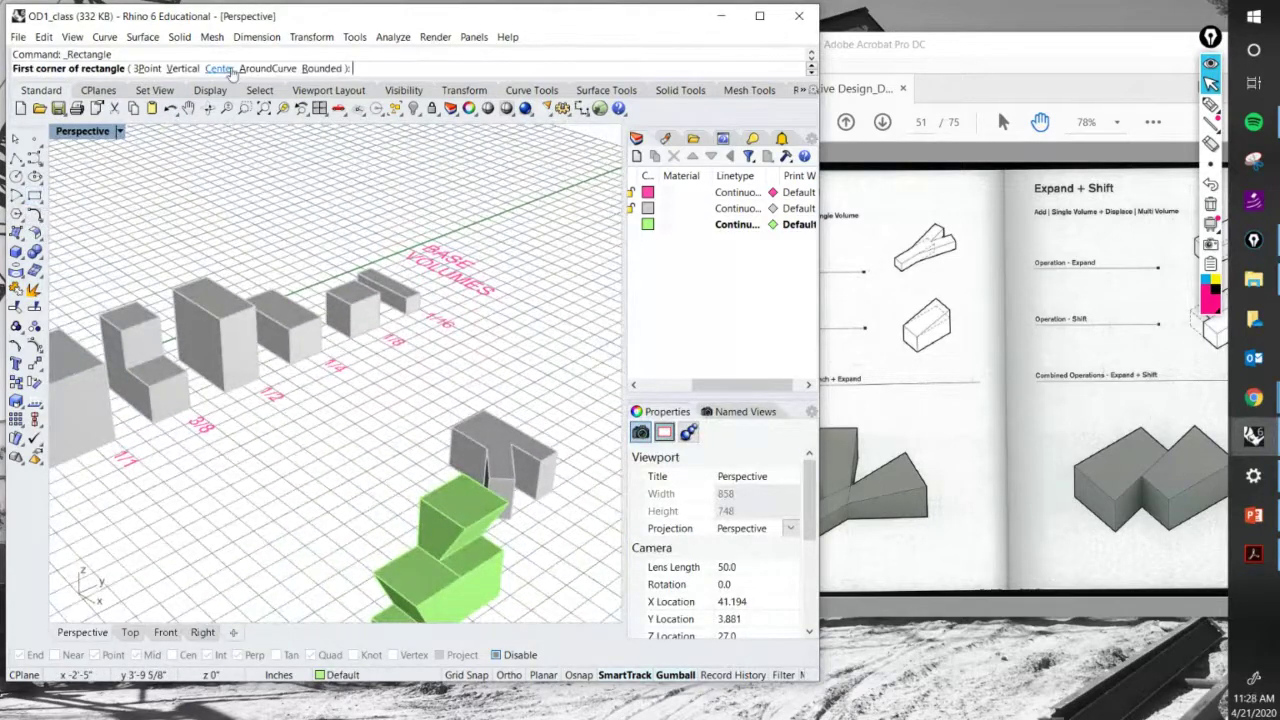
{"action": "left_click", "coordinate": [180, 68]}
{"action": "scroll", "coordinate": [305, 358], "scroll_direction": "up", "scroll_amount": 4}
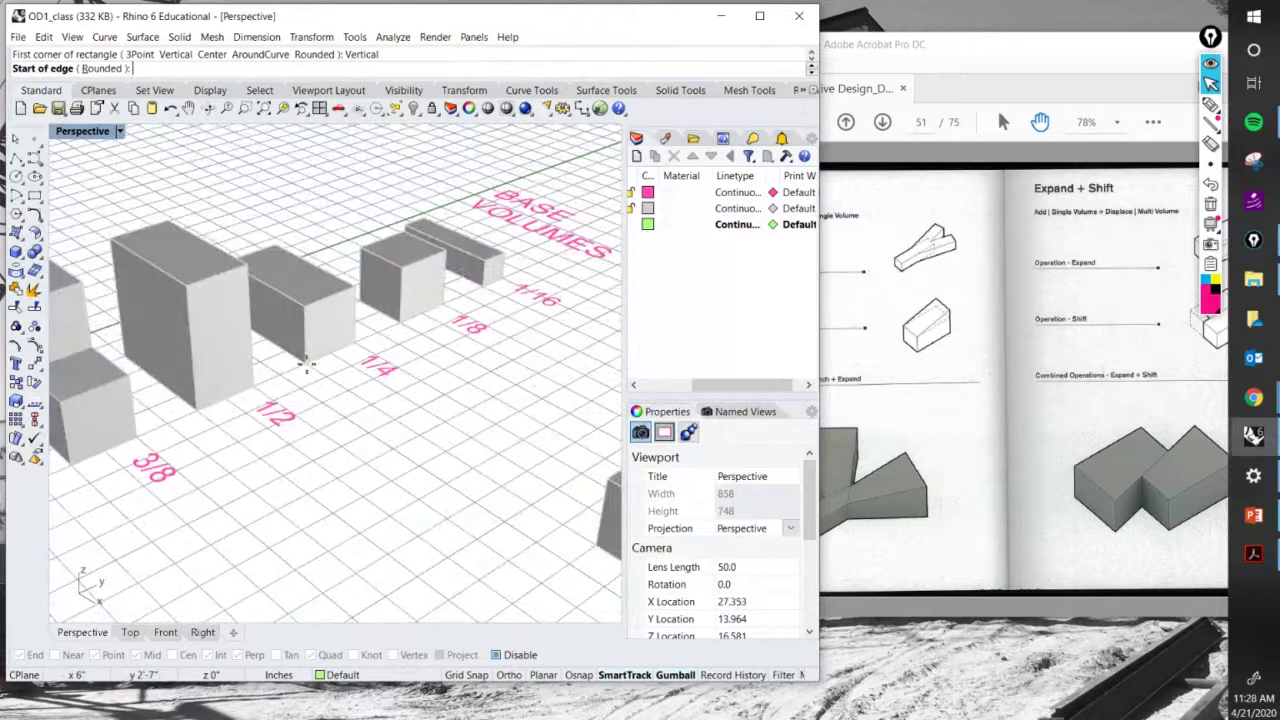
{"action": "left_click", "coordinate": [582, 675]}
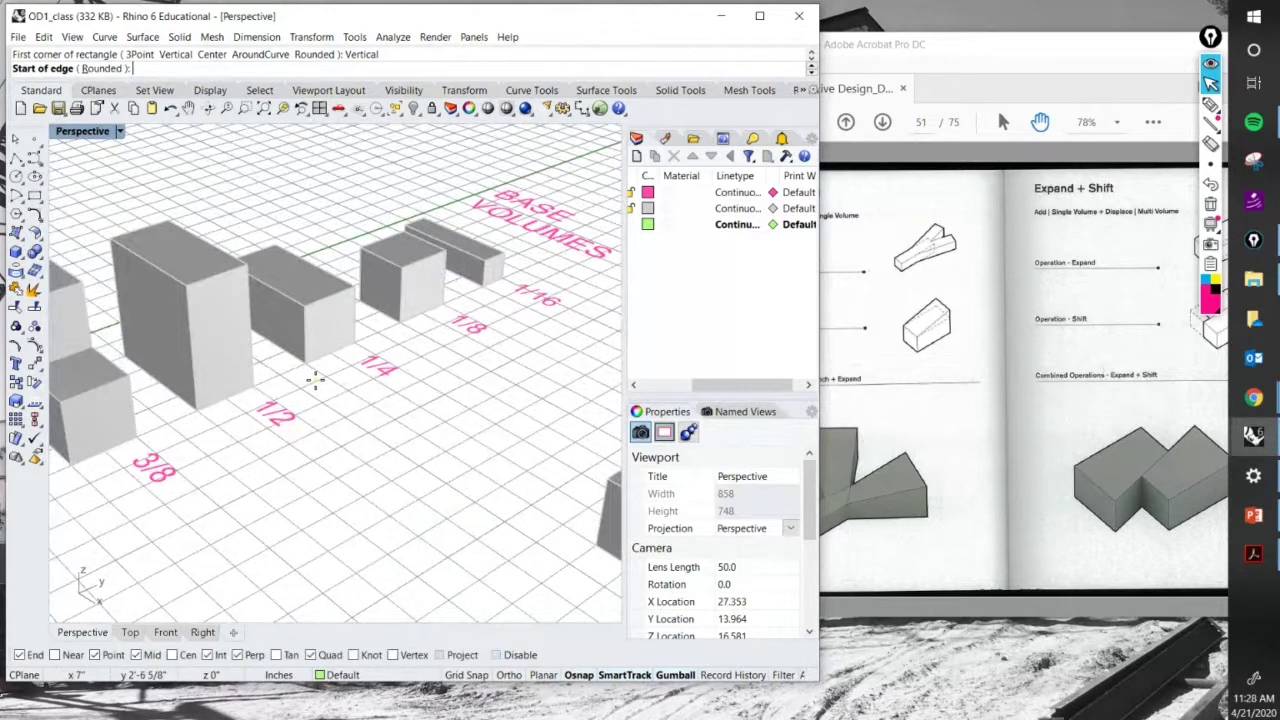
{"action": "left_click", "coordinate": [306, 360]}
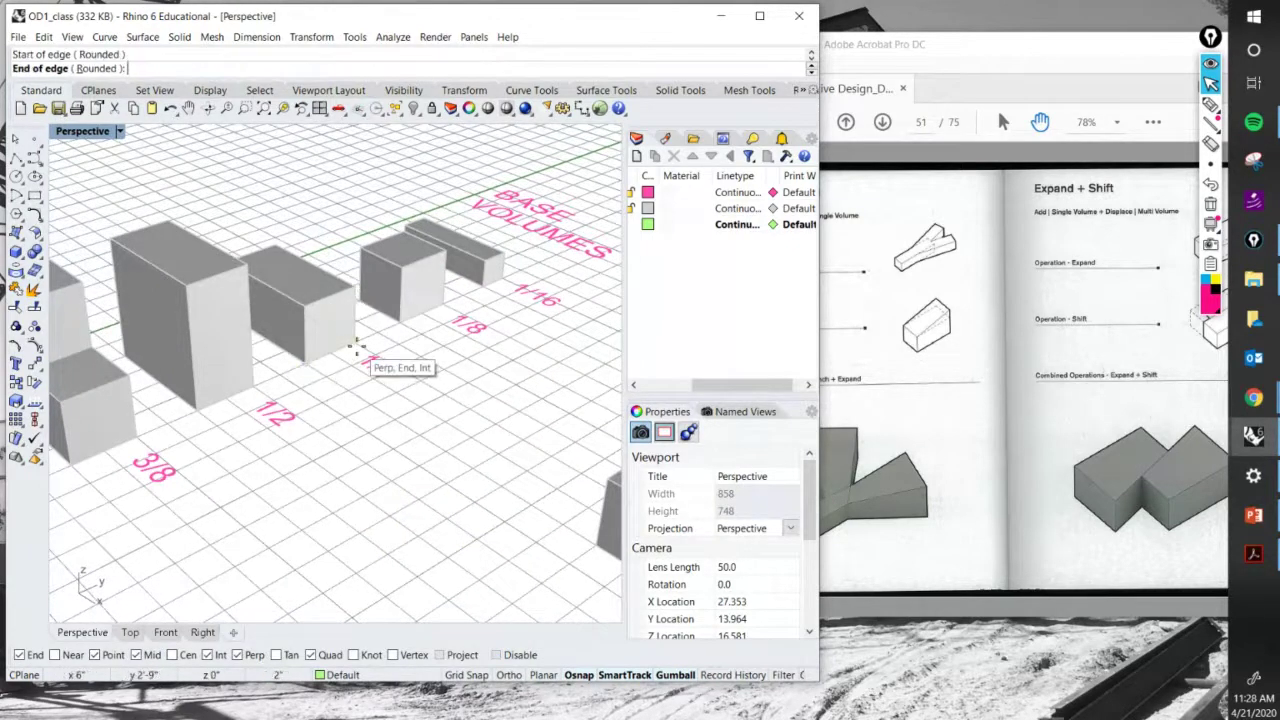
{"action": "left_click", "coordinate": [357, 347]}
{"action": "left_click", "coordinate": [356, 302]}
Move the rectangle curve along Y, away from the 1/4 volume into the open area beyond the base volumes.
{"action": "left_click", "coordinate": [358, 308]}
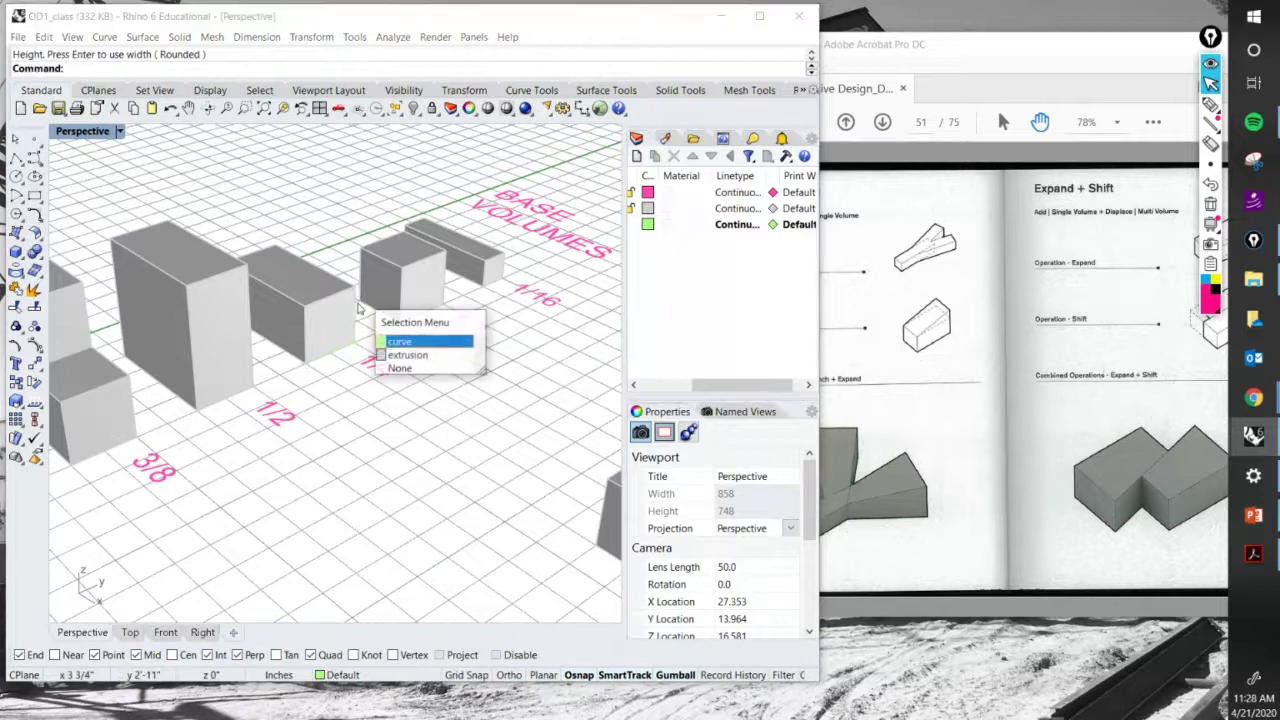
{"action": "left_click", "coordinate": [405, 341]}
{"action": "scroll", "coordinate": [400, 330], "scroll_direction": "down", "scroll_amount": 5}
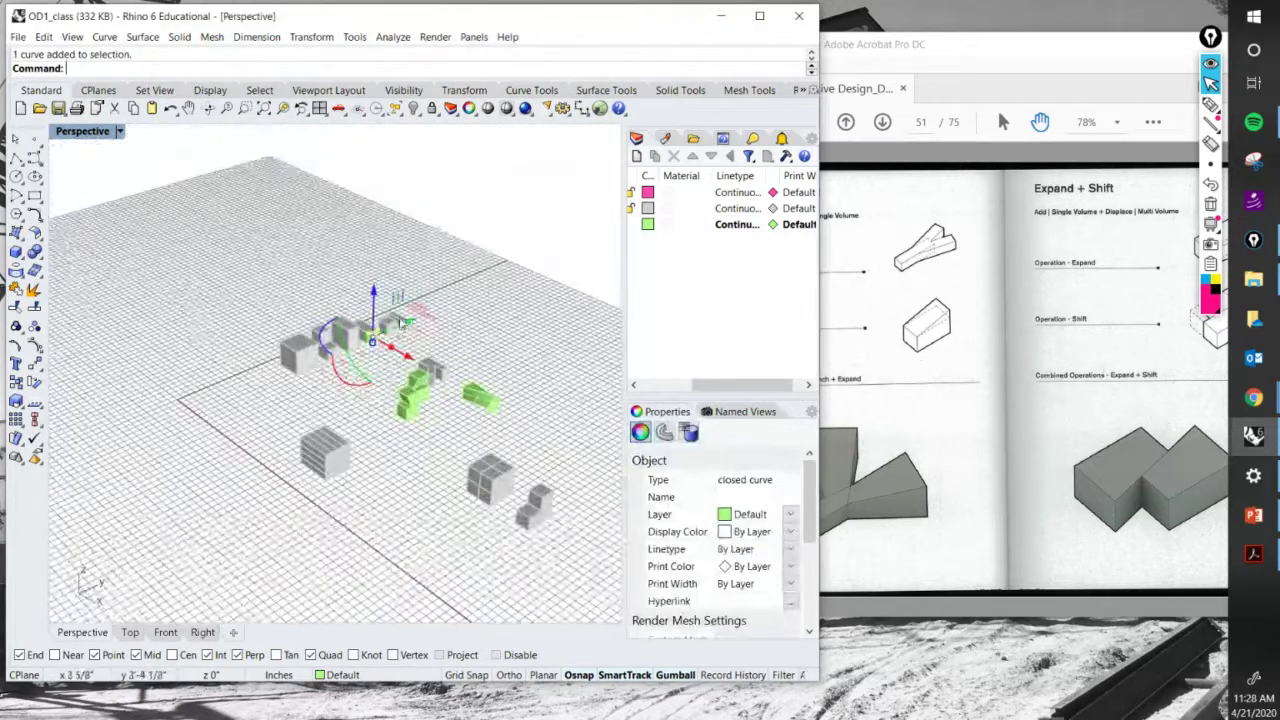
{"action": "left_click_drag", "start_coordinate": [403, 322], "coordinate": [490, 328]}
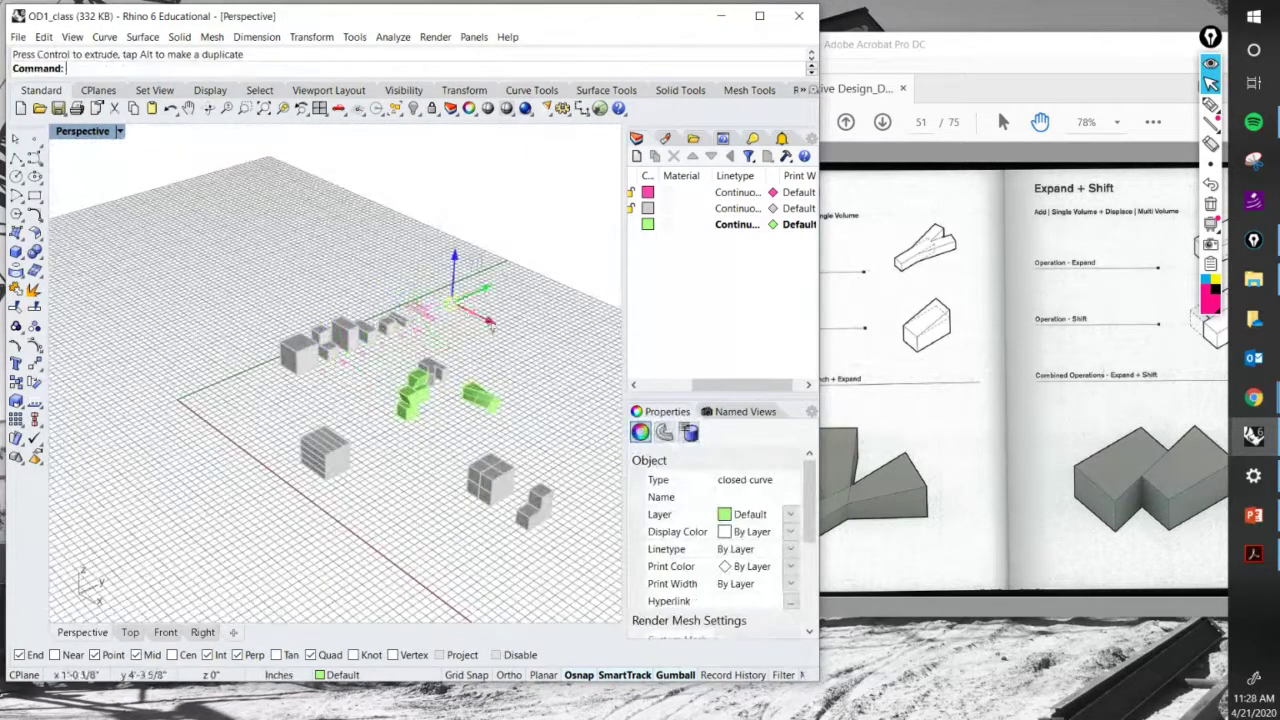
{"action": "key", "text": "Escape"}
Duplicate the rectangle curve across the open area to make four separate upright profiles.
{"action": "scroll", "coordinate": [309, 262], "scroll_direction": "up", "scroll_amount": 8}
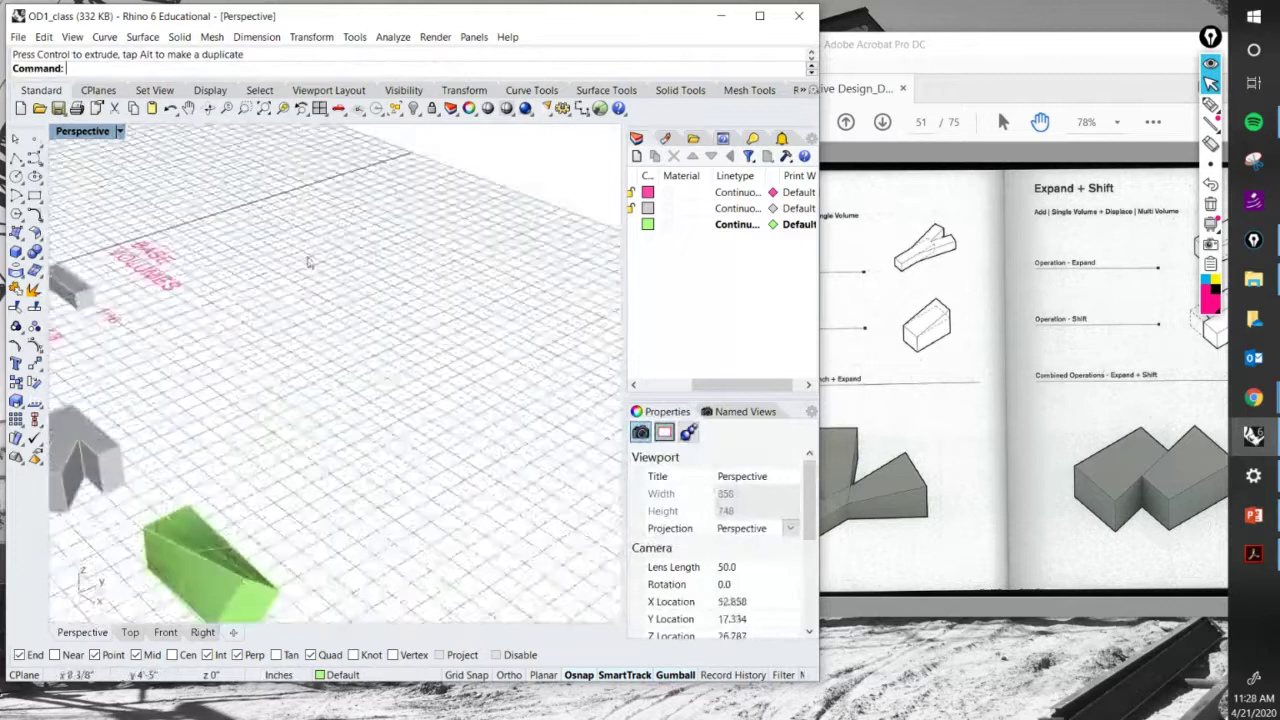
{"action": "left_click_drag", "start_coordinate": [309, 262], "coordinate": [430, 378]}
{"action": "scroll", "coordinate": [376, 328], "scroll_direction": "up", "scroll_amount": 5}
{"action": "left_click_drag", "start_coordinate": [368, 328], "coordinate": [495, 395]}
{"action": "key", "text": "Escape"}
{"action": "right_click_drag", "start_coordinate": [413, 437], "coordinate": [297, 407]}
{"action": "left_click_drag", "start_coordinate": [272, 386], "coordinate": [443, 383]}
{"action": "left_click", "coordinate": [420, 410]}
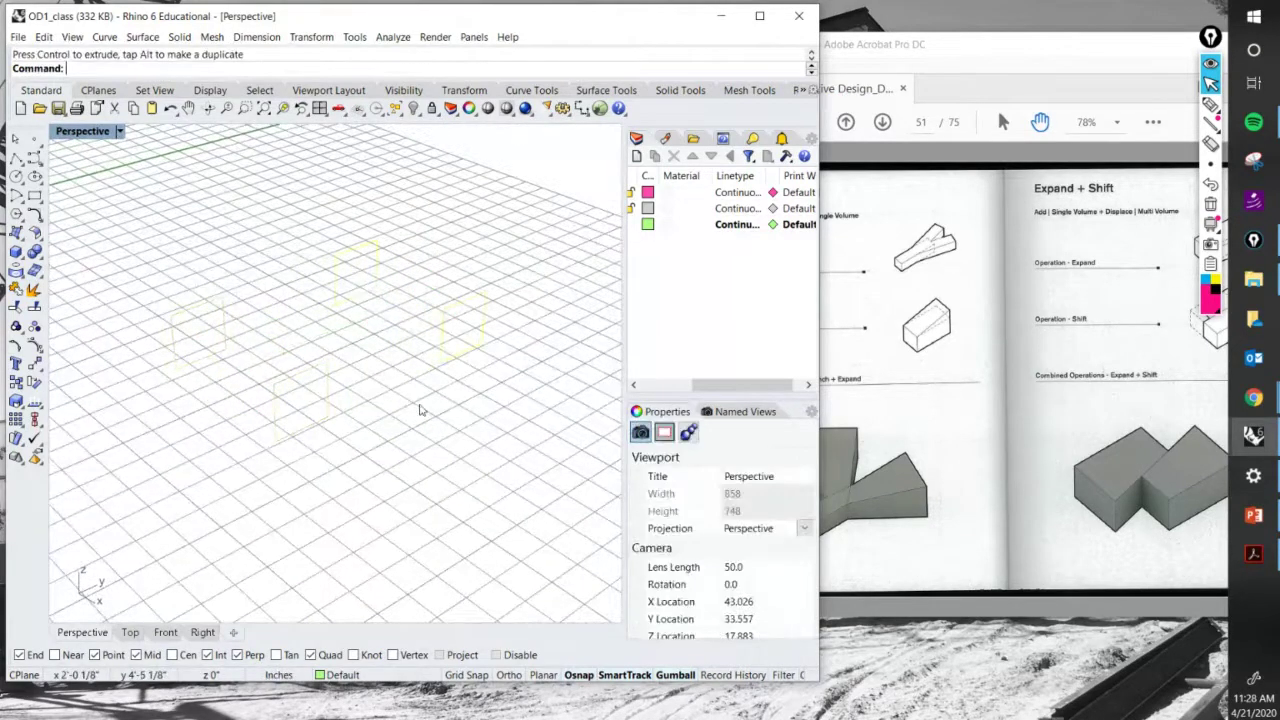
Rotate the outermost rectangle profile so that it stands tilted relative to the others.
{"action": "left_click", "coordinate": [457, 333]}
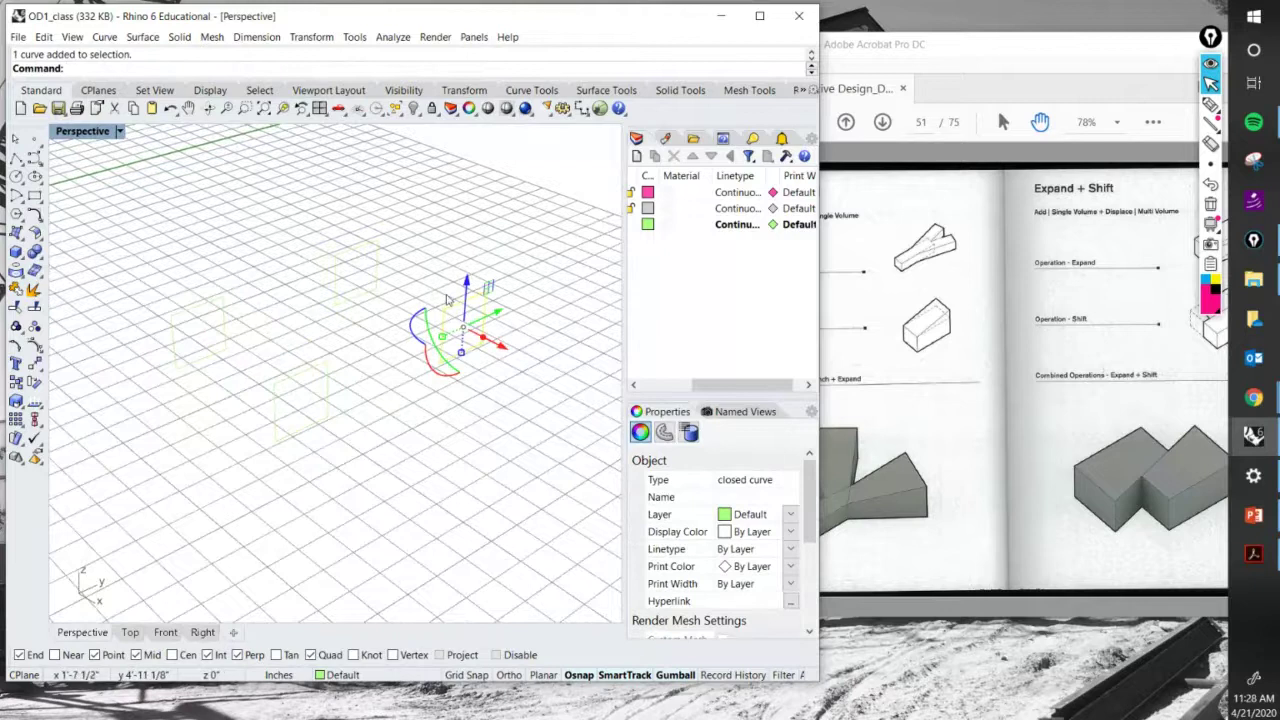
{"action": "left_click_drag", "start_coordinate": [432, 366], "coordinate": [430, 340]}
{"action": "key", "text": "Escape"}
Duplicate two more upright rectangle profiles, bringing the scattered set to six.
{"action": "left_click_drag", "start_coordinate": [308, 494], "coordinate": [147, 416]}
{"action": "right_click_drag", "start_coordinate": [451, 420], "coordinate": [302, 355]}
{"action": "left_click", "coordinate": [417, 437]}
{"action": "right_click_drag", "start_coordinate": [553, 299], "coordinate": [479, 300]}
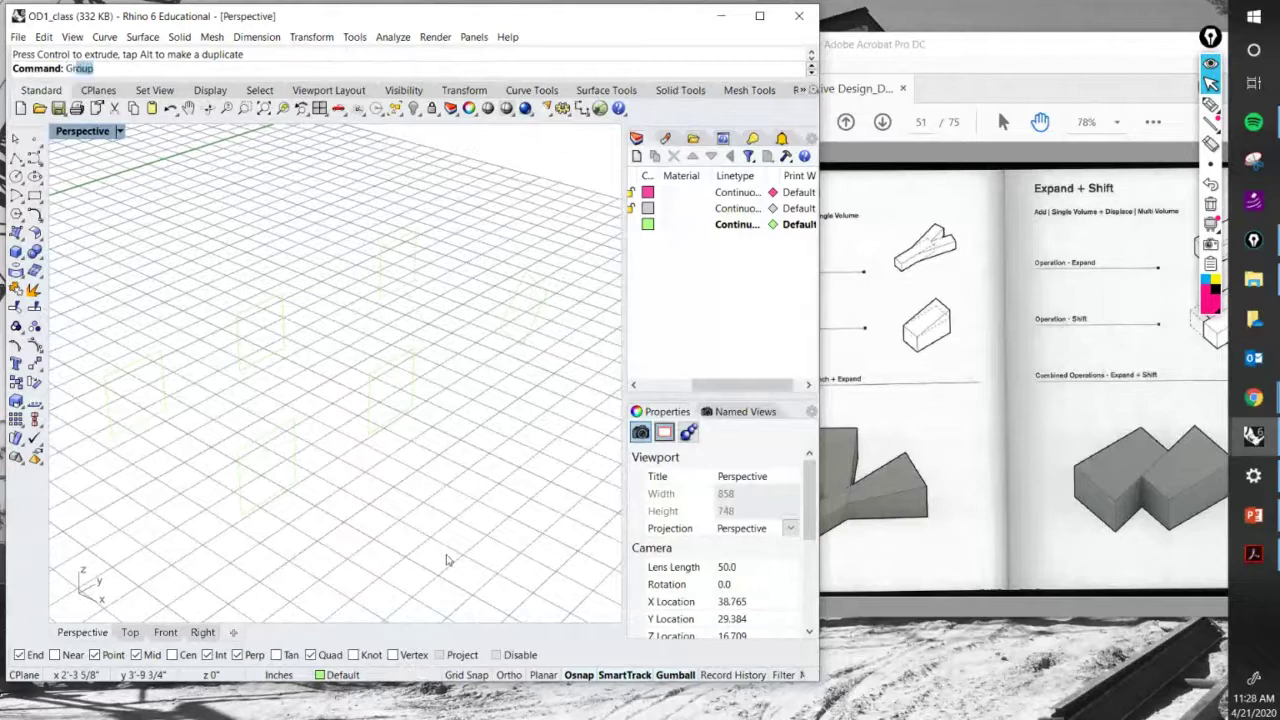
Turn off the grid display in the Perspective viewport with the Grid command's ShowGrid option.
{"action": "type", "text": "grid"}
{"action": "key", "text": "Return"}
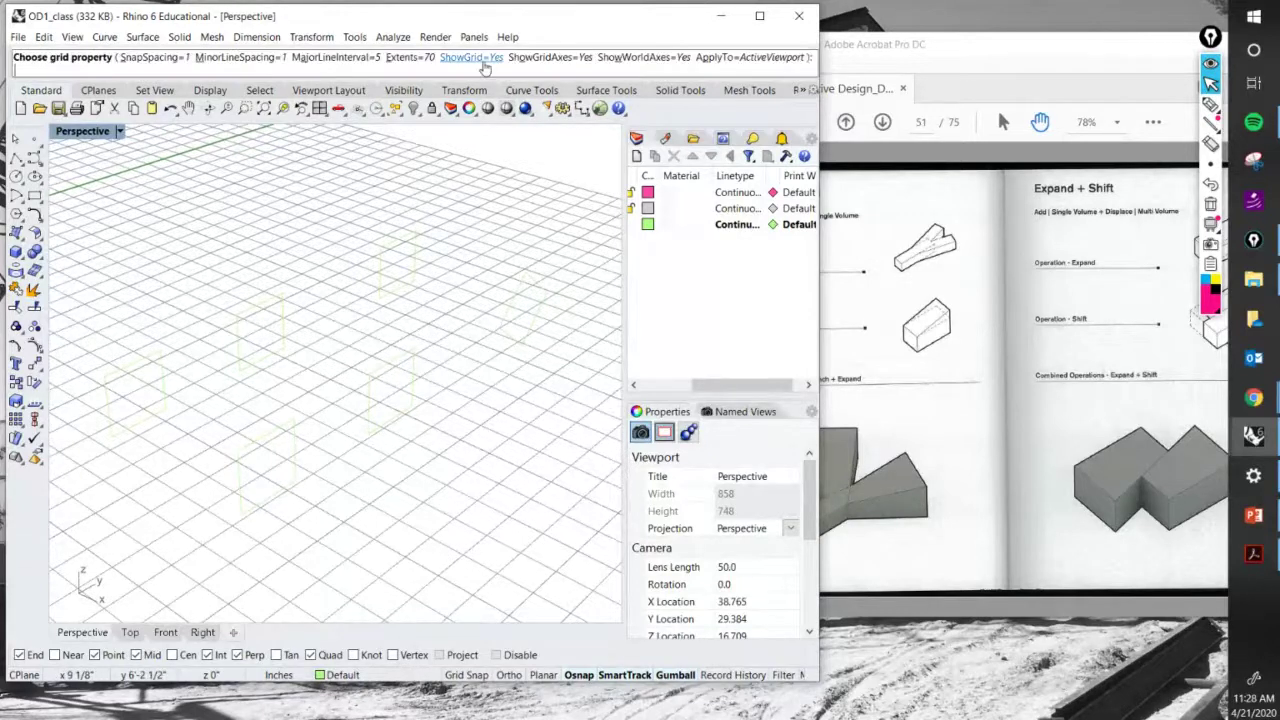
{"action": "left_click", "coordinate": [452, 57]}
{"action": "right_click_drag", "start_coordinate": [477, 234], "coordinate": [419, 260]}
{"action": "key", "text": "Return"}
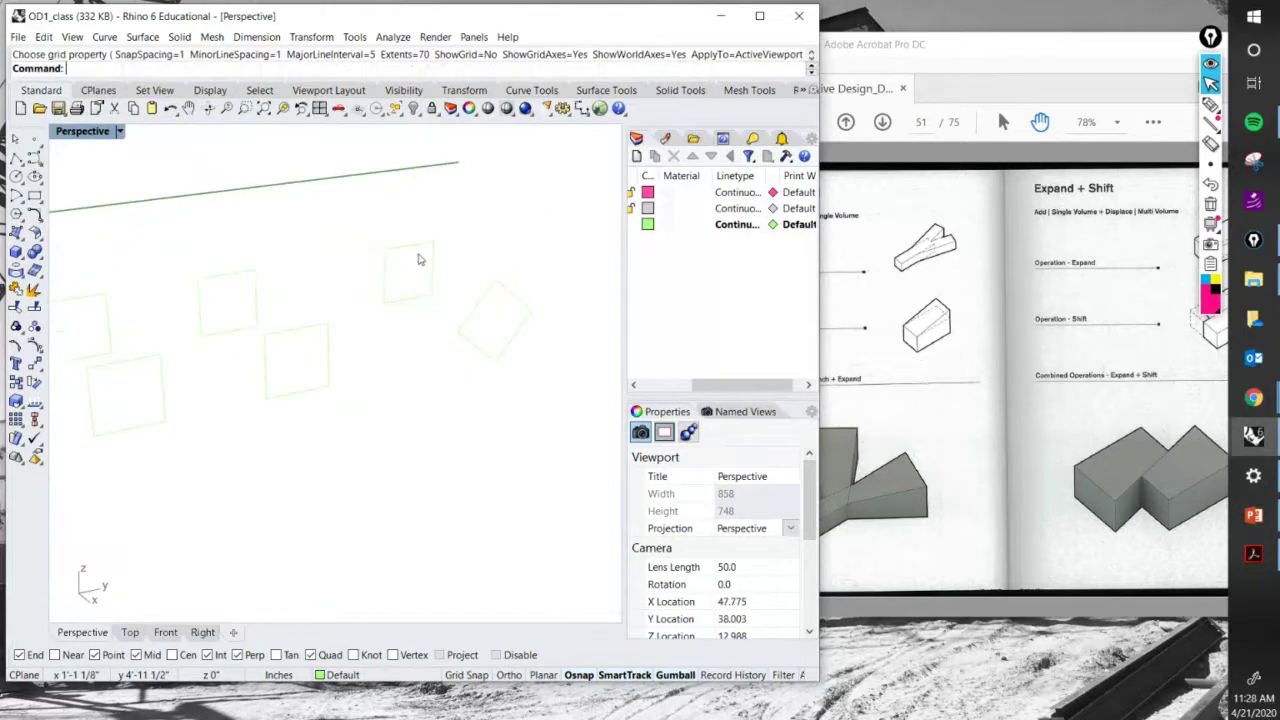
Loft the tilted rectangle with the neighbouring upright rectangle to form a twisted surface.
{"action": "type", "text": "Loft"}
{"action": "key", "text": "Return"}
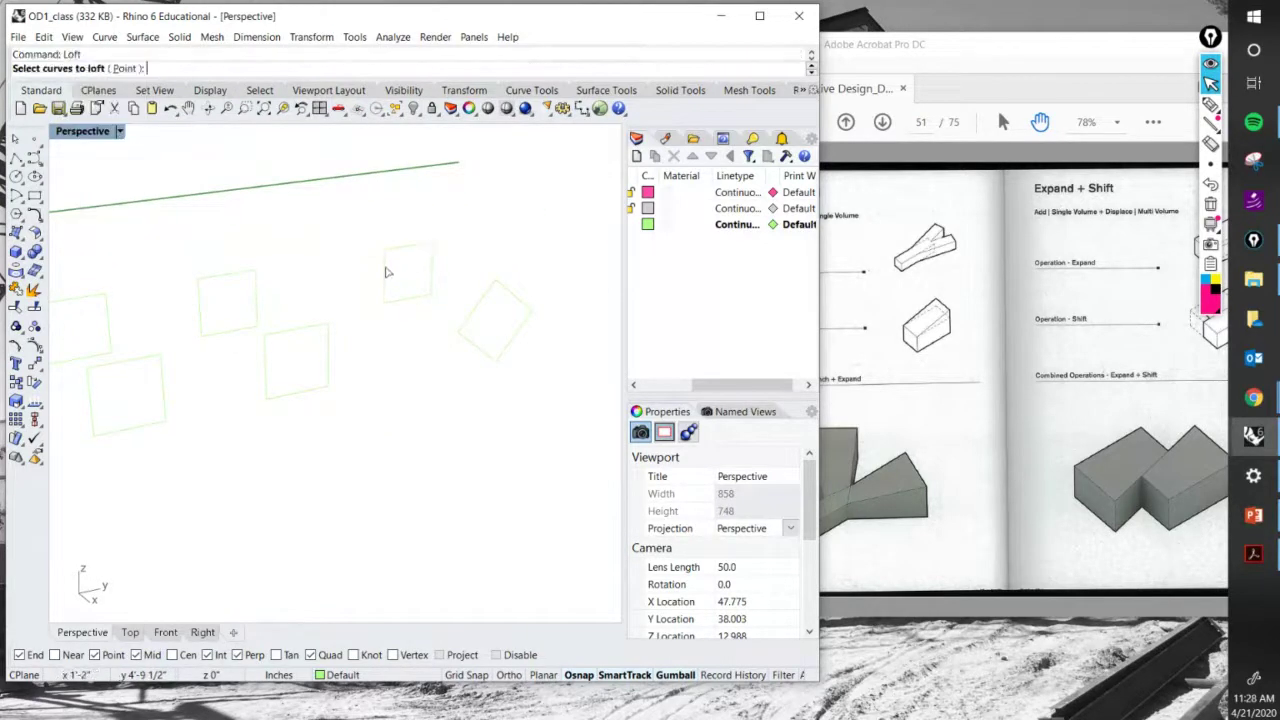
{"action": "left_click", "coordinate": [484, 300]}
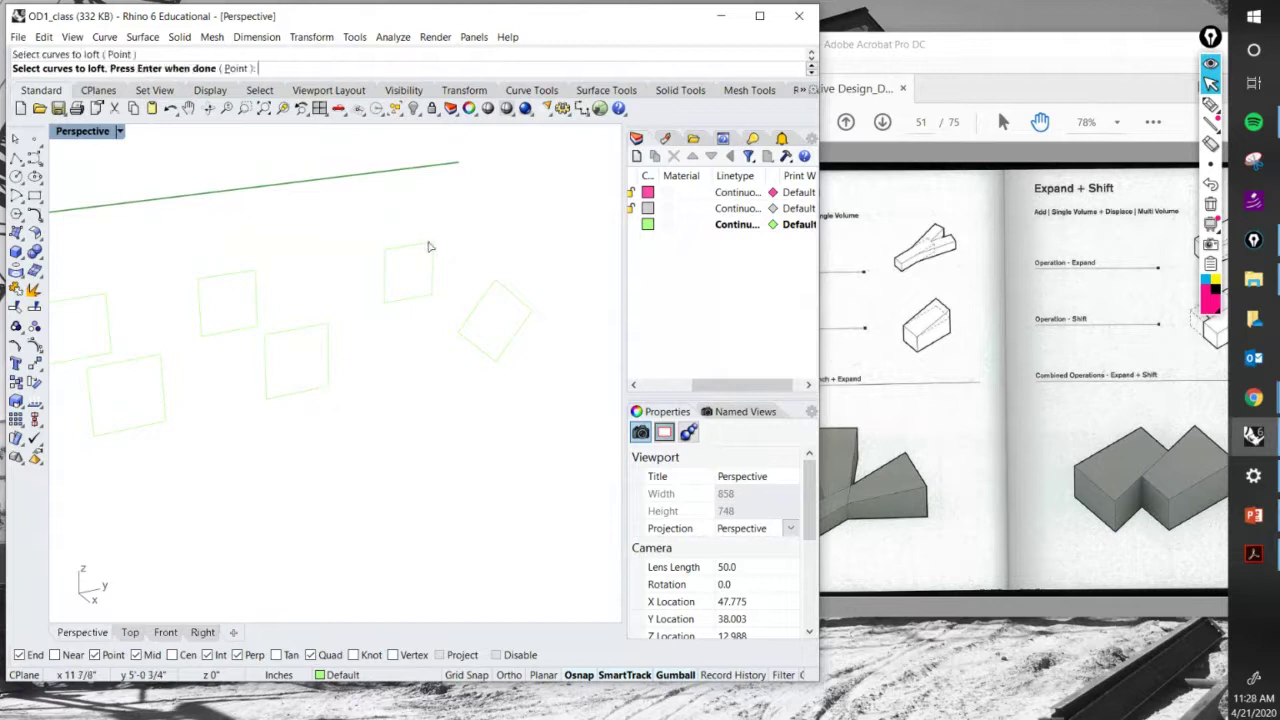
{"action": "key", "text": "Return"}
{"action": "right_click_drag", "start_coordinate": [514, 306], "coordinate": [500, 350]}
{"action": "key", "text": "Return"}
{"action": "left_click", "coordinate": [588, 494]}
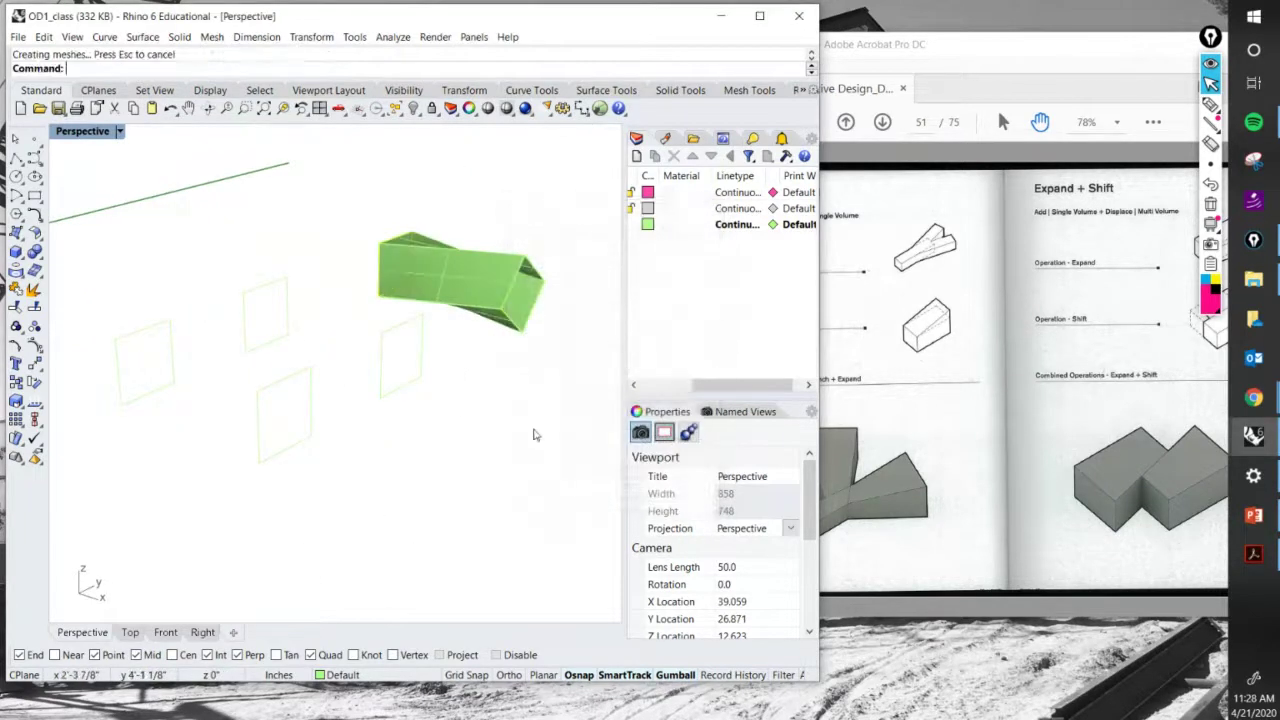
Cap the open ends of the twisted loft to make it a closed solid.
{"action": "right_click_drag", "start_coordinate": [534, 434], "coordinate": [455, 375]}
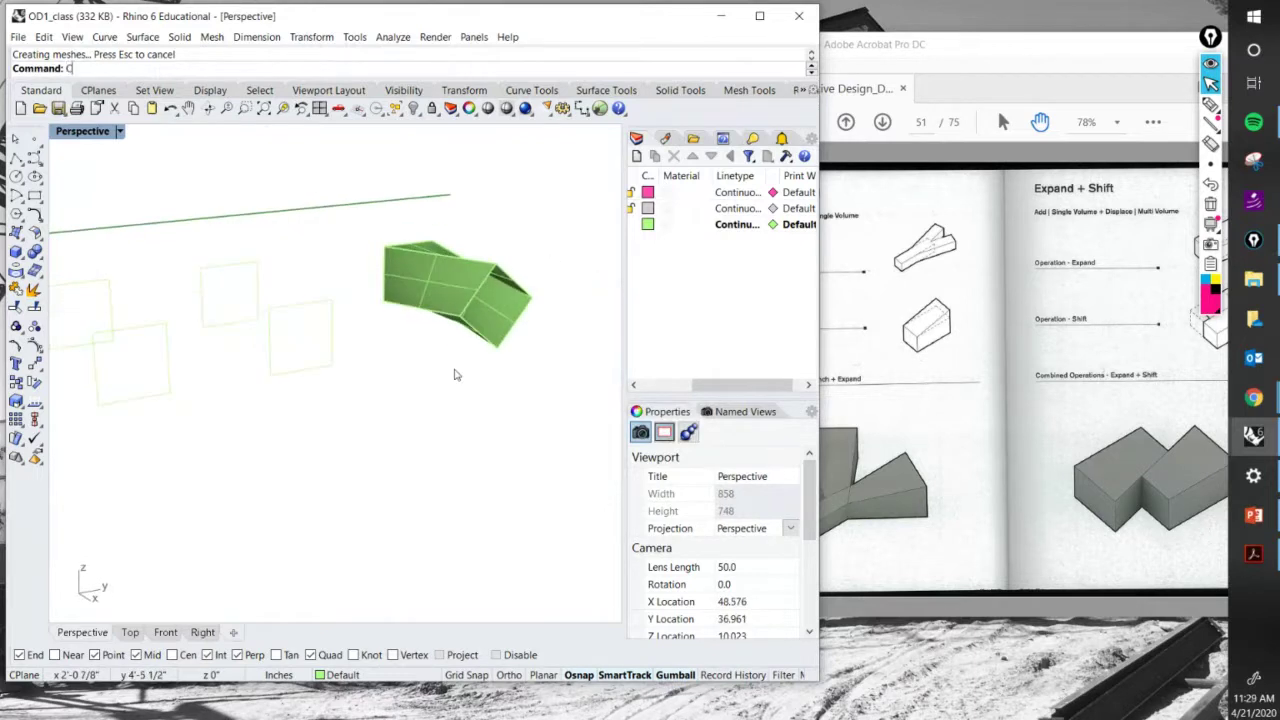
{"action": "type", "text": "p"}
{"action": "key", "text": "Return"}
{"action": "left_click", "coordinate": [462, 290]}
{"action": "key", "text": "Return"}
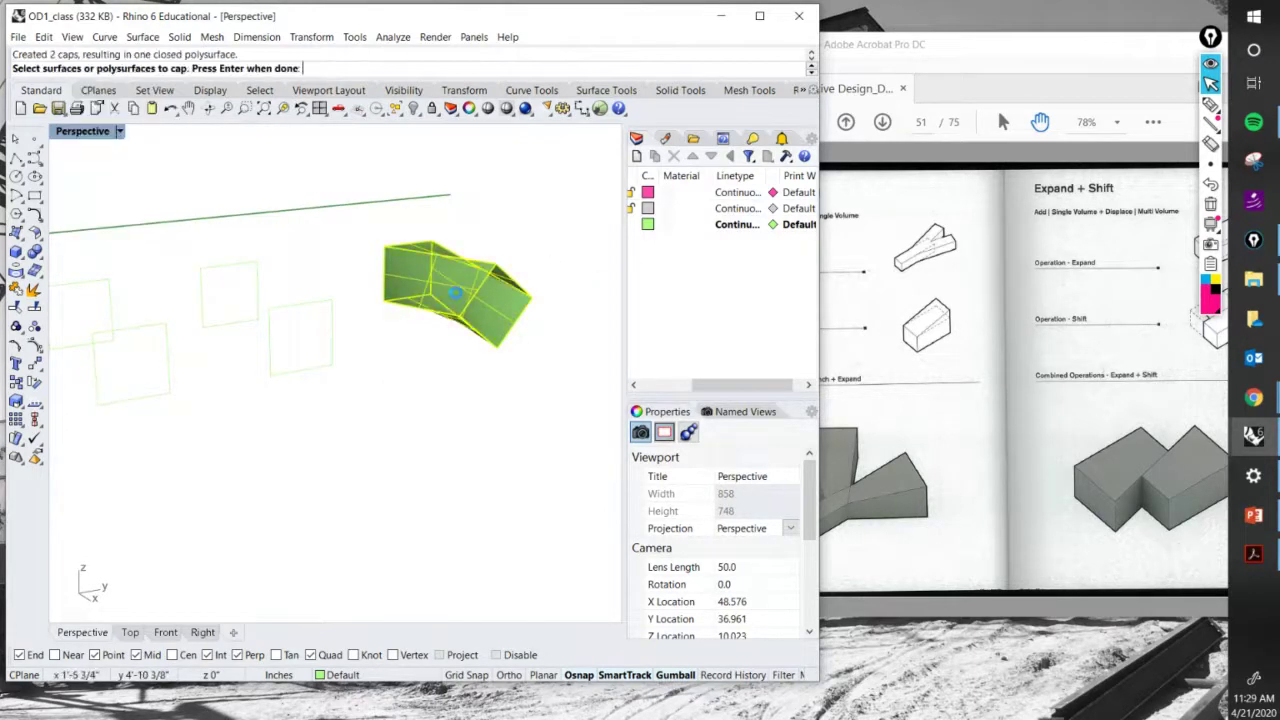
Scale the upright rectangle nearest the twisted solid down uniformly about its centre.
{"action": "right_click_drag", "start_coordinate": [450, 293], "coordinate": [329, 320]}
{"action": "scroll", "coordinate": [329, 300], "scroll_direction": "up", "scroll_amount": 2}
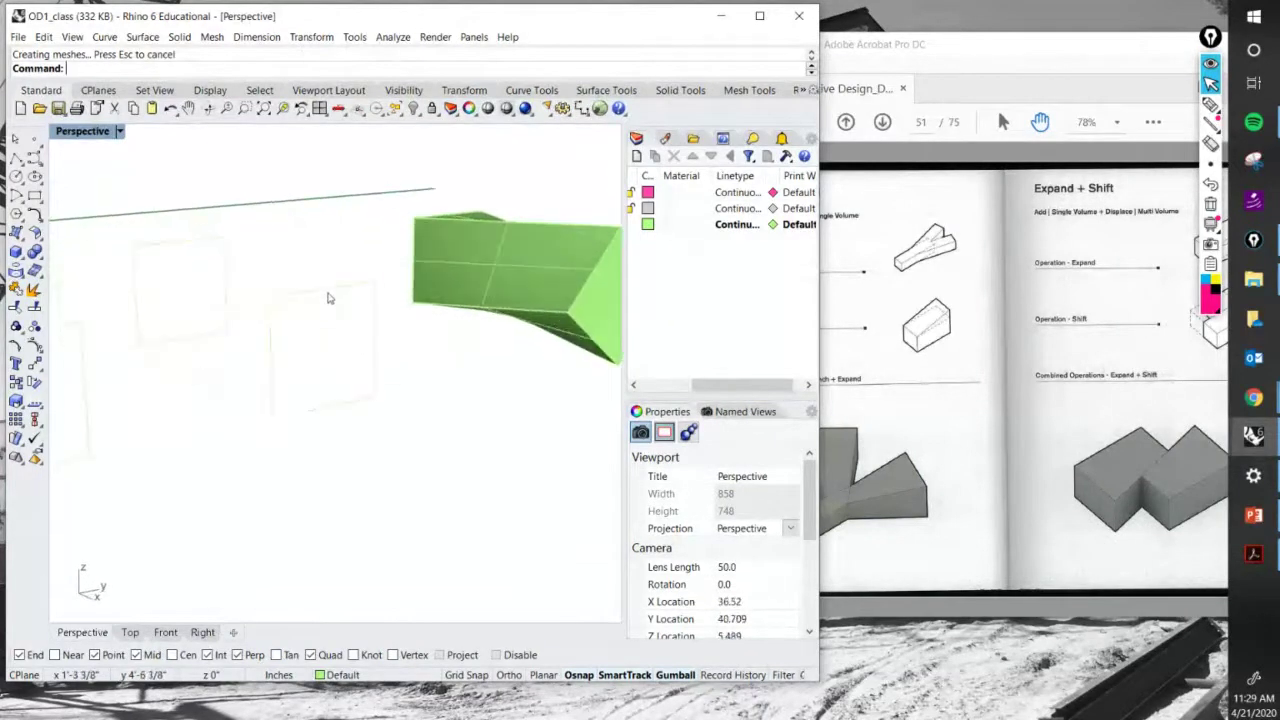
{"action": "left_click", "coordinate": [325, 297]}
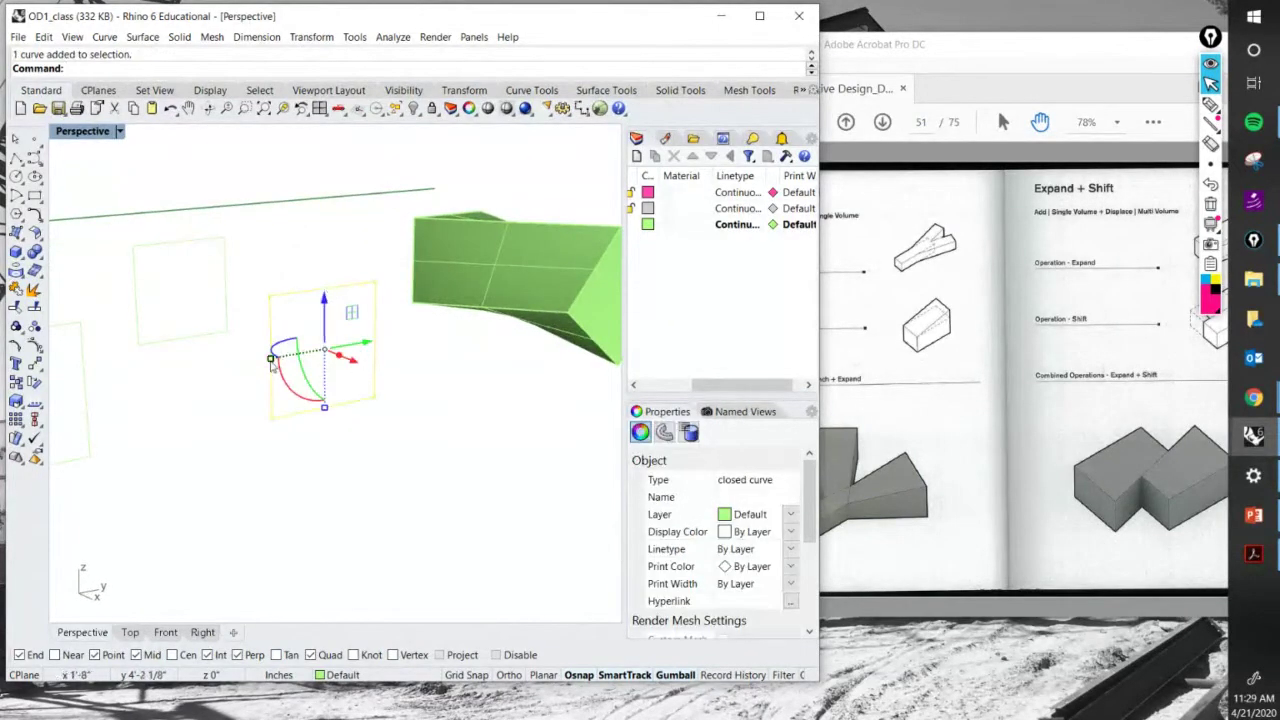
{"action": "left_click_drag", "start_coordinate": [271, 360], "coordinate": [290, 369]}
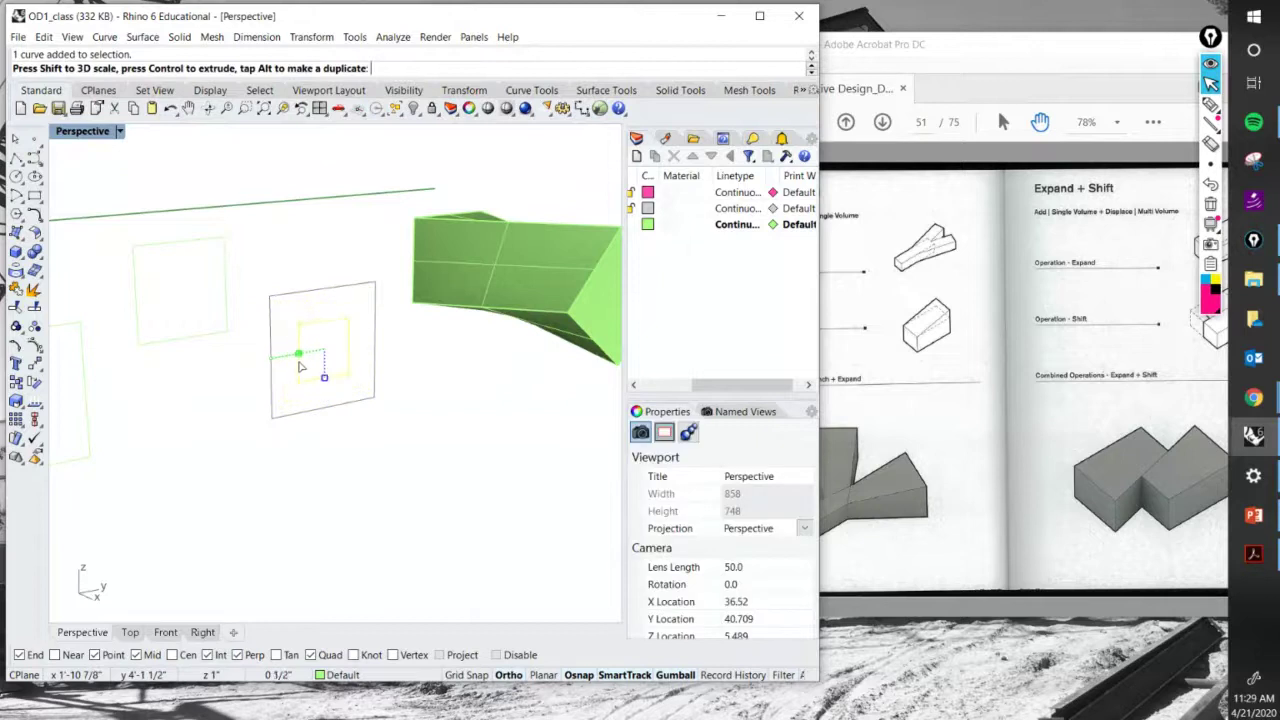
{"action": "left_click_drag", "start_coordinate": [297, 370], "coordinate": [300, 372]}
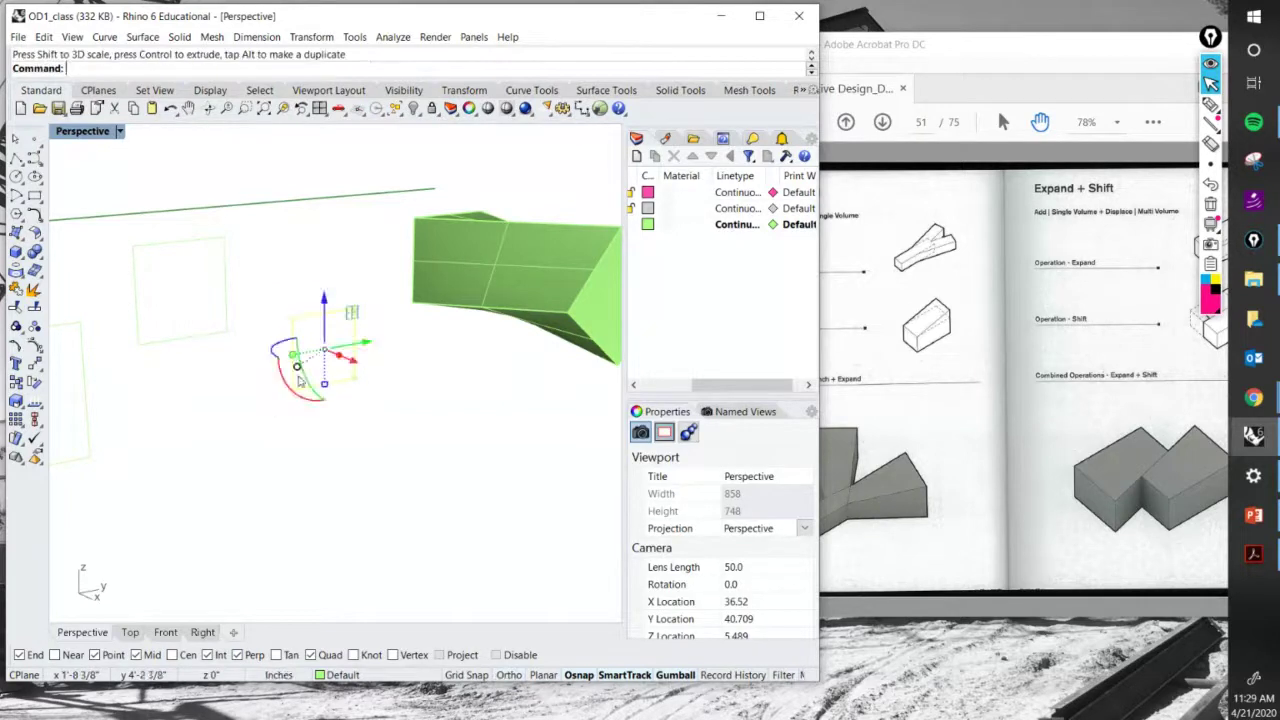
{"action": "left_click", "coordinate": [334, 466]}
Loft the reduced rectangle with the larger upright rectangle behind it, using straight sections without simplifying.
{"action": "right_click_drag", "start_coordinate": [334, 466], "coordinate": [302, 443]}
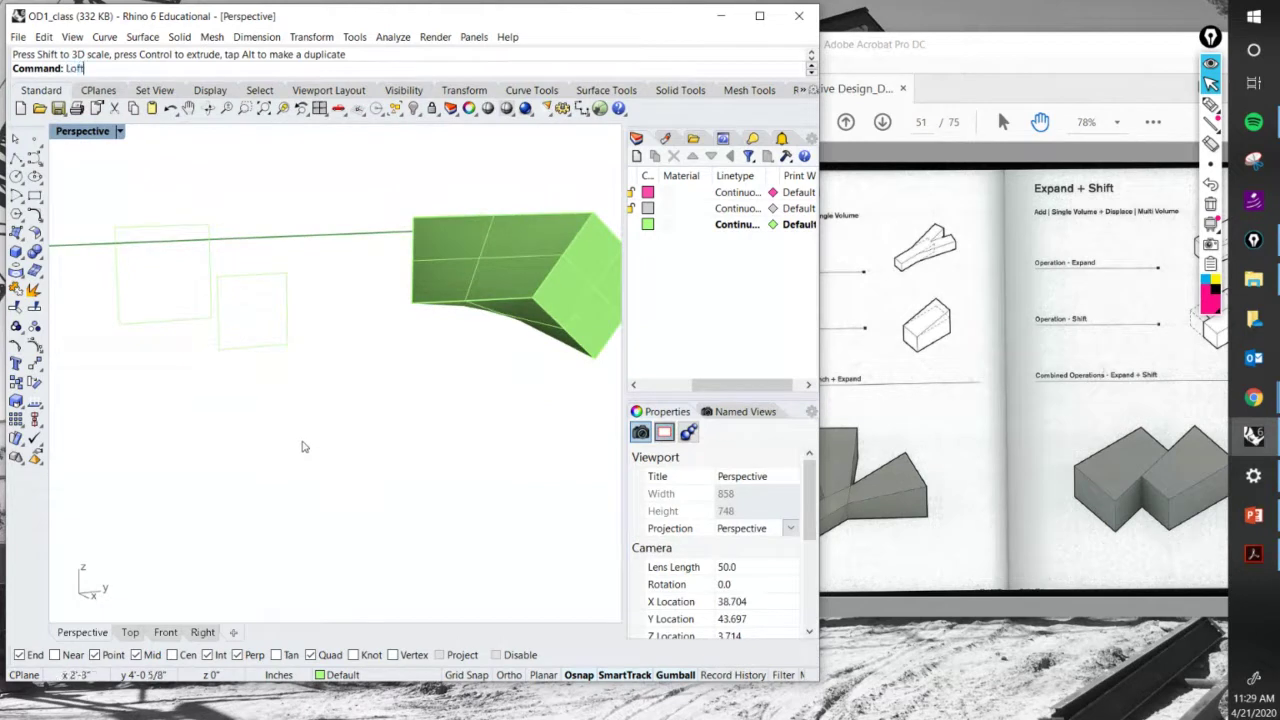
{"action": "key", "text": "Return"}
{"action": "left_click", "coordinate": [217, 330]}
{"action": "left_click", "coordinate": [183, 323]}
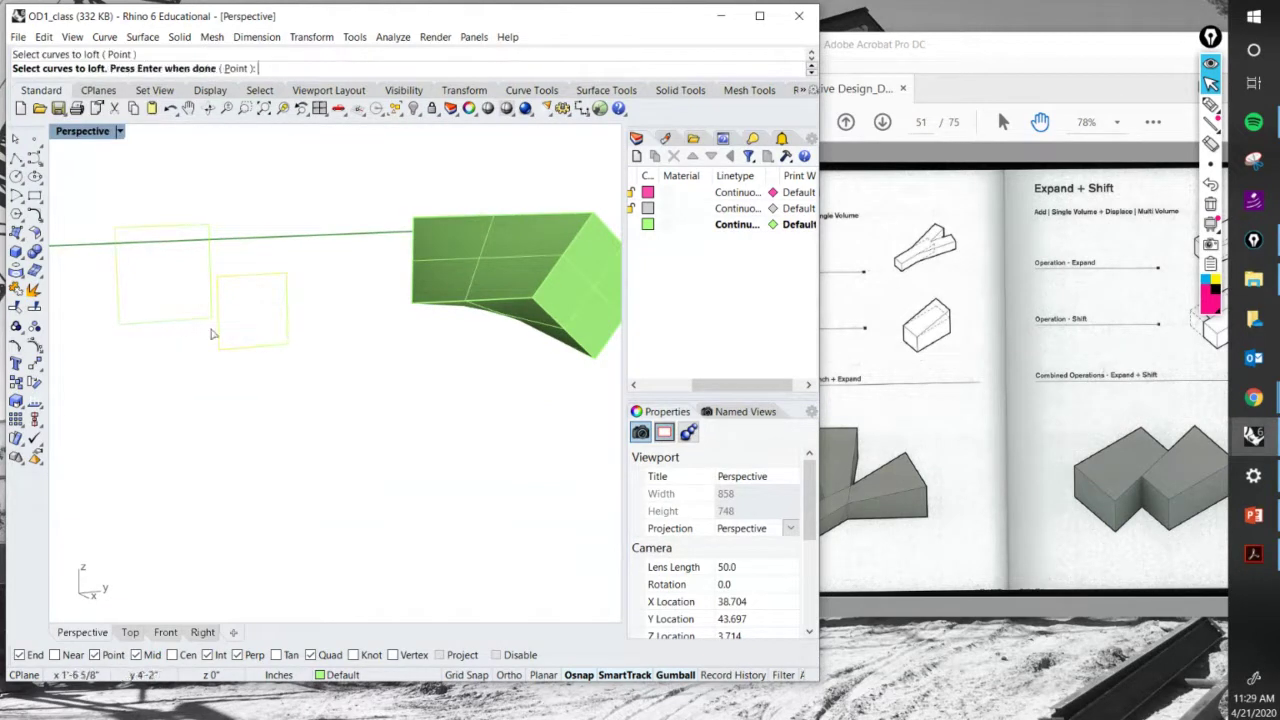
{"action": "key", "text": "Return"}
{"action": "key", "text": "Return"}
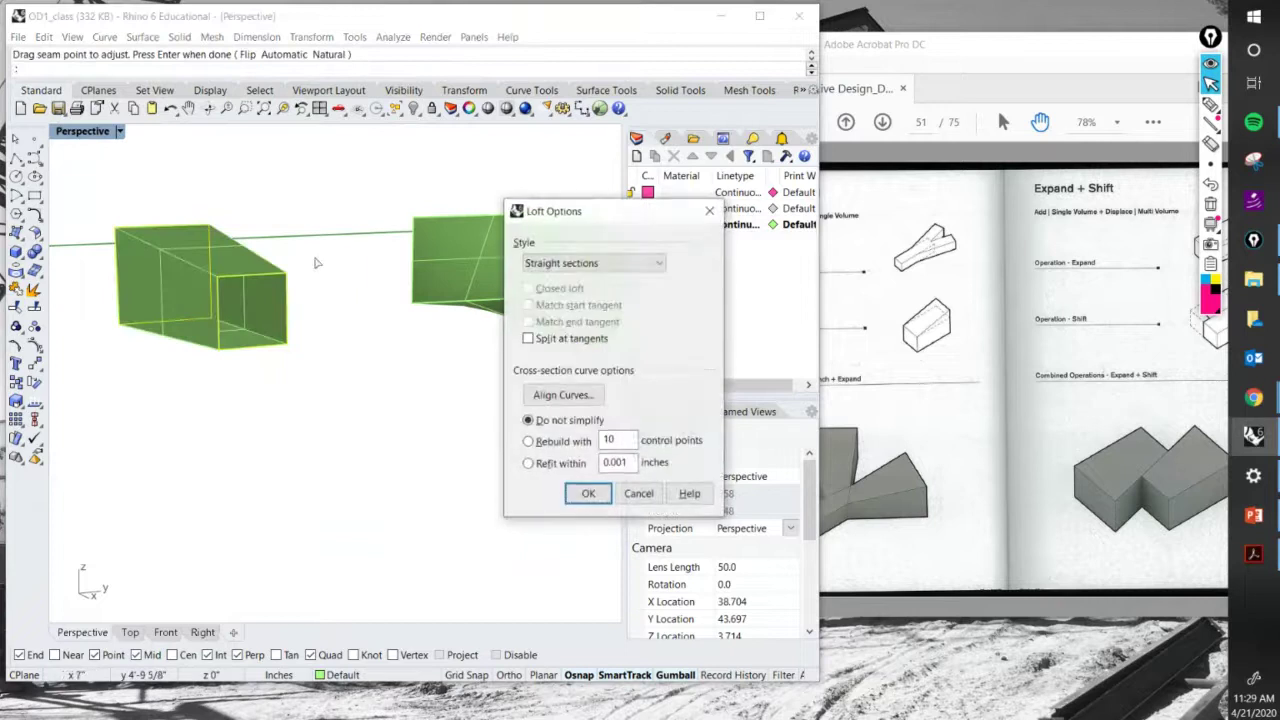
{"action": "left_click", "coordinate": [586, 494]}
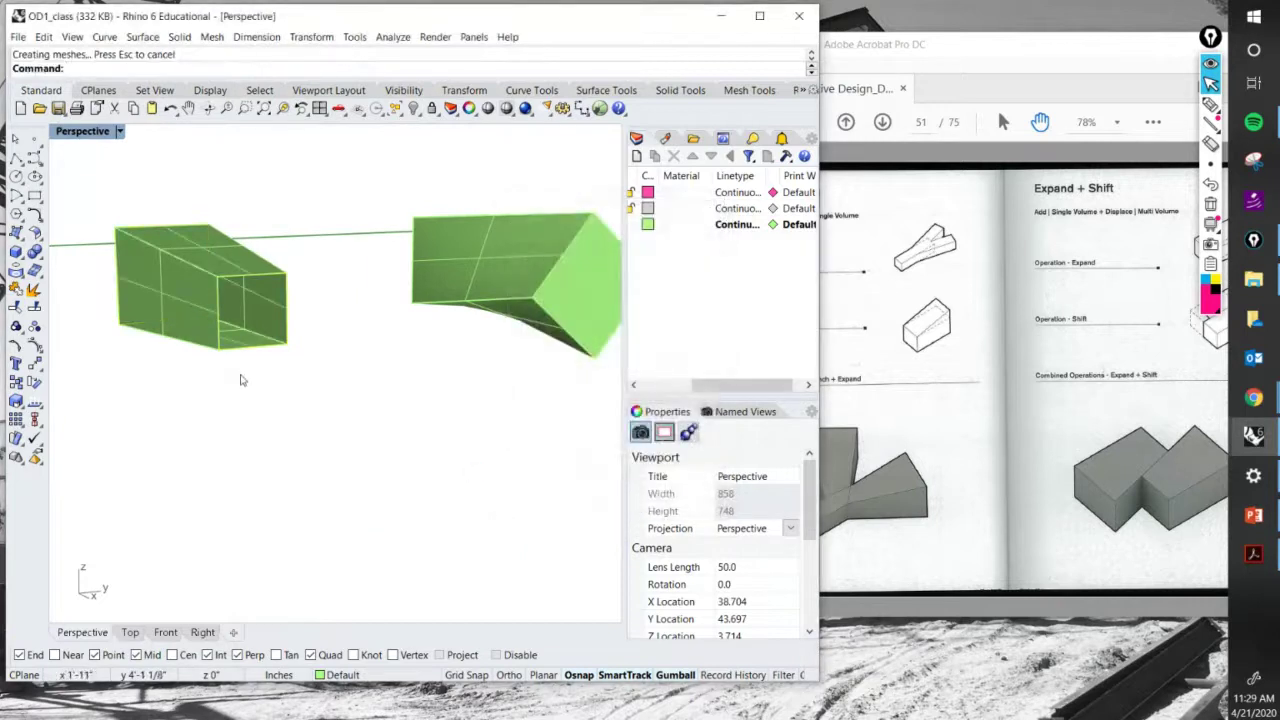
Cap both open ends of the tapered loft.
{"action": "type", "text": "Capt"}
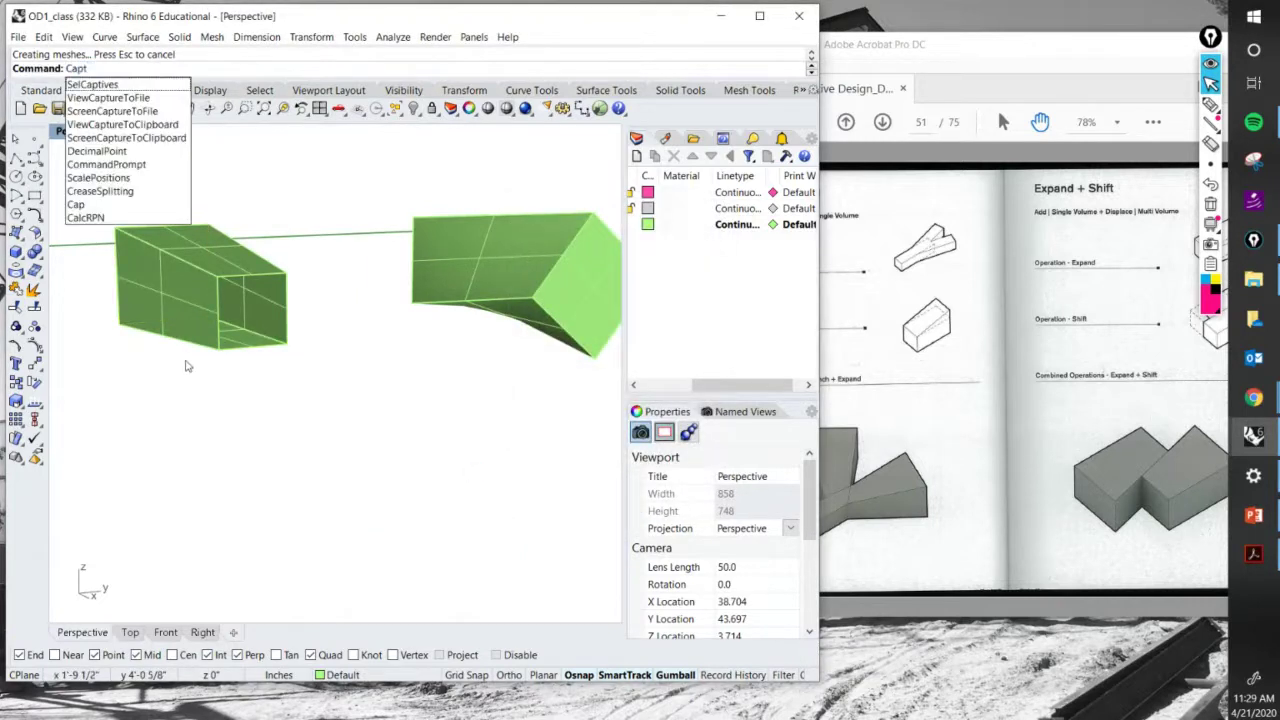
{"action": "key", "text": "BackSpace"}
{"action": "key", "text": "Return"}
{"action": "left_click", "coordinate": [205, 300]}
{"action": "key", "text": "Return"}
{"action": "right_click_drag", "start_coordinate": [283, 350], "coordinate": [320, 310]}
Switch to the Operative Design PDF in Acrobat, go to page 50, and circle the Taper + Bend combined volume with the pen.
{"action": "left_click", "coordinate": [988, 324]}
{"action": "scroll", "coordinate": [870, 282], "scroll_direction": "up", "scroll_amount": 3}
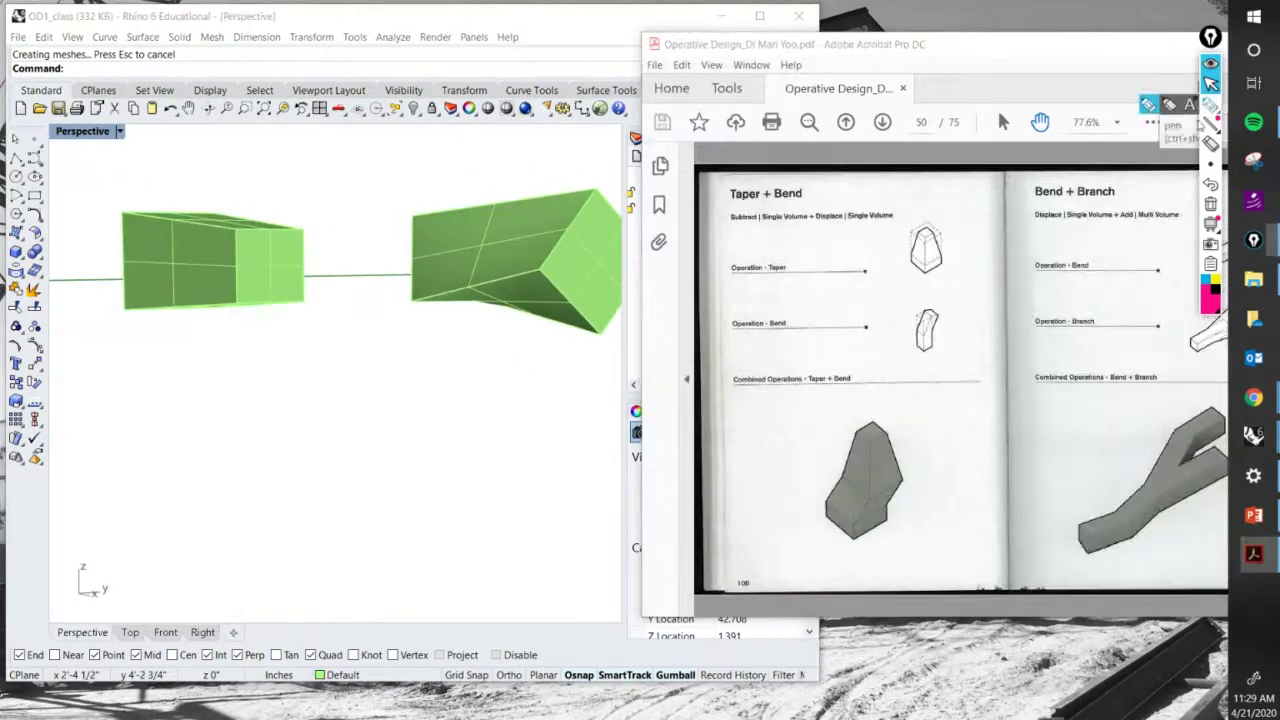
{"action": "left_click", "coordinate": [1208, 106]}
{"action": "mouse_move", "coordinate": [920, 400]}
{"action": "left_mouse_down"}
{"action": "mouse_move", "coordinate": [866, 400]}
{"action": "mouse_move", "coordinate": [880, 514]}
{"action": "mouse_move", "coordinate": [914, 402]}
{"action": "mouse_move", "coordinate": [900, 391]}
{"action": "left_mouse_up"}
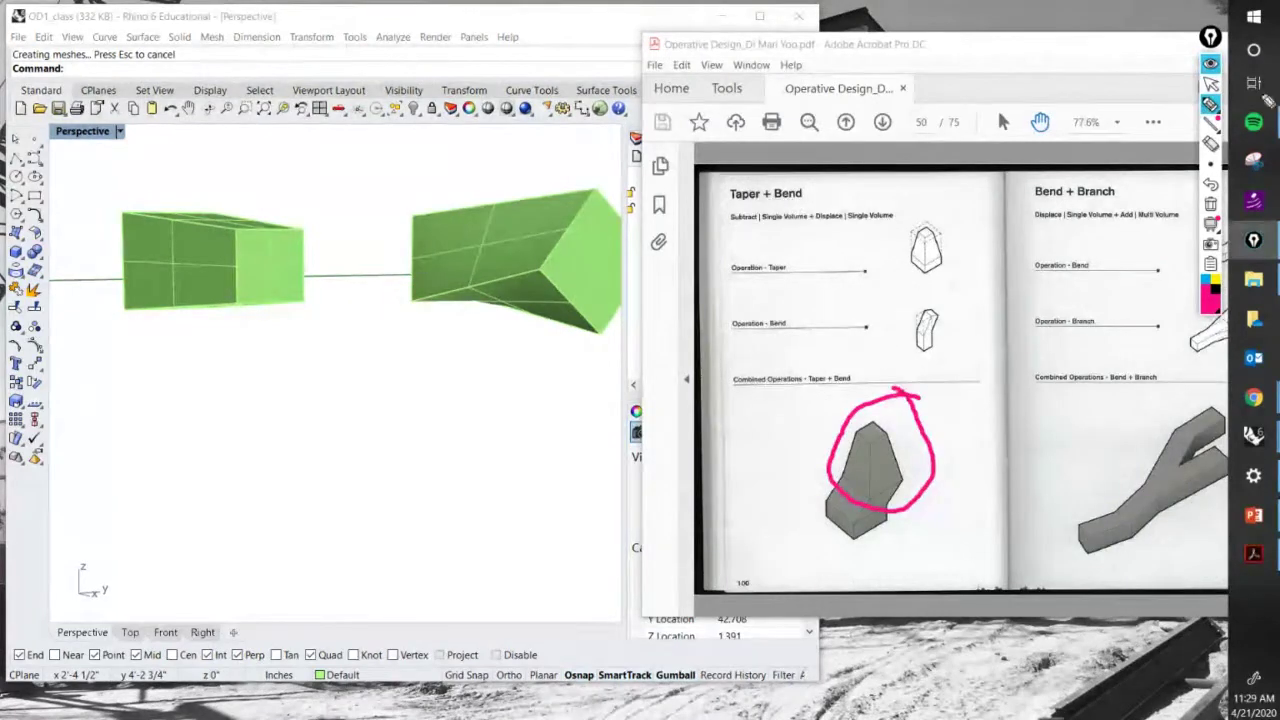
{"action": "left_click", "coordinate": [1210, 84]}
Return to Rhino's Perspective view and circle the end of the twisted solid with the annotation pen.
{"action": "mouse_move", "coordinate": [423, 289]}
{"action": "right_mouse_down"}
{"action": "mouse_move", "coordinate": [288, 292]}
{"action": "mouse_move", "coordinate": [480, 363]}
{"action": "mouse_move", "coordinate": [306, 366]}
{"action": "mouse_move", "coordinate": [400, 357]}
{"action": "mouse_move", "coordinate": [324, 334]}
{"action": "mouse_move", "coordinate": [423, 357]}
{"action": "mouse_move", "coordinate": [381, 343]}
{"action": "right_mouse_up"}
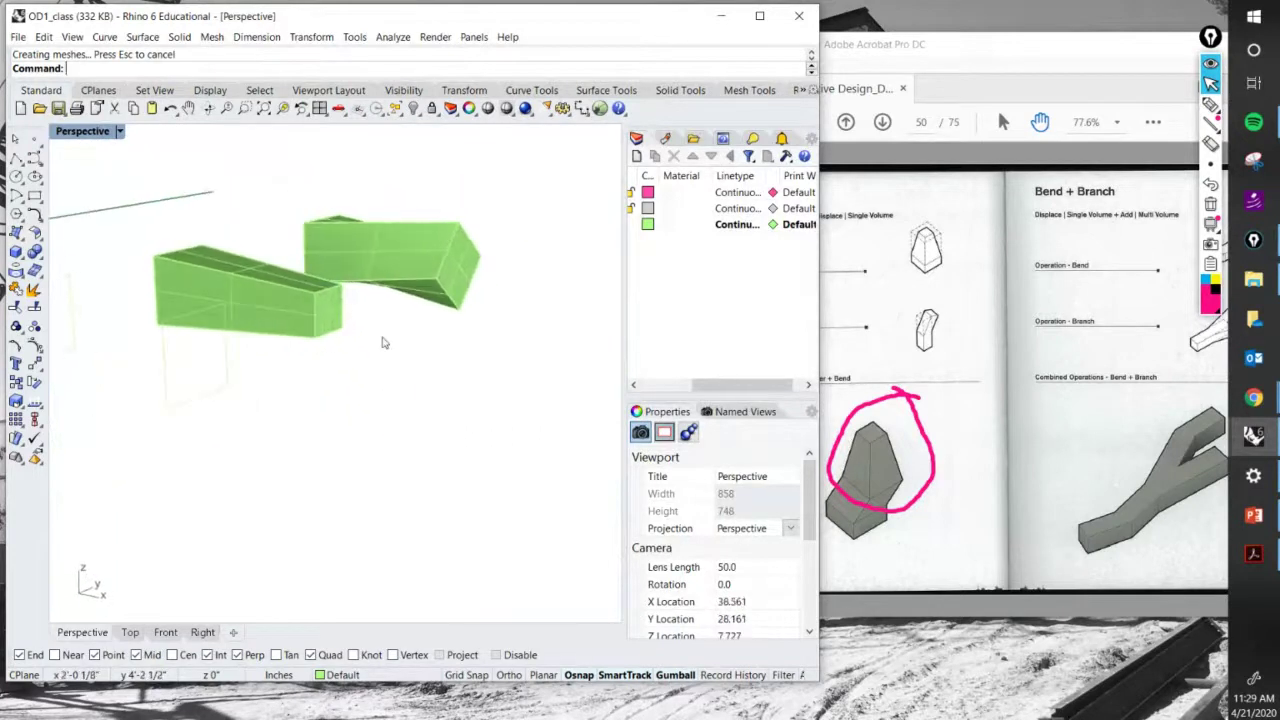
{"action": "left_click", "coordinate": [1210, 104]}
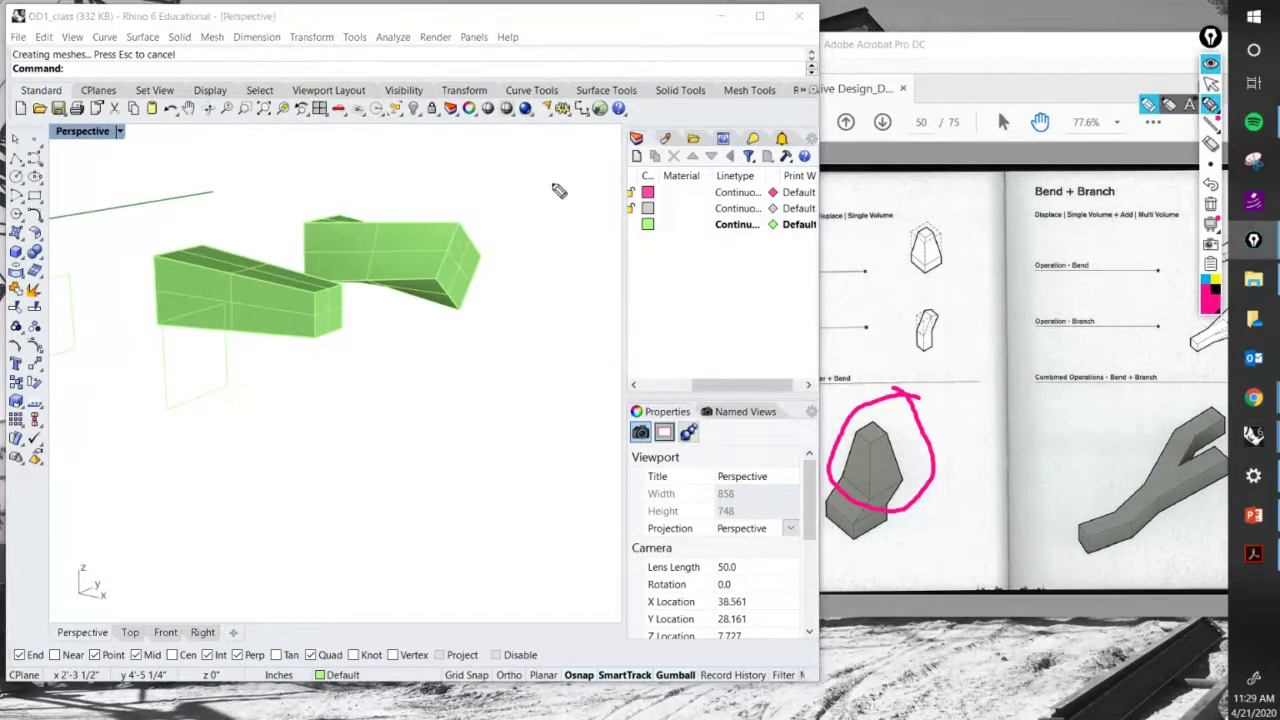
{"action": "mouse_move", "coordinate": [497, 158]}
{"action": "left_mouse_down"}
{"action": "mouse_move", "coordinate": [429, 386]}
{"action": "mouse_move", "coordinate": [462, 155]}
{"action": "left_mouse_up"}
{"action": "left_click", "coordinate": [1210, 84]}
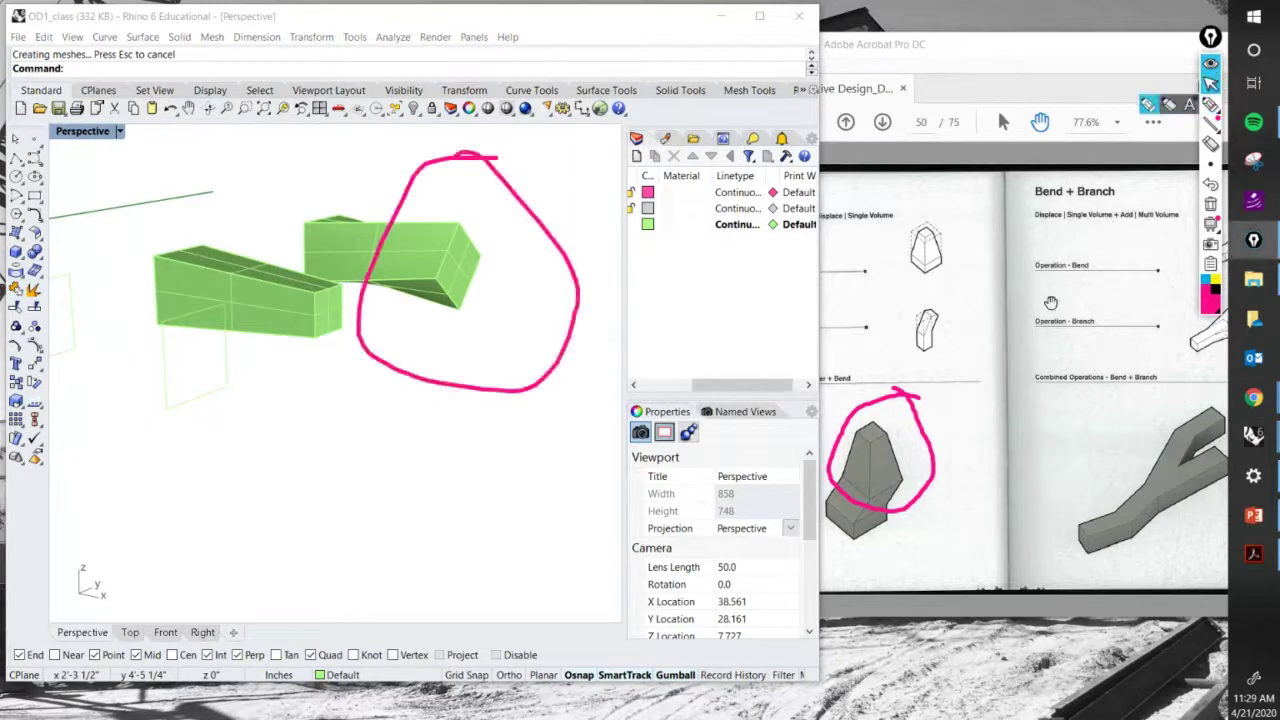
Go to page 52 of the PDF, circle the twisted end of the Notch + Twist volume, and clear all pen marks.
{"action": "left_click", "coordinate": [1051, 302]}
{"action": "scroll", "coordinate": [1045, 320], "scroll_direction": "down", "scroll_amount": 2}
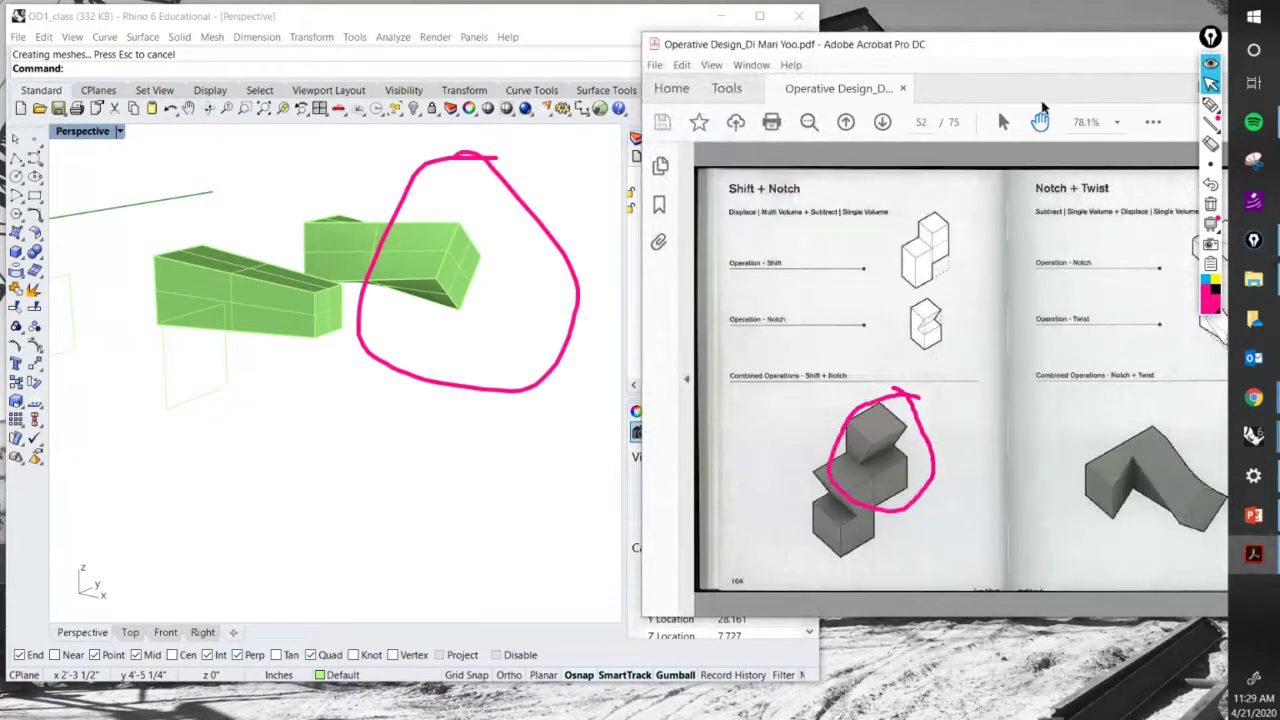
{"action": "left_click_drag", "start_coordinate": [1047, 50], "coordinate": [952, 50]}
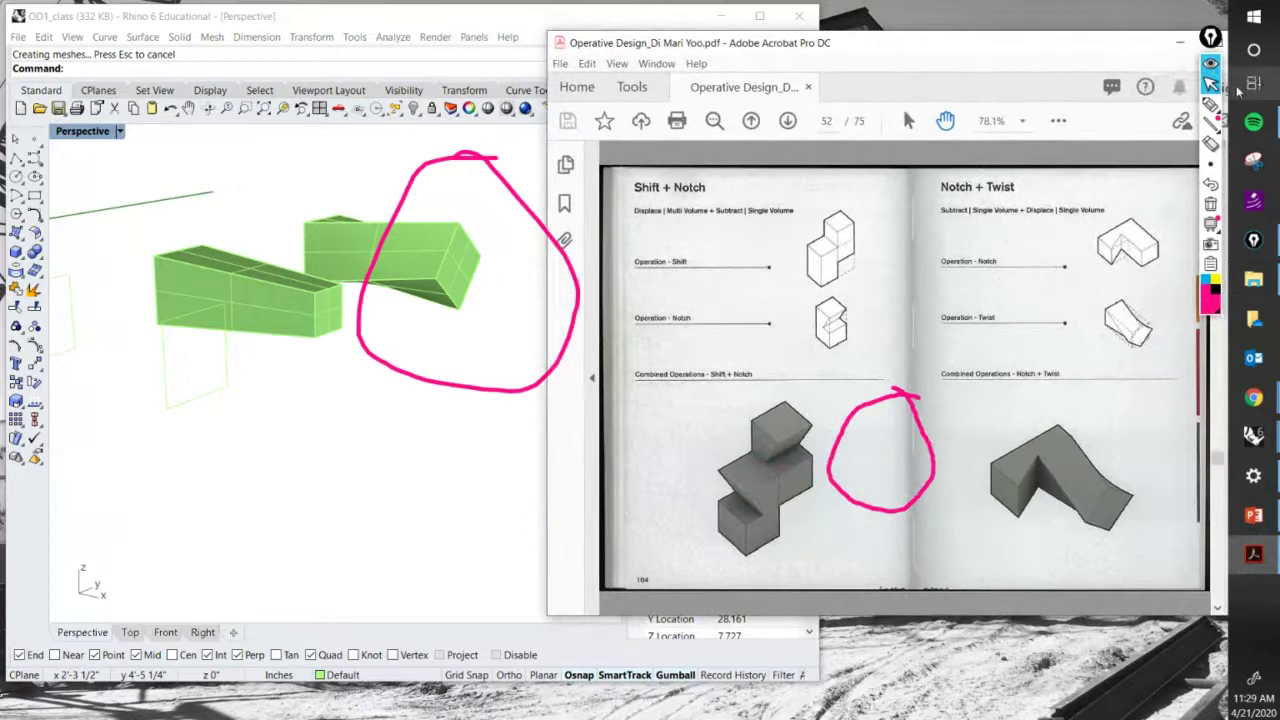
{"action": "left_click", "coordinate": [1210, 104]}
{"action": "mouse_move", "coordinate": [1128, 457]}
{"action": "left_mouse_down"}
{"action": "mouse_move", "coordinate": [1048, 515]}
{"action": "mouse_move", "coordinate": [1145, 490]}
{"action": "left_mouse_up"}
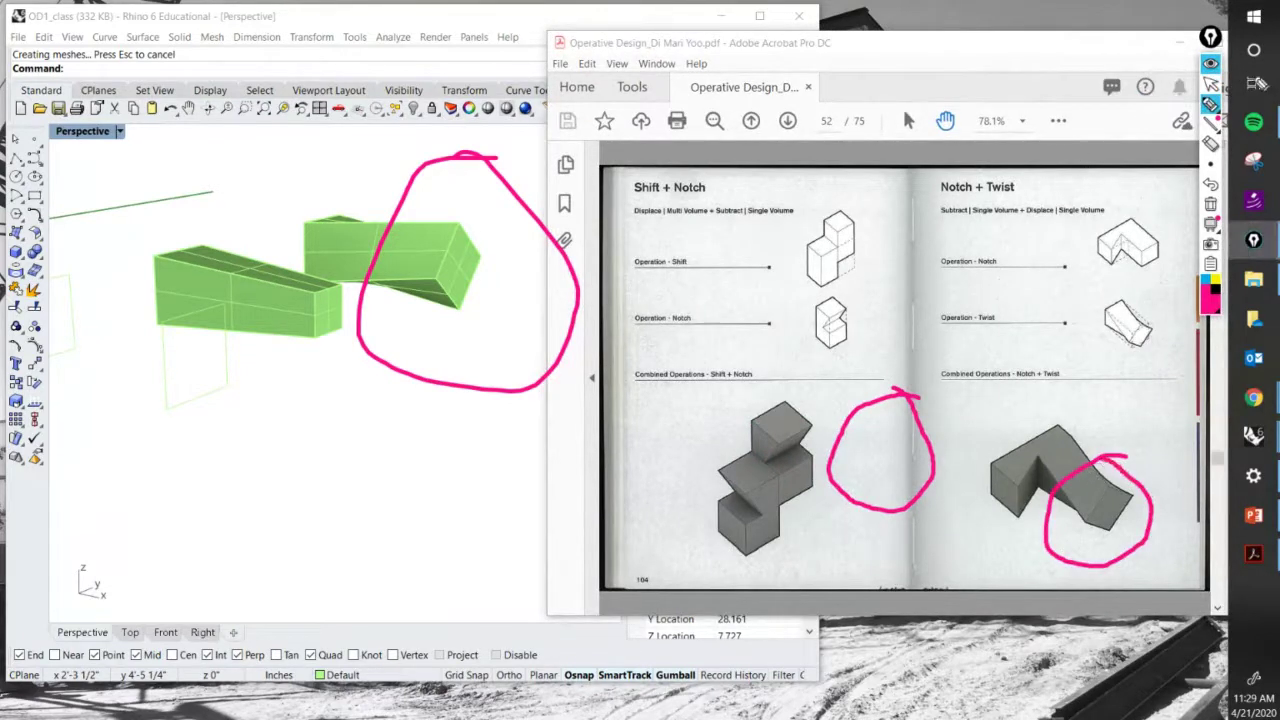
{"action": "mouse_move", "coordinate": [857, 53]}
{"action": "left_mouse_down"}
{"action": "mouse_move", "coordinate": [935, 42]}
{"action": "mouse_move", "coordinate": [923, 73]}
{"action": "left_mouse_up"}
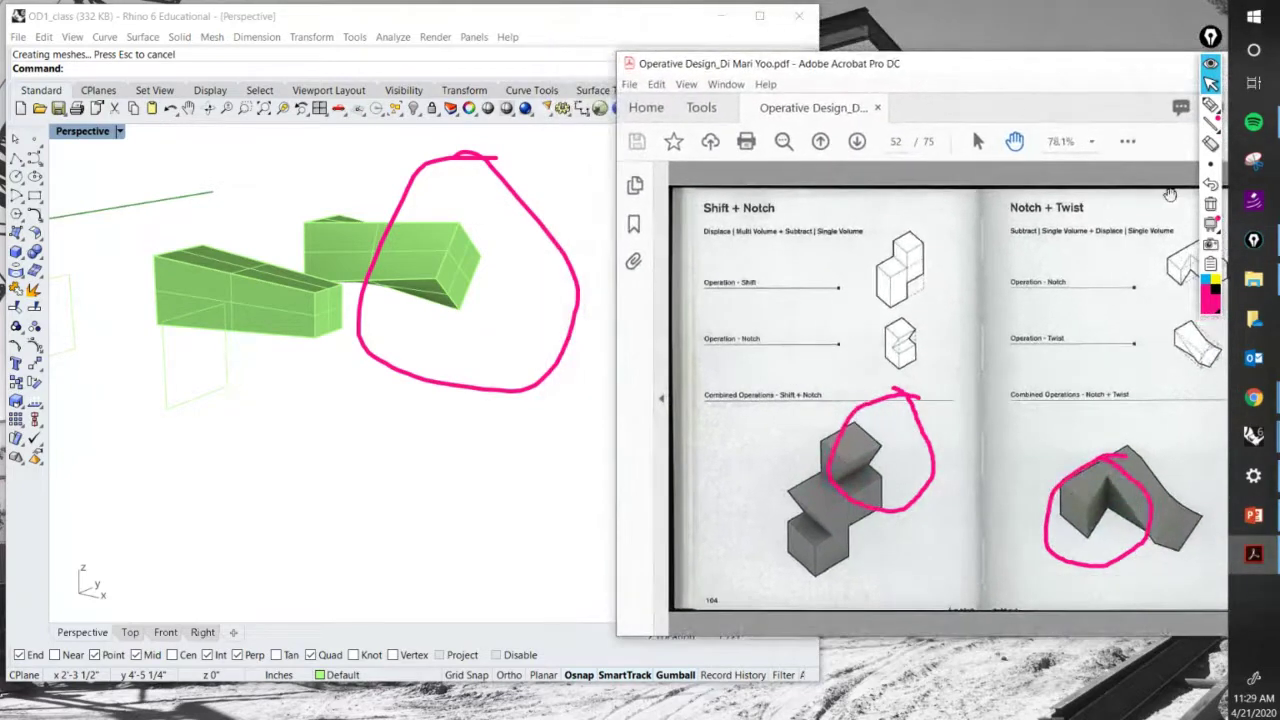
{"action": "left_click", "coordinate": [1210, 203]}
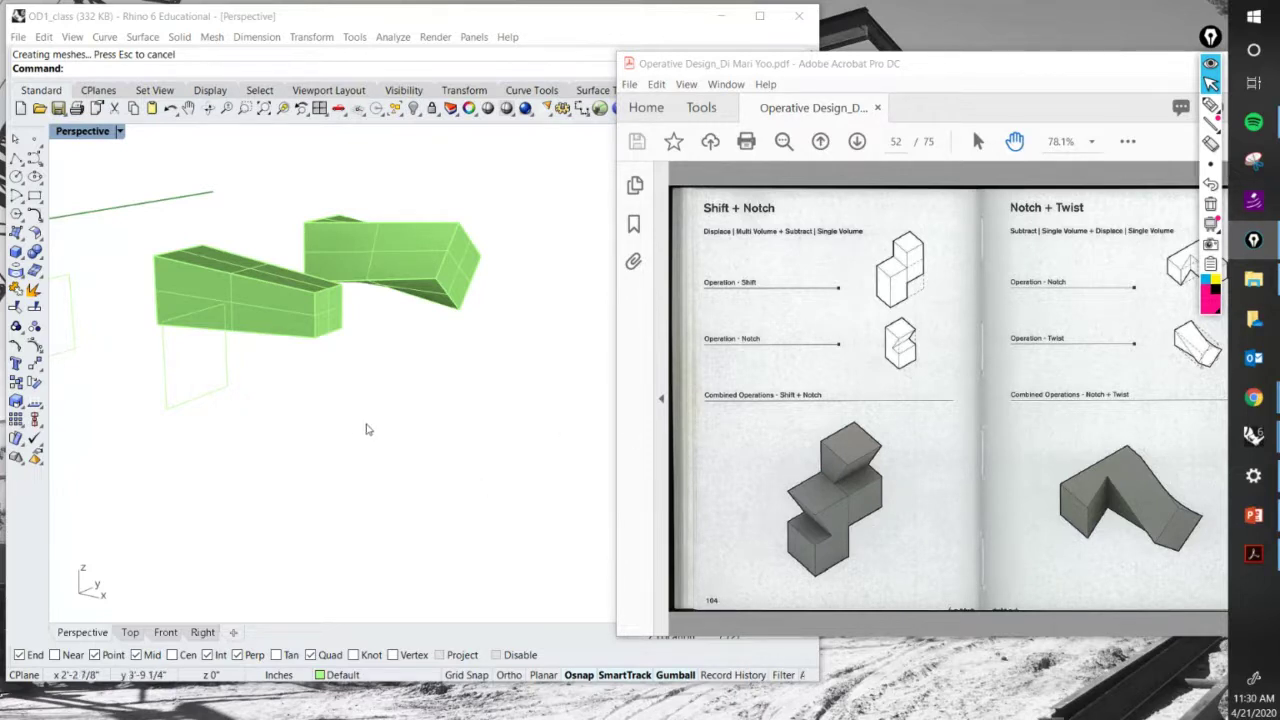
In Rhino, move the small end face of the tapered solid back toward its larger end to shorten the volume.
{"action": "left_click", "coordinate": [366, 429]}
{"action": "right_click_drag", "start_coordinate": [366, 403], "coordinate": [279, 330]}
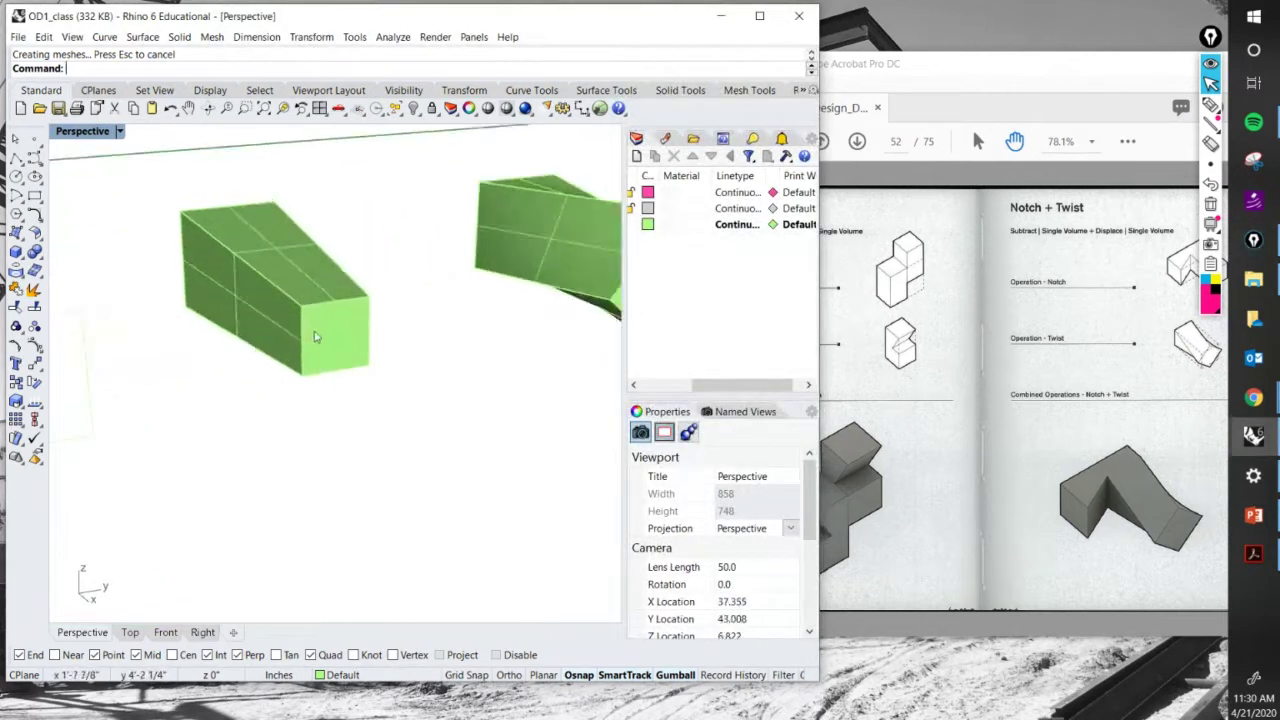
{"action": "left_click", "coordinate": [314, 336], "text": "ctrl+shift"}
{"action": "left_click_drag", "start_coordinate": [343, 343], "coordinate": [290, 310]}
{"action": "right_click_drag", "start_coordinate": [290, 310], "coordinate": [255, 286]}
{"action": "left_click", "coordinate": [246, 285], "text": "ctrl+shift"}
{"action": "key", "text": "Escape"}
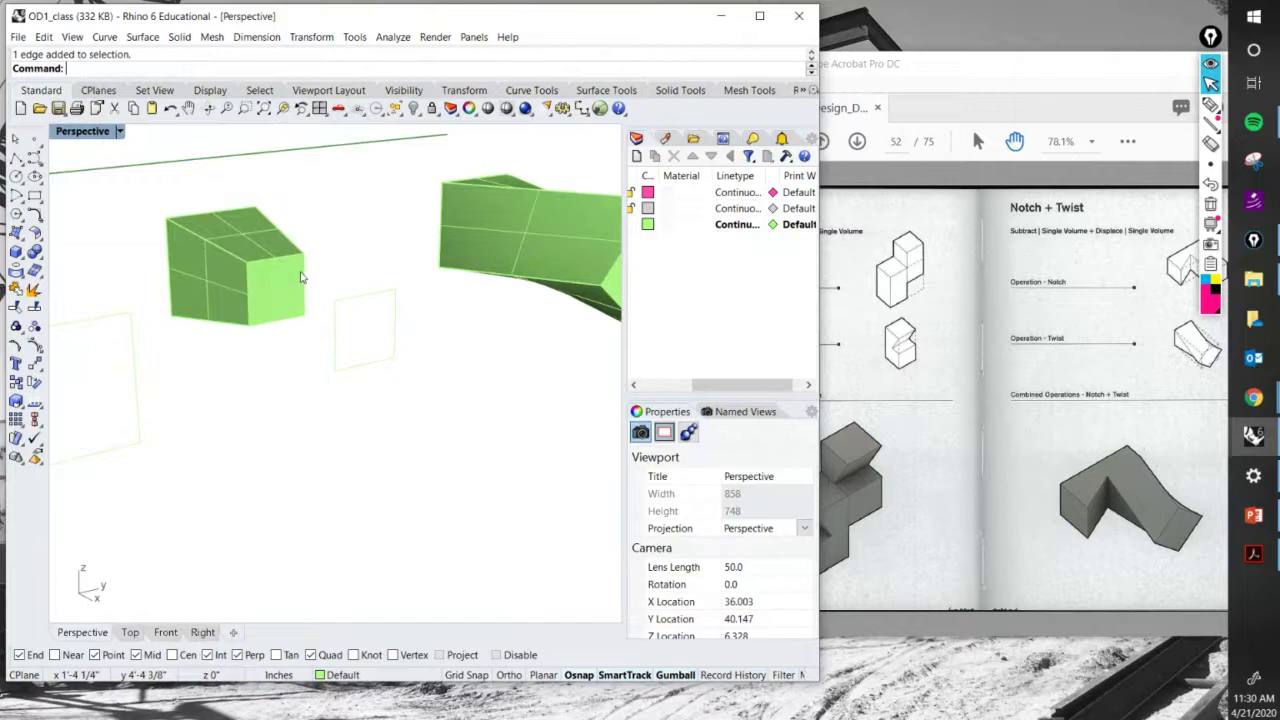
Scale the small end face of the shortened solid down uniformly to sharpen its taper.
{"action": "left_click", "coordinate": [277, 288], "text": "ctrl+shift"}
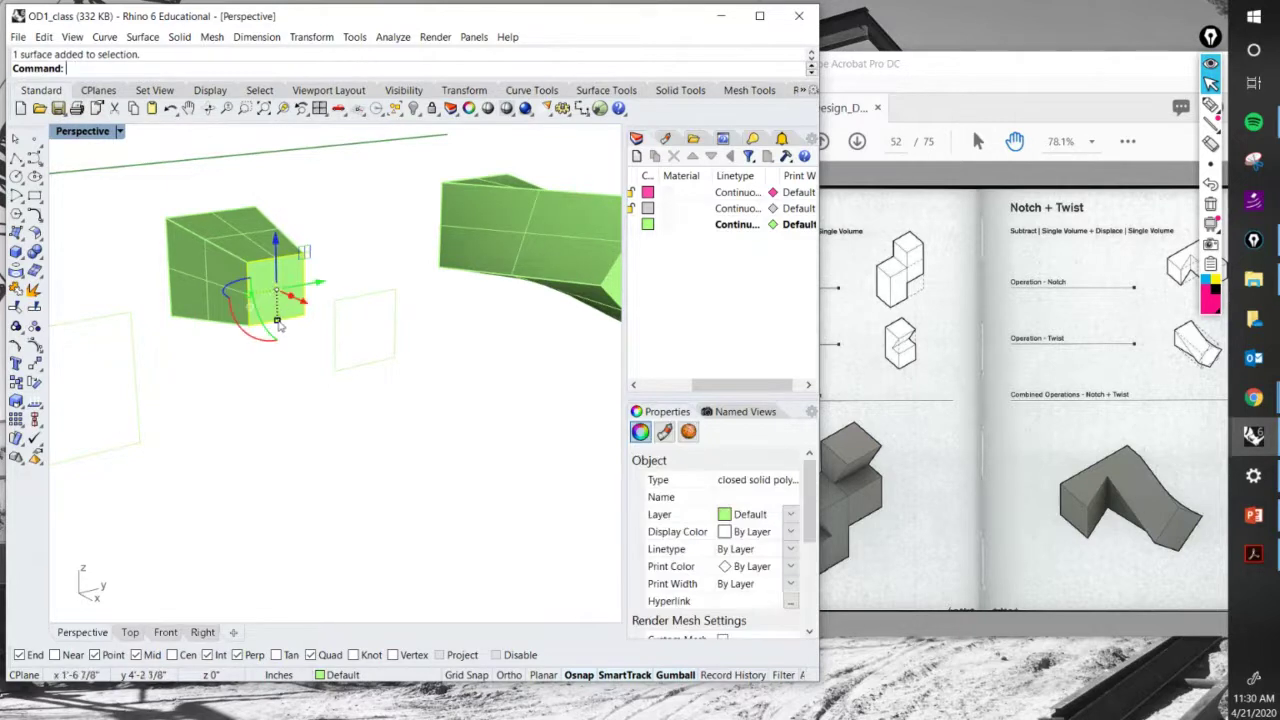
{"action": "left_click_drag", "start_coordinate": [278, 321], "coordinate": [275, 310]}
{"action": "left_click", "coordinate": [306, 400]}
Loft the two remaining equal-sized upright rectangles into a straight box-shaped surface.
{"action": "right_click_drag", "start_coordinate": [258, 419], "coordinate": [490, 439]}
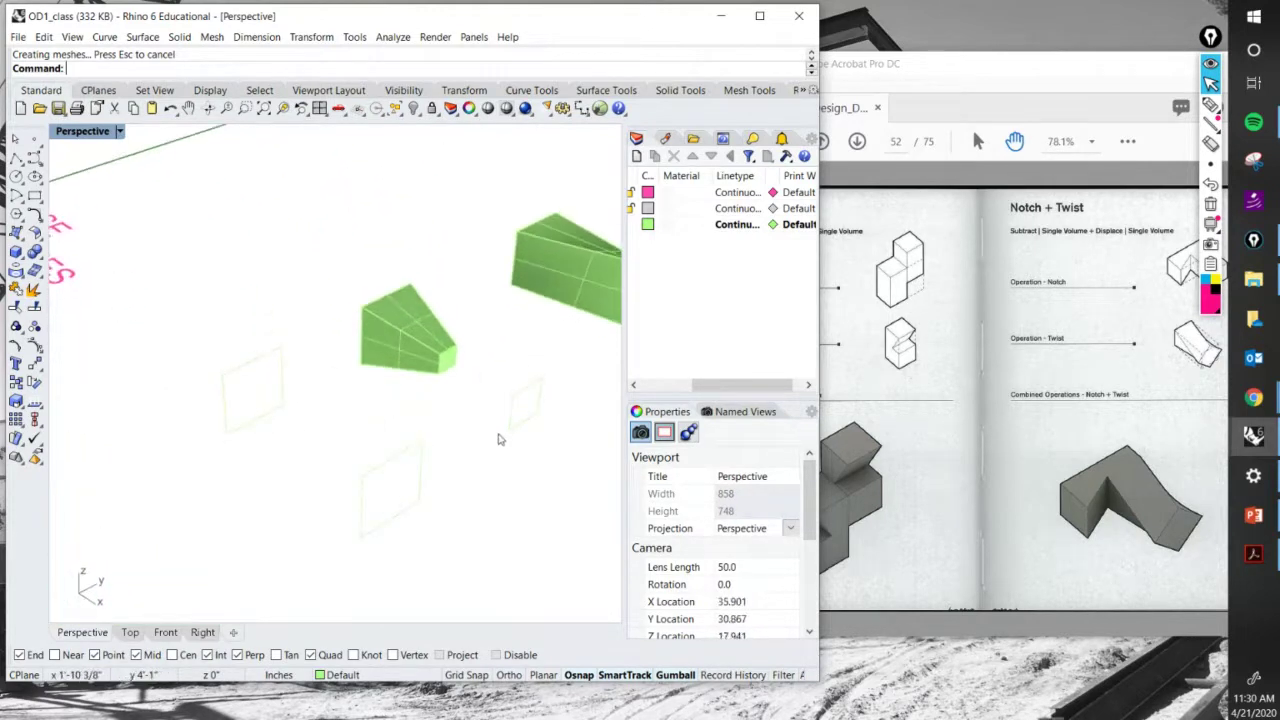
{"action": "key", "text": "Return"}
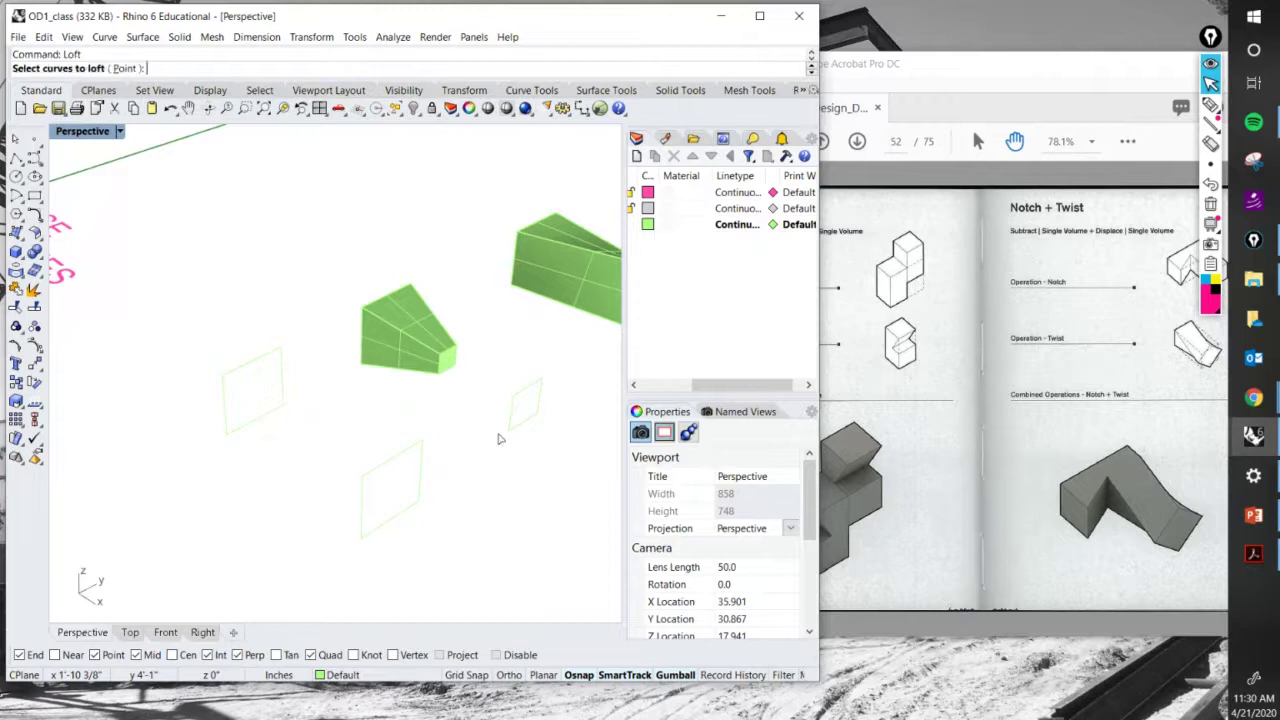
{"action": "left_click", "coordinate": [406, 455]}
{"action": "left_click", "coordinate": [280, 362]}
{"action": "left_click", "coordinate": [420, 475]}
{"action": "key", "text": "Return"}
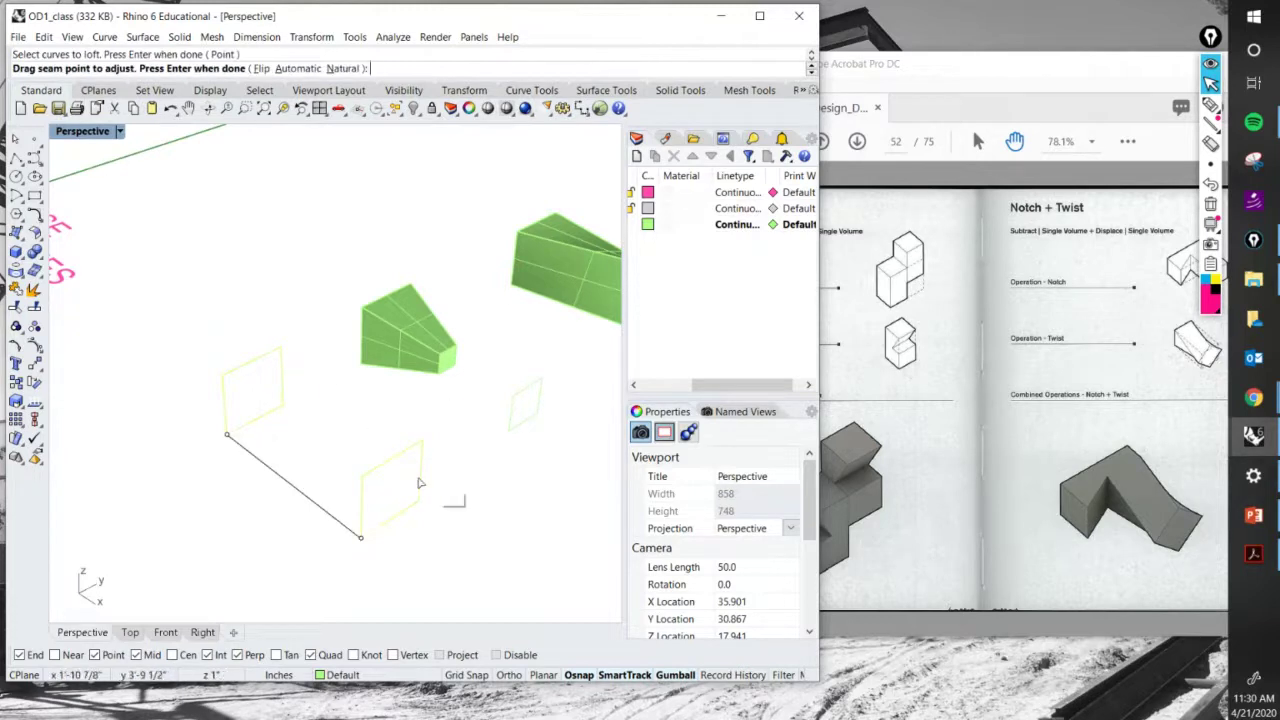
{"action": "key", "text": "Return"}
{"action": "left_click", "coordinate": [588, 493]}
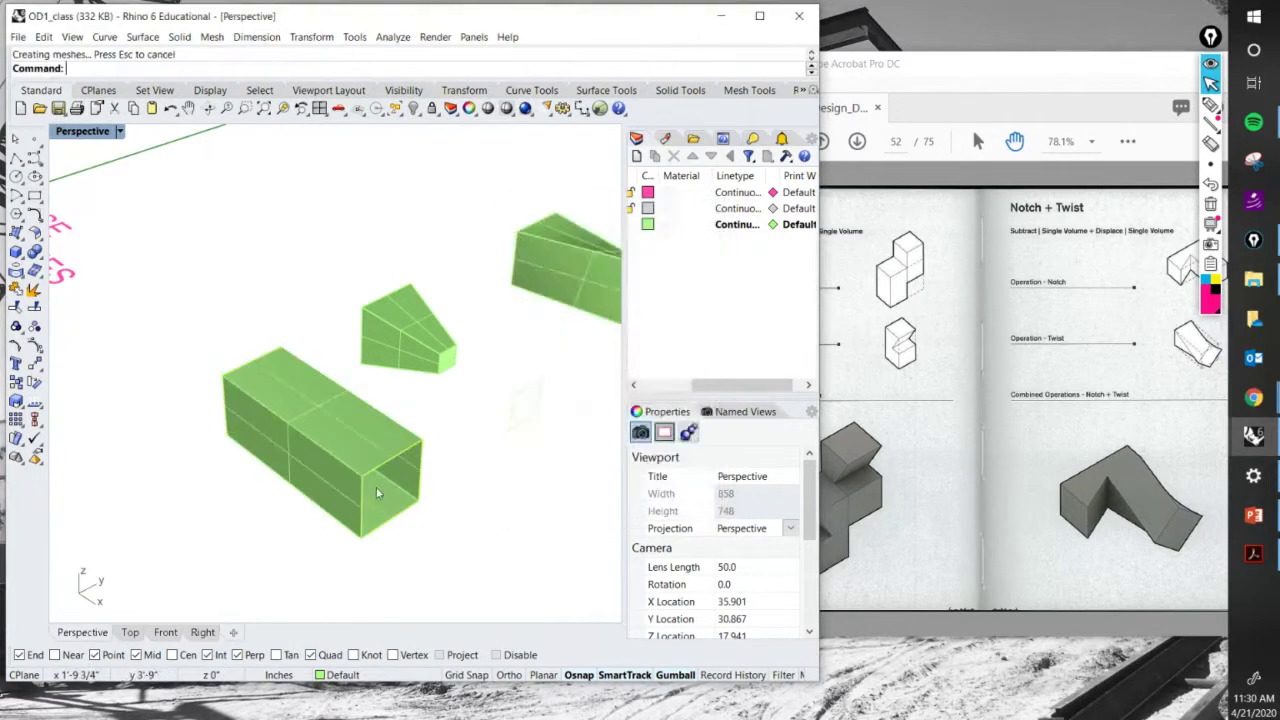
Cap the open ends of the straight box-shaped loft.
{"action": "left_click", "coordinate": [372, 450]}
{"action": "type", "text": "cap"}
{"action": "key", "text": "Return"}
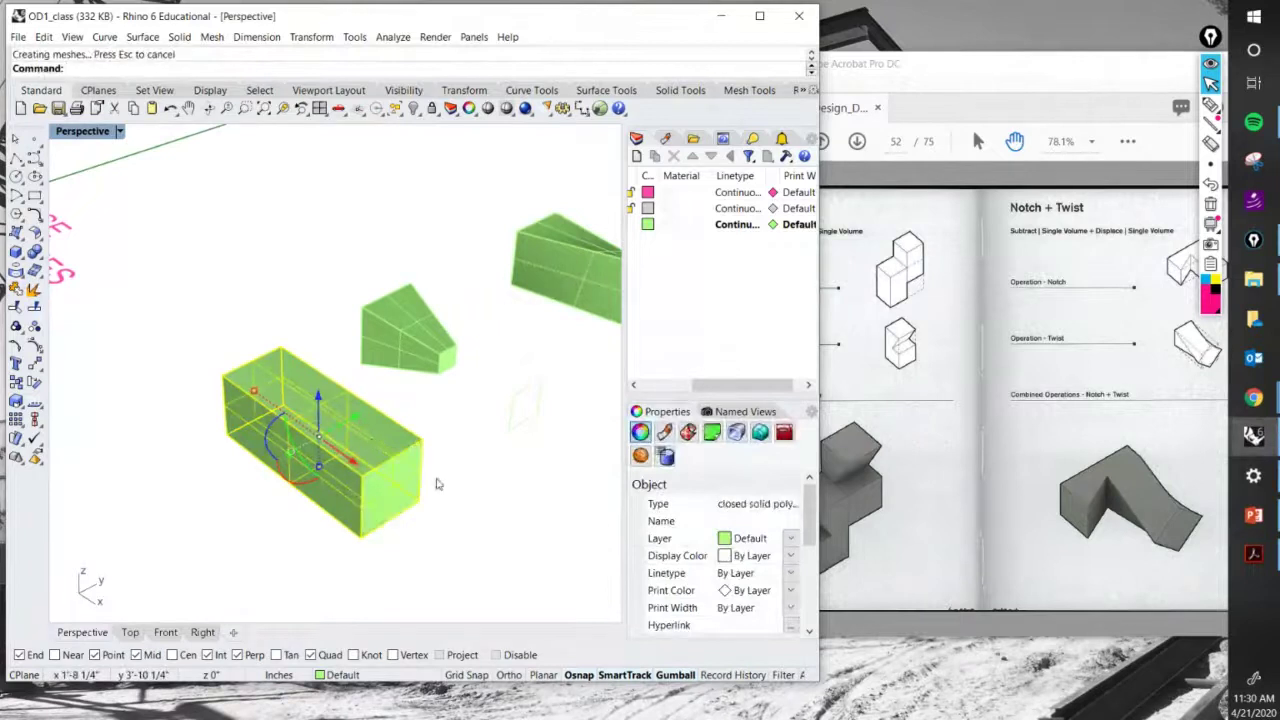
{"action": "left_click", "coordinate": [420, 545]}
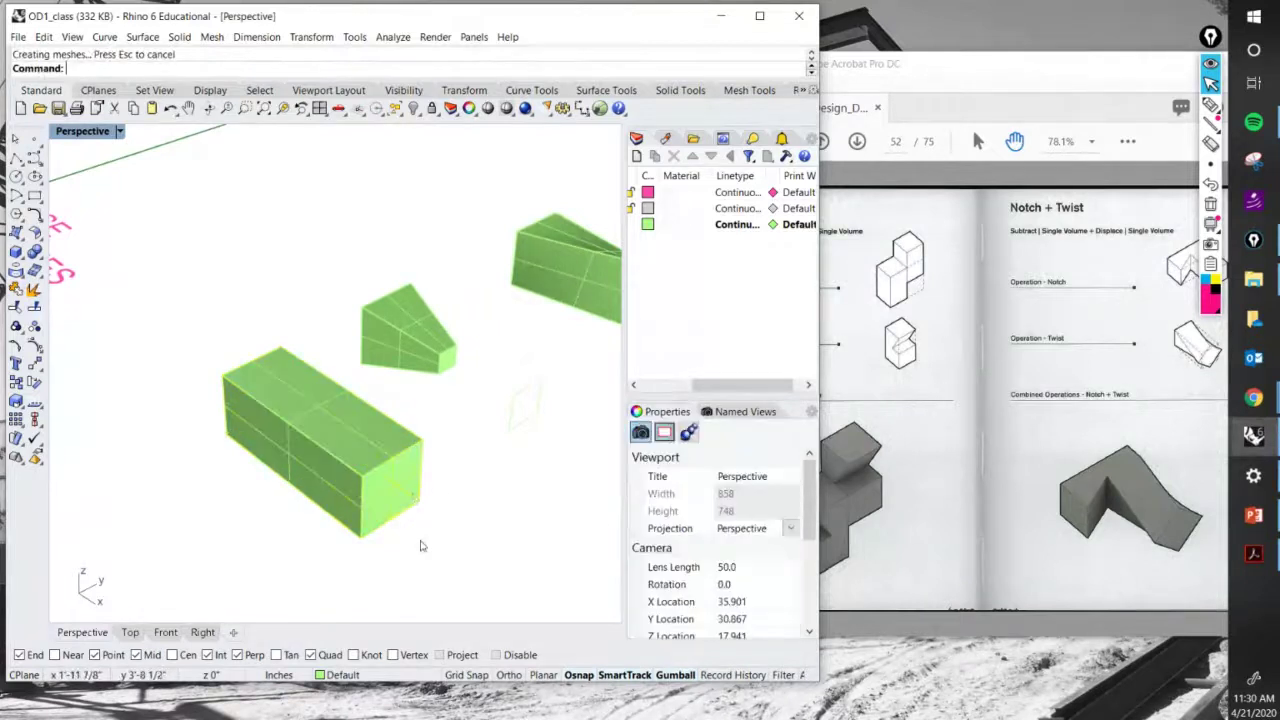
Scale the near end face of the capped box down uniformly so that the solid tapers.
{"action": "left_click", "coordinate": [391, 494]}
{"action": "right_click_drag", "start_coordinate": [401, 509], "coordinate": [395, 473]}
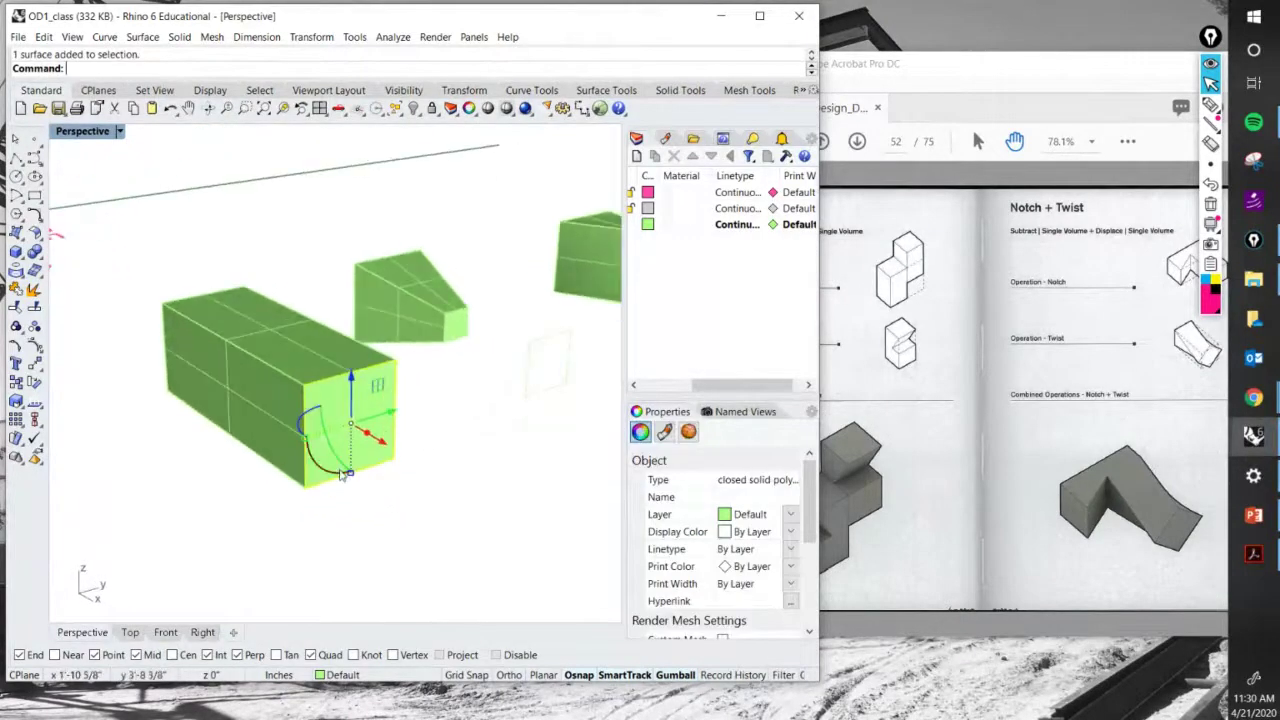
{"action": "left_click_drag", "start_coordinate": [350, 477], "coordinate": [349, 428]}
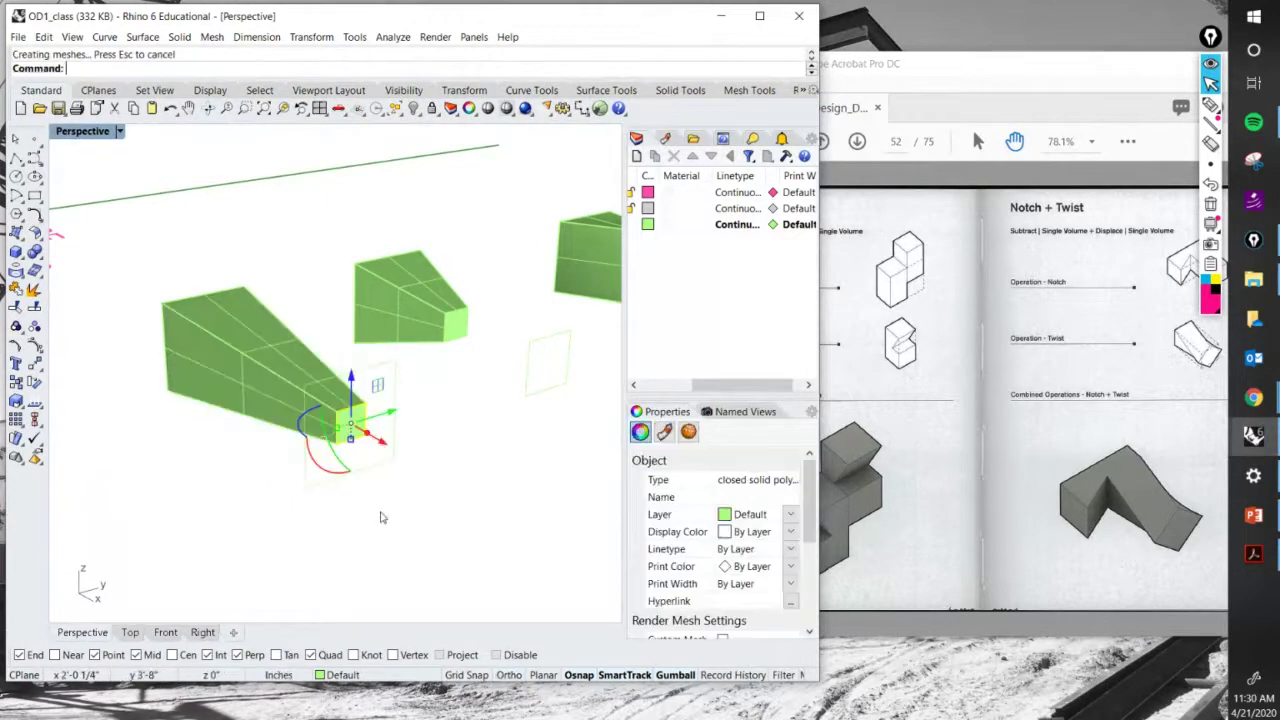
Review the lofted volumes alongside the base volumes and the other operation models from several angles.
{"action": "right_click_drag", "start_coordinate": [380, 517], "coordinate": [251, 487]}
{"action": "scroll", "coordinate": [324, 478], "scroll_direction": "down", "scroll_amount": 10}
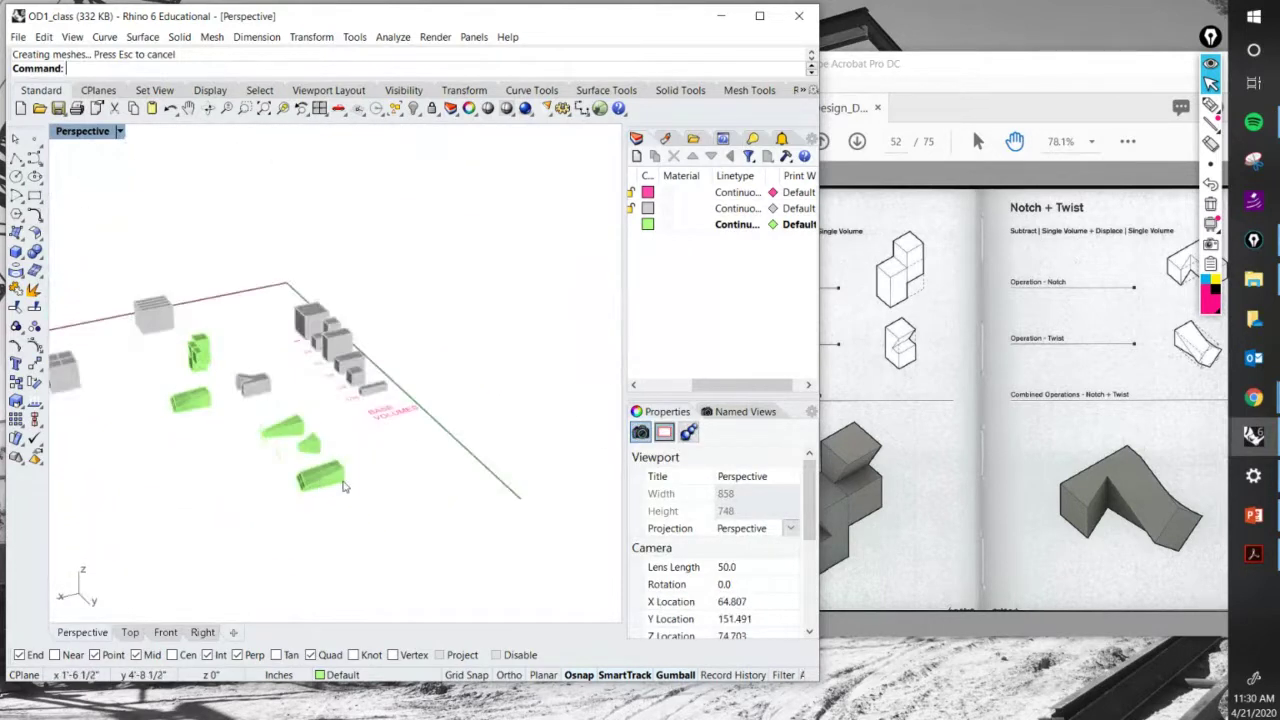
{"action": "scroll", "coordinate": [340, 480], "scroll_direction": "down", "scroll_amount": 5}
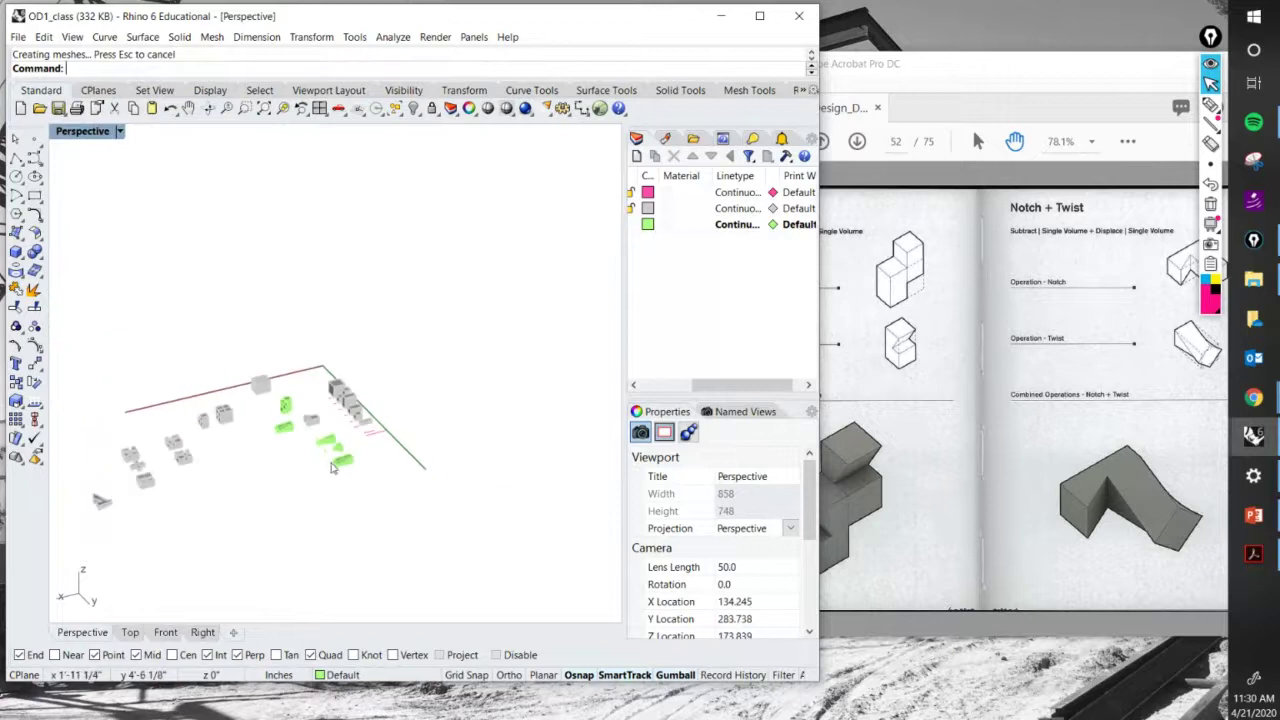
{"action": "scroll", "coordinate": [365, 425], "scroll_direction": "up", "scroll_amount": 5}
{"action": "right_click_drag", "start_coordinate": [365, 425], "coordinate": [335, 440]}
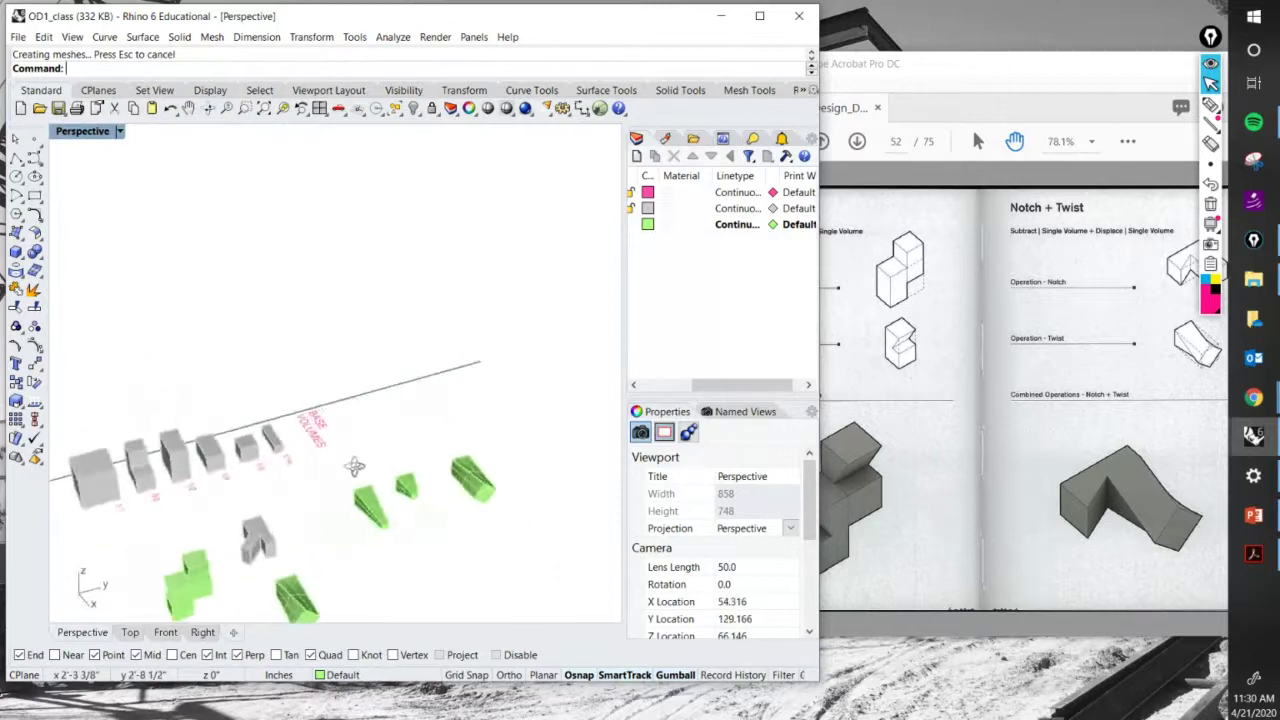
{"action": "scroll", "coordinate": [325, 445], "scroll_direction": "up", "scroll_amount": 3}
{"action": "scroll", "coordinate": [325, 445], "scroll_direction": "down", "scroll_amount": 5}
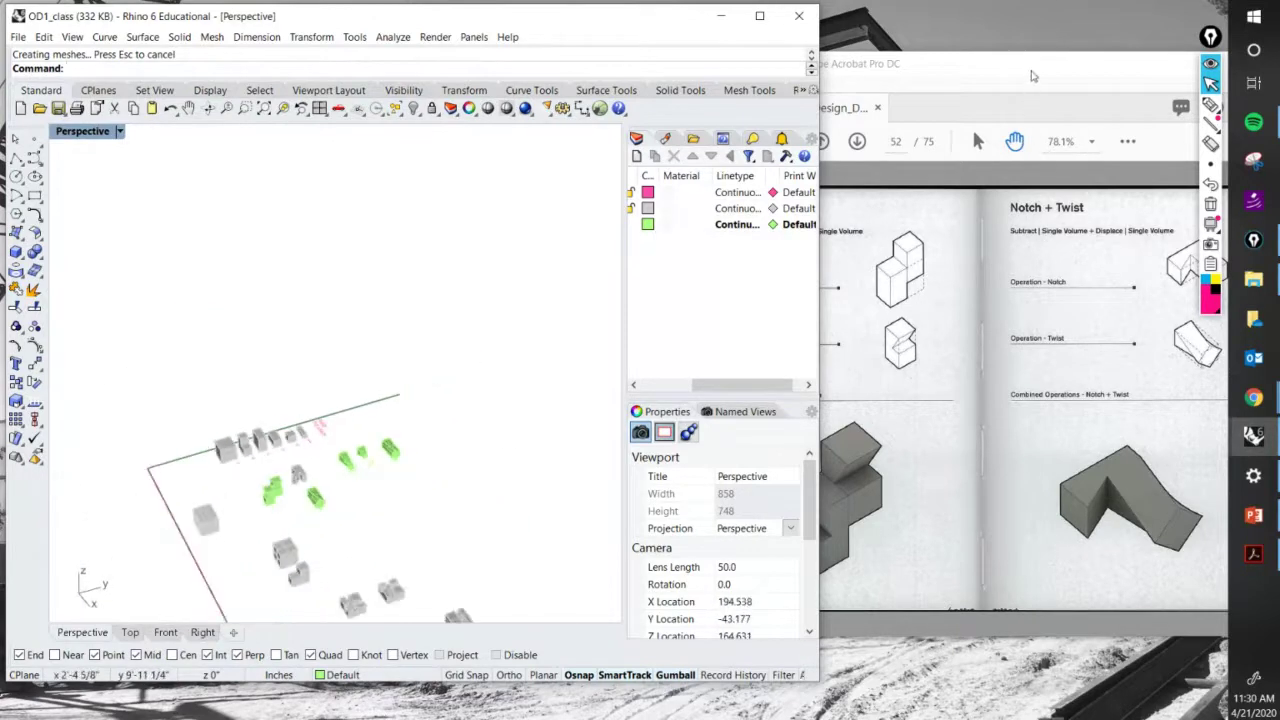
Switch to the Operative Design PDF in Acrobat and examine its single-operation and combined-operation spreads, from Taper to Reflect | Expand.
{"action": "left_click", "coordinate": [990, 148]}
{"action": "left_click_drag", "start_coordinate": [999, 71], "coordinate": [918, 64]}
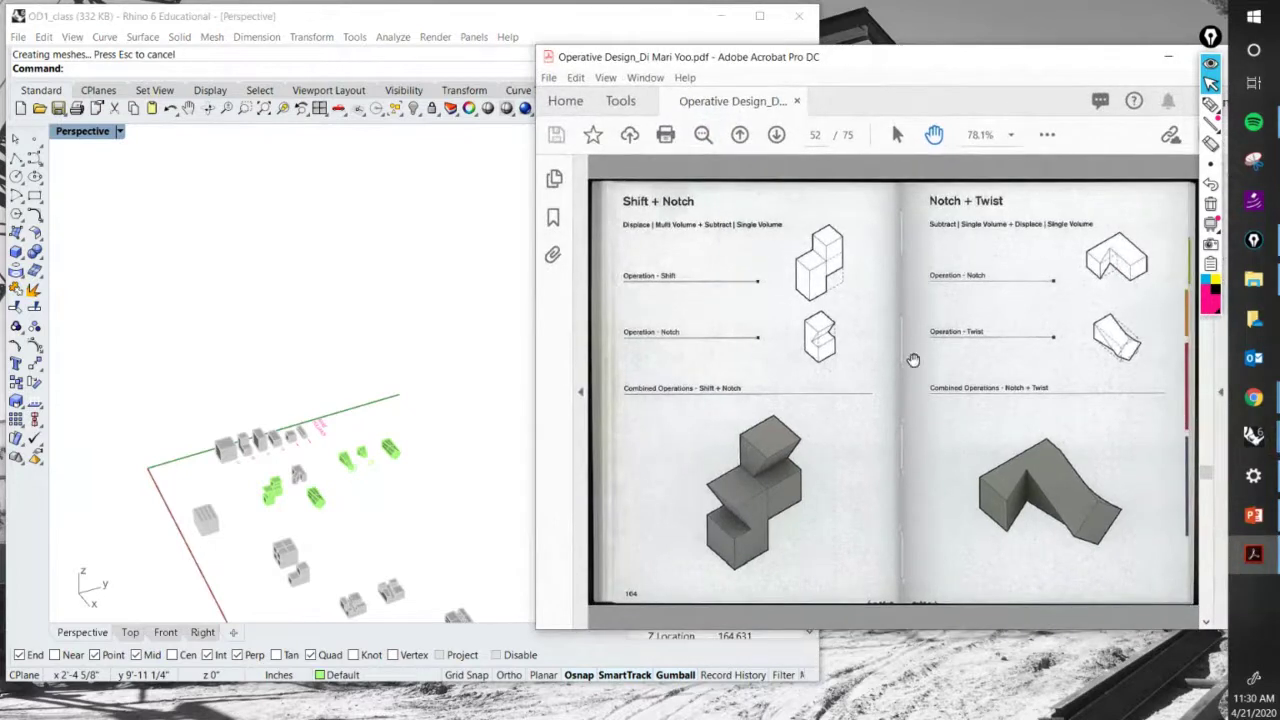
{"action": "scroll", "coordinate": [913, 358], "scroll_direction": "down", "scroll_amount": 2}
{"action": "scroll", "coordinate": [913, 356], "scroll_direction": "down", "scroll_amount": 2}
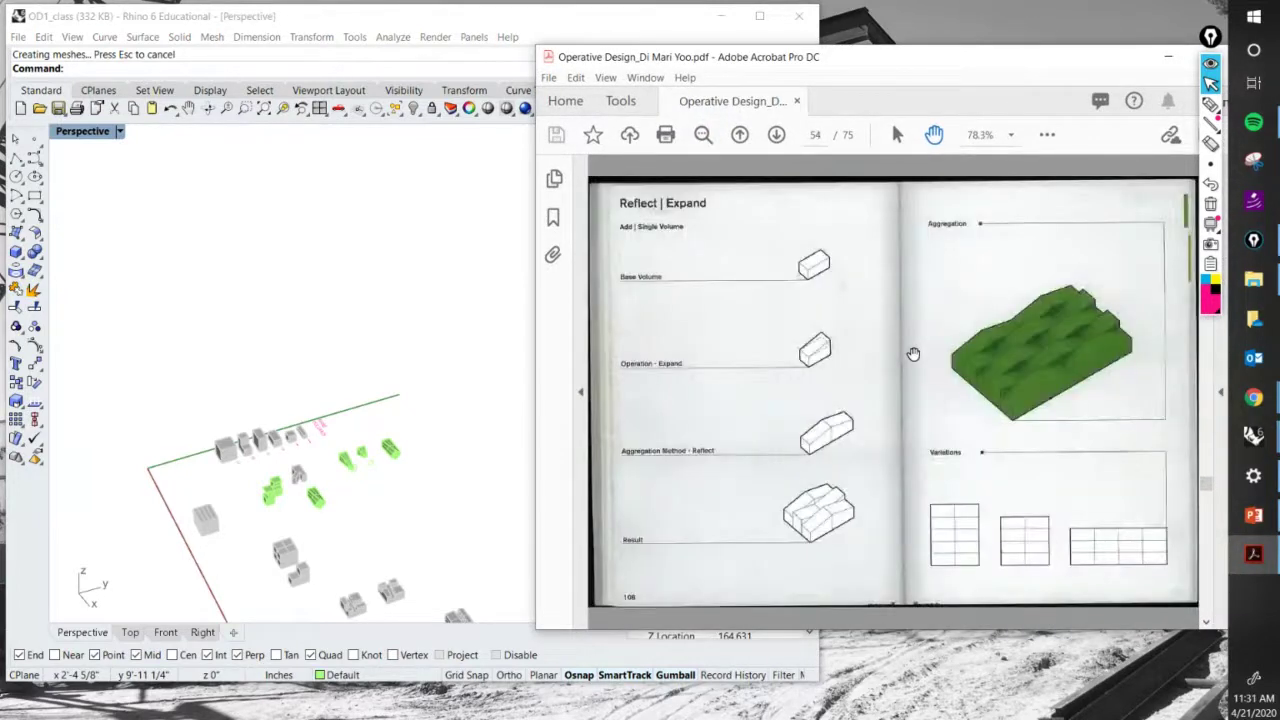
{"action": "scroll", "coordinate": [913, 354], "scroll_direction": "up", "scroll_amount": 2}
{"action": "scroll", "coordinate": [913, 354], "scroll_direction": "up", "scroll_amount": 2}
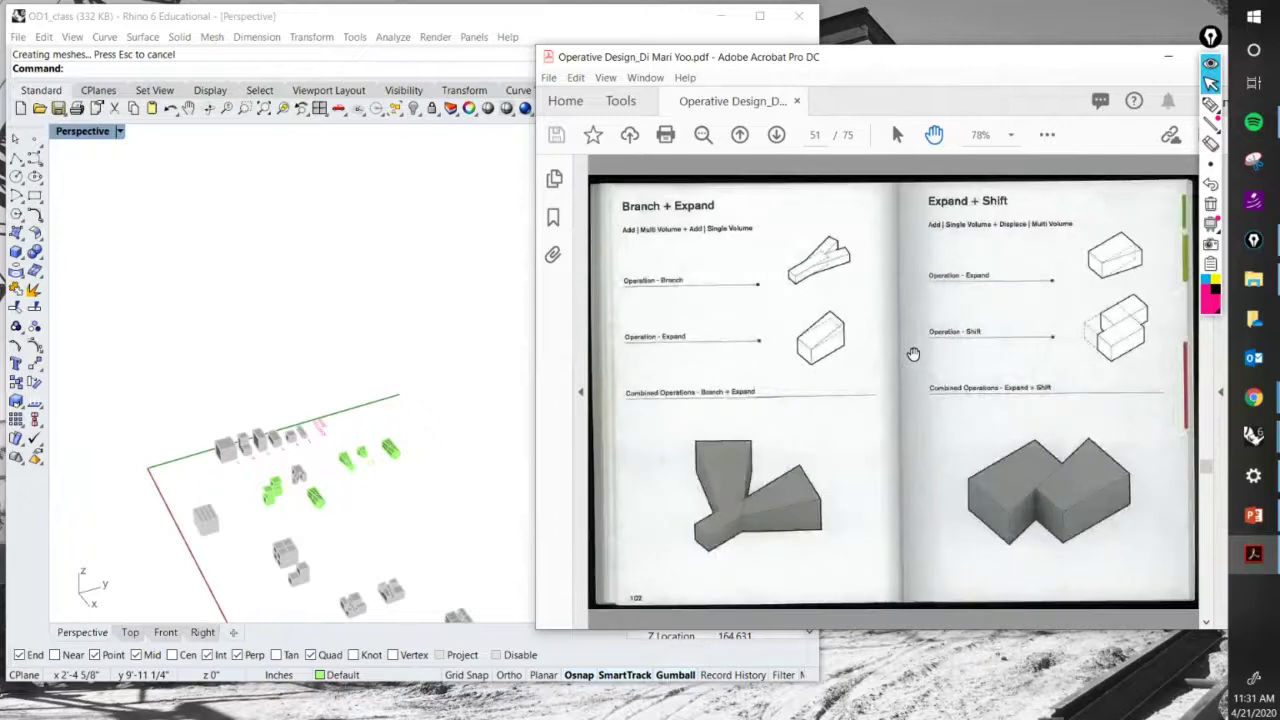
{"action": "scroll", "coordinate": [913, 360], "scroll_direction": "up", "scroll_amount": 2}
{"action": "scroll", "coordinate": [910, 358], "scroll_direction": "down", "scroll_amount": 4}
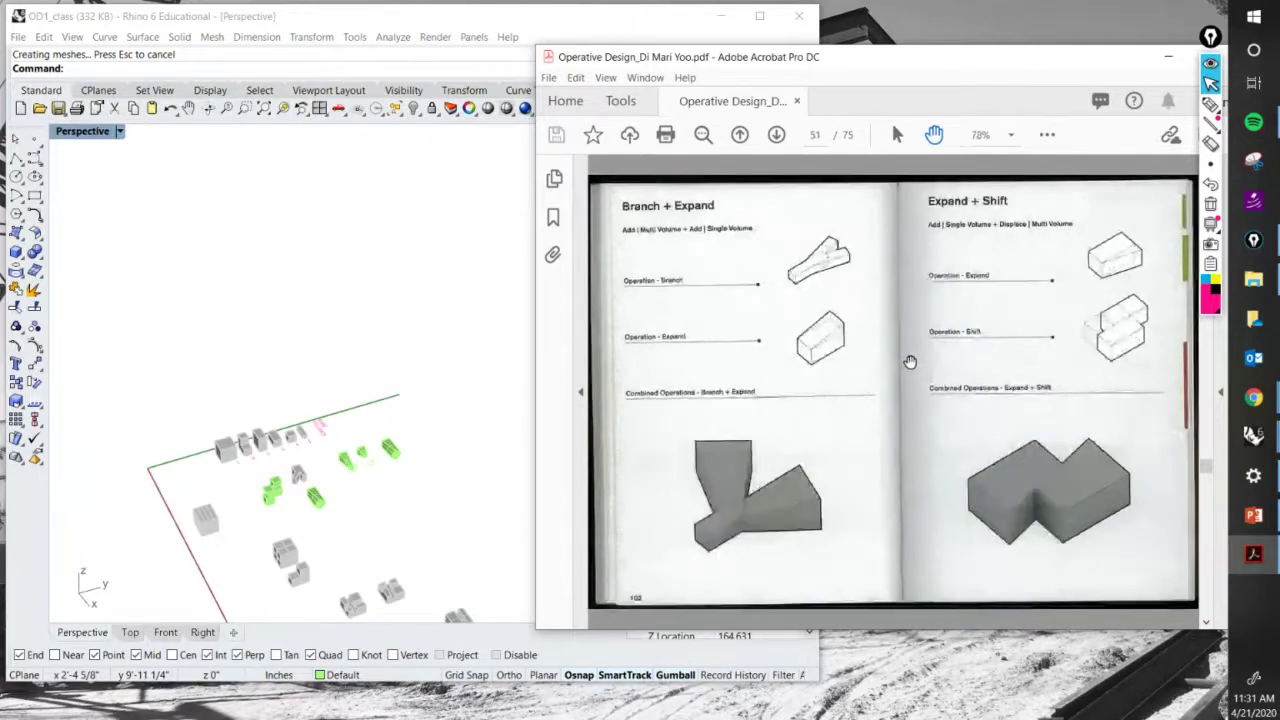
{"action": "scroll", "coordinate": [910, 361], "scroll_direction": "down", "scroll_amount": 2}
{"action": "scroll", "coordinate": [910, 361], "scroll_direction": "up", "scroll_amount": 2}
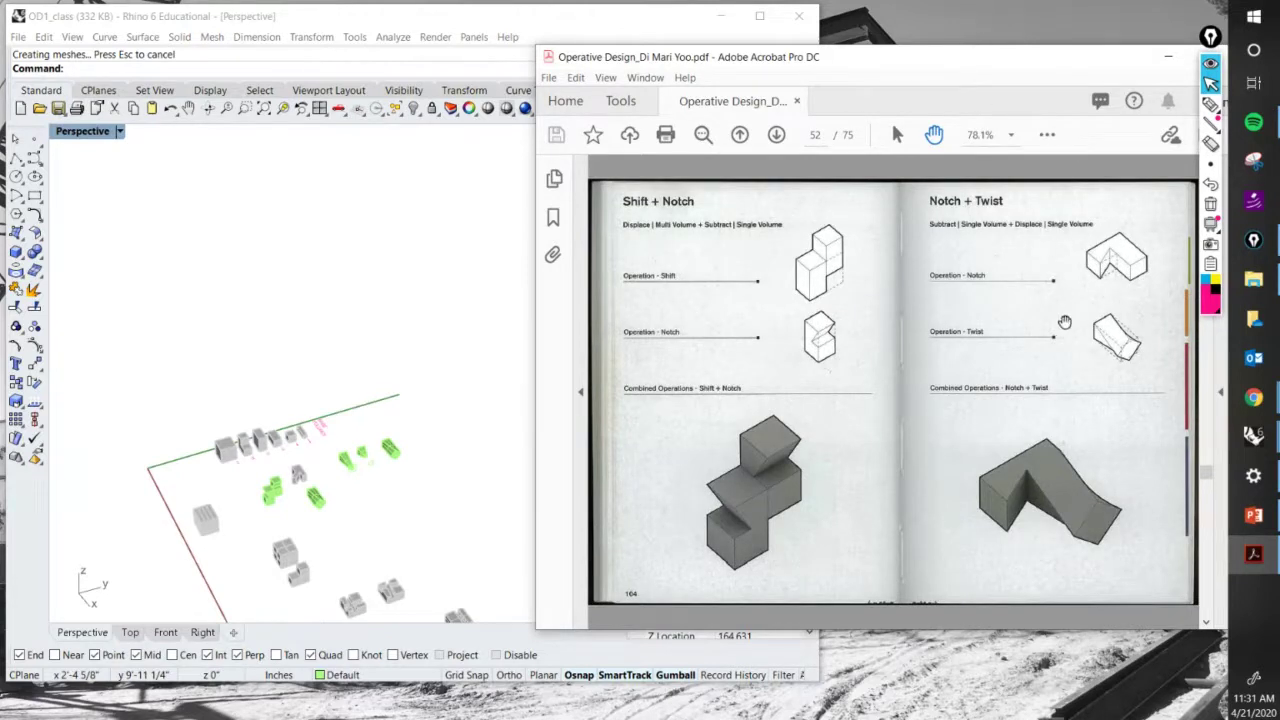
{"action": "scroll", "coordinate": [915, 318], "scroll_direction": "up", "scroll_amount": 6}
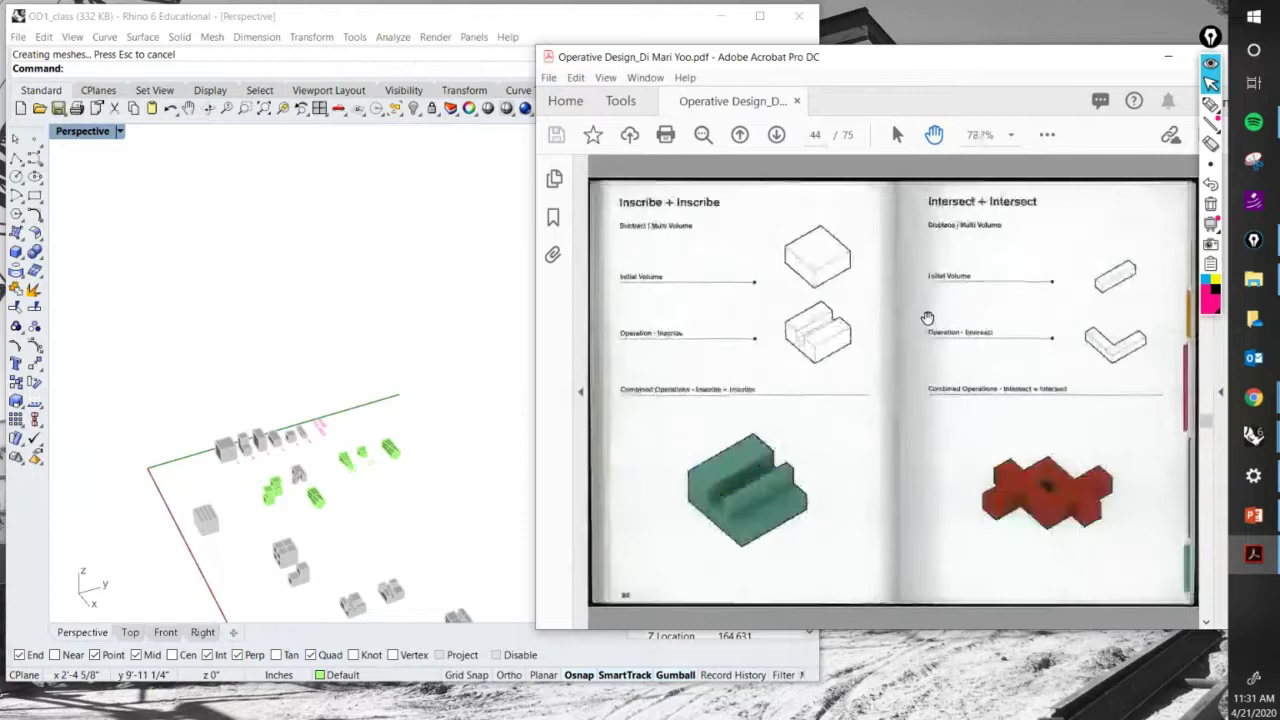
{"action": "scroll", "coordinate": [927, 318], "scroll_direction": "up", "scroll_amount": 3}
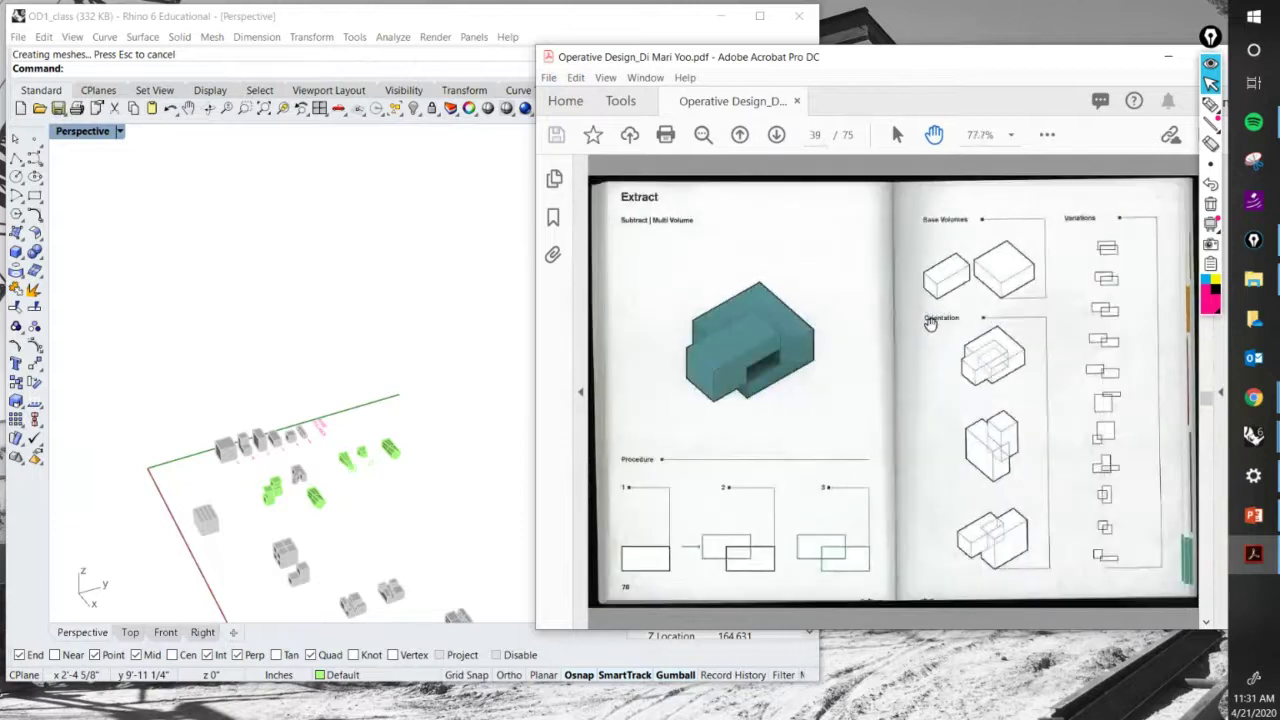
{"action": "scroll", "coordinate": [931, 335], "scroll_direction": "up", "scroll_amount": 1}
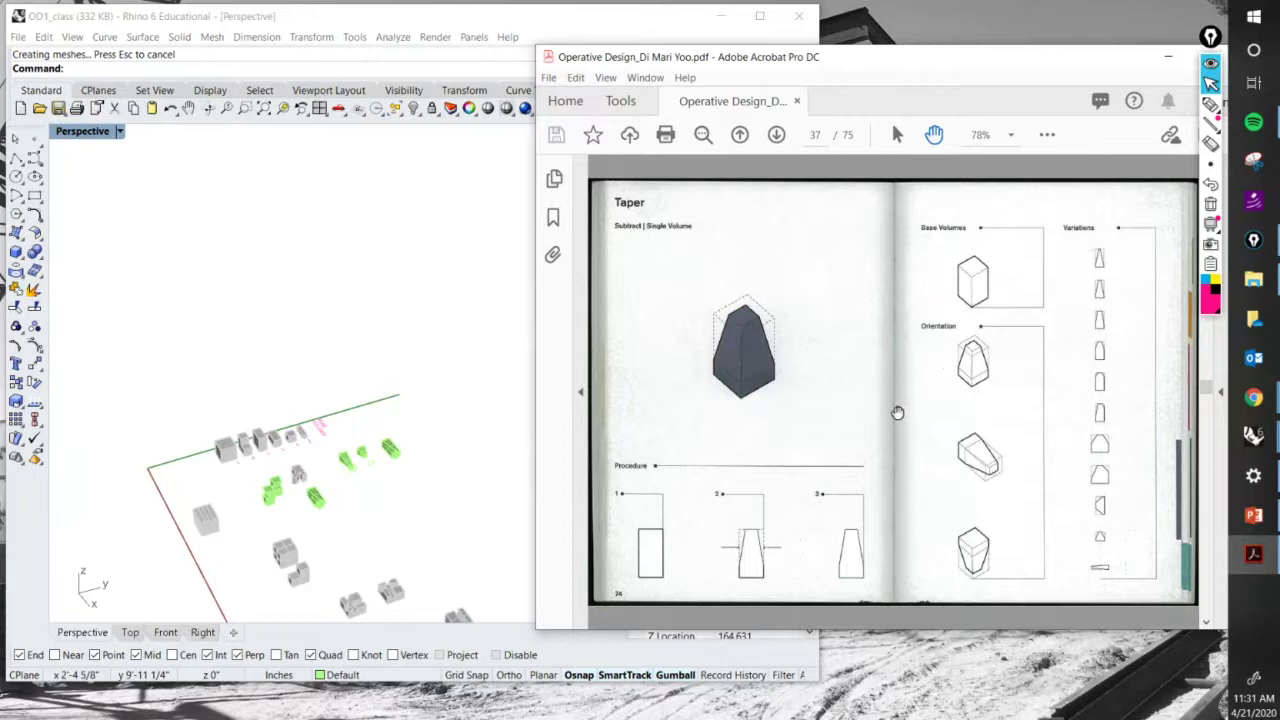
{"action": "scroll", "coordinate": [829, 396], "scroll_direction": "down", "scroll_amount": 6}
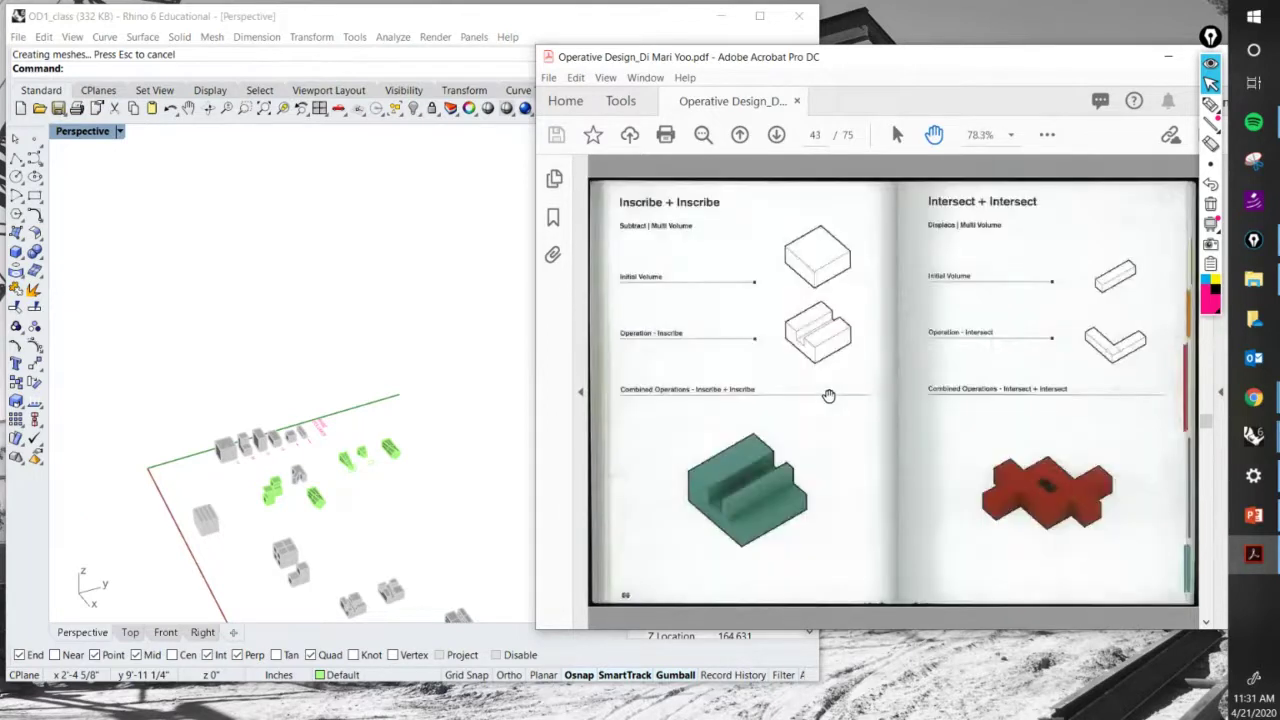
{"action": "scroll", "coordinate": [829, 396], "scroll_direction": "down", "scroll_amount": 4}
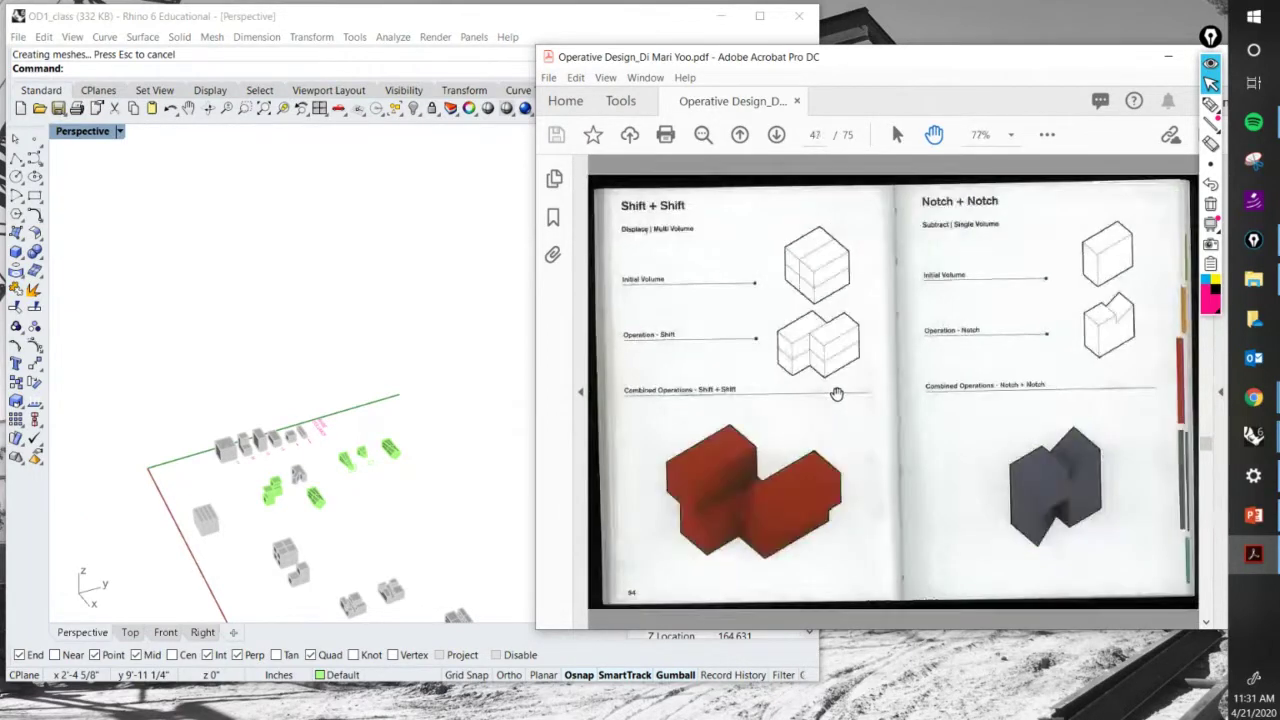
{"action": "scroll", "coordinate": [836, 393], "scroll_direction": "down", "scroll_amount": 2}
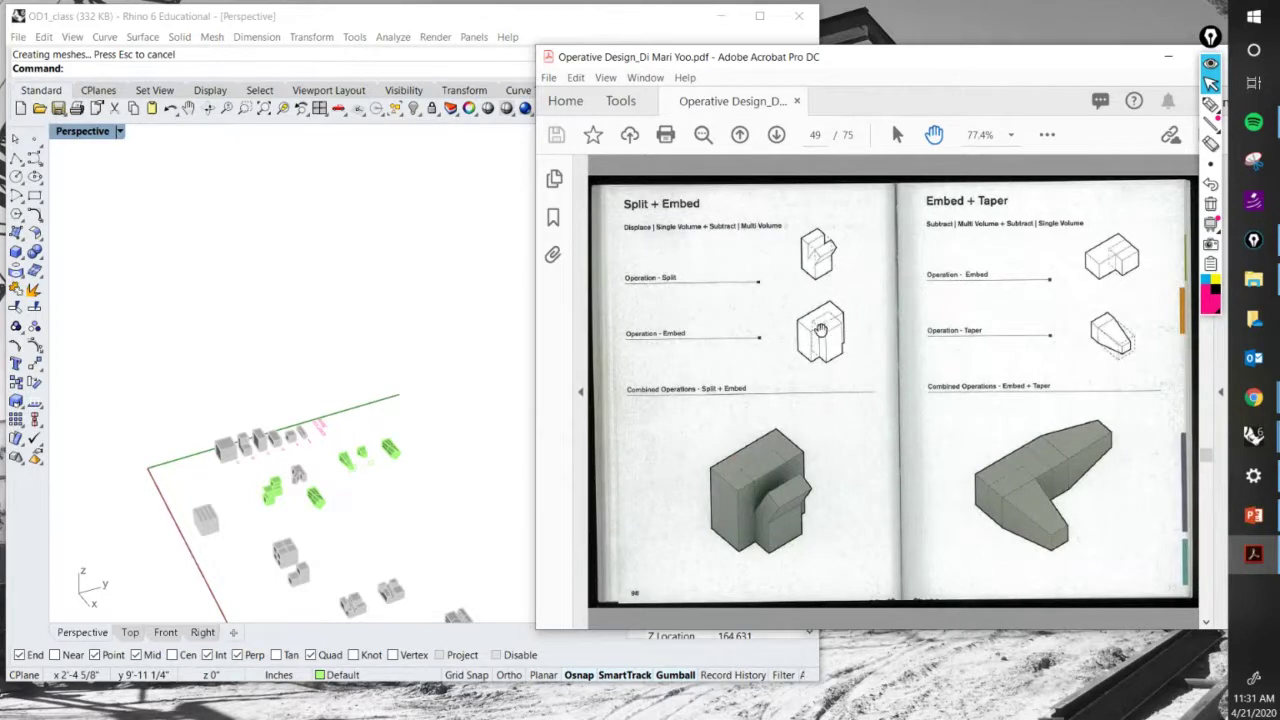
{"action": "left_click_drag", "start_coordinate": [1054, 62], "coordinate": [1032, 36]}
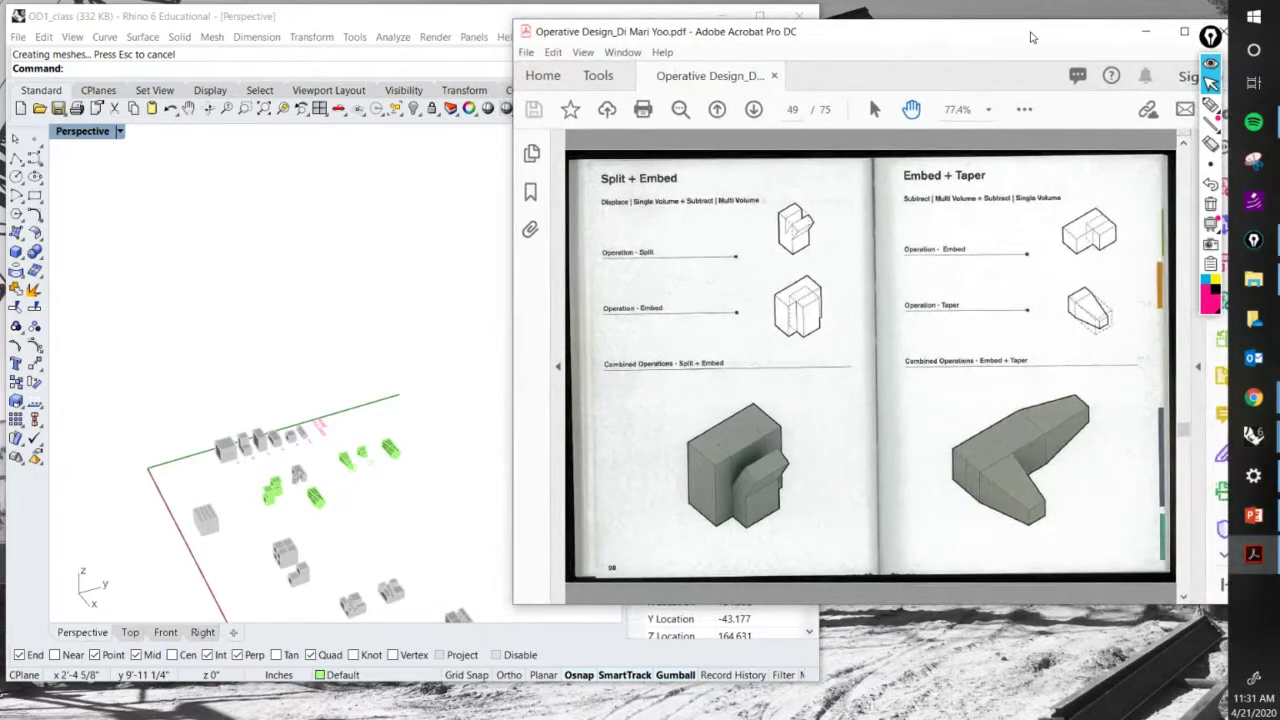
Switch to Rhino and copy the BASE VOLUMES text label to the empty area beside the last two volumes, the solid and fractured ones.
{"action": "left_click", "coordinate": [398, 183]}
{"action": "scroll", "coordinate": [398, 183], "scroll_direction": "down", "scroll_amount": 8}
{"action": "right_click_drag", "start_coordinate": [432, 272], "coordinate": [300, 270]}
{"action": "scroll", "coordinate": [259, 251], "scroll_direction": "up", "scroll_amount": 5}
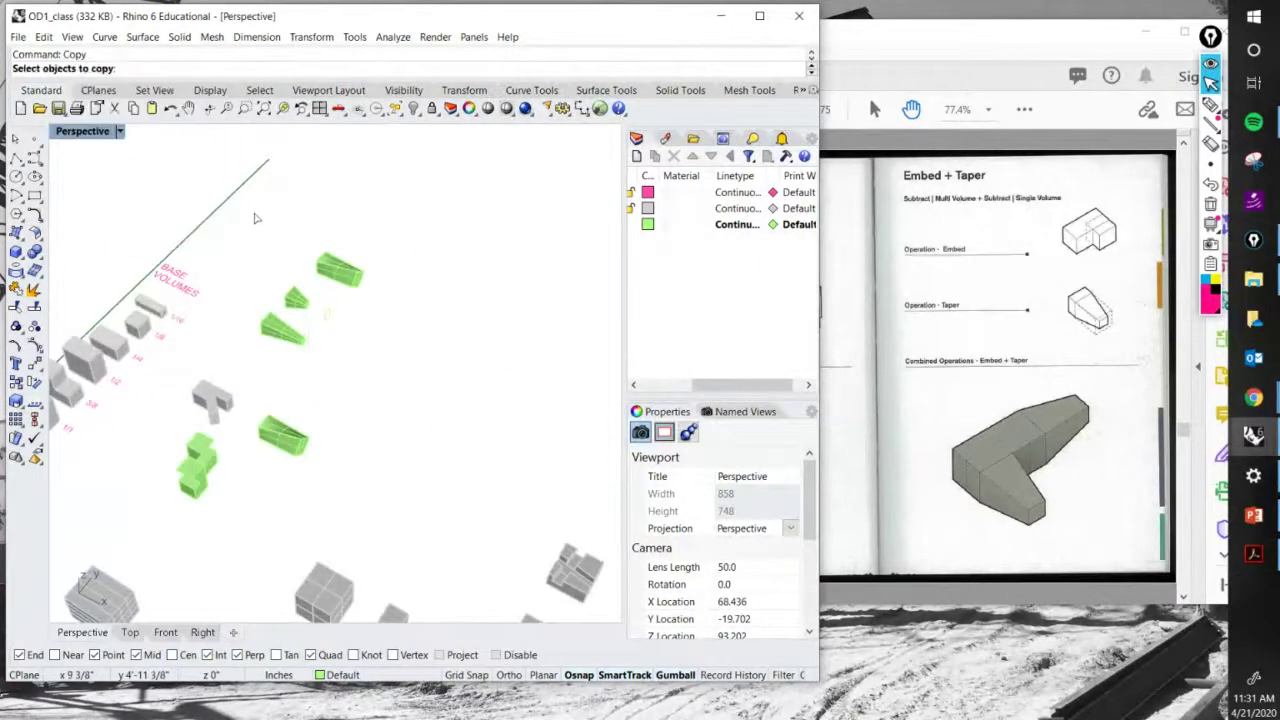
{"action": "left_click", "coordinate": [170, 268]}
{"action": "key", "text": "Return"}
{"action": "left_click", "coordinate": [172, 252]}
{"action": "scroll", "coordinate": [266, 323], "scroll_direction": "down", "scroll_amount": 3}
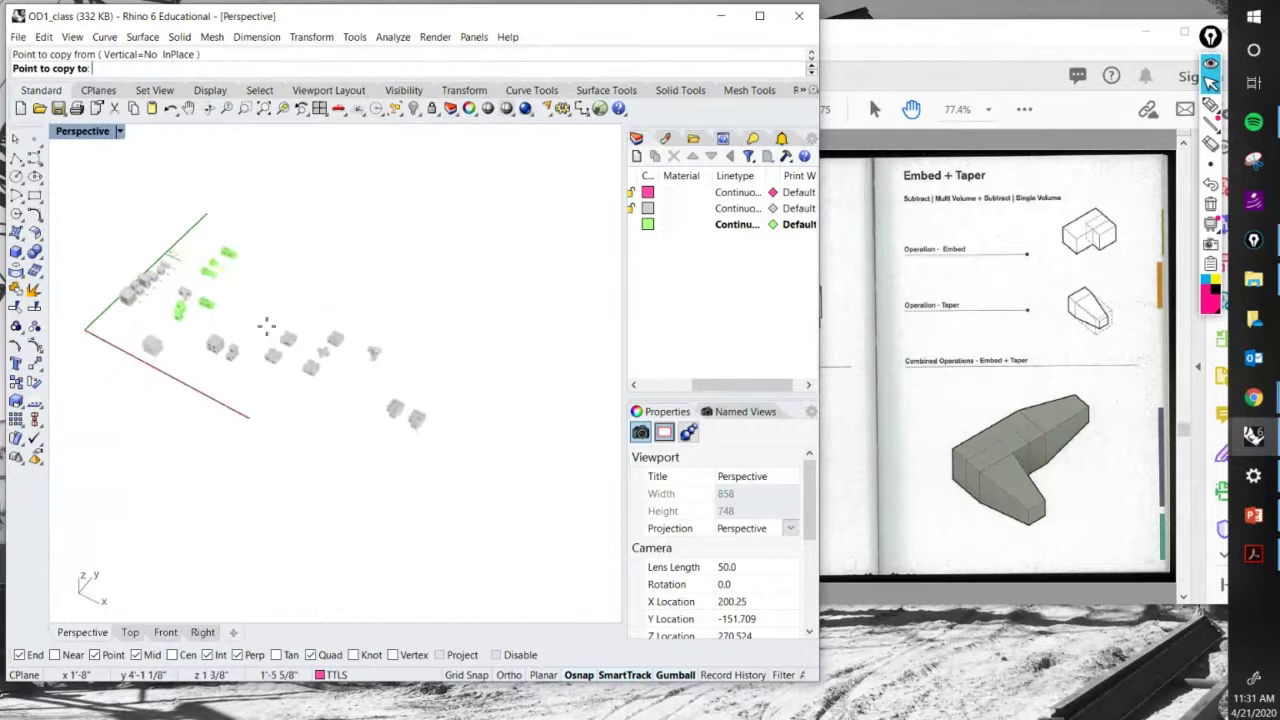
{"action": "scroll", "coordinate": [380, 363], "scroll_direction": "up", "scroll_amount": 4}
{"action": "scroll", "coordinate": [342, 362], "scroll_direction": "up", "scroll_amount": 3}
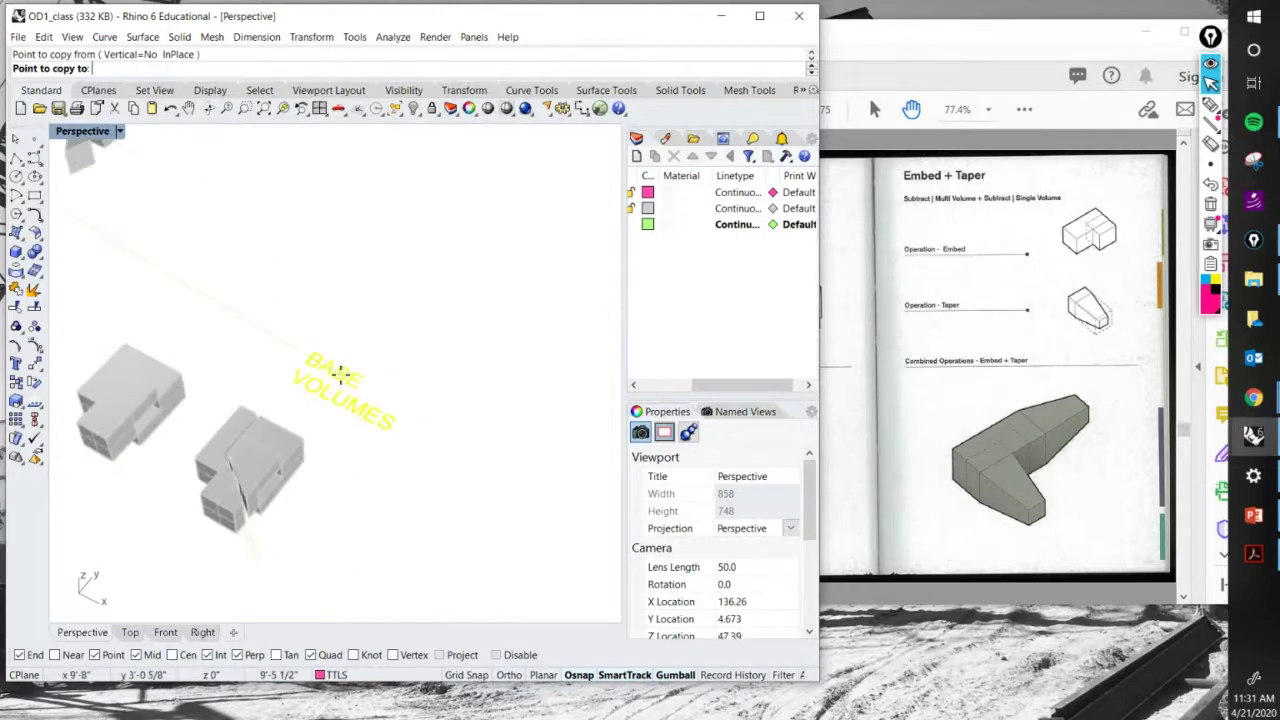
{"action": "left_click", "coordinate": [336, 366]}
{"action": "key", "text": "Return"}
{"action": "right_click_drag", "start_coordinate": [345, 383], "coordinate": [385, 400]}
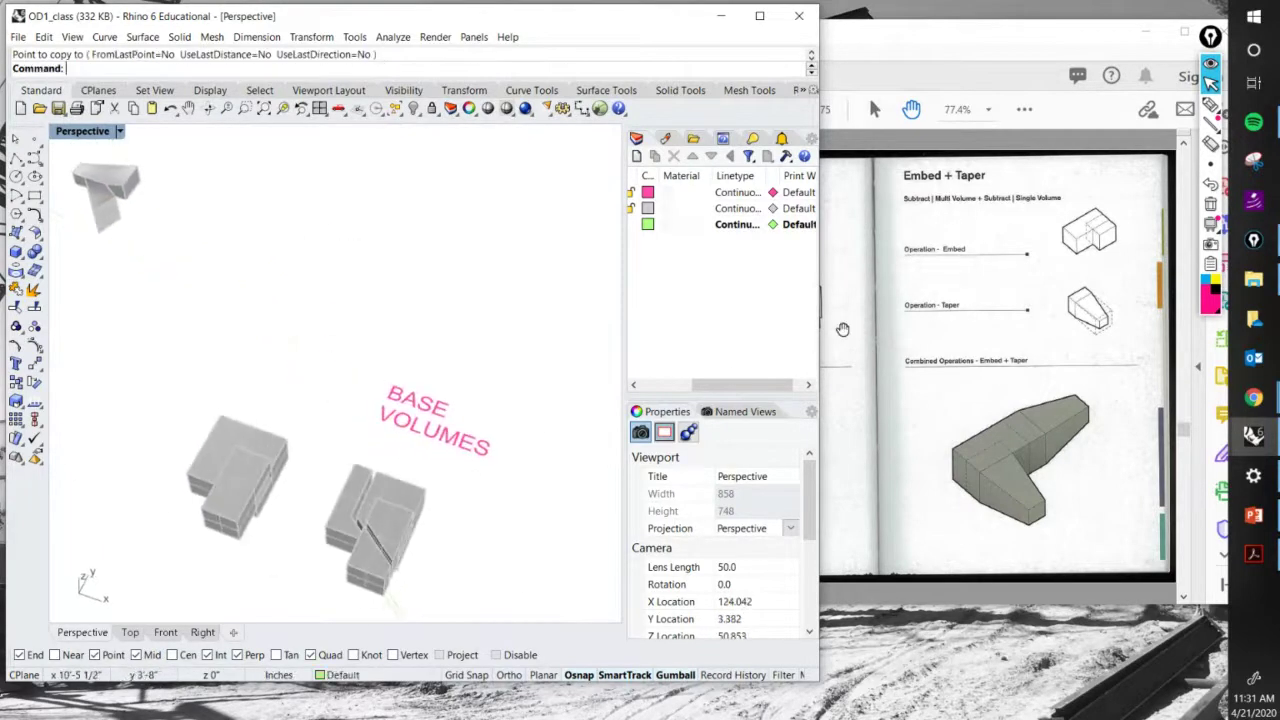
Look up the Extract operation in the PDF and change the copied label's text to EXTRACT +.
{"action": "left_click", "coordinate": [873, 336]}
{"action": "scroll", "coordinate": [845, 316], "scroll_direction": "up", "scroll_amount": 10}
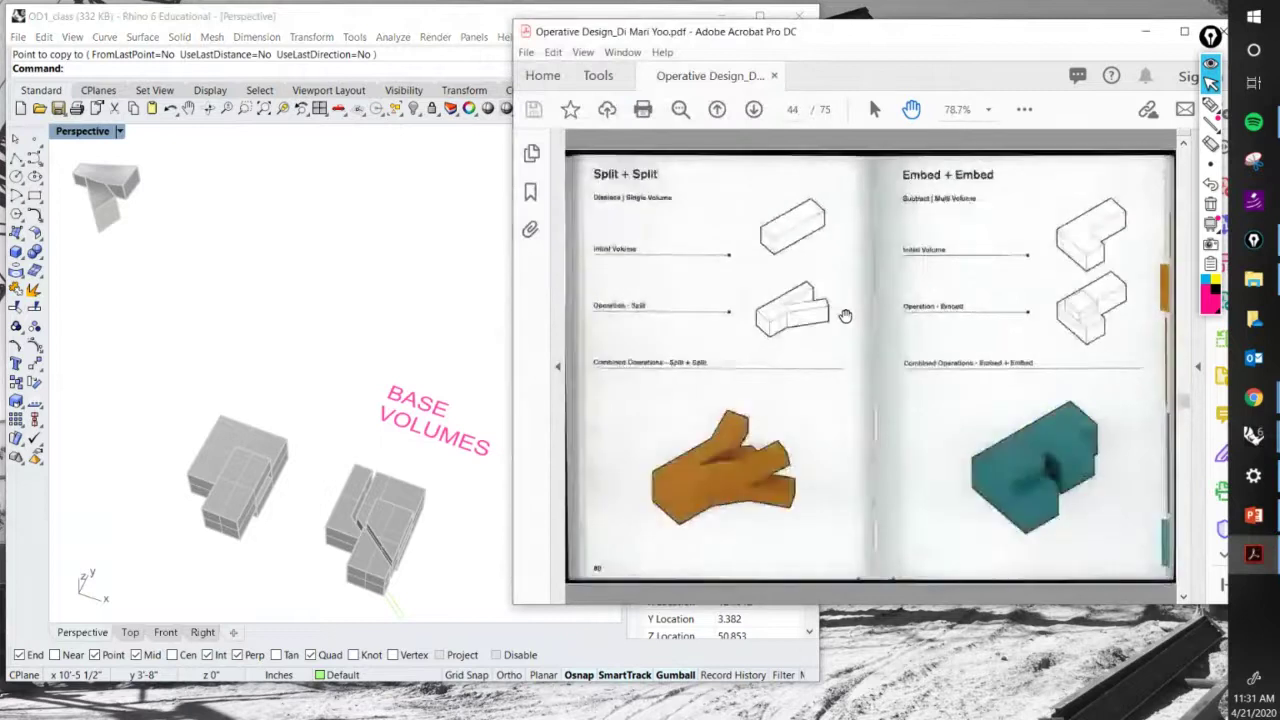
{"action": "scroll", "coordinate": [845, 316], "scroll_direction": "up", "scroll_amount": 6}
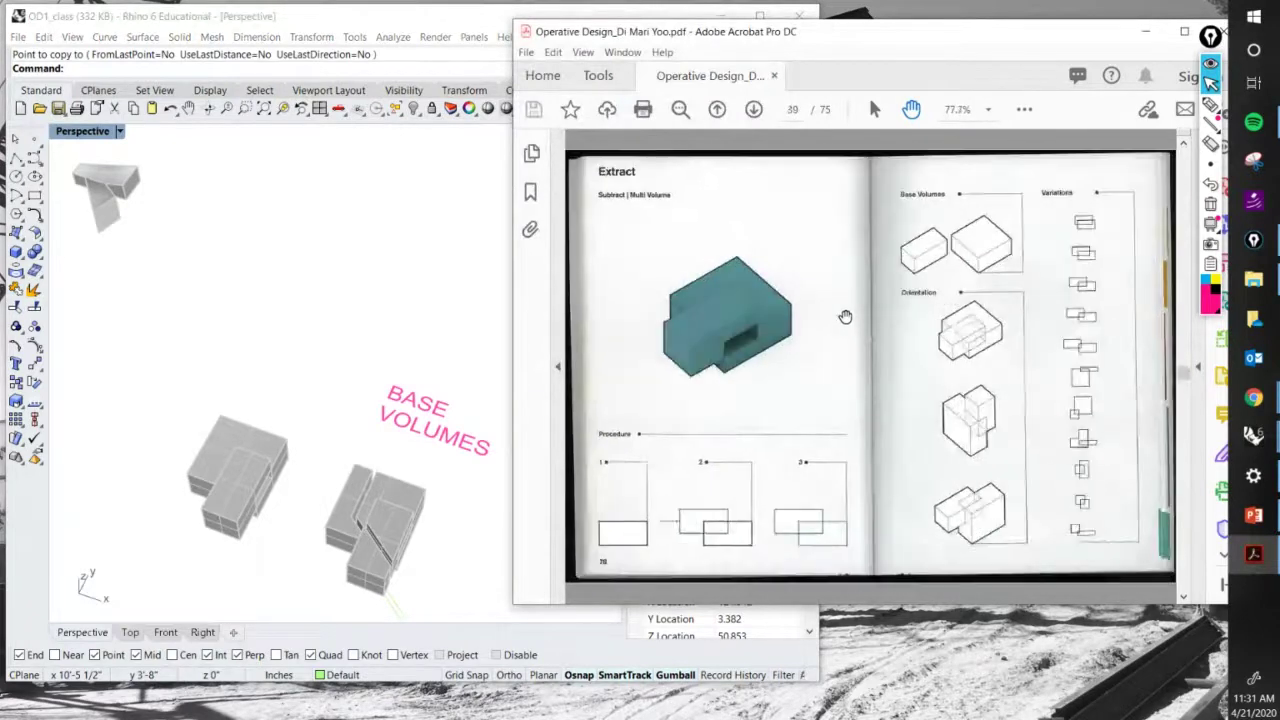
{"action": "left_click", "coordinate": [421, 402]}
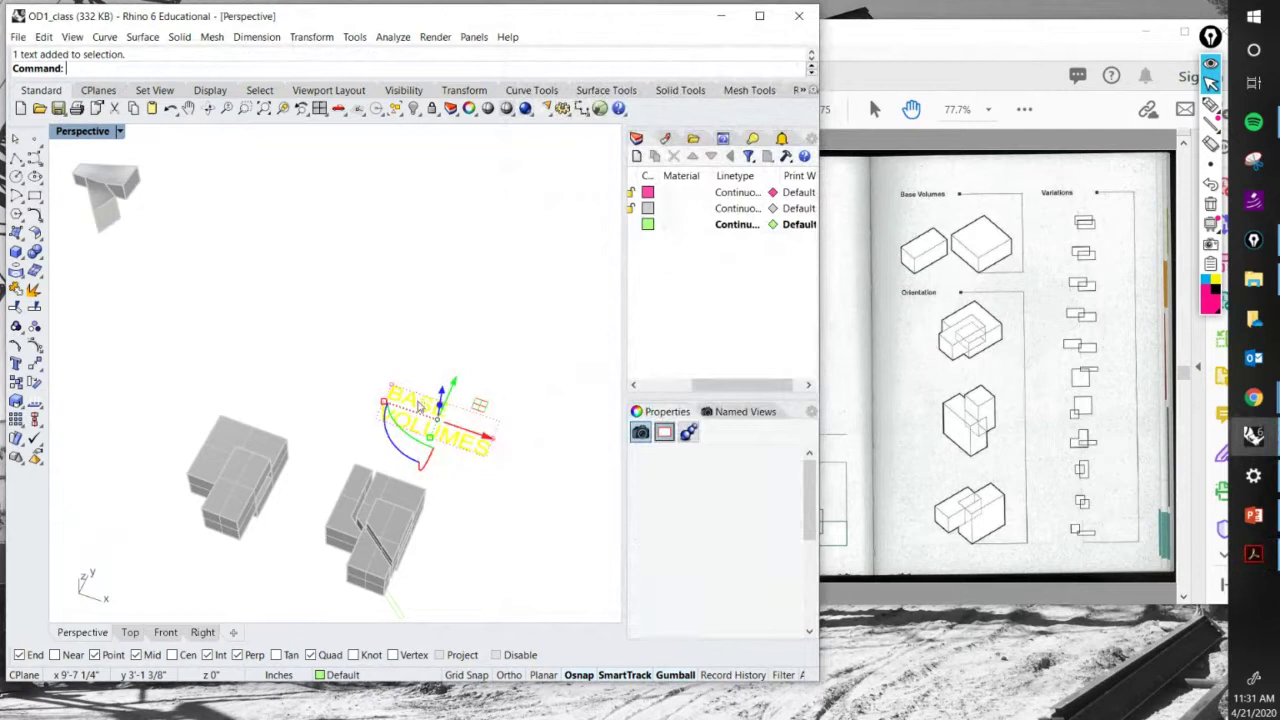
{"action": "double_click", "coordinate": [432, 418]}
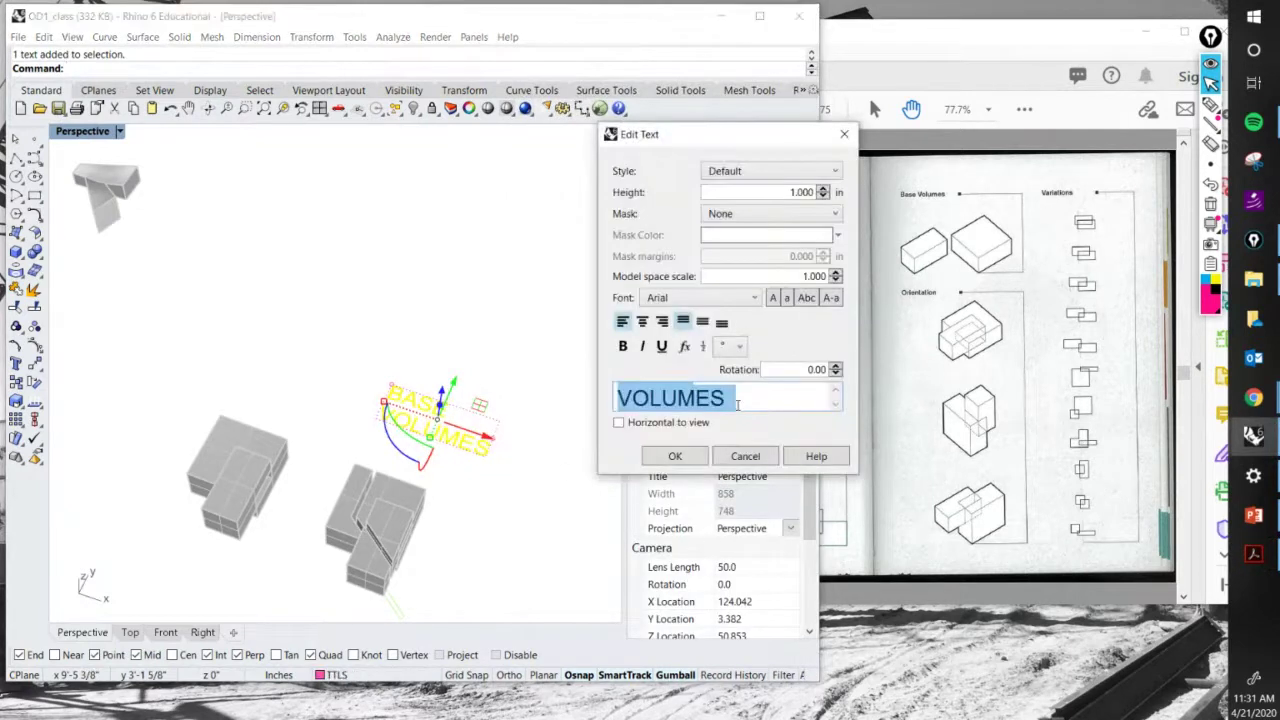
{"action": "type", "text": "E"}
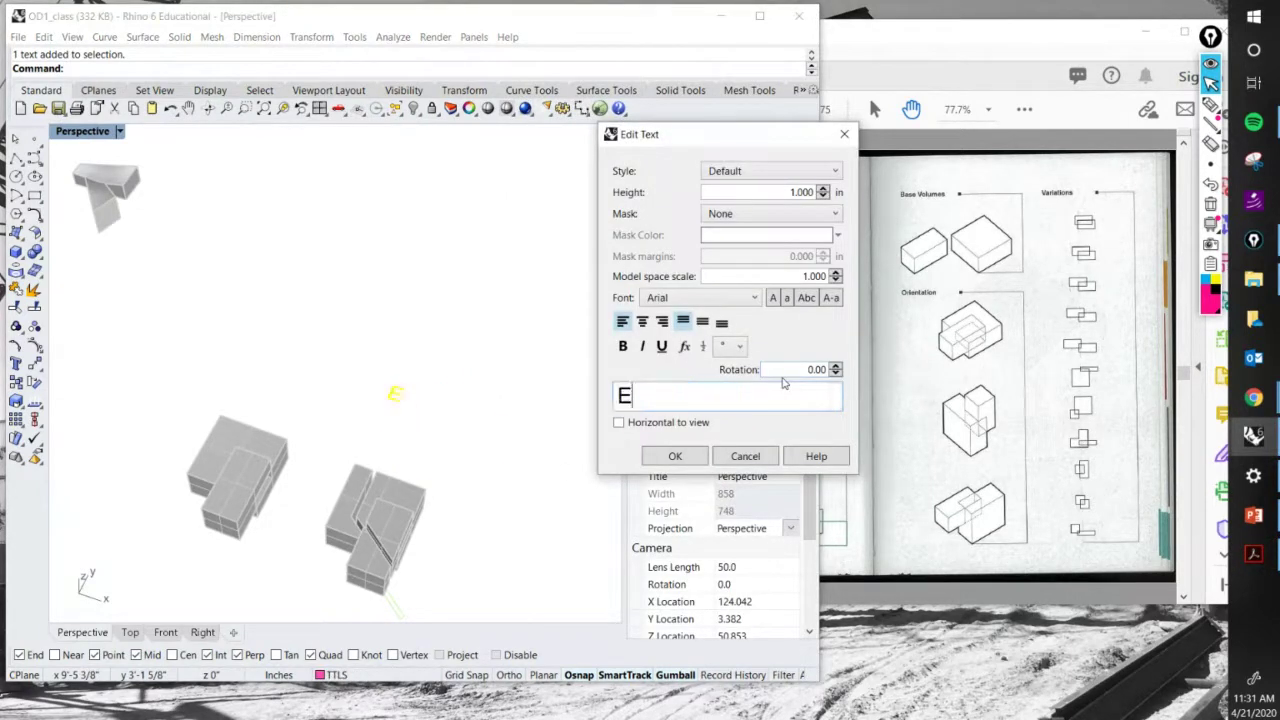
{"action": "type", "text": "XTRACT +"}
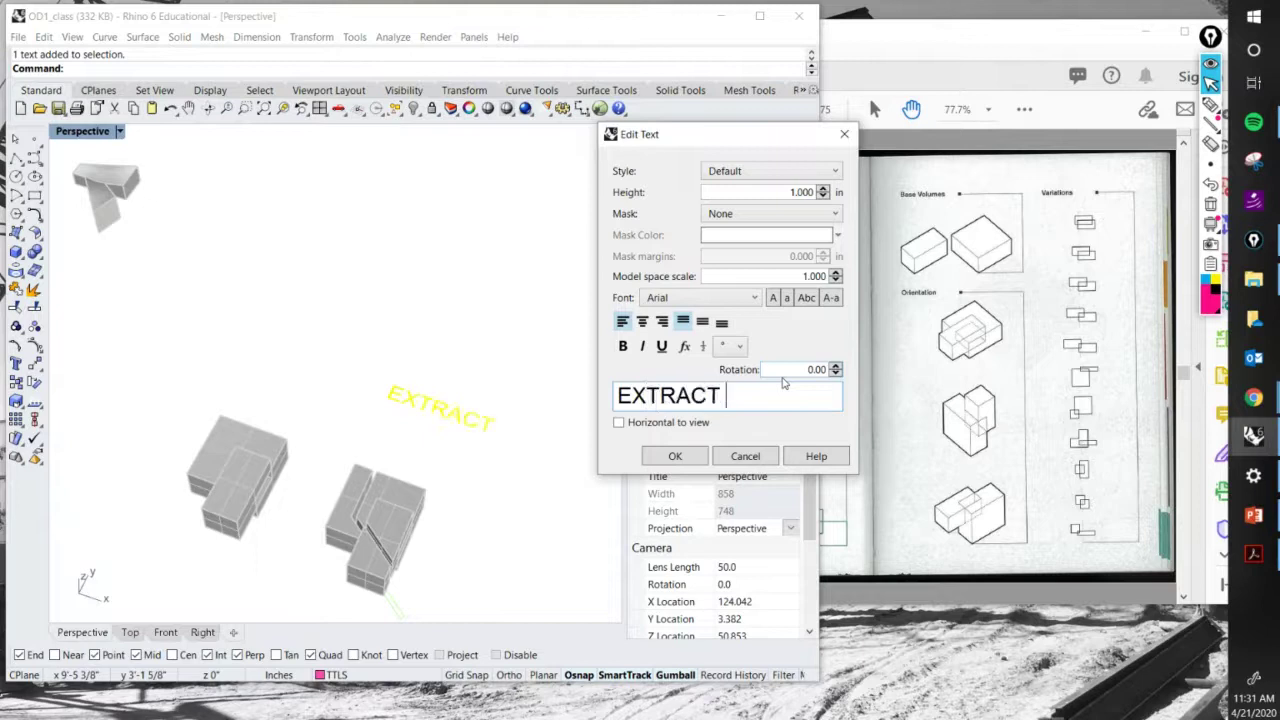
{"action": "left_click", "coordinate": [680, 458]}
Look up the second operation in the PDF and complete the label with FRACTURE on a second line.
{"action": "left_click", "coordinate": [1032, 394]}
{"action": "scroll", "coordinate": [829, 393], "scroll_direction": "down", "scroll_amount": 3}
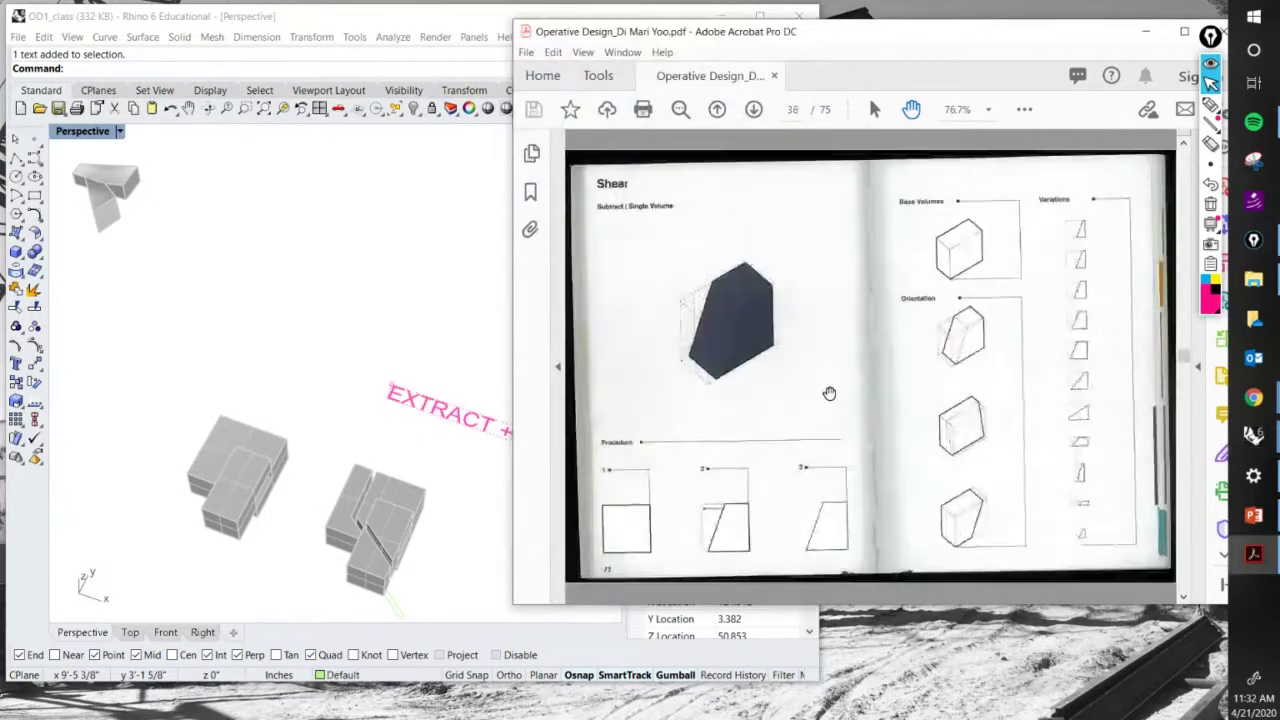
{"action": "scroll", "coordinate": [829, 393], "scroll_direction": "up", "scroll_amount": 3}
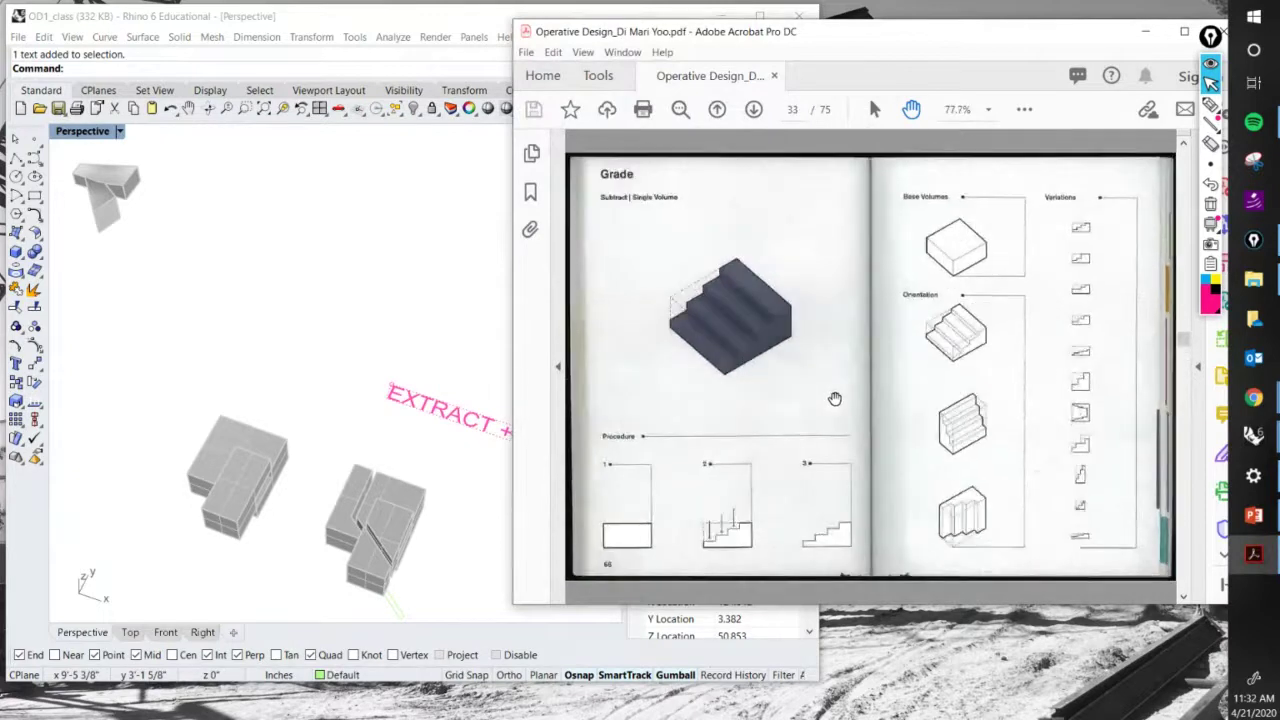
{"action": "scroll", "coordinate": [834, 399], "scroll_direction": "up", "scroll_amount": 1}
{"action": "double_click", "coordinate": [472, 428]}
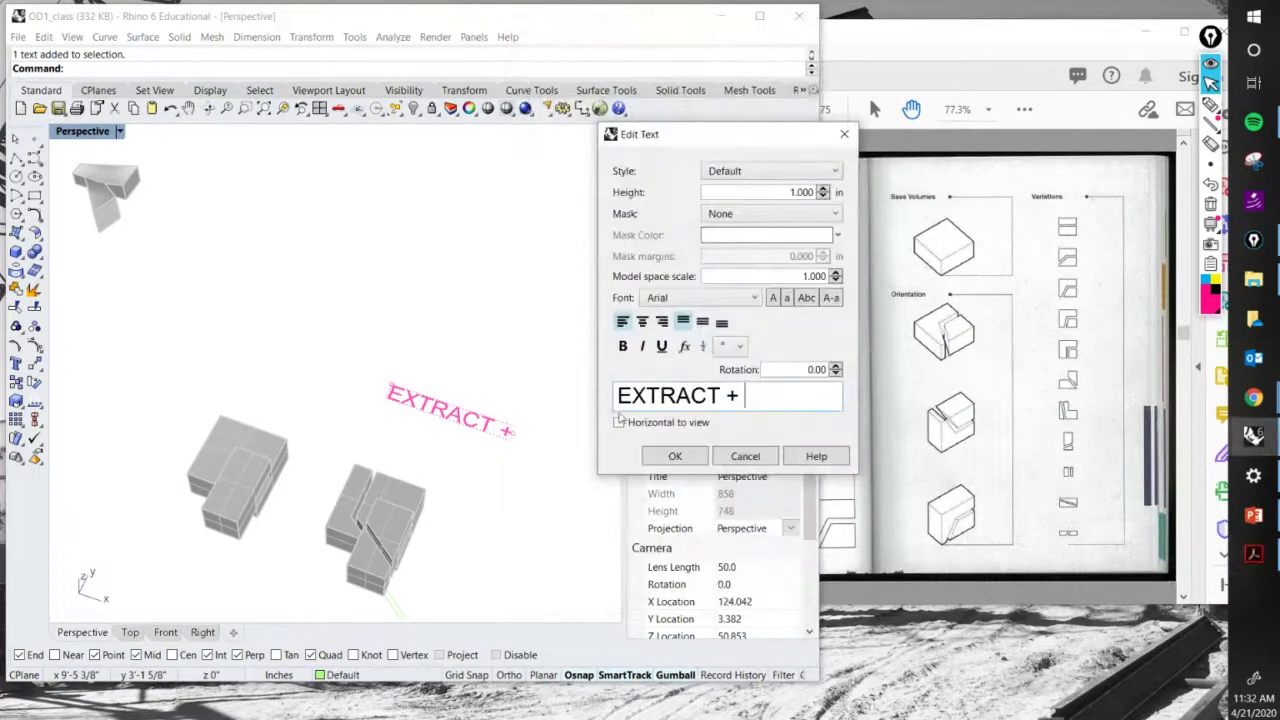
{"action": "type", "text": "FRACTURE"}
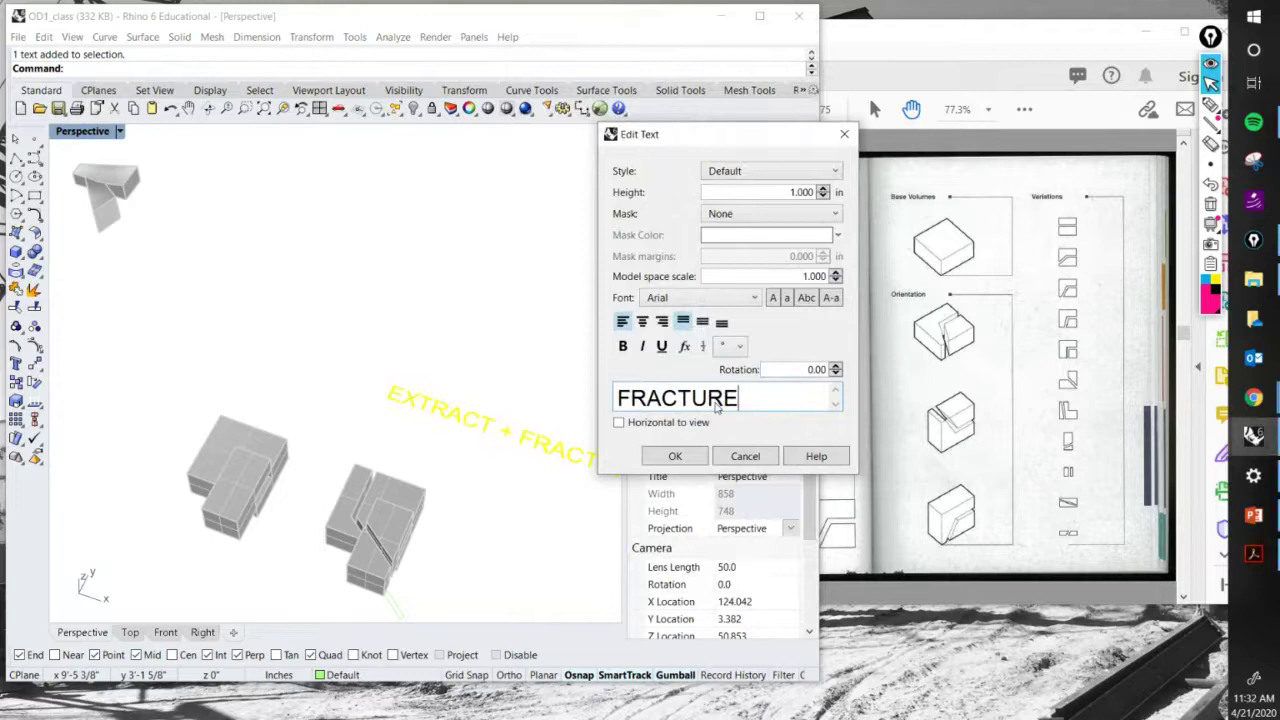
{"action": "scroll", "coordinate": [740, 399], "scroll_direction": "up", "scroll_amount": 1}
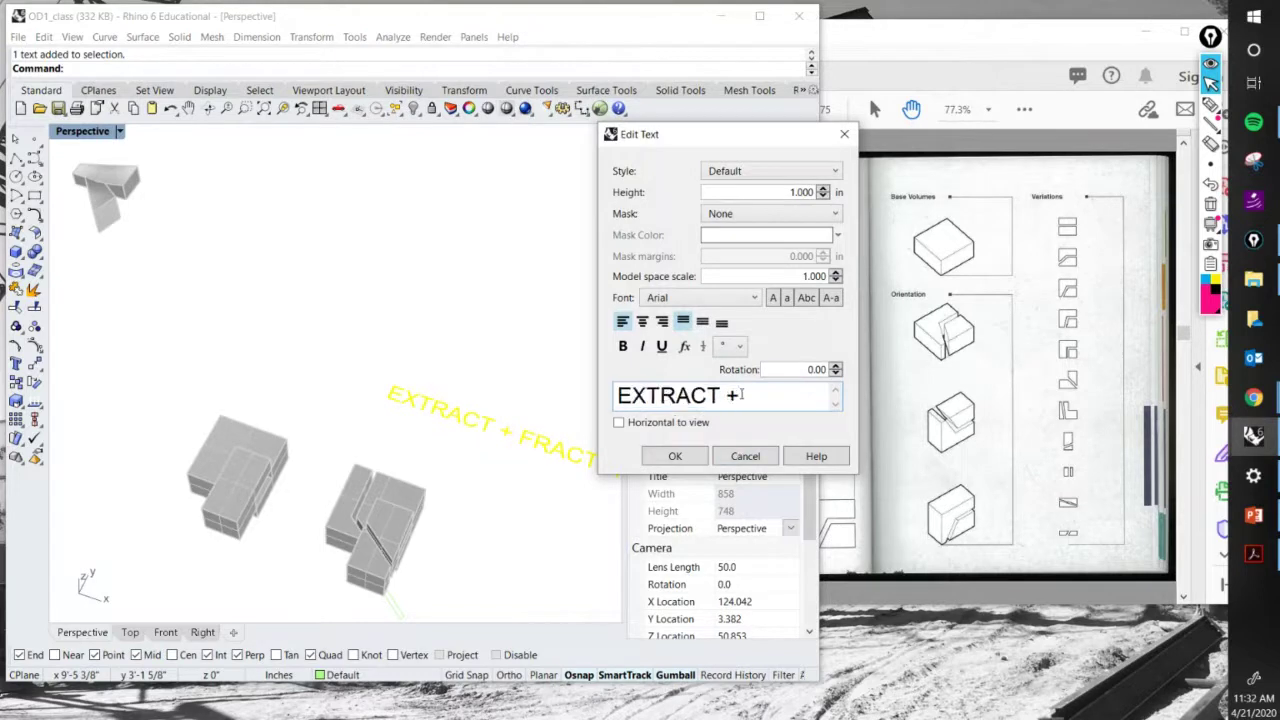
{"action": "key", "text": "Return"}
{"action": "left_click", "coordinate": [678, 455]}
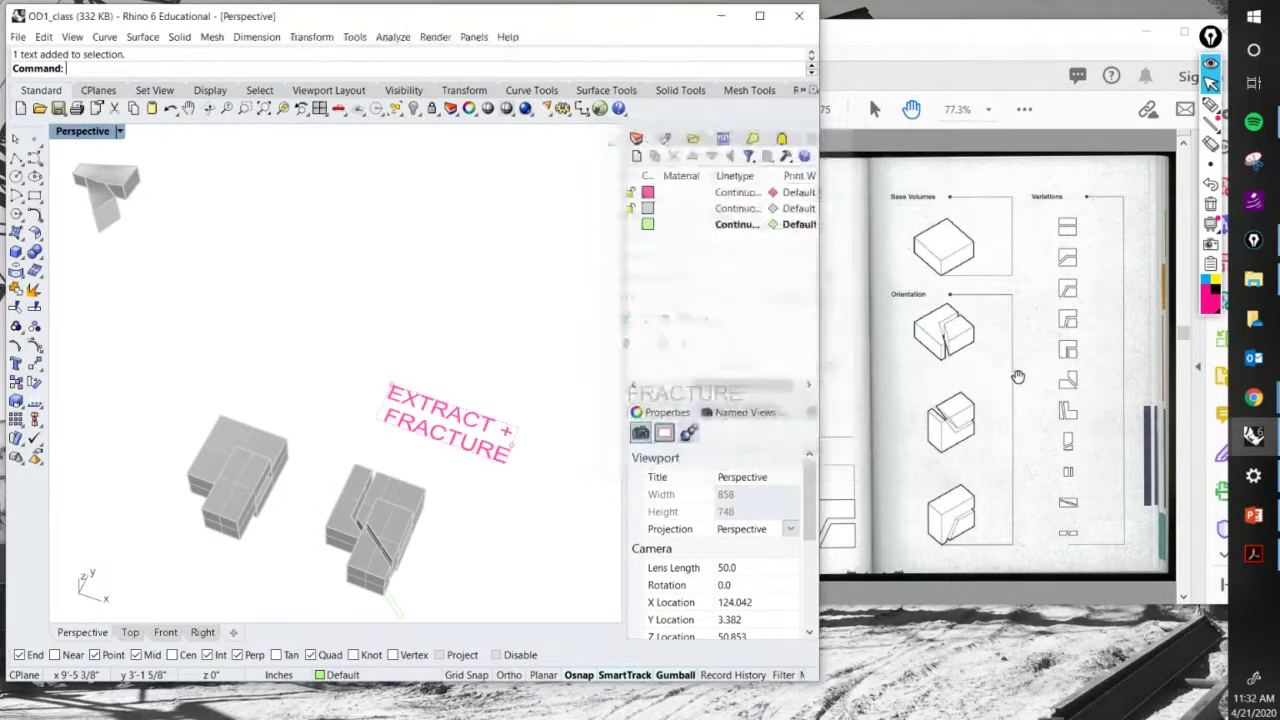
{"action": "left_click", "coordinate": [1014, 371]}
{"action": "scroll", "coordinate": [988, 370], "scroll_direction": "down", "scroll_amount": 2}
{"action": "scroll", "coordinate": [988, 370], "scroll_direction": "down", "scroll_amount": 9}
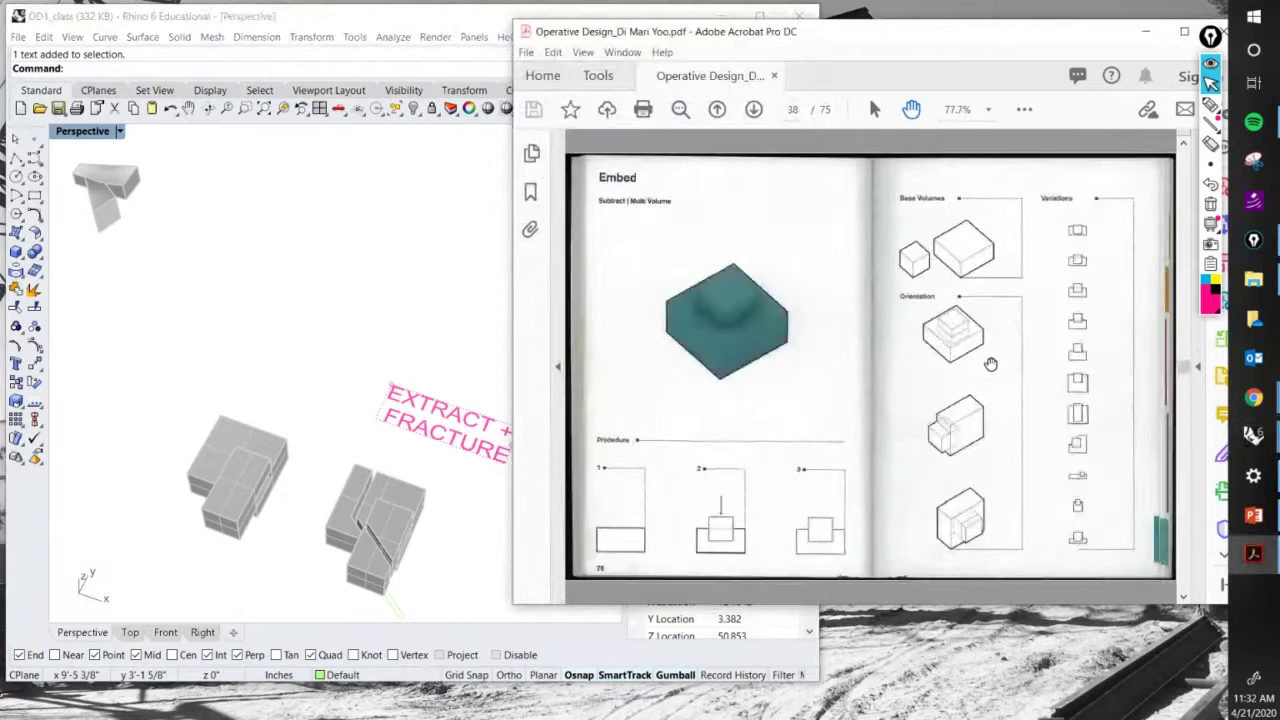
{"action": "scroll", "coordinate": [983, 364], "scroll_direction": "down", "scroll_amount": 2}
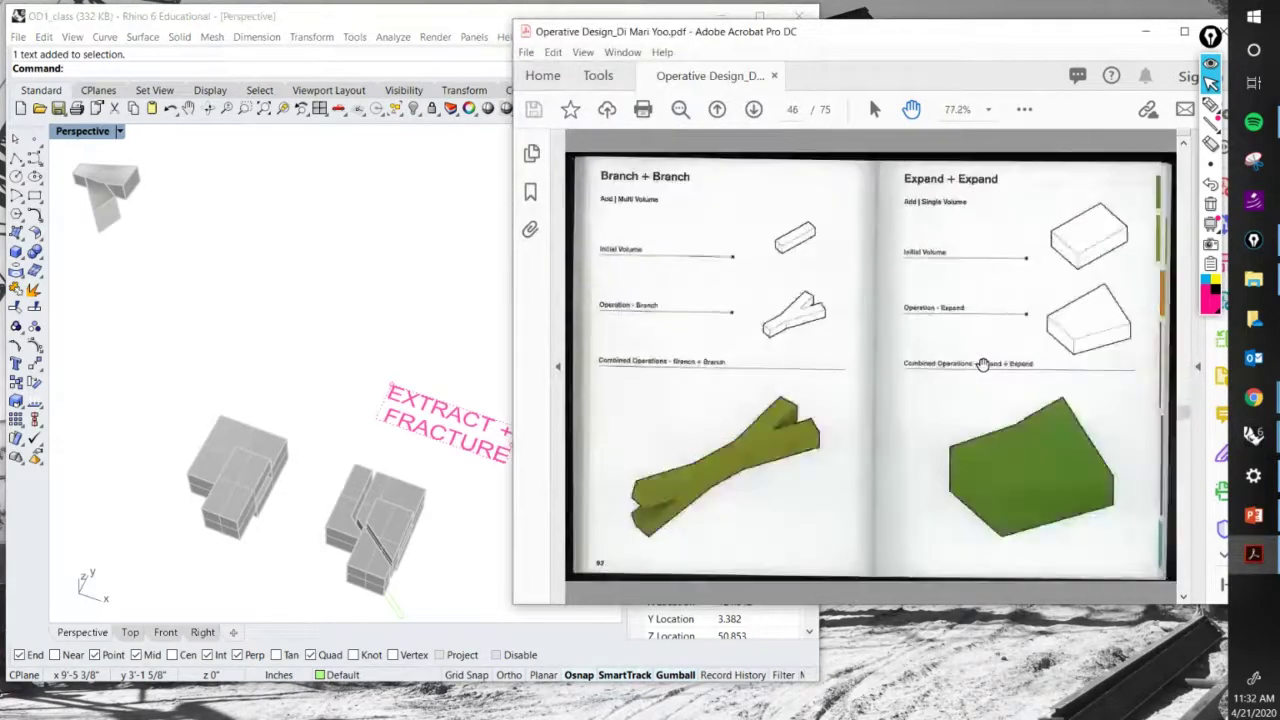
{"action": "scroll", "coordinate": [983, 364], "scroll_direction": "up", "scroll_amount": 1}
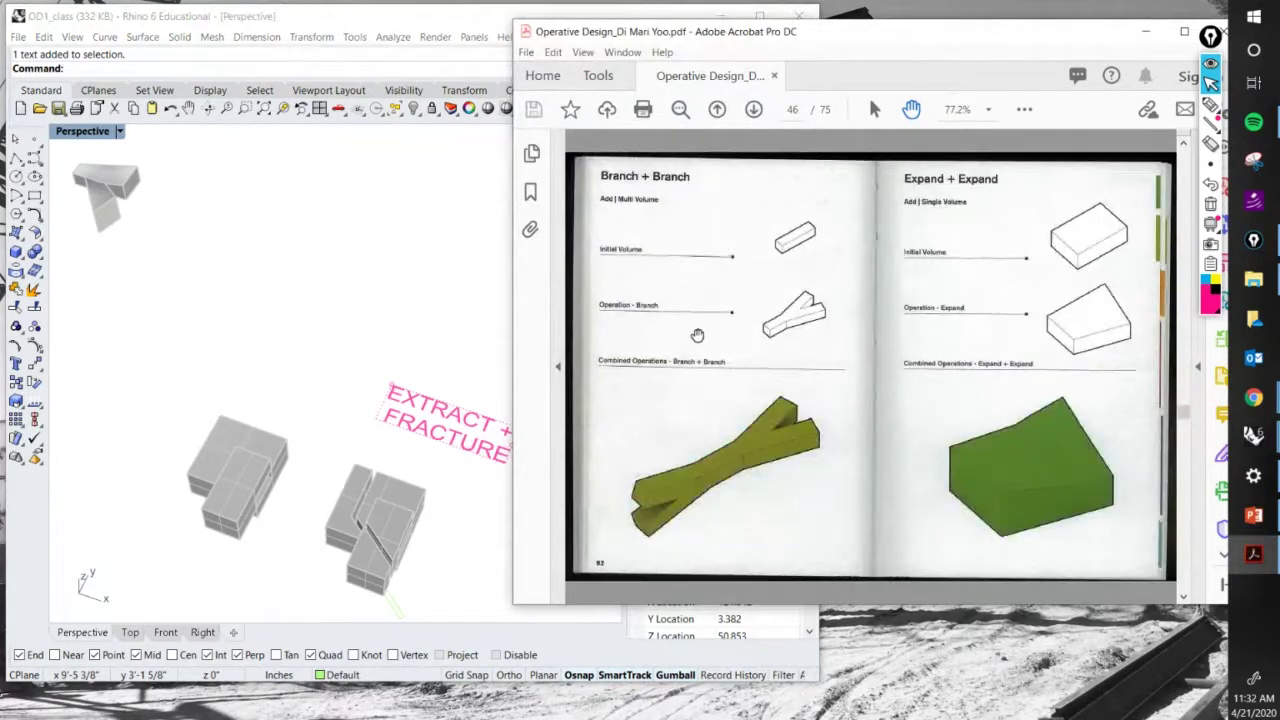
Move the EXTRACT + FRACTURE label so that it sits behind and between the two volumes it describes.
{"action": "left_click", "coordinate": [462, 399]}
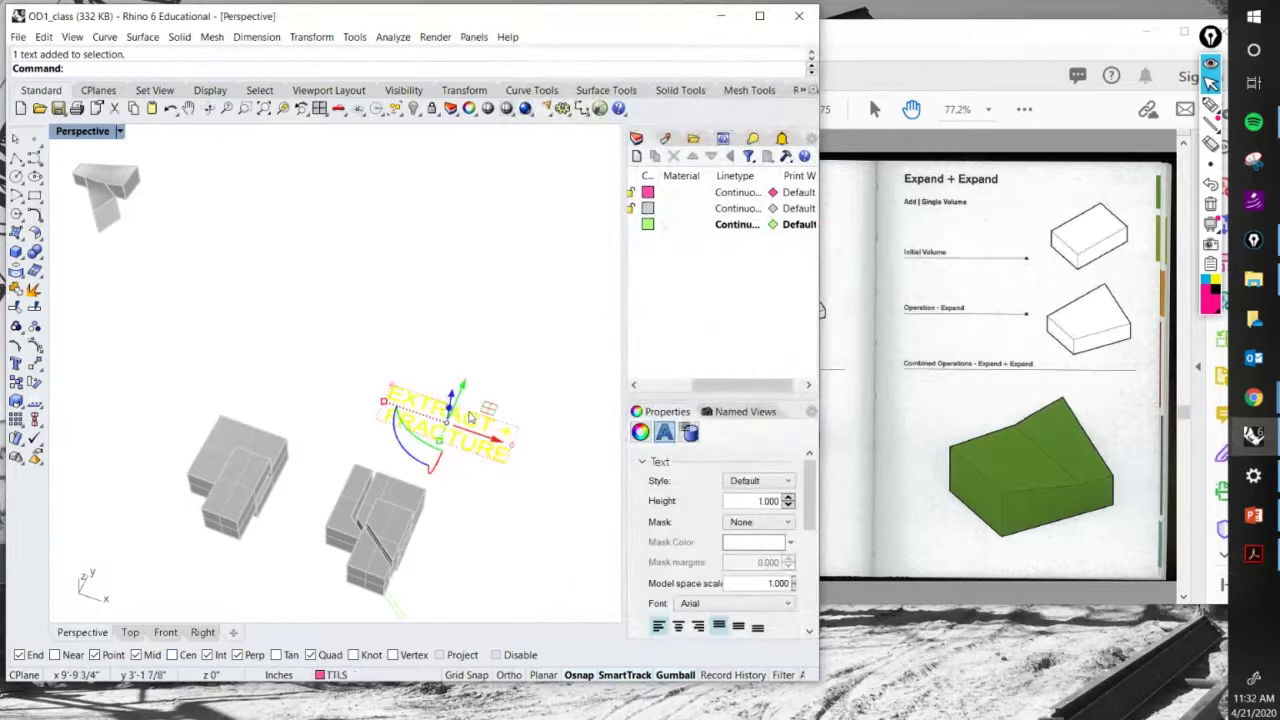
{"action": "left_click_drag", "start_coordinate": [456, 422], "coordinate": [462, 333]}
{"action": "left_click", "coordinate": [462, 333]}
{"action": "left_click", "coordinate": [826, 308]}
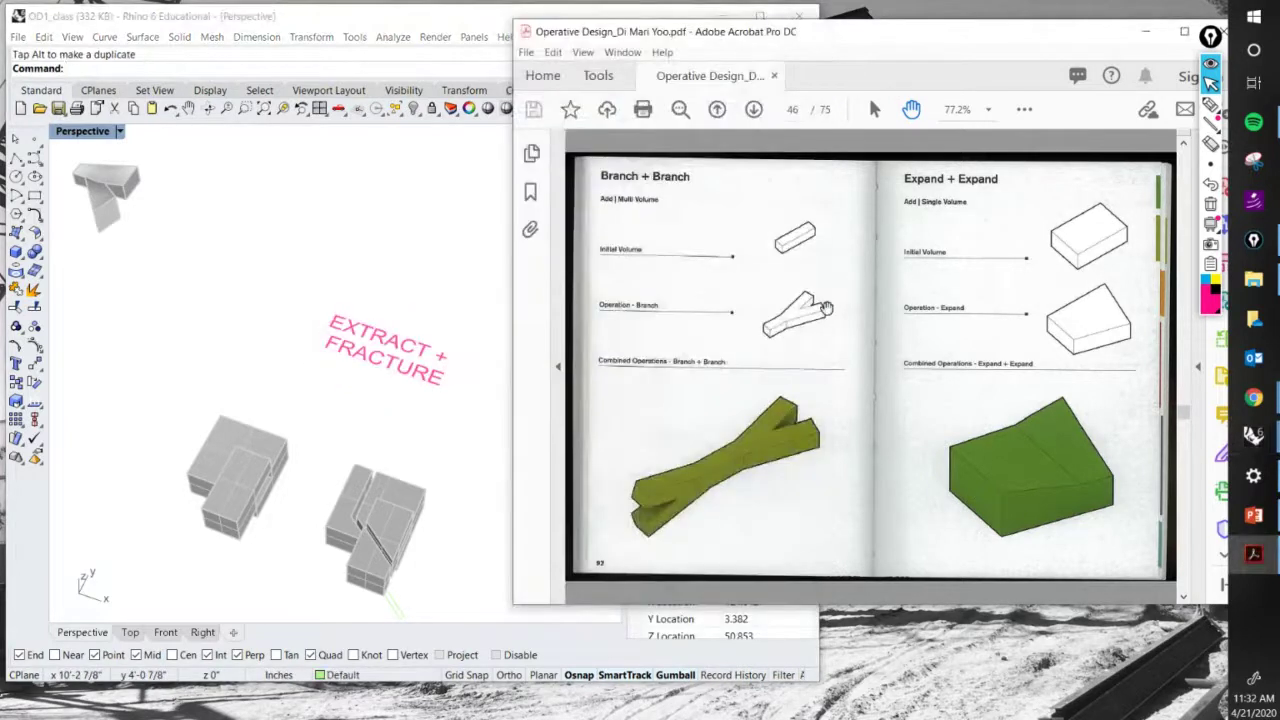
{"action": "left_click", "coordinate": [420, 256]}
{"action": "left_click", "coordinate": [922, 305]}
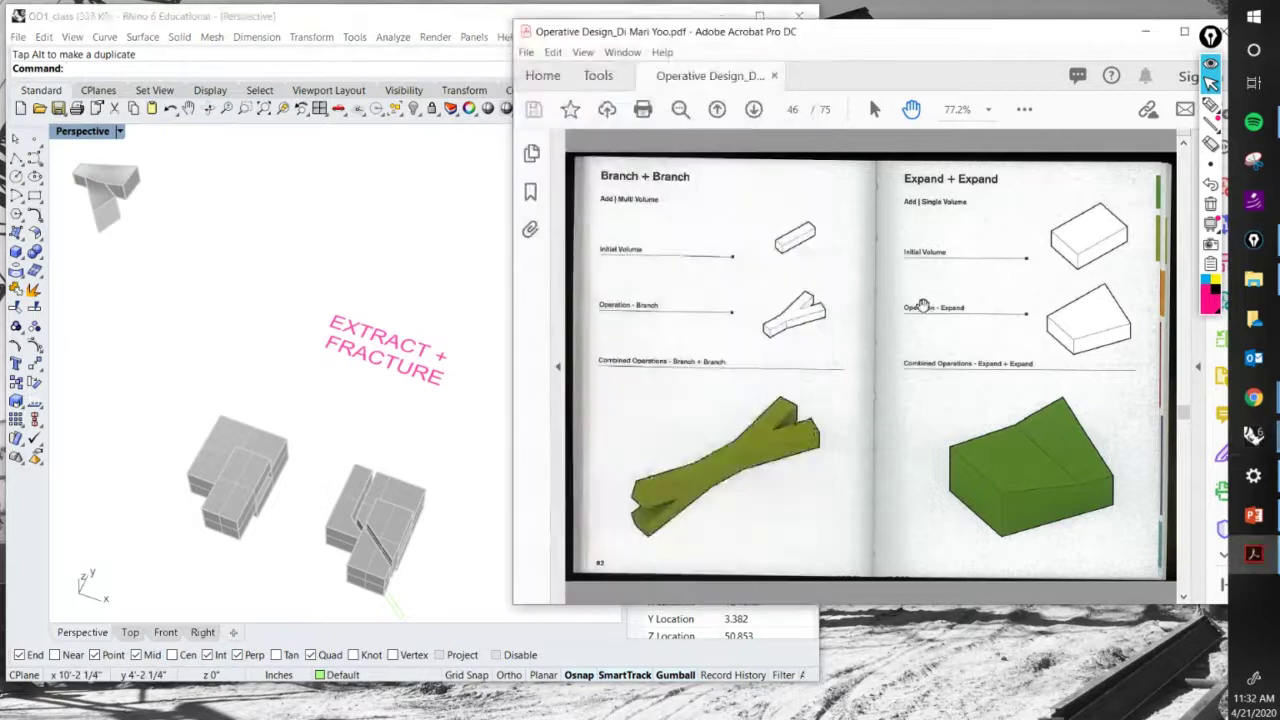
{"action": "left_click", "coordinate": [408, 241]}
{"action": "scroll", "coordinate": [415, 248], "scroll_direction": "down", "scroll_amount": 5}
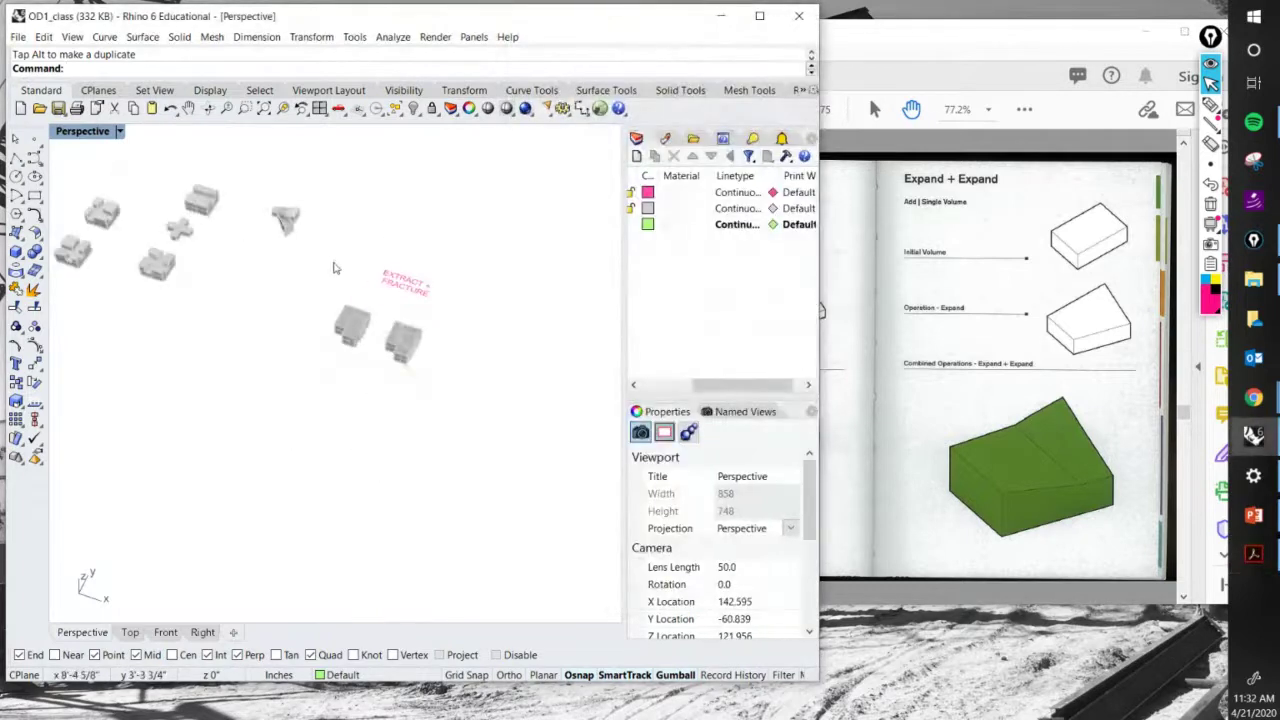
Copy the 1/4 and 1/2 base volumes to the area behind the EXTRACT + FRACTURE volumes.
{"action": "scroll", "coordinate": [380, 340], "scroll_direction": "up", "scroll_amount": 5}
{"action": "scroll", "coordinate": [512, 286], "scroll_direction": "down", "scroll_amount": 5}
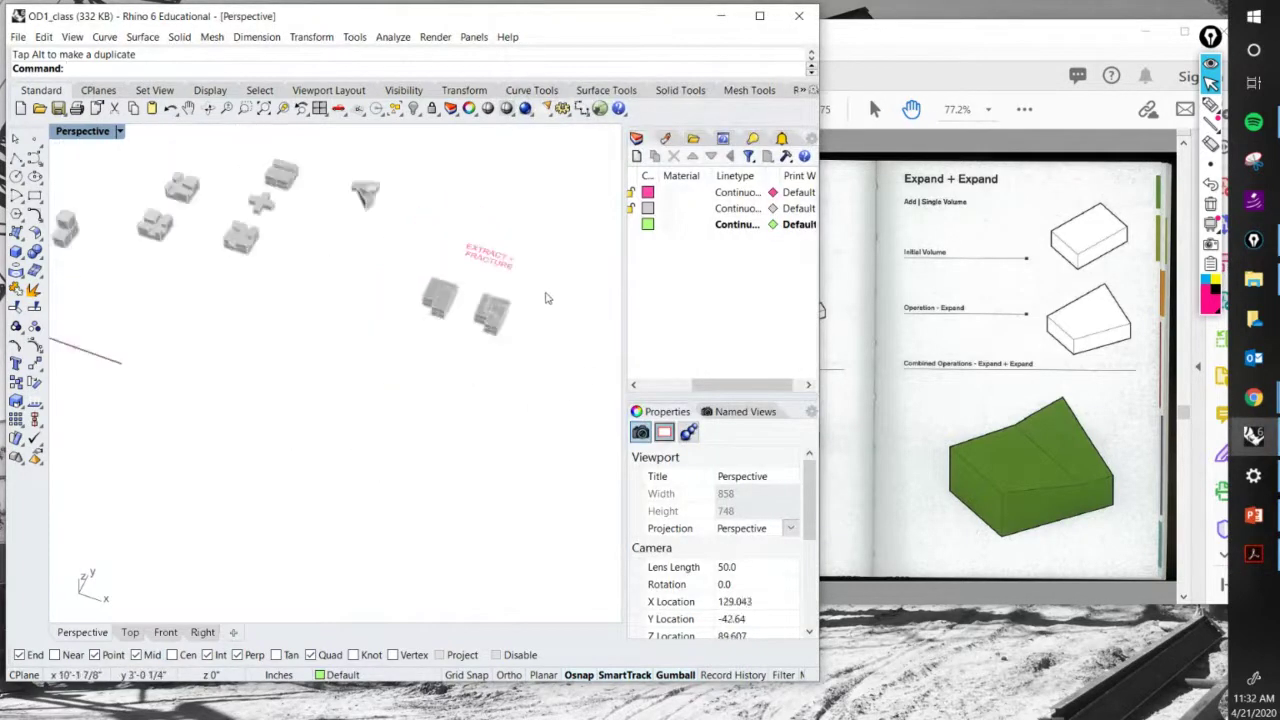
{"action": "scroll", "coordinate": [238, 207], "scroll_direction": "up", "scroll_amount": 8}
{"action": "scroll", "coordinate": [238, 207], "scroll_direction": "down", "scroll_amount": 5}
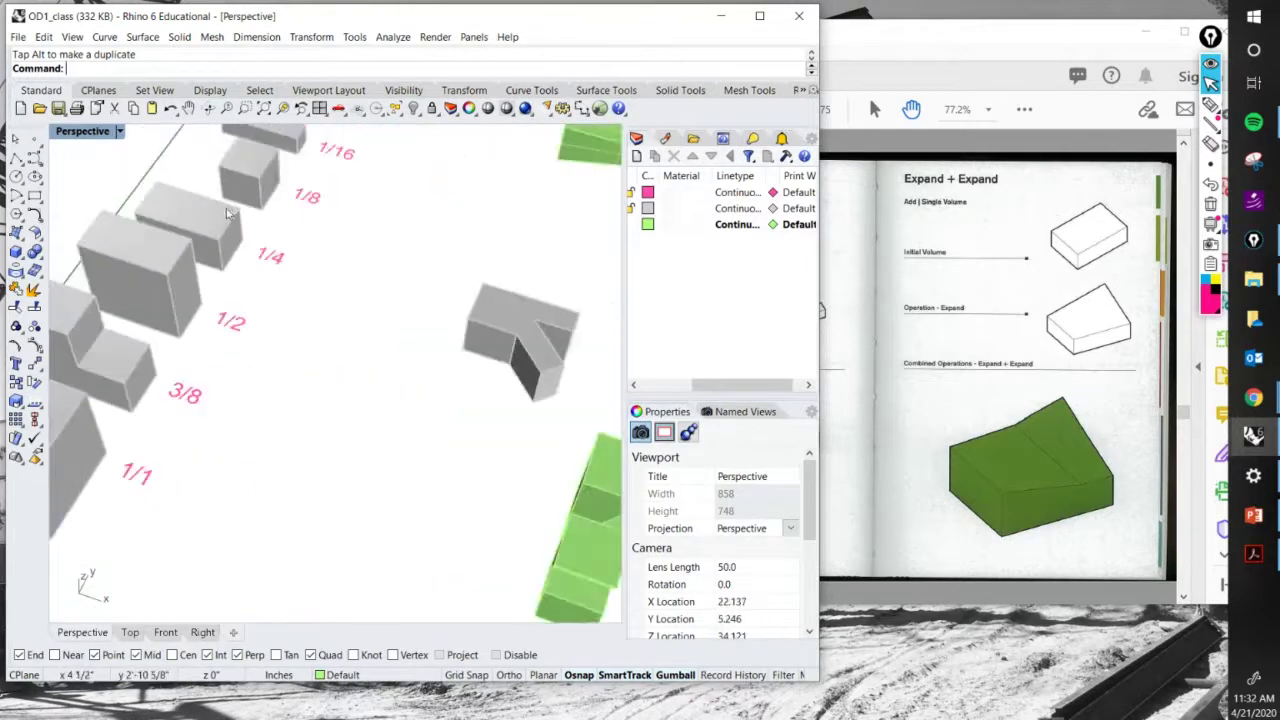
{"action": "scroll", "coordinate": [235, 206], "scroll_direction": "down", "scroll_amount": 3}
{"action": "left_click", "coordinate": [235, 206]}
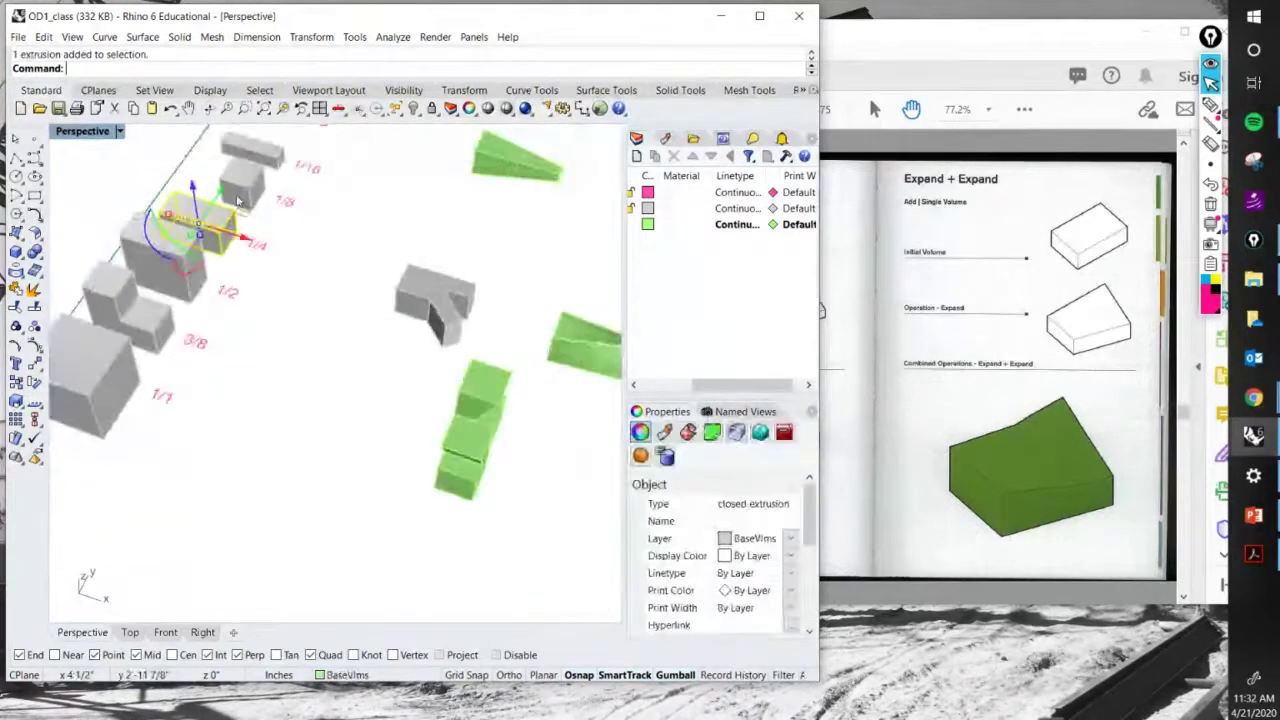
{"action": "left_click", "coordinate": [180, 297], "text": "shift"}
{"action": "scroll", "coordinate": [227, 258], "scroll_direction": "down", "scroll_amount": 9}
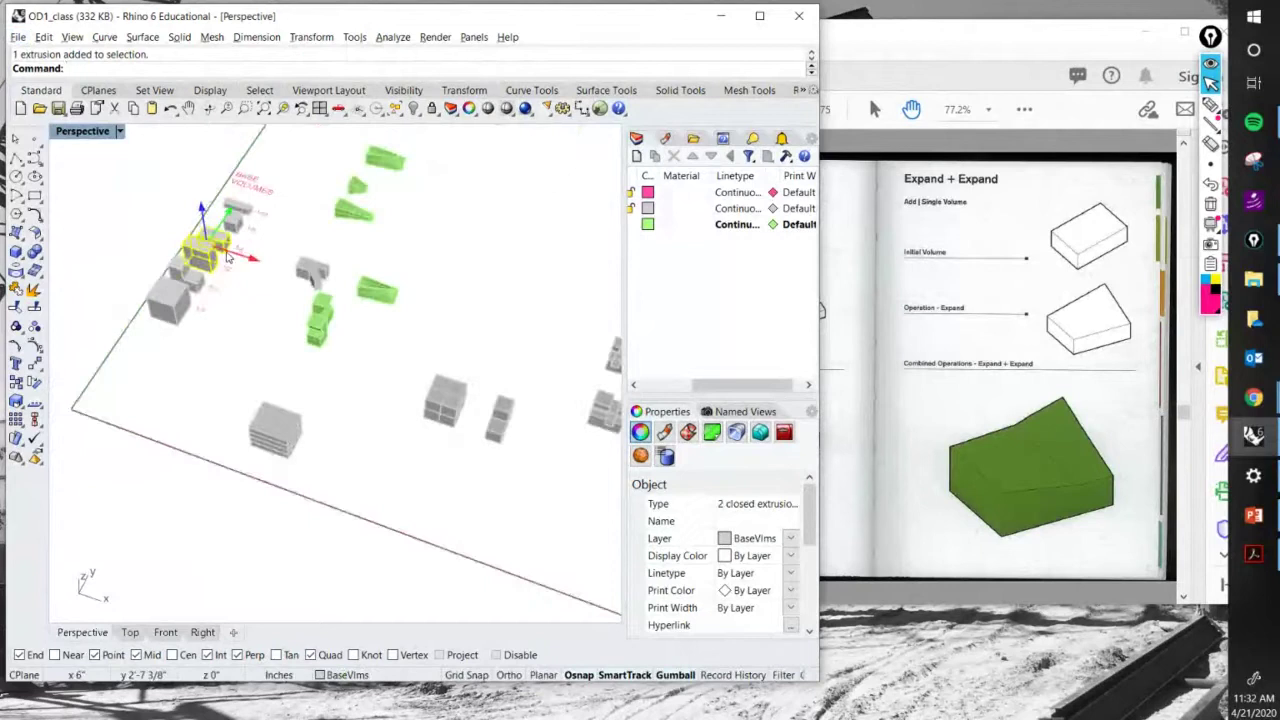
{"action": "left_click_drag", "start_coordinate": [250, 263], "coordinate": [557, 357]}
{"action": "right_click_drag", "start_coordinate": [557, 357], "coordinate": [465, 341]}
{"action": "left_click_drag", "start_coordinate": [473, 331], "coordinate": [606, 312]}
{"action": "right_click_drag", "start_coordinate": [358, 307], "coordinate": [480, 265], "text": "shift"}
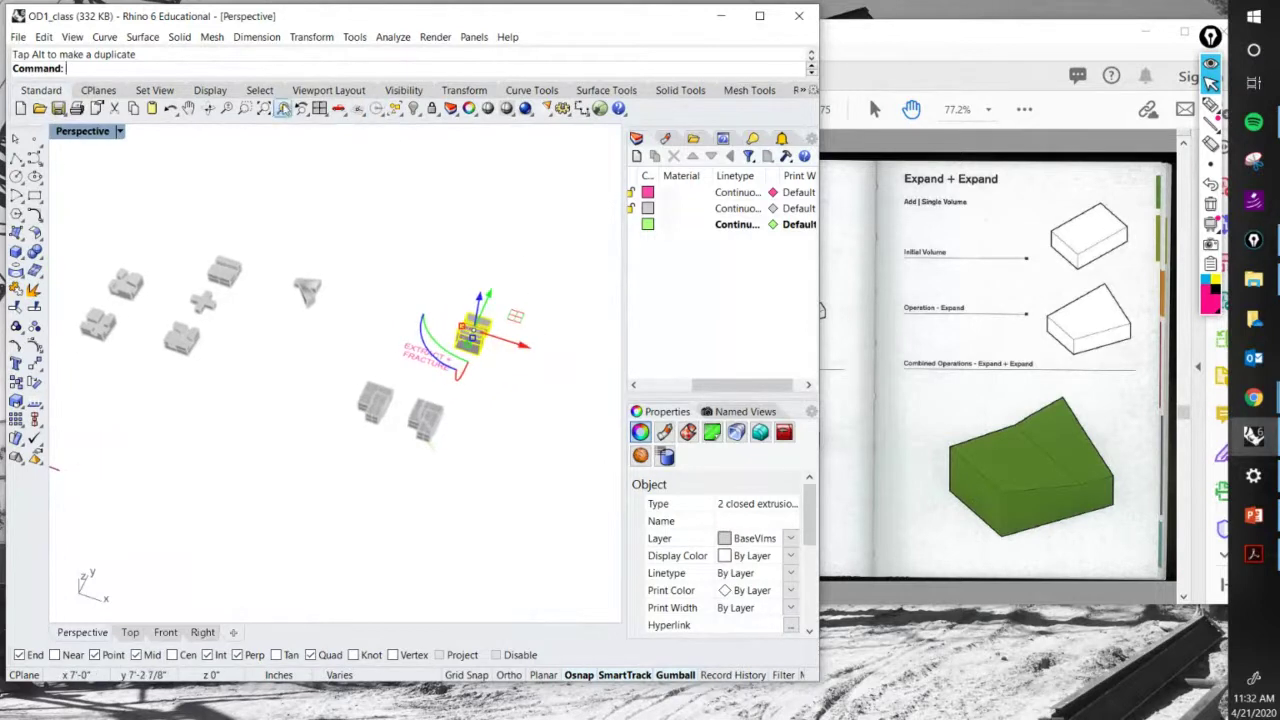
Move the EXTRACT + FRACTURE label behind the two copied base volumes.
{"action": "left_click", "coordinate": [283, 108]}
{"action": "key", "text": "Escape"}
{"action": "scroll", "coordinate": [410, 220], "scroll_direction": "down", "scroll_amount": 8}
{"action": "scroll", "coordinate": [395, 340], "scroll_direction": "up", "scroll_amount": 2}
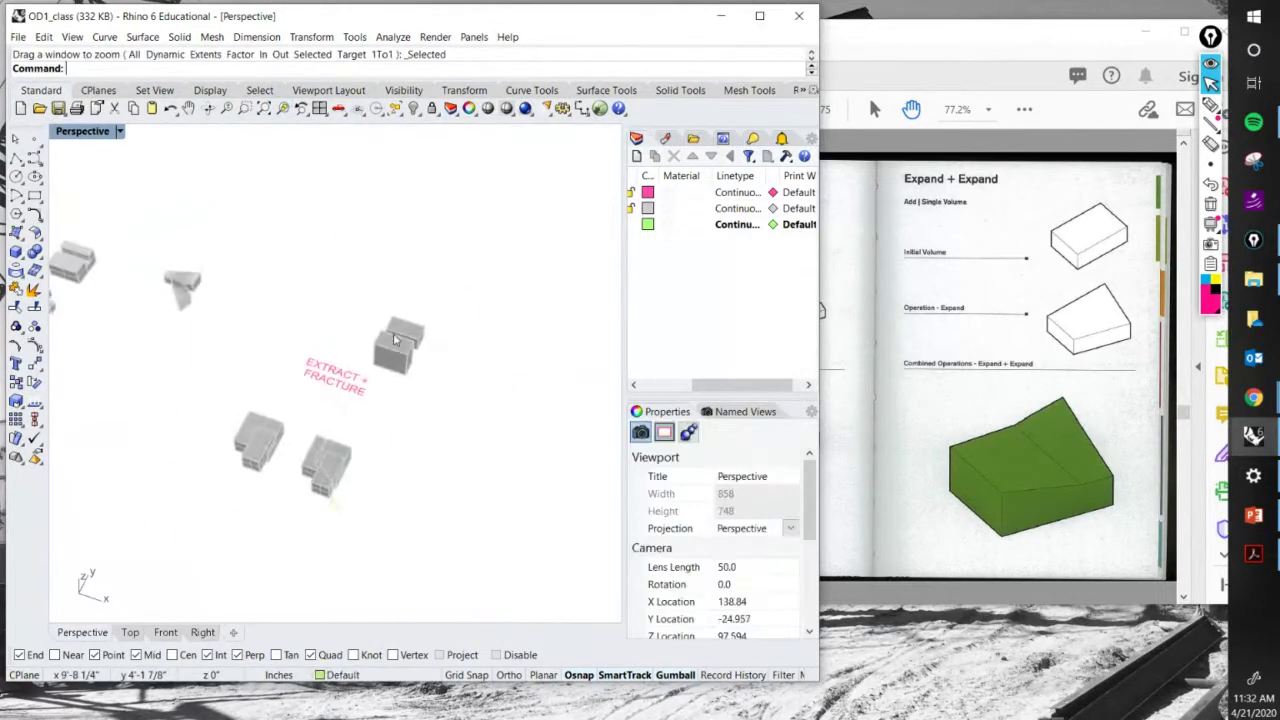
{"action": "left_click", "coordinate": [333, 383]}
{"action": "left_click_drag", "start_coordinate": [335, 378], "coordinate": [400, 258]}
Check the stage order on the PDF page and move the extracted volume into line between the base volumes and the fractured volume.
{"action": "left_click", "coordinate": [910, 300]}
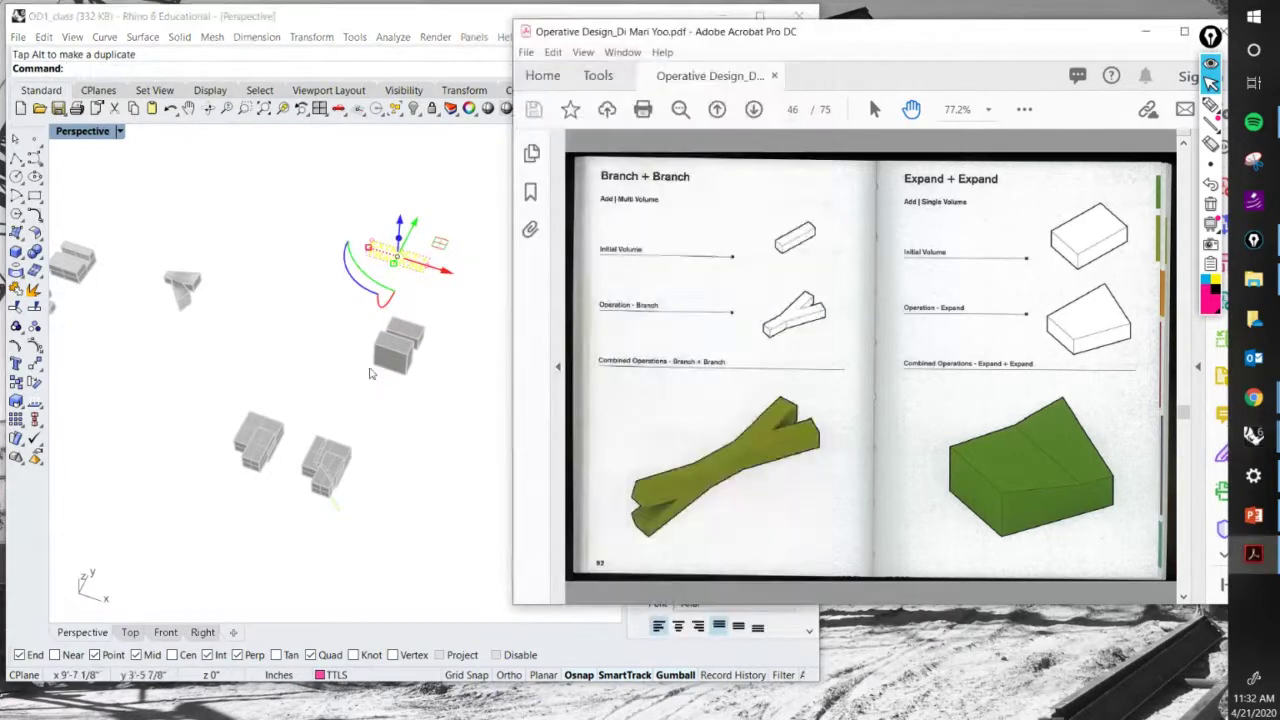
{"action": "left_click", "coordinate": [428, 405]}
{"action": "left_click", "coordinate": [920, 357]}
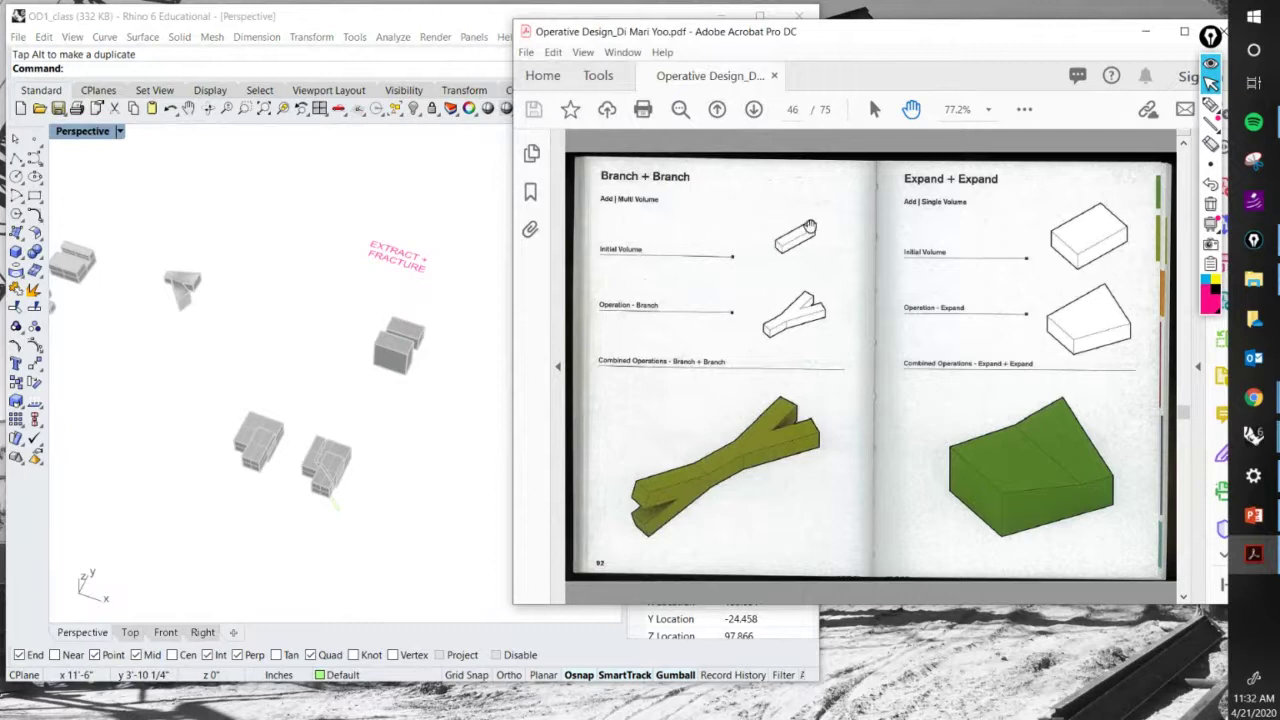
{"action": "left_click", "coordinate": [460, 328]}
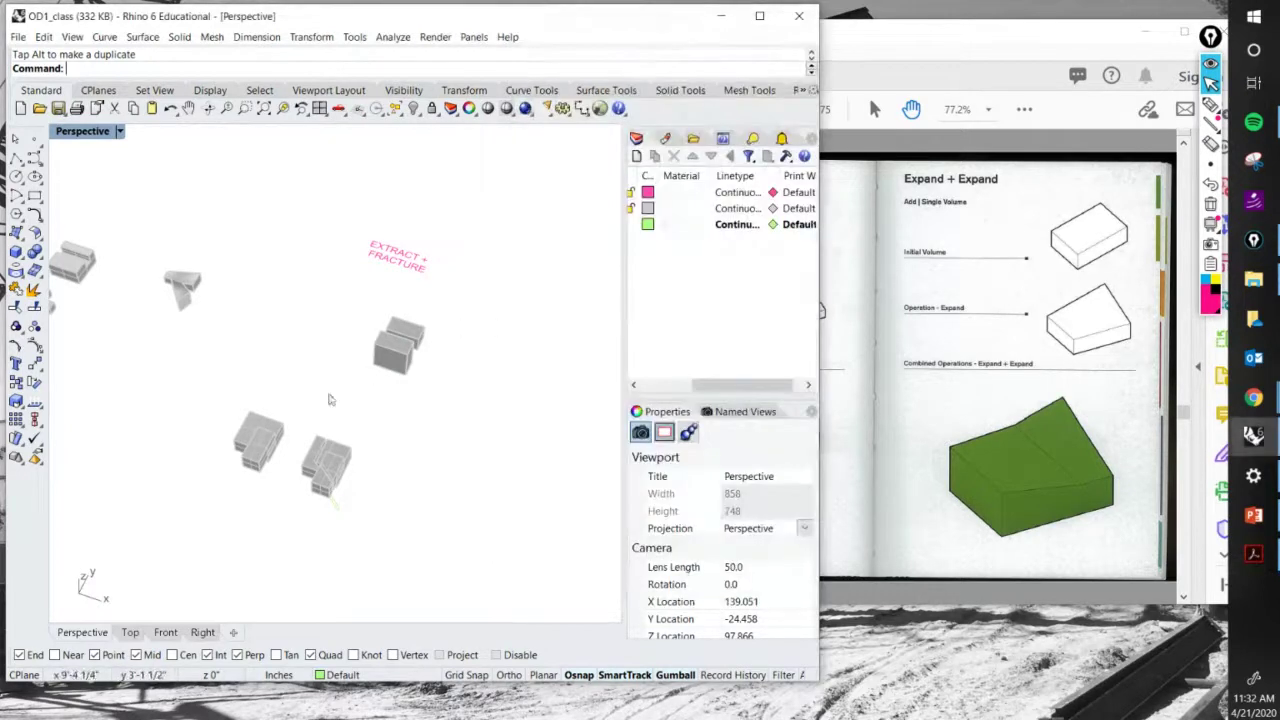
{"action": "scroll", "coordinate": [294, 437], "scroll_direction": "up", "scroll_amount": 2}
{"action": "left_click", "coordinate": [207, 500]}
{"action": "left_click", "coordinate": [233, 490], "text": "shift"}
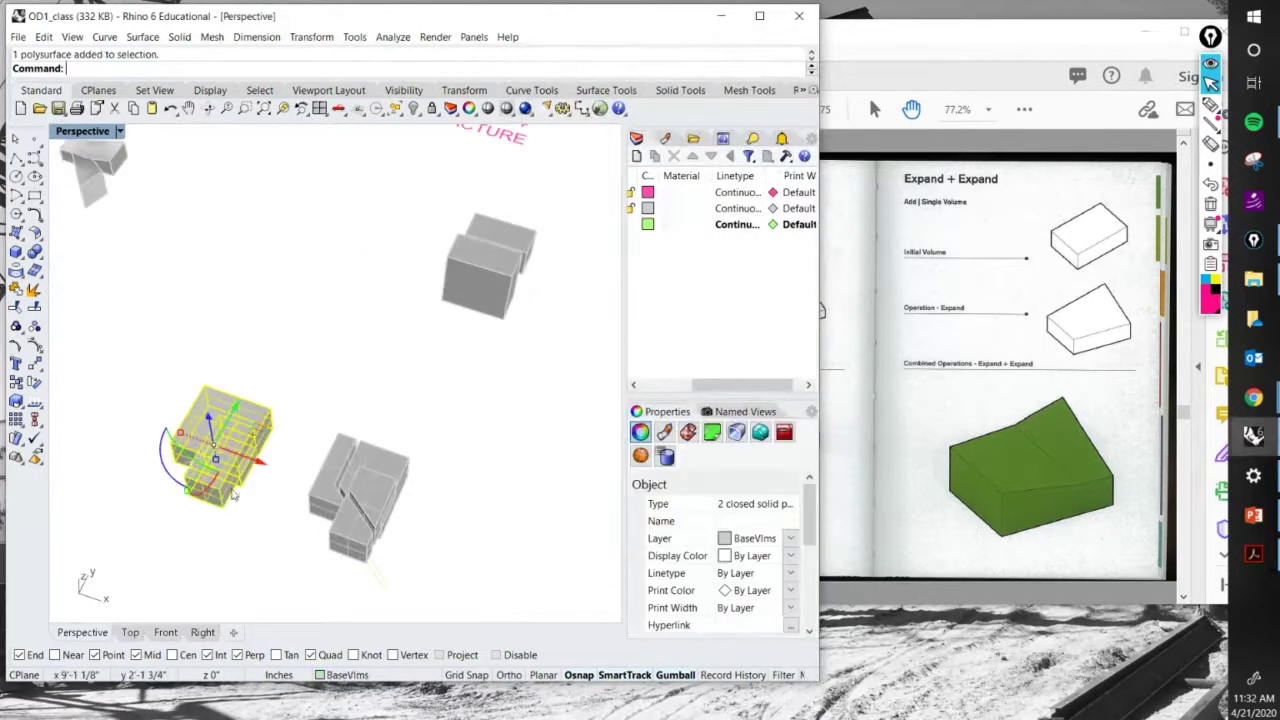
{"action": "left_click_drag", "start_coordinate": [232, 410], "coordinate": [498, 383]}
{"action": "left_click_drag", "start_coordinate": [570, 279], "coordinate": [532, 188]}
{"action": "left_click", "coordinate": [569, 294]}
{"action": "right_click_drag", "start_coordinate": [569, 294], "coordinate": [440, 375]}
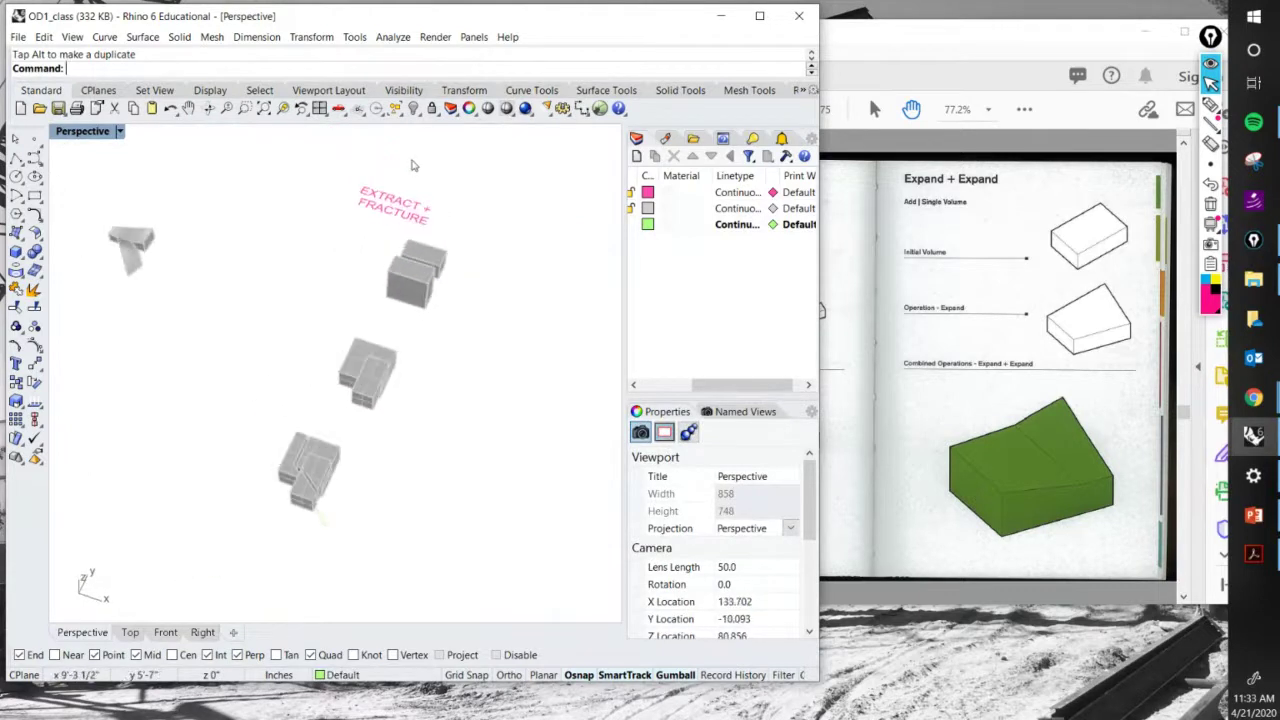
Shift the EXTRACT + FRACTURE label along so it heads the column of volumes.
{"action": "left_click", "coordinate": [405, 203]}
{"action": "left_click_drag", "start_coordinate": [405, 203], "coordinate": [465, 228]}
{"action": "left_click_drag", "start_coordinate": [433, 268], "coordinate": [433, 268]}
Rotate the copied 1/2 base volume a quarter turn so it lies flat.
{"action": "left_click", "coordinate": [413, 285]}
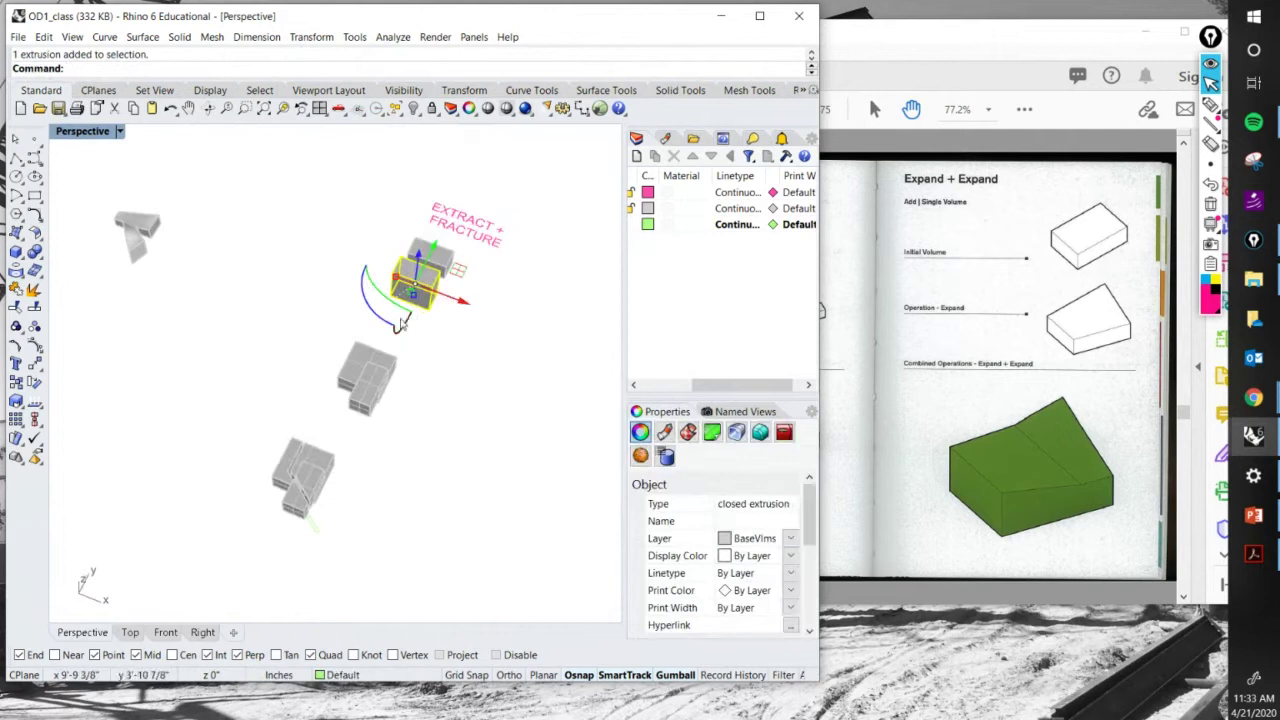
{"action": "left_click_drag", "start_coordinate": [400, 323], "coordinate": [413, 281]}
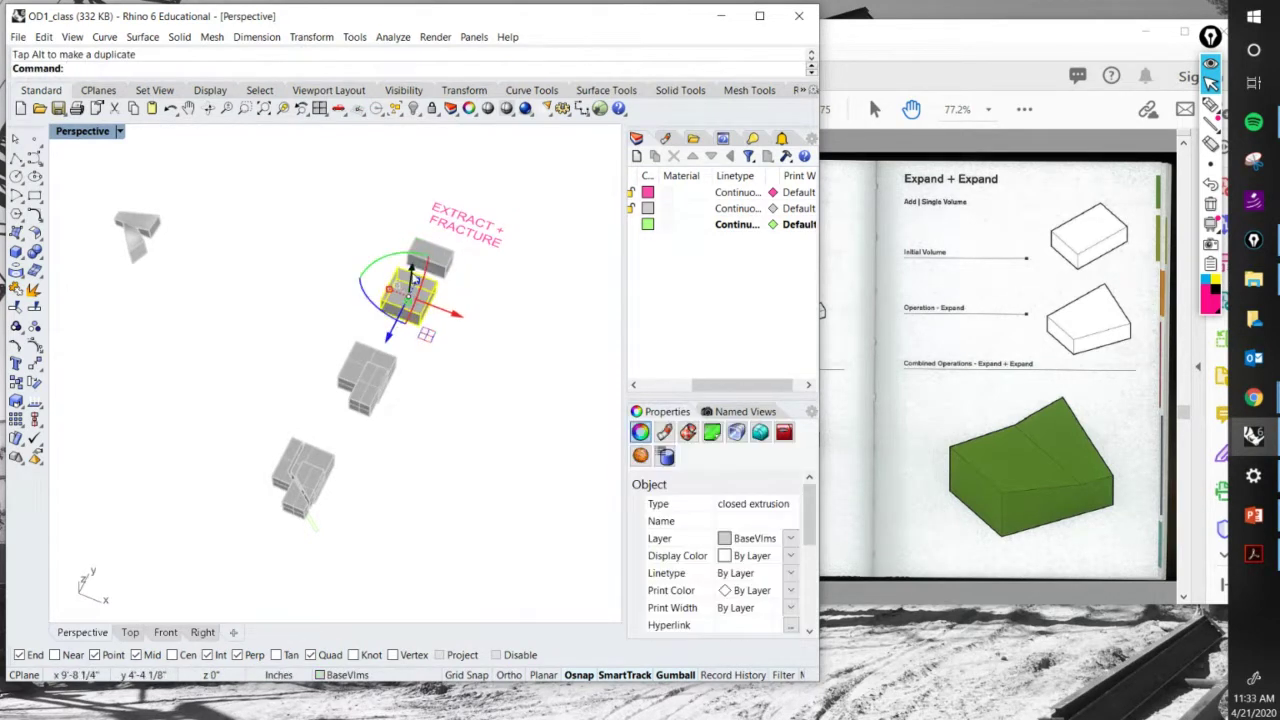
{"action": "key", "text": "Escape"}
{"action": "right_click_drag", "start_coordinate": [413, 281], "coordinate": [423, 354]}
{"action": "right_click_drag", "start_coordinate": [385, 394], "coordinate": [410, 380]}
Review the stage captions in the PDF and copy the EXTRACT + FRACTURE label to the empty area beside the fractured volume.
{"action": "left_click", "coordinate": [832, 337]}
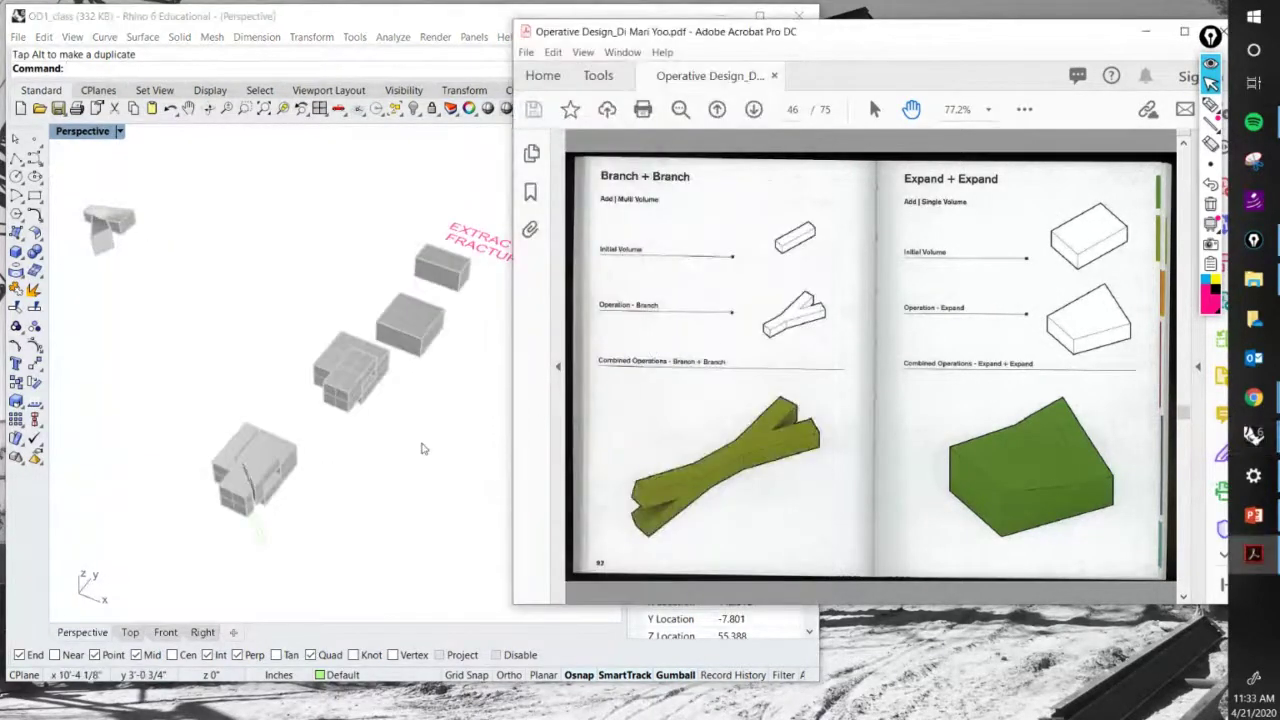
{"action": "right_click_drag", "start_coordinate": [421, 448], "coordinate": [342, 408]}
{"action": "left_click", "coordinate": [826, 343]}
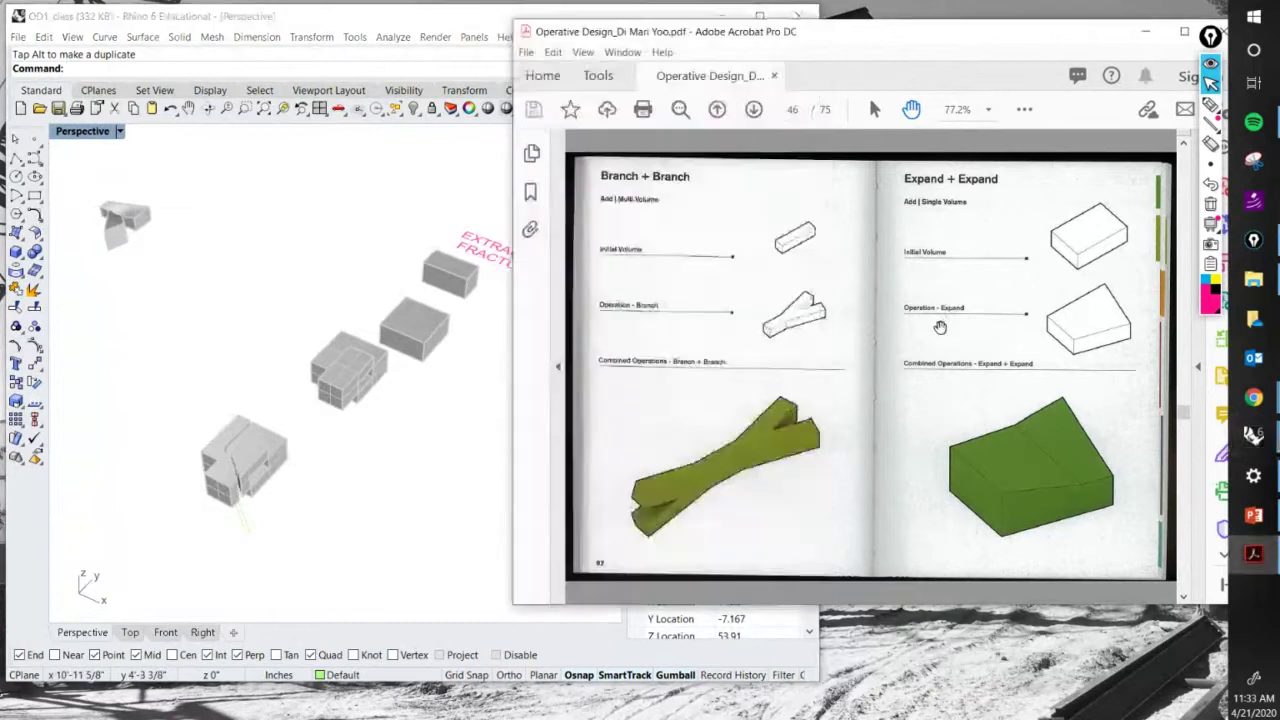
{"action": "left_click", "coordinate": [432, 484]}
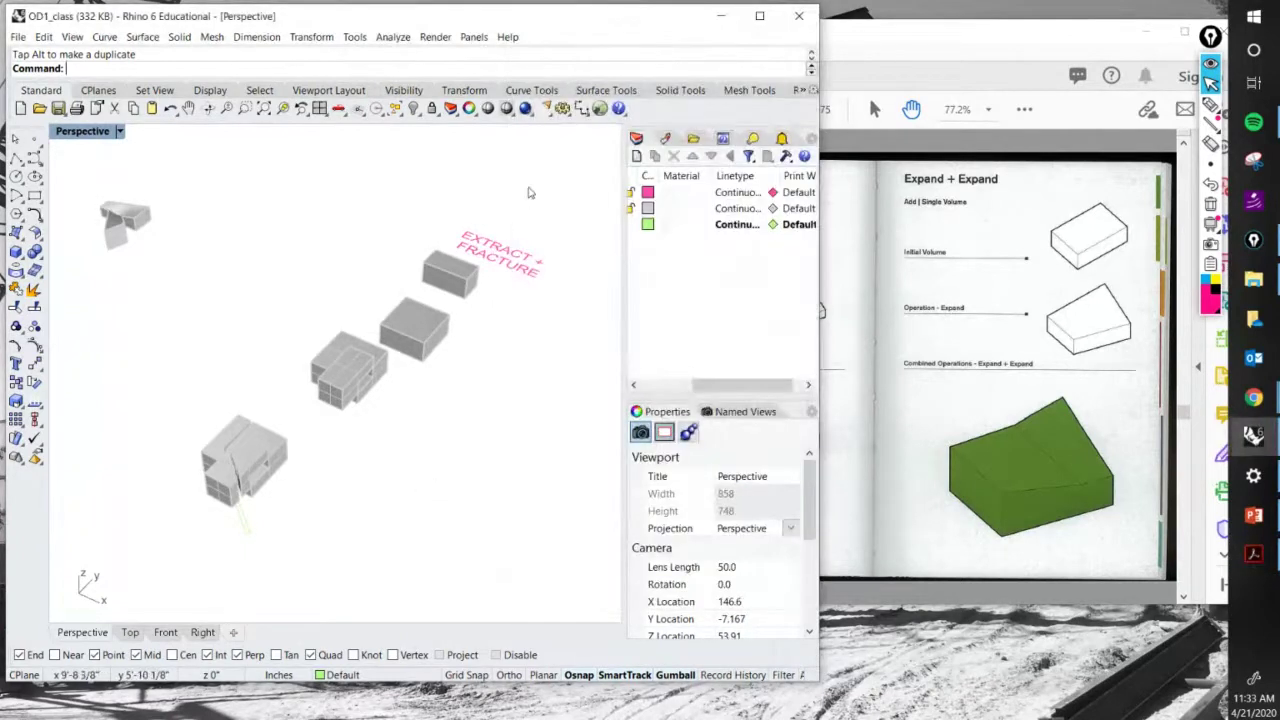
{"action": "key", "text": "Return"}
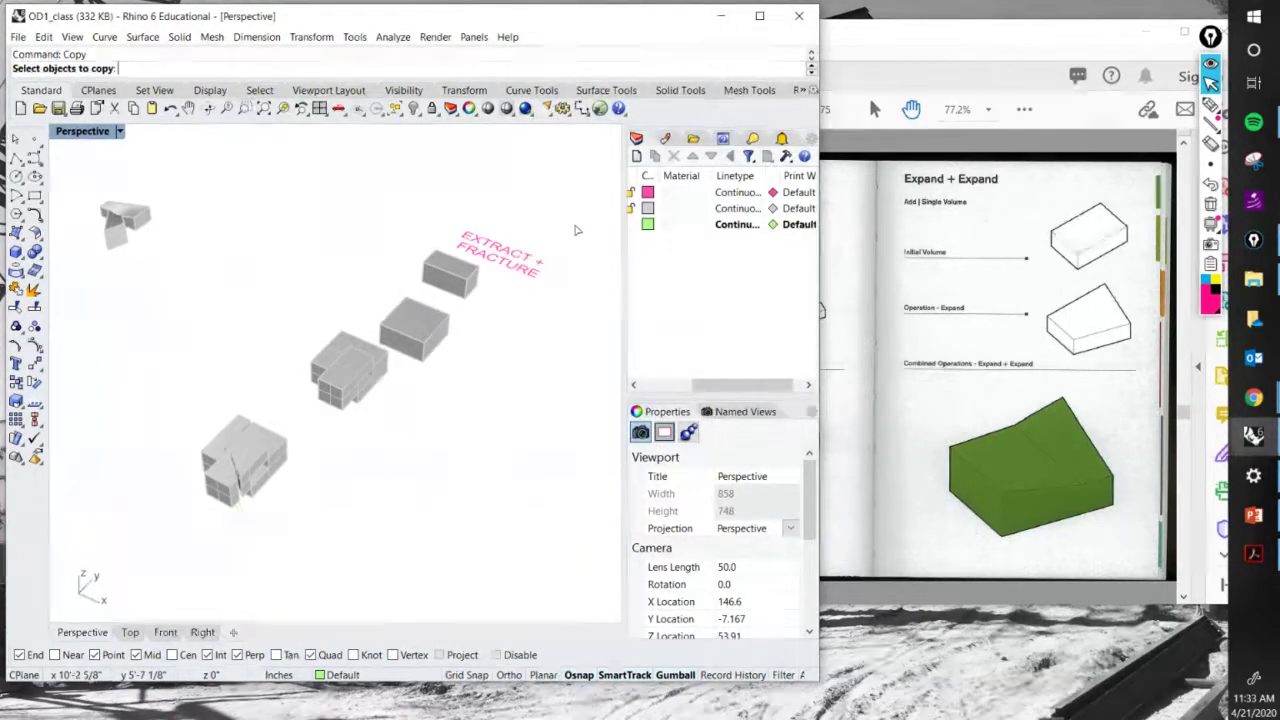
{"action": "left_click", "coordinate": [535, 256]}
{"action": "key", "text": "Return"}
{"action": "left_click", "coordinate": [522, 268]}
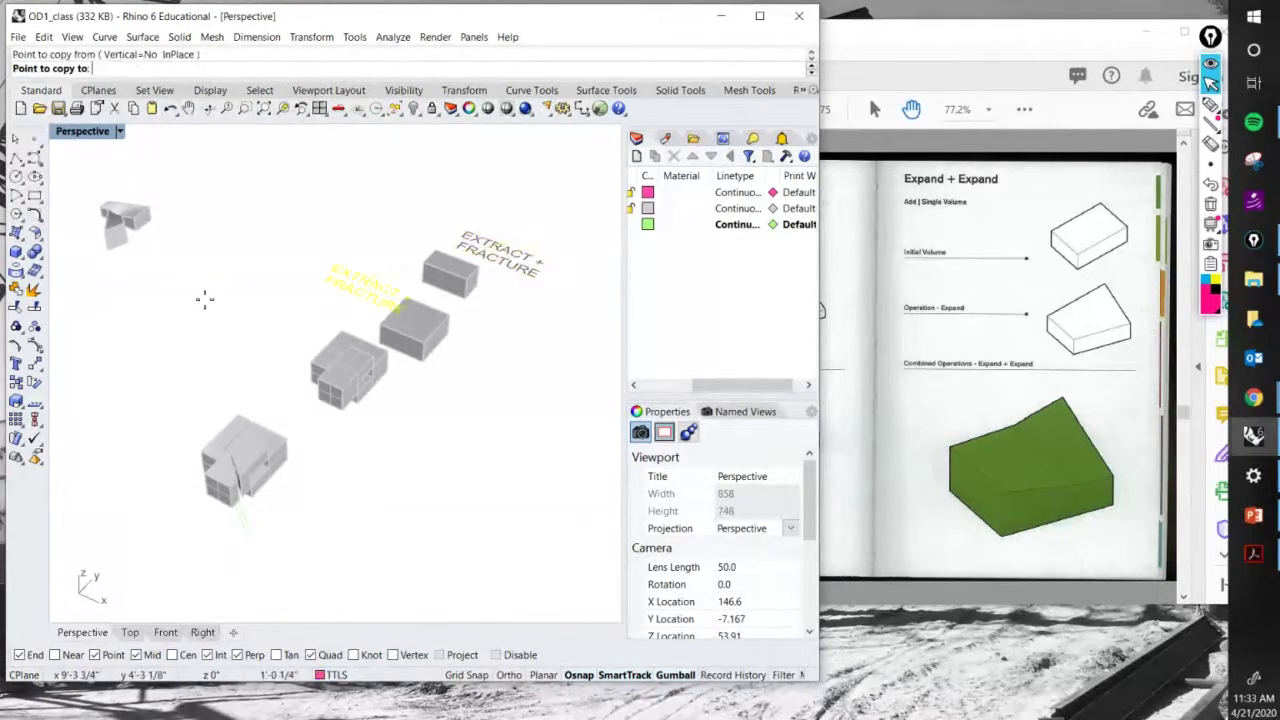
{"action": "left_click", "coordinate": [158, 393]}
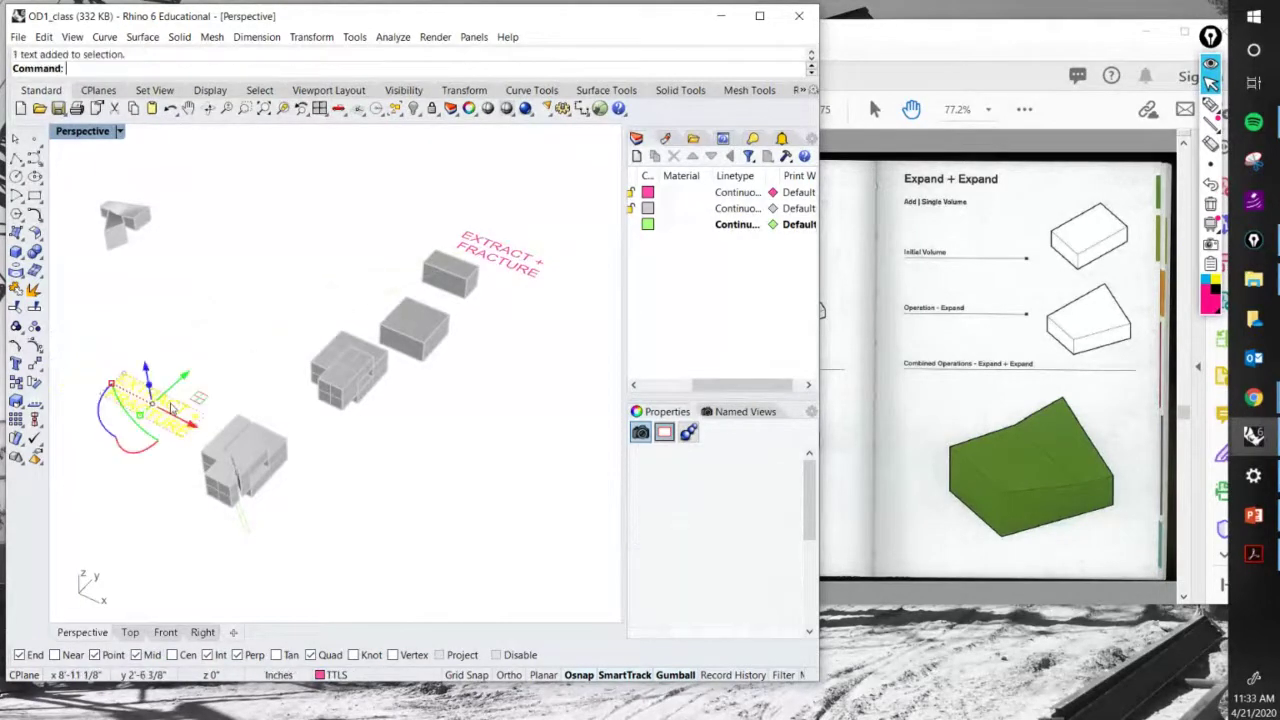
Change the copied label's text to COMBINED OPERATION and set its text height to 0.5 in.
{"action": "double_click", "coordinate": [150, 400]}
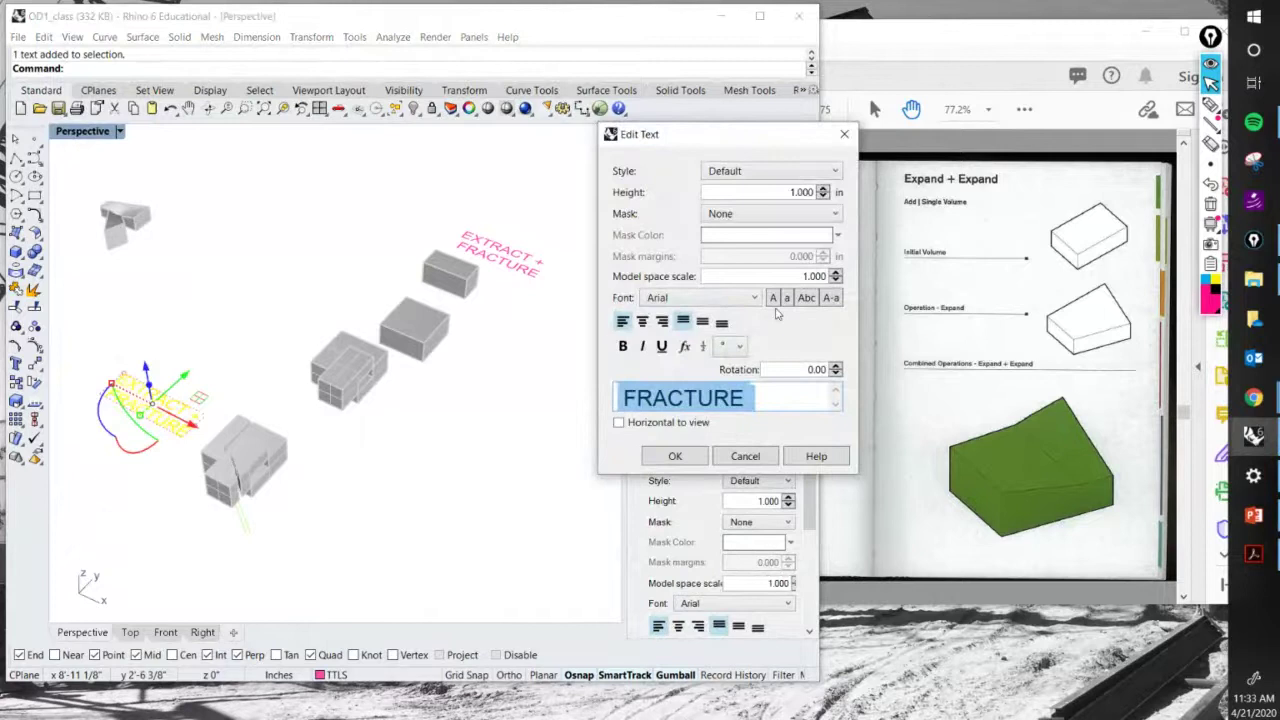
{"action": "type", "text": "COMBINED O"}
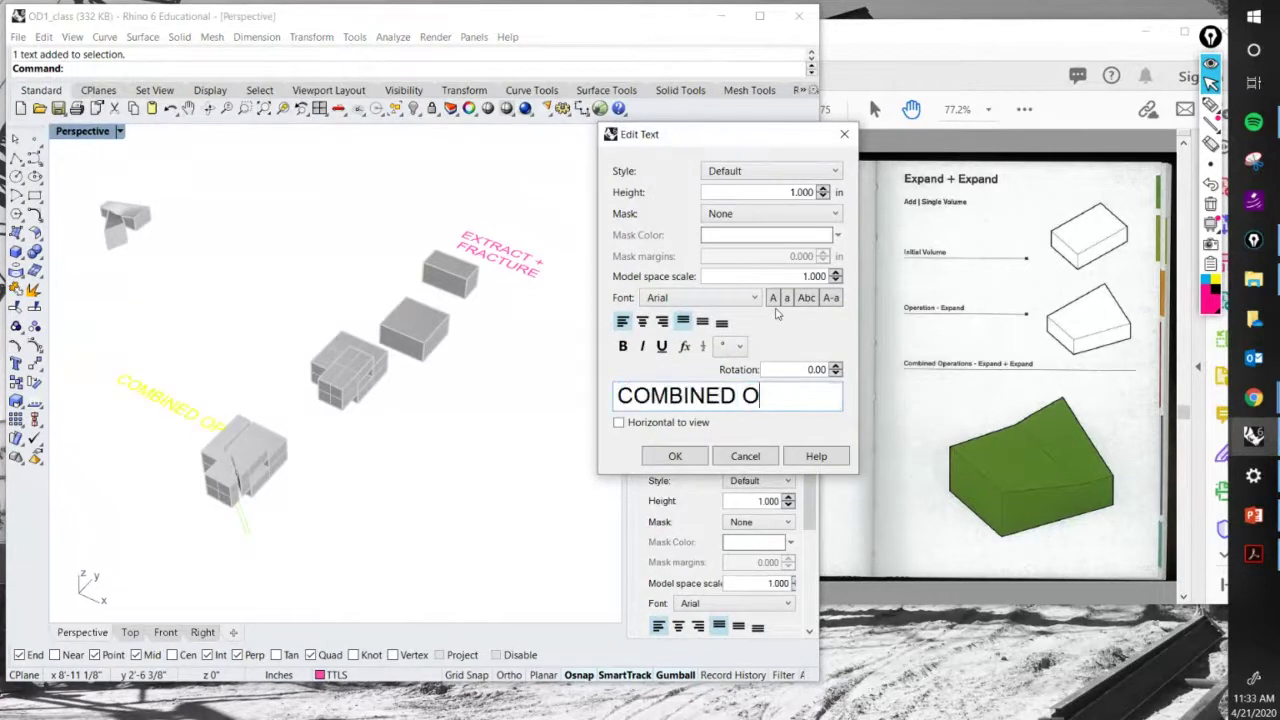
{"action": "type", "text": "PERATION"}
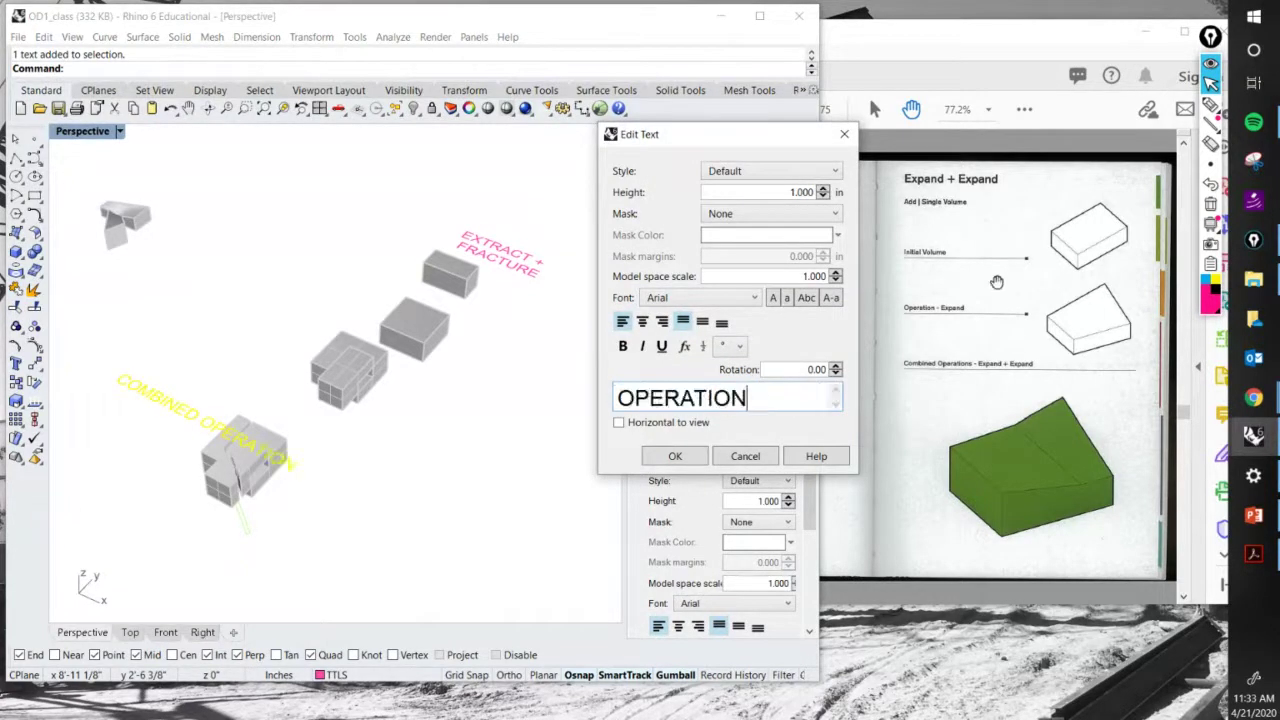
{"action": "scroll", "coordinate": [733, 393], "scroll_direction": "up", "scroll_amount": 1}
{"action": "scroll", "coordinate": [733, 396], "scroll_direction": "down", "scroll_amount": 1}
{"action": "left_click_drag", "start_coordinate": [763, 394], "coordinate": [563, 321]}
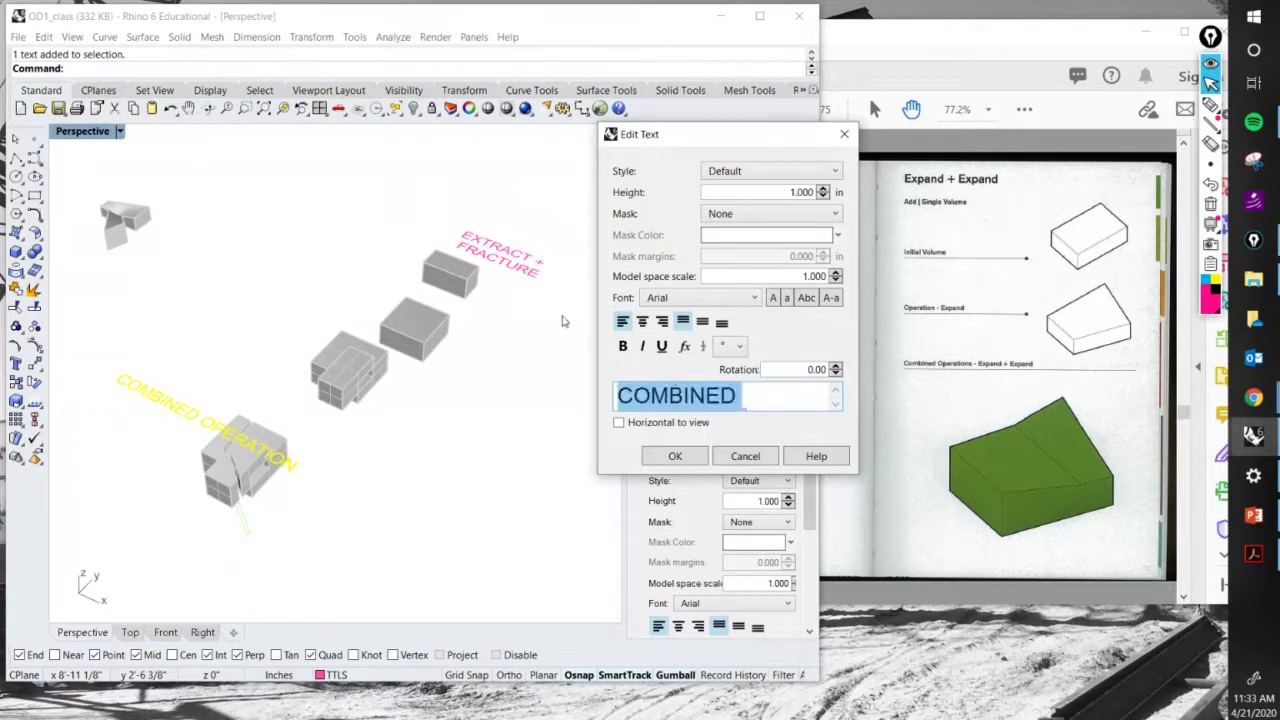
{"action": "left_click", "coordinate": [784, 193]}
{"action": "type", "text": "0.5"}
{"action": "key", "text": "Return"}
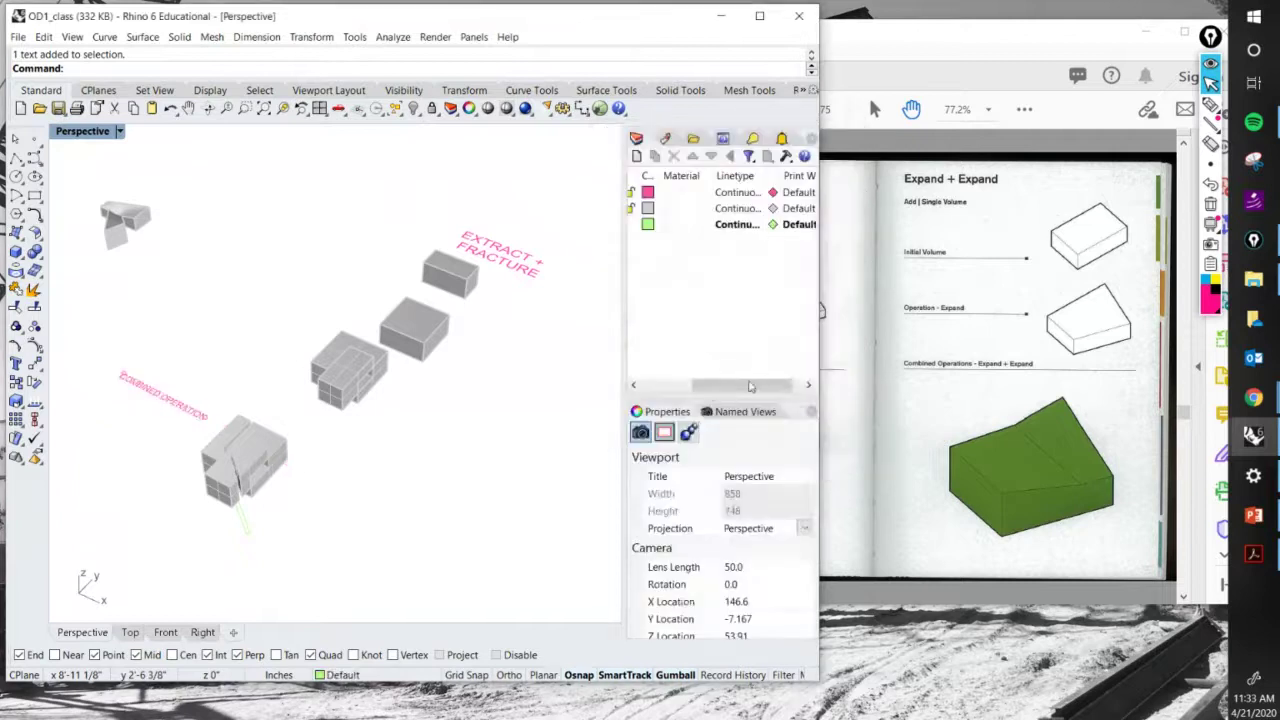
Copy the COMBINED OPERATION label twice, beside the extracted volume and beside the base volumes.
{"action": "right_click_drag", "start_coordinate": [184, 474], "coordinate": [225, 490]}
{"action": "left_click", "coordinate": [868, 376]}
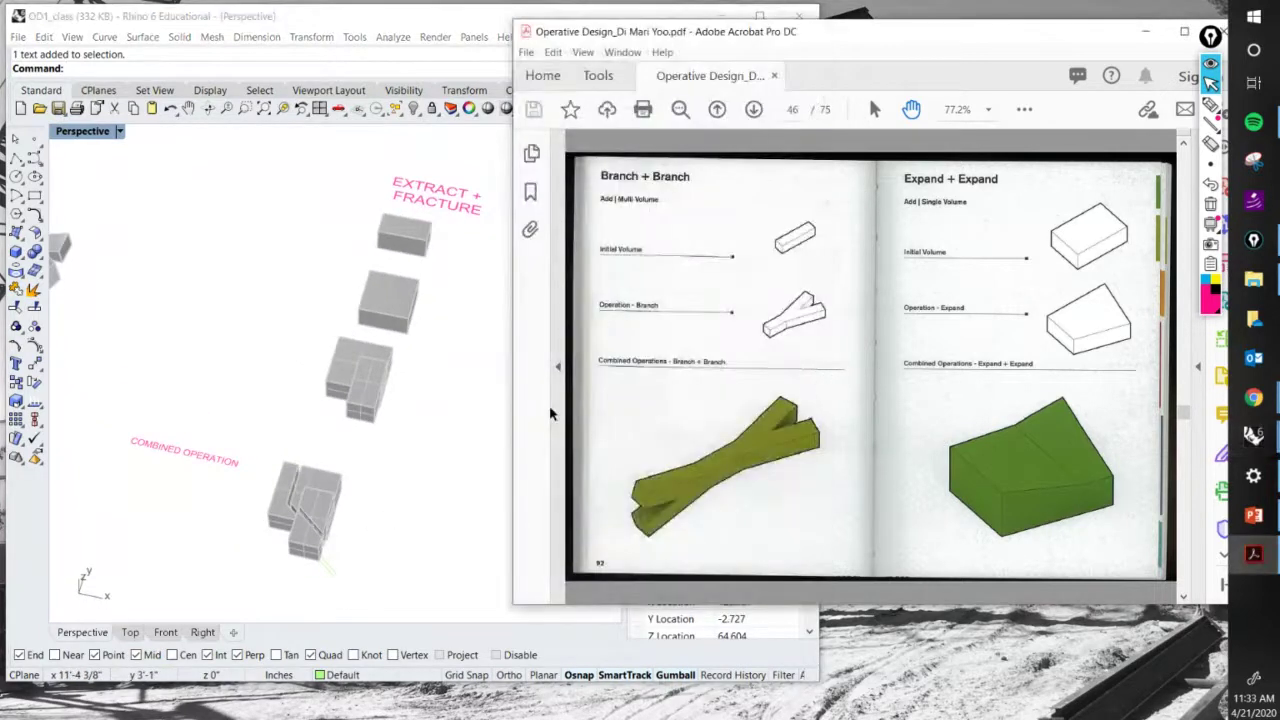
{"action": "left_click", "coordinate": [196, 393]}
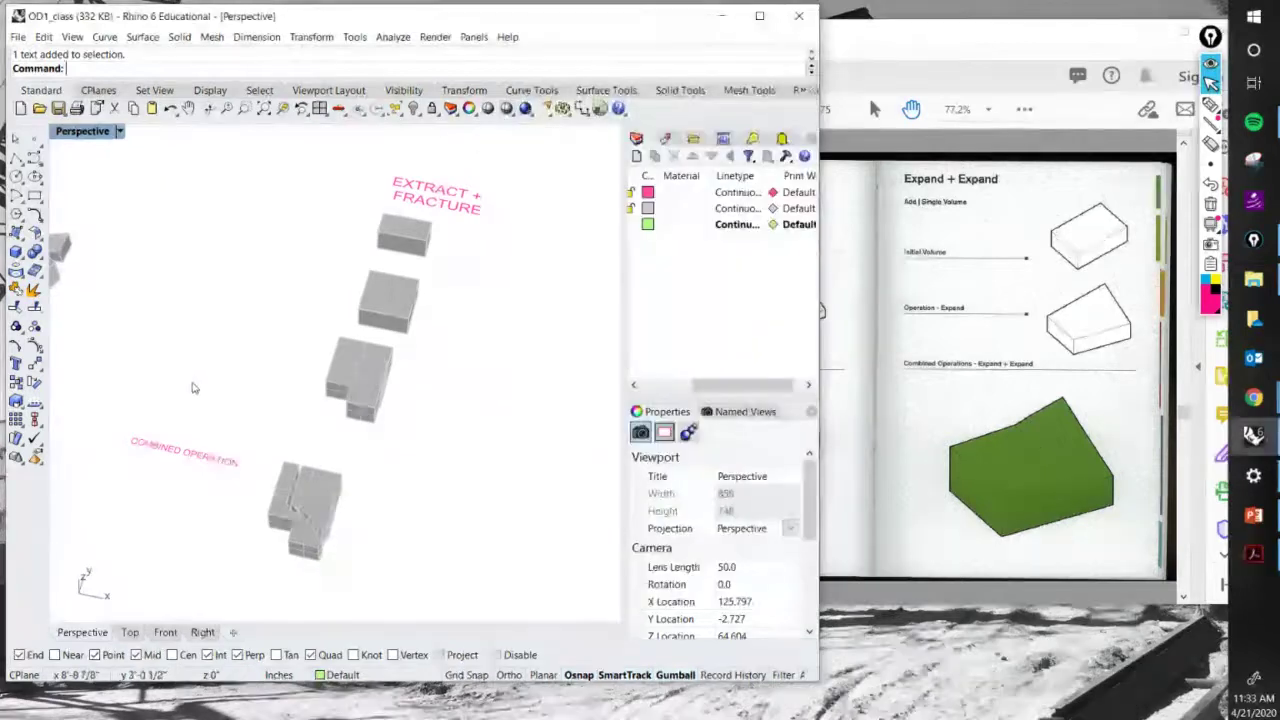
{"action": "type", "text": "Copy"}
{"action": "key", "text": "Return"}
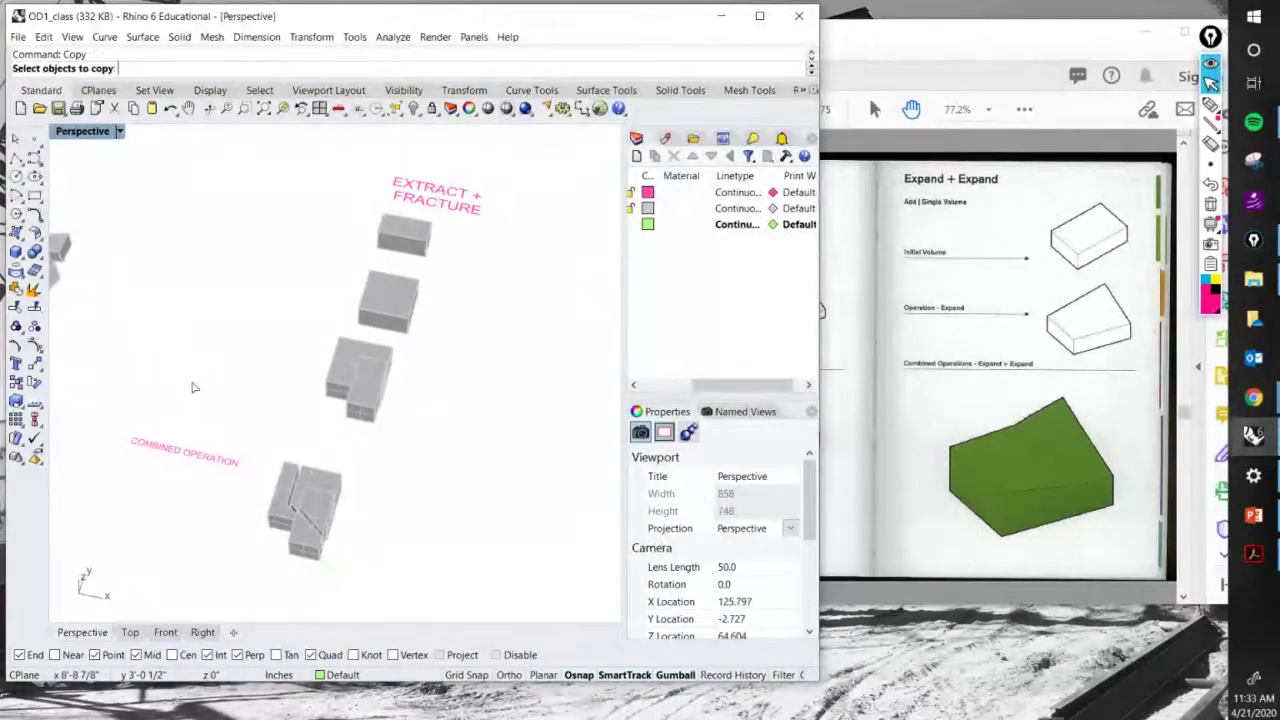
{"action": "left_click", "coordinate": [237, 470]}
{"action": "key", "text": "Return"}
{"action": "left_click", "coordinate": [240, 464]}
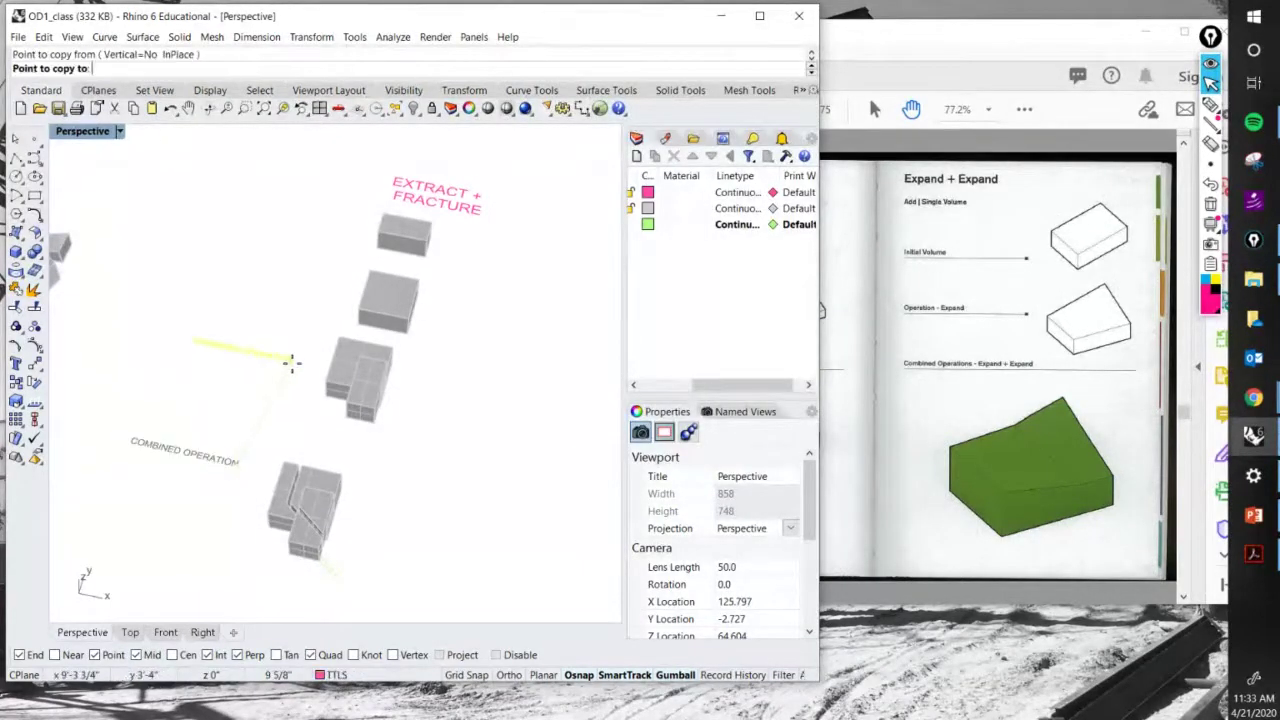
{"action": "left_click", "coordinate": [291, 361]}
{"action": "left_click", "coordinate": [329, 285]}
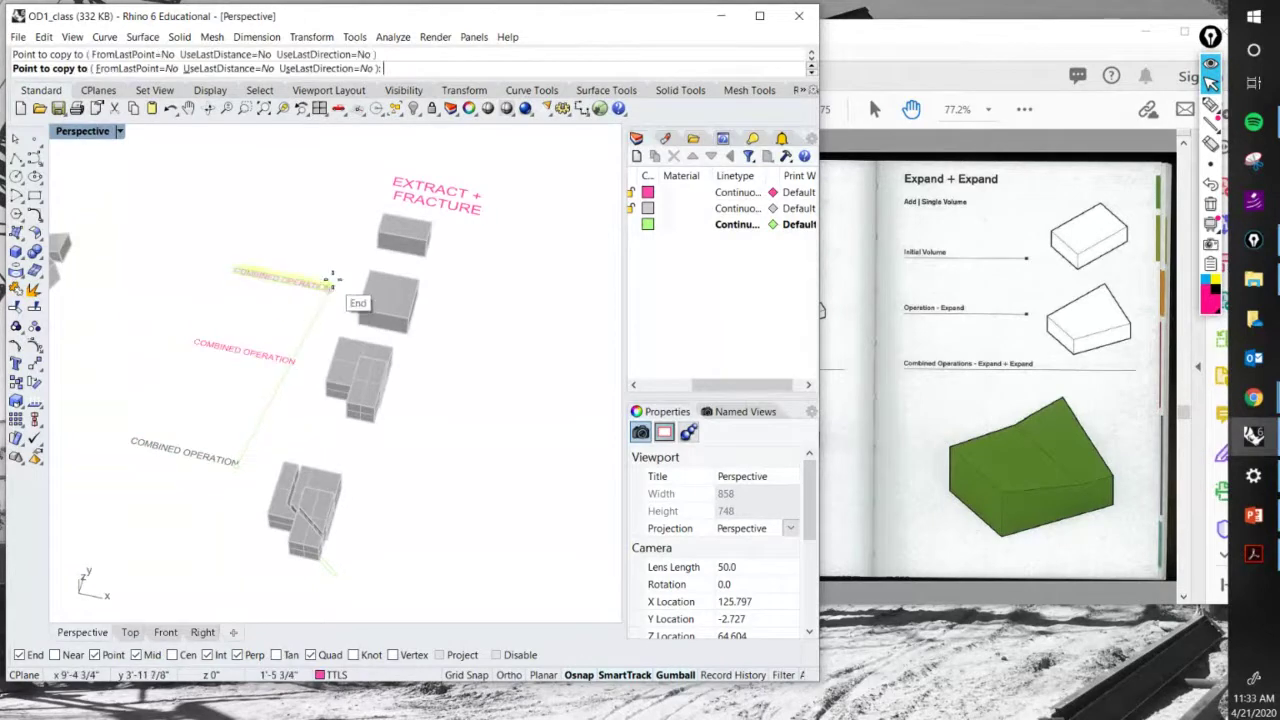
{"action": "key", "text": "Return"}
Check the first caption in the PDF and change the label beside the base volumes to INITIAL VOLUMES.
{"action": "key", "text": "alt+Tab"}
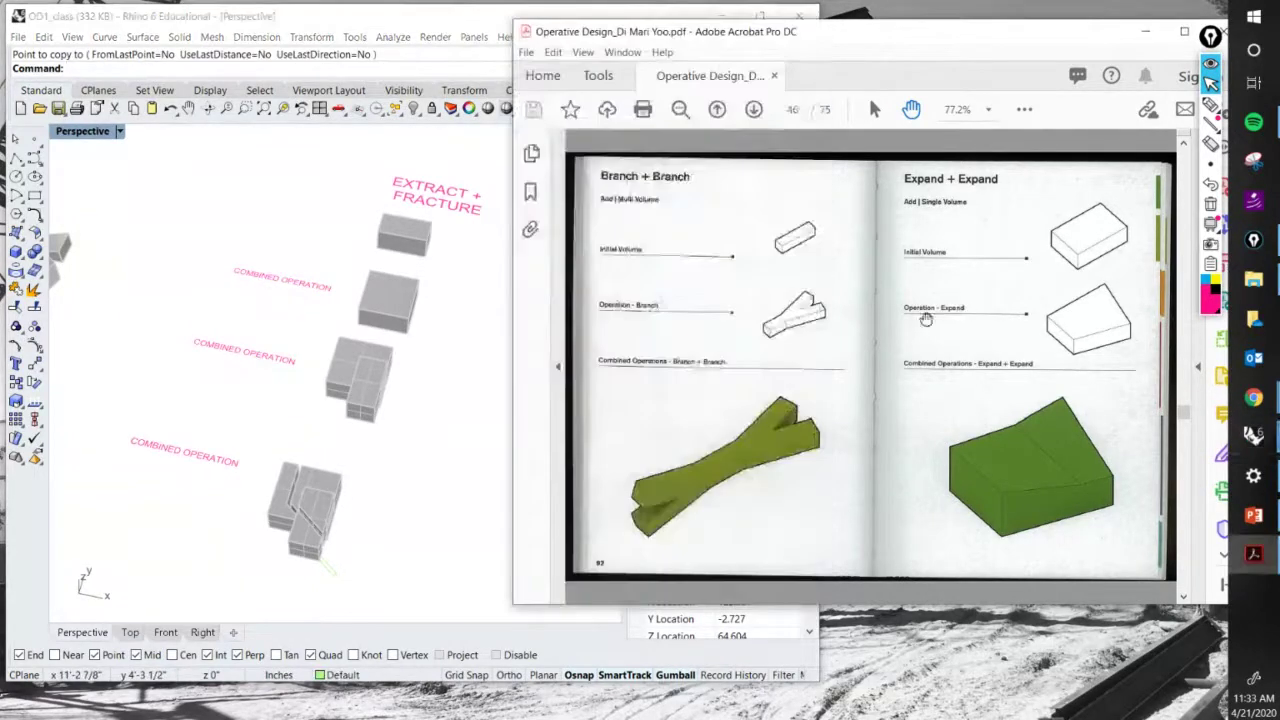
{"action": "left_click", "coordinate": [318, 280]}
{"action": "left_click", "coordinate": [316, 284]}
{"action": "double_click", "coordinate": [313, 287]}
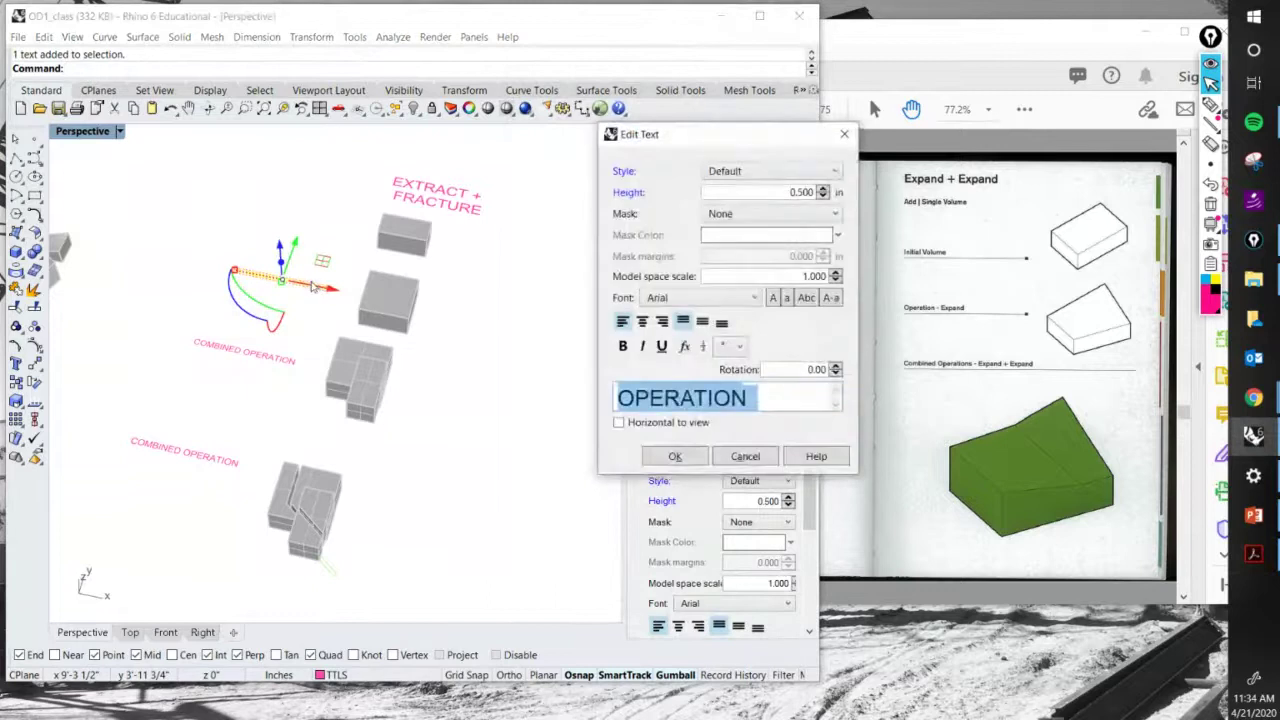
{"action": "type", "text": "INITIAL VOLUMES"}
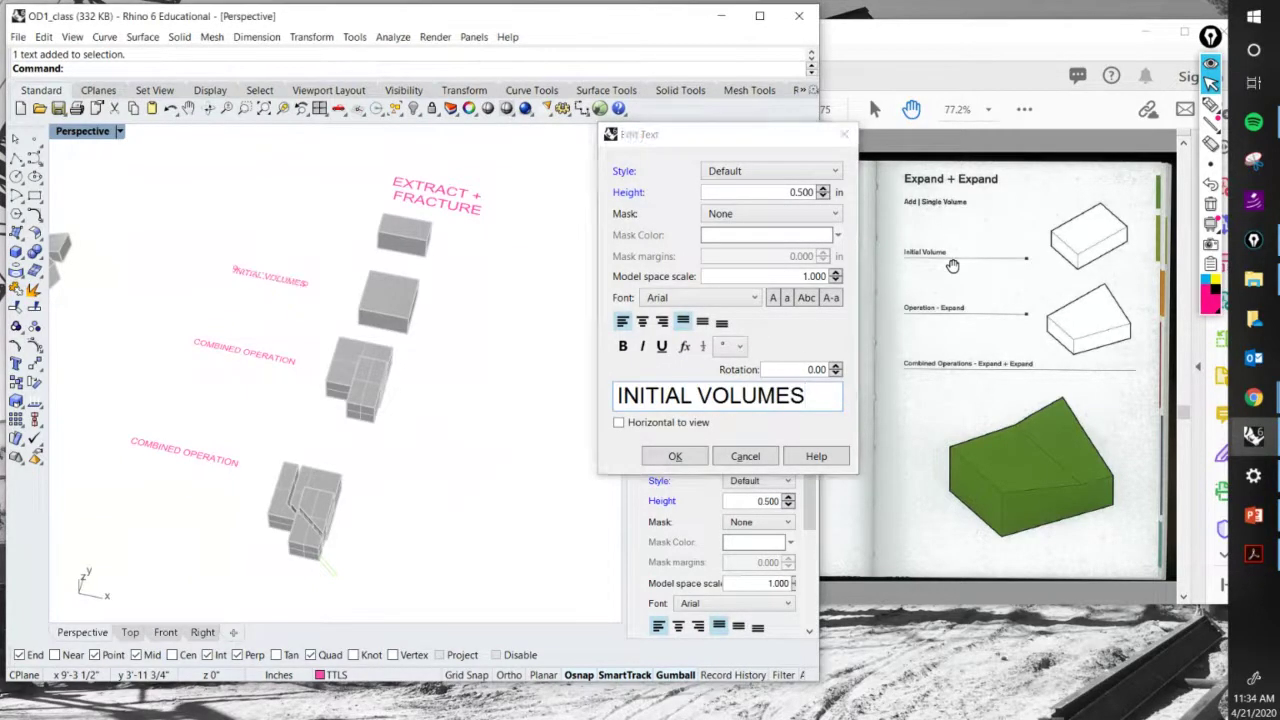
{"action": "key", "text": "Return"}
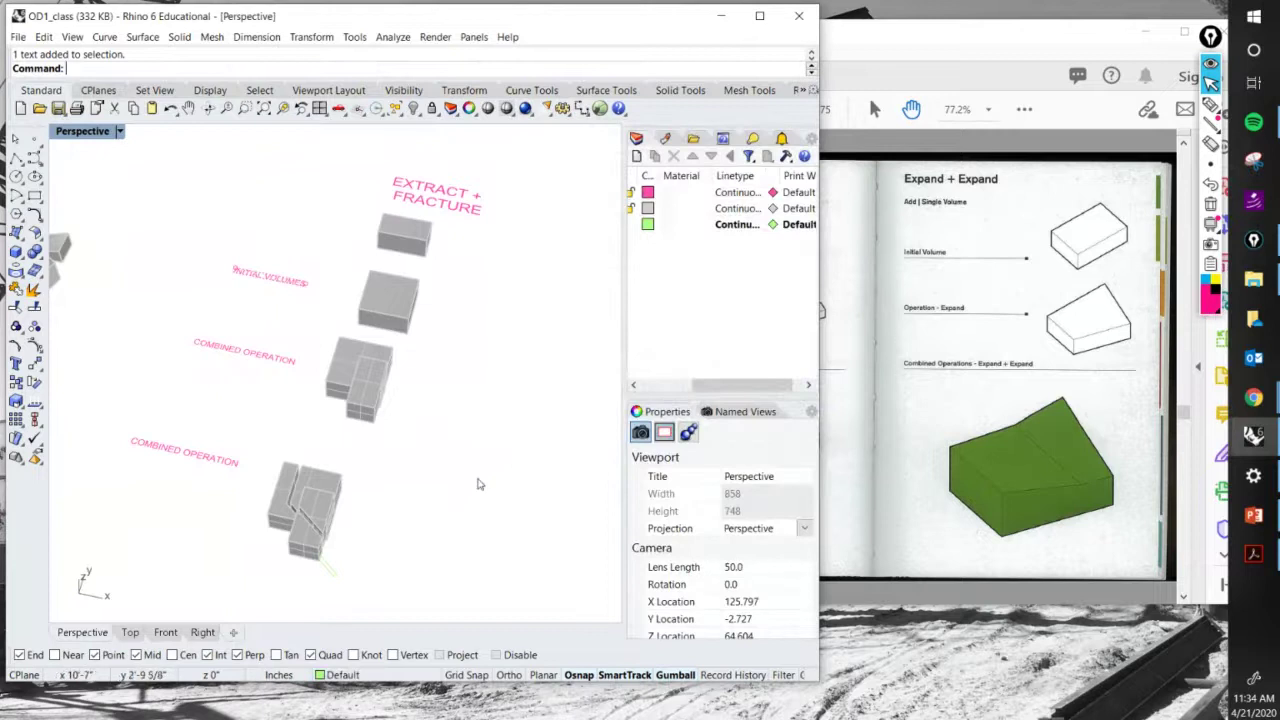
Check the PDF captions and change the label beside the extracted volume to OPERATION: EXTRACT.
{"action": "left_click", "coordinate": [1155, 434]}
{"action": "left_click", "coordinate": [200, 380]}
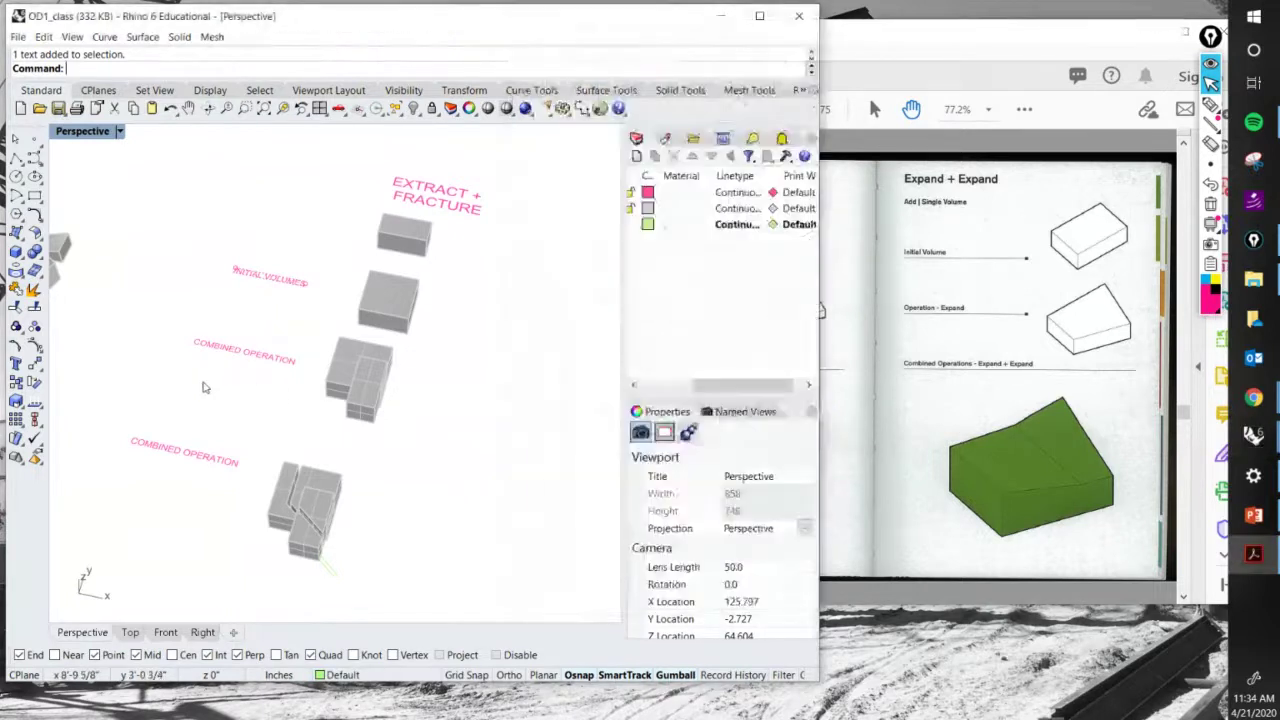
{"action": "double_click", "coordinate": [235, 356]}
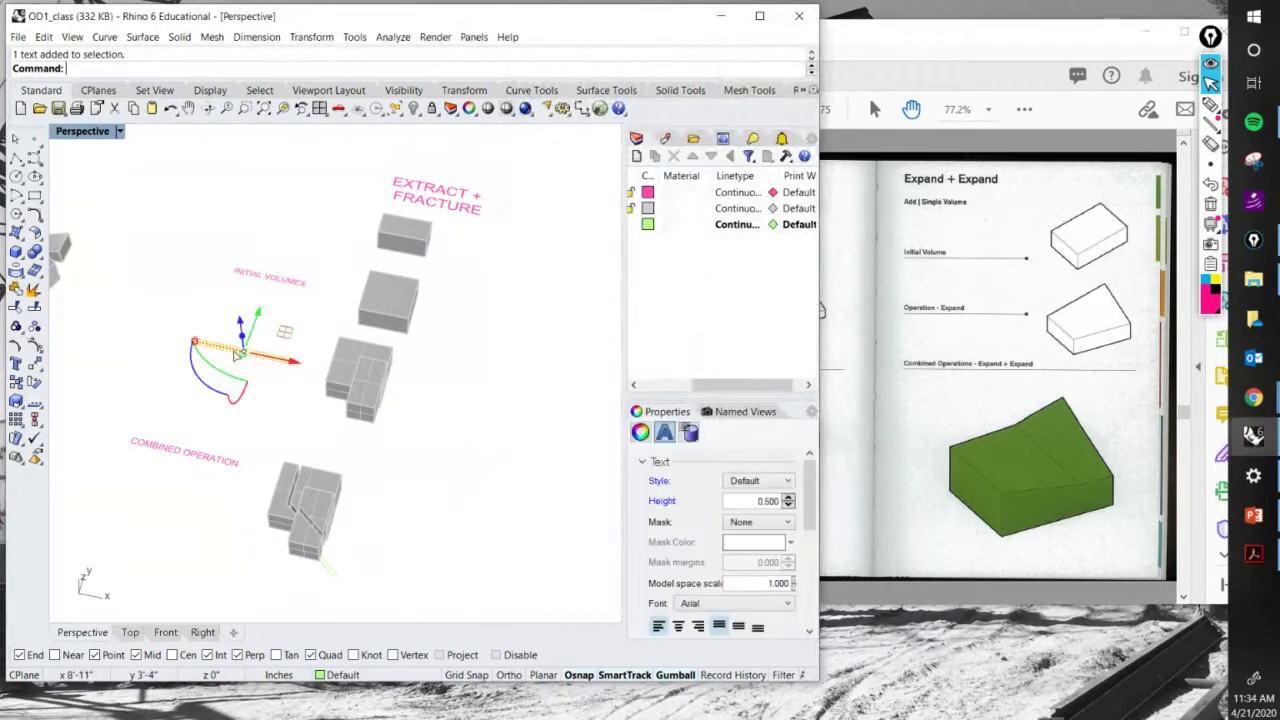
{"action": "type", "text": "OPER"}
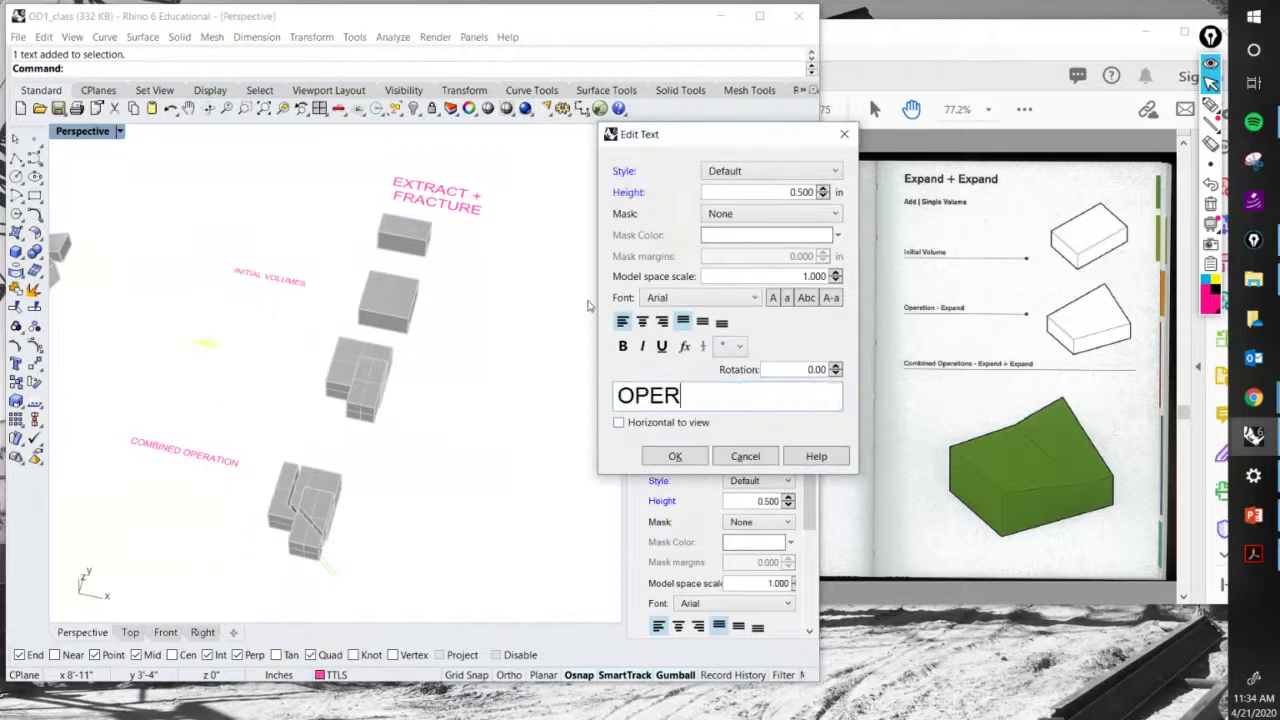
{"action": "type", "text": "ATION: EXTR"}
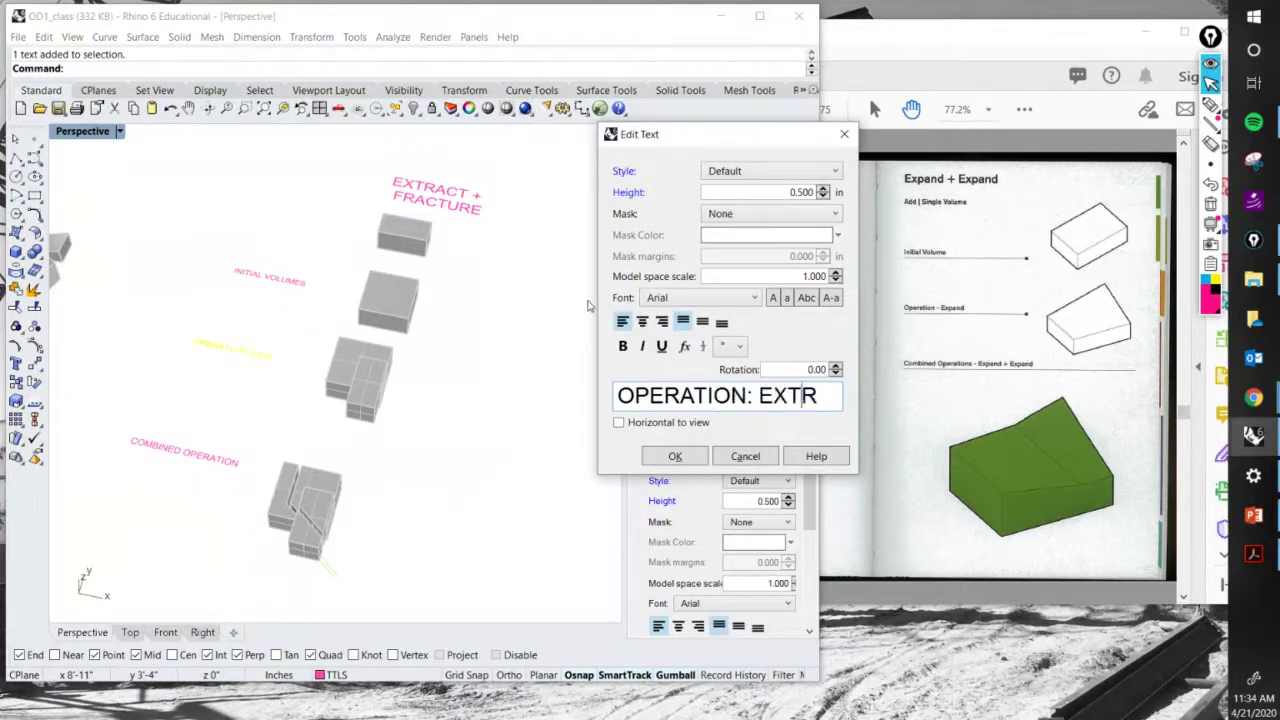
{"action": "type", "text": "ACT"}
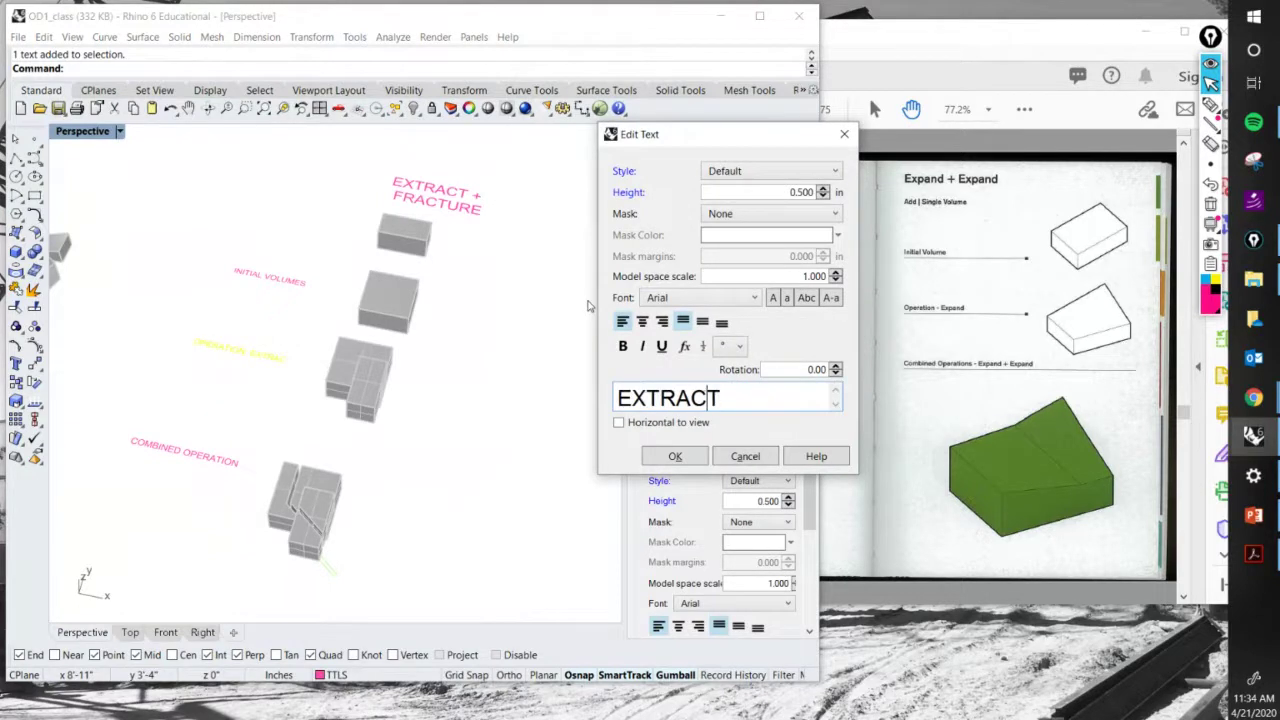
{"action": "left_click", "coordinate": [675, 456]}
Move the larger base volume close to the smaller one so the two initial volumes sit together as one stage.
{"action": "left_click", "coordinate": [985, 382]}
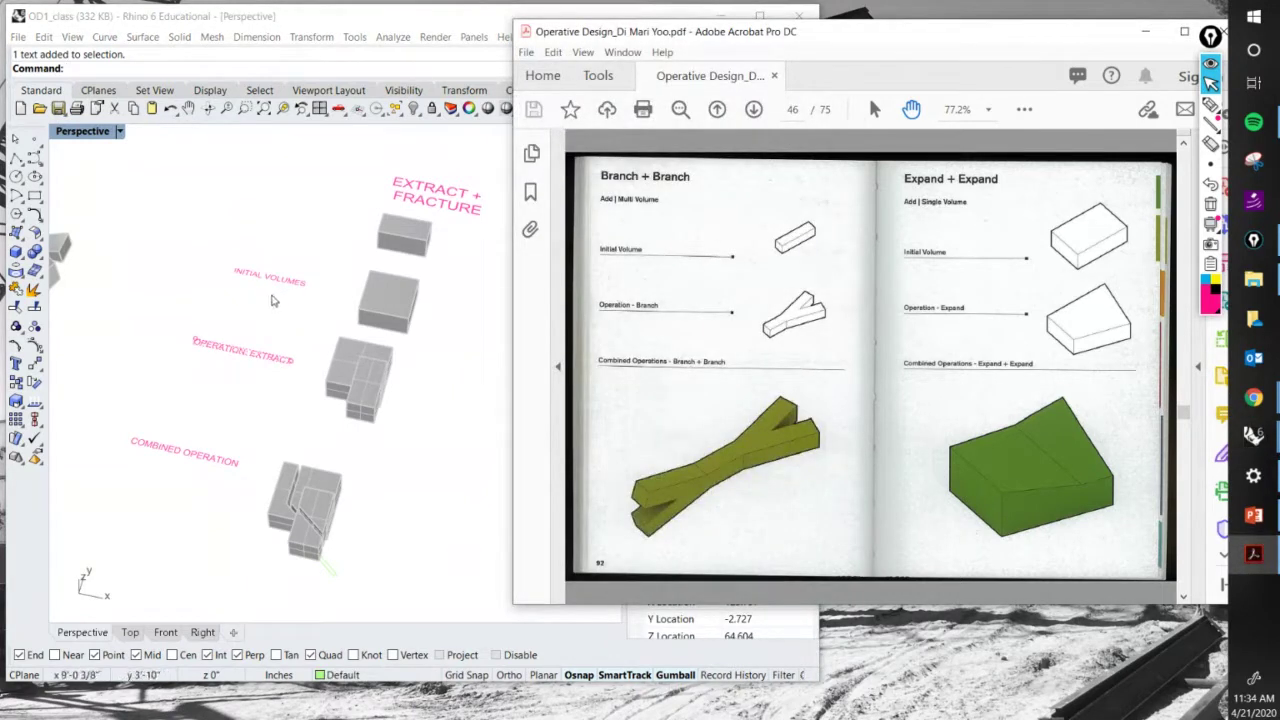
{"action": "left_click", "coordinate": [480, 290]}
{"action": "scroll", "coordinate": [480, 291], "scroll_direction": "up", "scroll_amount": 3}
{"action": "right_click_drag", "start_coordinate": [480, 290], "coordinate": [415, 237]}
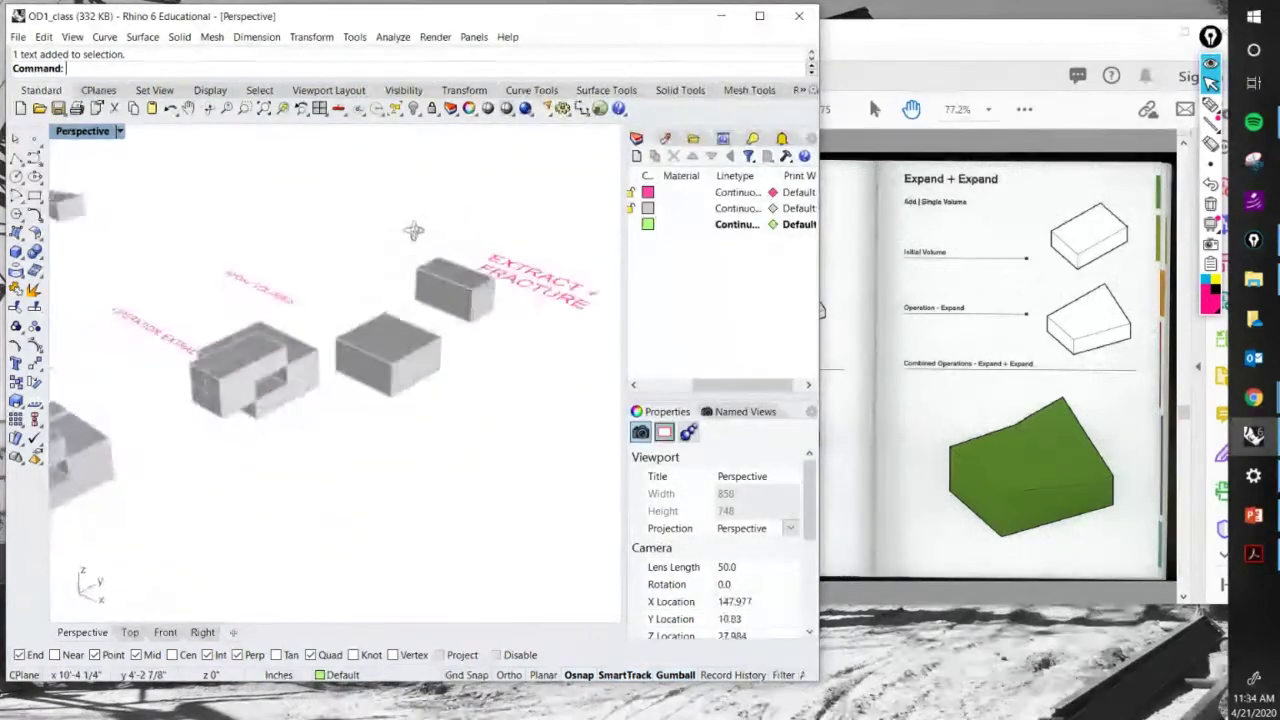
{"action": "key", "text": "Return"}
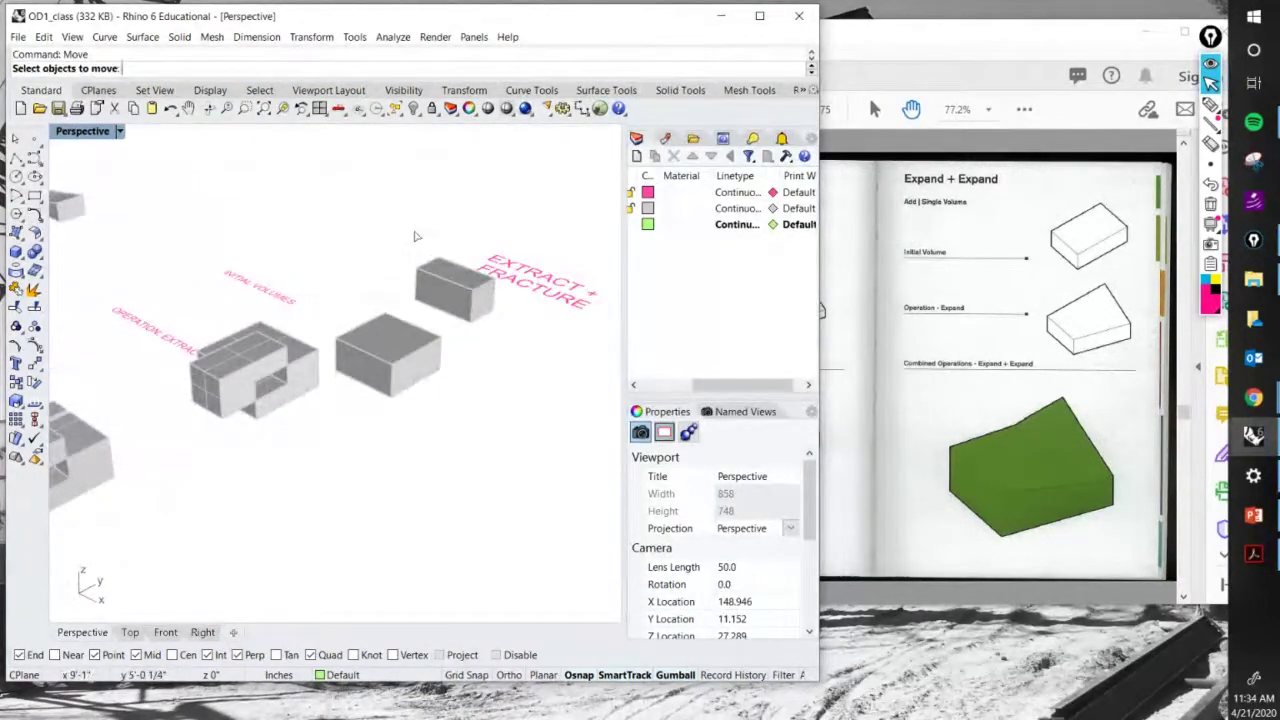
{"action": "left_click", "coordinate": [430, 350]}
{"action": "key", "text": "Return"}
{"action": "left_click", "coordinate": [455, 310]}
{"action": "left_click", "coordinate": [495, 250]}
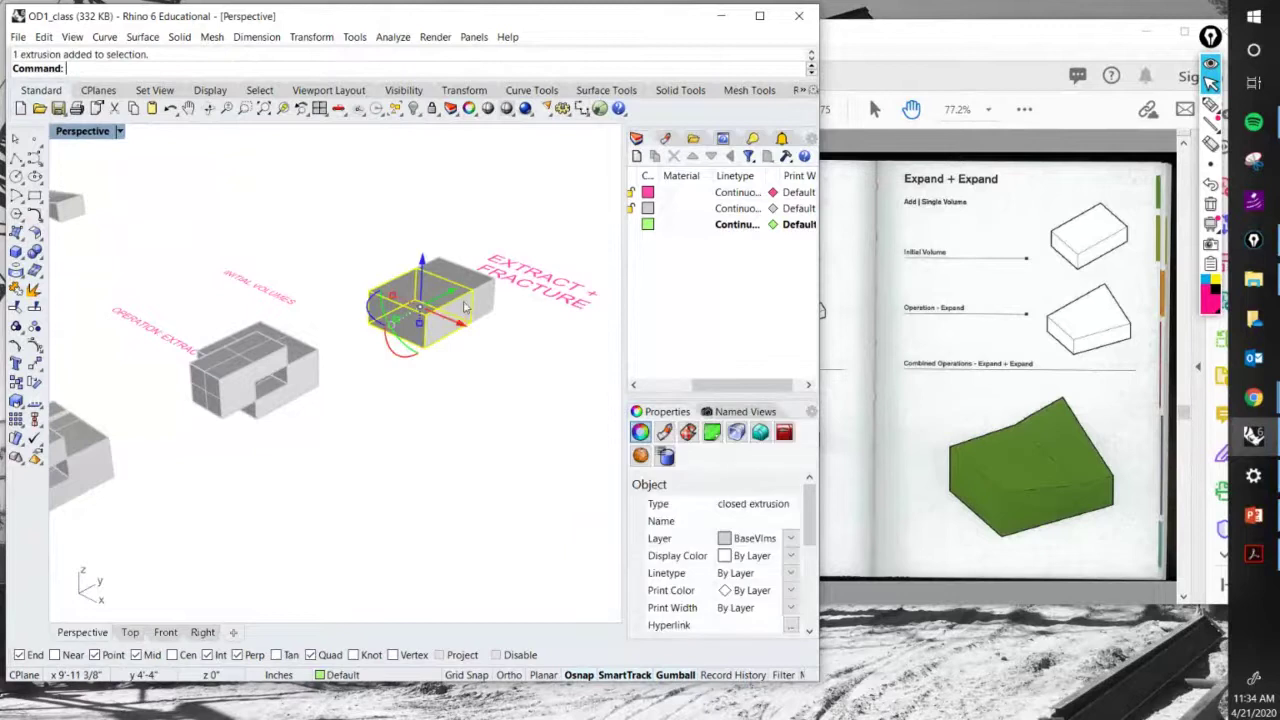
{"action": "left_click_drag", "start_coordinate": [455, 285], "coordinate": [440, 305]}
{"action": "left_click", "coordinate": [391, 366]}
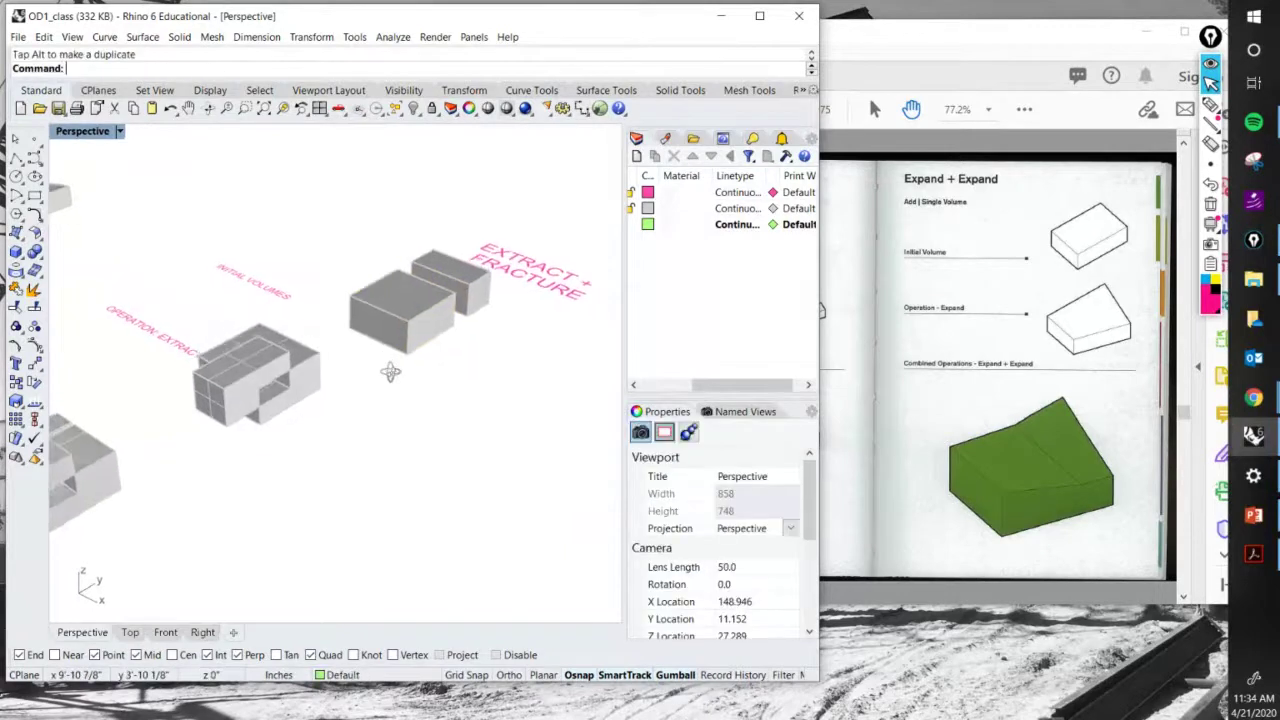
Move the EXTRACT + FRACTURE title toward the caption column, above the initial volumes.
{"action": "right_click_drag", "start_coordinate": [391, 366], "coordinate": [175, 229]}
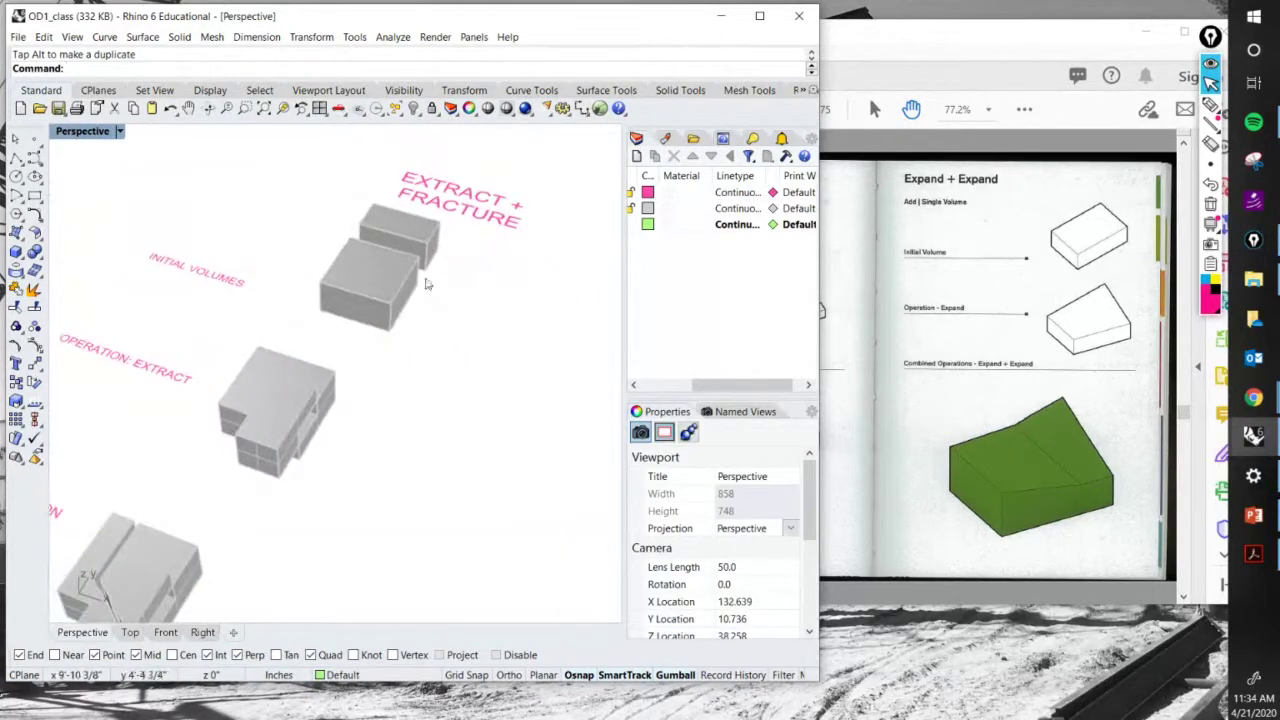
{"action": "right_click_drag", "start_coordinate": [425, 285], "coordinate": [458, 360]}
{"action": "left_click", "coordinate": [490, 192]}
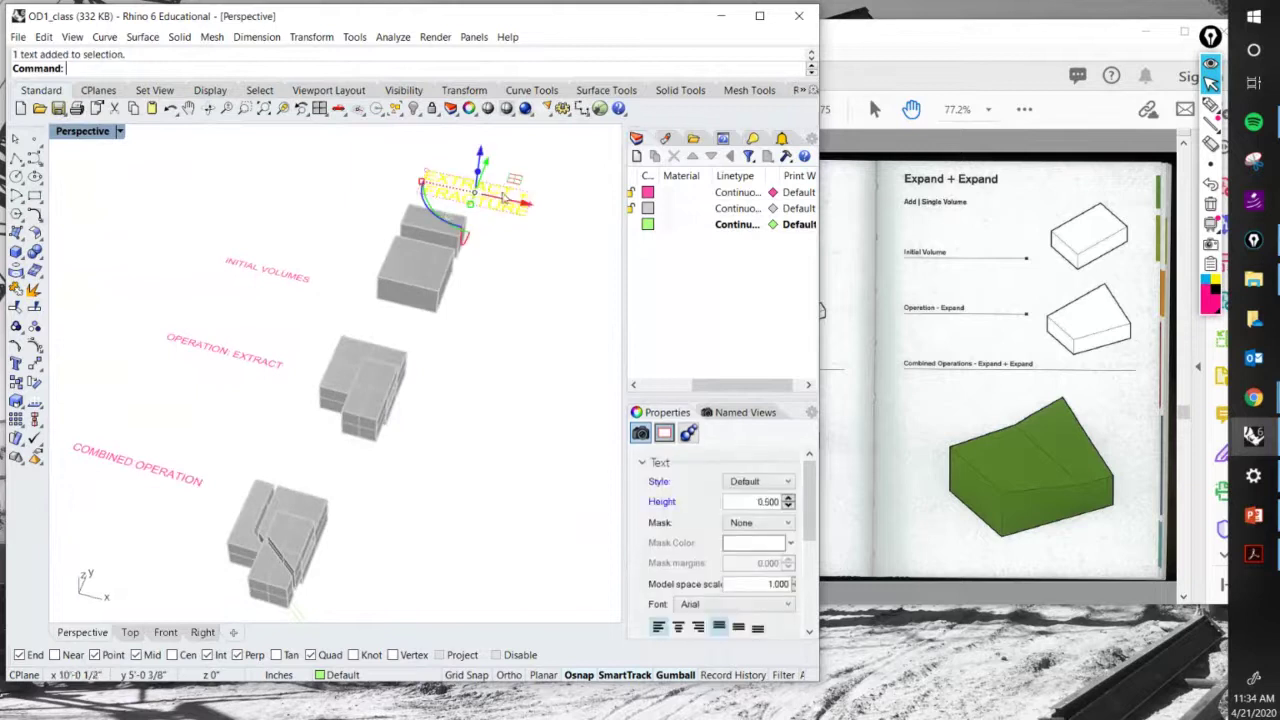
{"action": "left_click_drag", "start_coordinate": [512, 200], "coordinate": [425, 175]}
{"action": "left_click", "coordinate": [500, 358]}
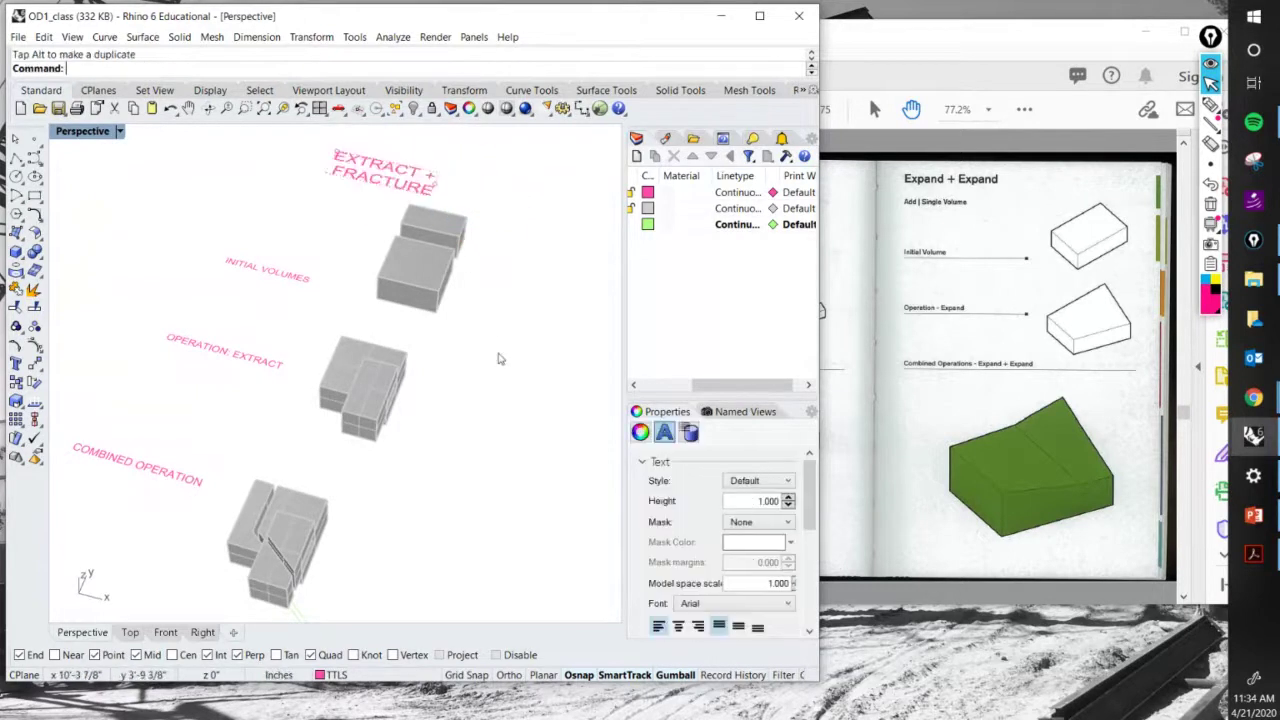
Following the PDF caption, extend the label beside the fractured volume to COMBINED OPERATION - EXTRACT + BRANCH.
{"action": "right_click_drag", "start_coordinate": [500, 358], "coordinate": [451, 384]}
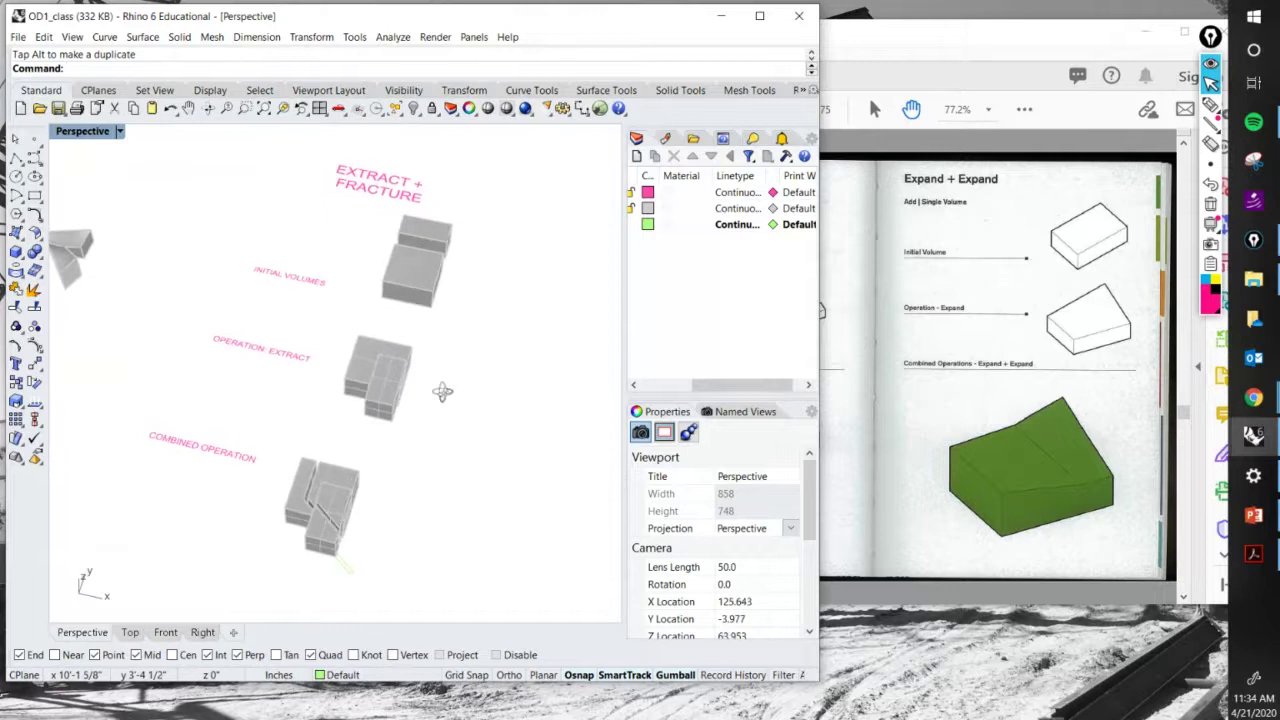
{"action": "left_click", "coordinate": [834, 356]}
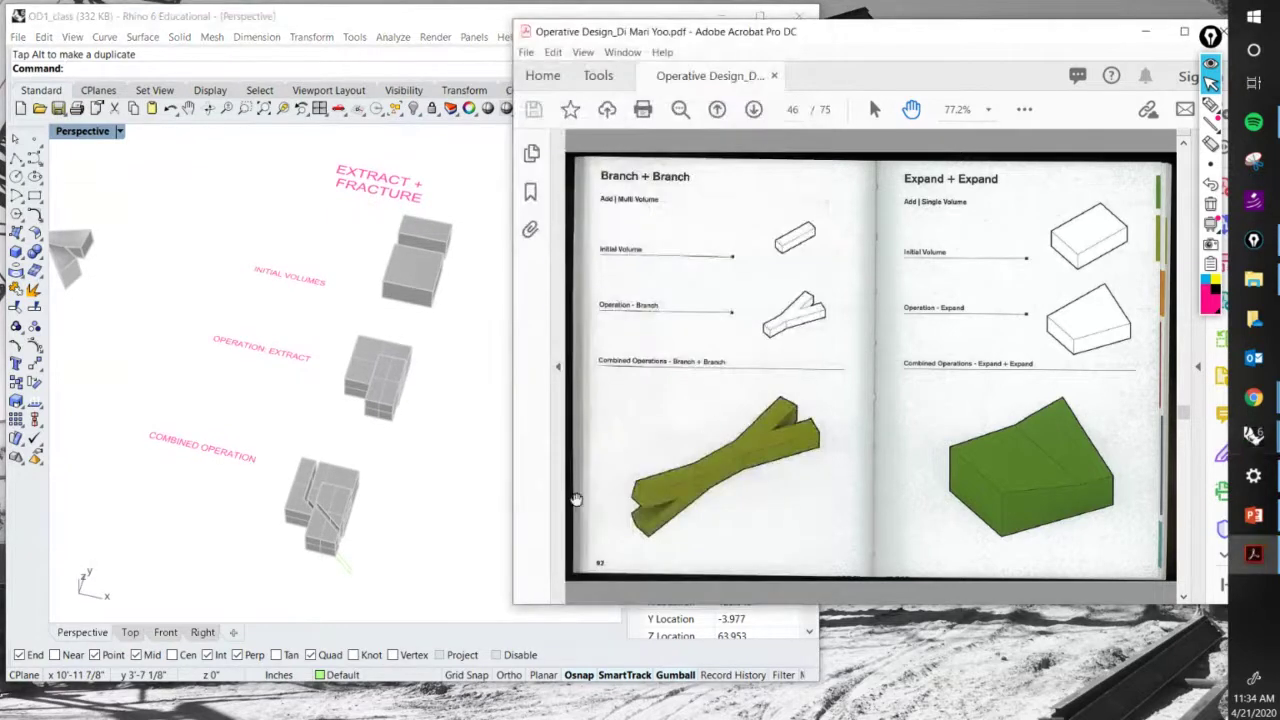
{"action": "left_click", "coordinate": [256, 372]}
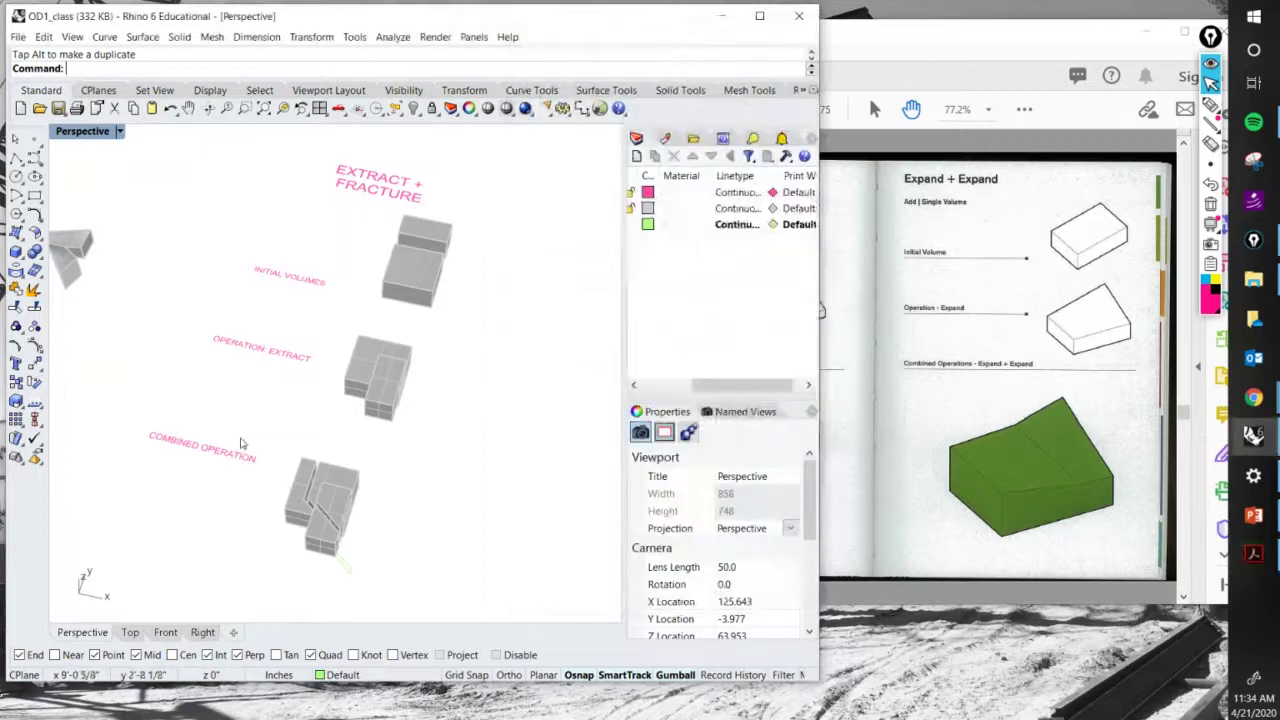
{"action": "double_click", "coordinate": [242, 460]}
{"action": "left_click", "coordinate": [793, 392]}
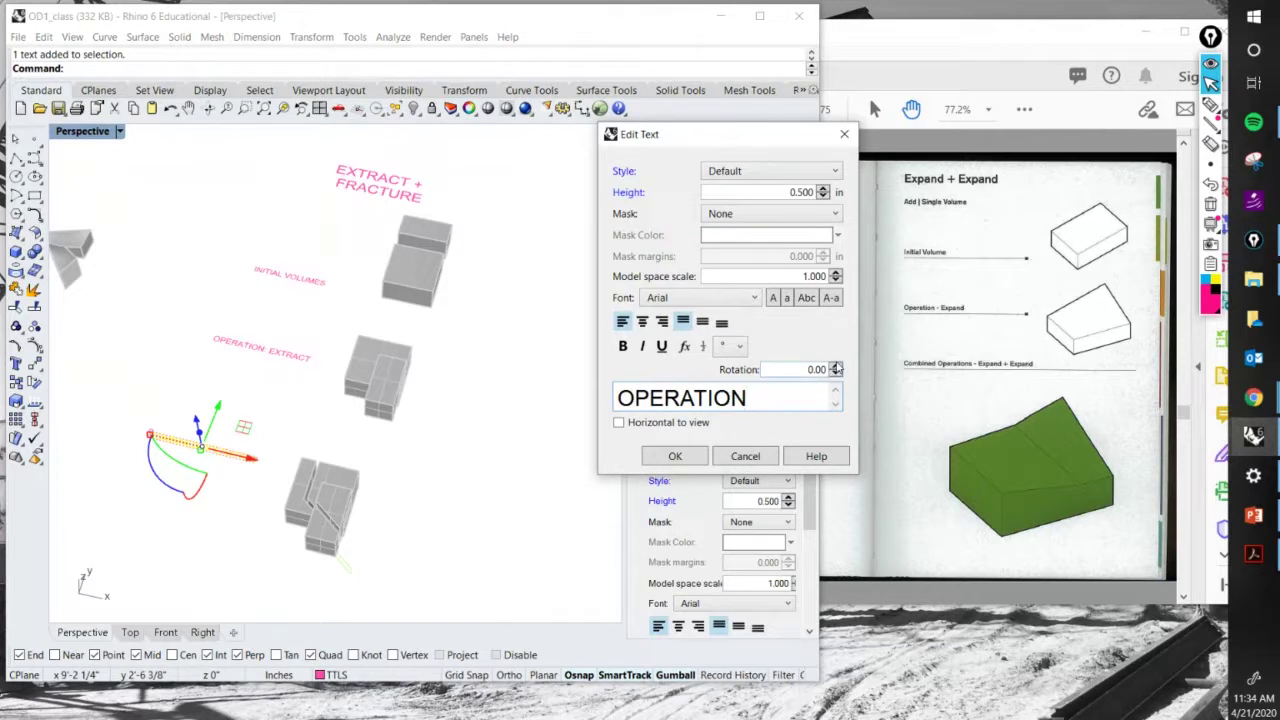
{"action": "type", "text": "- EXTR"}
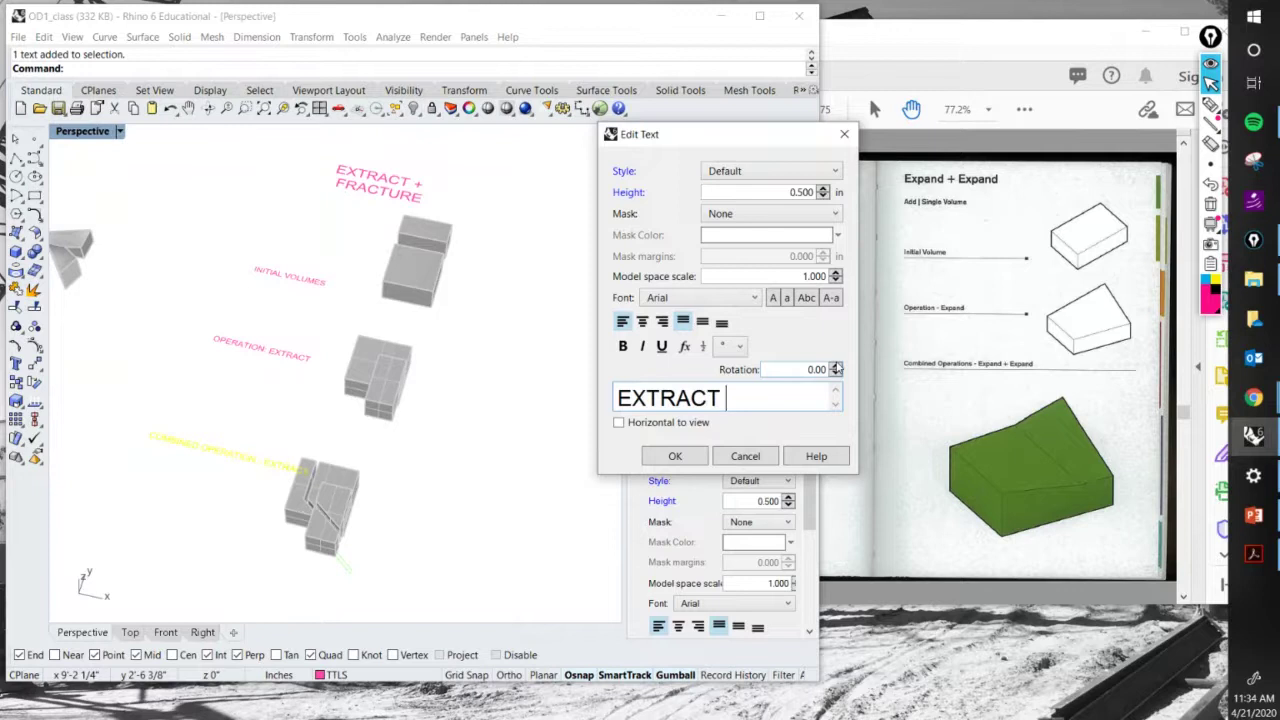
{"action": "left_click", "coordinate": [1066, 262]}
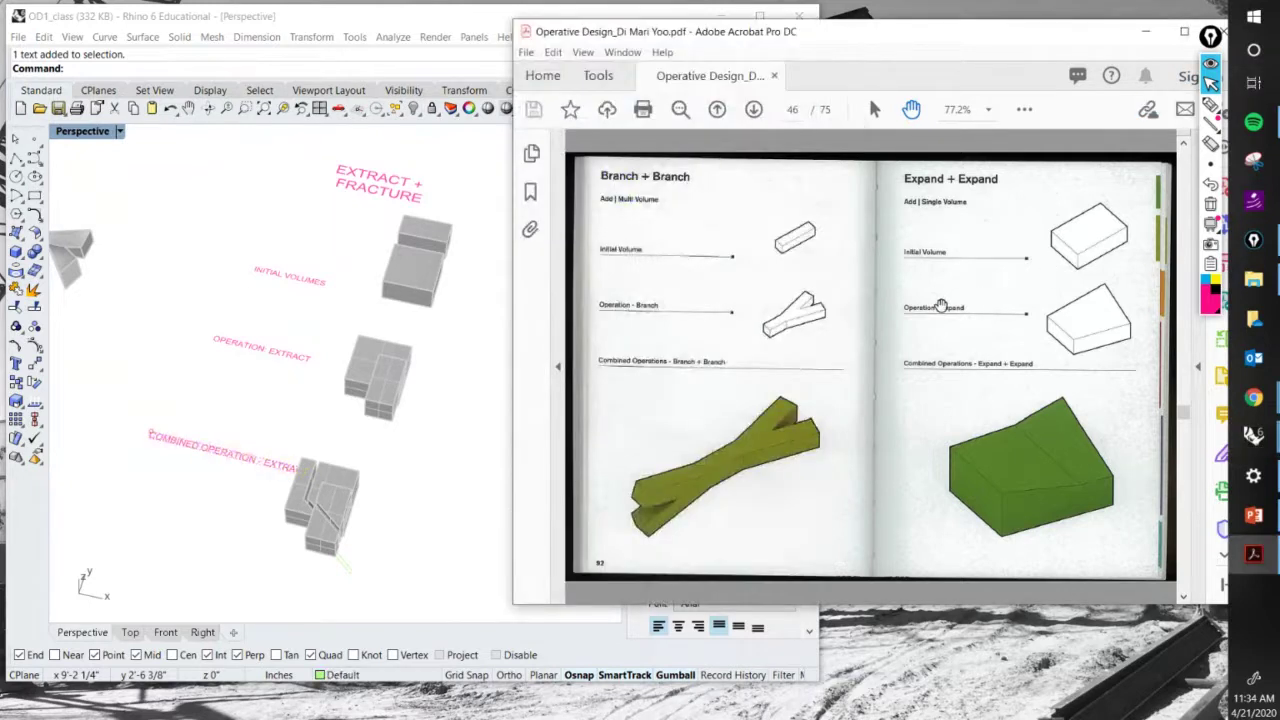
{"action": "left_click", "coordinate": [556, 12]}
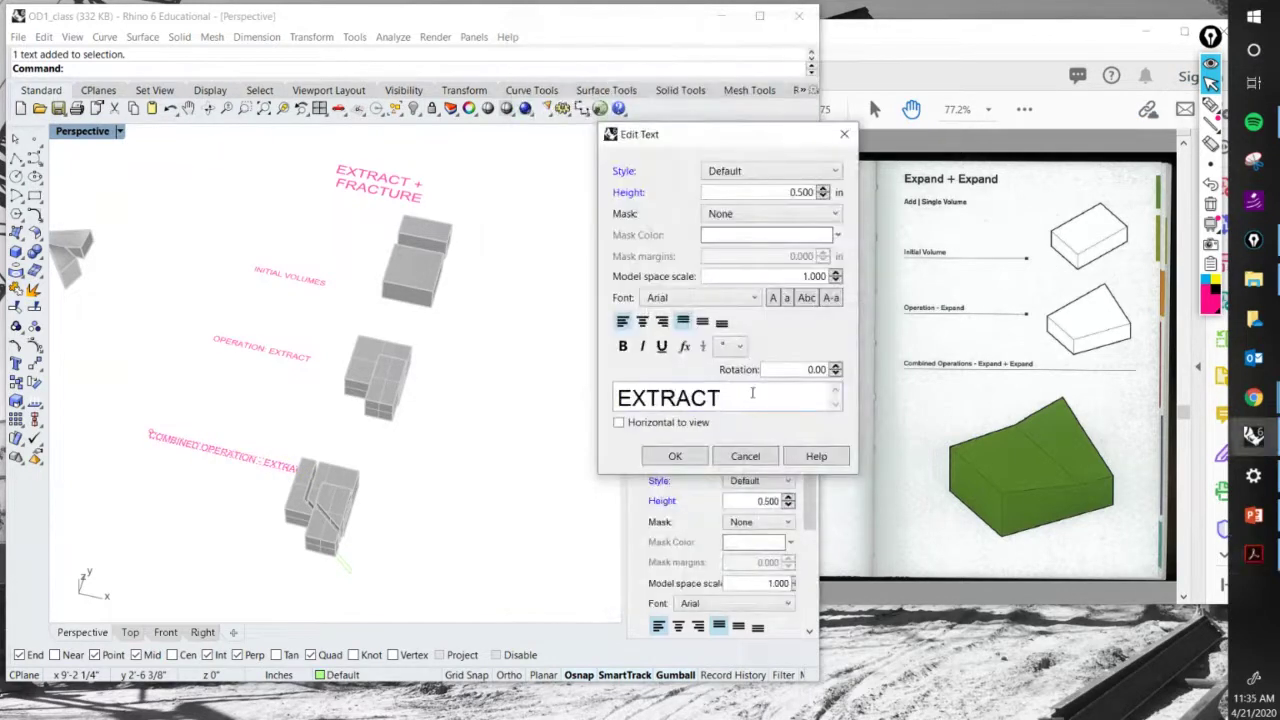
{"action": "type", "text": "+ BRANCH"}
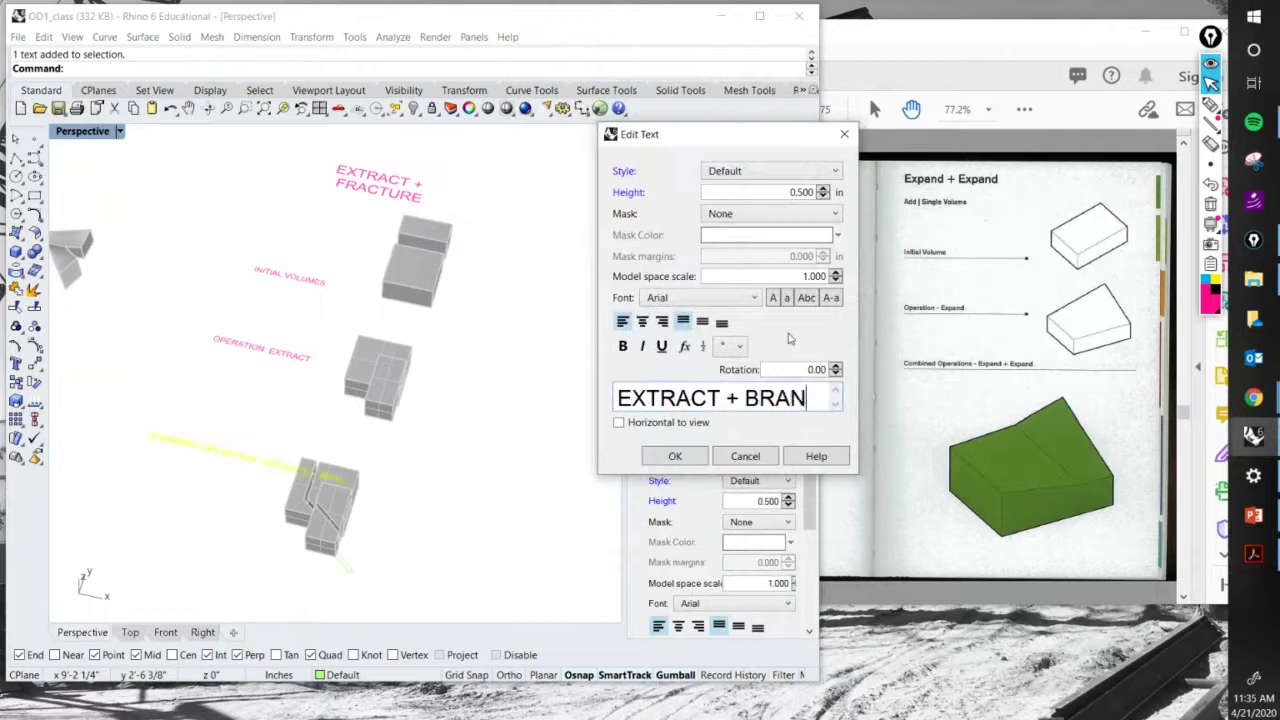
{"action": "key", "text": "Return"}
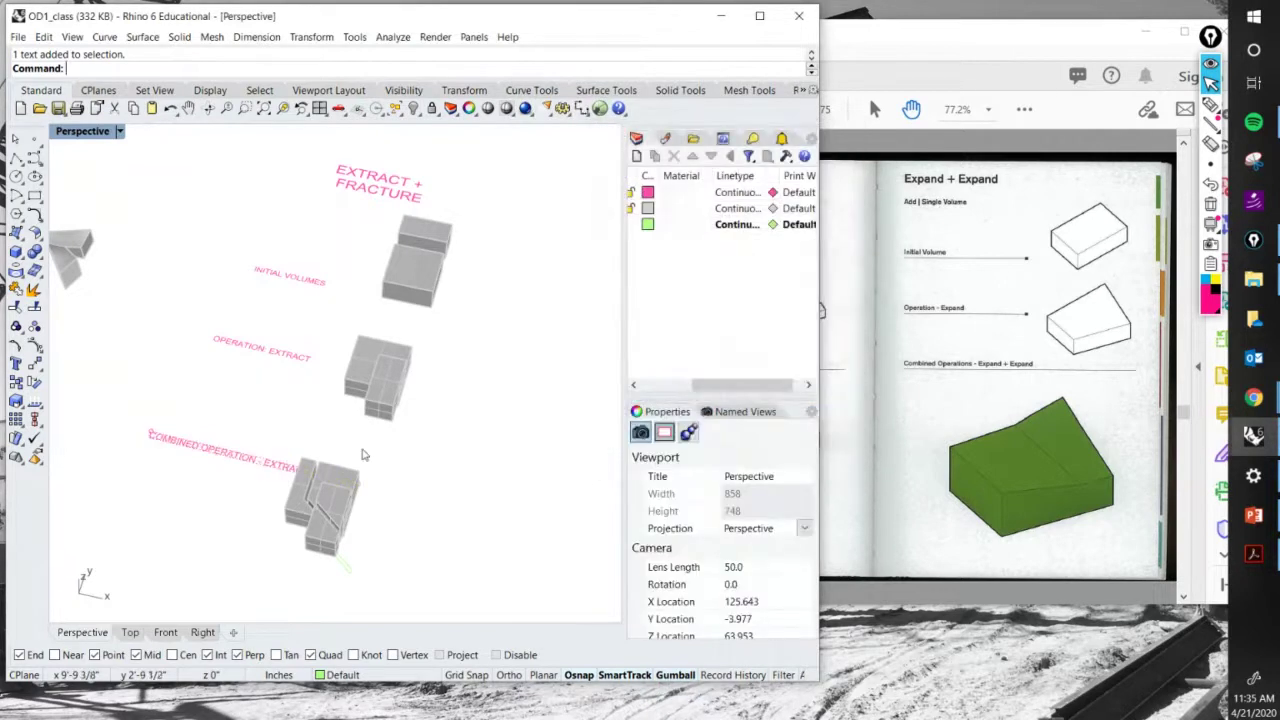
Break the combined operation caption into two lines, with EXTRACT + BRANCH on the second line.
{"action": "double_click", "coordinate": [216, 458]}
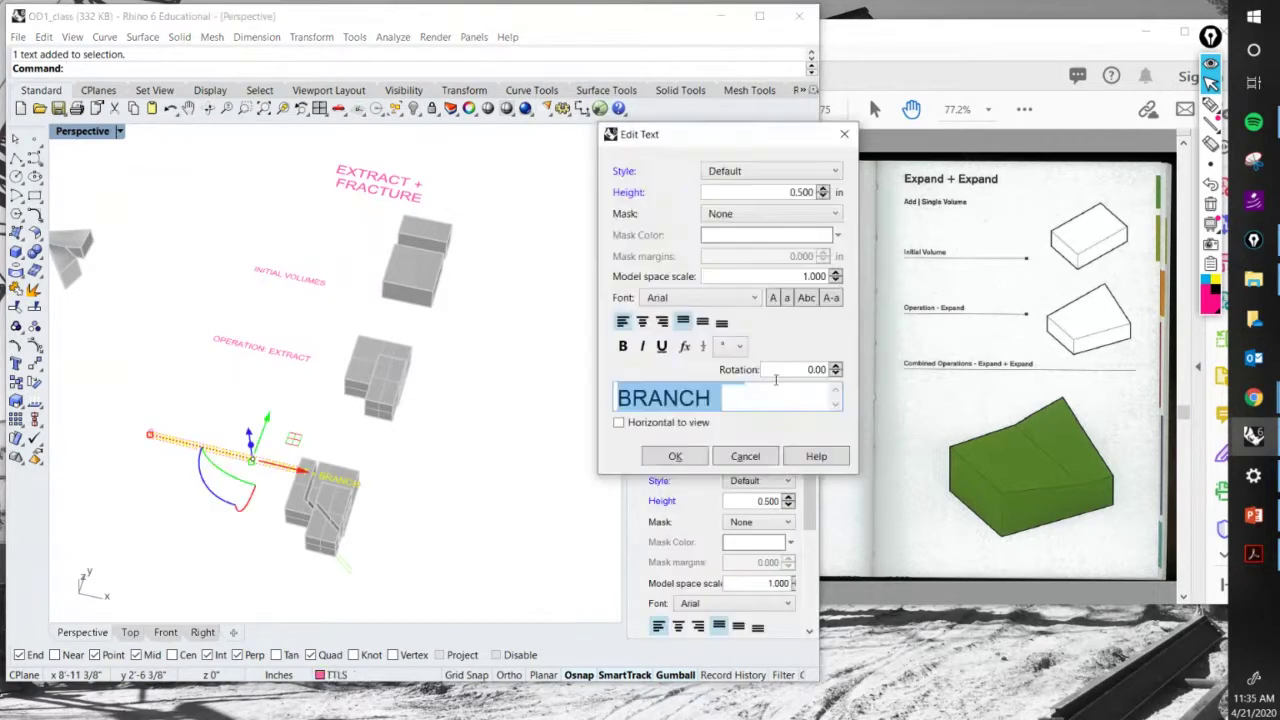
{"action": "scroll", "coordinate": [697, 395], "scroll_direction": "up", "scroll_amount": 2}
{"action": "scroll", "coordinate": [698, 394], "scroll_direction": "up", "scroll_amount": 2}
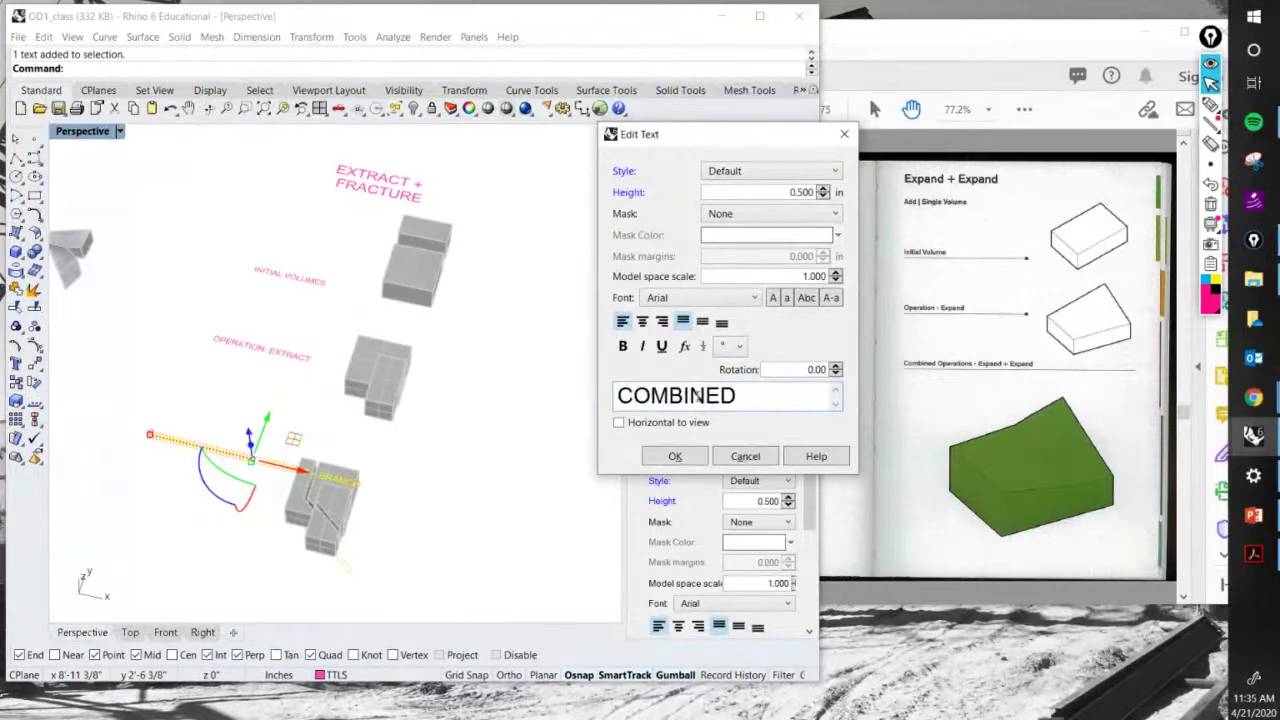
{"action": "scroll", "coordinate": [698, 395], "scroll_direction": "down", "scroll_amount": 3}
{"action": "scroll", "coordinate": [616, 399], "scroll_direction": "down", "scroll_amount": 1}
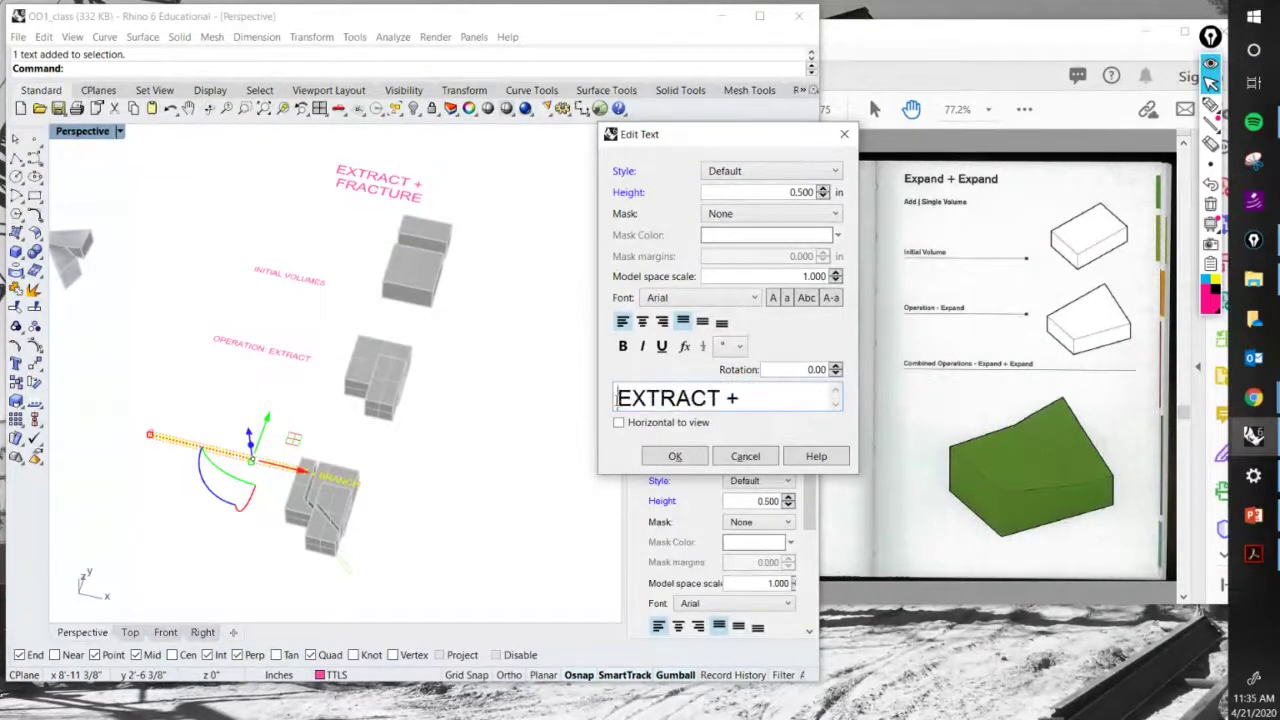
{"action": "left_click", "coordinate": [694, 456]}
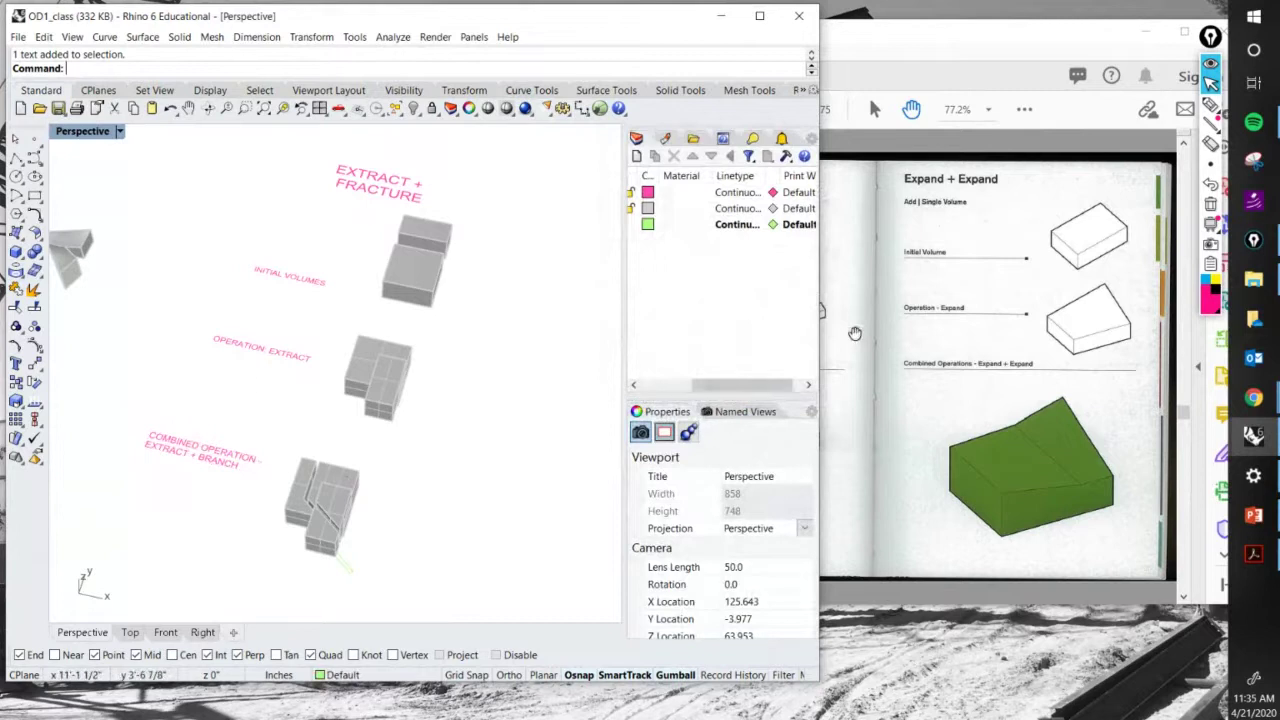
Place the PDF window clear of the Rhino window and put the EXTRACT + FRACTURE title on a single line.
{"action": "left_click", "coordinate": [868, 35]}
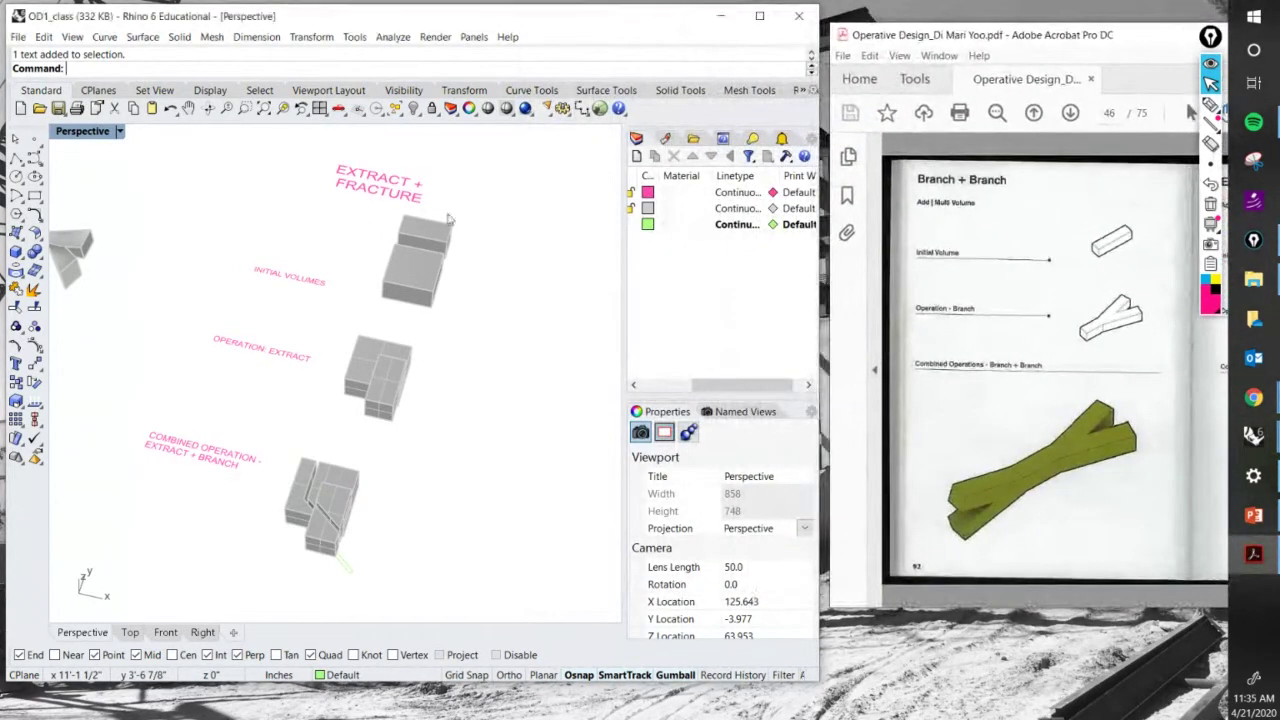
{"action": "left_click", "coordinate": [385, 185]}
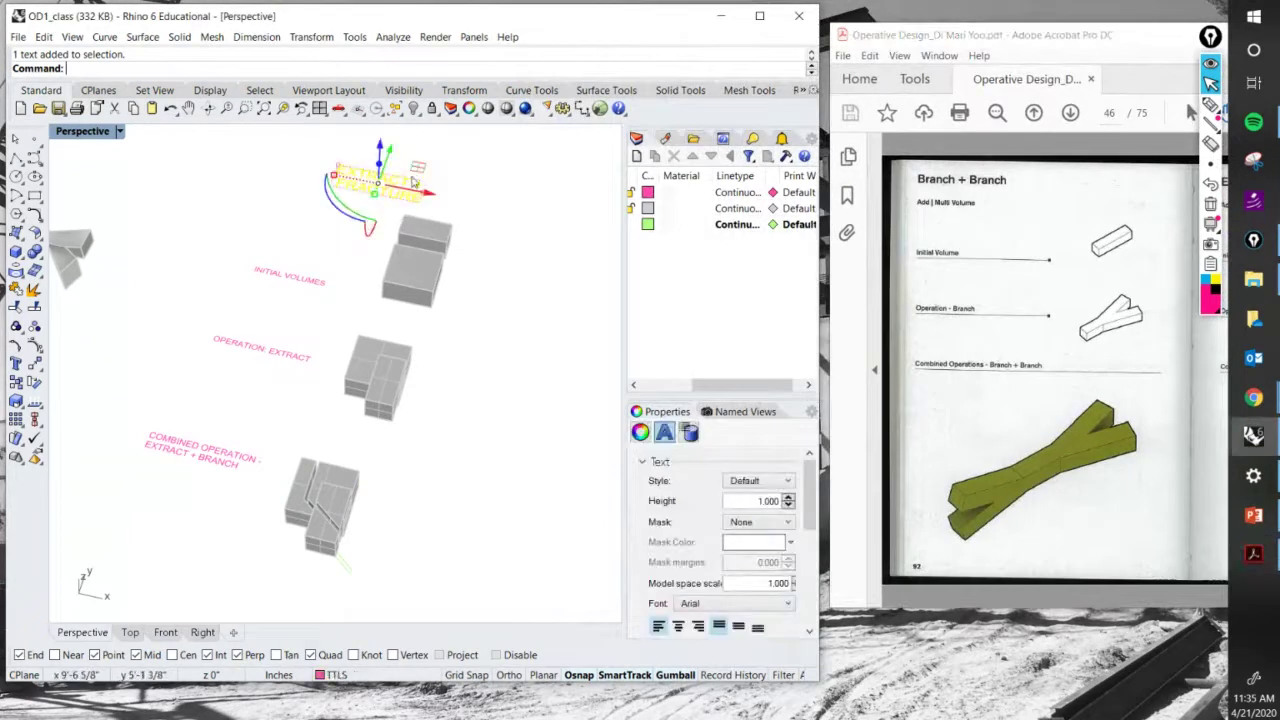
{"action": "double_click", "coordinate": [421, 218]}
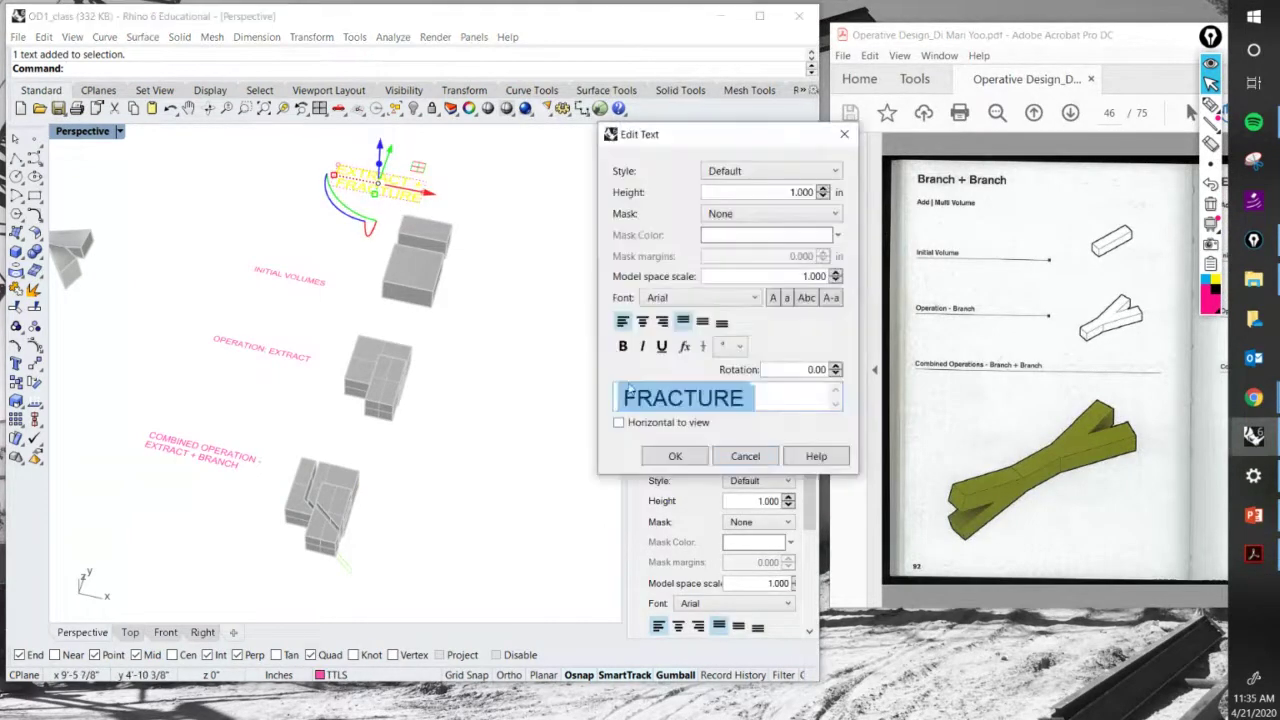
{"action": "left_click", "coordinate": [752, 399]}
{"action": "left_click", "coordinate": [618, 398]}
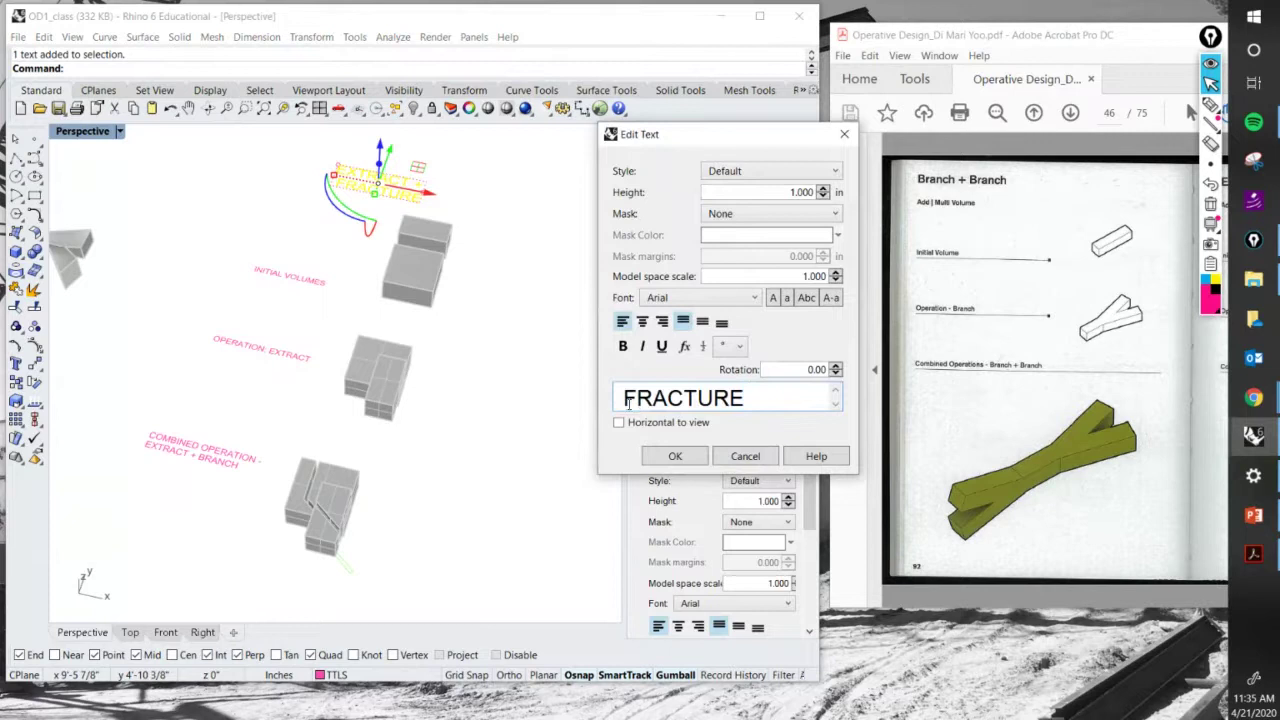
{"action": "key", "text": "BackSpace"}
{"action": "type", "text": "+"}
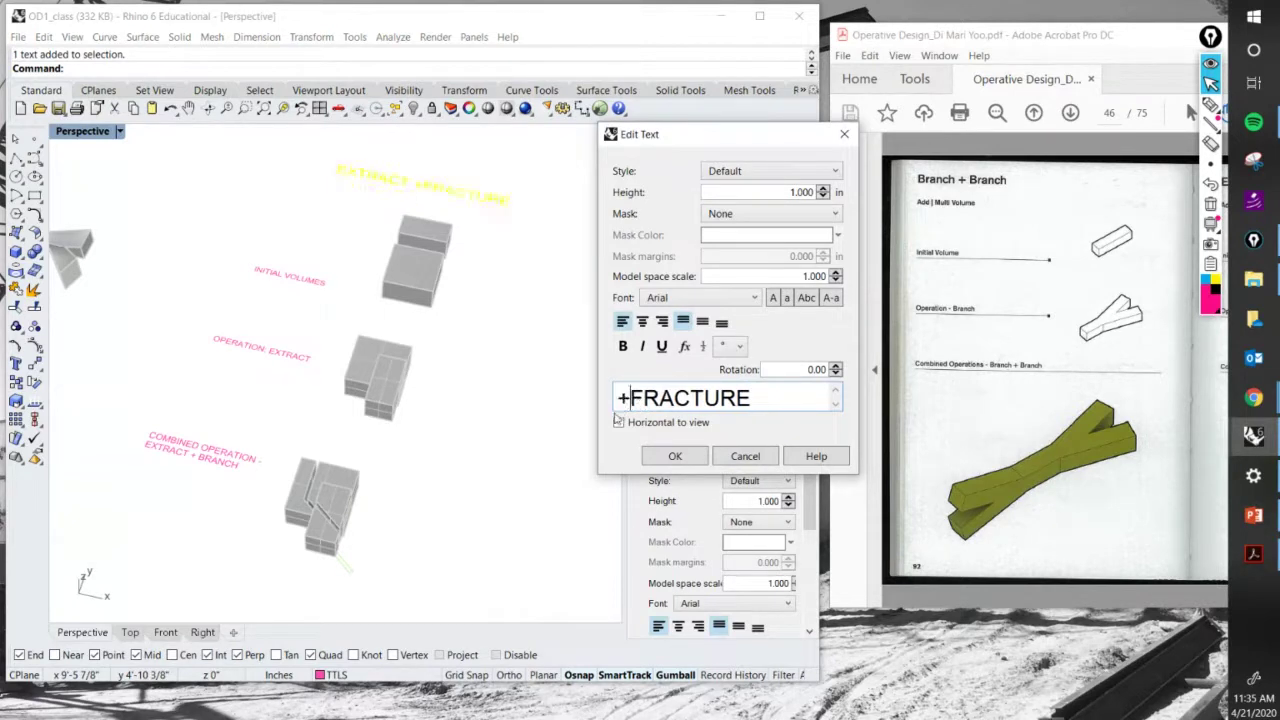
{"action": "left_click", "coordinate": [672, 456]}
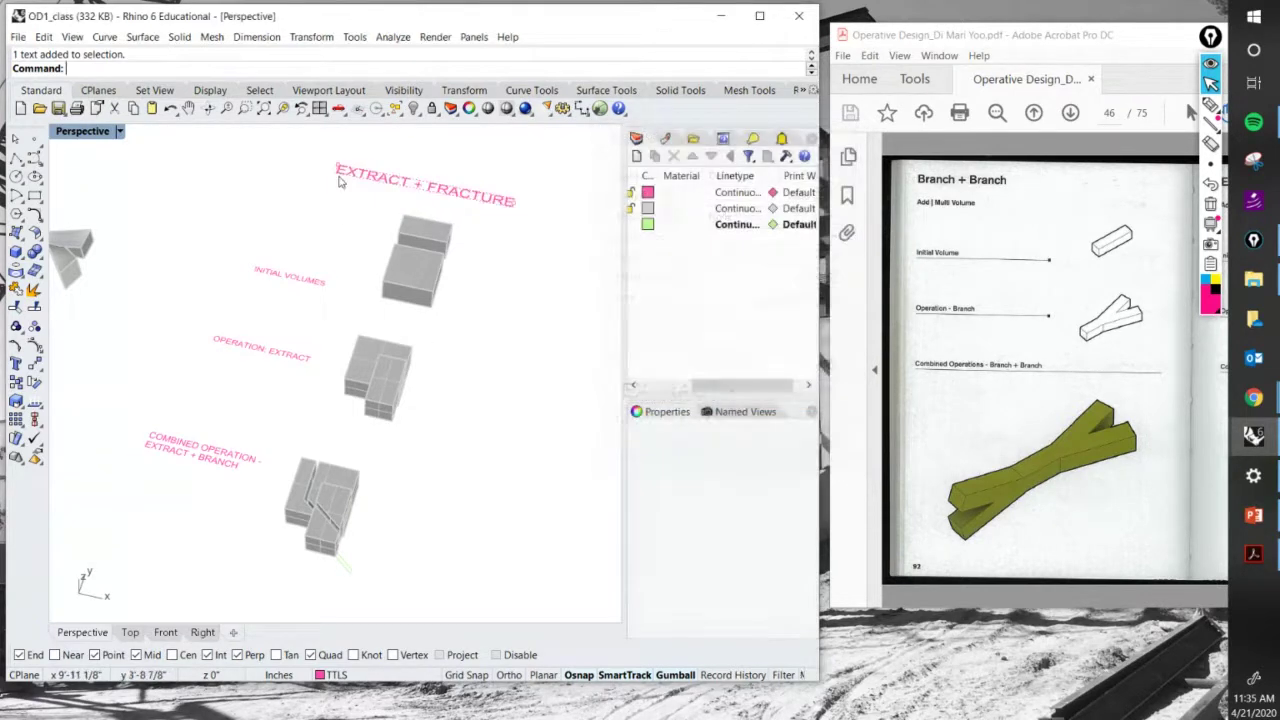
Shift the EXTRACT + FRACTURE title toward the caption column and move the INITIAL VOLUMES caption up beneath it.
{"action": "left_click_drag", "start_coordinate": [460, 177], "coordinate": [392, 165]}
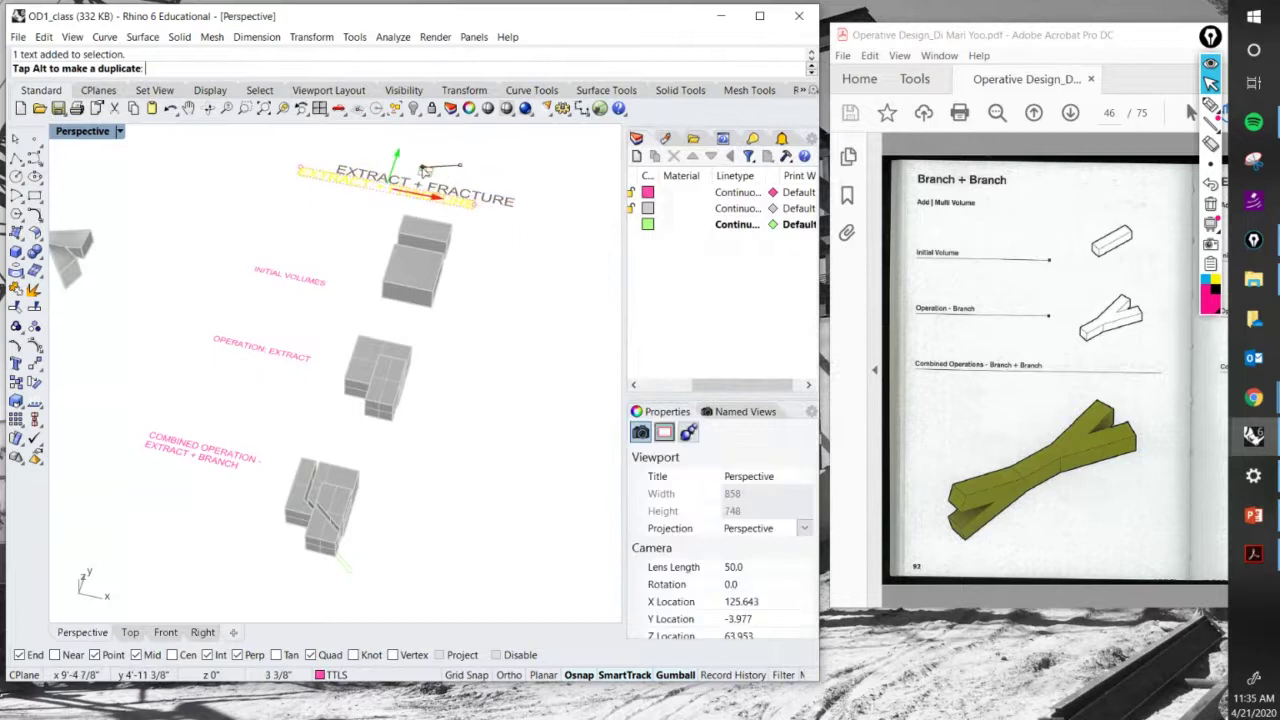
{"action": "right_click_drag", "start_coordinate": [471, 323], "coordinate": [358, 318]}
{"action": "left_click", "coordinate": [278, 277]}
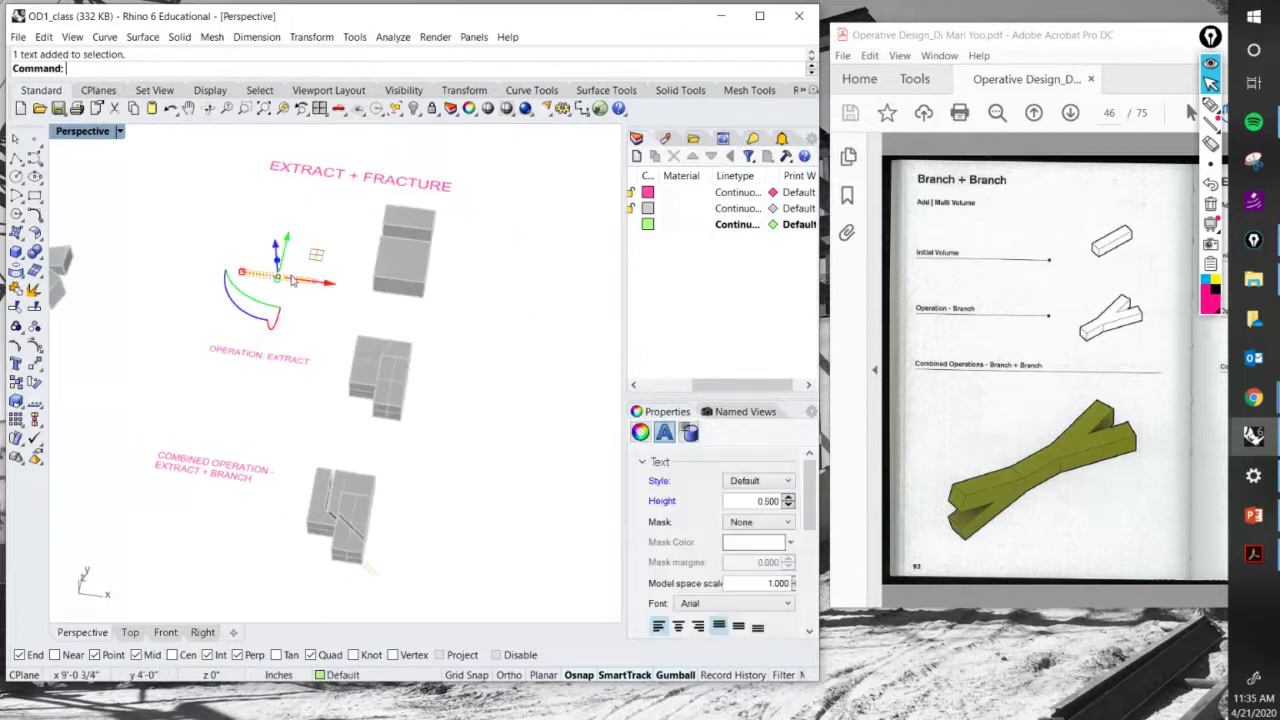
{"action": "left_click_drag", "start_coordinate": [280, 277], "coordinate": [296, 207]}
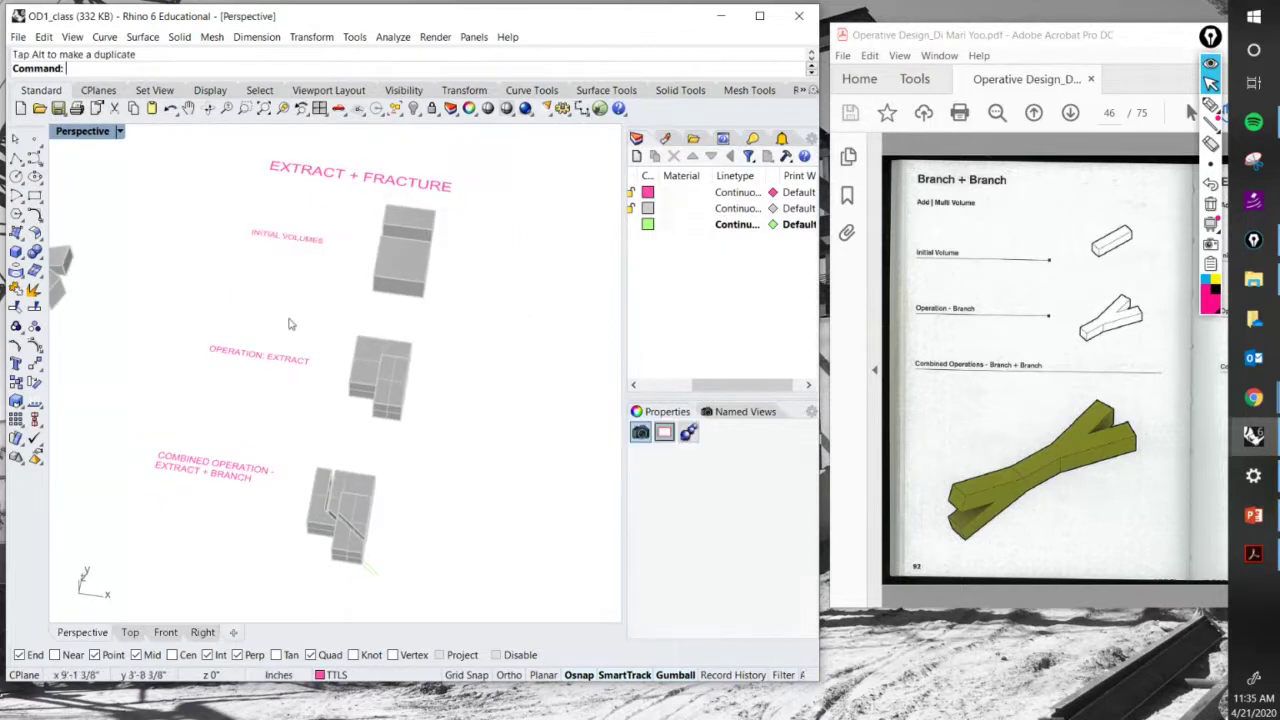
Move the OPERATION: EXTRACT caption up slightly beside the extracted volume.
{"action": "left_click", "coordinate": [259, 355]}
{"action": "left_click_drag", "start_coordinate": [274, 318], "coordinate": [297, 323]}
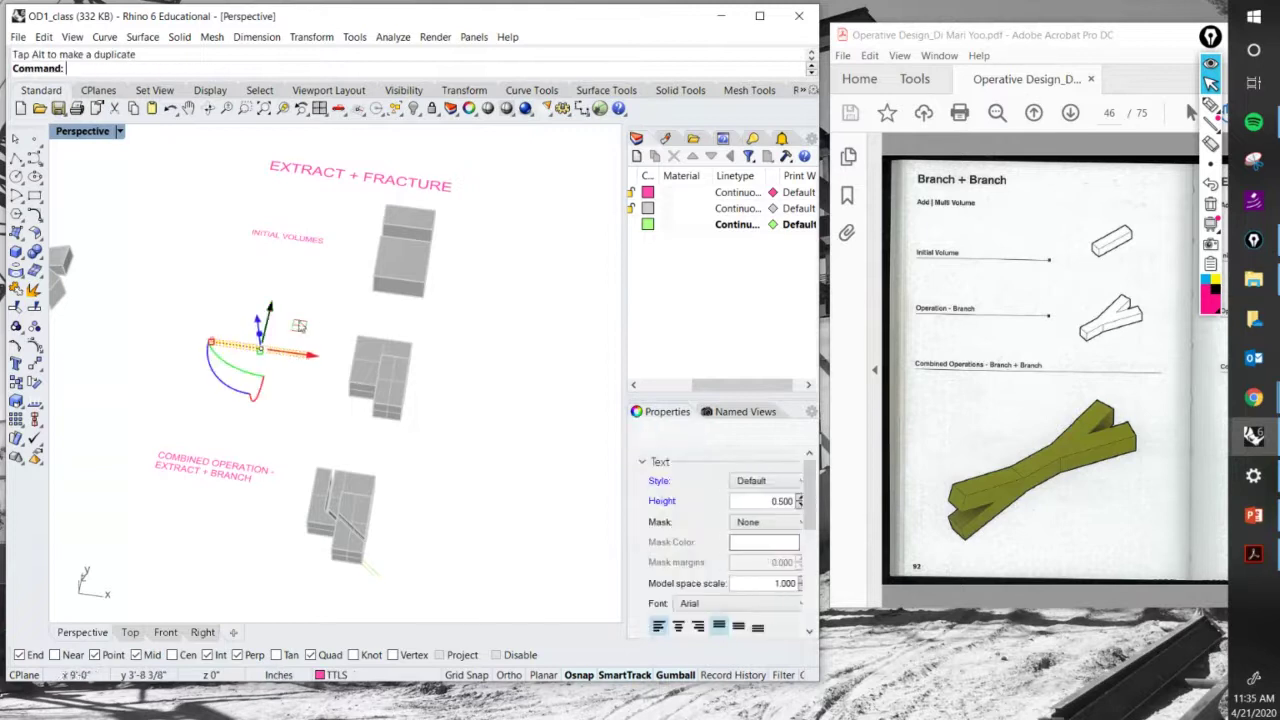
{"action": "key", "text": "Escape"}
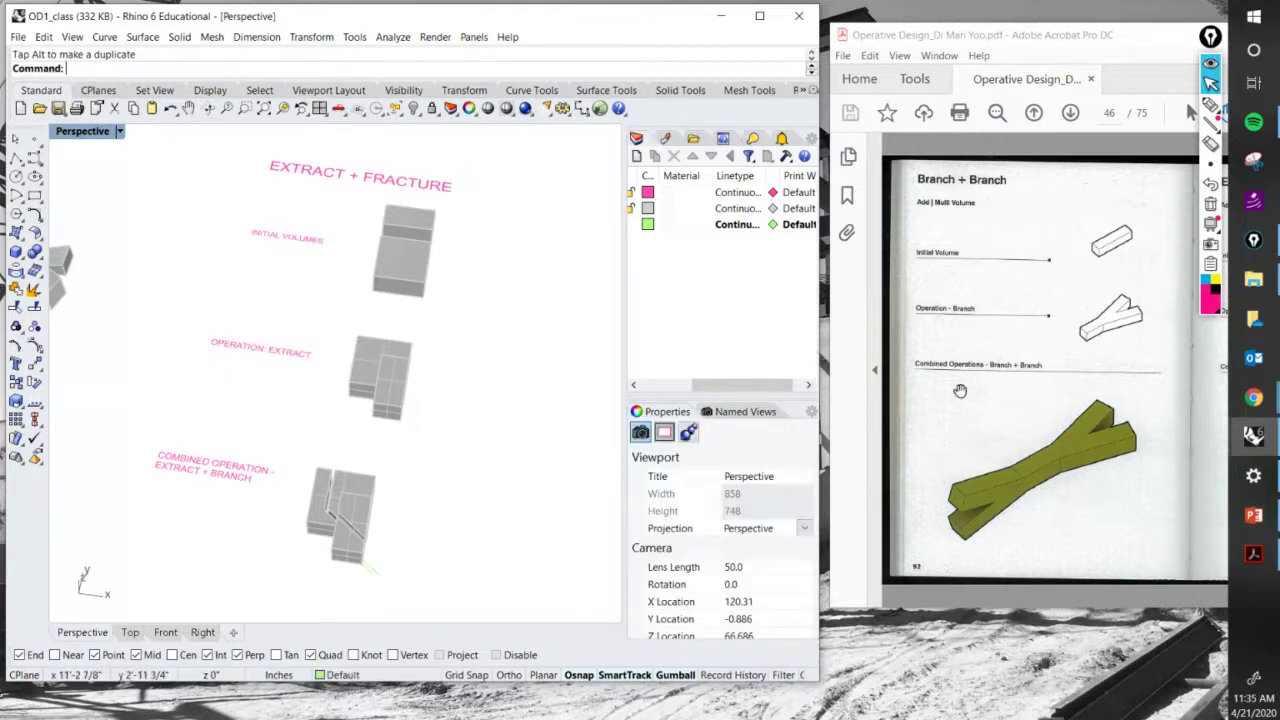
With the screen pen, circle the PDF page, underline the EXTRACT + FRACTURE and Branch + Branch titles, and circle the Add | Multi Volume line.
{"action": "left_click", "coordinate": [1210, 104]}
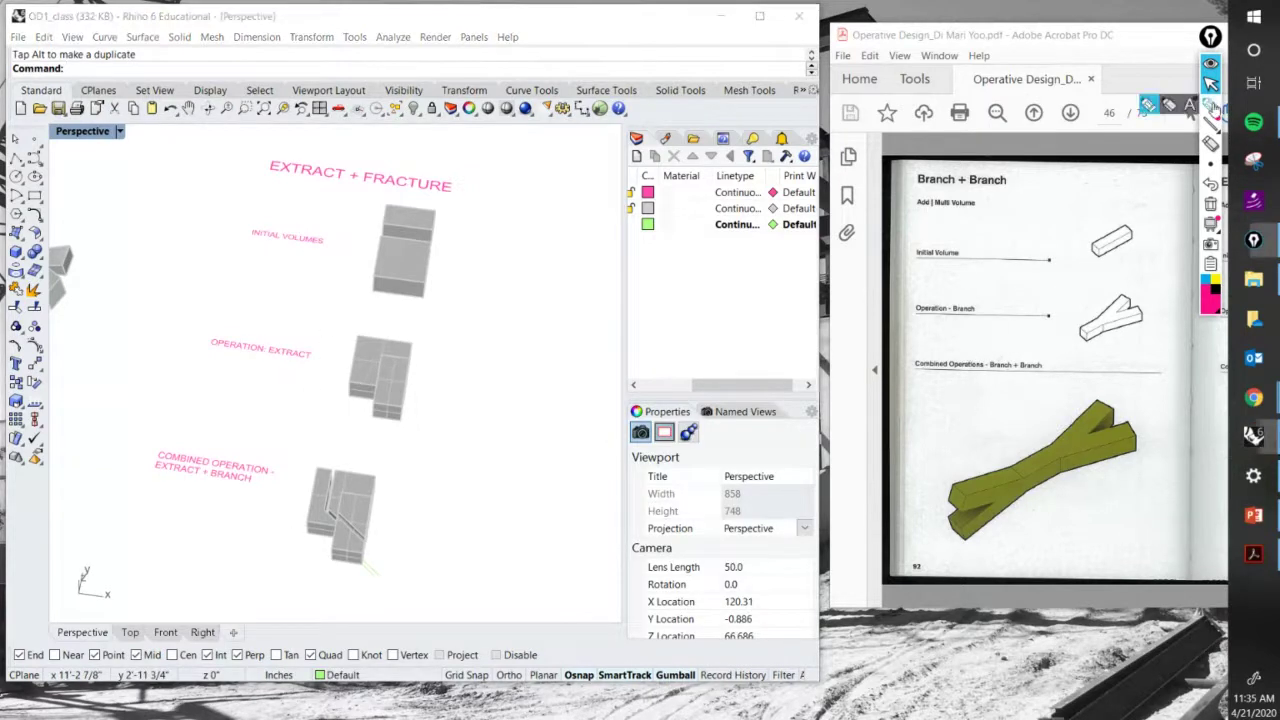
{"action": "mouse_move", "coordinate": [958, 132]}
{"action": "left_mouse_down"}
{"action": "mouse_move", "coordinate": [878, 172]}
{"action": "mouse_move", "coordinate": [872, 572]}
{"action": "mouse_move", "coordinate": [1214, 590]}
{"action": "mouse_move", "coordinate": [1234, 262]}
{"action": "mouse_move", "coordinate": [1050, 126]}
{"action": "mouse_move", "coordinate": [935, 128]}
{"action": "left_mouse_up"}
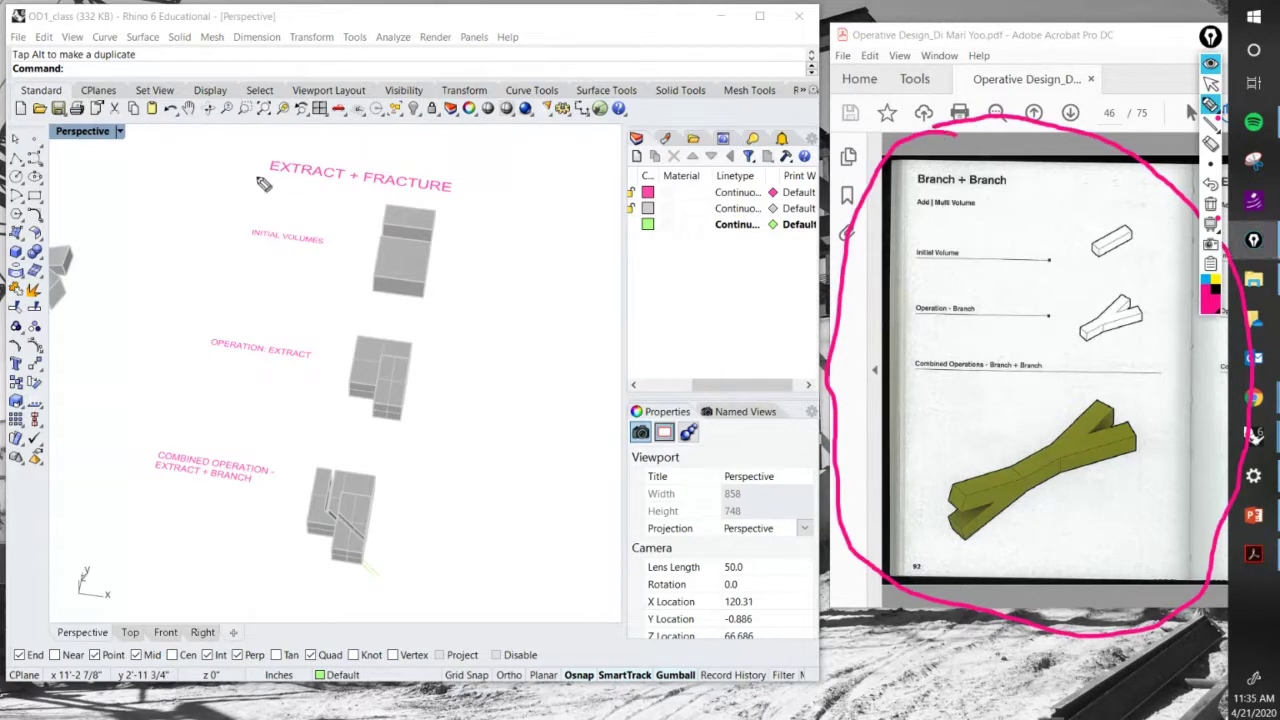
{"action": "left_click_drag", "start_coordinate": [258, 176], "coordinate": [447, 196]}
{"action": "left_click_drag", "start_coordinate": [917, 186], "coordinate": [1016, 185]}
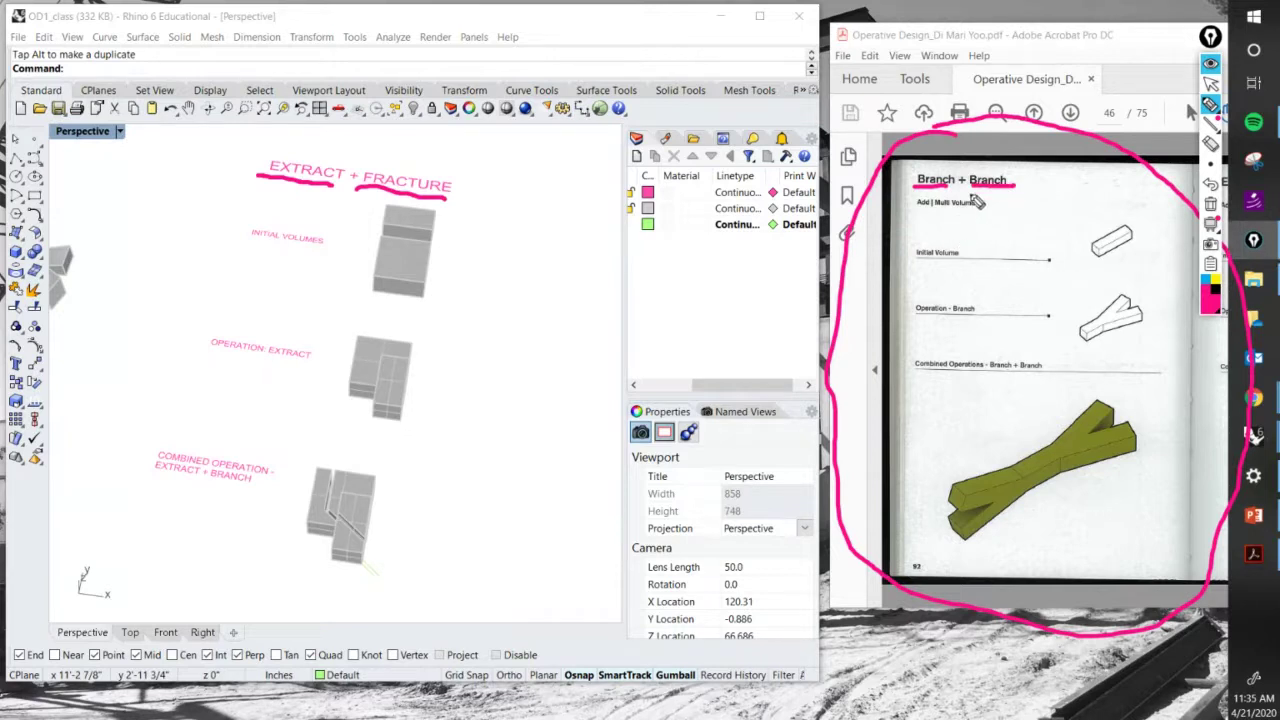
{"action": "mouse_move", "coordinate": [980, 199]}
{"action": "left_mouse_down"}
{"action": "mouse_move", "coordinate": [940, 192]}
{"action": "mouse_move", "coordinate": [906, 206]}
{"action": "mouse_move", "coordinate": [985, 220]}
{"action": "mouse_move", "coordinate": [958, 190]}
{"action": "left_mouse_up"}
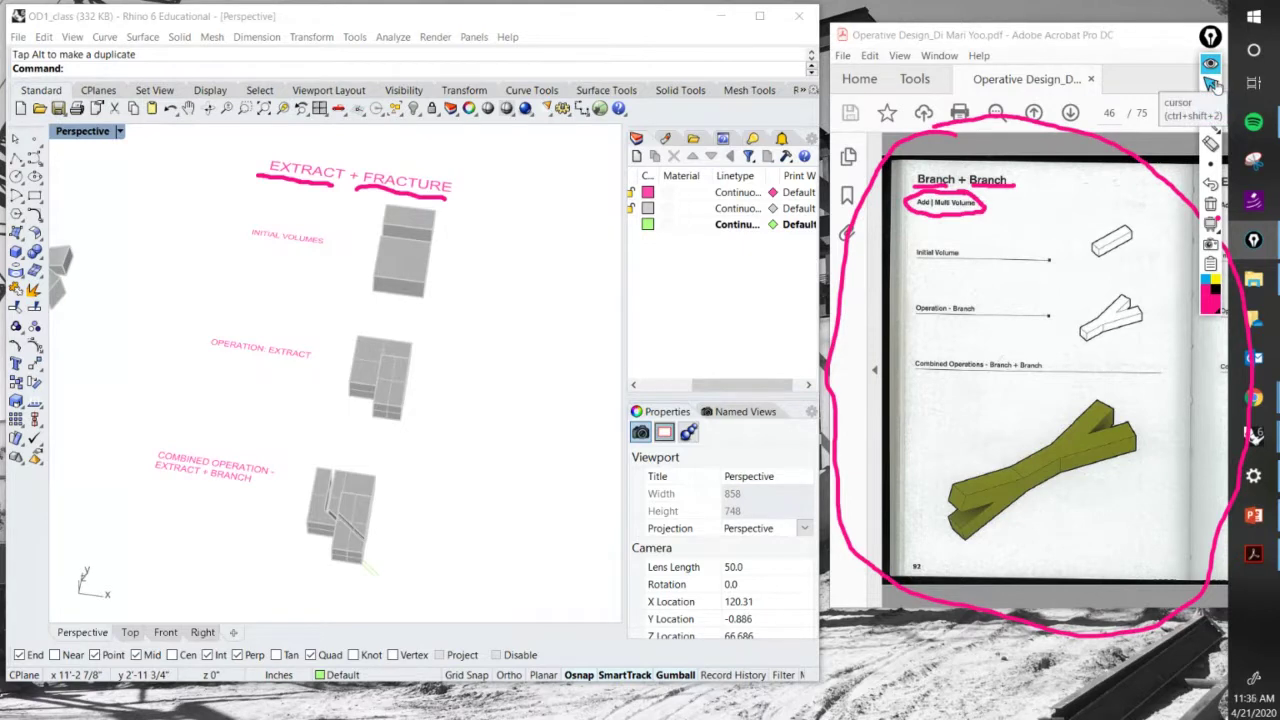
{"action": "left_click", "coordinate": [1212, 83]}
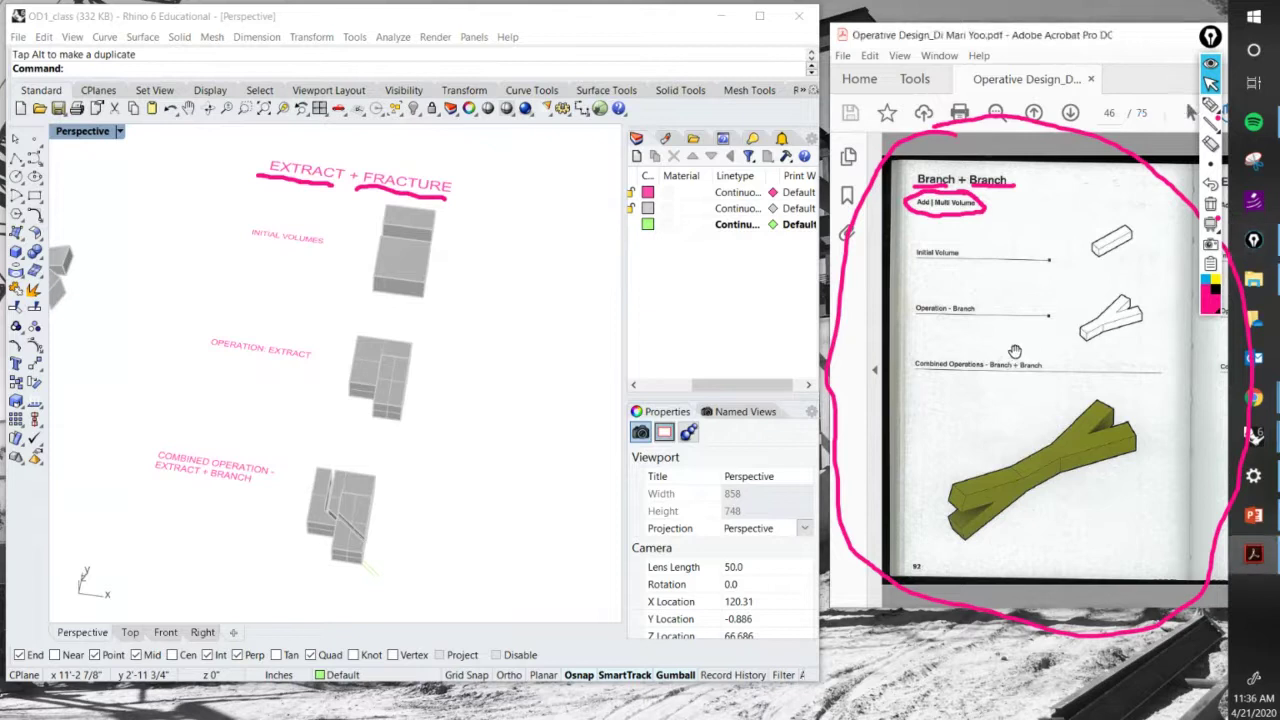
Consult the PDF's Extract page for its category and copy the EXTRACT + FRACTURE title straight down to just beneath the original.
{"action": "scroll", "coordinate": [1033, 358], "scroll_direction": "up", "scroll_amount": 4}
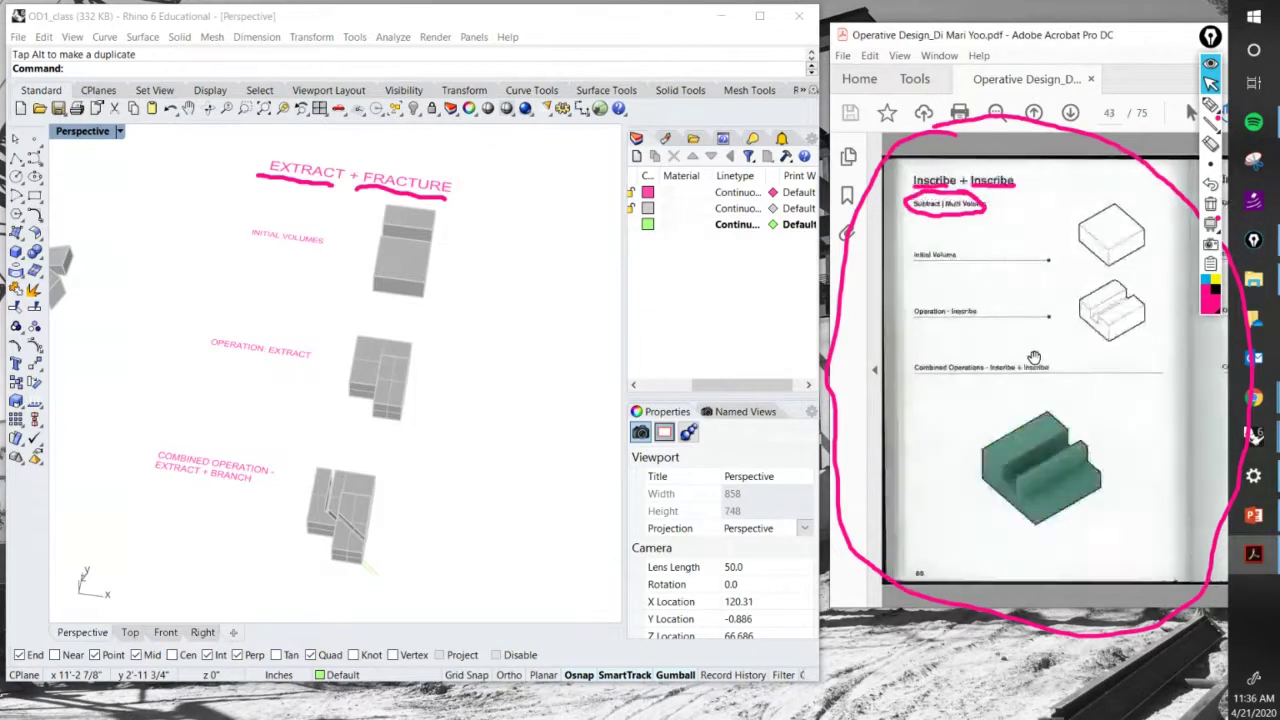
{"action": "scroll", "coordinate": [1033, 356], "scroll_direction": "up", "scroll_amount": 3}
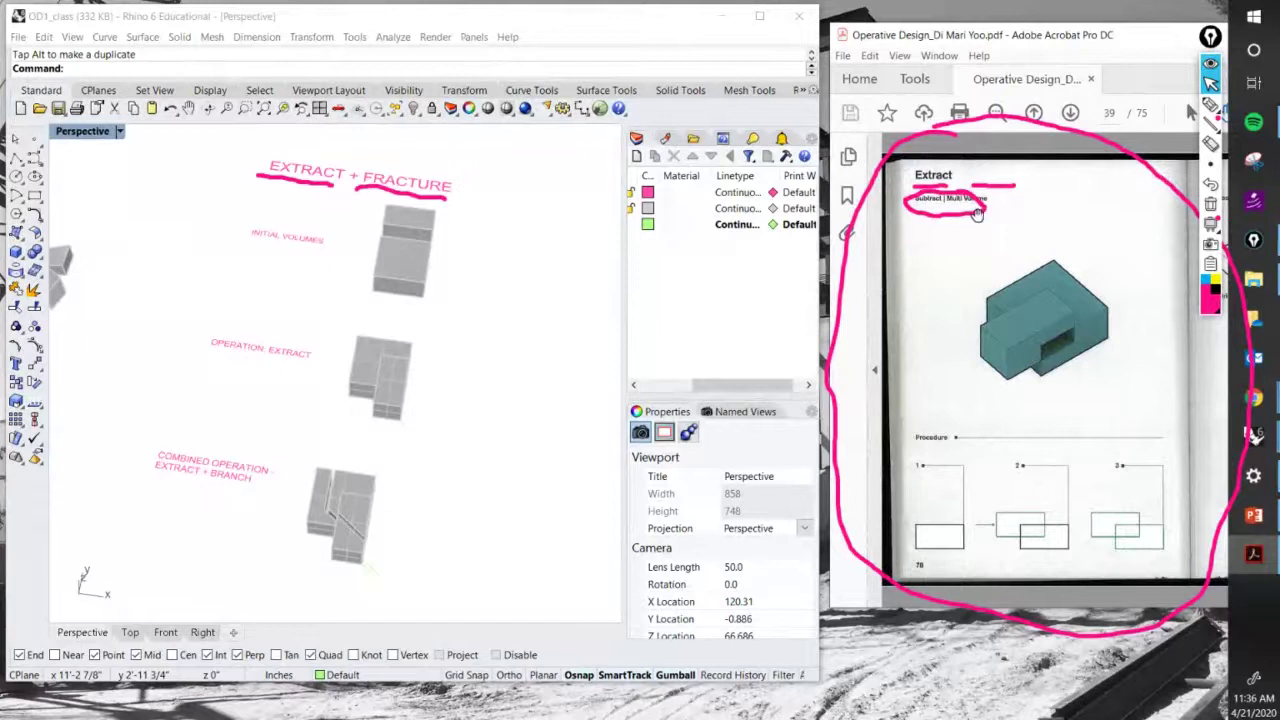
{"action": "left_click", "coordinate": [330, 172]}
{"action": "left_click", "coordinate": [330, 172]}
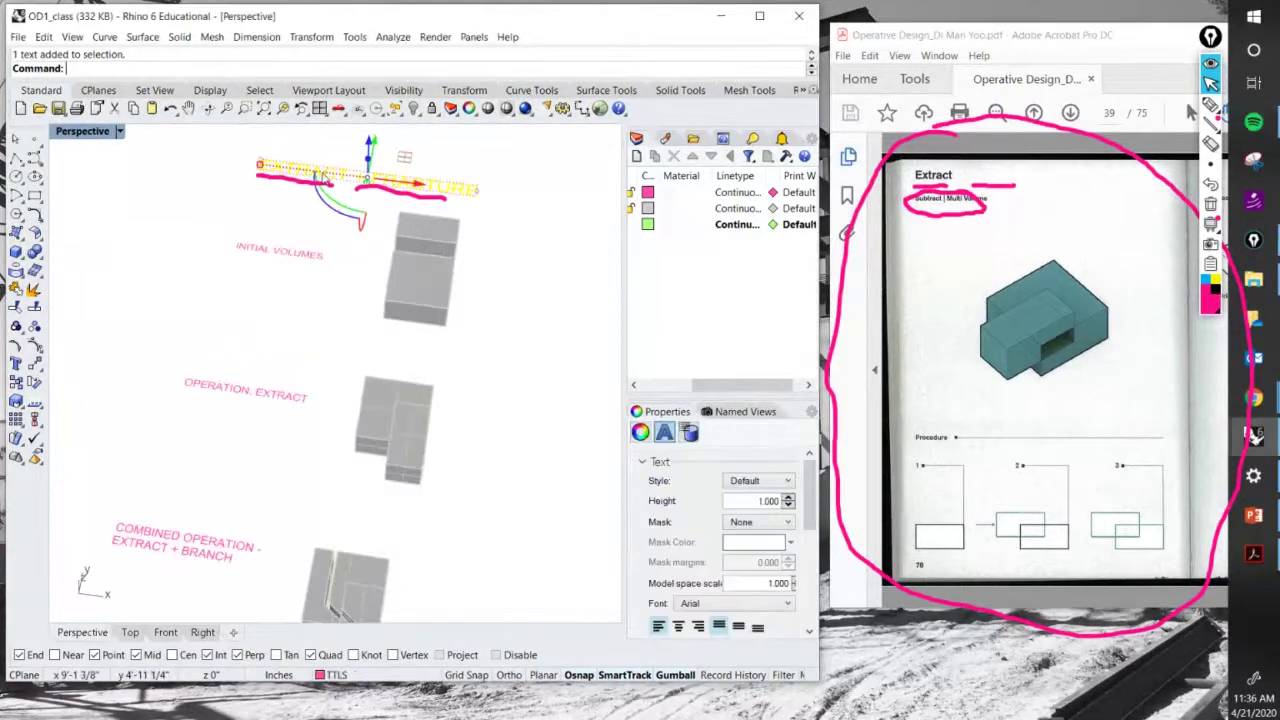
{"action": "type", "text": "Copy"}
{"action": "key", "text": "Return"}
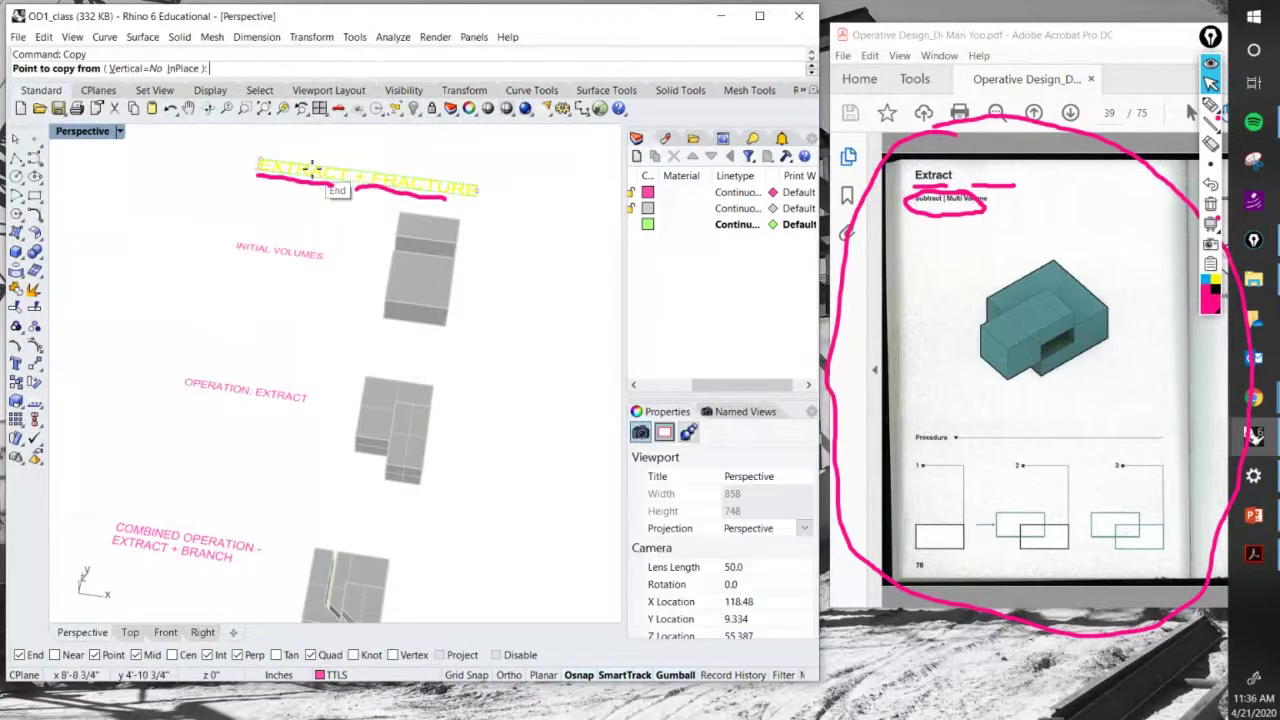
{"action": "left_click", "coordinate": [238, 198]}
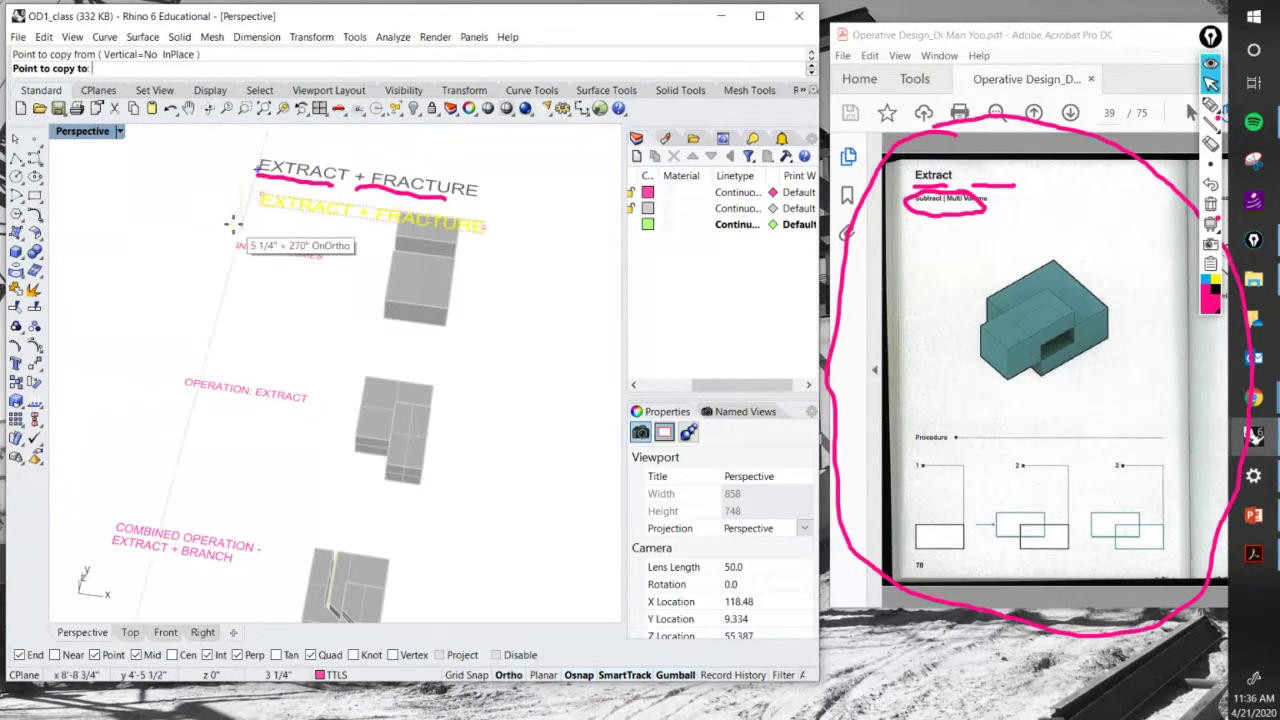
{"action": "left_click", "coordinate": [222, 218]}
{"action": "key", "text": "Return"}
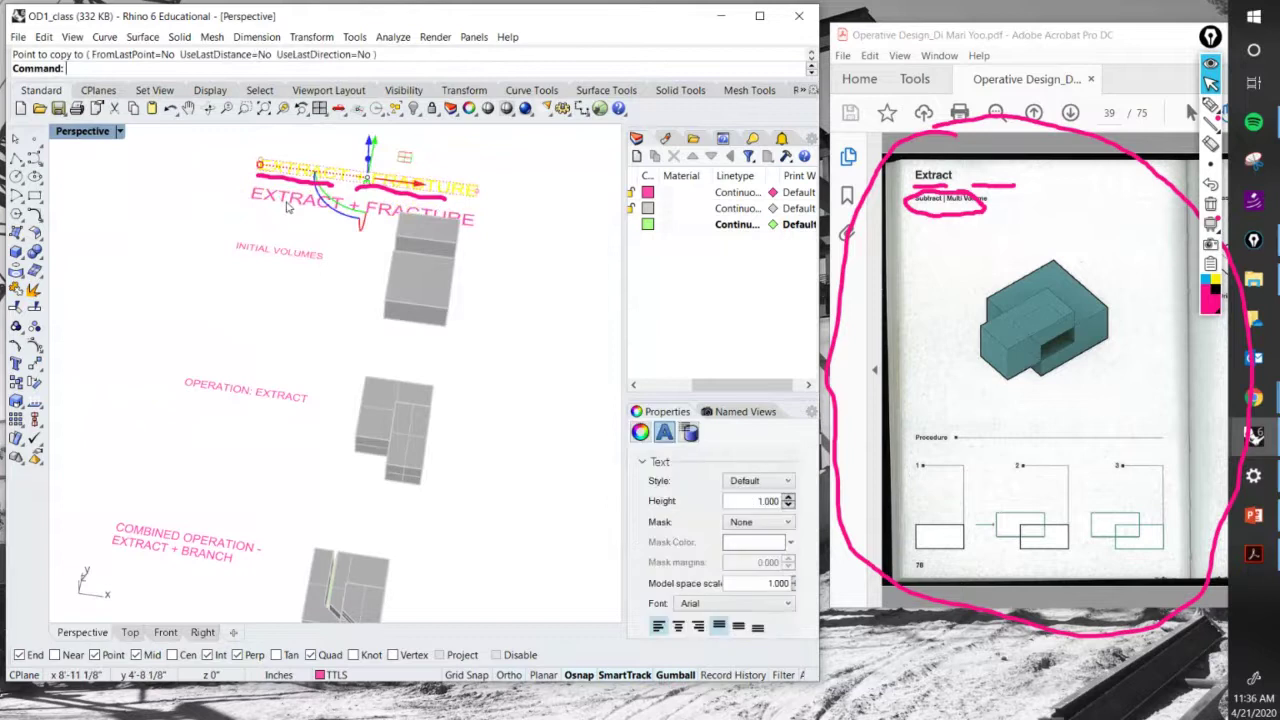
Set the copied title's model space scale to 0.7 and replace its text with SUBTRACT | MULTI-VOLUME.
{"action": "double_click", "coordinate": [420, 213]}
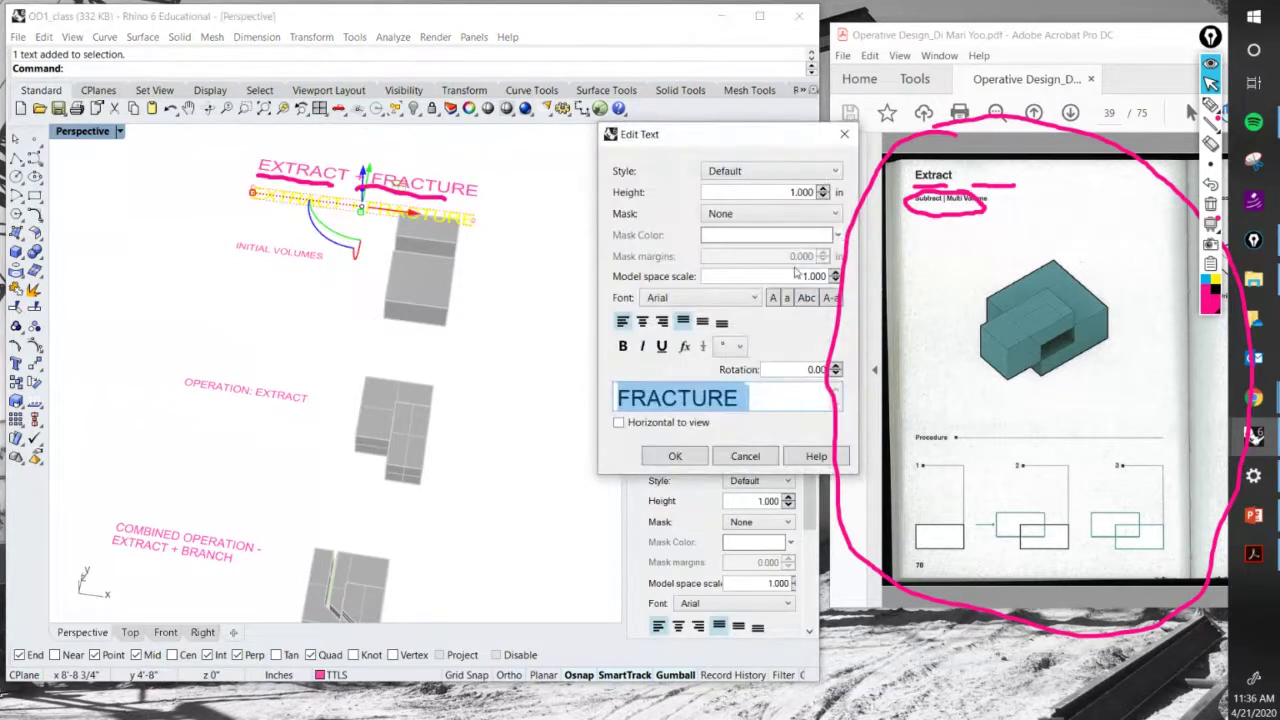
{"action": "double_click", "coordinate": [800, 276]}
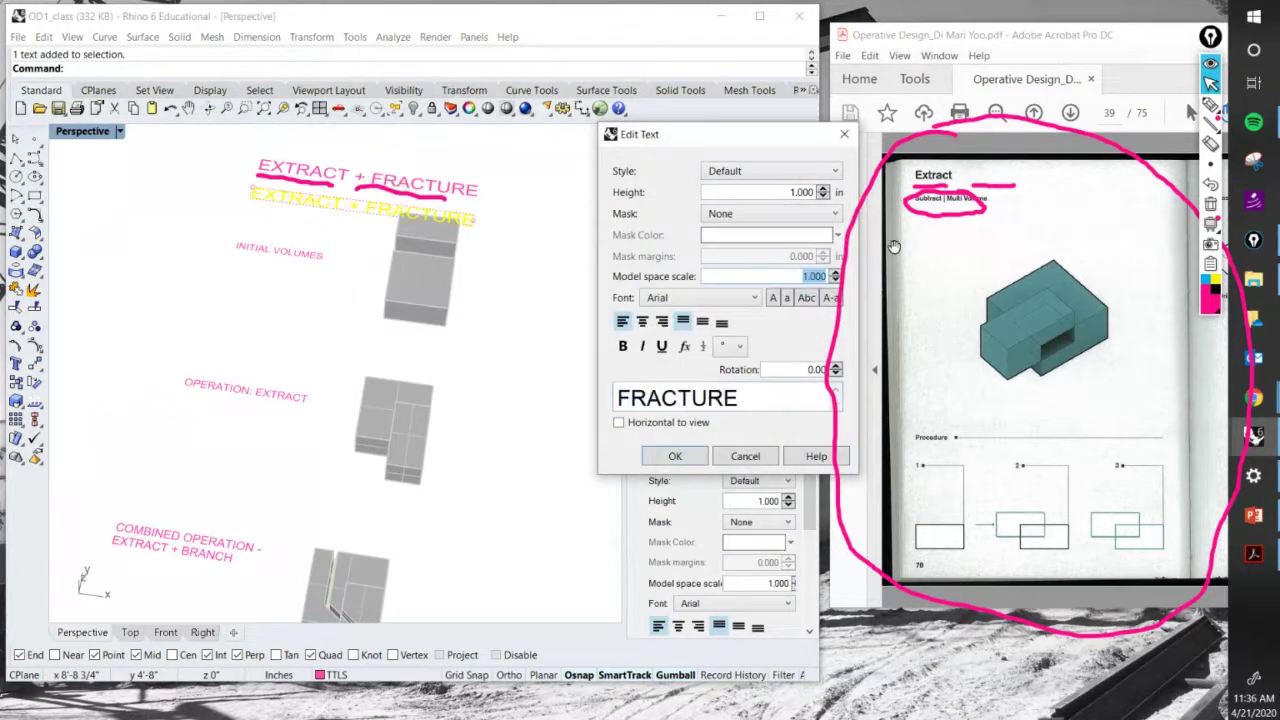
{"action": "key", "text": "BackSpace"}
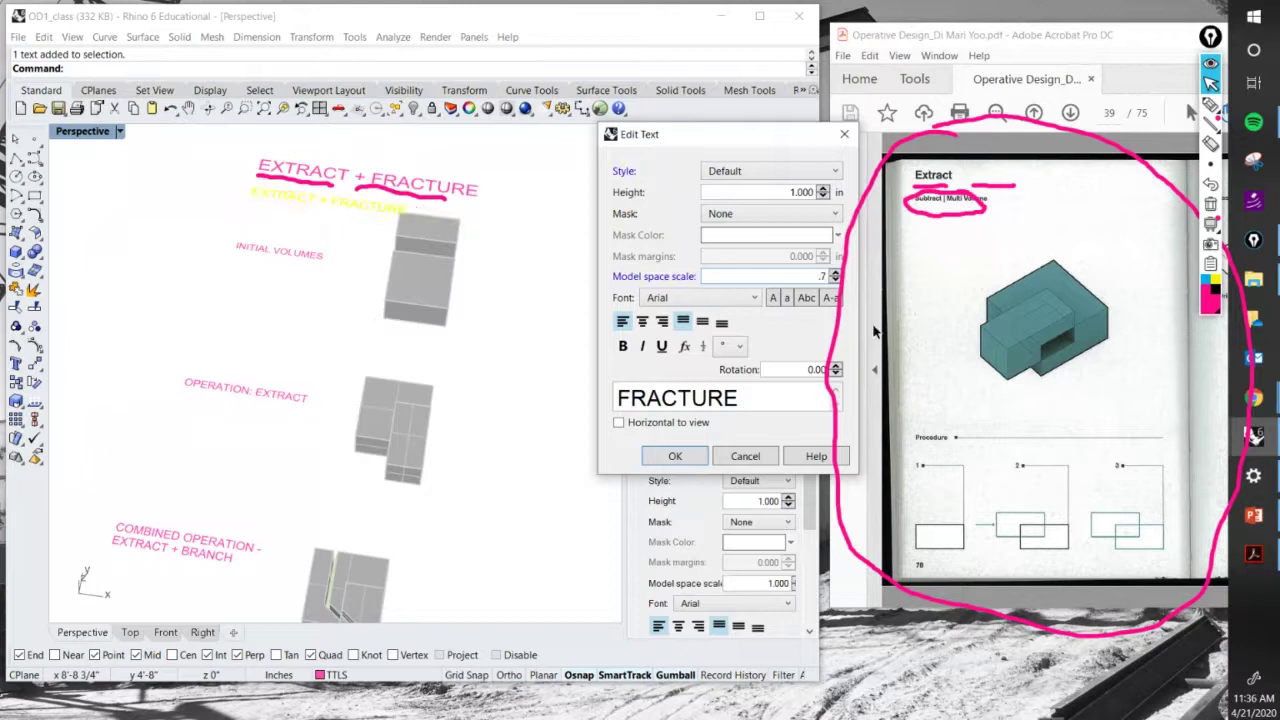
{"action": "left_click_drag", "start_coordinate": [755, 403], "coordinate": [434, 345]}
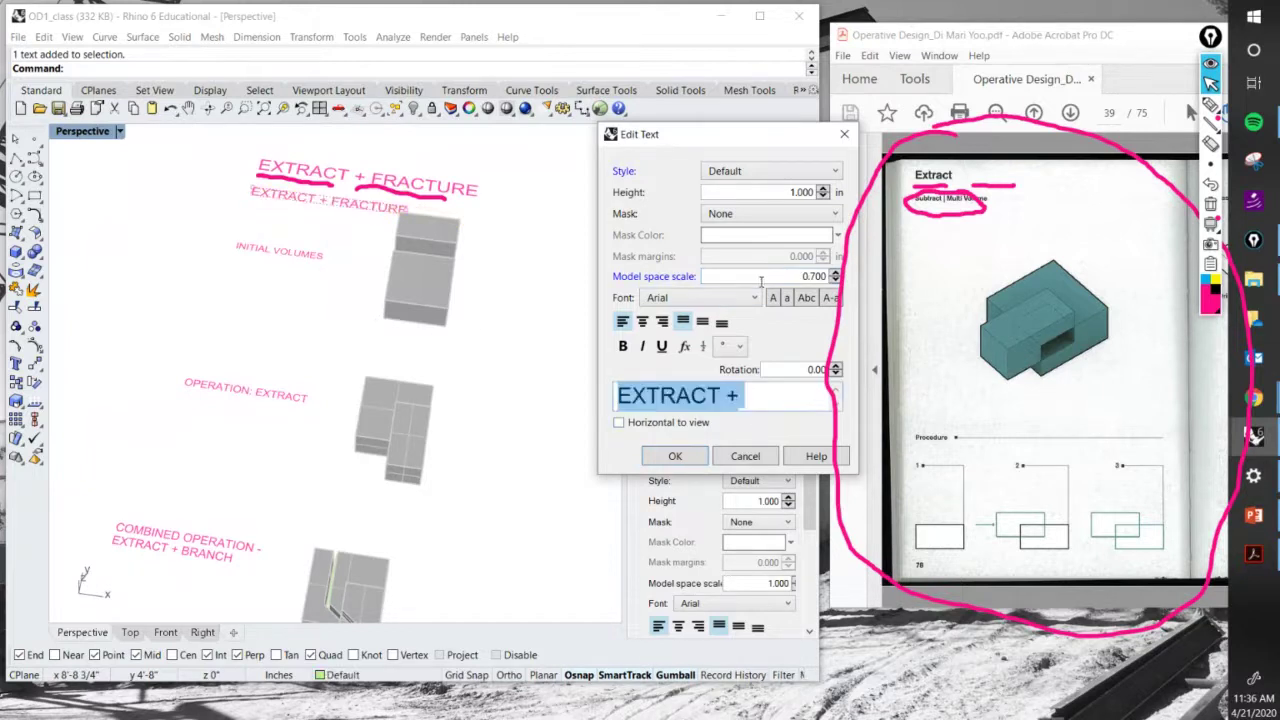
{"action": "type", "text": "SUBTR"}
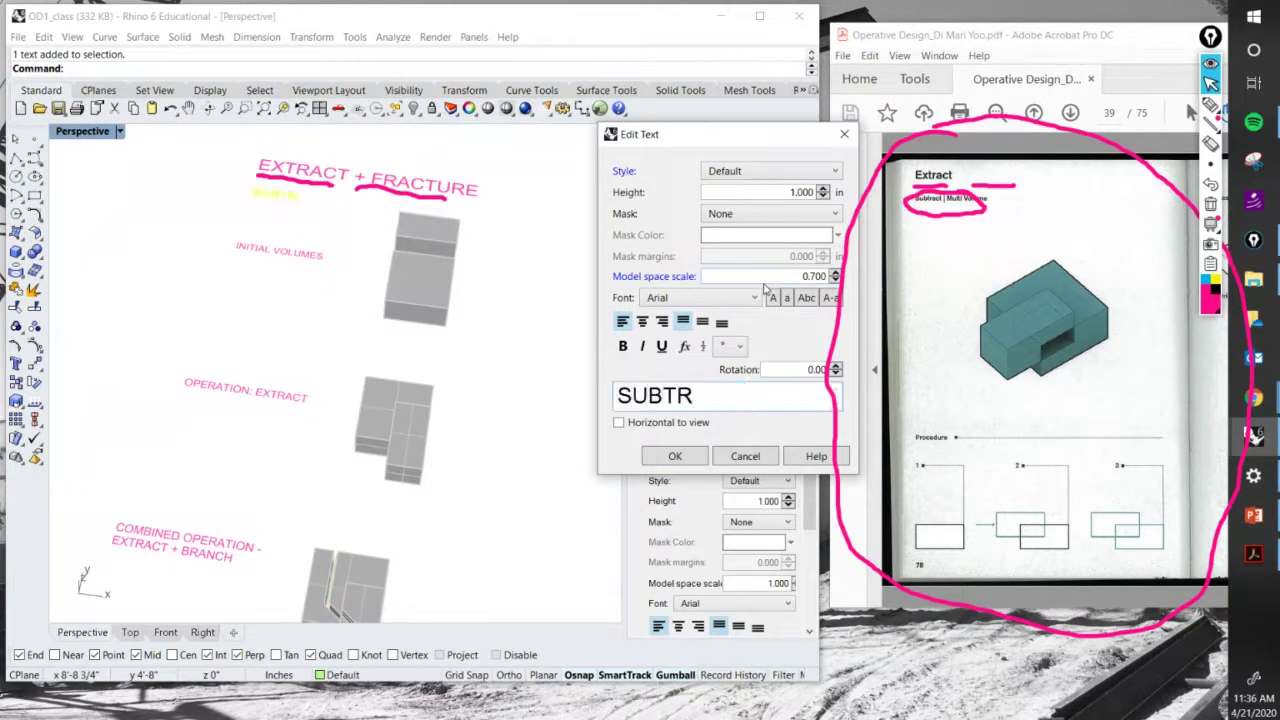
{"action": "type", "text": "ACT | MULTI"}
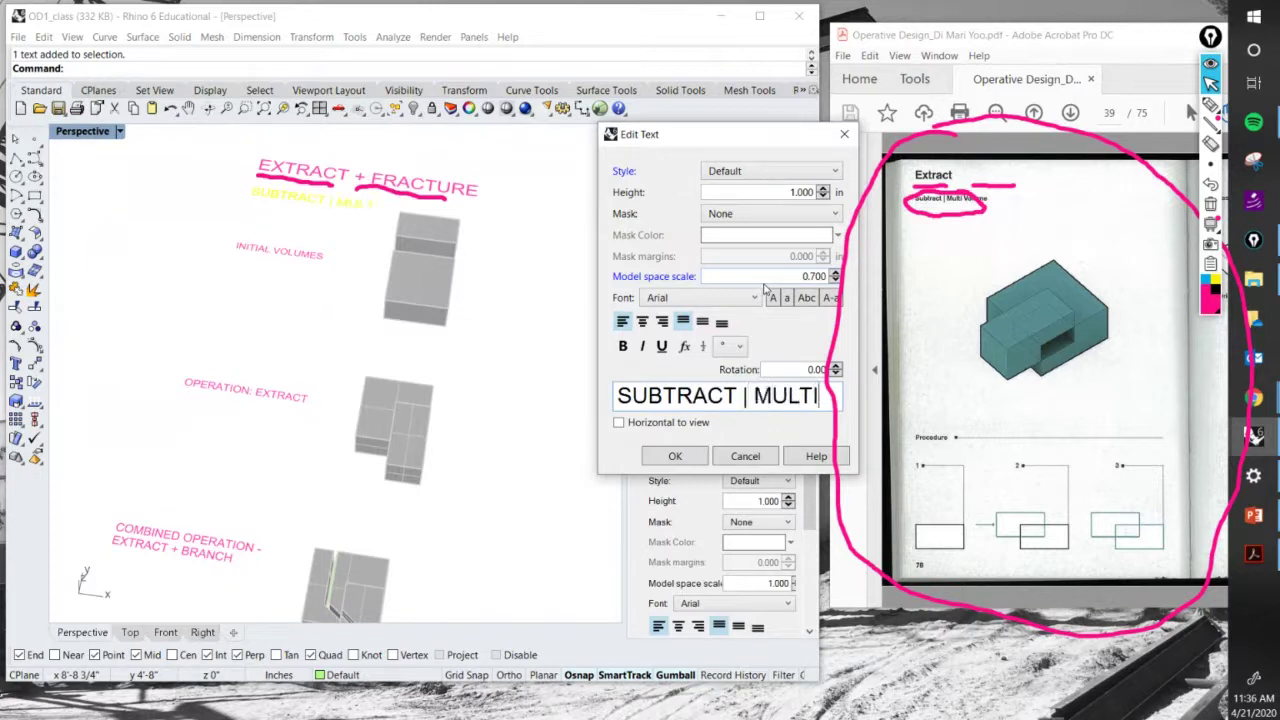
{"action": "type", "text": "-VOLUME"}
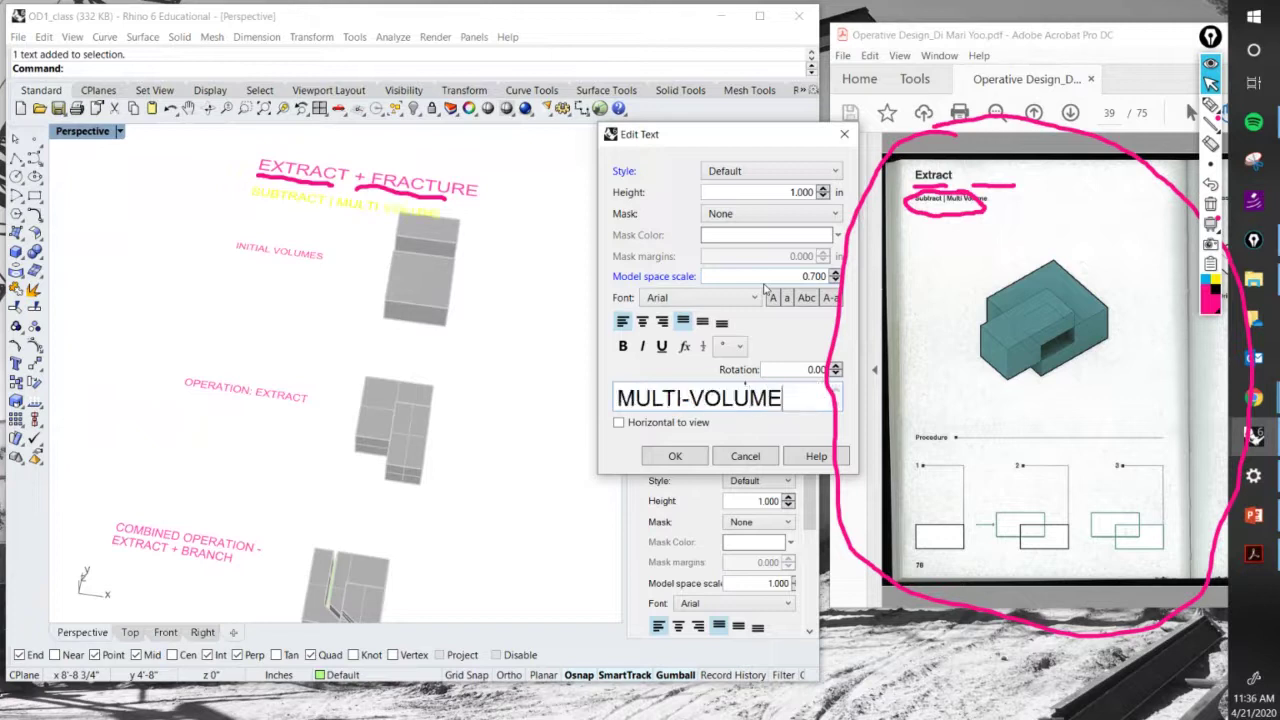
{"action": "left_click", "coordinate": [660, 458]}
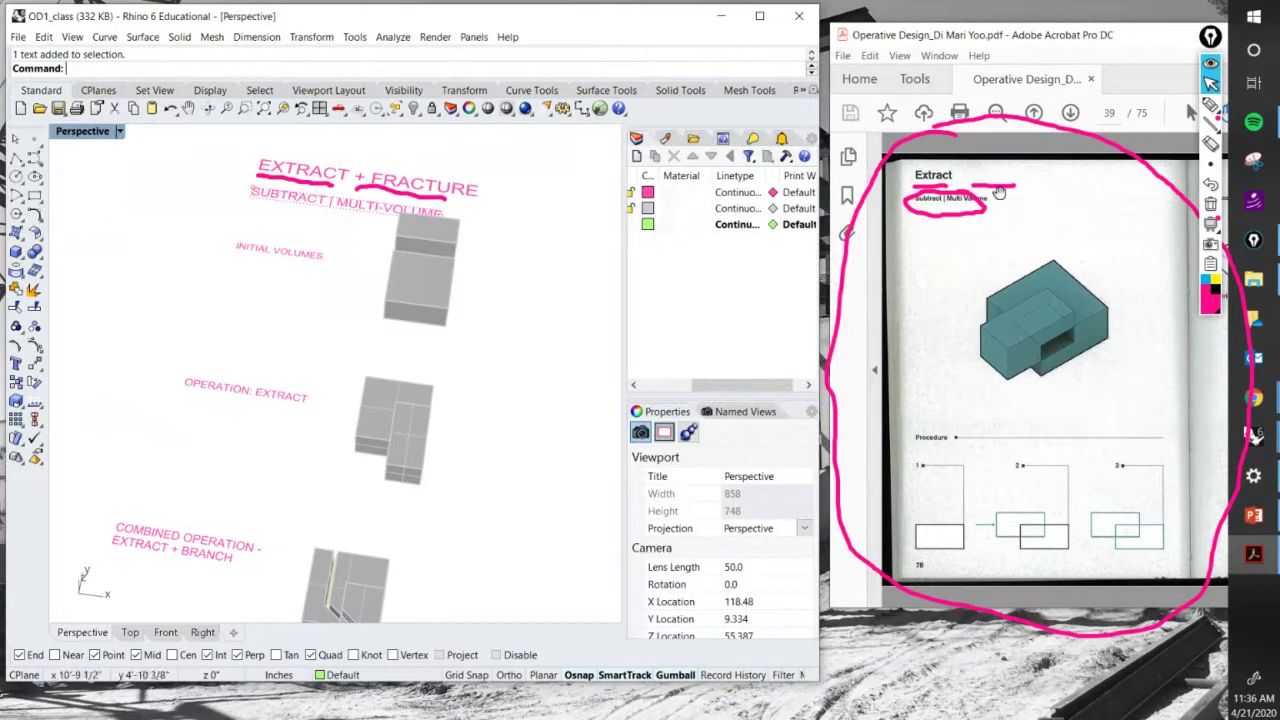
Following the PDF's Fracture page, extend the subtitle to SUBTRACT | MULTI-VOLUME + SUBTRACT SINGLE VOLUME.
{"action": "scroll", "coordinate": [1016, 209], "scroll_direction": "up", "scroll_amount": 4}
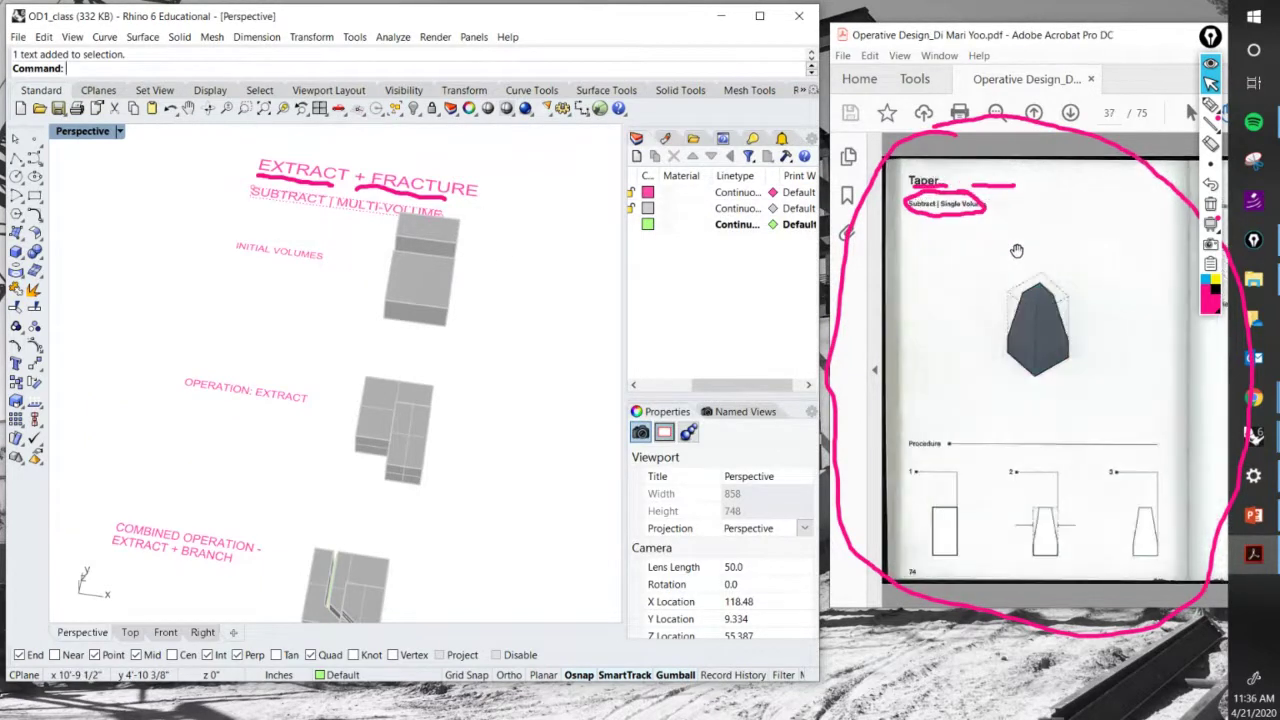
{"action": "scroll", "coordinate": [1016, 250], "scroll_direction": "up", "scroll_amount": 10}
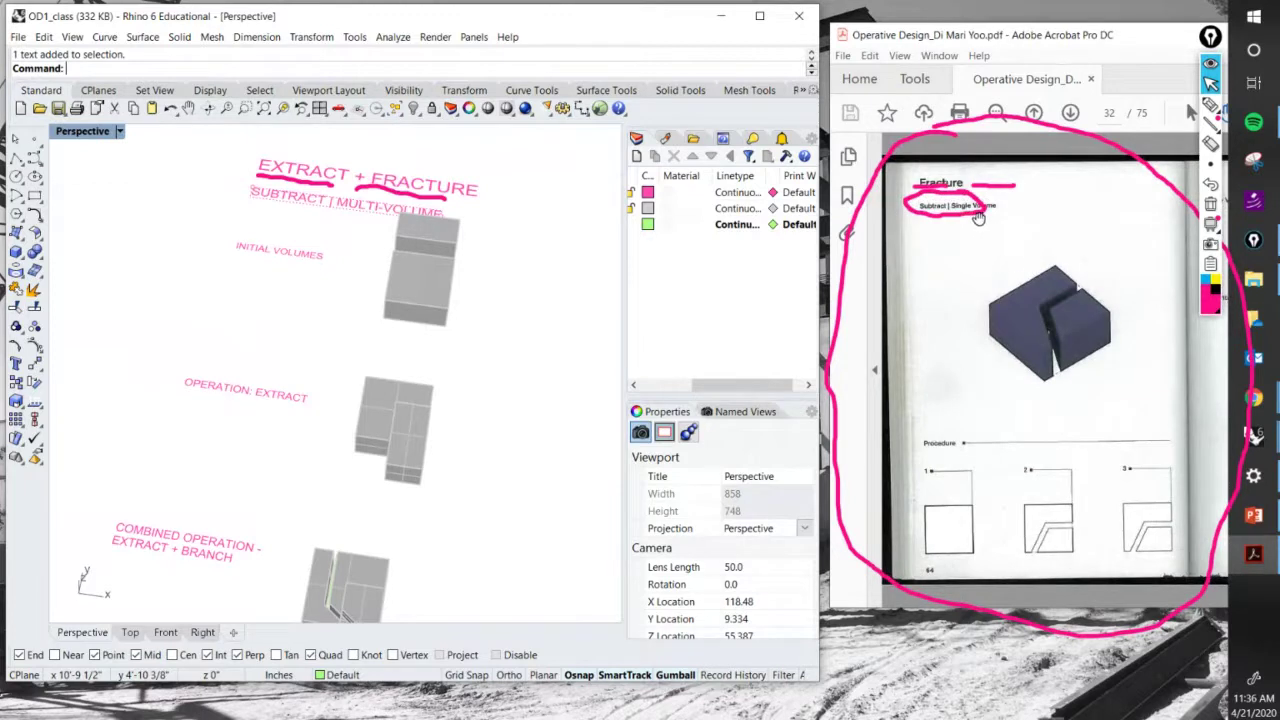
{"action": "left_click", "coordinate": [372, 205]}
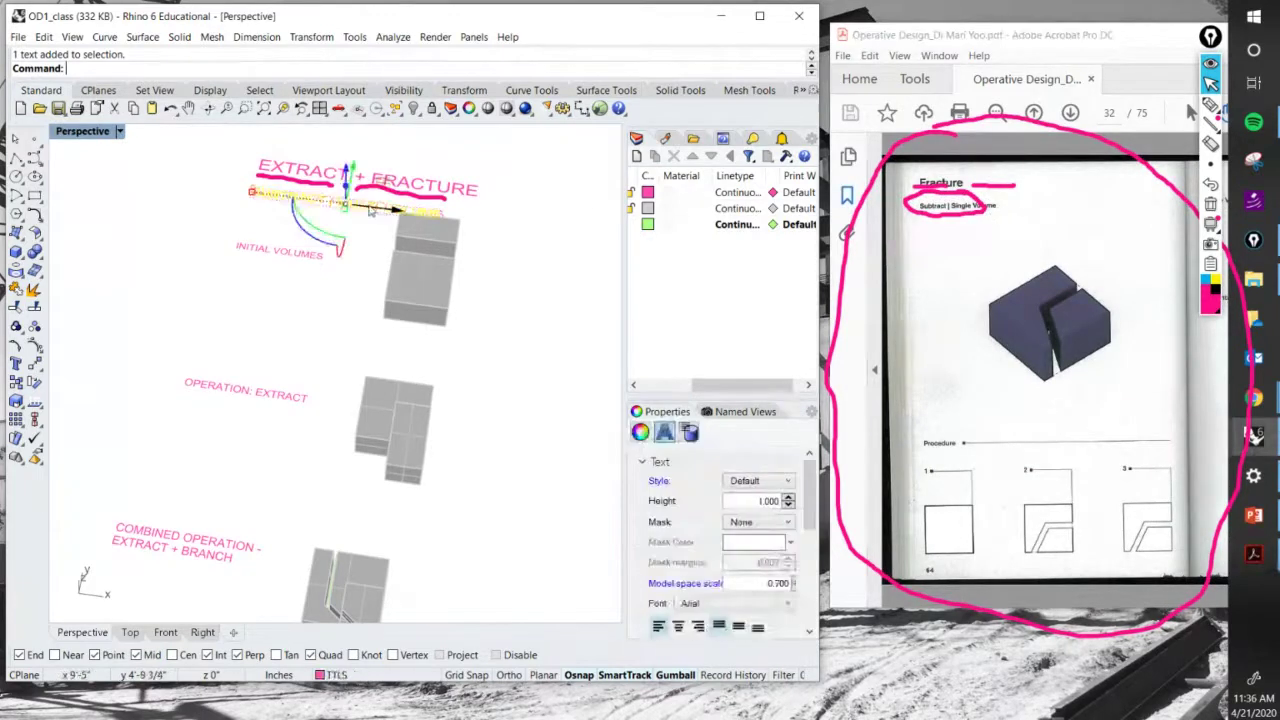
{"action": "double_click", "coordinate": [378, 210]}
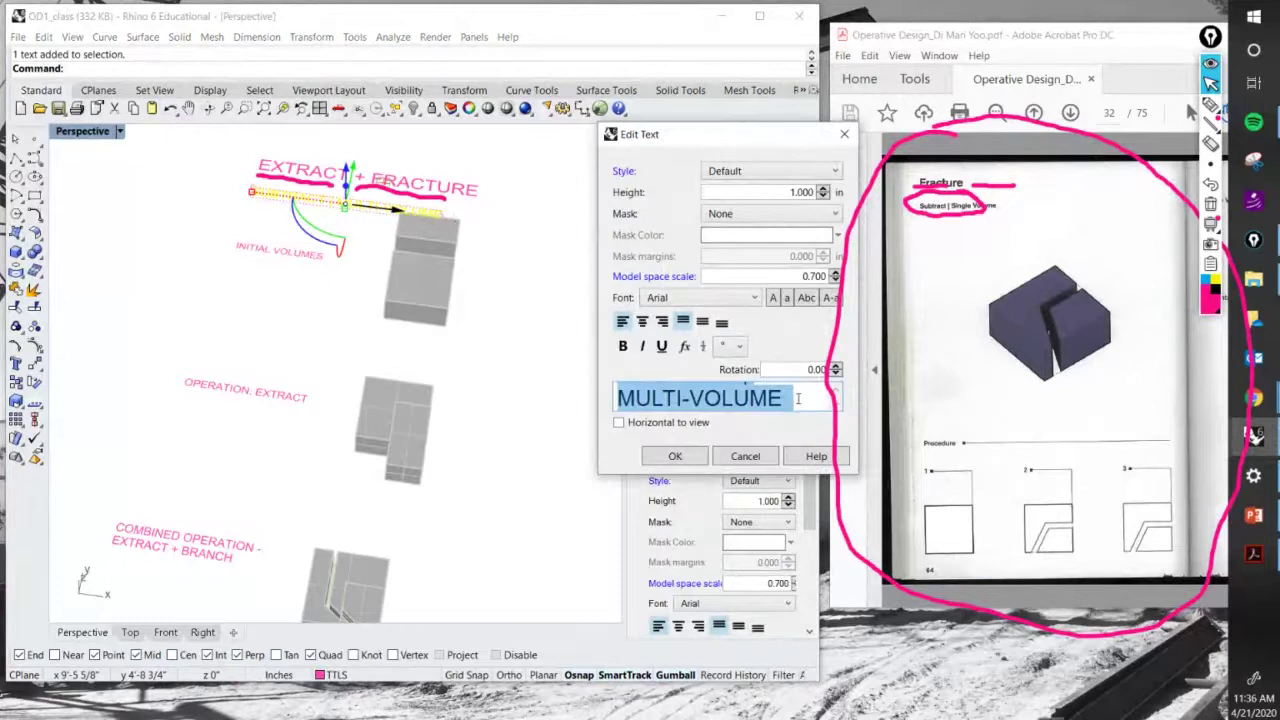
{"action": "left_click", "coordinate": [798, 399]}
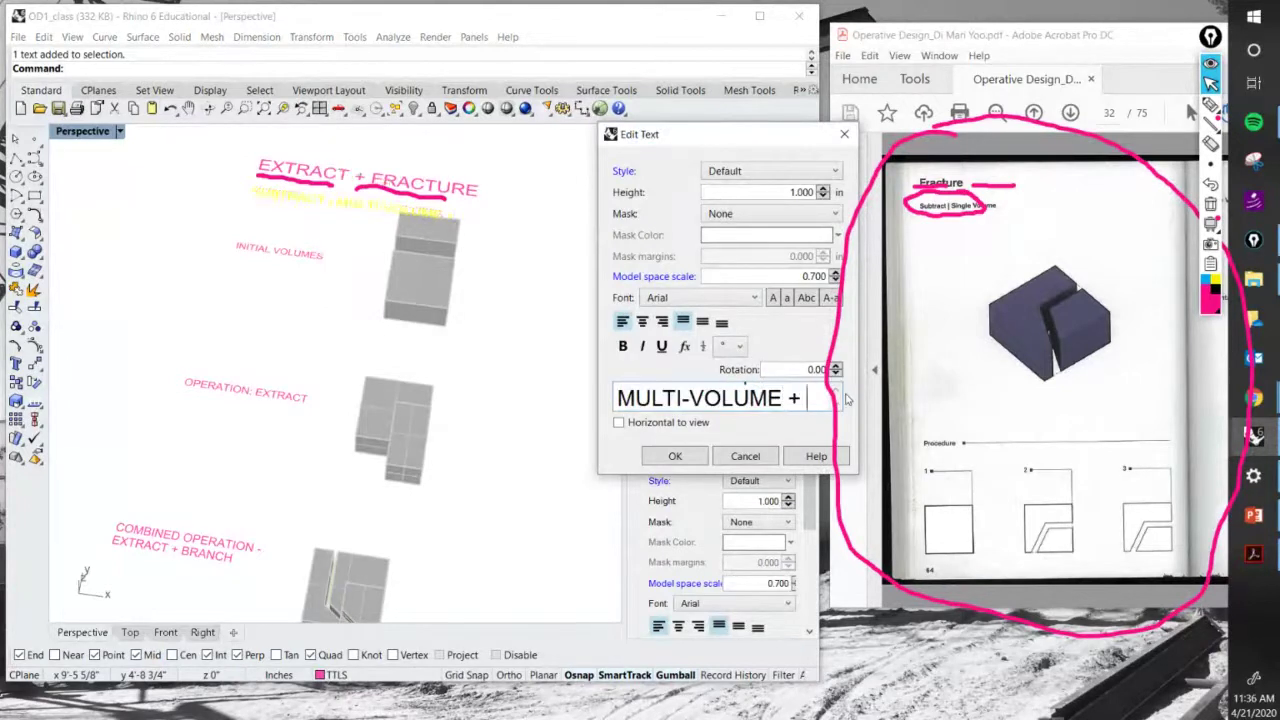
{"action": "type", "text": "+ SUBTRACT "}
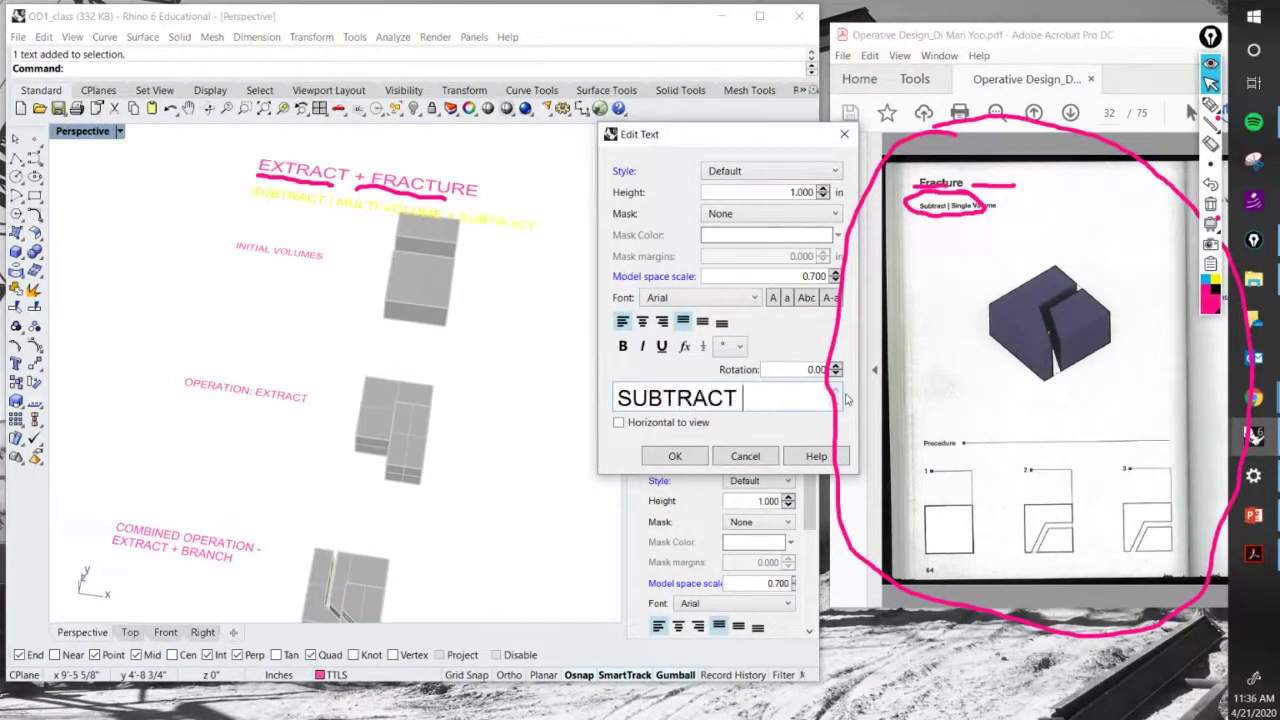
{"action": "type", "text": "SINGLE"}
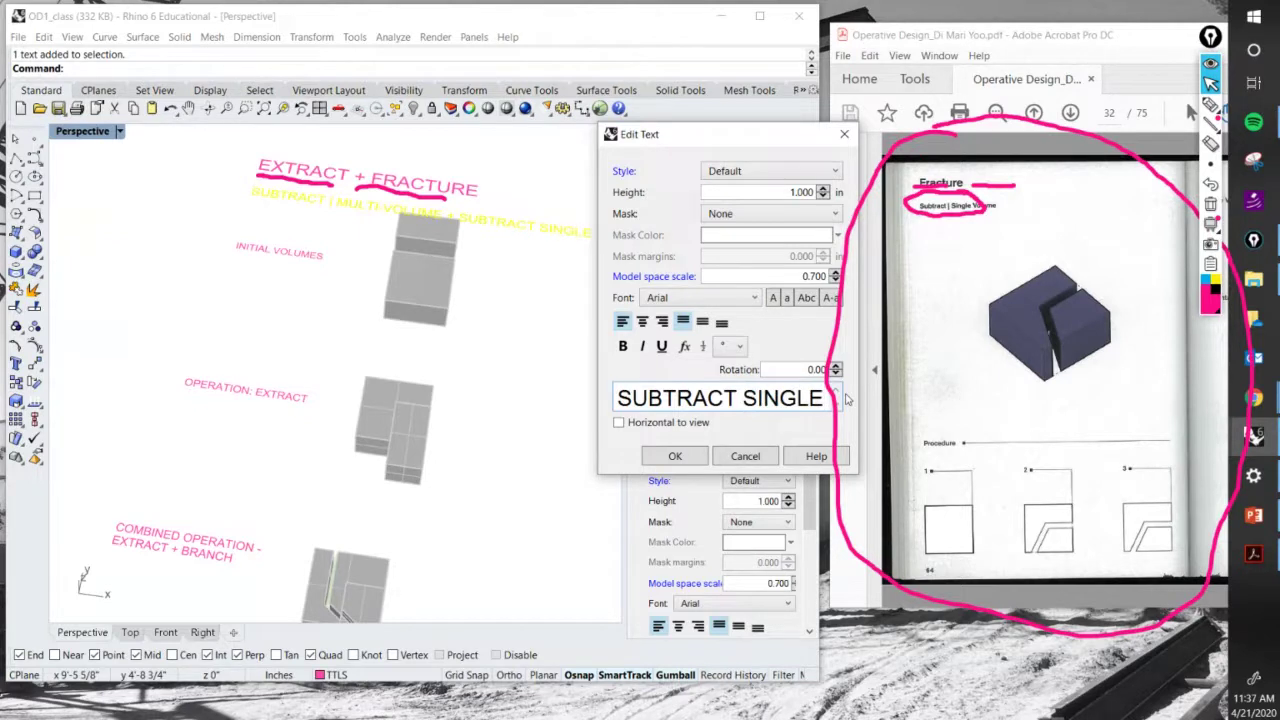
{"action": "type", "text": " VOLUME"}
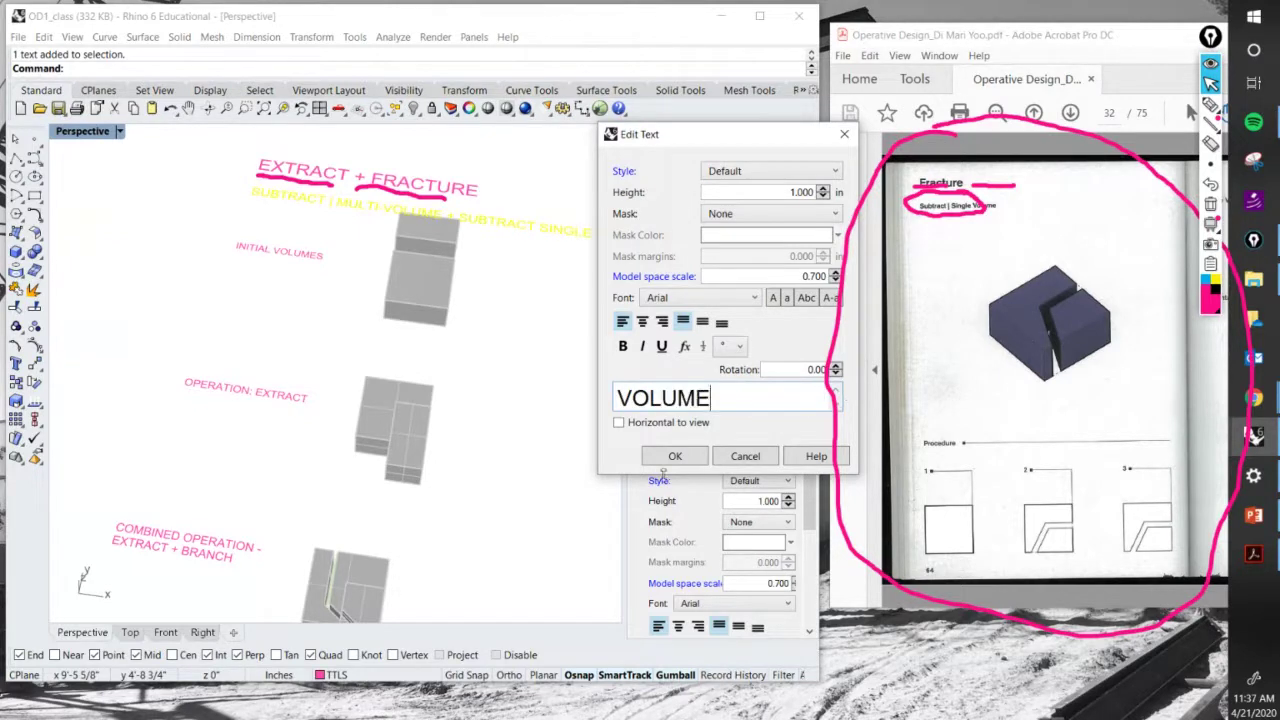
{"action": "left_click", "coordinate": [675, 456]}
Clear all pen marks from the screen.
{"action": "right_click_drag", "start_coordinate": [520, 282], "coordinate": [372, 330]}
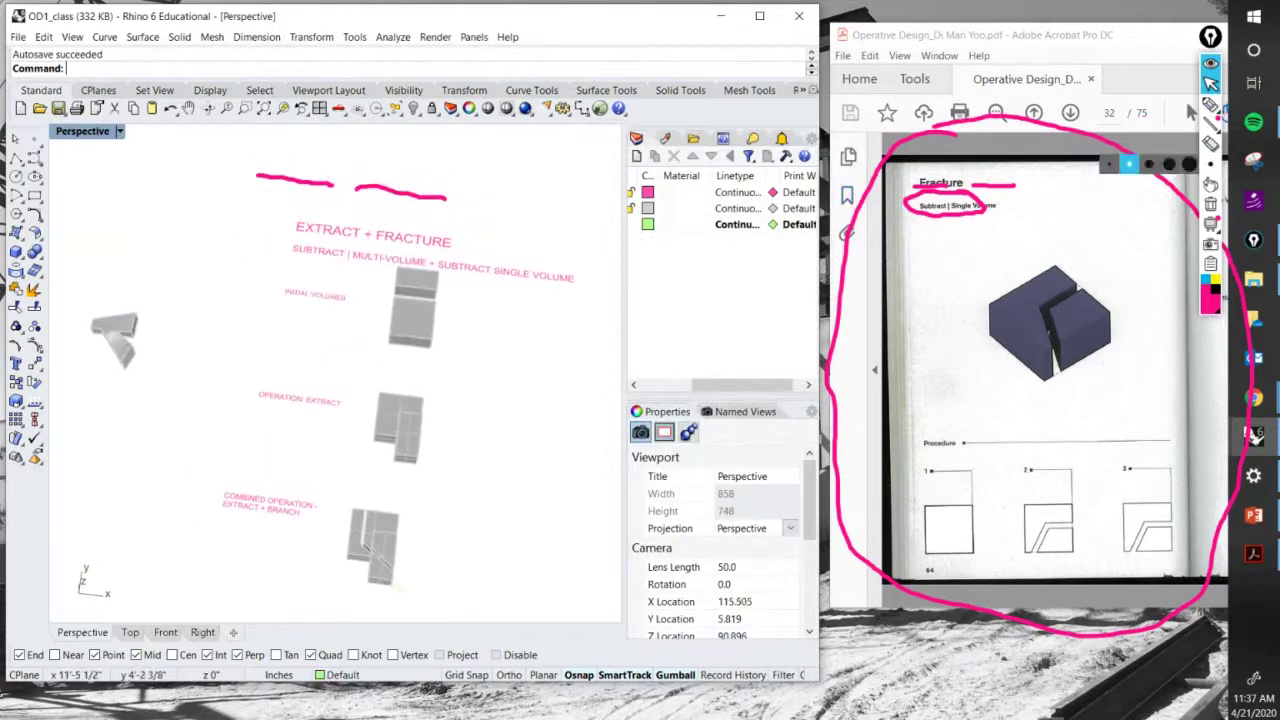
{"action": "left_click", "coordinate": [1210, 203]}
Move the subtitle up so it sits closer beneath the EXTRACT + FRACTURE title.
{"action": "right_click_drag", "start_coordinate": [503, 336], "coordinate": [448, 318]}
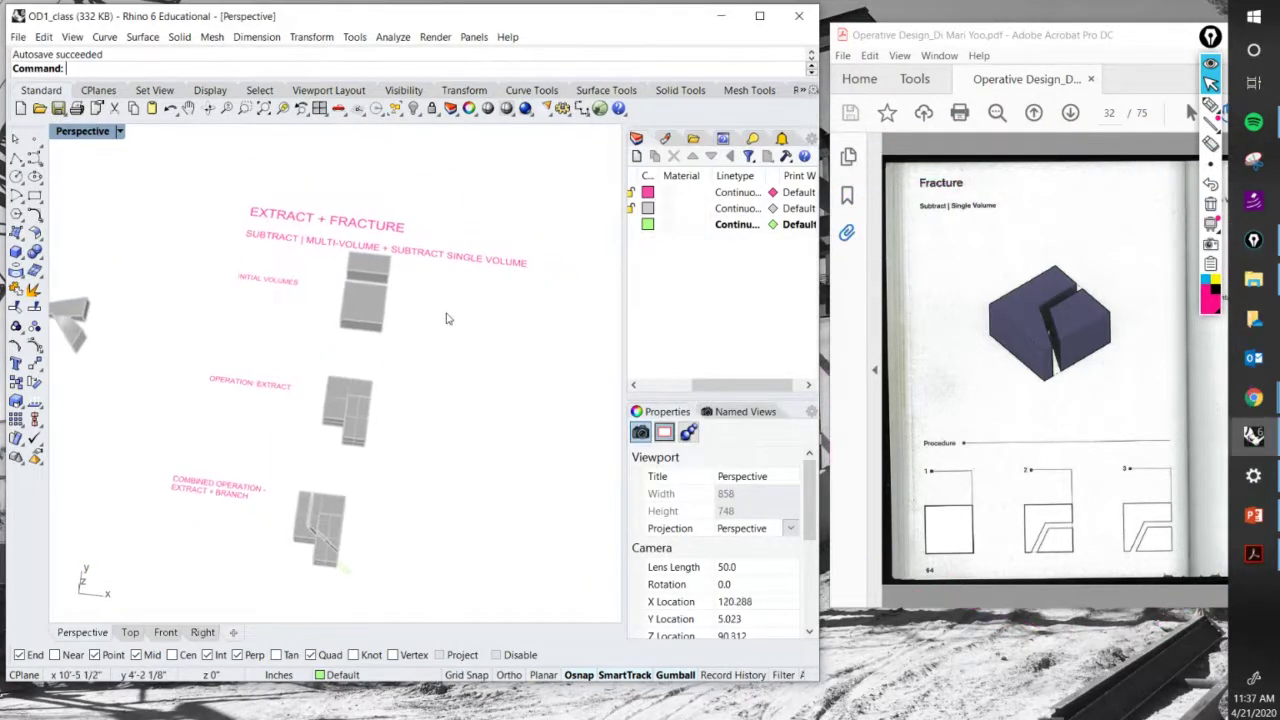
{"action": "left_click", "coordinate": [449, 255]}
{"action": "left_click_drag", "start_coordinate": [390, 207], "coordinate": [392, 197]}
{"action": "left_click", "coordinate": [476, 184]}
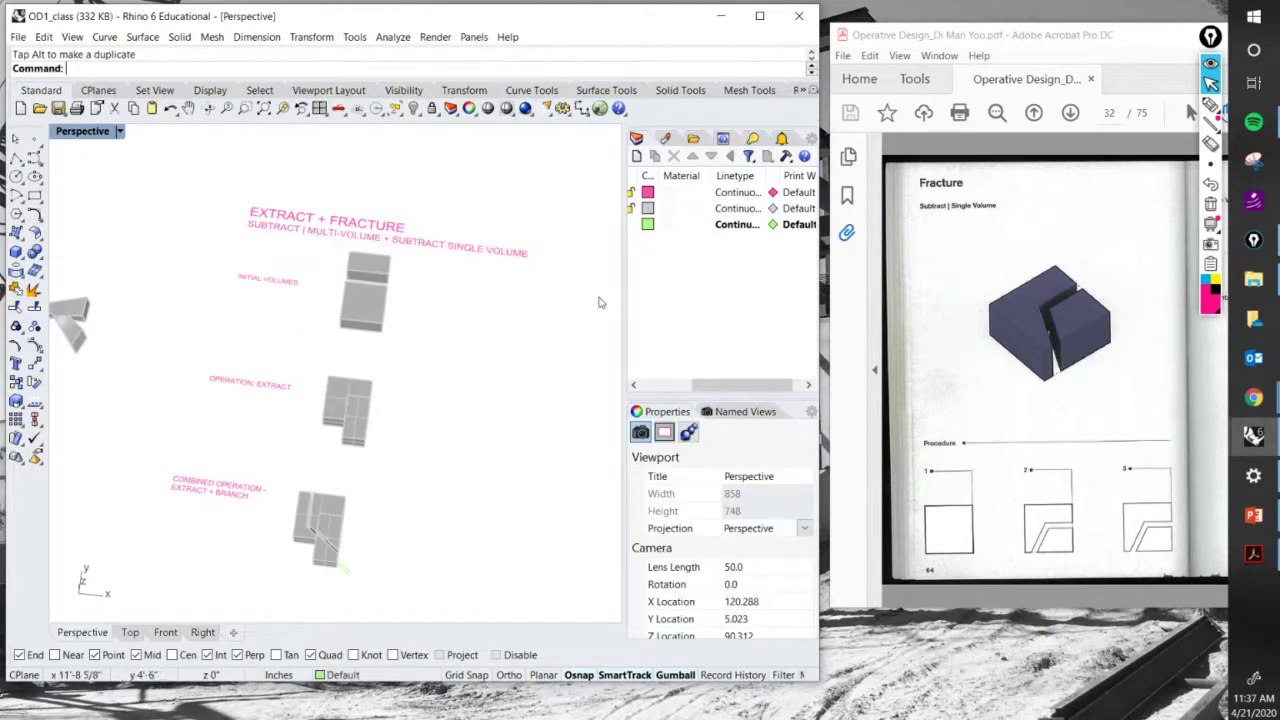
Return to the PDF's Extract page and examine its operation category line.
{"action": "right_click_drag", "start_coordinate": [550, 305], "coordinate": [528, 301]}
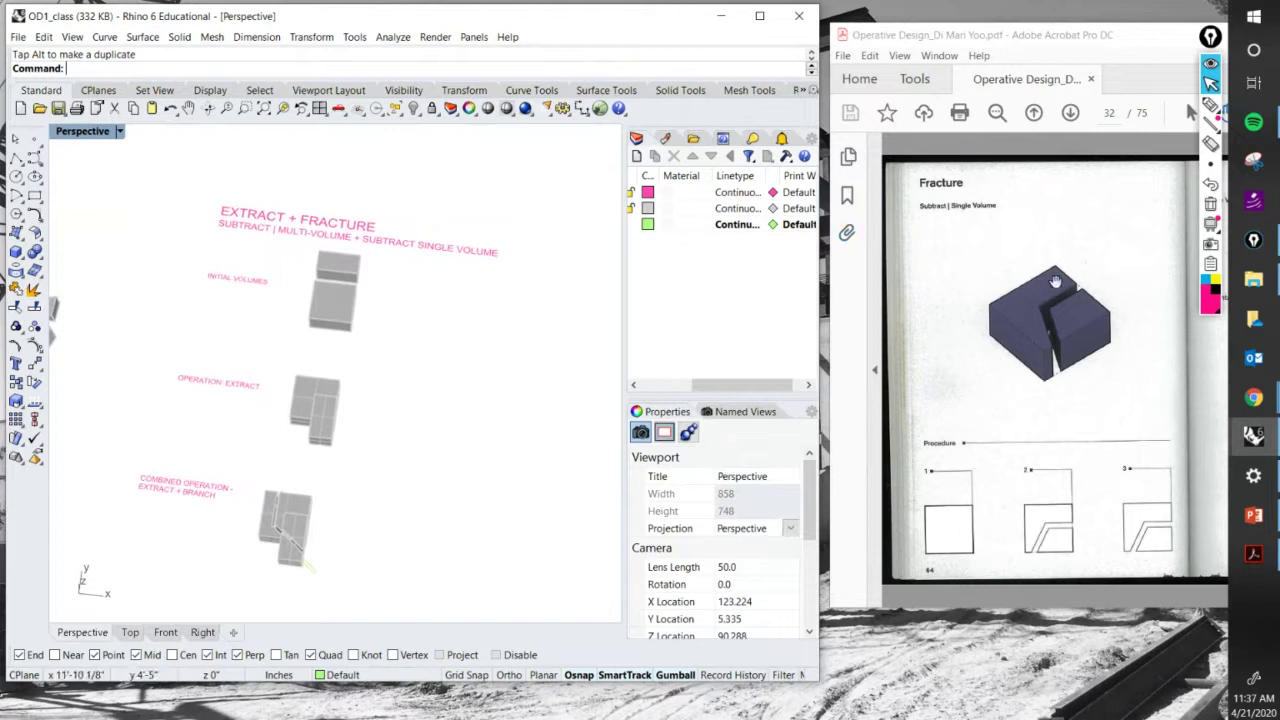
{"action": "left_click", "coordinate": [1006, 271]}
{"action": "scroll", "coordinate": [1006, 271], "scroll_direction": "down", "scroll_amount": 6}
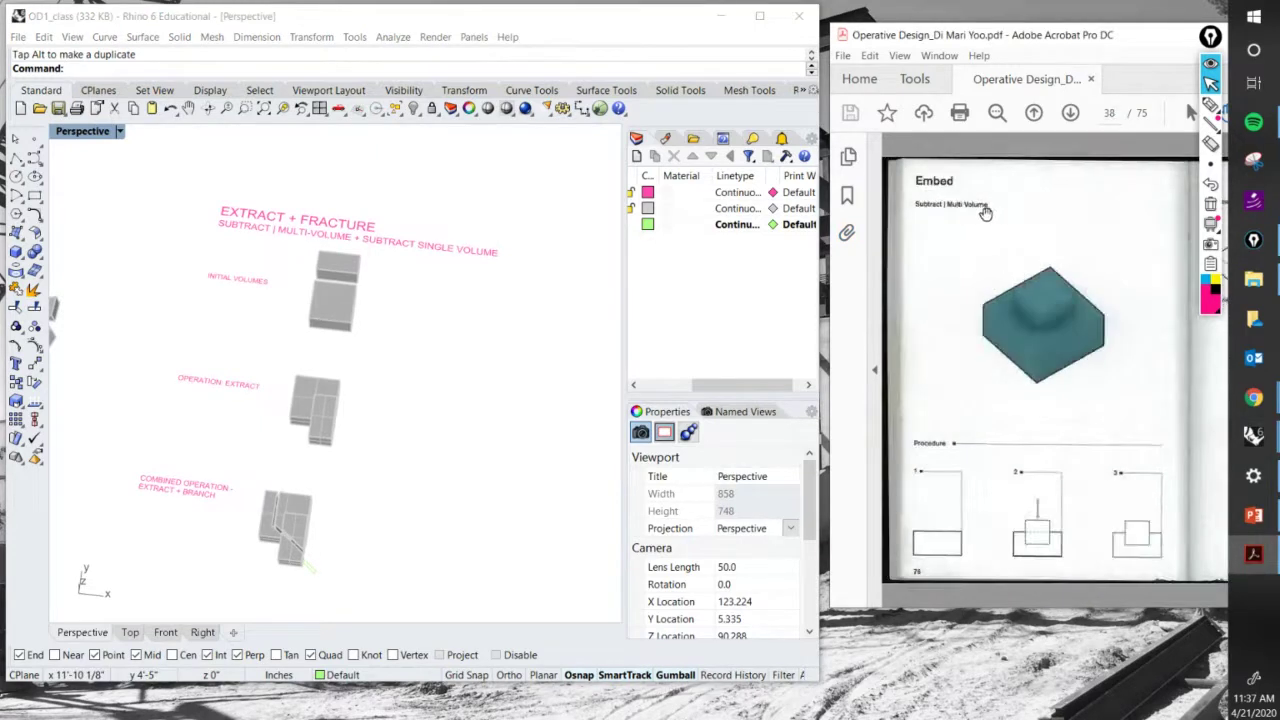
{"action": "scroll", "coordinate": [971, 230], "scroll_direction": "down", "scroll_amount": 1}
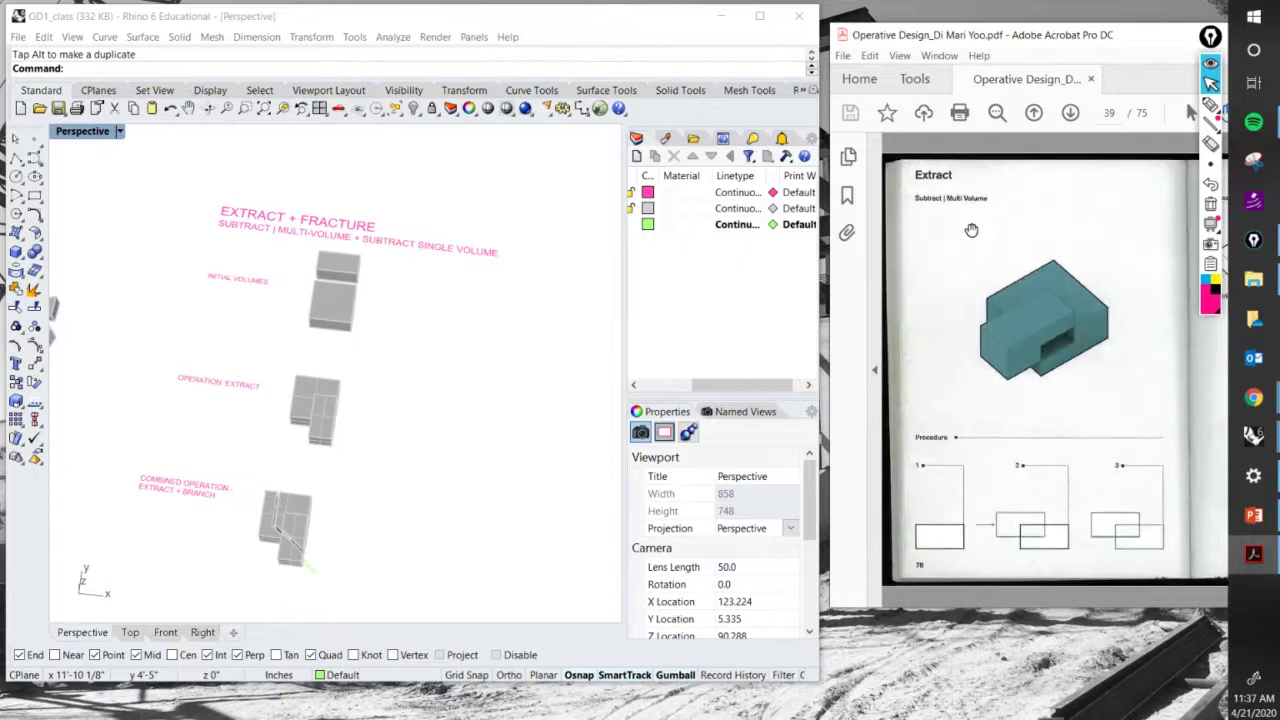
Compare the category lines on the PDF's Embed and Fracture pages with the one on the Split + Embed page.
{"action": "scroll", "coordinate": [965, 219], "scroll_direction": "up", "scroll_amount": 1}
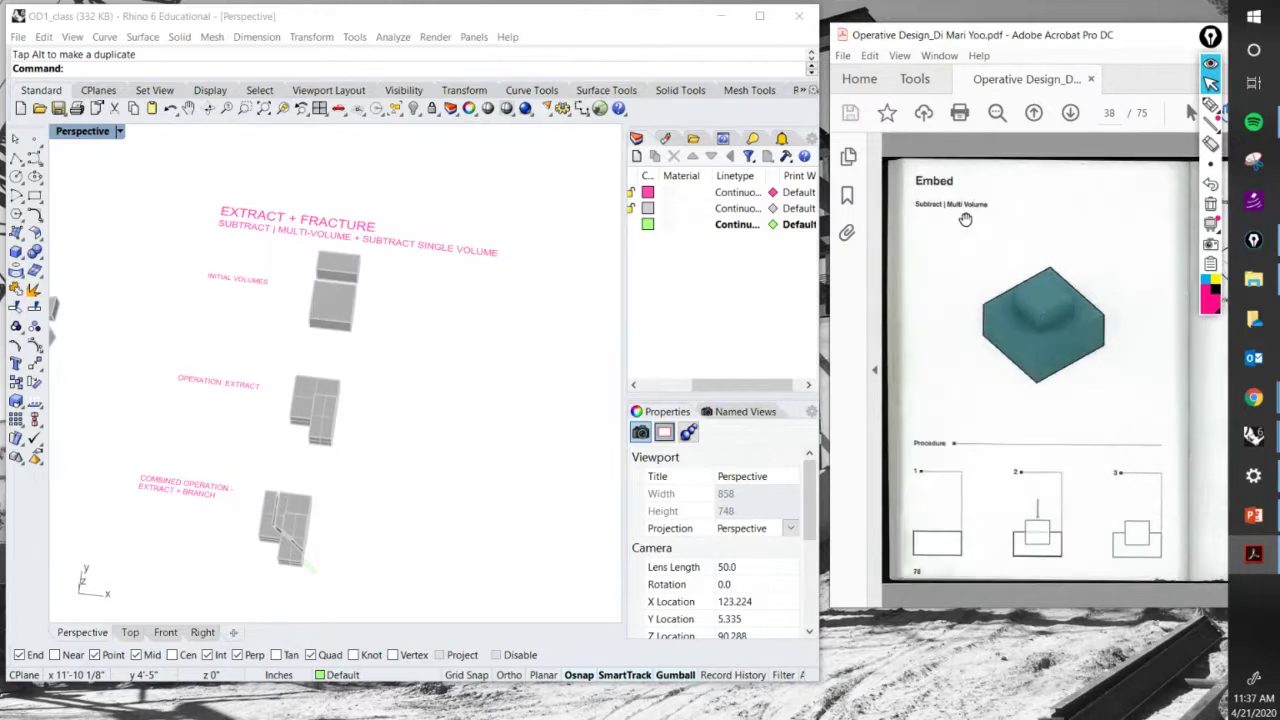
{"action": "scroll", "coordinate": [985, 254], "scroll_direction": "up", "scroll_amount": 6}
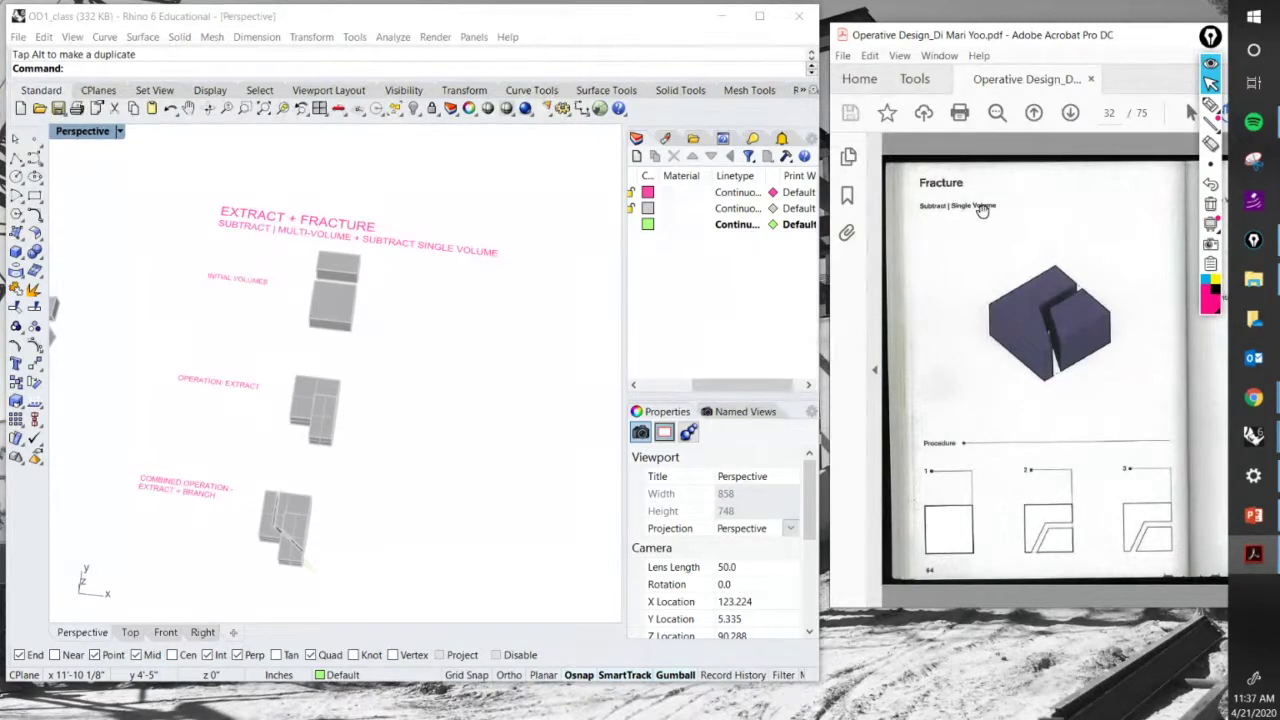
{"action": "scroll", "coordinate": [985, 210], "scroll_direction": "down", "scroll_amount": 11}
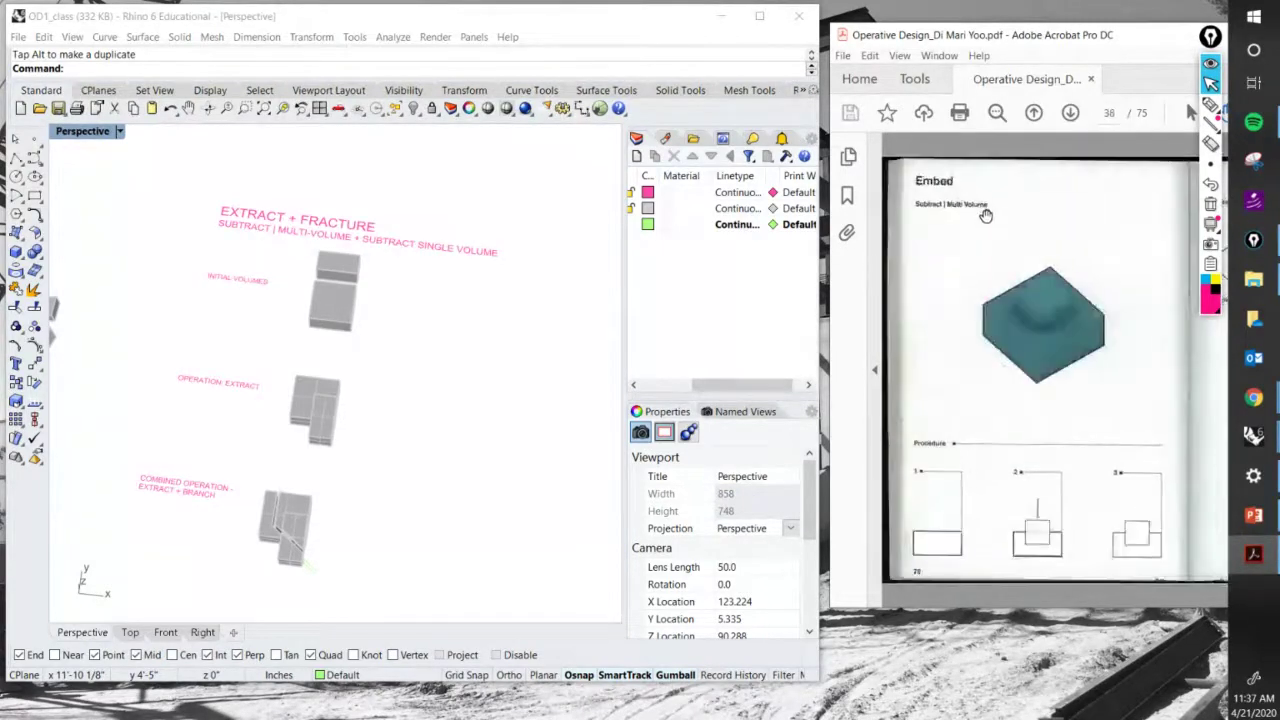
{"action": "scroll", "coordinate": [991, 213], "scroll_direction": "down", "scroll_amount": 6}
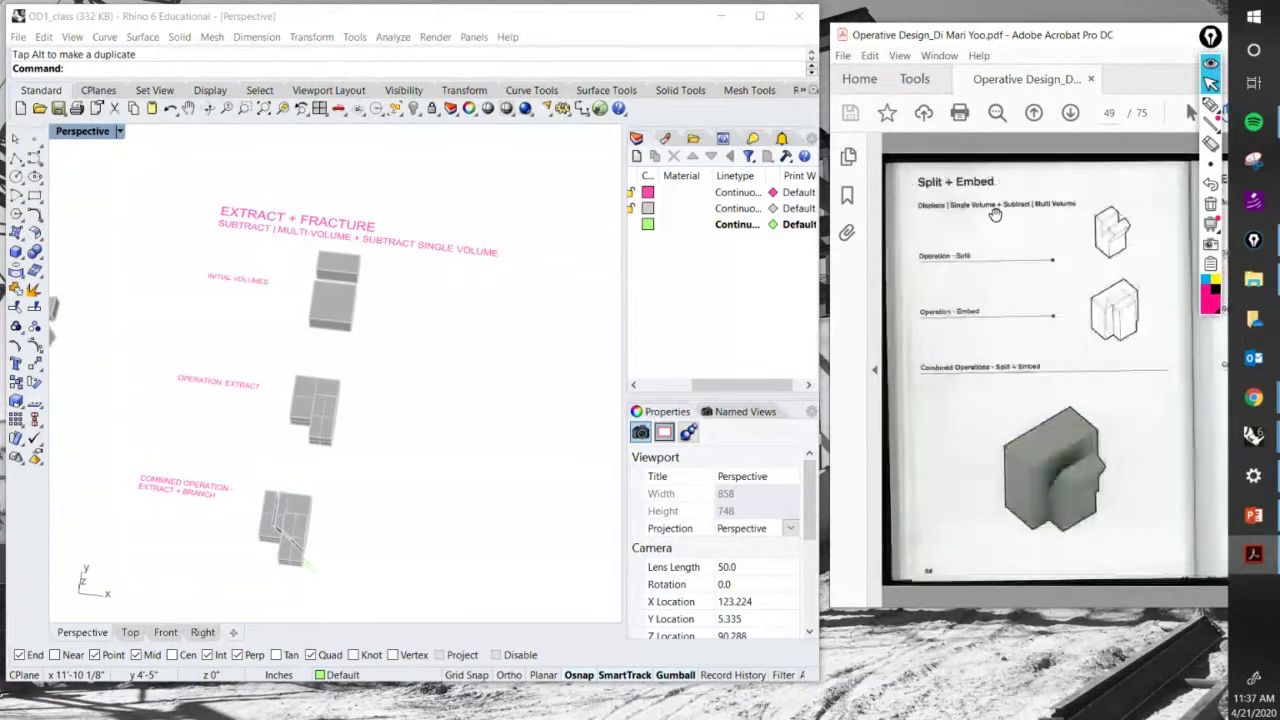
Pen-mark the Split + Embed title, category line and stage diagrams plus the matching model stages, and clear all the marks.
{"action": "left_click", "coordinate": [1210, 104]}
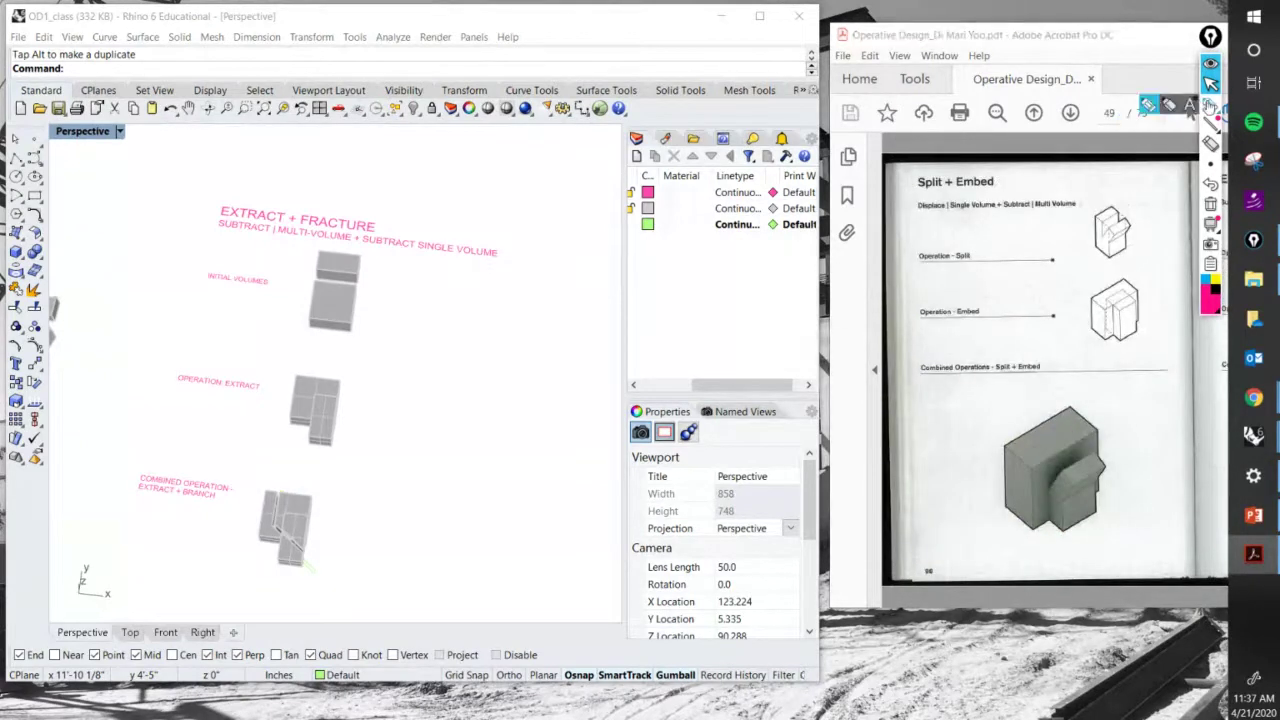
{"action": "mouse_move", "coordinate": [1067, 194]}
{"action": "left_mouse_down"}
{"action": "mouse_move", "coordinate": [914, 202]}
{"action": "mouse_move", "coordinate": [952, 222]}
{"action": "mouse_move", "coordinate": [1085, 222]}
{"action": "mouse_move", "coordinate": [1088, 206]}
{"action": "mouse_move", "coordinate": [1060, 191]}
{"action": "left_mouse_up"}
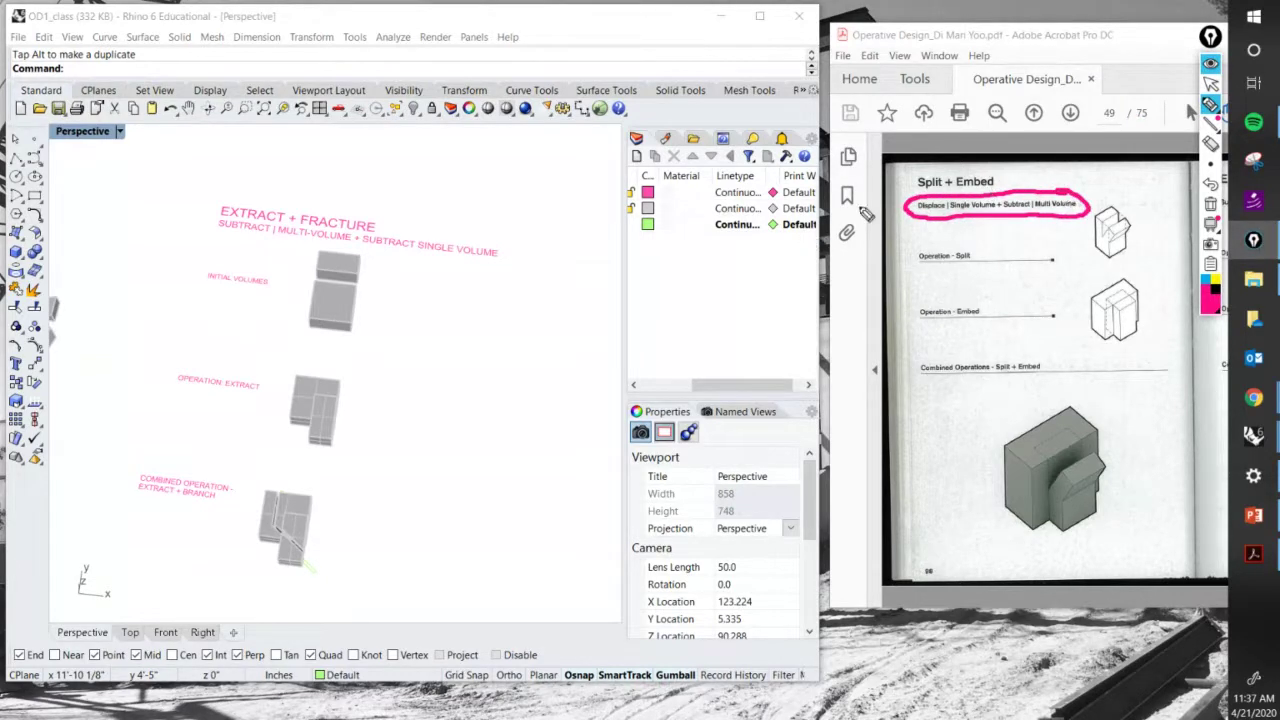
{"action": "left_click_drag", "start_coordinate": [925, 156], "coordinate": [972, 170]}
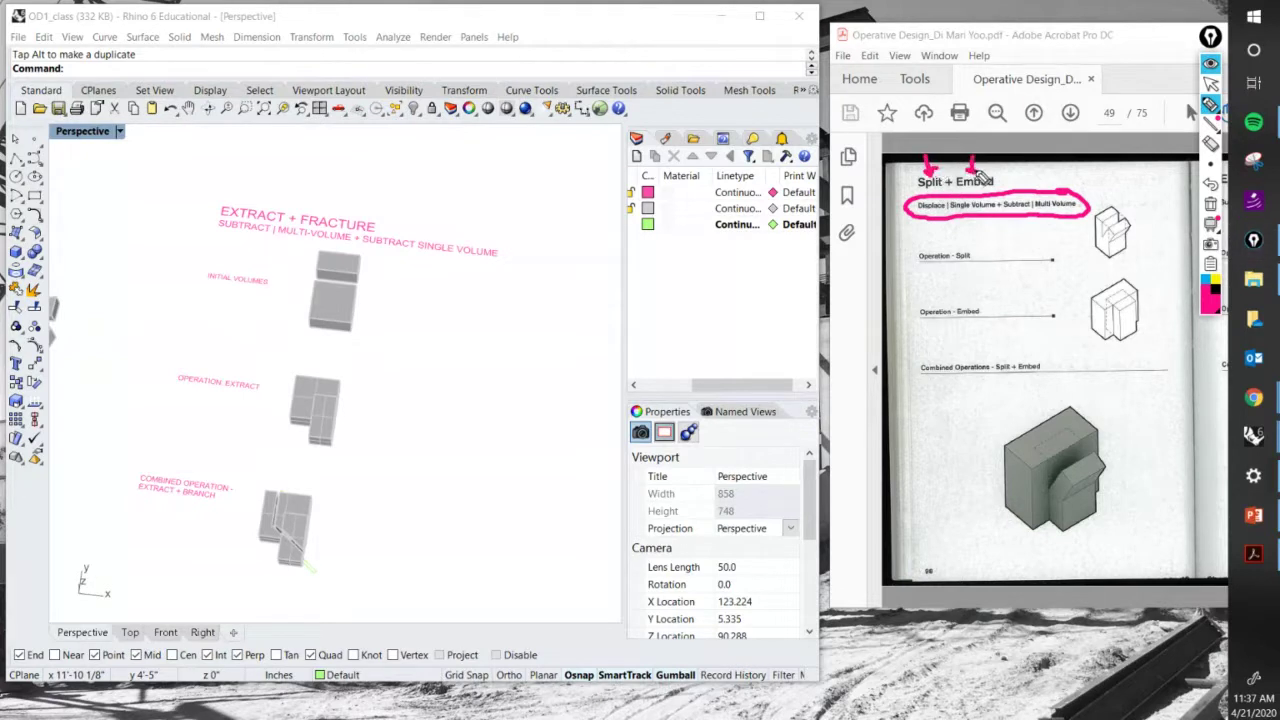
{"action": "left_click", "coordinate": [1130, 207]}
{"action": "left_click", "coordinate": [1155, 275]}
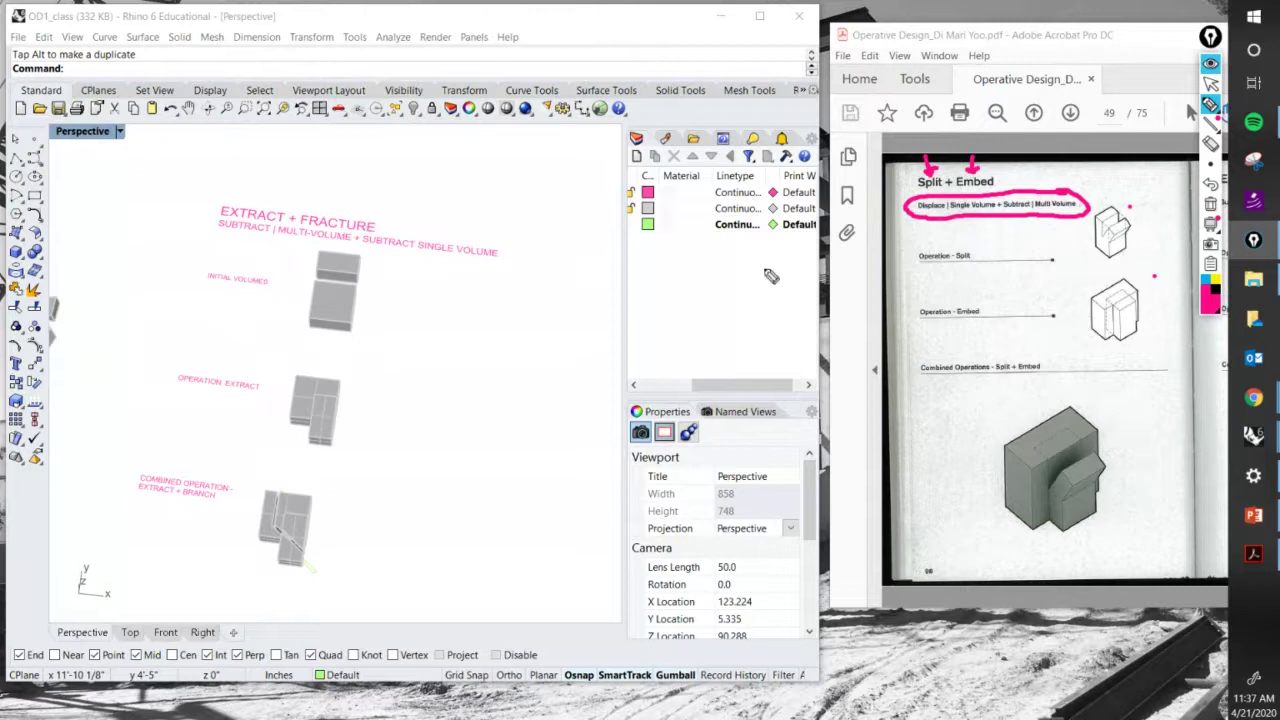
{"action": "left_click", "coordinate": [350, 392]}
{"action": "left_click", "coordinate": [333, 516]}
{"action": "left_click", "coordinate": [1211, 203]}
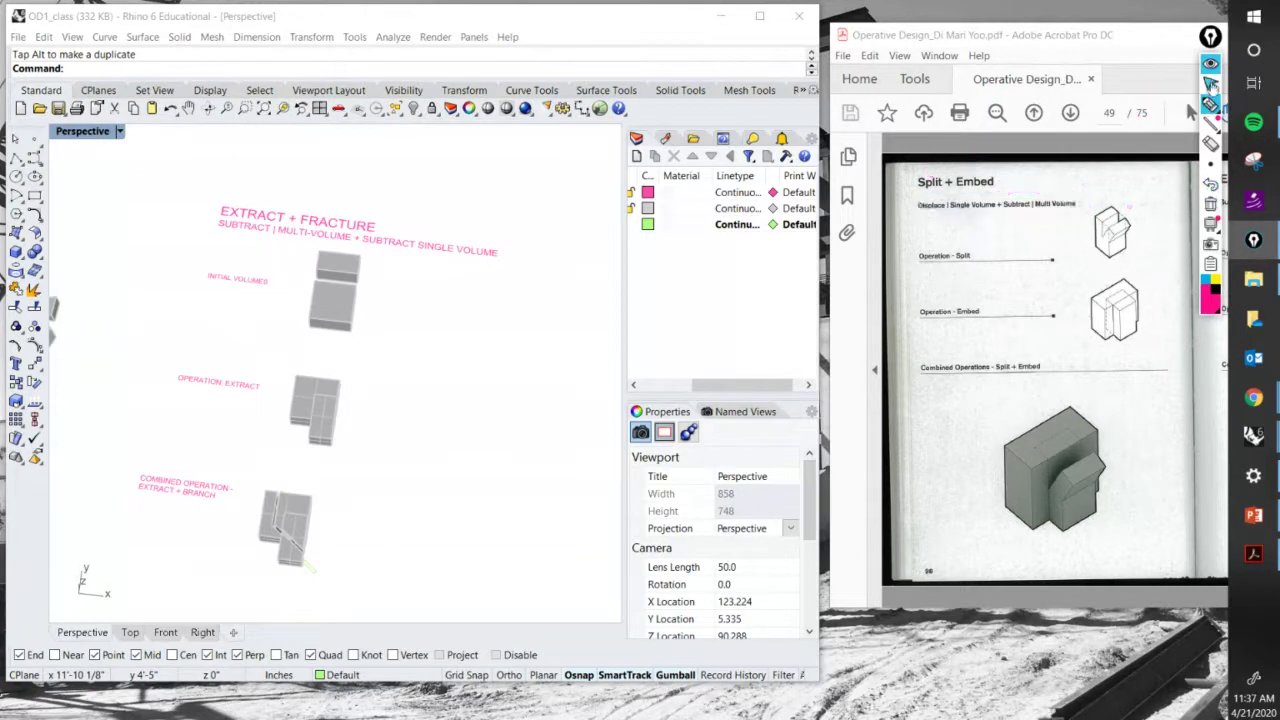
{"action": "left_click", "coordinate": [1211, 84]}
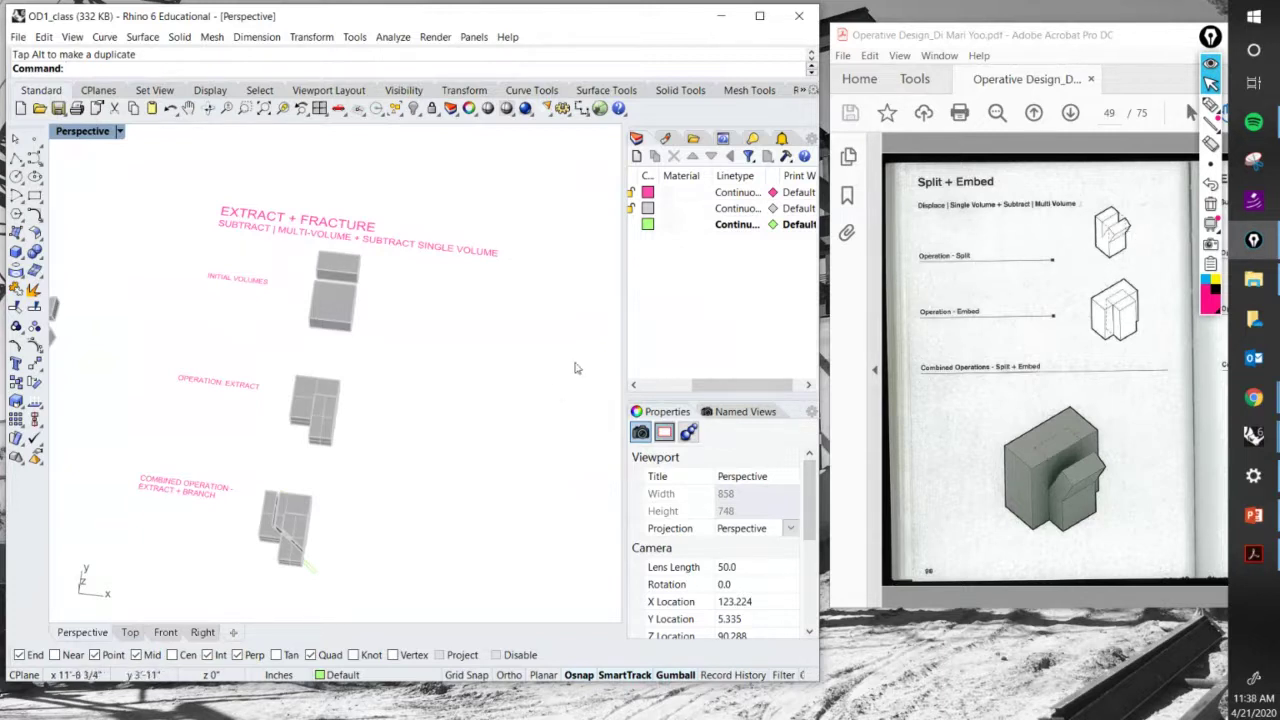
{"action": "right_click_drag", "start_coordinate": [449, 564], "coordinate": [461, 526]}
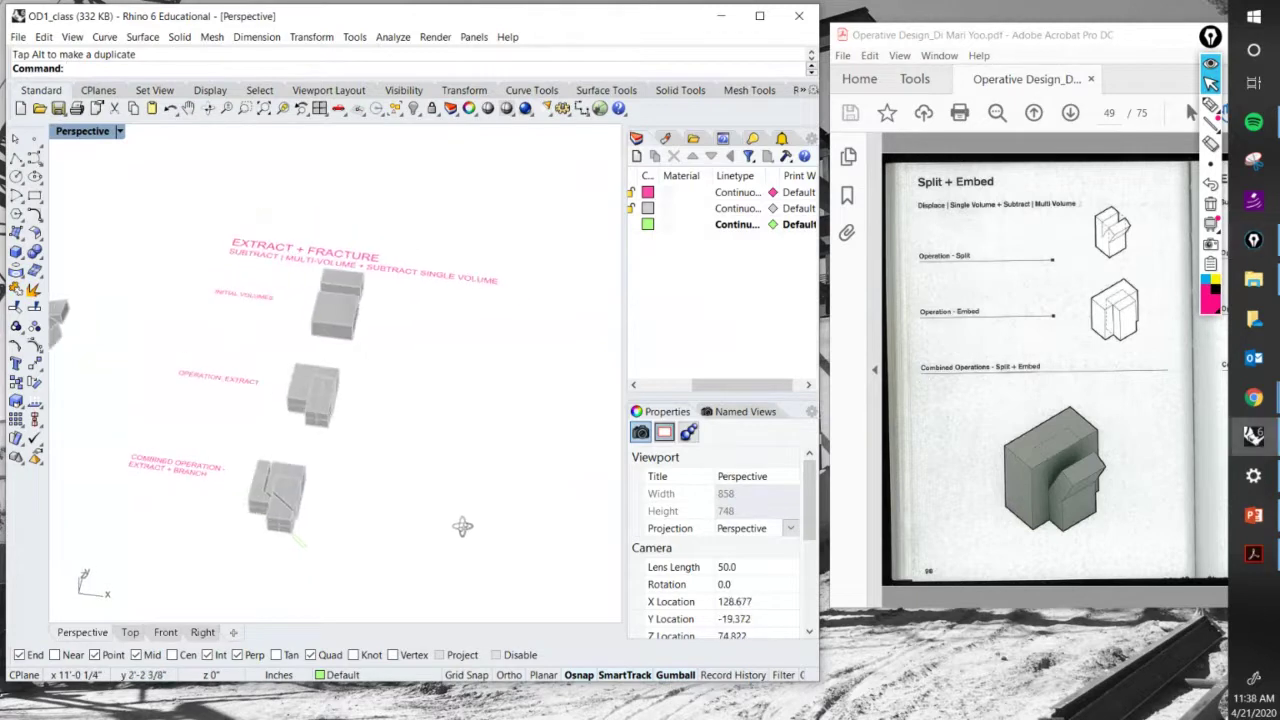
{"action": "mouse_move", "coordinate": [1254, 398]}
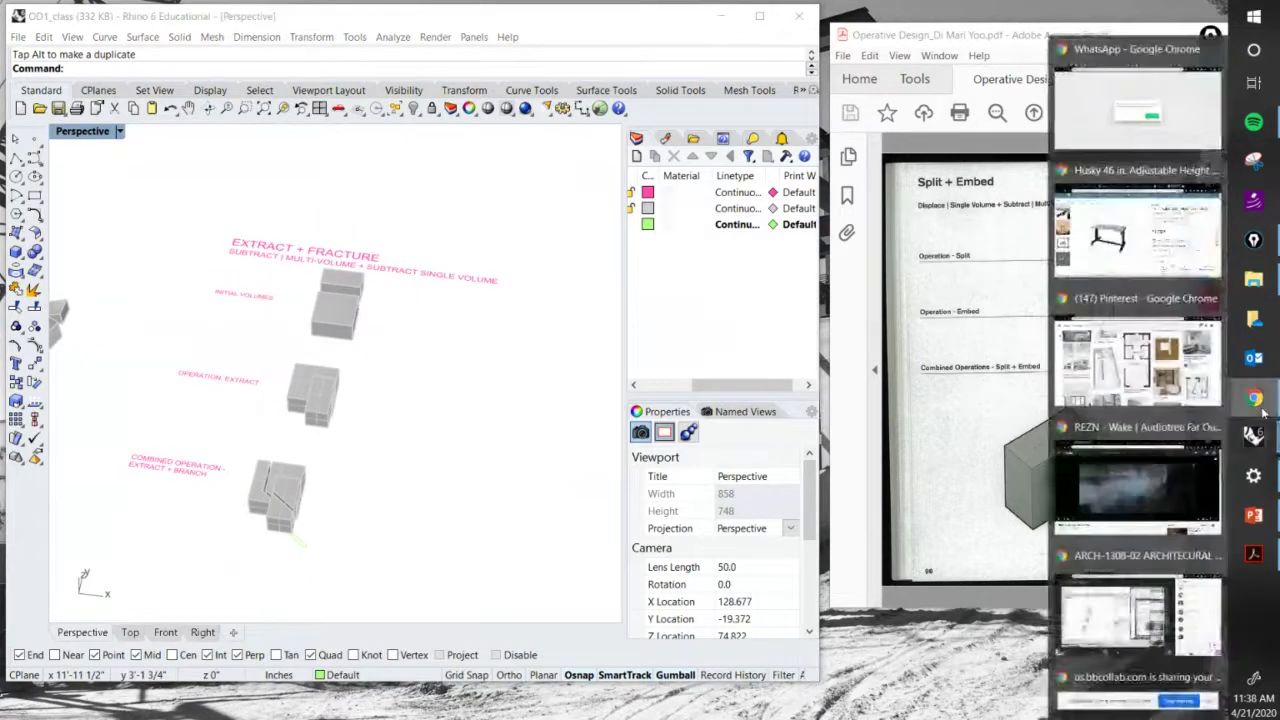
{"action": "mouse_move", "coordinate": [1166, 620]}
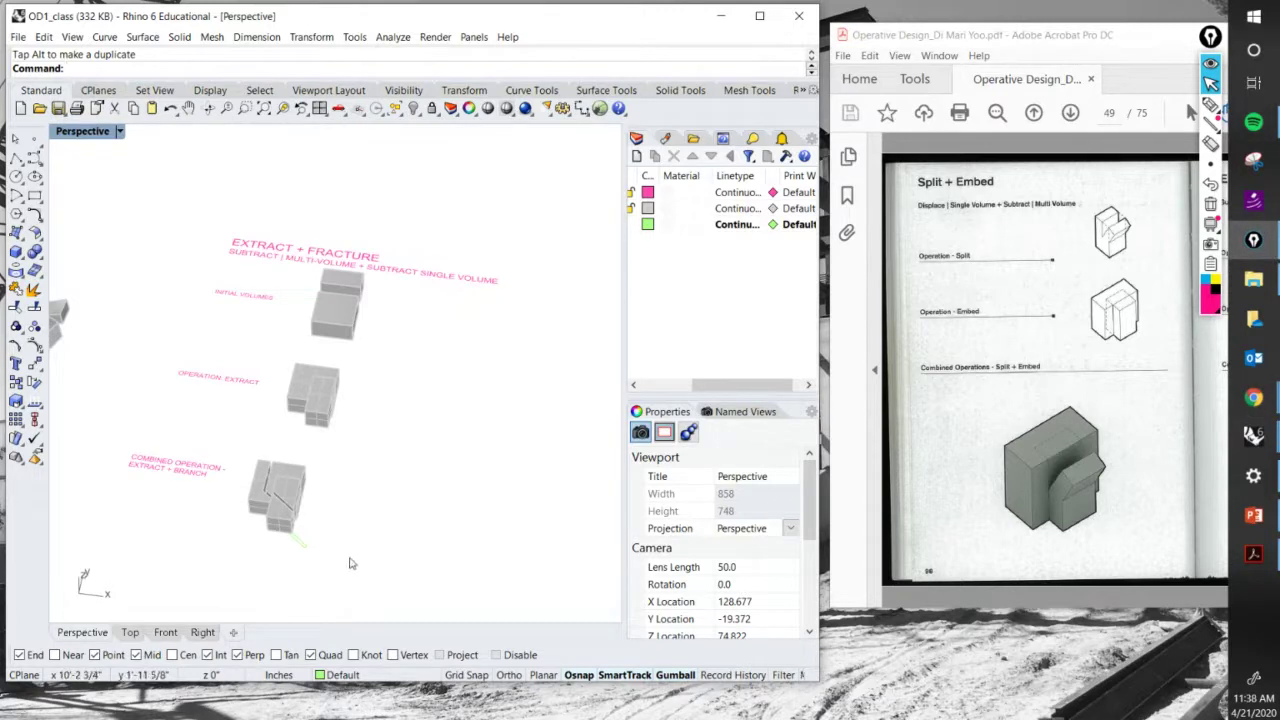
Move the combined-operation volume with its caption and curve away from the Extract stage to open a gap for another stage.
{"action": "left_click_drag", "start_coordinate": [350, 578], "coordinate": [160, 463]}
{"action": "left_click_drag", "start_coordinate": [240, 455], "coordinate": [230, 522]}
{"action": "left_click", "coordinate": [421, 490]}
Bring a box from the BASE VOLUMES set into the gap between the Extract stage and the combined-operation stage.
{"action": "scroll", "coordinate": [405, 470], "scroll_direction": "down", "scroll_amount": 4}
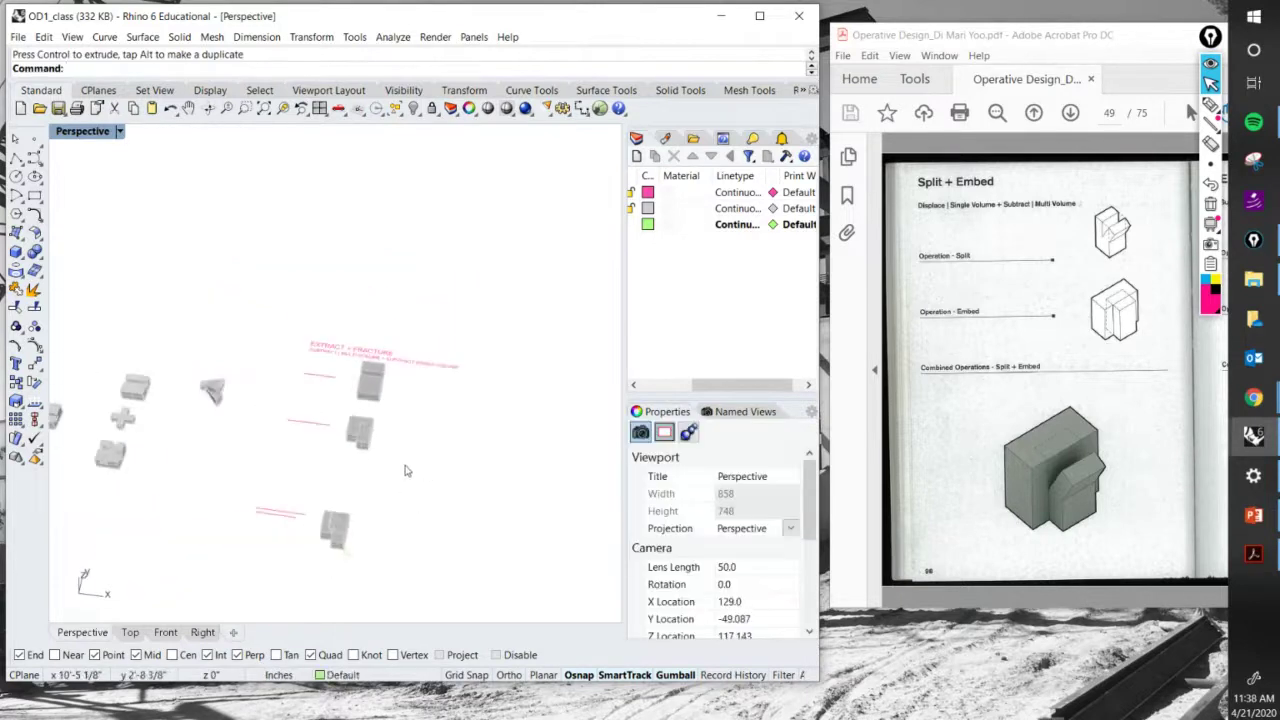
{"action": "scroll", "coordinate": [407, 470], "scroll_direction": "down", "scroll_amount": 14}
{"action": "scroll", "coordinate": [169, 417], "scroll_direction": "up", "scroll_amount": 15}
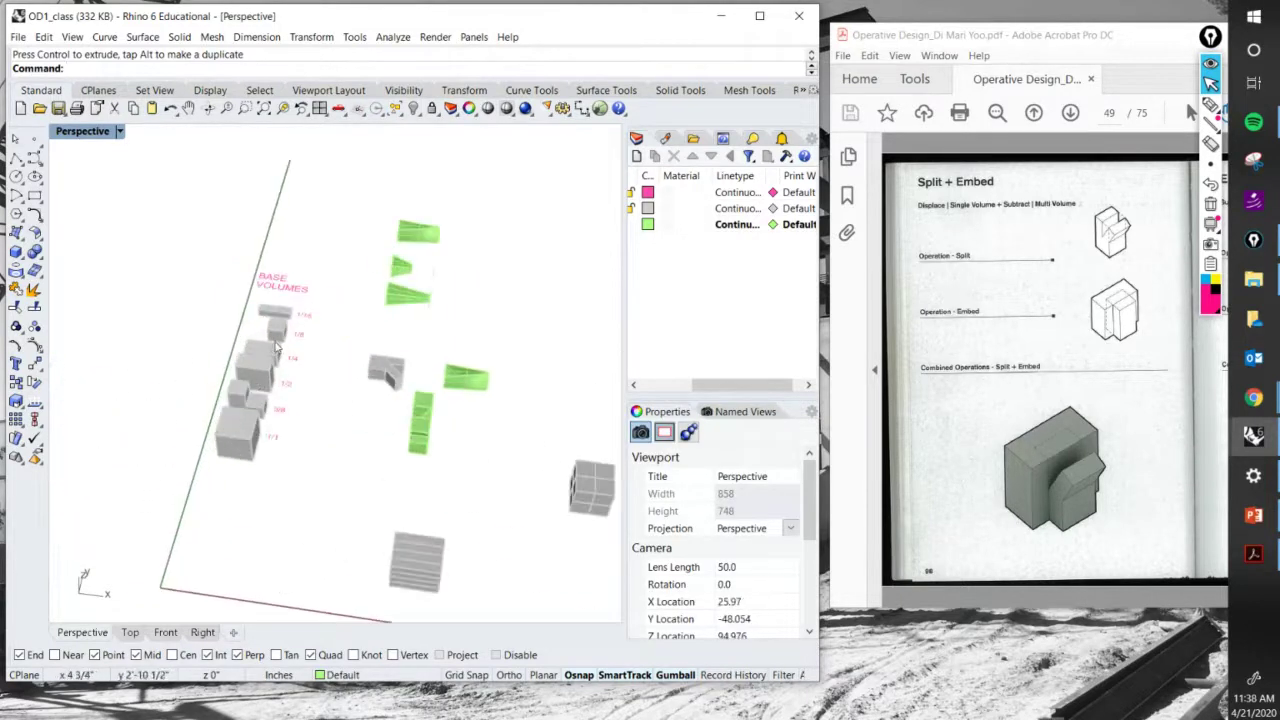
{"action": "left_click", "coordinate": [268, 372]}
{"action": "scroll", "coordinate": [268, 372], "scroll_direction": "down", "scroll_amount": 6}
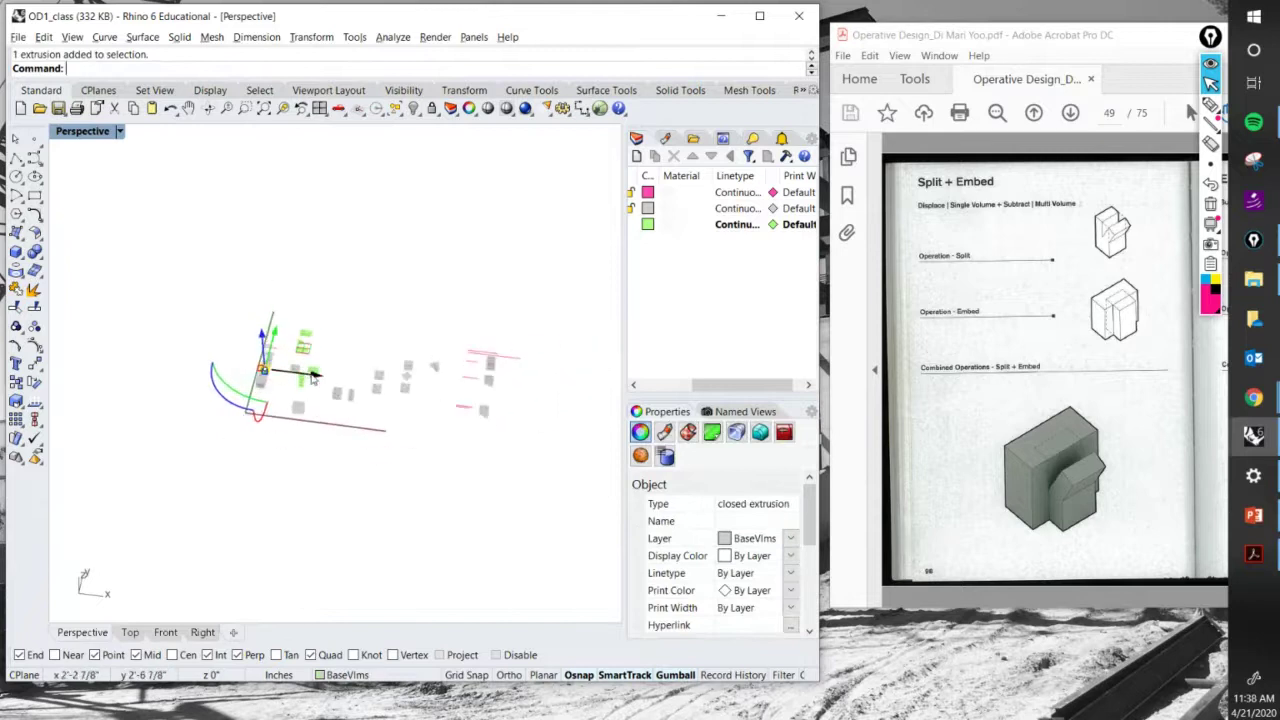
{"action": "scroll", "coordinate": [347, 400], "scroll_direction": "up", "scroll_amount": 10}
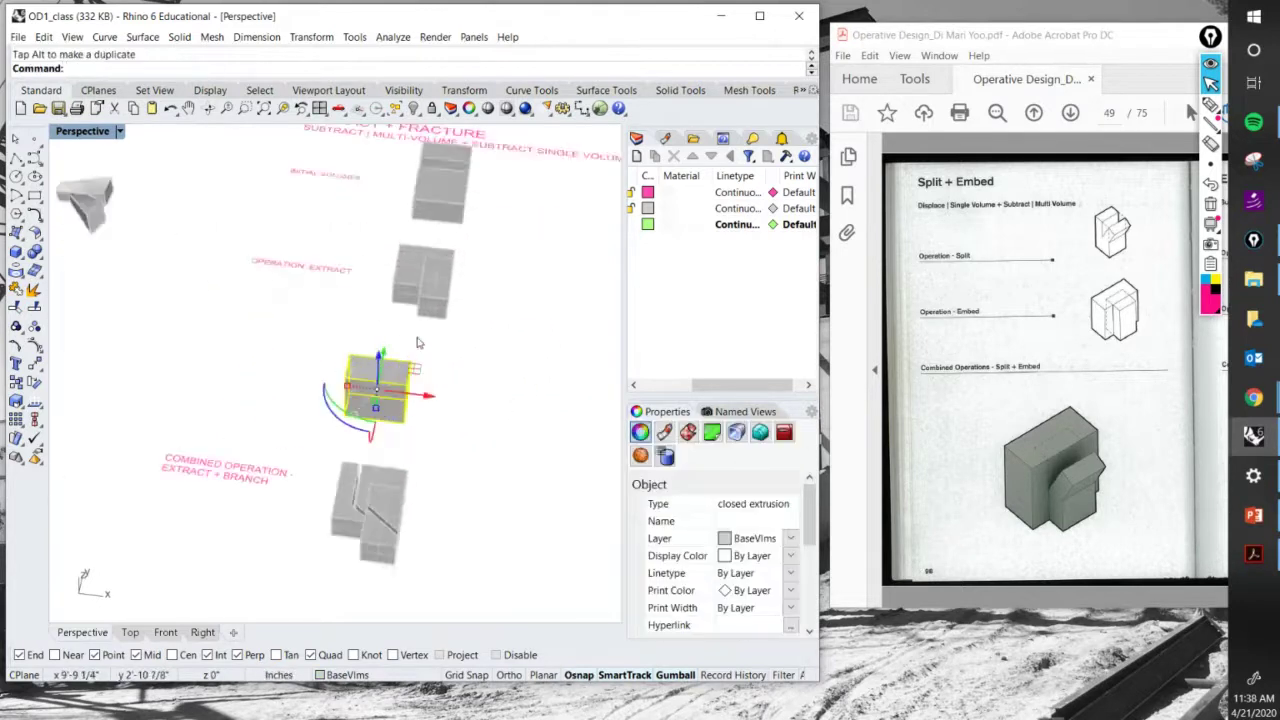
{"action": "scroll", "coordinate": [347, 400], "scroll_direction": "down", "scroll_amount": 5}
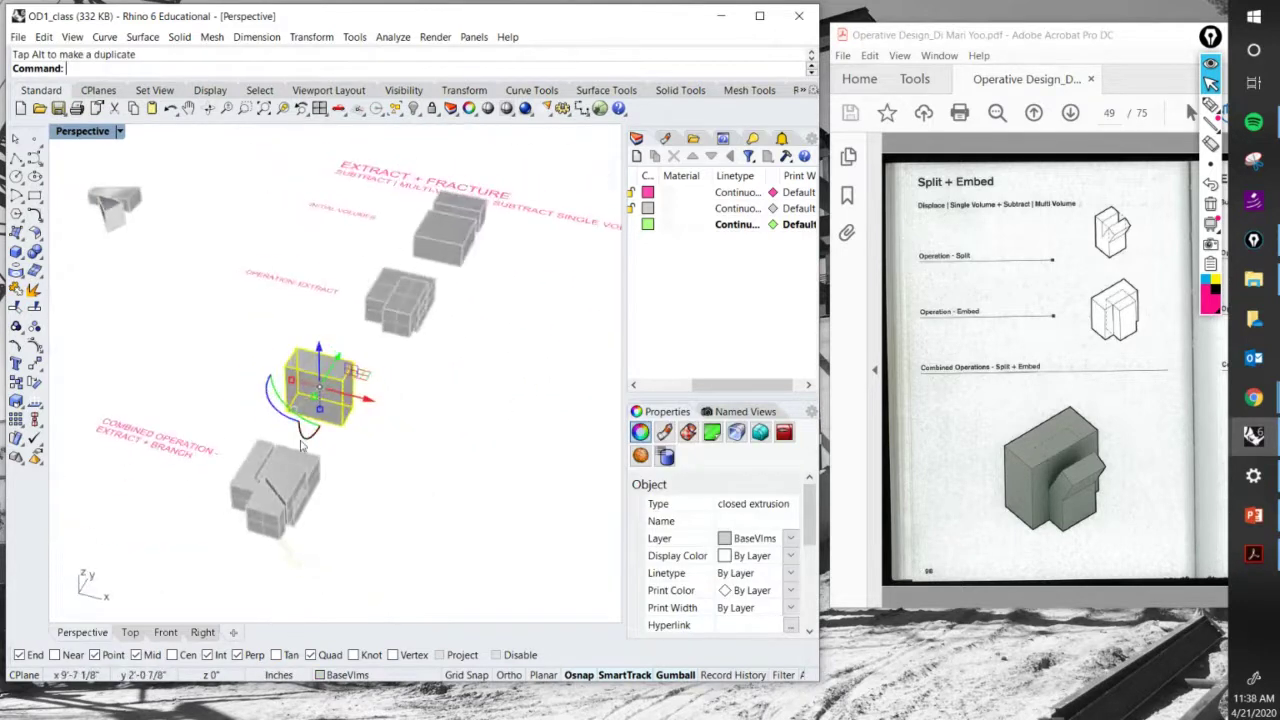
Rotate the box to lie flat and move it by its lower corner to align with the combined-operation volume.
{"action": "left_click_drag", "start_coordinate": [303, 436], "coordinate": [354, 392]}
{"action": "key", "text": "Return"}
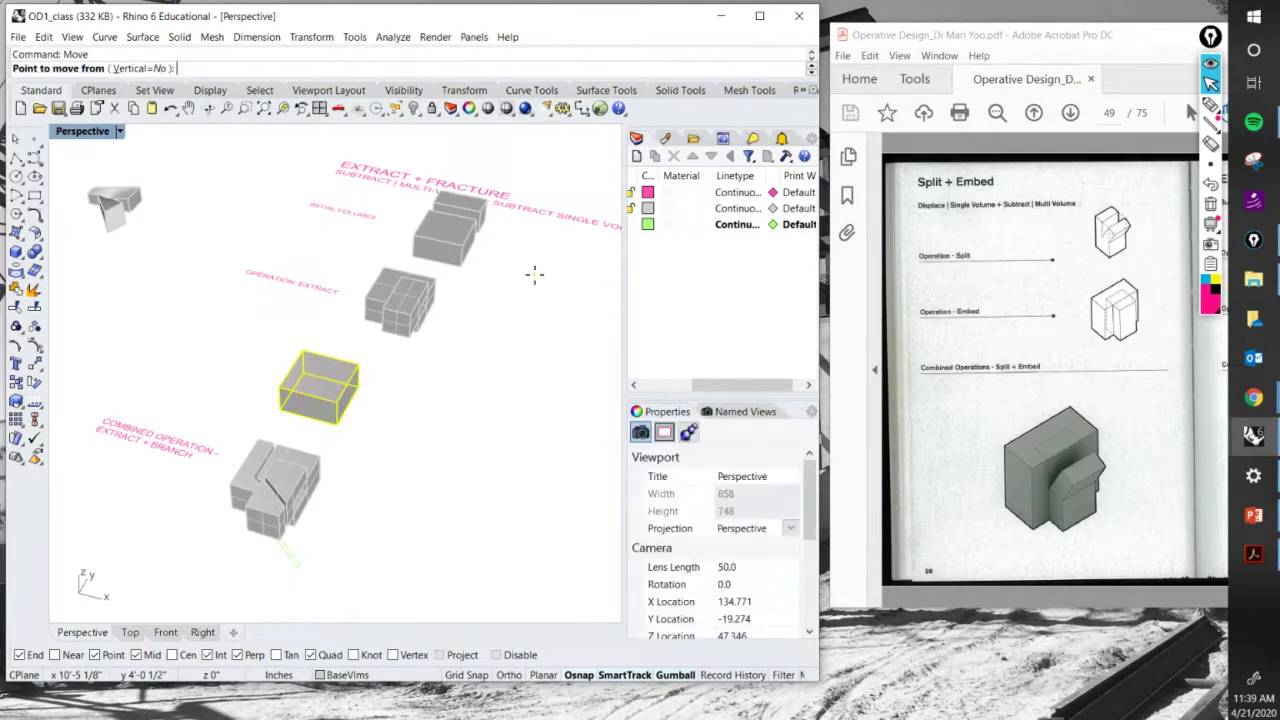
{"action": "left_click", "coordinate": [343, 425]}
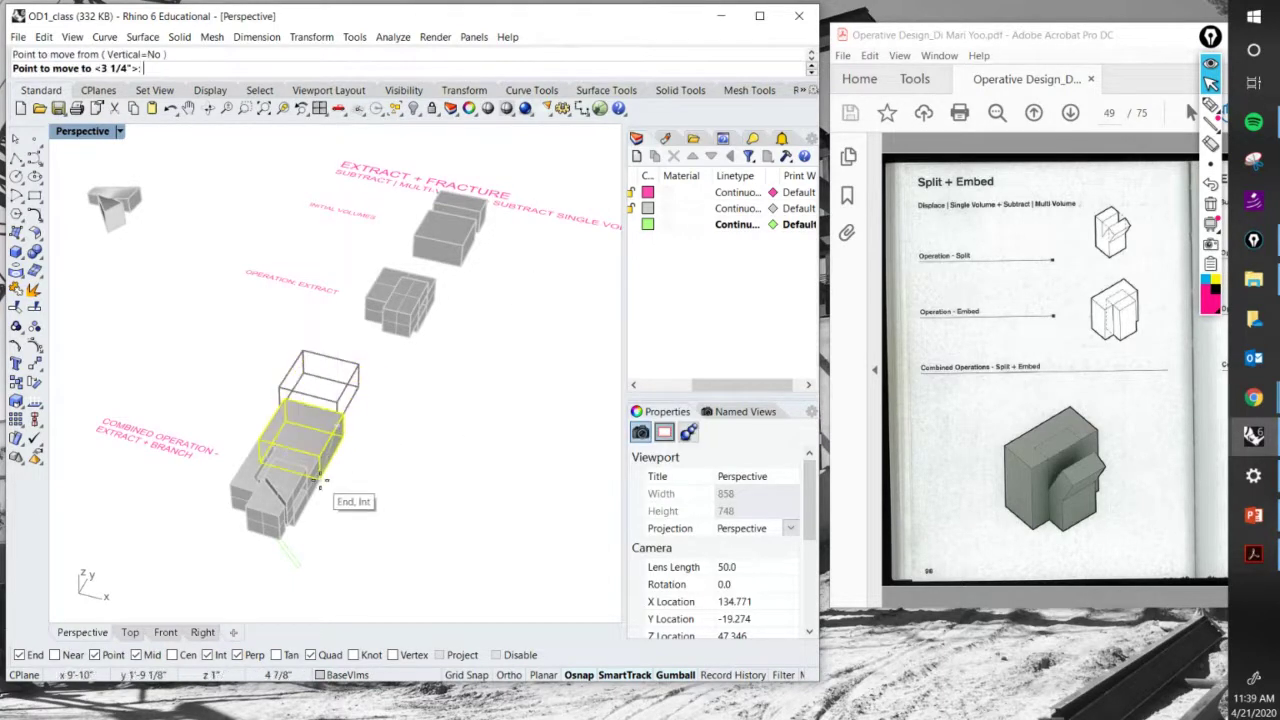
{"action": "left_click", "coordinate": [335, 483]}
Slide the box back along the y axis into the gap between the Extract and combined-operation stages.
{"action": "left_click_drag", "start_coordinate": [320, 412], "coordinate": [358, 367]}
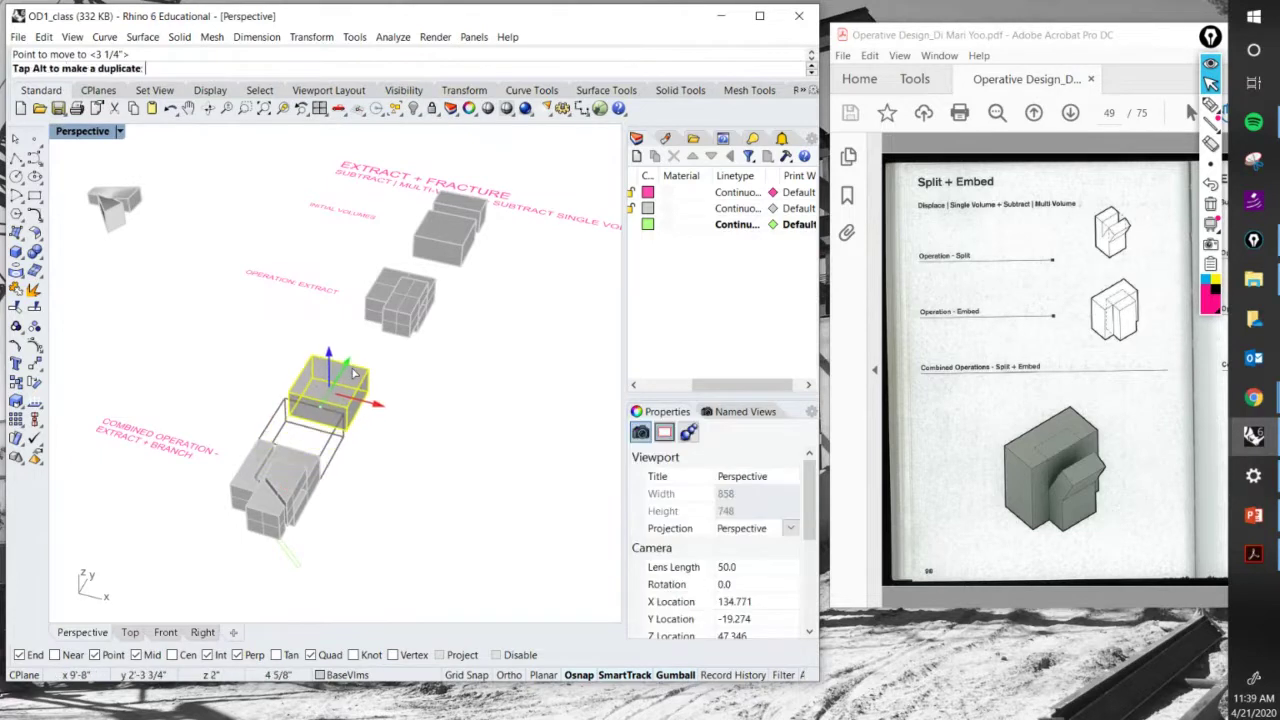
{"action": "left_click", "coordinate": [449, 406]}
{"action": "right_click_drag", "start_coordinate": [380, 400], "coordinate": [378, 422]}
{"action": "left_click", "coordinate": [330, 410]}
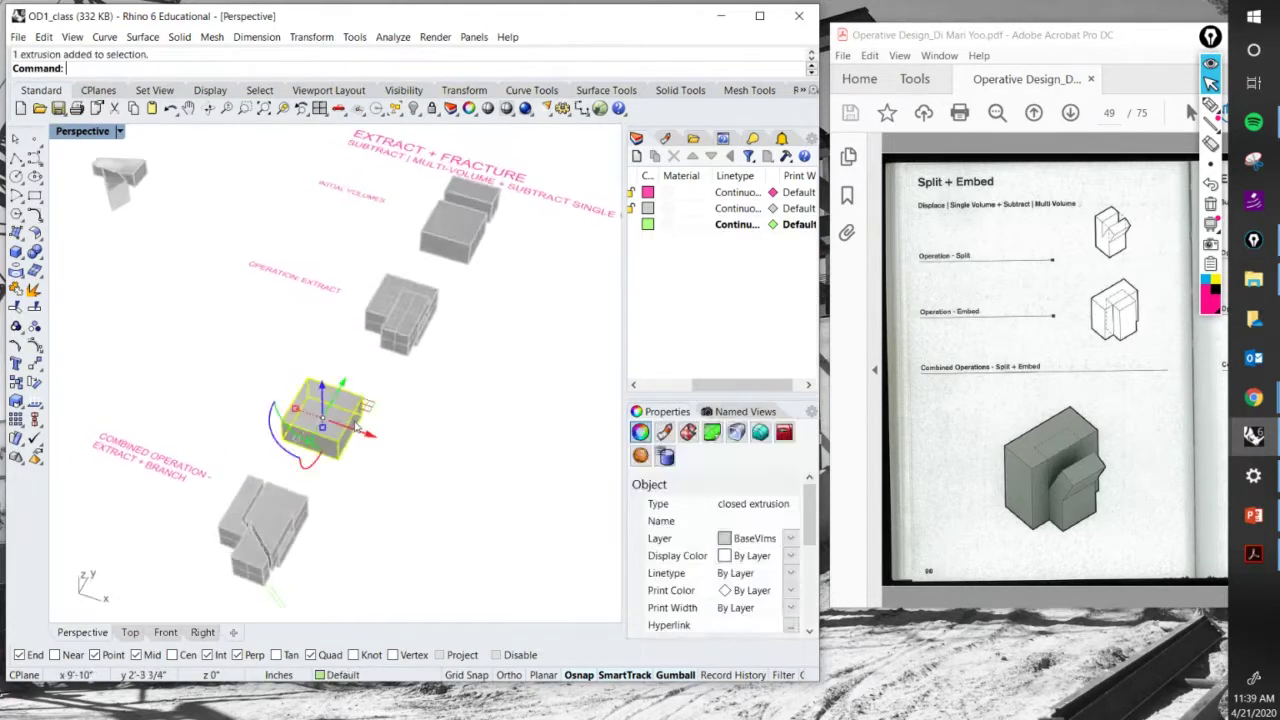
{"action": "left_click_drag", "start_coordinate": [355, 382], "coordinate": [357, 381]}
{"action": "key", "text": "Escape"}
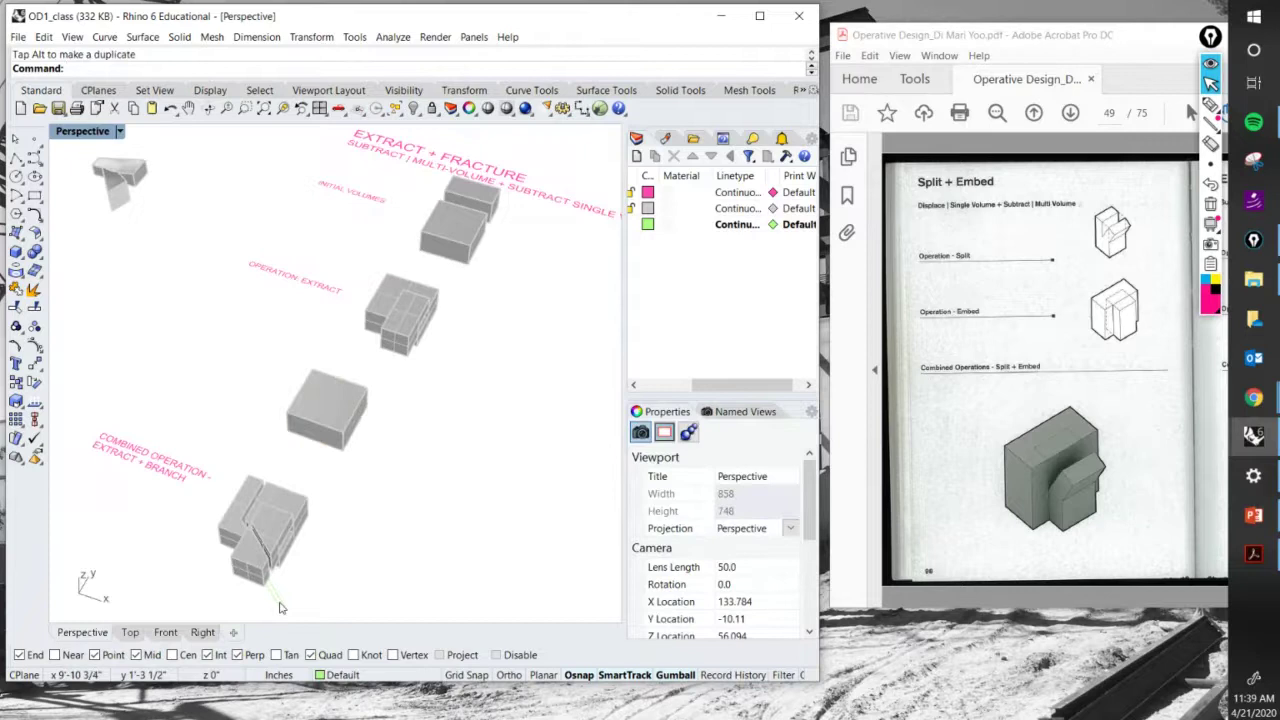
Copy the fracture curve from the combined-operation volume to the single box and extrude it into a bent wall through the box.
{"action": "left_click", "coordinate": [308, 548]}
{"action": "left_click_drag", "start_coordinate": [297, 512], "coordinate": [366, 396]}
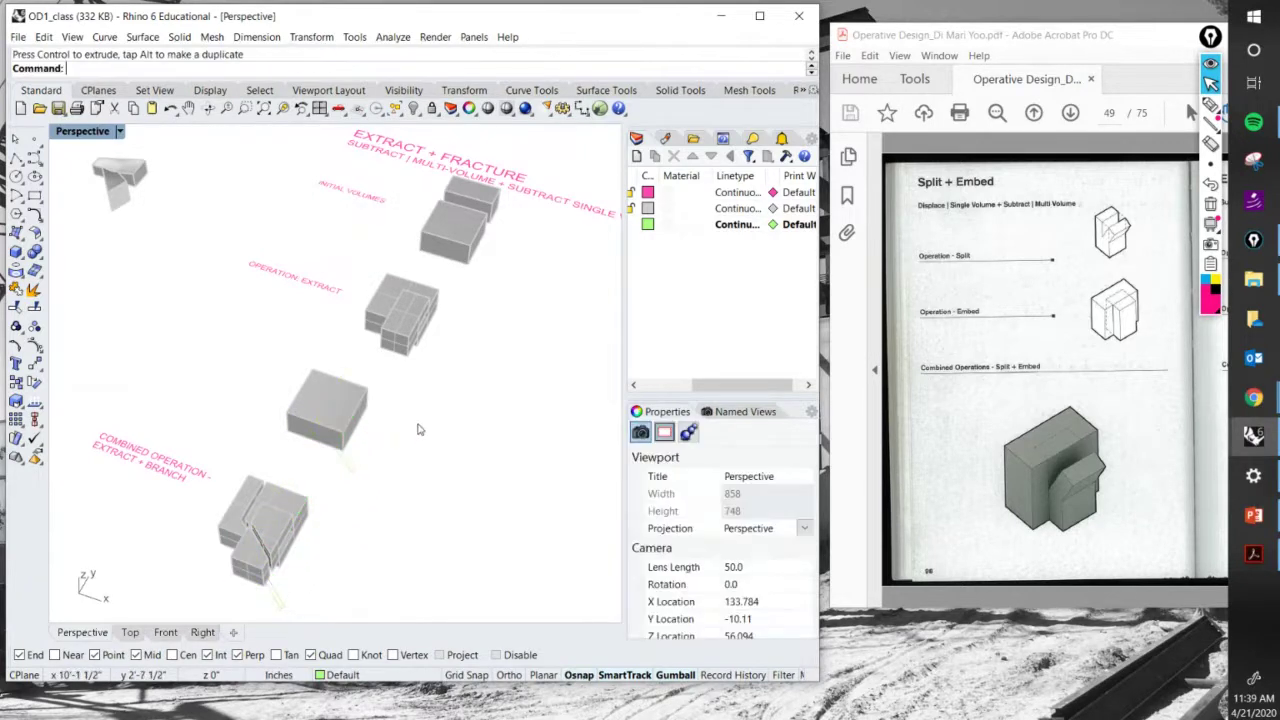
{"action": "right_click_drag", "start_coordinate": [420, 346], "coordinate": [310, 442]}
{"action": "type", "text": "Ext"}
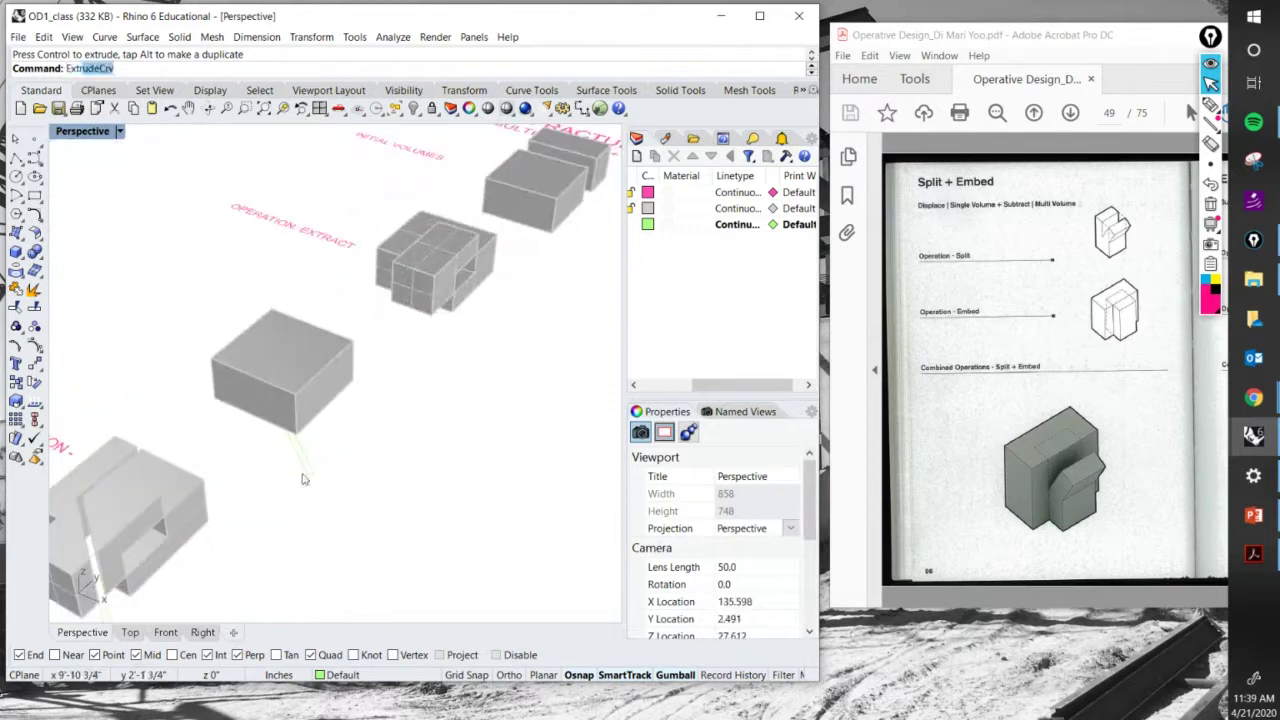
{"action": "type", "text": "r"}
{"action": "key", "text": "Return"}
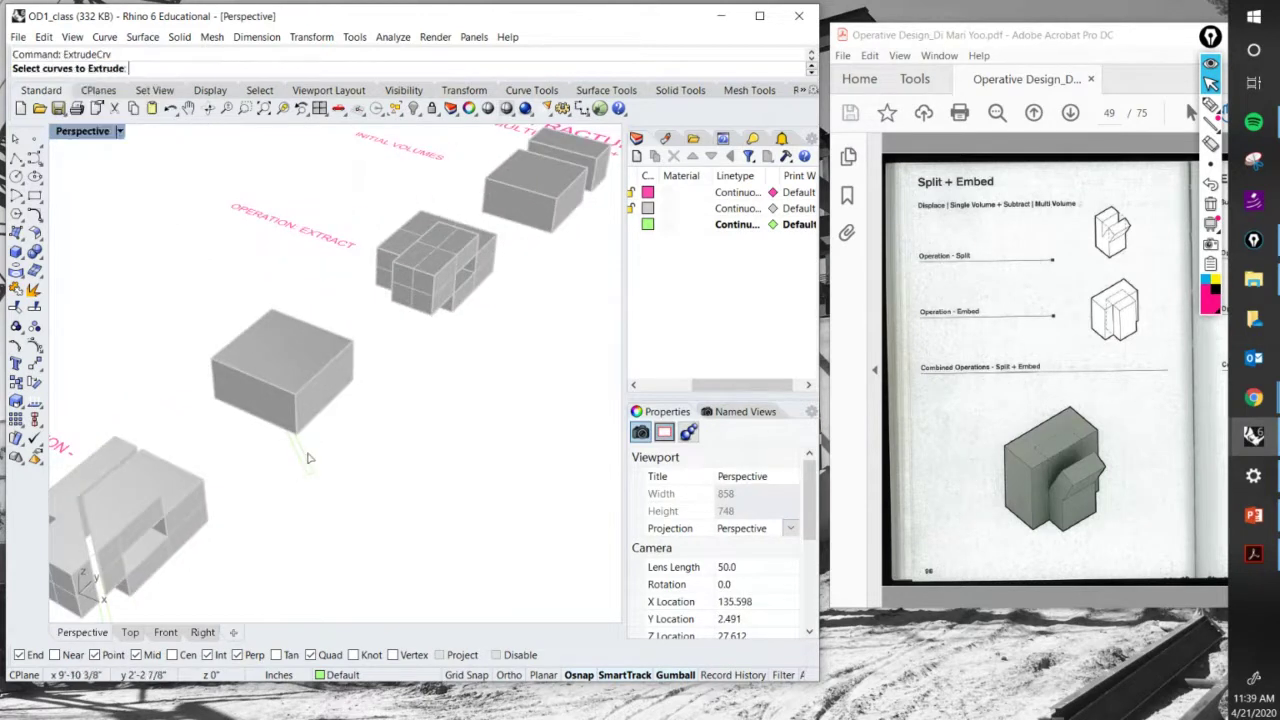
{"action": "left_click", "coordinate": [307, 455]}
{"action": "key", "text": "Return"}
{"action": "left_click", "coordinate": [293, 383]}
{"action": "right_click_drag", "start_coordinate": [293, 383], "coordinate": [325, 395]}
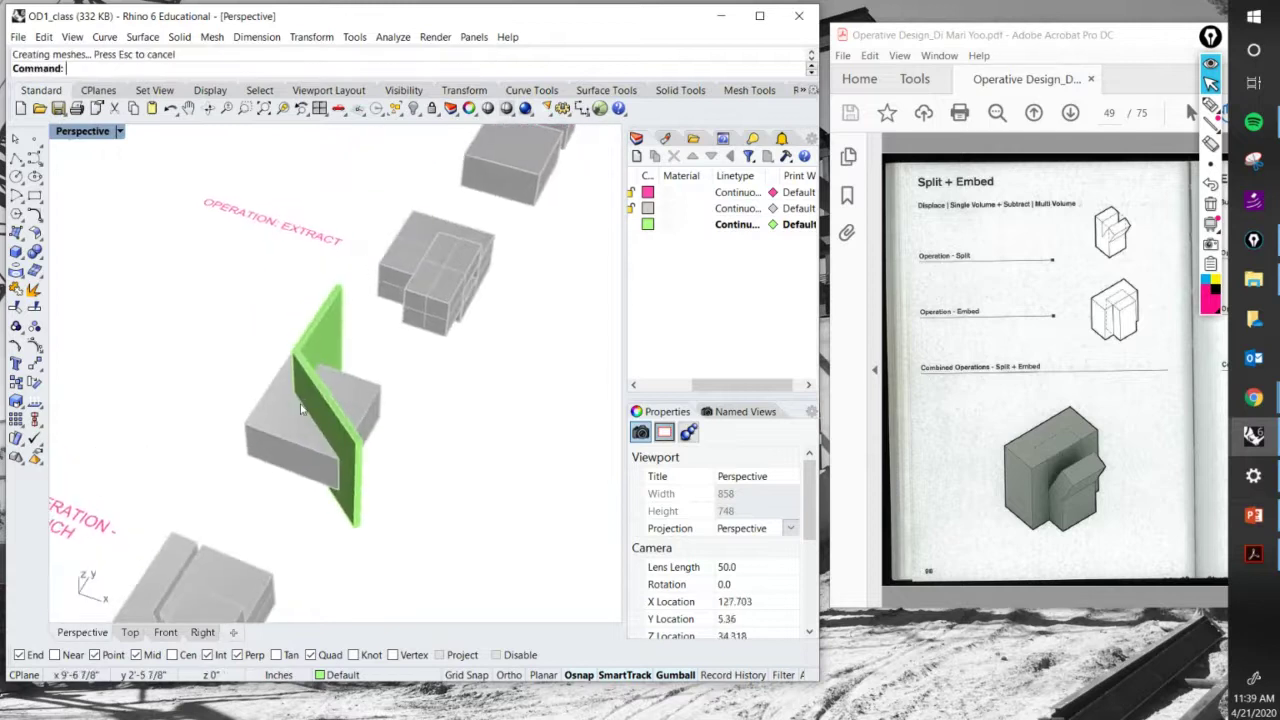
Shift the extruded fracture wall slightly along the x axis through the box.
{"action": "left_click", "coordinate": [325, 400]}
{"action": "left_click_drag", "start_coordinate": [392, 421], "coordinate": [377, 416]}
{"action": "left_click", "coordinate": [551, 497]}
{"action": "right_click_drag", "start_coordinate": [551, 497], "coordinate": [353, 528]}
Subtract the extruded fracture wall from the box with BooleanDifference.
{"action": "type", "text": "b"}
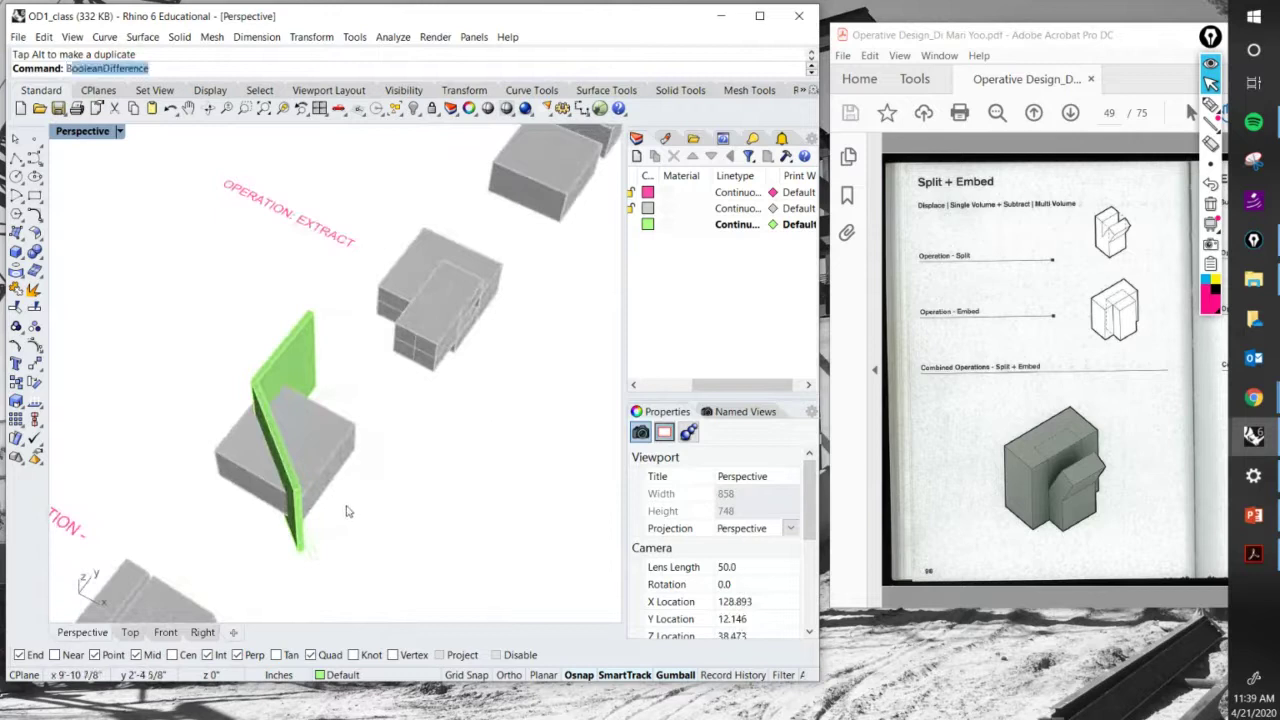
{"action": "type", "text": "oolean"}
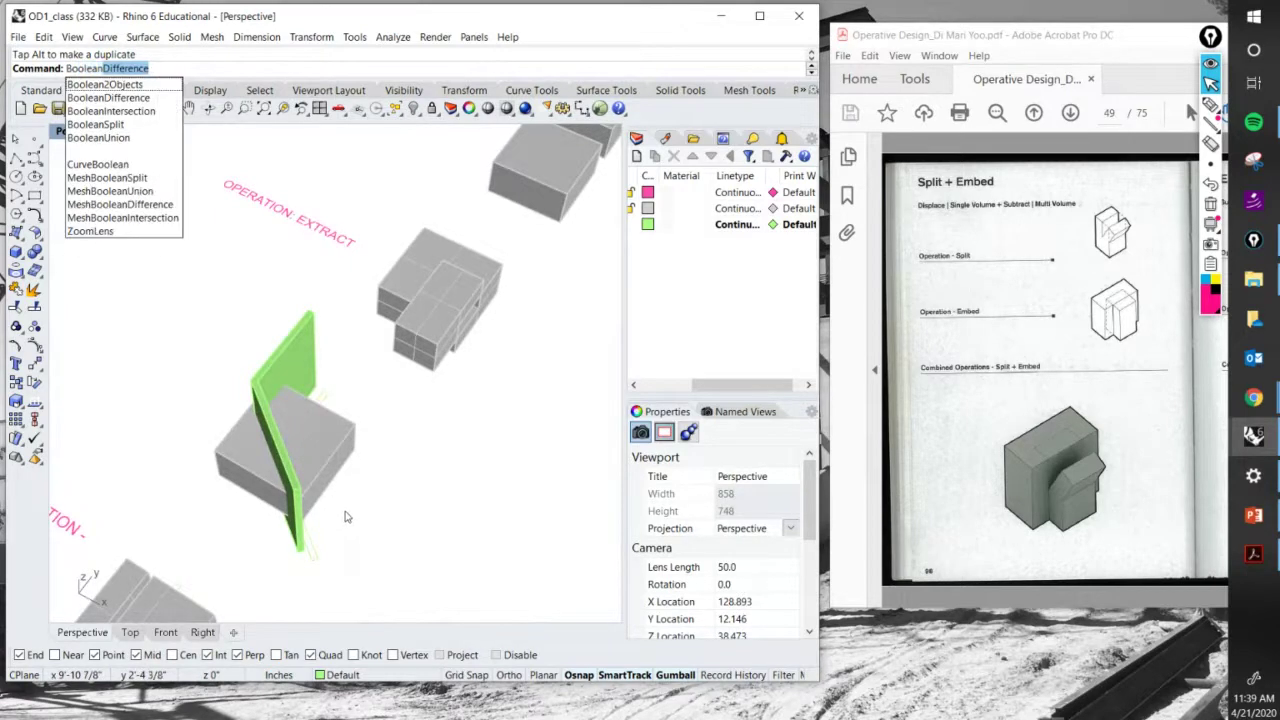
{"action": "key", "text": "Return"}
{"action": "right_click_drag", "start_coordinate": [310, 405], "coordinate": [313, 402]}
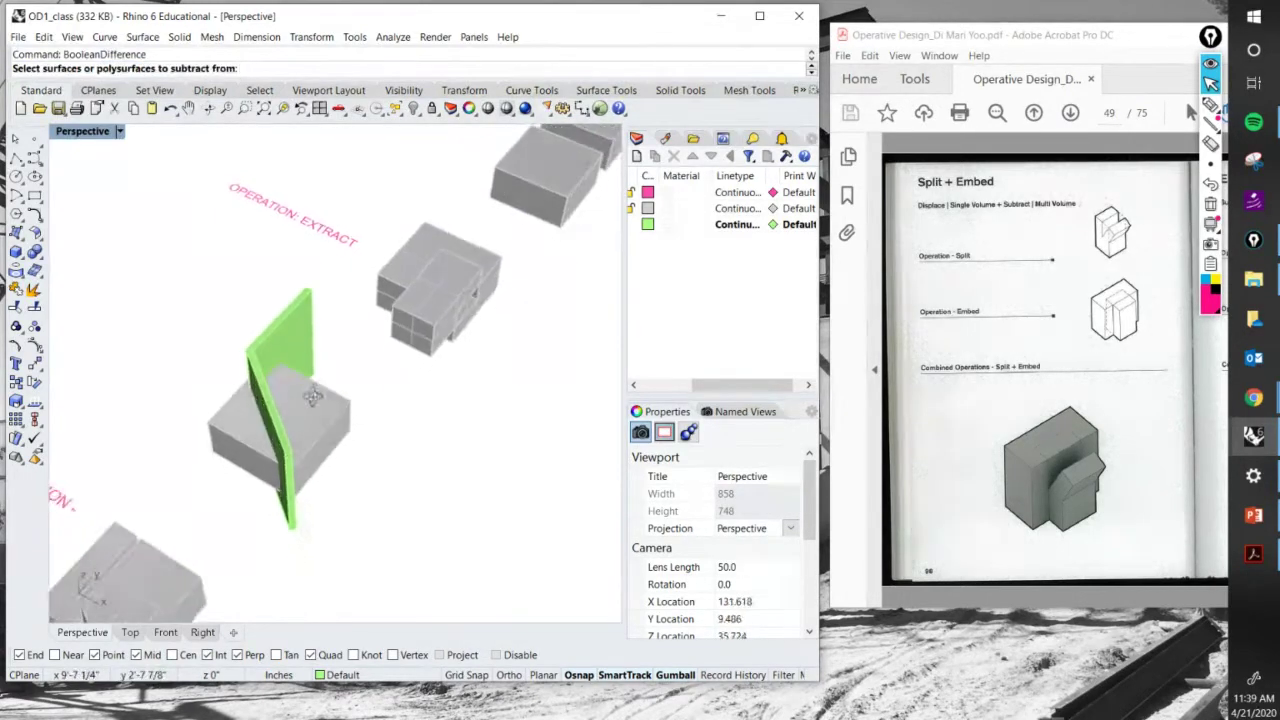
{"action": "left_click", "coordinate": [313, 402]}
{"action": "key", "text": "Return"}
{"action": "left_click", "coordinate": [307, 353]}
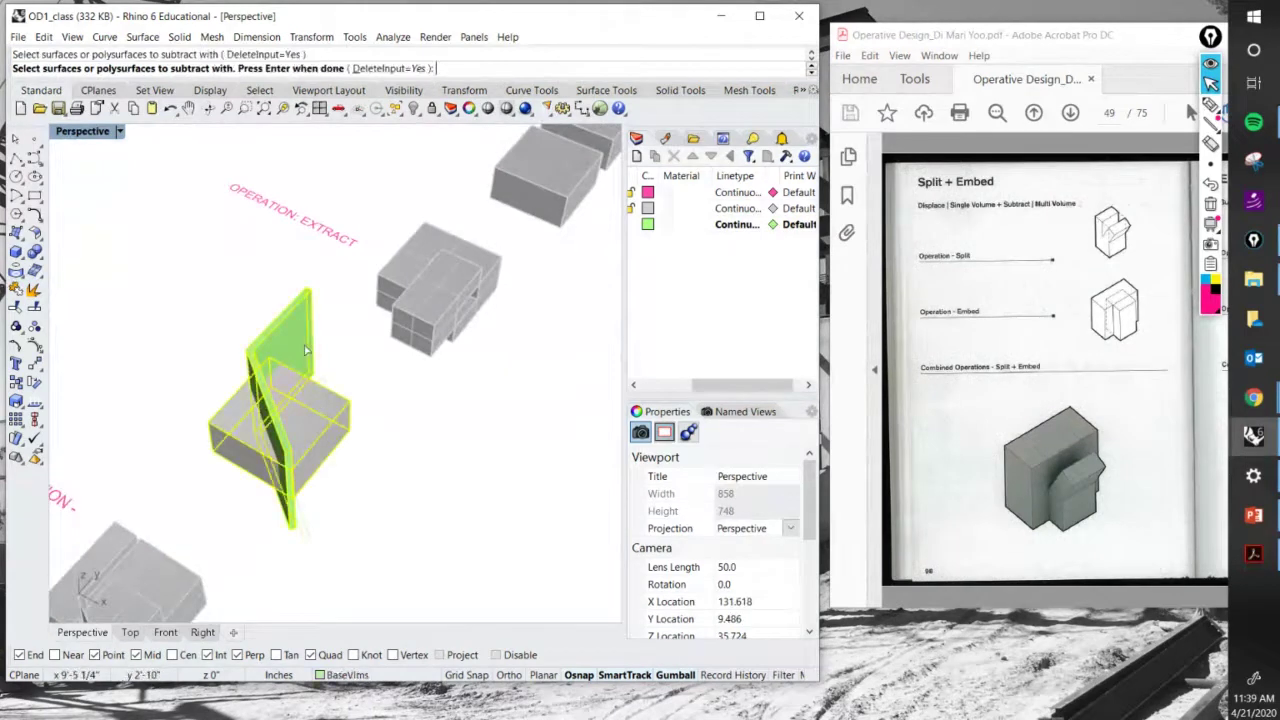
{"action": "key", "text": "Return"}
{"action": "right_click_drag", "start_coordinate": [307, 353], "coordinate": [346, 449]}
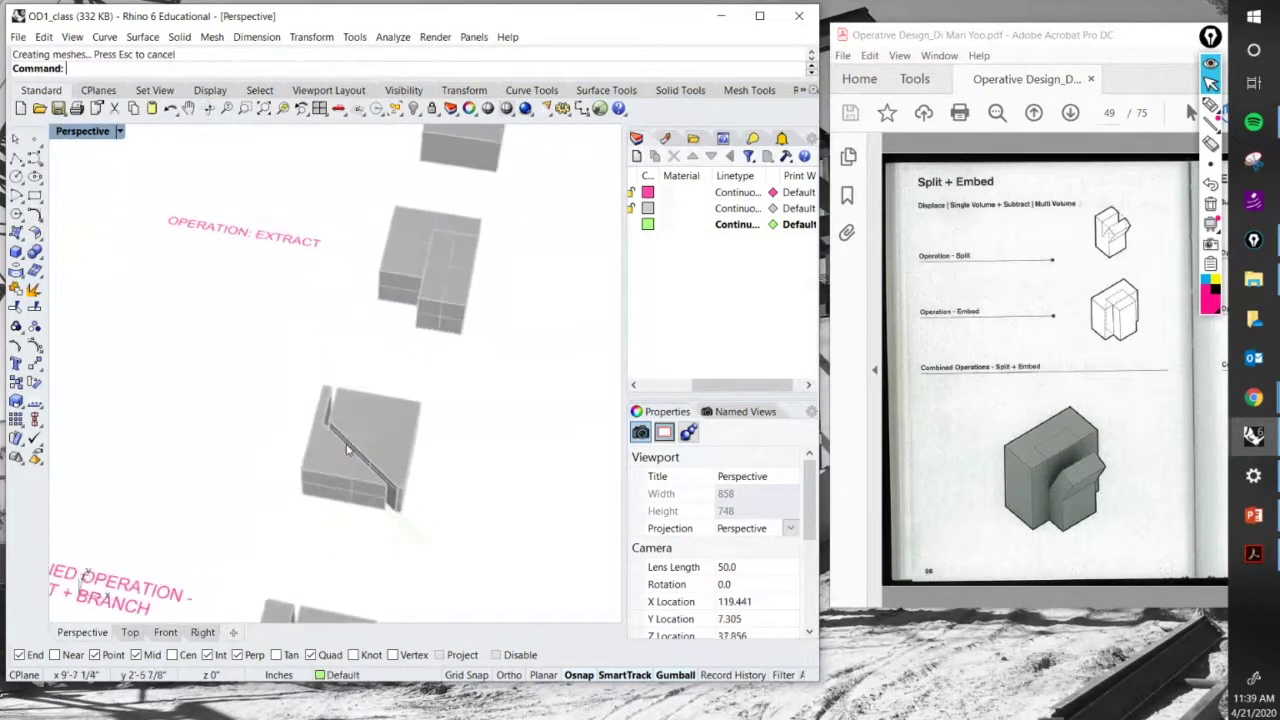
Copy the OPERATION: EXTRACT caption to a position beside the fractured box.
{"action": "type", "text": "C"}
{"action": "key", "text": "Return"}
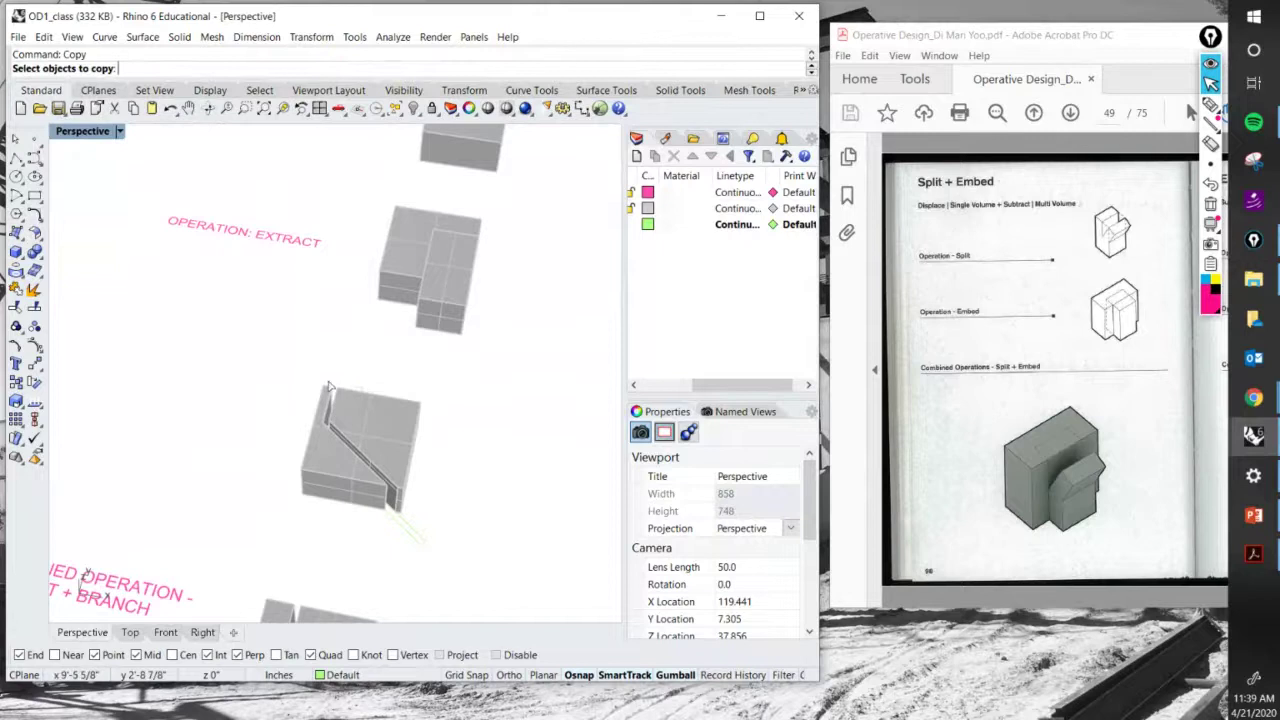
{"action": "left_click", "coordinate": [290, 245]}
{"action": "key", "text": "Return"}
{"action": "left_click", "coordinate": [312, 255]}
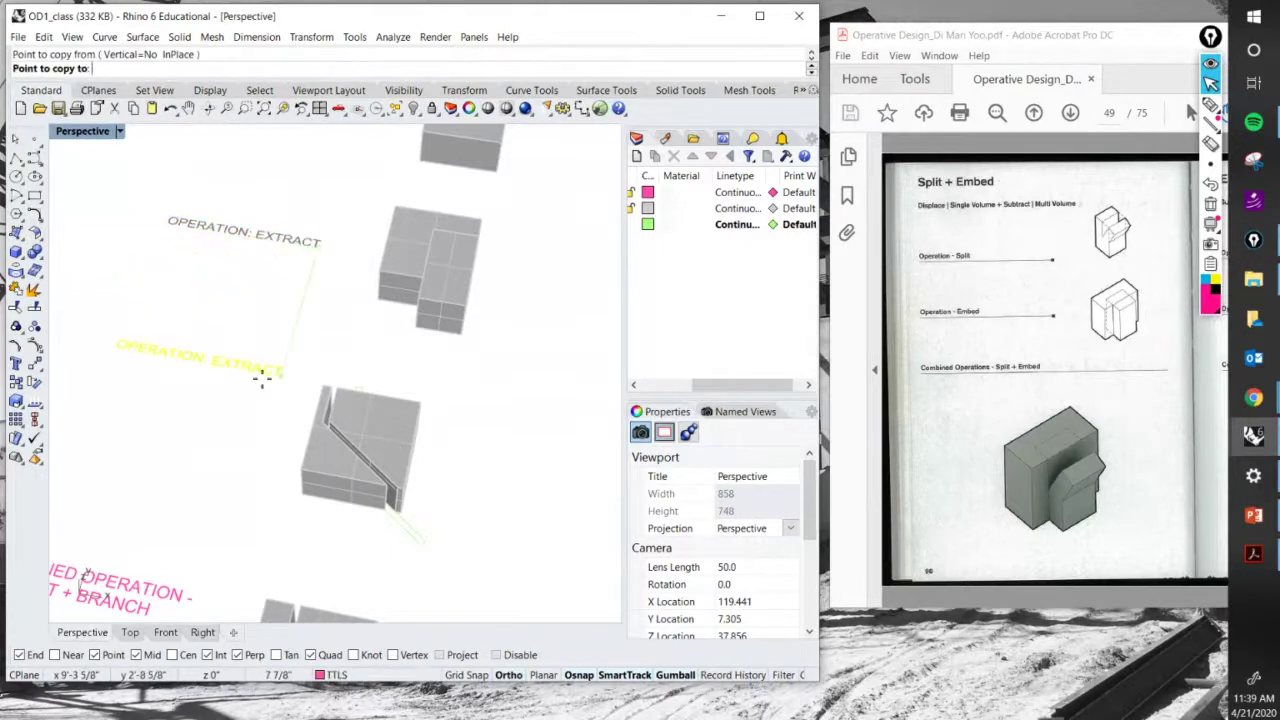
{"action": "left_click", "coordinate": [240, 430]}
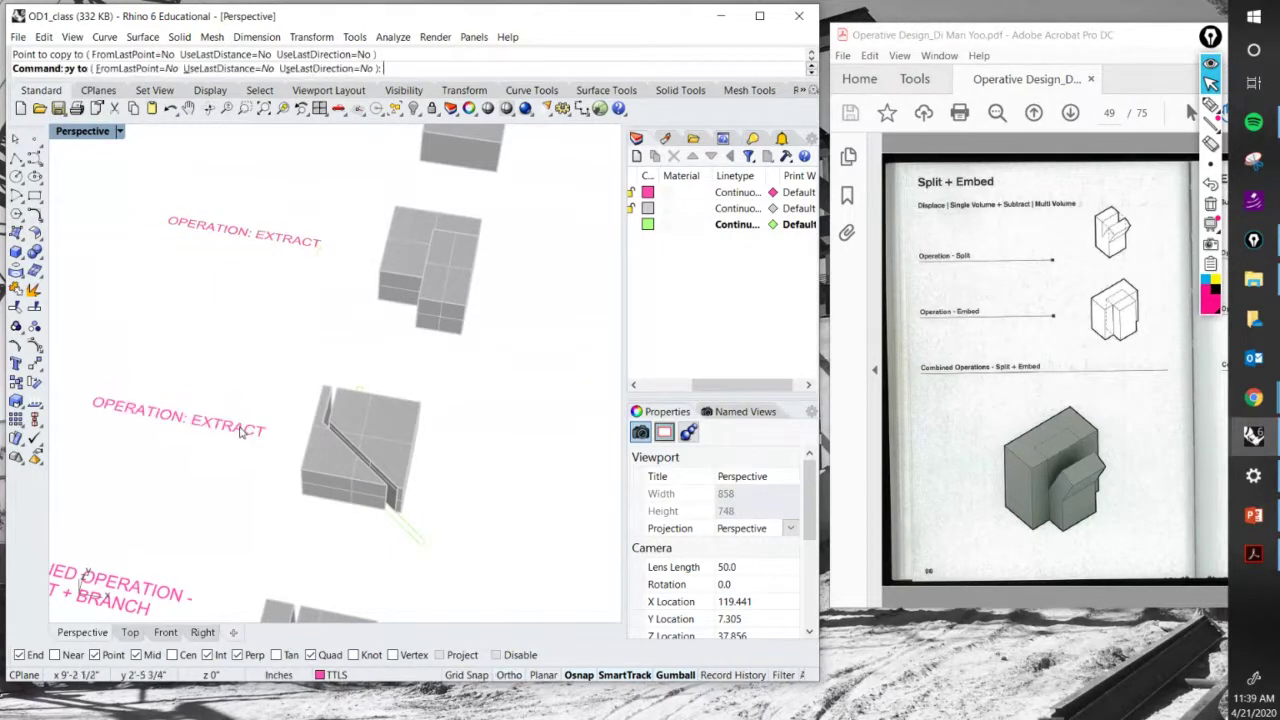
Change the copied caption beside the fractured box to read OPERATION: FRACTURE.
{"action": "key", "text": "Return"}
{"action": "left_click", "coordinate": [240, 430]}
{"action": "double_click", "coordinate": [240, 431]}
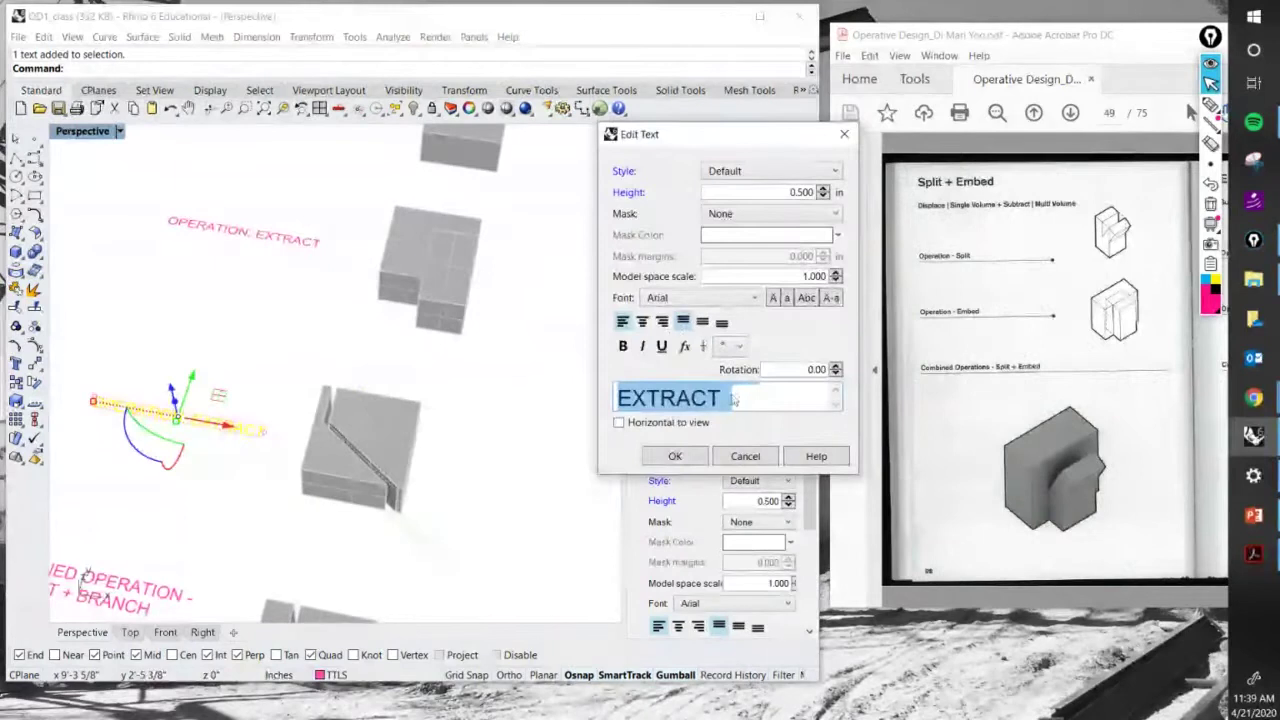
{"action": "left_click", "coordinate": [732, 396]}
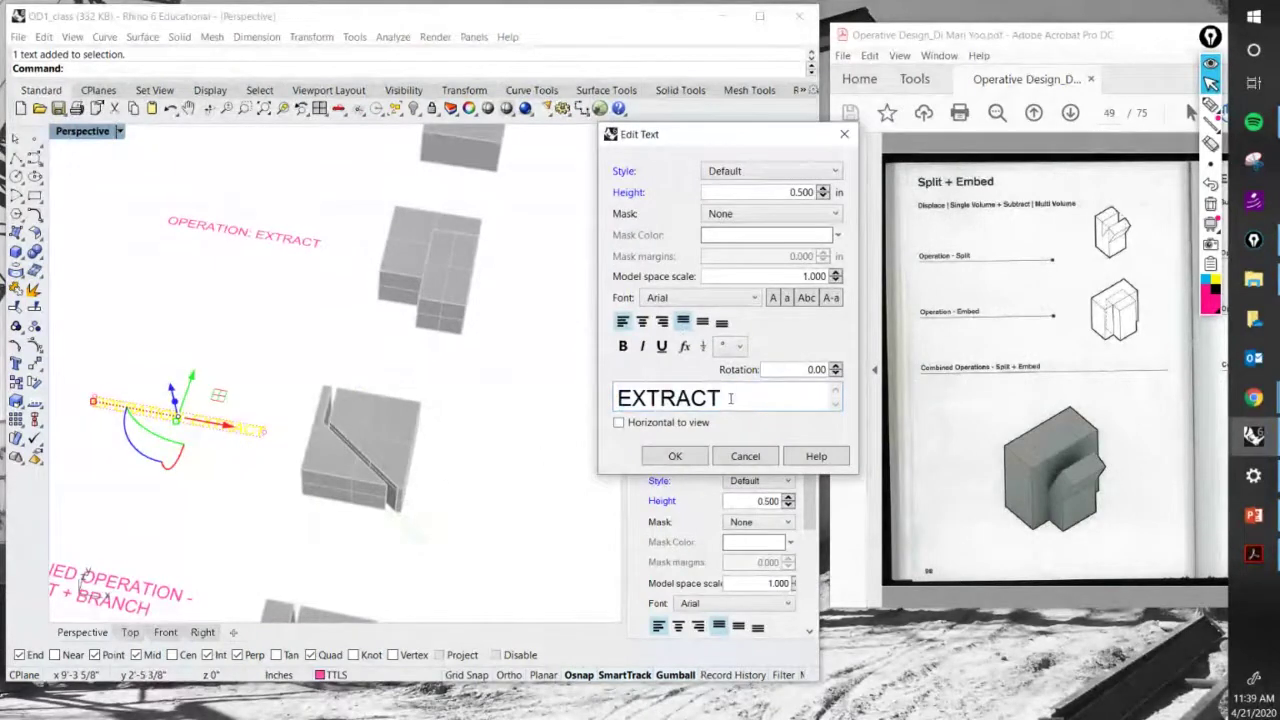
{"action": "scroll", "coordinate": [731, 398], "scroll_direction": "up", "scroll_amount": 1}
{"action": "scroll", "coordinate": [731, 398], "scroll_direction": "down", "scroll_amount": 1}
{"action": "left_click_drag", "start_coordinate": [726, 398], "coordinate": [604, 424]}
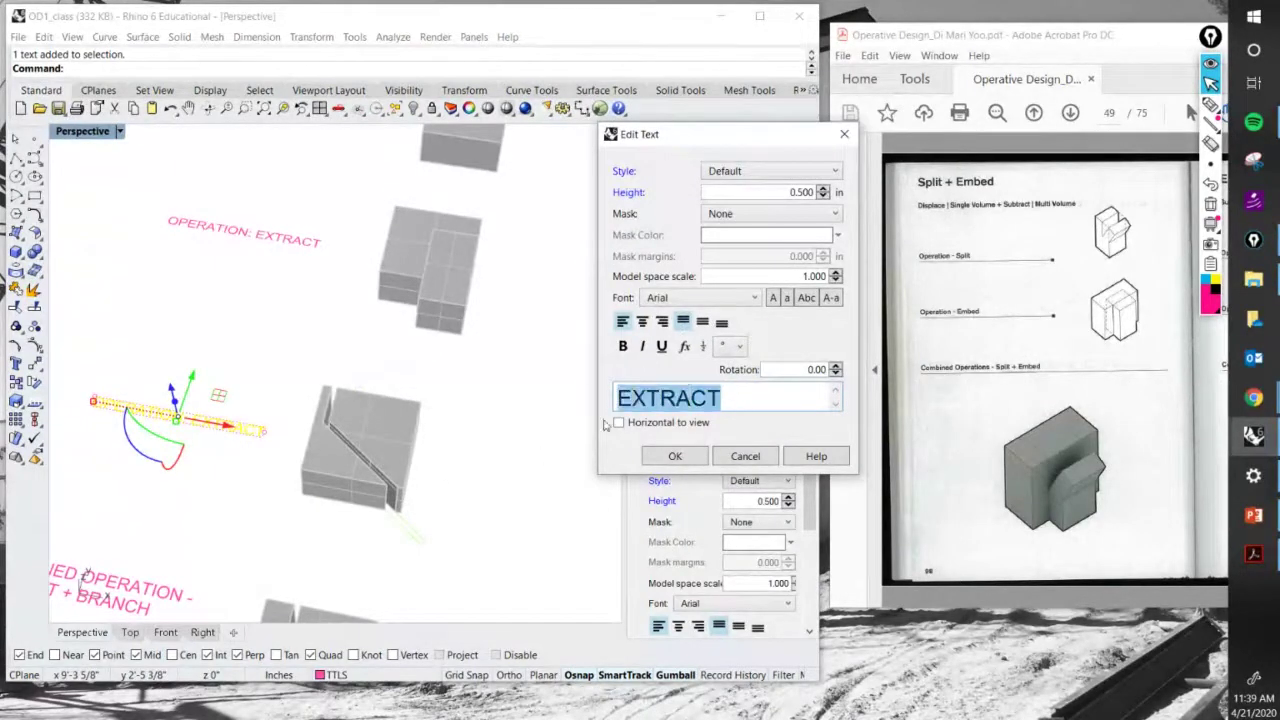
{"action": "type", "text": "FRACTURE"}
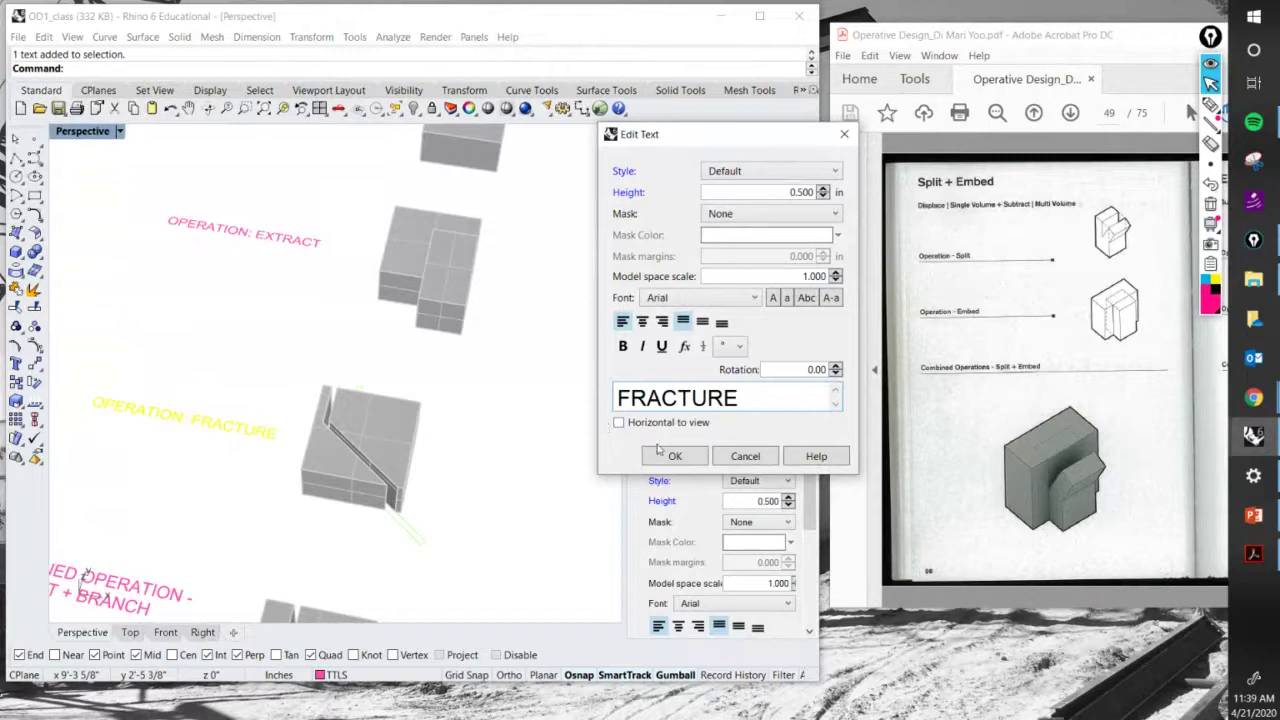
{"action": "scroll", "coordinate": [711, 397], "scroll_direction": "up", "scroll_amount": 1}
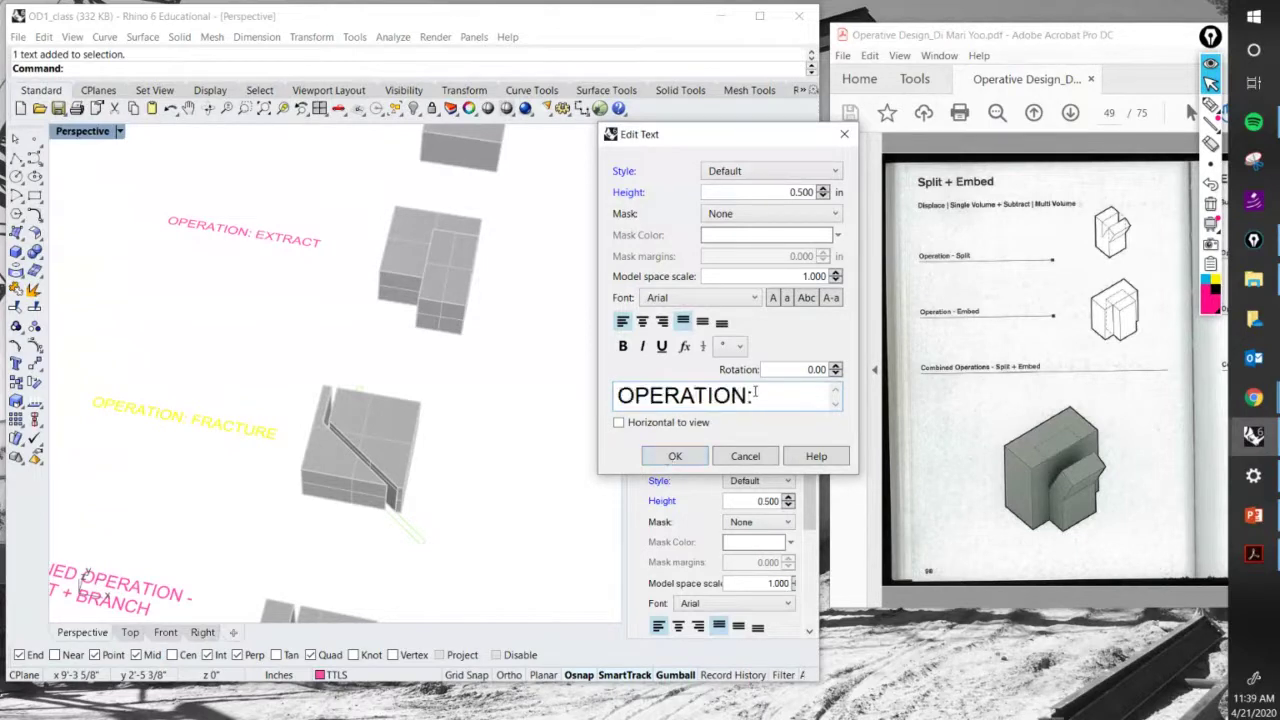
{"action": "scroll", "coordinate": [755, 397], "scroll_direction": "down", "scroll_amount": 1}
{"action": "left_click", "coordinate": [674, 456]}
Replace BRANCH with FRACTURE in the combined-operation caption so its second line reads EXTRACT + FRACTURE.
{"action": "scroll", "coordinate": [452, 424], "scroll_direction": "down", "scroll_amount": 1}
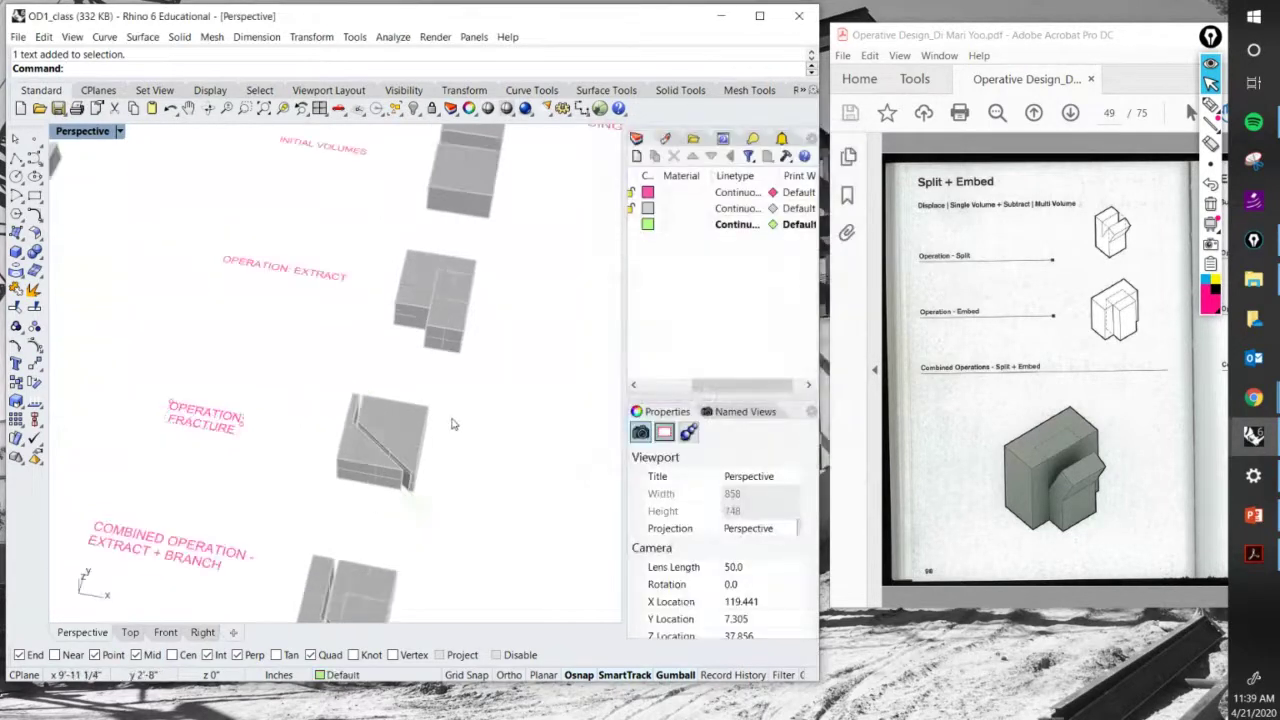
{"action": "scroll", "coordinate": [452, 424], "scroll_direction": "down", "scroll_amount": 1}
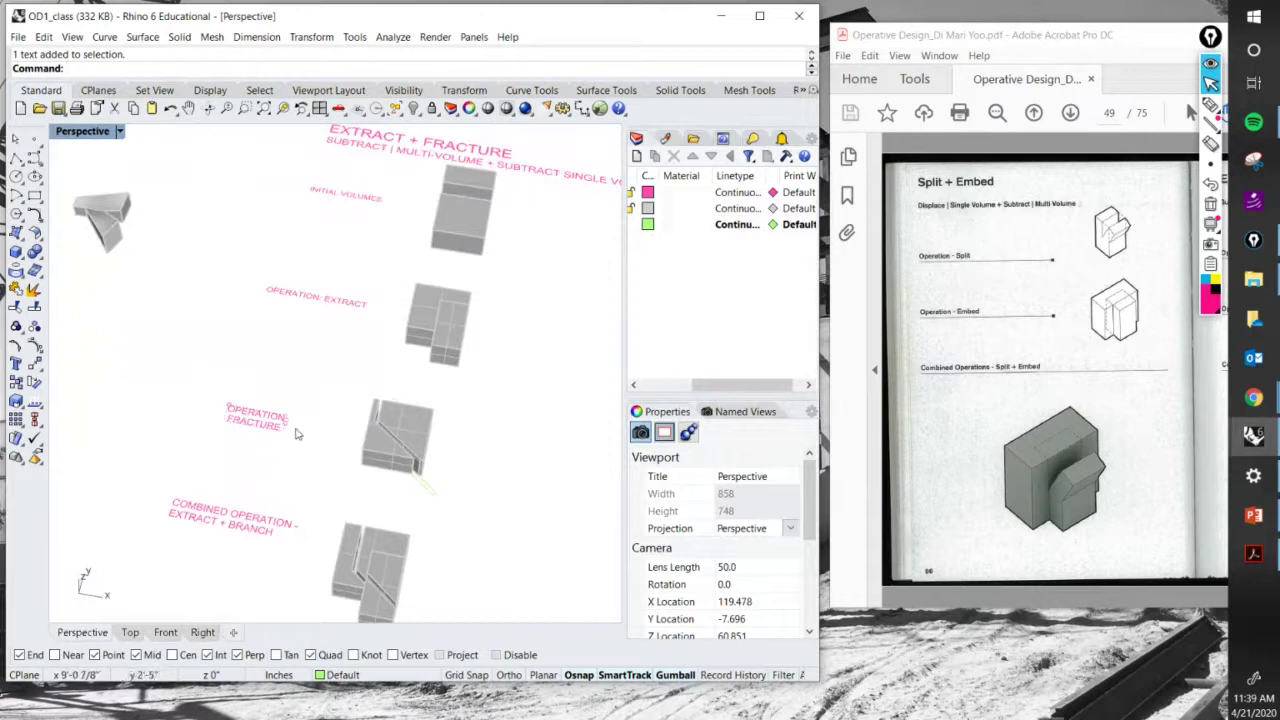
{"action": "right_click_drag", "start_coordinate": [350, 408], "coordinate": [308, 352], "text": "shift"}
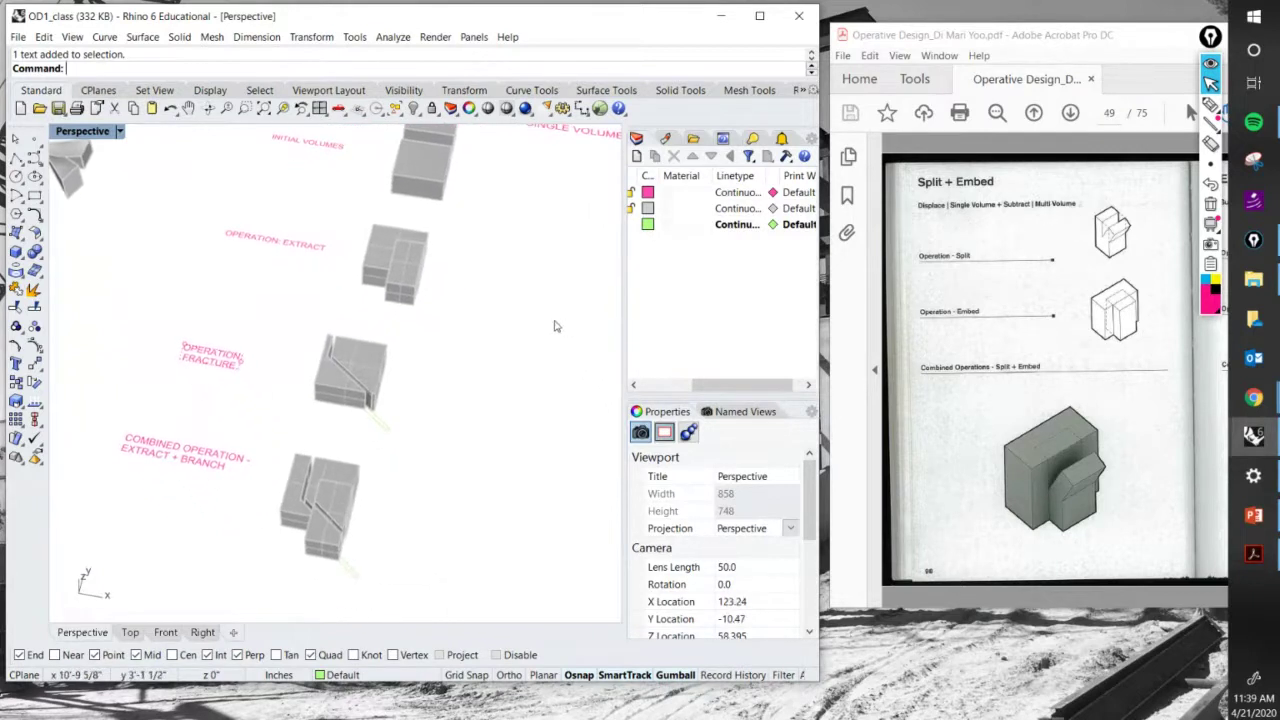
{"action": "right_click_drag", "start_coordinate": [556, 326], "coordinate": [553, 386], "text": "shift"}
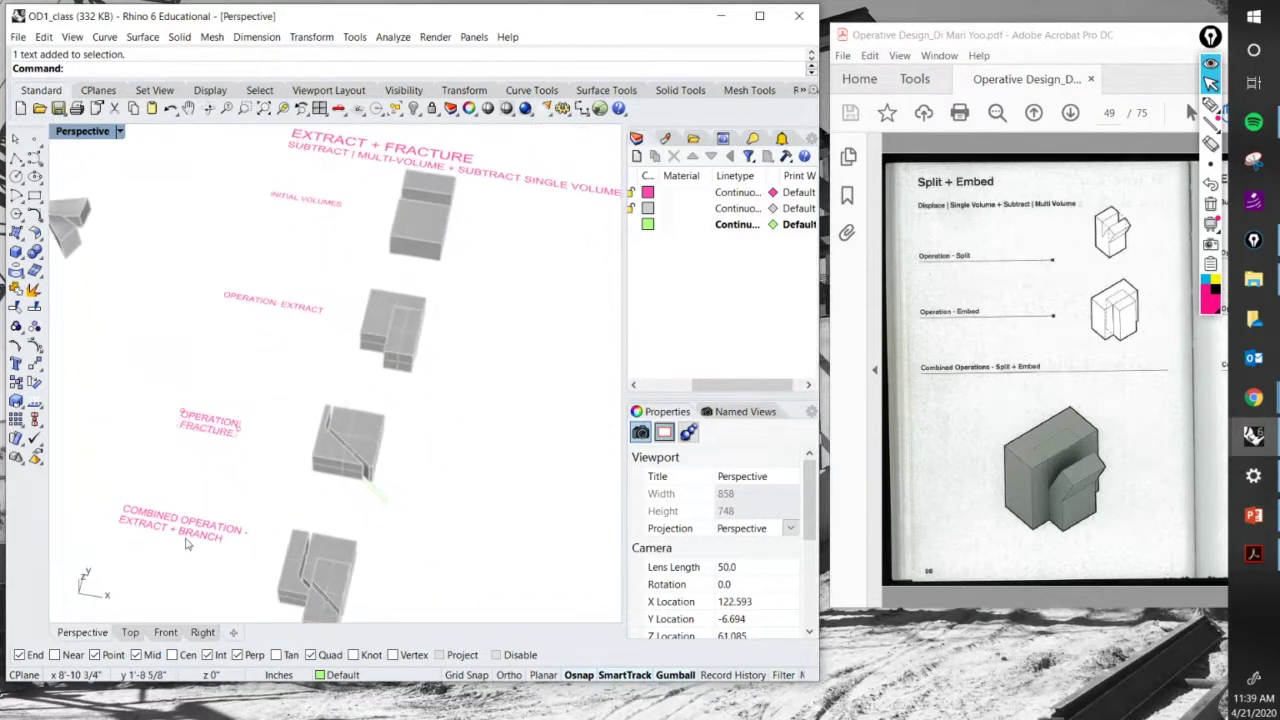
{"action": "double_click", "coordinate": [190, 533]}
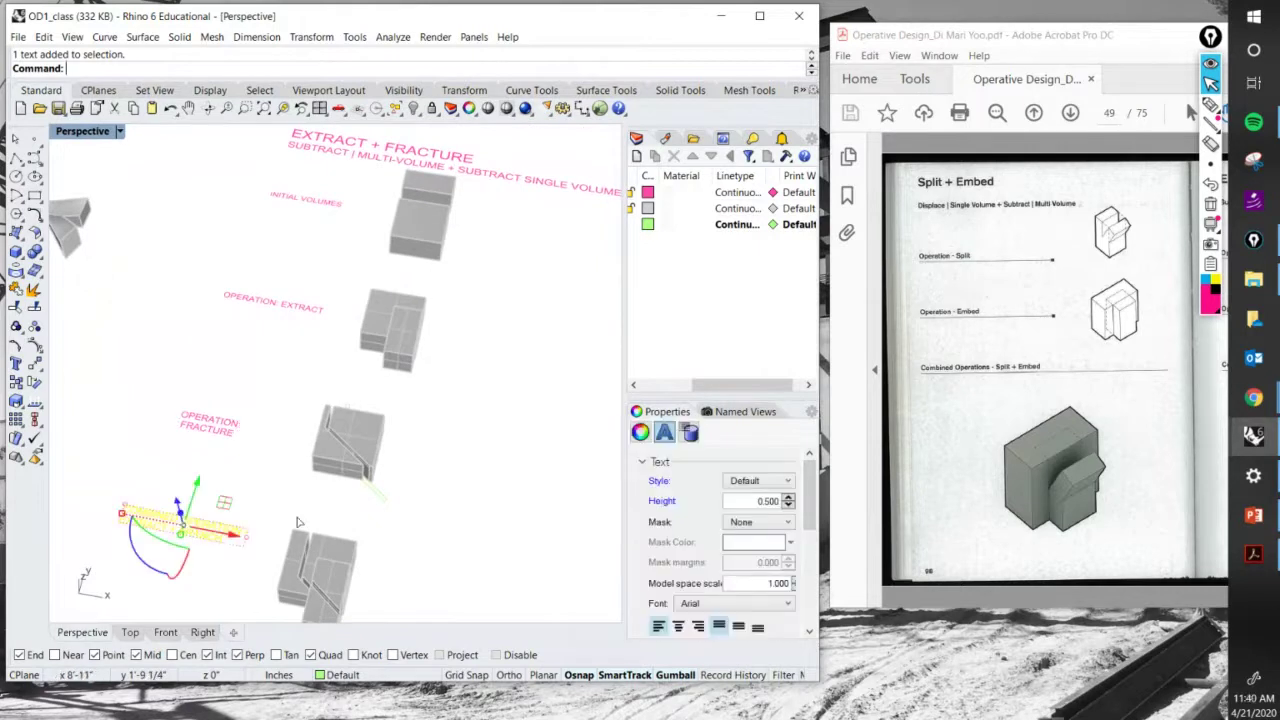
{"action": "left_click", "coordinate": [688, 403]}
{"action": "scroll", "coordinate": [688, 403], "scroll_direction": "up", "scroll_amount": 2}
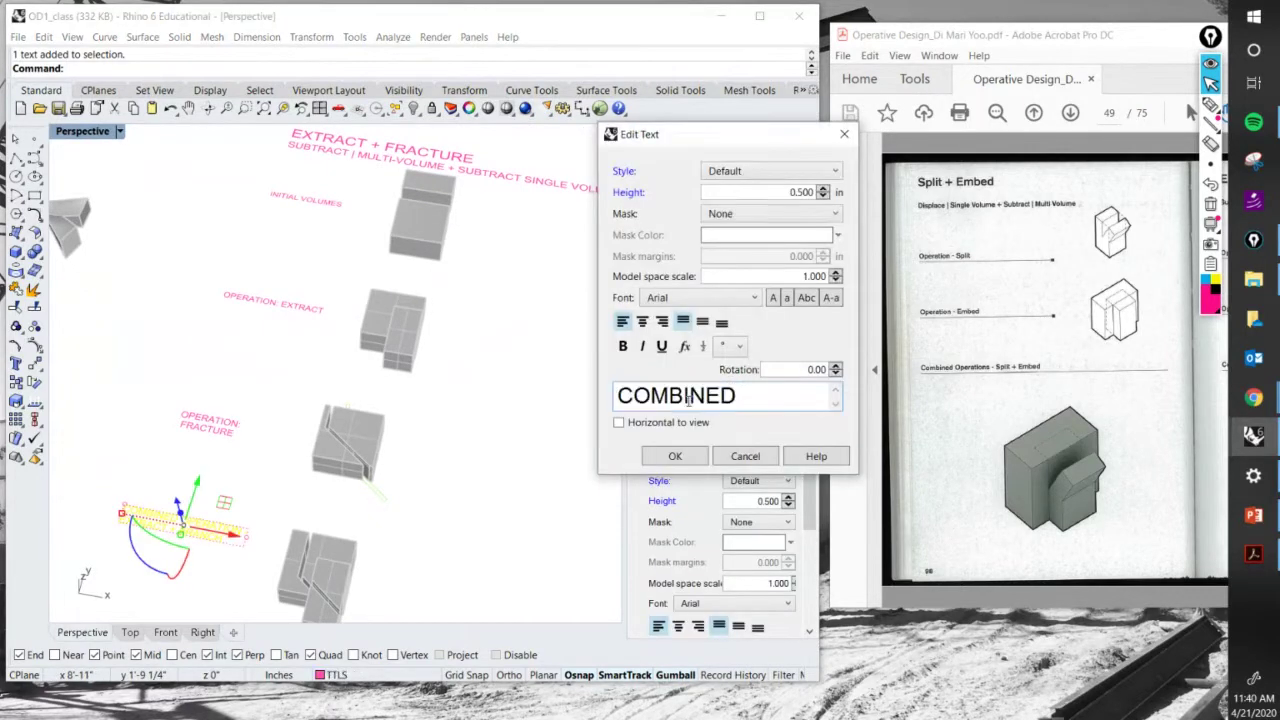
{"action": "scroll", "coordinate": [688, 403], "scroll_direction": "down", "scroll_amount": 1}
{"action": "scroll", "coordinate": [688, 400], "scroll_direction": "up", "scroll_amount": 1}
{"action": "scroll", "coordinate": [688, 399], "scroll_direction": "down", "scroll_amount": 2}
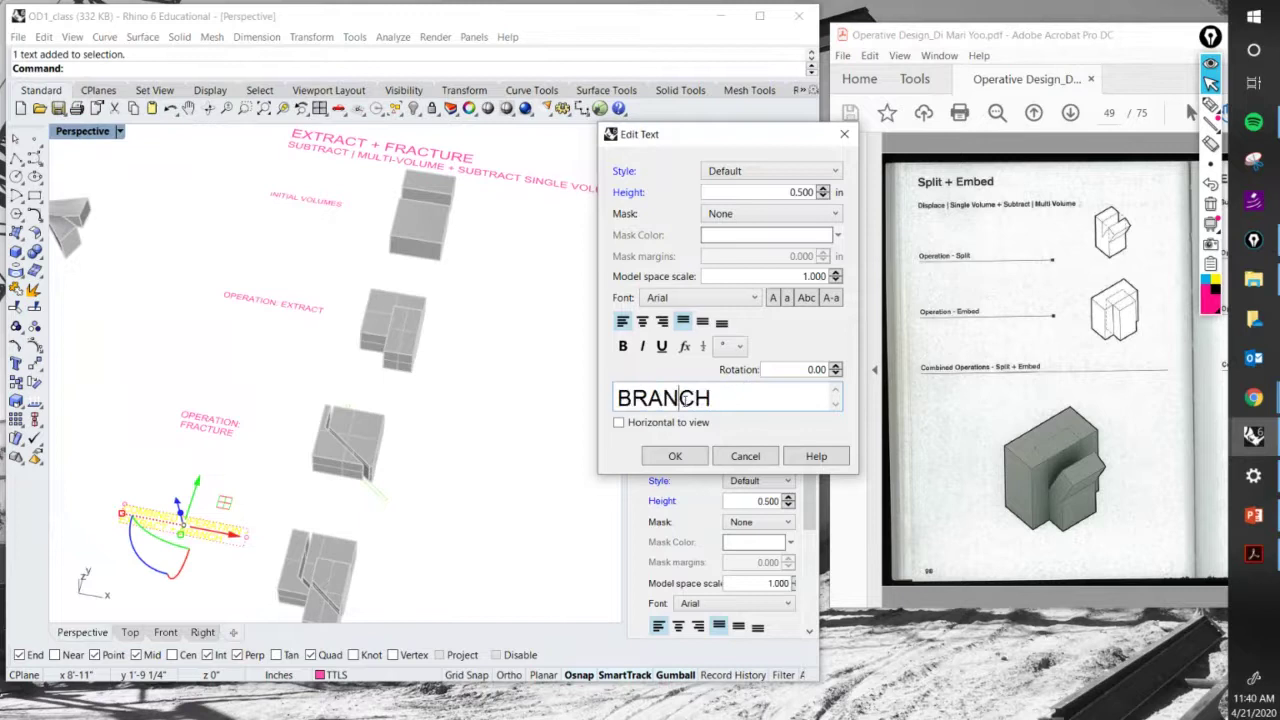
{"action": "double_click", "coordinate": [681, 398]}
{"action": "type", "text": "EXTRACT + FRACTUIRE"}
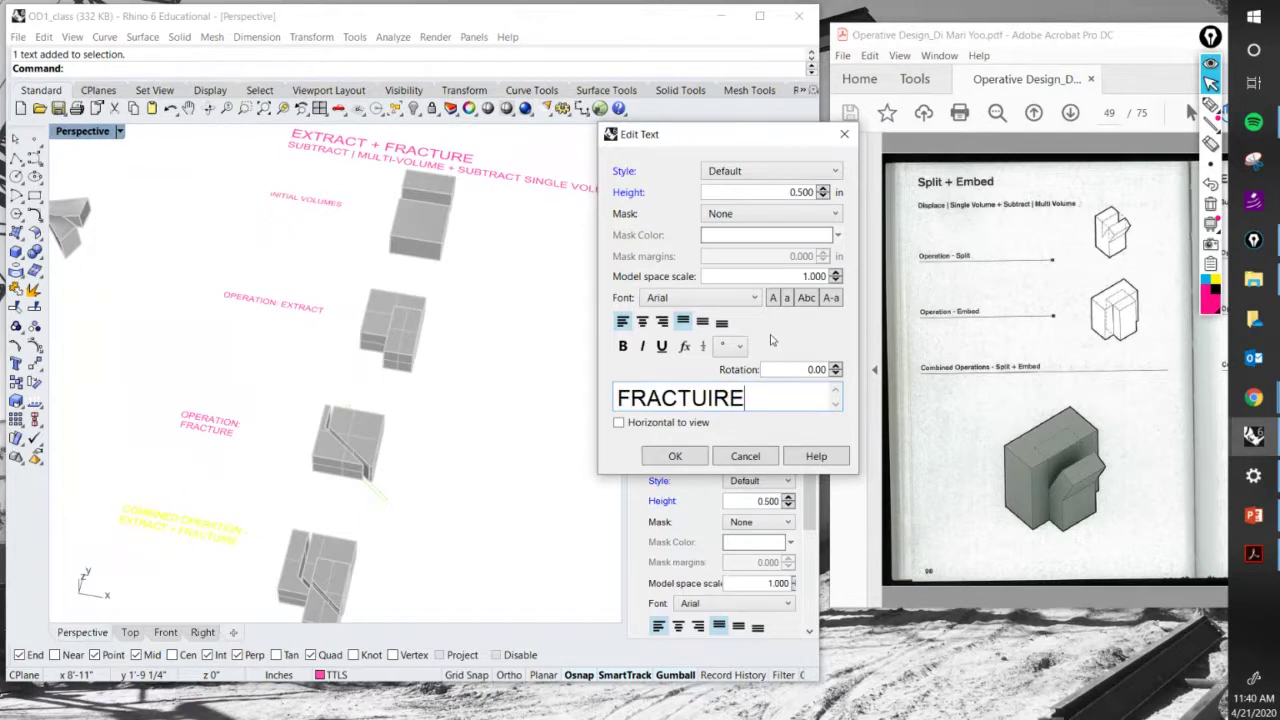
{"action": "key", "text": "BackSpace"}
{"action": "key", "text": "BackSpace"}
{"action": "key", "text": "BackSpace"}
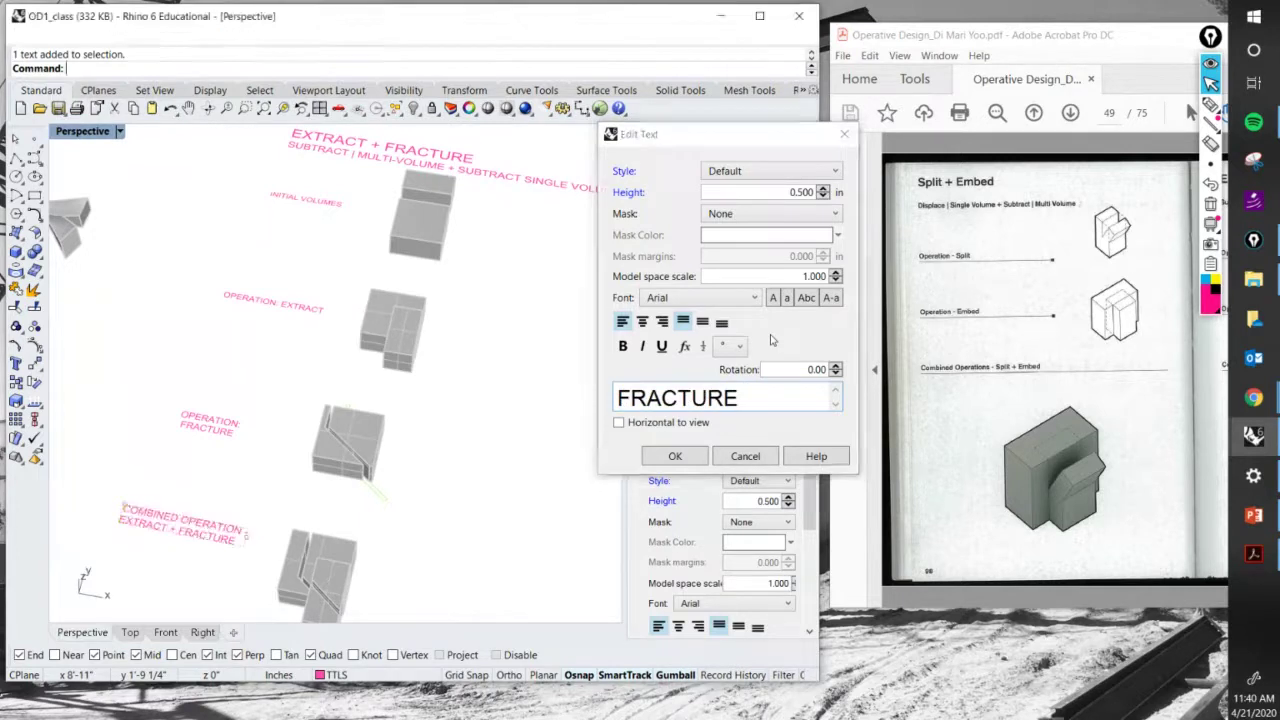
{"action": "key", "text": "Return"}
Put the OPERATION: FRACTURE caption on a single line by removing its line break.
{"action": "double_click", "coordinate": [182, 412]}
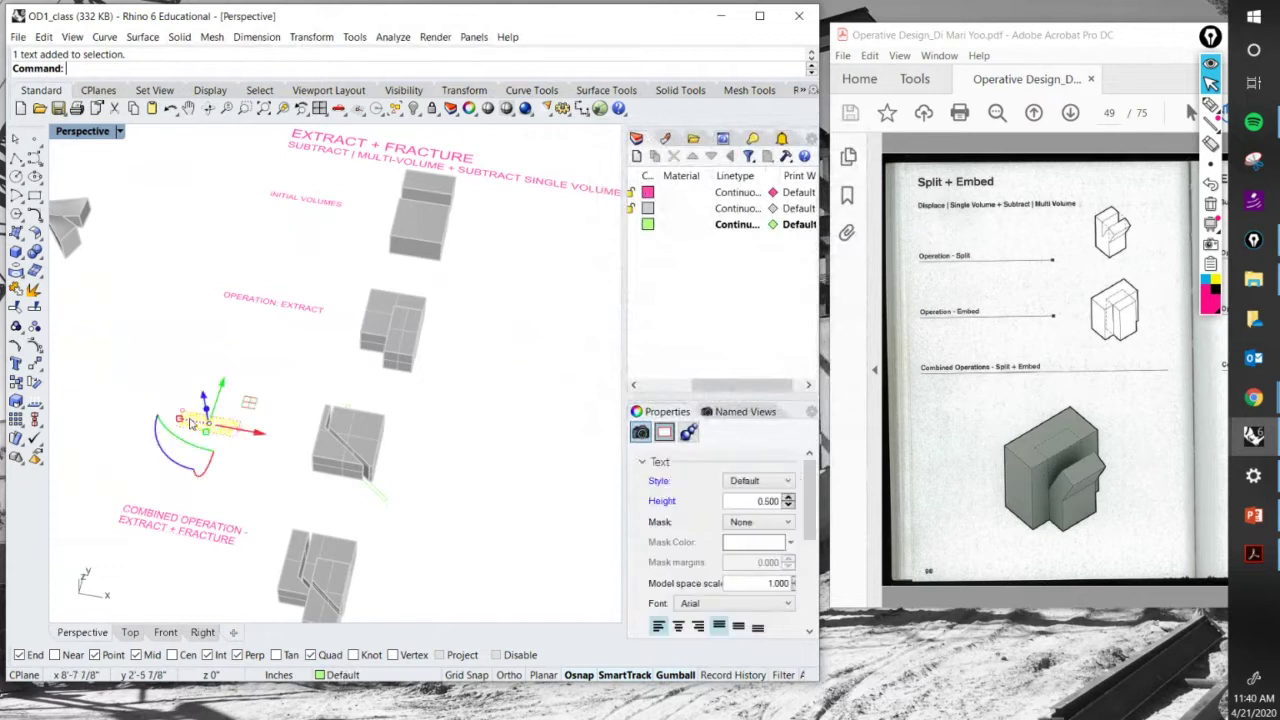
{"action": "left_click", "coordinate": [622, 398]}
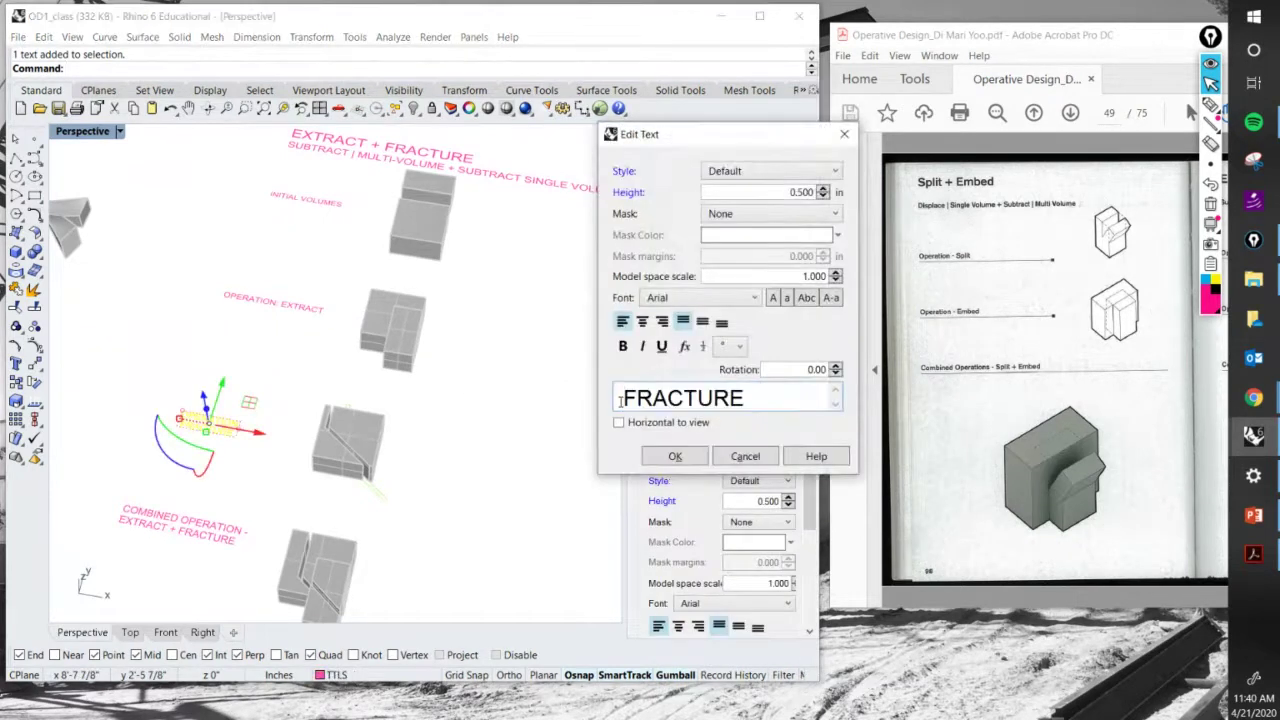
{"action": "key", "text": "Return"}
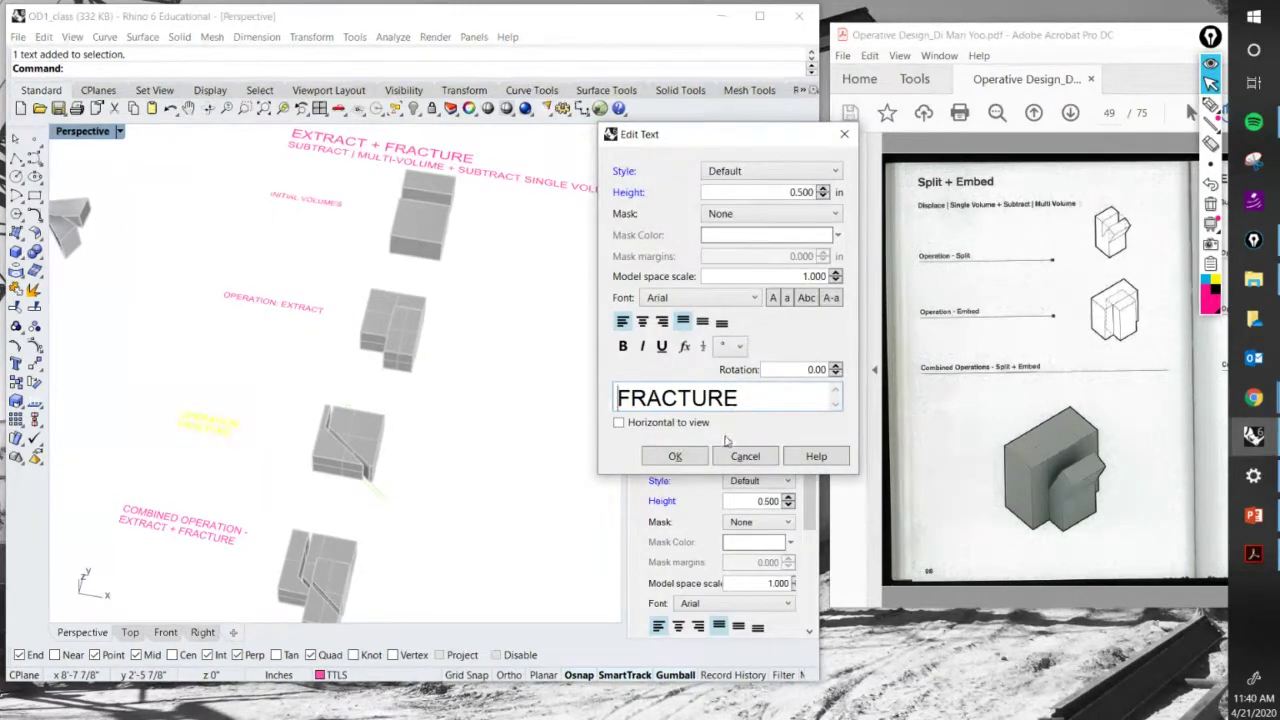
{"action": "key", "text": "BackSpace"}
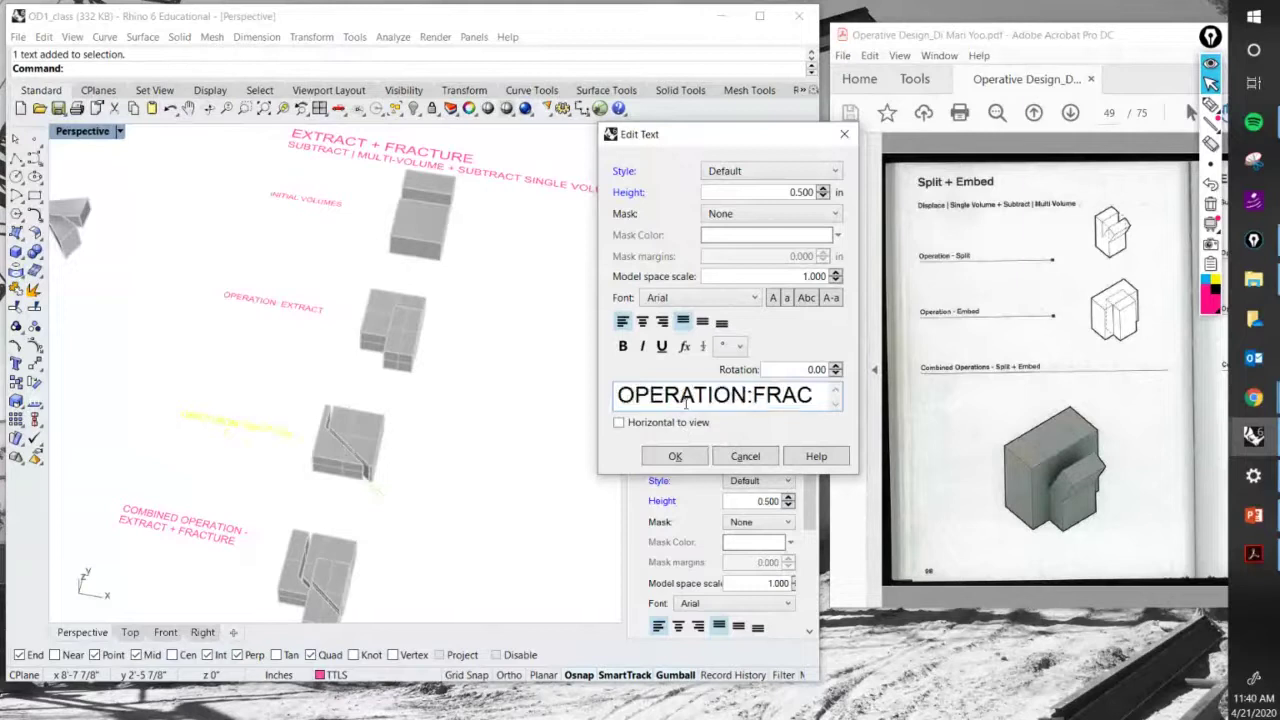
{"action": "left_click", "coordinate": [675, 456]}
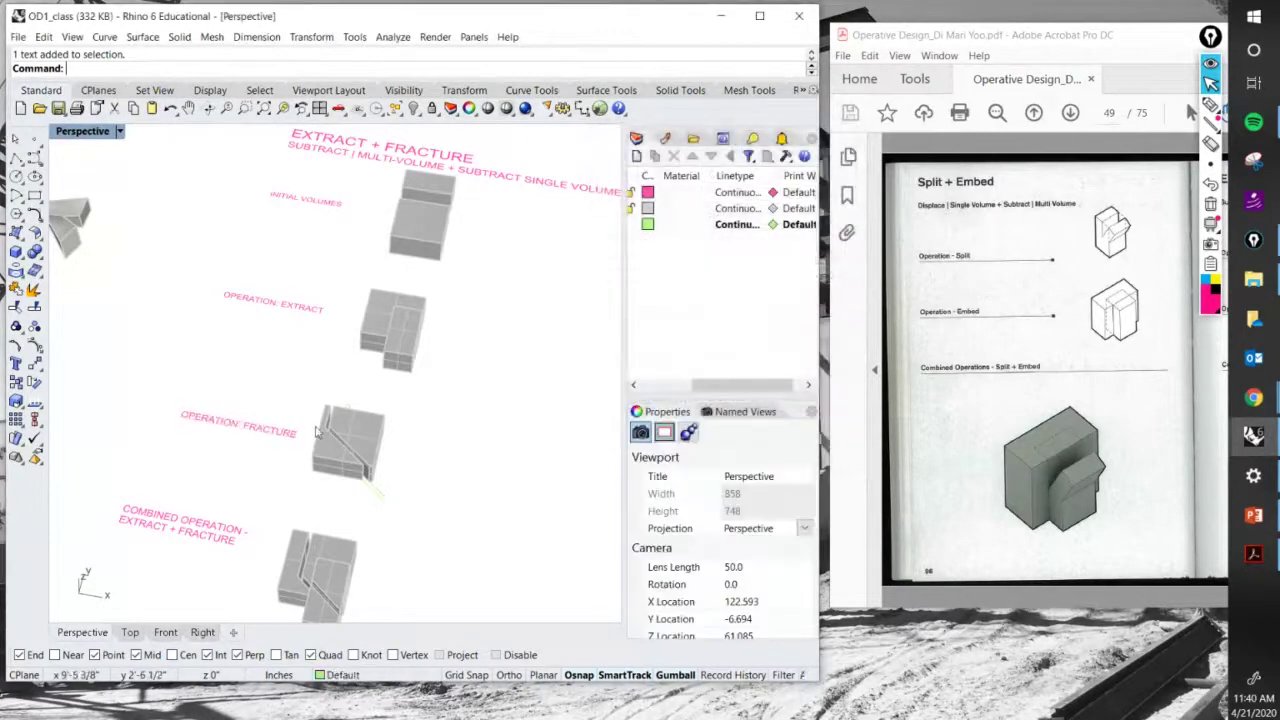
Circle the model's title and initial volumes and mark the PDF subtitle with a pen arrow, and clear the markings.
{"action": "right_click_drag", "start_coordinate": [507, 473], "coordinate": [340, 350]}
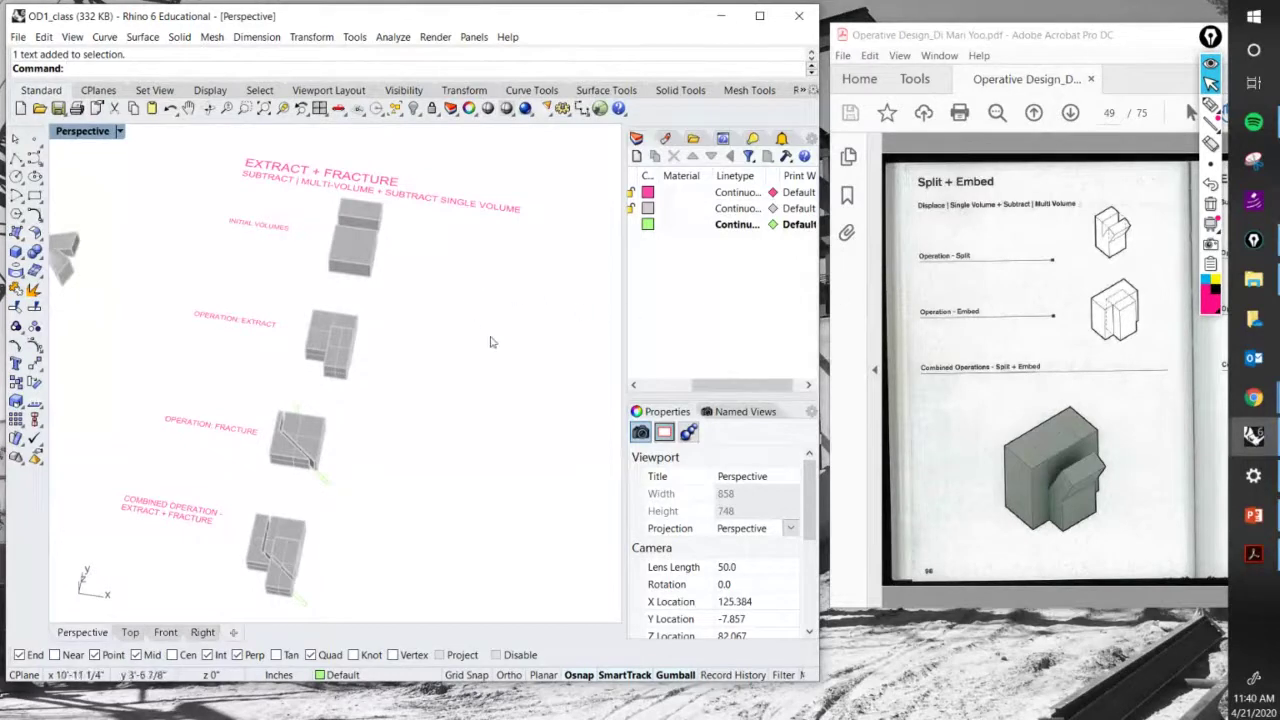
{"action": "mouse_move", "coordinate": [523, 351]}
{"action": "right_mouse_down"}
{"action": "mouse_move", "coordinate": [487, 322]}
{"action": "mouse_move", "coordinate": [503, 317]}
{"action": "mouse_move", "coordinate": [503, 337]}
{"action": "mouse_move", "coordinate": [449, 296]}
{"action": "mouse_move", "coordinate": [514, 314]}
{"action": "mouse_move", "coordinate": [441, 290]}
{"action": "mouse_move", "coordinate": [491, 323]}
{"action": "mouse_move", "coordinate": [443, 314]}
{"action": "mouse_move", "coordinate": [471, 303]}
{"action": "mouse_move", "coordinate": [502, 327]}
{"action": "mouse_move", "coordinate": [500, 366]}
{"action": "mouse_move", "coordinate": [480, 340]}
{"action": "mouse_move", "coordinate": [488, 374]}
{"action": "mouse_move", "coordinate": [463, 369]}
{"action": "mouse_move", "coordinate": [470, 385]}
{"action": "right_mouse_up"}
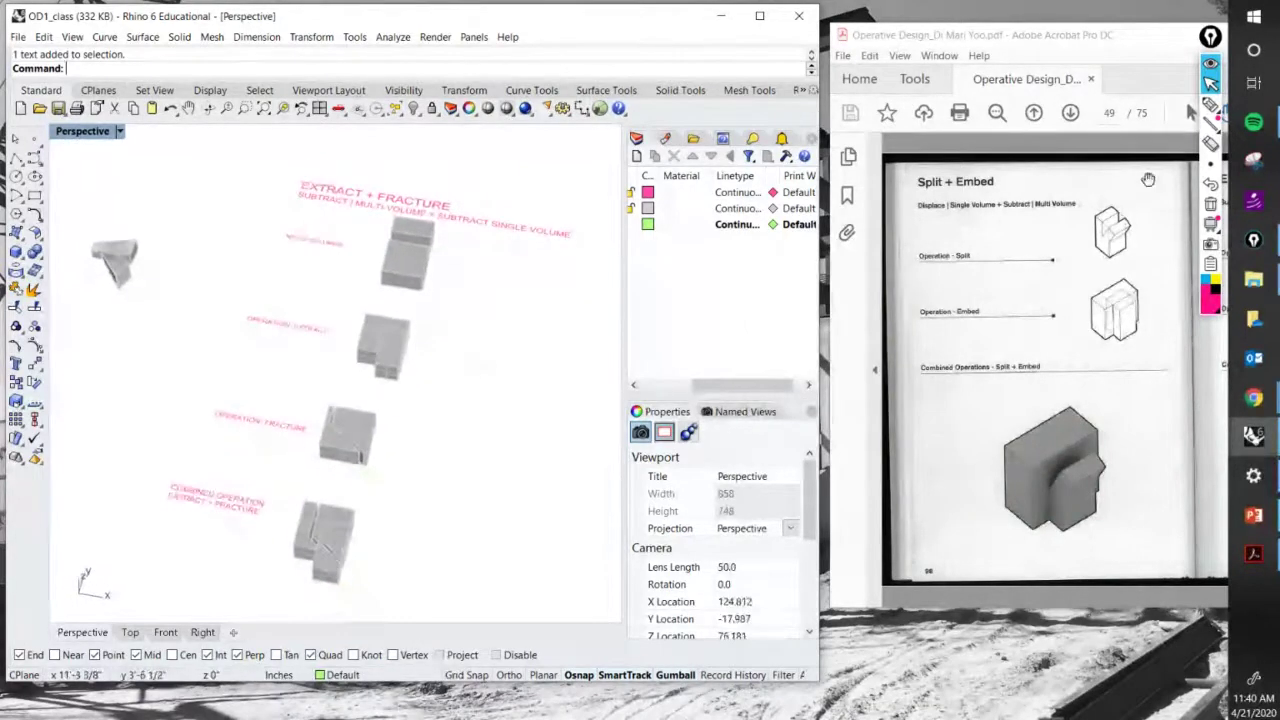
{"action": "left_click", "coordinate": [1209, 105]}
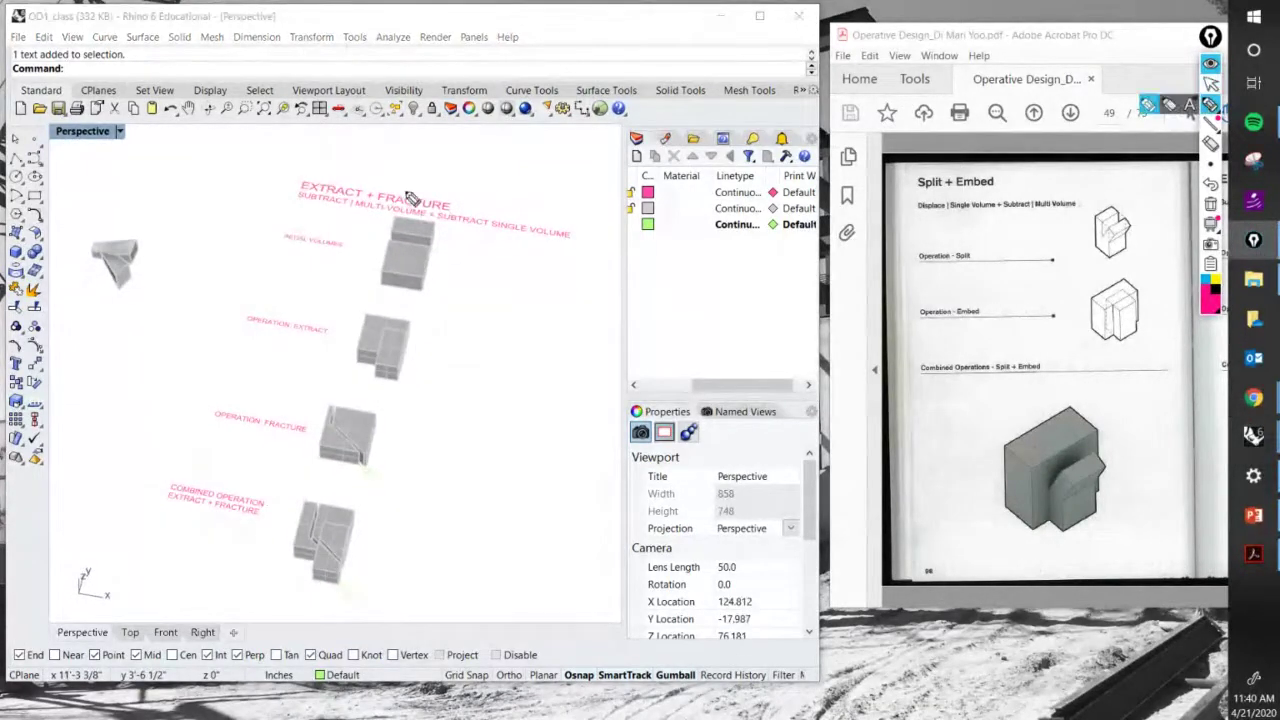
{"action": "mouse_move", "coordinate": [400, 170]}
{"action": "left_mouse_down"}
{"action": "mouse_move", "coordinate": [275, 200]}
{"action": "mouse_move", "coordinate": [398, 305]}
{"action": "mouse_move", "coordinate": [458, 218]}
{"action": "mouse_move", "coordinate": [406, 165]}
{"action": "left_mouse_up"}
{"action": "left_click_drag", "start_coordinate": [877, 219], "coordinate": [924, 222]}
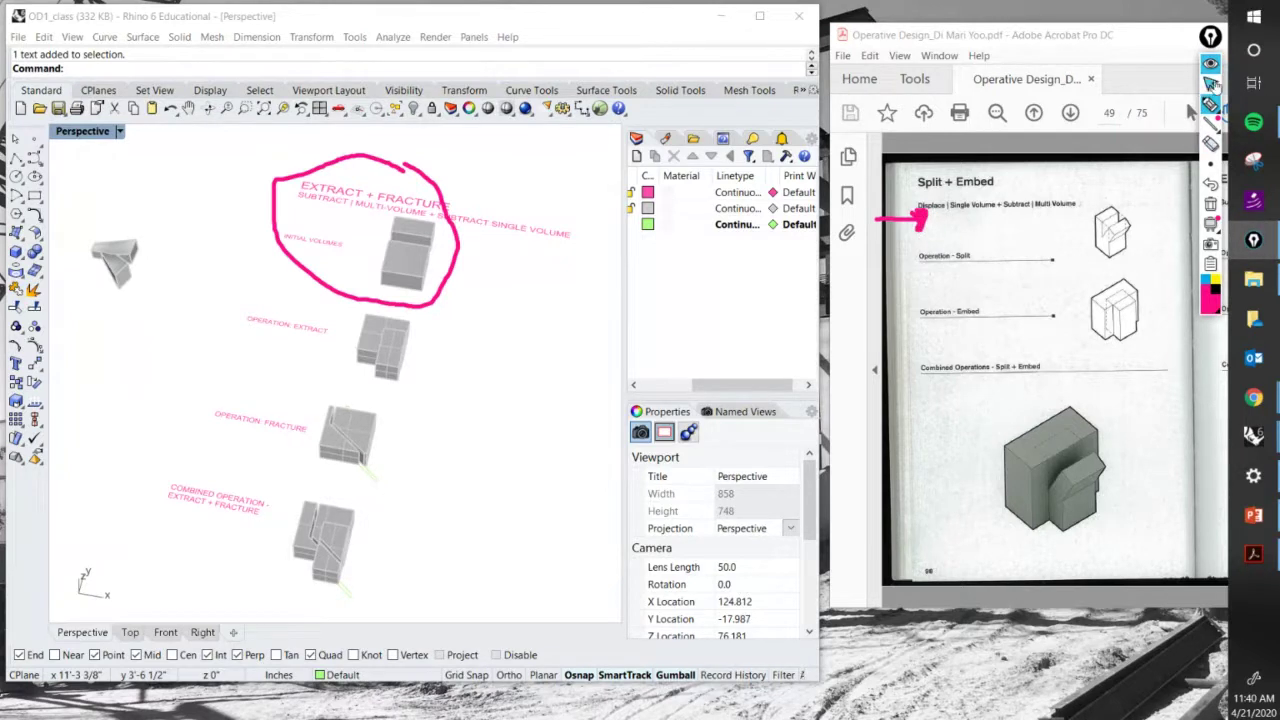
{"action": "left_click", "coordinate": [1211, 84]}
{"action": "left_click", "coordinate": [1210, 205]}
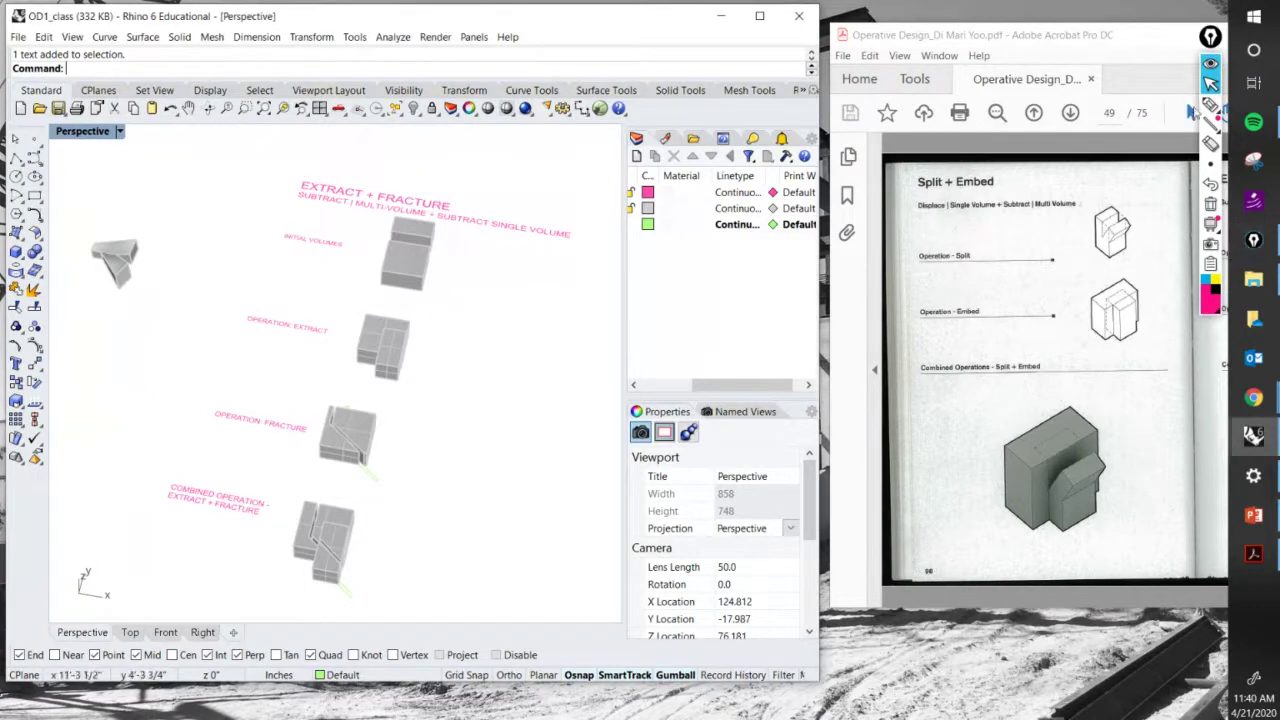
Circle both titles on the PDF page and in the model, and underline the PDF subtitle and the INITIAL VOLUMES caption.
{"action": "left_click", "coordinate": [1208, 104]}
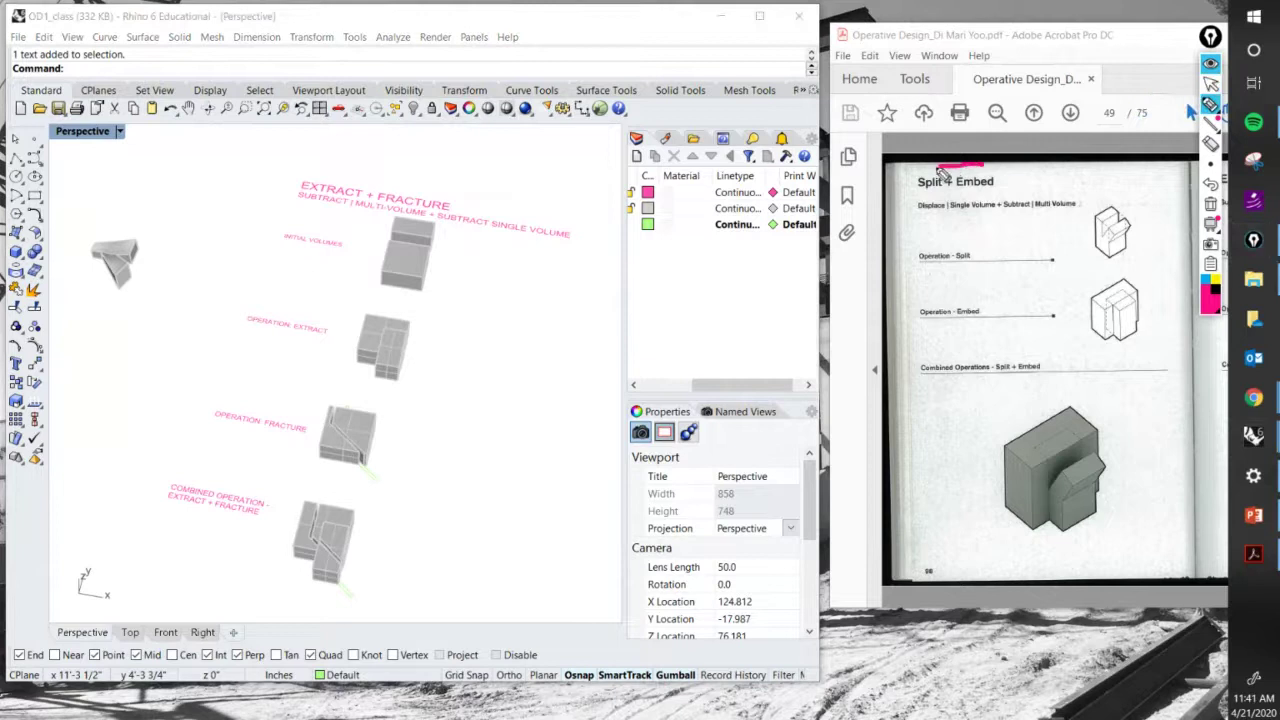
{"action": "mouse_move", "coordinate": [955, 166]}
{"action": "left_mouse_down"}
{"action": "mouse_move", "coordinate": [912, 190]}
{"action": "mouse_move", "coordinate": [1000, 195]}
{"action": "mouse_move", "coordinate": [988, 179]}
{"action": "left_mouse_up"}
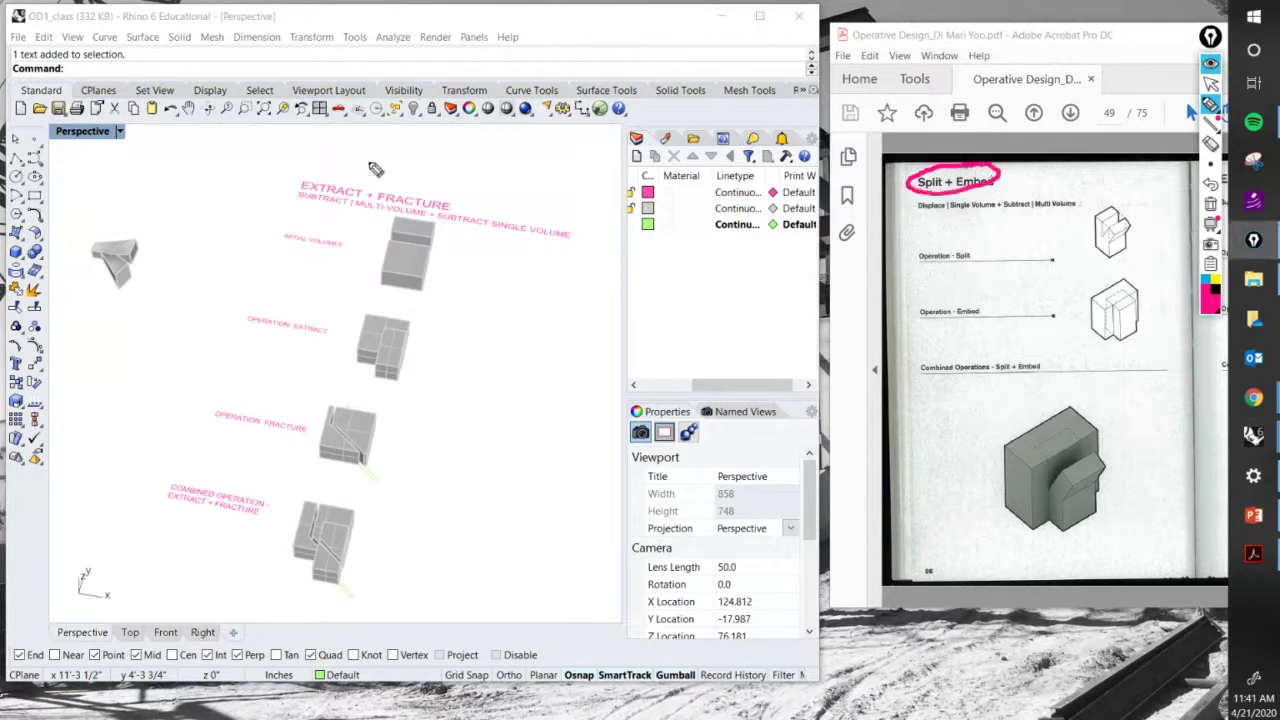
{"action": "mouse_move", "coordinate": [380, 166]}
{"action": "left_mouse_down"}
{"action": "mouse_move", "coordinate": [325, 168]}
{"action": "mouse_move", "coordinate": [422, 206]}
{"action": "mouse_move", "coordinate": [397, 174]}
{"action": "left_mouse_up"}
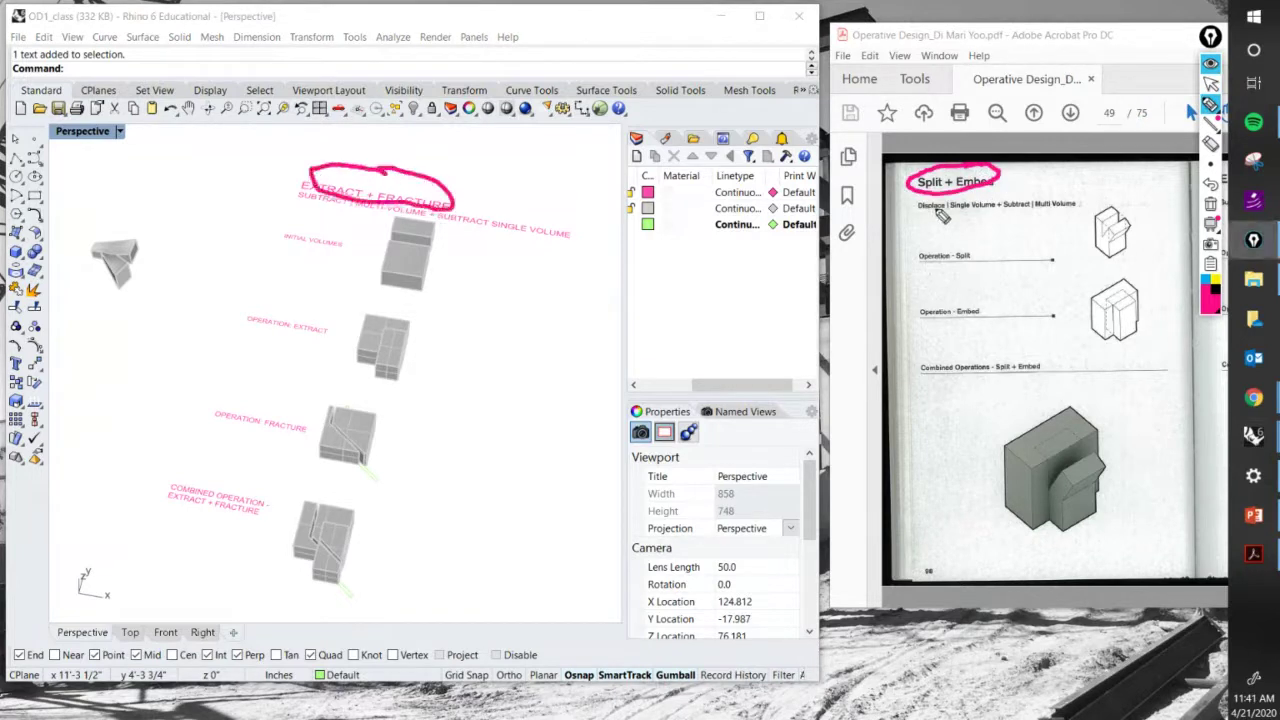
{"action": "left_click_drag", "start_coordinate": [917, 213], "coordinate": [1074, 213]}
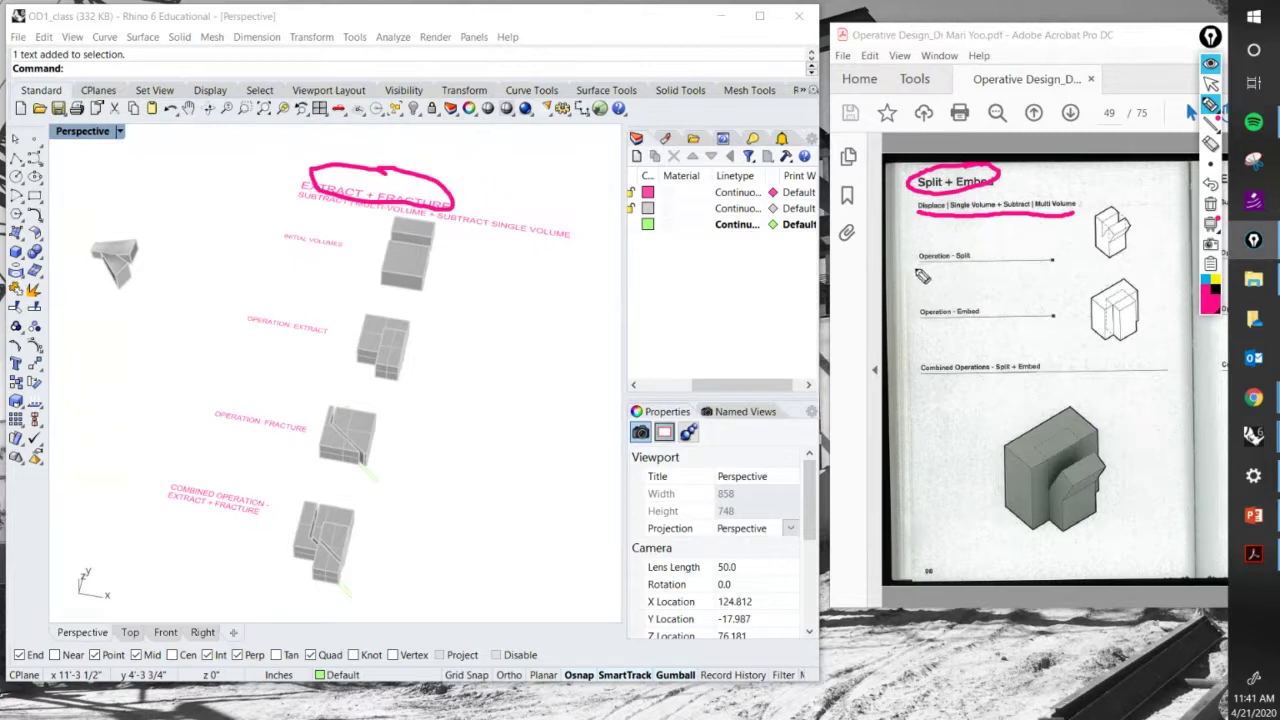
{"action": "left_click_drag", "start_coordinate": [275, 241], "coordinate": [346, 244]}
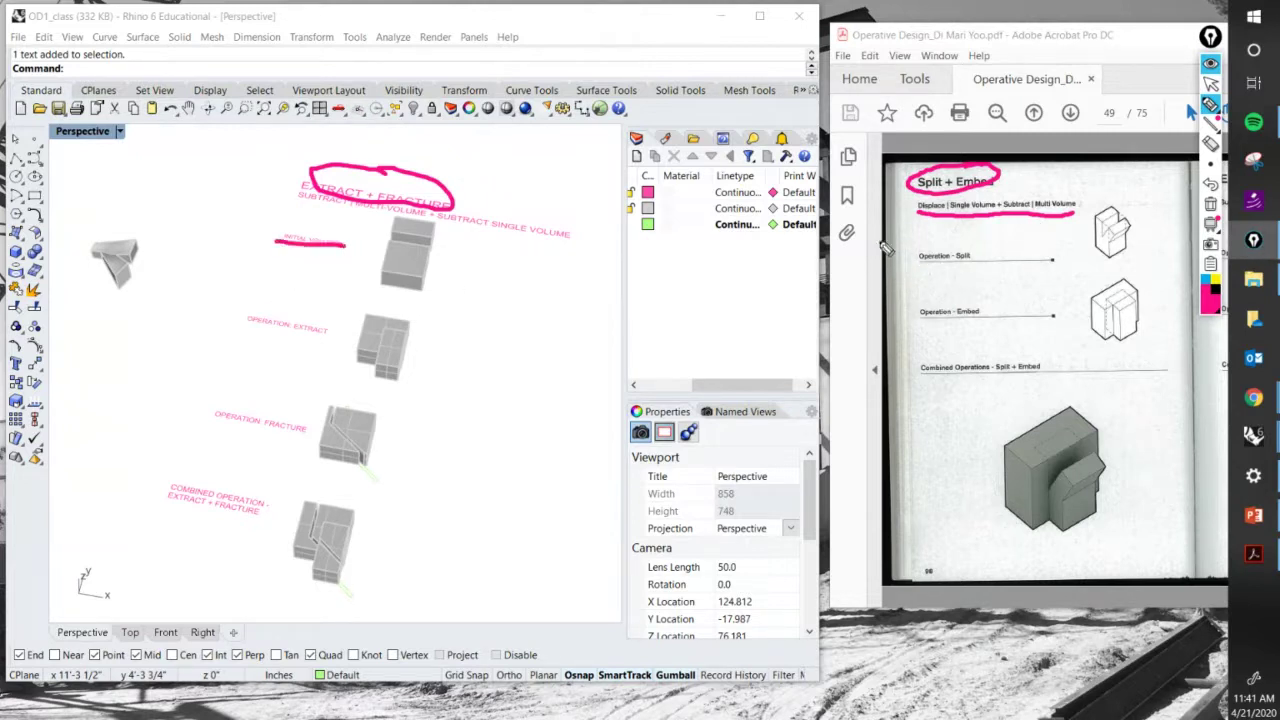
Circle the Split and Embed operations on the PDF page and the matching Extract and Fracture stages in the model.
{"action": "mouse_move", "coordinate": [895, 230]}
{"action": "left_mouse_down"}
{"action": "mouse_move", "coordinate": [936, 232]}
{"action": "mouse_move", "coordinate": [900, 258]}
{"action": "mouse_move", "coordinate": [975, 276]}
{"action": "mouse_move", "coordinate": [982, 255]}
{"action": "left_mouse_up"}
{"action": "mouse_move", "coordinate": [1150, 202]}
{"action": "left_mouse_down"}
{"action": "mouse_move", "coordinate": [1098, 210]}
{"action": "mouse_move", "coordinate": [1132, 264]}
{"action": "mouse_move", "coordinate": [1147, 198]}
{"action": "left_mouse_up"}
{"action": "mouse_move", "coordinate": [990, 295]}
{"action": "left_mouse_down"}
{"action": "mouse_move", "coordinate": [950, 305]}
{"action": "mouse_move", "coordinate": [1110, 342]}
{"action": "mouse_move", "coordinate": [1078, 290]}
{"action": "mouse_move", "coordinate": [960, 293]}
{"action": "left_mouse_up"}
{"action": "mouse_move", "coordinate": [390, 298]}
{"action": "left_mouse_down"}
{"action": "mouse_move", "coordinate": [305, 292]}
{"action": "mouse_move", "coordinate": [418, 388]}
{"action": "mouse_move", "coordinate": [385, 302]}
{"action": "left_mouse_up"}
{"action": "mouse_move", "coordinate": [367, 407]}
{"action": "left_mouse_down"}
{"action": "mouse_move", "coordinate": [209, 443]}
{"action": "mouse_move", "coordinate": [397, 449]}
{"action": "mouse_move", "coordinate": [356, 400]}
{"action": "left_mouse_up"}
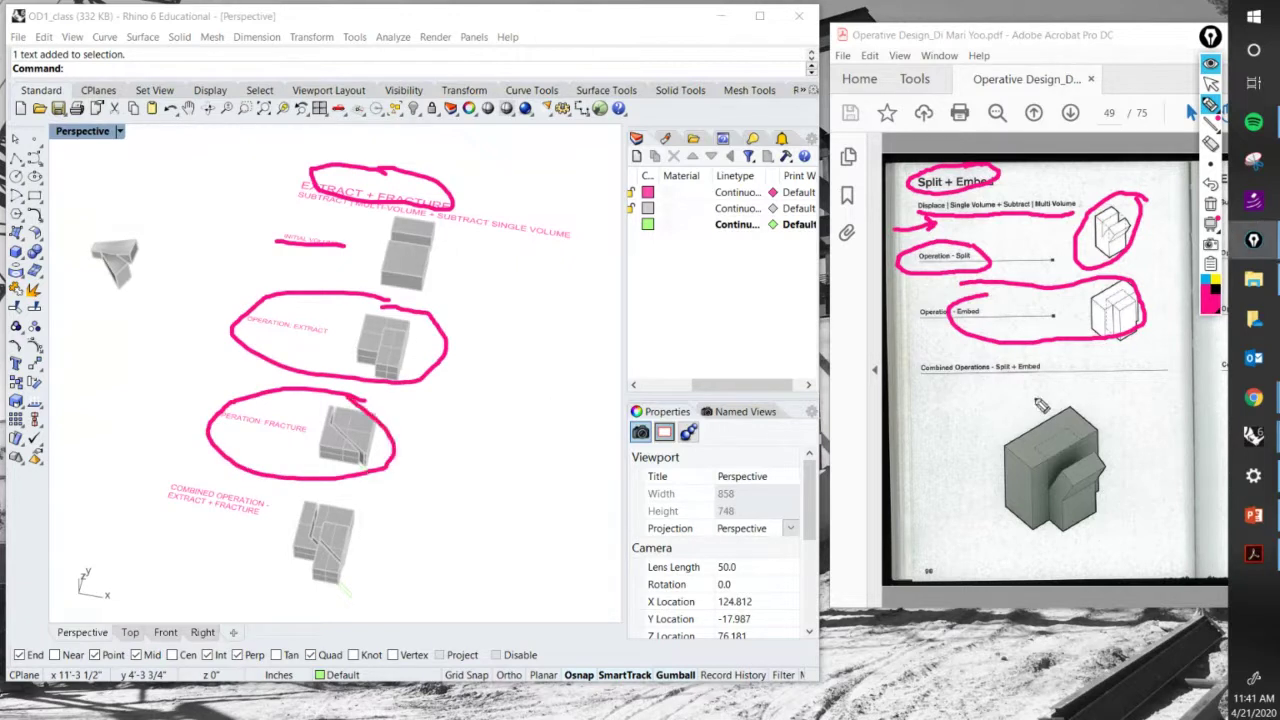
Mark the combined-operation caption on the PDF page and the caption and volume in the model, and clear all pen markings.
{"action": "mouse_move", "coordinate": [990, 358]}
{"action": "left_mouse_down"}
{"action": "mouse_move", "coordinate": [925, 363]}
{"action": "mouse_move", "coordinate": [1043, 400]}
{"action": "mouse_move", "coordinate": [1005, 352]}
{"action": "mouse_move", "coordinate": [972, 355]}
{"action": "left_mouse_up"}
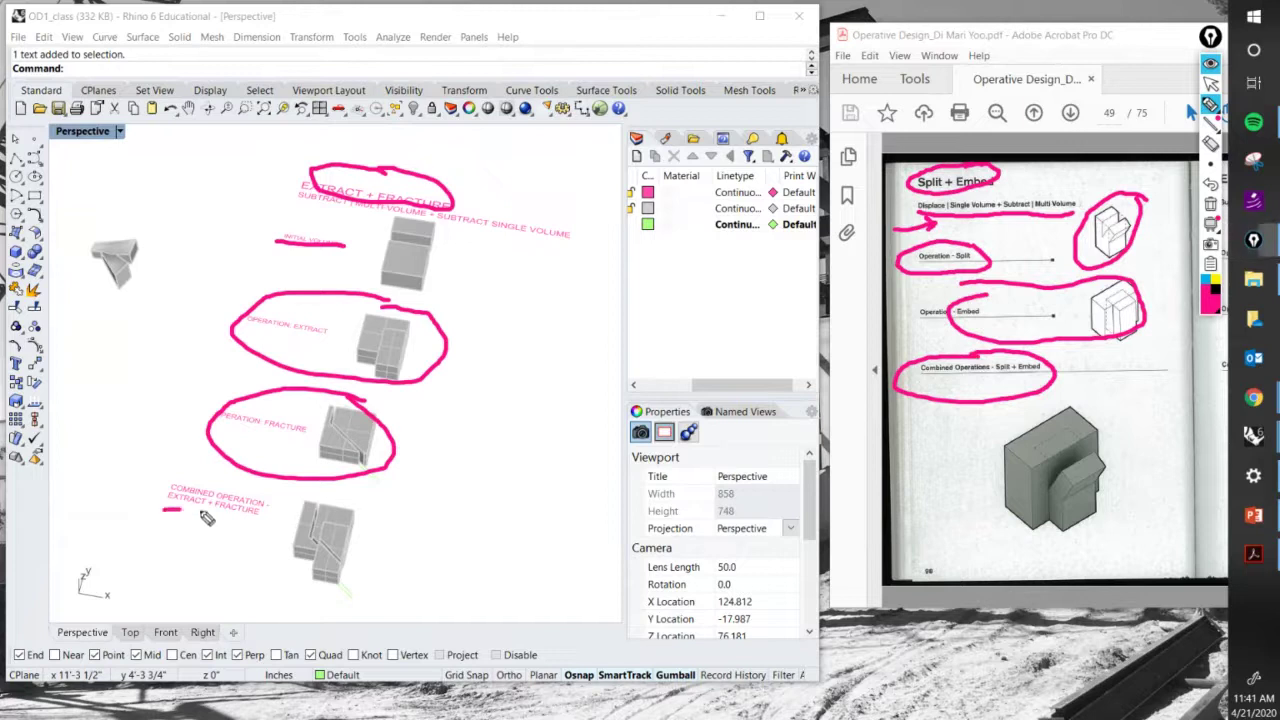
{"action": "left_click_drag", "start_coordinate": [163, 509], "coordinate": [250, 514]}
{"action": "mouse_move", "coordinate": [341, 504]}
{"action": "left_mouse_down"}
{"action": "mouse_move", "coordinate": [352, 490]}
{"action": "mouse_move", "coordinate": [300, 596]}
{"action": "mouse_move", "coordinate": [365, 502]}
{"action": "left_mouse_up"}
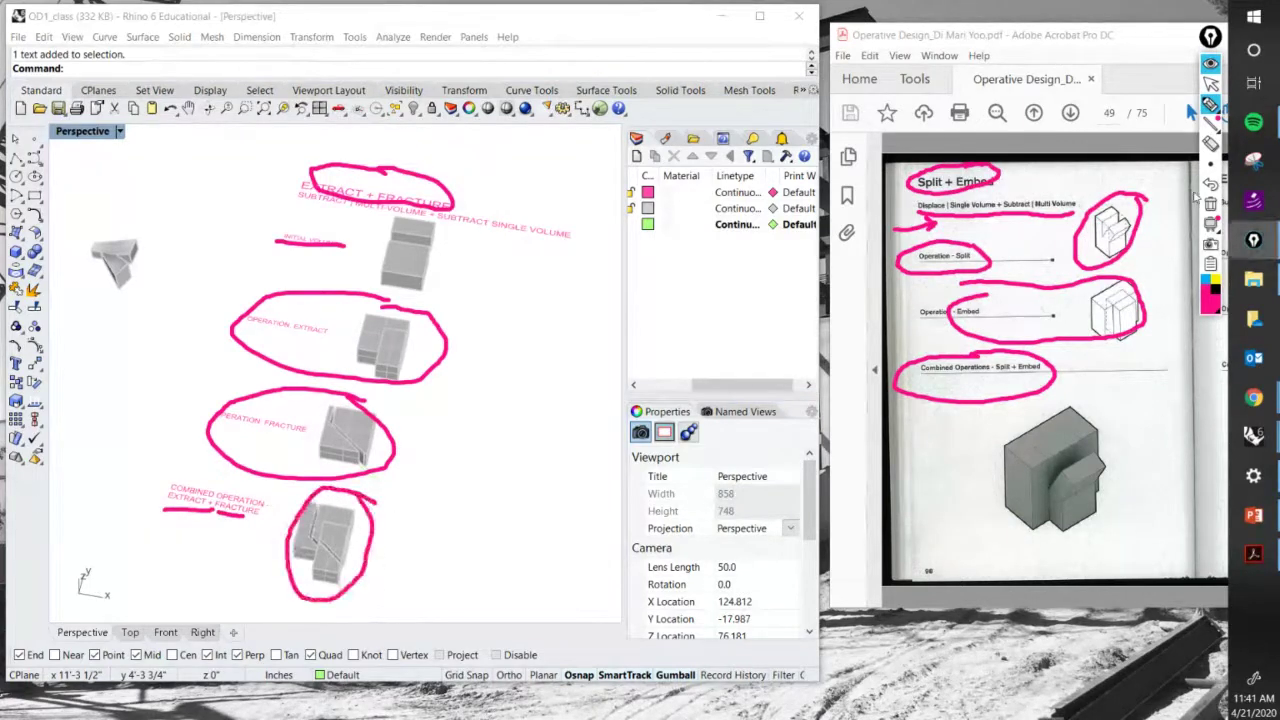
{"action": "left_click", "coordinate": [757, 275]}
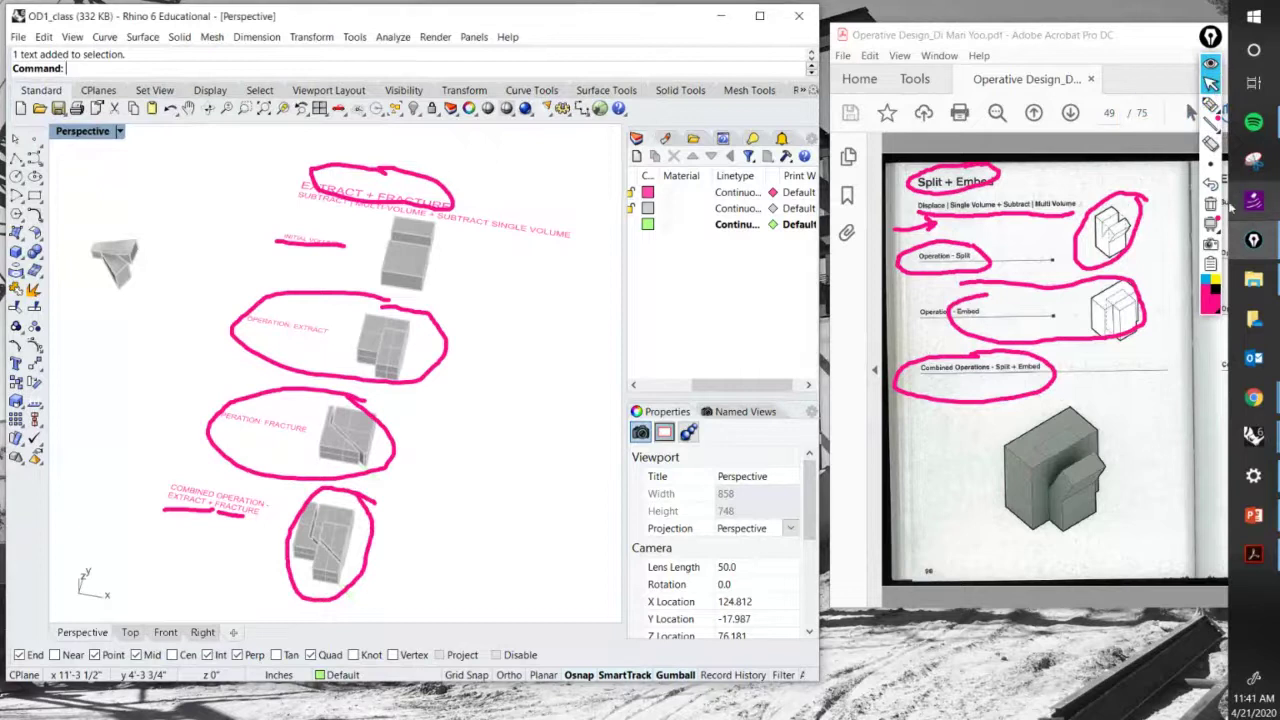
{"action": "left_click", "coordinate": [1212, 206]}
{"action": "mouse_move", "coordinate": [530, 320]}
{"action": "right_mouse_down"}
{"action": "mouse_move", "coordinate": [486, 353]}
{"action": "mouse_move", "coordinate": [446, 336]}
{"action": "right_mouse_up"}
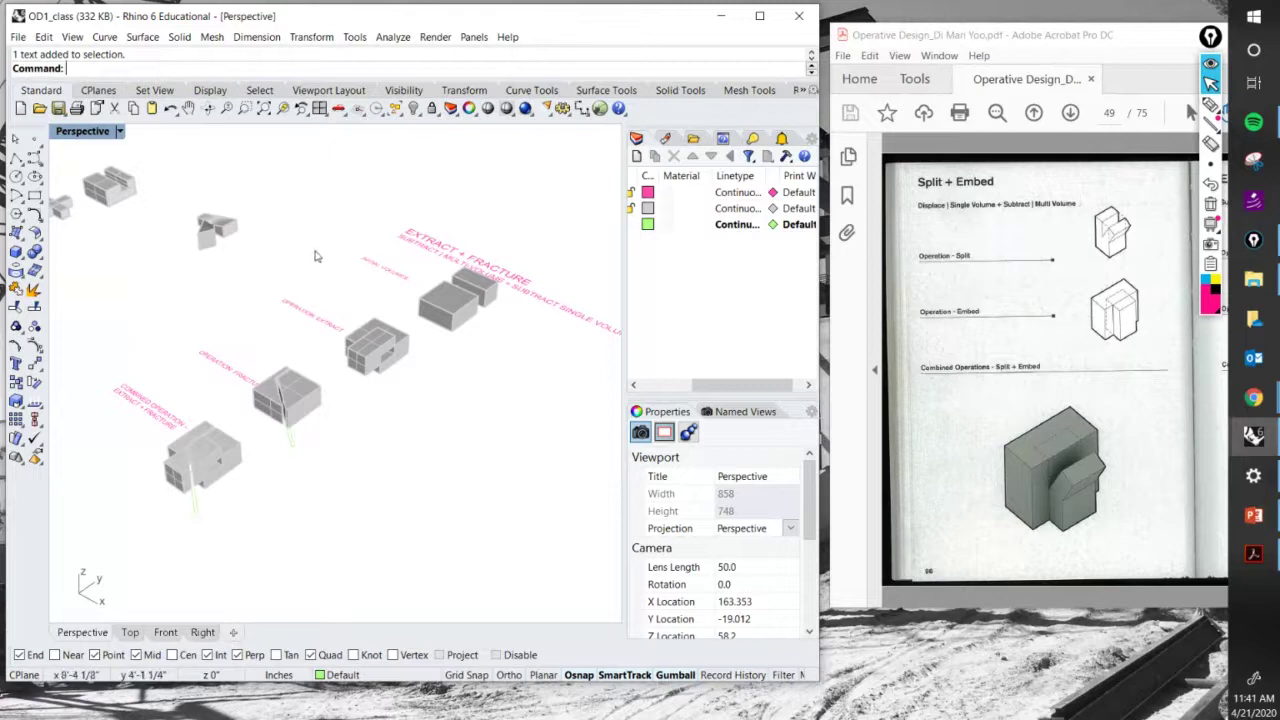
{"action": "scroll", "coordinate": [213, 435], "scroll_direction": "up", "scroll_amount": 2}
{"action": "right_click_drag", "start_coordinate": [213, 435], "coordinate": [266, 459]}
{"action": "scroll", "coordinate": [266, 459], "scroll_direction": "down", "scroll_amount": 3}
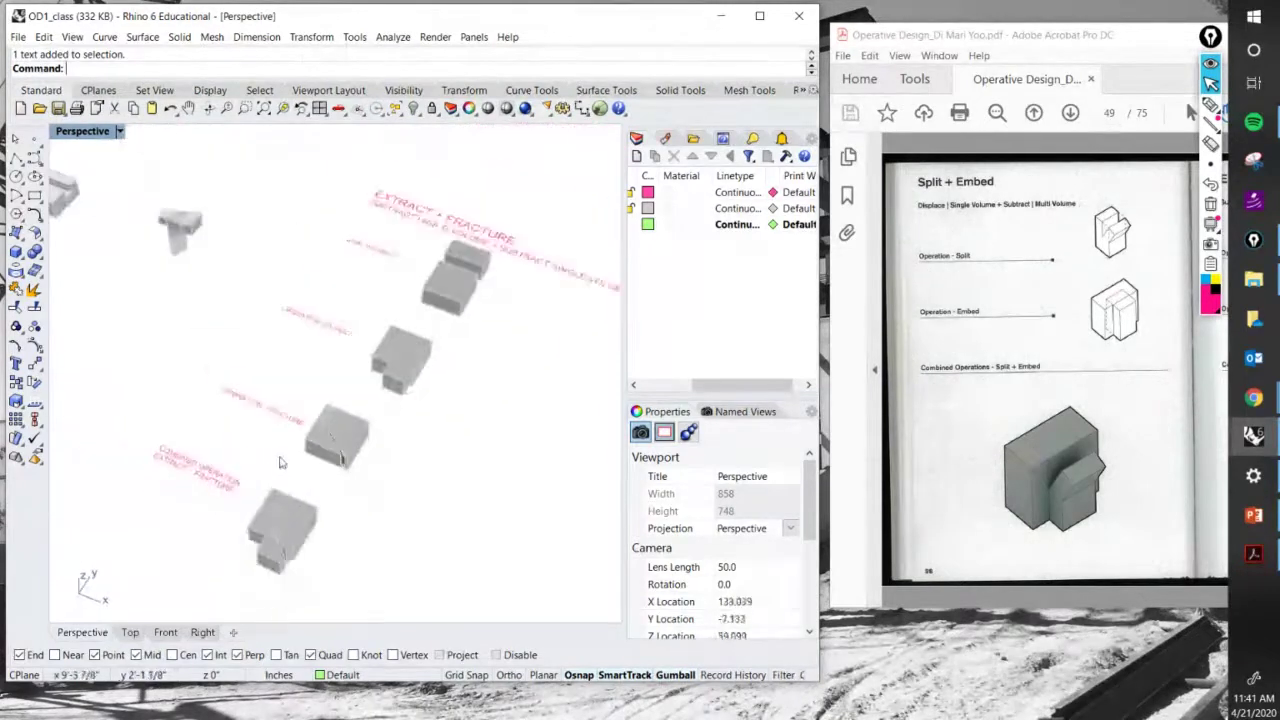
Turn off the surface isocurve display for the two OPERATION: EXTRACT solids, circling that option with the pen.
{"action": "scroll", "coordinate": [300, 445], "scroll_direction": "down", "scroll_amount": 3}
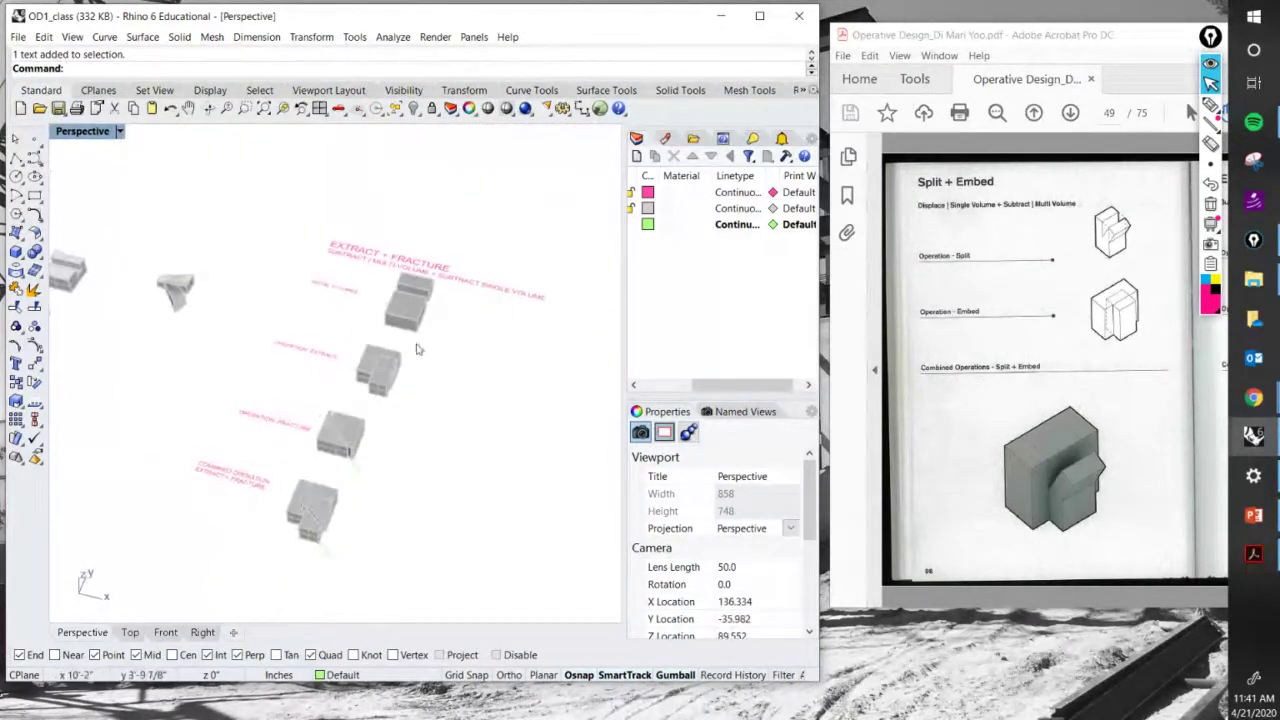
{"action": "scroll", "coordinate": [414, 330], "scroll_direction": "up", "scroll_amount": 2}
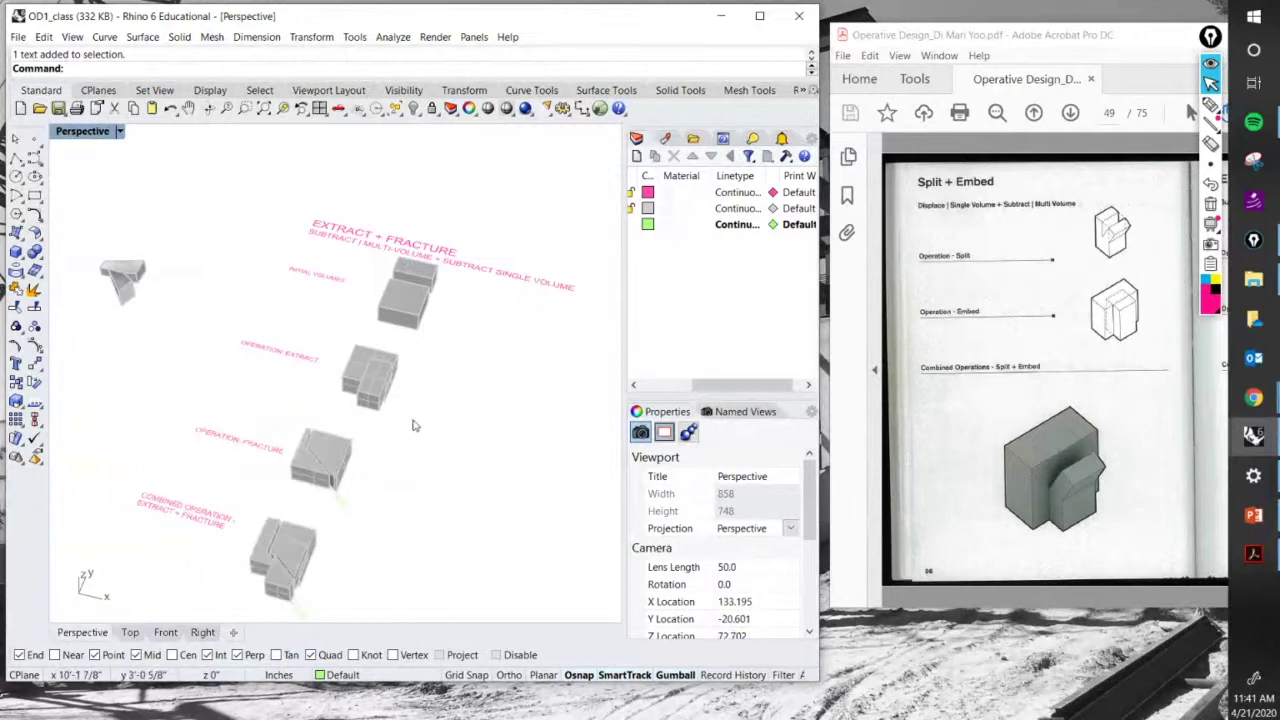
{"action": "left_click_drag", "start_coordinate": [414, 425], "coordinate": [362, 372]}
{"action": "scroll", "coordinate": [534, 465], "scroll_direction": "up", "scroll_amount": 3}
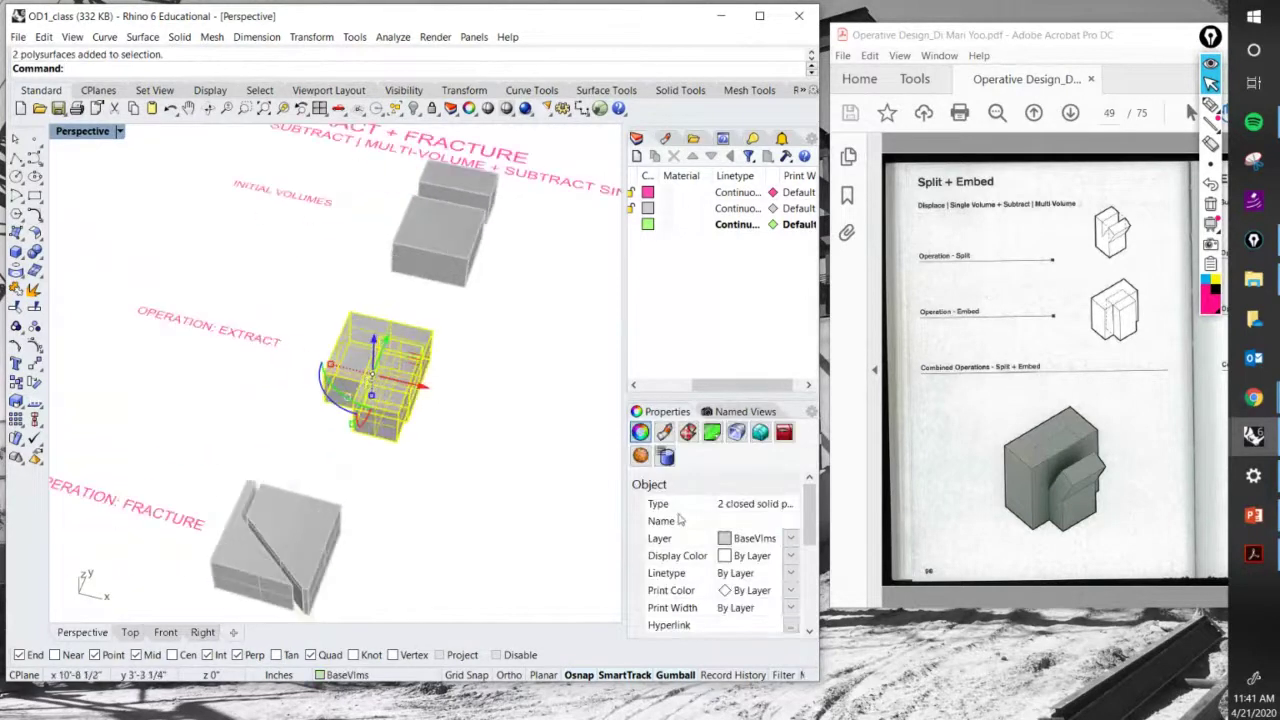
{"action": "left_click", "coordinate": [474, 423]}
{"action": "left_click_drag", "start_coordinate": [471, 451], "coordinate": [337, 363]}
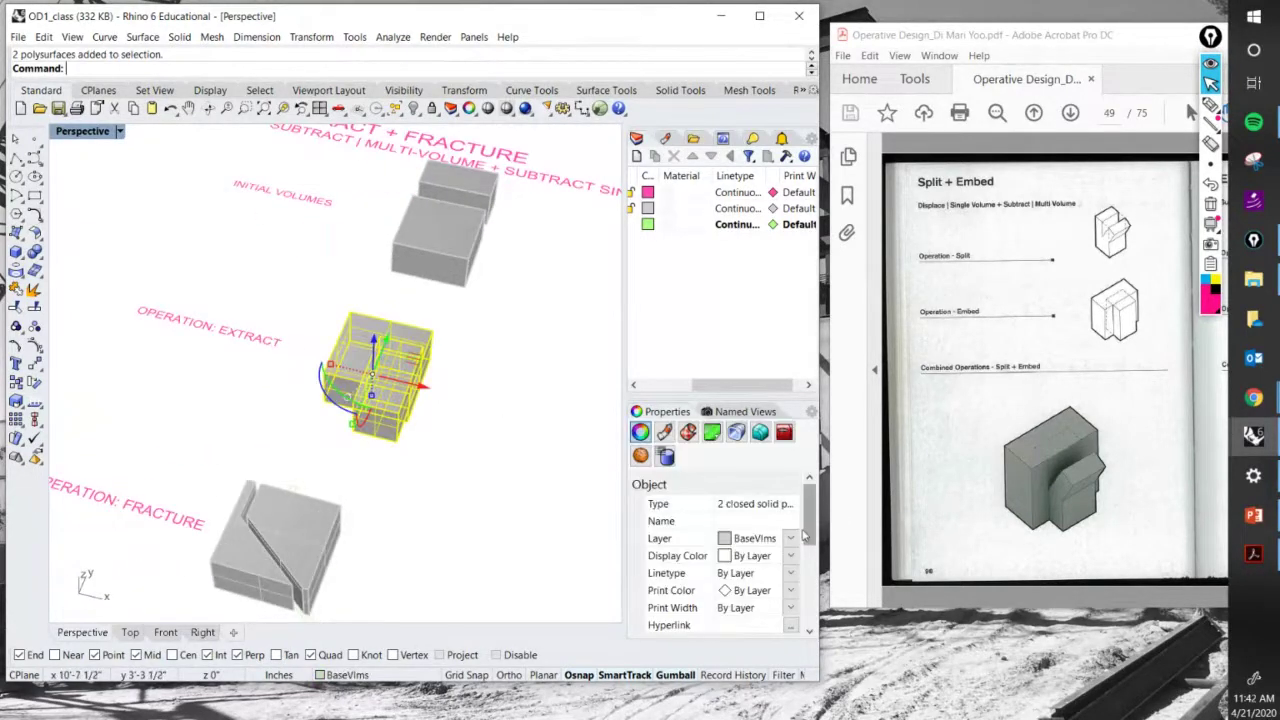
{"action": "left_click_drag", "start_coordinate": [810, 515], "coordinate": [810, 600]}
{"action": "left_click", "coordinate": [1210, 104]}
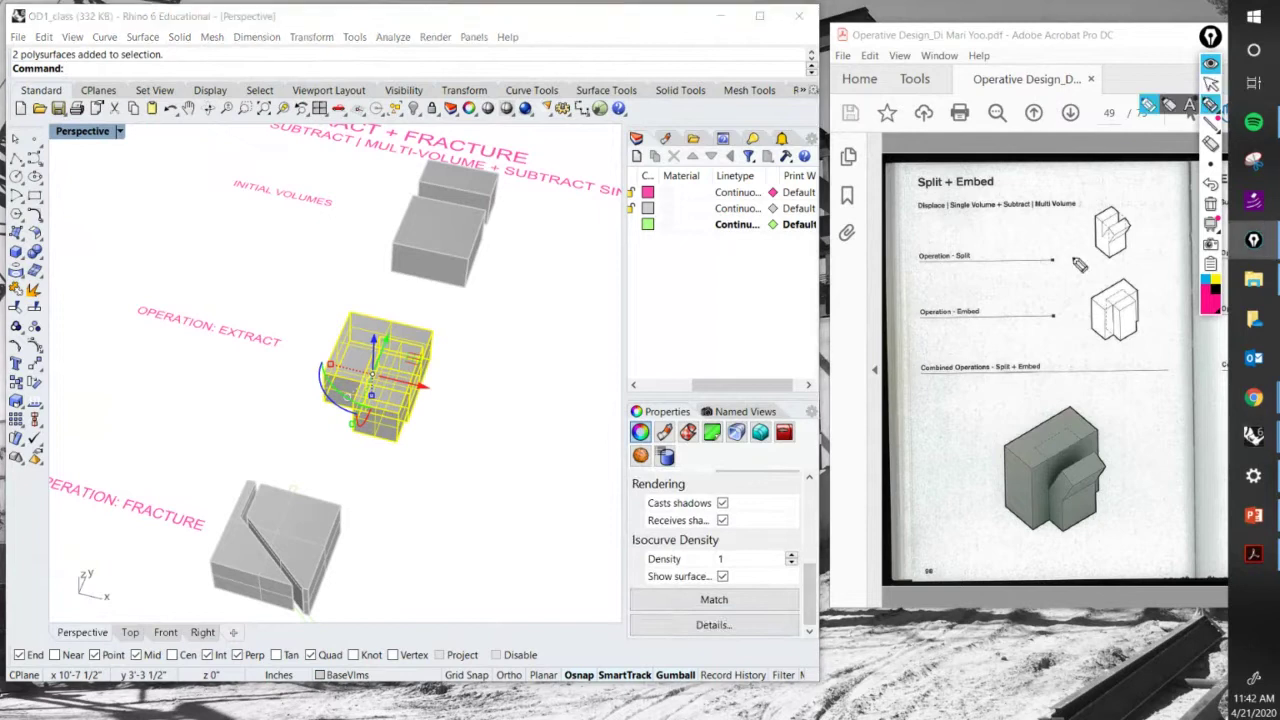
{"action": "mouse_move", "coordinate": [728, 563]}
{"action": "left_mouse_down"}
{"action": "mouse_move", "coordinate": [640, 577]}
{"action": "mouse_move", "coordinate": [755, 600]}
{"action": "mouse_move", "coordinate": [730, 566]}
{"action": "left_mouse_up"}
{"action": "left_click", "coordinate": [1210, 82]}
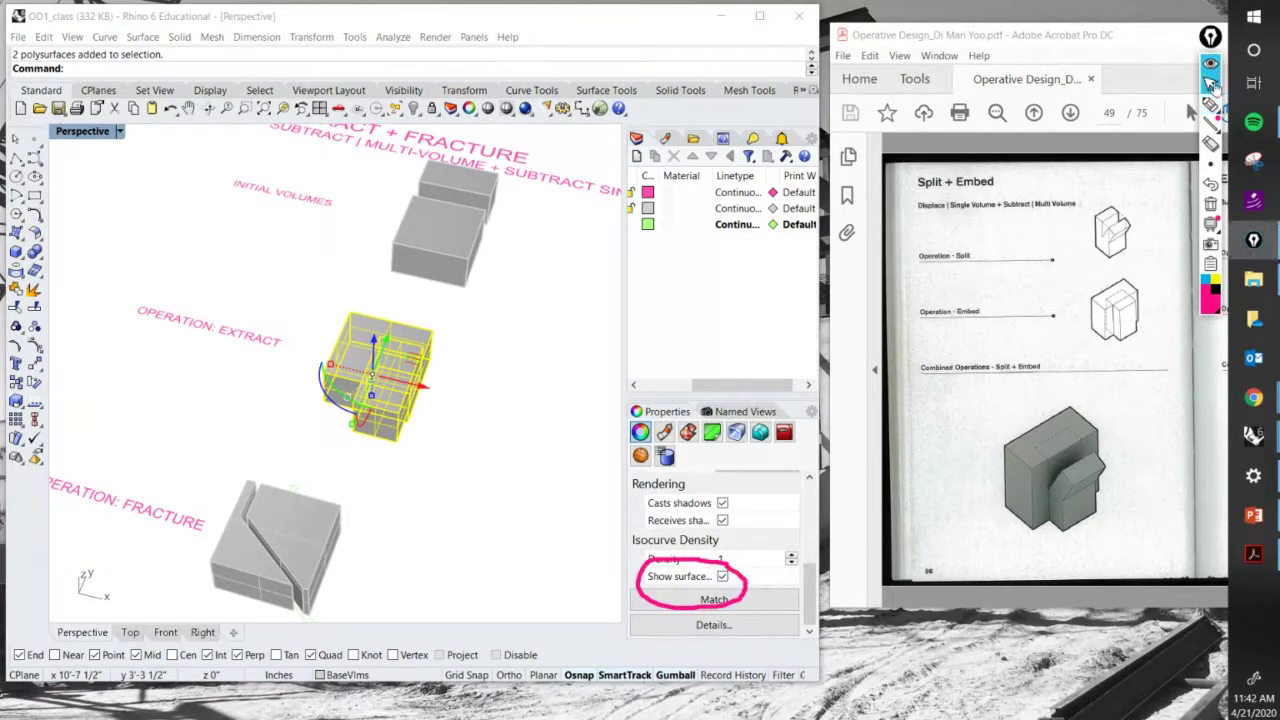
{"action": "left_click", "coordinate": [523, 506]}
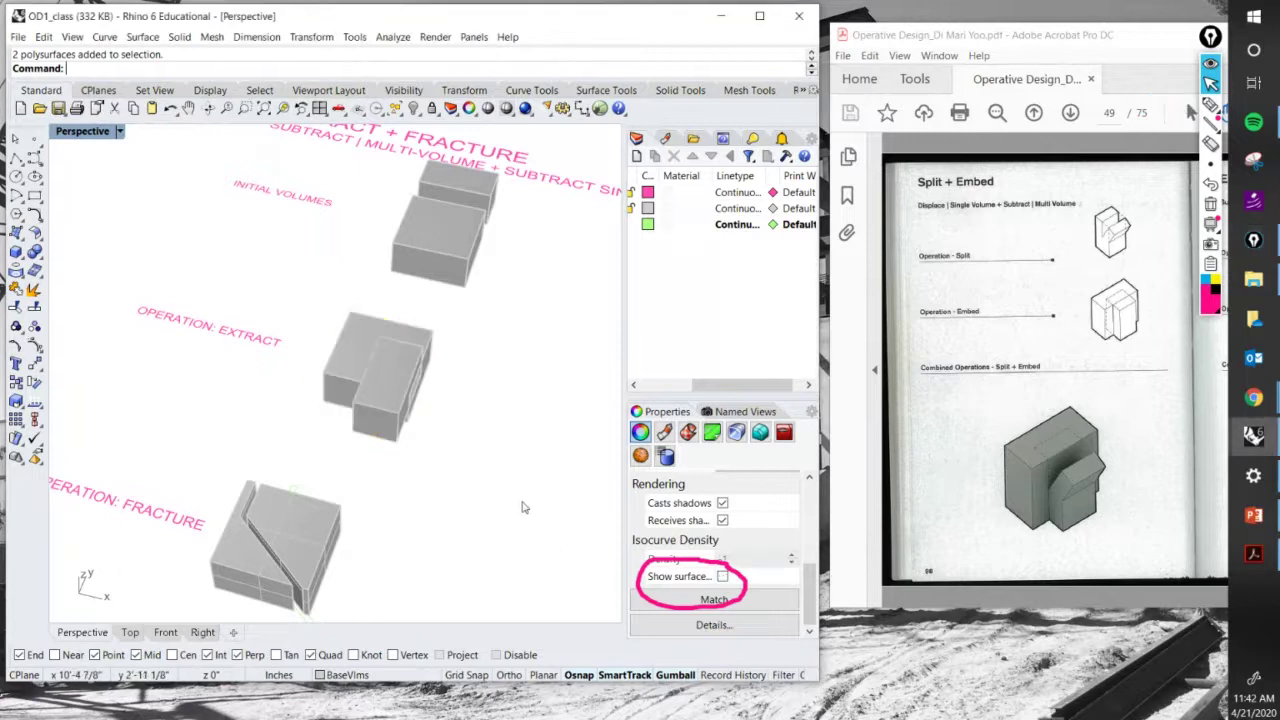
Turn off the surface isocurve display for the OPERATION: FRACTURE and COMBINED OPERATION volumes.
{"action": "right_click_drag", "start_coordinate": [523, 506], "coordinate": [381, 458]}
{"action": "scroll", "coordinate": [374, 566], "scroll_direction": "up", "scroll_amount": 2}
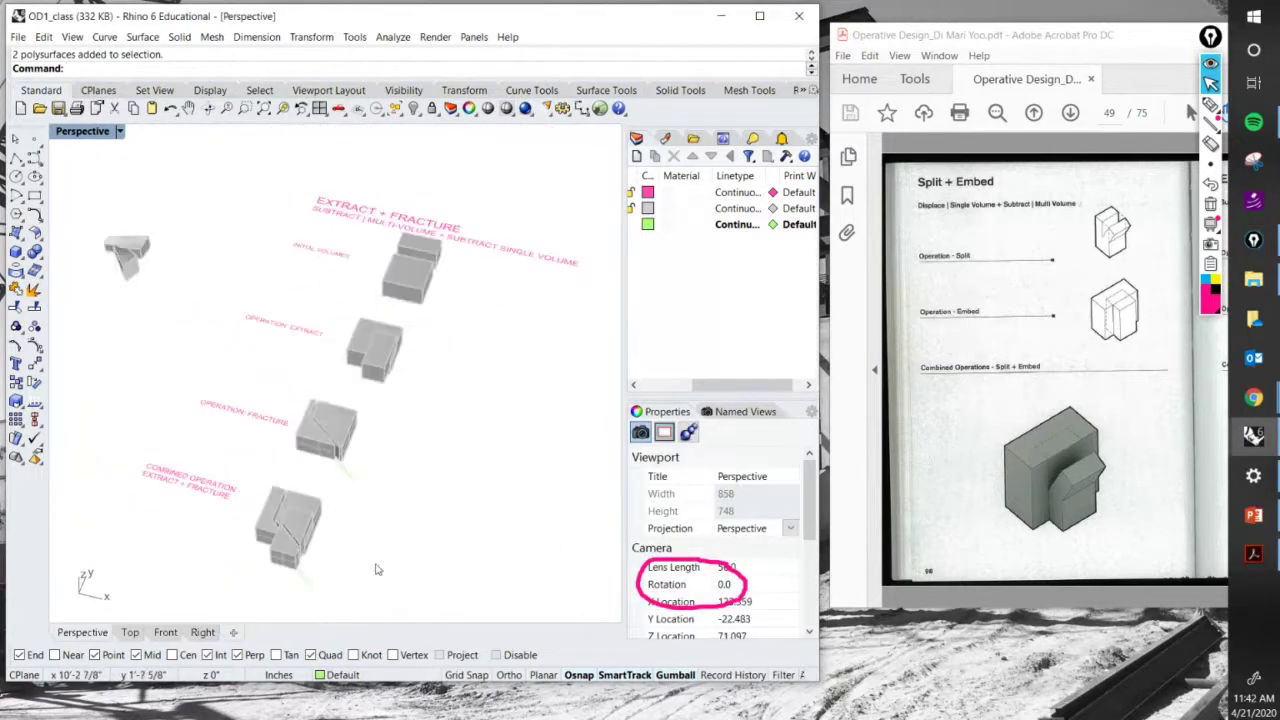
{"action": "left_click_drag", "start_coordinate": [378, 566], "coordinate": [261, 424]}
{"action": "scroll", "coordinate": [285, 452], "scroll_direction": "up", "scroll_amount": 2}
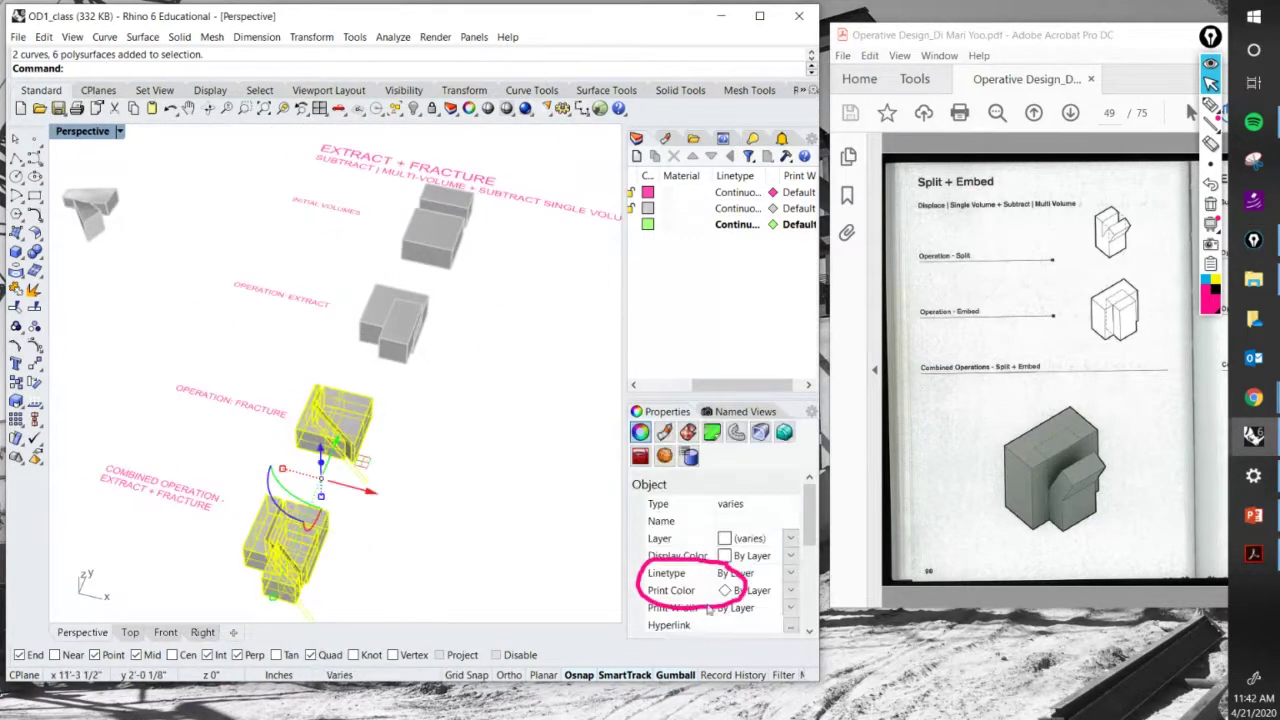
{"action": "scroll", "coordinate": [806, 561], "scroll_direction": "down", "scroll_amount": 3}
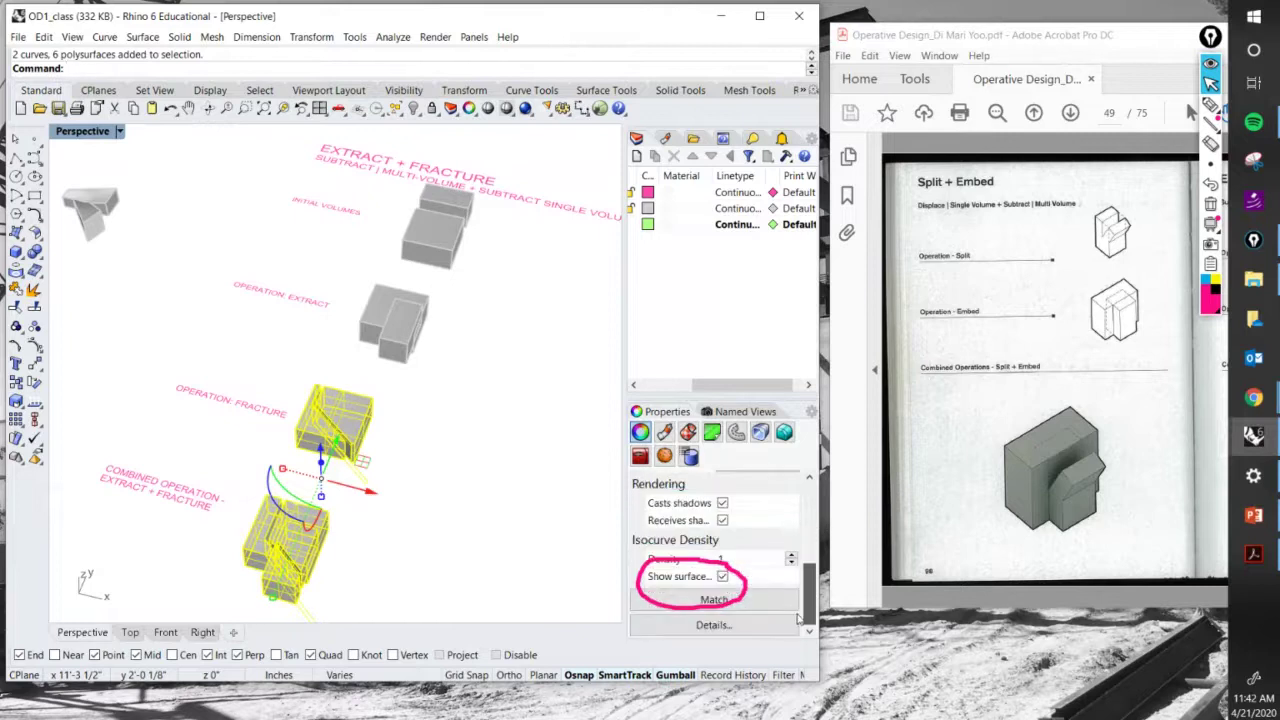
{"action": "left_click", "coordinate": [487, 552]}
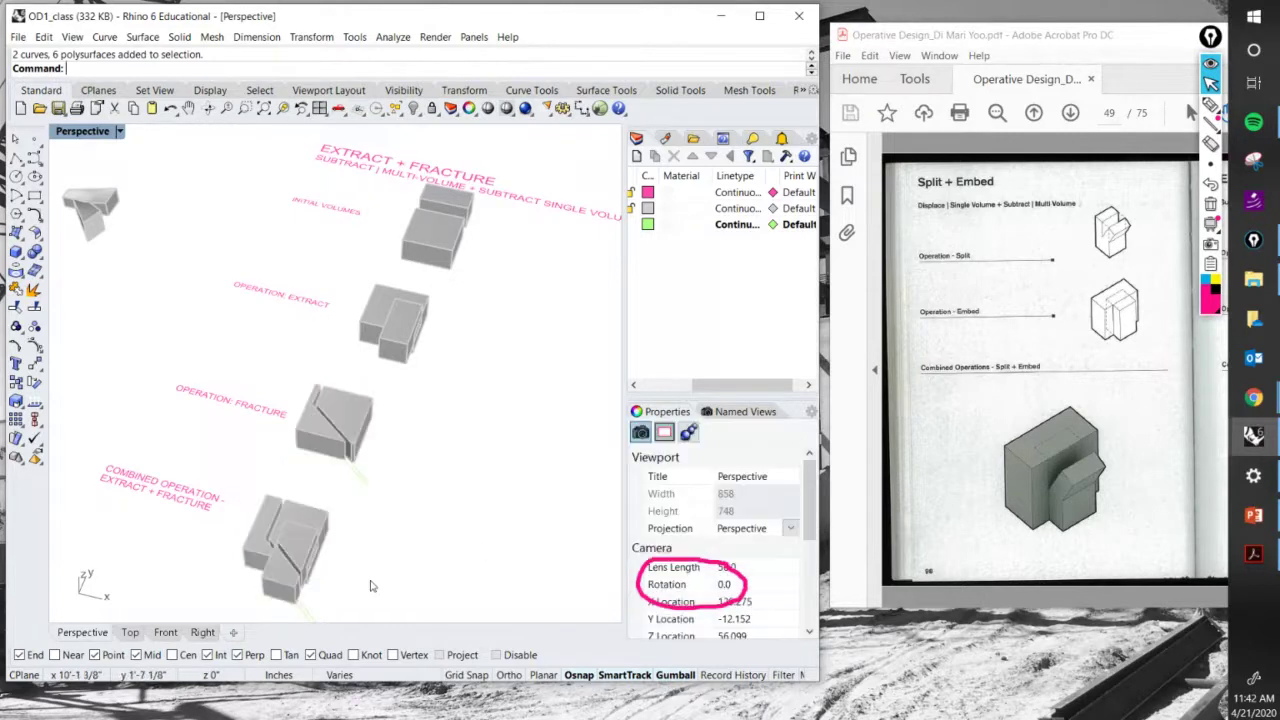
Mark the Split, Embed and combined volume drawings on the Split + Embed PDF page with the pen, and clear all markings.
{"action": "right_click_drag", "start_coordinate": [370, 580], "coordinate": [410, 450]}
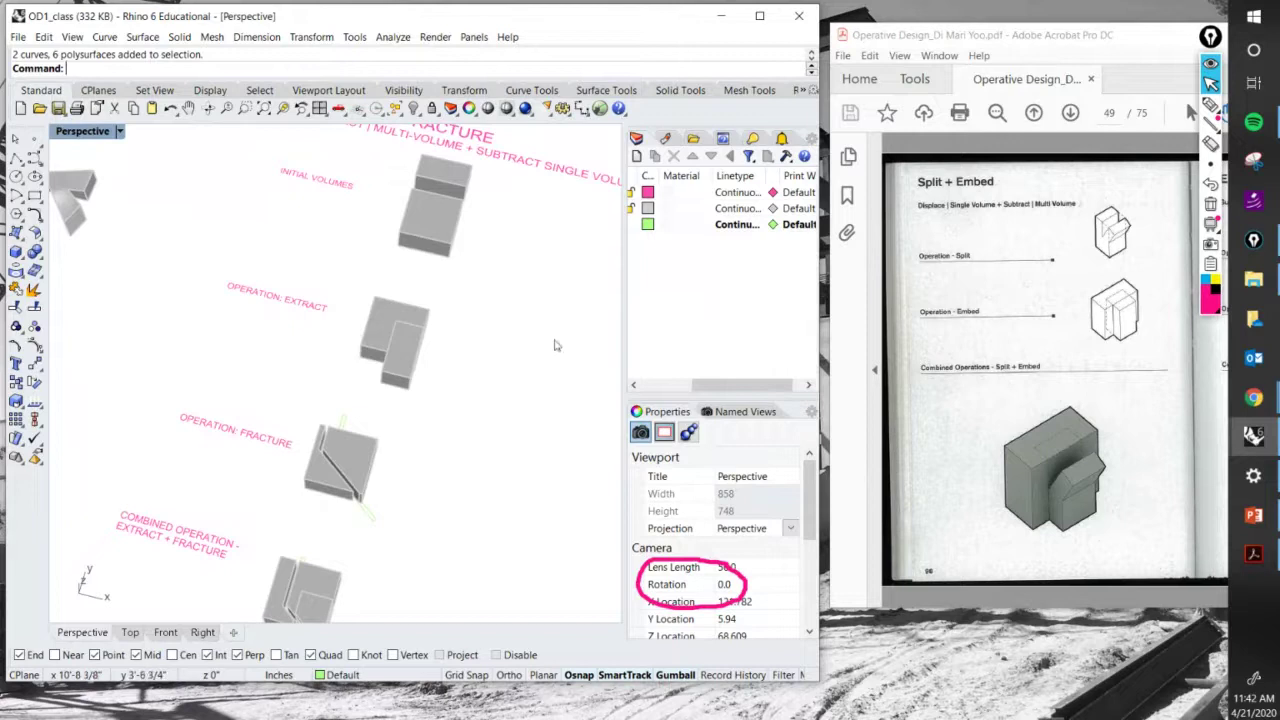
{"action": "scroll", "coordinate": [500, 350], "scroll_direction": "down", "scroll_amount": 5}
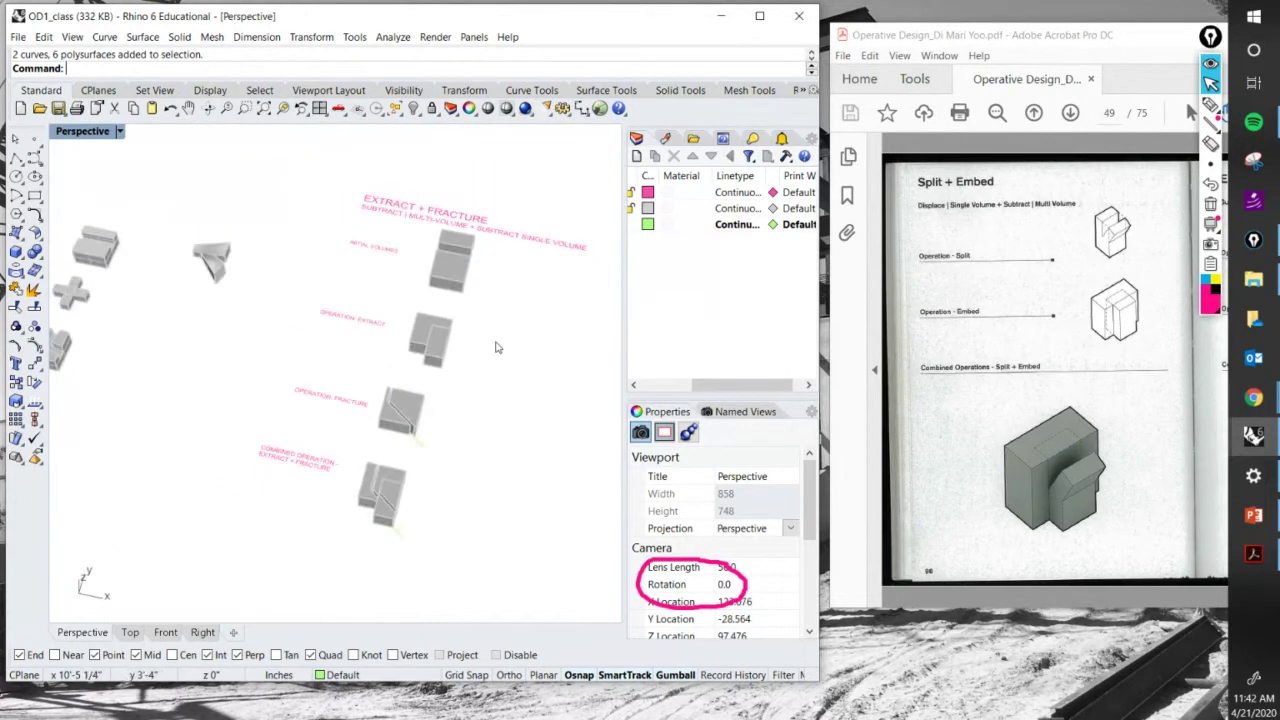
{"action": "right_click_drag", "start_coordinate": [496, 347], "coordinate": [443, 363]}
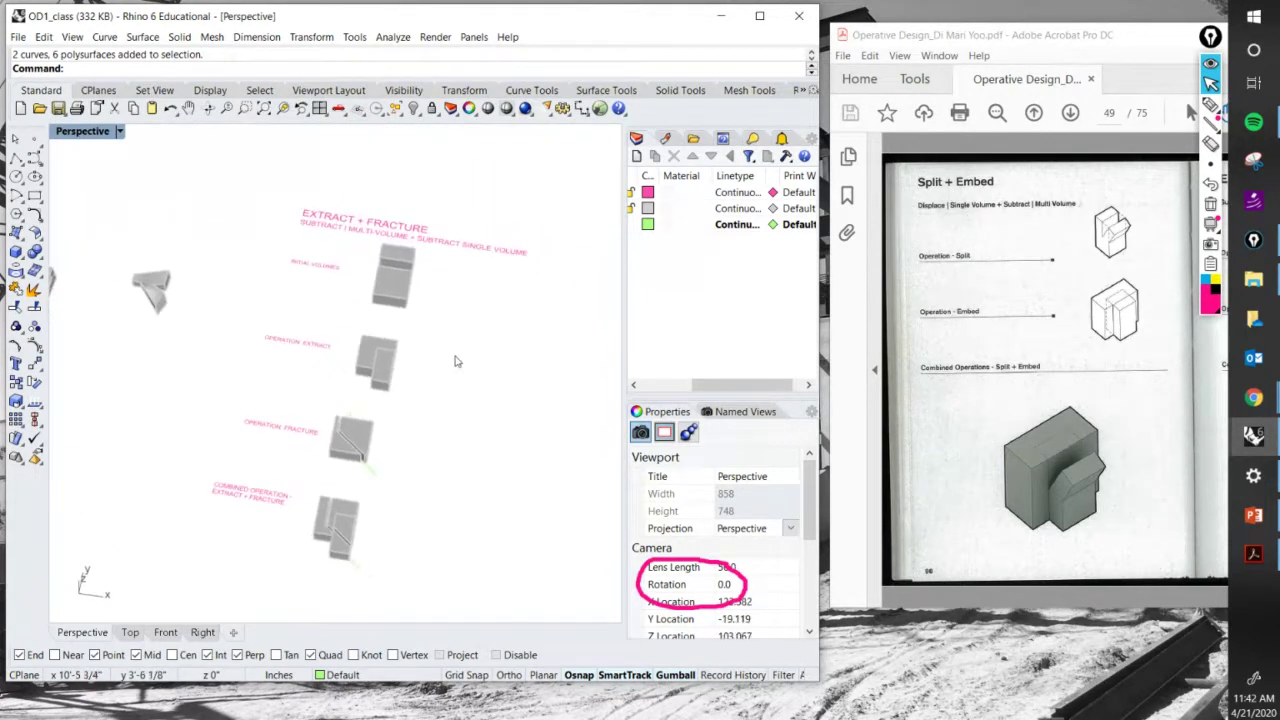
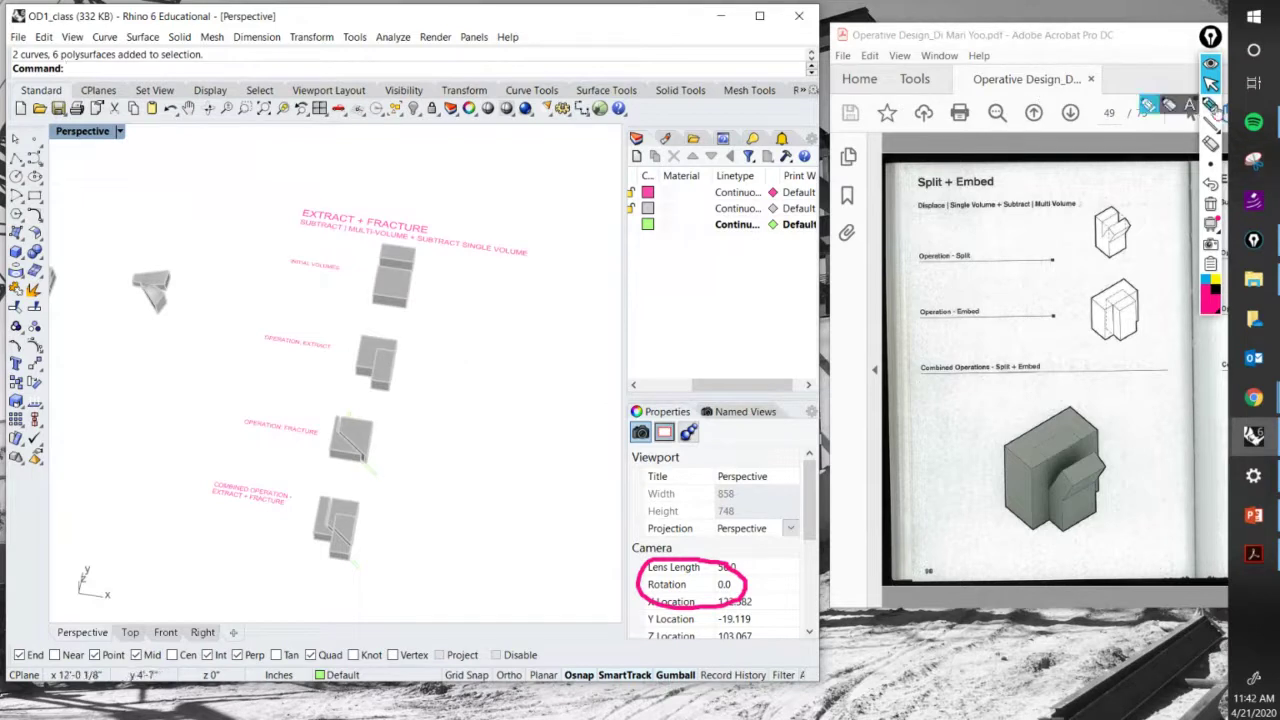
{"action": "left_click", "coordinate": [1125, 268]}
{"action": "left_click_drag", "start_coordinate": [1108, 246], "coordinate": [1110, 252]}
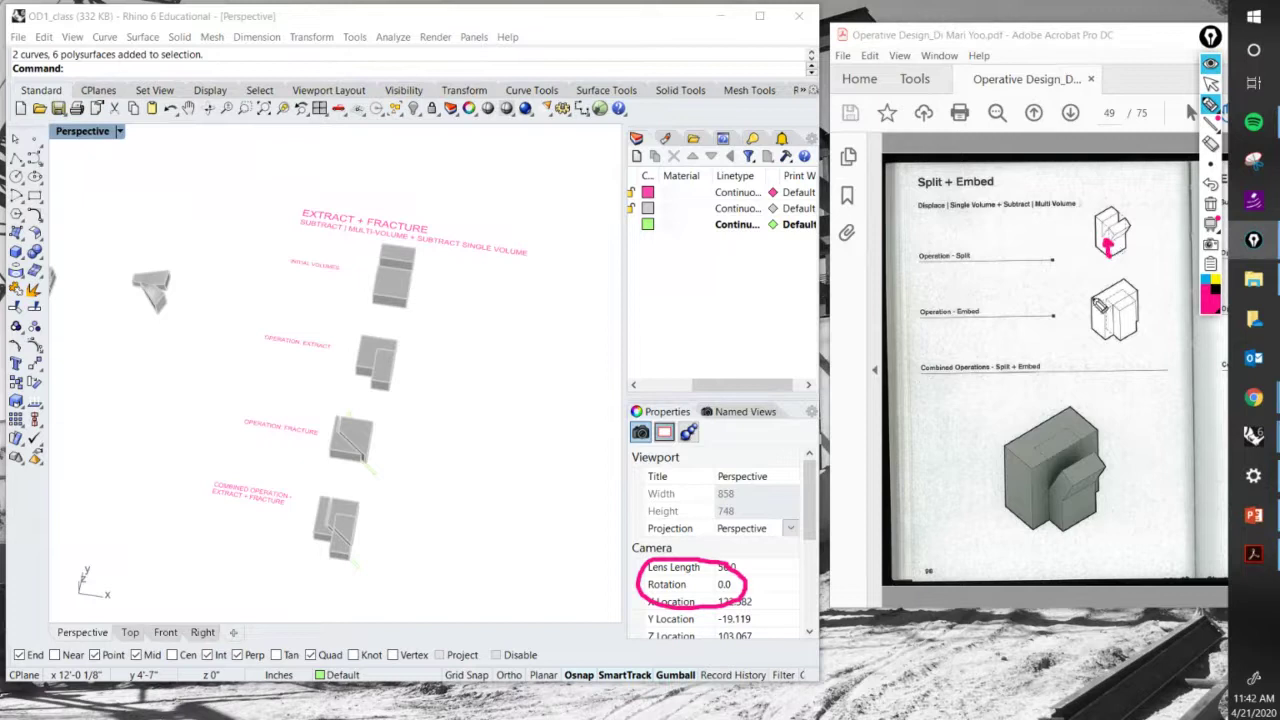
{"action": "mouse_move", "coordinate": [1090, 301]}
{"action": "left_mouse_down"}
{"action": "mouse_move", "coordinate": [1128, 281]}
{"action": "mouse_move", "coordinate": [1138, 292]}
{"action": "mouse_move", "coordinate": [1140, 335]}
{"action": "mouse_move", "coordinate": [1122, 338]}
{"action": "left_mouse_up"}
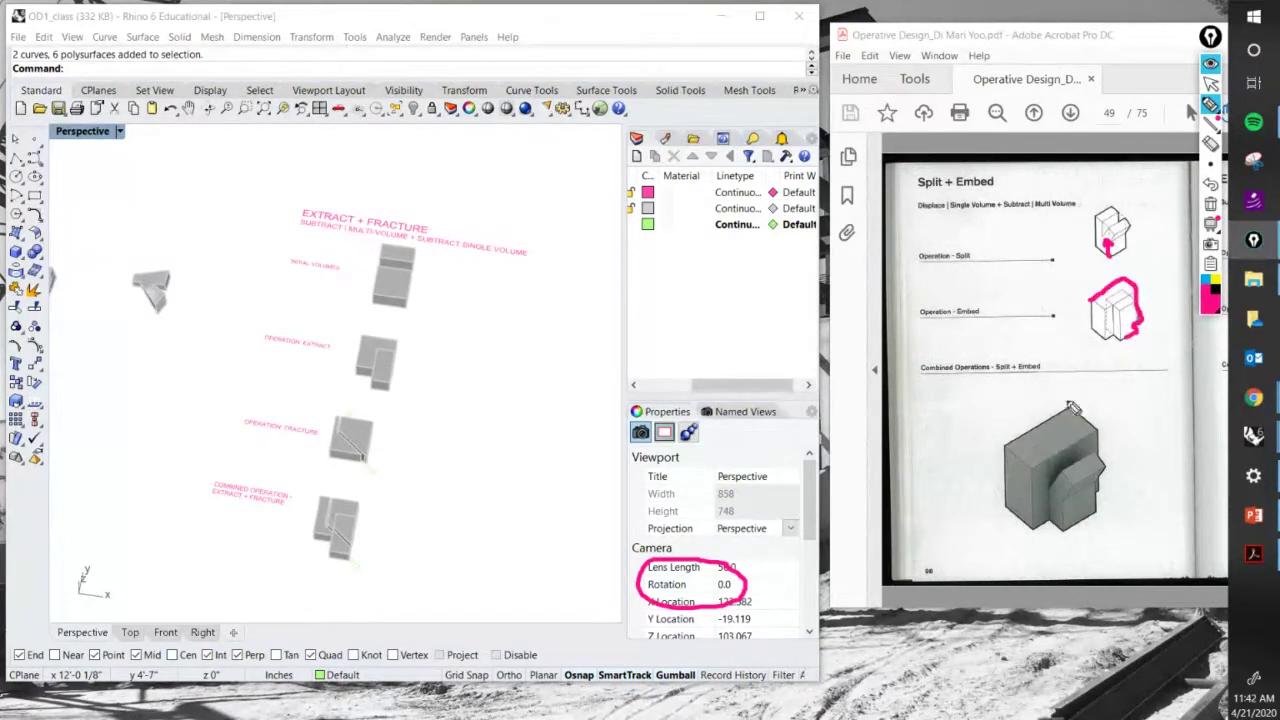
{"action": "mouse_move", "coordinate": [1078, 386]}
{"action": "left_mouse_down"}
{"action": "mouse_move", "coordinate": [981, 487]}
{"action": "mouse_move", "coordinate": [1128, 400]}
{"action": "mouse_move", "coordinate": [1072, 372]}
{"action": "left_mouse_up"}
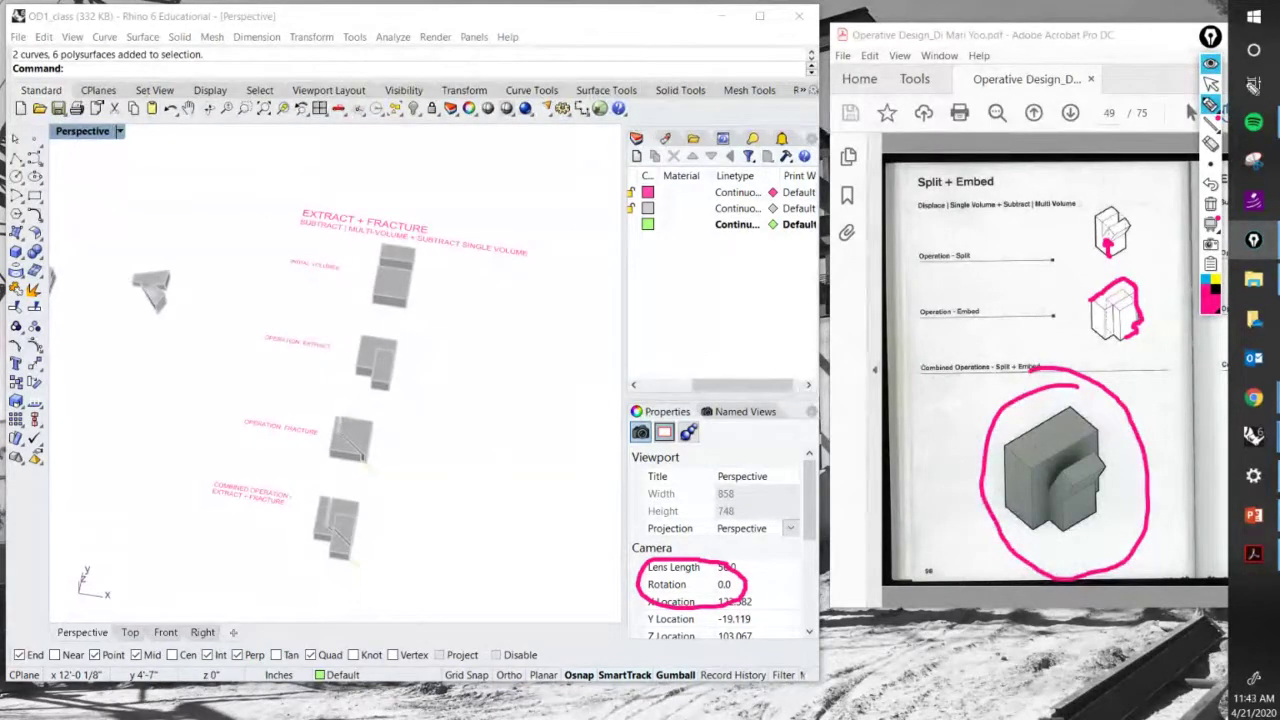
{"action": "left_click", "coordinate": [1210, 86]}
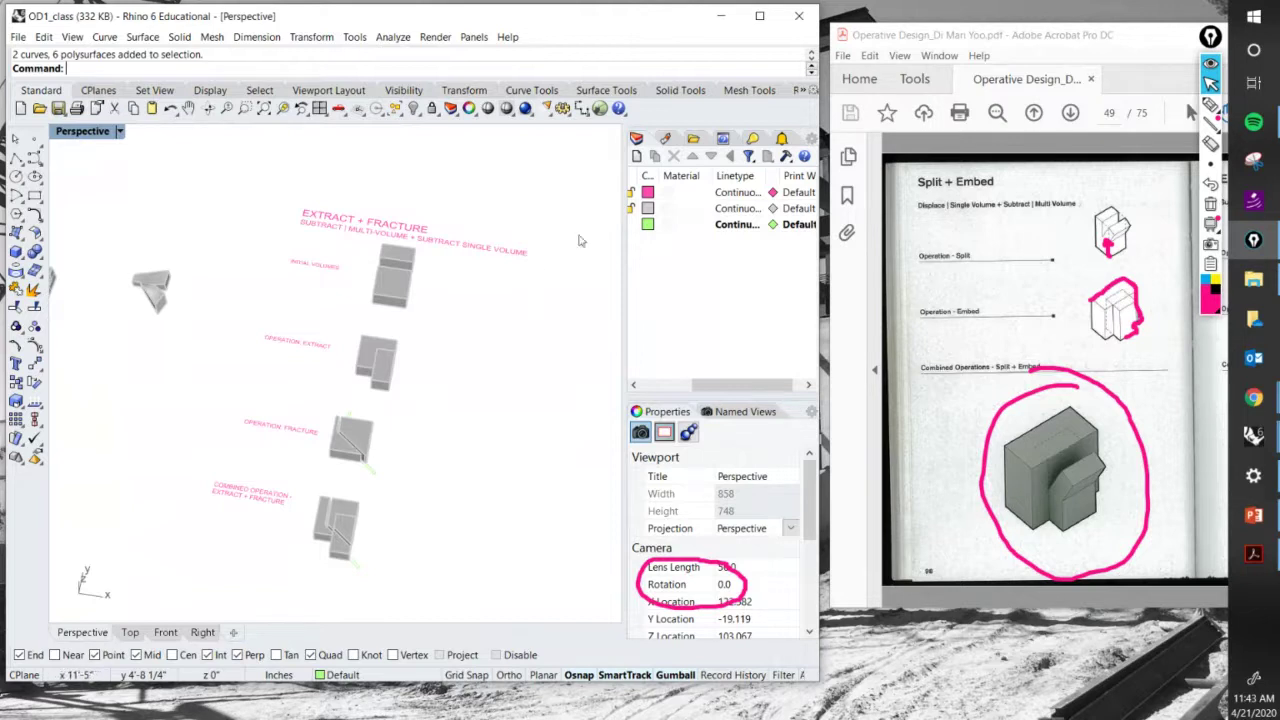
{"action": "left_click", "coordinate": [1211, 204]}
Page back through the PDF from Split + Embed to the single-volume Compress operation page.
{"action": "scroll", "coordinate": [1151, 276], "scroll_direction": "up", "scroll_amount": 6}
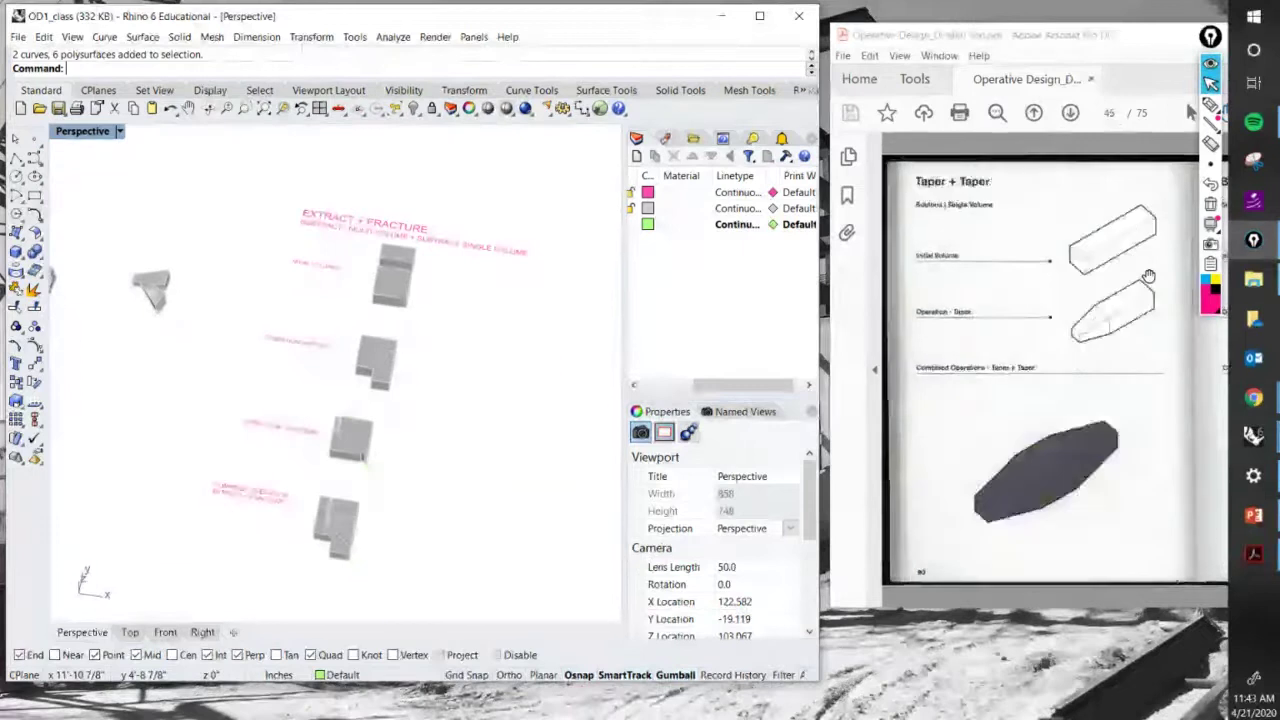
{"action": "scroll", "coordinate": [1120, 292], "scroll_direction": "up", "scroll_amount": 5}
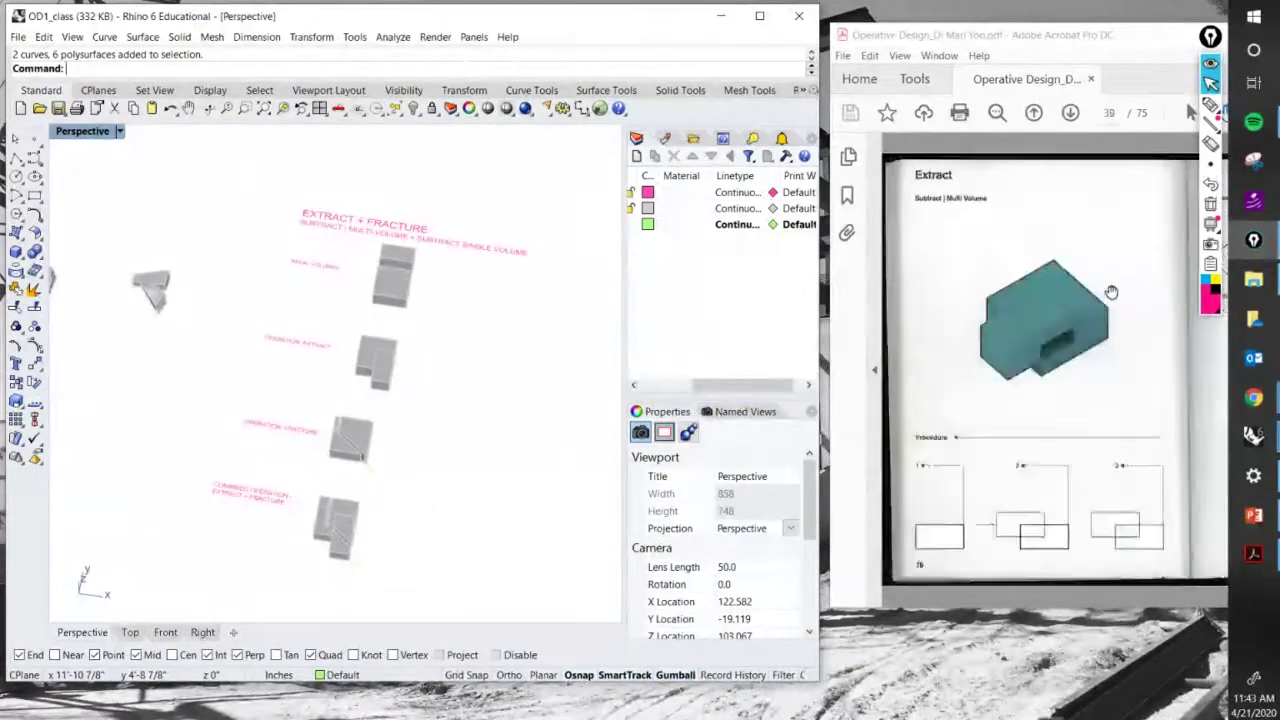
{"action": "scroll", "coordinate": [1112, 299], "scroll_direction": "up", "scroll_amount": 5}
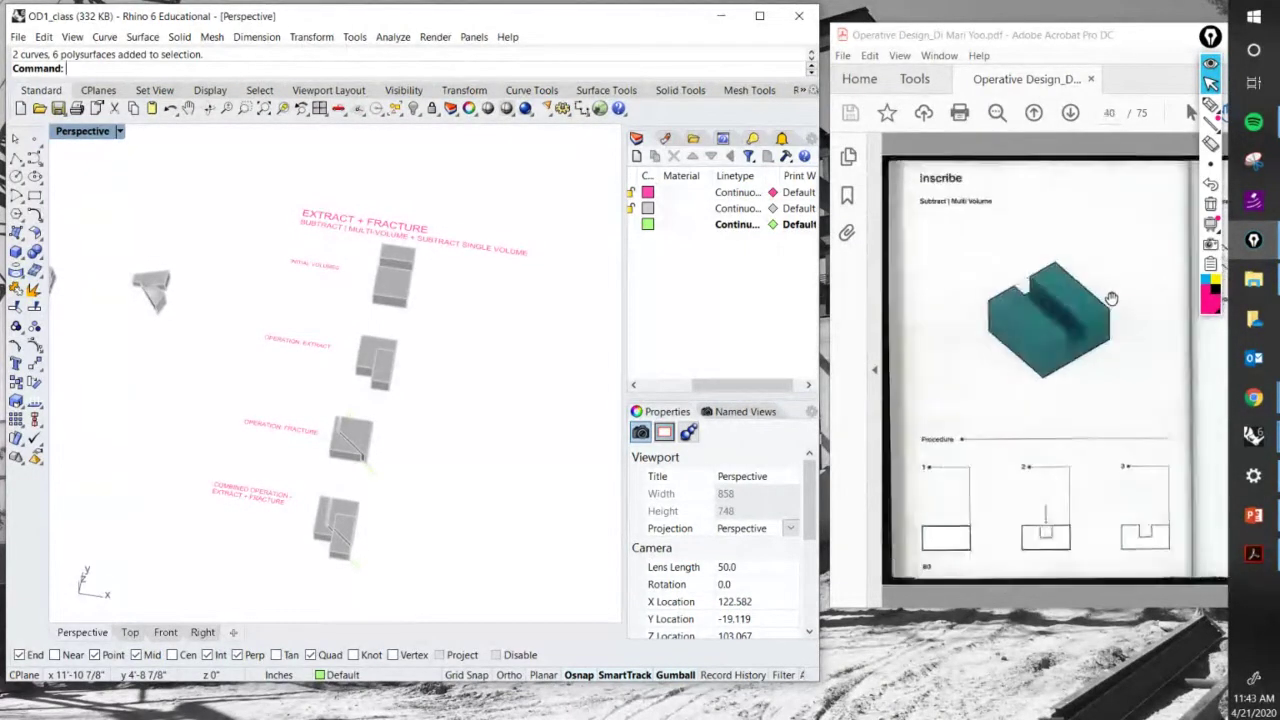
{"action": "scroll", "coordinate": [1114, 303], "scroll_direction": "up", "scroll_amount": 3}
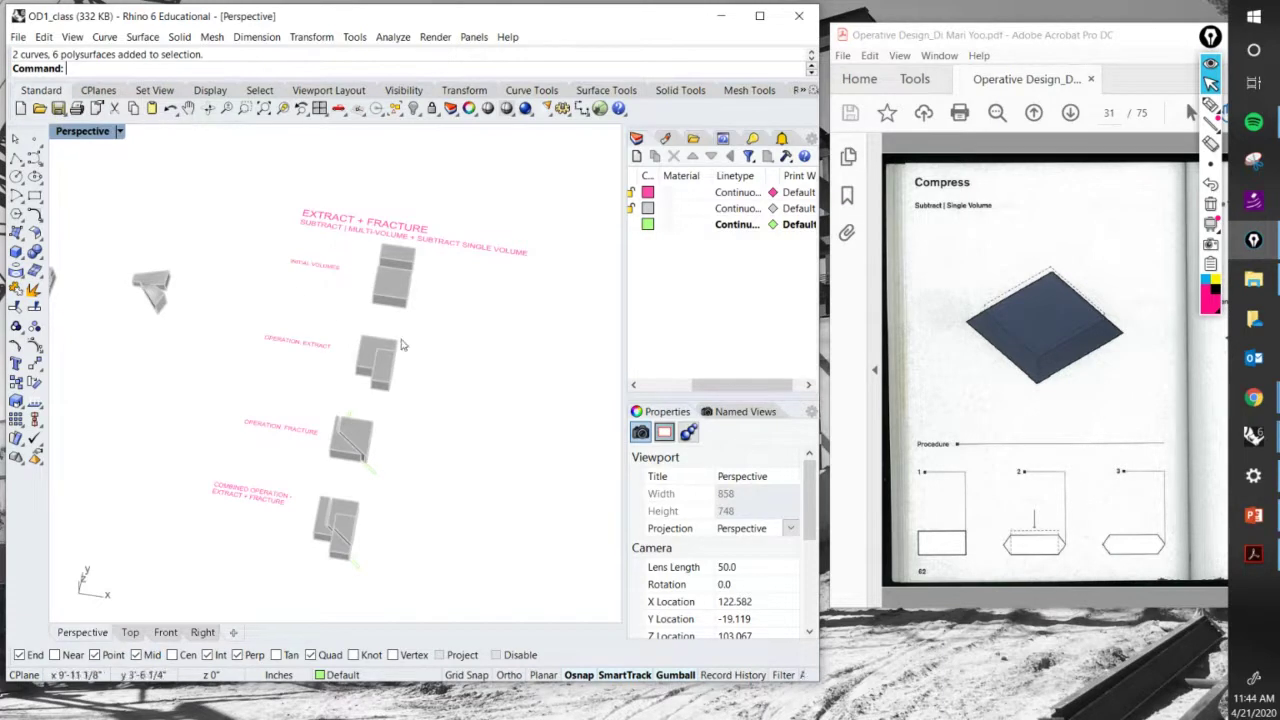
Examine the BASE VOLUMES row and its fraction captions from 1/1 to 1/16 at the model's origin.
{"action": "scroll", "coordinate": [341, 346], "scroll_direction": "down", "scroll_amount": 10}
{"action": "scroll", "coordinate": [342, 346], "scroll_direction": "up", "scroll_amount": 8}
{"action": "scroll", "coordinate": [511, 440], "scroll_direction": "down", "scroll_amount": 8}
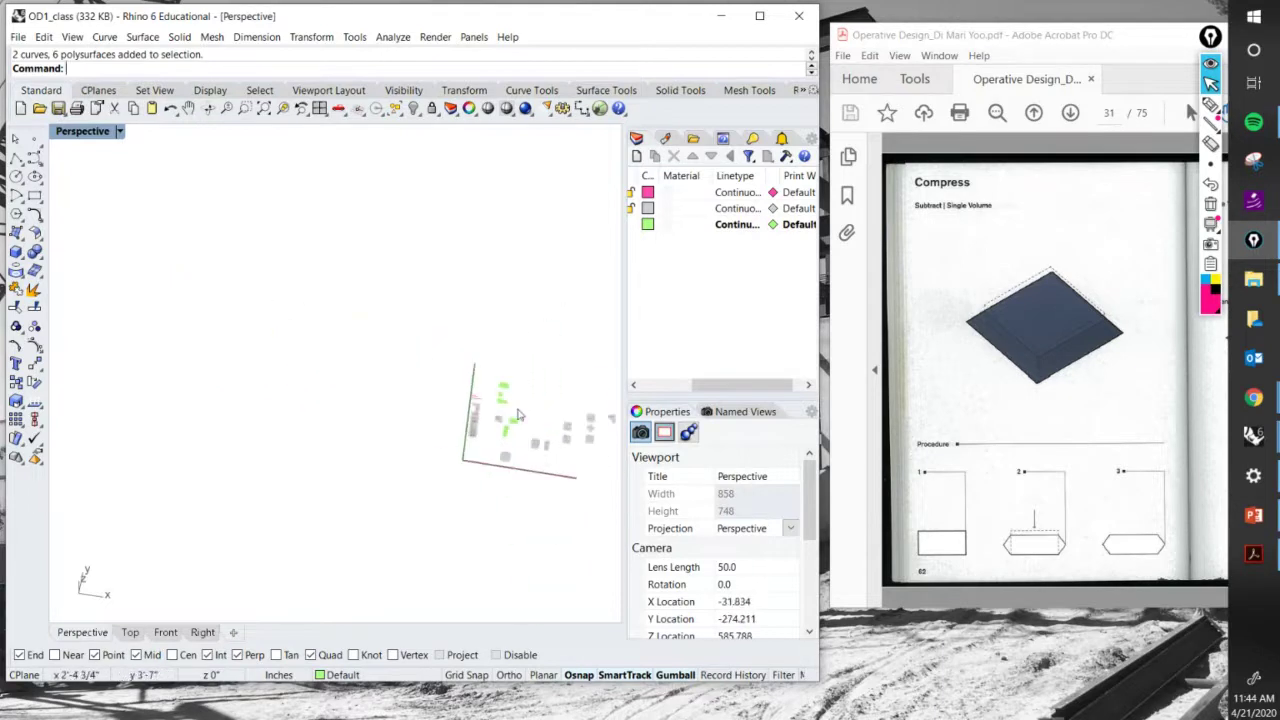
{"action": "scroll", "coordinate": [511, 432], "scroll_direction": "up", "scroll_amount": 15}
{"action": "right_click_drag", "start_coordinate": [425, 452], "coordinate": [413, 398]}
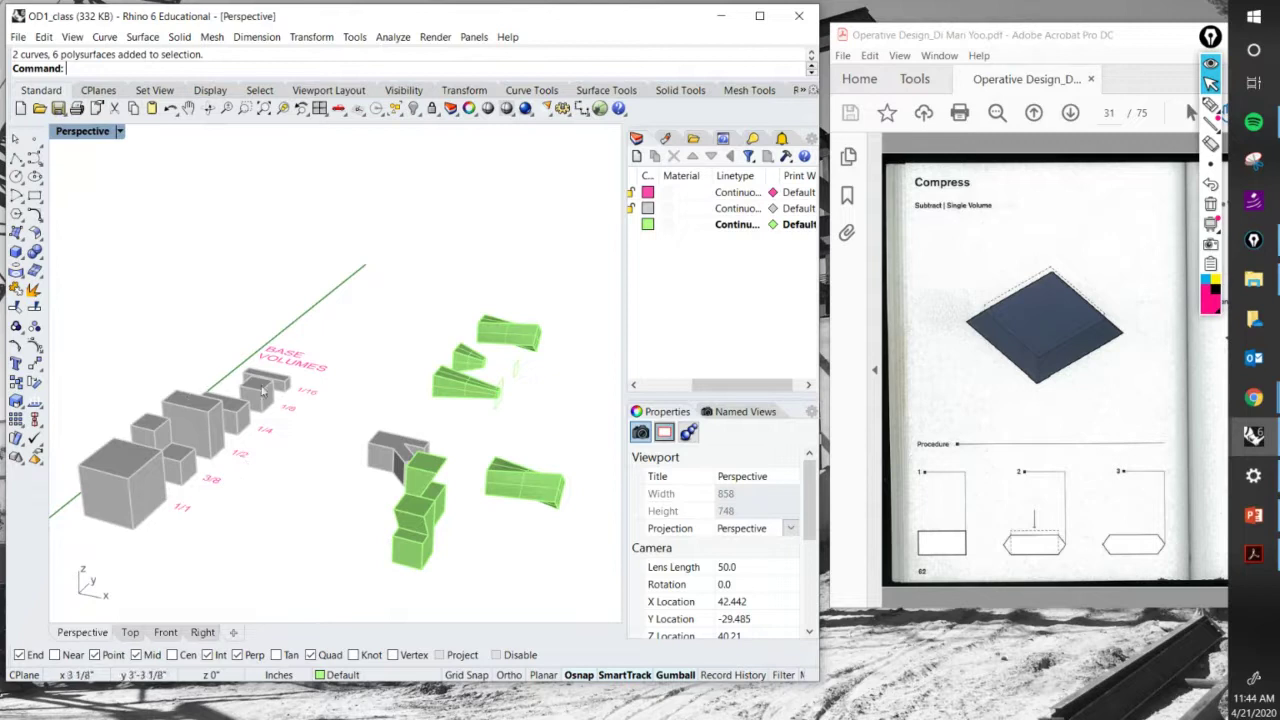
{"action": "right_click_drag", "start_coordinate": [262, 385], "coordinate": [303, 437]}
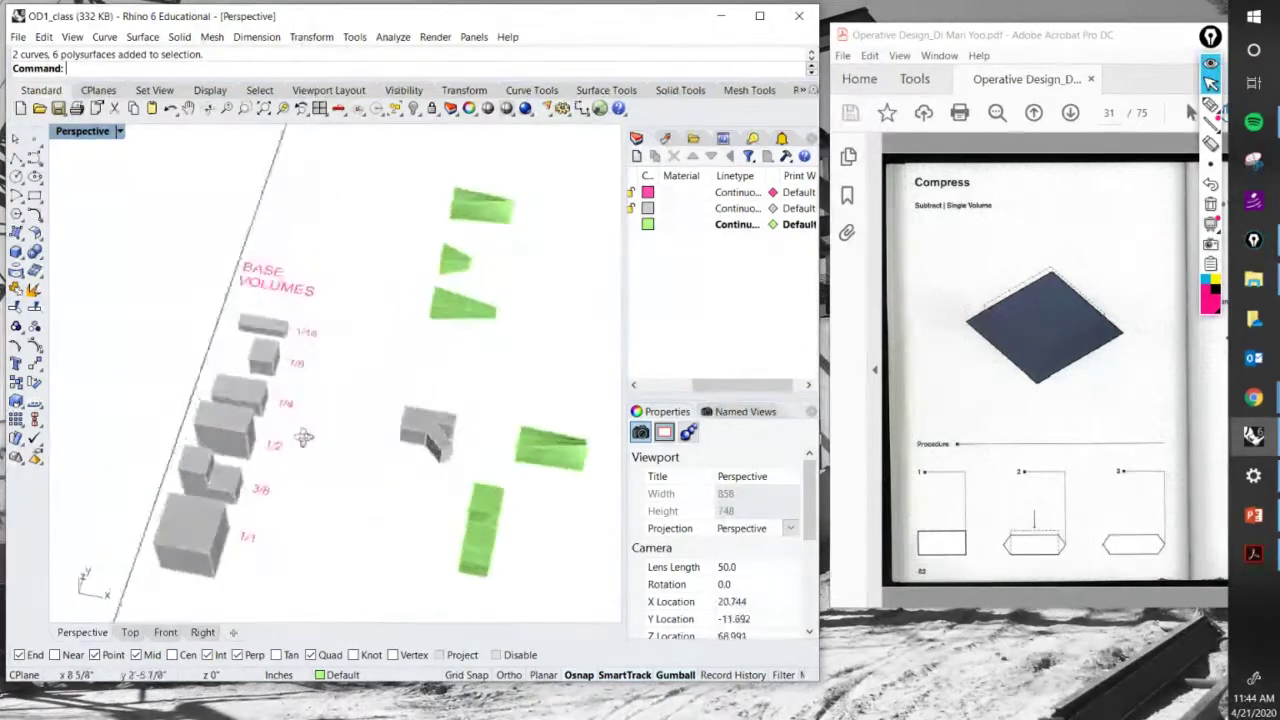
{"action": "scroll", "coordinate": [360, 365], "scroll_direction": "down", "scroll_amount": 3}
{"action": "left_click_drag", "start_coordinate": [96, 205], "coordinate": [338, 538]}
{"action": "scroll", "coordinate": [275, 392], "scroll_direction": "up", "scroll_amount": 3}
{"action": "key", "text": "Escape"}
{"action": "scroll", "coordinate": [275, 392], "scroll_direction": "up", "scroll_amount": 3}
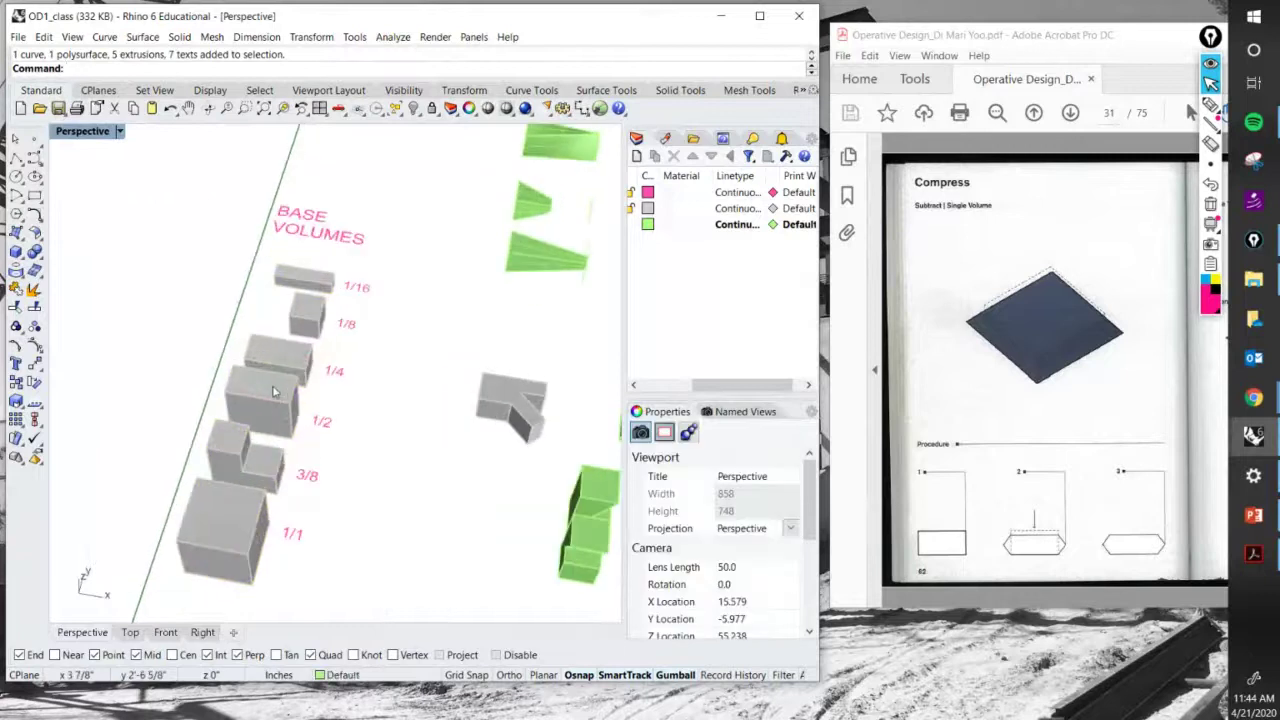
{"action": "right_click_drag", "start_coordinate": [275, 392], "coordinate": [268, 376]}
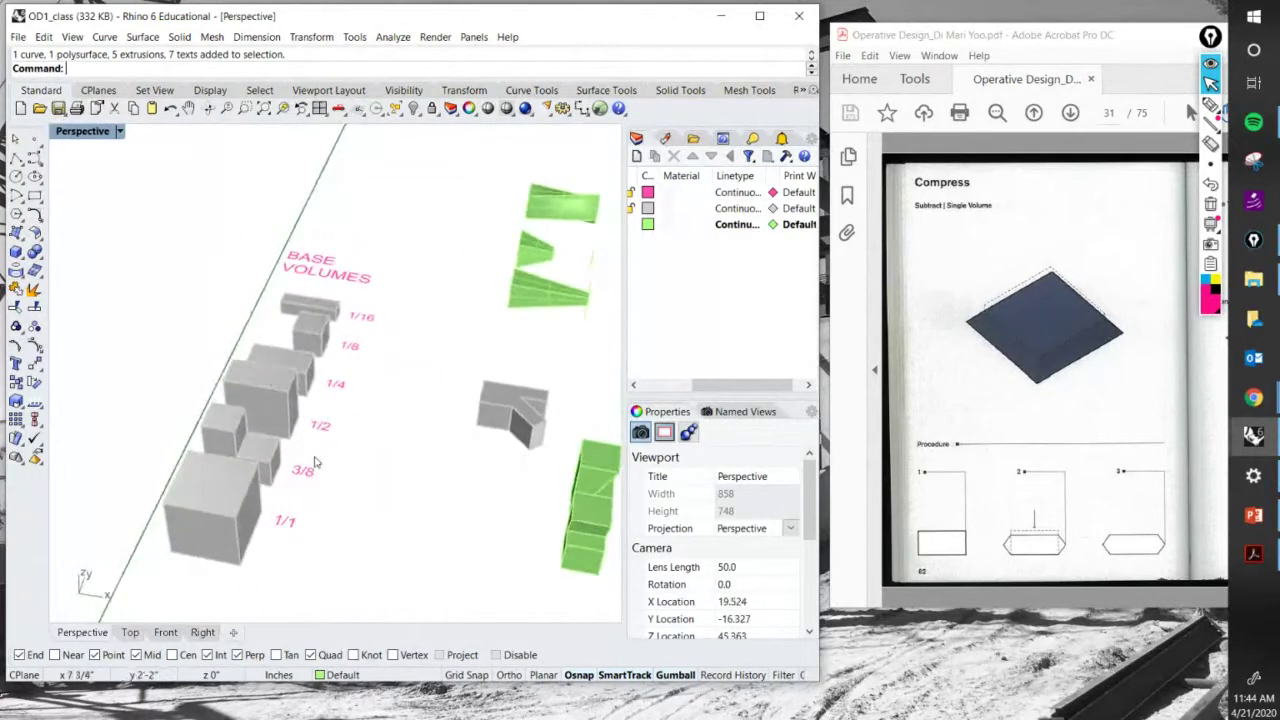
Show the construction grid in the Perspective viewport with the Grid command, keeping the grid axes on.
{"action": "type", "text": "g"}
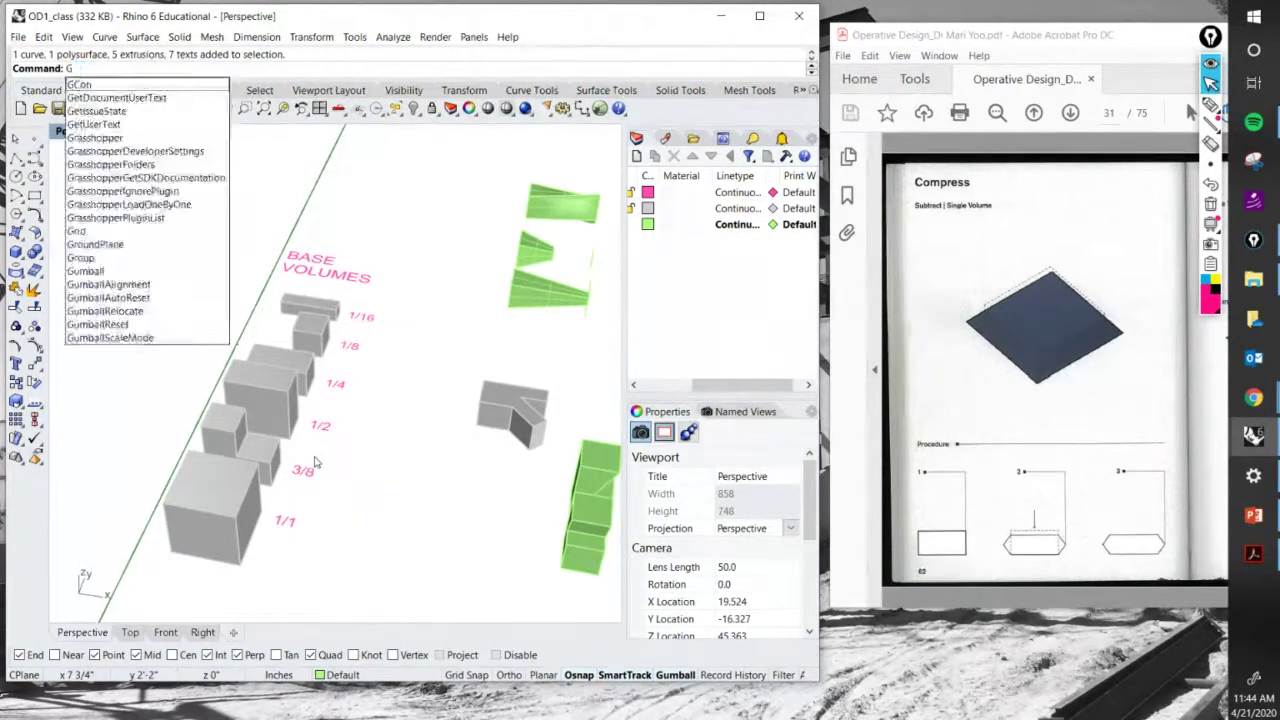
{"action": "key", "text": "Escape"}
{"action": "type", "text": "grid"}
{"action": "key", "text": "Return"}
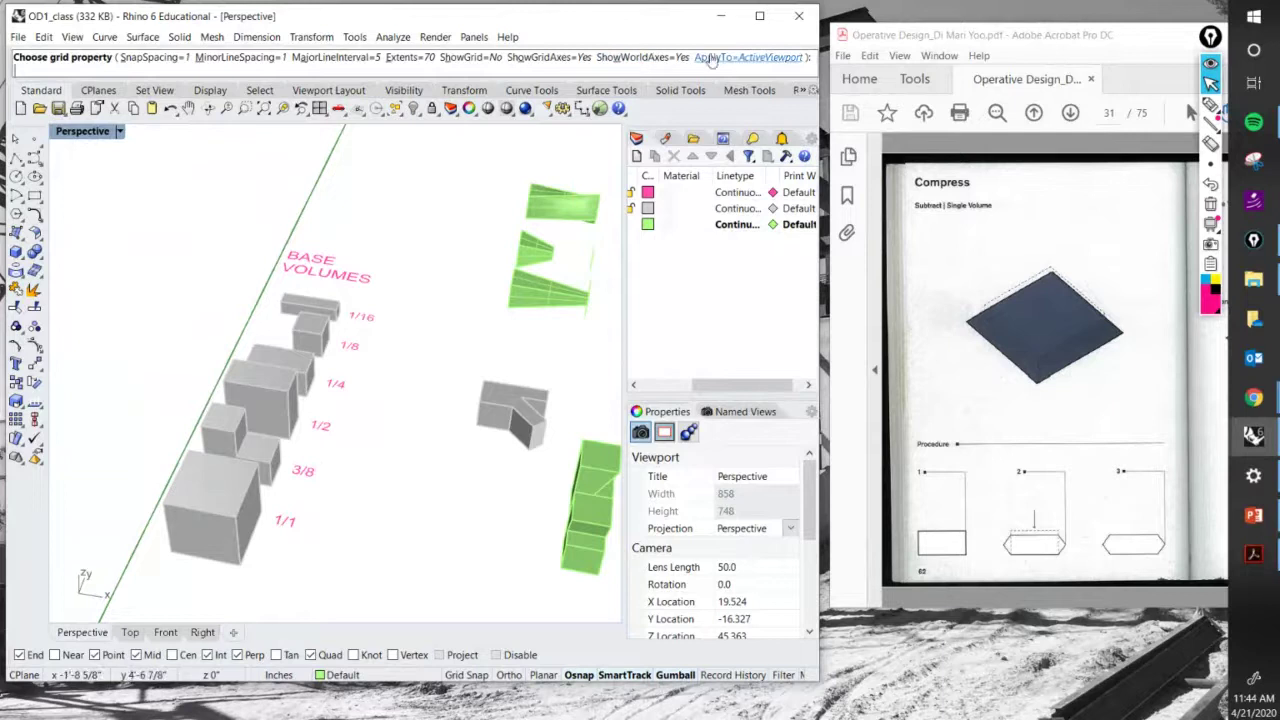
{"action": "left_click", "coordinate": [566, 60]}
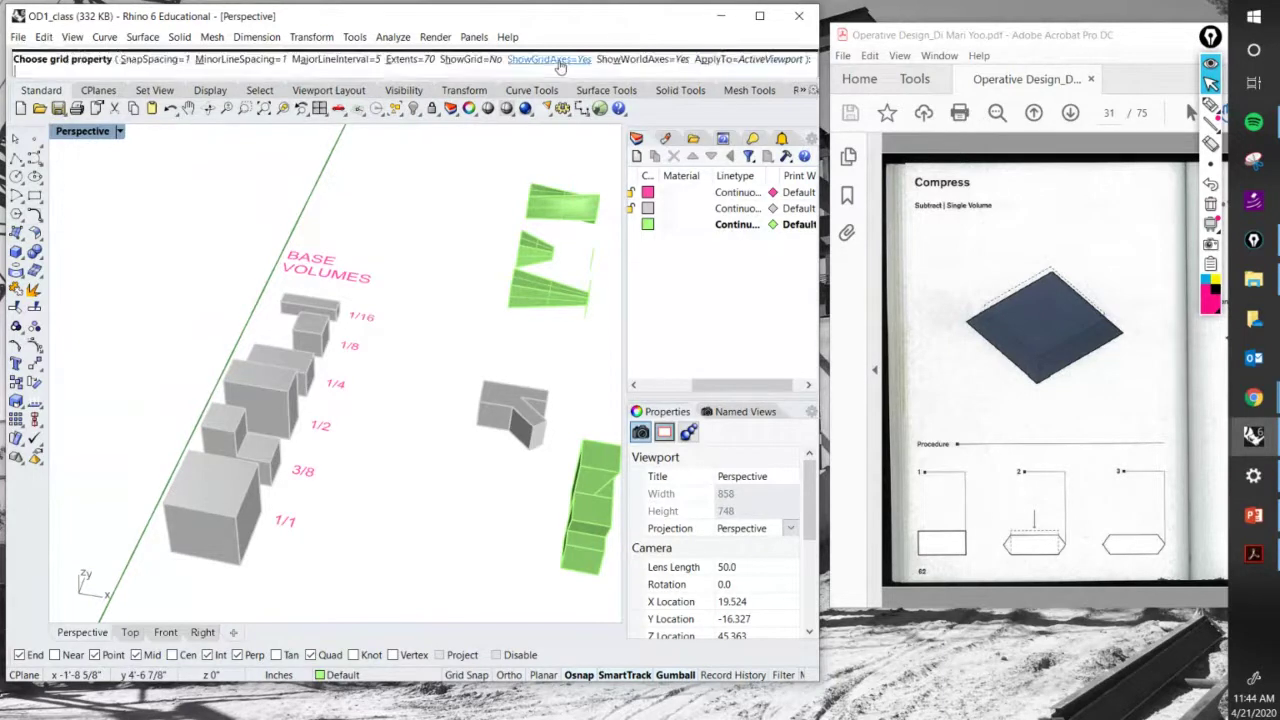
{"action": "left_click", "coordinate": [560, 60]}
{"action": "left_click", "coordinate": [480, 57]}
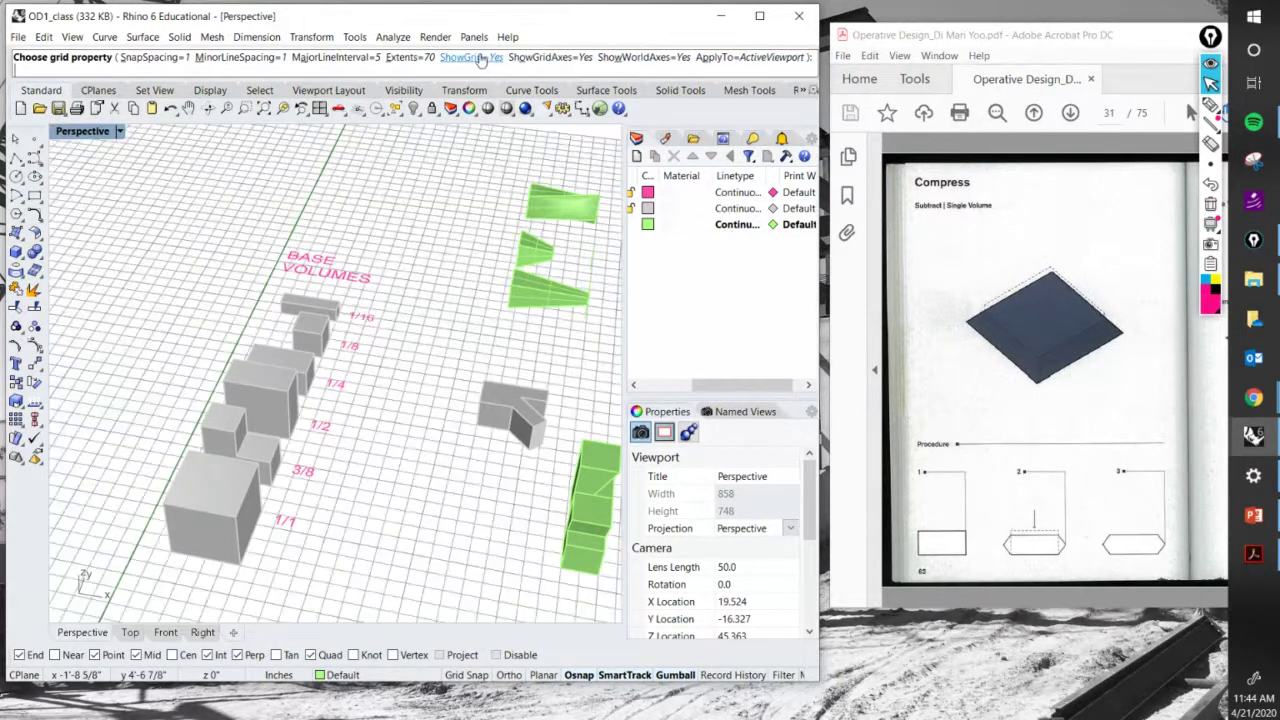
Inspect the base volumes from several angles against the grid squares to compare their sizes.
{"action": "scroll", "coordinate": [210, 553], "scroll_direction": "up", "scroll_amount": 3}
{"action": "right_click_drag", "start_coordinate": [210, 553], "coordinate": [306, 381]}
{"action": "scroll", "coordinate": [228, 567], "scroll_direction": "up", "scroll_amount": 3}
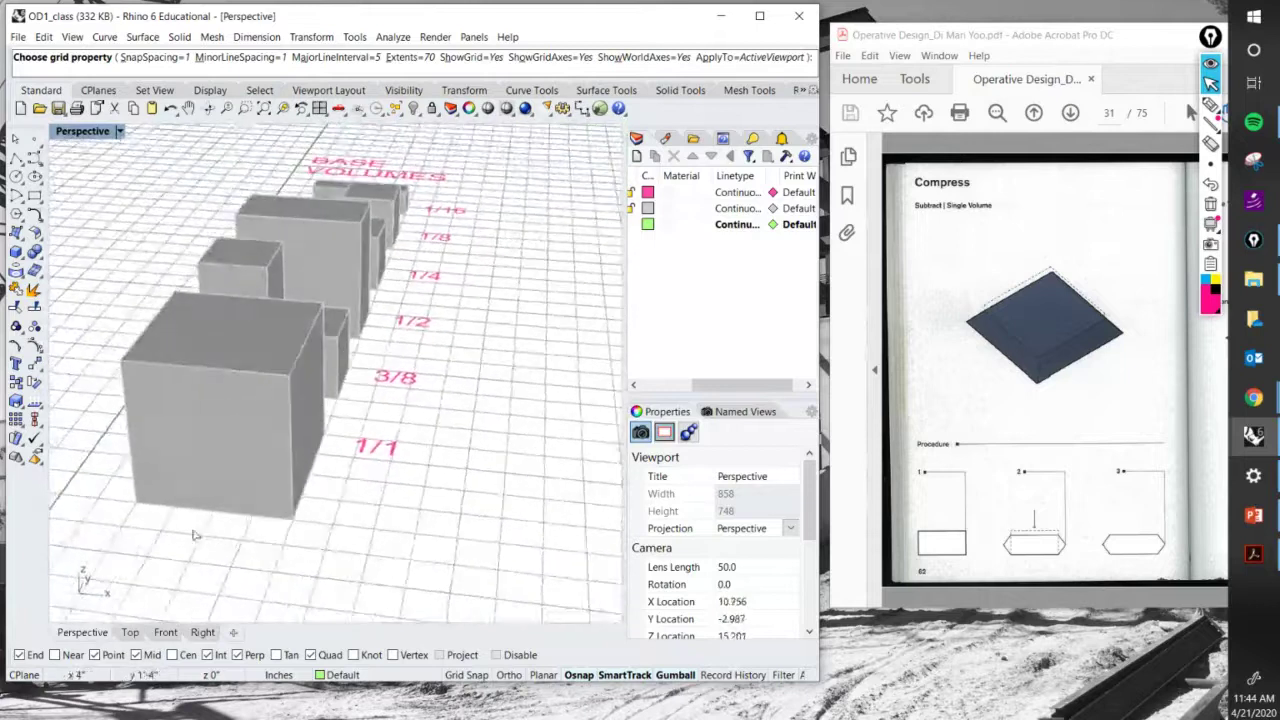
{"action": "right_click_drag", "start_coordinate": [420, 330], "coordinate": [300, 410]}
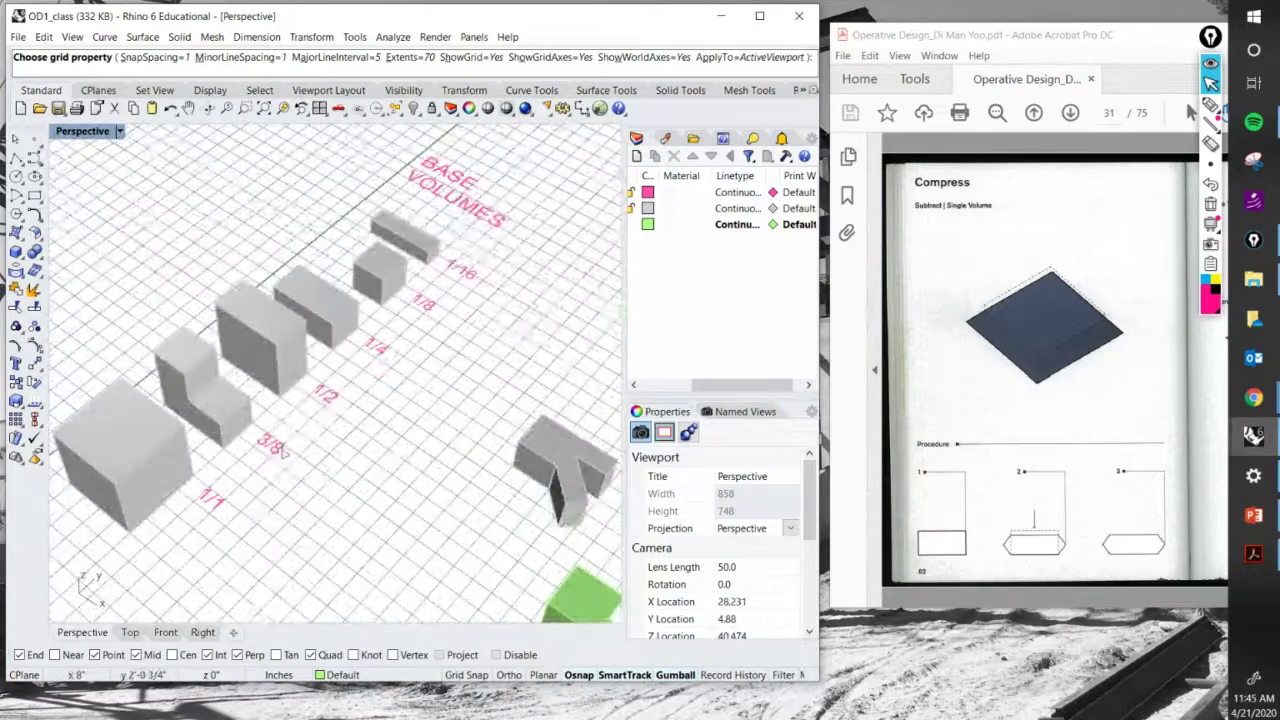
{"action": "right_click_drag", "start_coordinate": [388, 348], "coordinate": [440, 278]}
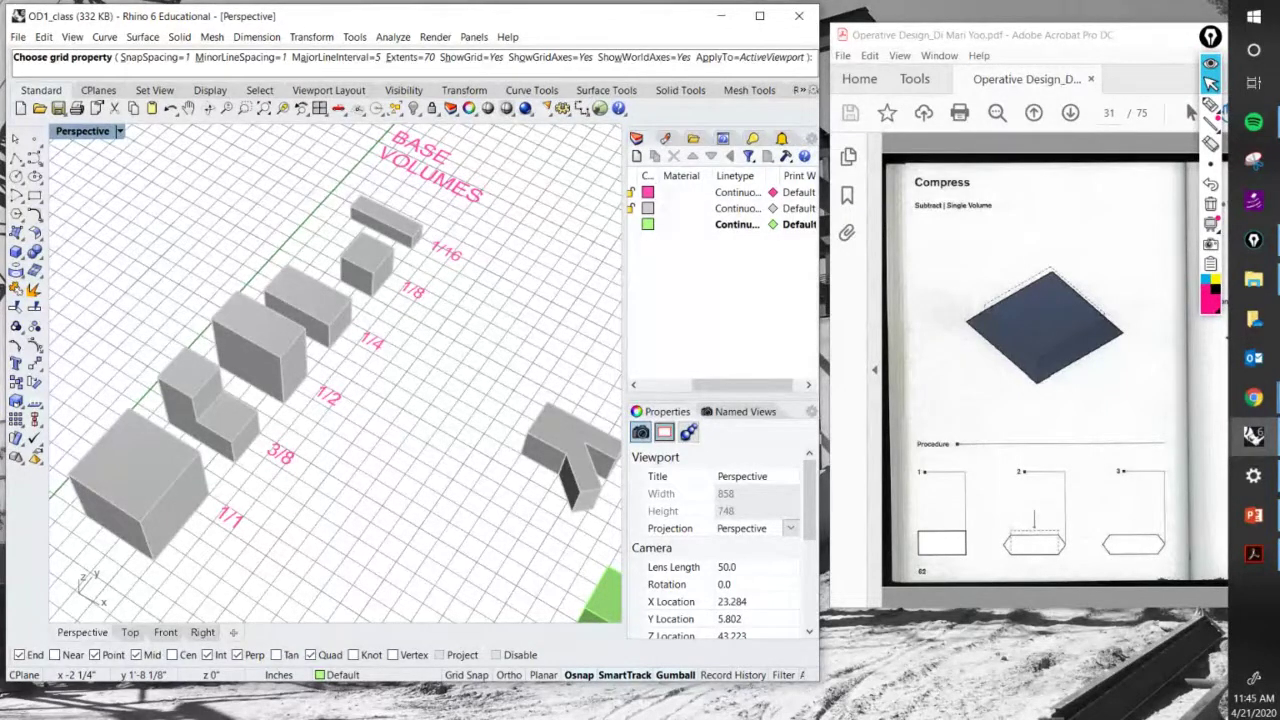
Circle the whole BASE VOLUMES row in the Perspective viewport with the pink annotation pen.
{"action": "left_click", "coordinate": [1210, 105]}
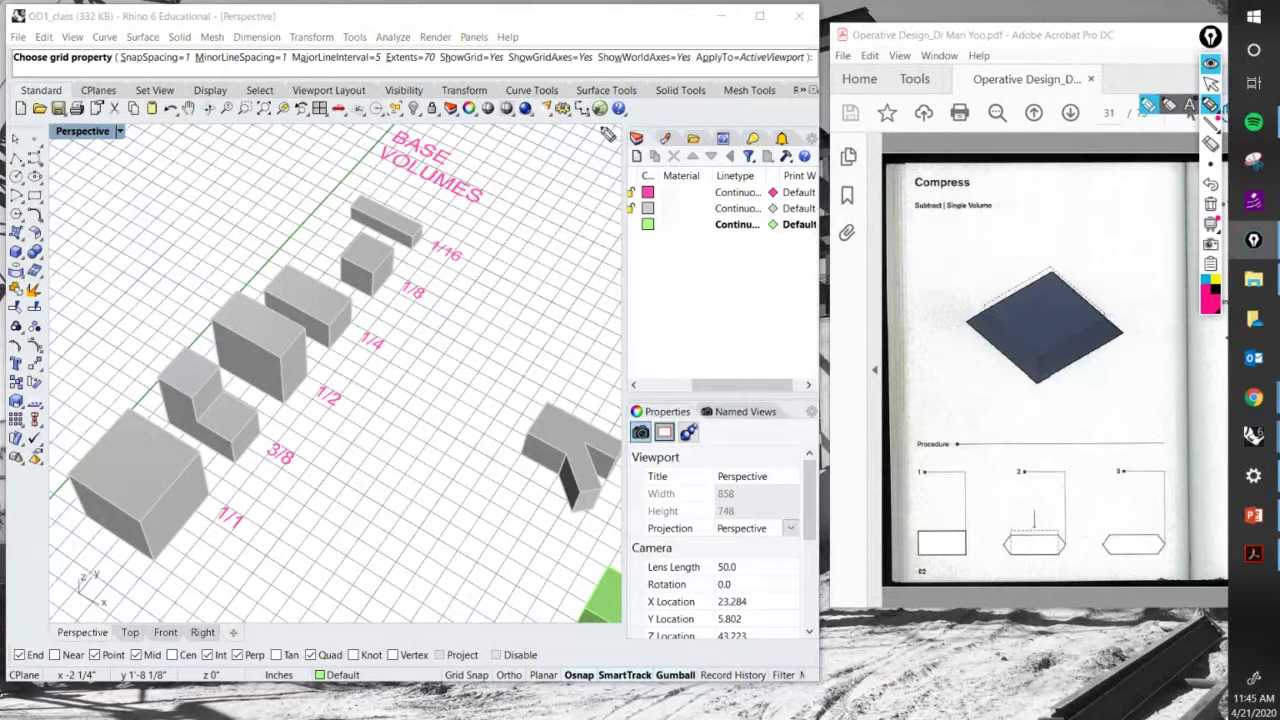
{"action": "mouse_move", "coordinate": [362, 176]}
{"action": "left_mouse_down"}
{"action": "mouse_move", "coordinate": [149, 349]}
{"action": "mouse_move", "coordinate": [54, 561]}
{"action": "mouse_move", "coordinate": [250, 603]}
{"action": "mouse_move", "coordinate": [480, 403]}
{"action": "mouse_move", "coordinate": [500, 283]}
{"action": "mouse_move", "coordinate": [445, 212]}
{"action": "mouse_move", "coordinate": [345, 172]}
{"action": "left_mouse_up"}
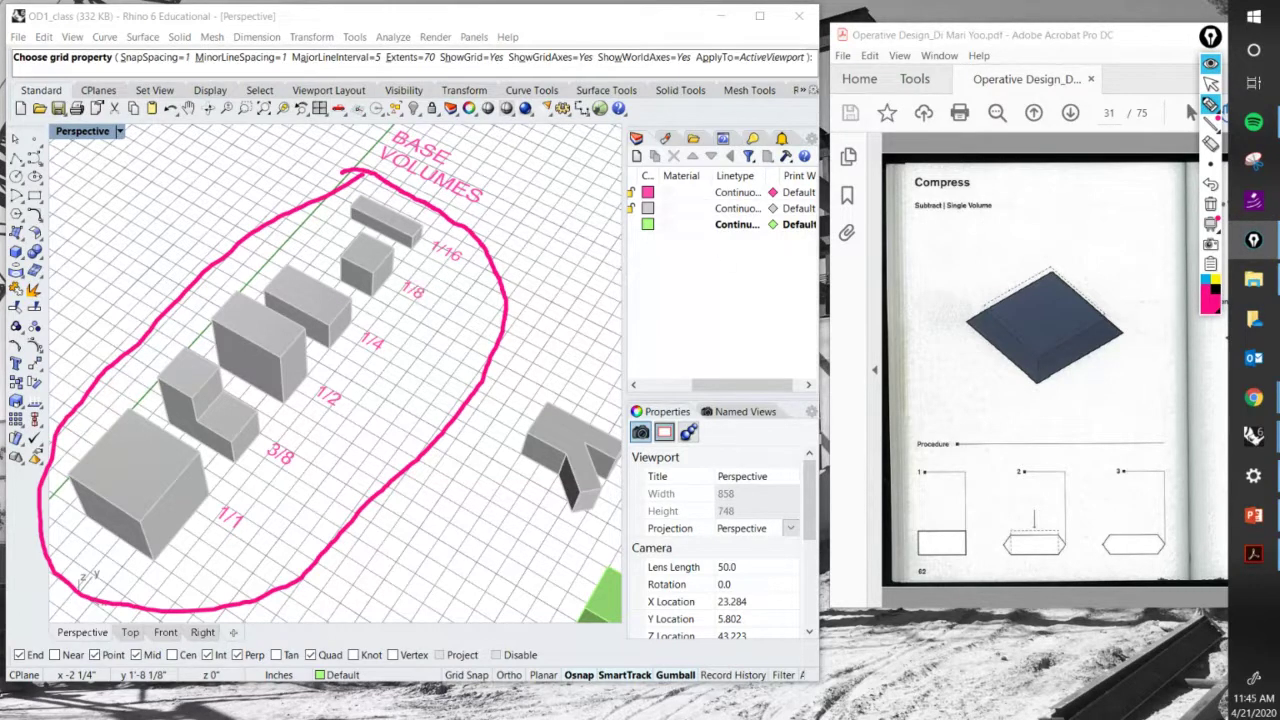
{"action": "left_click", "coordinate": [1210, 84]}
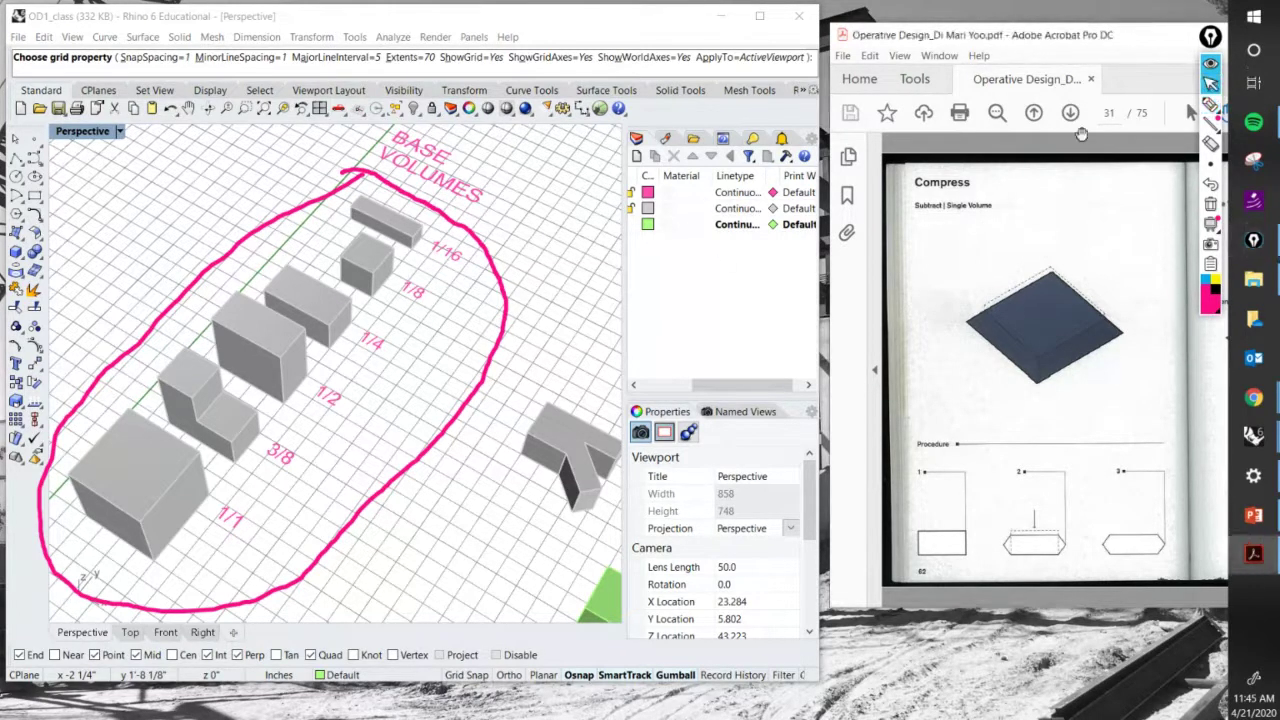
Reveal the Compress spread's facing page, circle its Variations column with the pen, clear all annotations, and return to the Rhino model.
{"action": "left_click_drag", "start_coordinate": [1110, 37], "coordinate": [816, 41]}
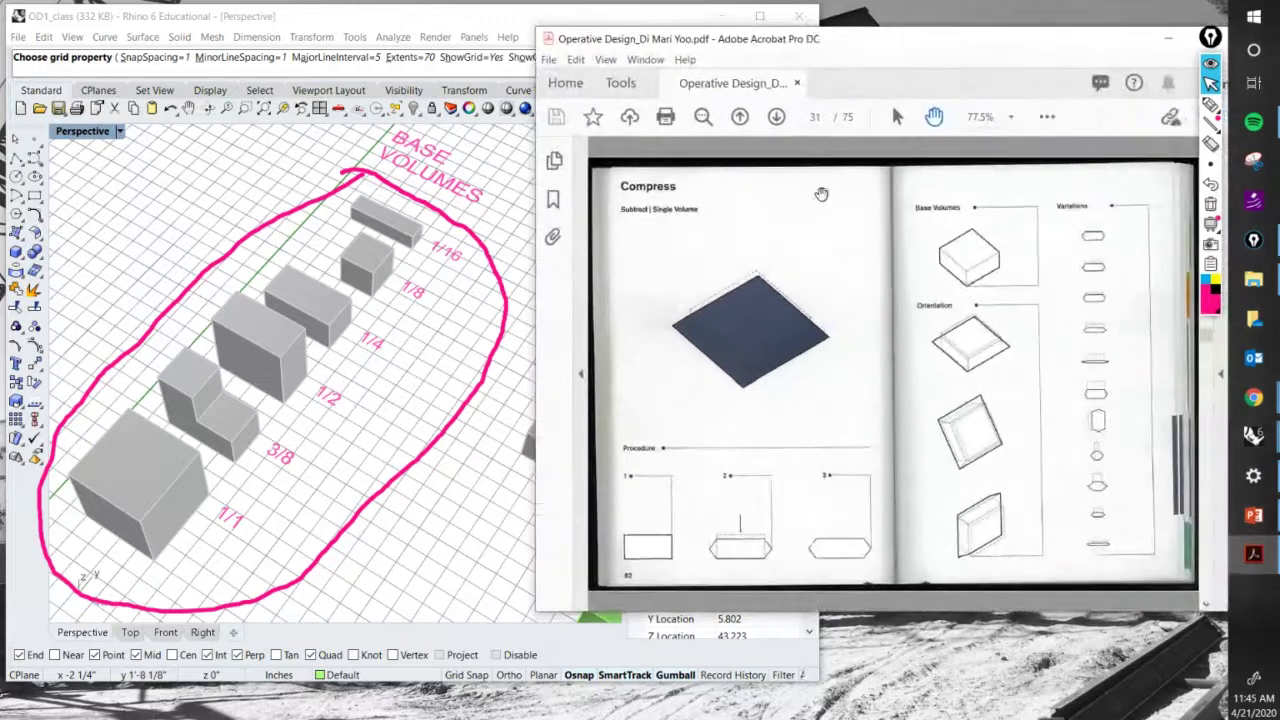
{"action": "left_click", "coordinate": [1210, 104]}
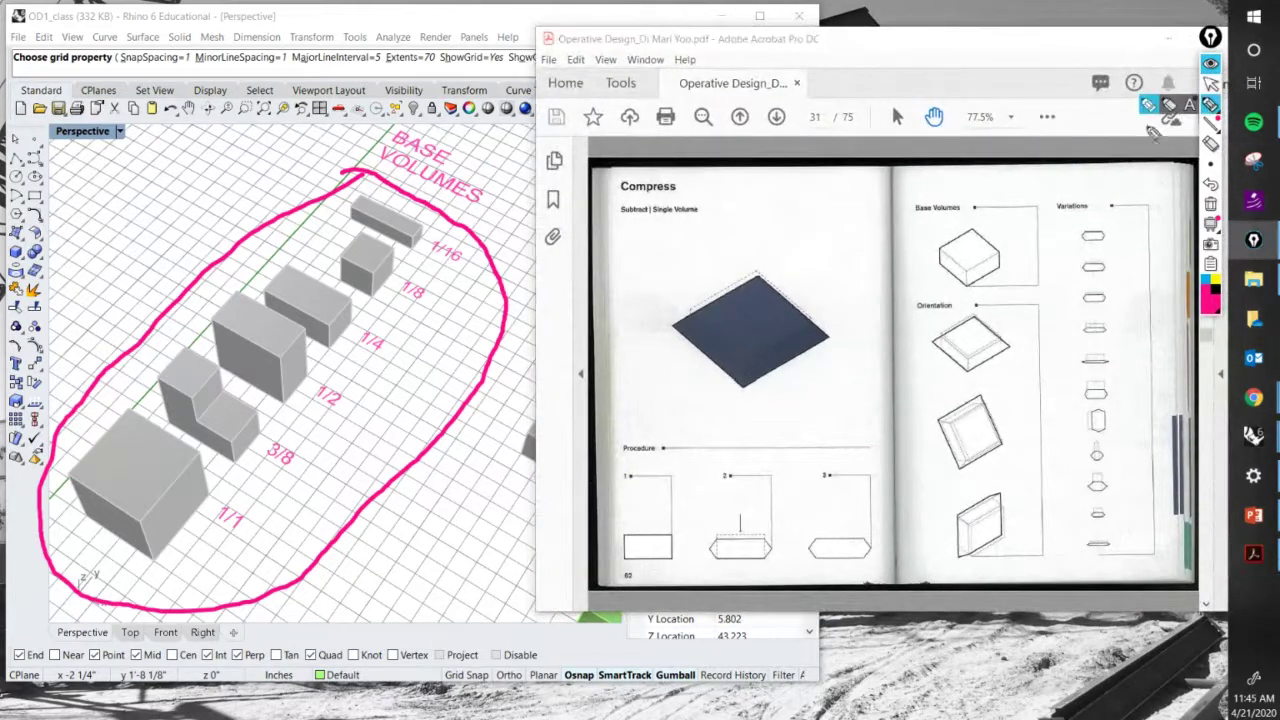
{"action": "mouse_move", "coordinate": [1056, 176]}
{"action": "left_mouse_down"}
{"action": "mouse_move", "coordinate": [1080, 575]}
{"action": "mouse_move", "coordinate": [1141, 432]}
{"action": "mouse_move", "coordinate": [1128, 212]}
{"action": "mouse_move", "coordinate": [1092, 180]}
{"action": "mouse_move", "coordinate": [1058, 176]}
{"action": "left_mouse_up"}
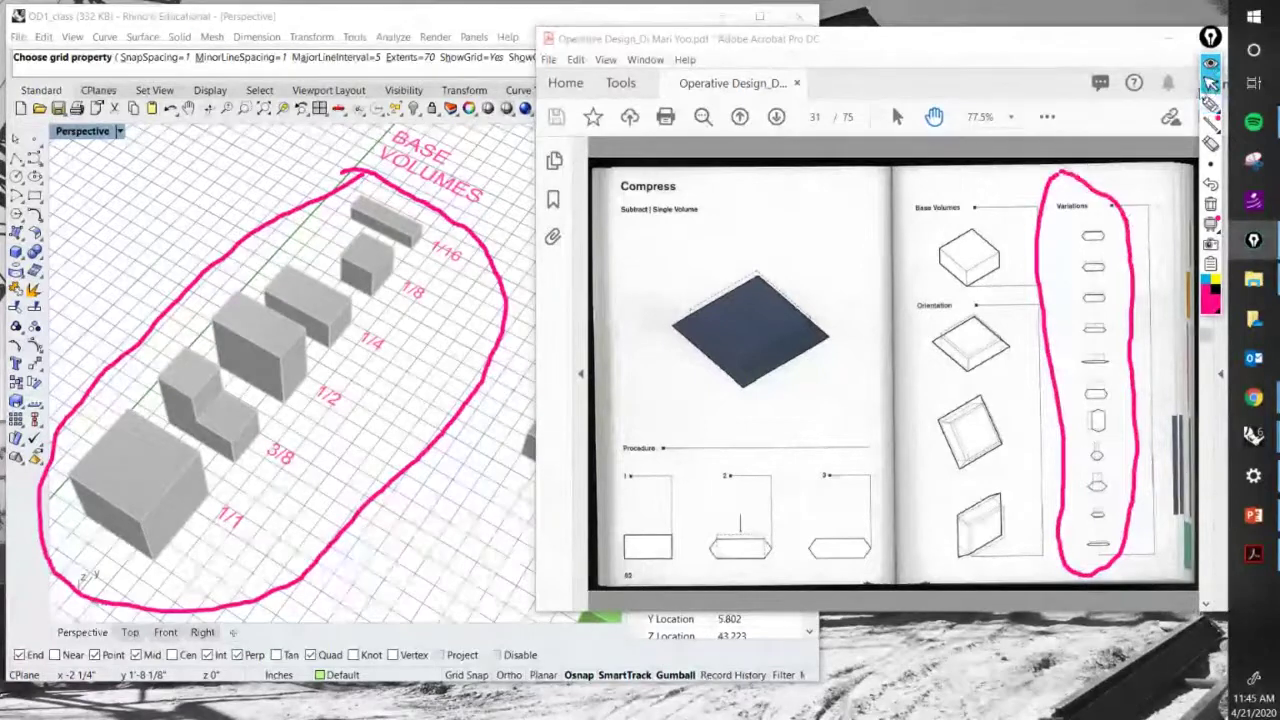
{"action": "left_click", "coordinate": [1210, 204]}
{"action": "left_click", "coordinate": [1210, 84]}
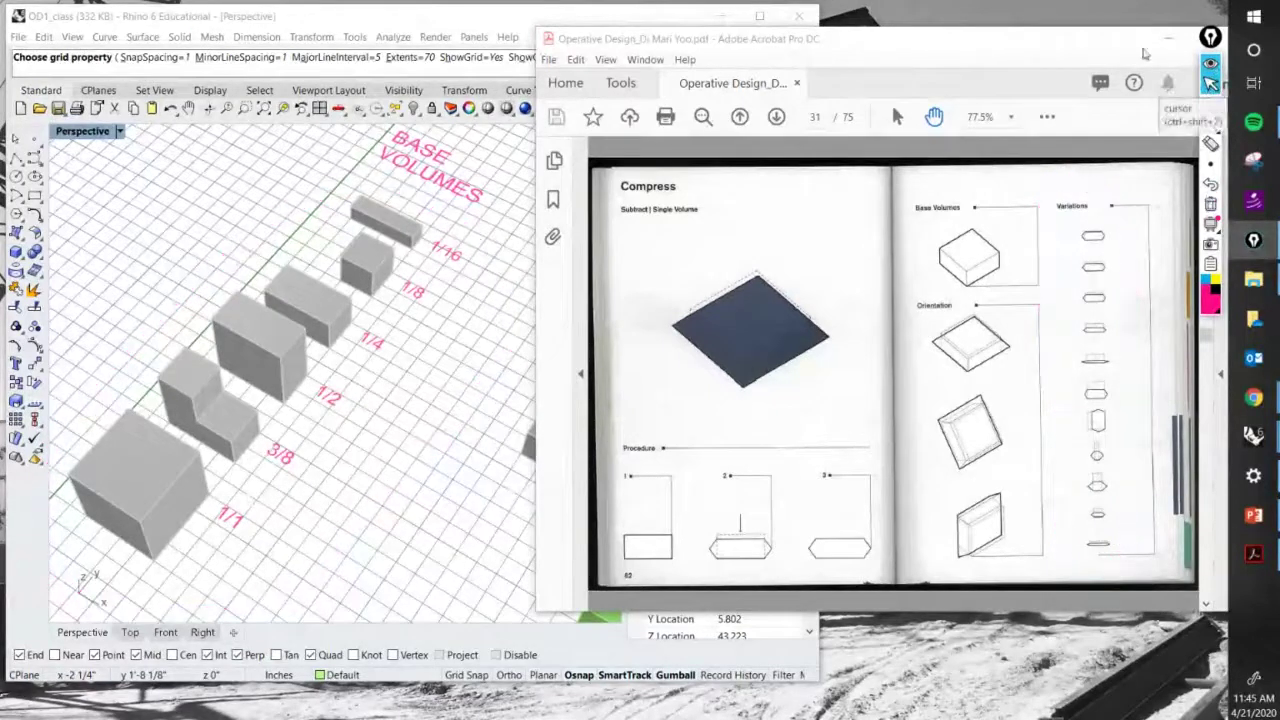
{"action": "left_click_drag", "start_coordinate": [840, 47], "coordinate": [1099, 41]}
{"action": "left_click", "coordinate": [649, 24]}
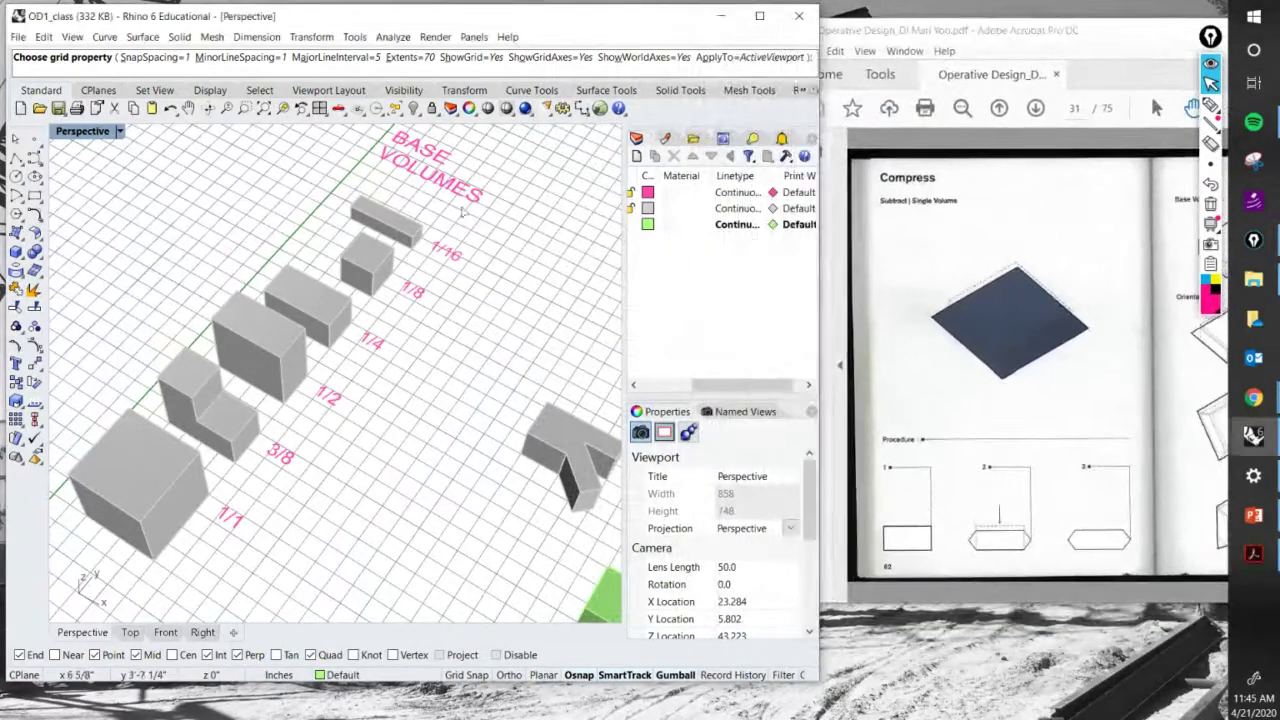
Review the base volumes against the grid from a lower angle and finish the Grid command.
{"action": "right_click_drag", "start_coordinate": [366, 357], "coordinate": [368, 344]}
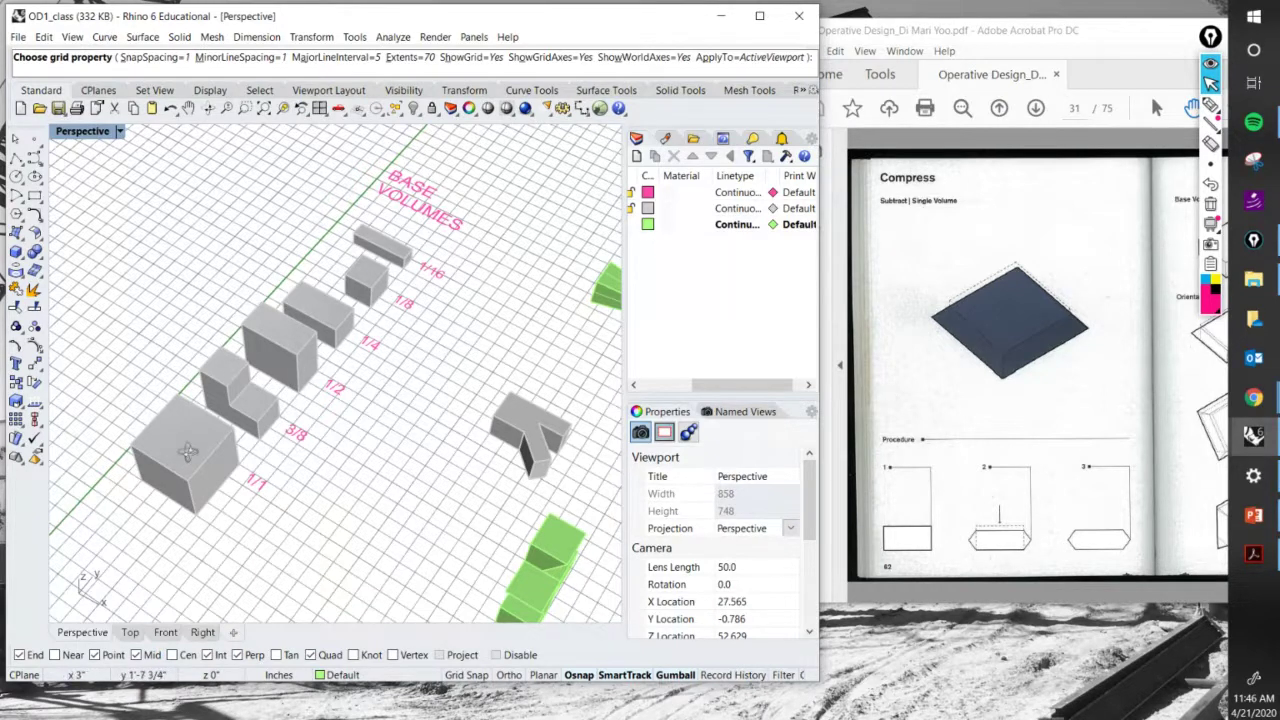
{"action": "right_click_drag", "start_coordinate": [188, 452], "coordinate": [255, 358]}
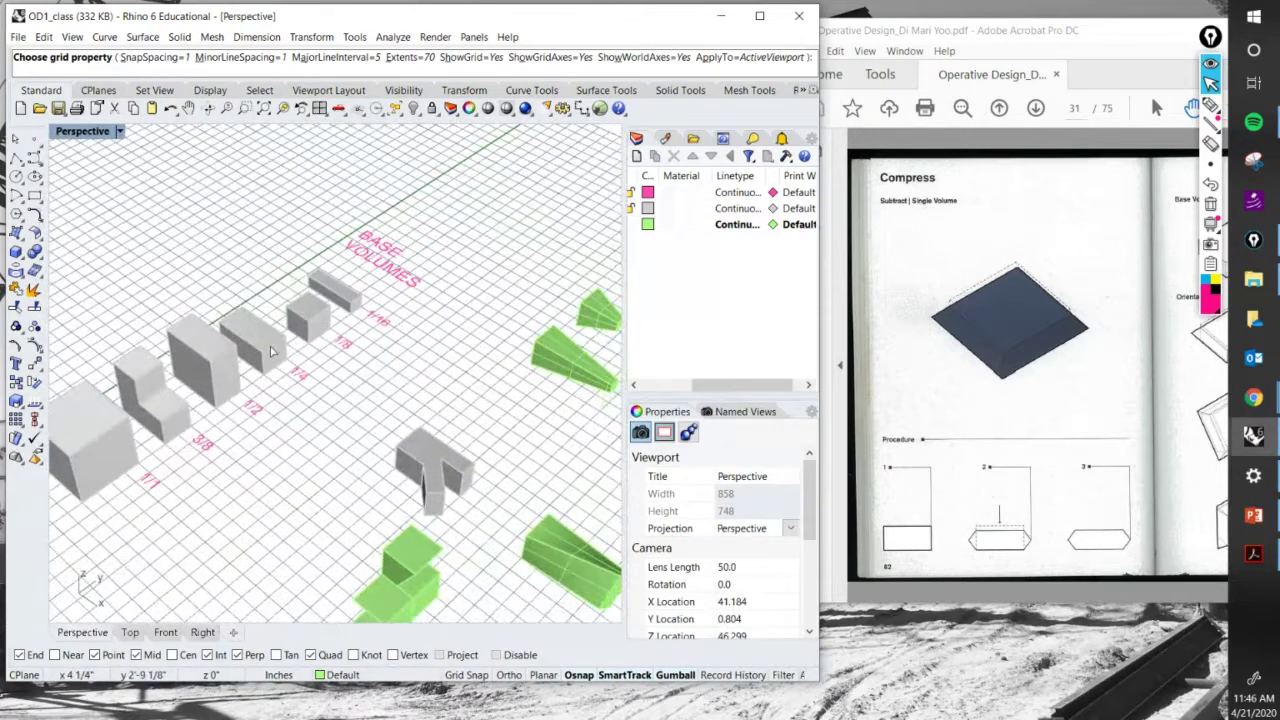
{"action": "key", "text": "Return"}
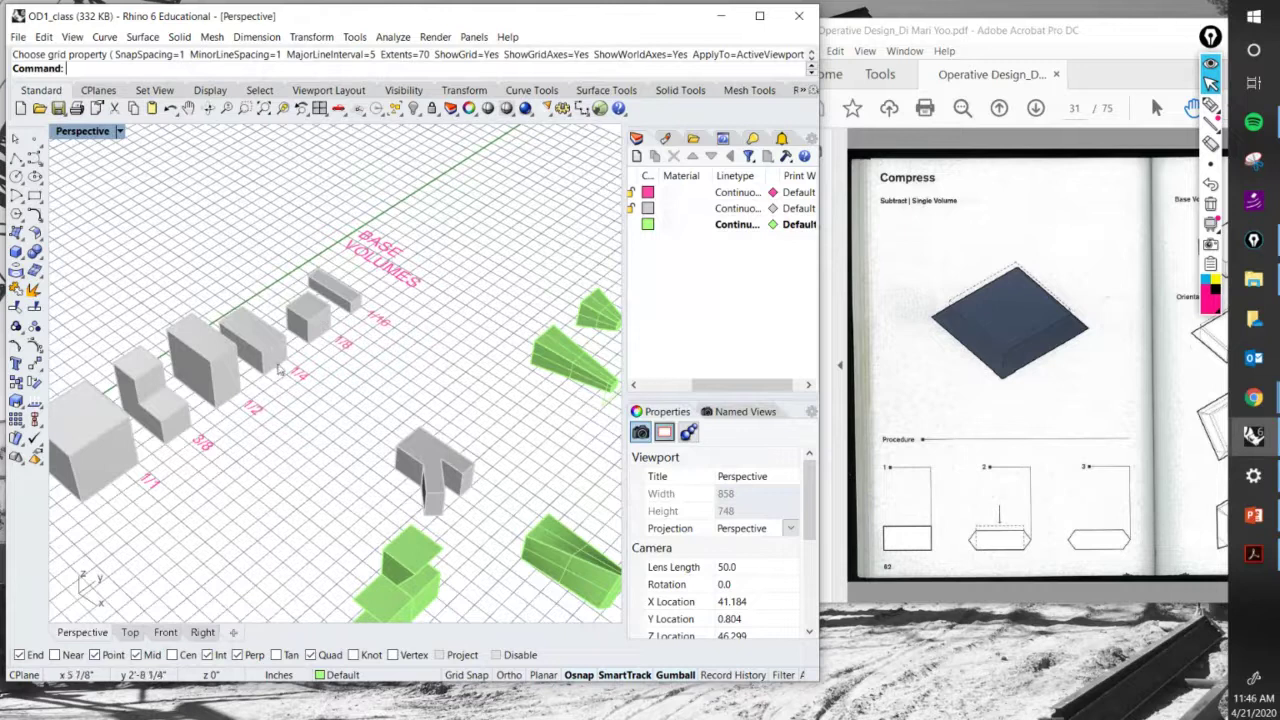
Copy the 1/1 and 1/4 base volumes to an empty area in front of the row near the grid origin.
{"action": "right_click_drag", "start_coordinate": [290, 372], "coordinate": [422, 365], "text": "shift"}
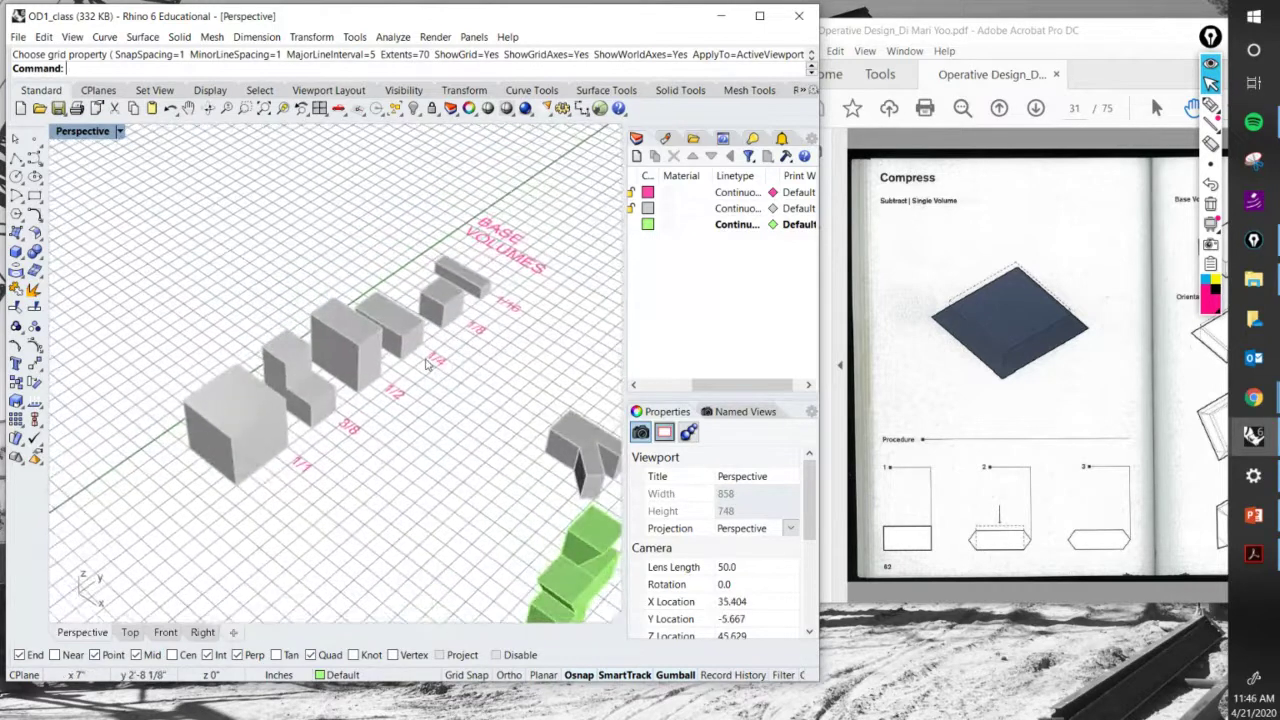
{"action": "type", "text": "Copy"}
{"action": "key", "text": "Return"}
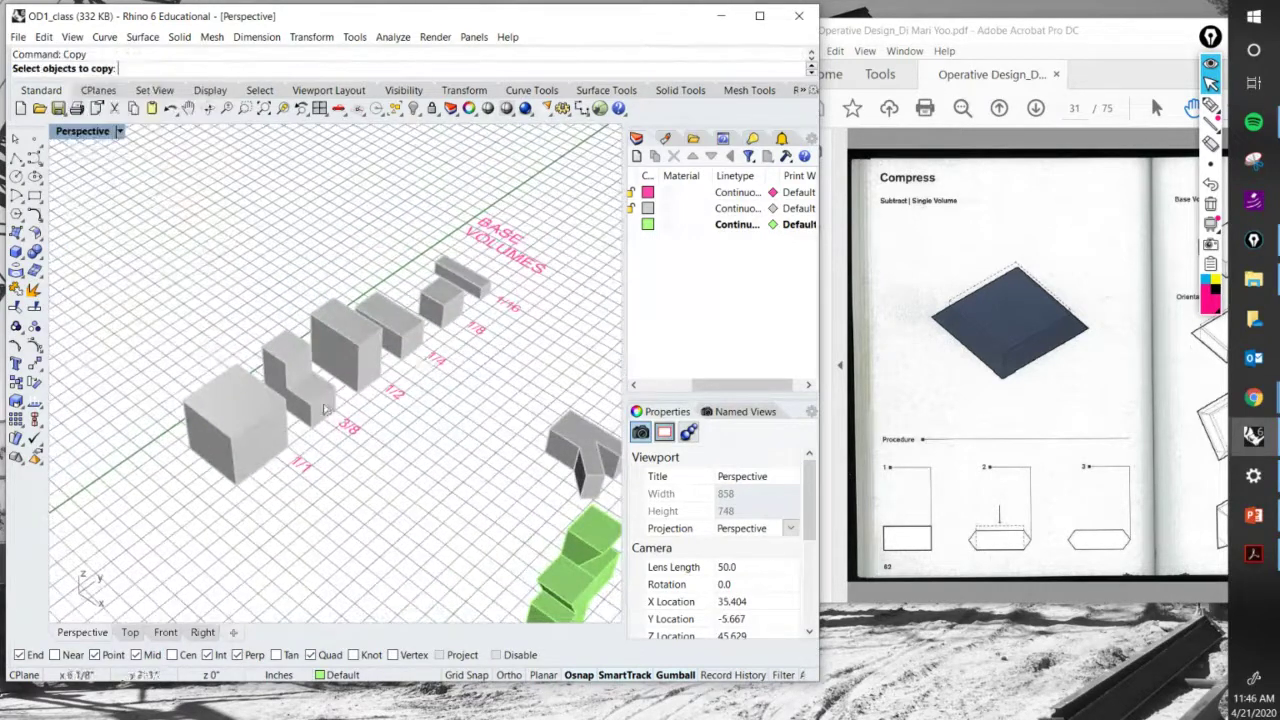
{"action": "left_click", "coordinate": [235, 420]}
{"action": "left_click", "coordinate": [405, 324]}
{"action": "scroll", "coordinate": [415, 318], "scroll_direction": "down", "scroll_amount": 3}
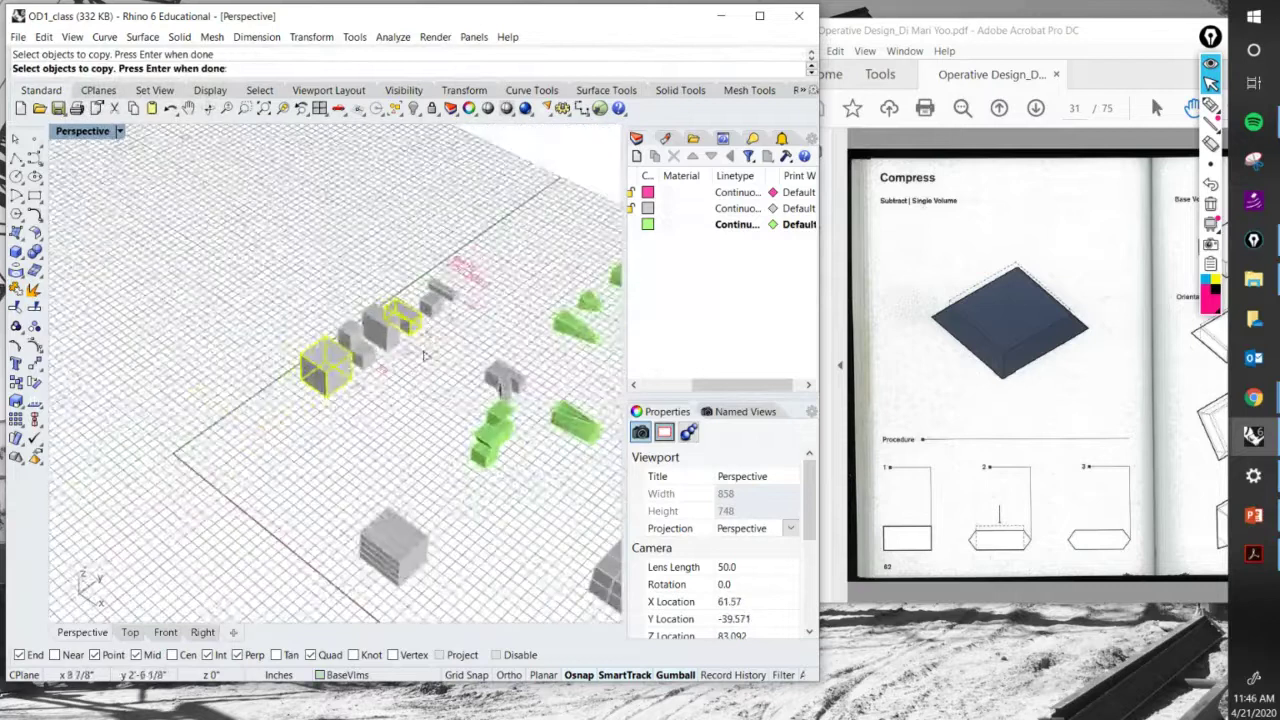
{"action": "key", "text": "Return"}
{"action": "left_click", "coordinate": [340, 420]}
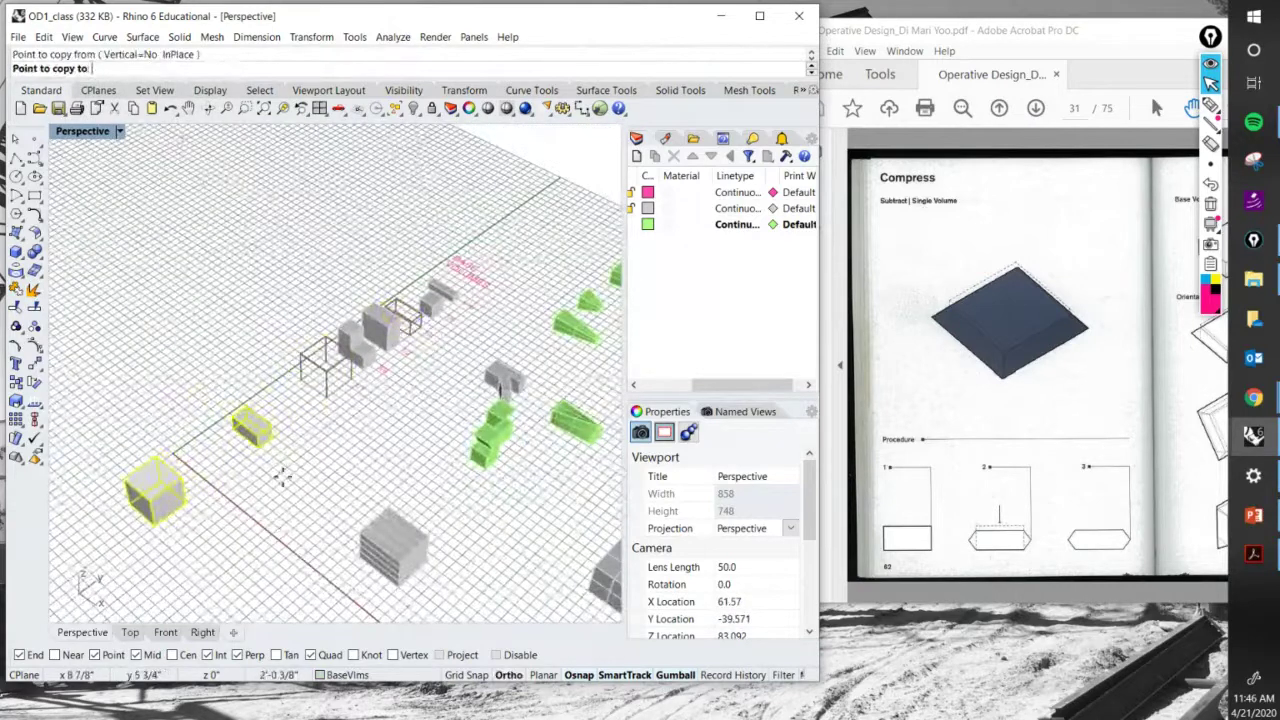
{"action": "left_click", "coordinate": [224, 480]}
{"action": "key", "text": "Return"}
Move the copied 1/4 volume by its corner point onto the copied cube so it occupies one upper quarter of it.
{"action": "scroll", "coordinate": [224, 480], "scroll_direction": "up", "scroll_amount": 3}
{"action": "left_click", "coordinate": [285, 397]}
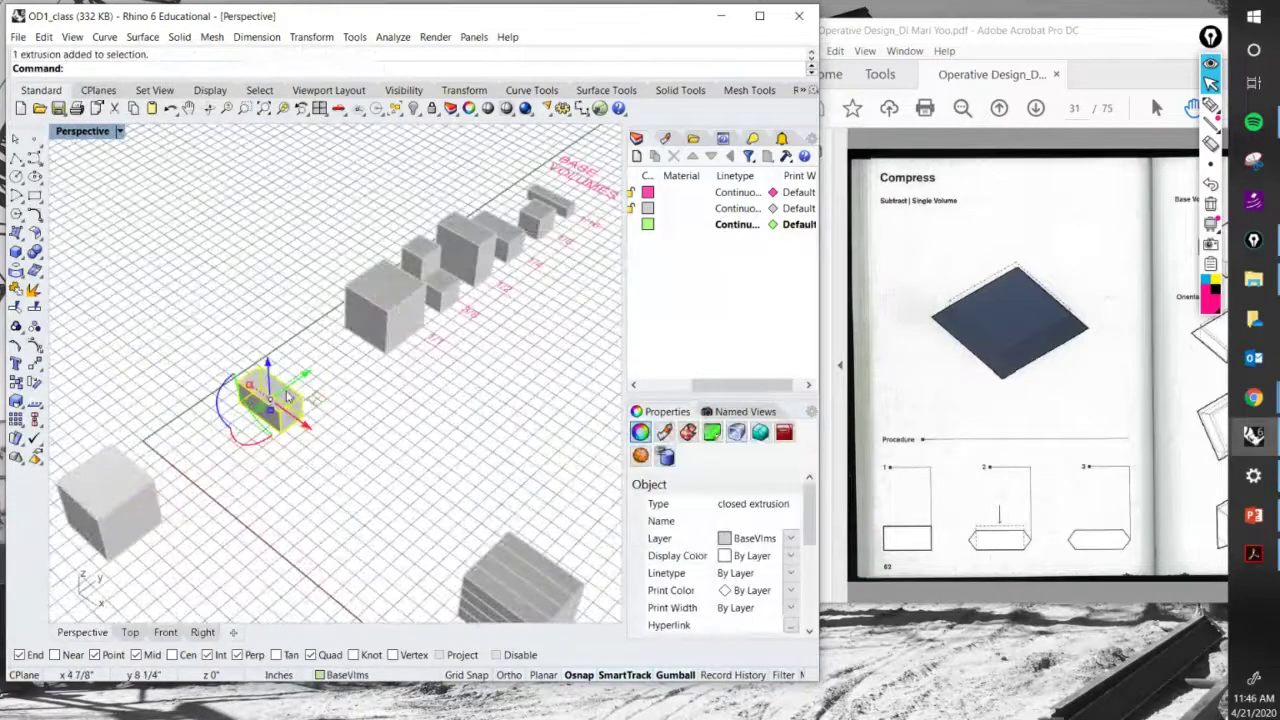
{"action": "type", "text": "Mo"}
{"action": "key", "text": "Return"}
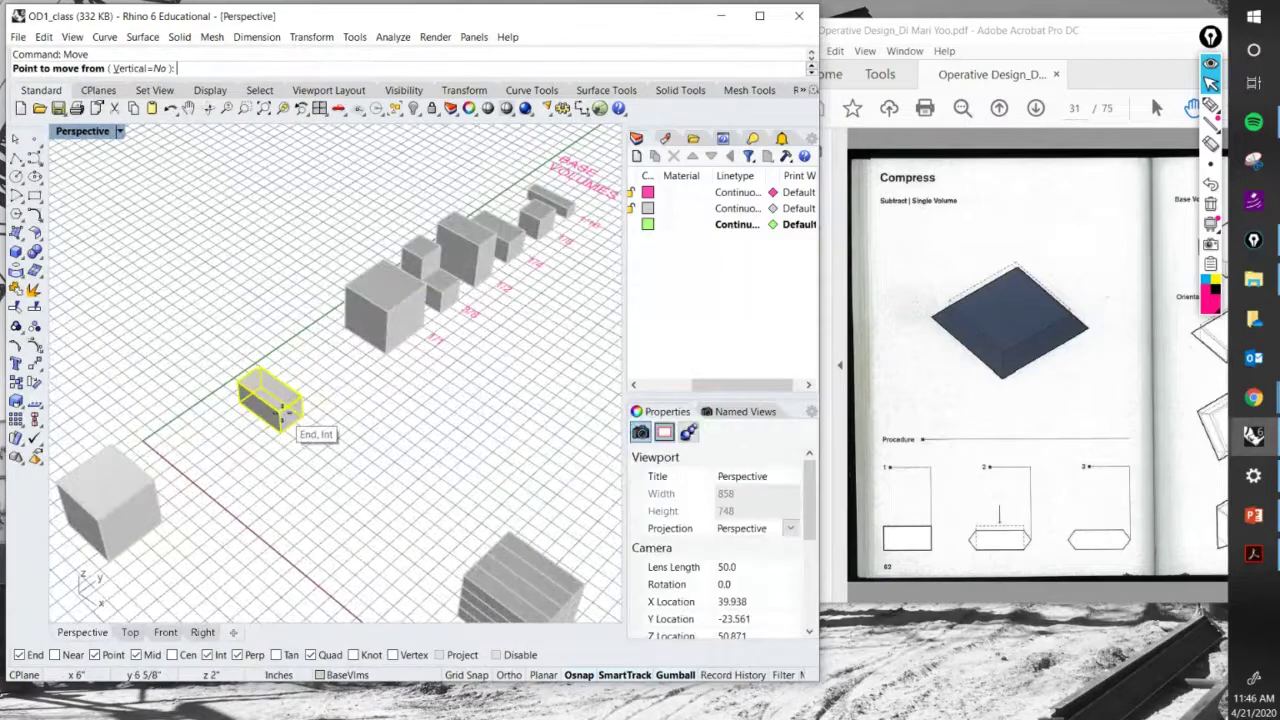
{"action": "left_click", "coordinate": [298, 420]}
{"action": "left_click", "coordinate": [118, 516]}
{"action": "key", "text": "Escape"}
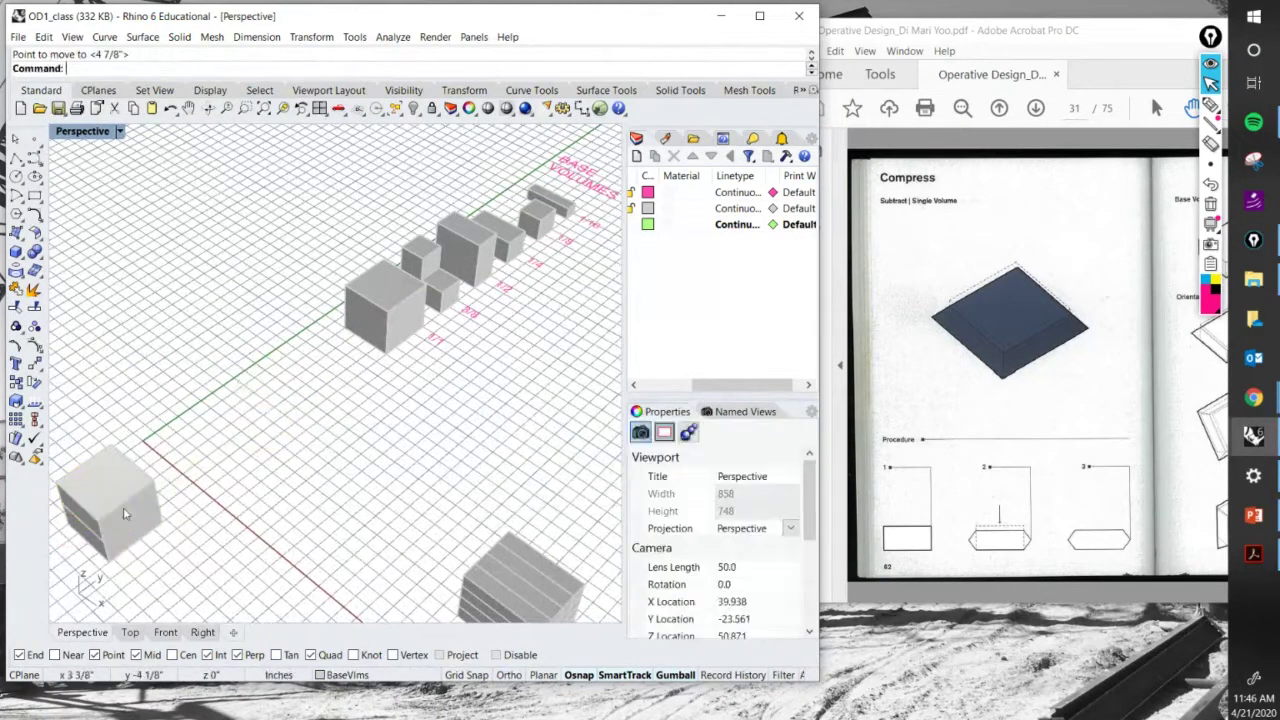
Subtract the 1/4 copy from the 1/1 cube copy with BooleanDifference to form a stepped volume.
{"action": "type", "text": "BooleanDifference"}
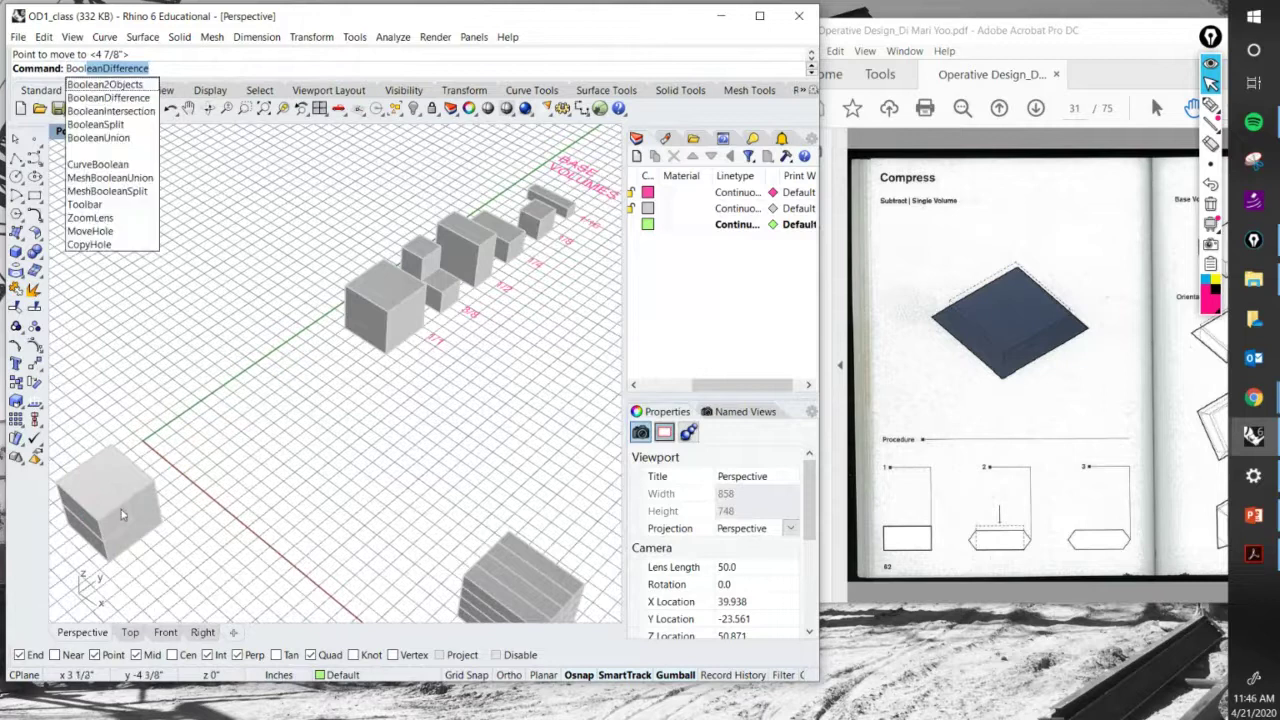
{"action": "key", "text": "Return"}
{"action": "left_click", "coordinate": [100, 510]}
{"action": "key", "text": "Return"}
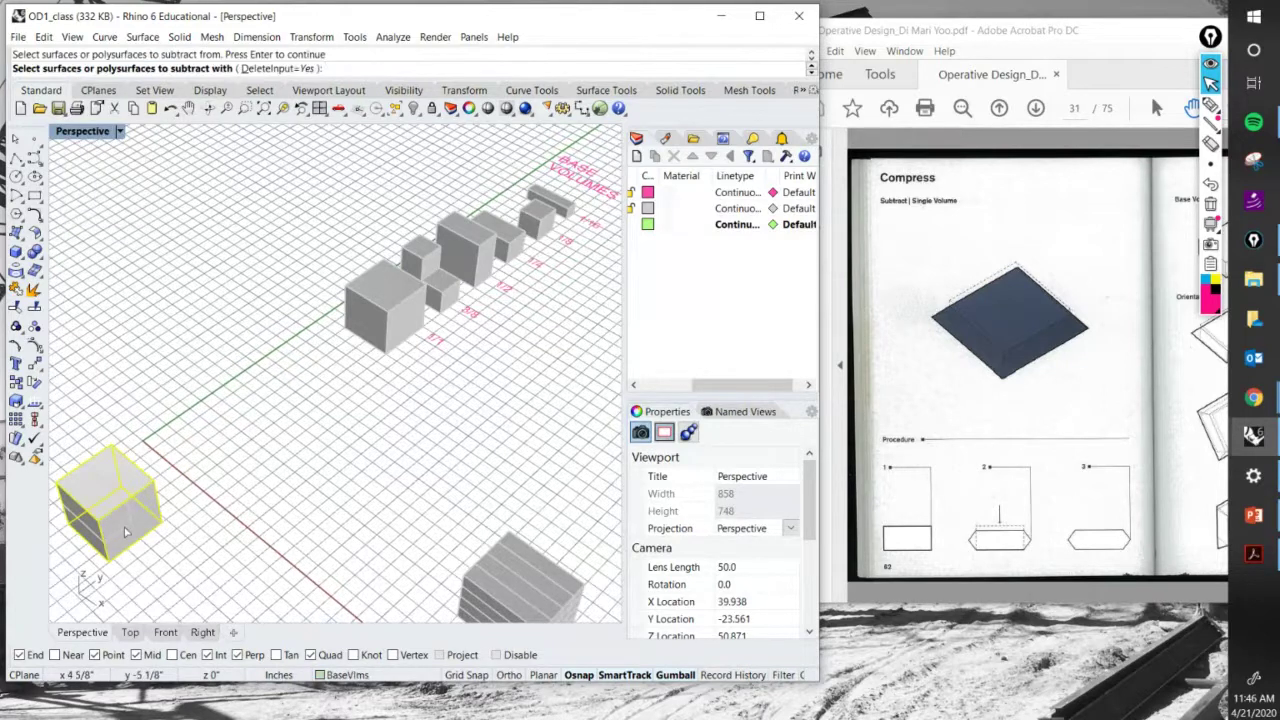
{"action": "left_click", "coordinate": [125, 534]}
{"action": "key", "text": "Return"}
Turn off the surface isocurve display on the stepped volume.
{"action": "right_click_drag", "start_coordinate": [148, 495], "coordinate": [140, 460]}
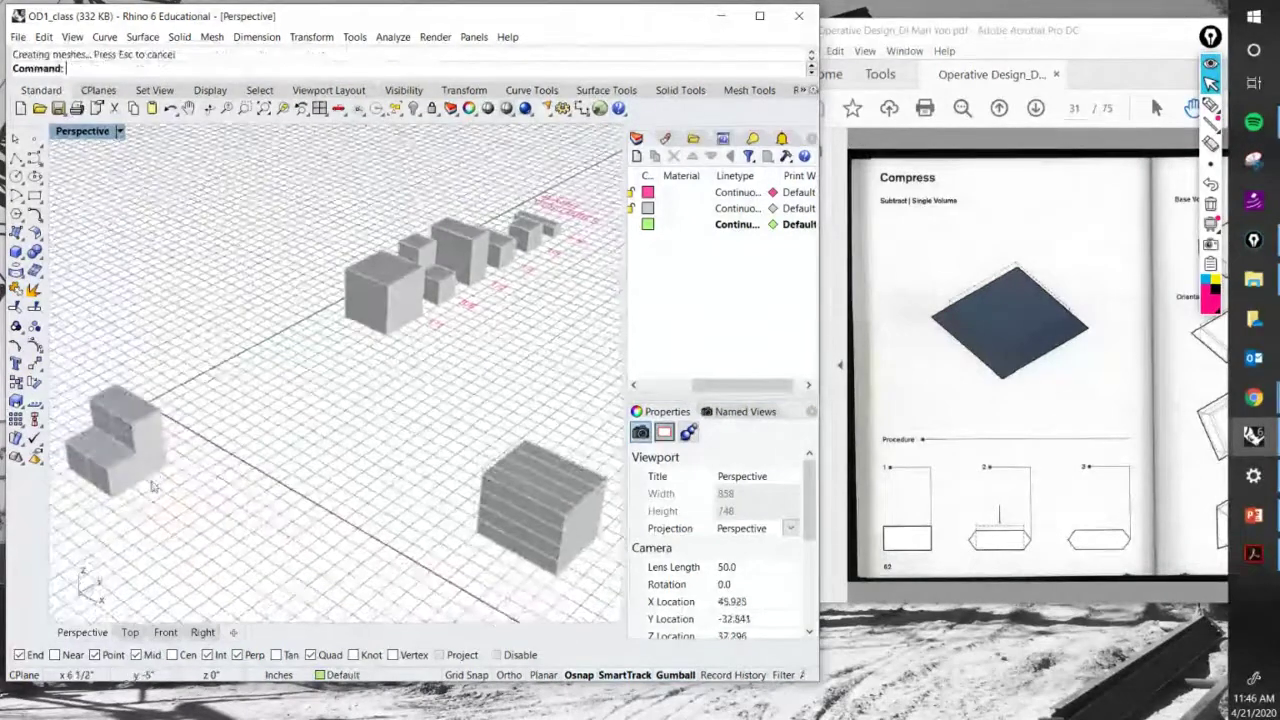
{"action": "left_click", "coordinate": [118, 448]}
{"action": "scroll", "coordinate": [687, 502], "scroll_direction": "down", "scroll_amount": 6}
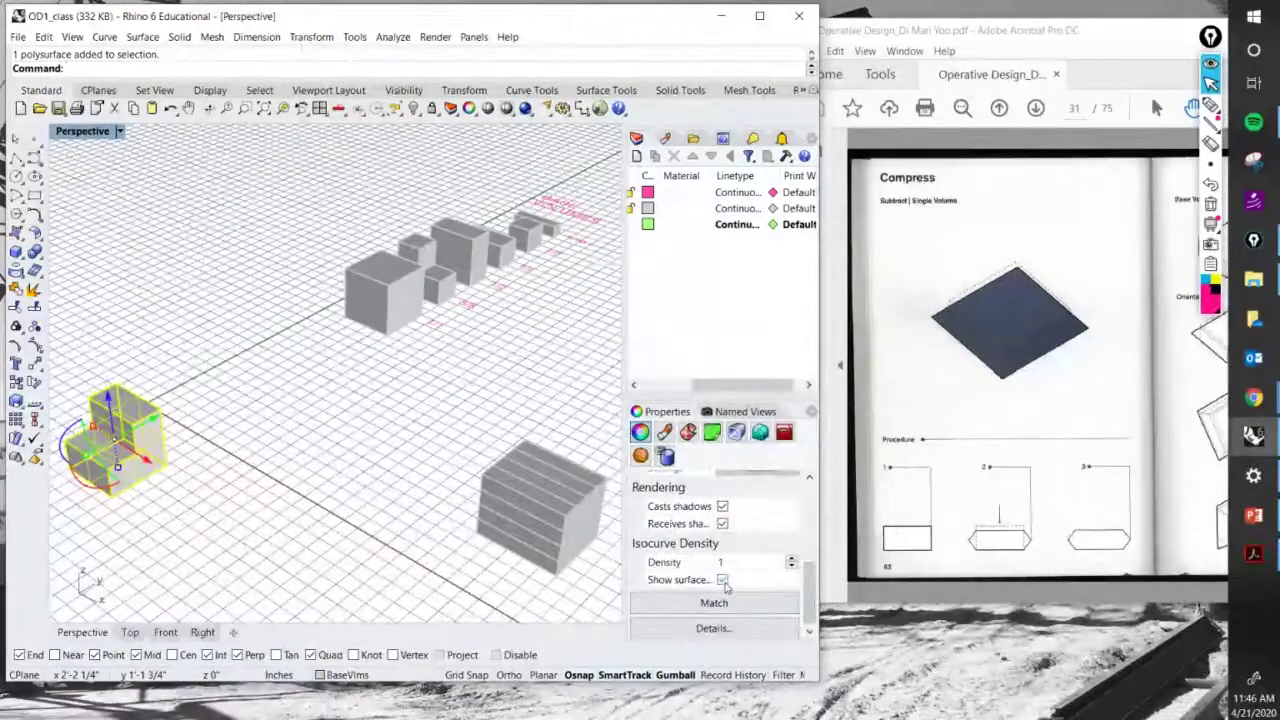
{"action": "left_click", "coordinate": [262, 530]}
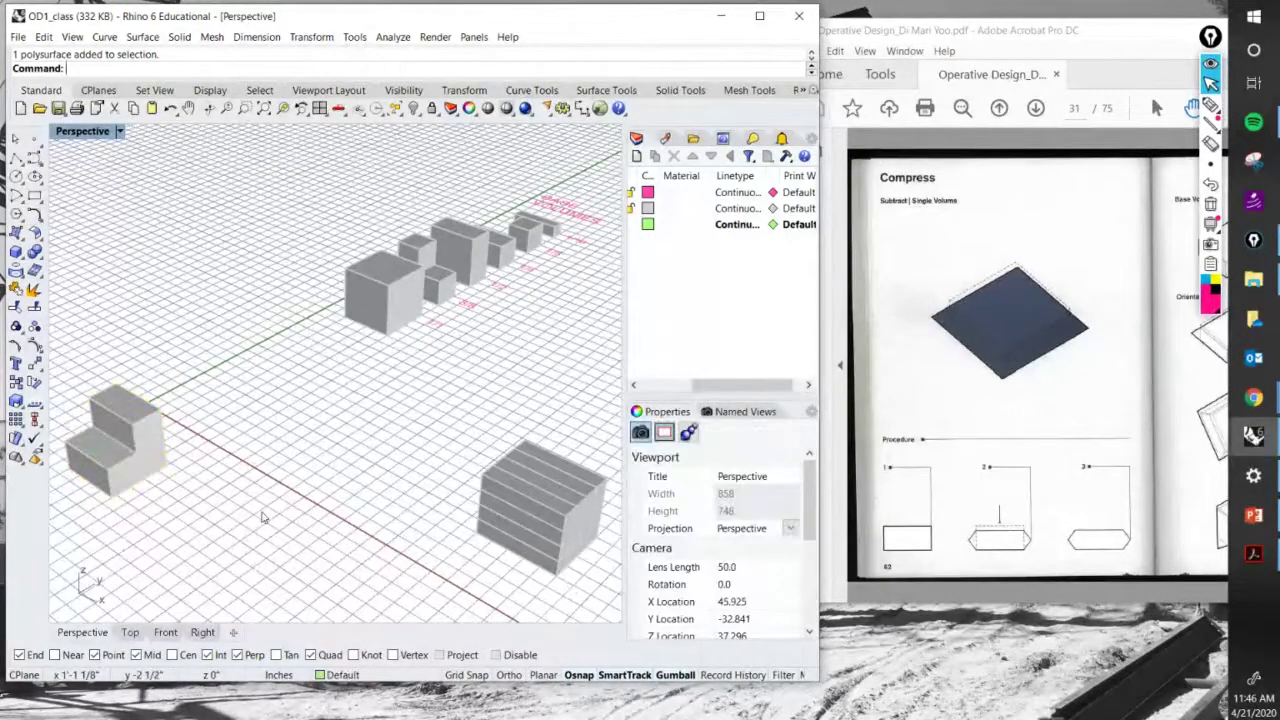
{"action": "scroll", "coordinate": [312, 402], "scroll_direction": "down", "scroll_amount": 3}
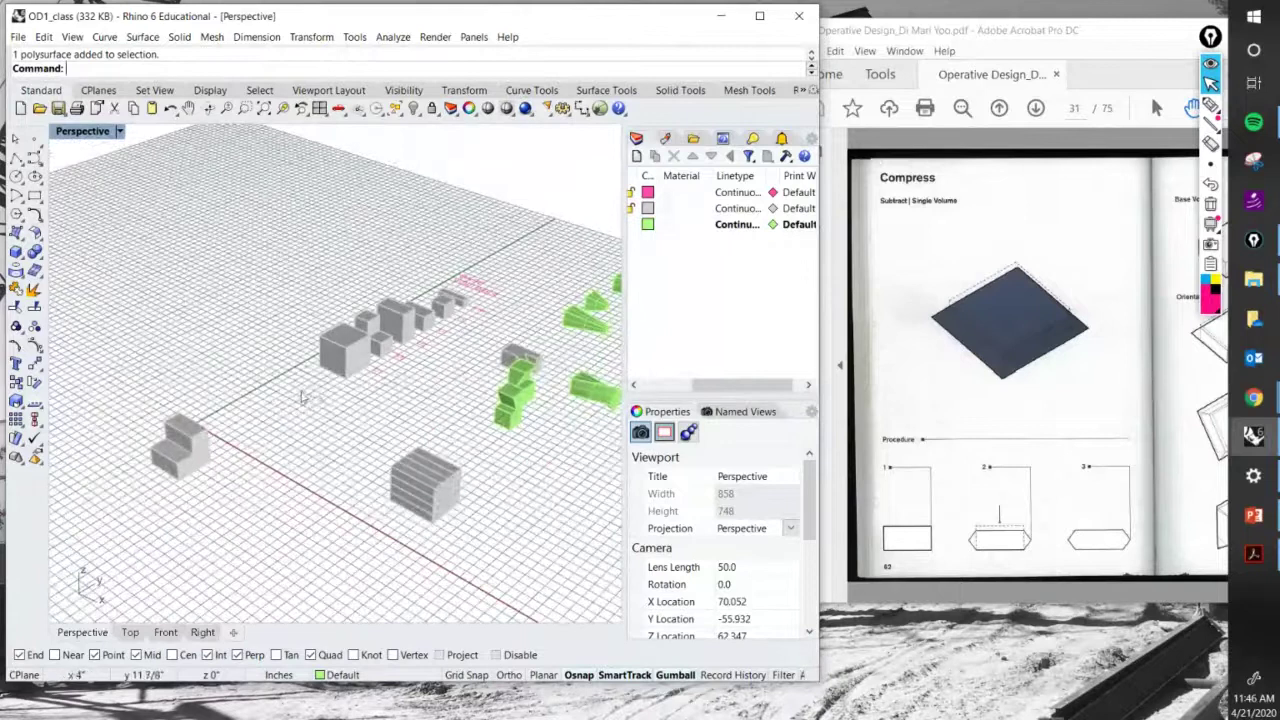
Switch to the Operative Design PDF, page back to the Base Volumes spread on page 8, and bring both pages into view.
{"action": "left_click", "coordinate": [970, 302]}
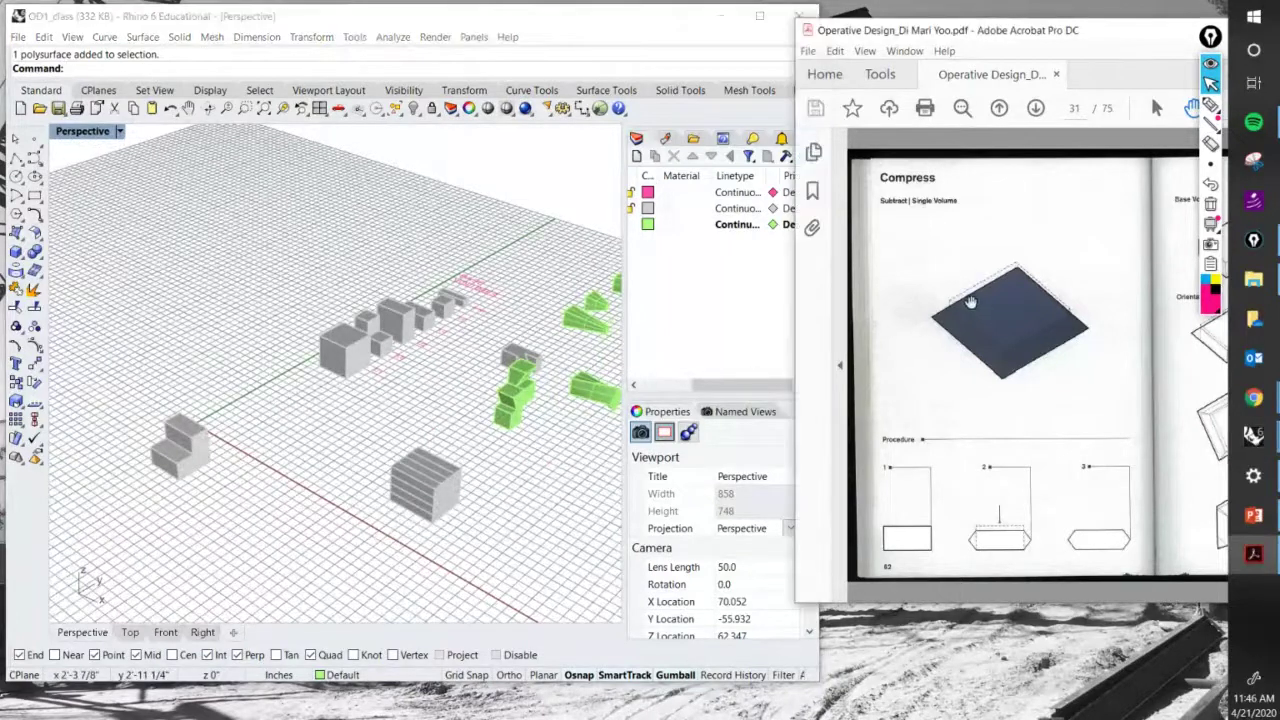
{"action": "scroll", "coordinate": [970, 302], "scroll_direction": "up", "scroll_amount": 5}
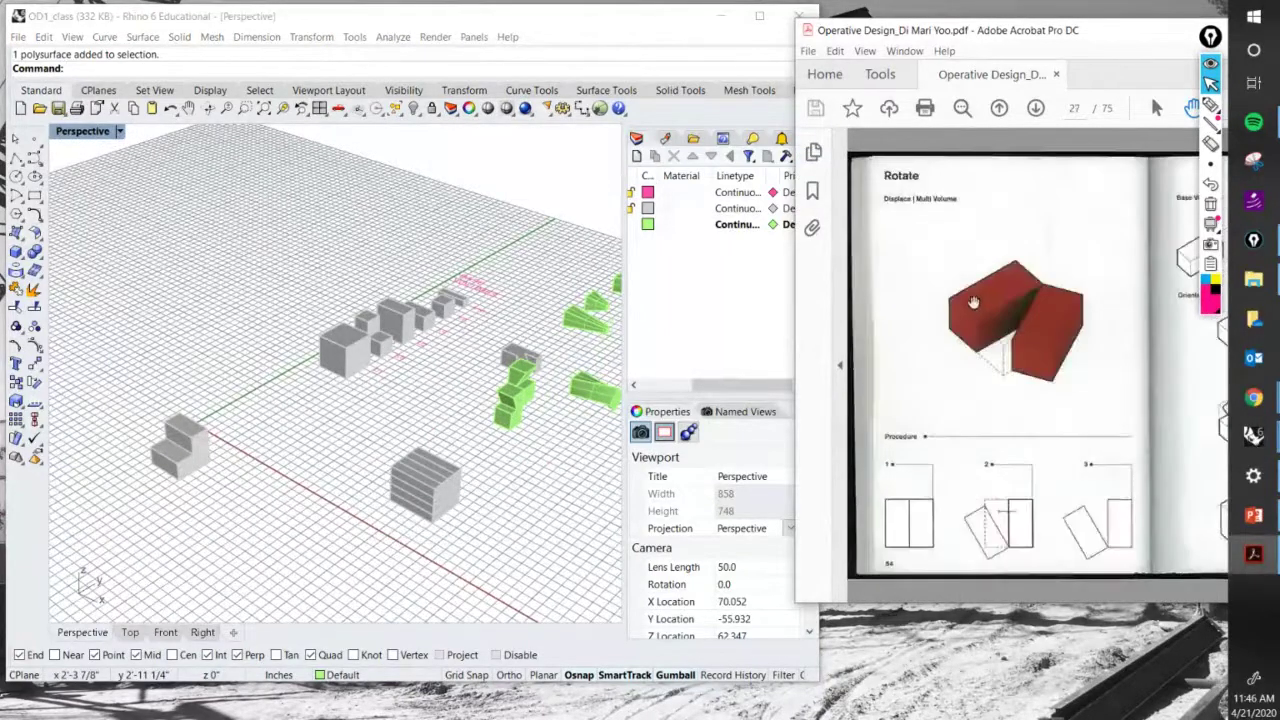
{"action": "scroll", "coordinate": [973, 302], "scroll_direction": "up", "scroll_amount": 9}
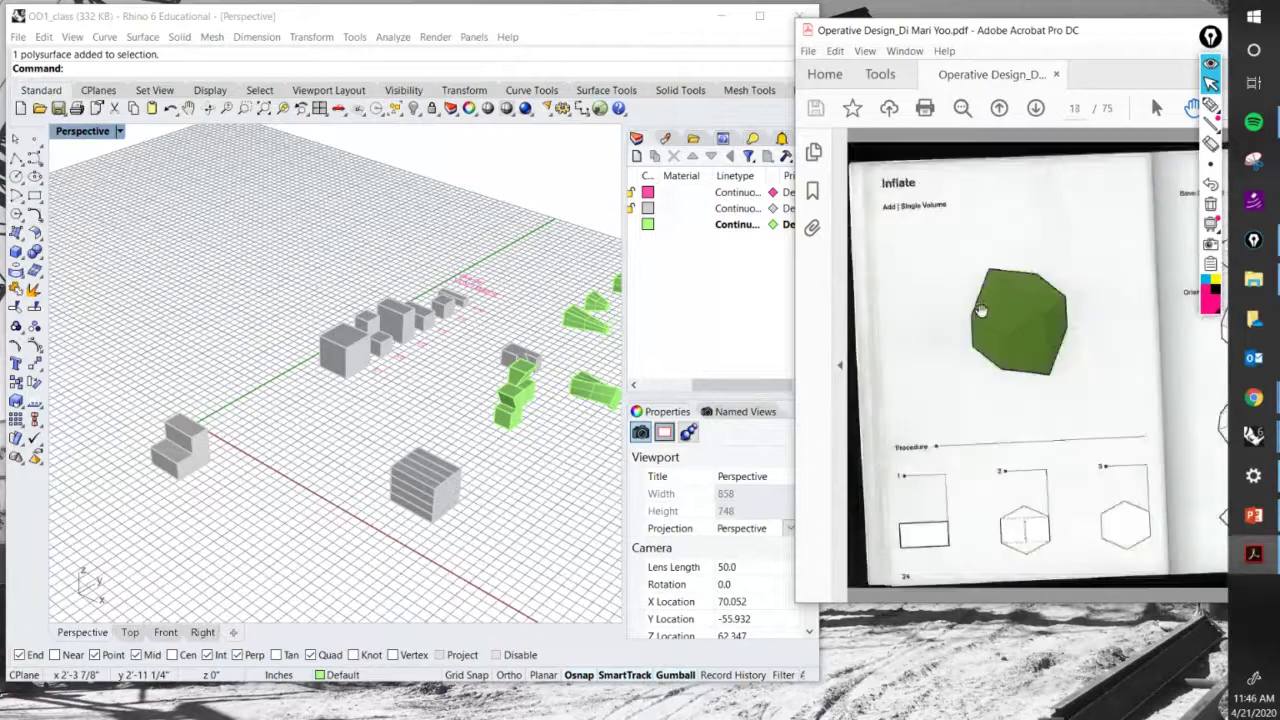
{"action": "scroll", "coordinate": [980, 311], "scroll_direction": "up", "scroll_amount": 10}
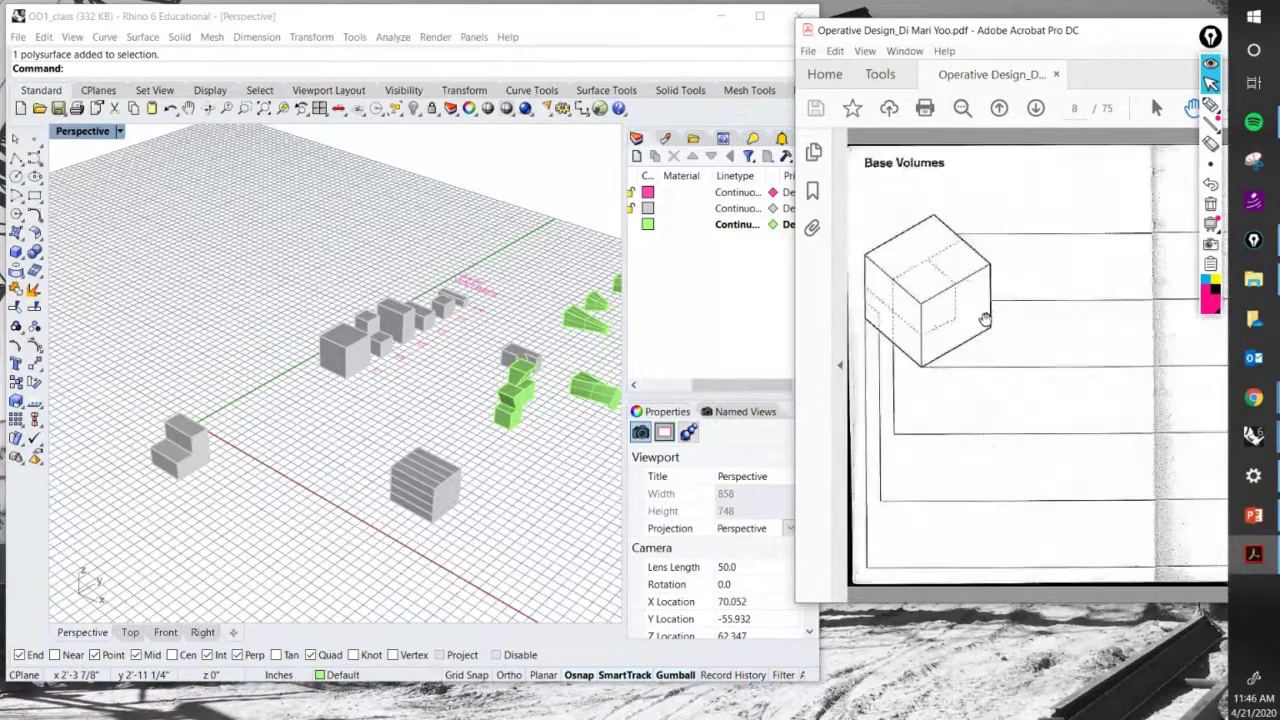
{"action": "left_click_drag", "start_coordinate": [1004, 30], "coordinate": [750, 38]}
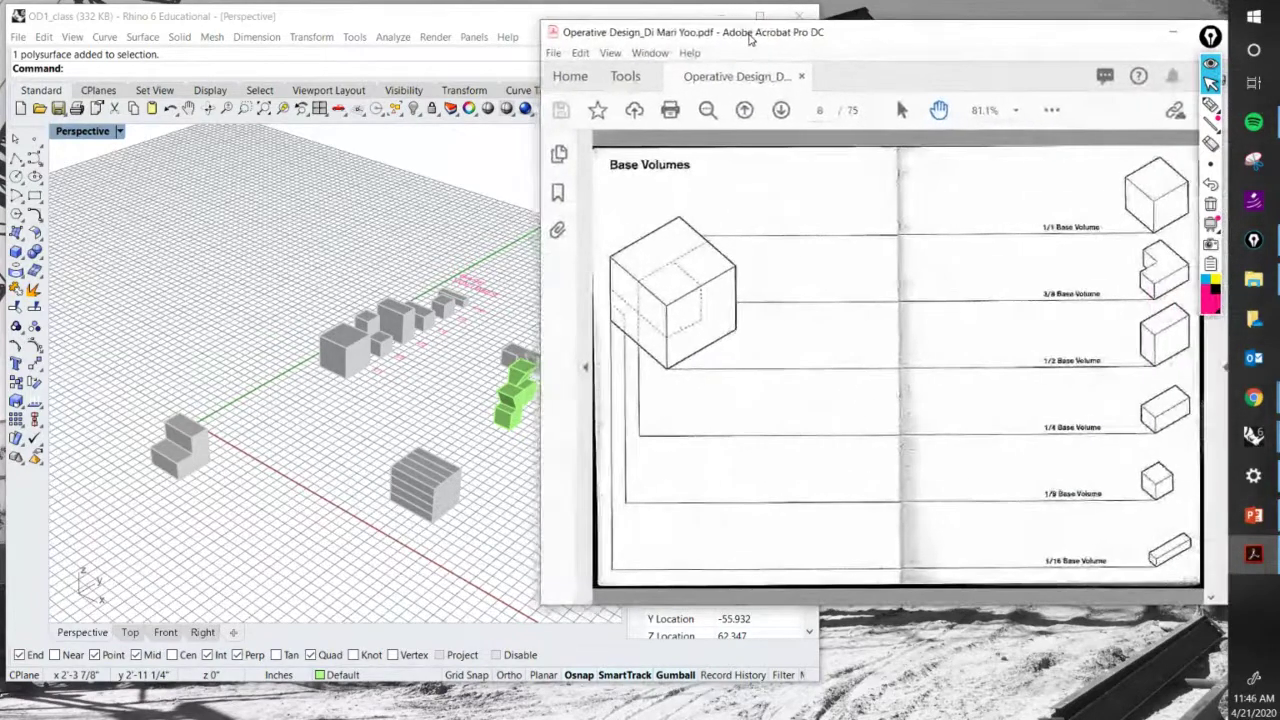
Mark the range from 1/1 to 1/16 Base Volume on the PDF spread with a pink arrow and clear the annotation.
{"action": "mouse_move", "coordinate": [1209, 107]}
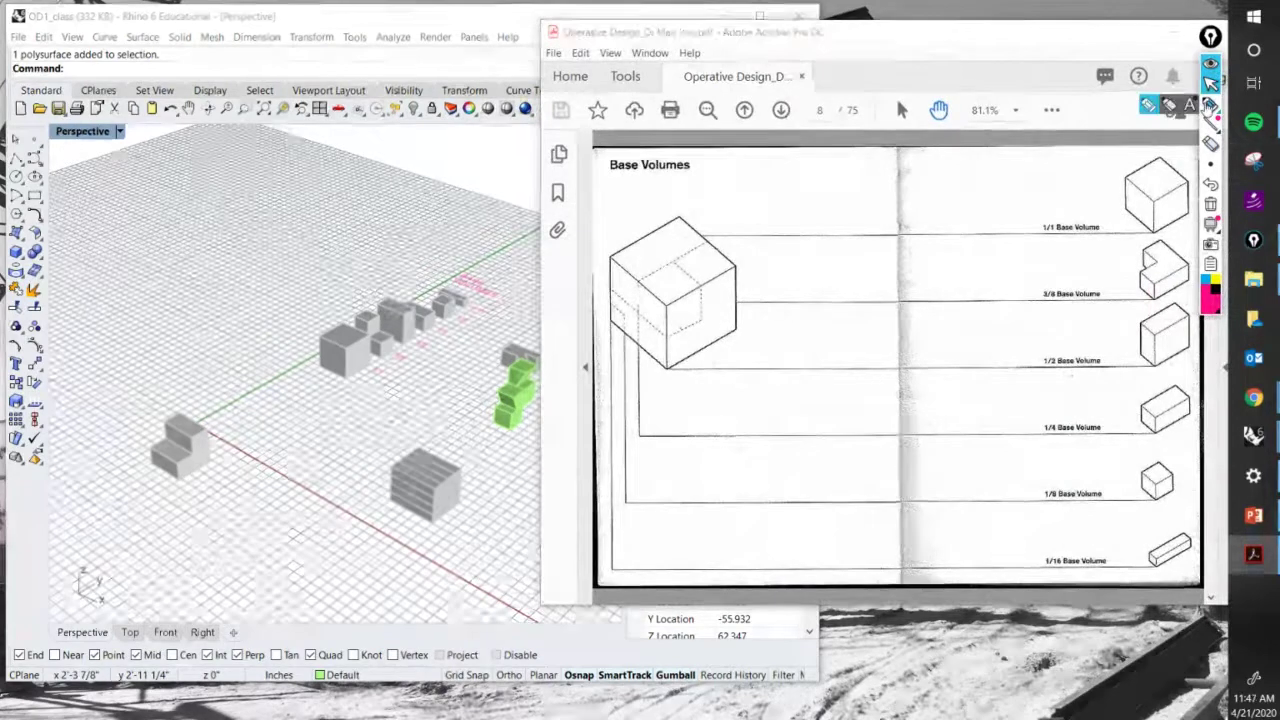
{"action": "left_click", "coordinate": [1148, 104]}
{"action": "left_click_drag", "start_coordinate": [1017, 212], "coordinate": [1021, 251]}
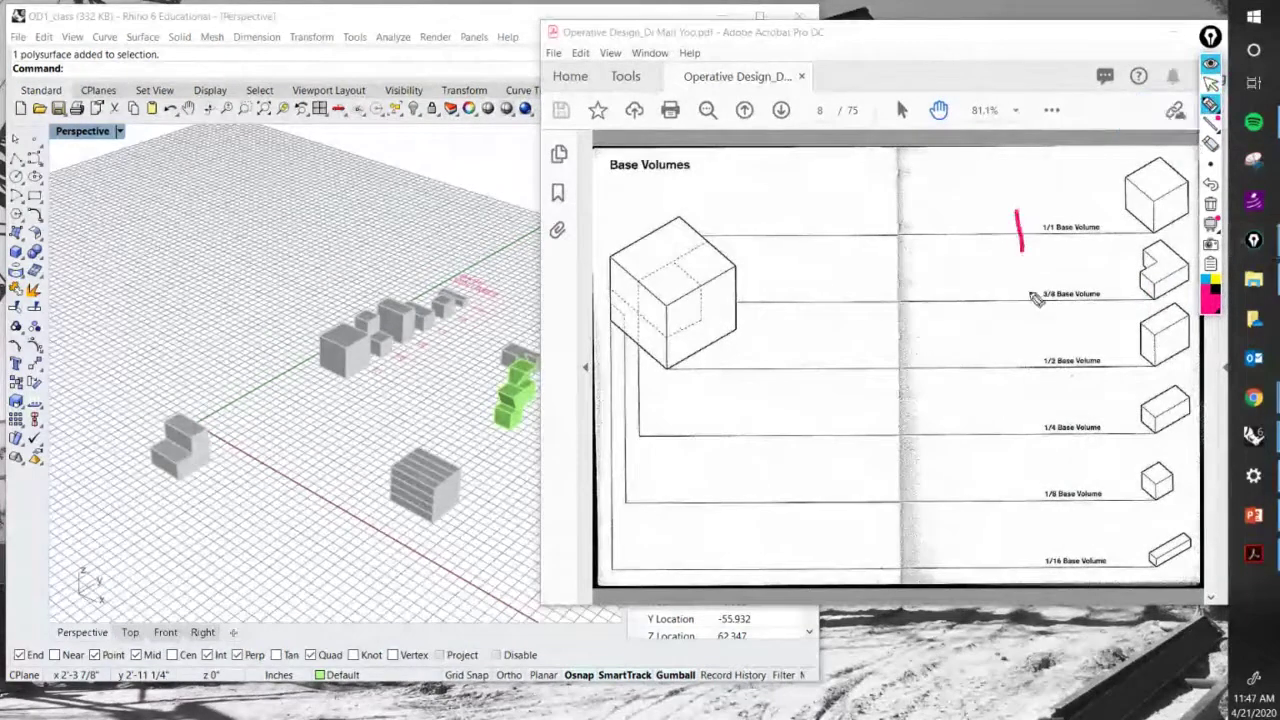
{"action": "left_click_drag", "start_coordinate": [1036, 300], "coordinate": [1034, 560]}
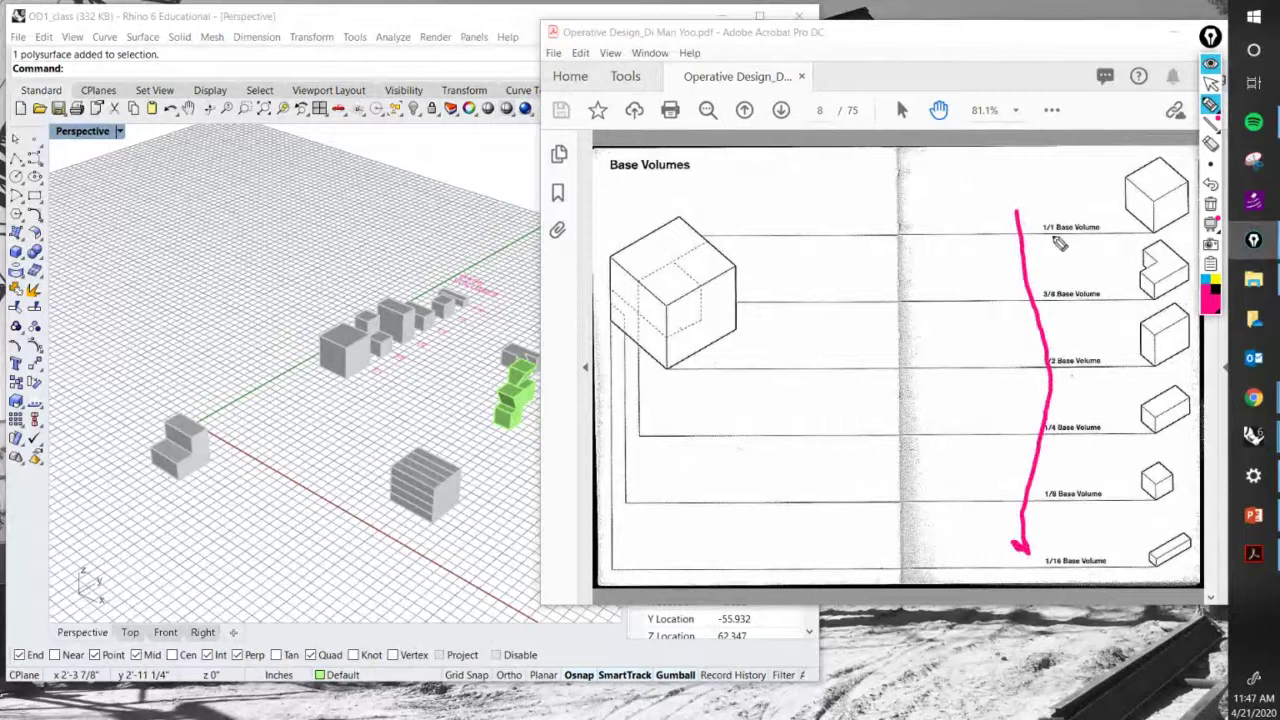
{"action": "mouse_move", "coordinate": [1008, 217]}
{"action": "left_mouse_down"}
{"action": "mouse_move", "coordinate": [1013, 204]}
{"action": "mouse_move", "coordinate": [1030, 213]}
{"action": "left_mouse_up"}
{"action": "left_click", "coordinate": [1210, 204]}
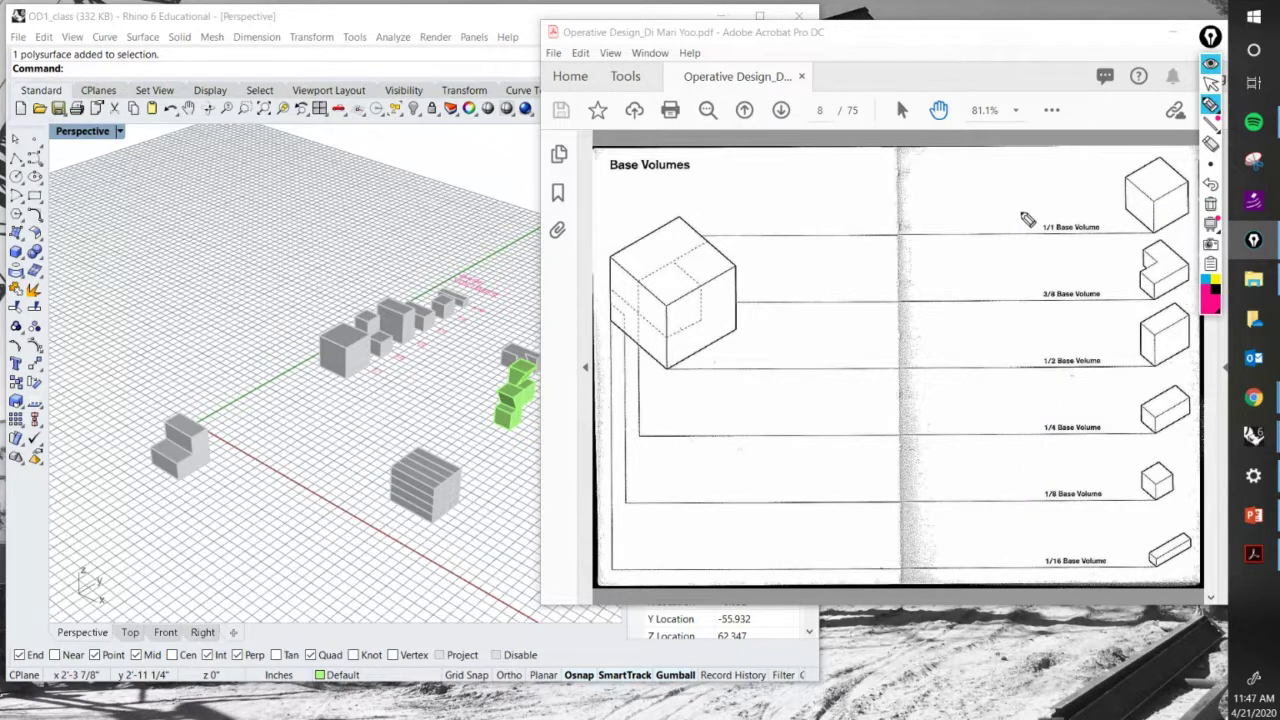
{"action": "left_click", "coordinate": [1210, 84]}
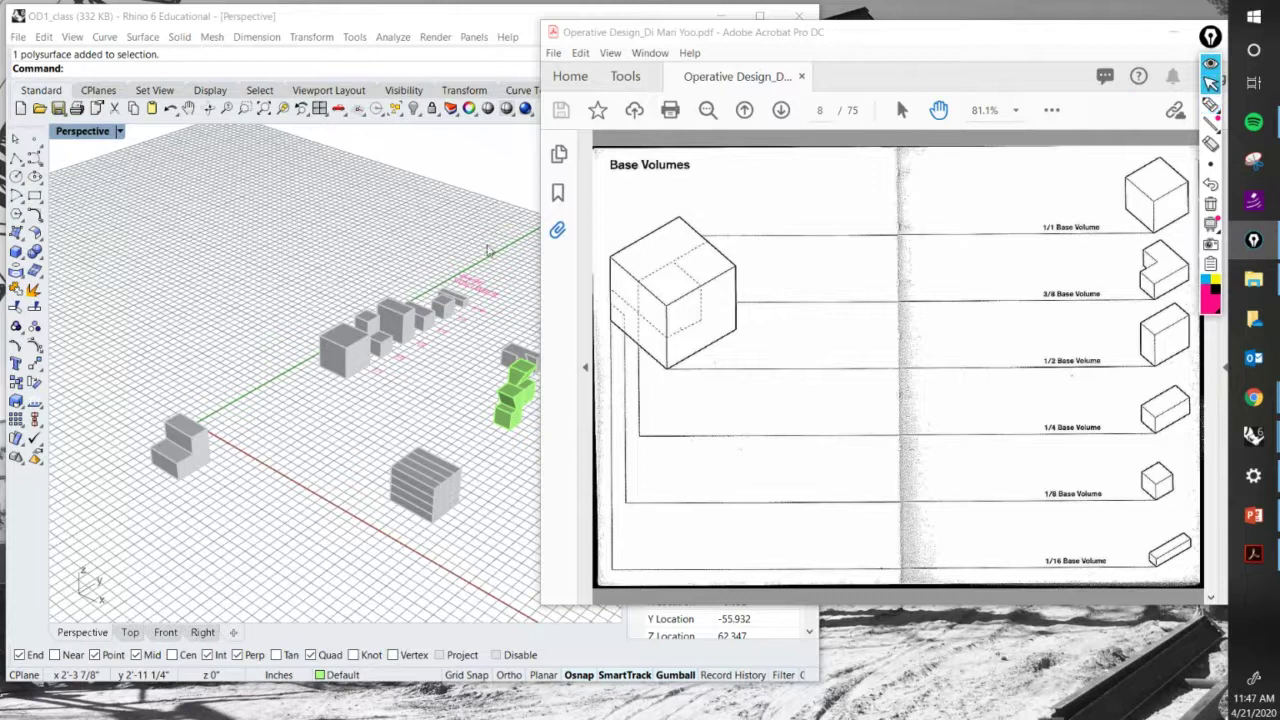
Switch to Rhino and examine the Extract + Fracture sequence from the initial volumes to the combined operation.
{"action": "left_click", "coordinate": [456, 225]}
{"action": "scroll", "coordinate": [337, 297], "scroll_direction": "down", "scroll_amount": 15}
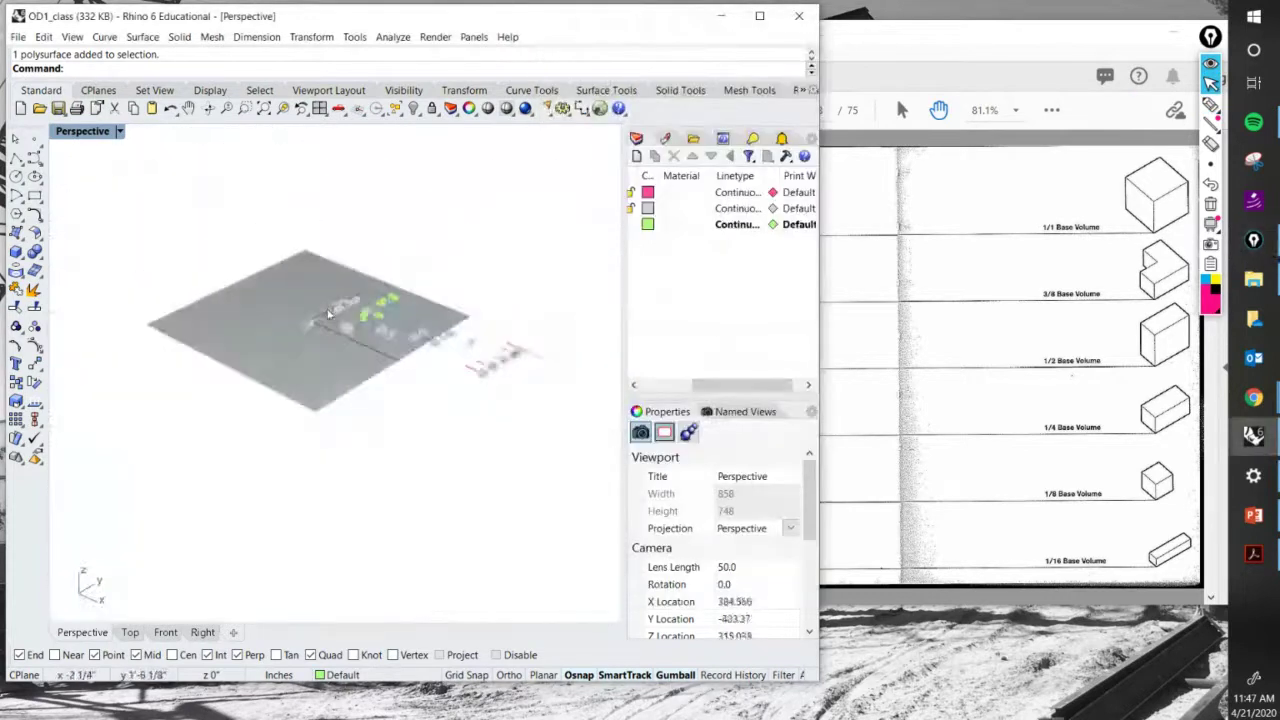
{"action": "scroll", "coordinate": [405, 330], "scroll_direction": "up", "scroll_amount": 10}
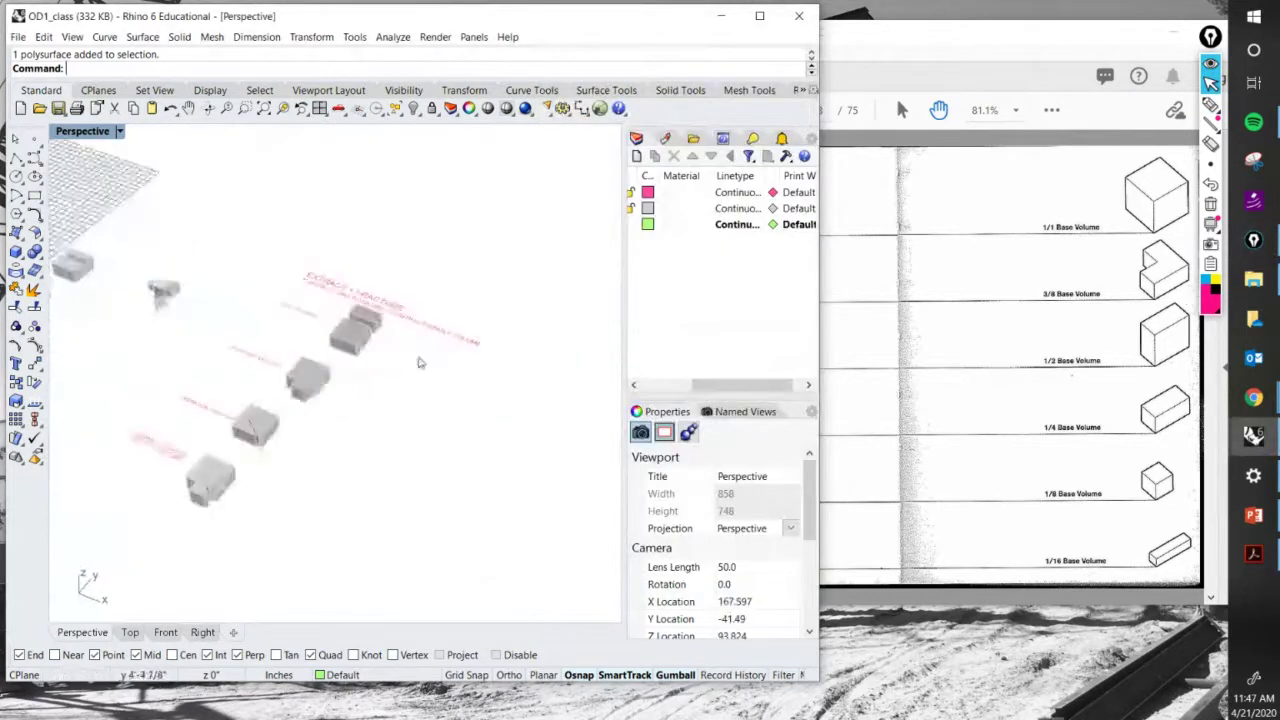
{"action": "scroll", "coordinate": [420, 362], "scroll_direction": "up", "scroll_amount": 5}
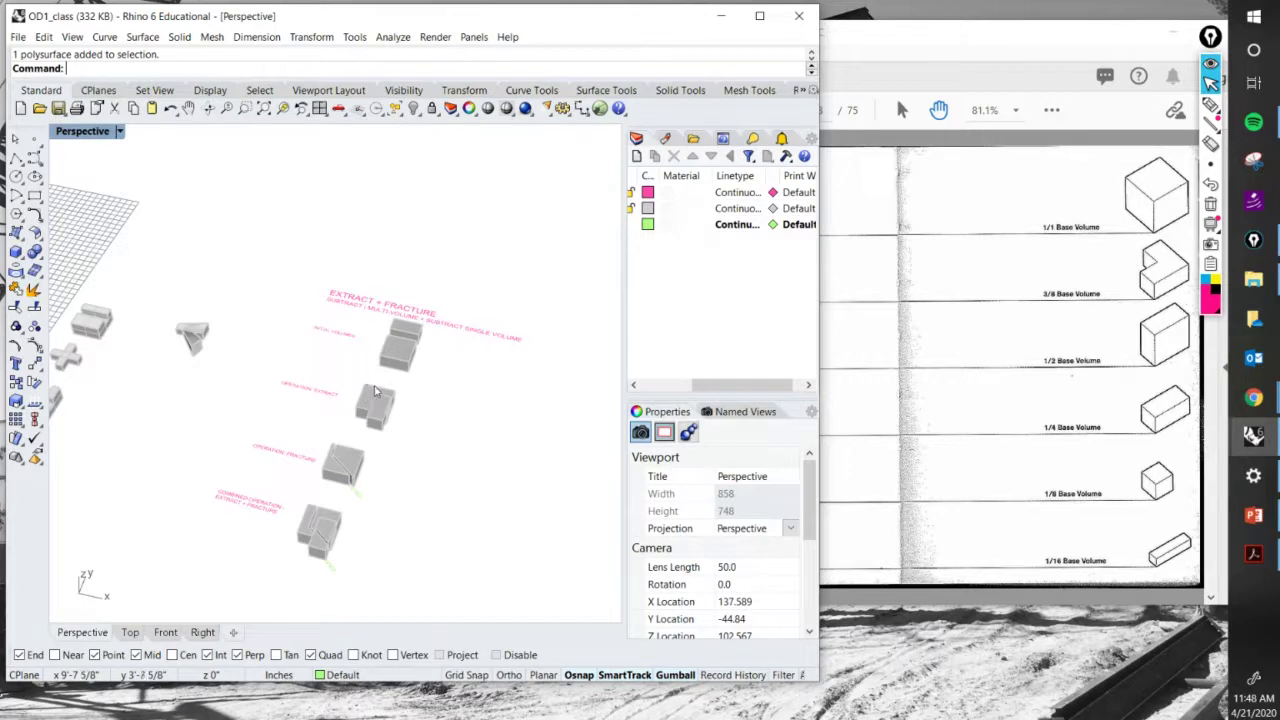
{"action": "right_click_drag", "start_coordinate": [372, 392], "coordinate": [431, 382]}
{"action": "scroll", "coordinate": [431, 382], "scroll_direction": "up", "scroll_amount": 5}
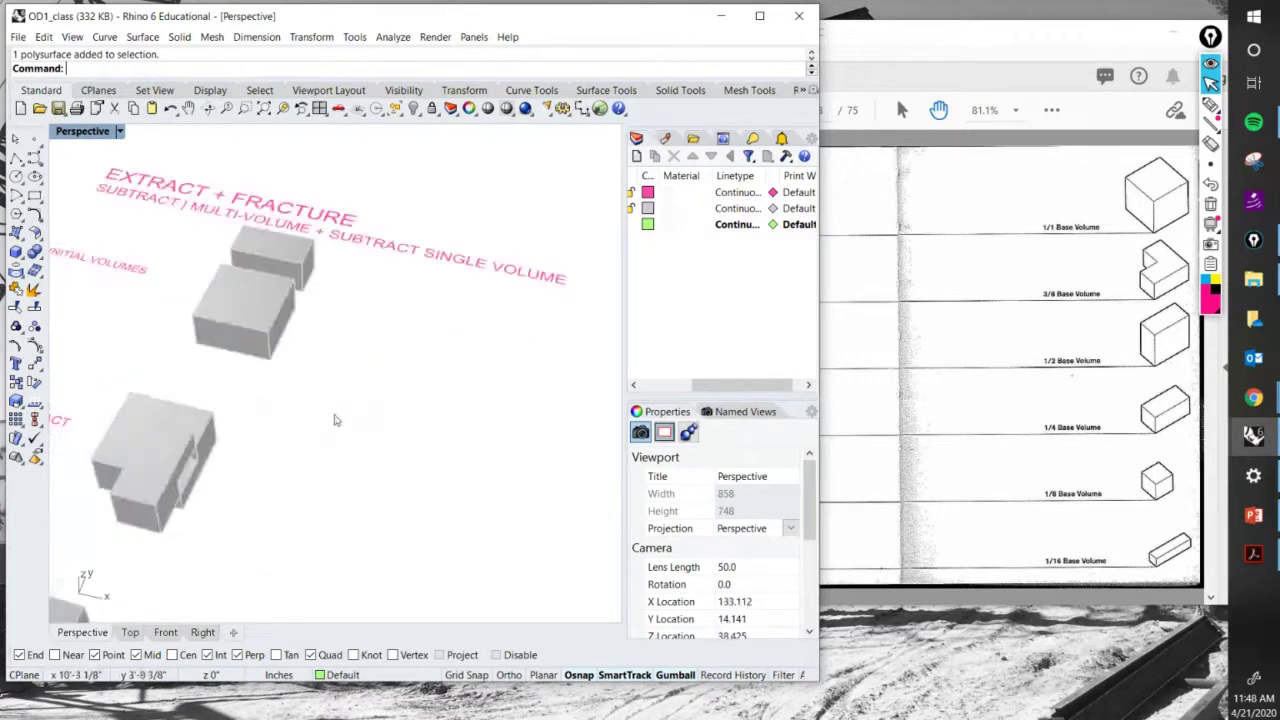
{"action": "right_click_drag", "start_coordinate": [337, 420], "coordinate": [302, 447]}
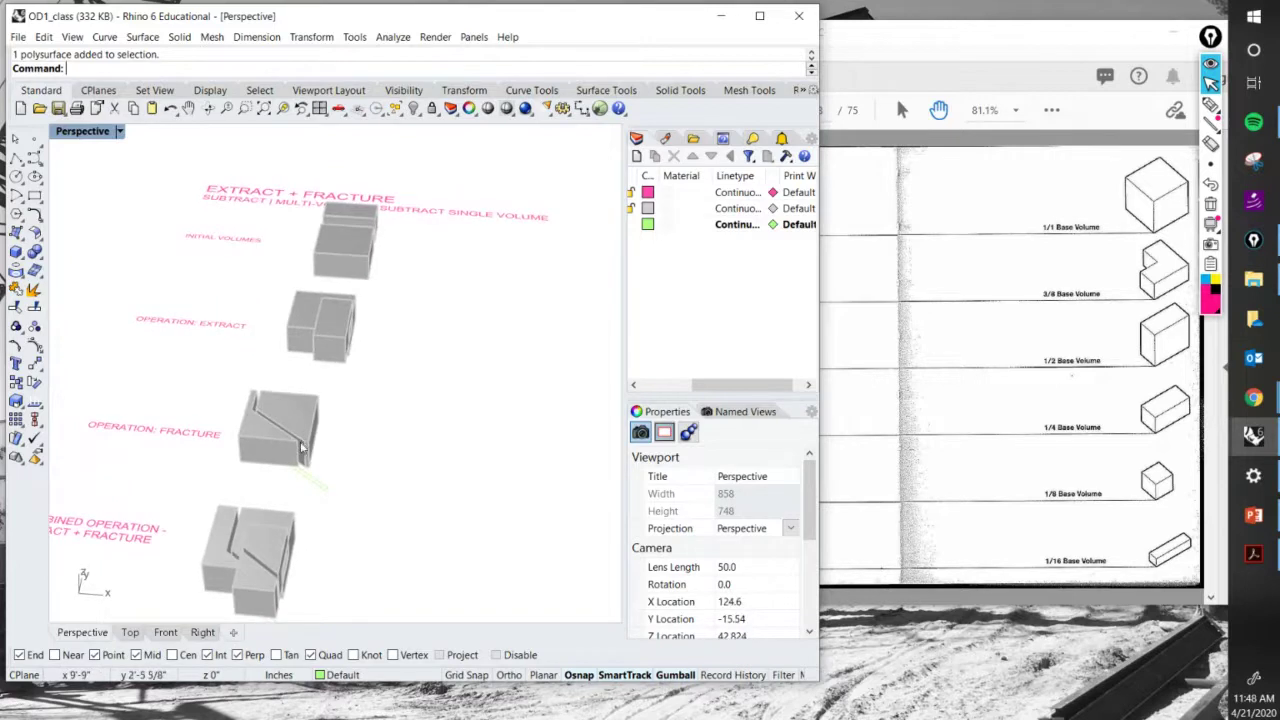
Reveal the layer names in the layer list and slightly reposition and widen the modelling window.
{"action": "left_click_drag", "start_coordinate": [562, 27], "coordinate": [568, 32]}
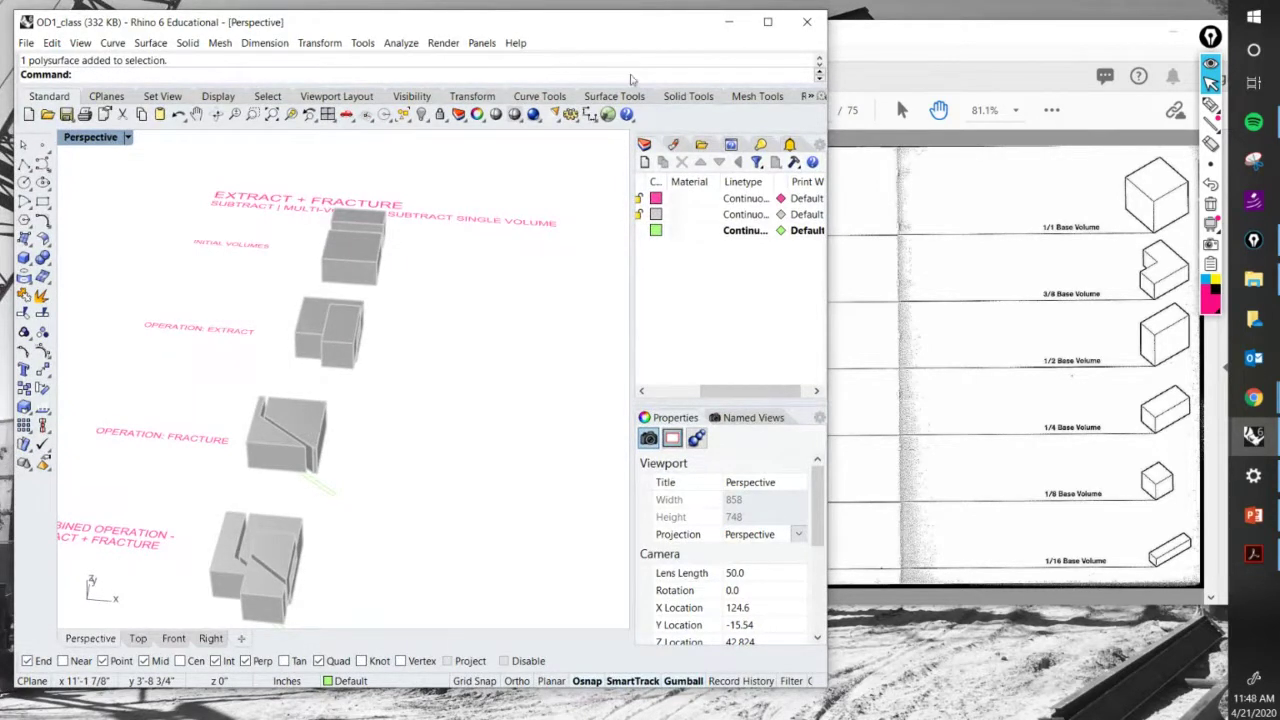
{"action": "left_click_drag", "start_coordinate": [750, 392], "coordinate": [700, 399]}
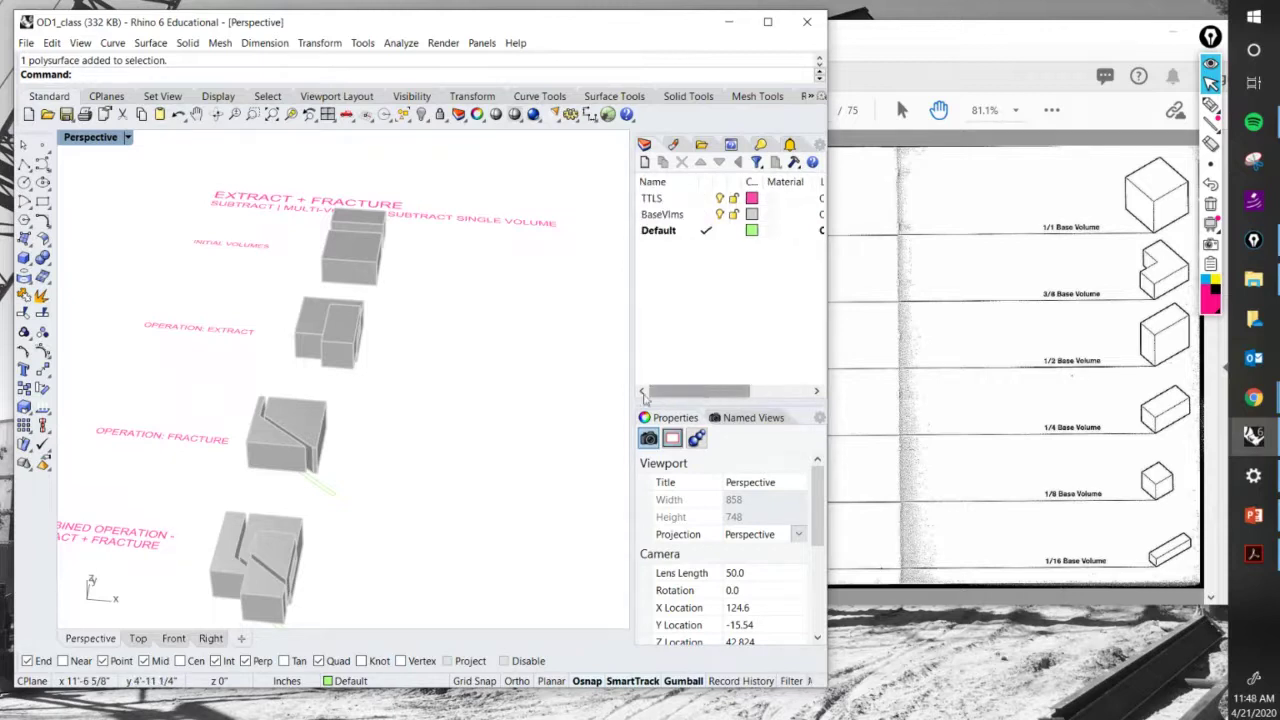
{"action": "scroll", "coordinate": [477, 395], "scroll_direction": "down", "scroll_amount": 5}
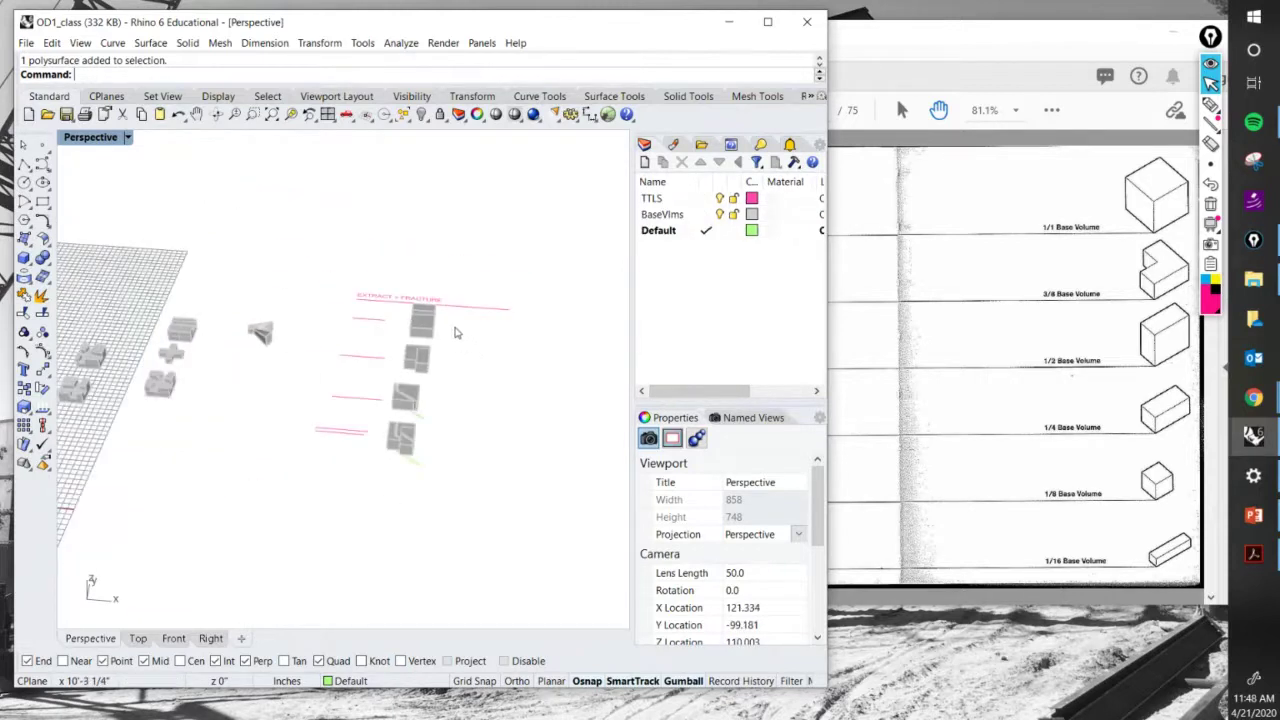
{"action": "scroll", "coordinate": [458, 328], "scroll_direction": "down", "scroll_amount": 3}
{"action": "scroll", "coordinate": [455, 335], "scroll_direction": "up", "scroll_amount": 4}
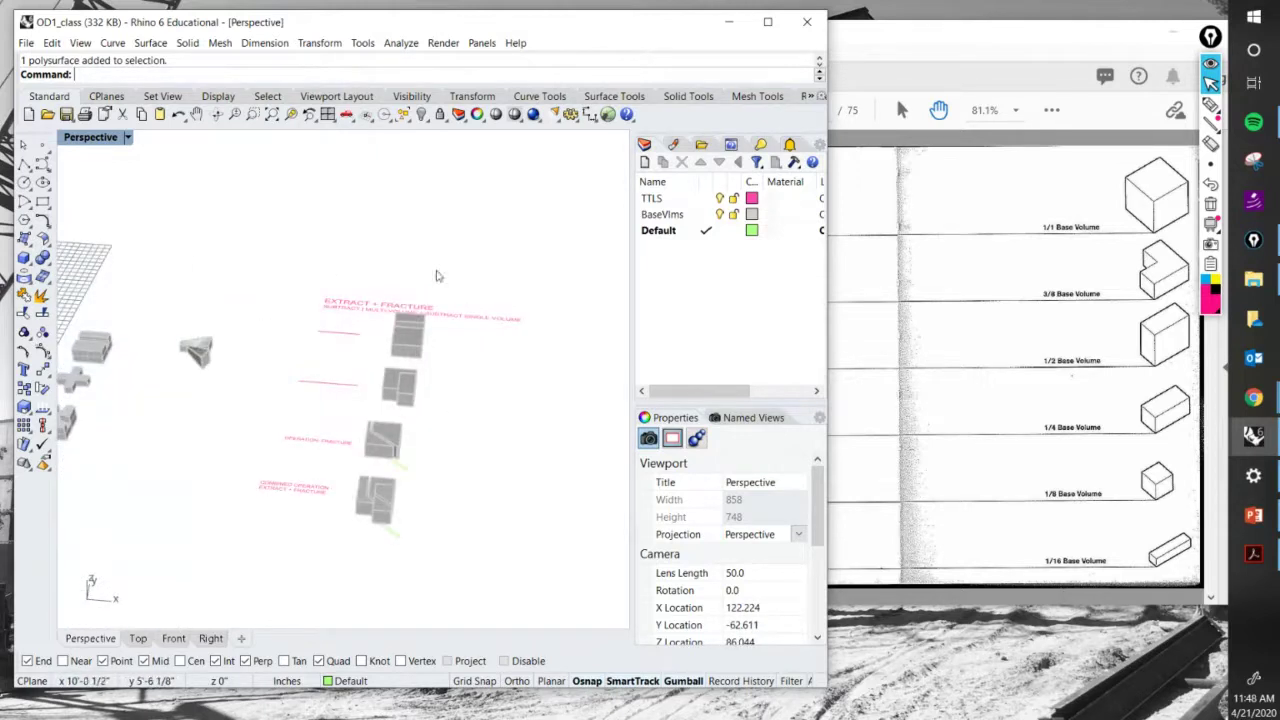
{"action": "left_click_drag", "start_coordinate": [836, 601], "coordinate": [856, 601]}
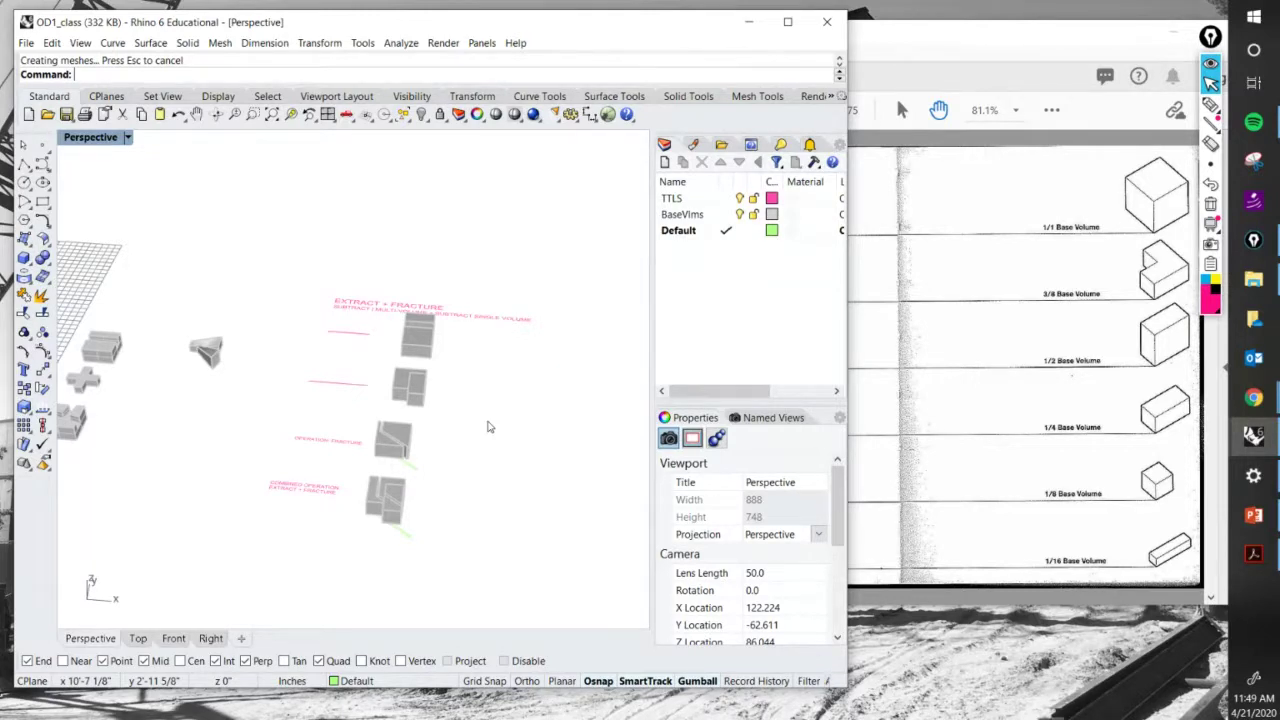
{"action": "left_click_drag", "start_coordinate": [196, 25], "coordinate": [200, 30]}
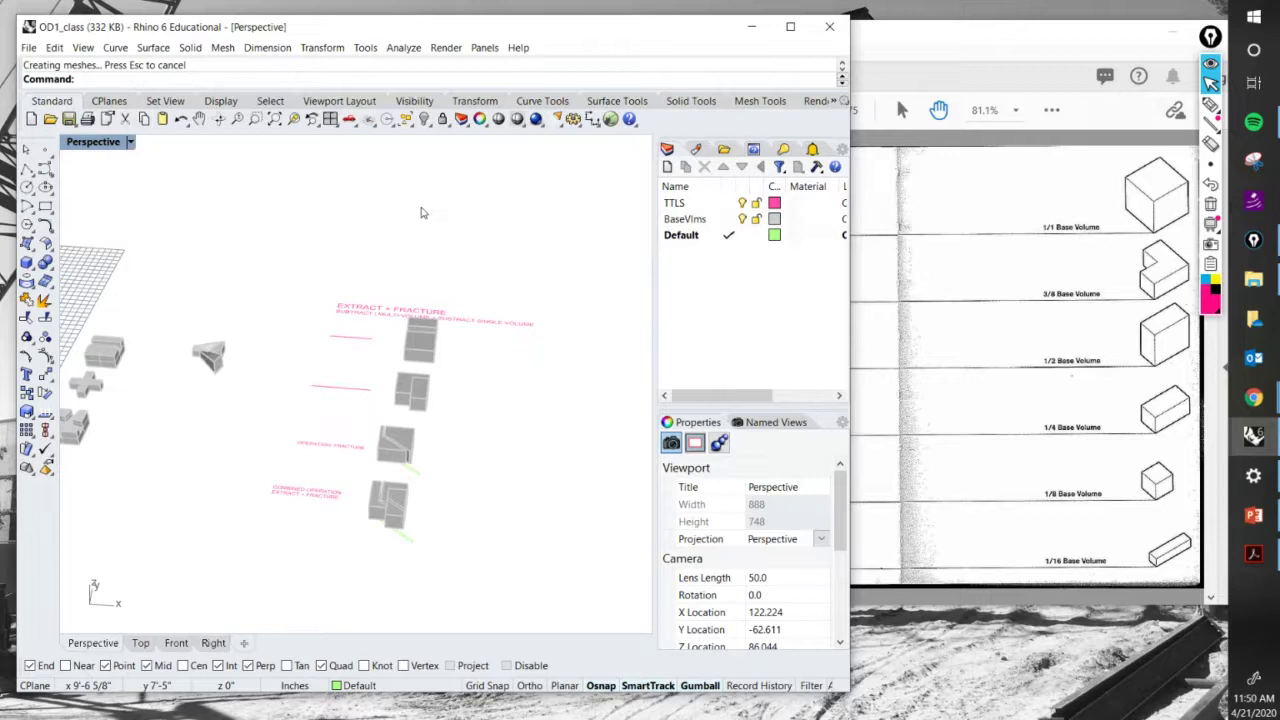
Edit the subtitle under EXTRACT + FRACTURE to read "SUBTRACT | MULTI-VOLUME + SUBTRACT | SINGLE VOLUME".
{"action": "scroll", "coordinate": [460, 394], "scroll_direction": "up", "scroll_amount": 9}
{"action": "scroll", "coordinate": [448, 379], "scroll_direction": "down", "scroll_amount": 4}
{"action": "right_click_drag", "start_coordinate": [446, 377], "coordinate": [515, 410]}
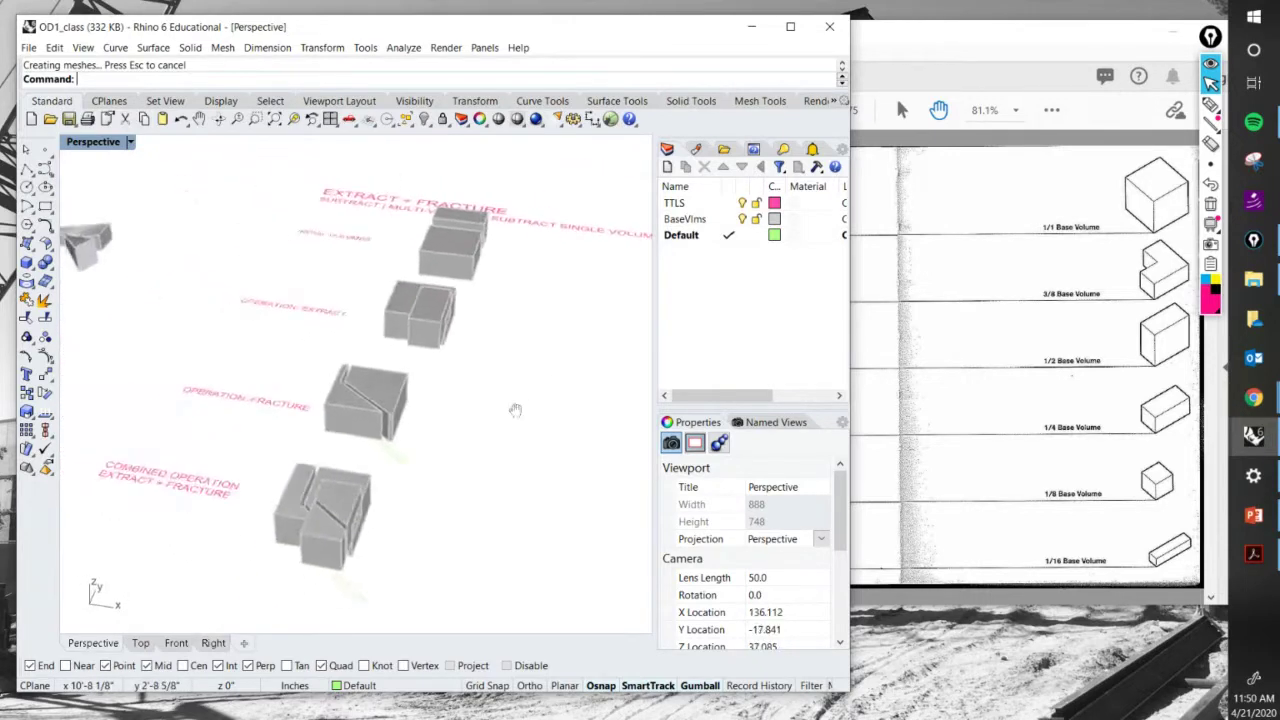
{"action": "scroll", "coordinate": [430, 366], "scroll_direction": "down", "scroll_amount": 3}
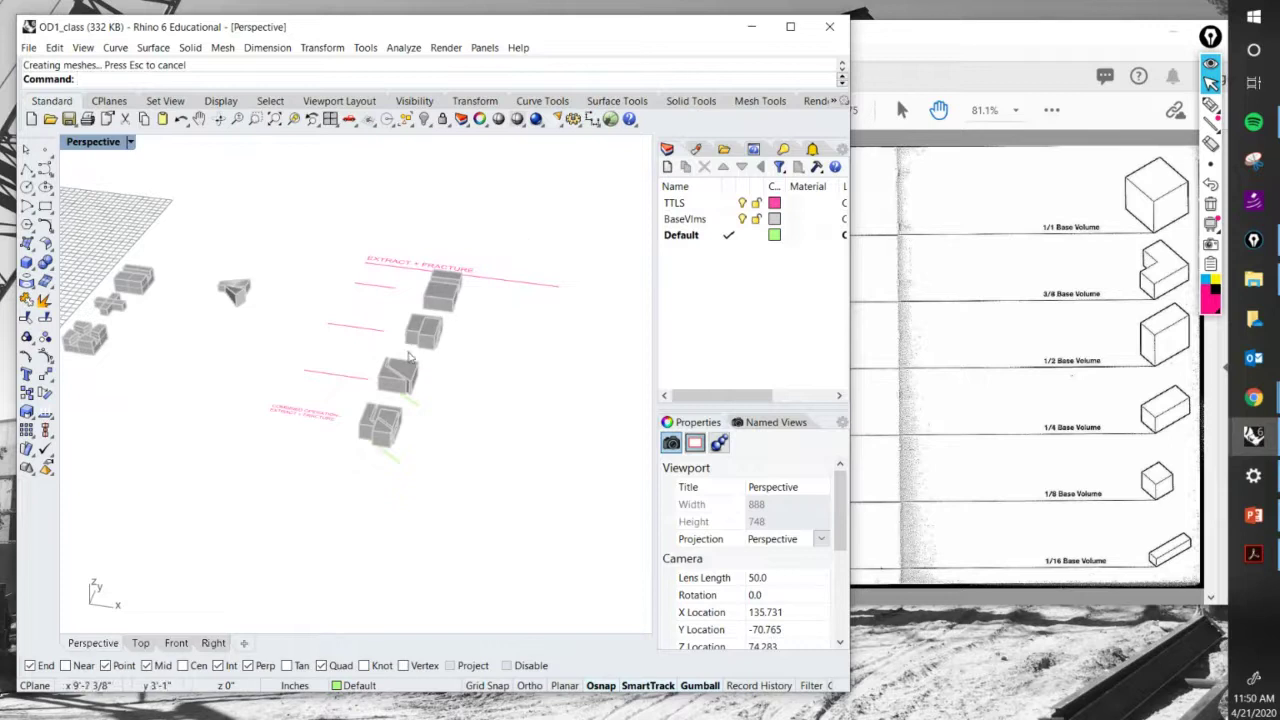
{"action": "right_click_drag", "start_coordinate": [455, 302], "coordinate": [451, 331]}
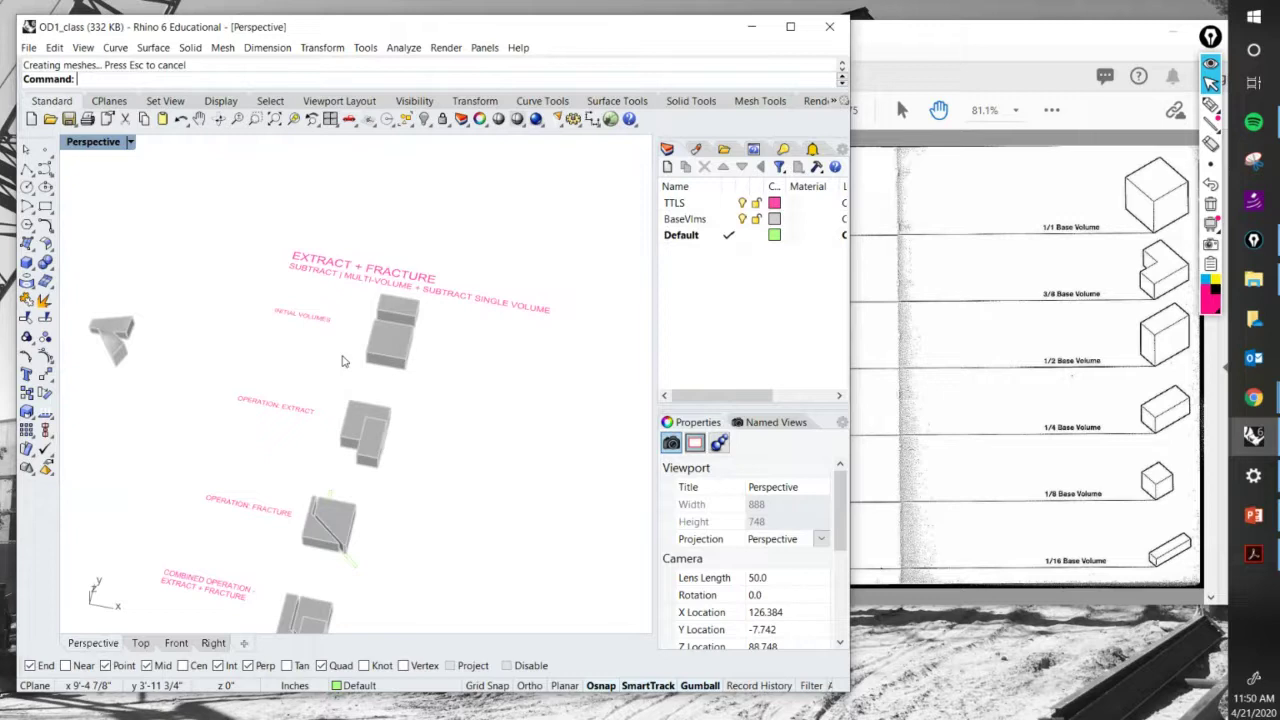
{"action": "double_click", "coordinate": [447, 291]}
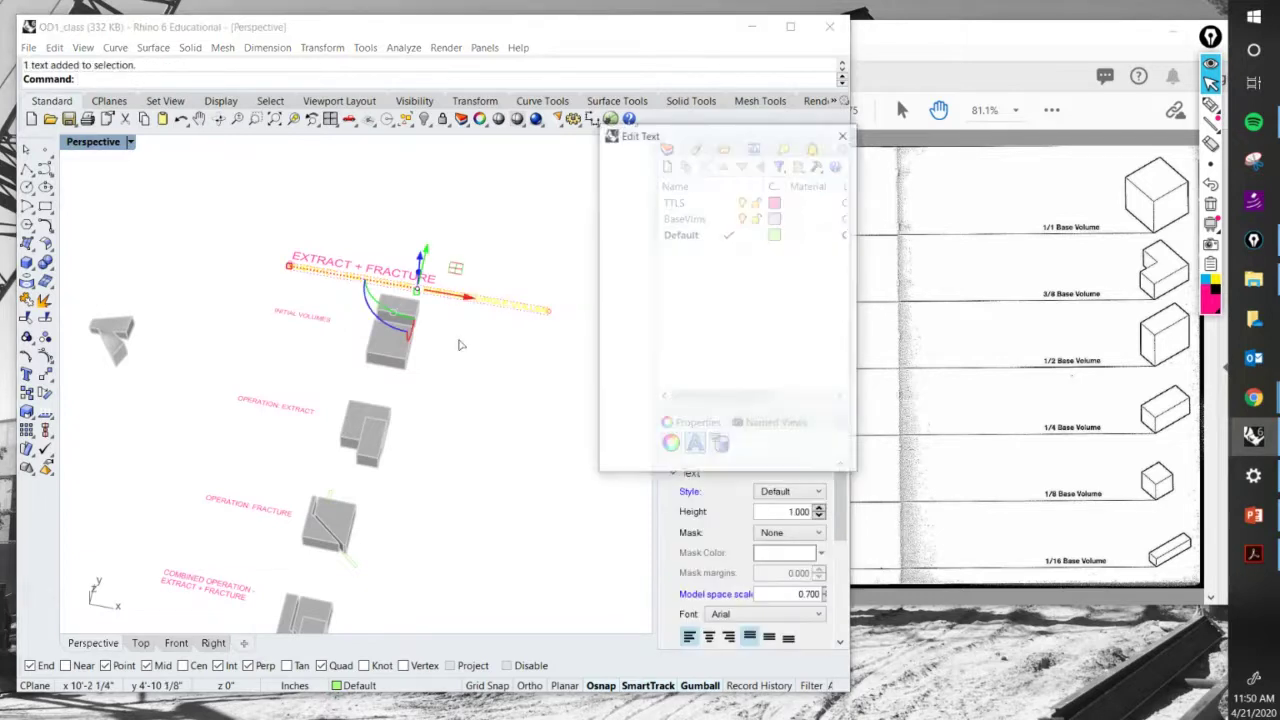
{"action": "double_click", "coordinate": [735, 405]}
{"action": "key", "text": "BackSpace"}
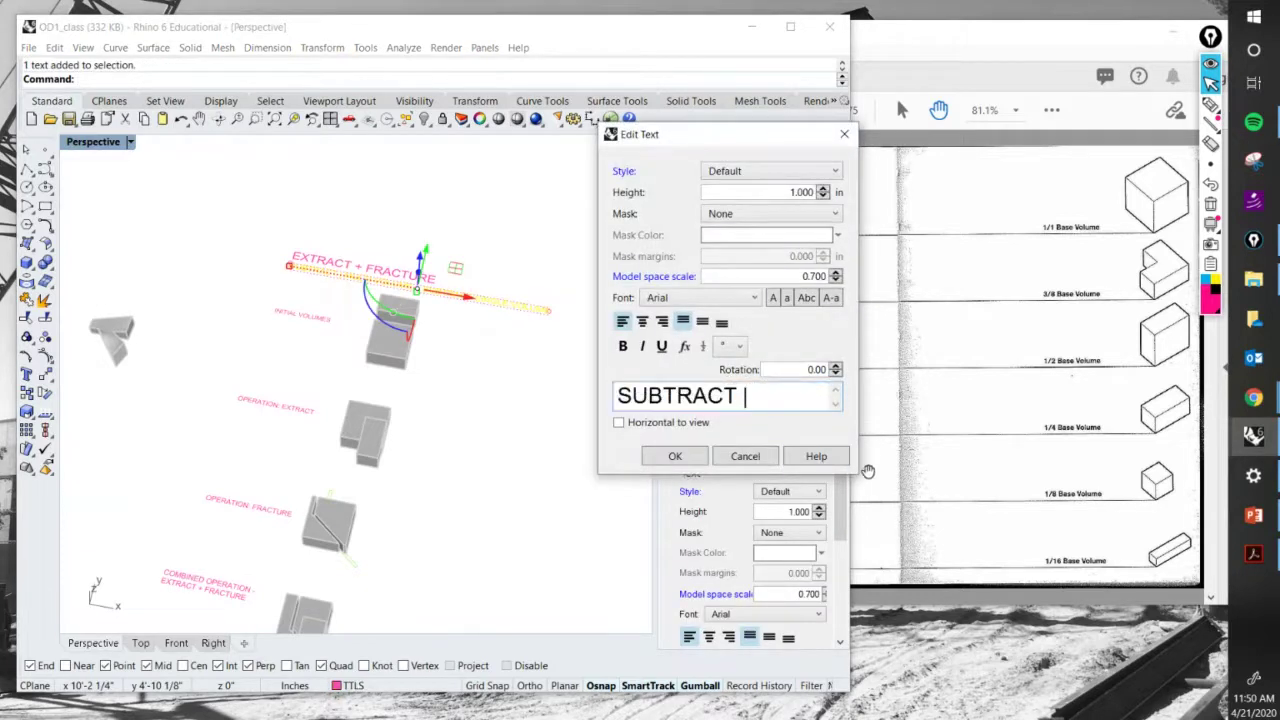
{"action": "type", "text": "| MULTI-VOLUME + SUBTRACT SINGLE VOLUME"}
{"action": "left_click_drag", "start_coordinate": [852, 476], "coordinate": [1022, 604]}
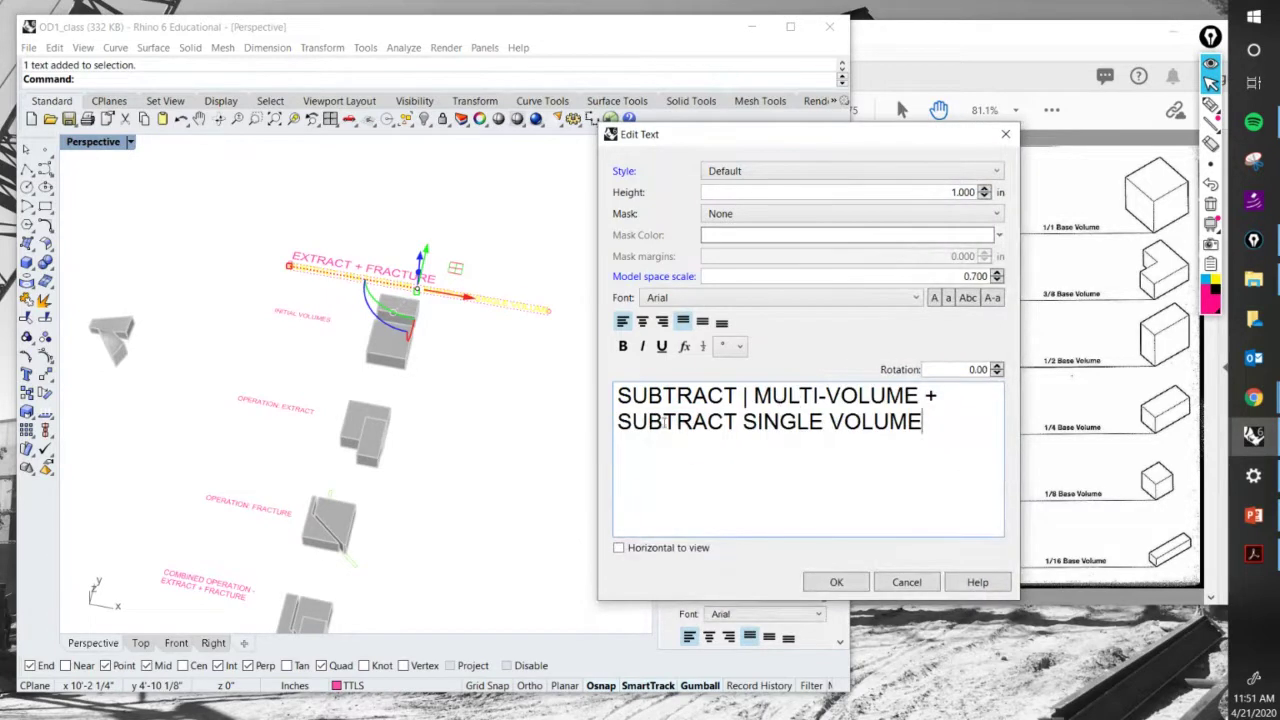
{"action": "left_click", "coordinate": [745, 421]}
{"action": "type", "text": "|"}
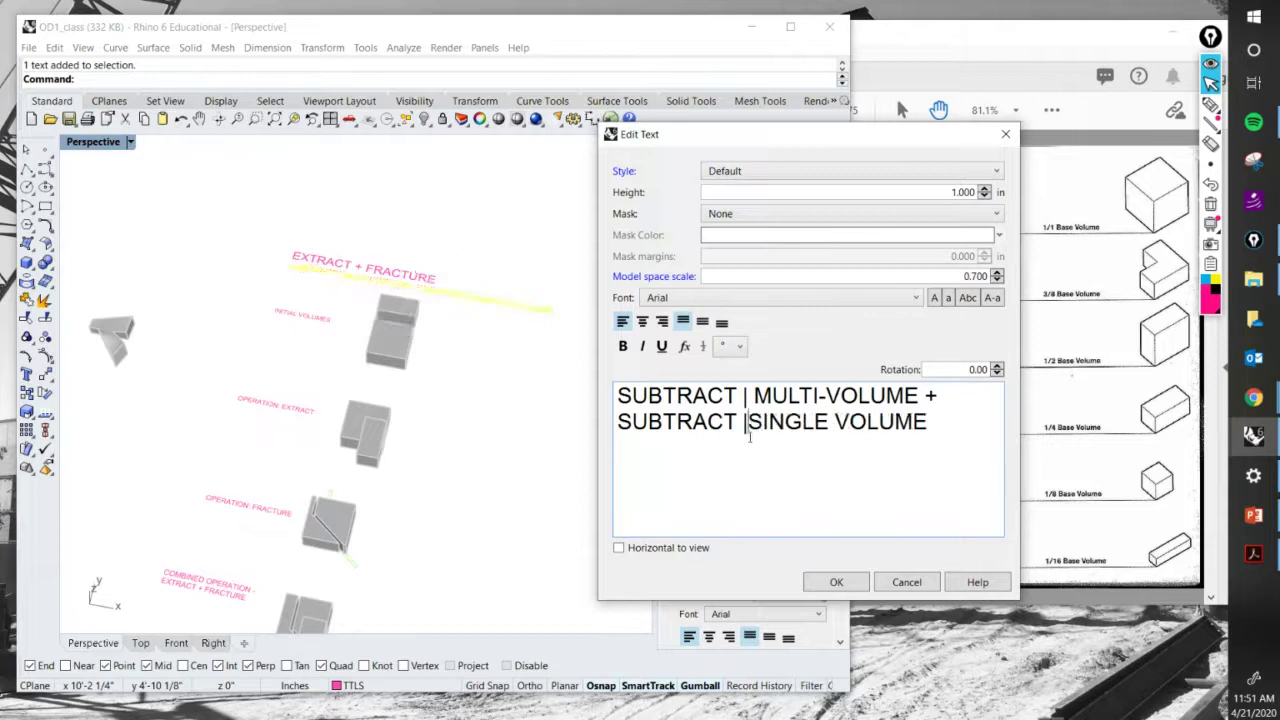
{"action": "left_click", "coordinate": [836, 582]}
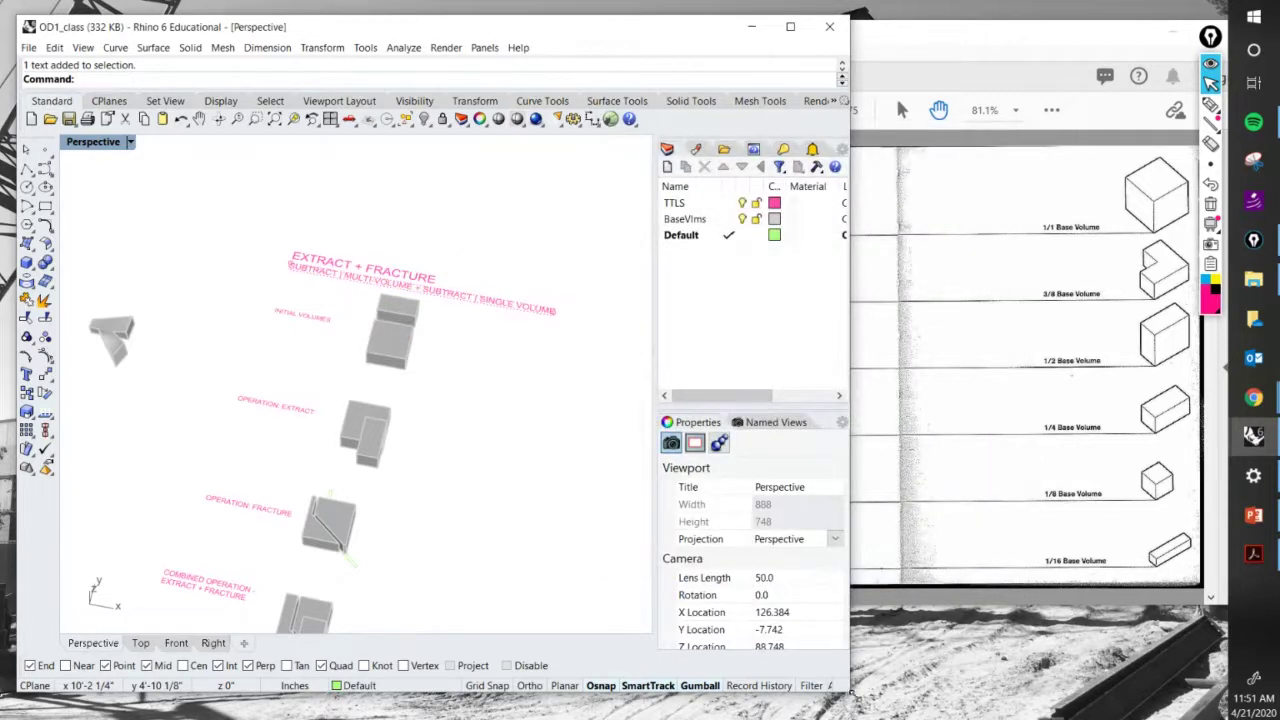
Enlarge the modelling window slightly and frame the whole Extract + Fracture set with its labels in the perspective view, leaving nothing selected.
{"action": "left_click_drag", "start_coordinate": [862, 698], "coordinate": [872, 704]}
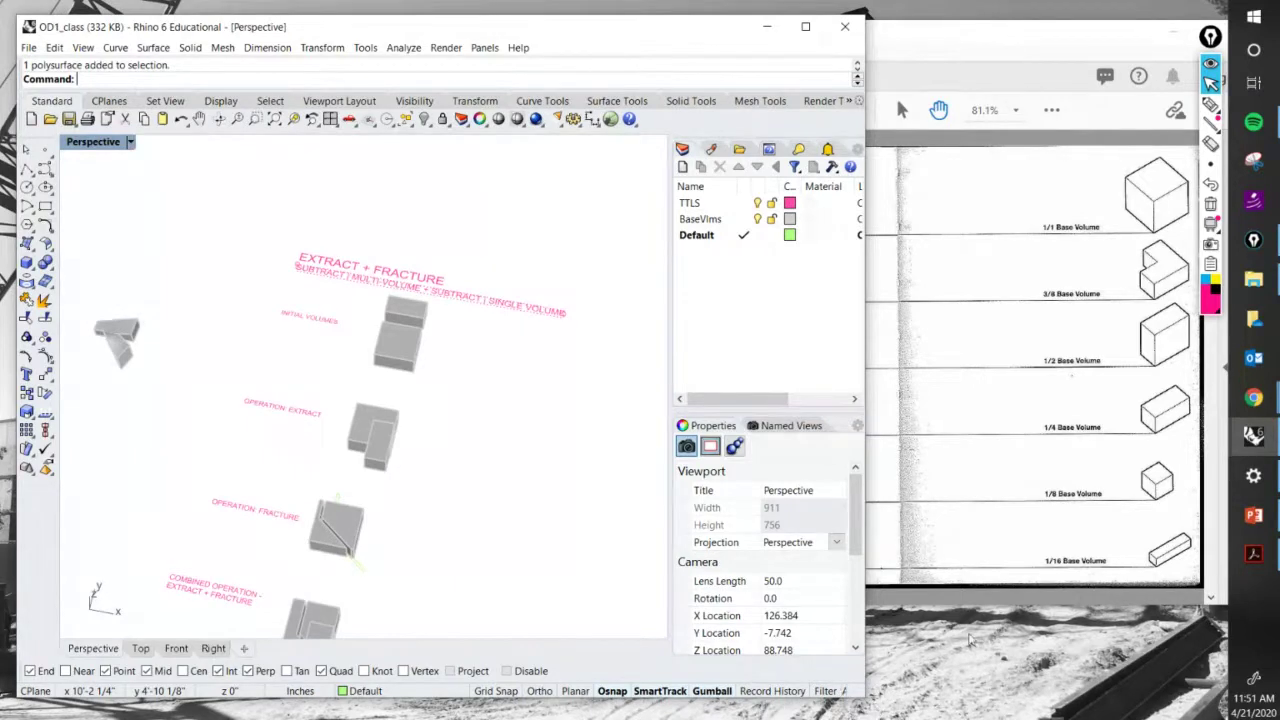
{"action": "right_click_drag", "start_coordinate": [586, 394], "coordinate": [563, 334]}
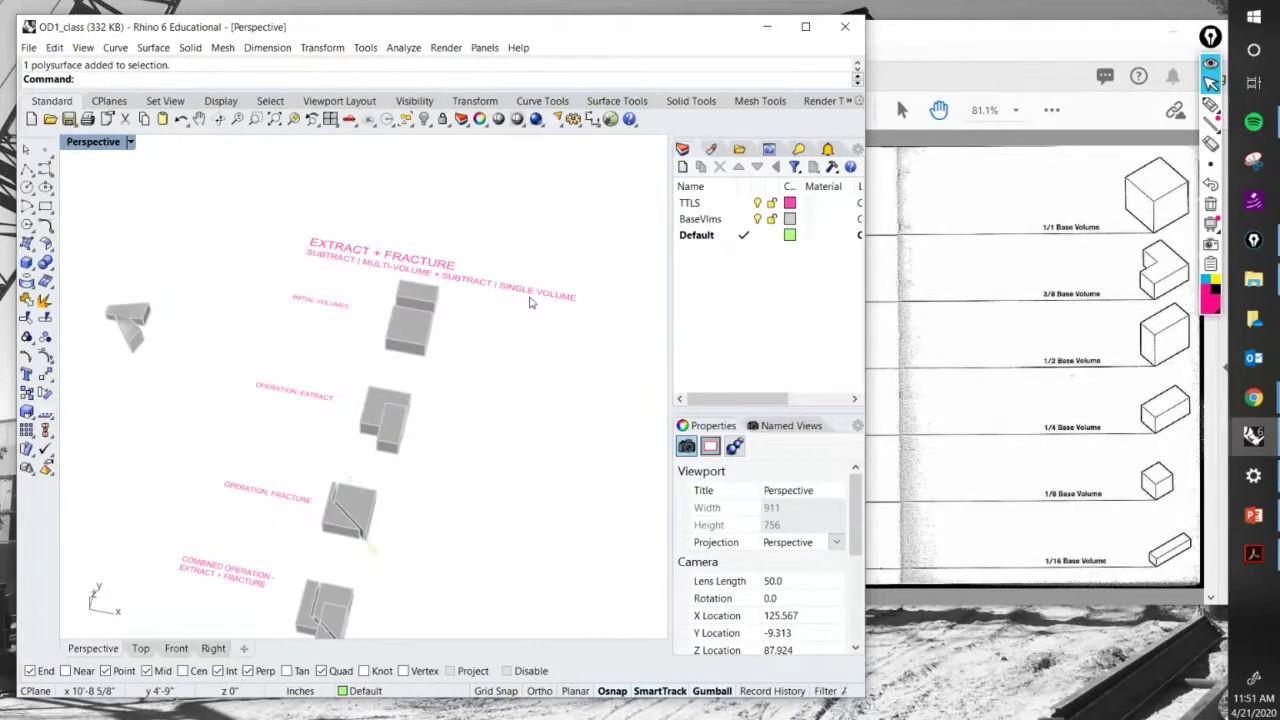
{"action": "scroll", "coordinate": [530, 302], "scroll_direction": "down", "scroll_amount": 3}
{"action": "scroll", "coordinate": [515, 280], "scroll_direction": "up", "scroll_amount": 2}
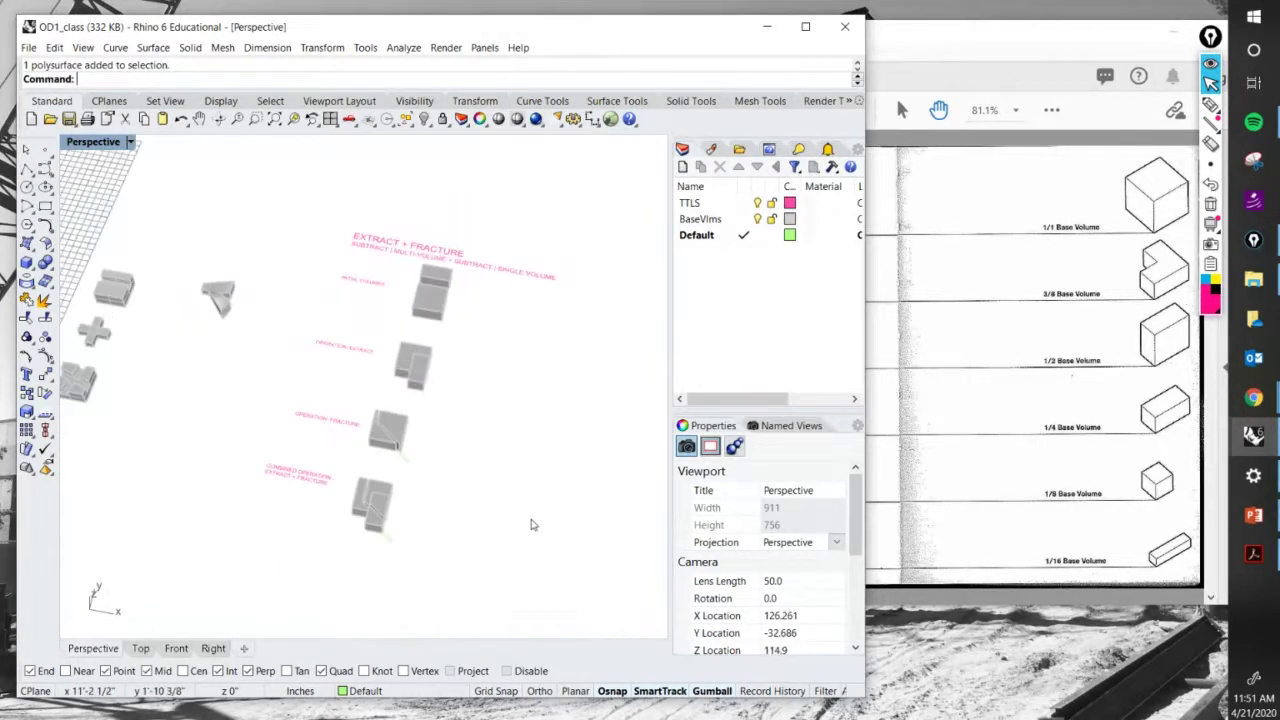
{"action": "left_click_drag", "start_coordinate": [527, 568], "coordinate": [292, 188]}
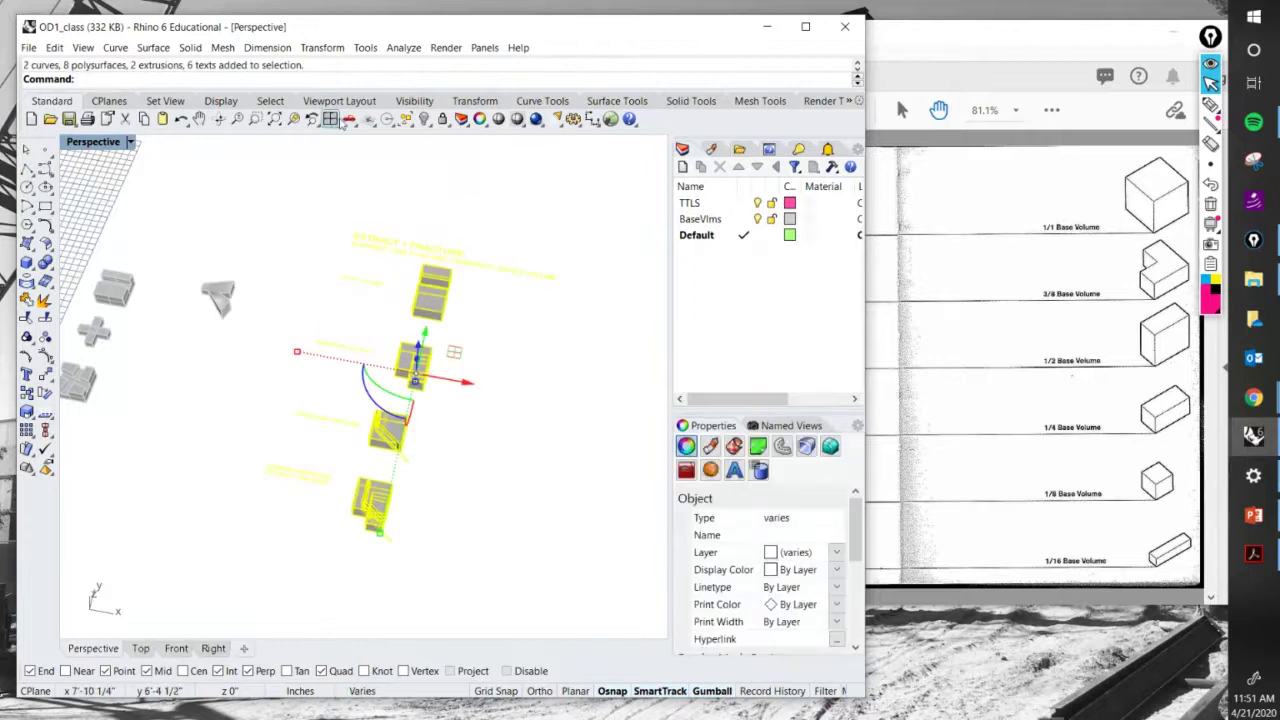
{"action": "left_click", "coordinate": [293, 119]}
{"action": "key", "text": "Escape"}
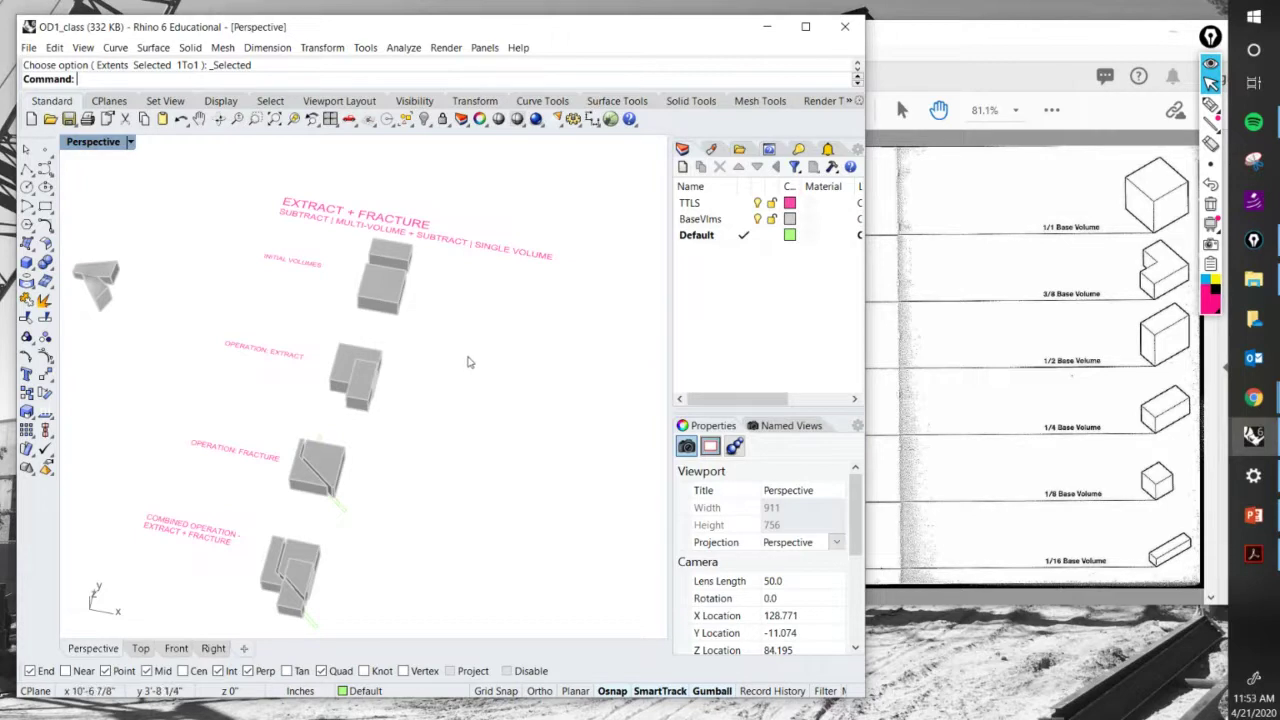
{"action": "left_click", "coordinate": [457, 243]}
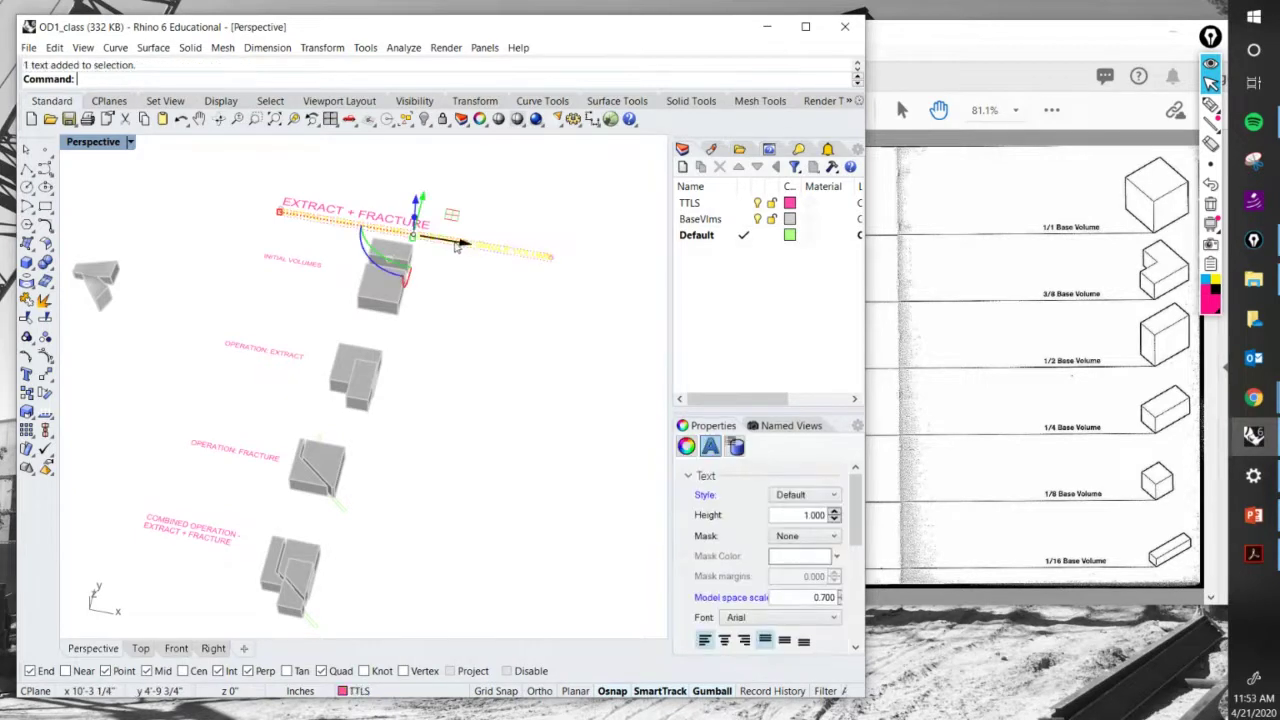
{"action": "key", "text": "Escape"}
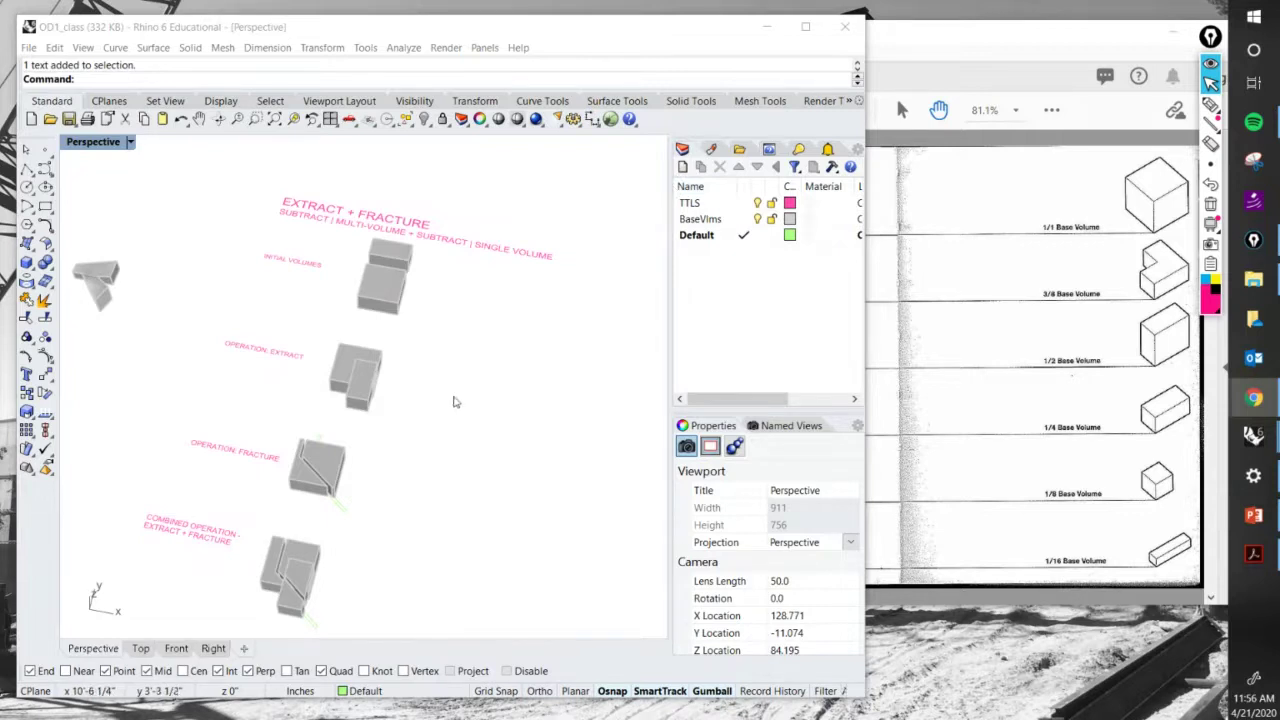
{"action": "left_click", "coordinate": [327, 30]}
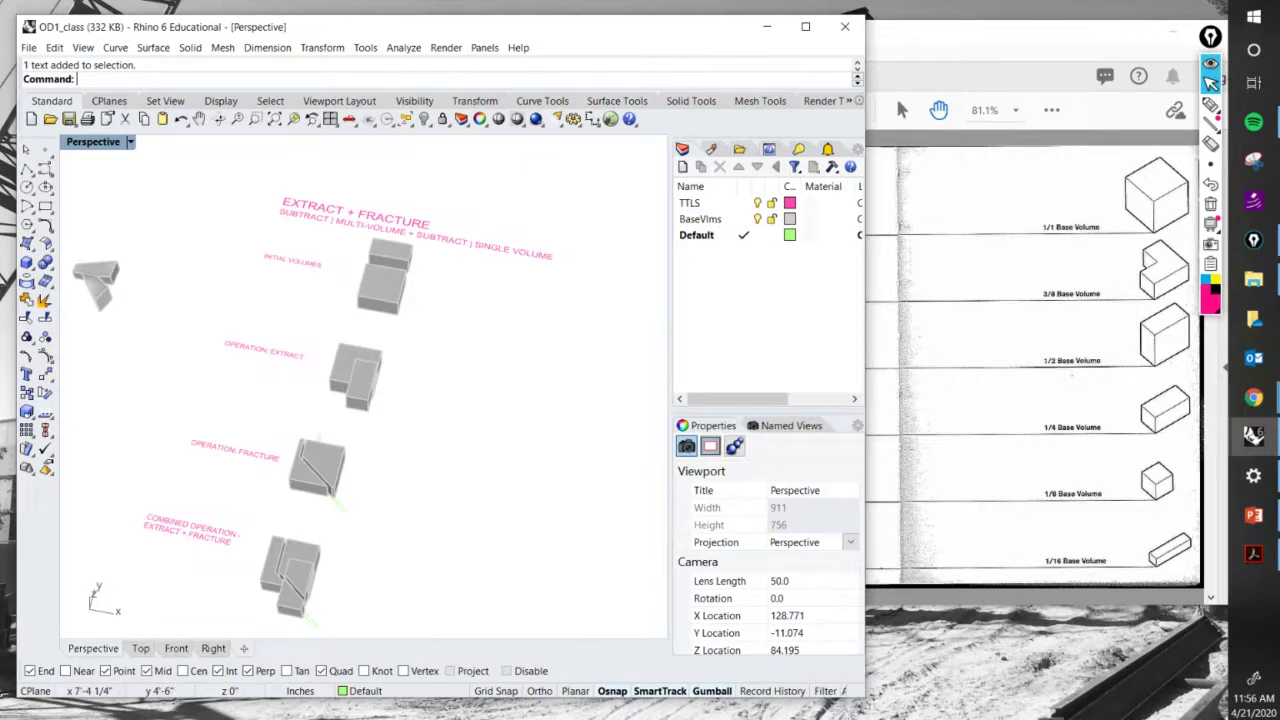
{"action": "key", "text": "alt+Tab"}
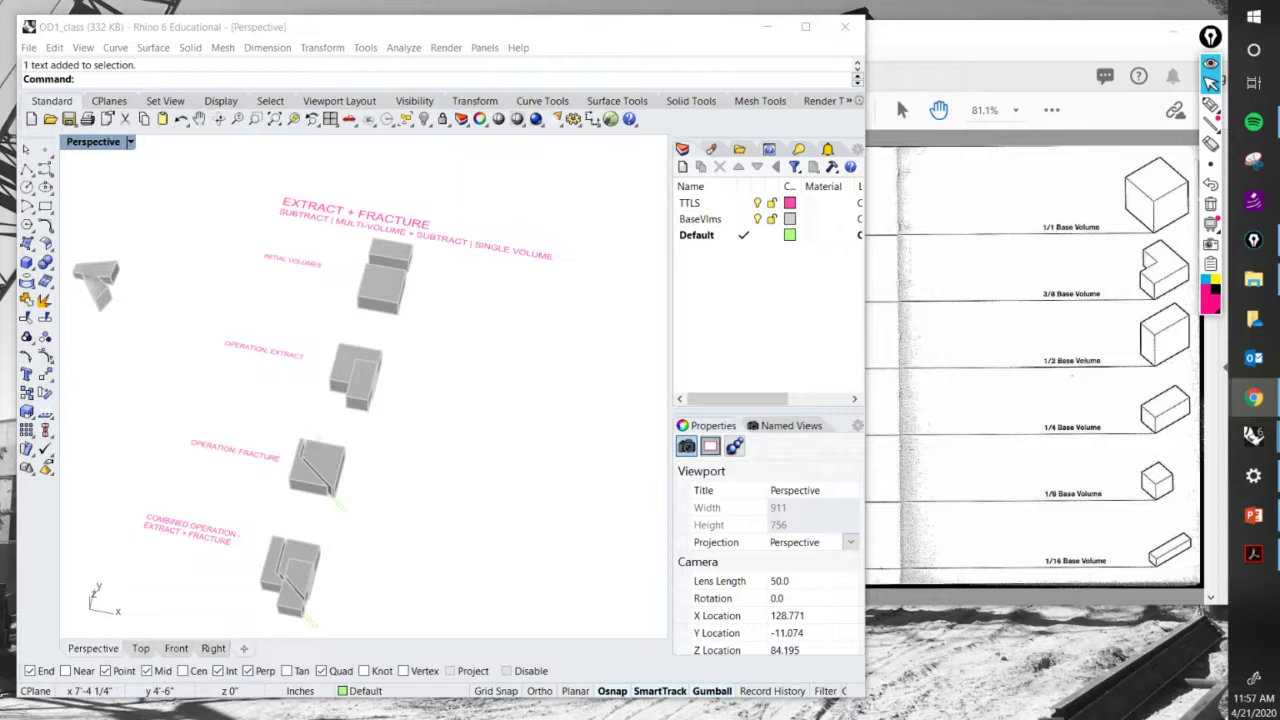
{"action": "left_click", "coordinate": [231, 275]}
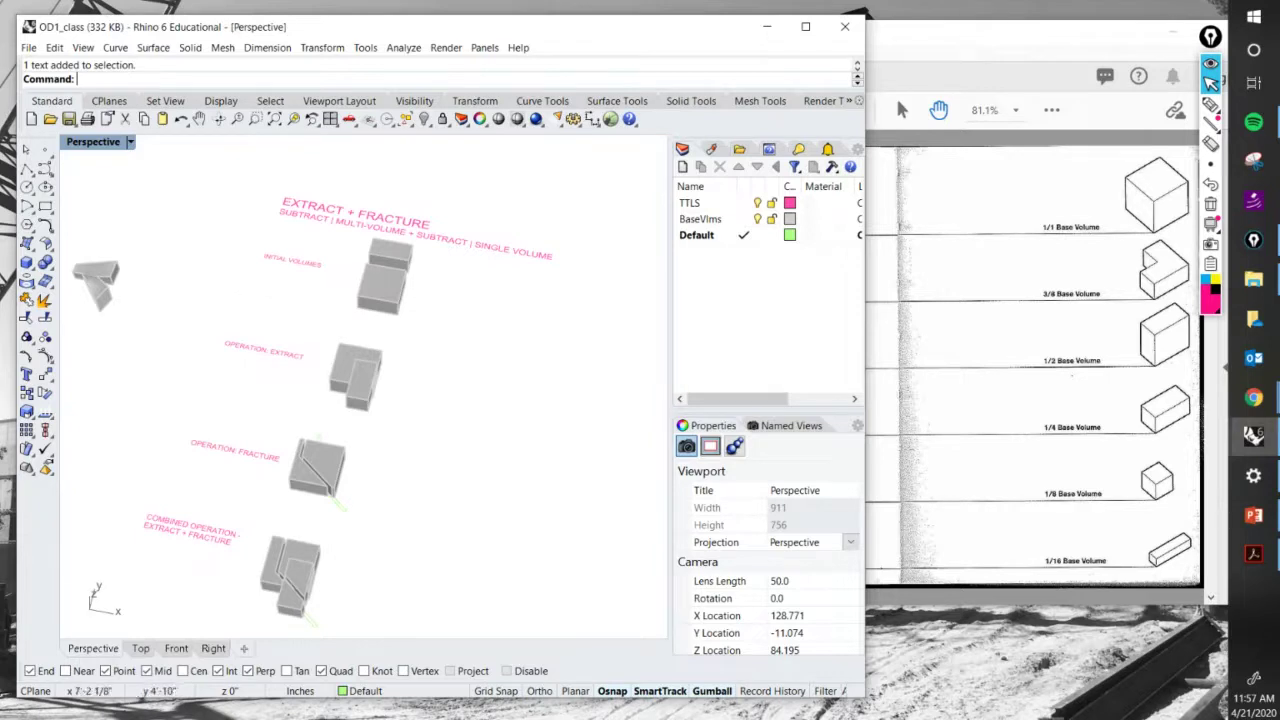
{"action": "left_click", "coordinate": [1253, 397]}
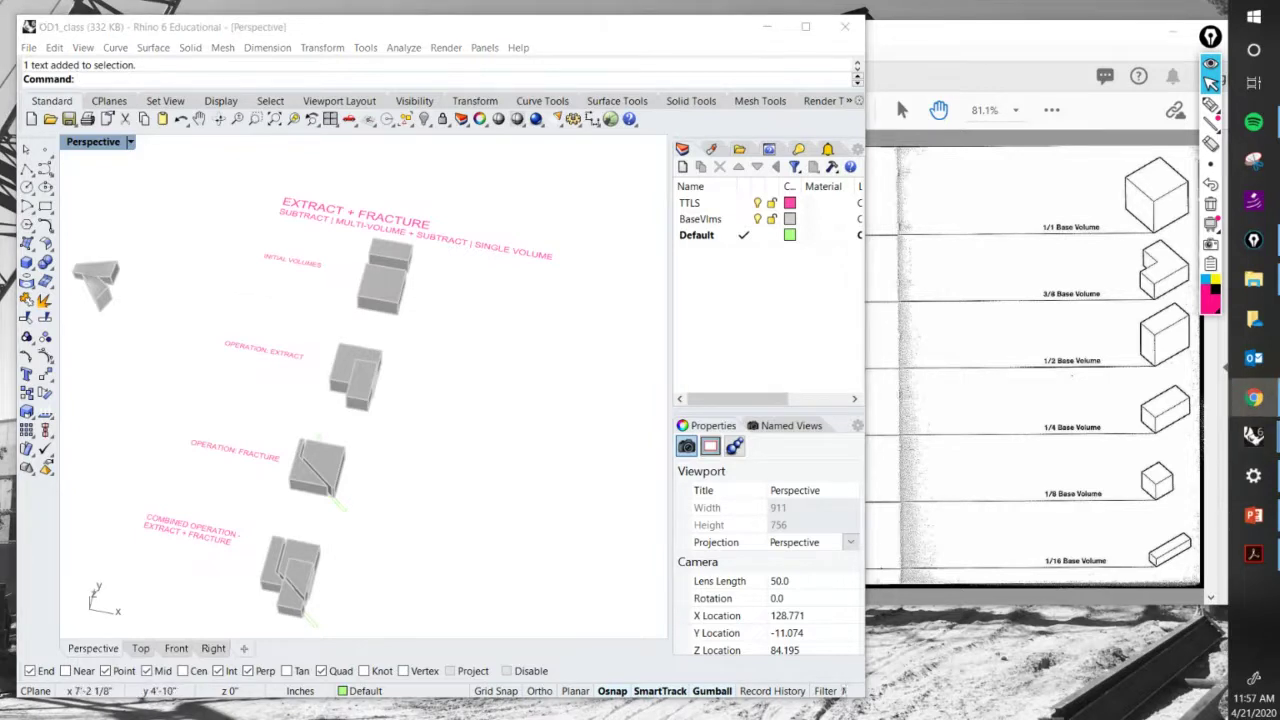